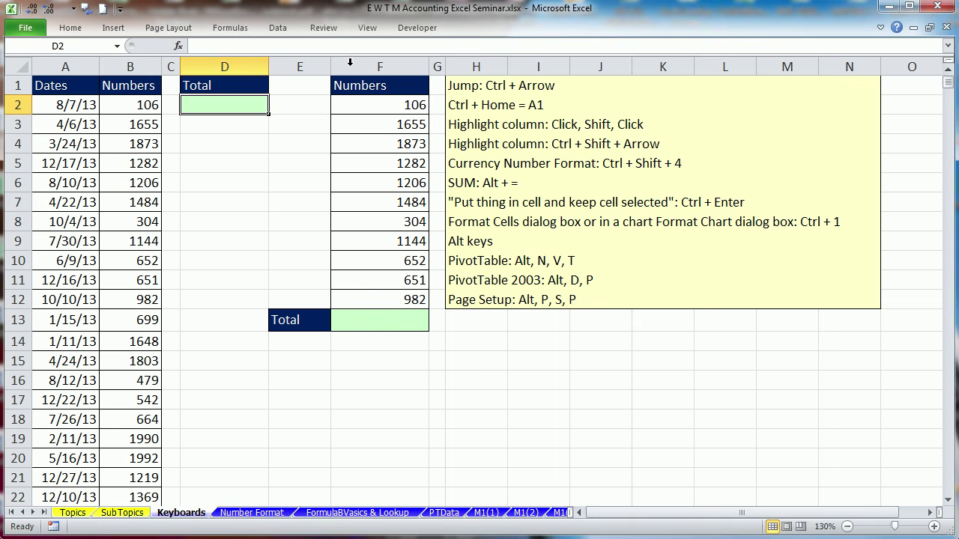
# Starting from A2, go to the last entry of the Dates column and on to the sheet's last row.
pyautogui.click(82, 104)
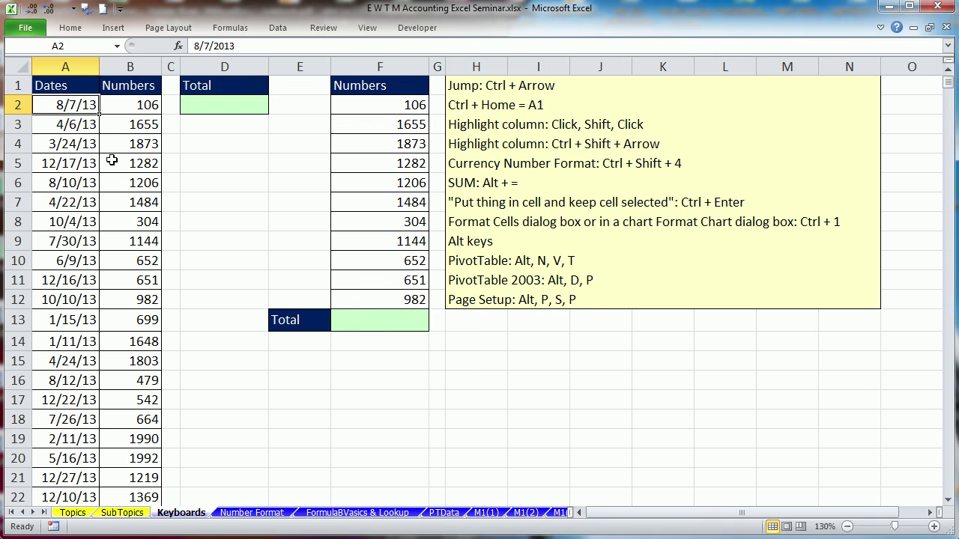
pyautogui.scroll(-14, 71, 285)
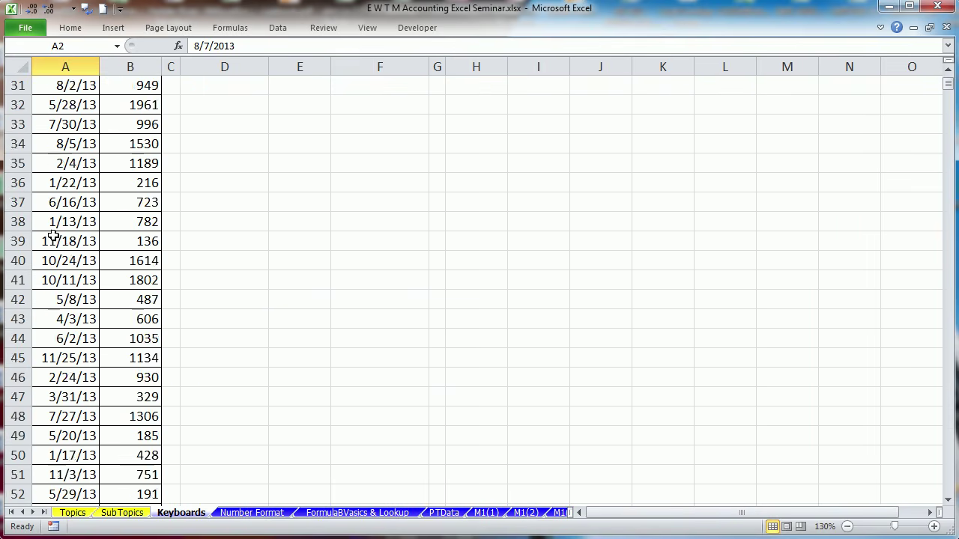
pyautogui.scroll(-6, 51, 238)
pyautogui.scroll(20, 51, 238)
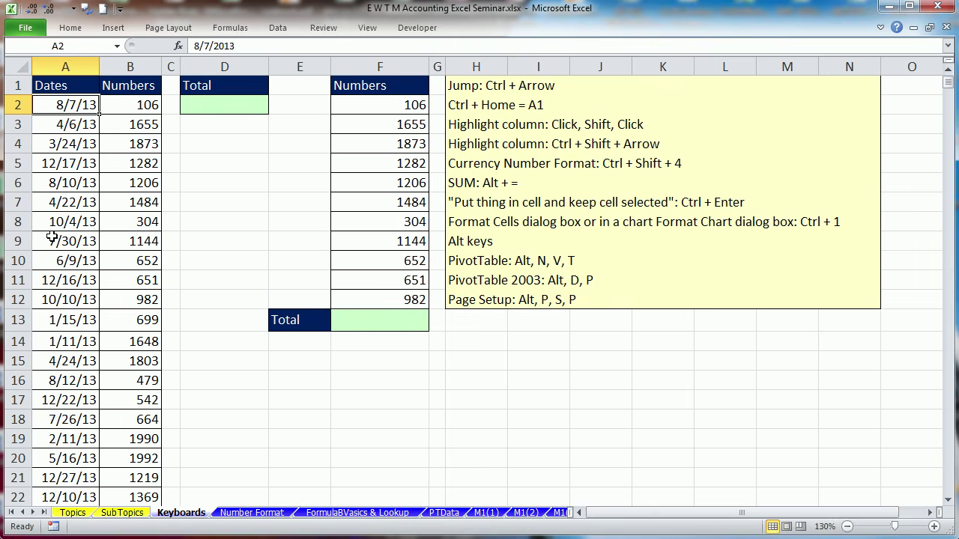
pyautogui.hotkey('ctrl', 'Down')
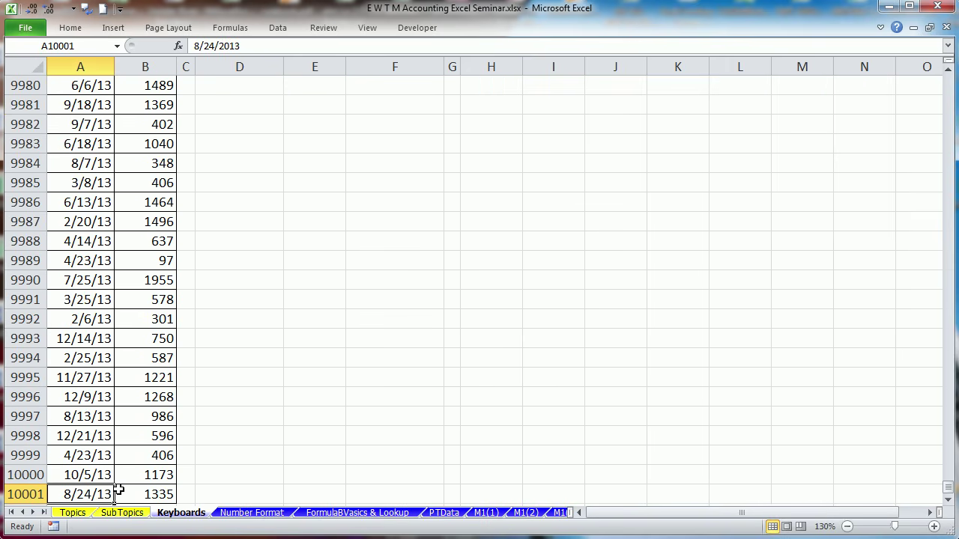
pyautogui.scroll(-2, 120, 285)
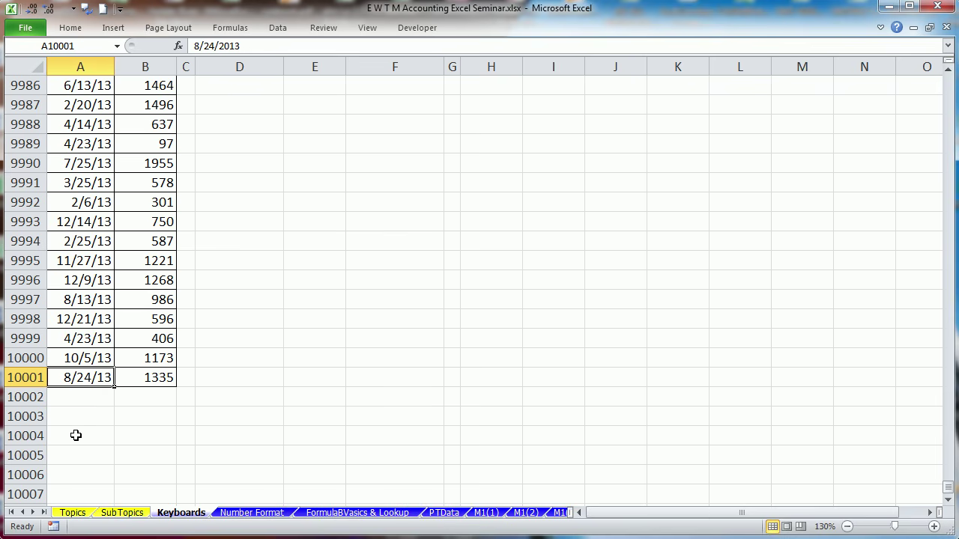
pyautogui.hotkey('ctrl', 'Down')
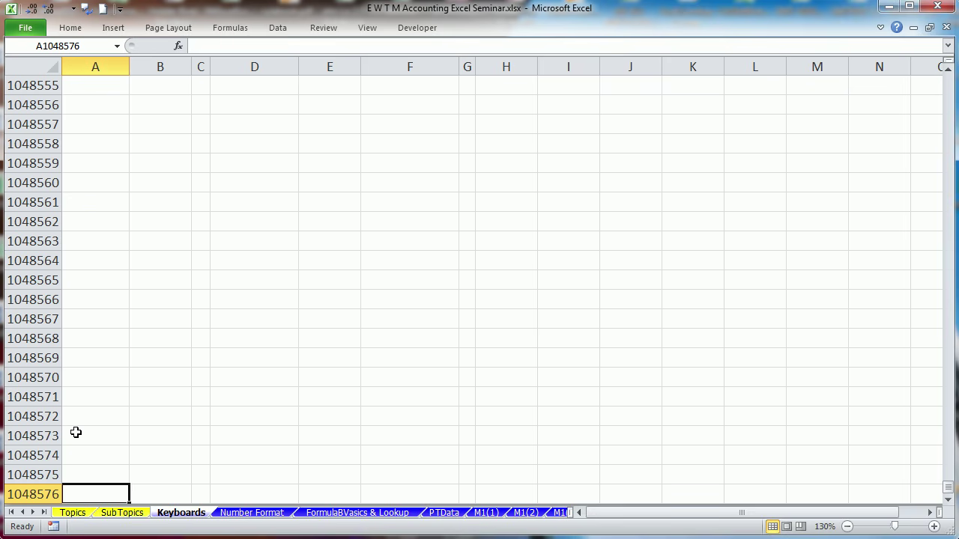
# Look over the empty rows near the end of the sheet and return to cell A1.
pyautogui.scroll(7, 644, 226)
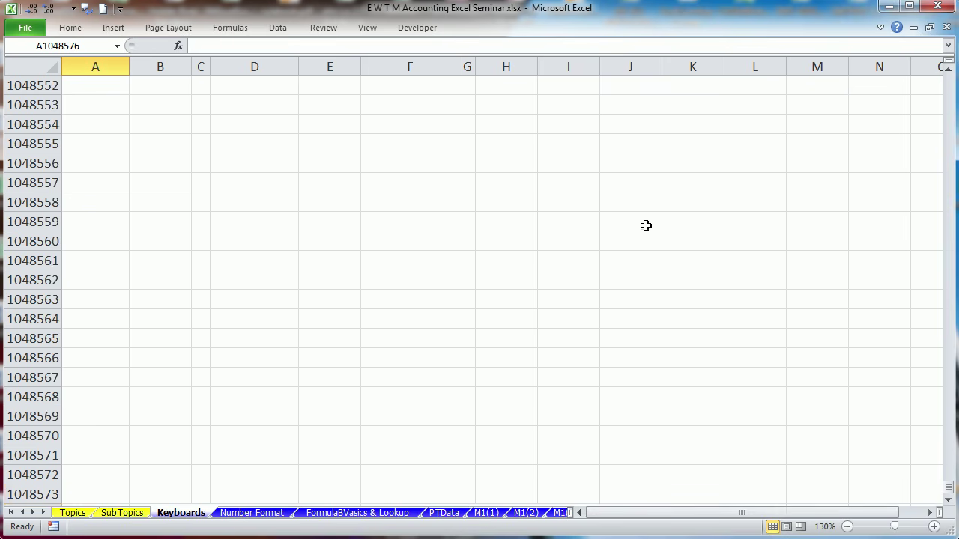
pyautogui.scroll(5, 644, 226)
pyautogui.click(622, 201)
pyautogui.scroll(5, 621, 201)
pyautogui.click(623, 195)
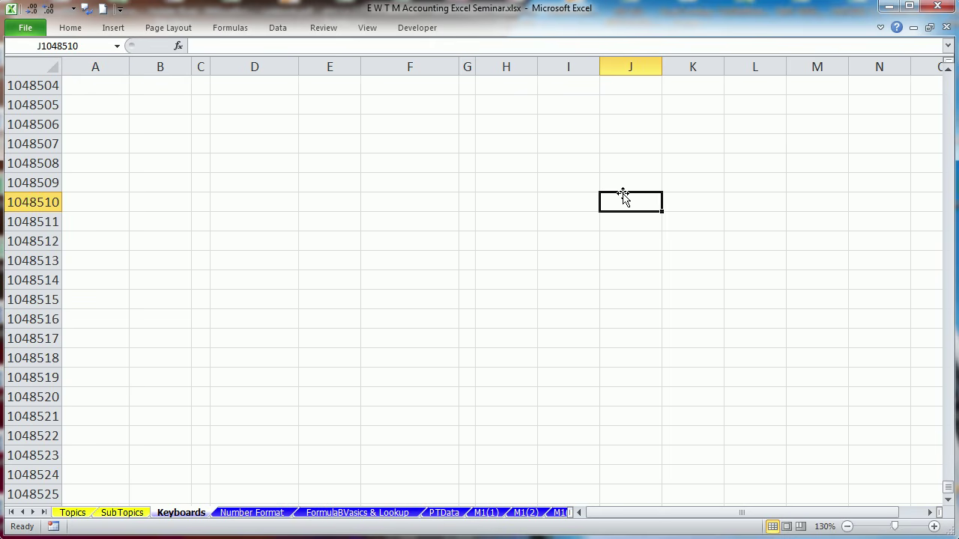
pyautogui.hotkey('ctrl', 'Home')
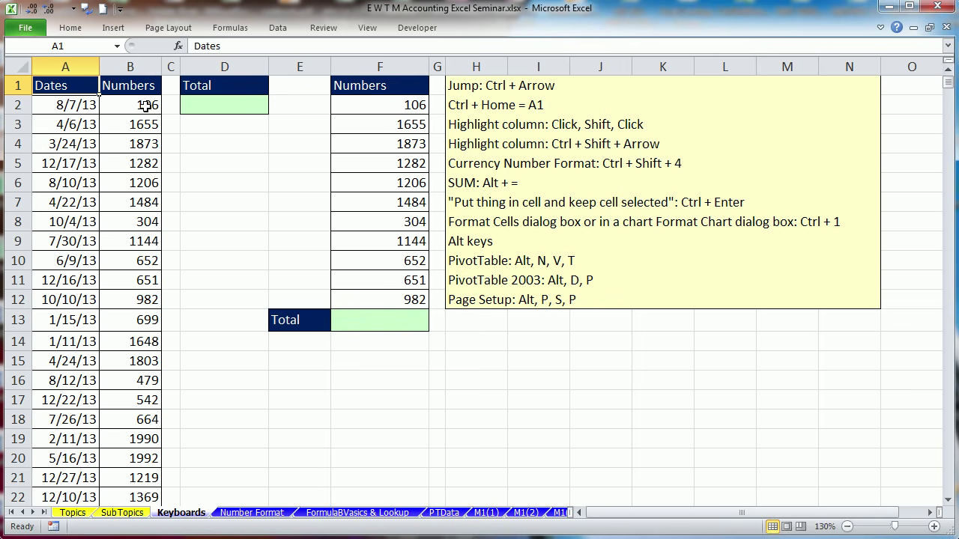
# Select the numbers in F2:F12 and view the available number formats without applying one.
pyautogui.click(382, 105)
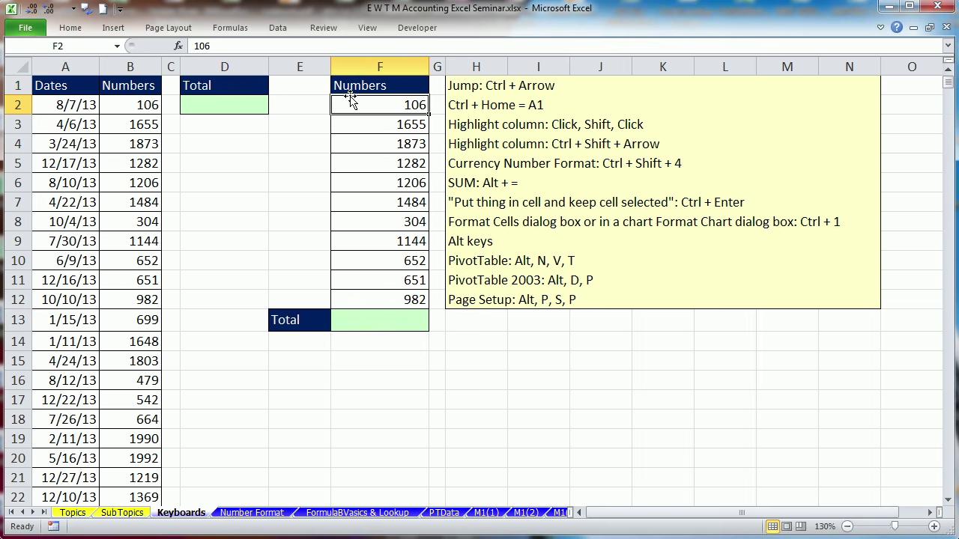
pyautogui.keyDown('shift'); pyautogui.click(396, 299); pyautogui.keyUp('shift')
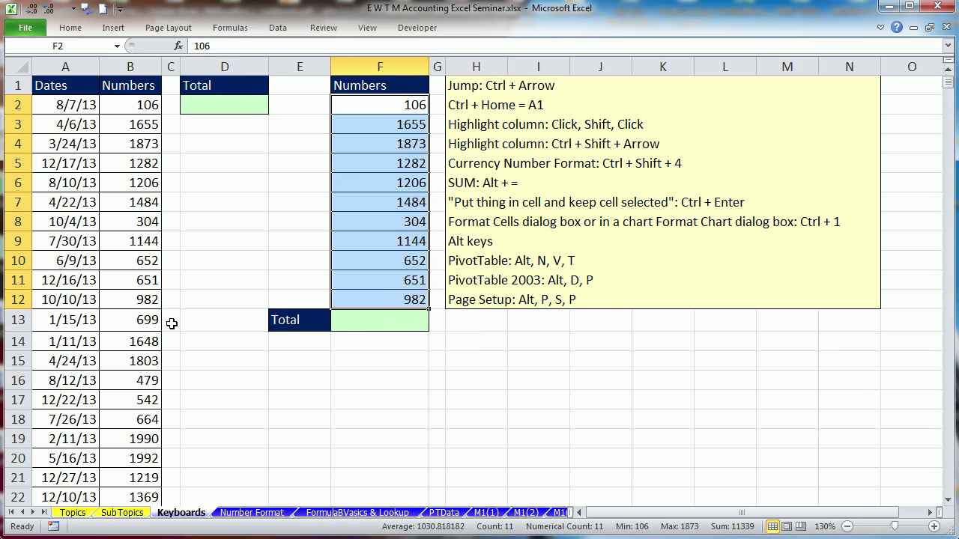
pyautogui.click(70, 28)
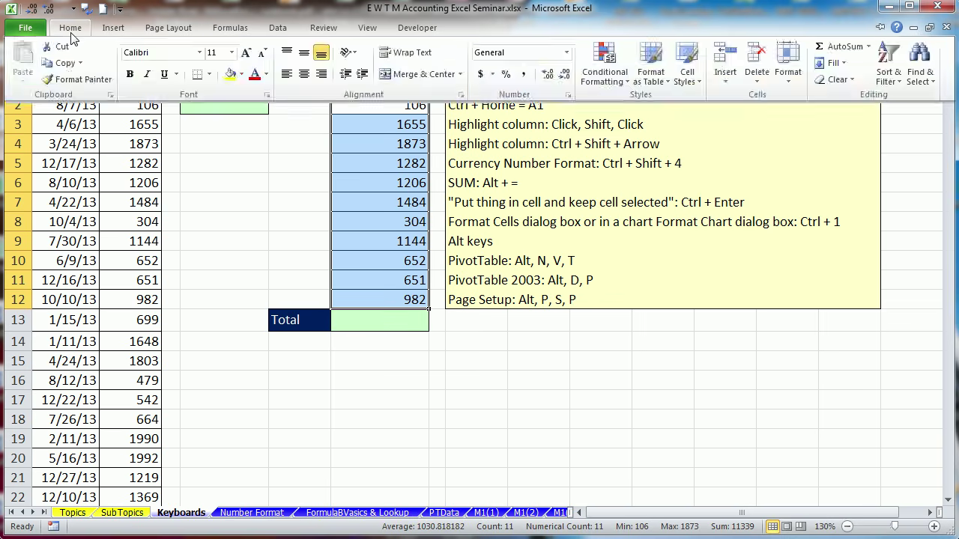
pyautogui.click(566, 52)
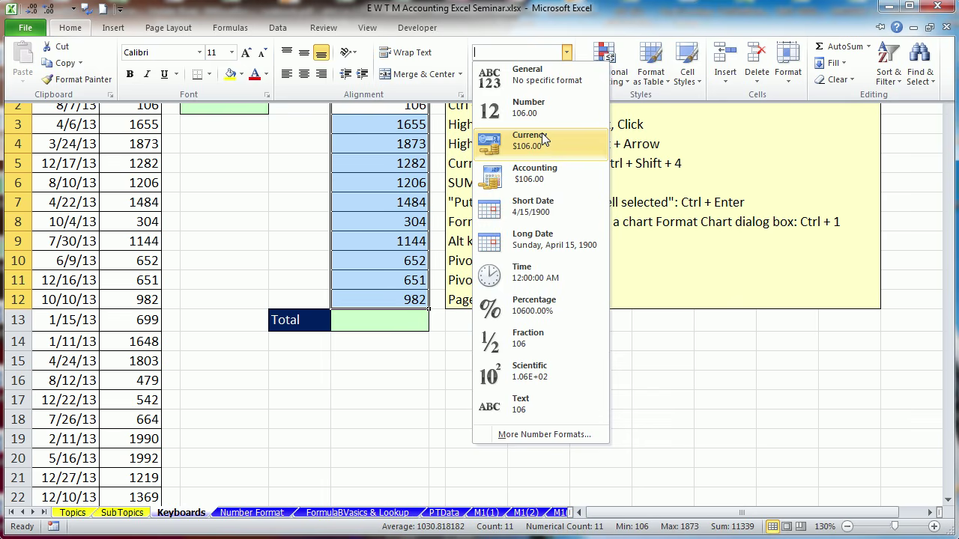
pyautogui.click(258, 130)
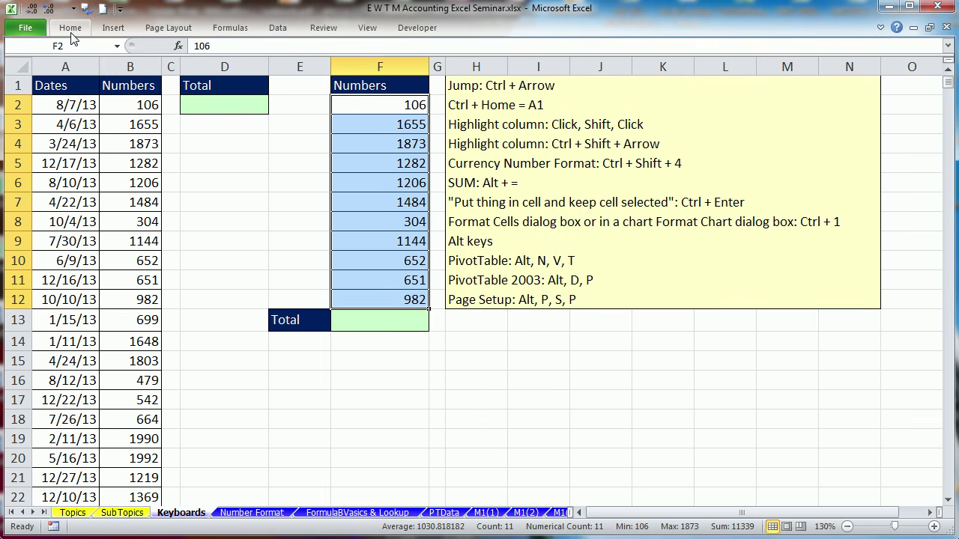
# Expand and collapse the ribbon several times, leaving it minimized.
pyautogui.rightClick(74, 30)
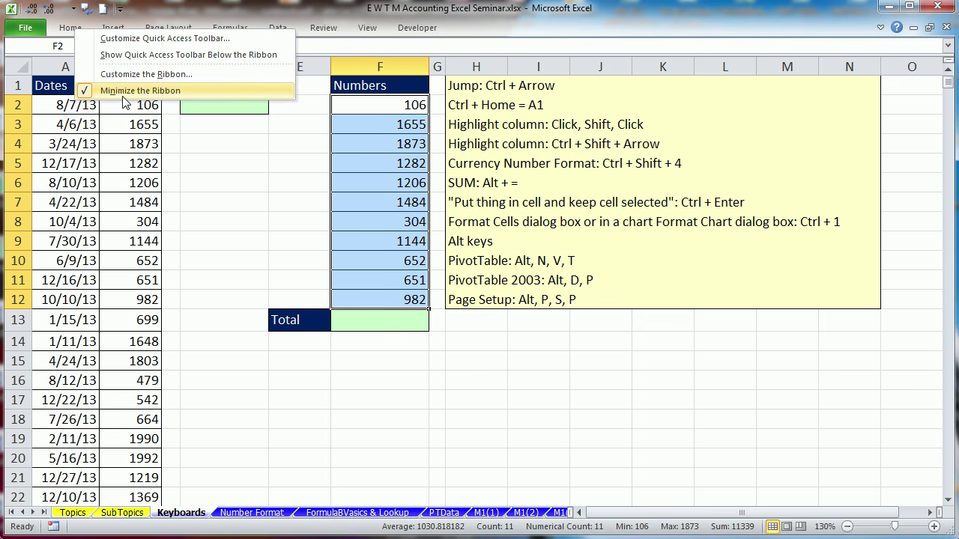
pyautogui.press('Escape')
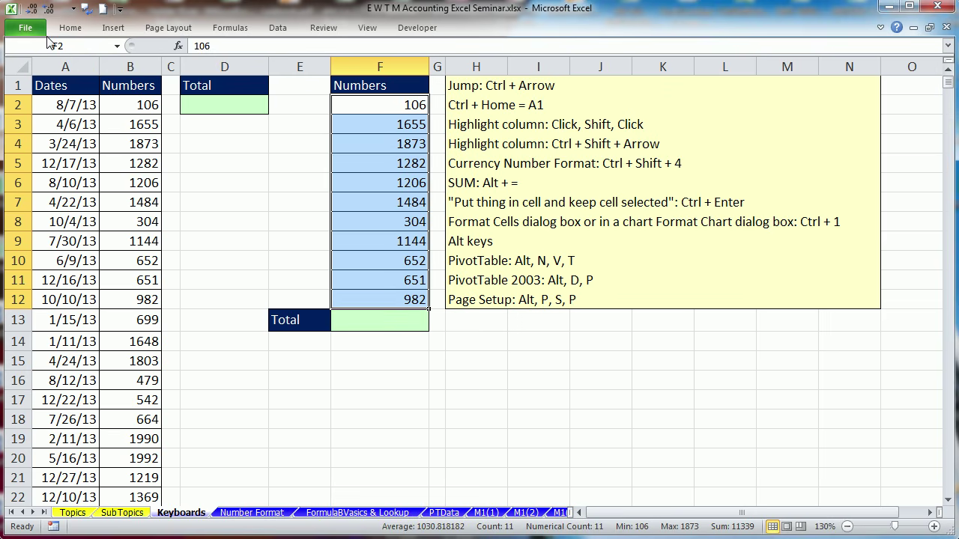
pyautogui.hotkey('ctrl', 'F1')
pyautogui.hotkey('ctrl', 'F1')
pyautogui.hotkey('ctrl', 'F1')
pyautogui.hotkey('ctrl', 'F1')
pyautogui.hotkey('ctrl', 'F1')
pyautogui.hotkey('ctrl', 'F1')
pyautogui.hotkey('ctrl', 'F1')
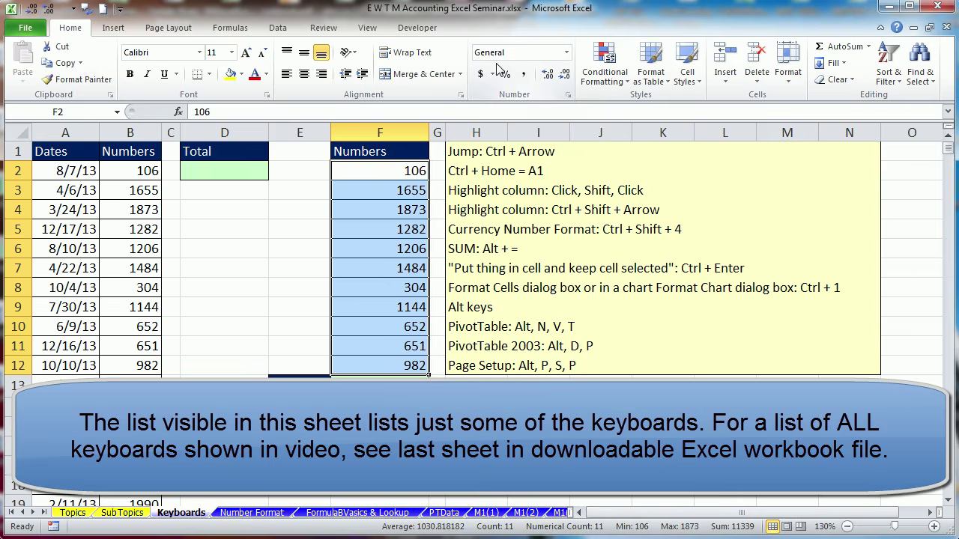
pyautogui.hotkey('ctrl', 'F1')
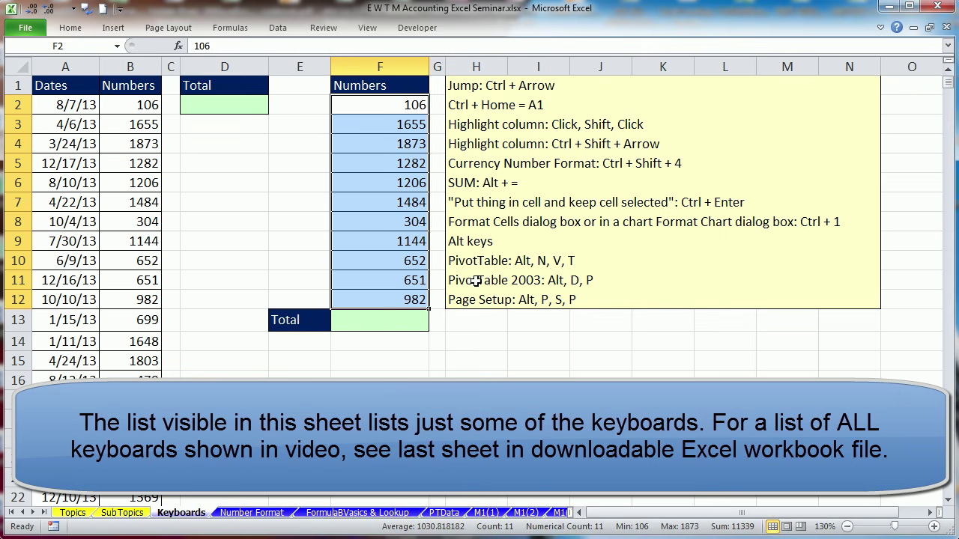
pyautogui.hotkey('ctrl', '1')
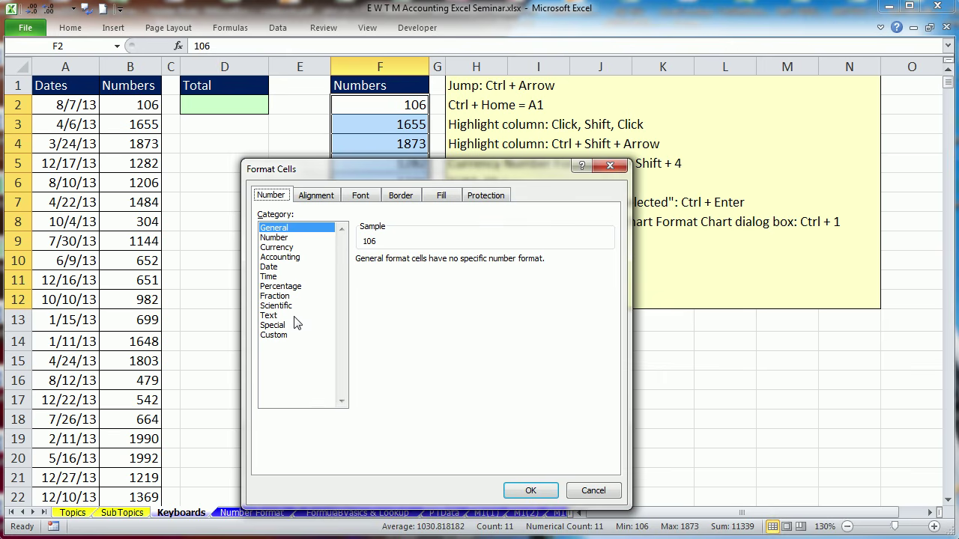
pyautogui.click(283, 248)
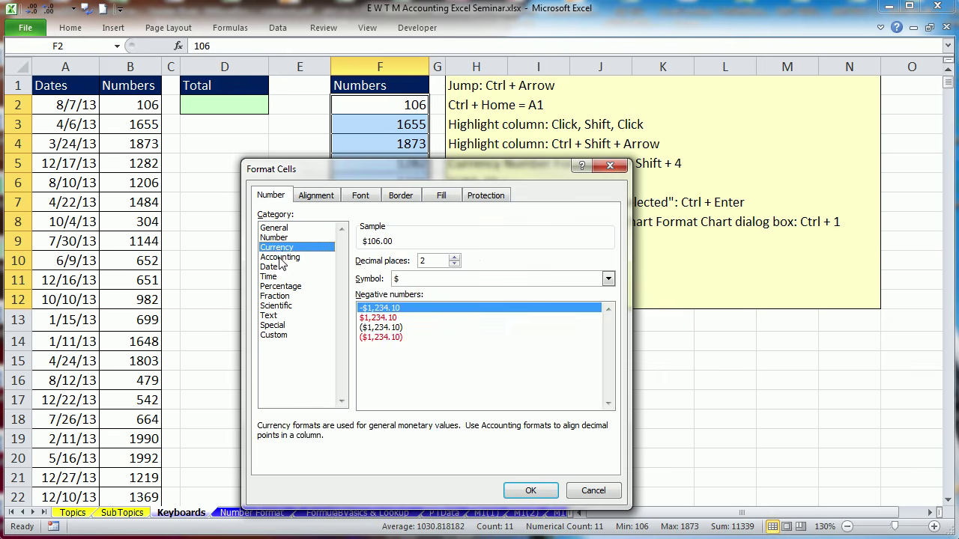
pyautogui.click(282, 257)
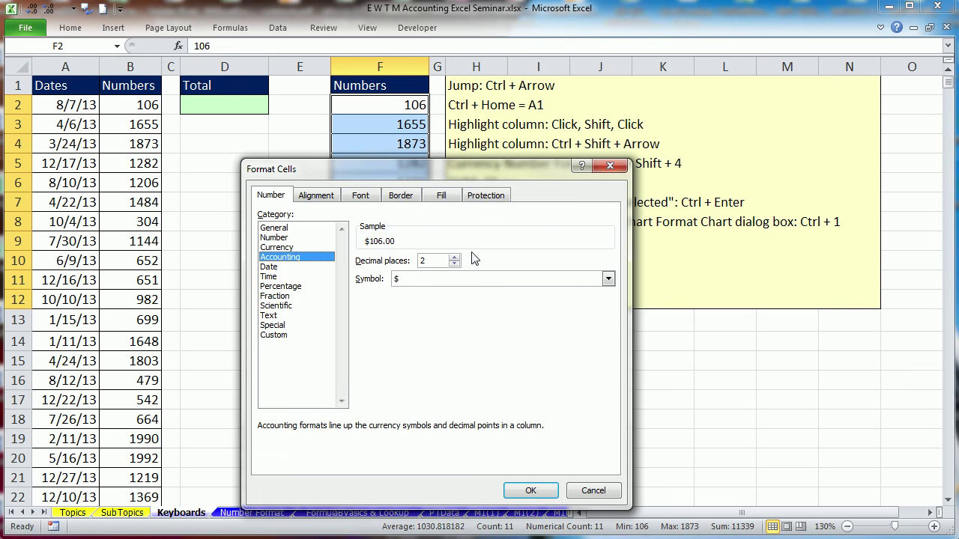
pyautogui.click(454, 264)
pyautogui.click(454, 264)
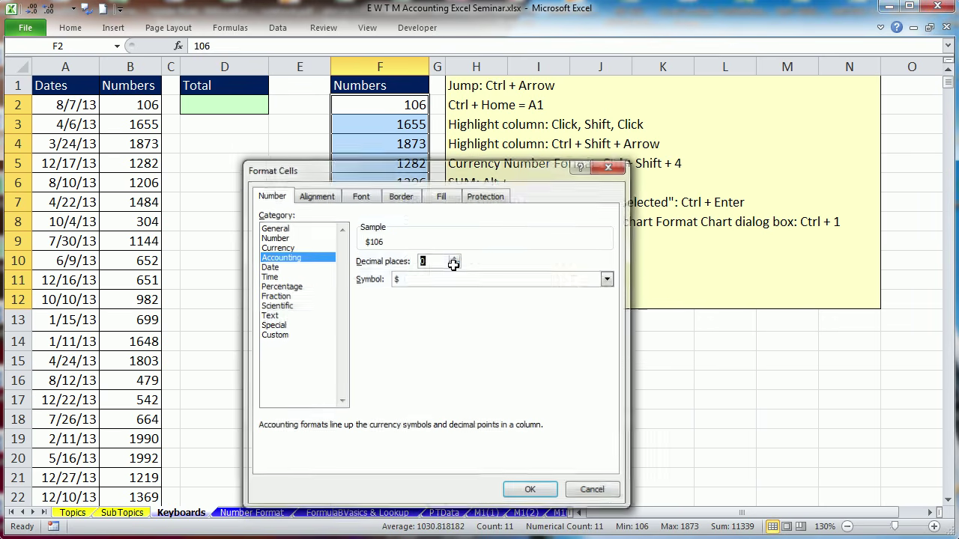
pyautogui.press('Escape')
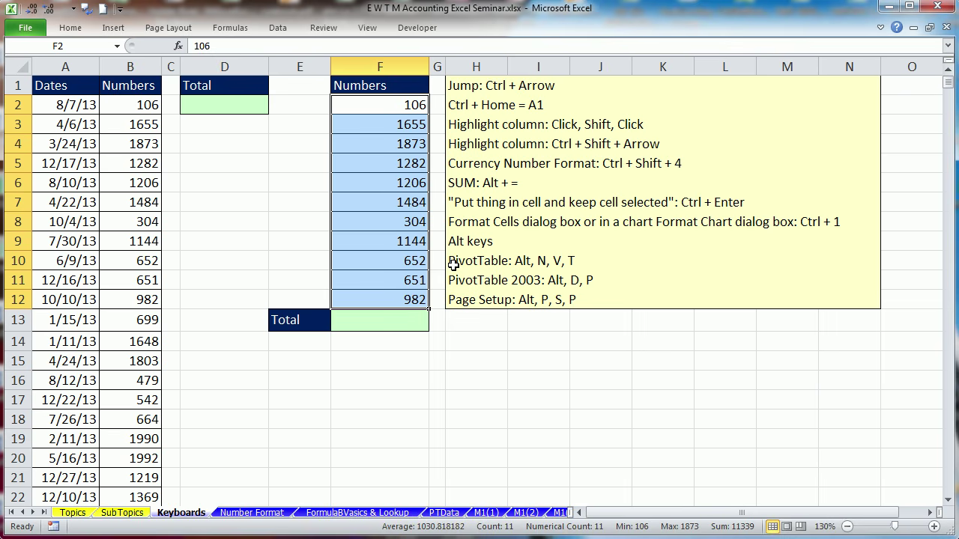
# Apply the Currency number format with two decimals to the selected numbers in F2:F12.
pyautogui.hotkey('ctrl', 'shift', '4')
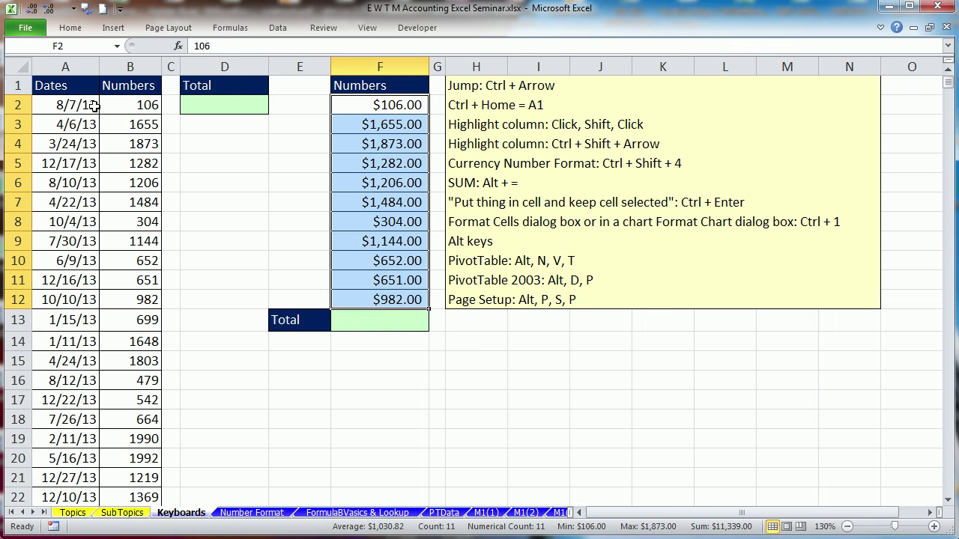
# Select B2:B8 as a trial, go from B2 to the last entry of column B, and return to A1.
pyautogui.click(134, 107)
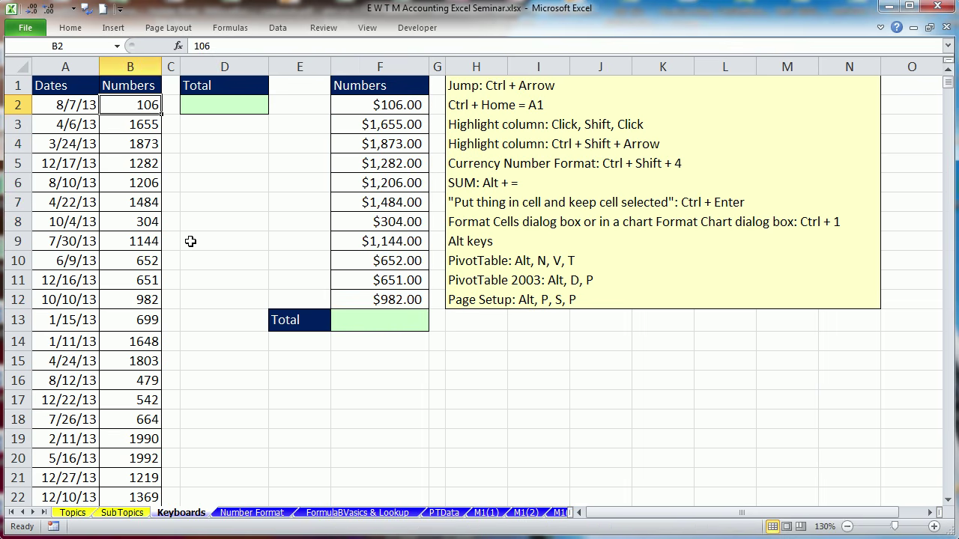
pyautogui.keyDown('shift'); pyautogui.click(143, 225); pyautogui.keyUp('shift')
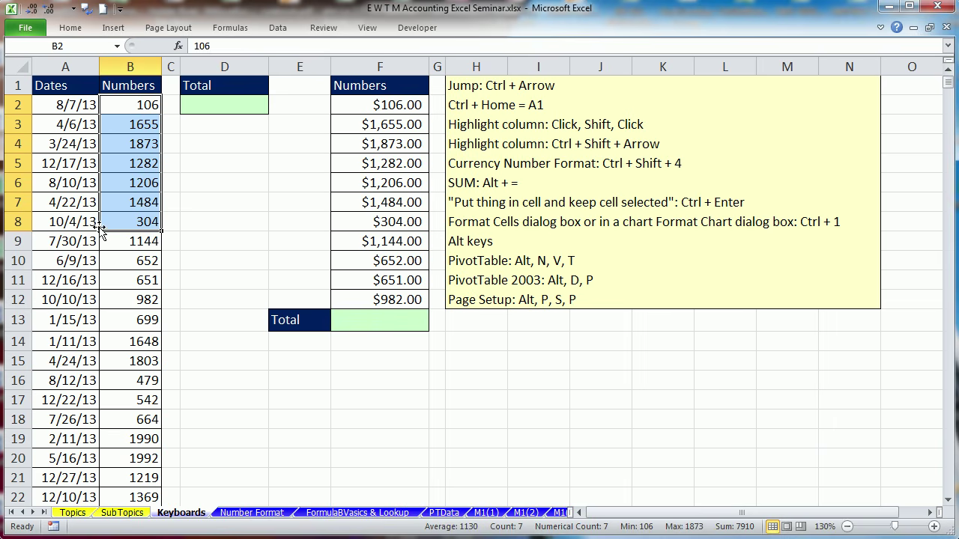
pyautogui.click(133, 109)
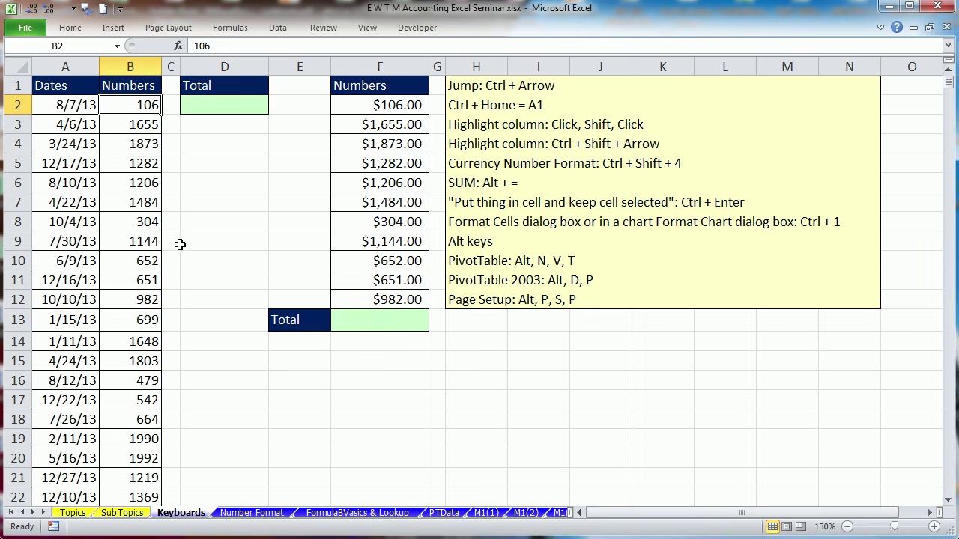
pyautogui.hotkey('ctrl', 'Down')
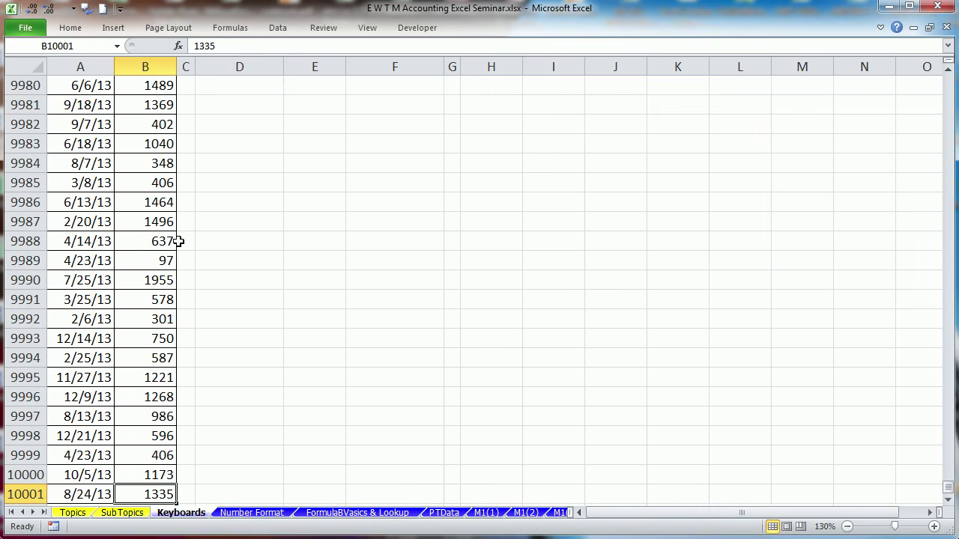
pyautogui.hotkey('ctrl', 'Home')
# Format all the numbers in B2:B10001 as Currency and widen column B.
pyautogui.click(132, 101)
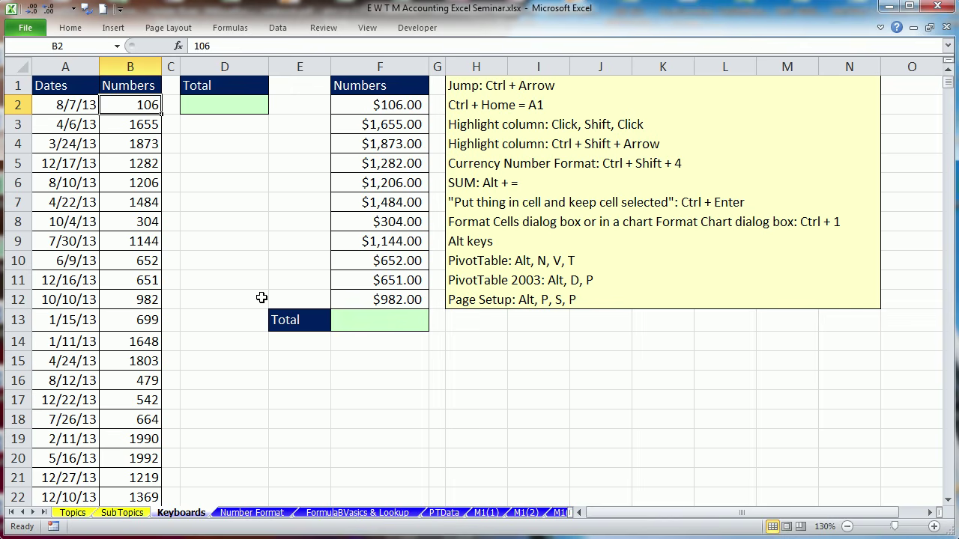
pyautogui.hotkey('ctrl', 'shift', 'Down')
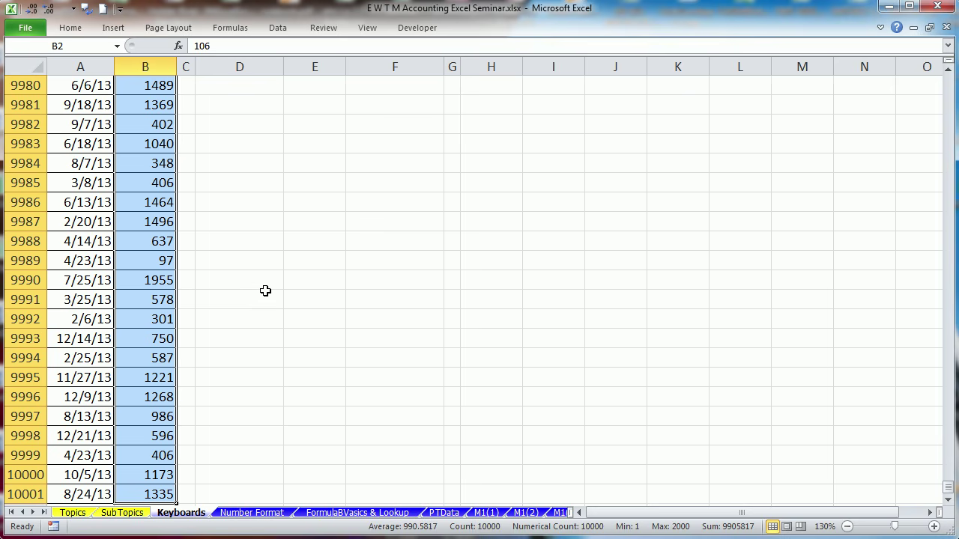
pyautogui.hotkey('ctrl', 'shift', '4')
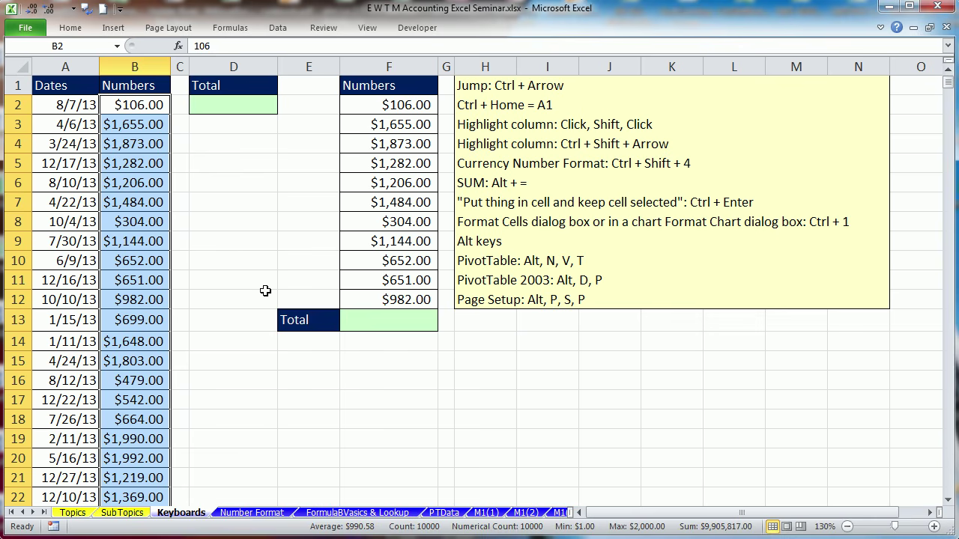
pyautogui.moveTo(171, 67); pyautogui.dragTo(188, 67)
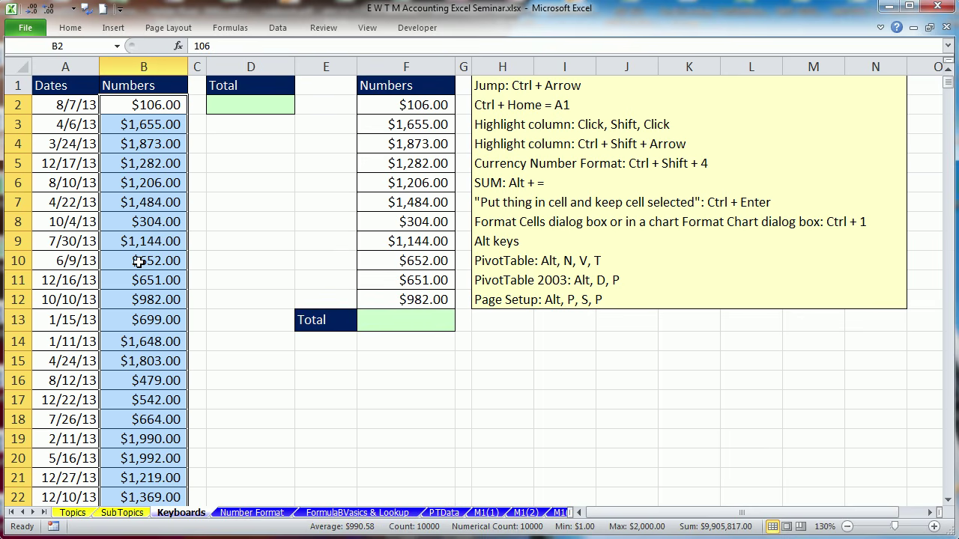
# Expand the ribbon and apply the Accounting number format to the numbers in B2:B10001.
pyautogui.hotkey('ctrl', 'F1')
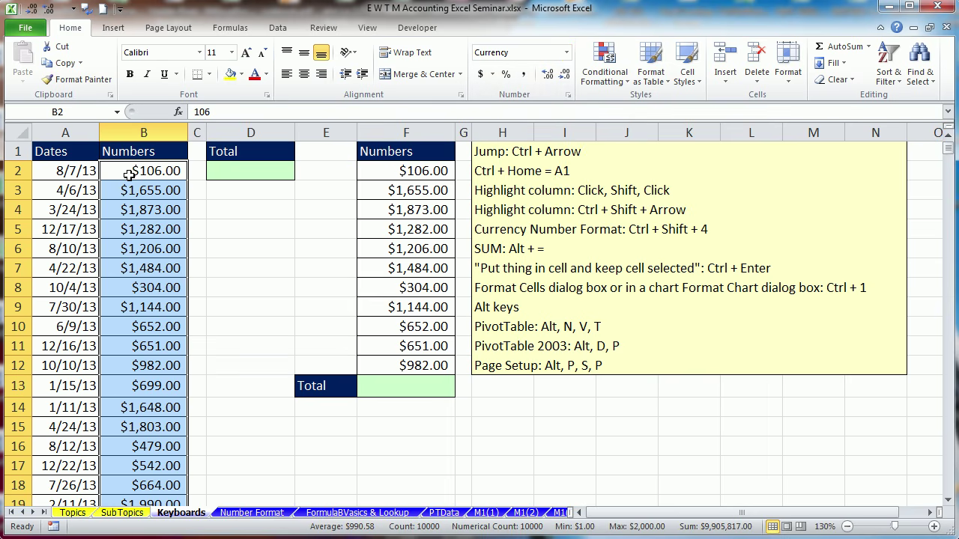
pyautogui.click(567, 52)
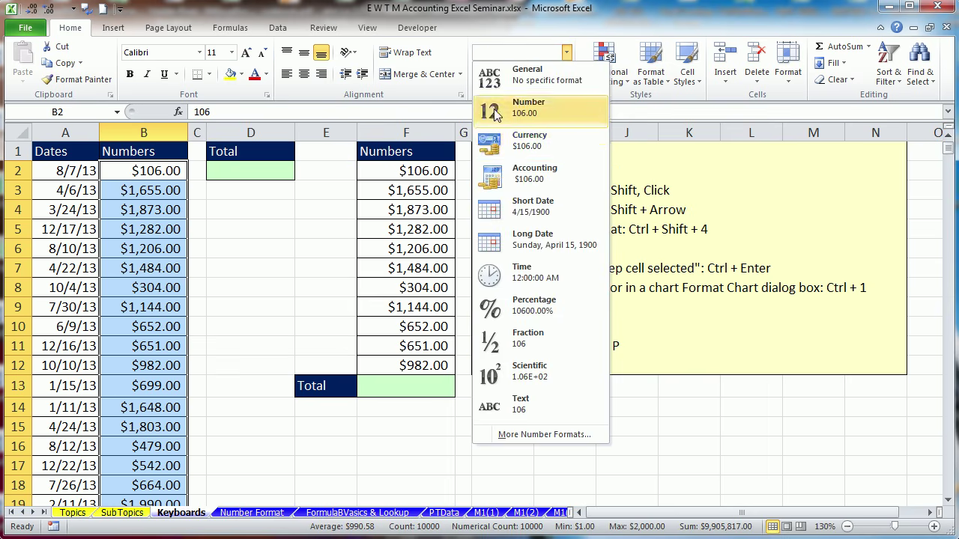
pyautogui.click(534, 173)
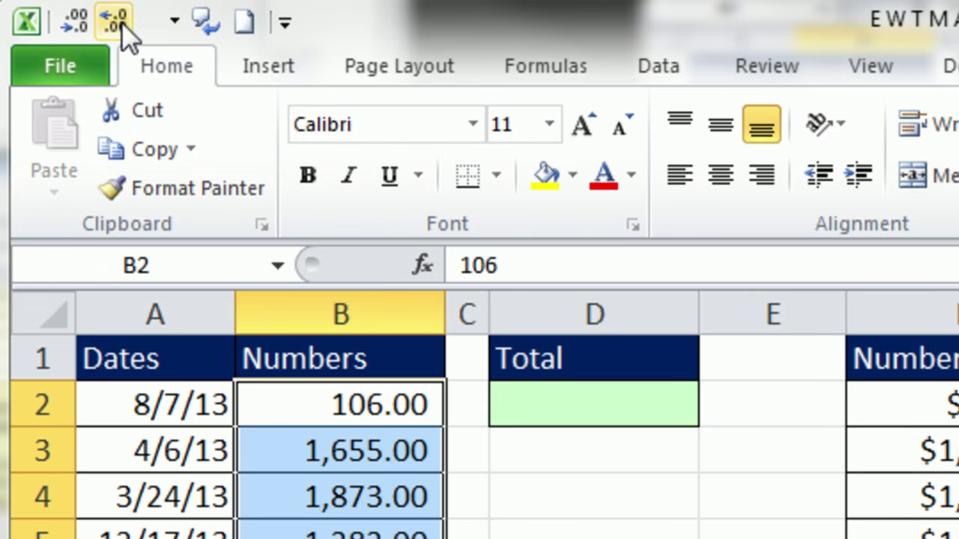
# Look through the full list of commands available for the Quick Access Toolbar without adding any of them.
pyautogui.rightClick(162, 21)
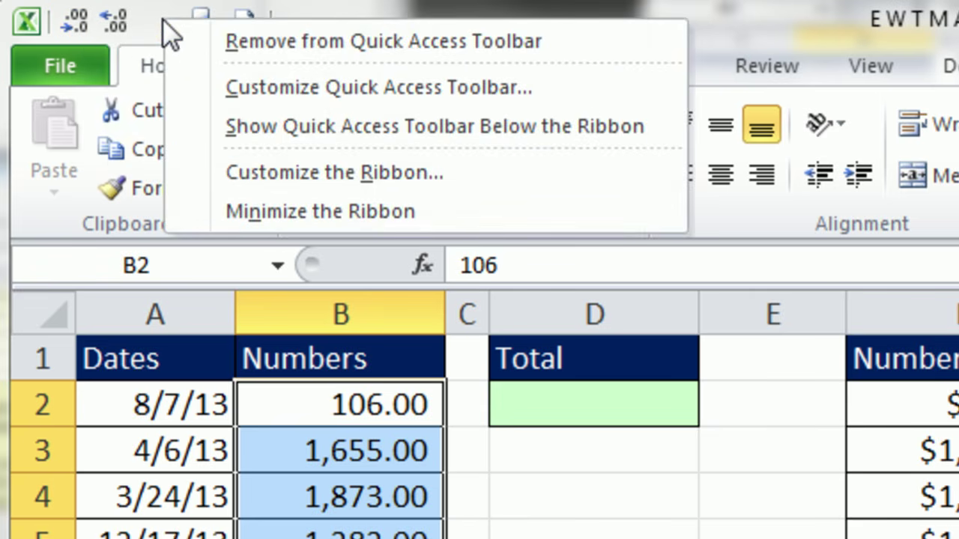
pyautogui.click(304, 97)
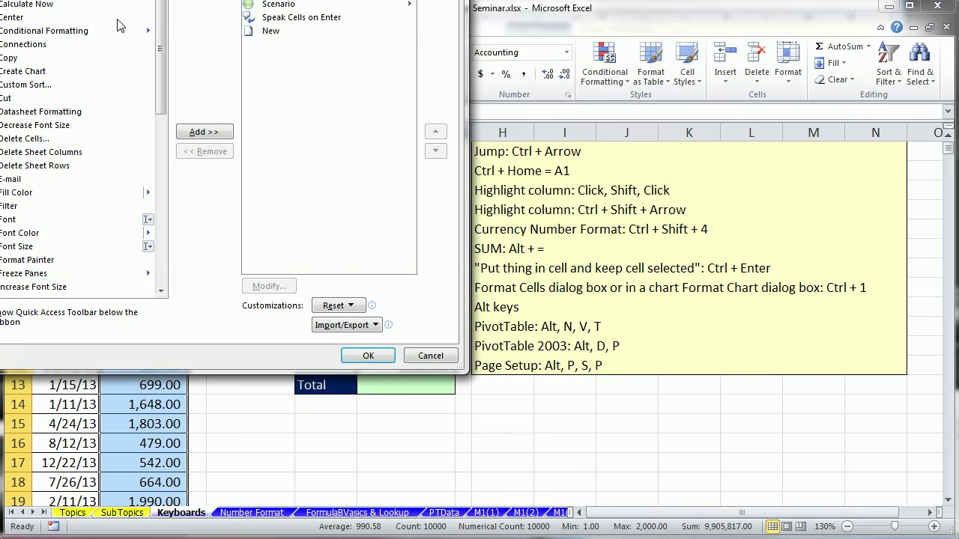
pyautogui.moveTo(89, 0); pyautogui.dragTo(309, 5)
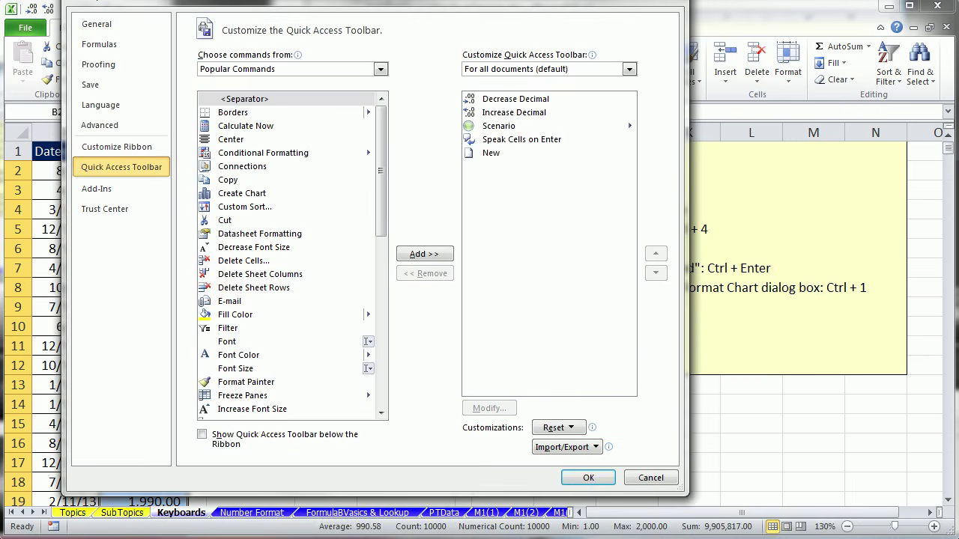
pyautogui.moveTo(214, 3); pyautogui.dragTo(212, 22)
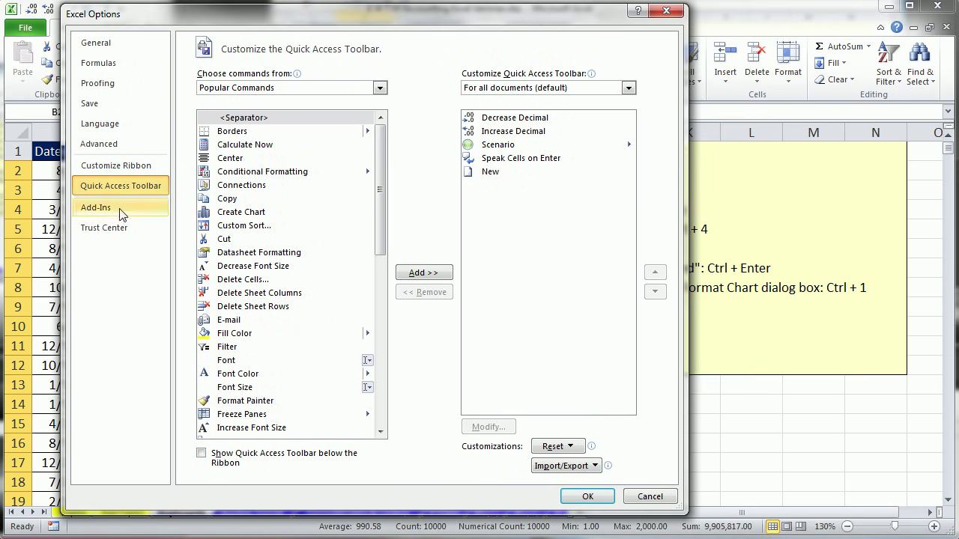
pyautogui.click(298, 88)
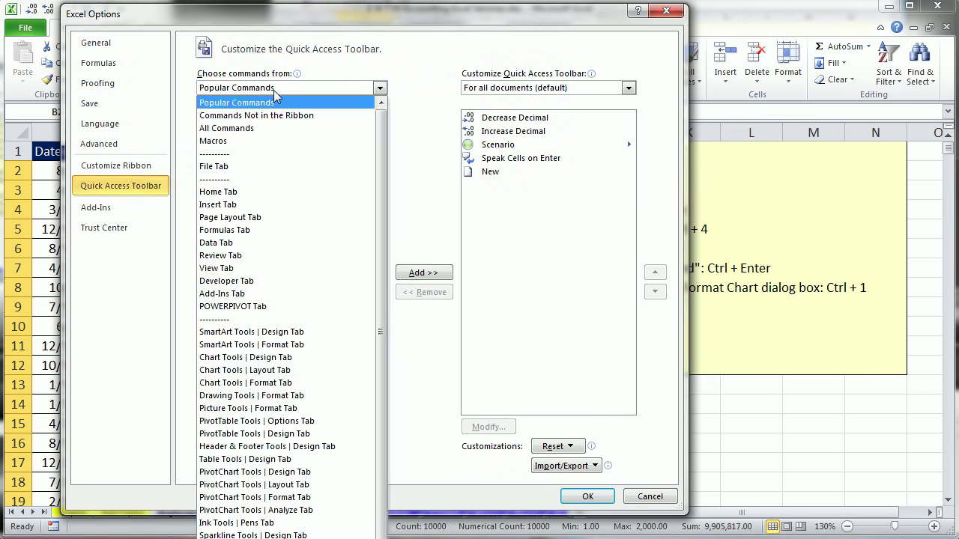
pyautogui.click(228, 128)
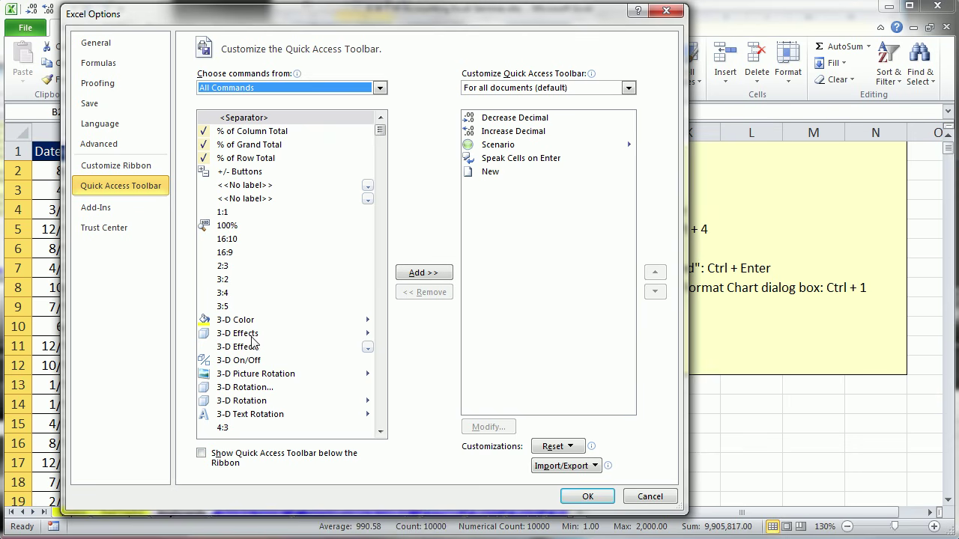
pyautogui.click(261, 238)
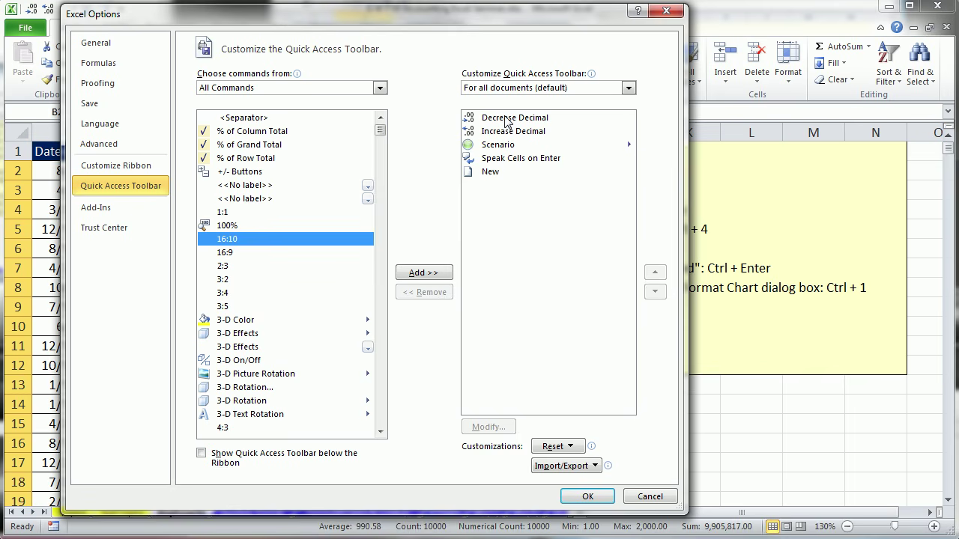
pyautogui.click(598, 497)
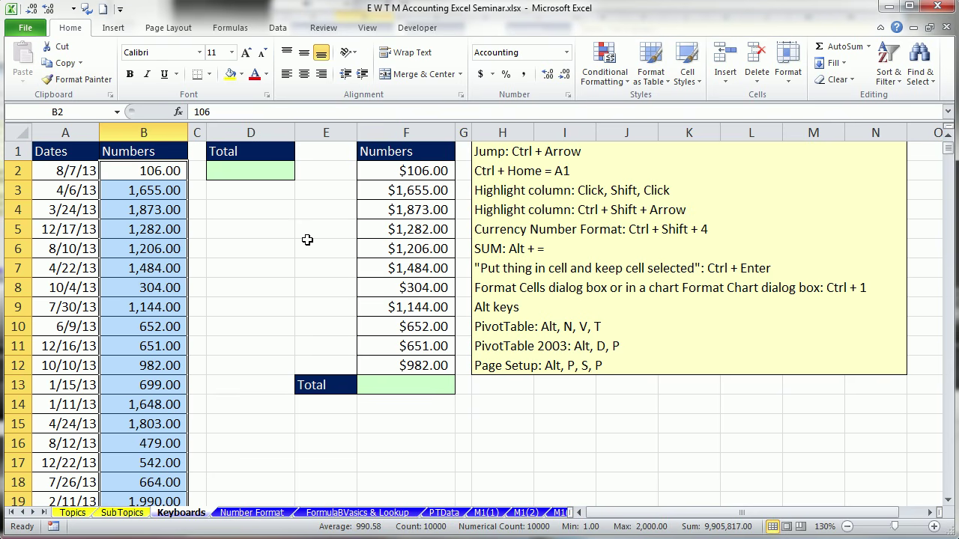
# Remove the two decimal places from the selected numbers in B2:B10001.
pyautogui.press('alt')
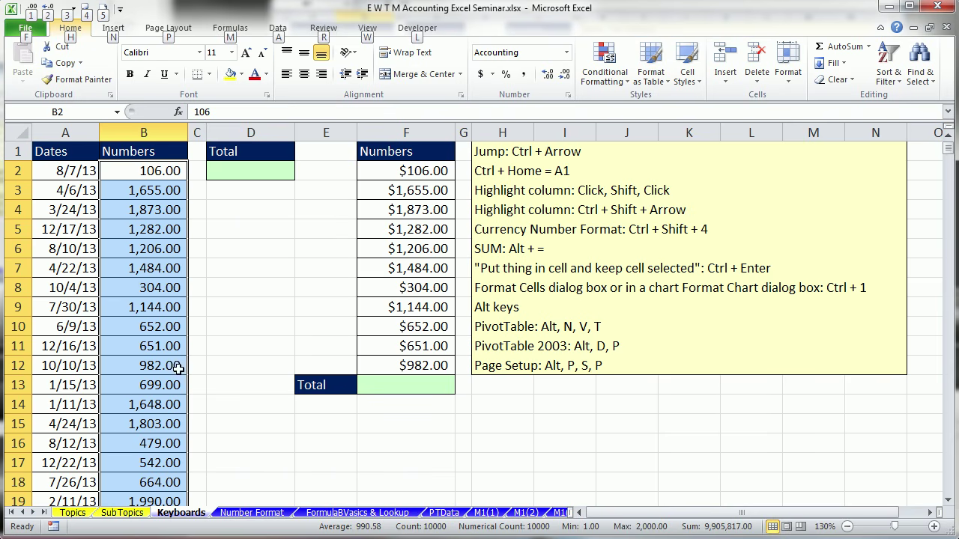
pyautogui.press('Escape')
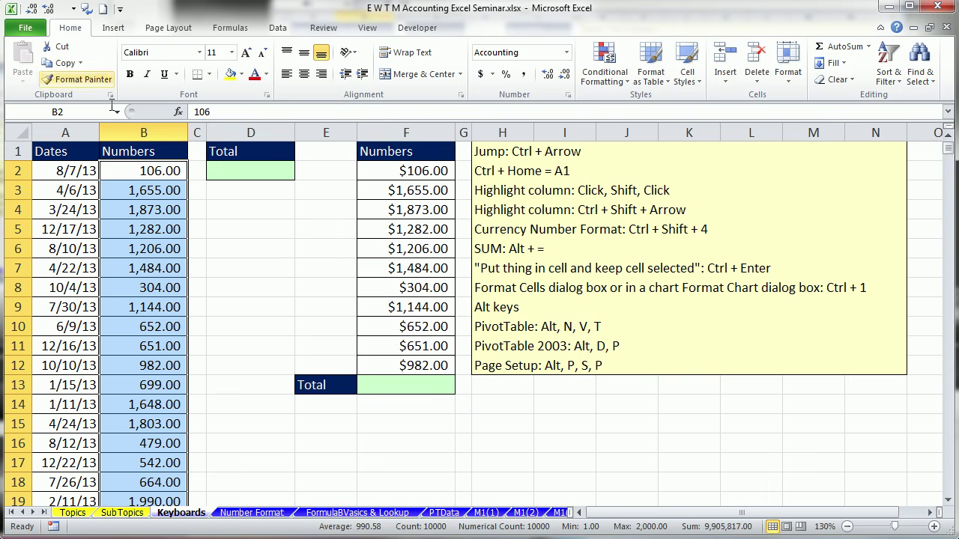
pyautogui.hotkey('alt', 'h')
pyautogui.press('9')
pyautogui.hotkey('alt', 'h')
pyautogui.press('9')
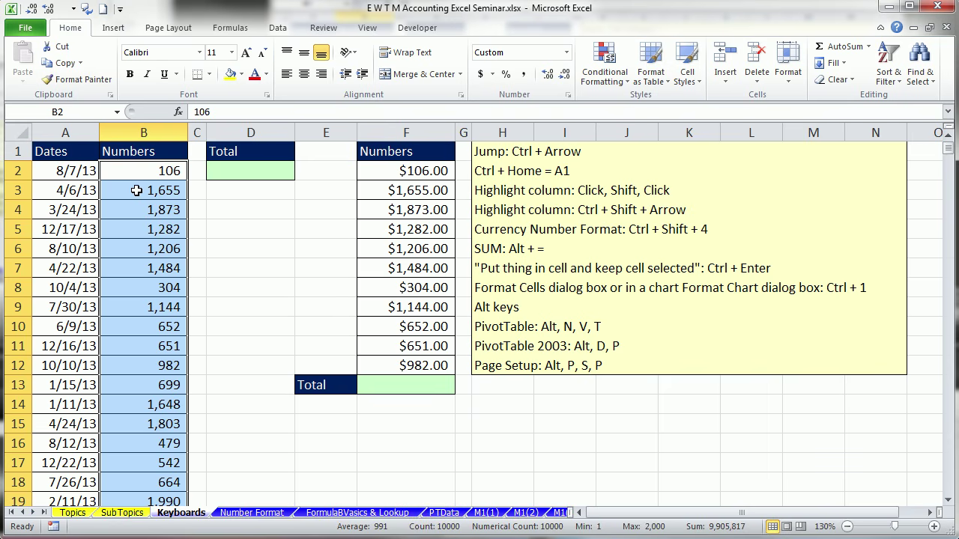
# Open PivotTable creation for the Dates and Numbers data from cell B3, cancel it, and select D7.
pyautogui.click(136, 190)
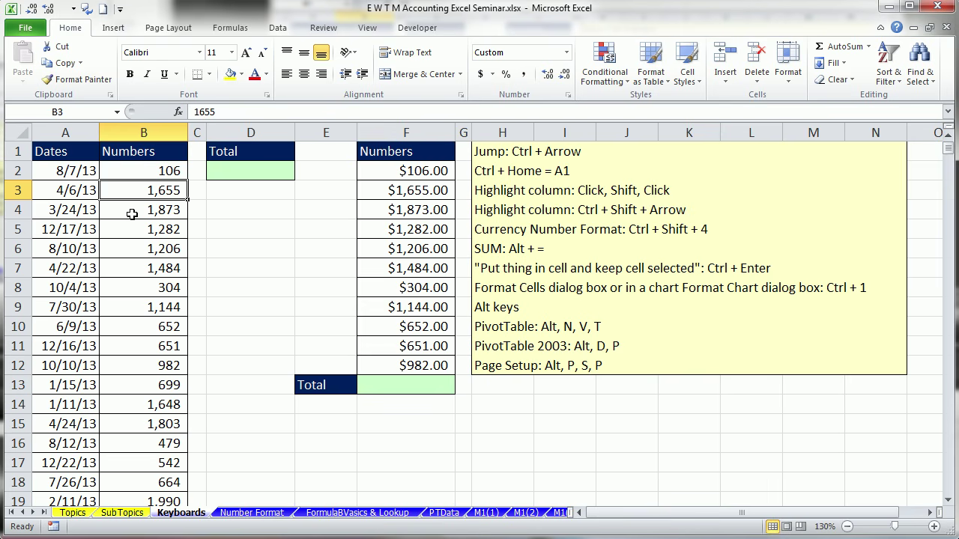
pyautogui.press('alt')
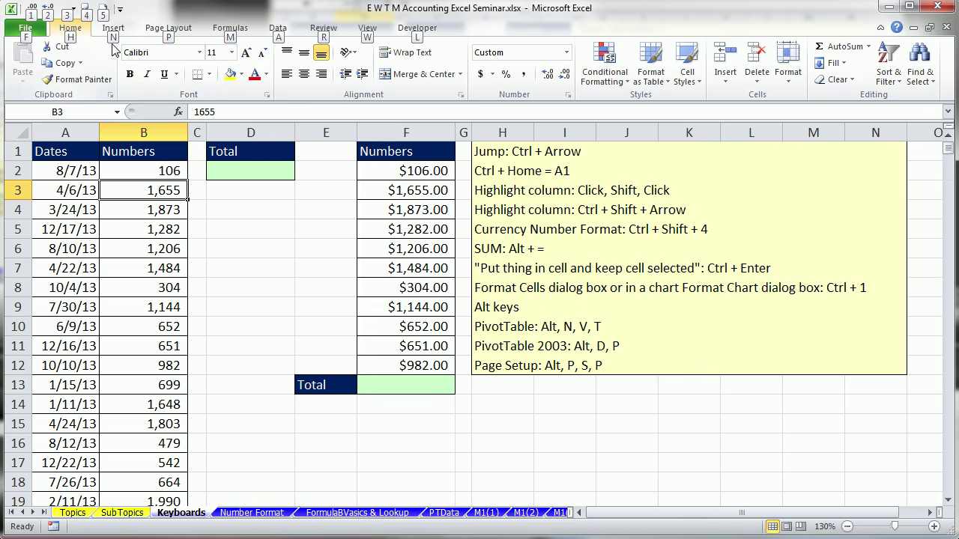
pyautogui.press('n')
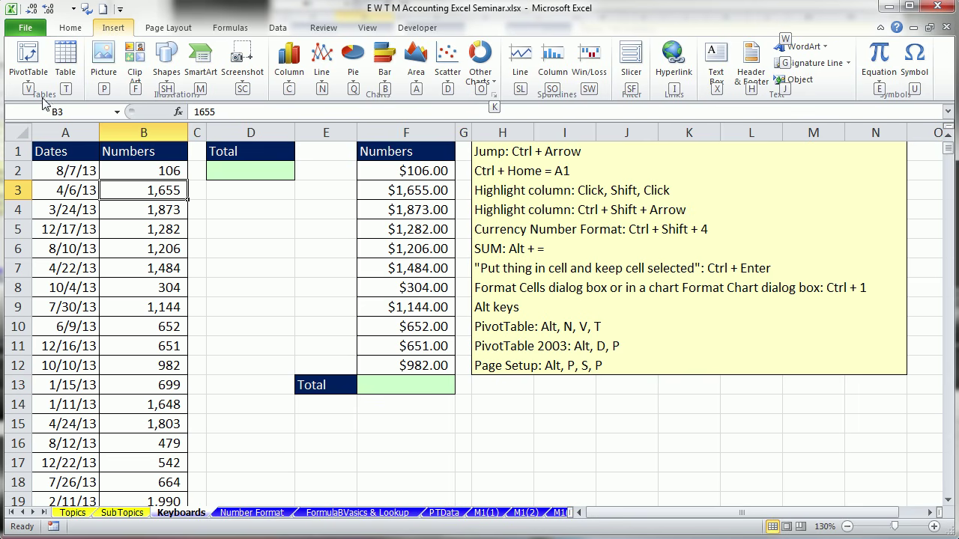
pyautogui.press('v')
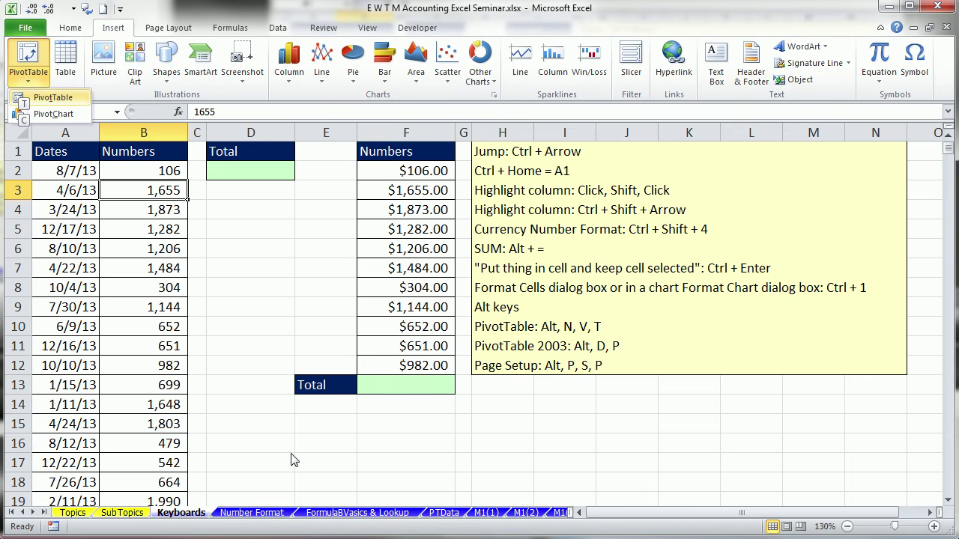
pyautogui.press('t')
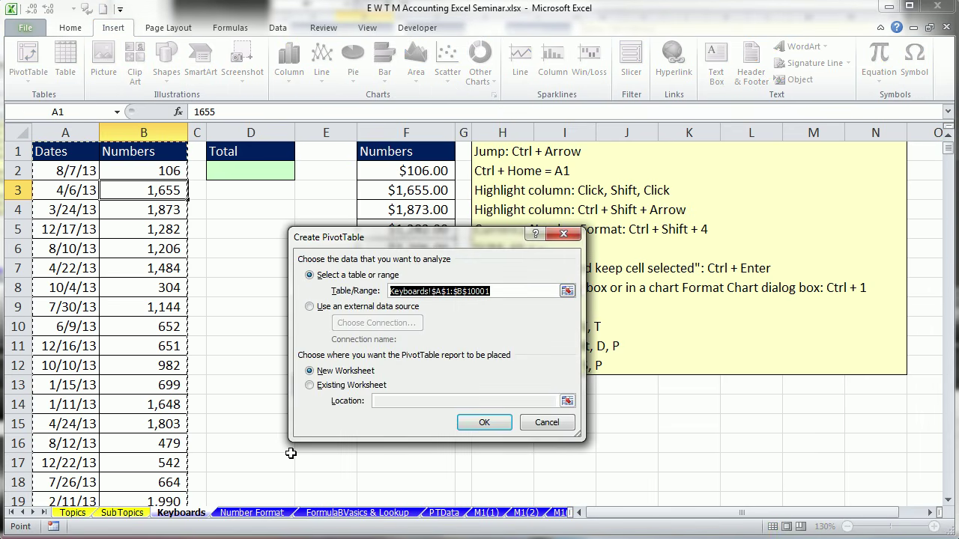
pyautogui.press('Escape')
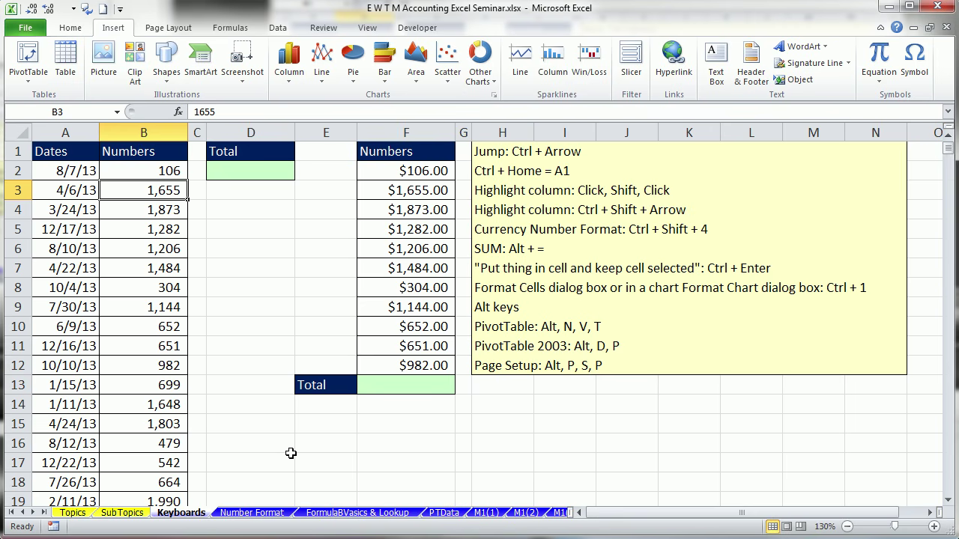
pyautogui.press('alt')
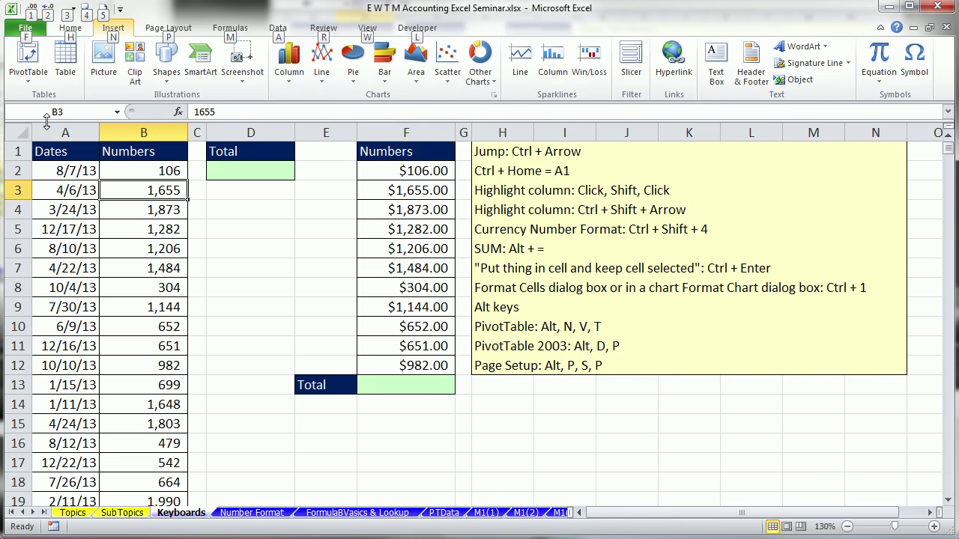
pyautogui.press('Escape')
pyautogui.click(269, 265)
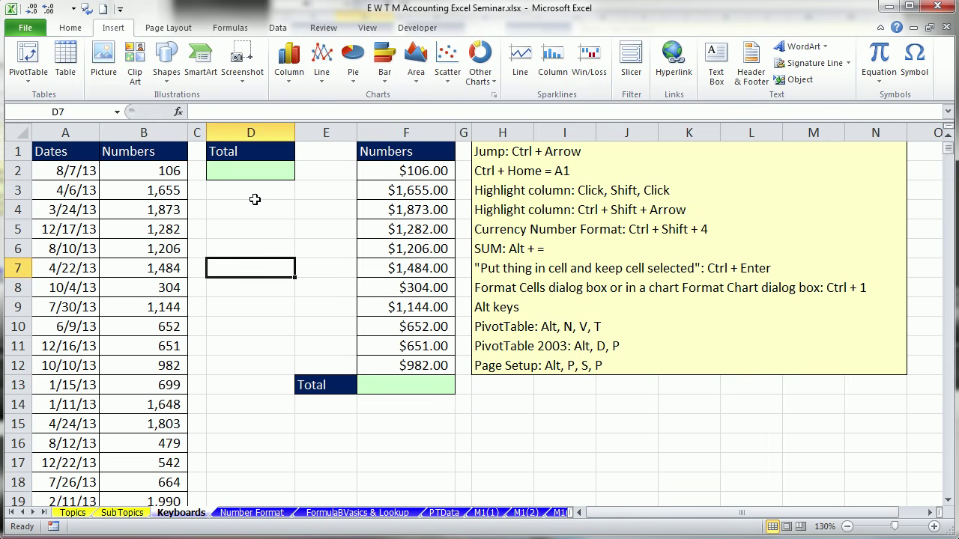
# Enter a SUM formula in D2 that totals B2:B10001, trying out other ranges such as D5:F8 first.
pyautogui.click(245, 173)
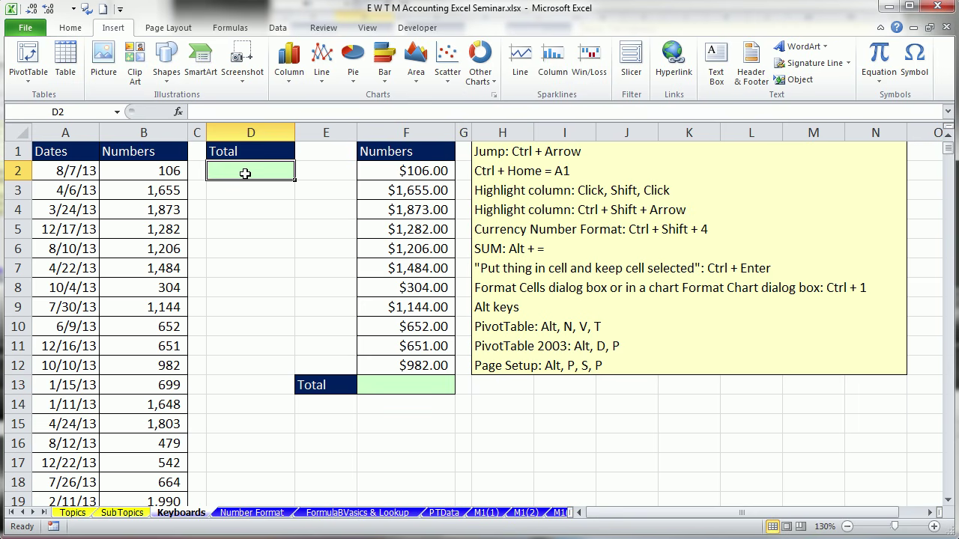
pyautogui.click(70, 28)
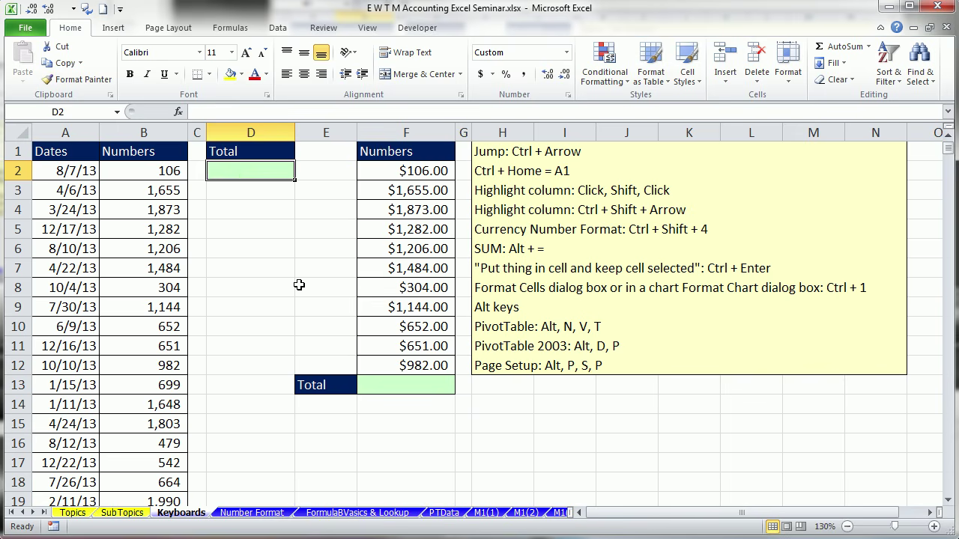
pyautogui.hotkey('alt', '=')
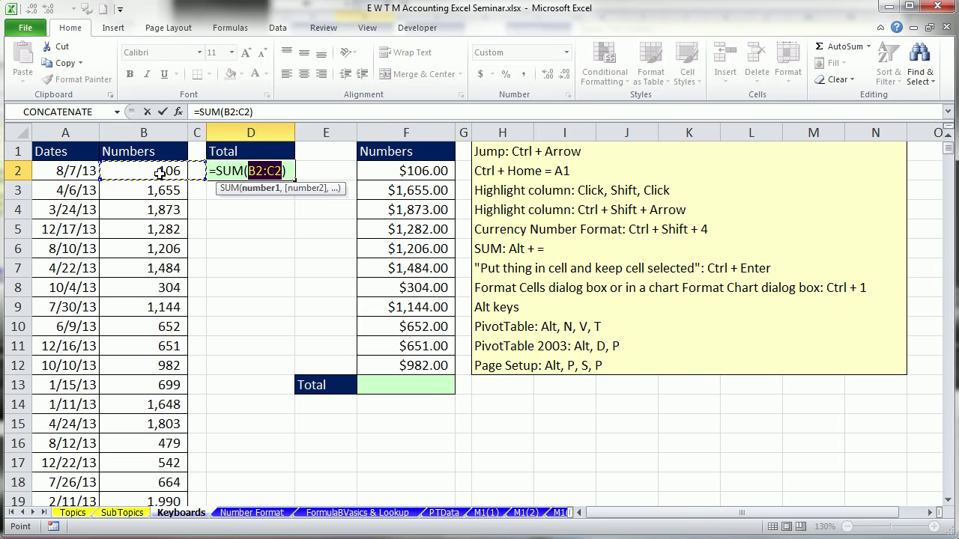
pyautogui.moveTo(235, 225); pyautogui.dragTo(291, 272)
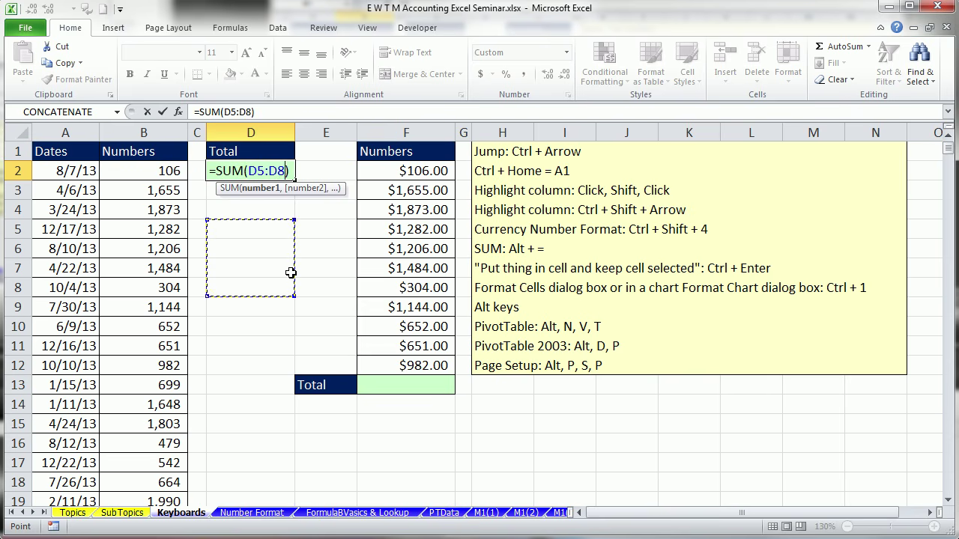
pyautogui.moveTo(320, 231); pyautogui.dragTo(414, 307)
pyautogui.moveTo(208, 329); pyautogui.dragTo(357, 454)
pyautogui.moveTo(272, 224); pyautogui.dragTo(387, 290)
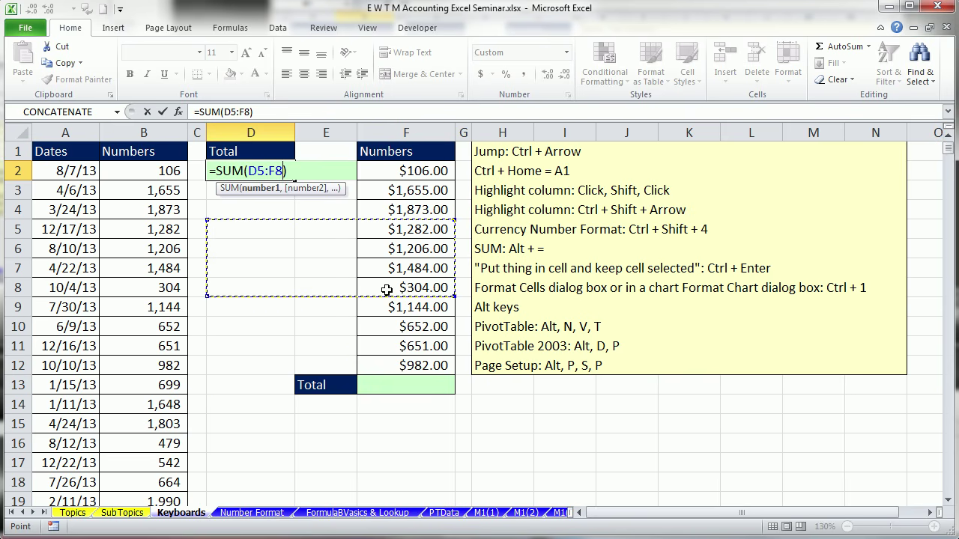
pyautogui.click(150, 172)
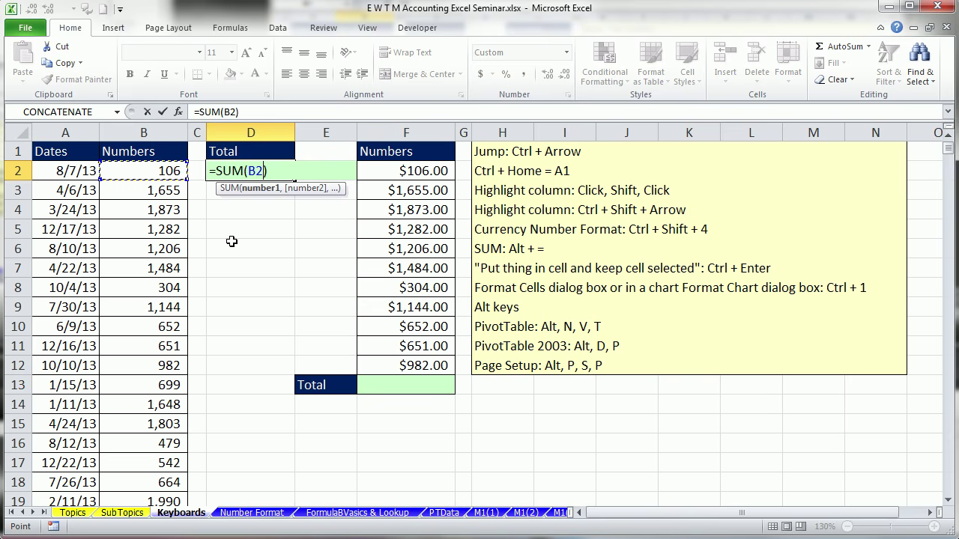
pyautogui.hotkey('ctrl', 'shift', 'Down')
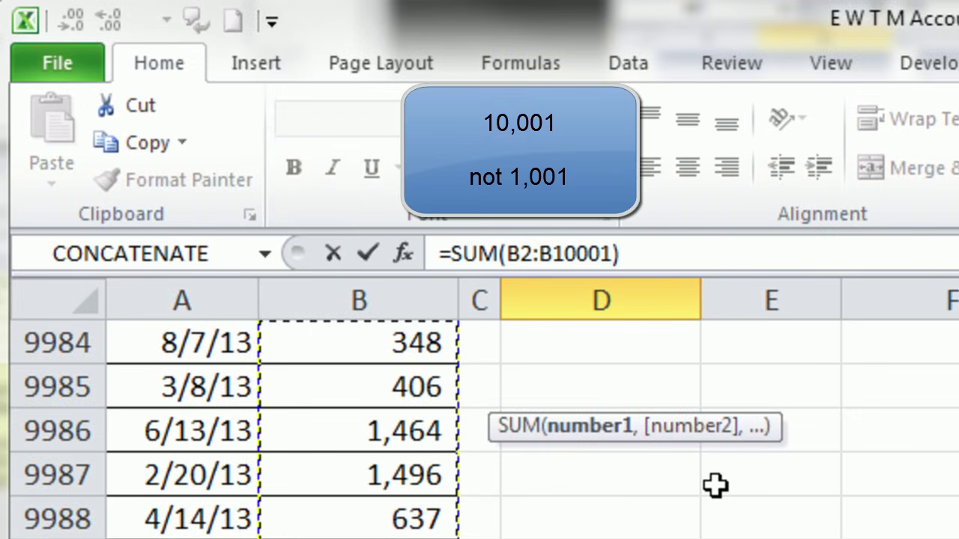
pyautogui.press('Escape')
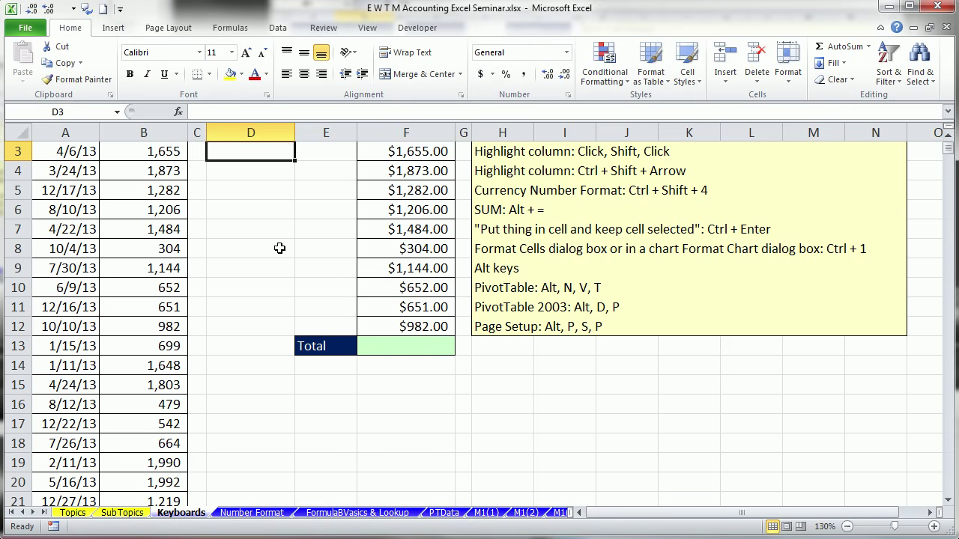
# Re-enter the SUM of B2:B10001 in D2 as a fresh formula and finish on D1.
pyautogui.scroll(1, 392, 334)
pyautogui.click(238, 171)
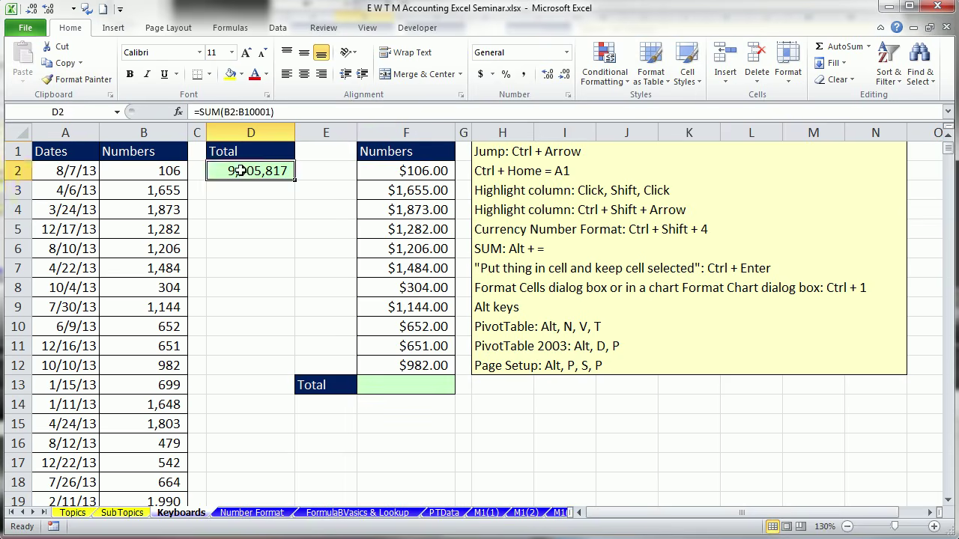
pyautogui.hotkey('alt', '=')
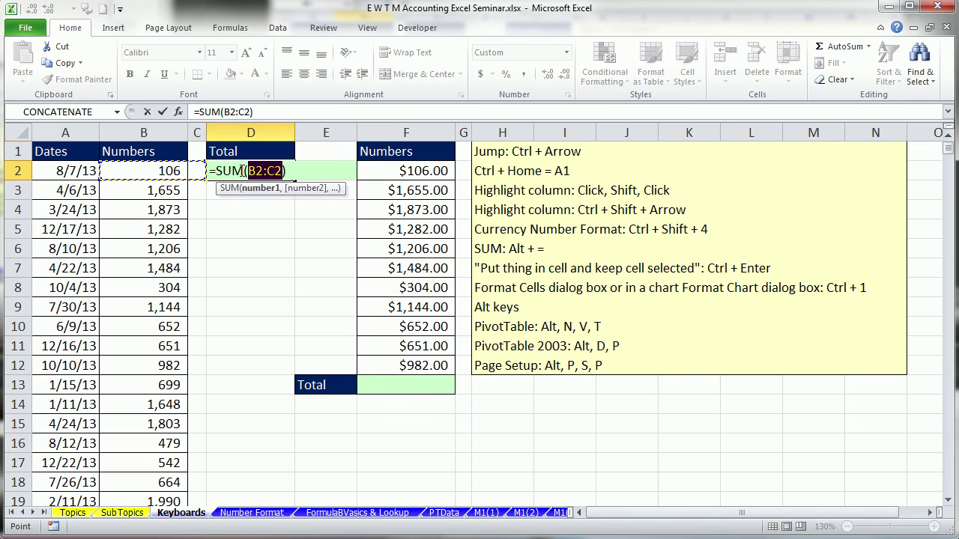
pyautogui.press('Left')
pyautogui.press('Right')
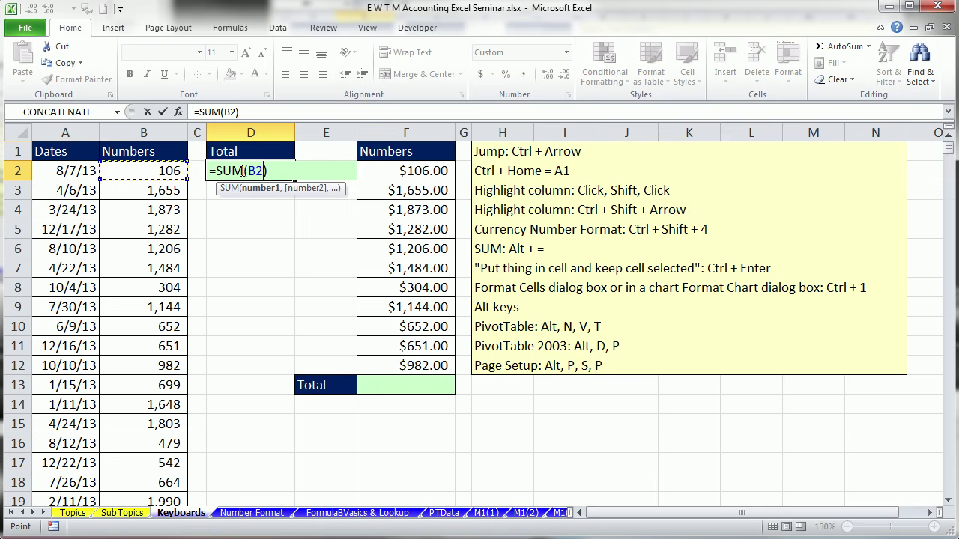
pyautogui.hotkey('ctrl', 'shift', 'Down')
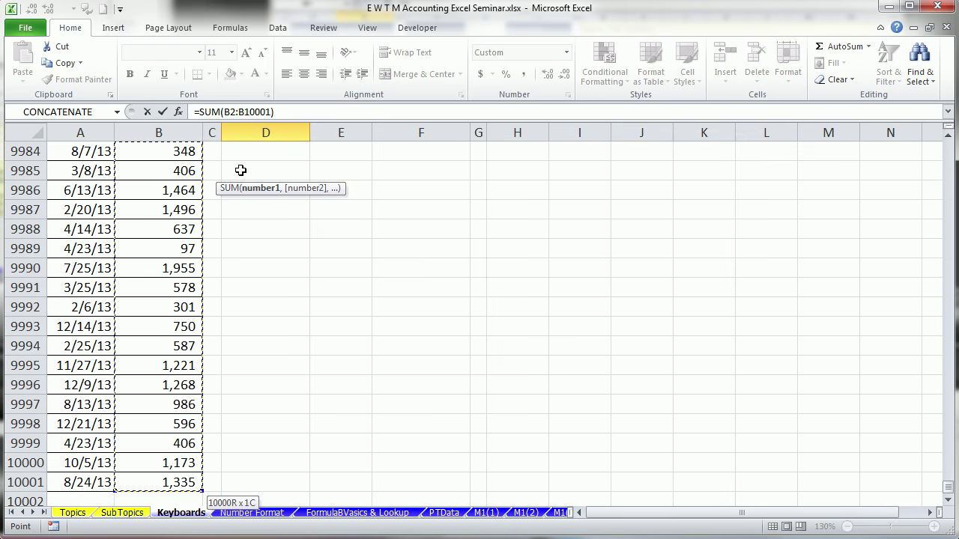
pyautogui.hotkey('shift', 'Return')
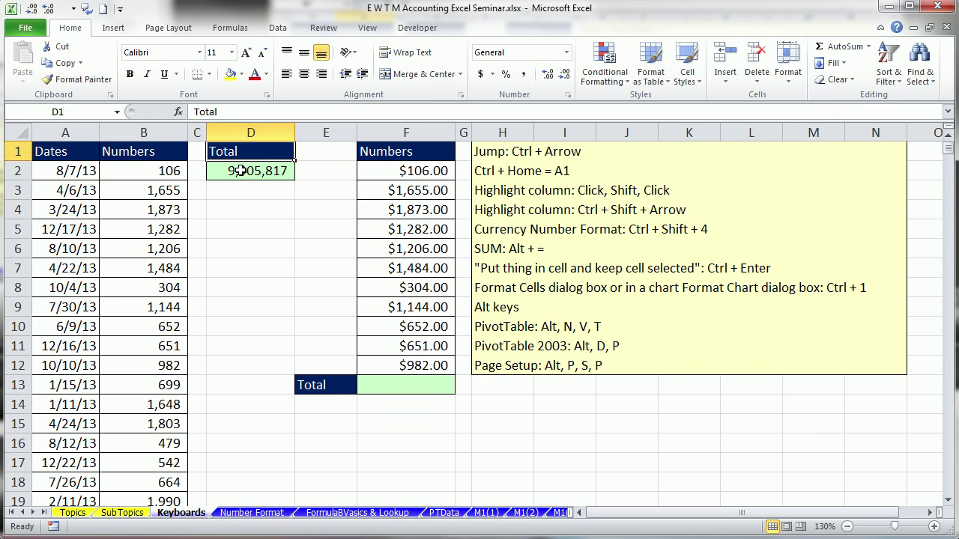
# Total F2:F12 with a SUM formula in F13 and keep F13 selected.
pyautogui.click(412, 386)
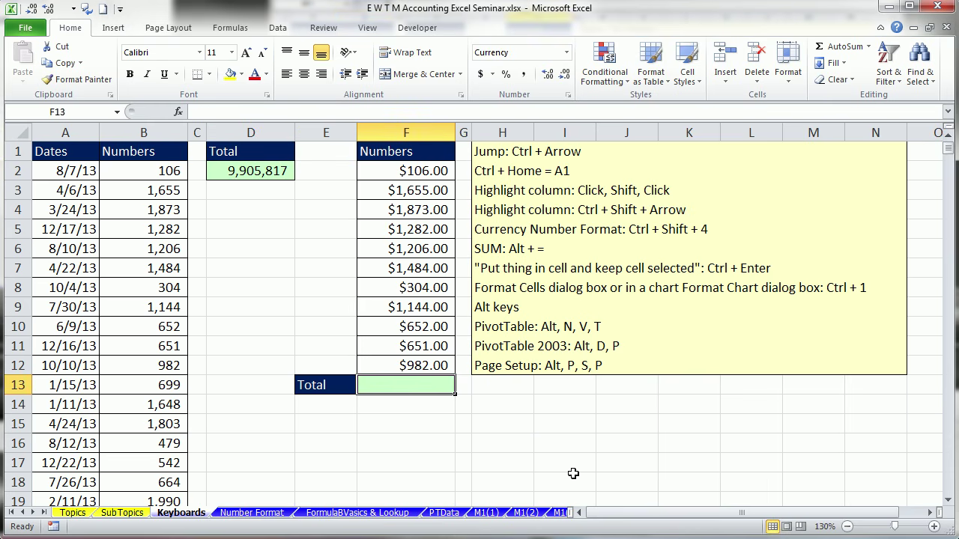
pyautogui.hotkey('alt', '=')
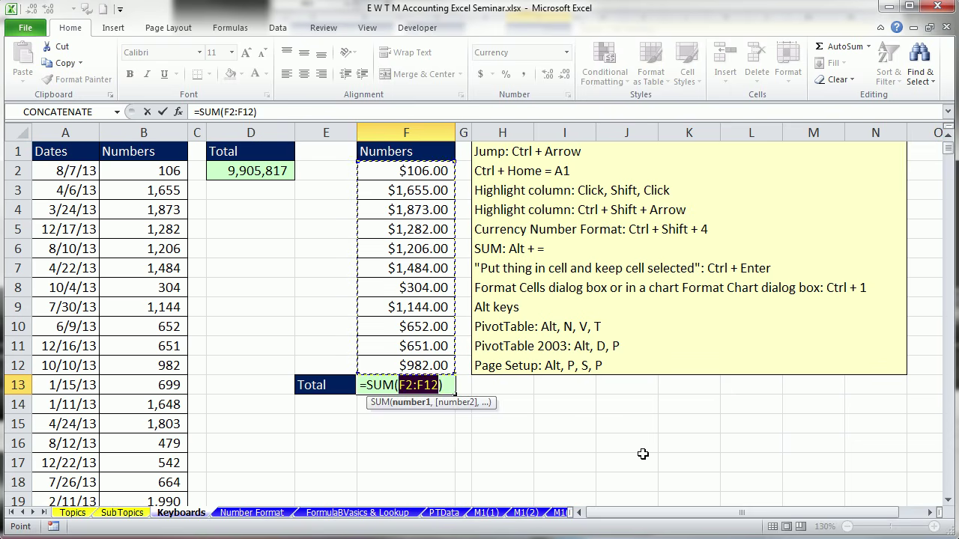
pyautogui.hotkey('ctrl', 'Return')
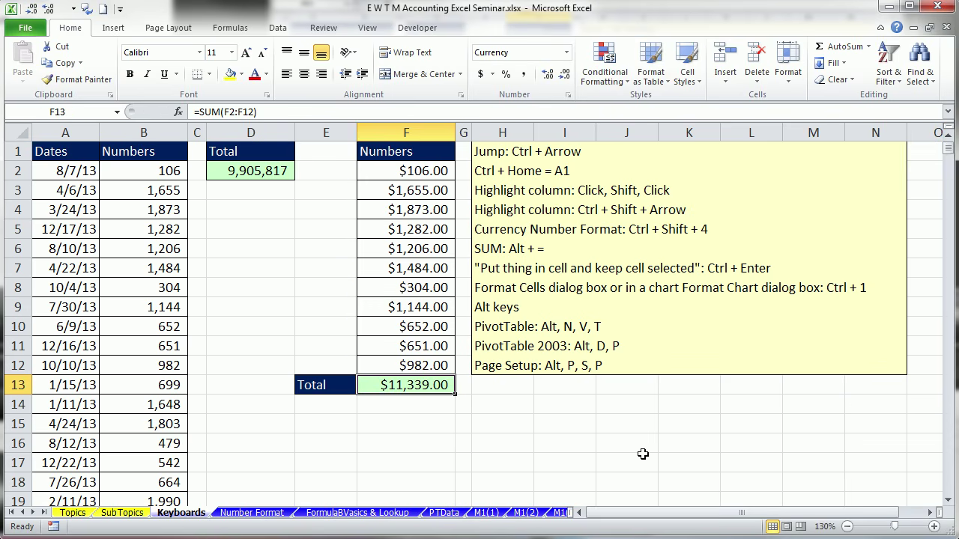
# Review the SUM formula in F13 and give the cell a Double Accounting underline.
pyautogui.press('F2')
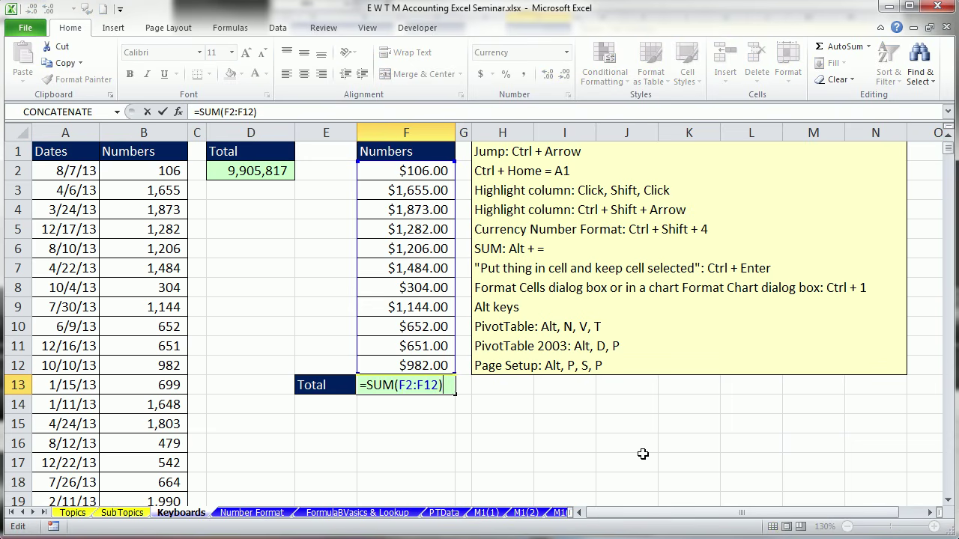
pyautogui.press('Return')
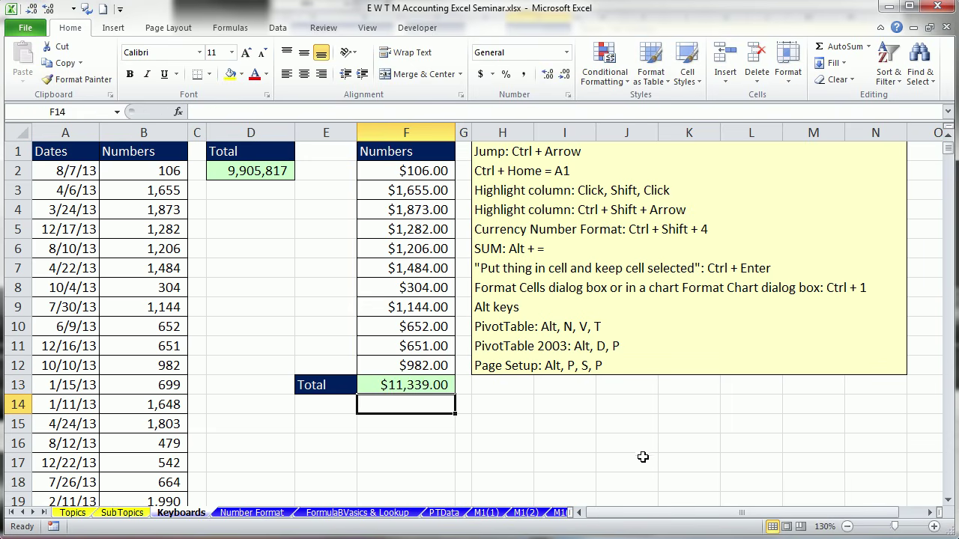
pyautogui.click(428, 385)
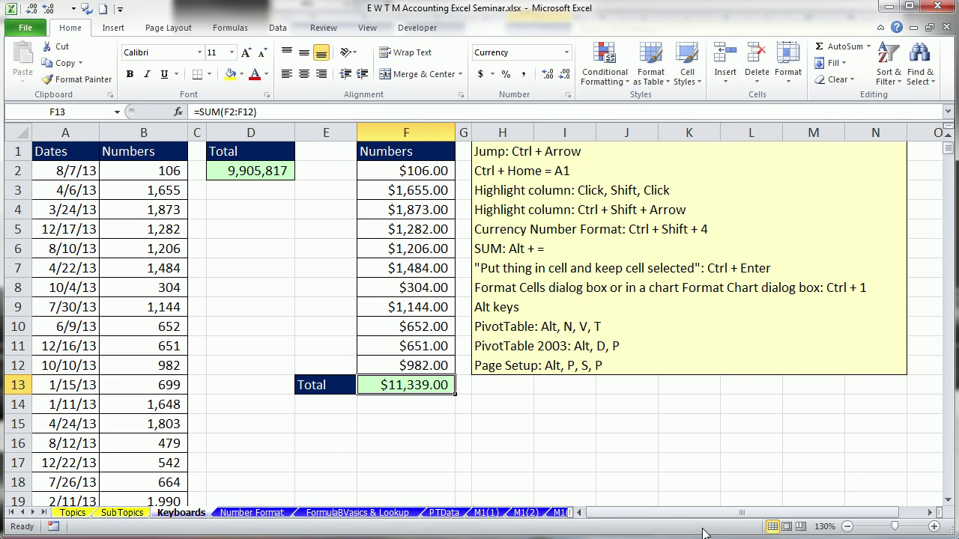
pyautogui.hotkey('ctrl', '1')
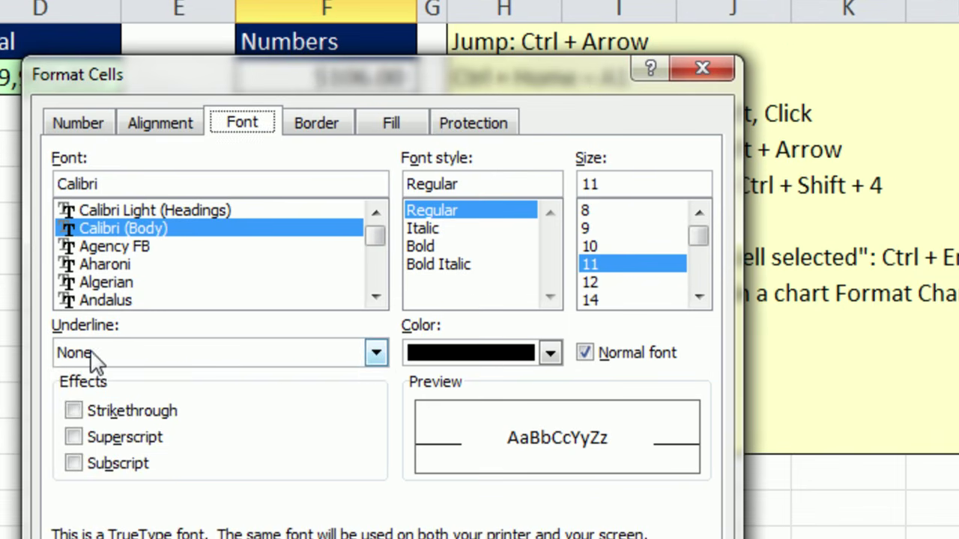
pyautogui.click(376, 353)
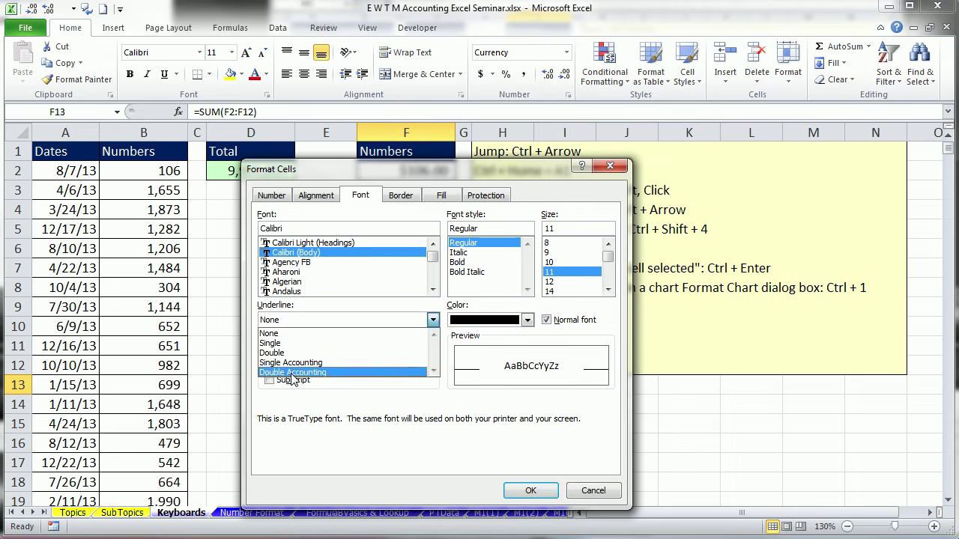
pyautogui.click(116, 450)
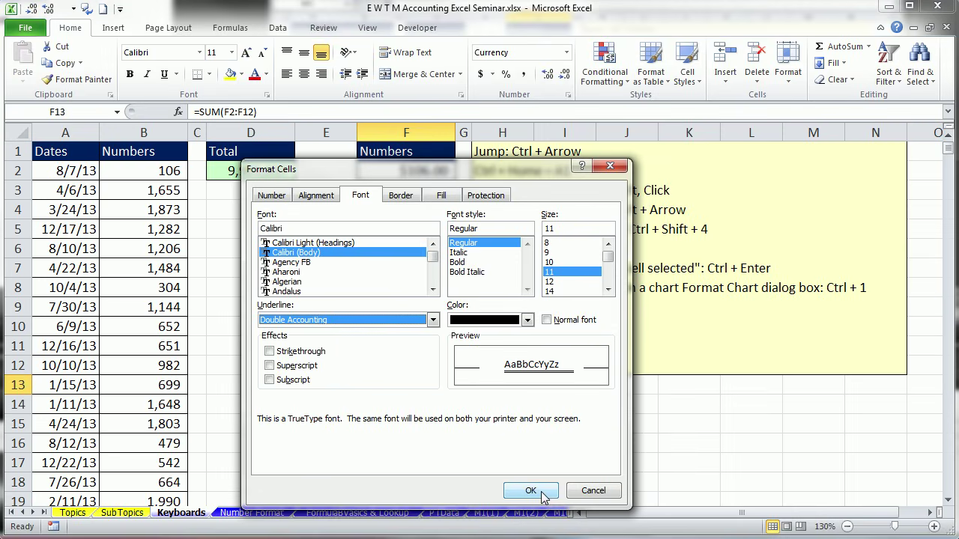
pyautogui.click(532, 491)
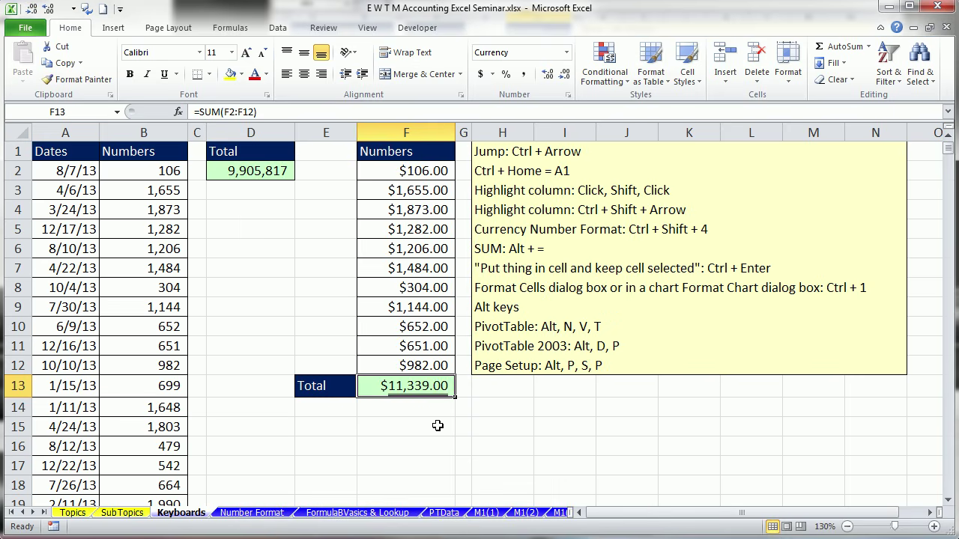
# Look over the border options for F13, including Bottom Double Border, and finish on F15.
pyautogui.click(209, 74)
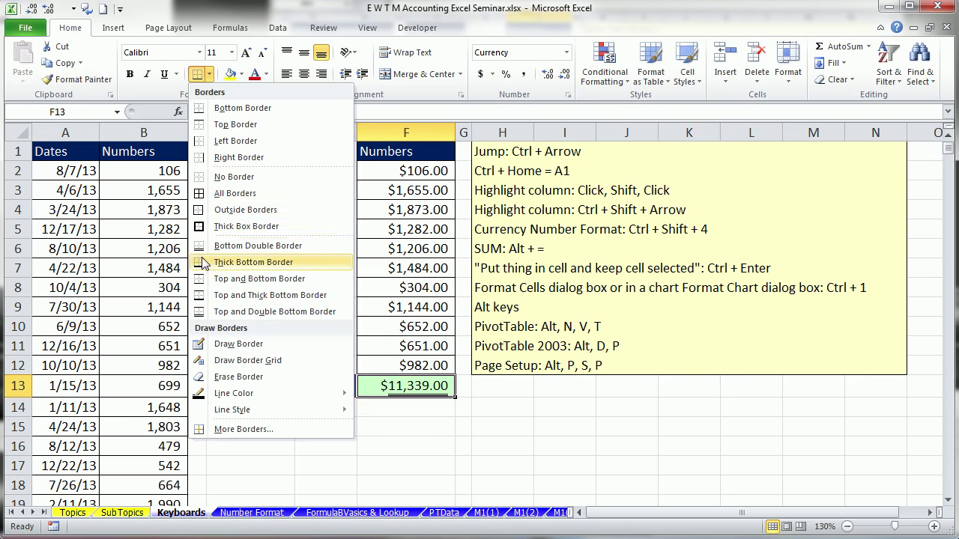
pyautogui.click(202, 250)
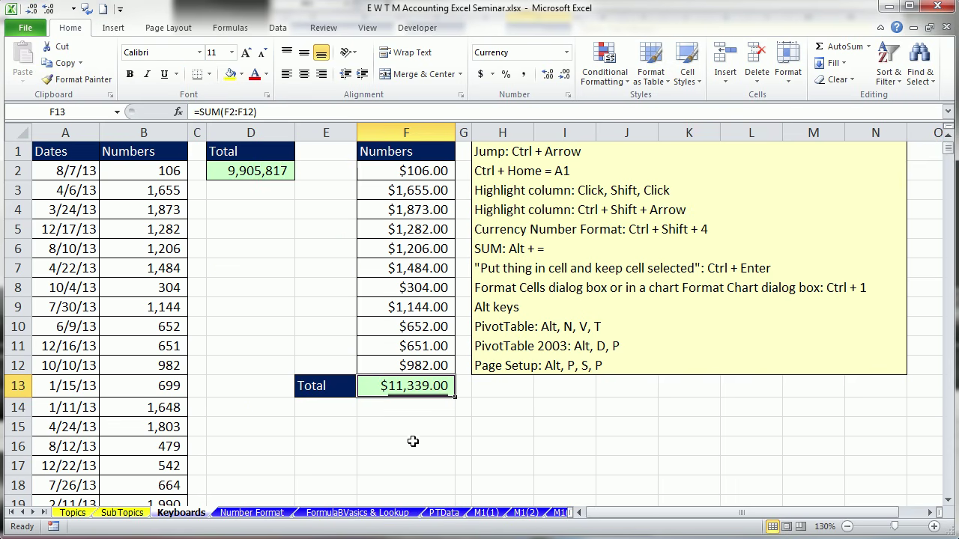
pyautogui.click(440, 428)
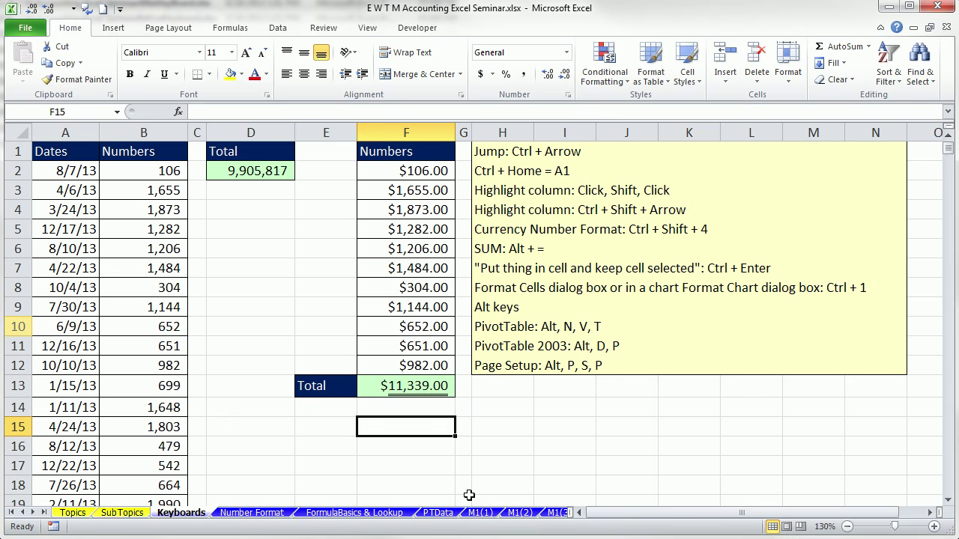
# Browse forward through the worksheets from Keyboards to M2(2).
pyautogui.hotkey('ctrl', 'pagedown')
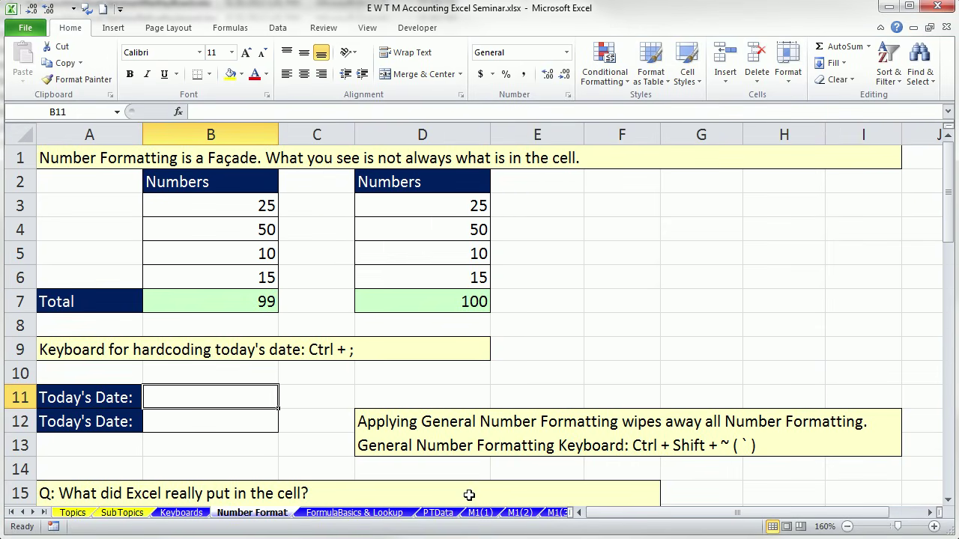
pyautogui.hotkey('ctrl', 'pagedown')
pyautogui.hotkey('ctrl', 'pagedown')
pyautogui.hotkey('ctrl', 'pagedown')
pyautogui.hotkey('ctrl', 'pagedown')
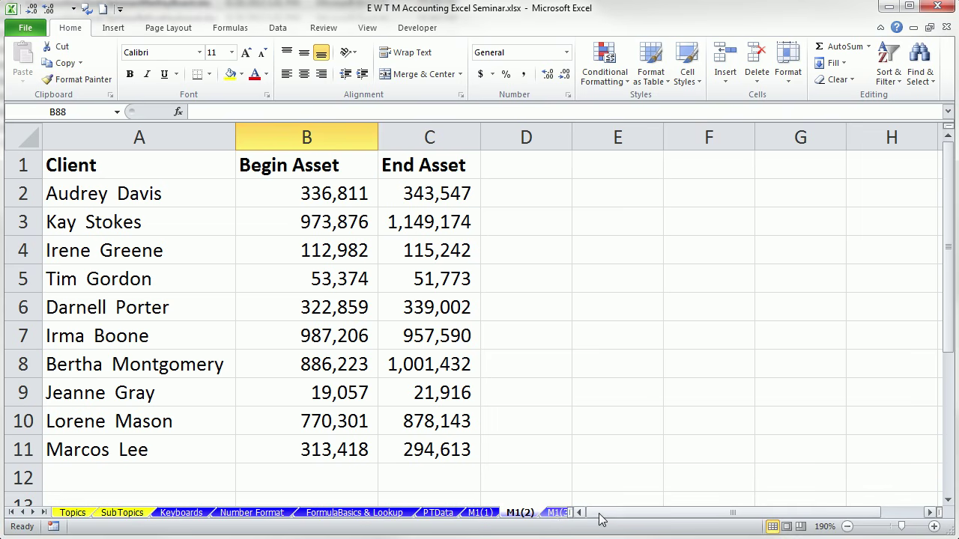
pyautogui.click(553, 513)
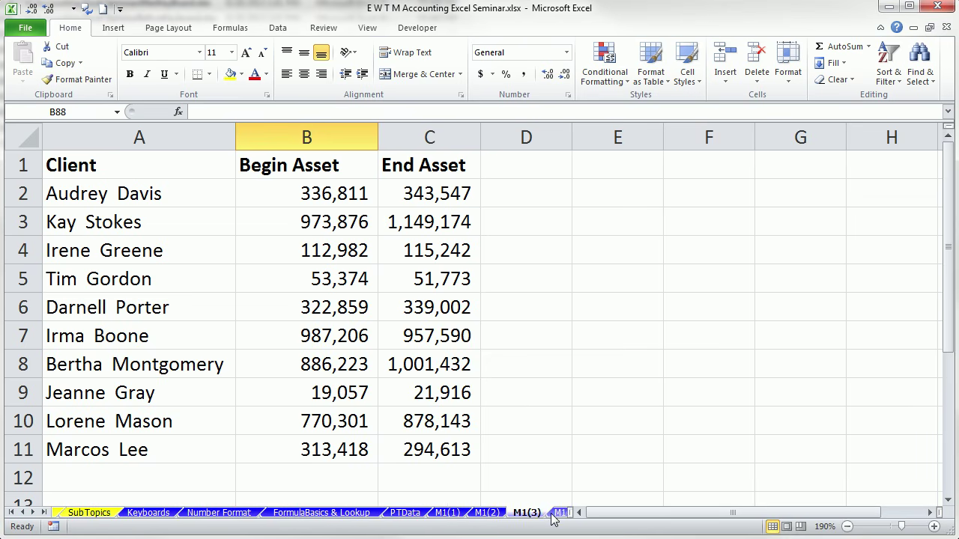
pyautogui.click(554, 514)
pyautogui.click(549, 514)
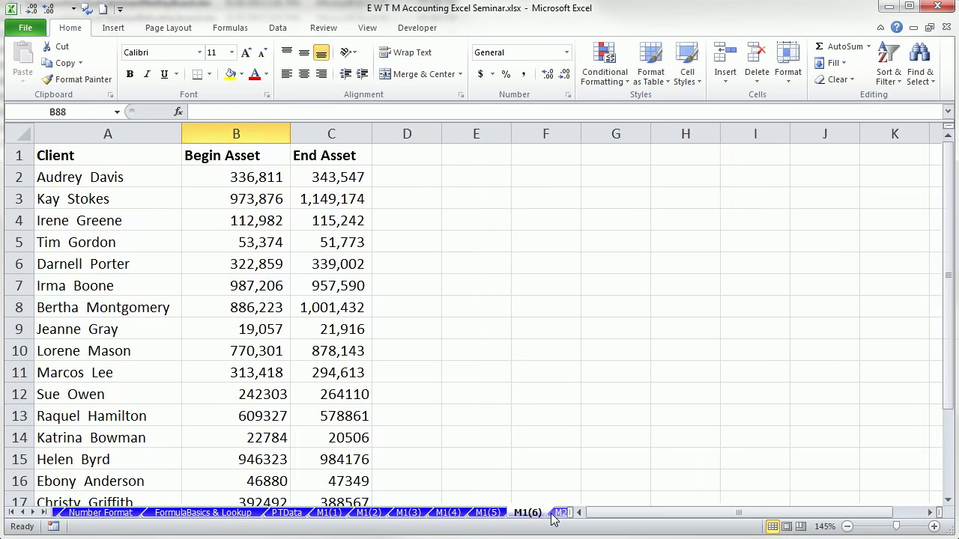
pyautogui.click(554, 514)
pyautogui.click(552, 516)
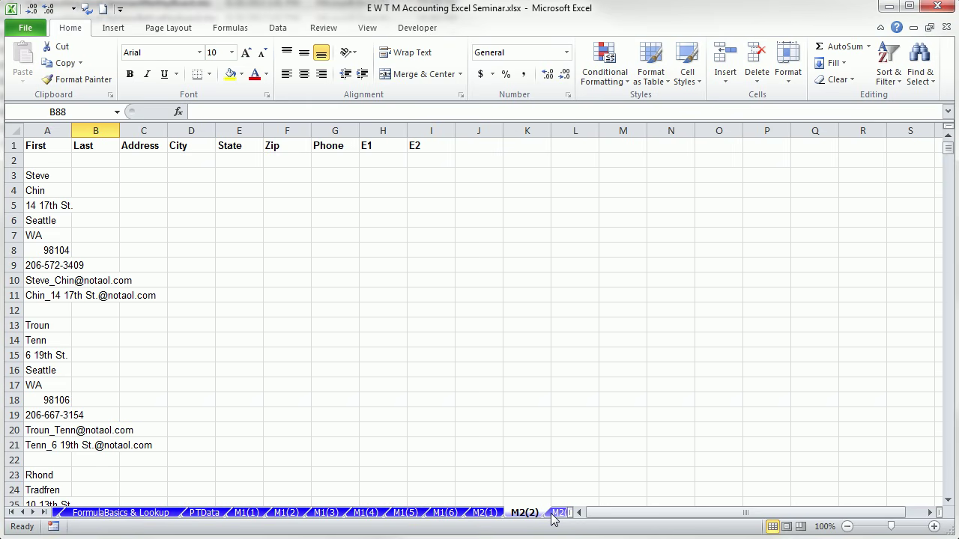
# Browse backward through the worksheets from M2(2) to SubTopics.
pyautogui.hotkey('ctrl', 'pageup')
pyautogui.hotkey('ctrl', 'pageup')
pyautogui.hotkey('ctrl', 'pageup')
pyautogui.hotkey('ctrl', 'pageup')
pyautogui.hotkey('ctrl', 'pageup')
pyautogui.hotkey('ctrl', 'pageup')
pyautogui.hotkey('ctrl', 'pageup')
pyautogui.hotkey('ctrl', 'pageup')
pyautogui.hotkey('ctrl', 'pageup')
pyautogui.hotkey('ctrl', 'pageup')
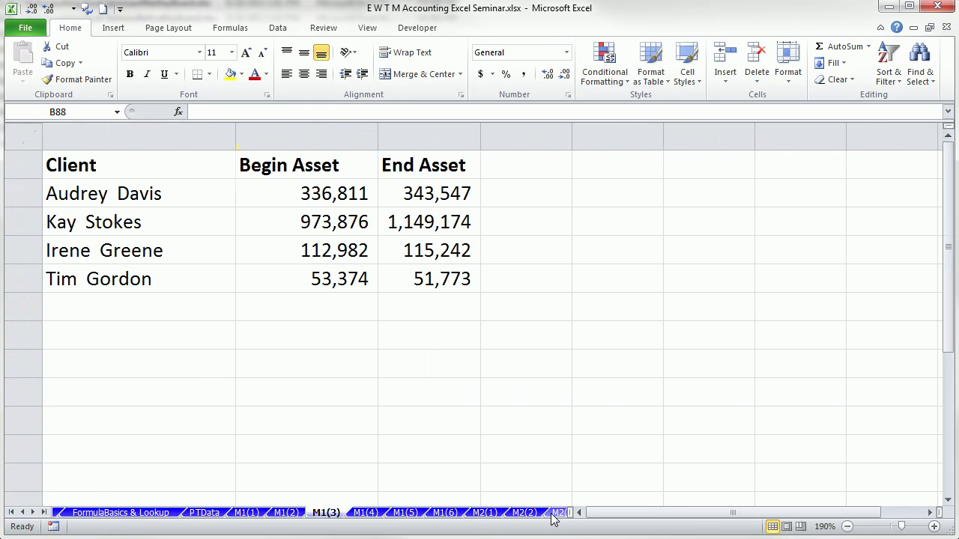
pyautogui.hotkey('ctrl', 'pageup')
pyautogui.hotkey('ctrl', 'pageup')
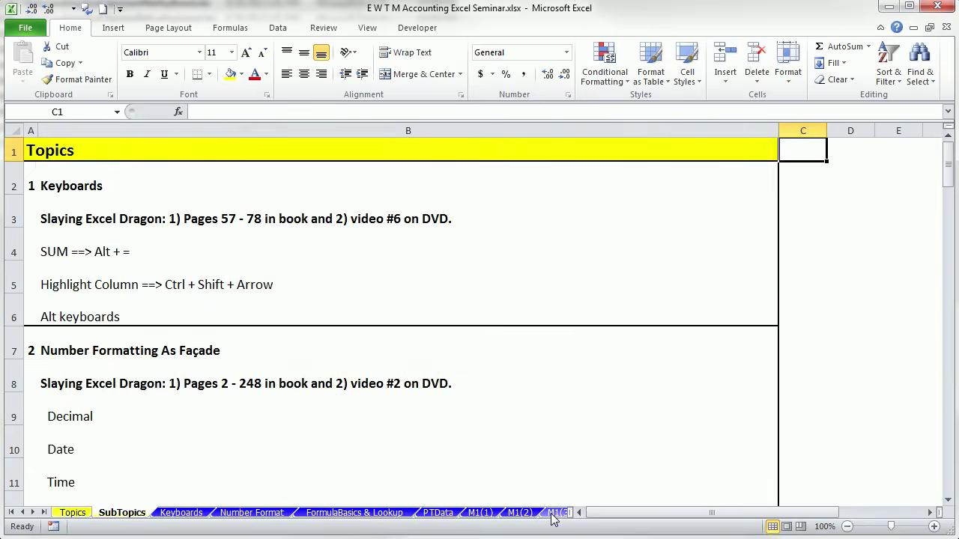
# Go to the Number Format sheet and clear the totals in B7 and D7.
pyautogui.hotkey('ctrl', 'pagedown')
pyautogui.hotkey('ctrl', 'pagedown')
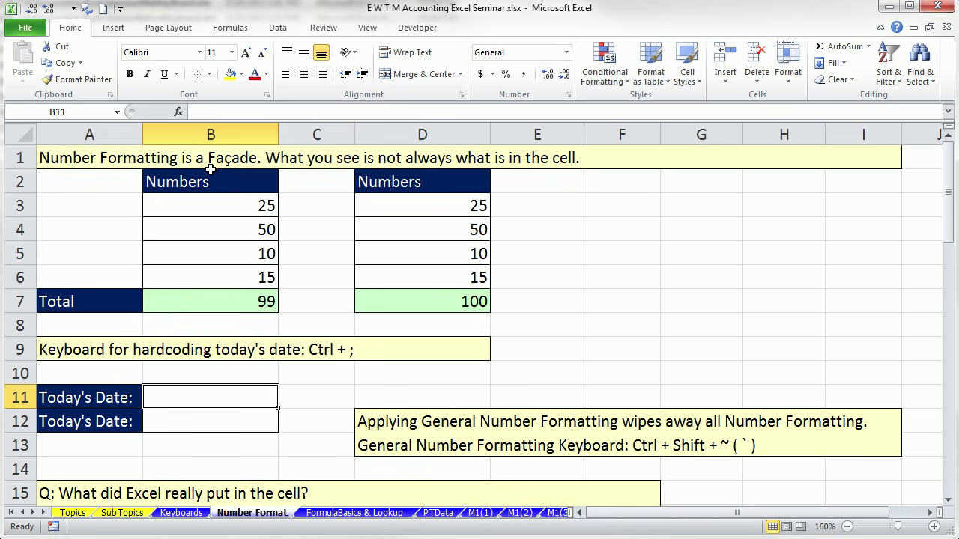
pyautogui.click(248, 305)
pyautogui.press('Delete')
pyautogui.click(407, 304)
pyautogui.press('Delete')
# Total each Numbers column on the Number Format sheet with SUM formulas in B7 and D7.
pyautogui.click(234, 307)
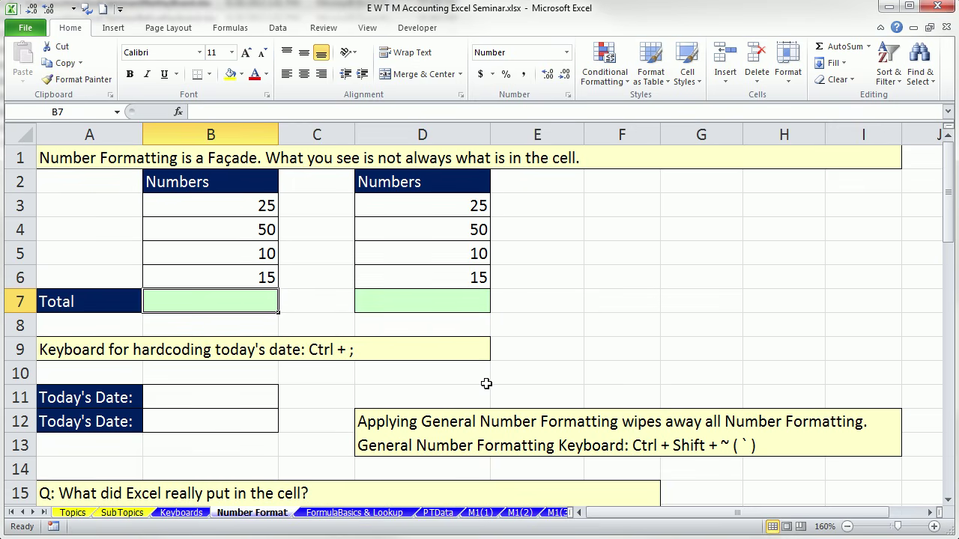
pyautogui.hotkey('alt', '=')
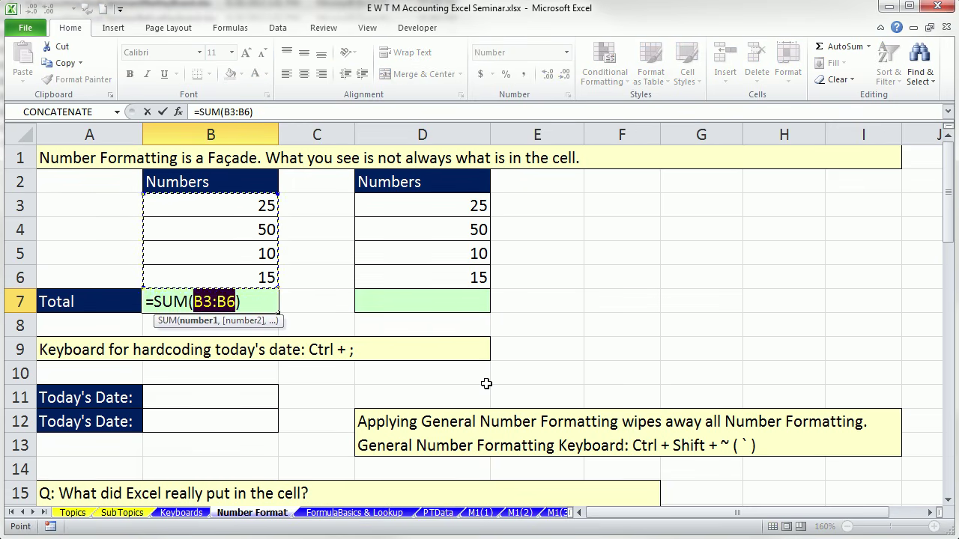
pyautogui.press('Tab')
pyautogui.press('Tab')
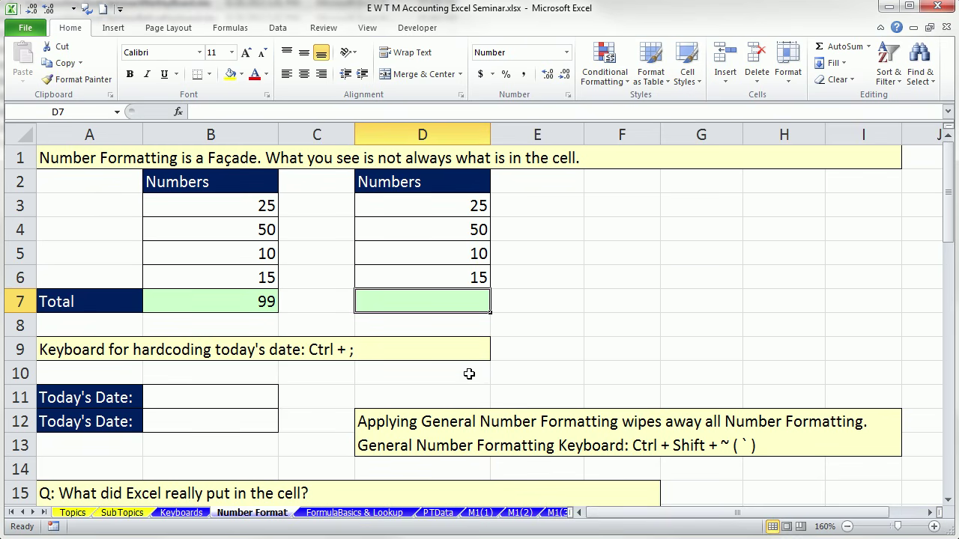
pyautogui.hotkey('alt', '=')
pyautogui.press('Return')
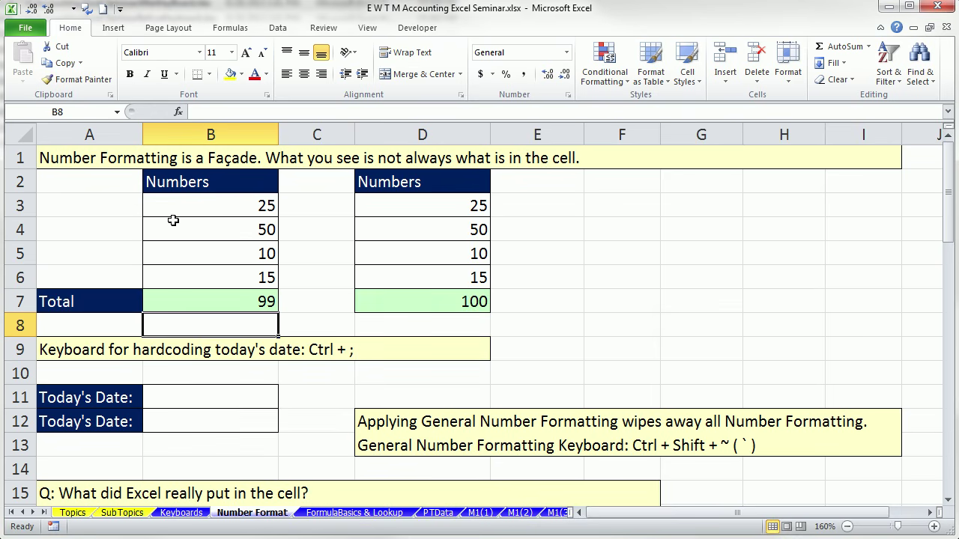
# Increase the decimals of B3:D6 and of the totals in B7:D7 to two places.
pyautogui.moveTo(156, 207); pyautogui.dragTo(407, 274)
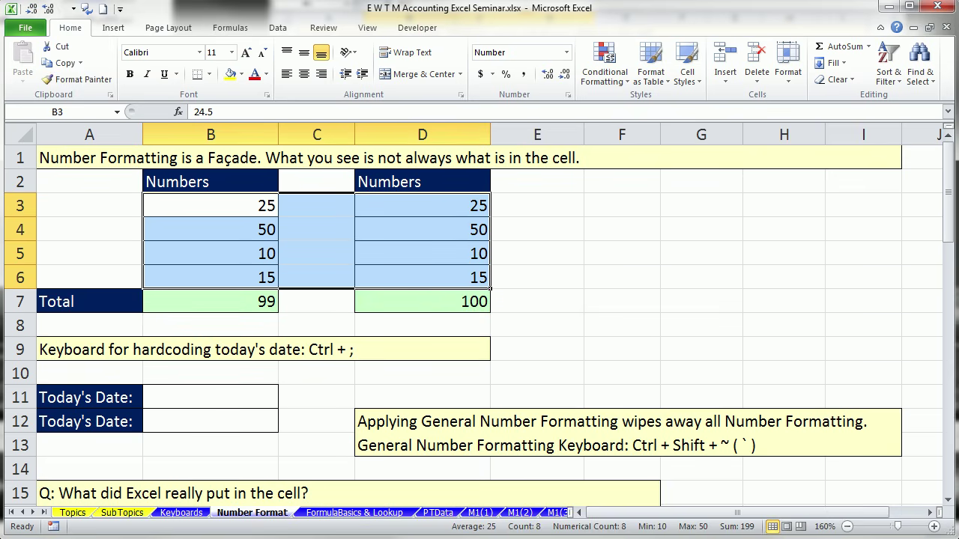
pyautogui.hotkey('alt', '1')
pyautogui.hotkey('alt', '1')
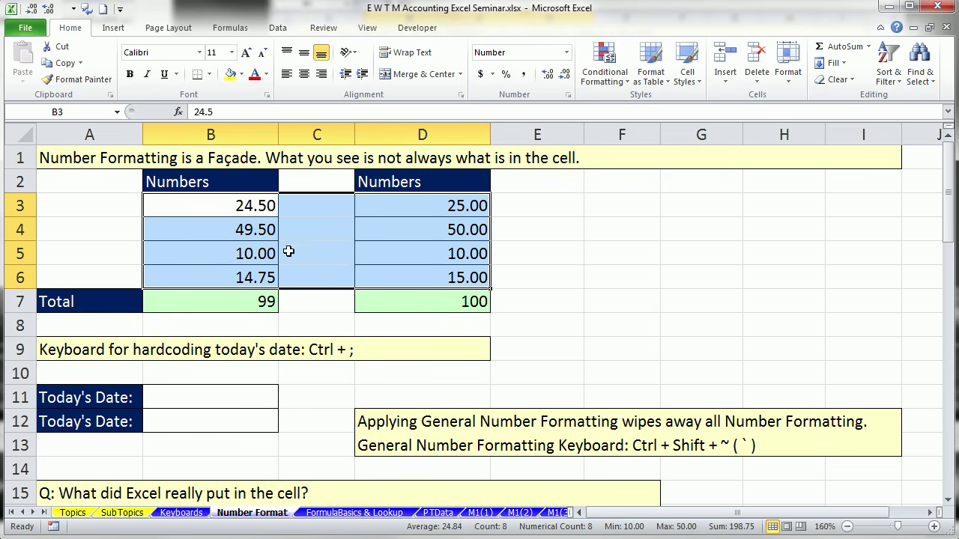
pyautogui.moveTo(239, 298); pyautogui.dragTo(397, 291)
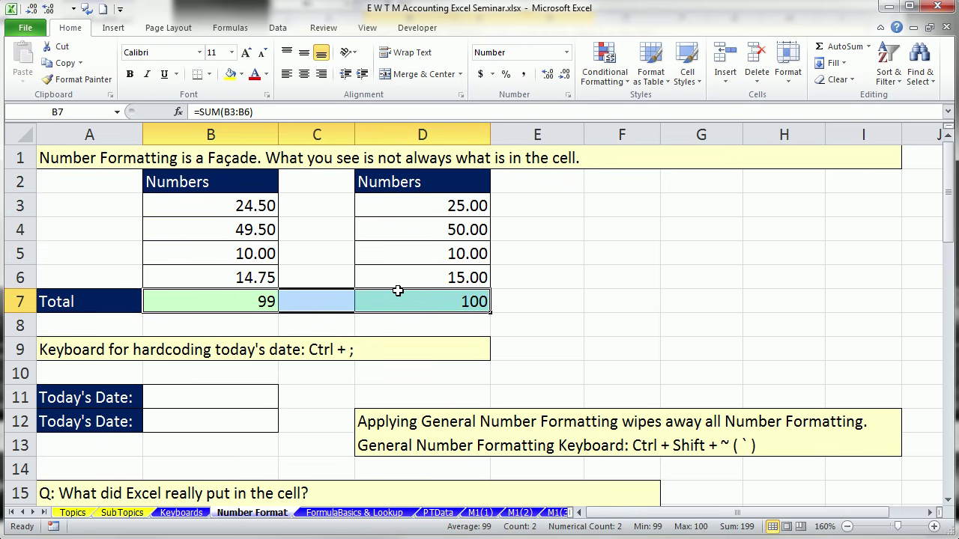
pyautogui.hotkey('alt', 'h')
pyautogui.press('0')
pyautogui.hotkey('alt', 'h')
pyautogui.press('0')
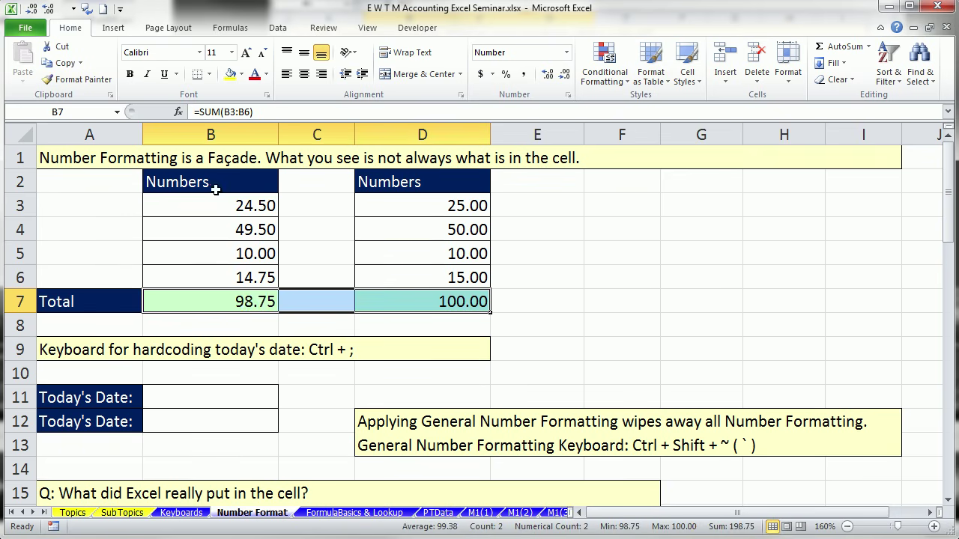
# Decrease the decimals of B3:D7 to zero places and check the stored value in B4.
pyautogui.moveTo(200, 208); pyautogui.dragTo(385, 302)
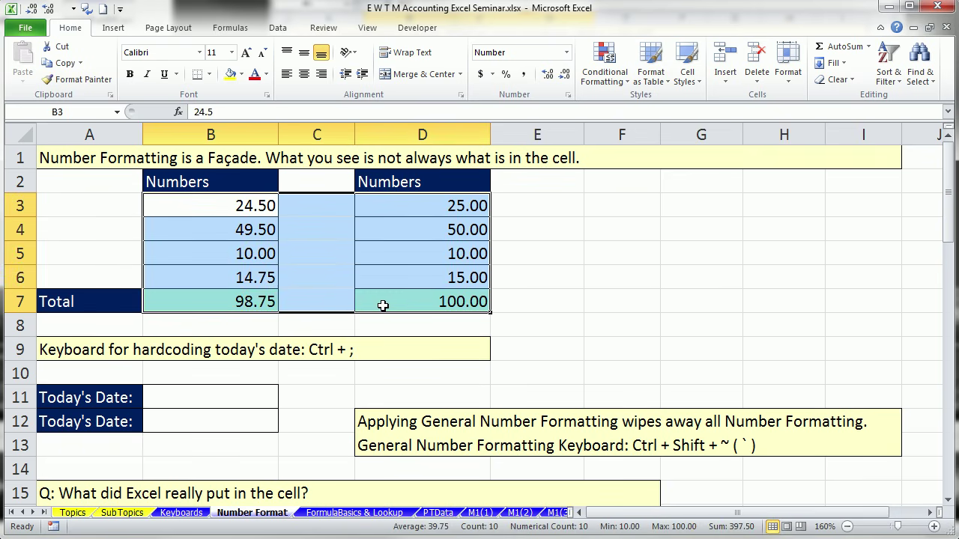
pyautogui.hotkey('alt', 'h')
pyautogui.press('9')
pyautogui.hotkey('alt', 'h')
pyautogui.press('9')
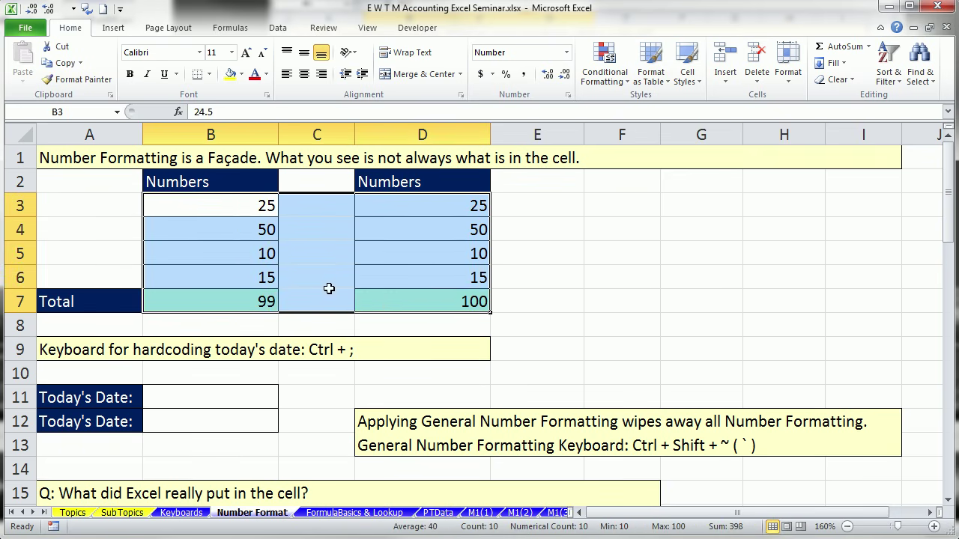
pyautogui.click(250, 233)
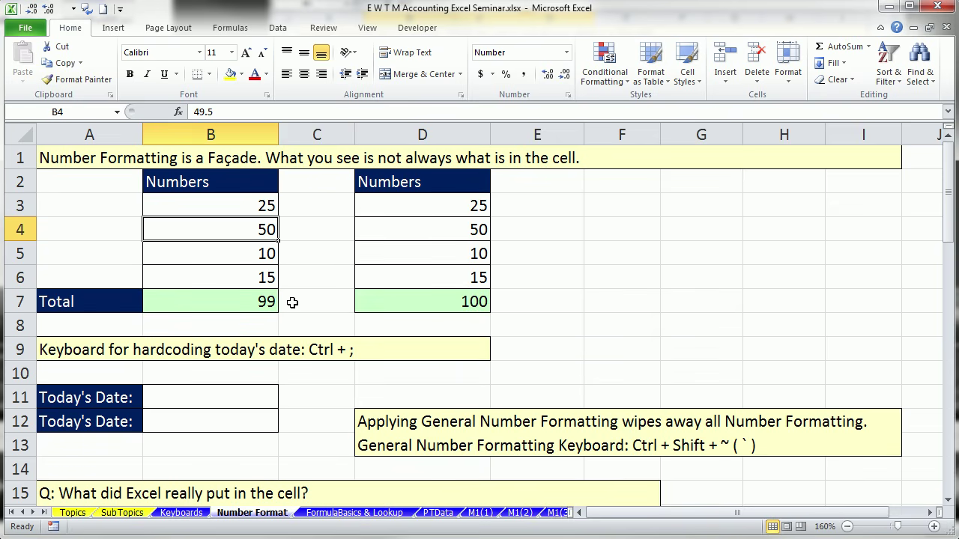
# Enter the hardcoded date 8/26/2013 in B11, beside the first Today's Date label.
pyautogui.click(727, 357)
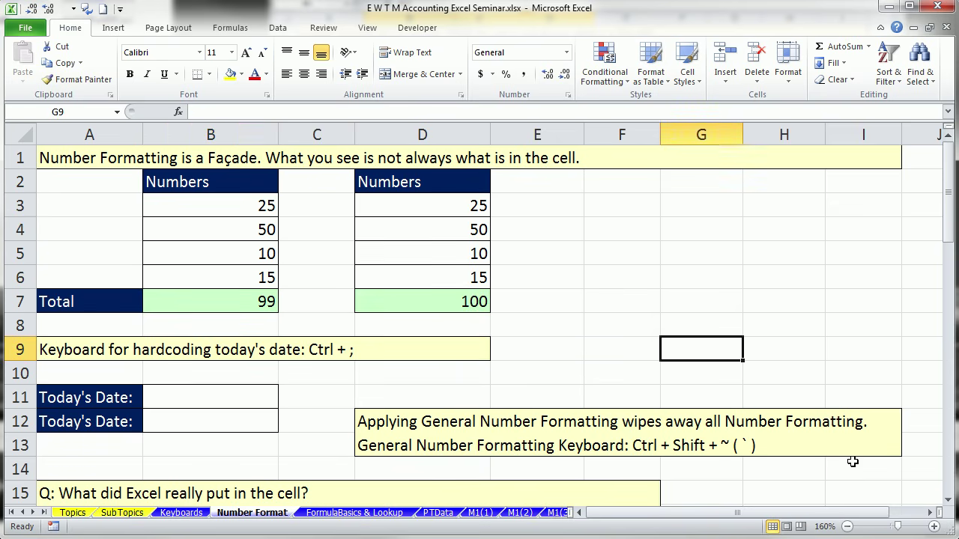
pyautogui.click(949, 502)
pyautogui.click(949, 502)
pyautogui.click(948, 502)
pyautogui.click(949, 502)
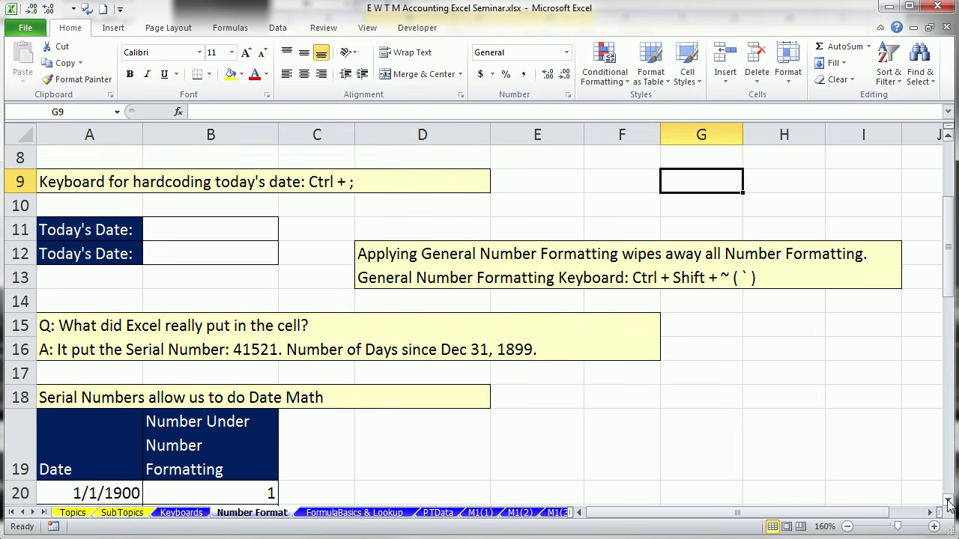
pyautogui.click(949, 502)
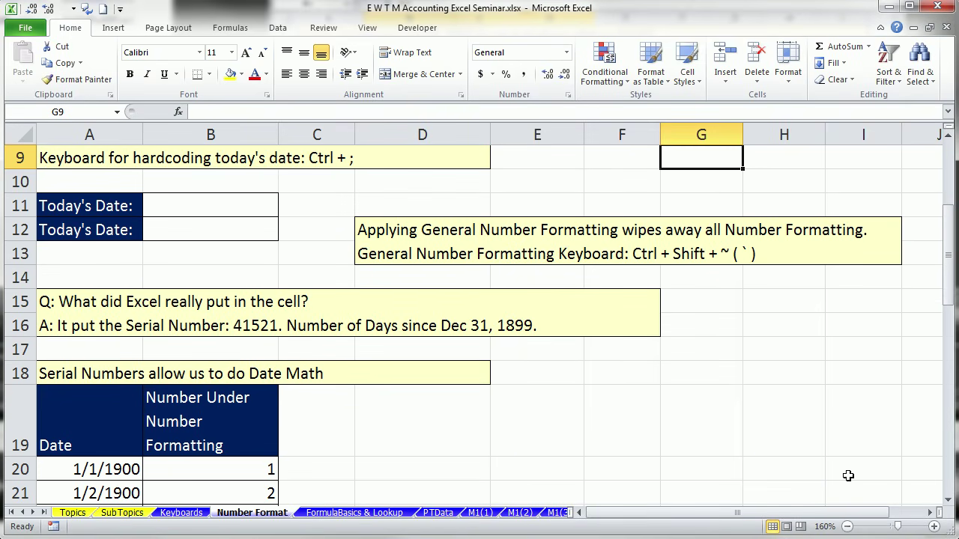
pyautogui.click(192, 204)
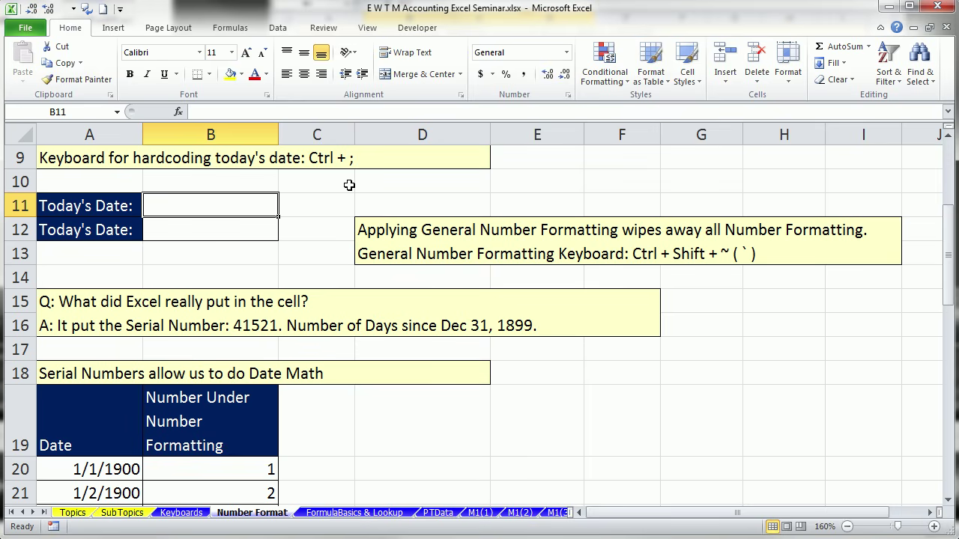
pyautogui.hotkey('ctrl', ';')
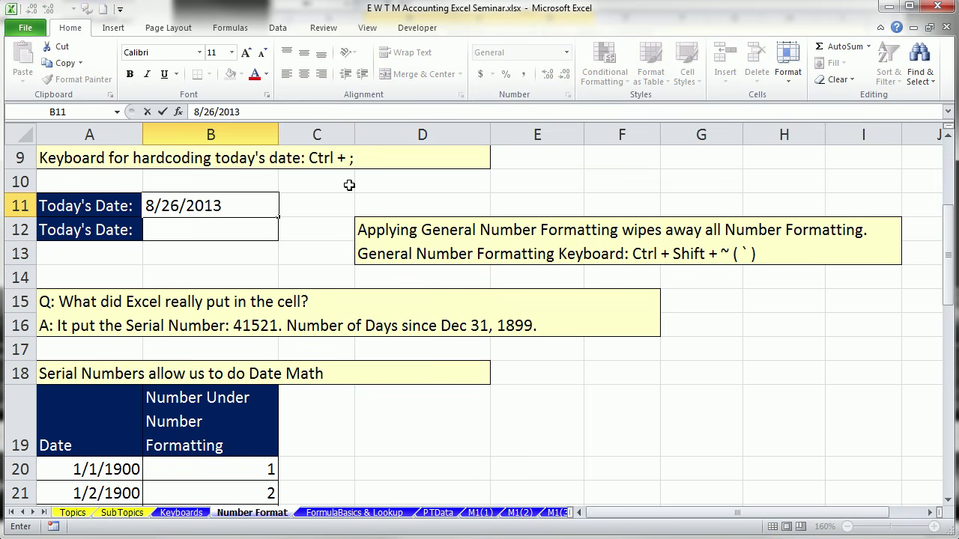
pyautogui.press('Return')
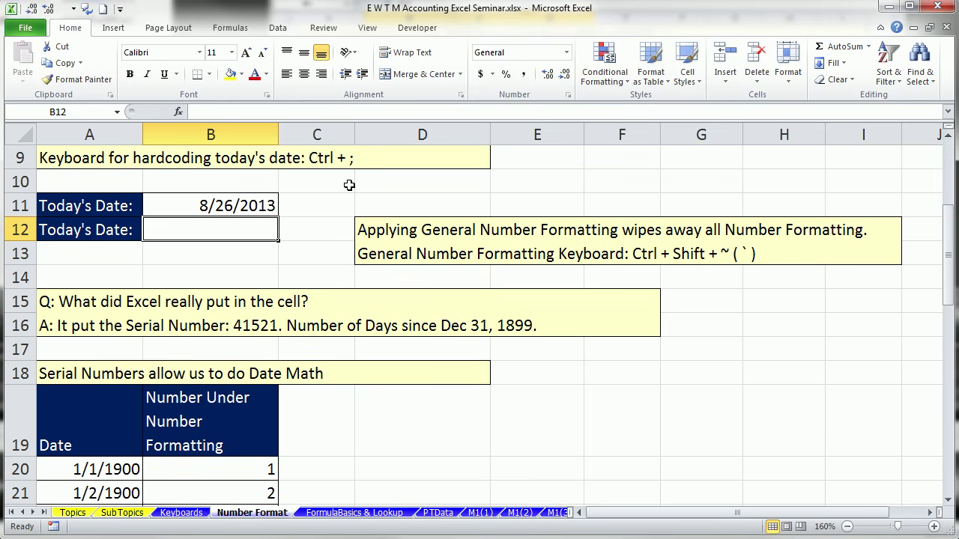
# Enter the hardcoded date 8/26/2013 in B12, beside the second Today's Date label, and apply General number formatting to it.
pyautogui.hotkey('ctrl', ';')
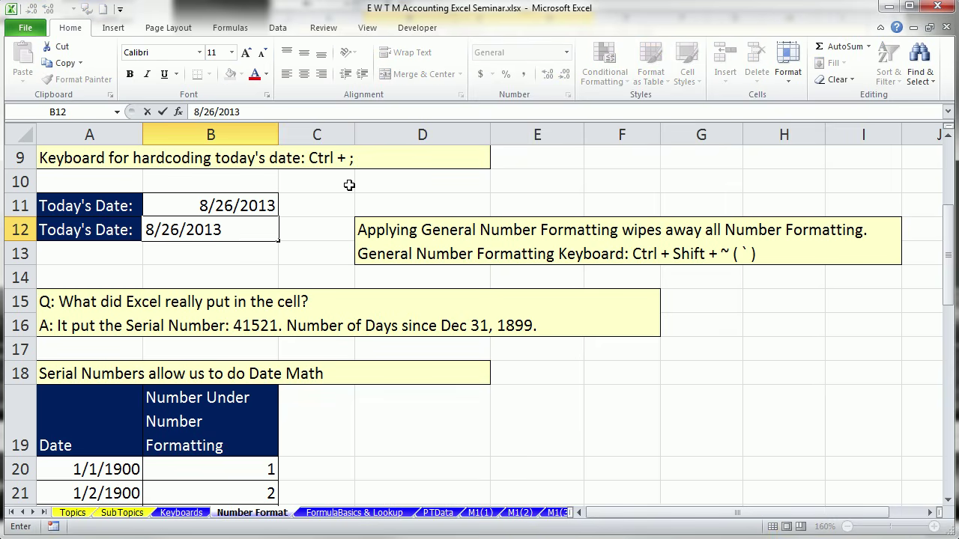
pyautogui.hotkey('ctrl', 'Return')
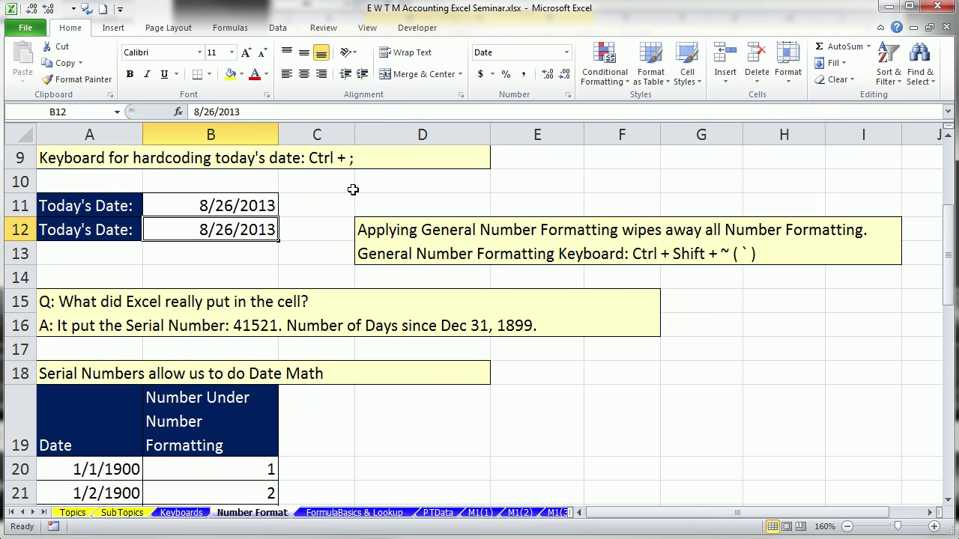
pyautogui.click(566, 52)
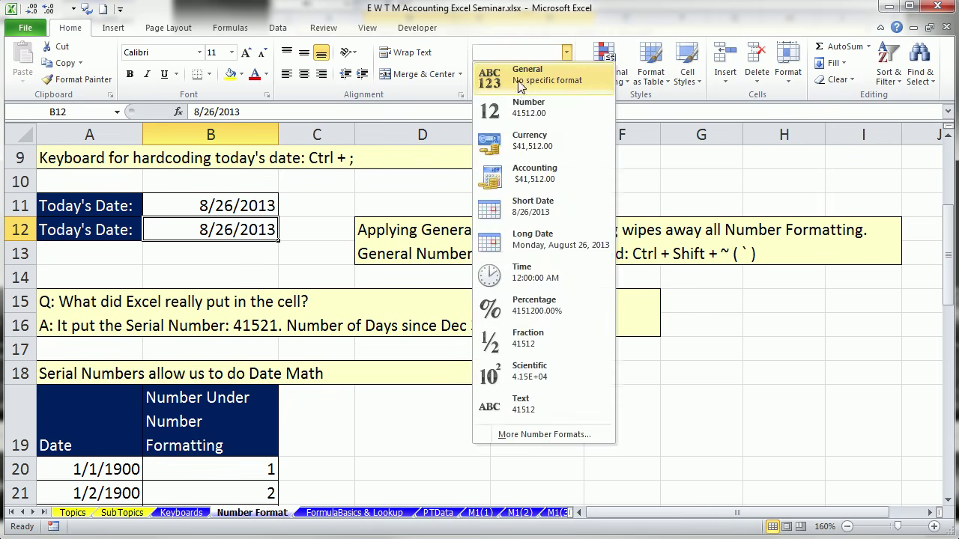
pyautogui.click(520, 75)
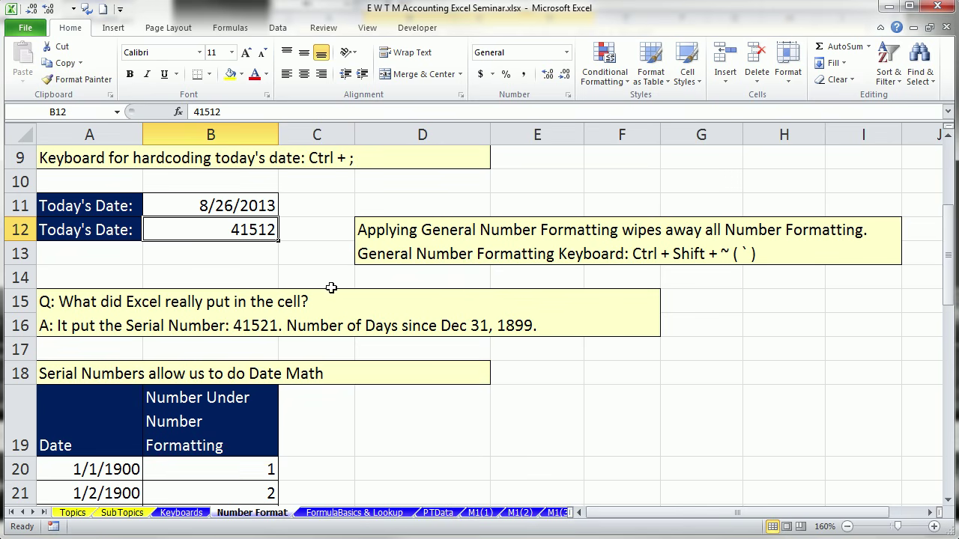
pyautogui.hotkey('ctrl', 'z')
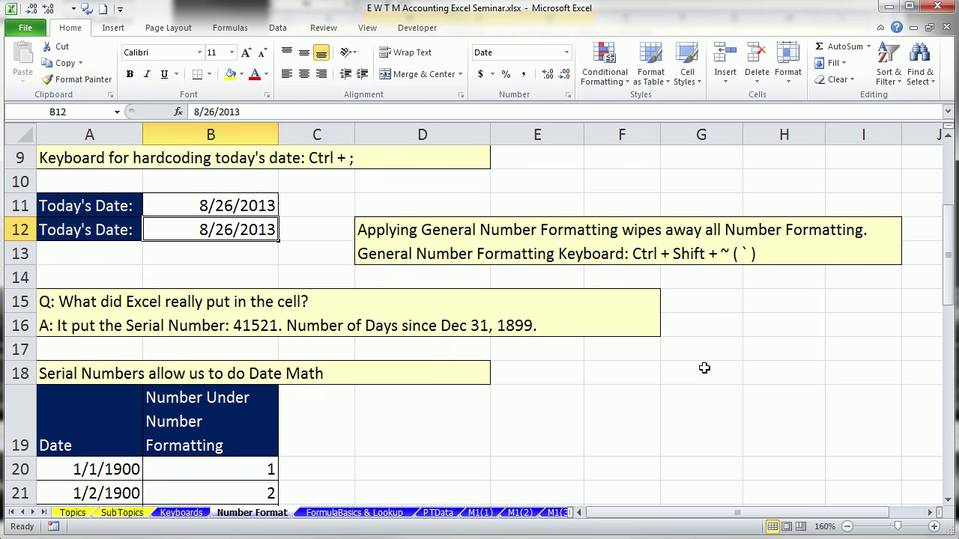
pyautogui.hotkey('ctrl', 'shift', '`')
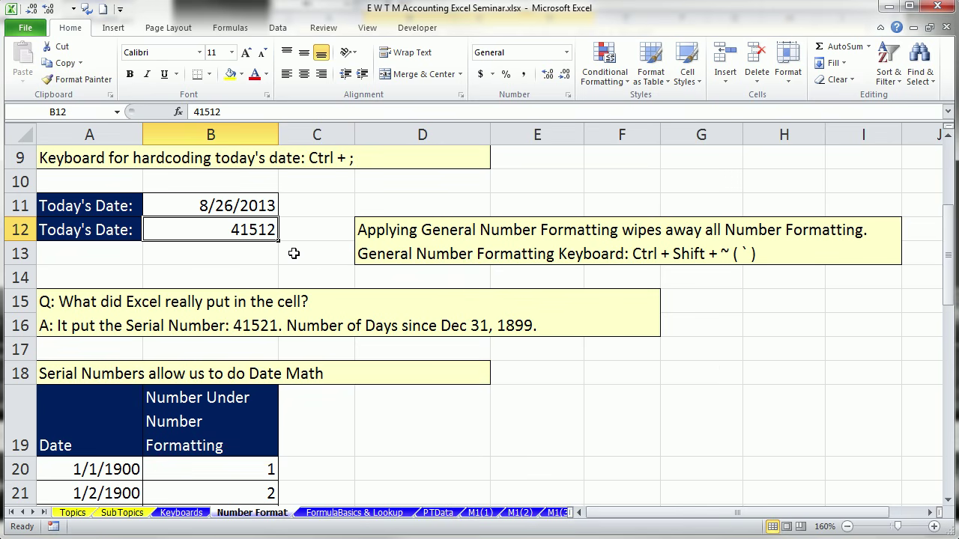
# Enter the hardcoded date 8/26/2013 as the Today value in B25, below the Invoice Due date.
pyautogui.click(949, 500)
pyautogui.click(949, 500)
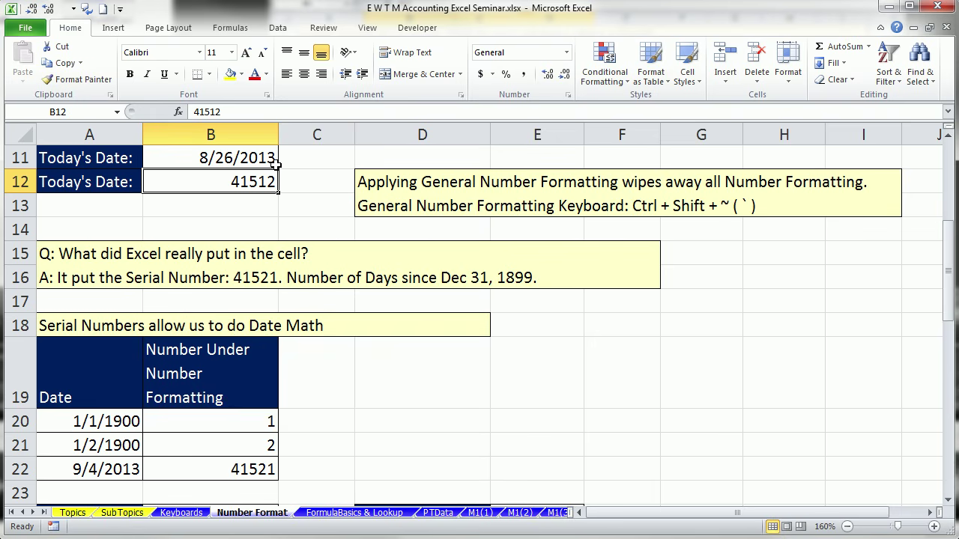
pyautogui.click(320, 467)
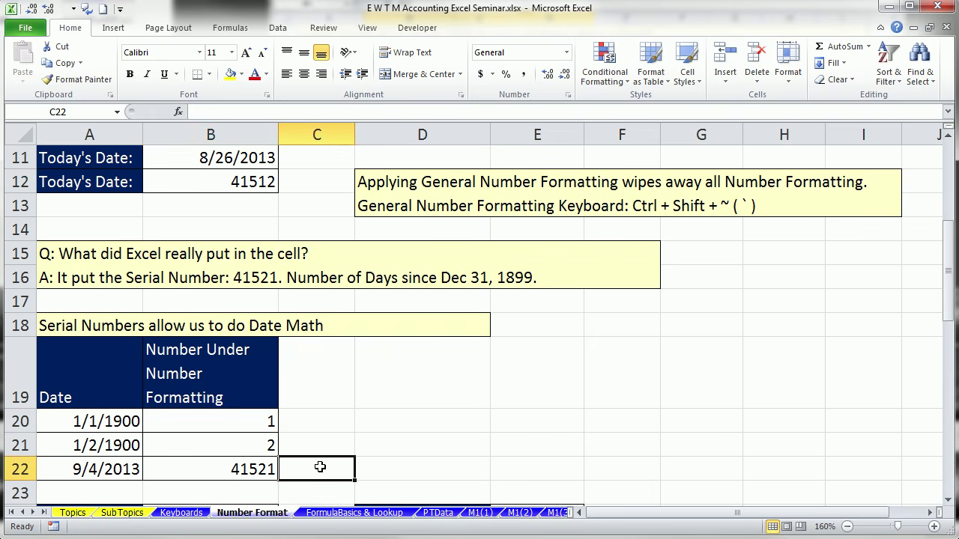
pyautogui.scroll(-1, 320, 468)
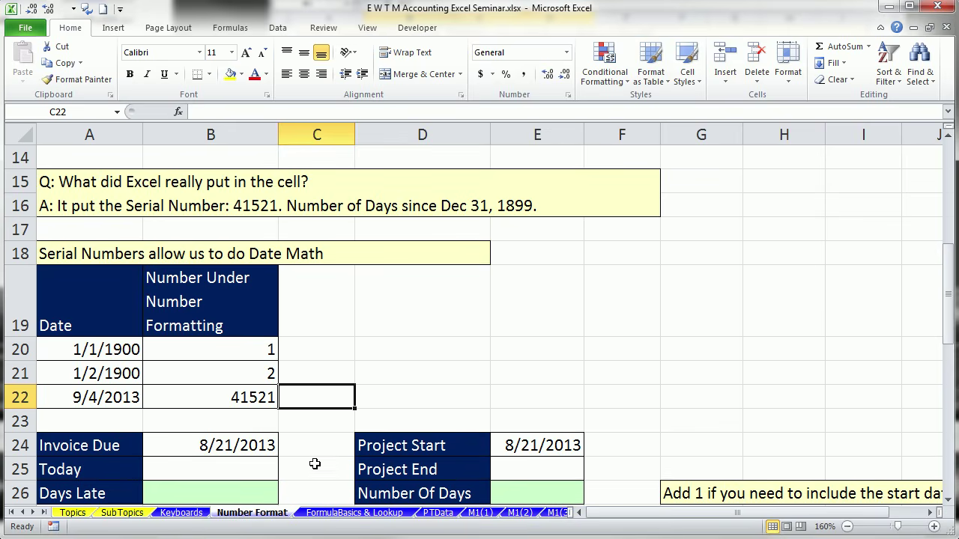
pyautogui.click(99, 398)
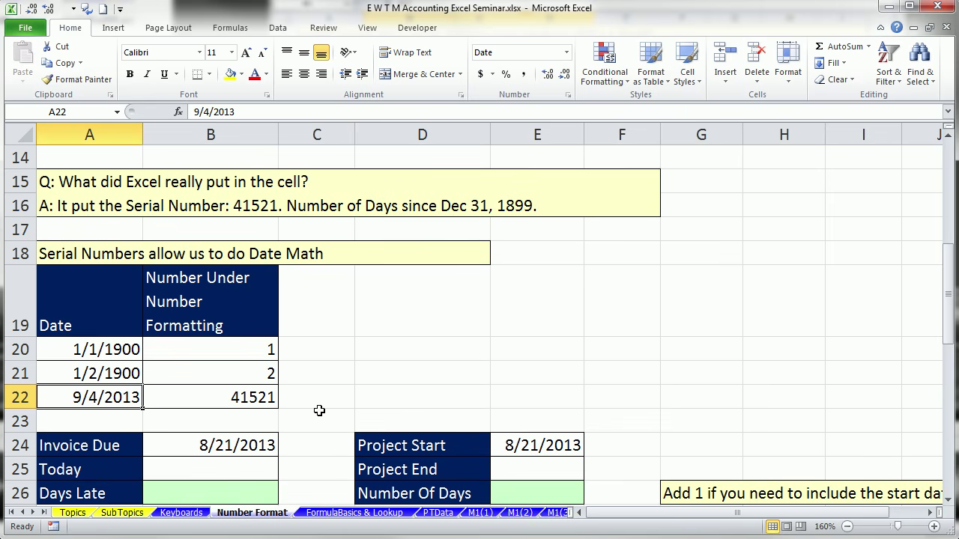
pyautogui.scroll(-1, 320, 411)
pyautogui.click(200, 396)
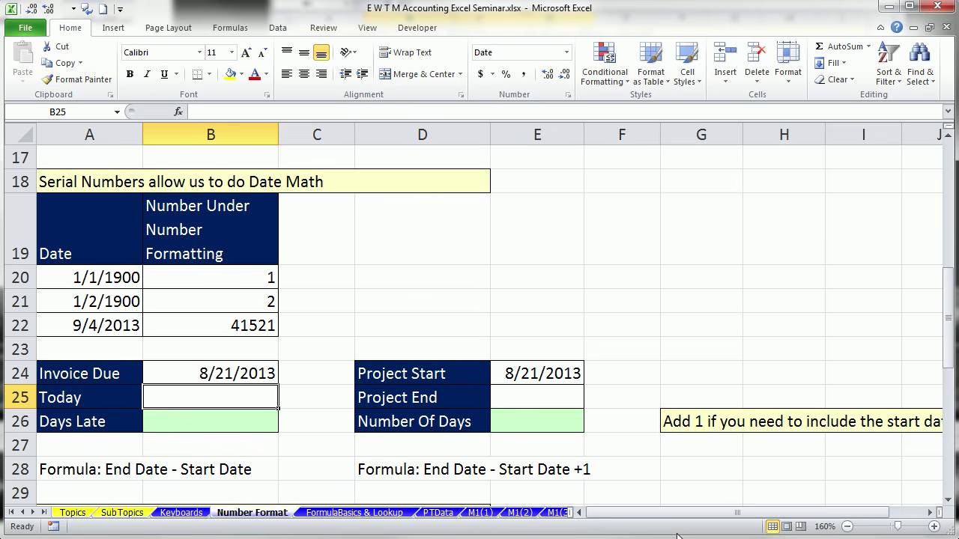
pyautogui.hotkey('ctrl', ';')
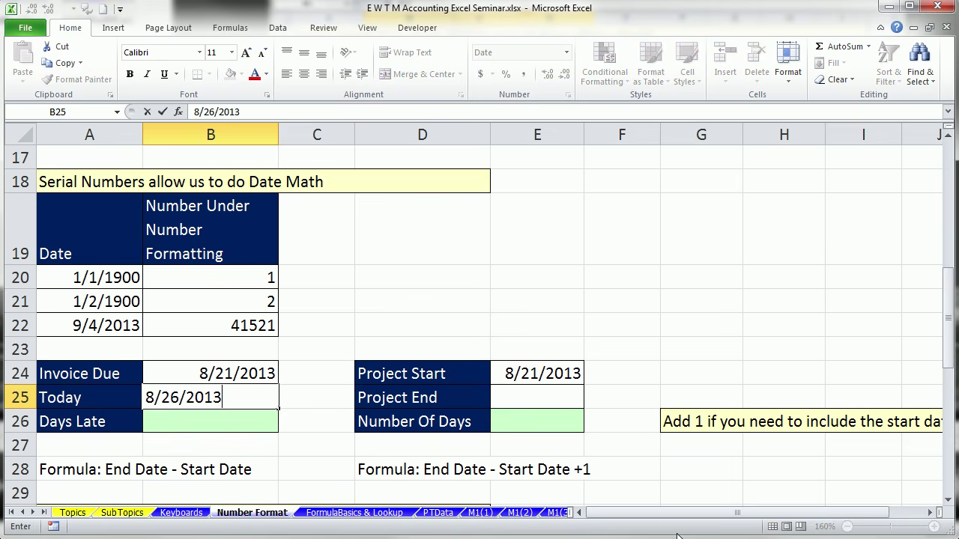
pyautogui.press('Return')
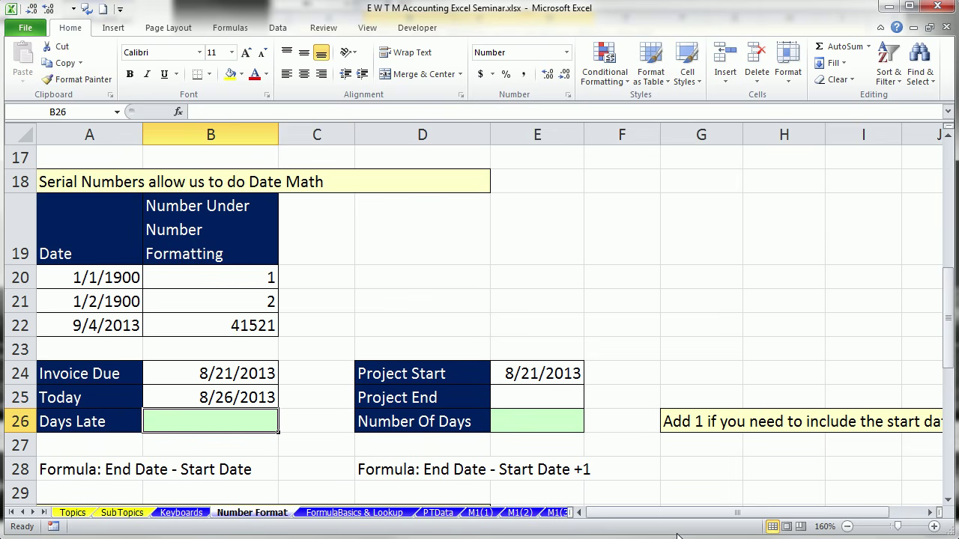
# Calculate Days Late in B26 with the formula =B25-B24.
pyautogui.write('=')
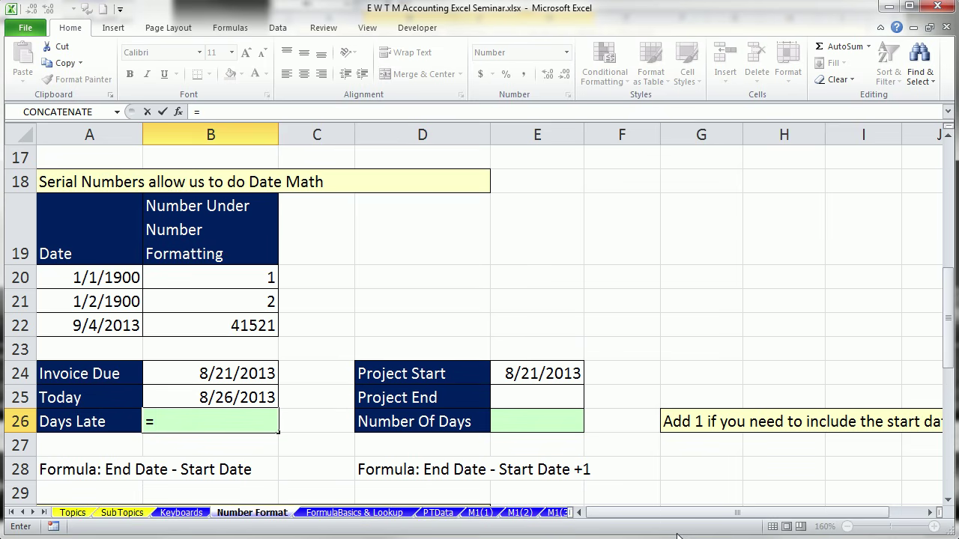
pyautogui.press('Up')
pyautogui.write('-')
pyautogui.press('Up')
pyautogui.press('Up')
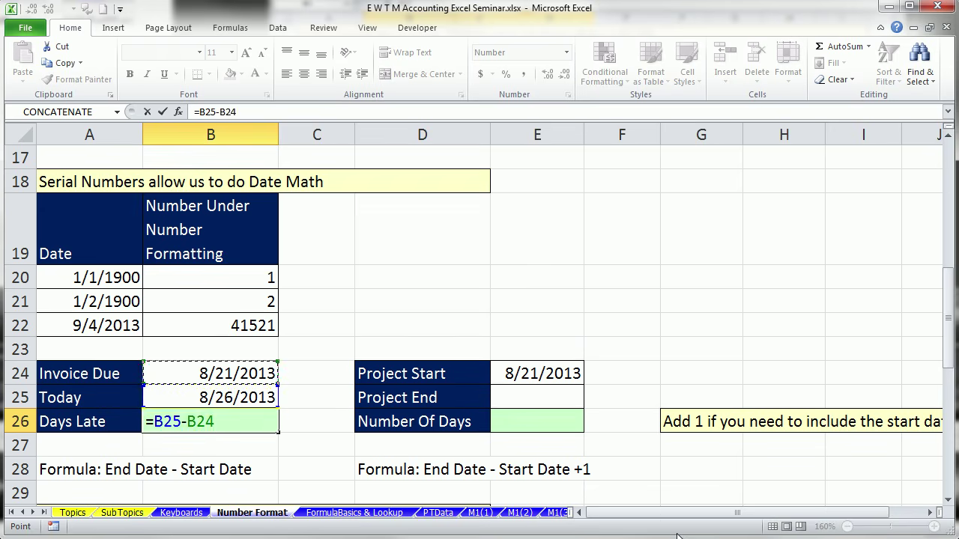
pyautogui.press('Return')
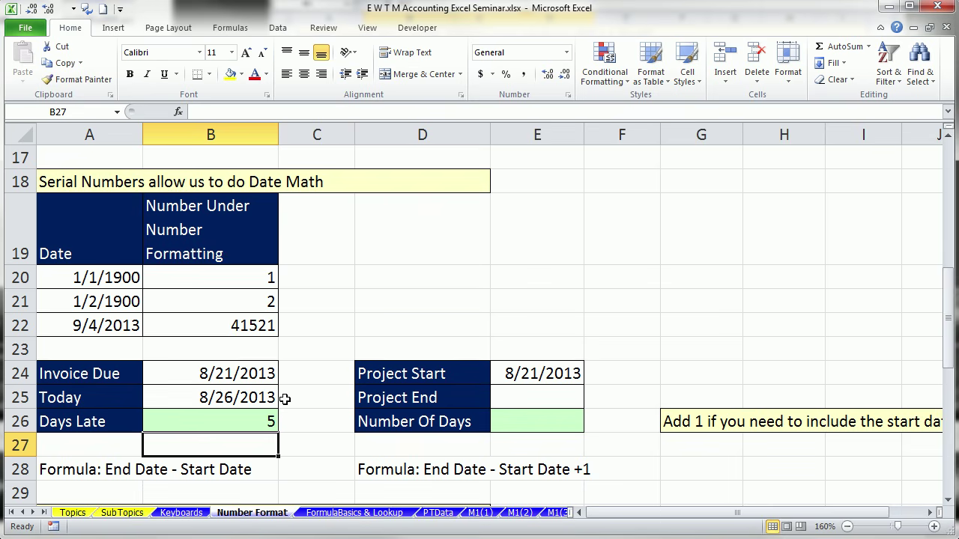
# Enter 8/26/2013 as the Project End date in E25.
pyautogui.click(524, 399)
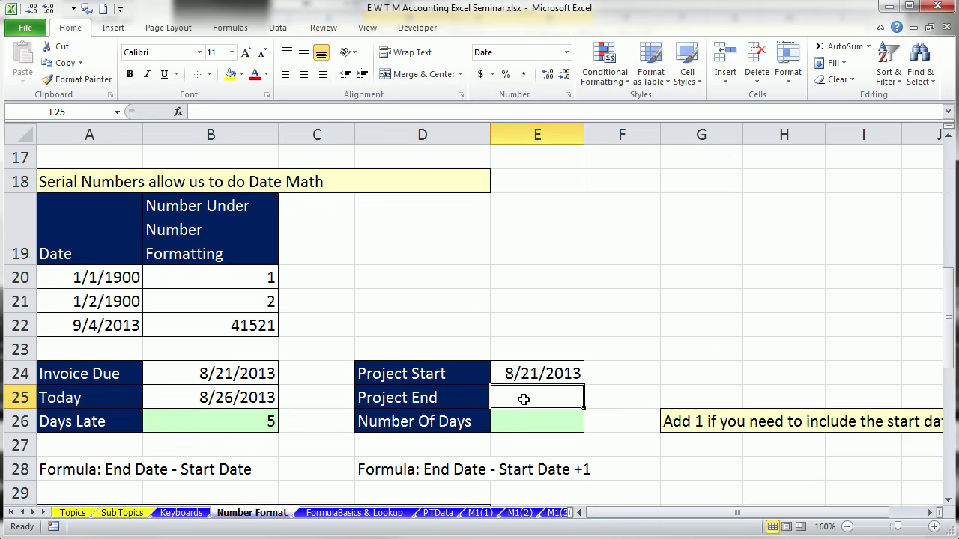
pyautogui.write('8/26/2013')
pyautogui.press('Return')
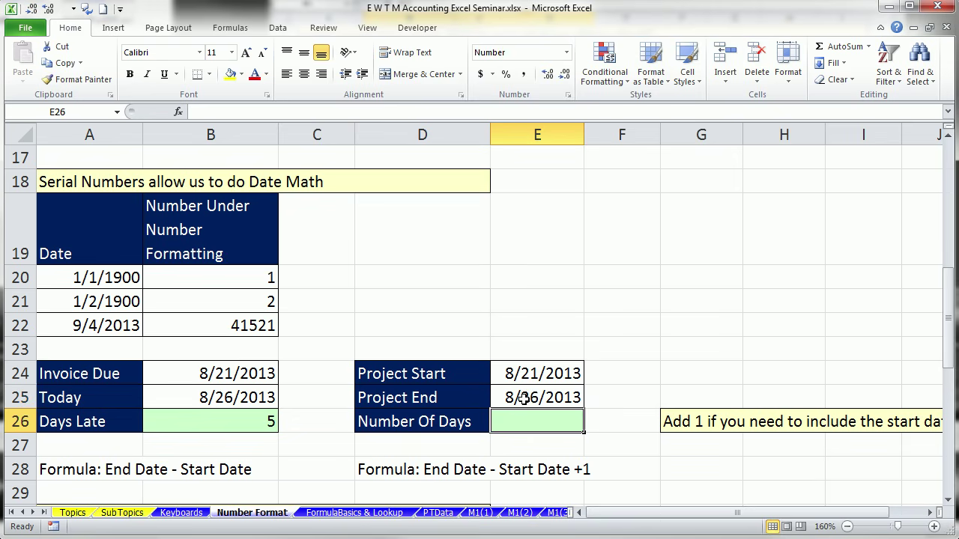
# Calculate the project's Number Of Days in E26 with =E25-E24+1 so that the start date is included.
pyautogui.write('=')
pyautogui.click(523, 398)
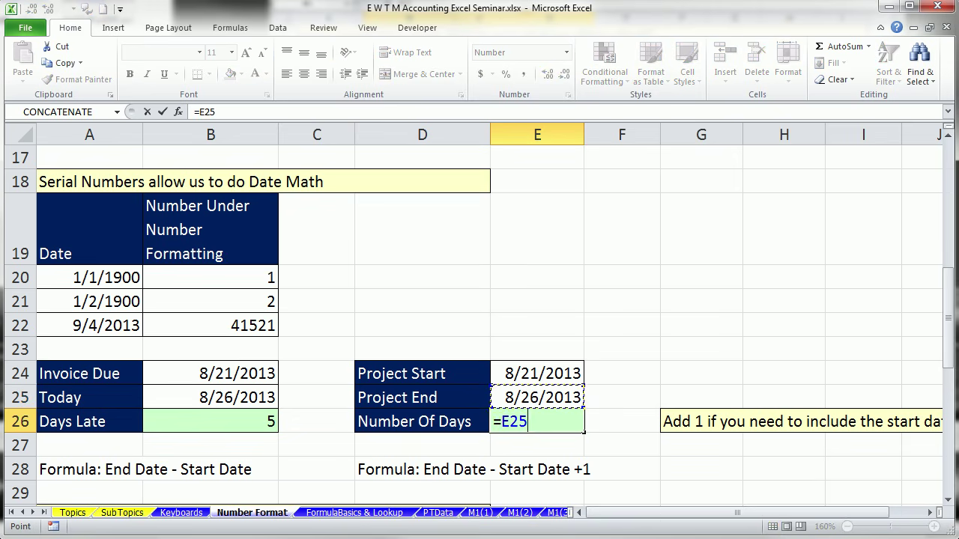
pyautogui.write('-')
pyautogui.press('Up')
pyautogui.press('Up')
pyautogui.write('+1')
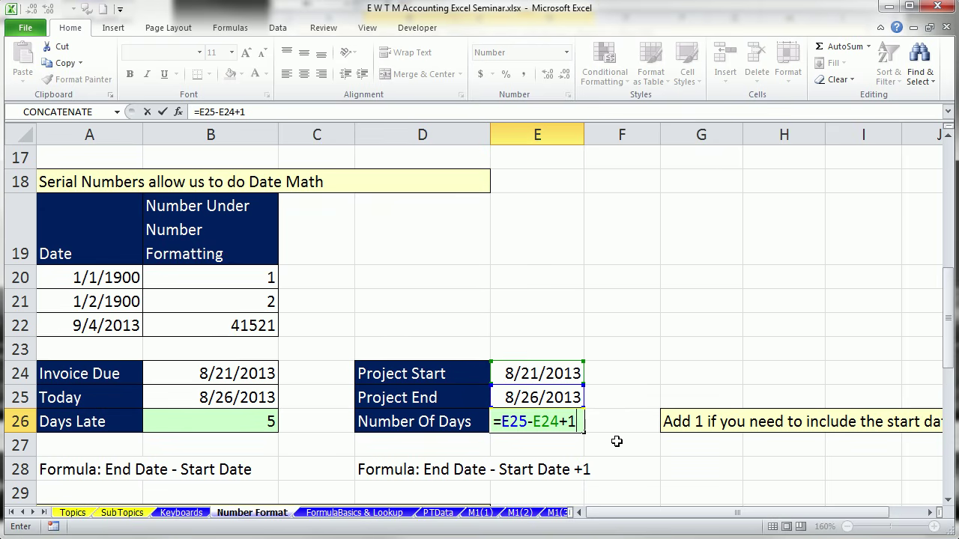
pyautogui.press('Return')
# Enter the hardcoded current time 1:23 PM in F30, in the row of the current-time keyboard note.
pyautogui.scroll(-2, 926, 460)
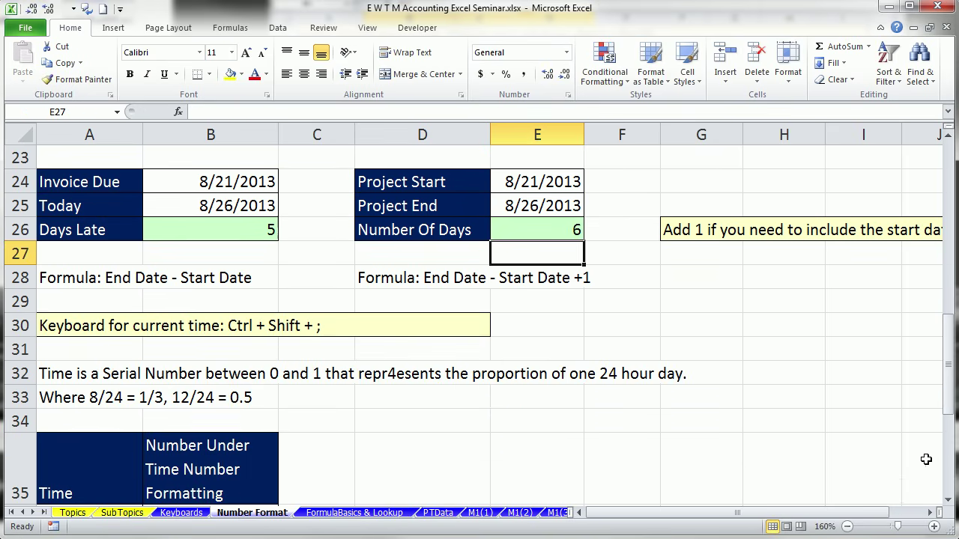
pyautogui.click(906, 483)
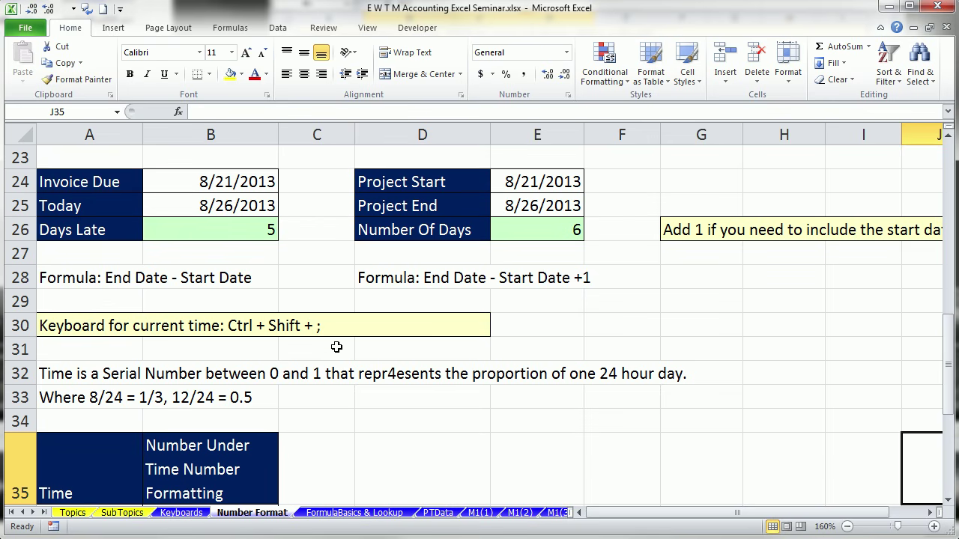
pyautogui.click(616, 329)
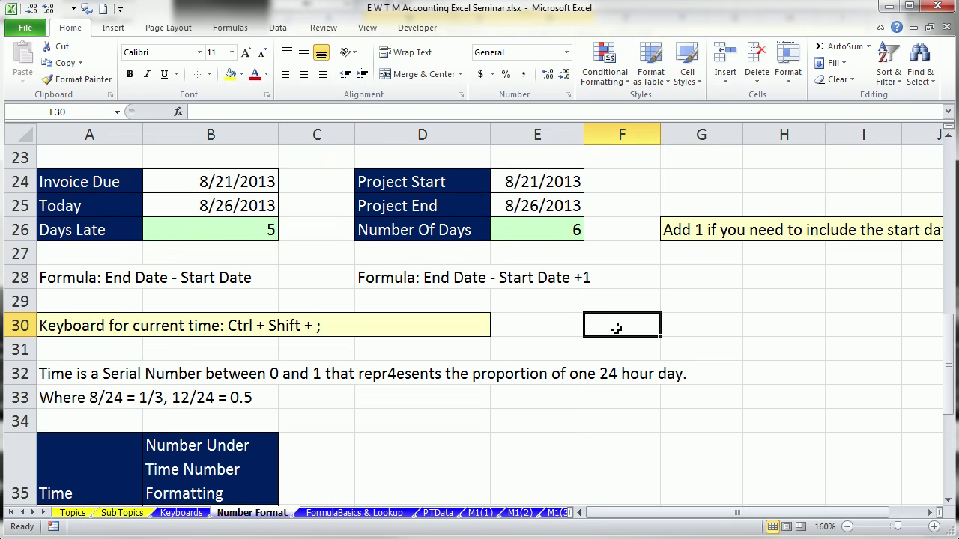
pyautogui.hotkey('ctrl', 'shift', ';')
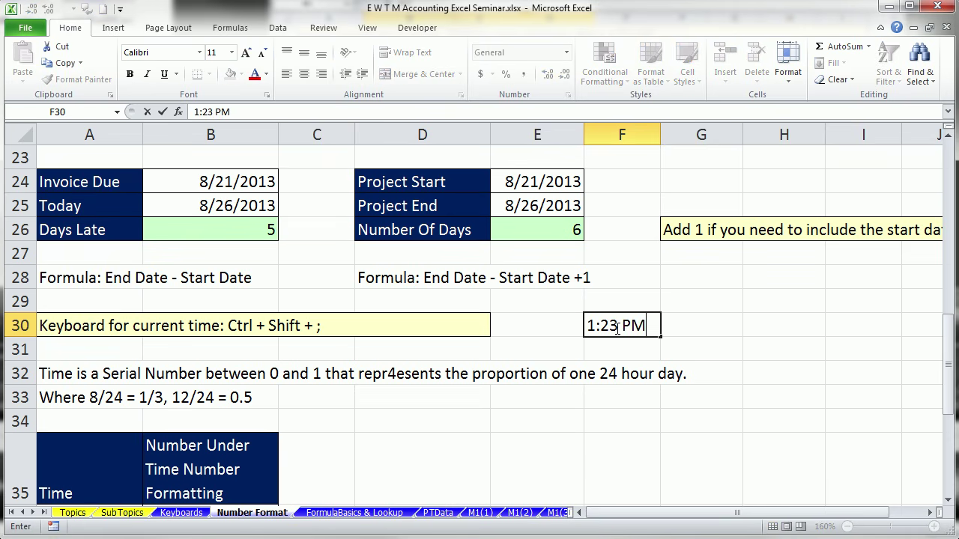
pyautogui.press('Tab')
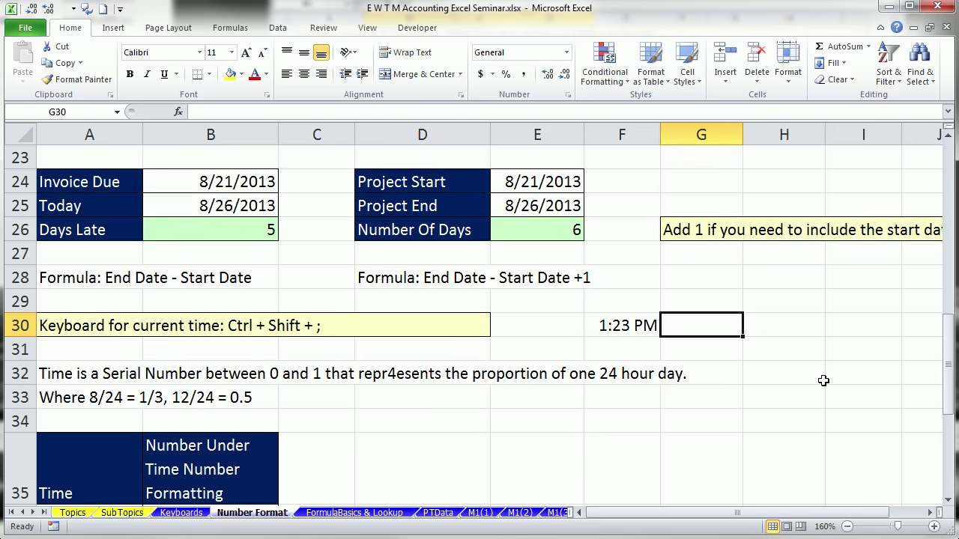
# Enter the current date and time together, 8/26/2013 1:23 PM, in G30.
pyautogui.hotkey('ctrl', ';')
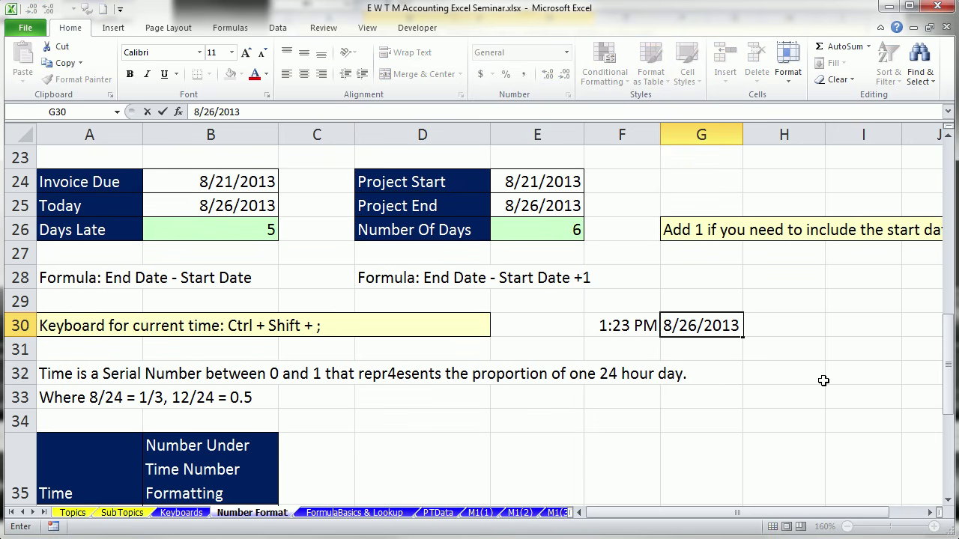
pyautogui.hotkey('ctrl', 'shift', ';')
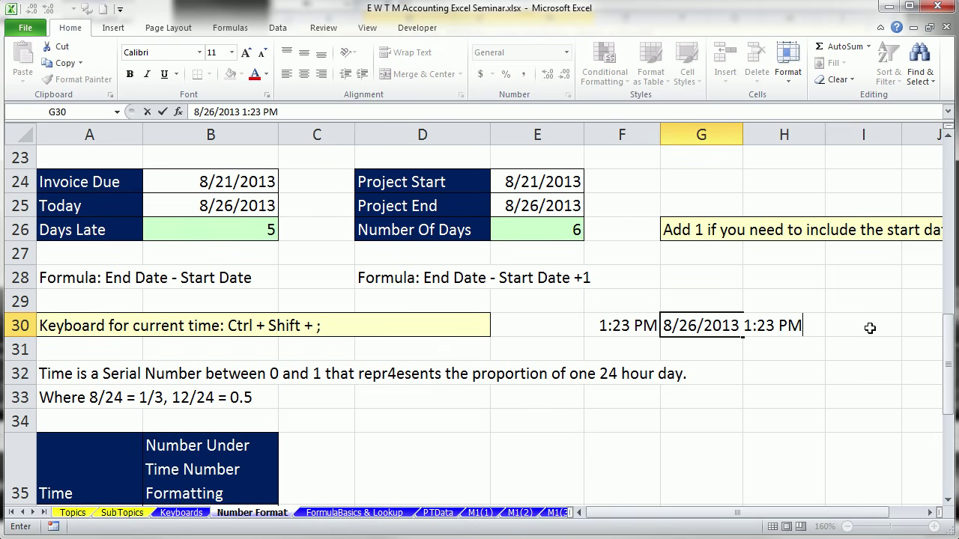
pyautogui.press('Return')
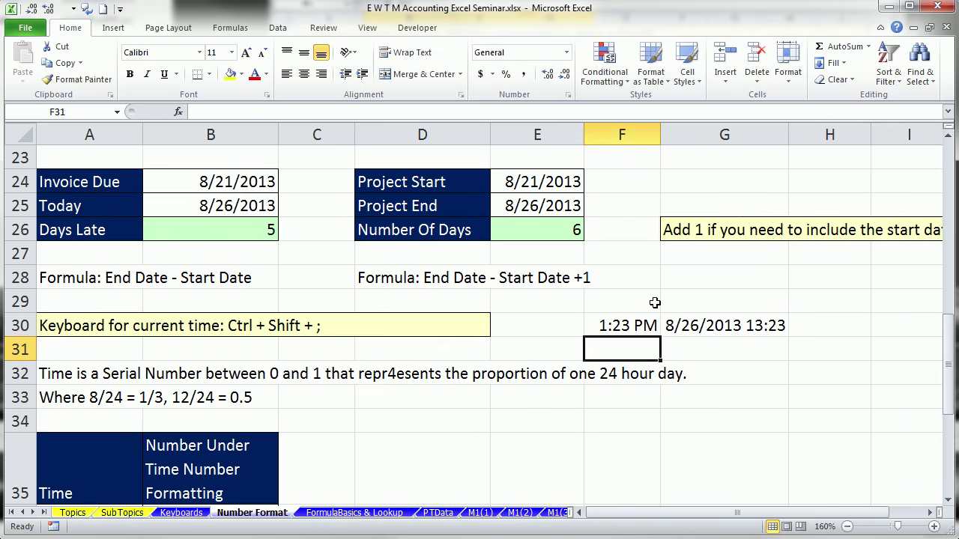
# Apply General number formatting to F30:G30 to reveal the serial numbers behind the time and the date-time.
pyautogui.click(641, 325)
pyautogui.moveTo(642, 325); pyautogui.dragTo(680, 323)
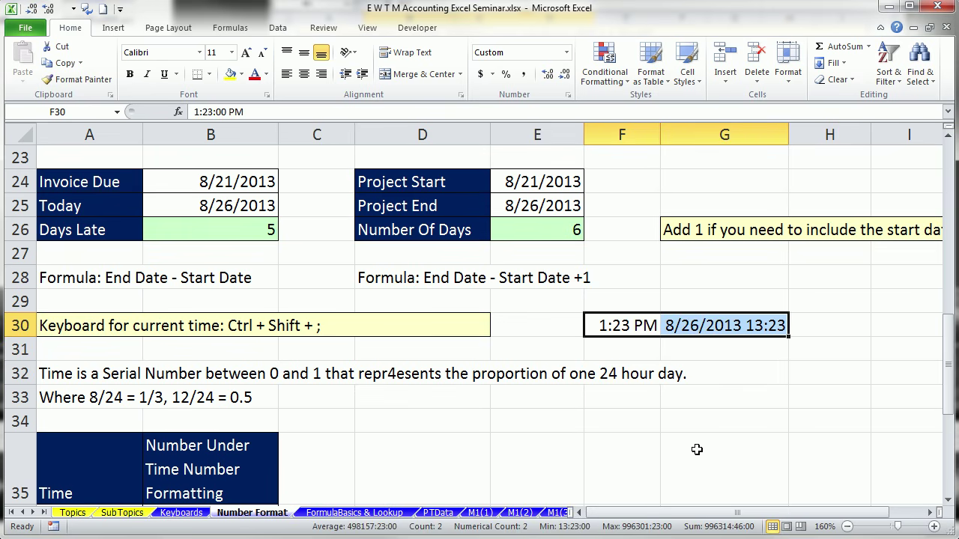
pyautogui.hotkey('ctrl', 'shift', '`')
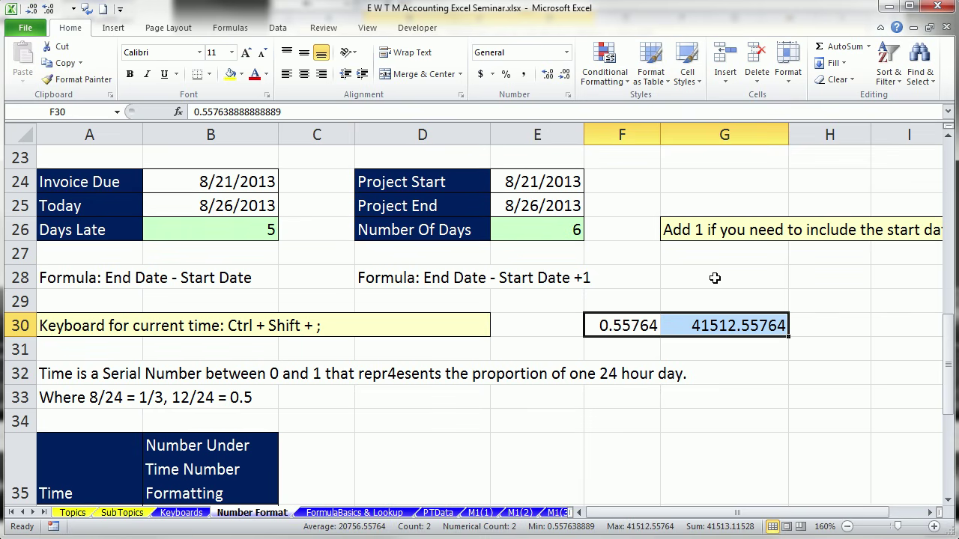
# Enter the hardcoded date 8/26/2013 in G31 and apply General number formatting to it.
pyautogui.click(720, 353)
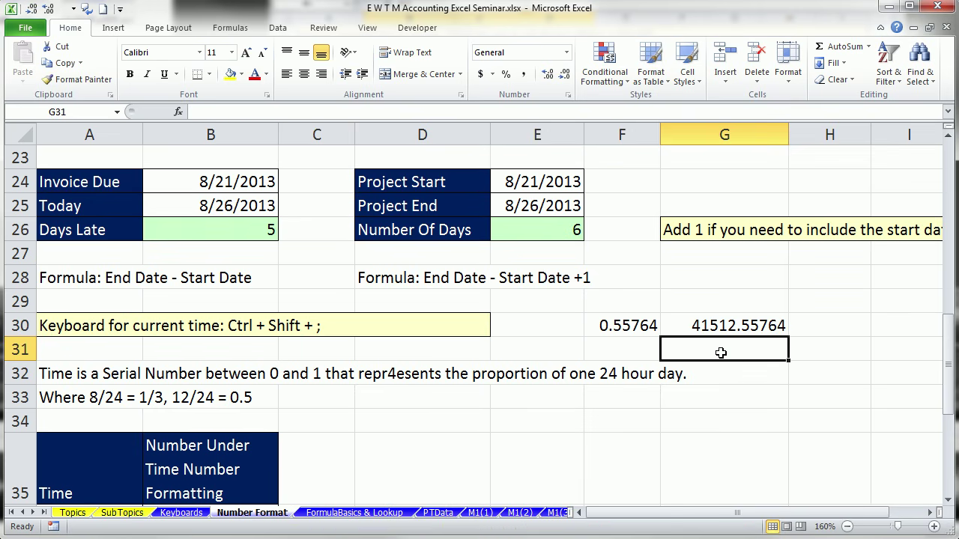
pyautogui.hotkey('ctrl', ';')
pyautogui.hotkey('ctrl', 'Return')
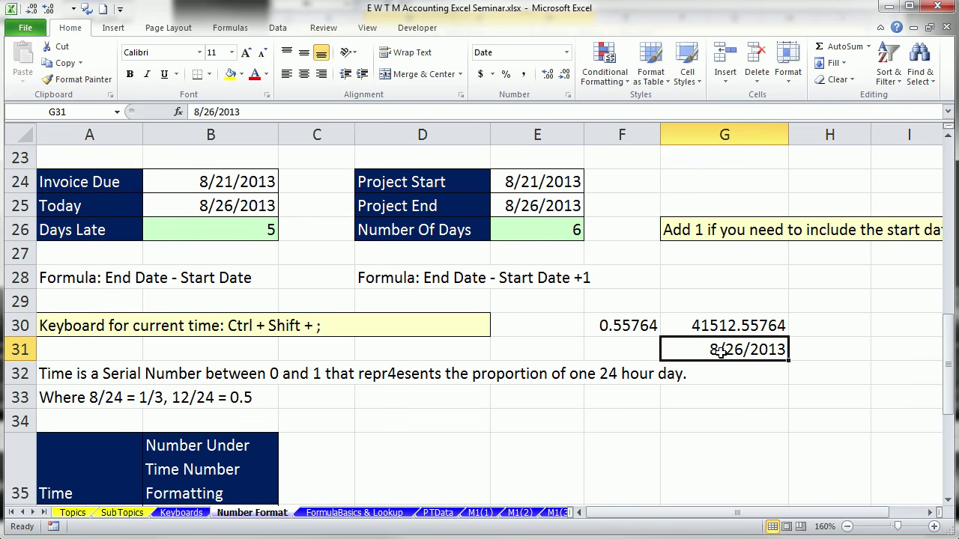
pyautogui.hotkey('ctrl', 'shift', '~')
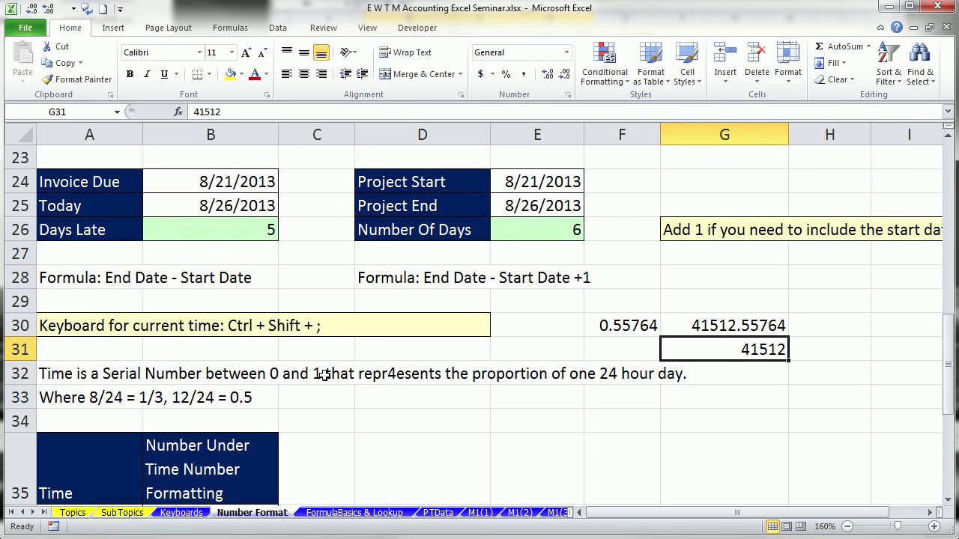
# Correct the misspelled word "repr4esents" to "represents" in the time serial number note in A32.
pyautogui.doubleClick(80, 373)
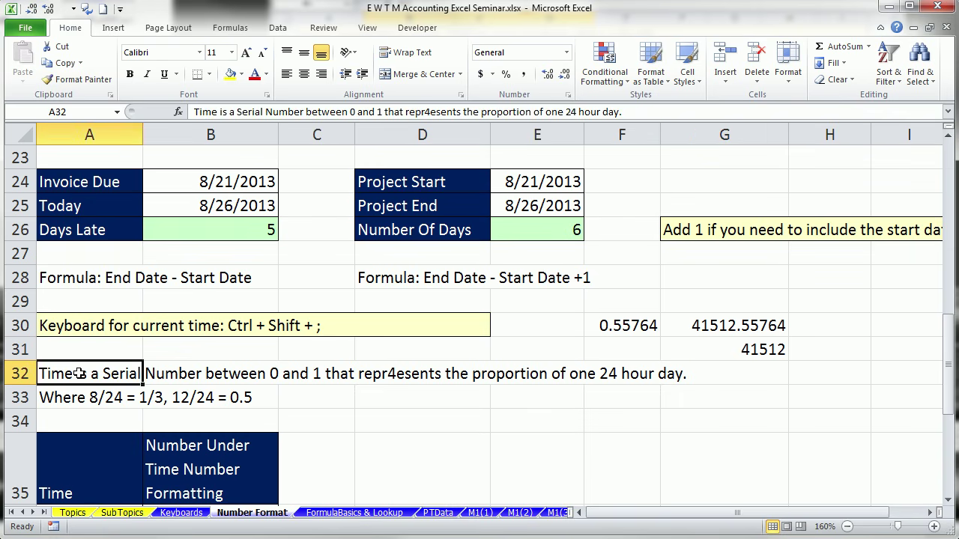
pyautogui.click(392, 373)
pyautogui.press('BackSpace')
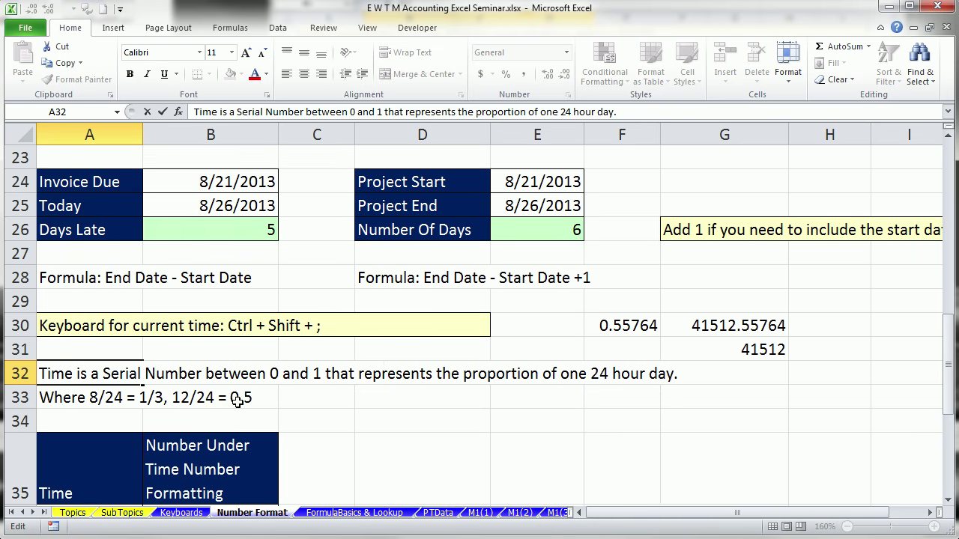
# Enter the times 8:00 AM in D34 and 12:00 PM in E34, and apply General number formatting to both cells.
pyautogui.click(466, 423)
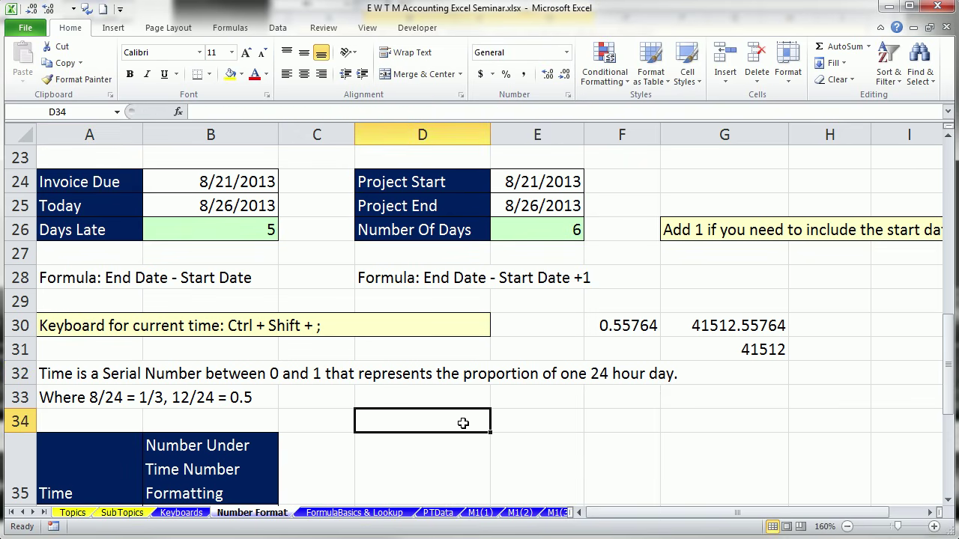
pyautogui.write('8:00')
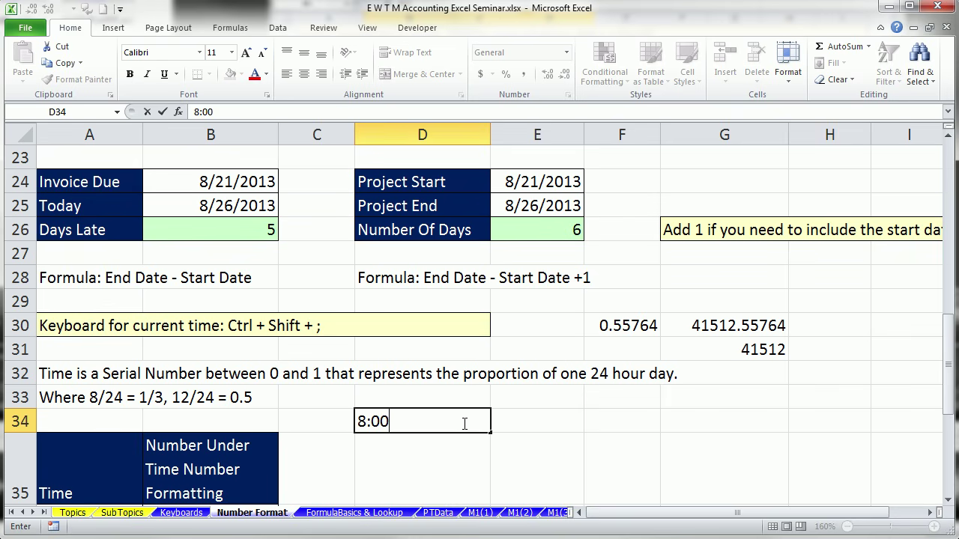
pyautogui.write(' am')
pyautogui.press('Tab')
pyautogui.click(463, 422)
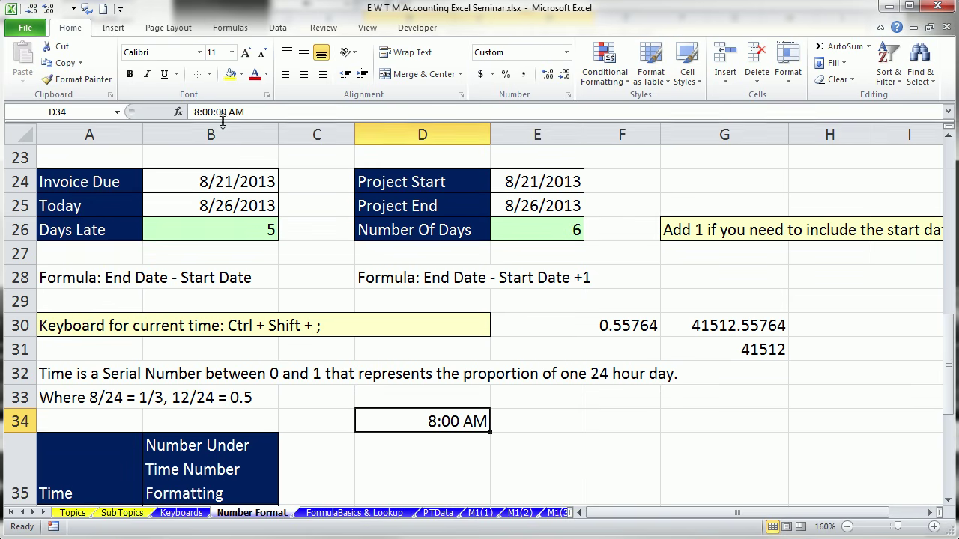
pyautogui.click(553, 422)
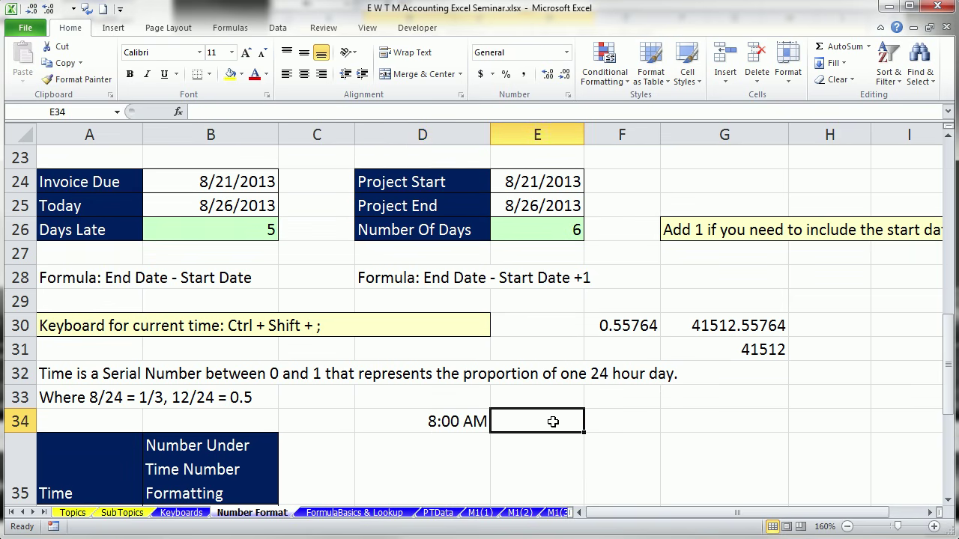
pyautogui.write('12:')
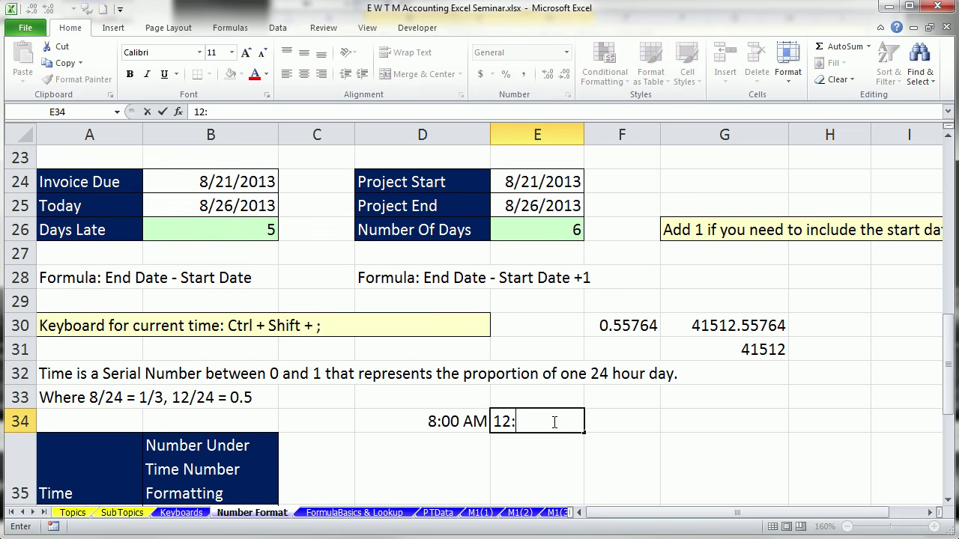
pyautogui.write('00 PM')
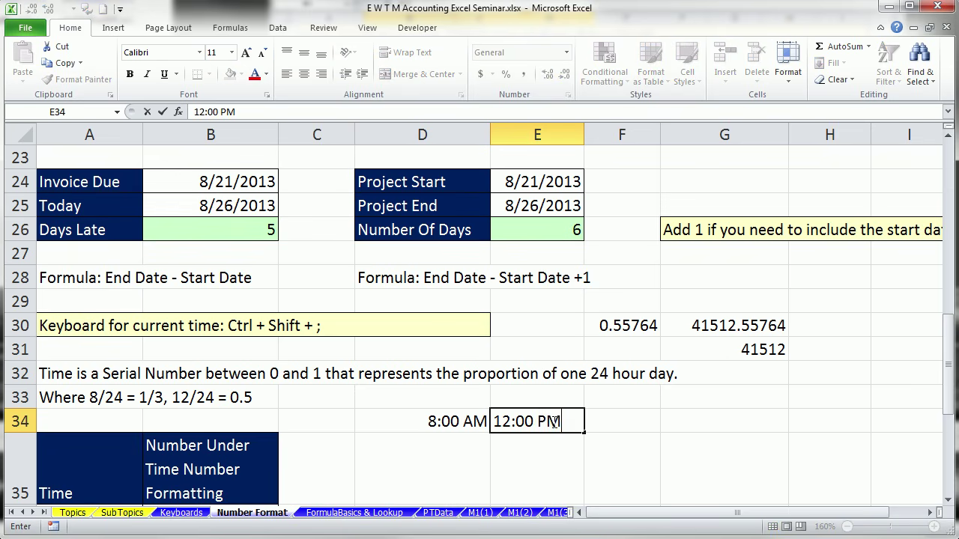
pyautogui.hotkey('ctrl', 'Return')
pyautogui.moveTo(474, 427); pyautogui.dragTo(518, 424)
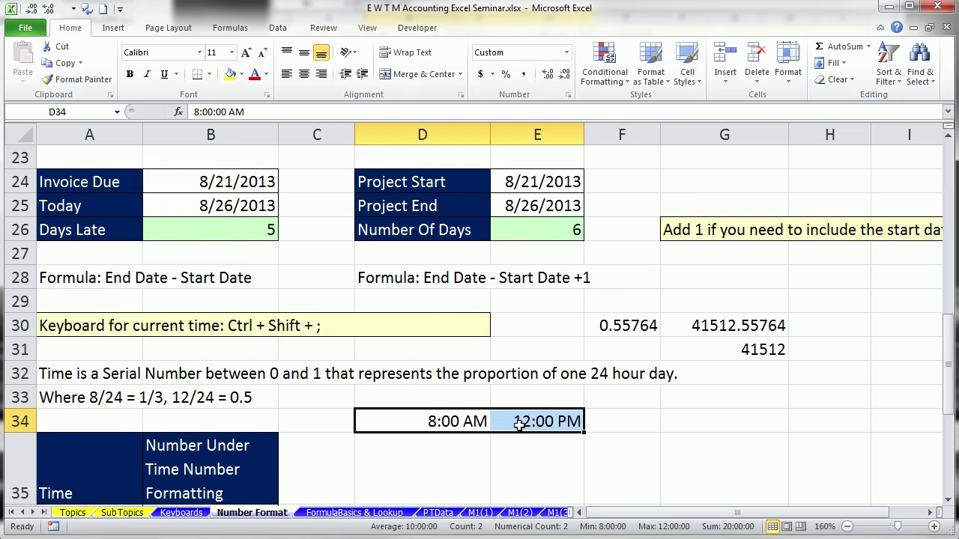
pyautogui.hotkey('ctrl', 'shift', '`')
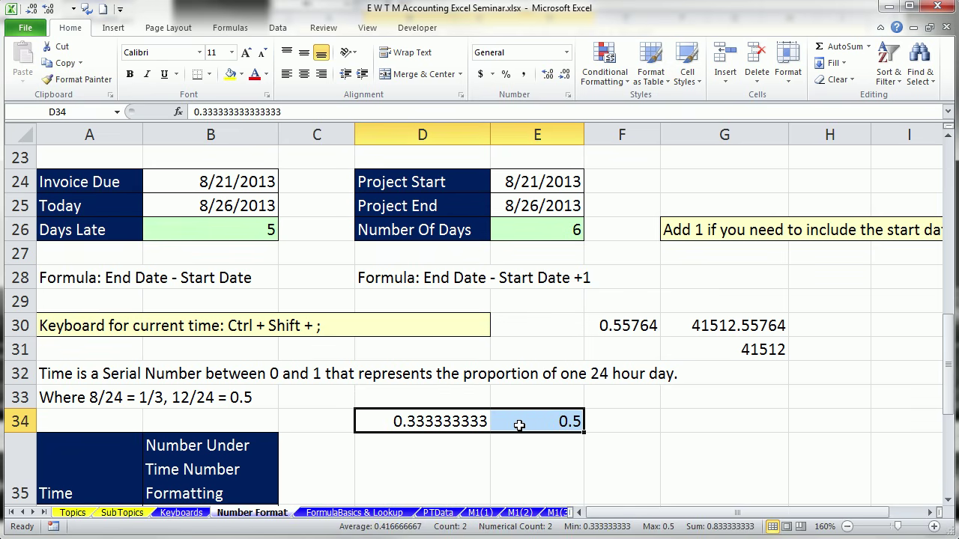
# Enter the formulas =8/24 in D35 and =12/24 in E35 to calculate each time's share of a day.
pyautogui.click(474, 443)
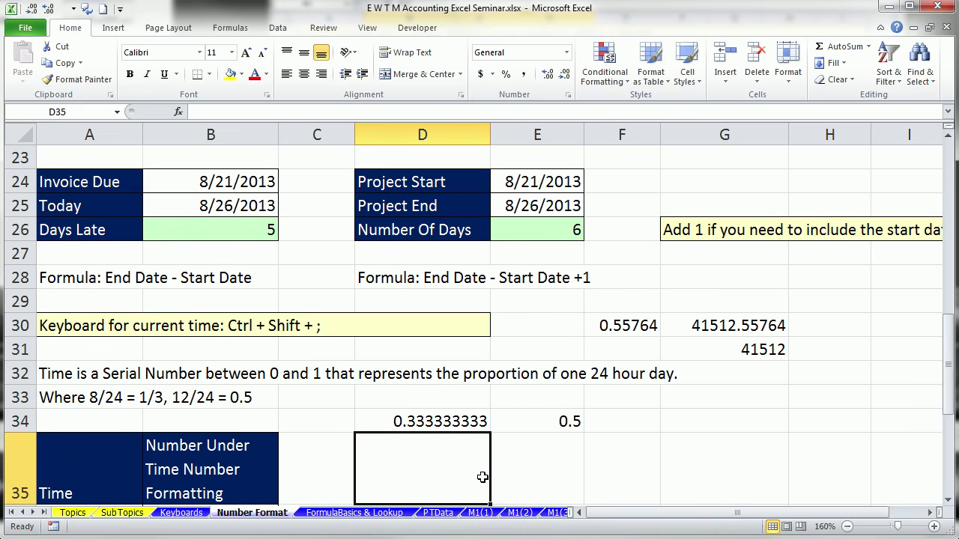
pyautogui.write('=8')
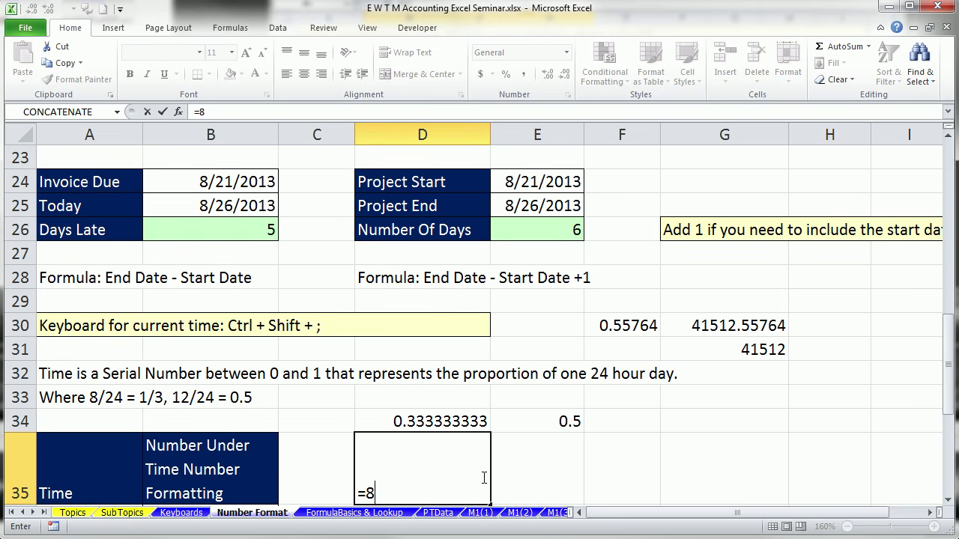
pyautogui.write('/24')
pyautogui.press('Tab')
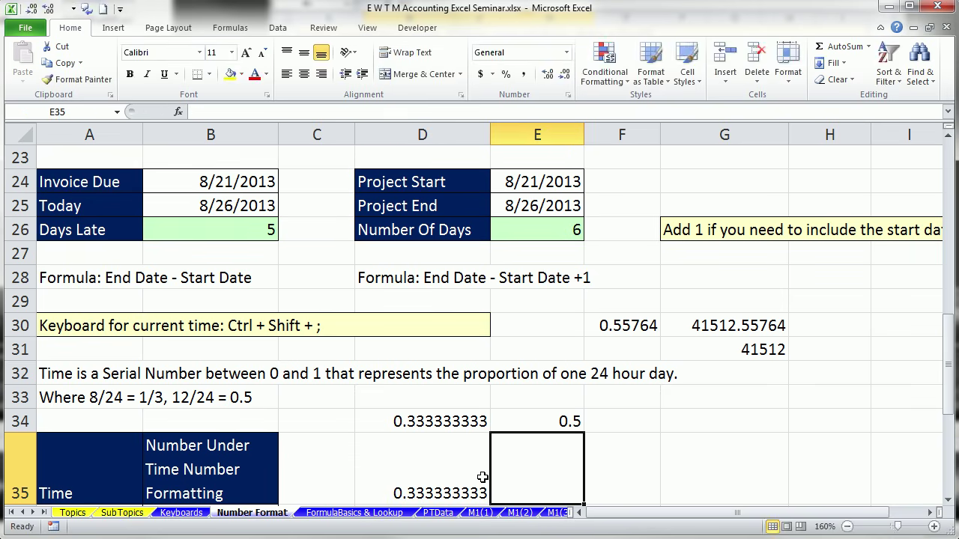
pyautogui.write('=12/24')
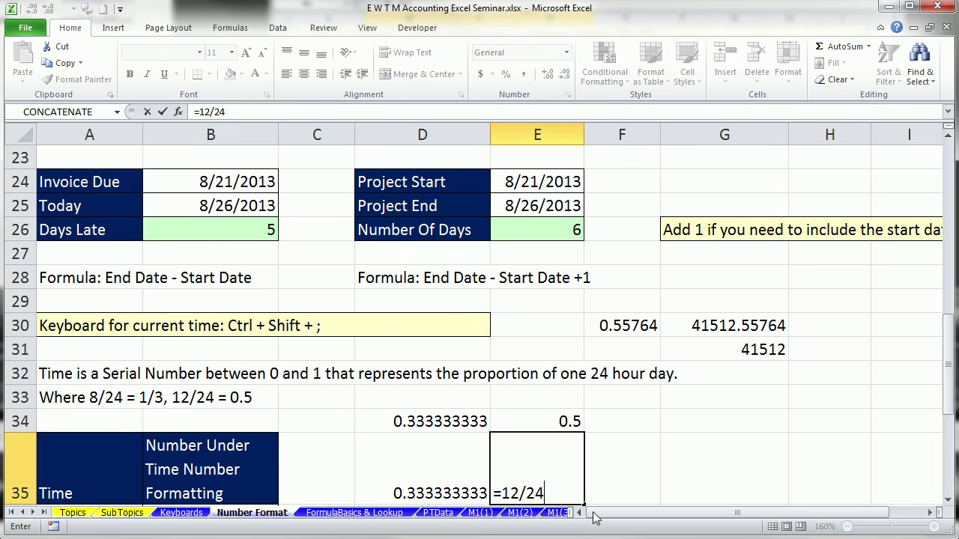
pyautogui.press('Return')
# Calculate Time Billed in B43 by subtracting Time In from Time Out with the formula =B42-B41.
pyautogui.scroll(-3, 949, 500)
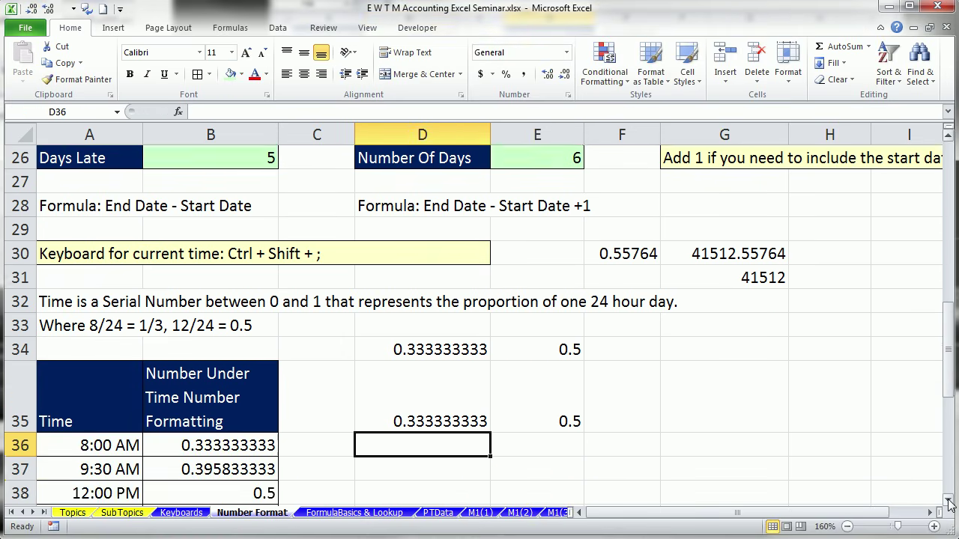
pyautogui.click(950, 502)
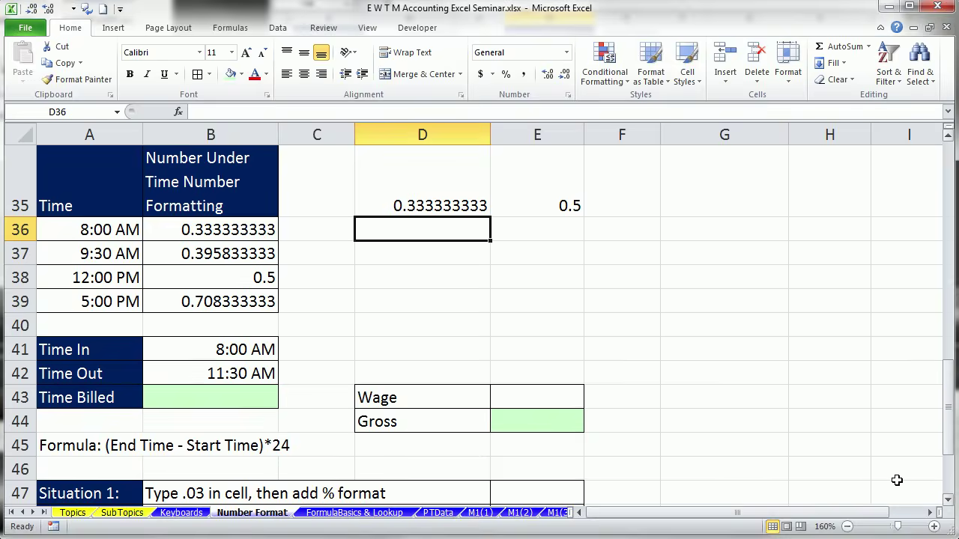
pyautogui.click(101, 254)
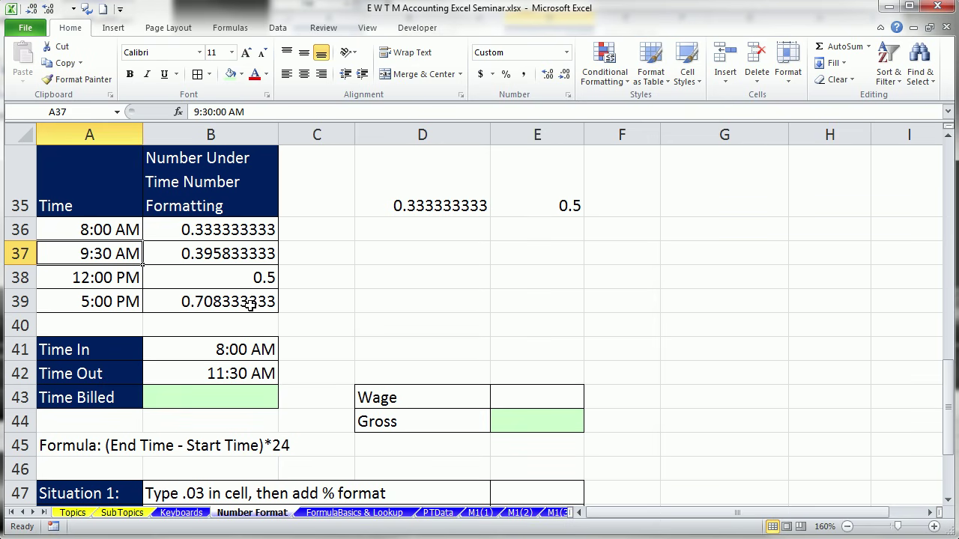
pyautogui.click(266, 400)
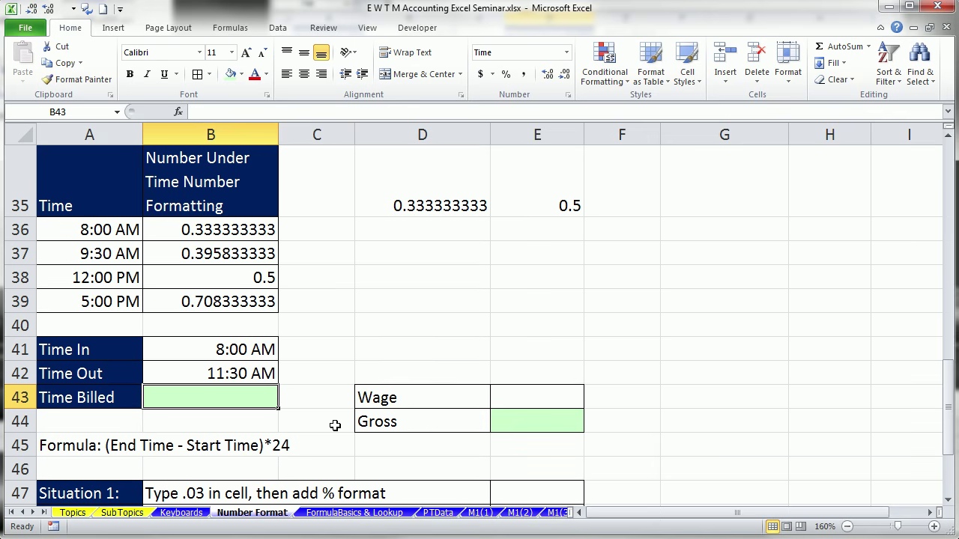
pyautogui.write('=')
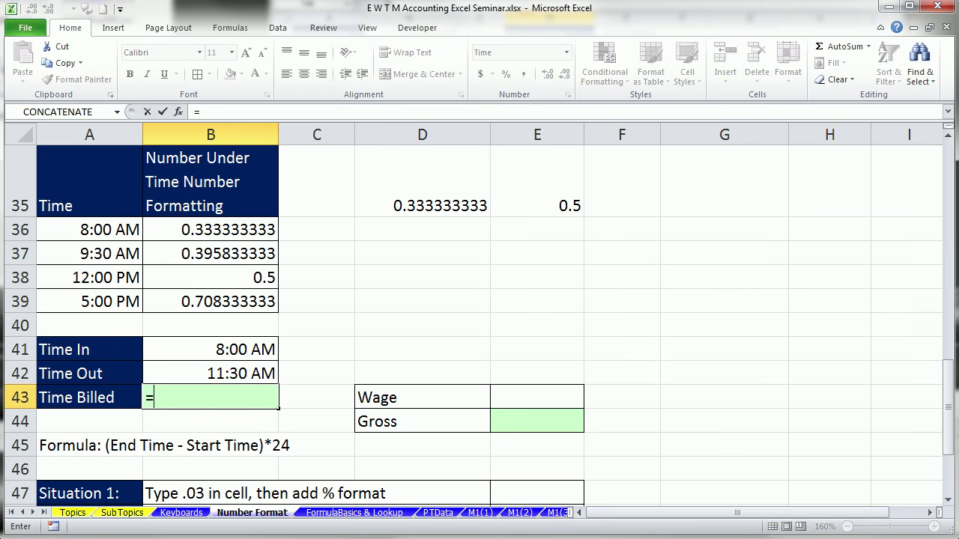
pyautogui.press('Up')
pyautogui.write('-')
pyautogui.press('Up')
pyautogui.press('Up')
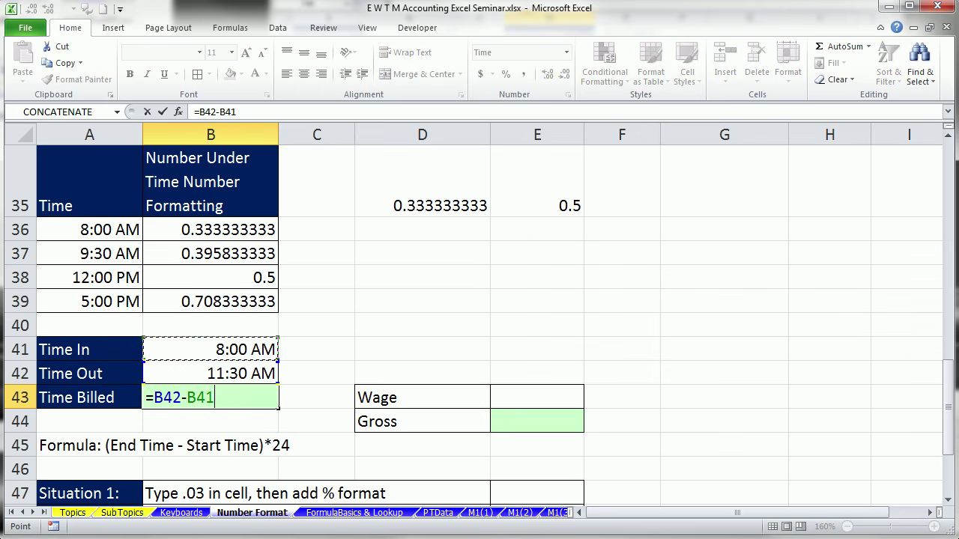
pyautogui.hotkey('ctrl', 'Return')
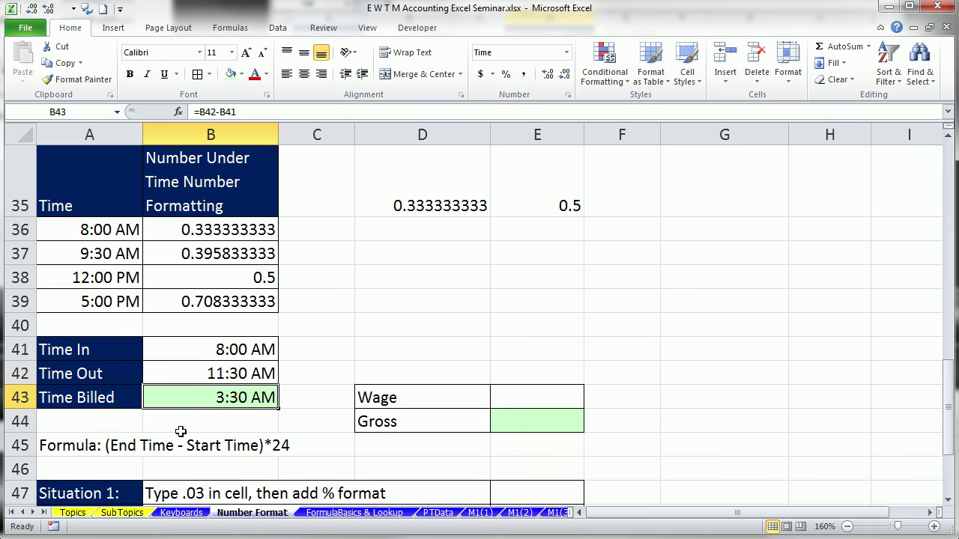
# Enter a wage of 25 in E43 and calculate Gross in E44 with the formula =E43*B43.
pyautogui.click(552, 396)
pyautogui.write('25')
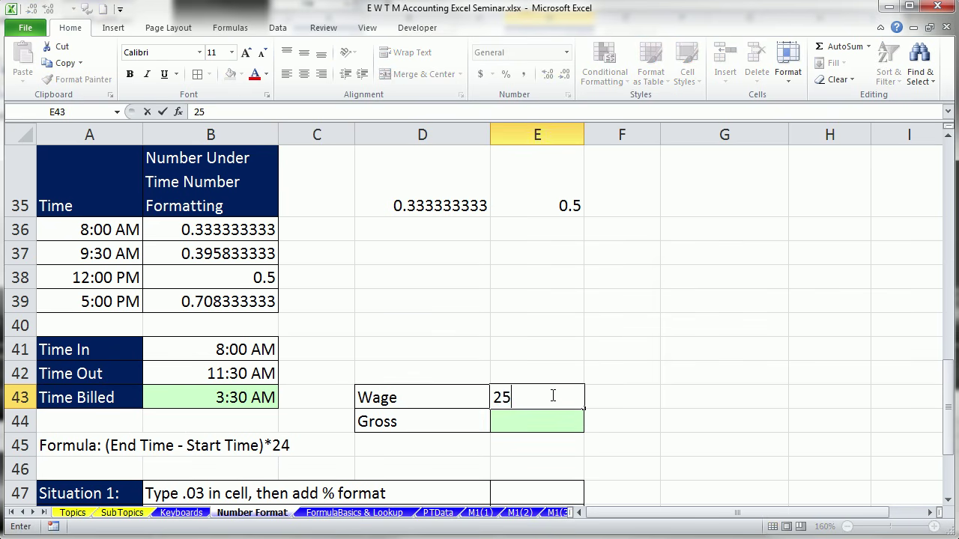
pyautogui.press('Return')
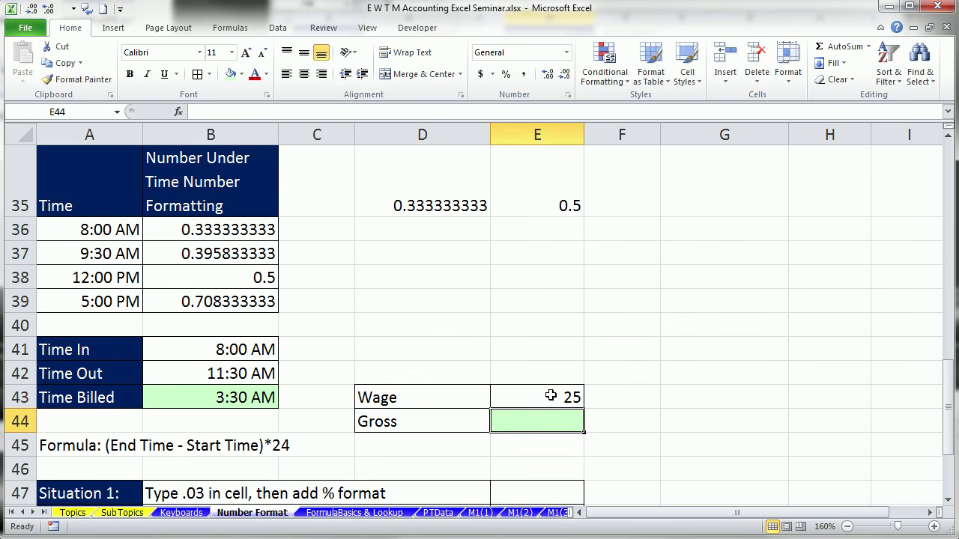
pyautogui.write('=')
pyautogui.click(551, 396)
pyautogui.write('*')
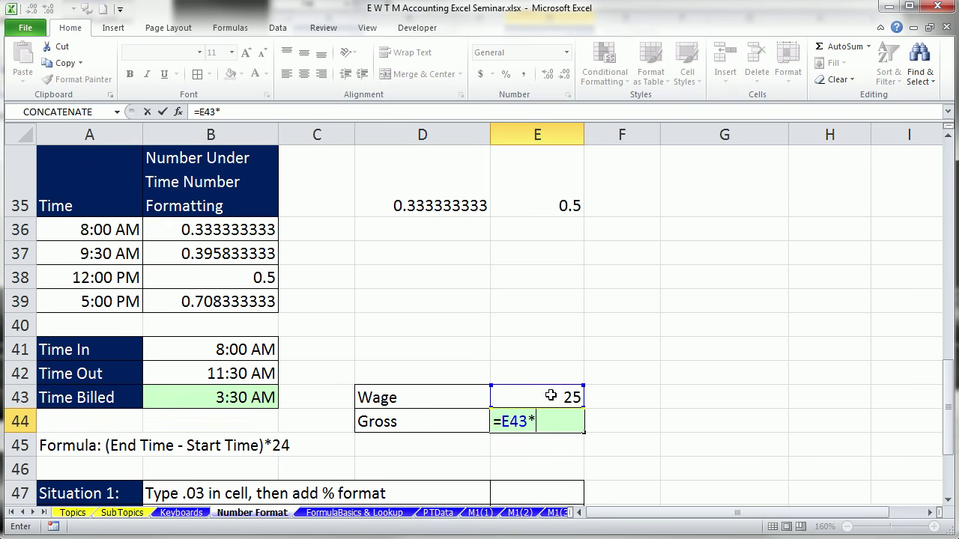
pyautogui.click(242, 397)
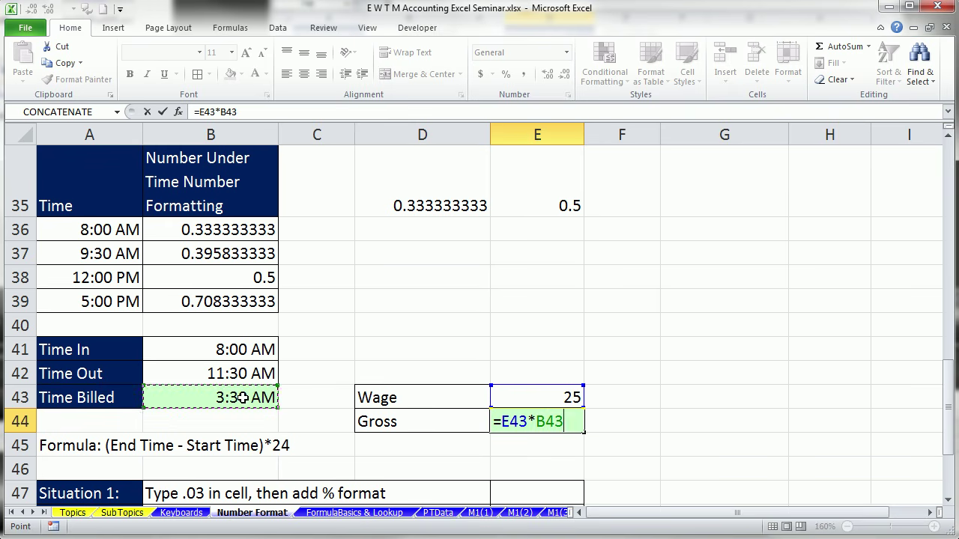
pyautogui.press('Return')
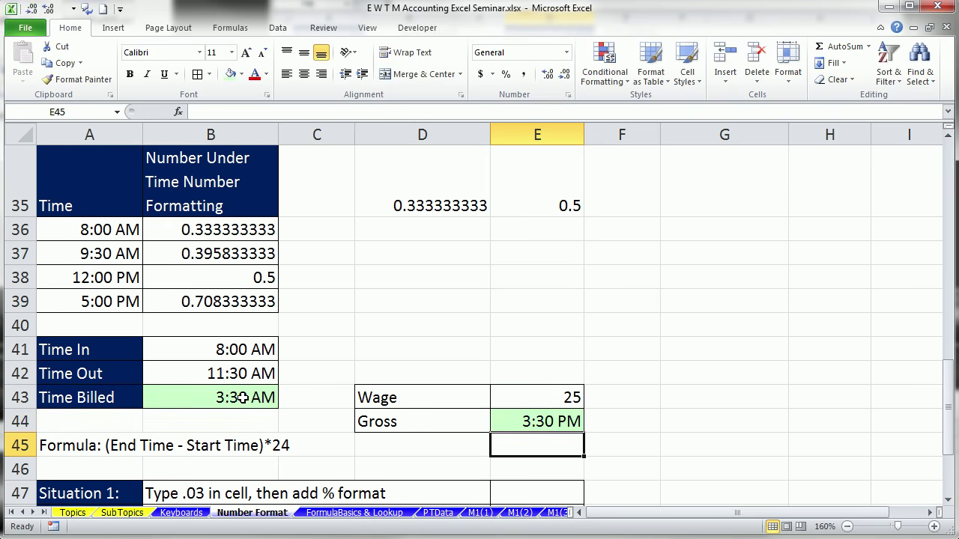
# Apply General number formatting to the Gross result in E44 and the Time Billed result in B43.
pyautogui.click(543, 421)
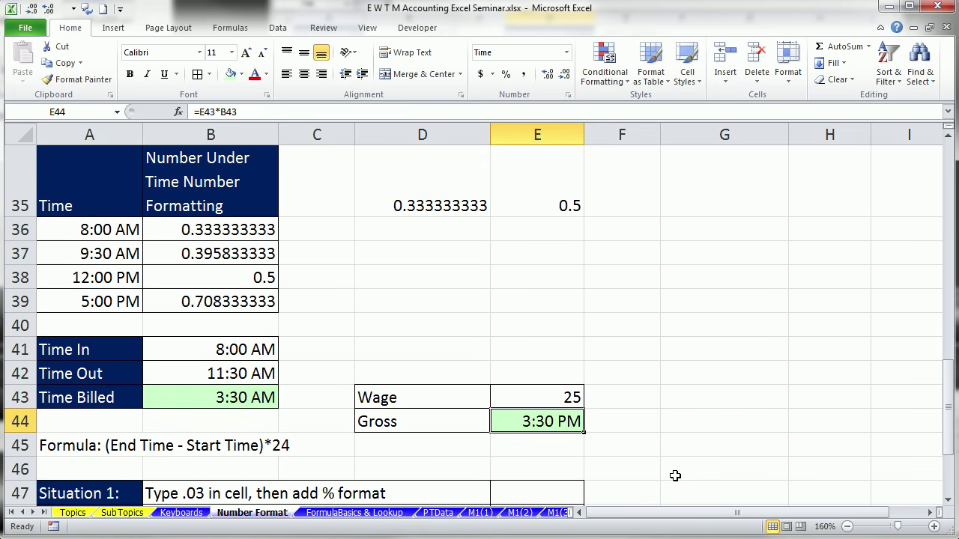
pyautogui.hotkey('ctrl', 'shift', '`')
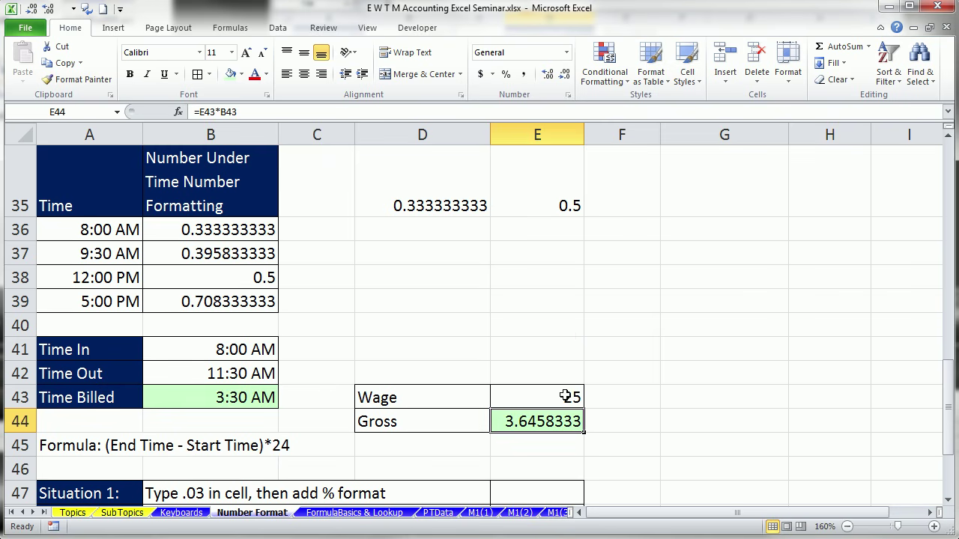
pyautogui.click(222, 400)
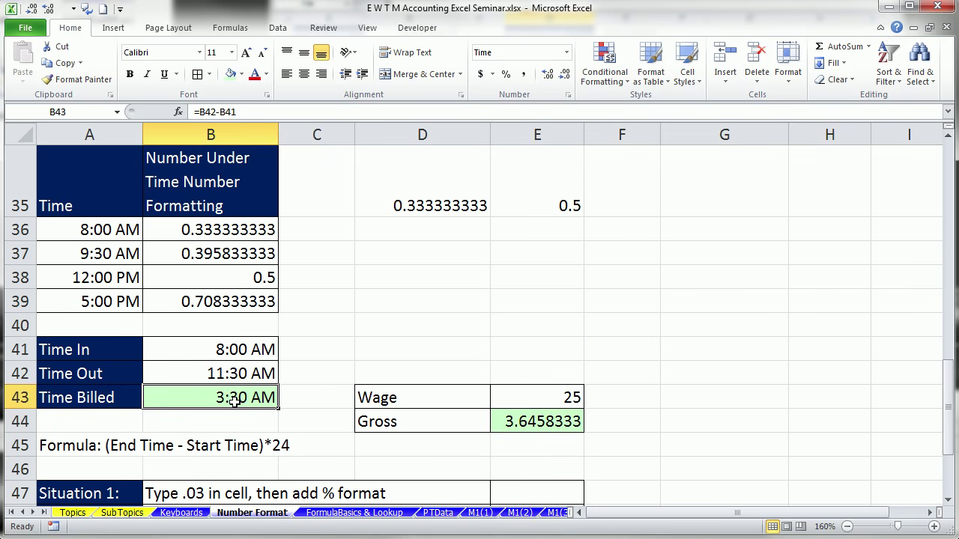
pyautogui.hotkey('ctrl', 'shift', '`')
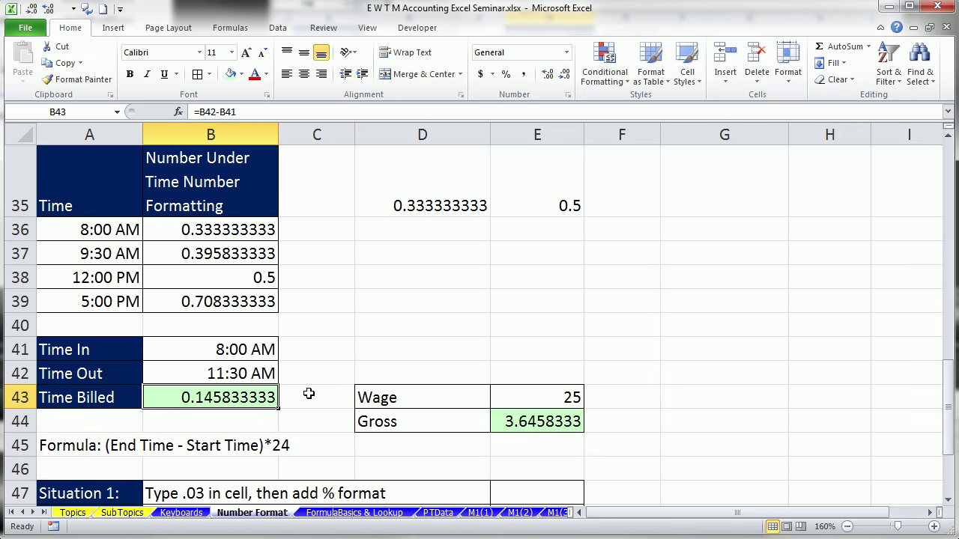
# Change the Time Billed formula in B43 to =(B42-B41)*24 so that it returns hours.
pyautogui.doubleClick(250, 397)
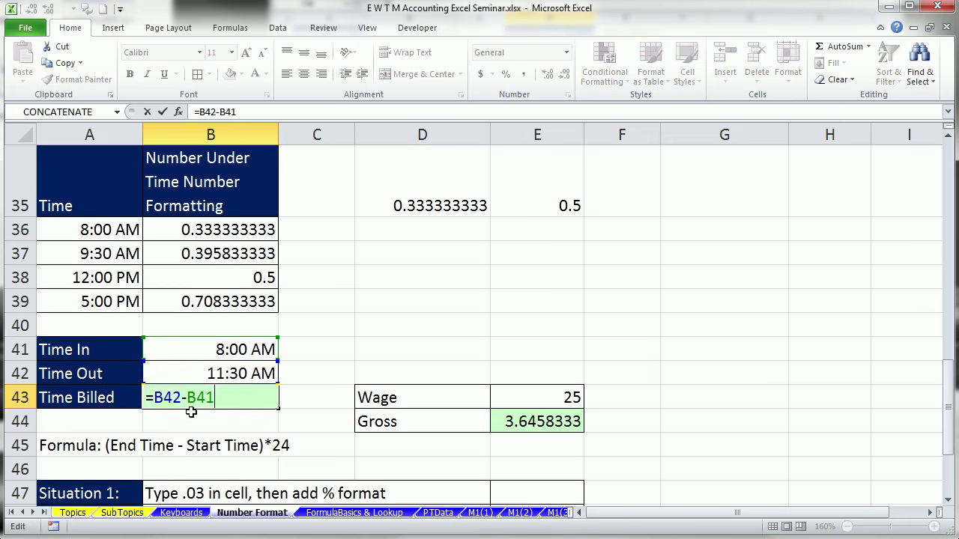
pyautogui.click(155, 397)
pyautogui.write('(')
pyautogui.write(')*24')
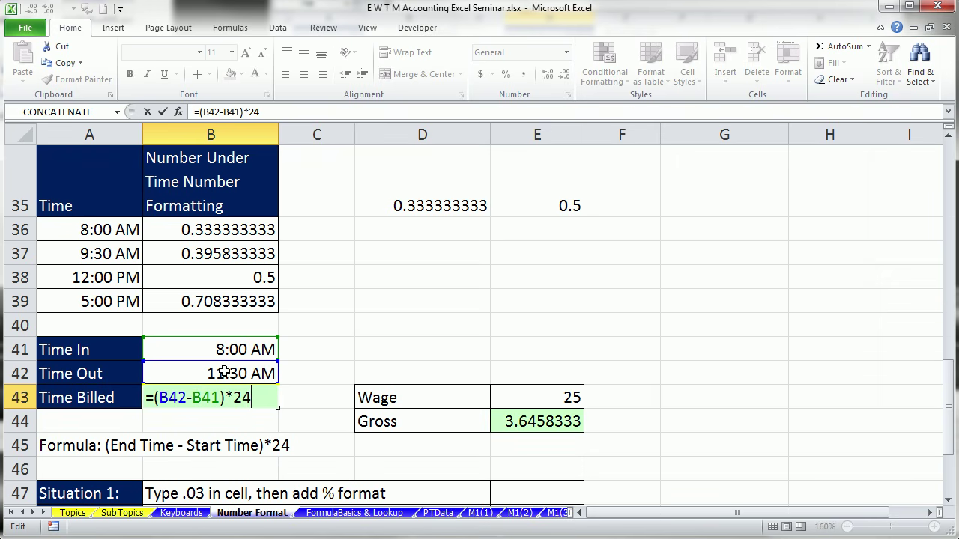
pyautogui.moveTo(234, 398); pyautogui.dragTo(253, 400)
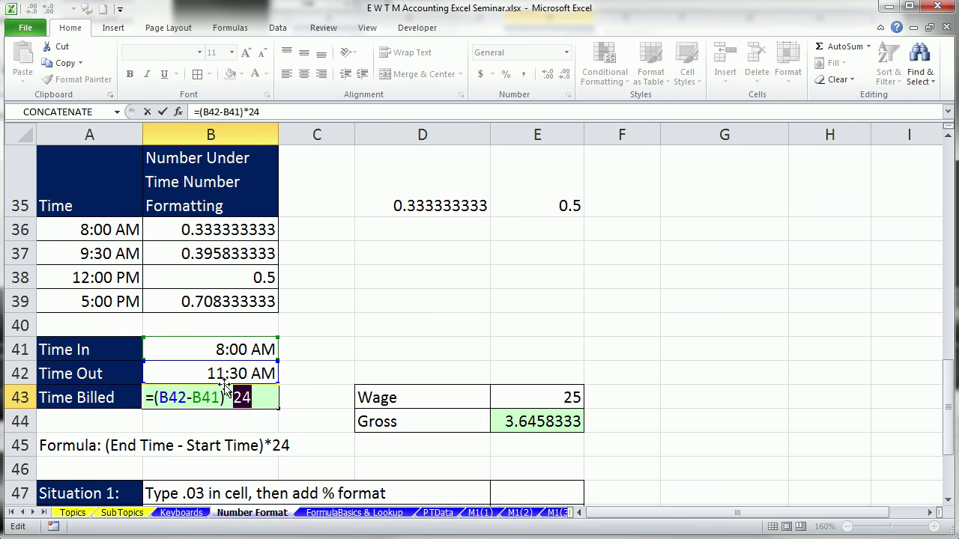
pyautogui.press('Return')
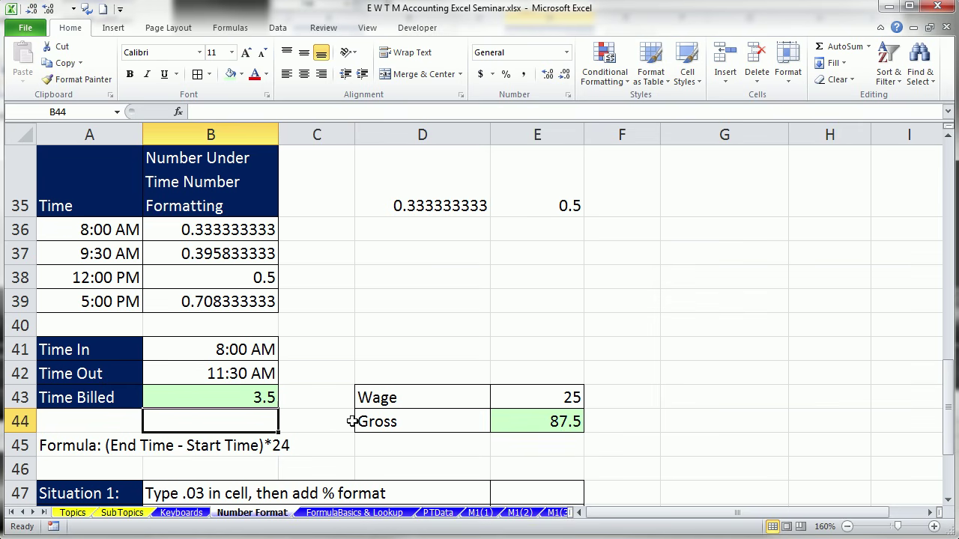
pyautogui.click(949, 501)
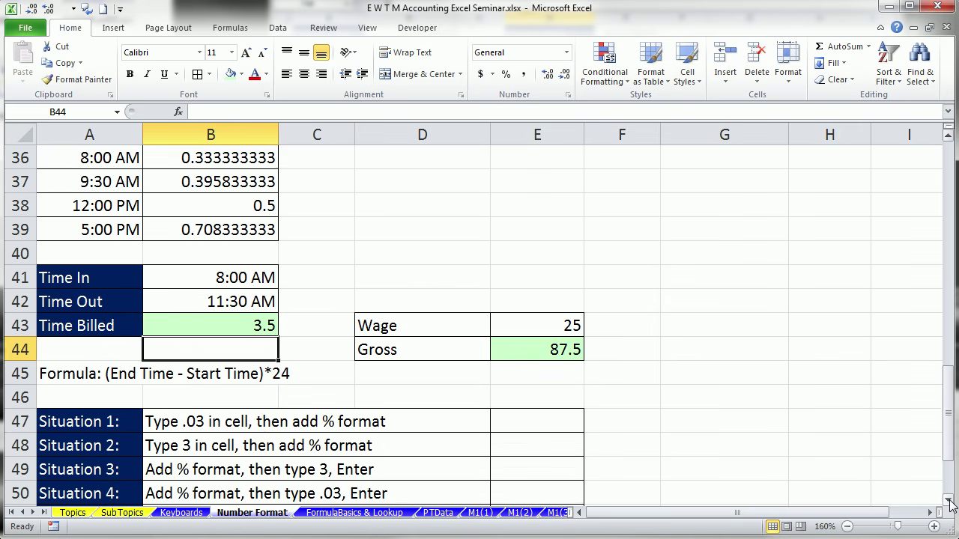
# Enter 3 in the Situation 2 cell E48.
pyautogui.click(948, 501)
pyautogui.click(948, 500)
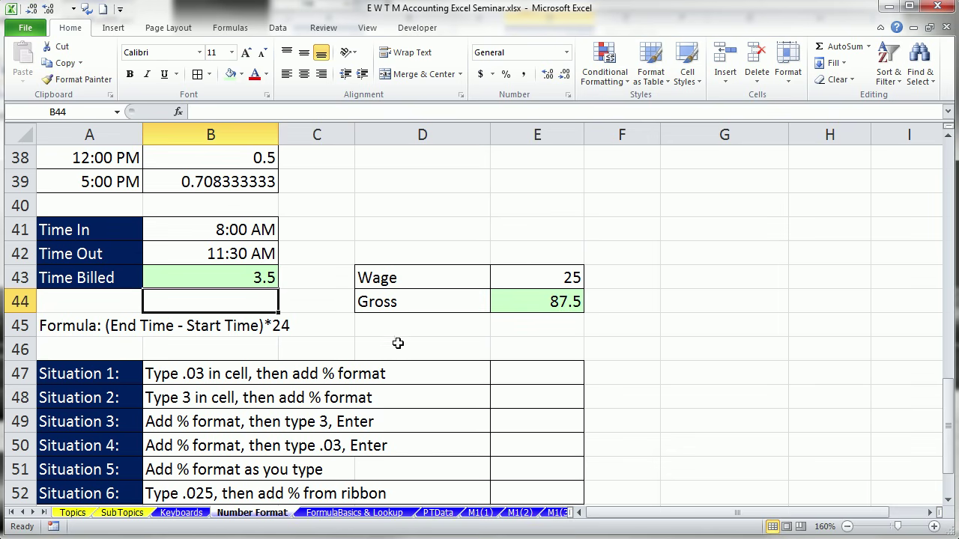
pyautogui.click(949, 500)
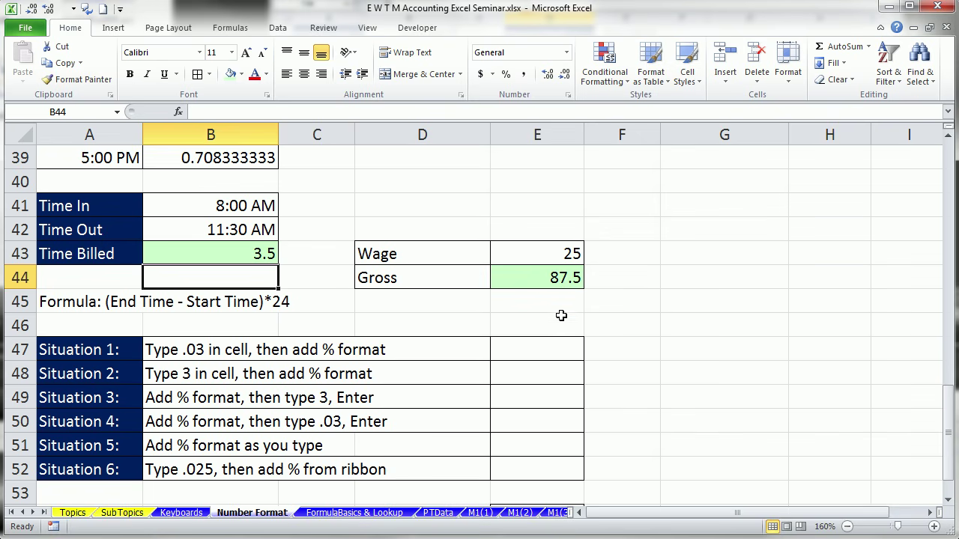
pyautogui.click(949, 501)
pyautogui.click(949, 501)
pyautogui.click(949, 501)
pyautogui.click(950, 501)
pyautogui.click(949, 500)
pyautogui.click(949, 500)
pyautogui.click(949, 500)
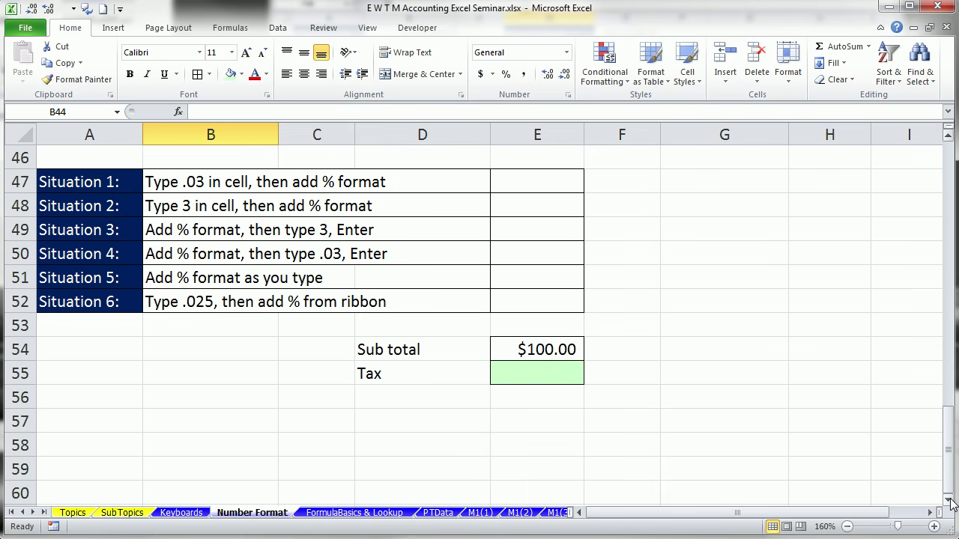
pyautogui.click(949, 500)
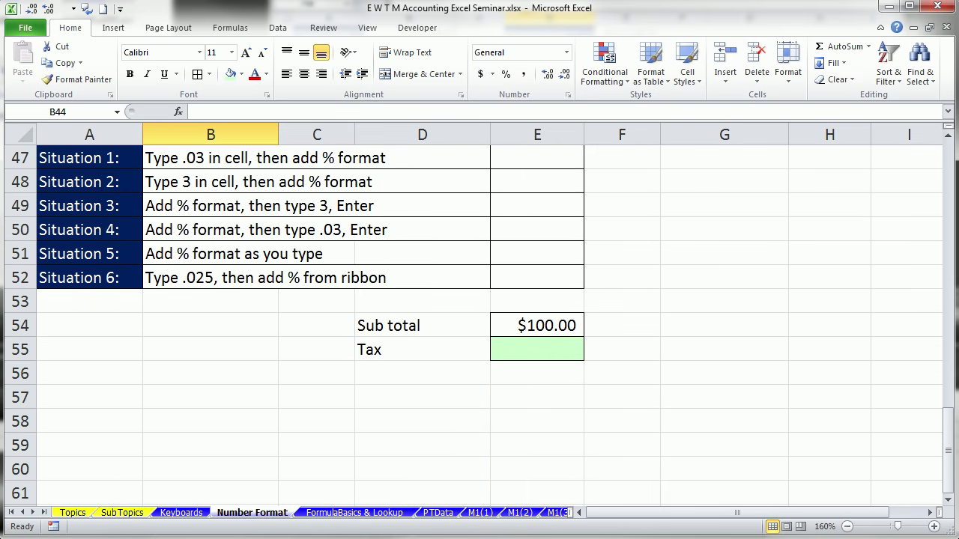
pyautogui.click(948, 130)
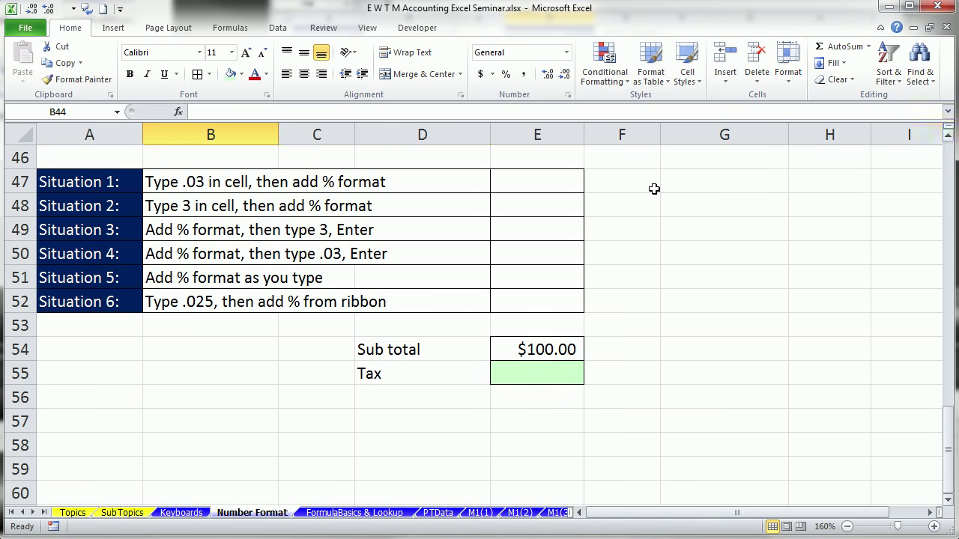
pyautogui.click(521, 208)
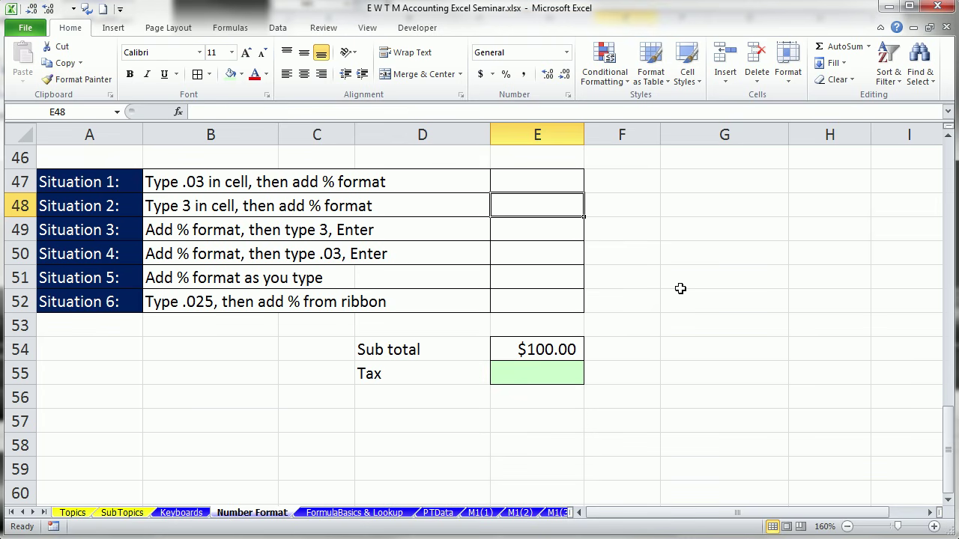
pyautogui.write('3')
pyautogui.hotkey('ctrl', 'Return')
# Try Percentage formatting on the value in E48, and undo the format change.
pyautogui.hotkey('ctrl', '1')
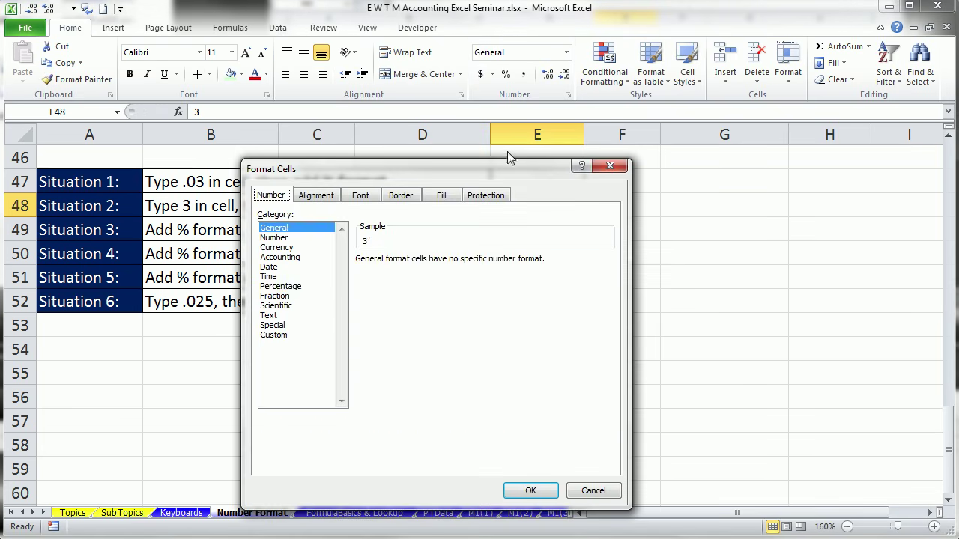
pyautogui.click(284, 286)
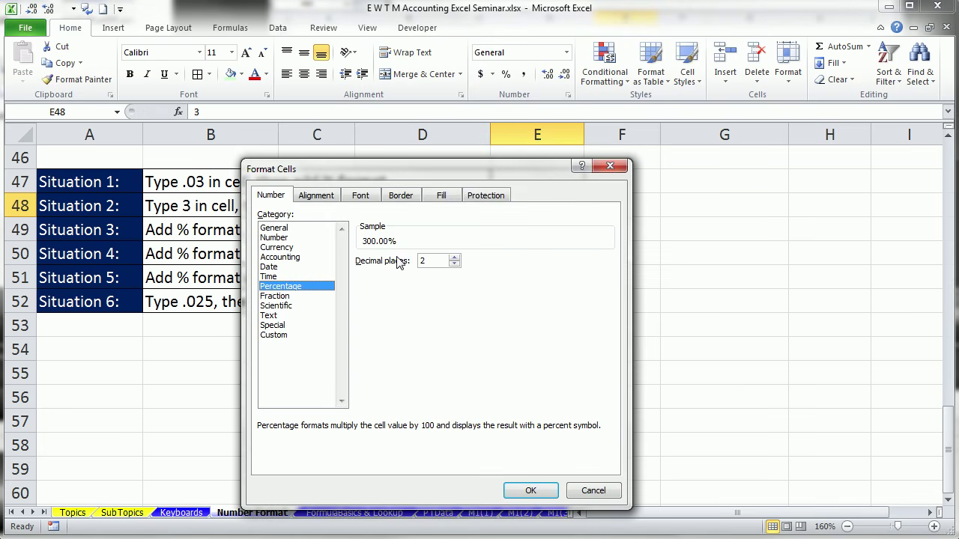
pyautogui.press('Escape')
pyautogui.click(568, 52)
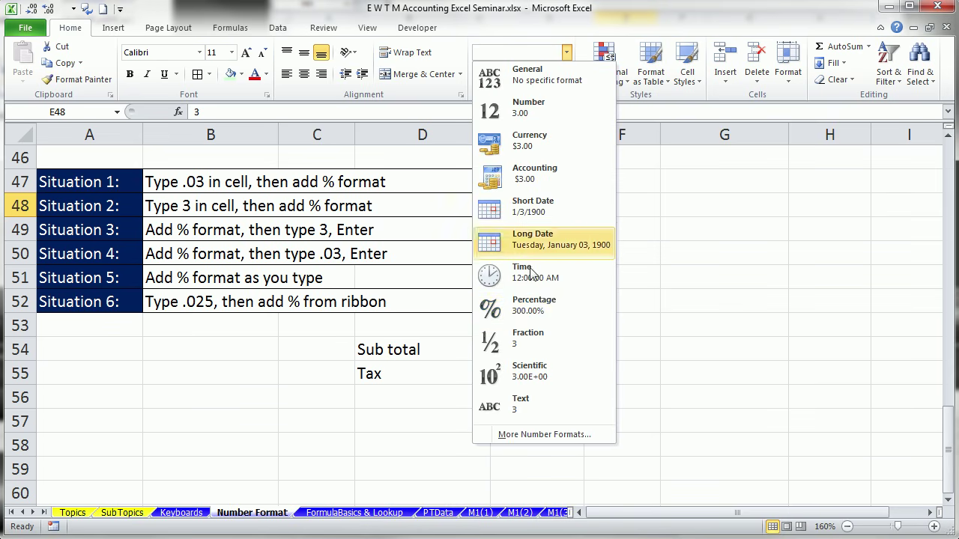
pyautogui.click(537, 310)
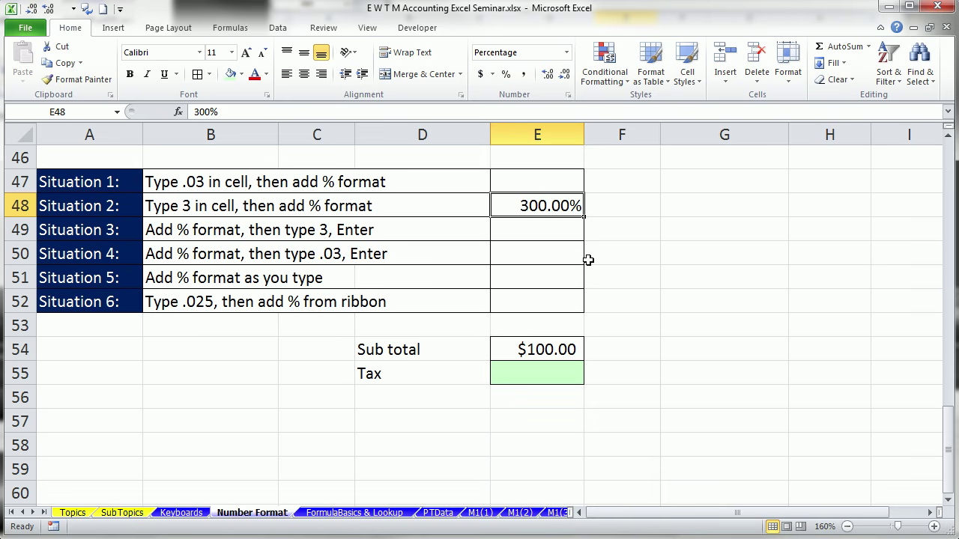
pyautogui.hotkey('ctrl', 'z')
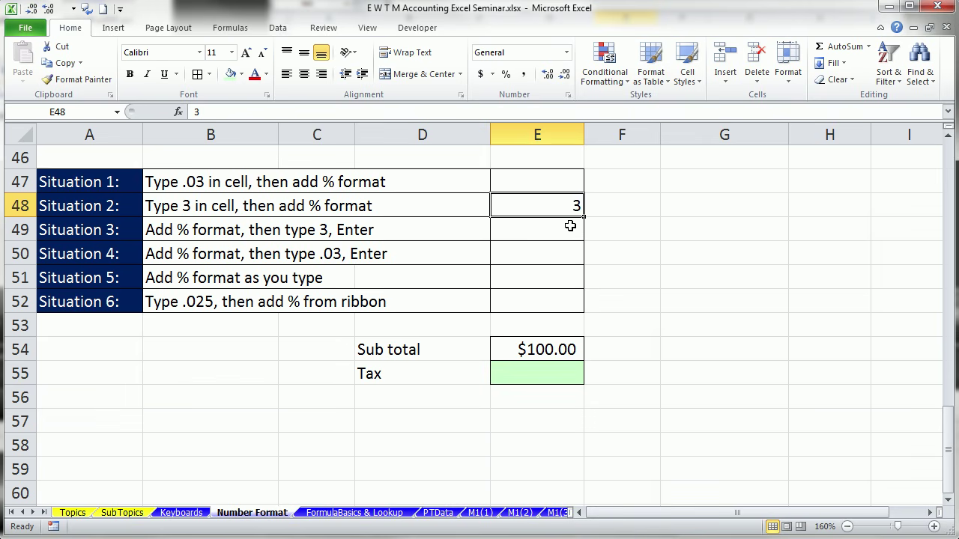
# Enter .03 in the Situation 1 cell E47.
pyautogui.click(561, 181)
pyautogui.write('.03')
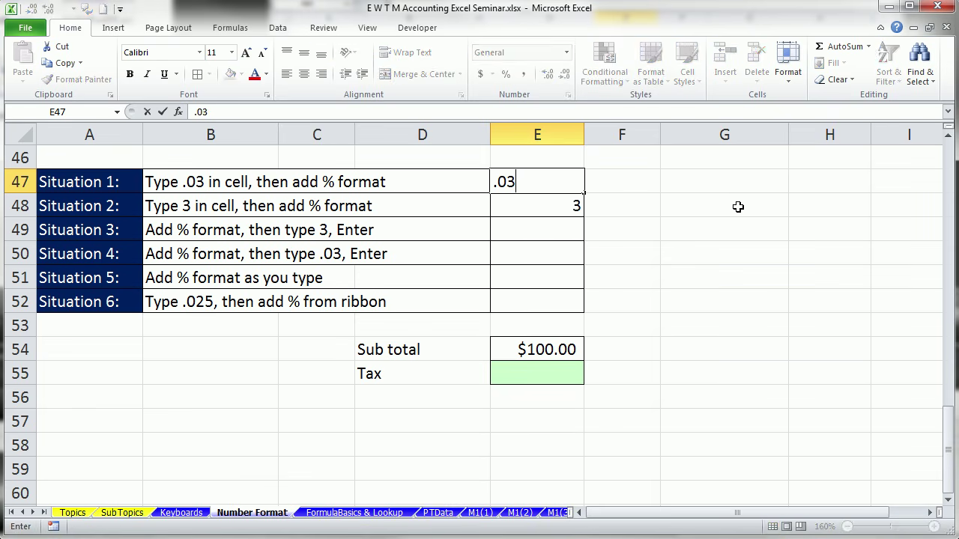
pyautogui.hotkey('ctrl', 'Return')
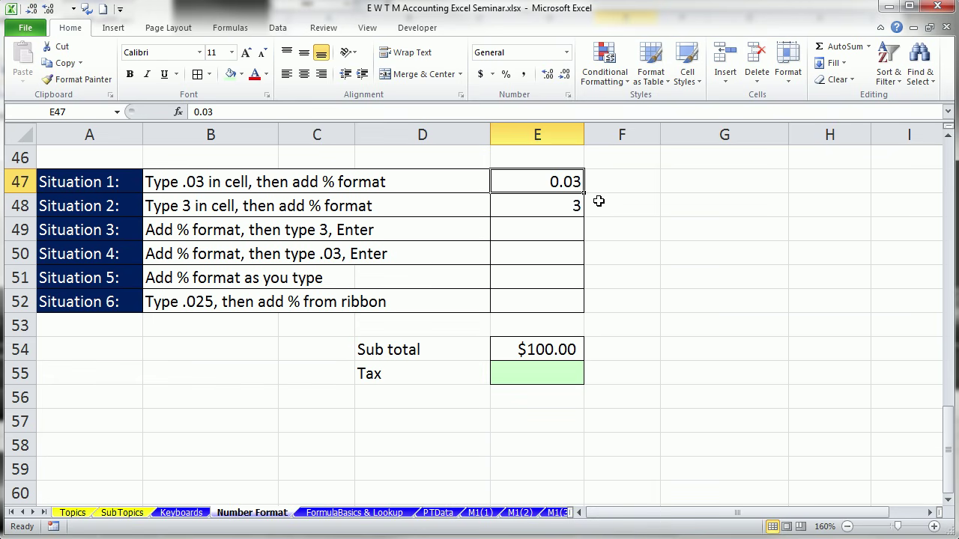
# Apply Percentage number formatting to the Situation 1 and 2 values in E47:E48.
pyautogui.click(569, 208)
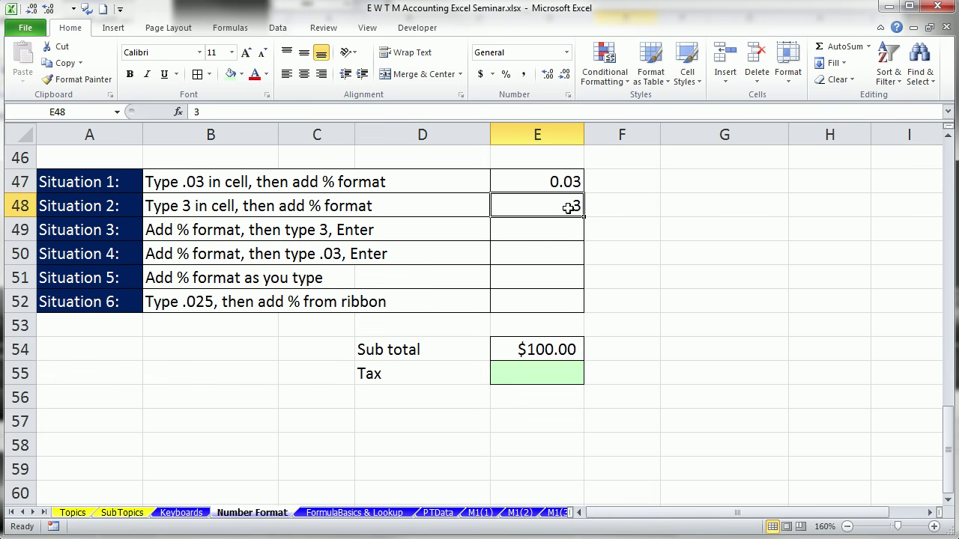
pyautogui.click(508, 227)
pyautogui.moveTo(508, 227); pyautogui.dragTo(508, 255)
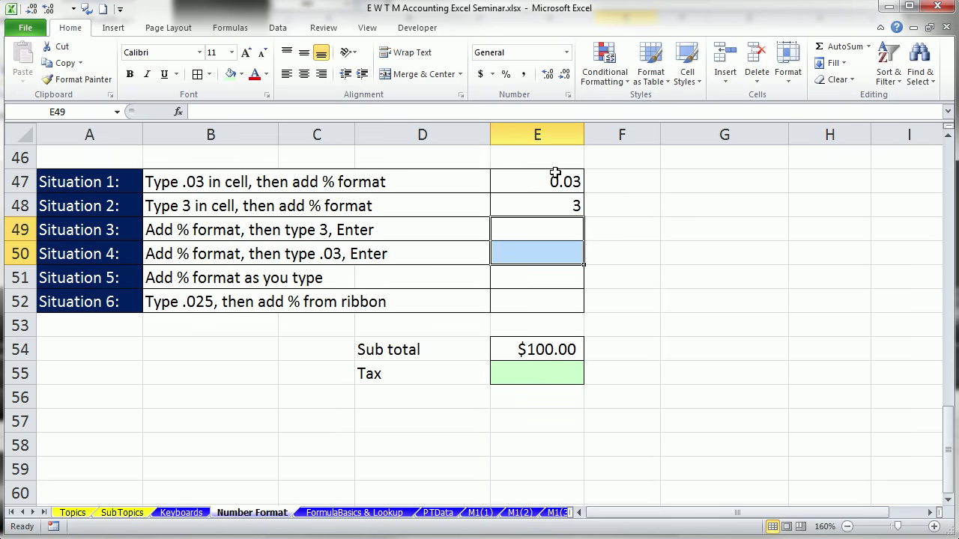
pyautogui.moveTo(550, 179); pyautogui.dragTo(542, 200)
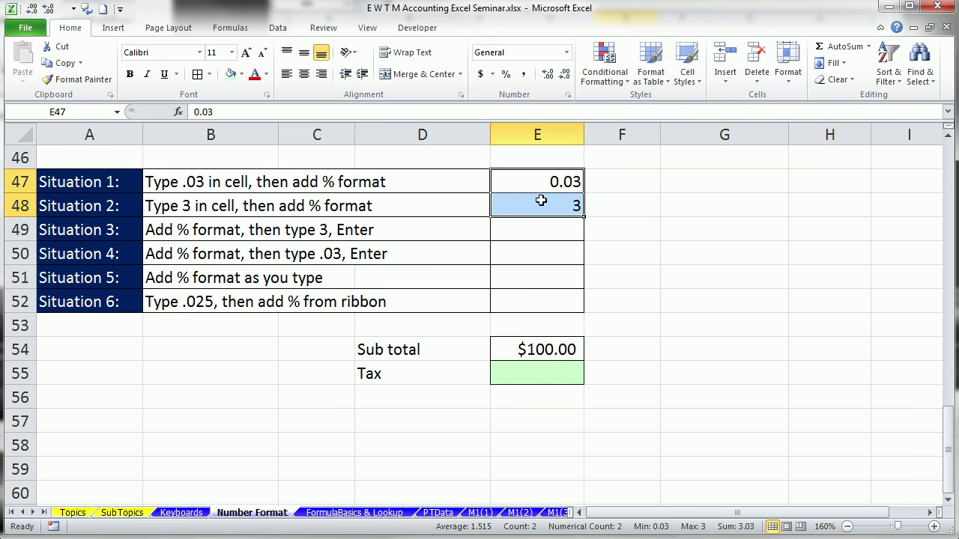
pyautogui.click(566, 52)
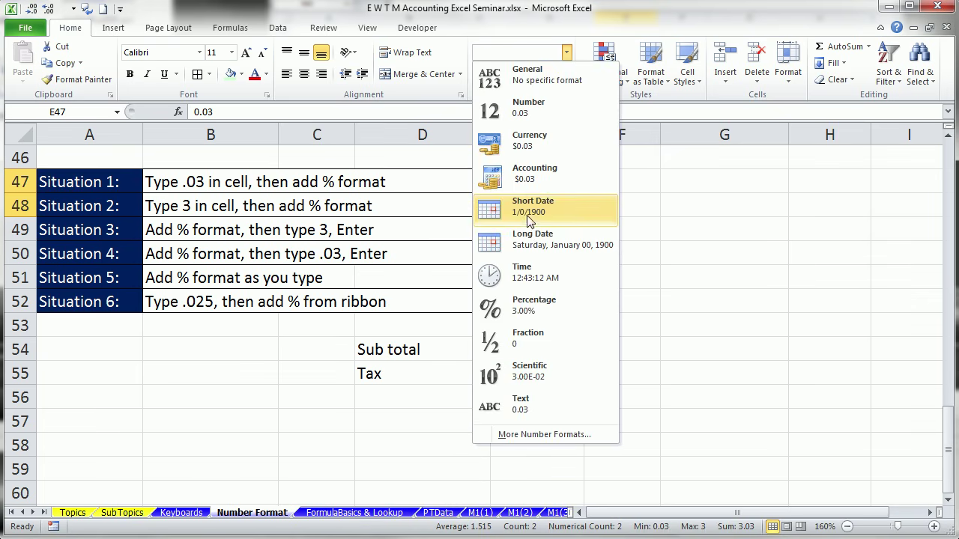
pyautogui.click(528, 315)
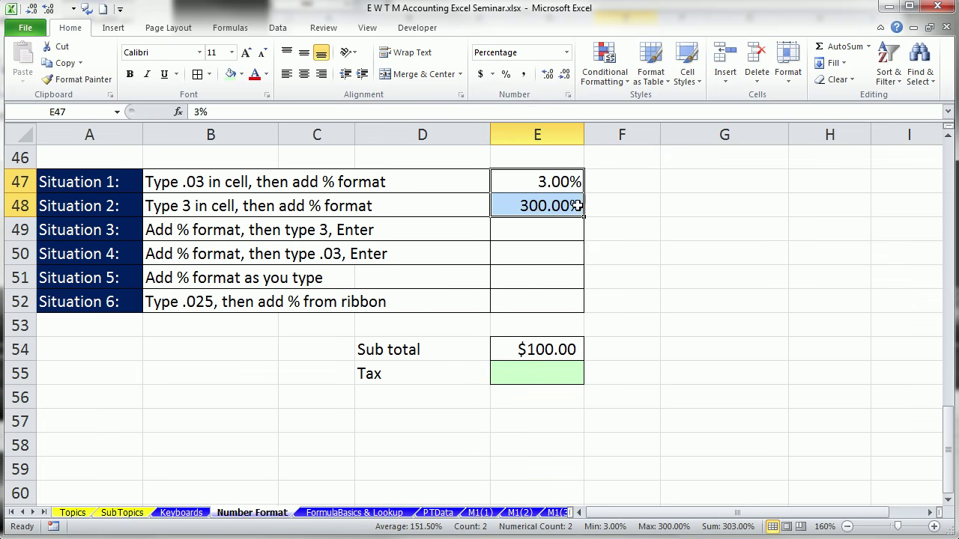
# Apply Percentage number formatting to the empty Situation 3 and 4 cells E49:E50.
pyautogui.moveTo(562, 229); pyautogui.dragTo(561, 254)
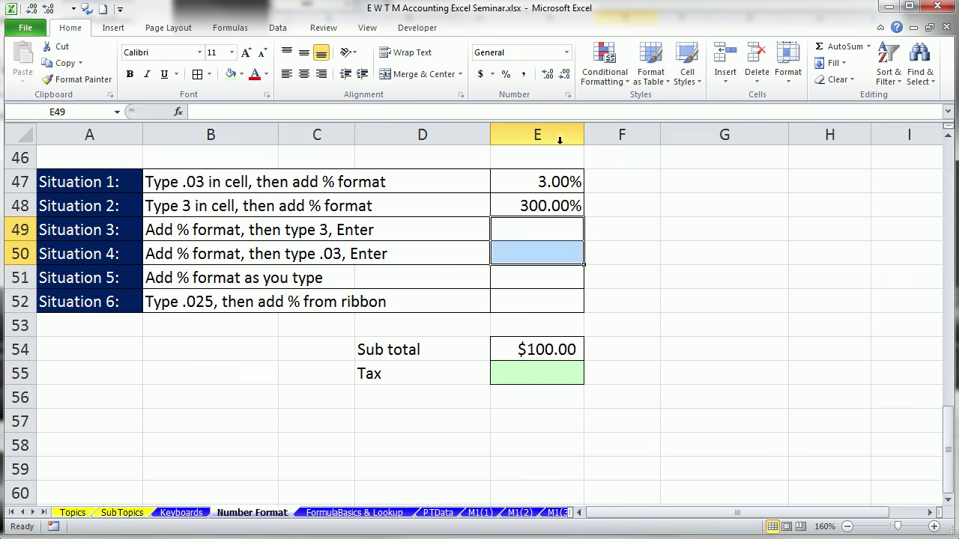
pyautogui.click(568, 52)
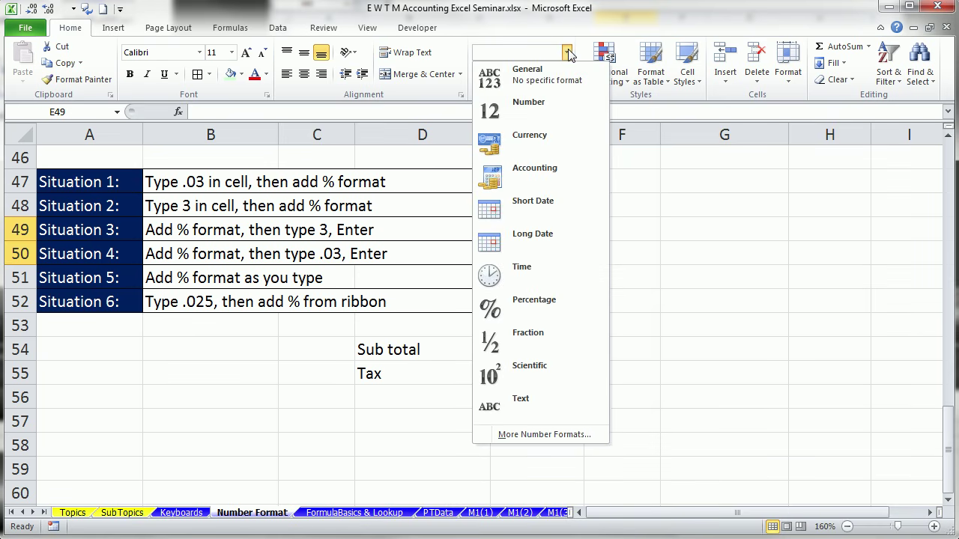
pyautogui.click(531, 304)
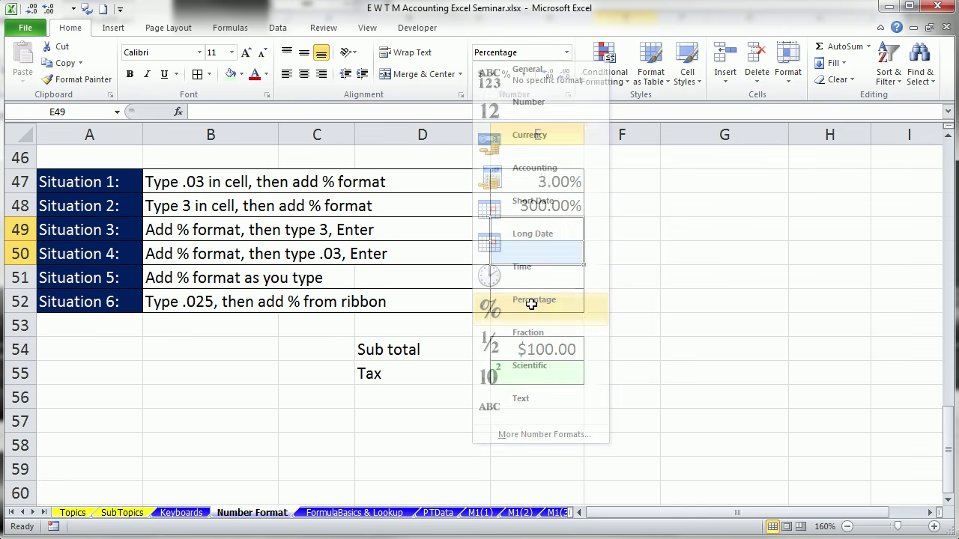
# Enter 3 in the preformatted Situation 3 cell E49 and .03 in the Situation 4 cell E50.
pyautogui.click(556, 229)
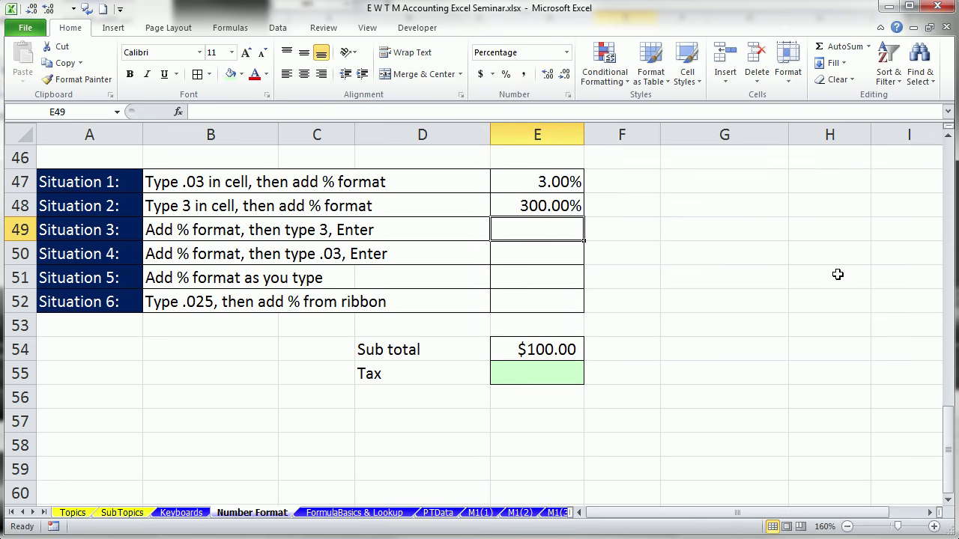
pyautogui.write('3')
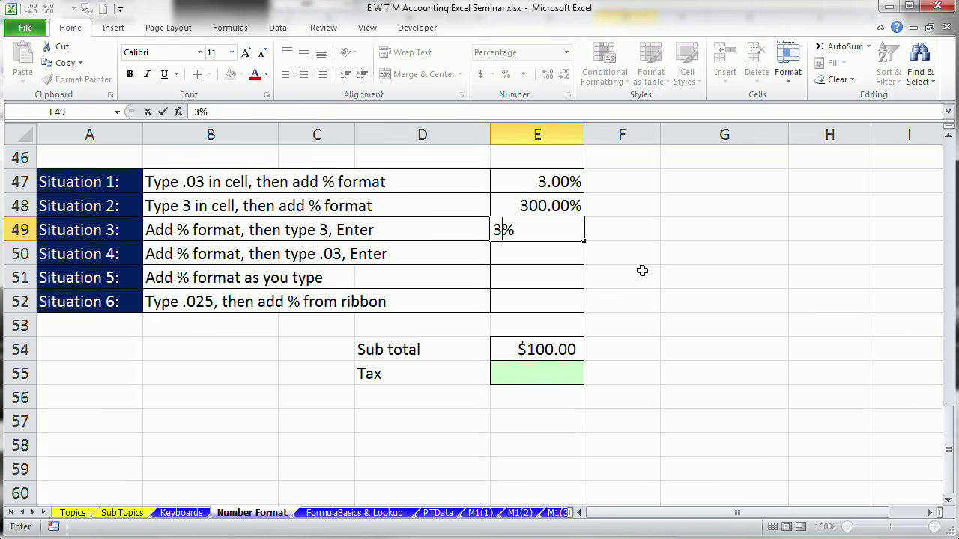
pyautogui.press('Return')
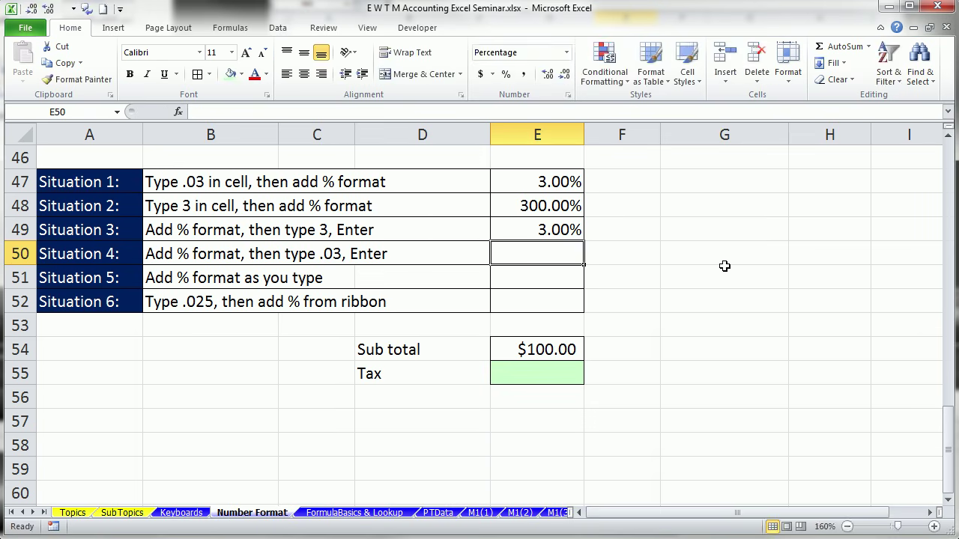
pyautogui.write('.03')
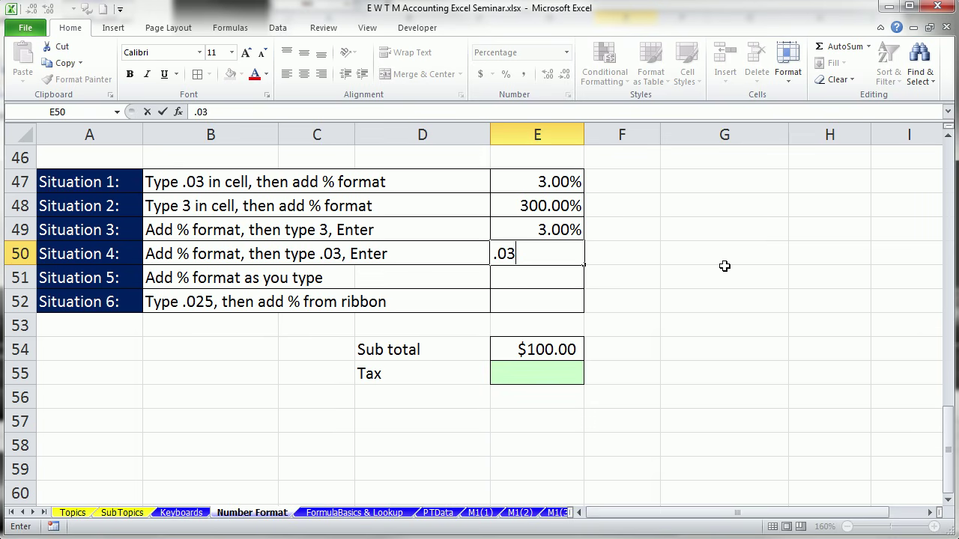
pyautogui.press('Return')
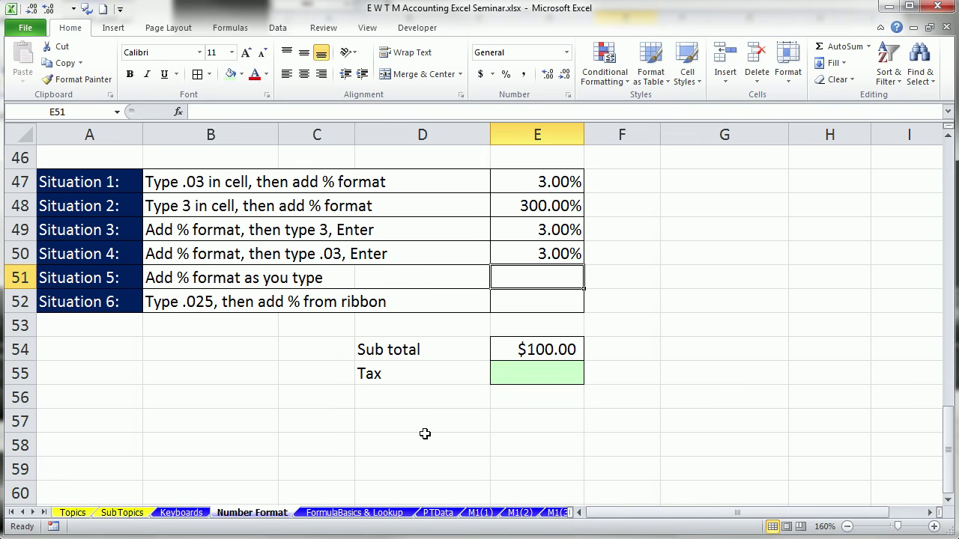
# Enter 3.00% with its percent sign in the Situation 5 cell E51.
pyautogui.write('3.00')
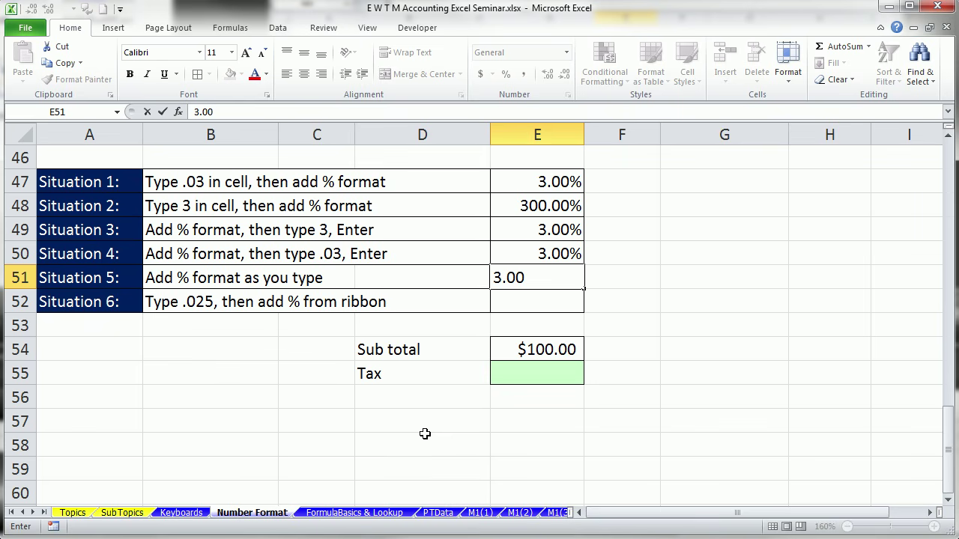
pyautogui.write('%')
pyautogui.hotkey('ctrl', 'Return')
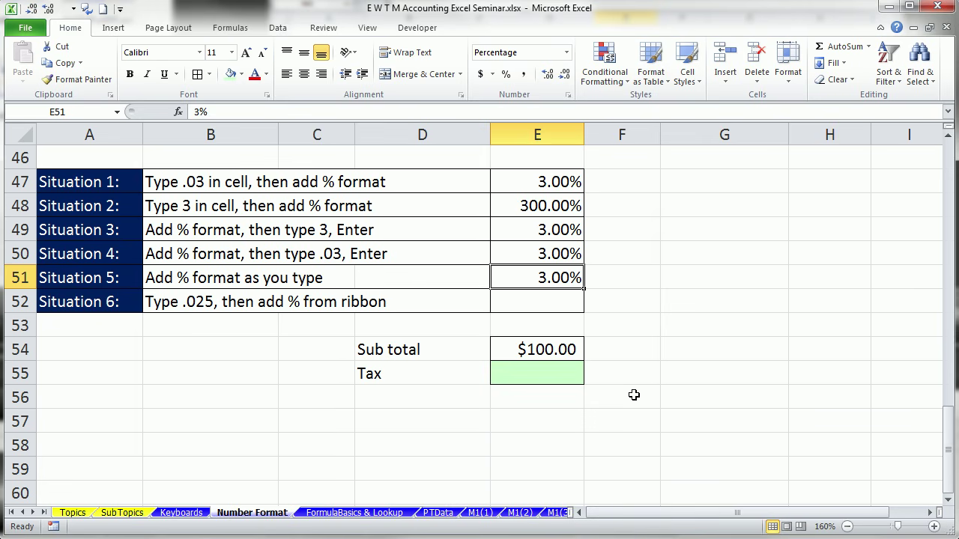
# Switch E51 to General formatting to expose its stored value, and restore the Percentage format.
pyautogui.hotkey('ctrl', 'shift', '~')
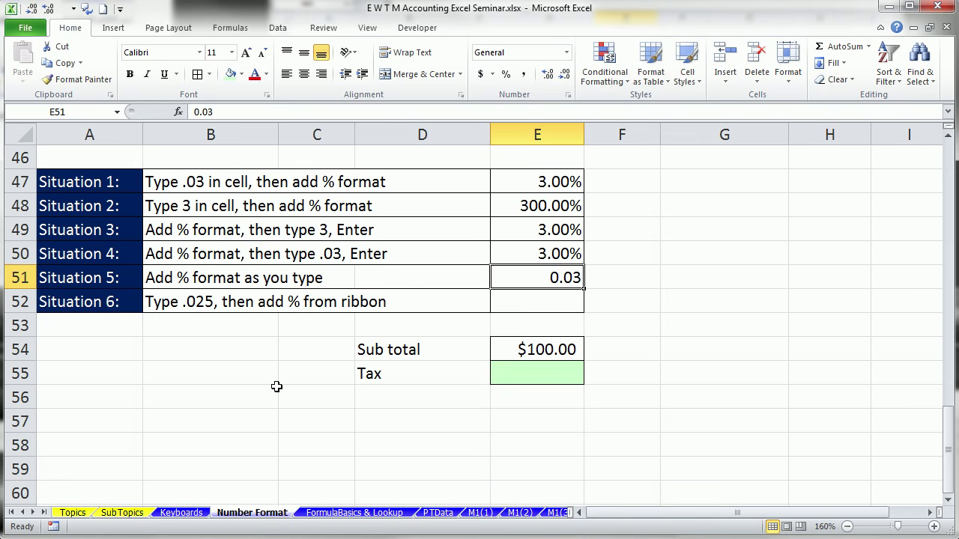
pyautogui.hotkey('ctrl', 'shift', '5')
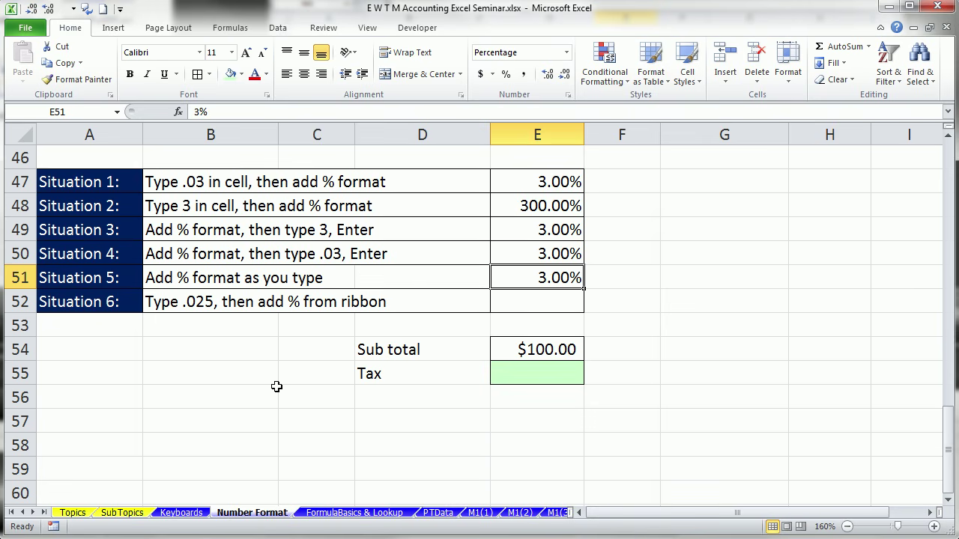
pyautogui.hotkey('ctrl', 'z')
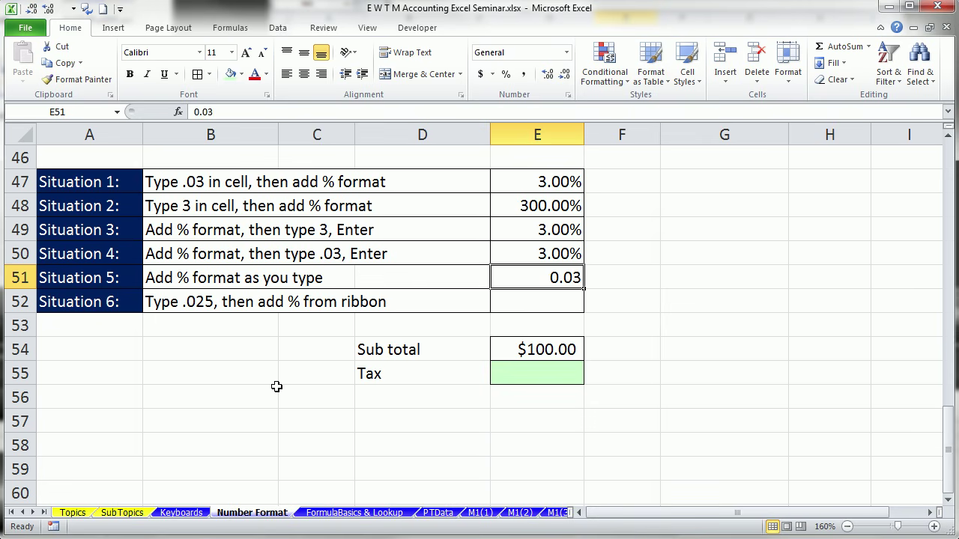
pyautogui.hotkey('ctrl', 'shift', '5')
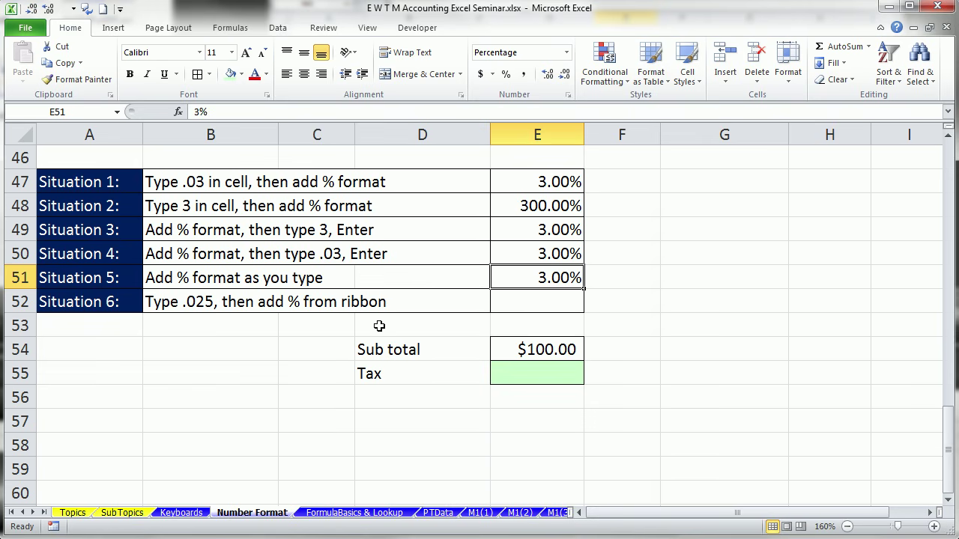
# Enter .025 in the Situation 6 cell E52.
pyautogui.click(570, 307)
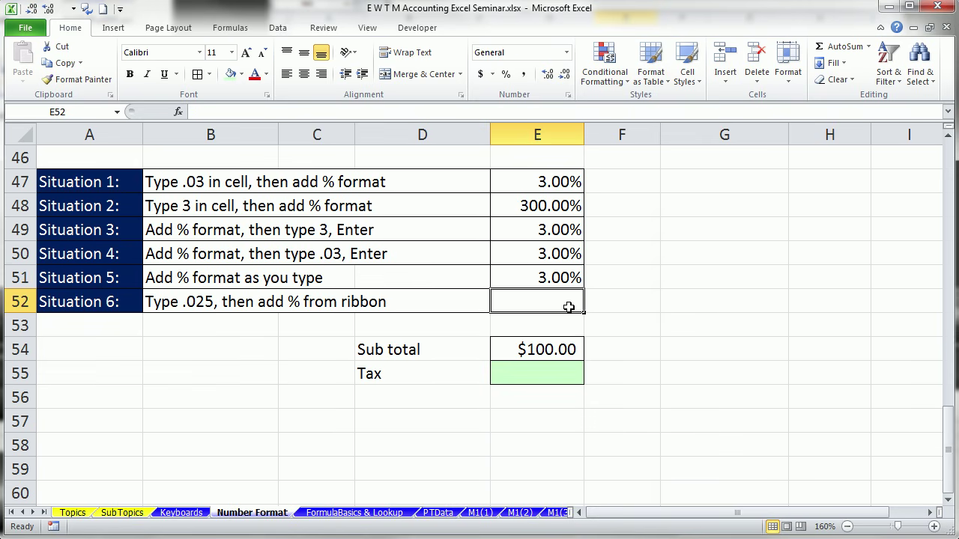
pyautogui.write('.025')
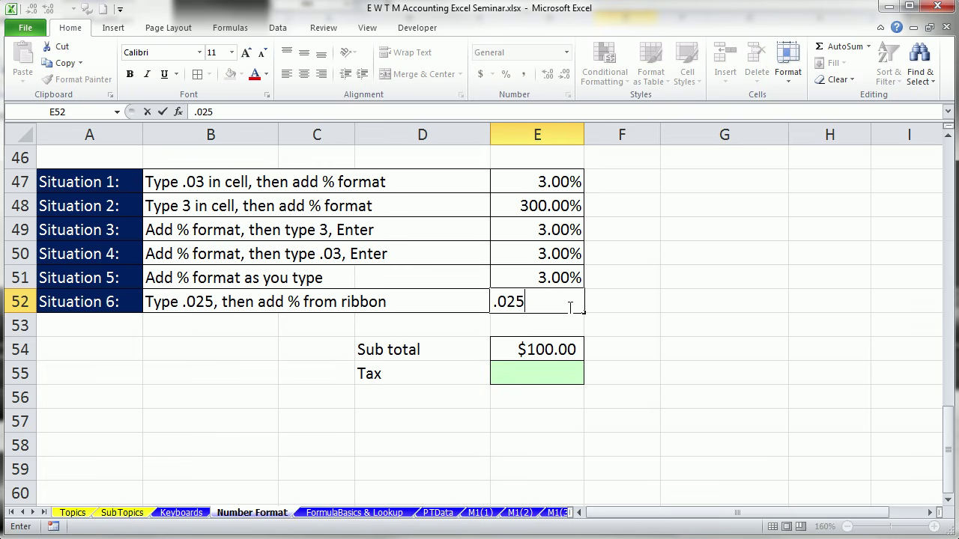
pyautogui.hotkey('ctrl', 'Return')
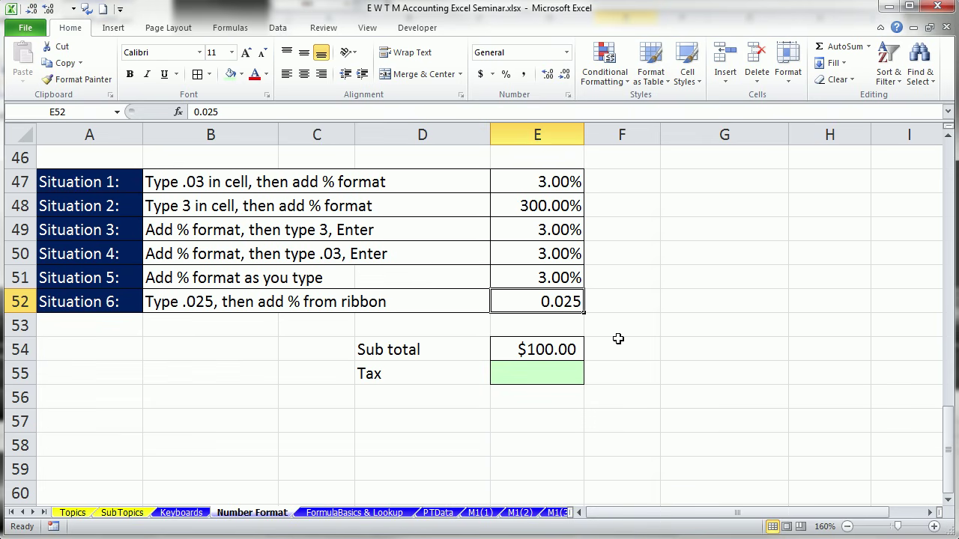
# Apply the Percent style to the Situation 6 cell E52, and add a decimal place and remove it again.
pyautogui.click(507, 75)
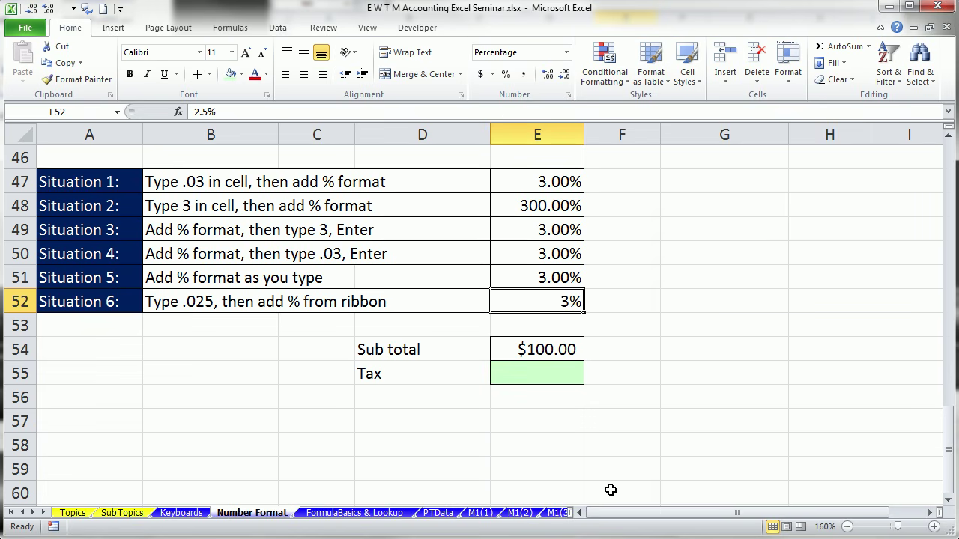
pyautogui.hotkey('alt', '1')
pyautogui.hotkey('alt', '2')
# Calculate the tax in E55 by multiplying the subtotal by the Situation 6 rate with =E54*E52.
pyautogui.click(541, 375)
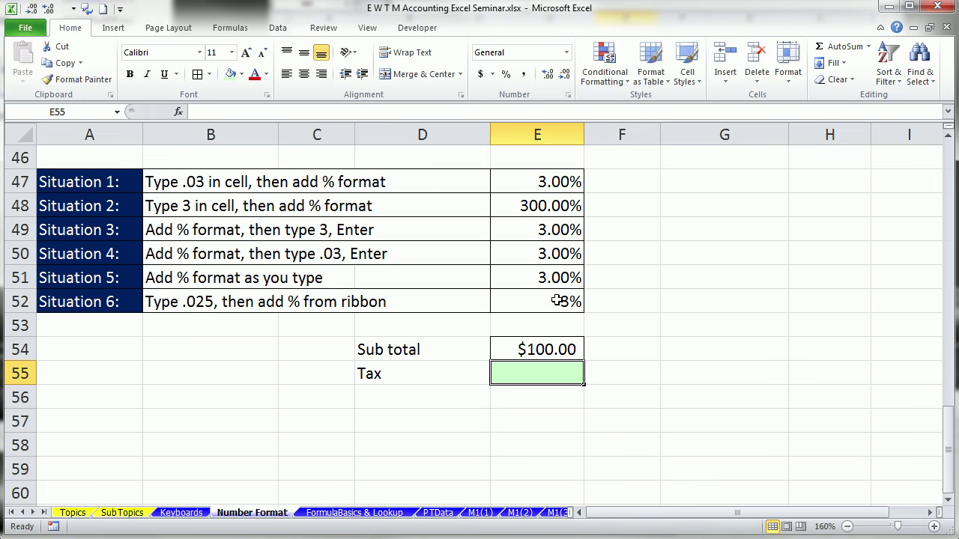
pyautogui.write('=')
pyautogui.press('Up')
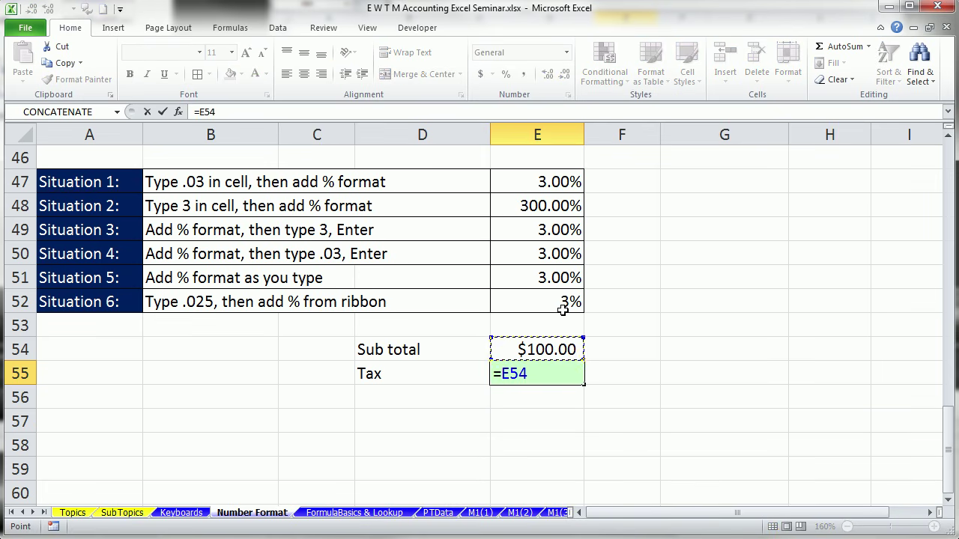
pyautogui.write('*')
pyautogui.press('Up')
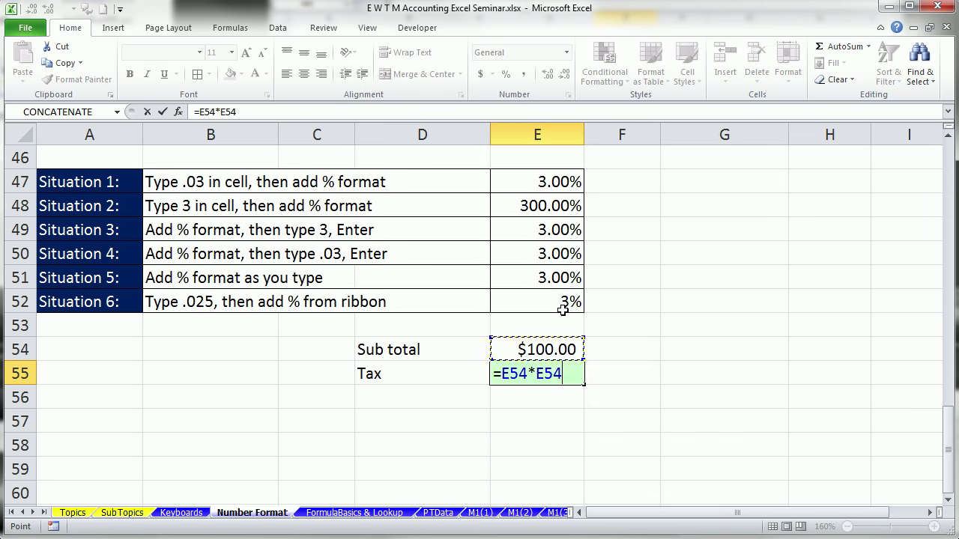
pyautogui.press('Up')
pyautogui.press('Up')
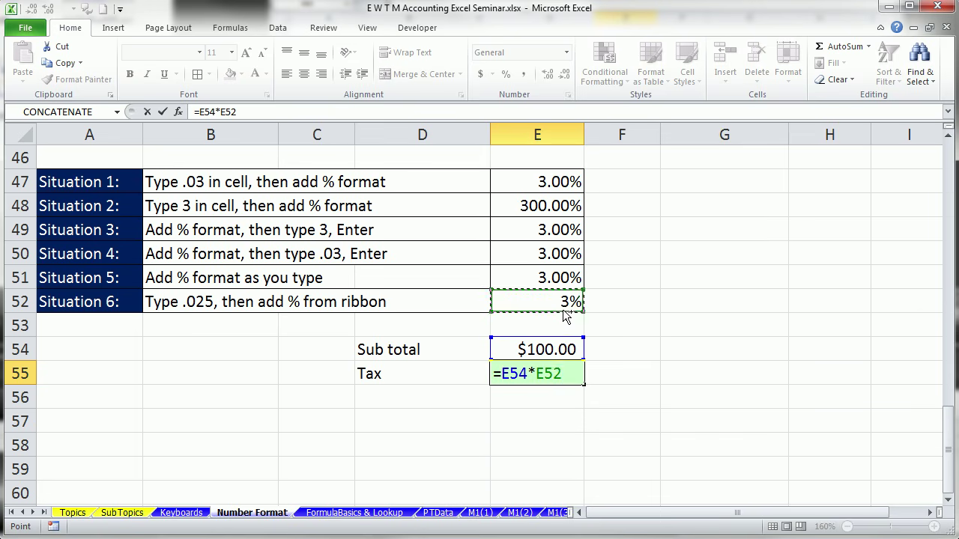
pyautogui.hotkey('ctrl', 'Return')
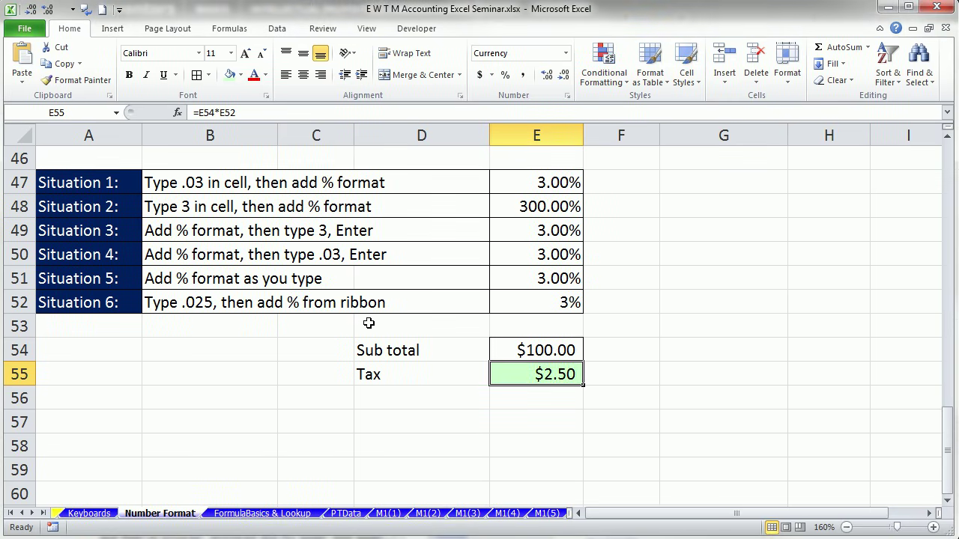
# Open the FormulaBasics & Lookup sheet and read its notes from Excel's Golden Rule through Default Alignment.
pyautogui.hotkey('ctrl', 'pagedown')
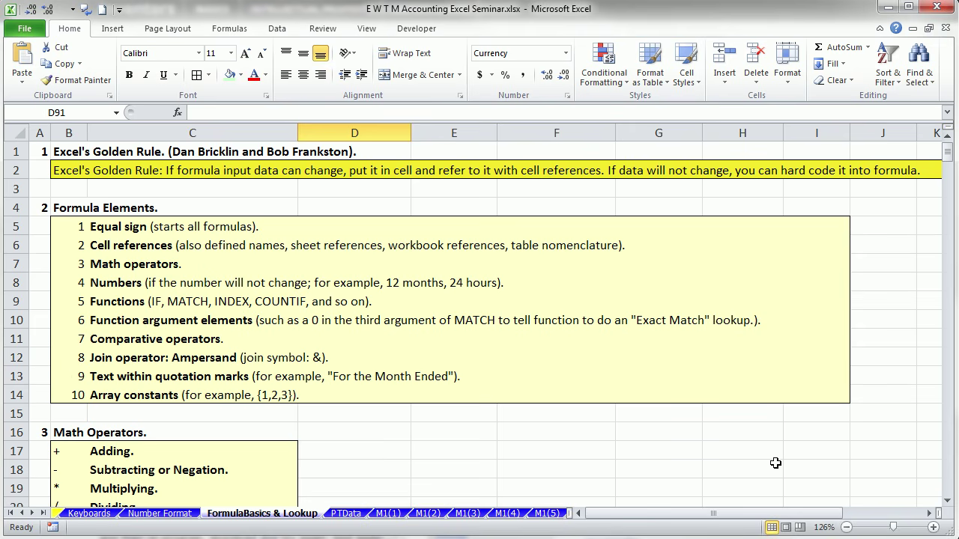
pyautogui.moveTo(947, 506); pyautogui.dragTo(948, 507)
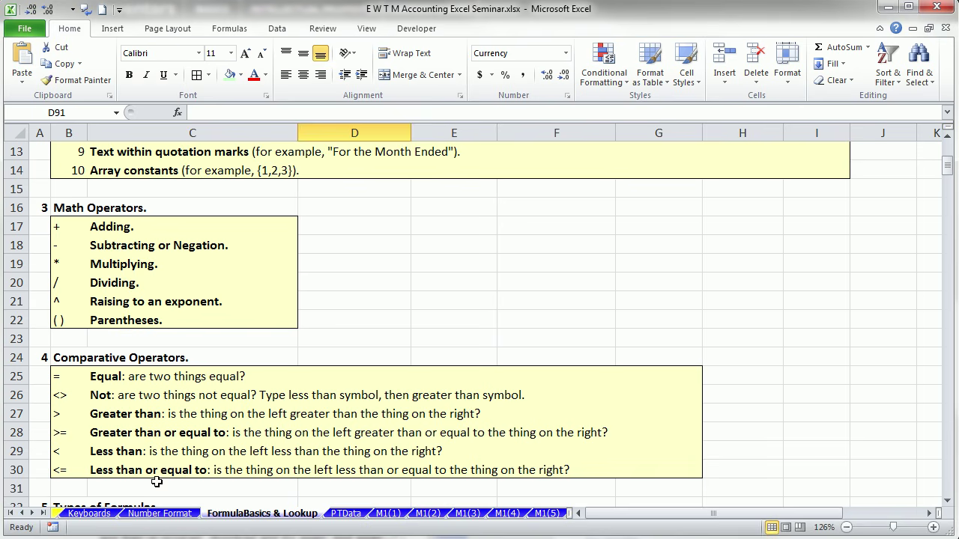
pyautogui.click(948, 506)
pyautogui.moveTo(948, 507); pyautogui.dragTo(948, 507)
pyautogui.click(948, 506)
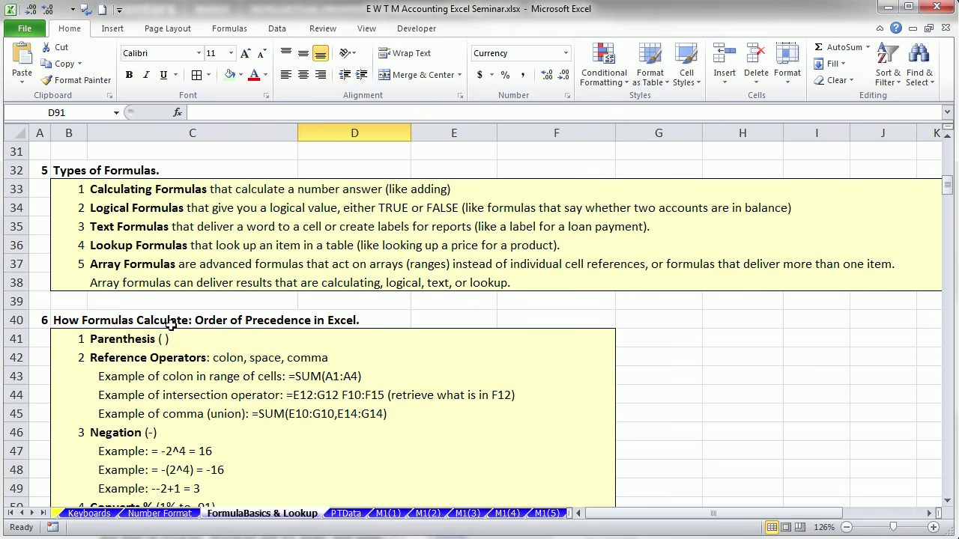
pyautogui.click(948, 500)
pyautogui.click(949, 501)
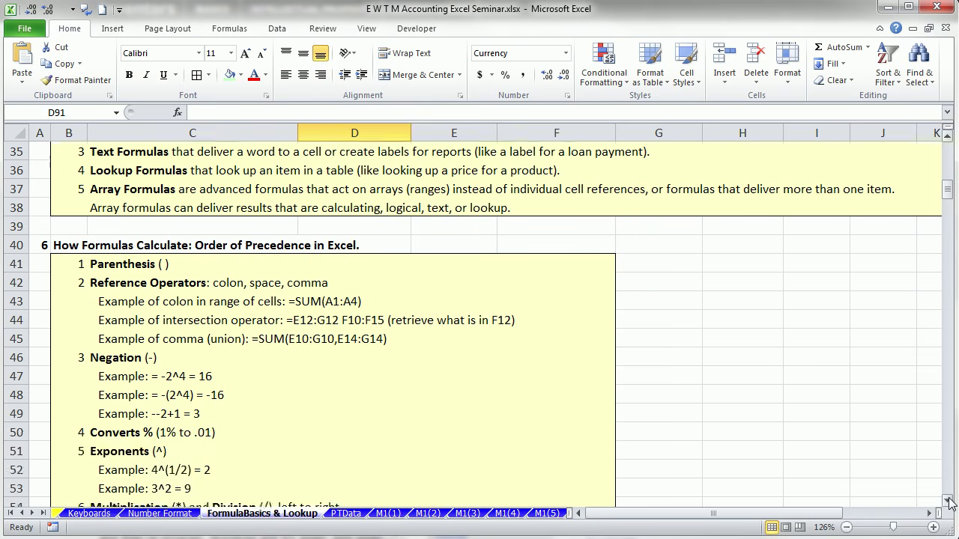
pyautogui.click(948, 501)
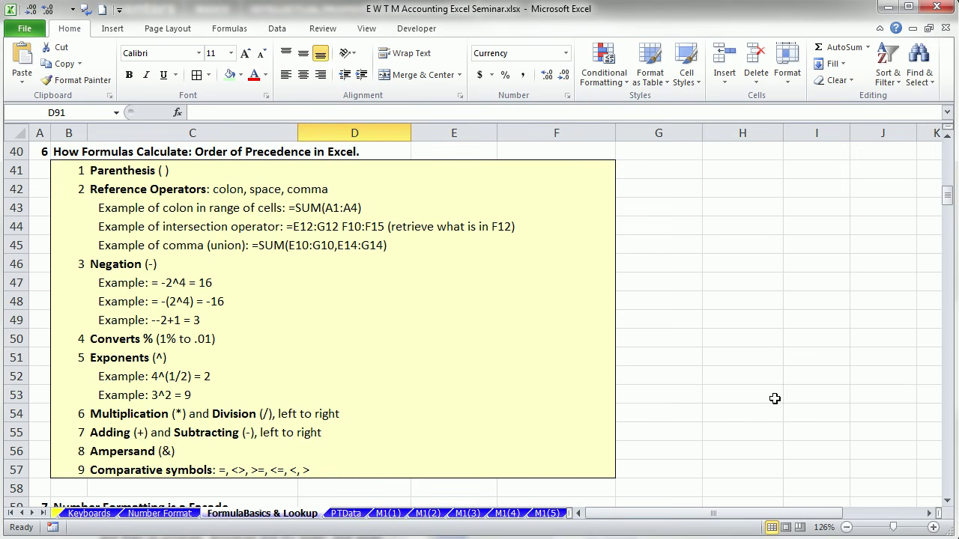
pyautogui.click(723, 473)
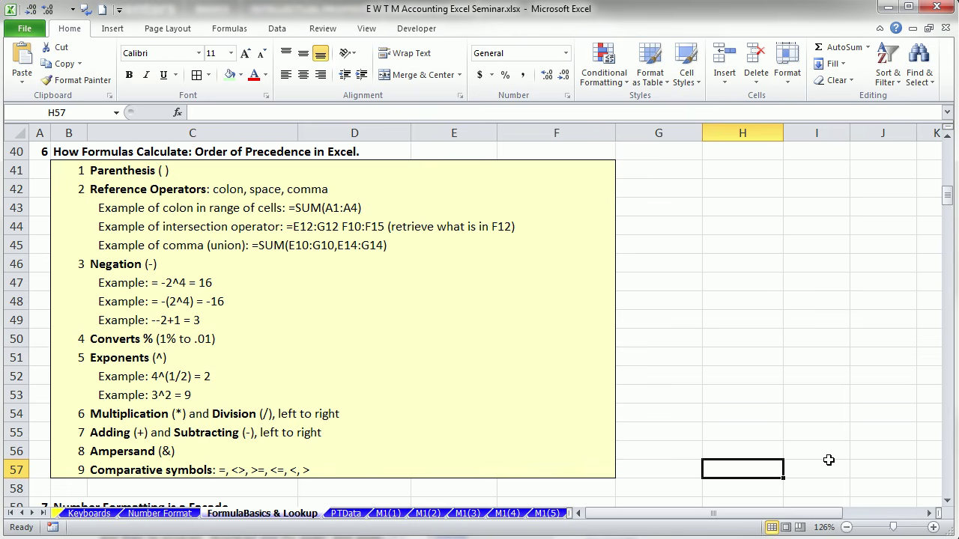
pyautogui.click(947, 502)
pyautogui.moveTo(947, 505); pyautogui.dragTo(947, 505)
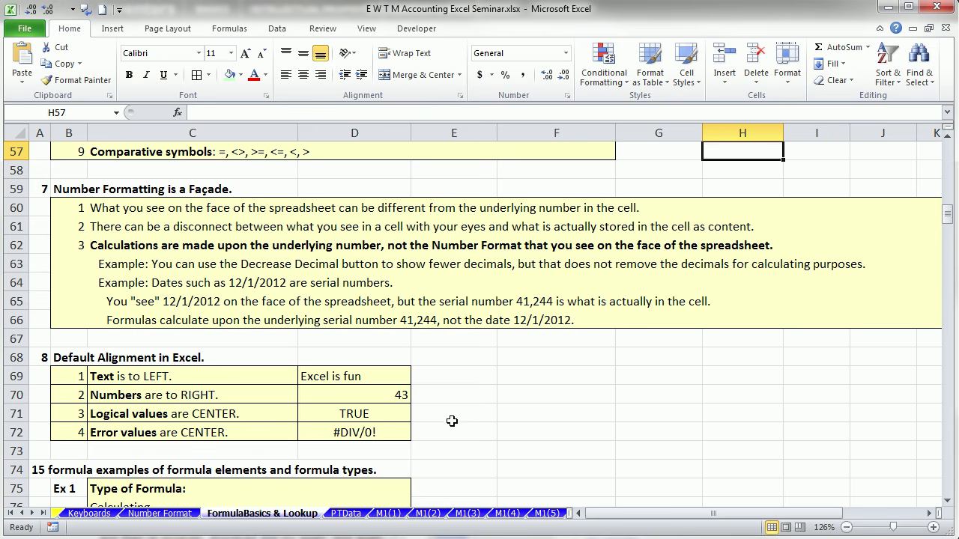
pyautogui.click(367, 418)
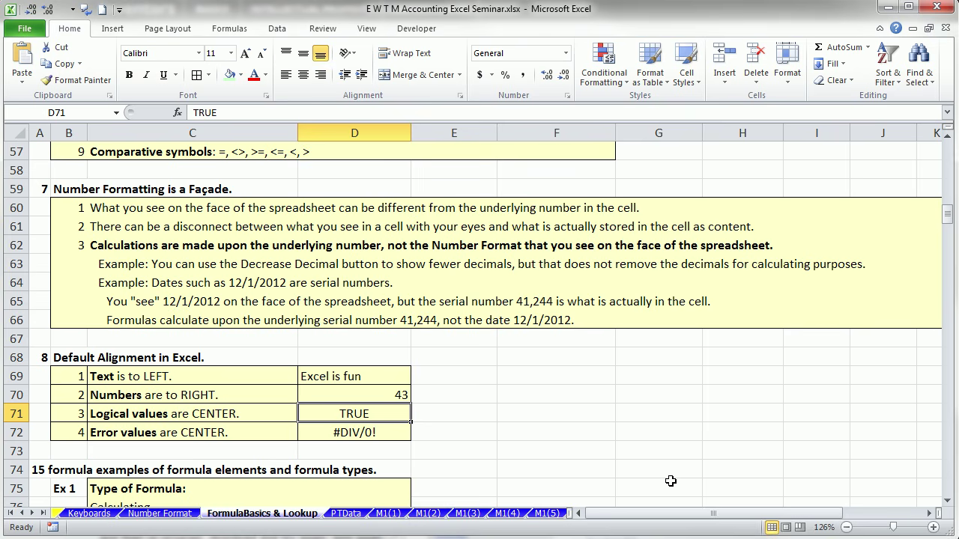
# Enter =D79/12 in the Ex 1 Monthly Allocation cell D80.
pyautogui.click(948, 502)
pyautogui.moveTo(948, 502); pyautogui.dragTo(948, 506)
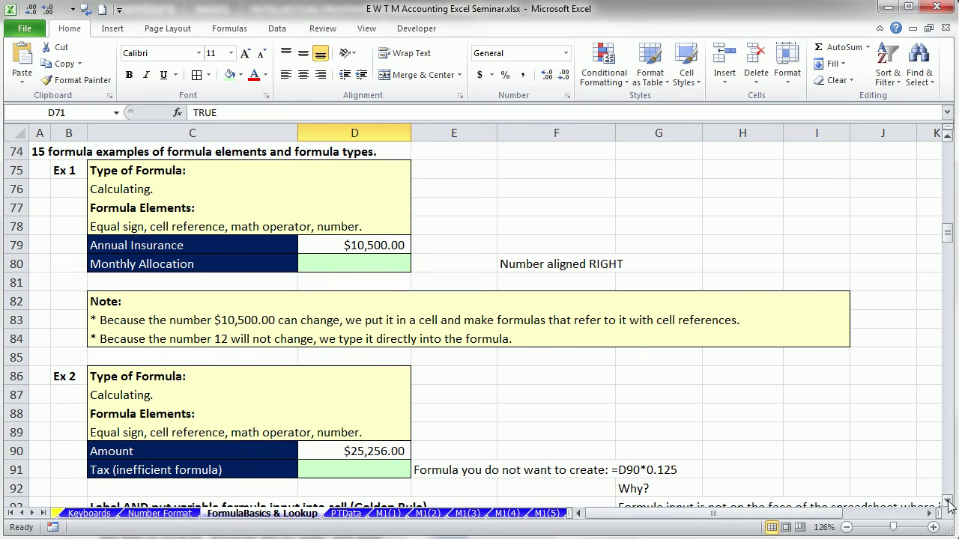
pyautogui.click(351, 271)
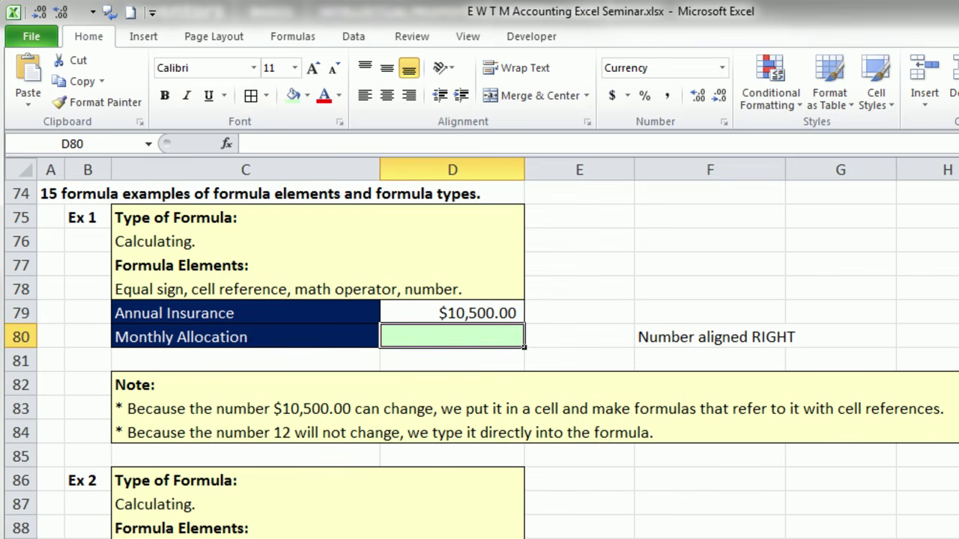
pyautogui.write('=')
pyautogui.press('Up')
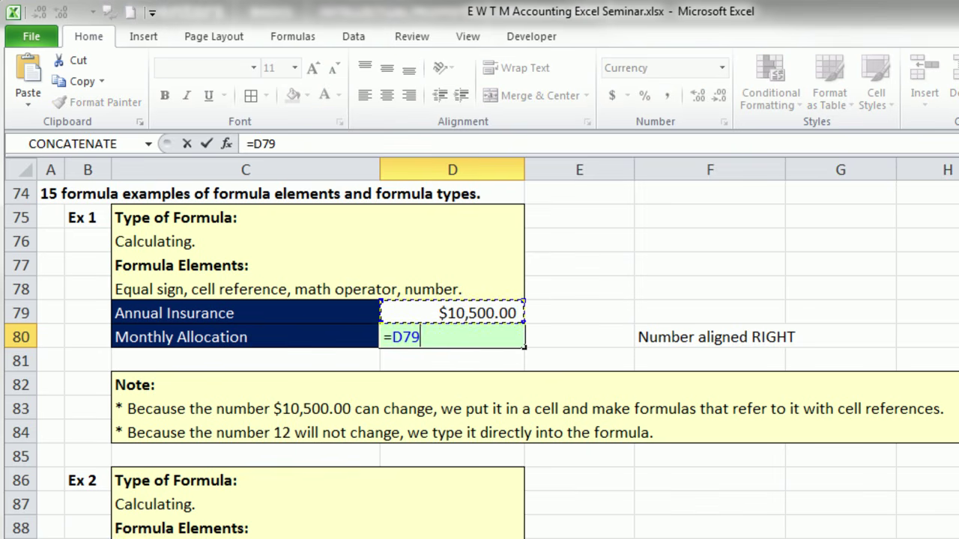
pyautogui.write('/12')
pyautogui.press('Return')
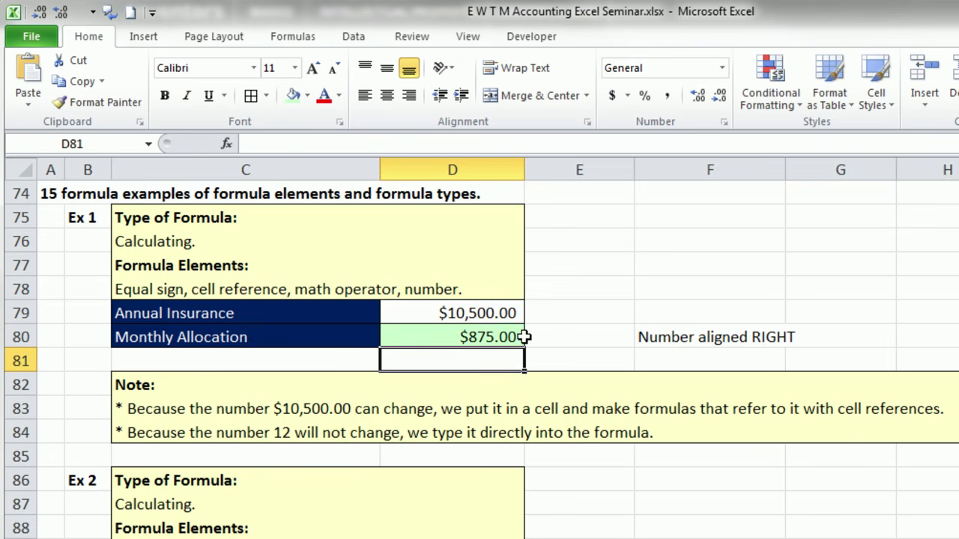
# Inspect the Monthly Allocation formula in D80 in edit mode without changing it.
pyautogui.click(501, 337)
pyautogui.press('F2')
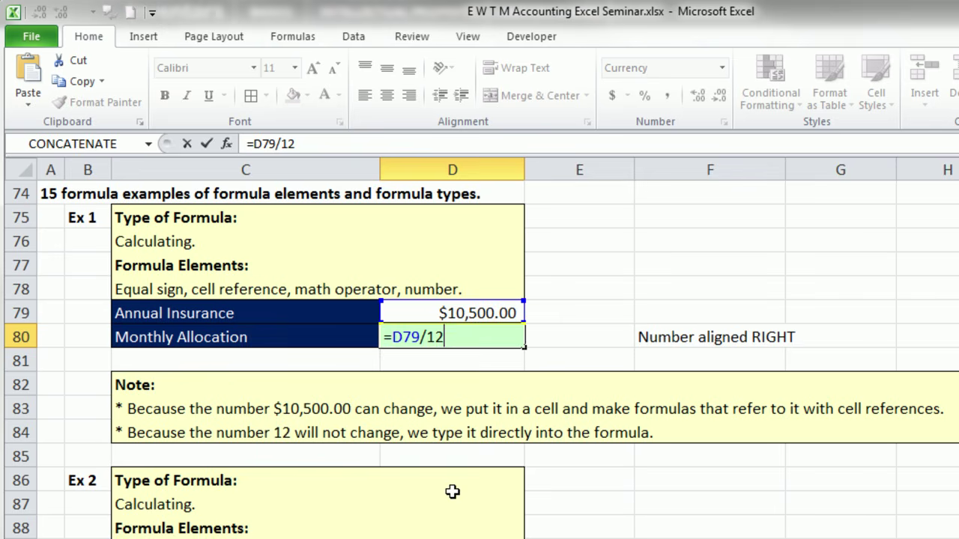
pyautogui.press('Escape')
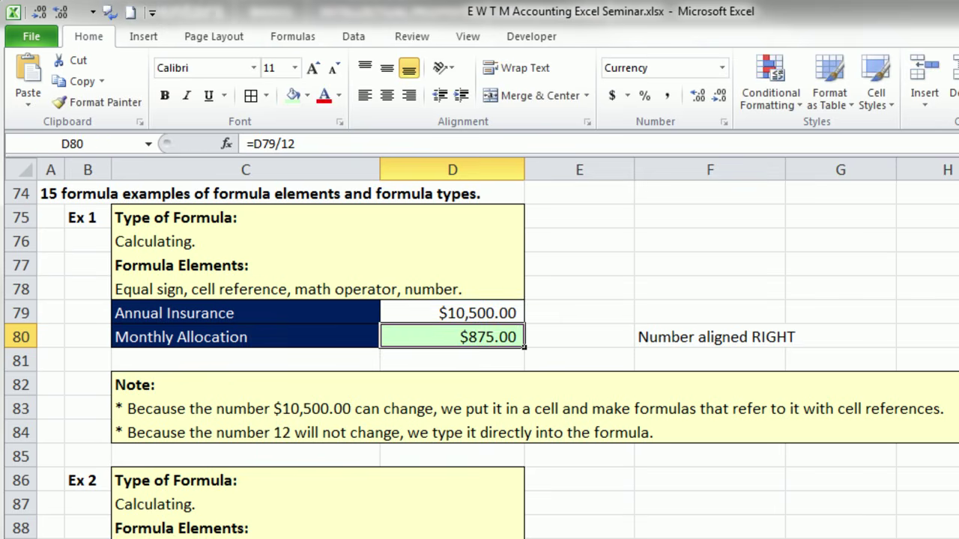
# Enter the hard-coded tax formula =D90*.125 in the Ex 2 cell D91.
pyautogui.scroll(-3, 480, 359)
pyautogui.scroll(-1, 479, 360)
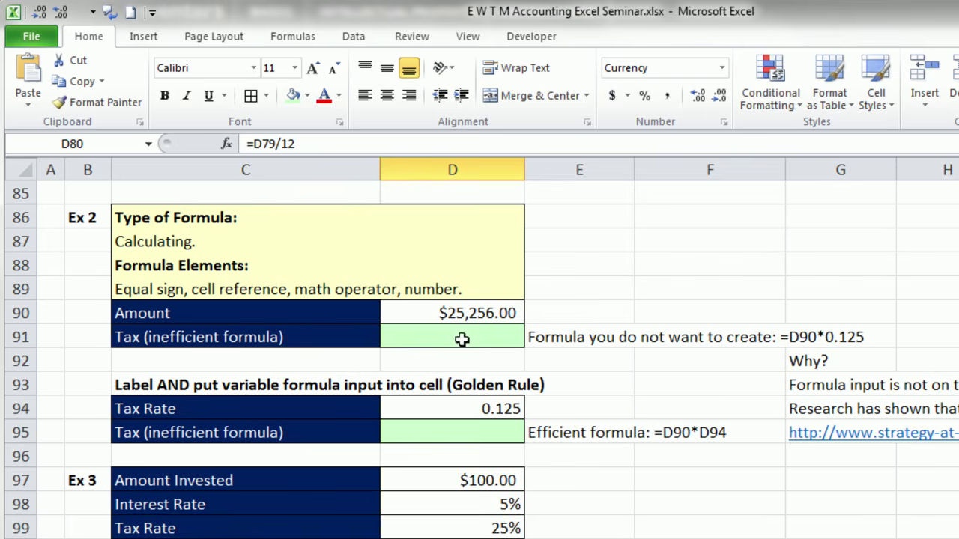
pyautogui.click(461, 339)
pyautogui.write('=')
pyautogui.press('Up')
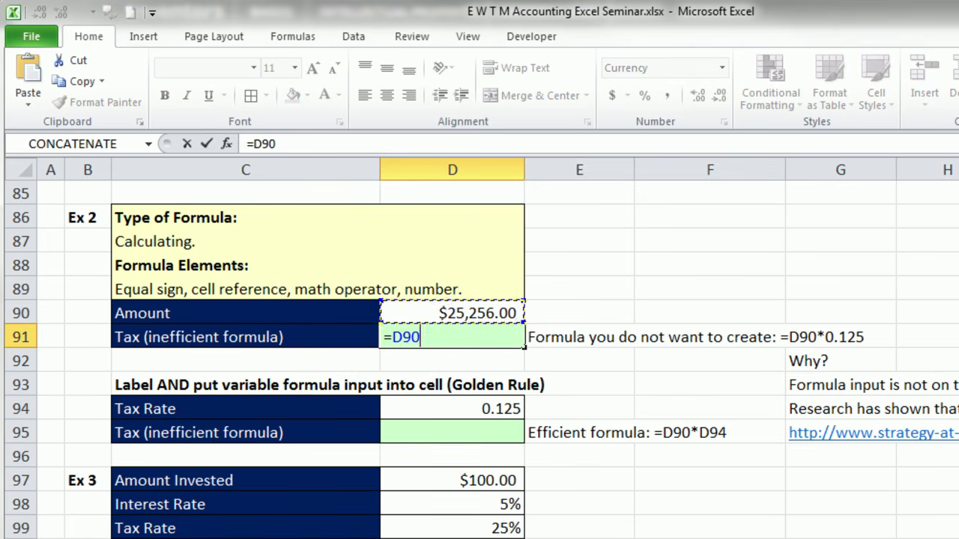
pyautogui.write('*.125')
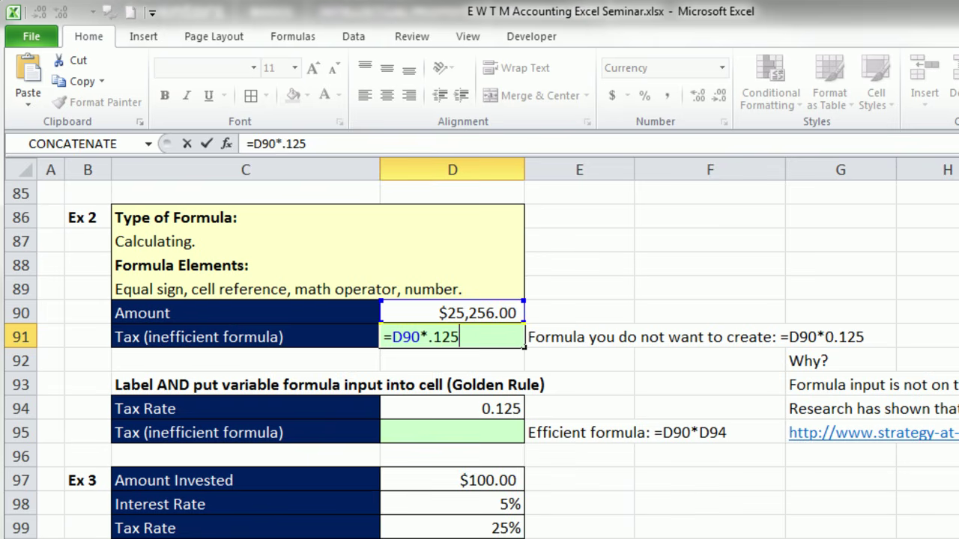
pyautogui.press('Return')
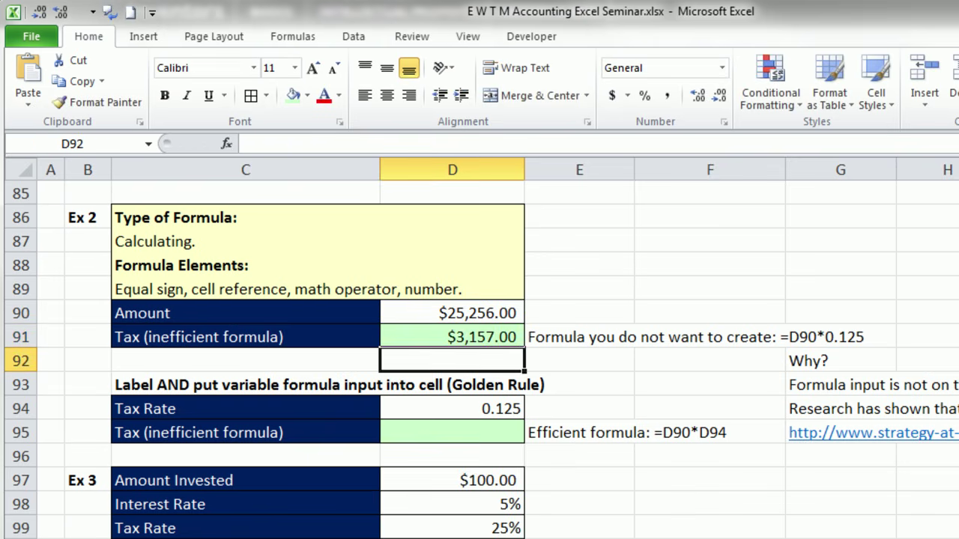
# Examine the hard-coded rate in the D91 tax formula and keep the formula as it is.
pyautogui.click(782, 459)
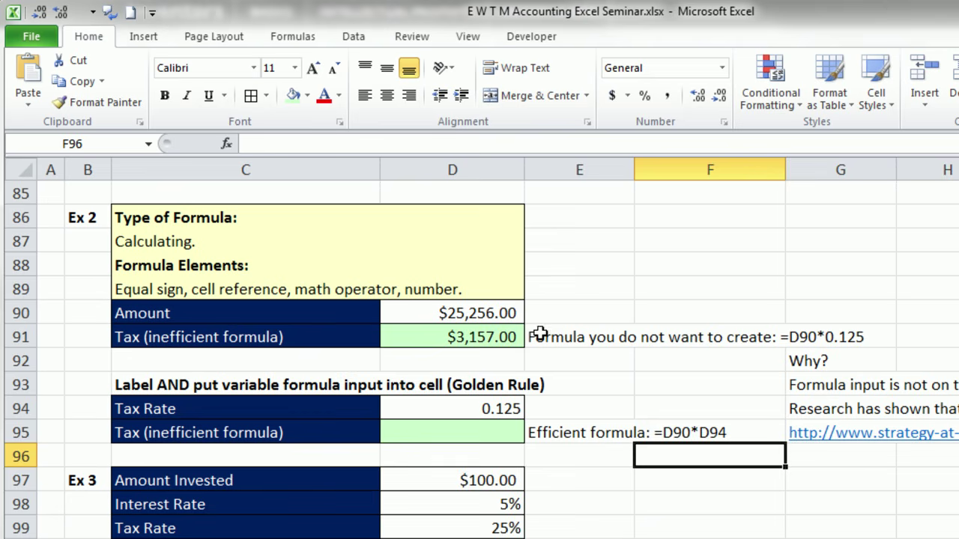
pyautogui.doubleClick(506, 337)
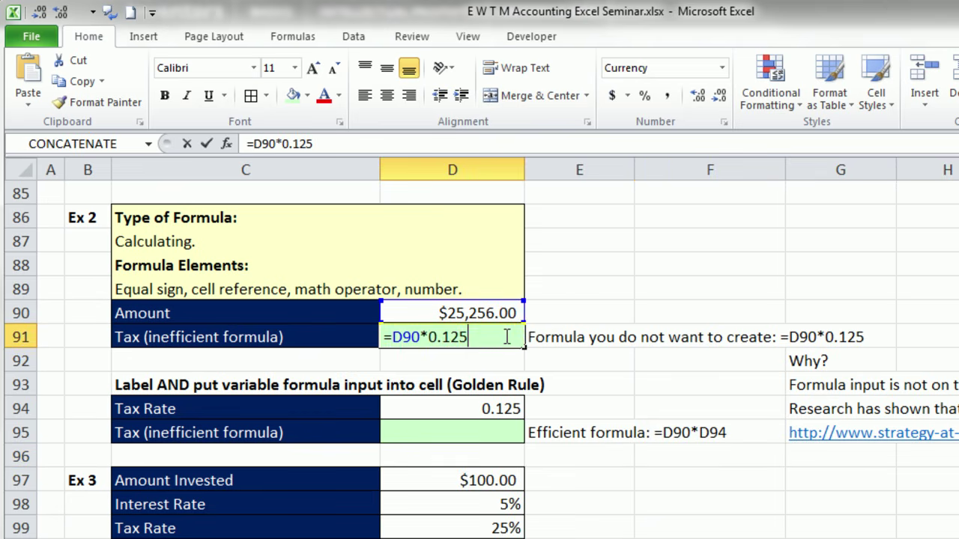
pyautogui.hotkey('ctrl', 'Return')
# Enter =D90*D94 in the Ex 2 cell D95 so the tax formula refers to the Tax Rate cell.
pyautogui.click(495, 431)
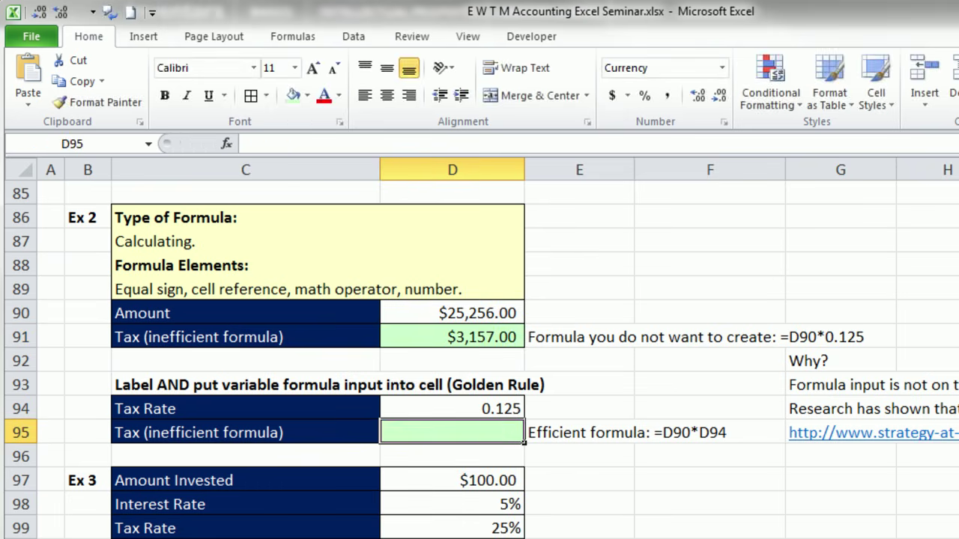
pyautogui.write('=')
pyautogui.press('Up')
pyautogui.press('Up')
pyautogui.press('Up')
pyautogui.press('Up')
pyautogui.press('Up')
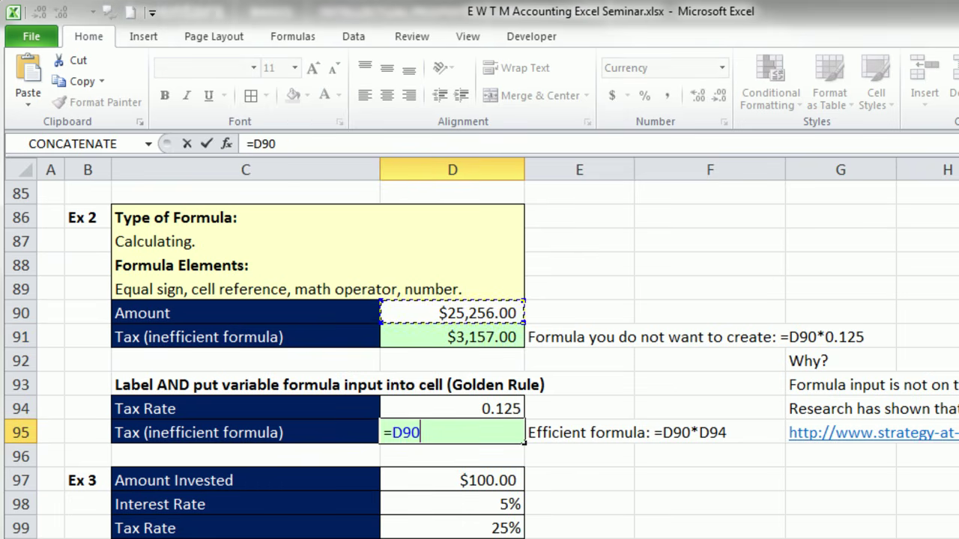
pyautogui.write('*')
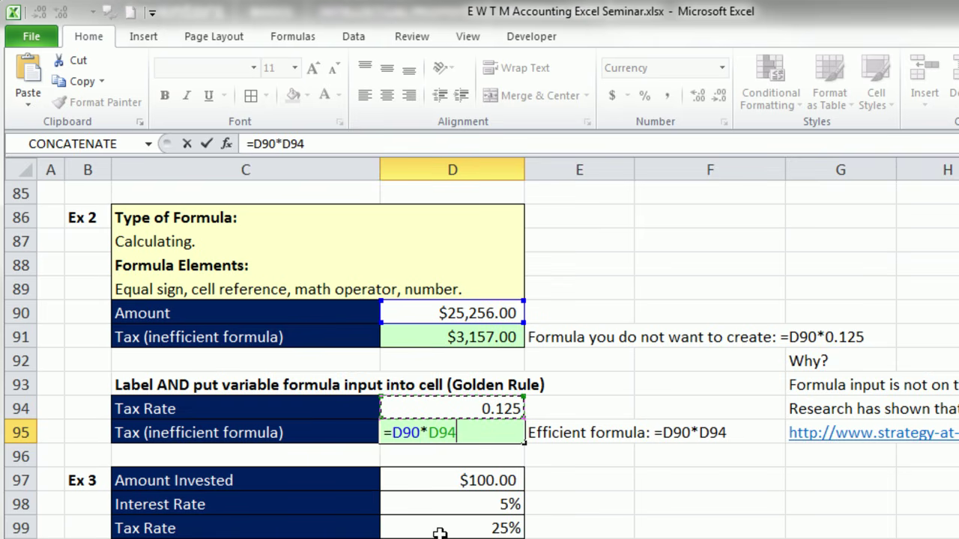
pyautogui.press('Return')
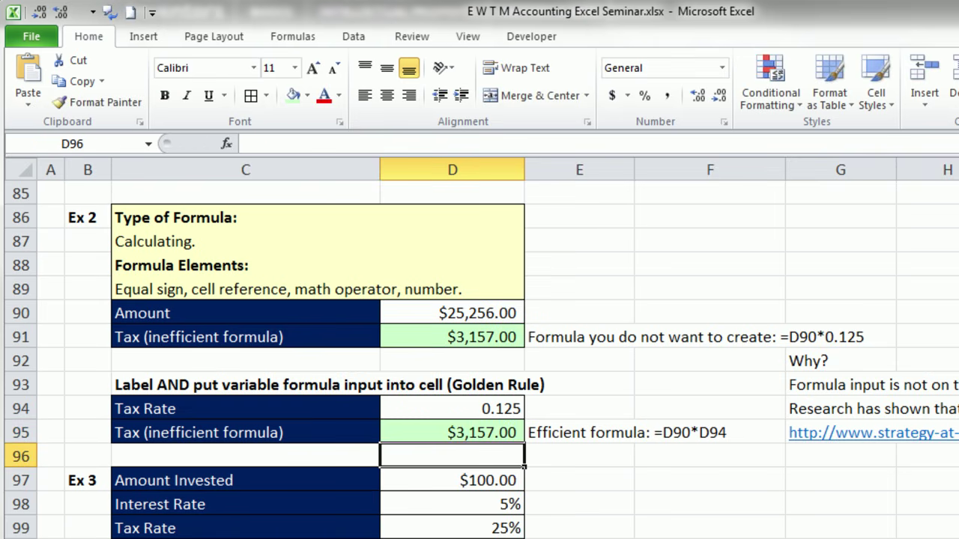
# Read the notes in column G on why hard coding is risky, and recheck the D91 formula against them.
pyautogui.hscroll(5, 479, 348)
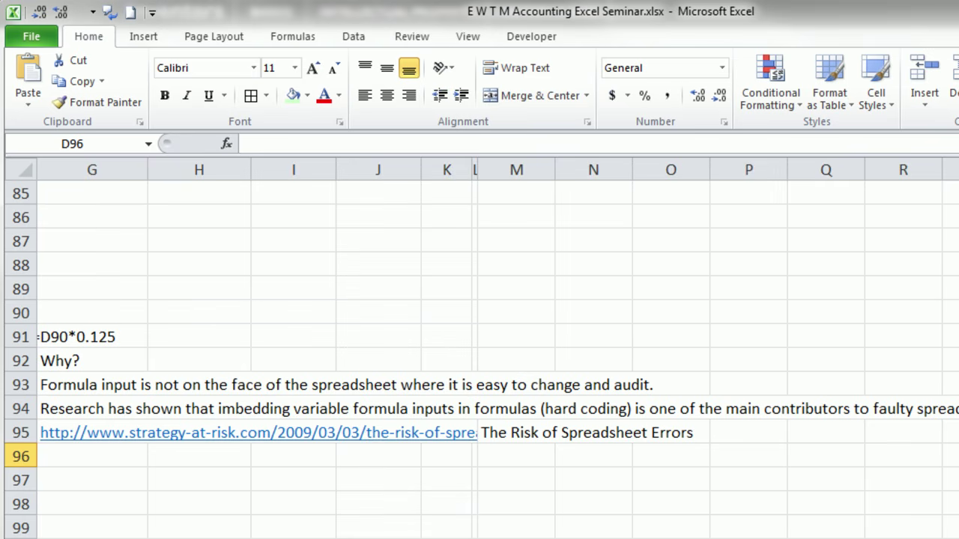
pyautogui.hscroll(-6, 498, 348)
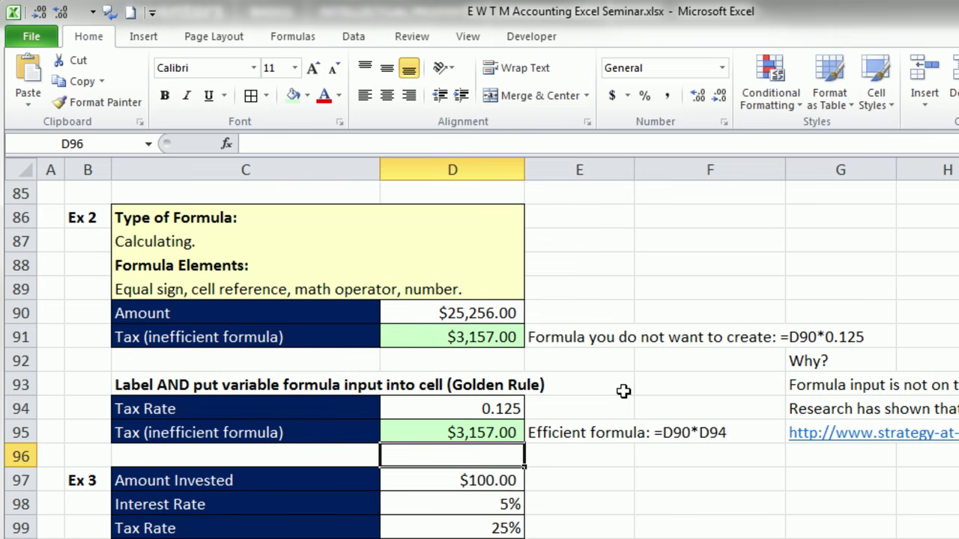
pyautogui.doubleClick(497, 338)
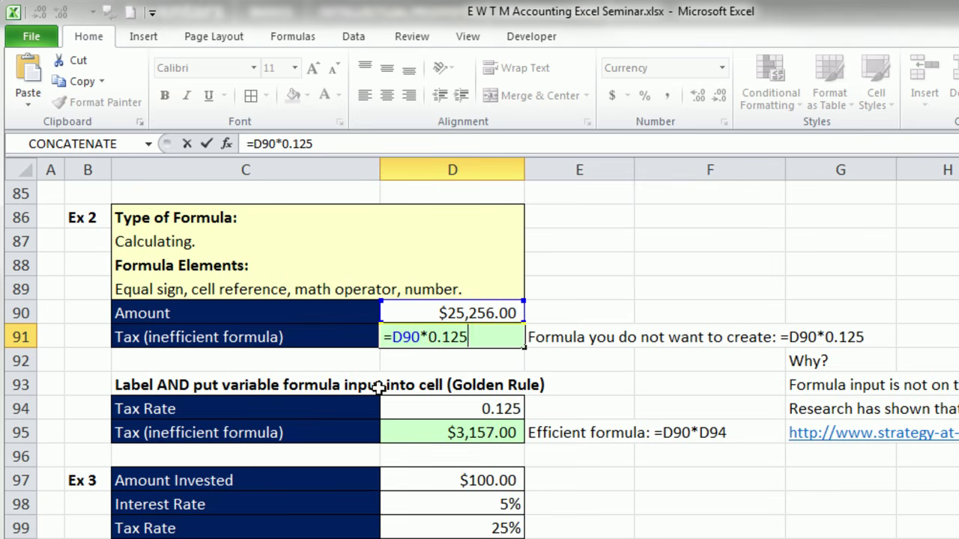
pyautogui.press('Return')
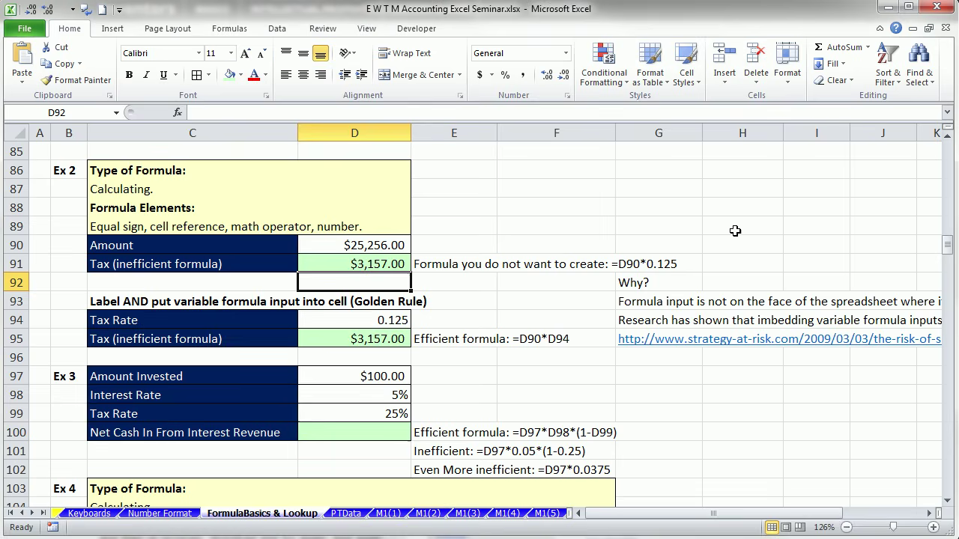
# Enter =D97*D98*(1-D99) in the Ex 3 Net Cash In From Interest Revenue cell D100.
pyautogui.click(350, 434)
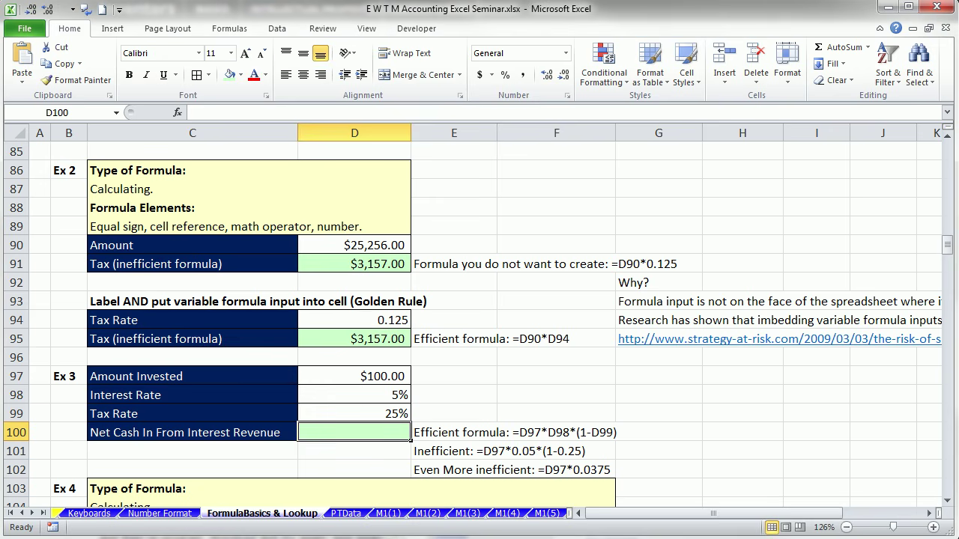
pyautogui.write('=')
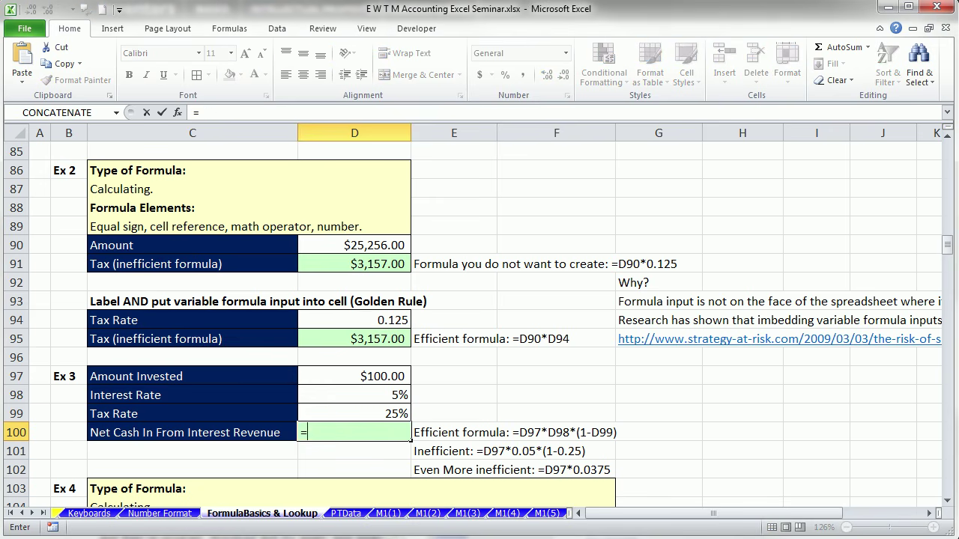
pyautogui.press('Up')
pyautogui.press('Up')
pyautogui.press('Up')
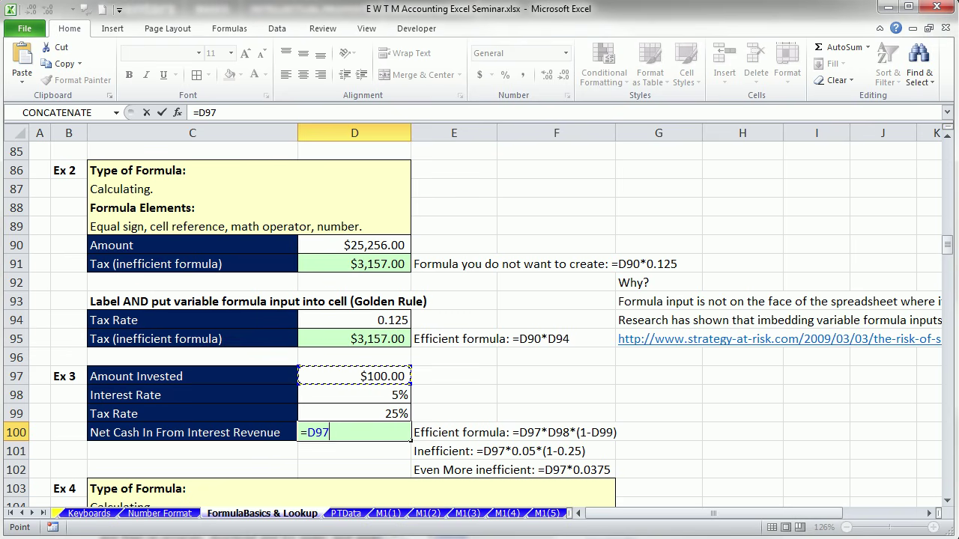
pyautogui.write('*')
pyautogui.press('Up')
pyautogui.press('Up')
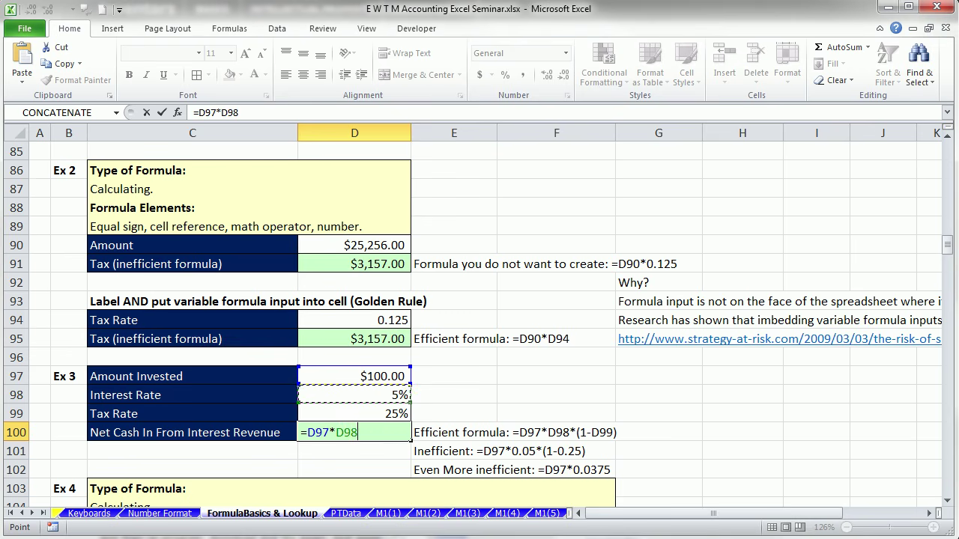
pyautogui.write('*(1-')
pyautogui.press('Up')
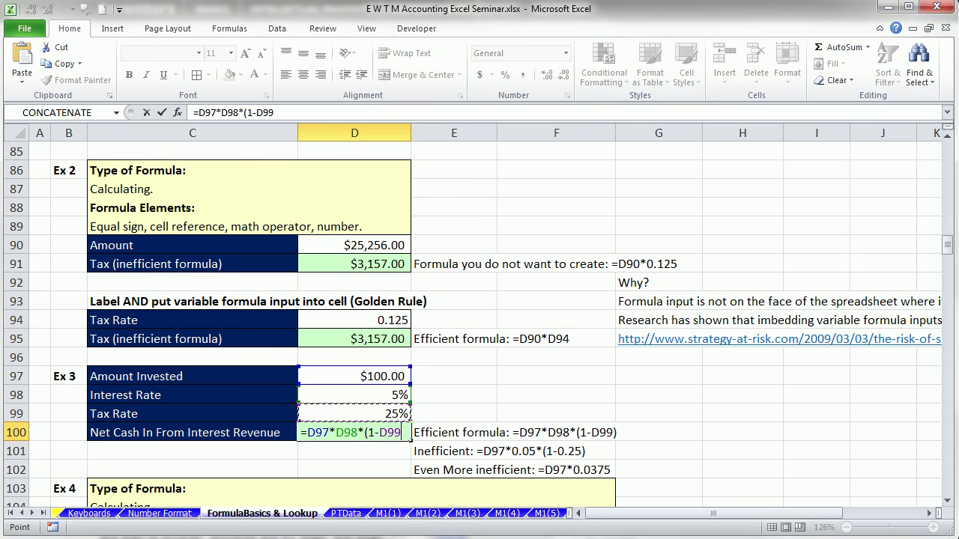
pyautogui.write(')')
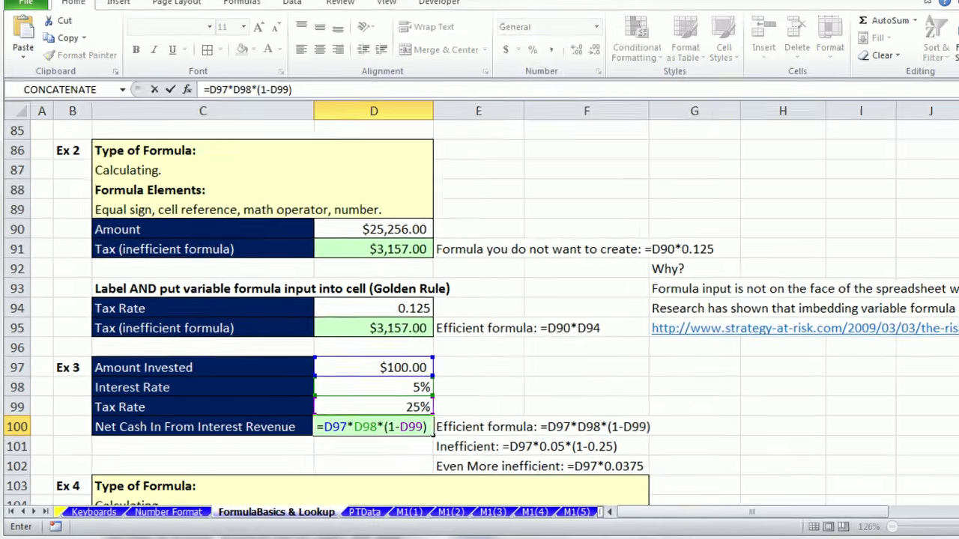
pyautogui.hotkey('ctrl', 'Return')
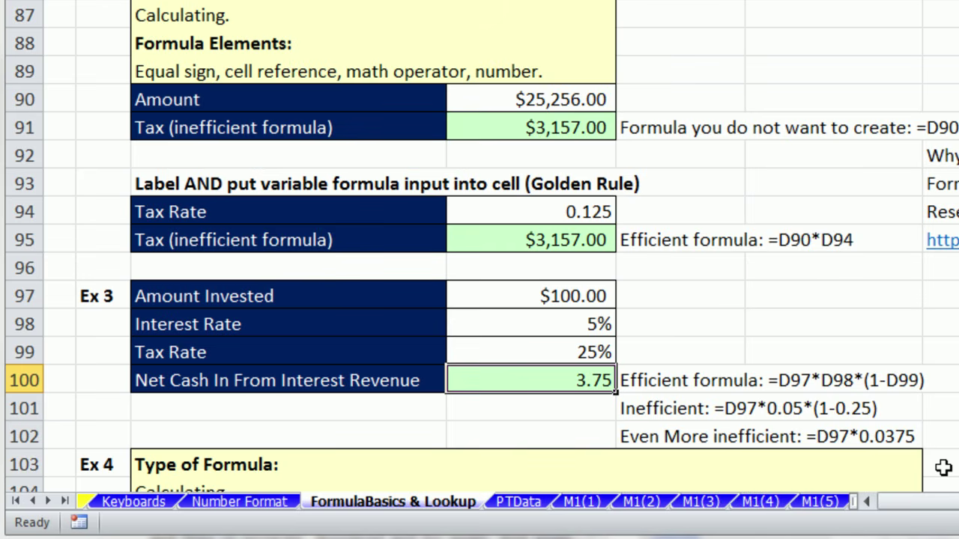
# Review the Interest Rate and Tax Rate inputs of Ex 3 and check which cells the D100 formula refers to.
pyautogui.click(370, 325)
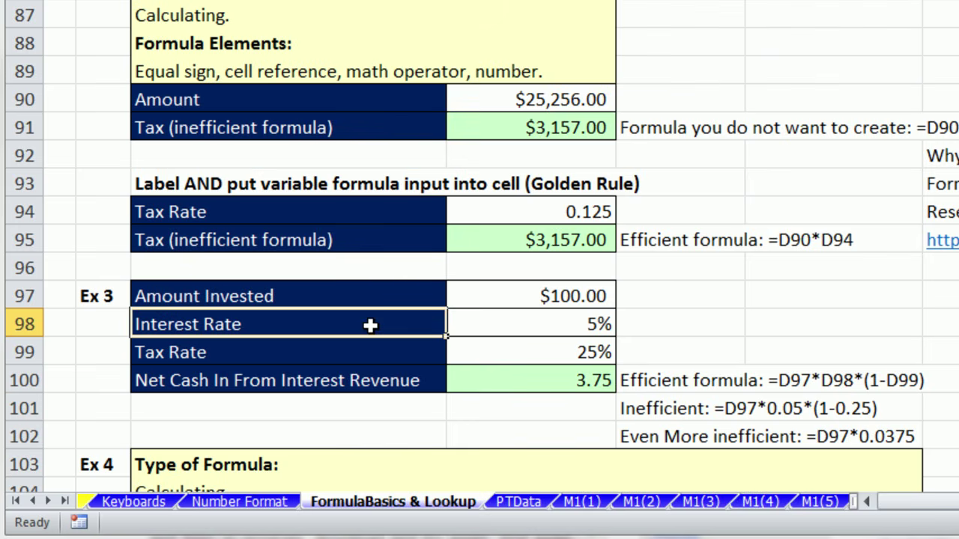
pyautogui.click(551, 322)
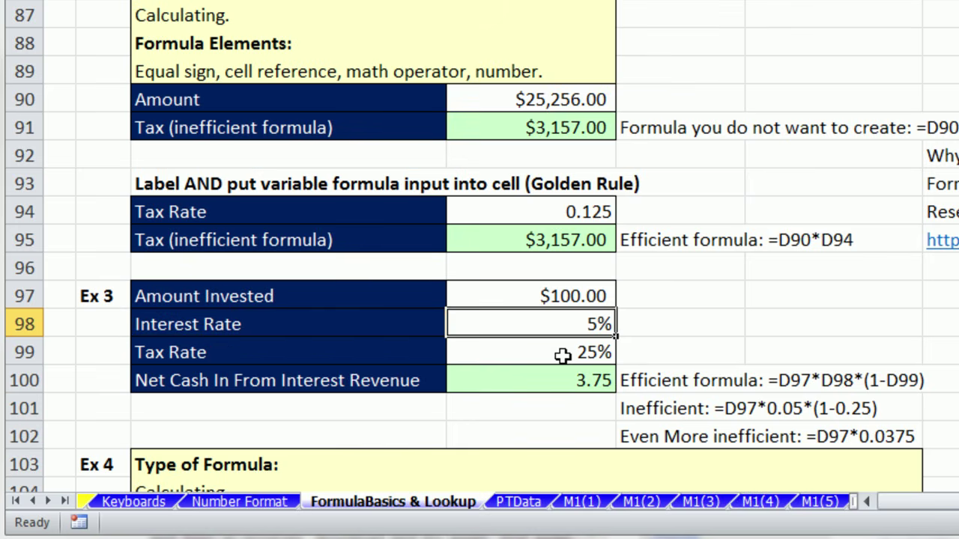
pyautogui.click(562, 355)
pyautogui.click(568, 383)
pyautogui.press('F2')
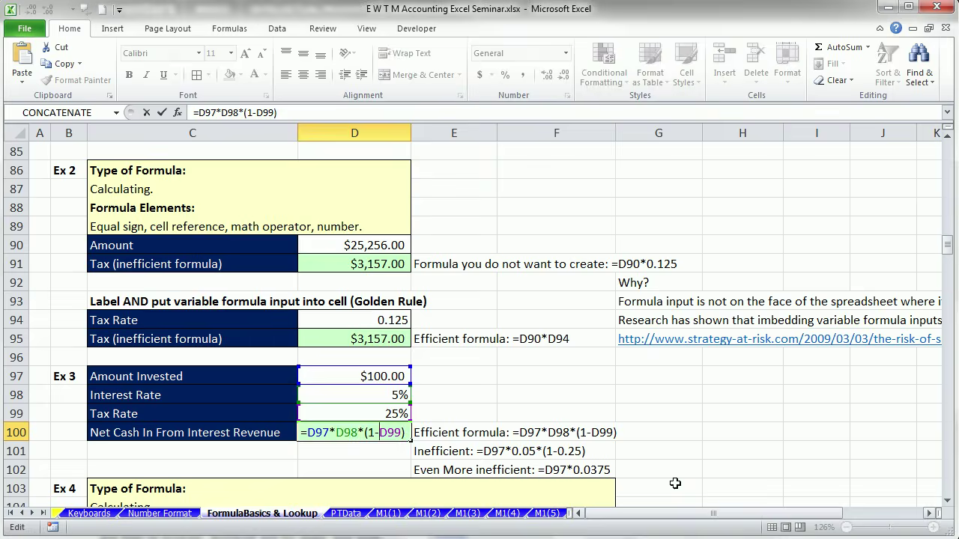
pyautogui.hotkey('ctrl', 'Return')
# Enter =D108-SUM(D109:D111) in the Ex 4 Net Income cell D112 to subtract all expenses from revenue.
pyautogui.scroll(-3, 953, 508)
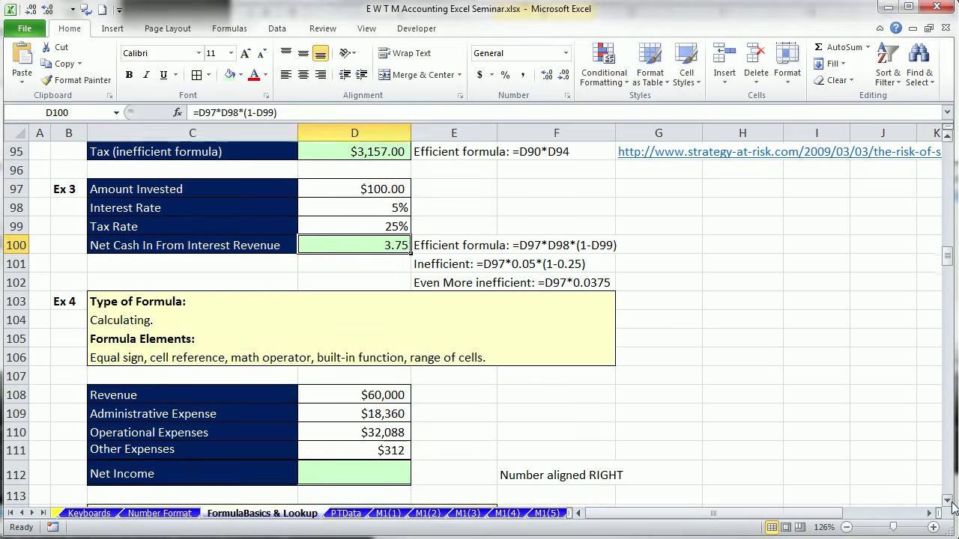
pyautogui.scroll(-3, 953, 508)
pyautogui.click(365, 338)
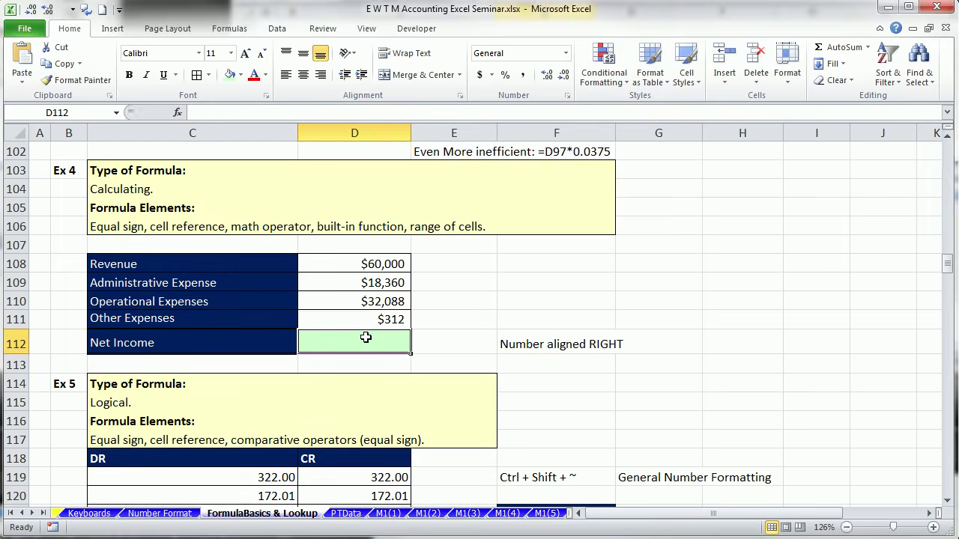
pyautogui.write('=D108')
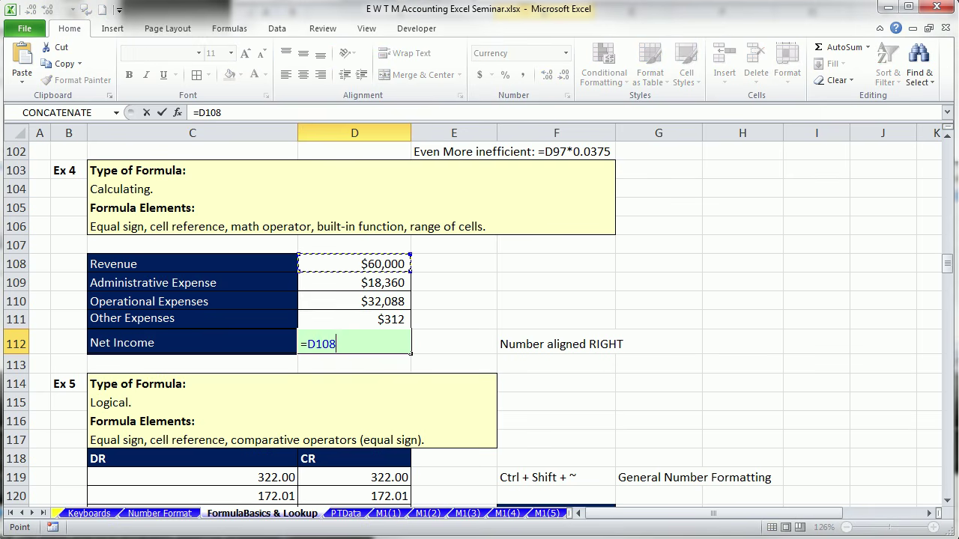
pyautogui.write('-s')
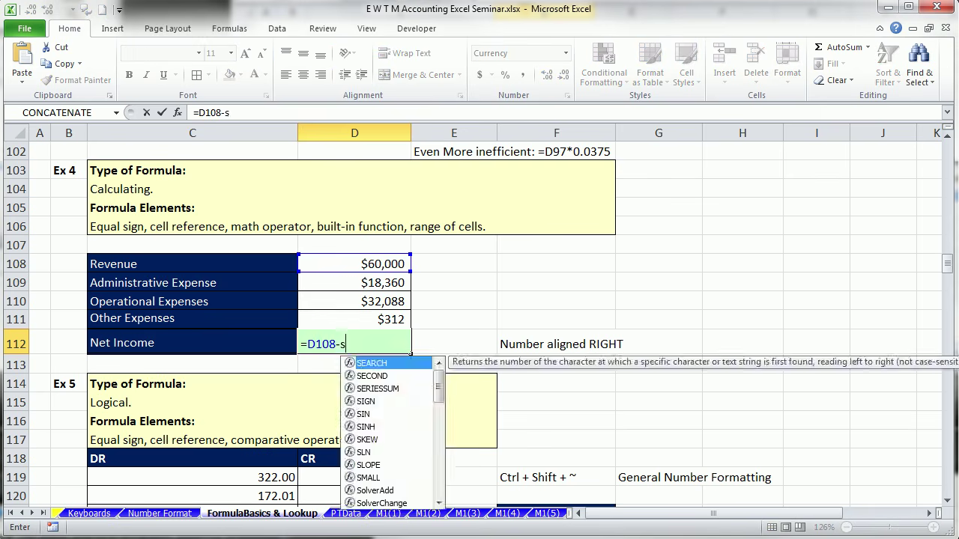
pyautogui.write('um(')
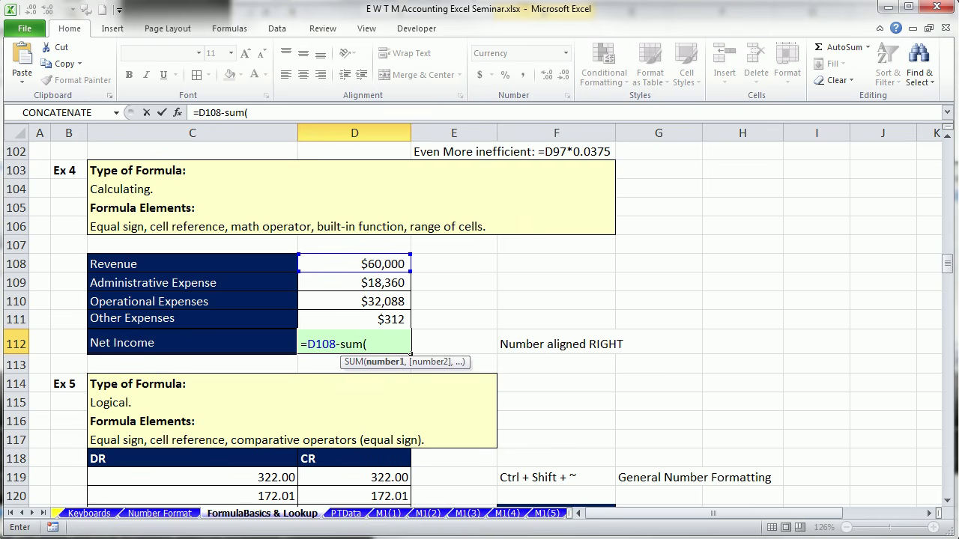
pyautogui.press('Up')
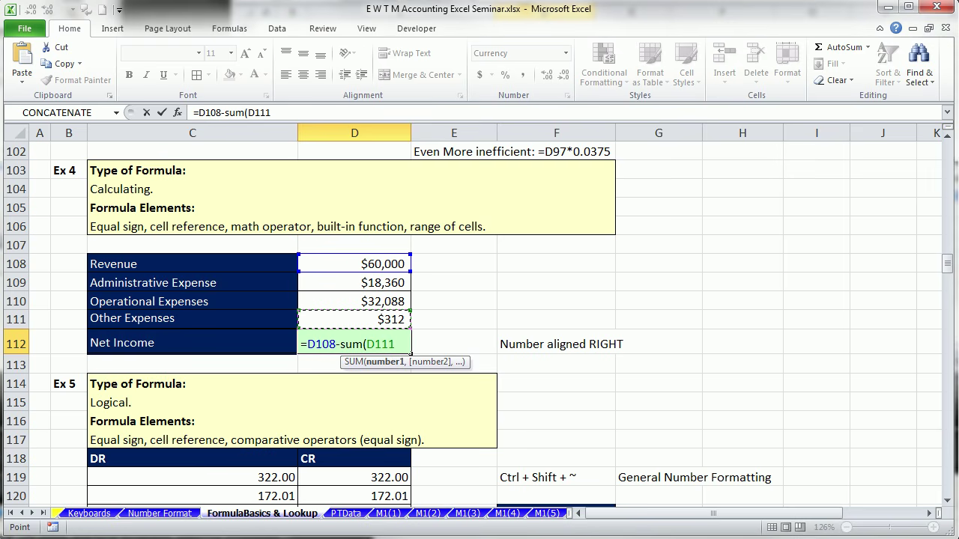
pyautogui.hotkey('shift', 'Up')
pyautogui.hotkey('shift', 'Up')
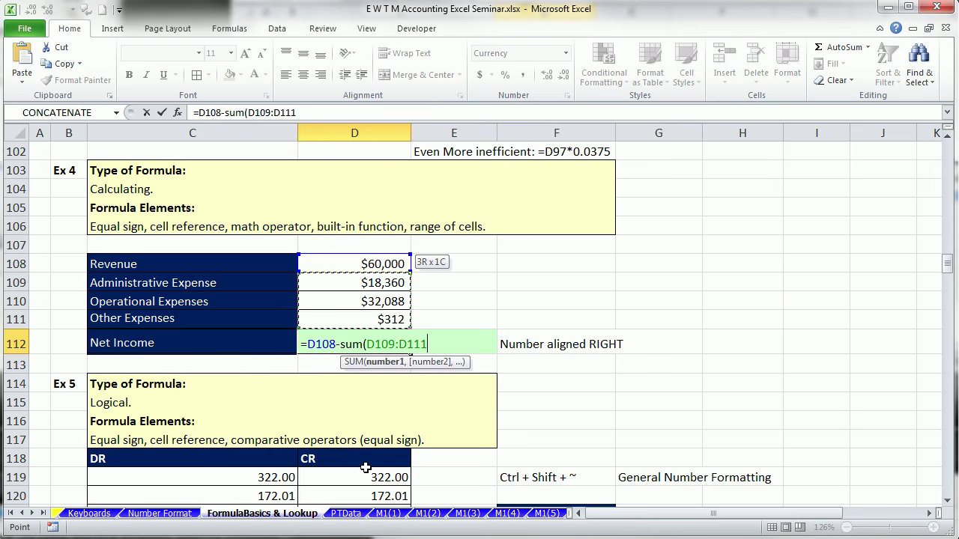
pyautogui.write(')')
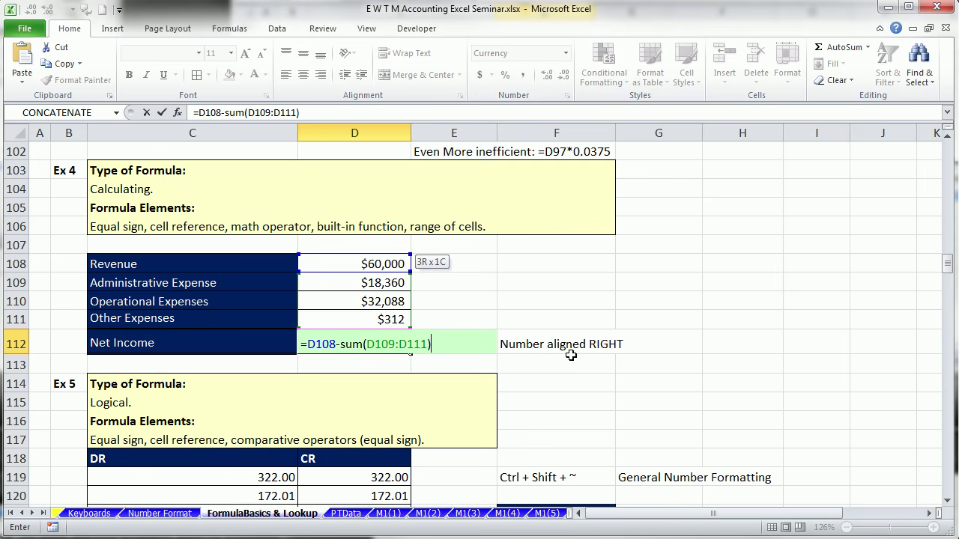
pyautogui.hotkey('ctrl', 'Return')
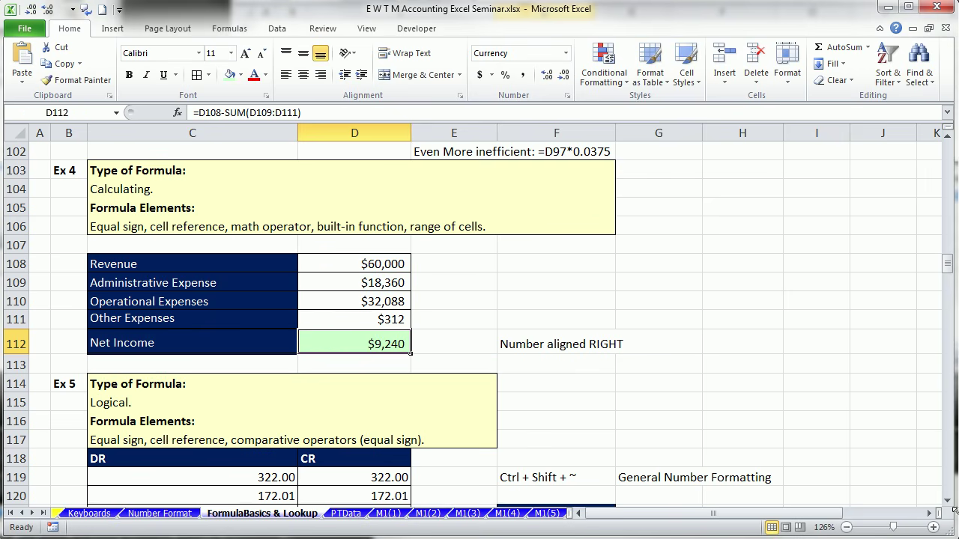
# Enter the logical formula =C122=D122 in the Ex 5 In Balance? cell F122 to compare the DR and CR totals.
pyautogui.moveTo(948, 501); pyautogui.dragTo(948, 500)
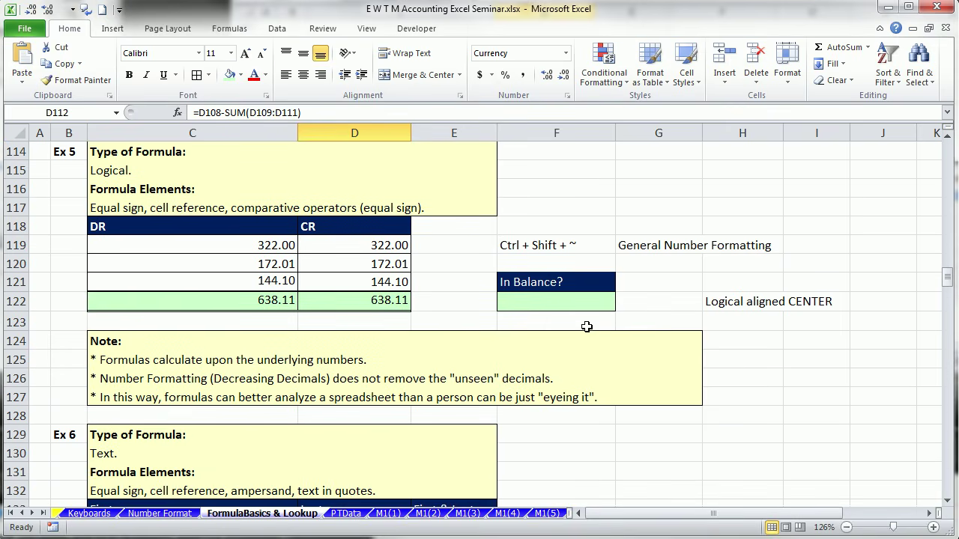
pyautogui.click(516, 305)
pyautogui.write('=')
pyautogui.click(290, 300)
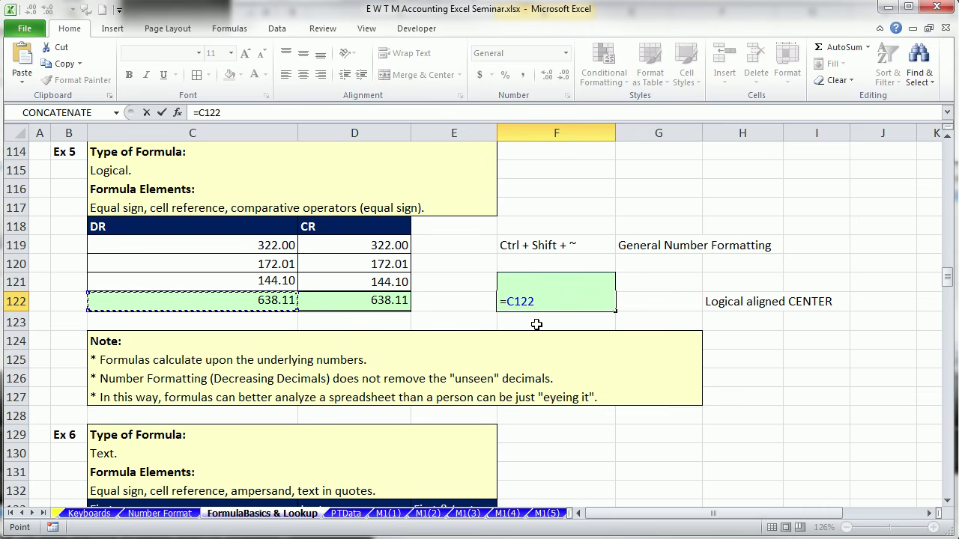
pyautogui.write('=')
pyautogui.click(375, 298)
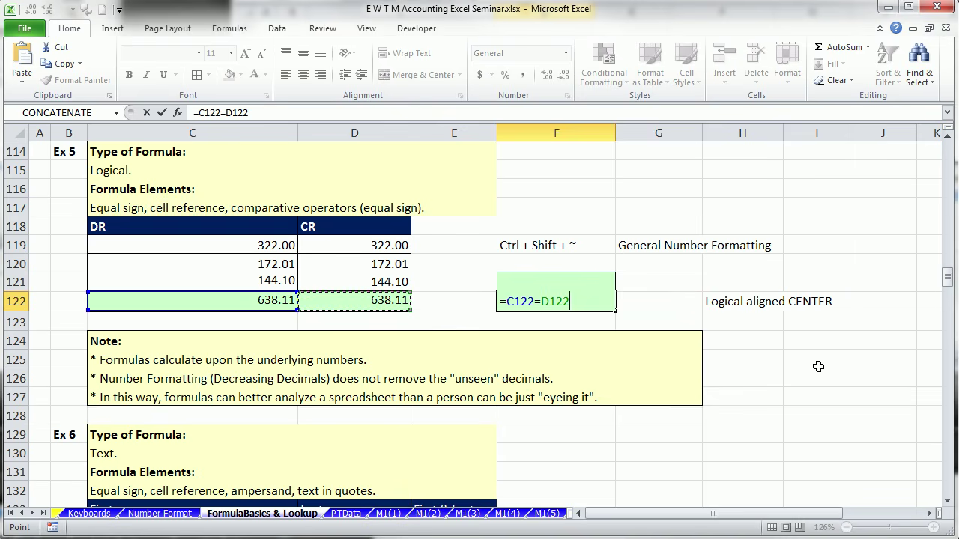
pyautogui.scroll(1, 818, 366)
pyautogui.hotkey('ctrl', 'Return')
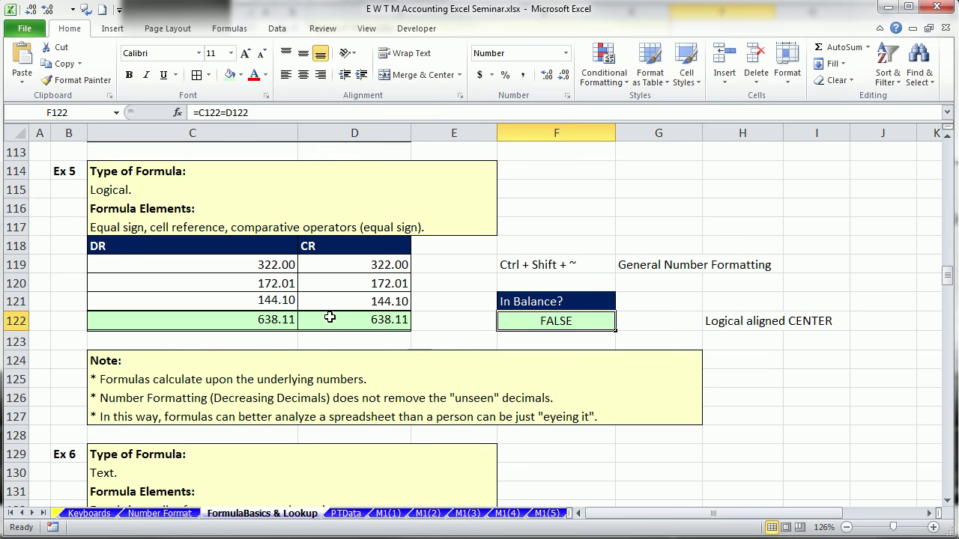
# Increase the displayed decimals of the DR and CR figures in C119:D122 to four places.
pyautogui.moveTo(213, 270); pyautogui.dragTo(361, 323)
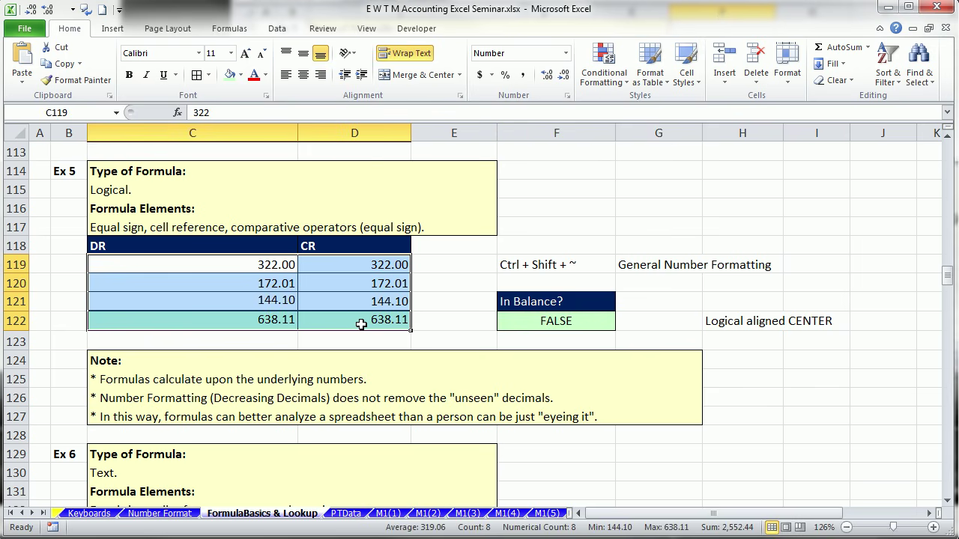
pyautogui.hotkey('alt', 'h')
pyautogui.press('0')
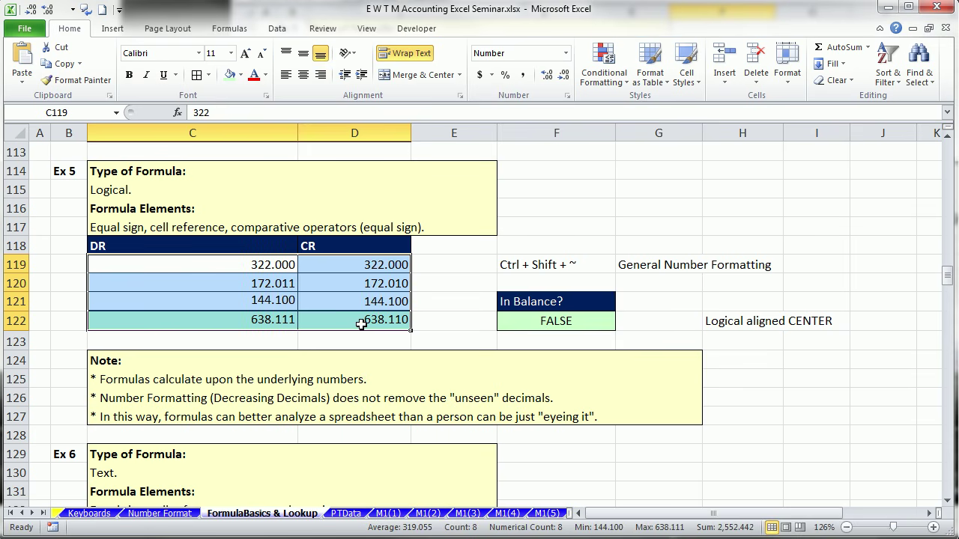
pyautogui.hotkey('alt', 'h')
pyautogui.press('0')
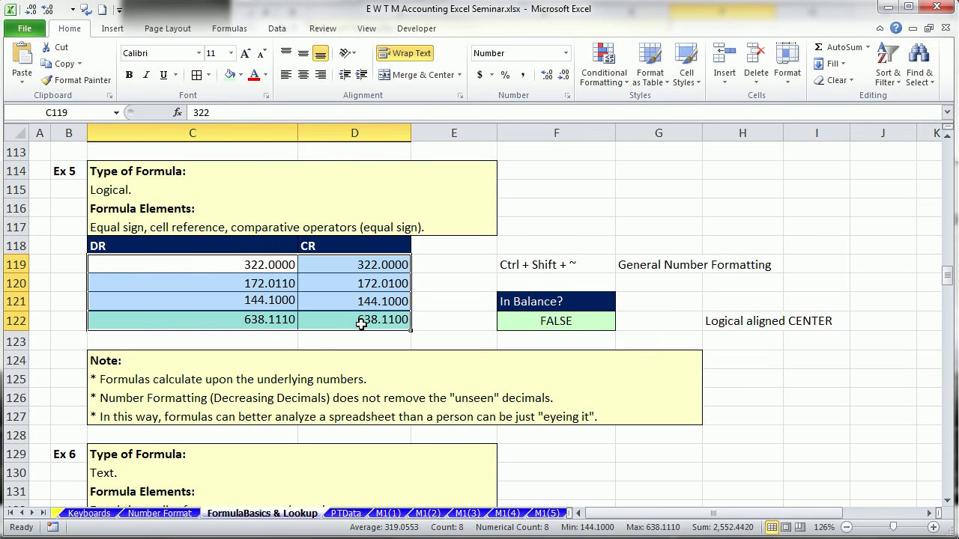
# Correct the DR amount in C120 to 172.01 and format C119:D122 as numbers with two decimals.
pyautogui.doubleClick(288, 285)
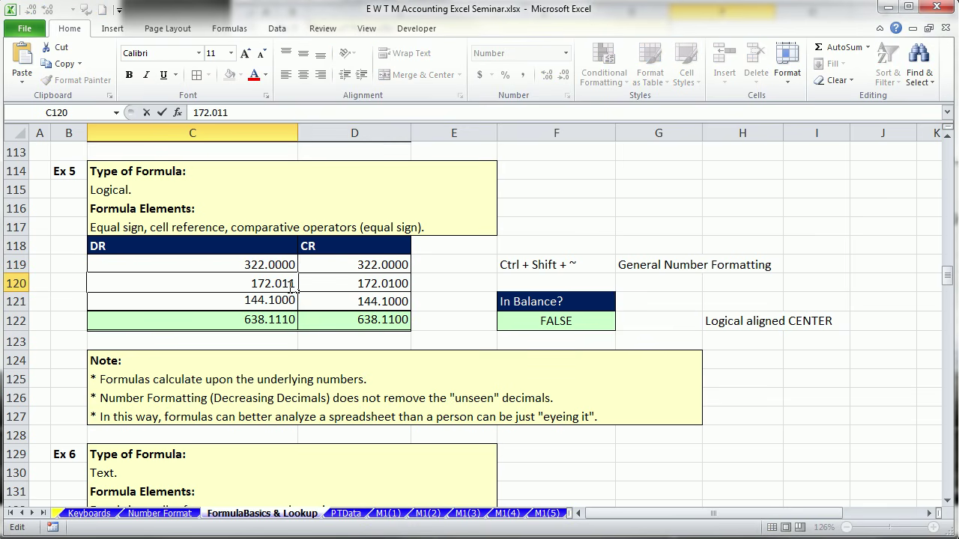
pyautogui.press('BackSpace')
pyautogui.hotkey('ctrl', 'Return')
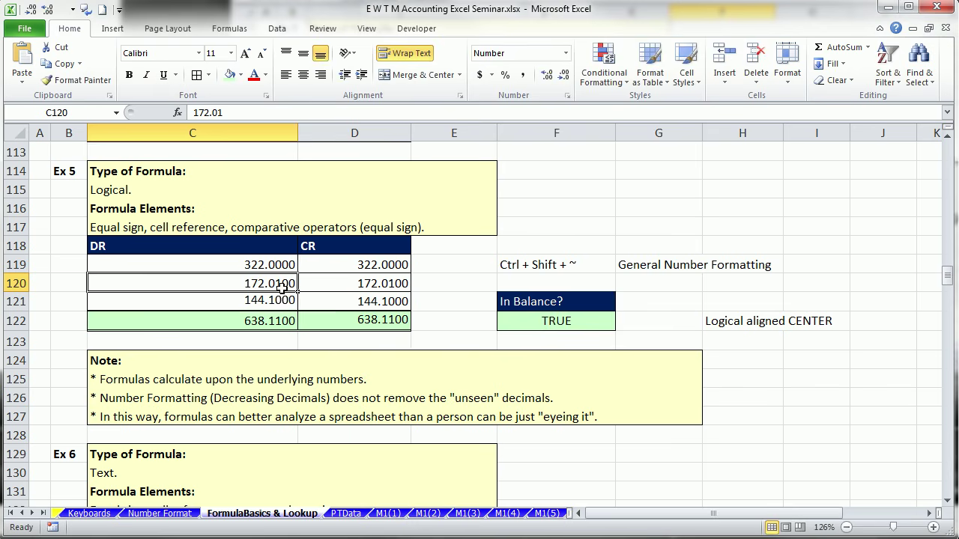
pyautogui.moveTo(243, 266); pyautogui.dragTo(340, 319)
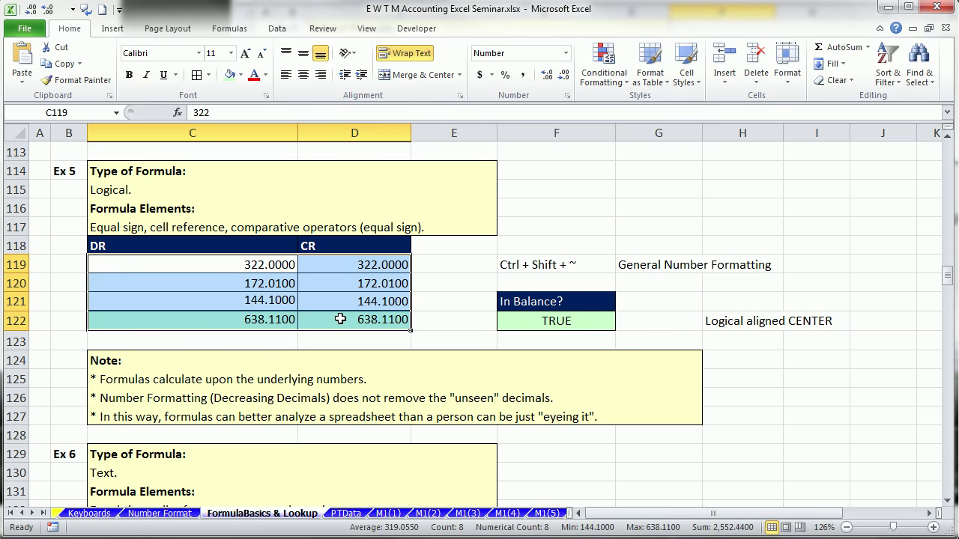
pyautogui.hotkey('ctrl', 'shift', '1')
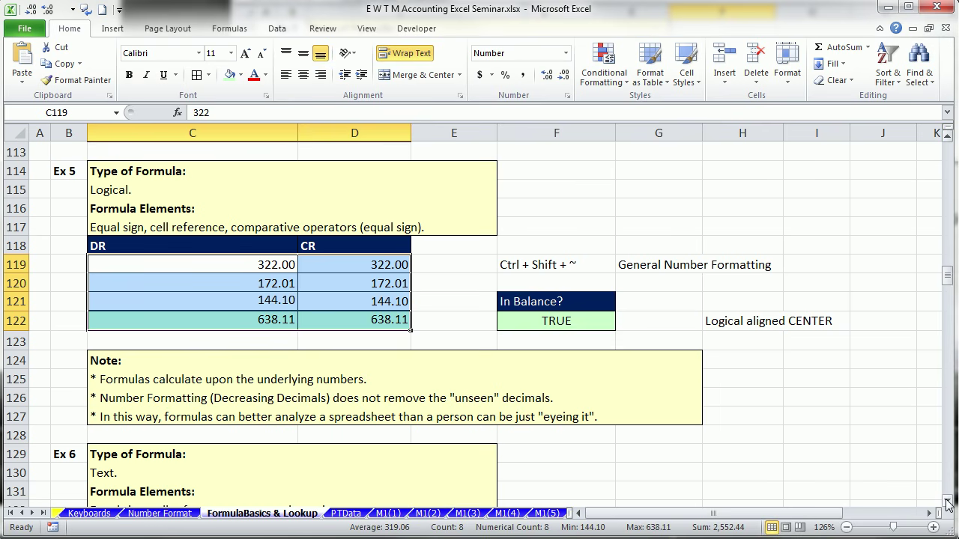
# Enter =C134&D134 in the Ex 6 First & Last cell E134 to join the first and last names.
pyautogui.moveTo(948, 504); pyautogui.dragTo(948, 504)
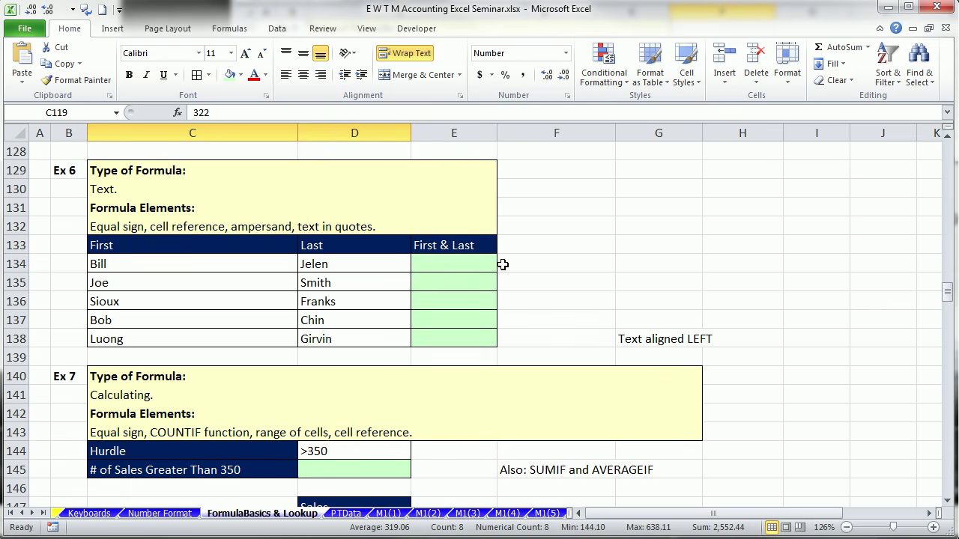
pyautogui.click(469, 267)
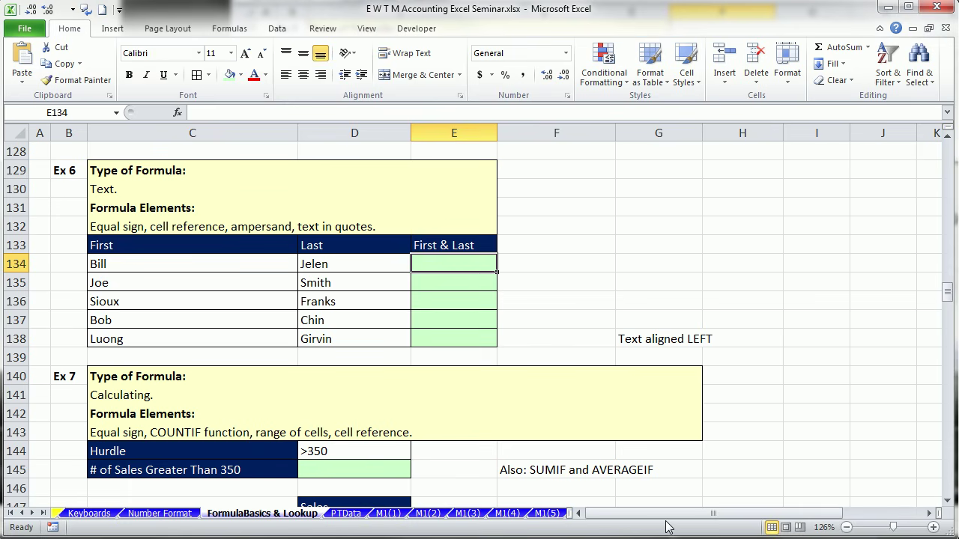
pyautogui.write('=')
pyautogui.press('Left')
pyautogui.press('Left')
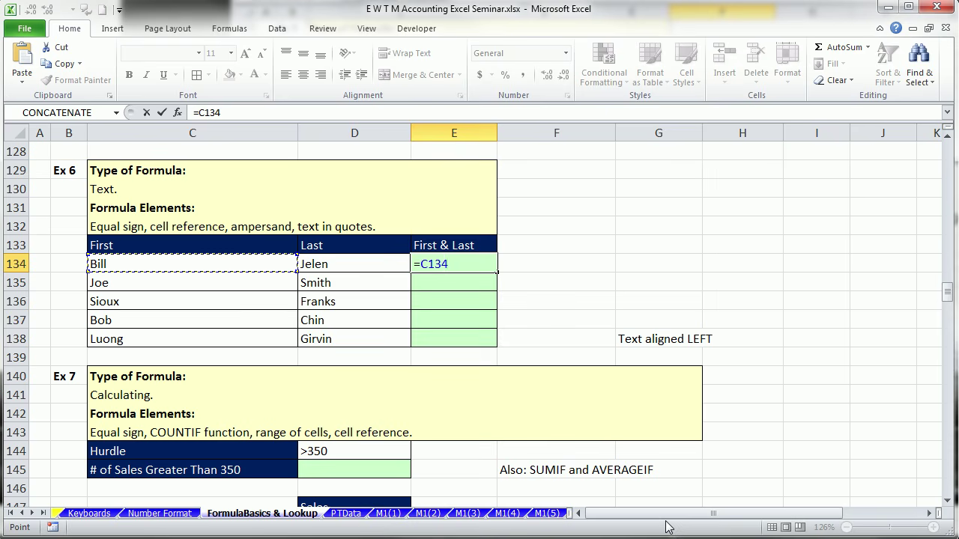
pyautogui.write('&')
pyautogui.press('Left')
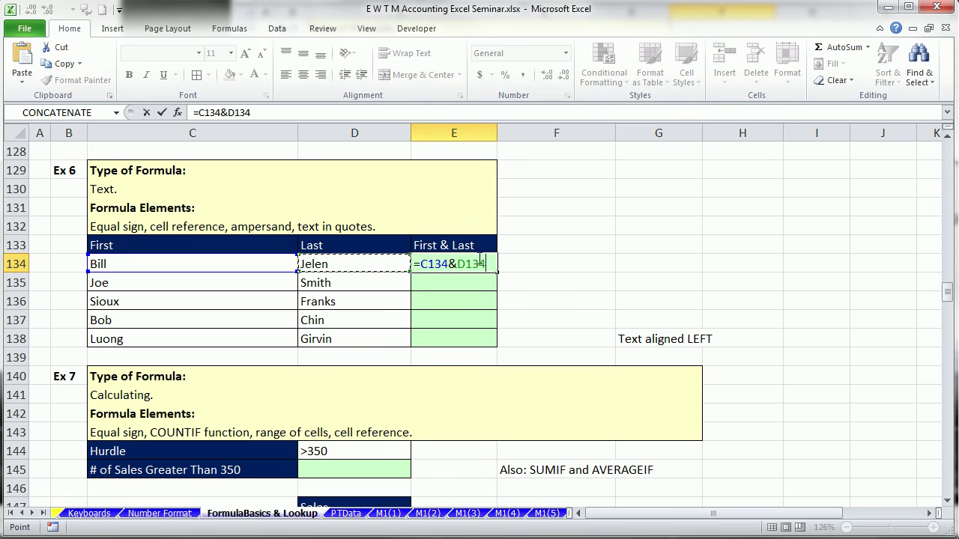
pyautogui.hotkey('ctrl', 'Return')
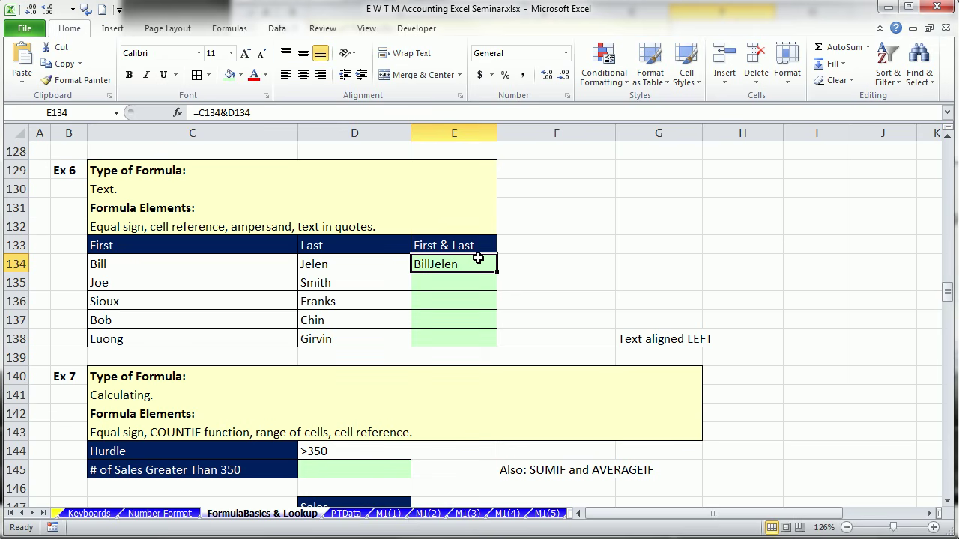
# Edit the E134 formula to =C134&" "&D134 so a space separates the first and last names.
pyautogui.press('F2')
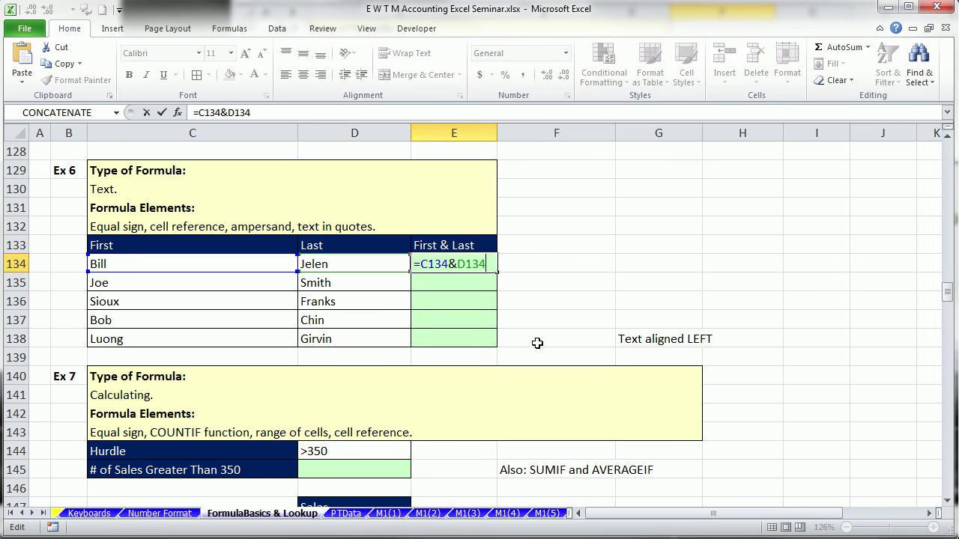
pyautogui.click(458, 264)
pyautogui.write('" ')
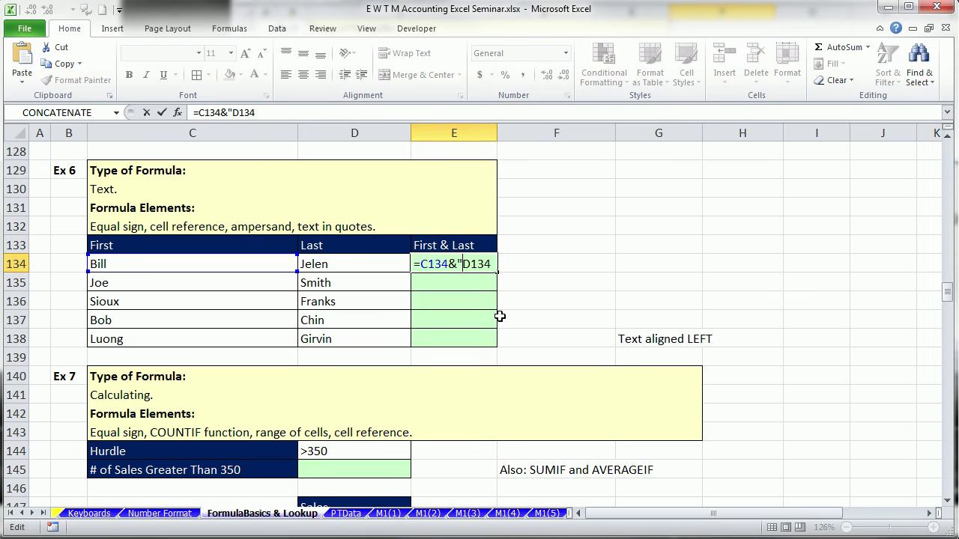
pyautogui.write('"')
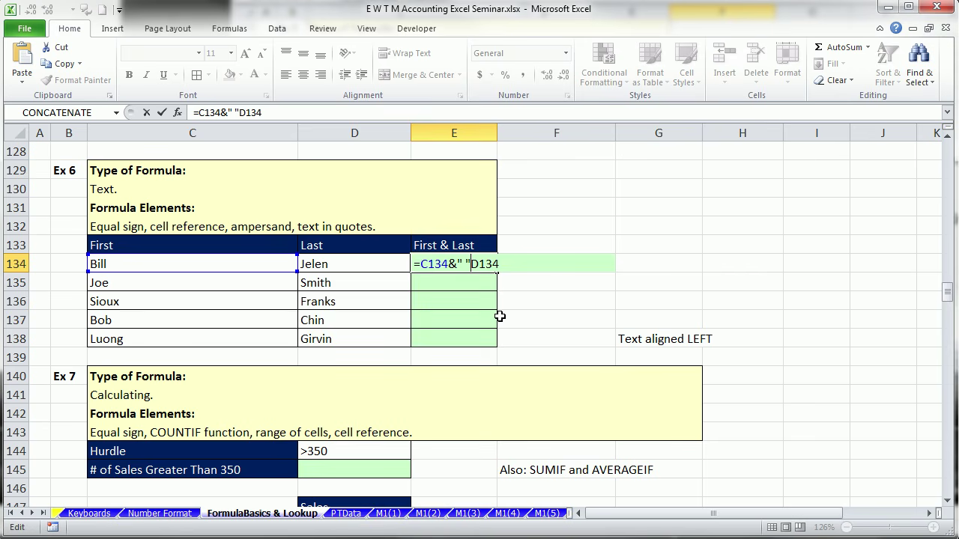
pyautogui.write('&')
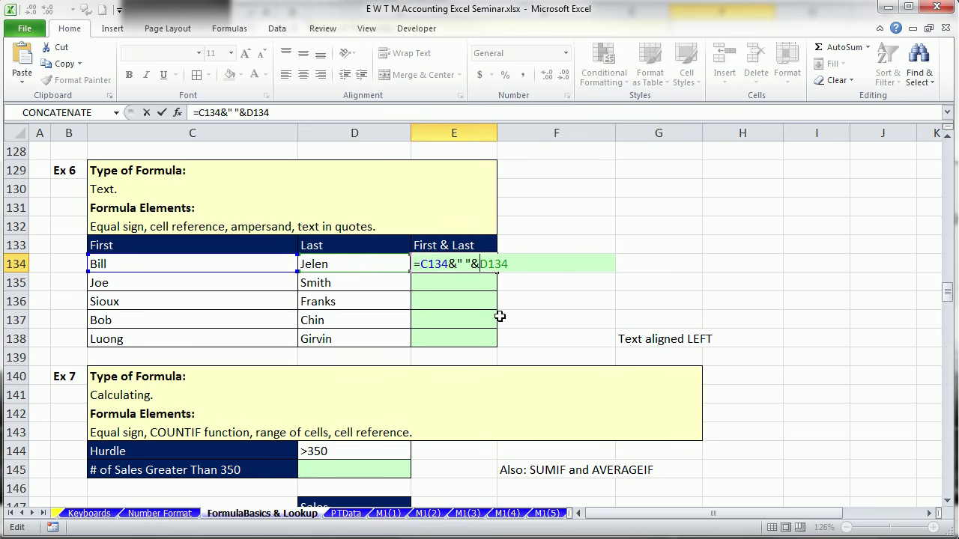
pyautogui.hotkey('ctrl', 'Return')
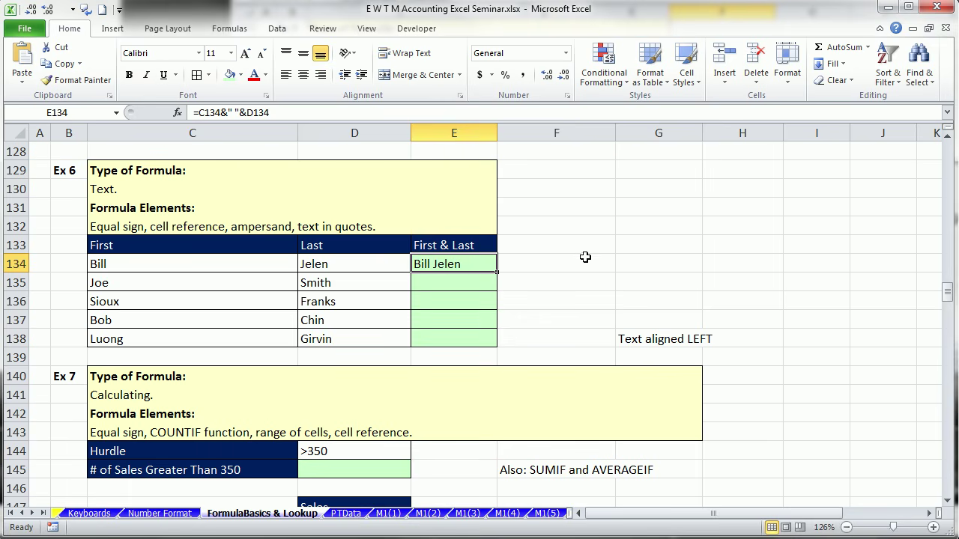
# Copy the First & Last formula in E134 down through E138.
pyautogui.click(586, 259)
pyautogui.click(690, 266)
pyautogui.click(493, 263)
pyautogui.doubleClick(498, 272)
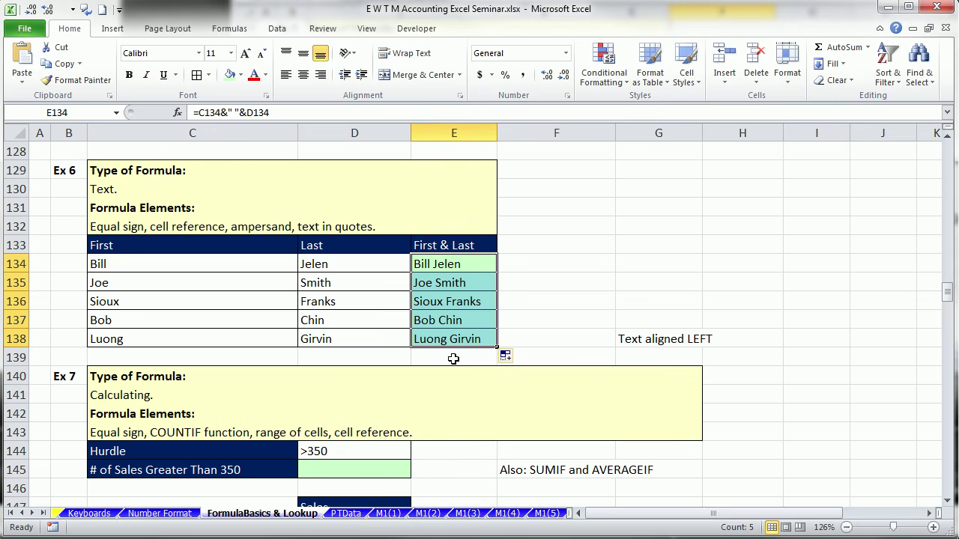
# Enter =COUNTIF(D148:D153,D144) in the Ex 7 cell D145 to count the sales above the hurdle.
pyautogui.click(948, 501)
pyautogui.click(948, 501)
pyautogui.click(948, 504)
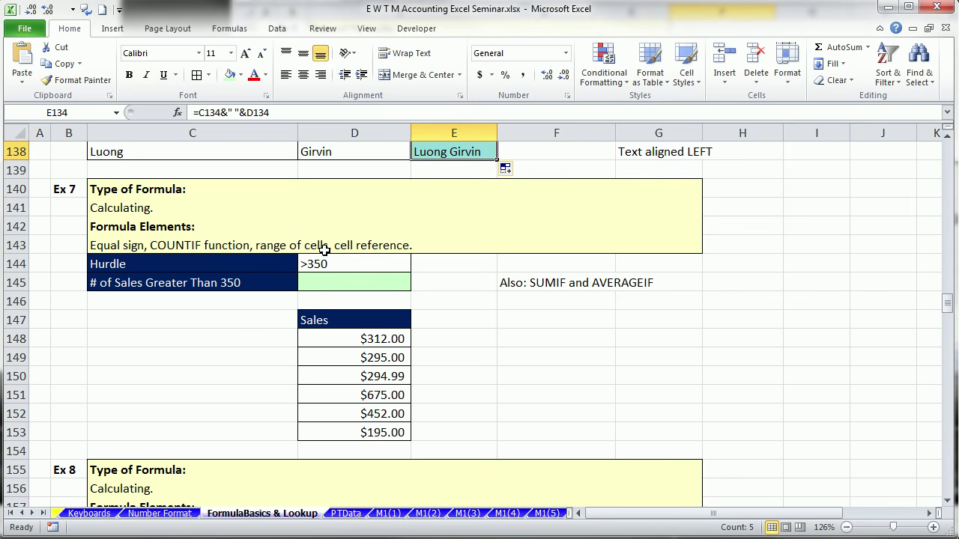
pyautogui.click(381, 282)
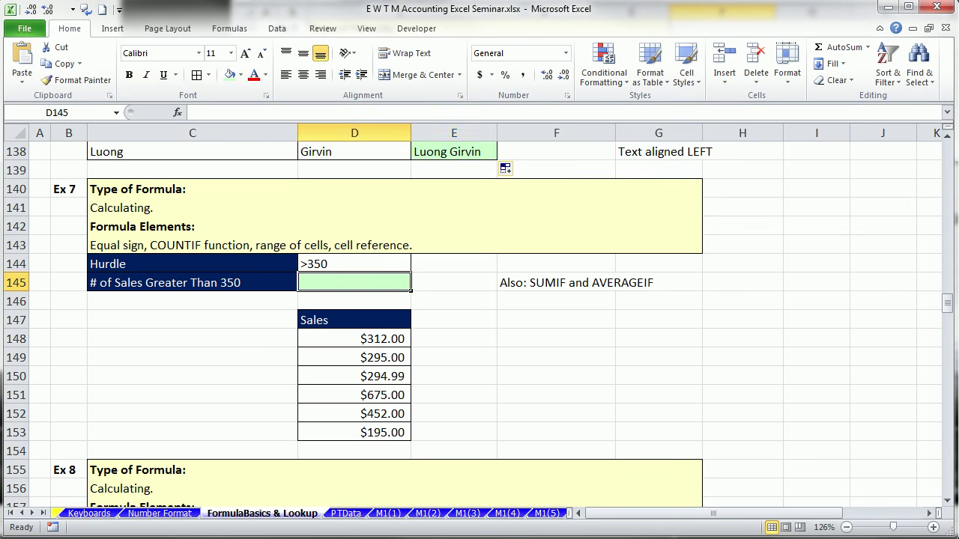
pyautogui.write('=')
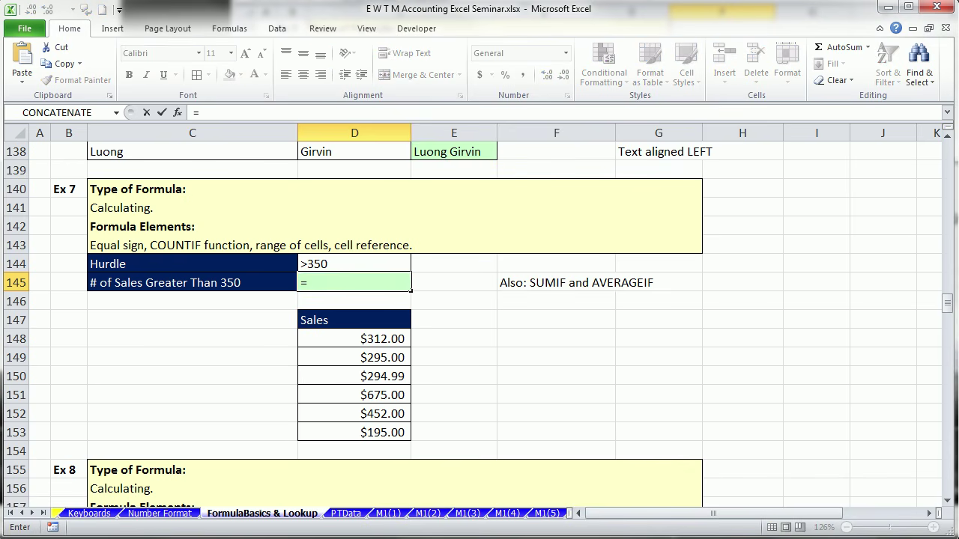
pyautogui.write('counti')
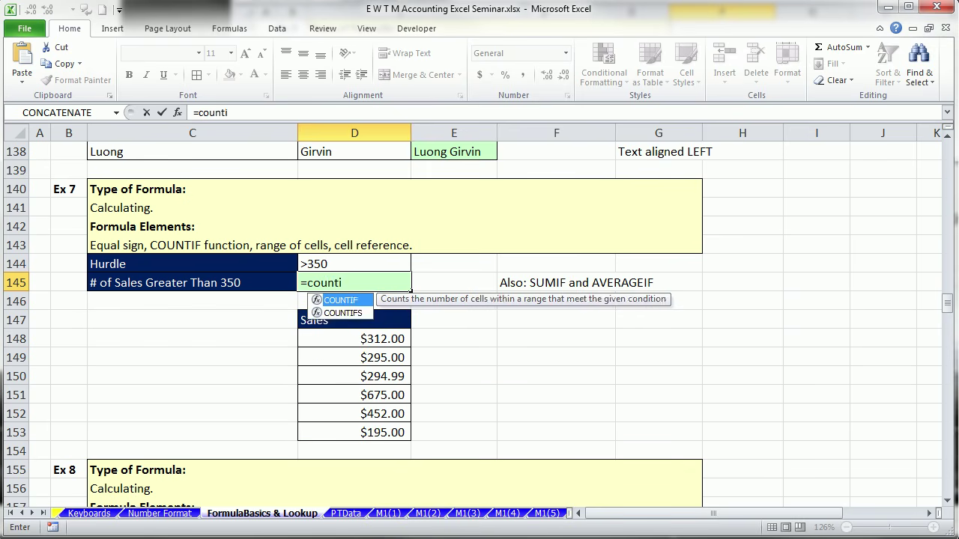
pyautogui.press('Tab')
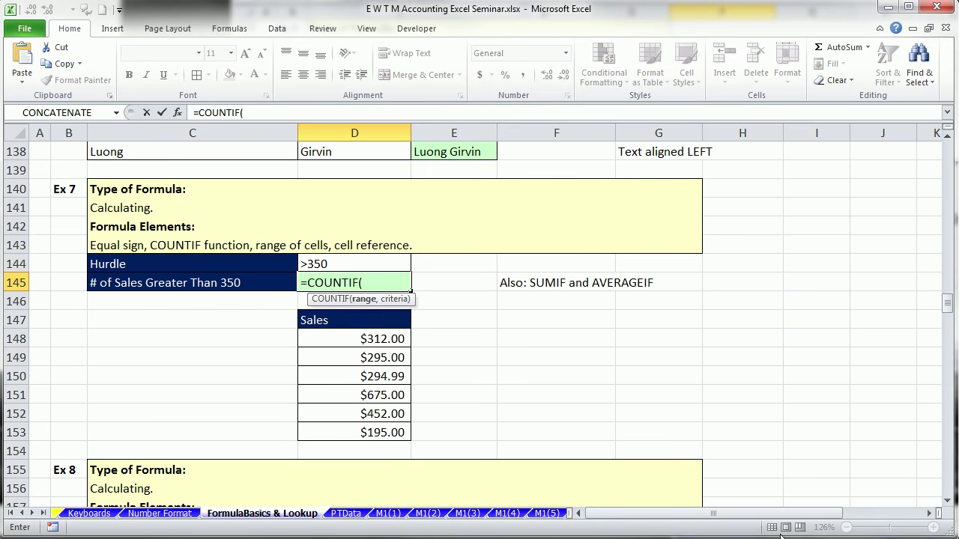
pyautogui.click(335, 349)
pyautogui.moveTo(335, 350); pyautogui.dragTo(353, 433)
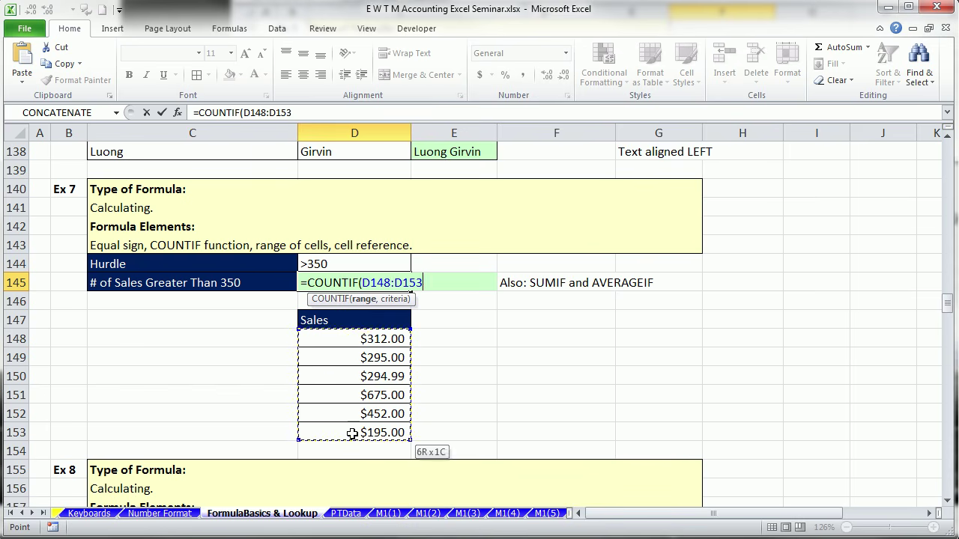
pyautogui.write(',')
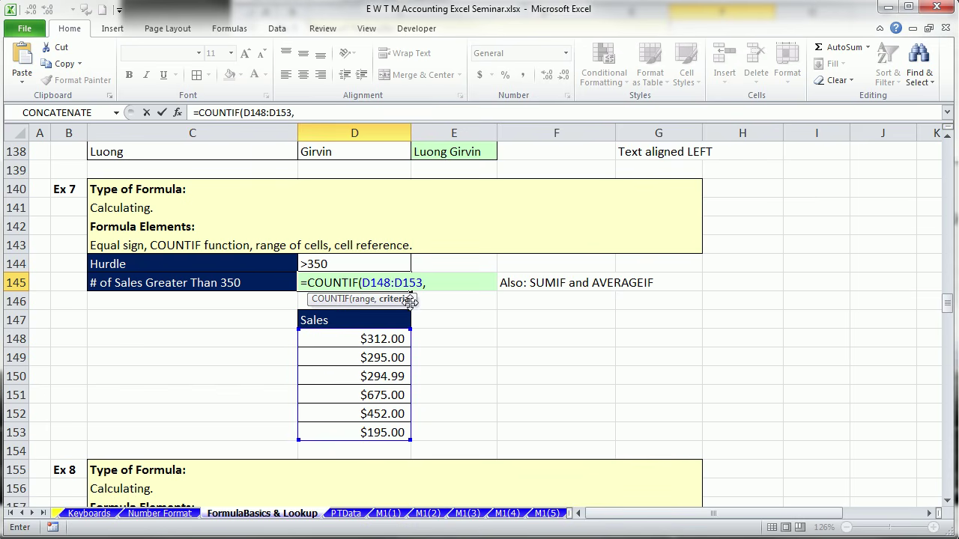
pyautogui.click(336, 264)
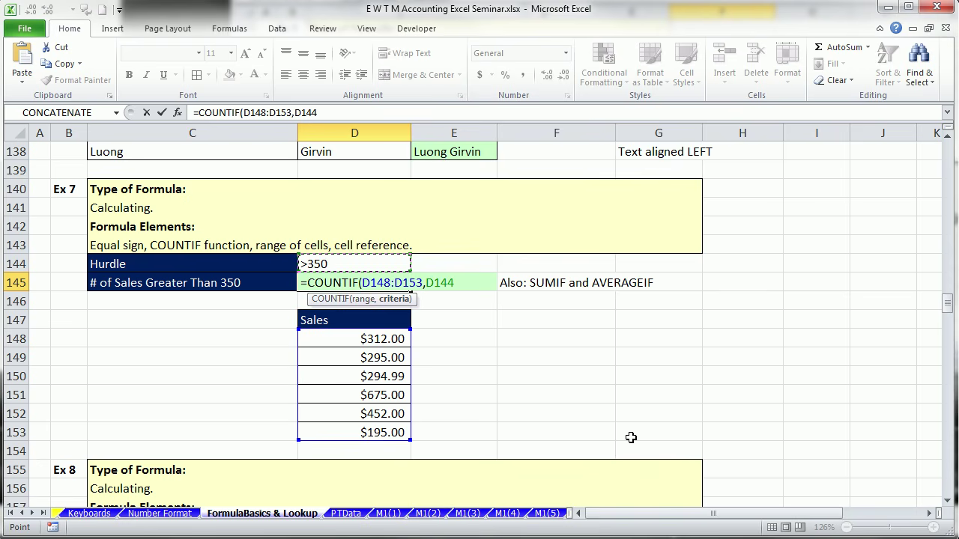
pyautogui.write(')')
pyautogui.hotkey('ctrl', 'Return')
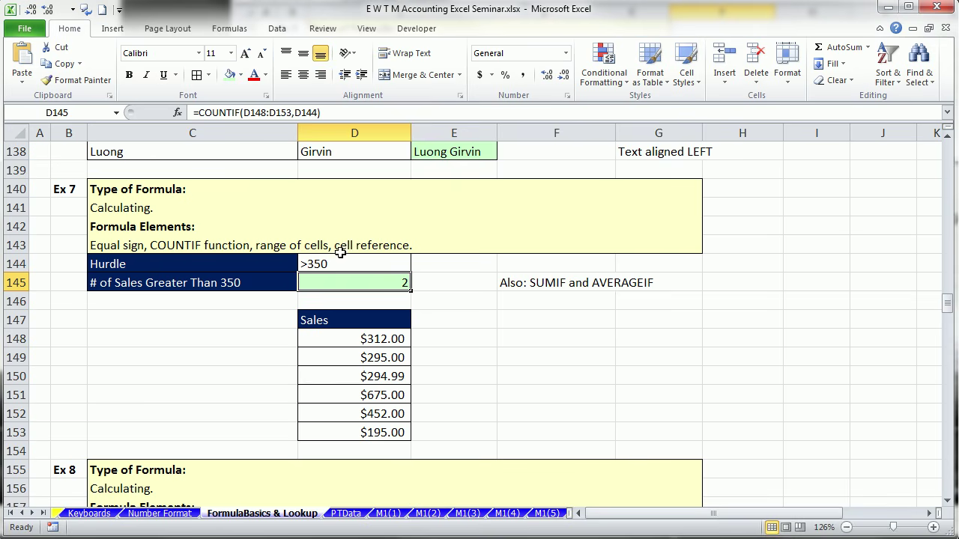
# Enter =COUNTIF(D163:D168,">"&D159) in the Ex 8 cell D160, joining the comparative operator to the hurdle cell.
pyautogui.moveTo(952, 507); pyautogui.dragTo(952, 508)
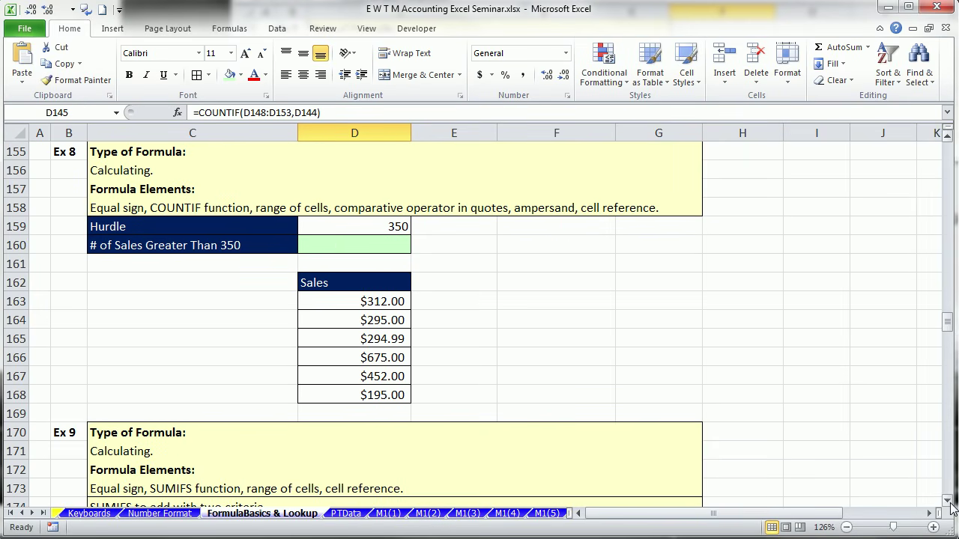
pyautogui.click(345, 246)
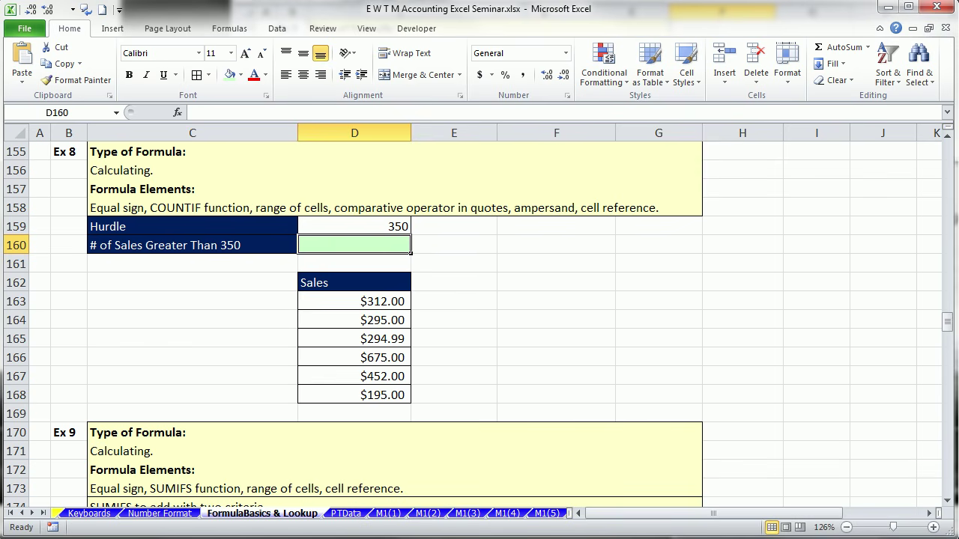
pyautogui.write('=countif')
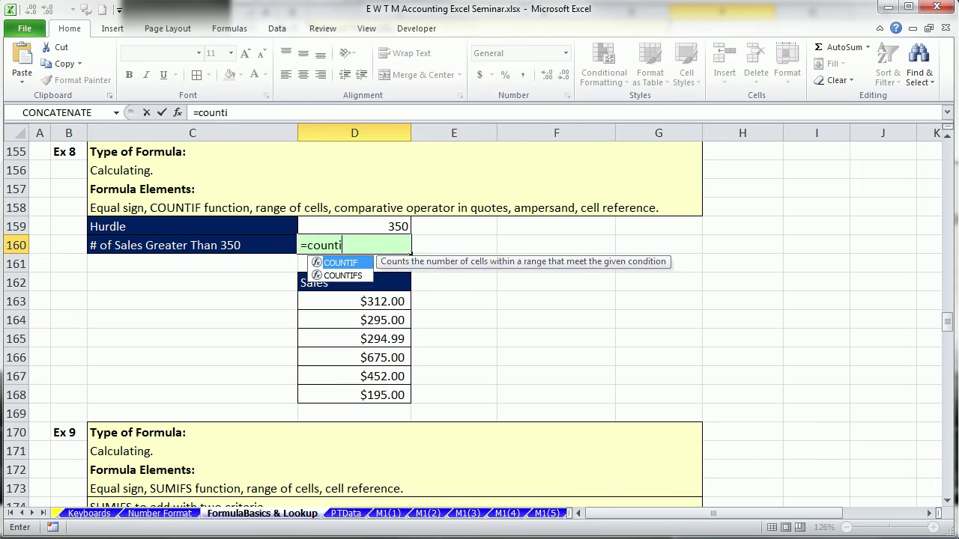
pyautogui.press('Tab')
pyautogui.moveTo(338, 300); pyautogui.dragTo(351, 389)
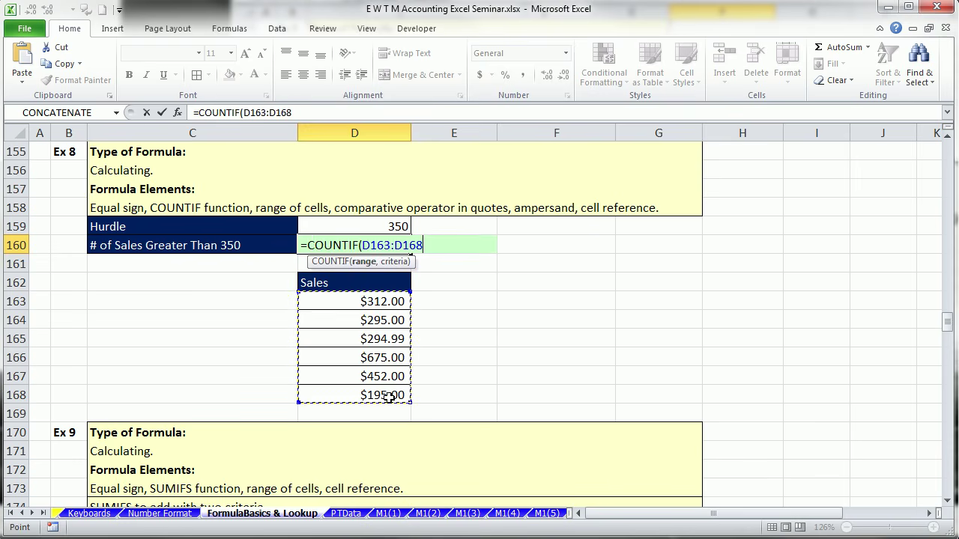
pyautogui.write(',')
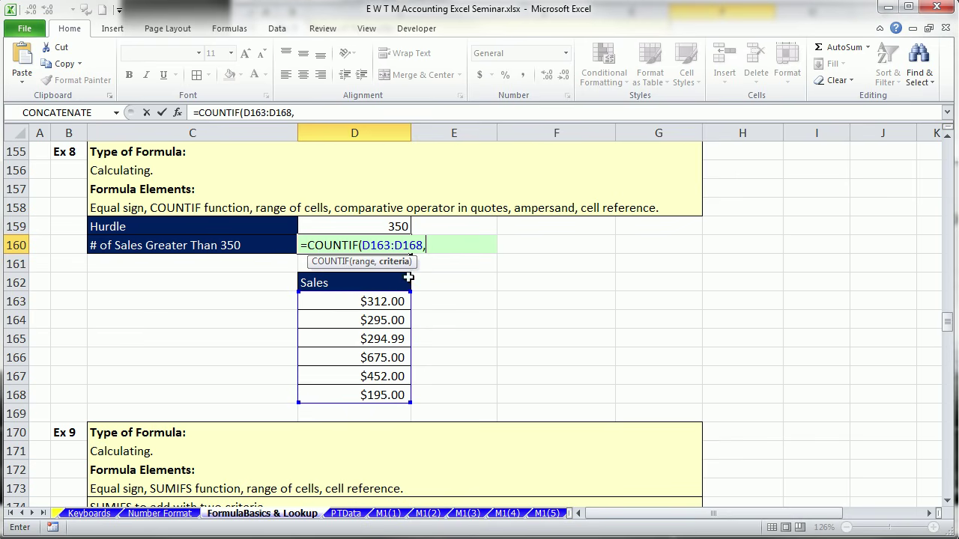
pyautogui.click(366, 224)
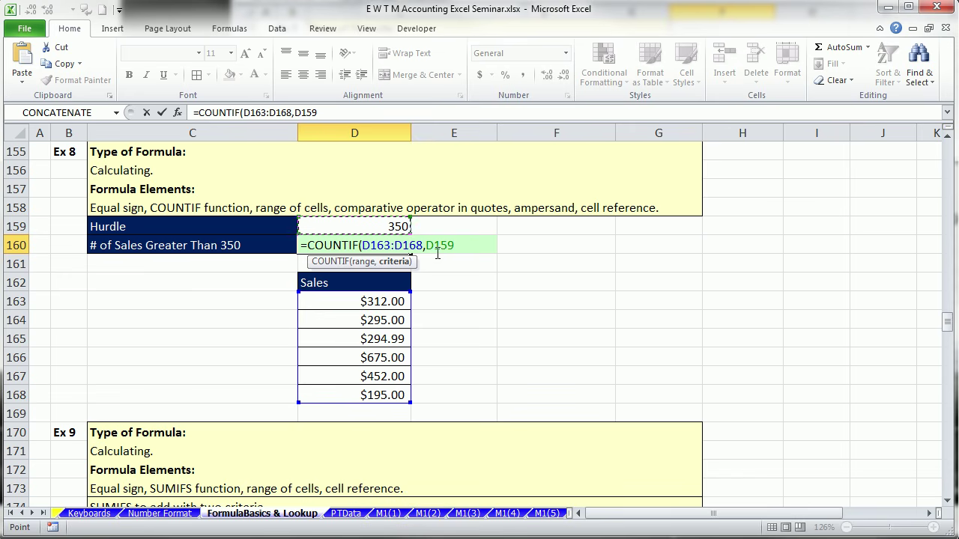
pyautogui.click(429, 247)
pyautogui.write('"')
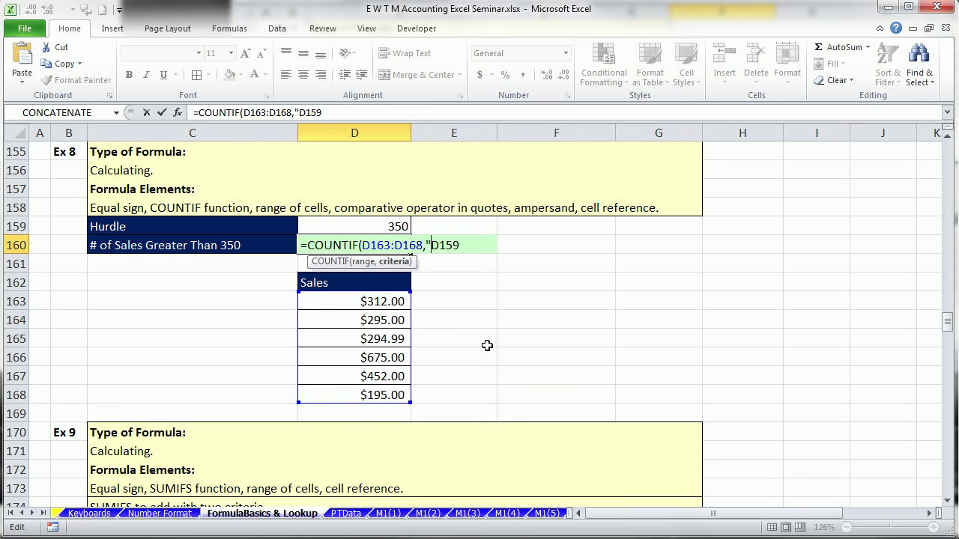
pyautogui.write('>"&')
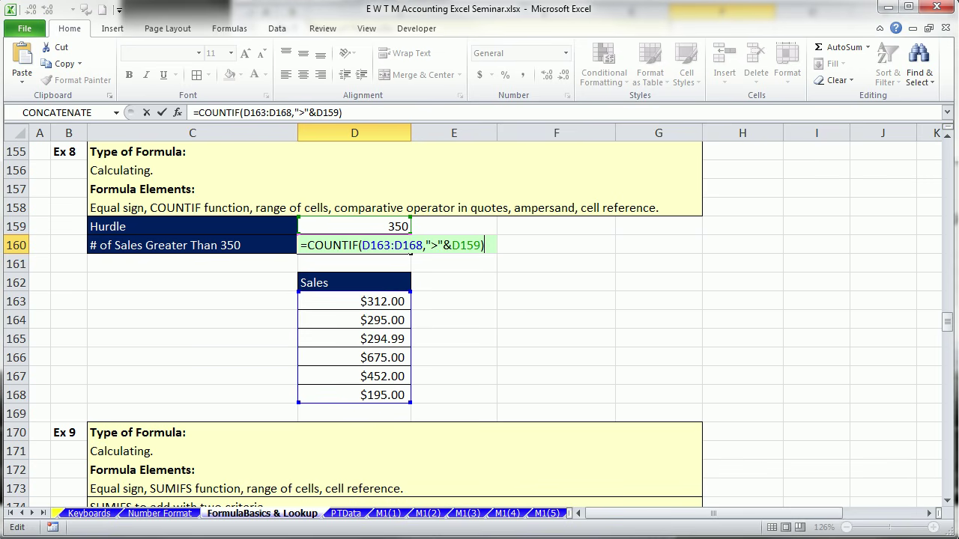
pyautogui.hotkey('ctrl', 'Return')
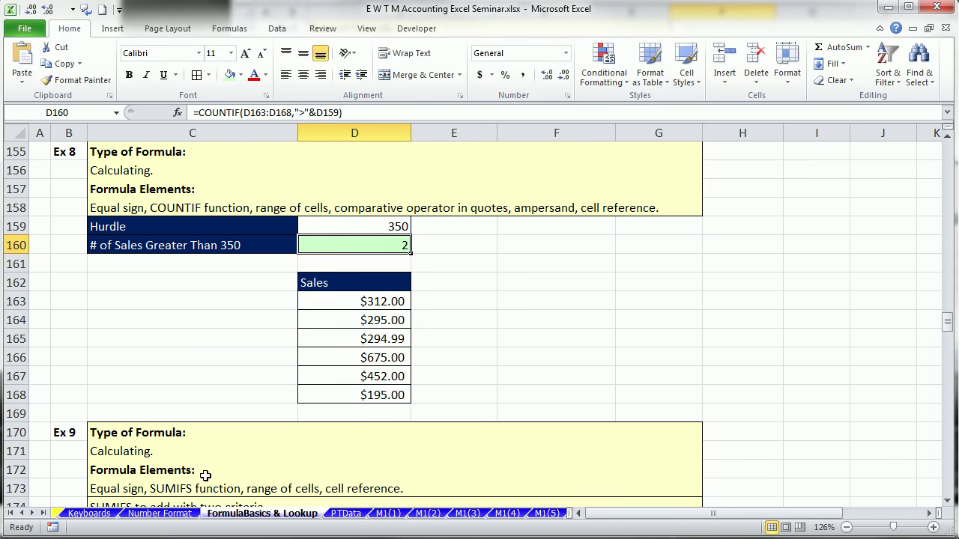
# Temporarily clear the formats of the Ex 8 label cell C160 to read its text formula, and restore its formatting.
pyautogui.doubleClick(237, 252)
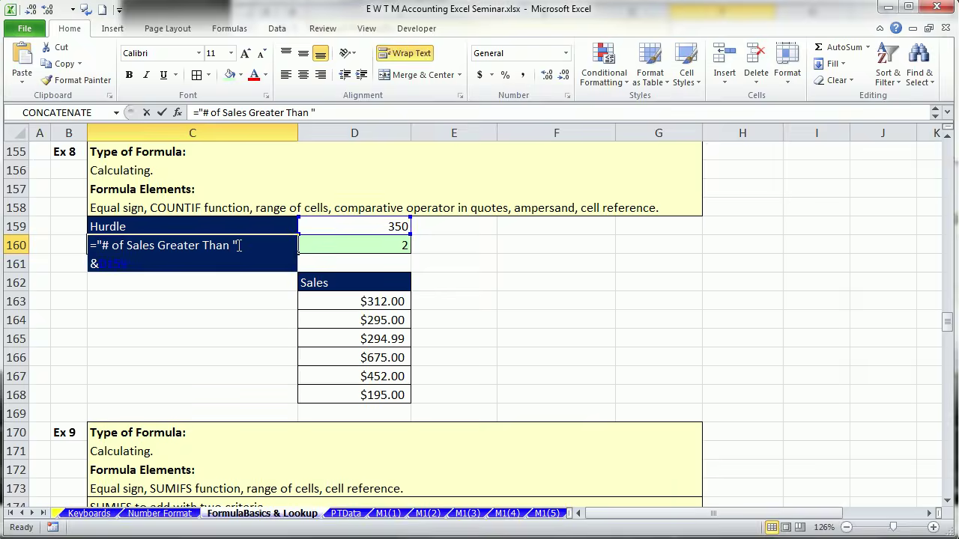
pyautogui.press('Escape')
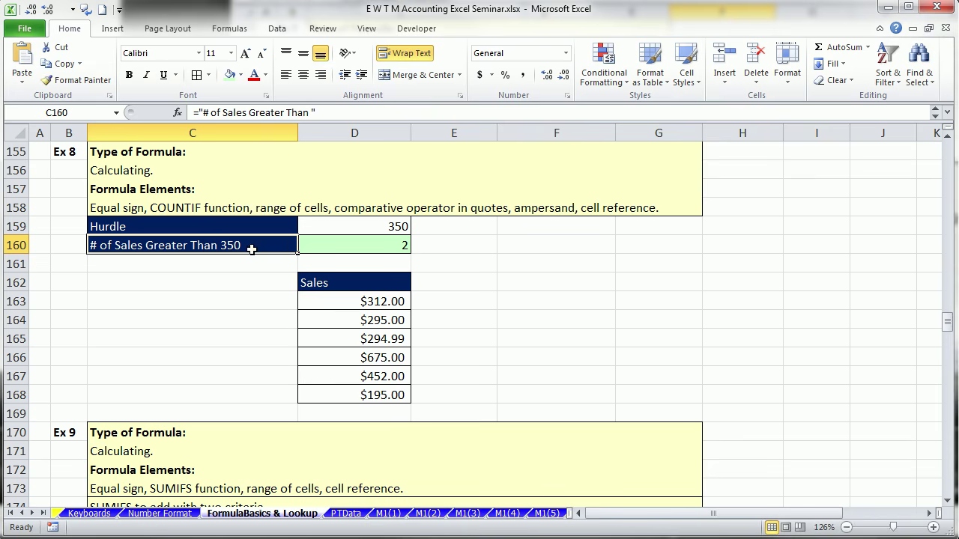
pyautogui.click(854, 80)
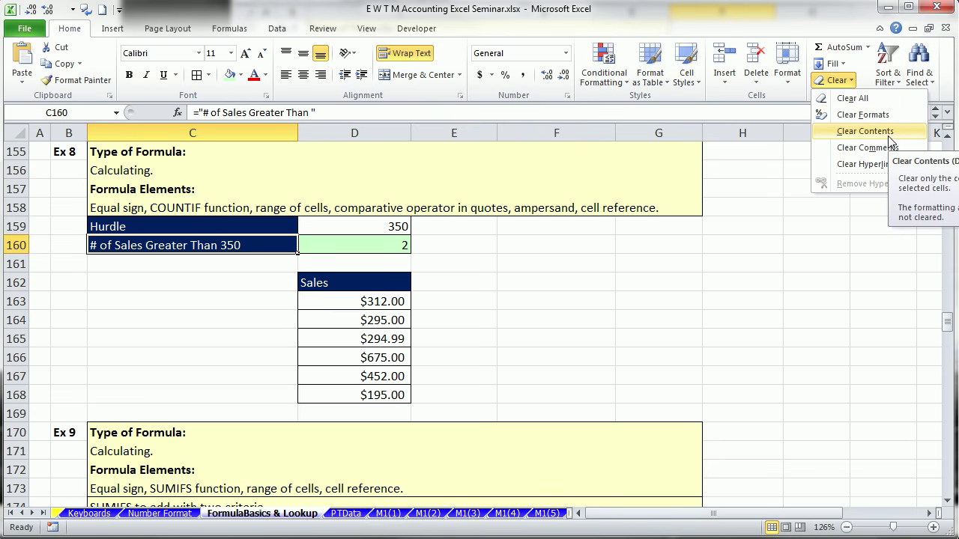
pyautogui.click(884, 122)
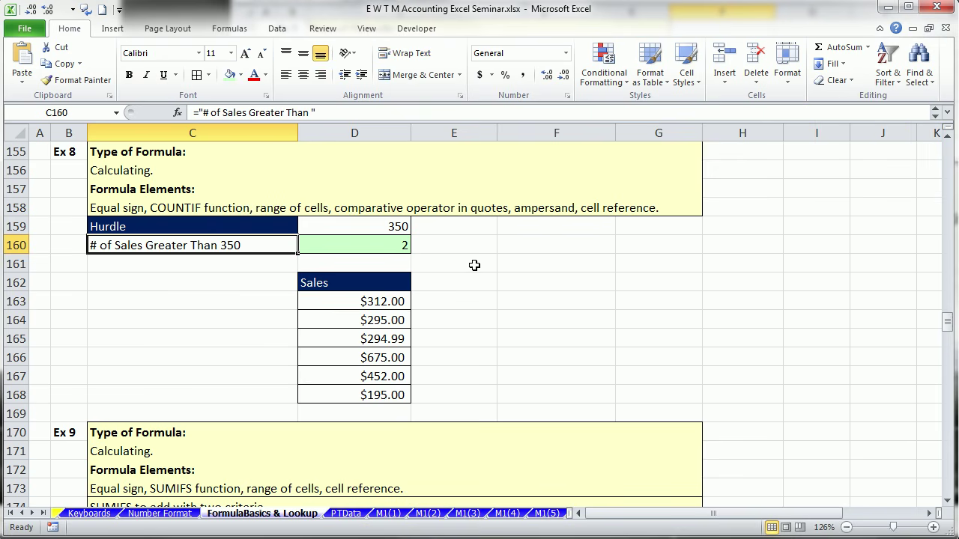
pyautogui.doubleClick(123, 246)
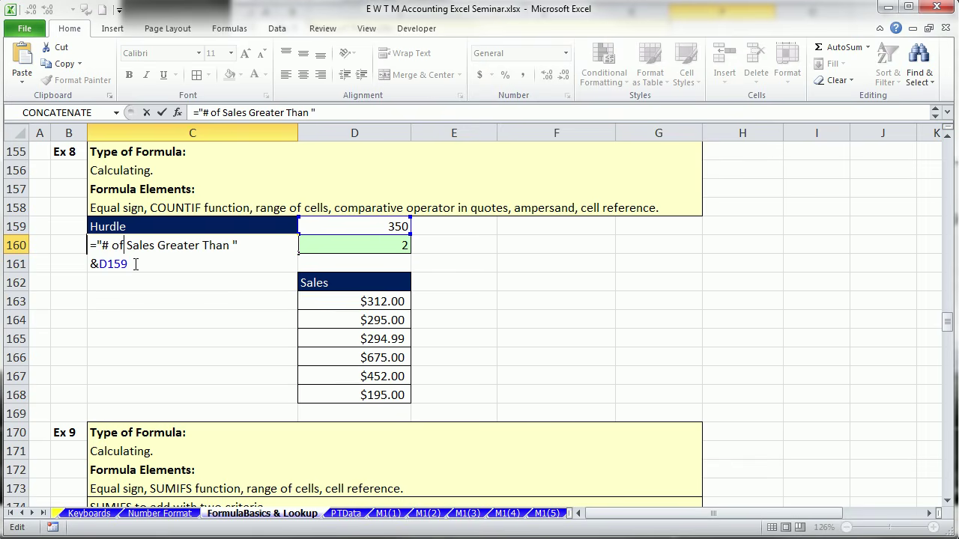
pyautogui.hotkey('ctrl', 'Return')
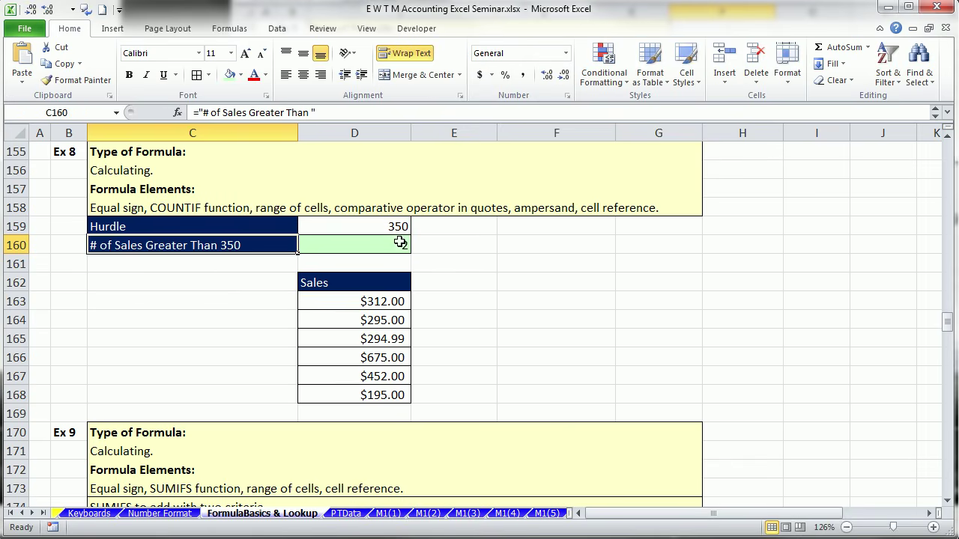
# Set the Ex 8 hurdle in D159 to 450 and replace it with 475 to test the linked formulas.
pyautogui.click(396, 226)
pyautogui.write('450')
pyautogui.hotkey('ctrl', 'Return')
pyautogui.write('475')
pyautogui.press('Return')
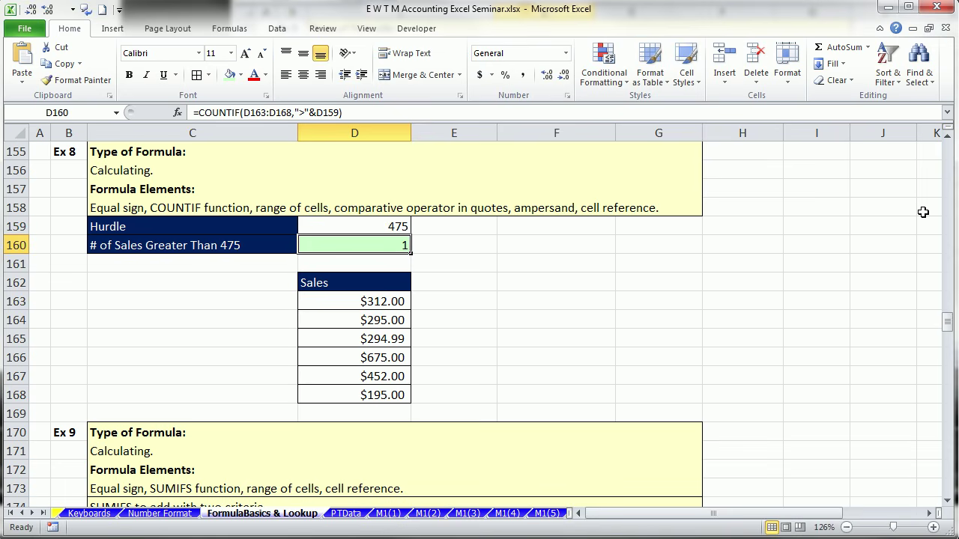
# Inspect the Ex 8 label formula in C160 and the COUNTIF formula in D160.
pyautogui.doubleClick(209, 245)
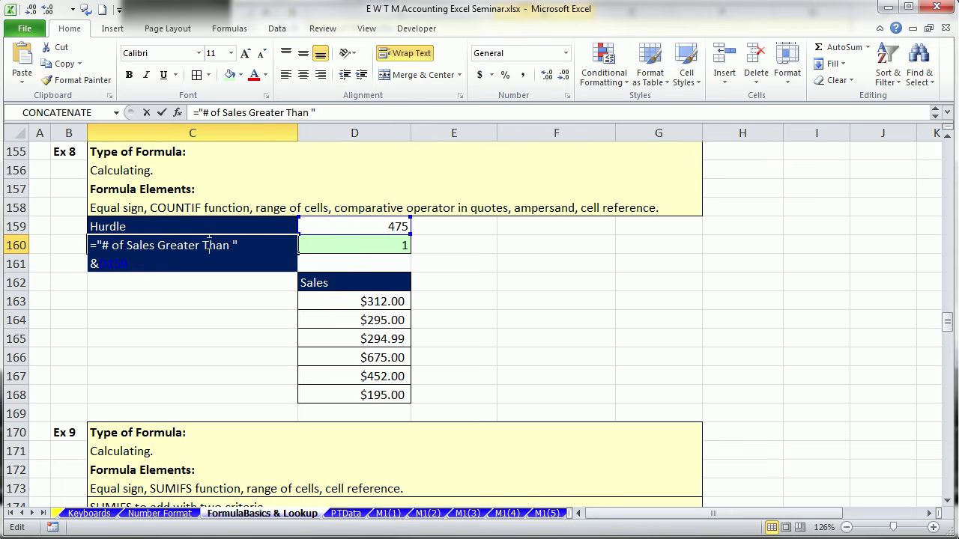
pyautogui.press('Escape')
pyautogui.click(383, 245)
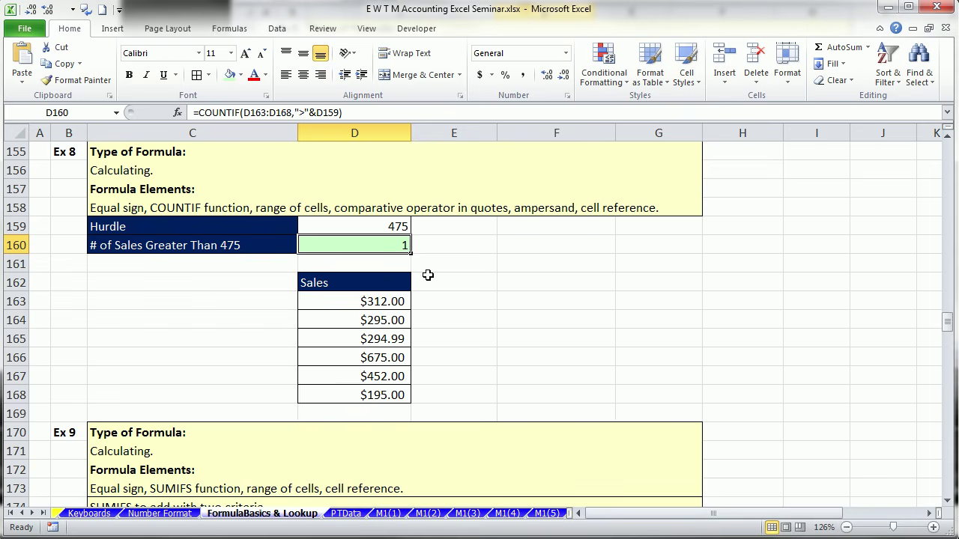
# Start a formula with =sum in the Ex 9 Total Units cell E176.
pyautogui.moveTo(950, 507); pyautogui.dragTo(950, 507)
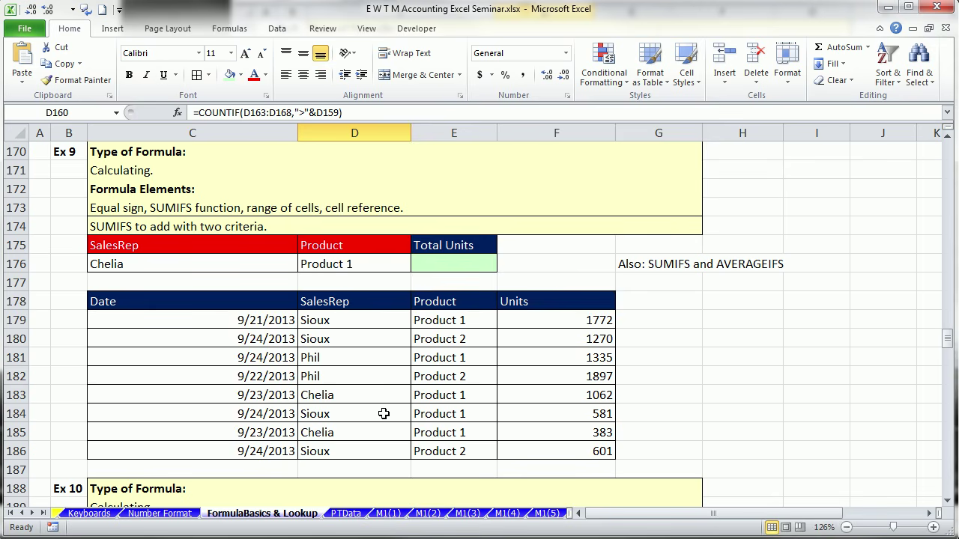
pyautogui.click(453, 266)
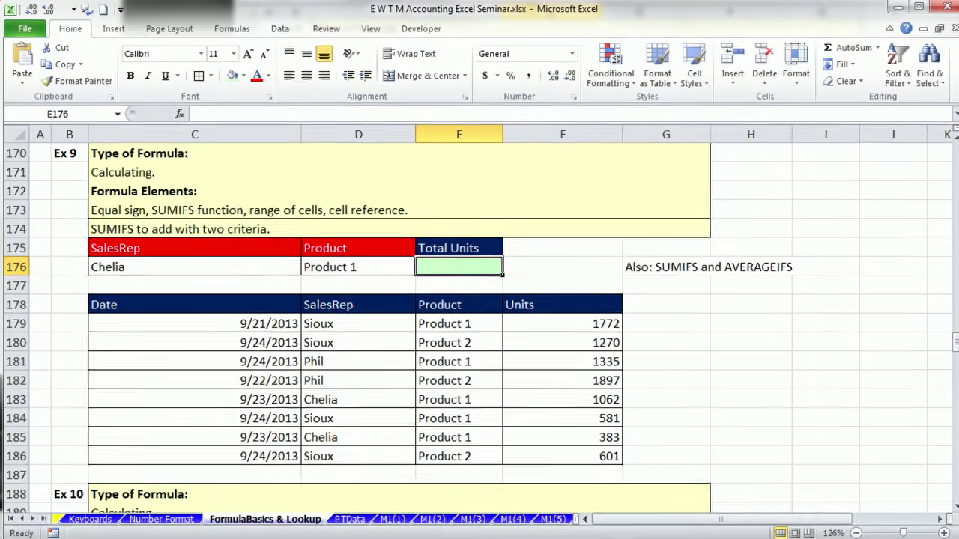
pyautogui.write('=s')
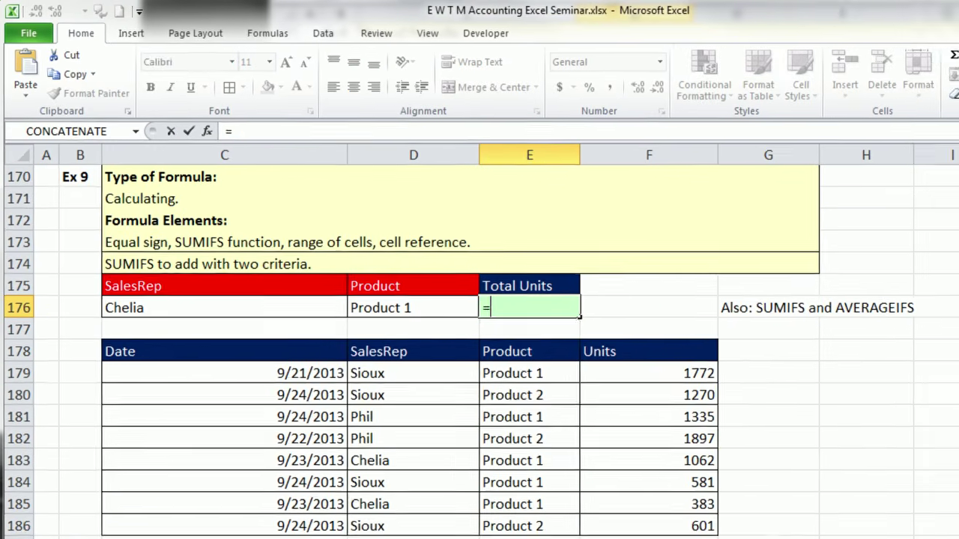
pyautogui.write('um')
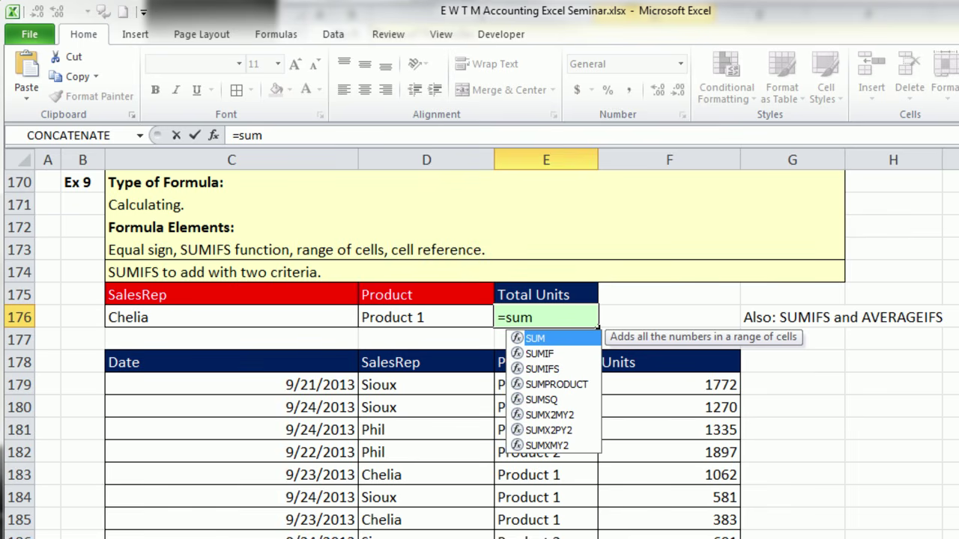
# Compare the descriptions of the suggested SUM functions and examine the arguments of SUMIF.
pyautogui.press('Down')
pyautogui.press('Down')
pyautogui.press('Down')
pyautogui.press('Down')
pyautogui.press('Down')
pyautogui.press('Up')
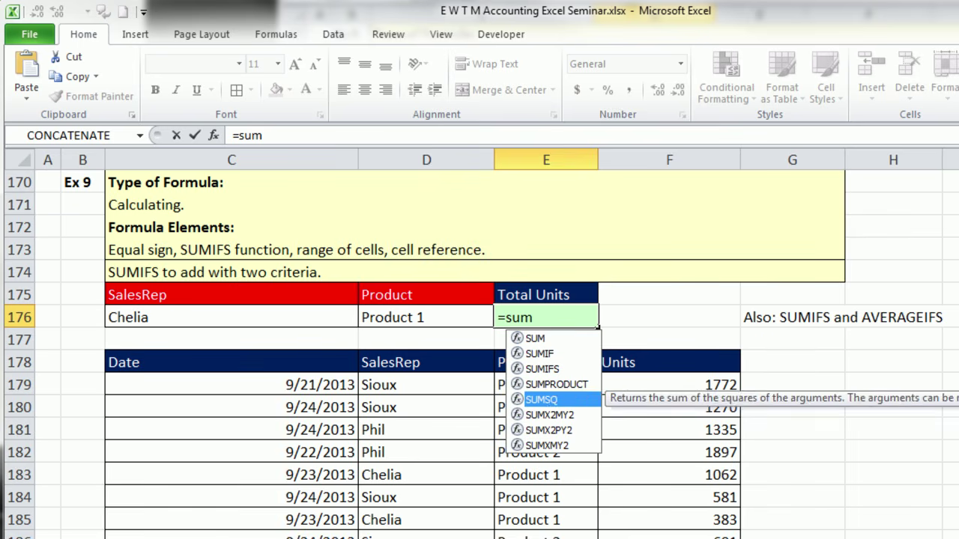
pyautogui.press('Up')
pyautogui.press('Up')
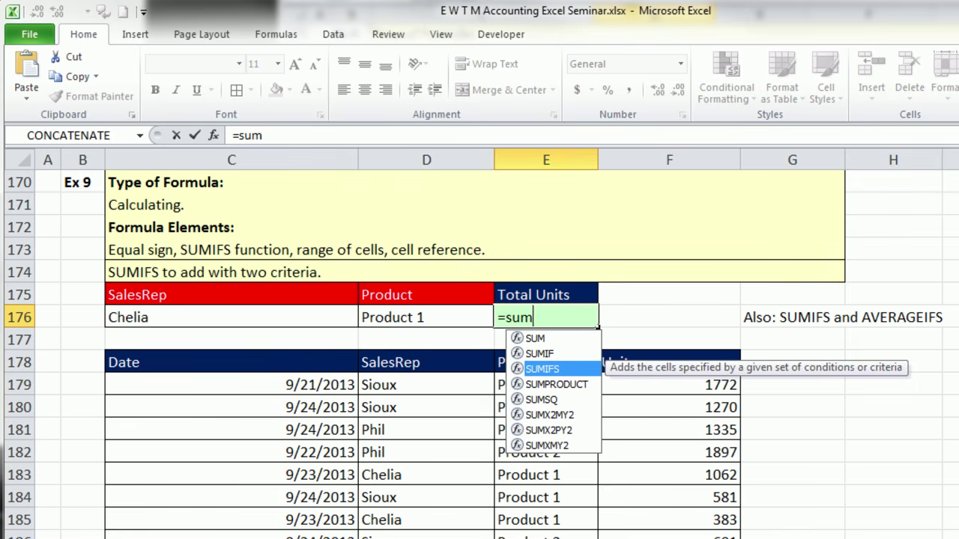
pyautogui.press('Up')
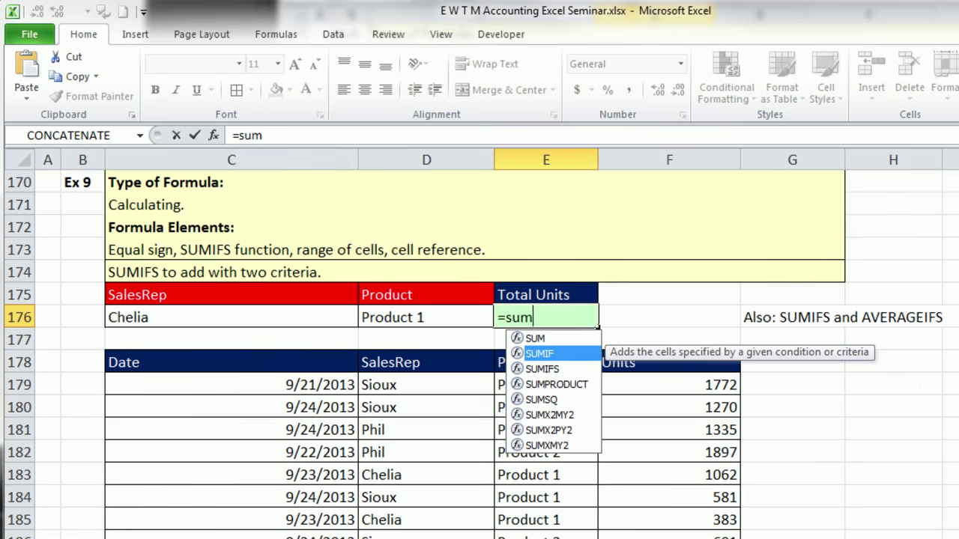
pyautogui.press('Tab')
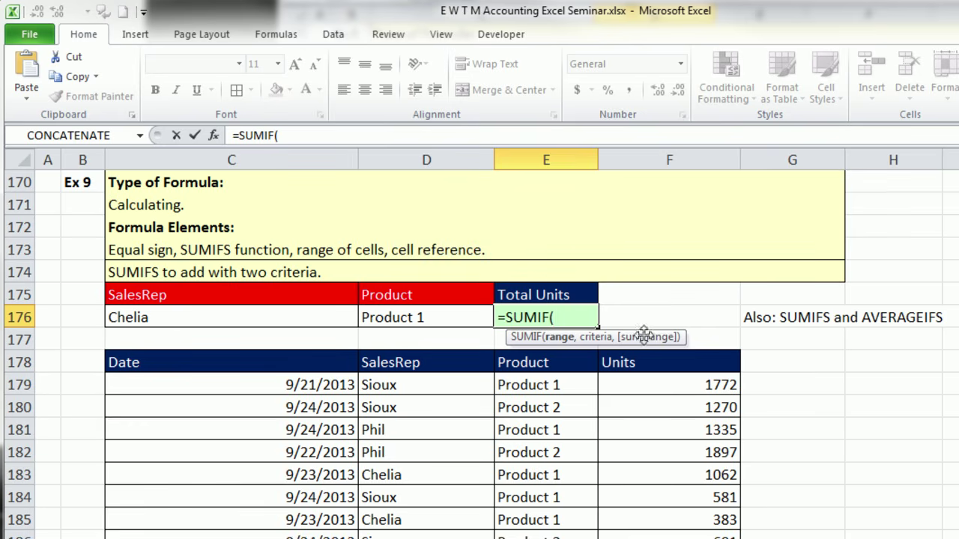
pyautogui.press('BackSpace')
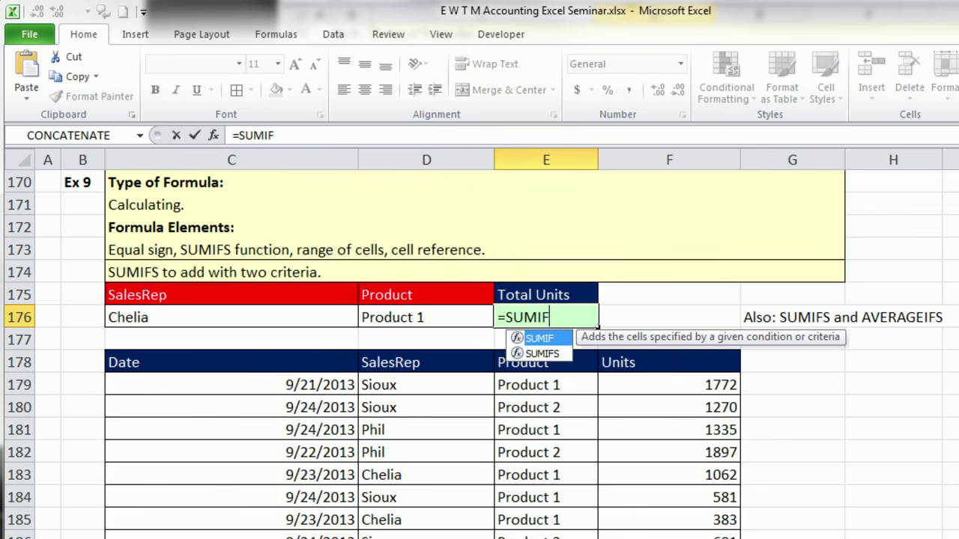
# Use SUMIFS in E176 with sum range F179:F186, criteria range D179:D186 and the sales rep cell C176 as criterion.
pyautogui.press('Down')
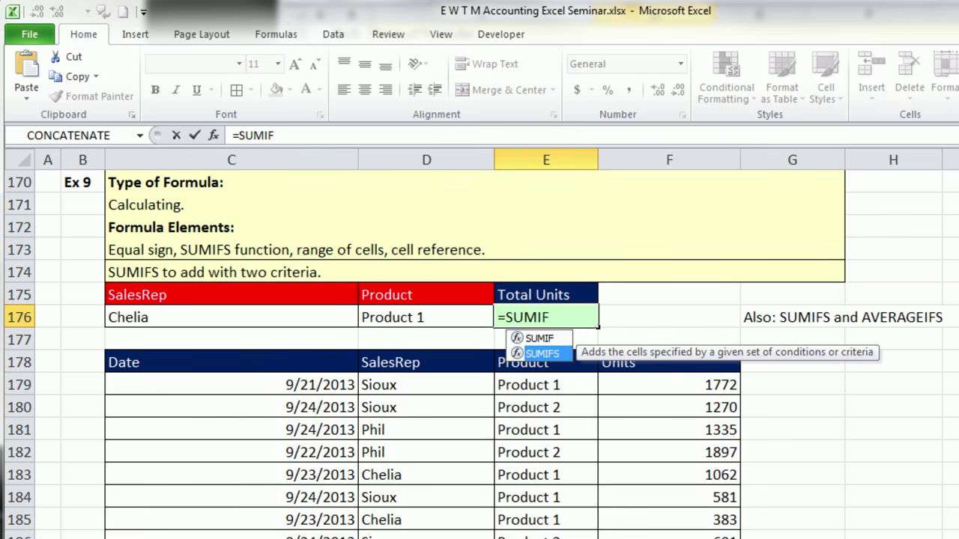
pyautogui.press('Tab')
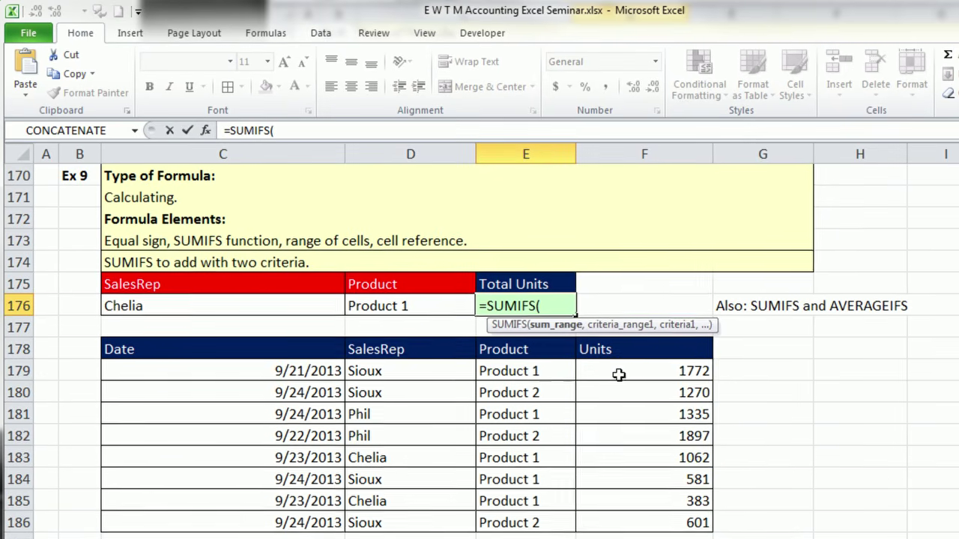
pyautogui.moveTo(643, 382); pyautogui.dragTo(632, 522)
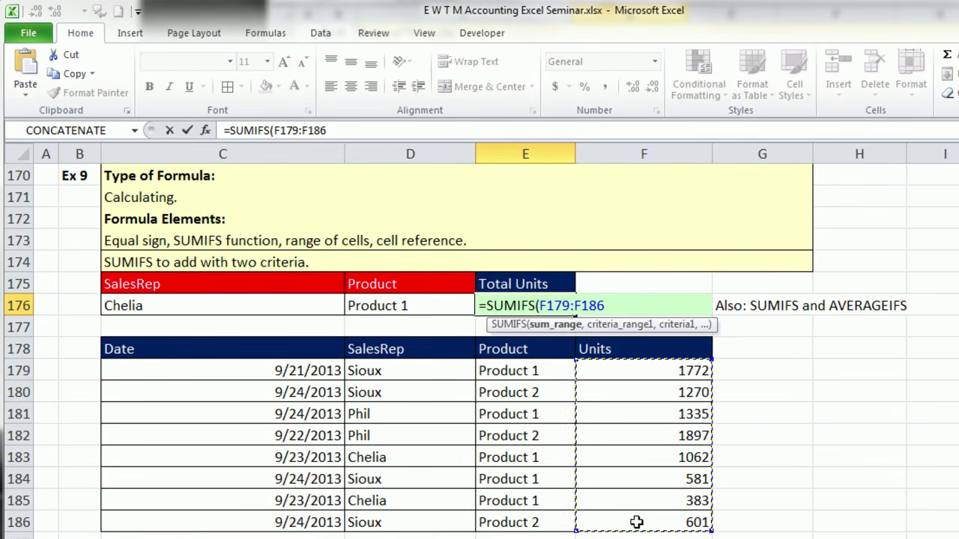
pyautogui.write(',')
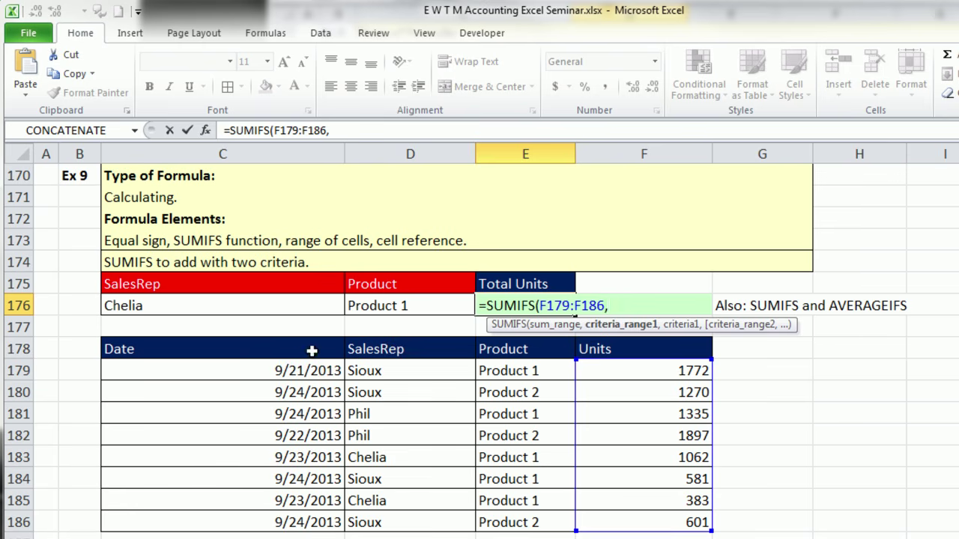
pyautogui.moveTo(377, 371); pyautogui.dragTo(385, 522)
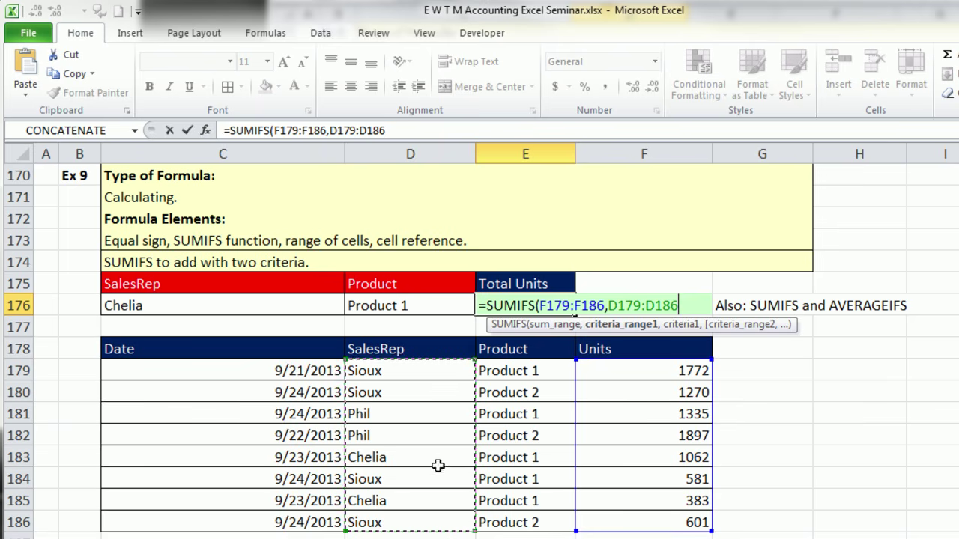
pyautogui.write(',')
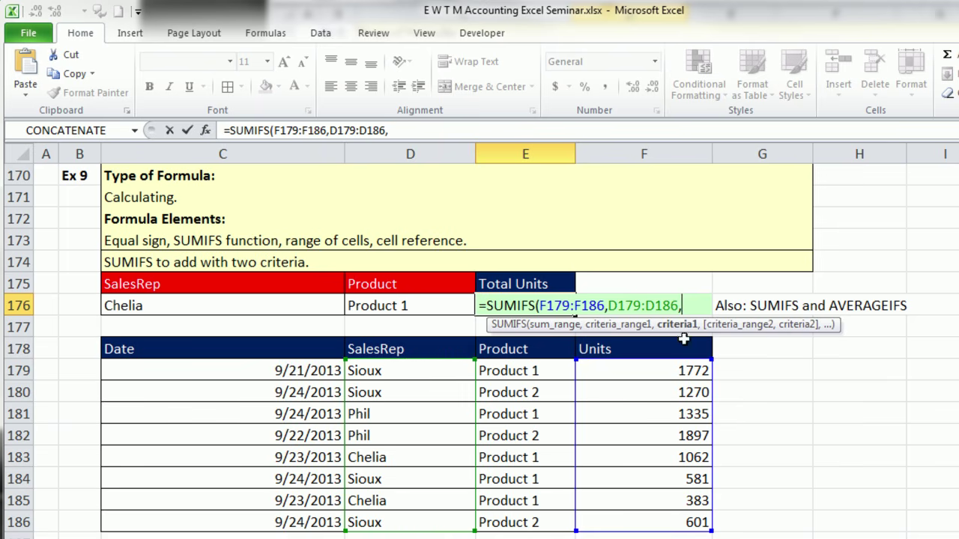
pyautogui.click(172, 305)
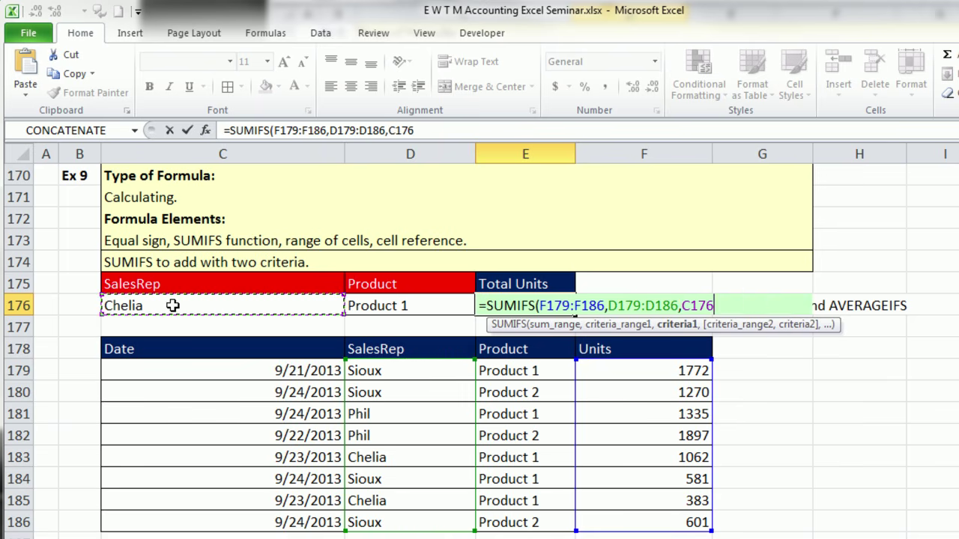
# Add criteria range E179:E186 with the product cell D176 as criterion and enter the SUMIFS formula in E176.
pyautogui.write(',')
pyautogui.moveTo(508, 373); pyautogui.dragTo(510, 522)
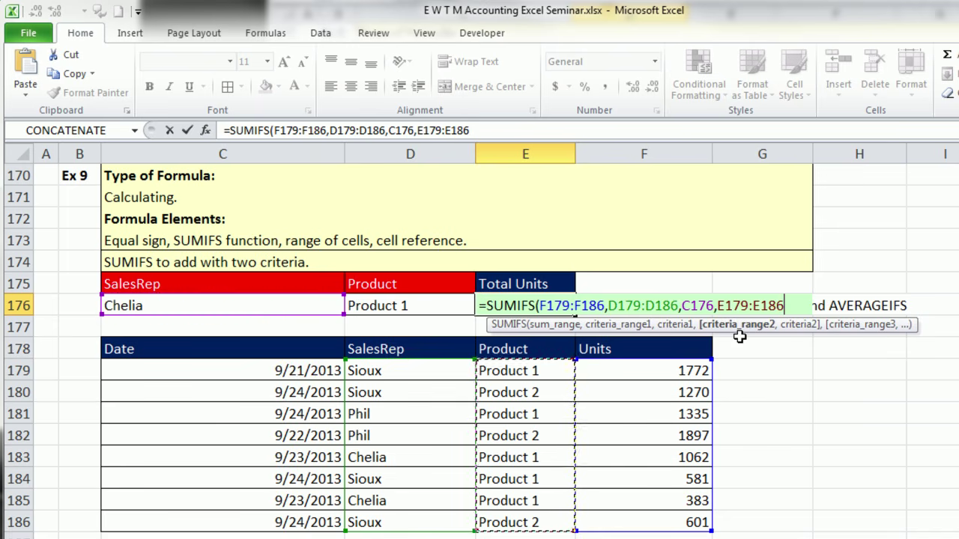
pyautogui.write(',')
pyautogui.click(418, 301)
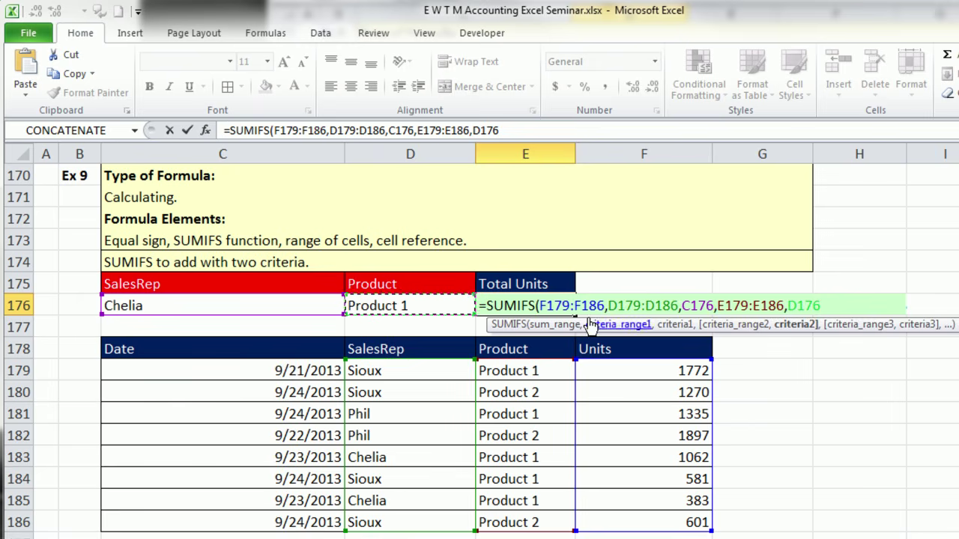
pyautogui.write(')')
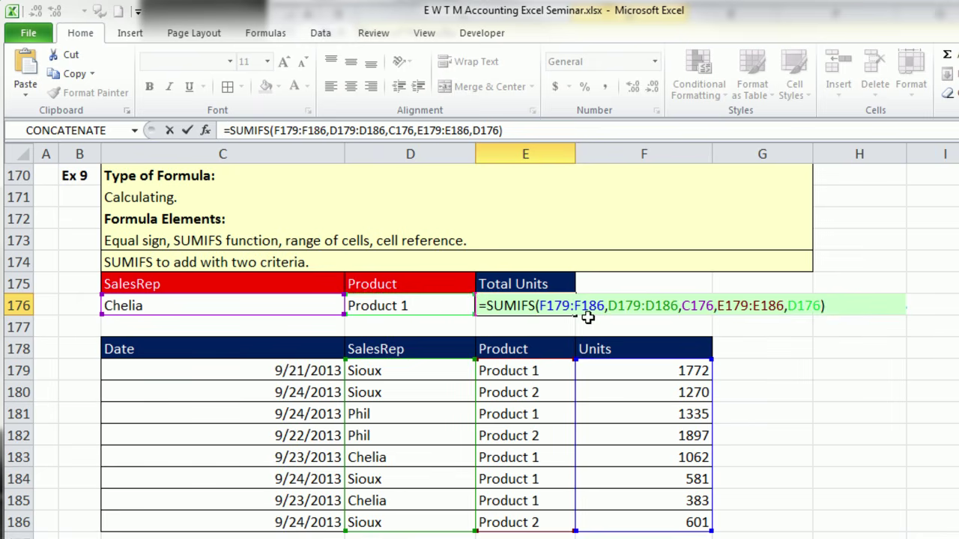
pyautogui.hotkey('ctrl', 'Return')
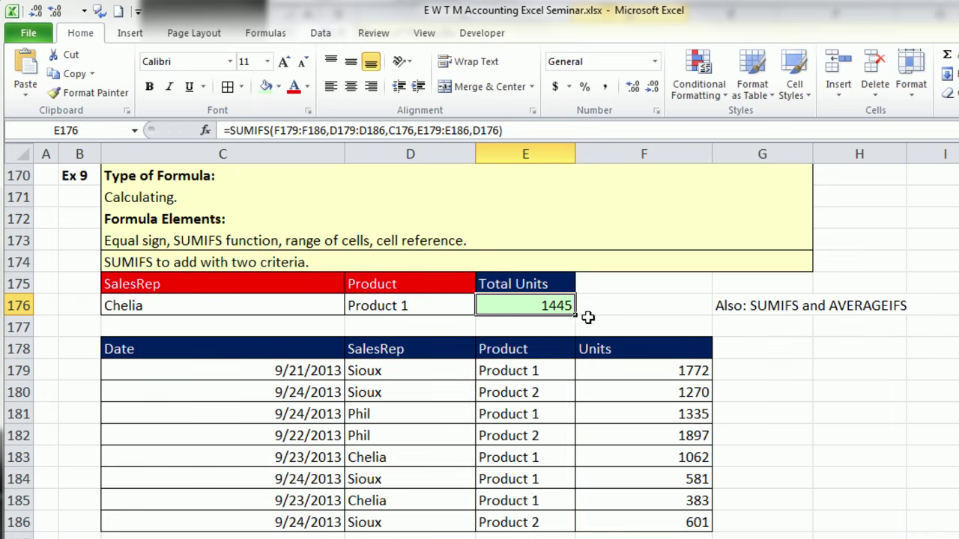
# Test the Ex 9 total by switching the product in D176 to Product 2 and back to Product 1.
pyautogui.click(437, 305)
pyautogui.click(483, 306)
pyautogui.click(397, 338)
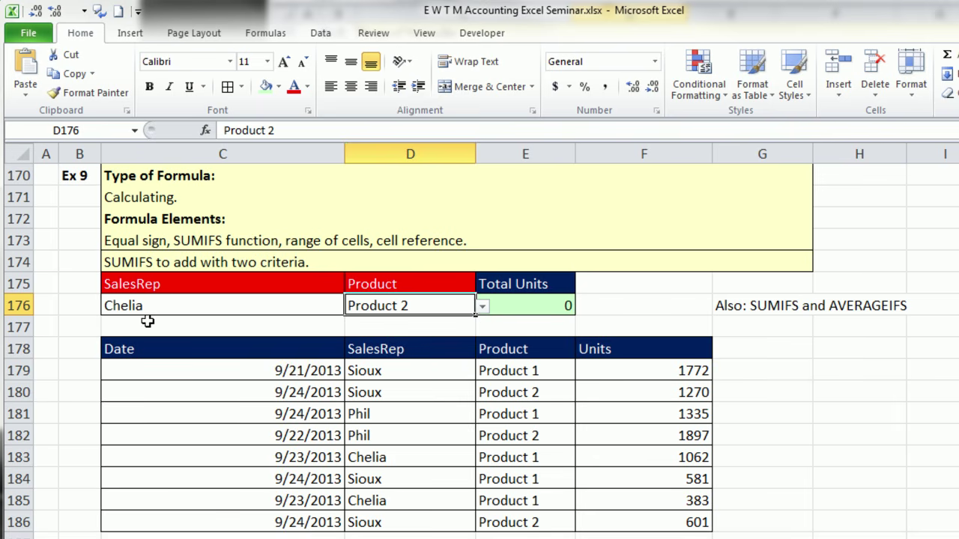
pyautogui.click(483, 309)
pyautogui.click(368, 323)
pyautogui.click(892, 393)
# Start a SUMIFS formula in the Ex 10 cell E194 with sum range F199:F206, criteria range C199:C206 and lower-date criterion C194.
pyautogui.click(947, 500)
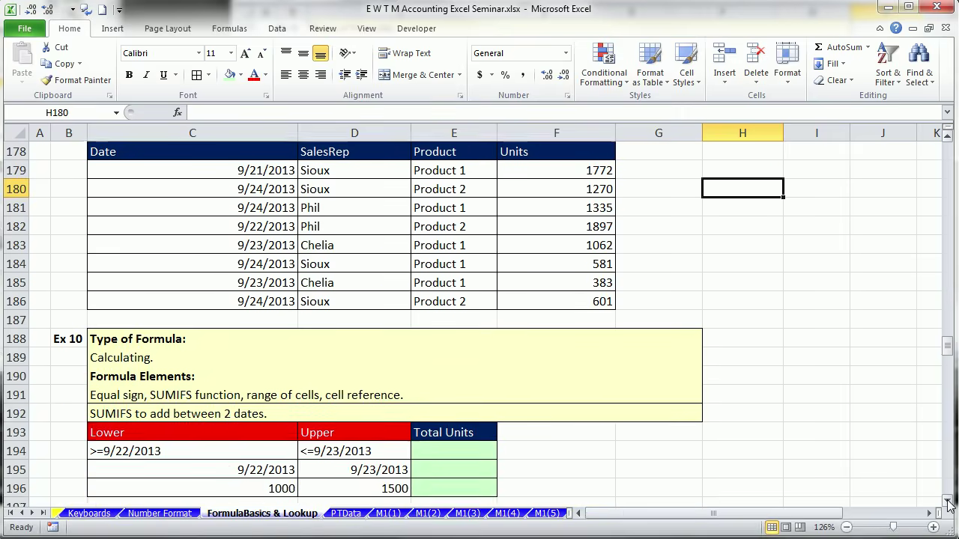
pyautogui.click(948, 502)
pyautogui.click(949, 502)
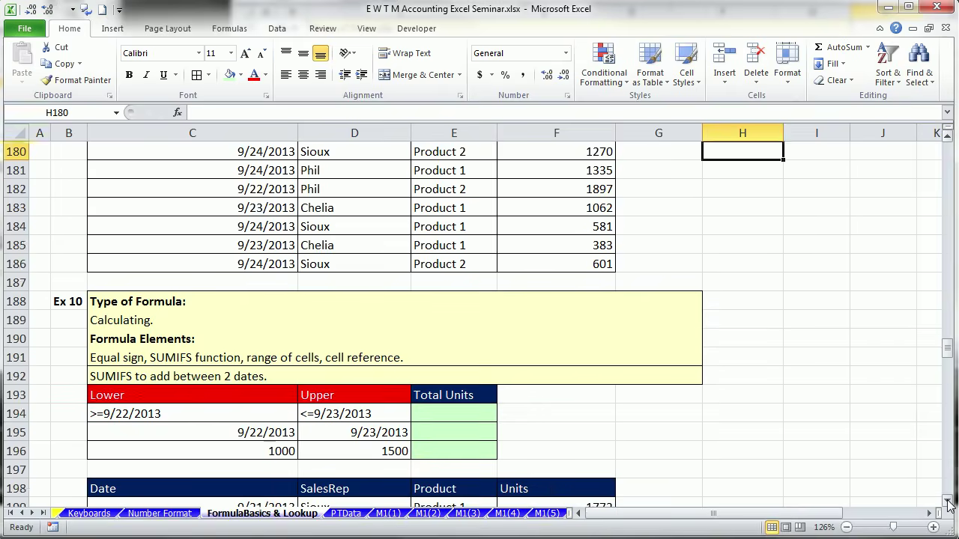
pyautogui.click(948, 502)
pyautogui.click(948, 502)
pyautogui.click(949, 502)
pyautogui.click(949, 502)
pyautogui.click(949, 502)
pyautogui.click(948, 502)
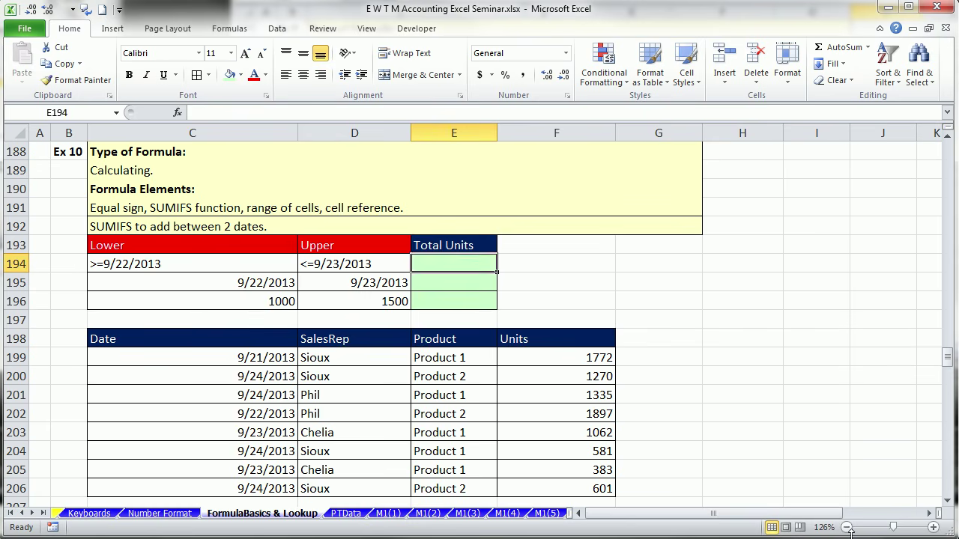
pyautogui.write('=sumifs')
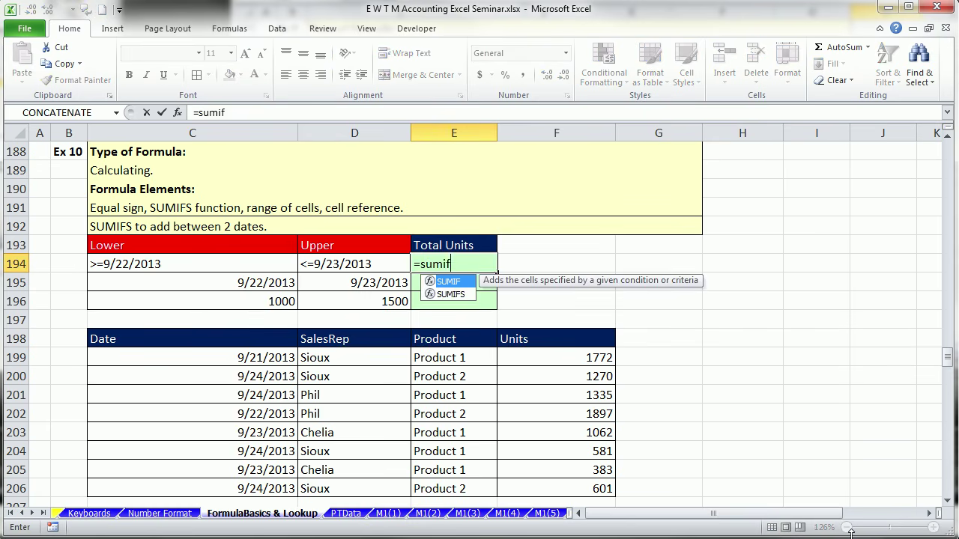
pyautogui.press('Tab')
pyautogui.moveTo(548, 352); pyautogui.dragTo(557, 486)
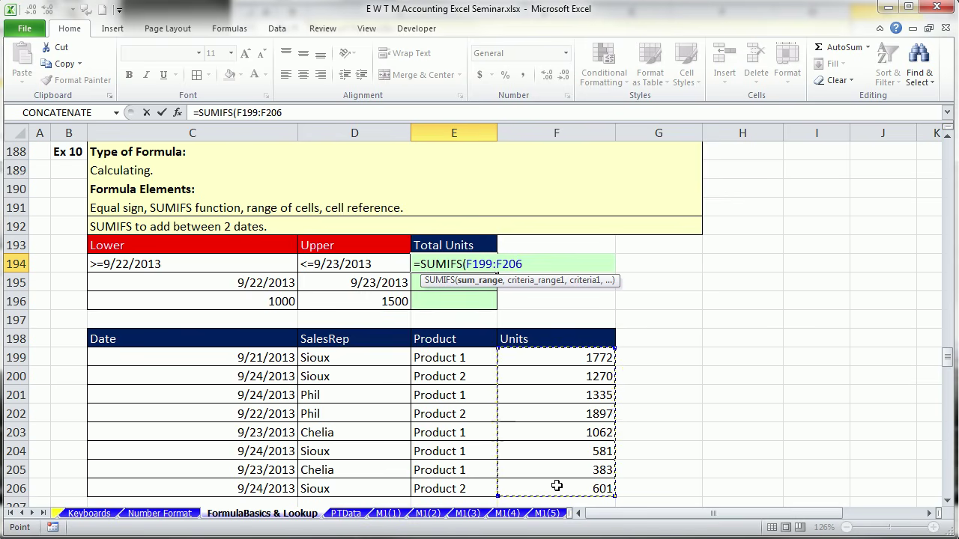
pyautogui.write(',')
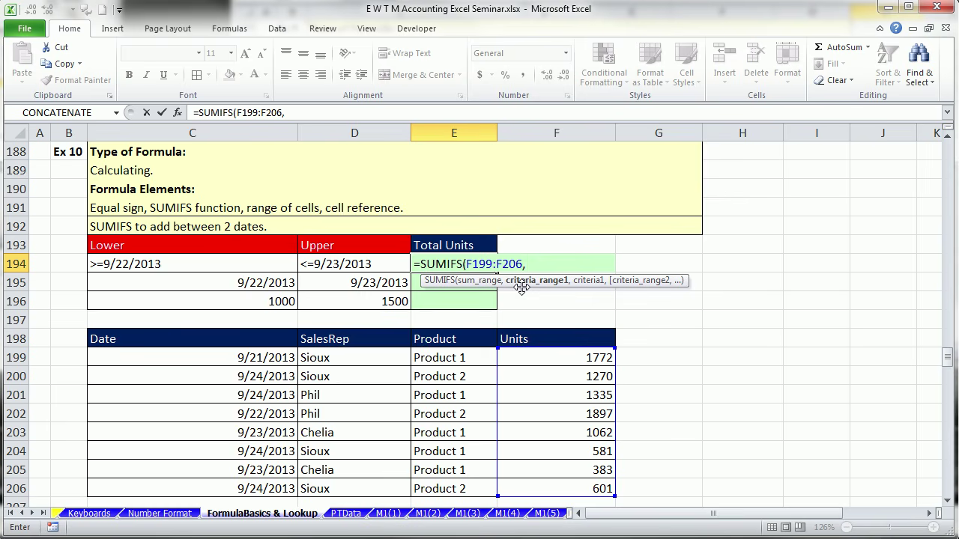
pyautogui.moveTo(233, 358); pyautogui.dragTo(231, 488)
pyautogui.write(',')
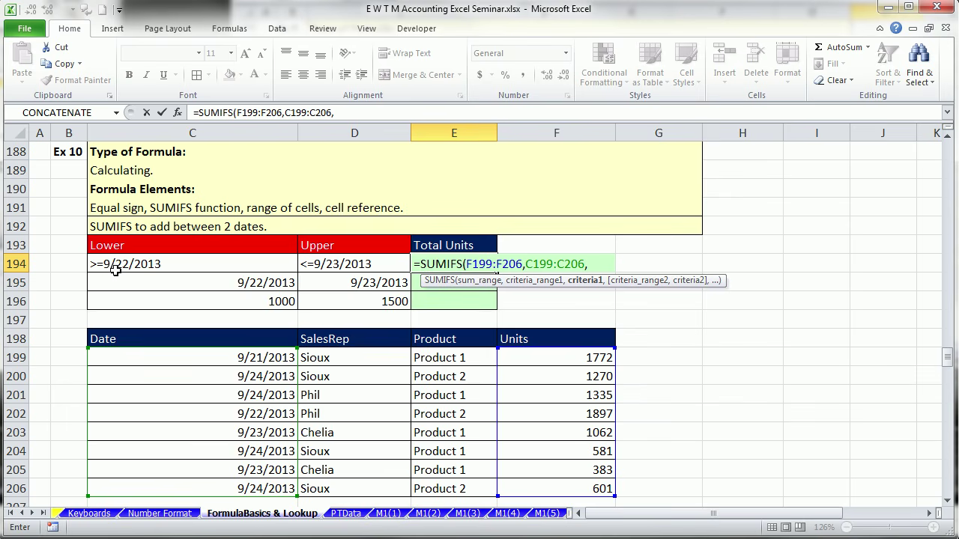
pyautogui.click(191, 269)
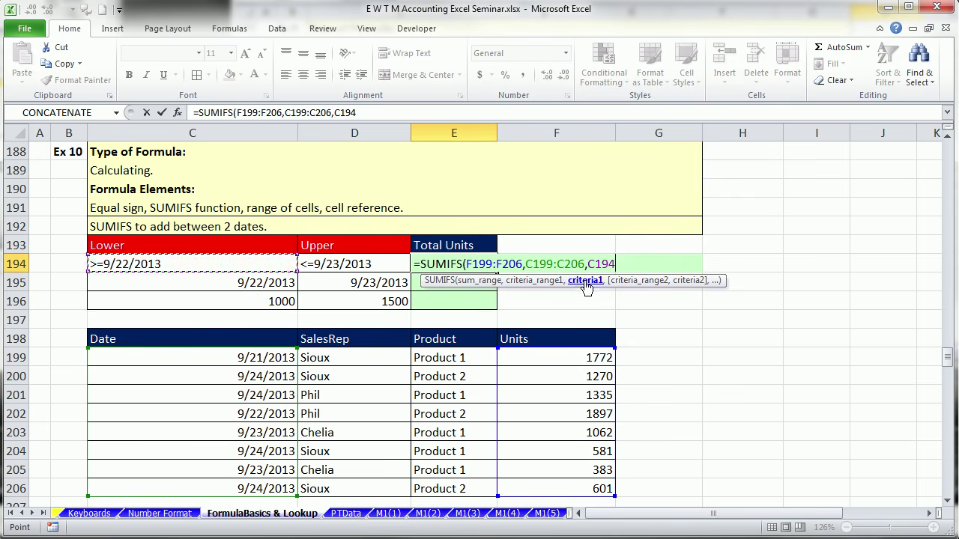
# Add C199:C206 as second criteria range with upper-date criterion D194 and enter the SUMIFS formula in E194.
pyautogui.write(',')
pyautogui.moveTo(225, 355); pyautogui.dragTo(222, 485)
pyautogui.write(',')
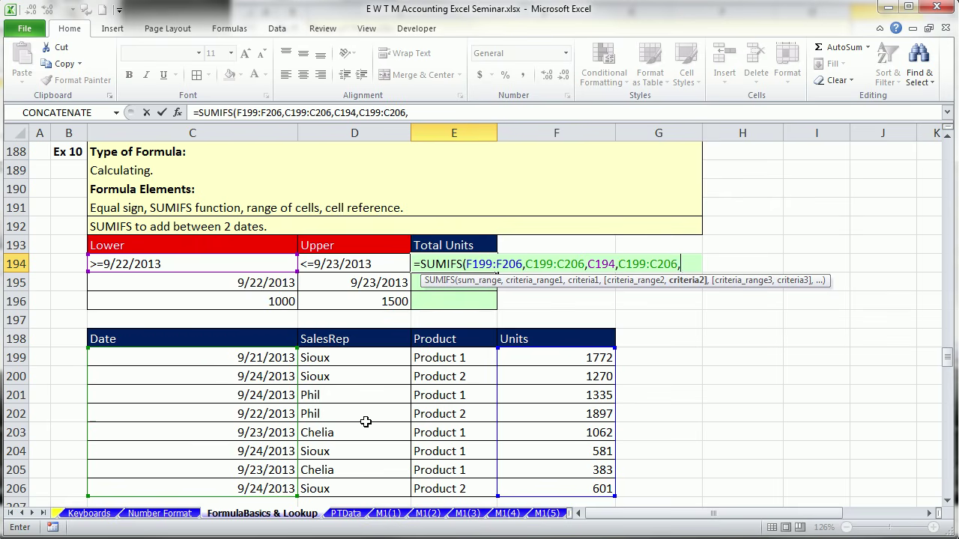
pyautogui.click(361, 267)
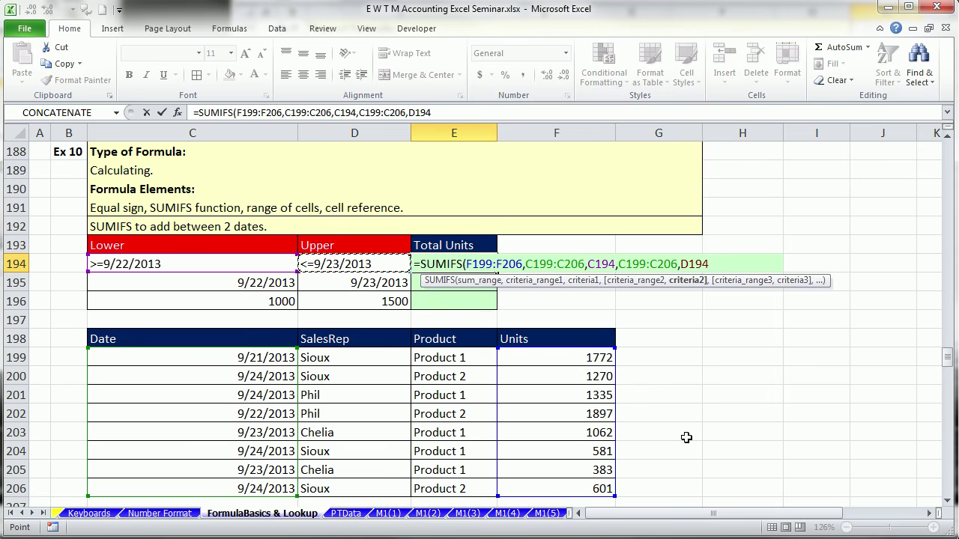
pyautogui.write(')')
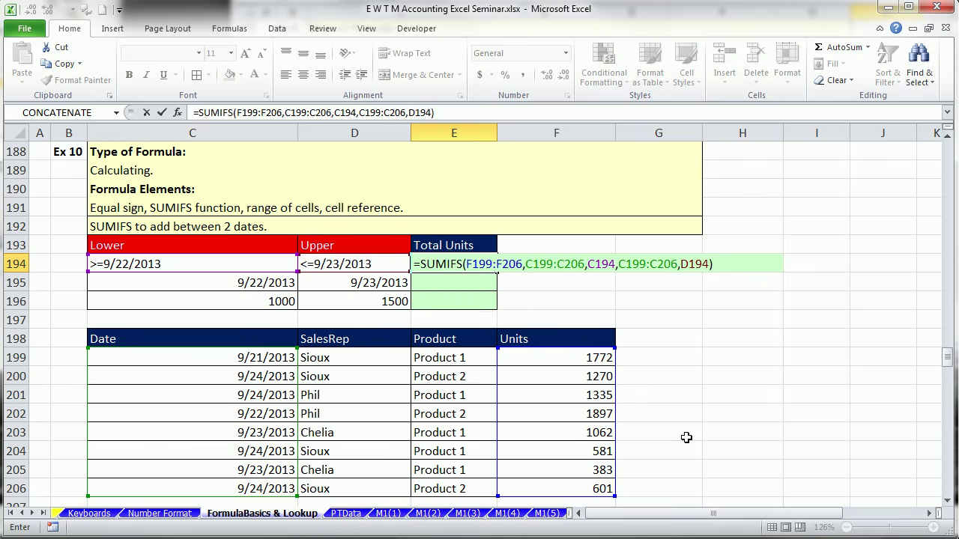
pyautogui.hotkey('ctrl', 'Return')
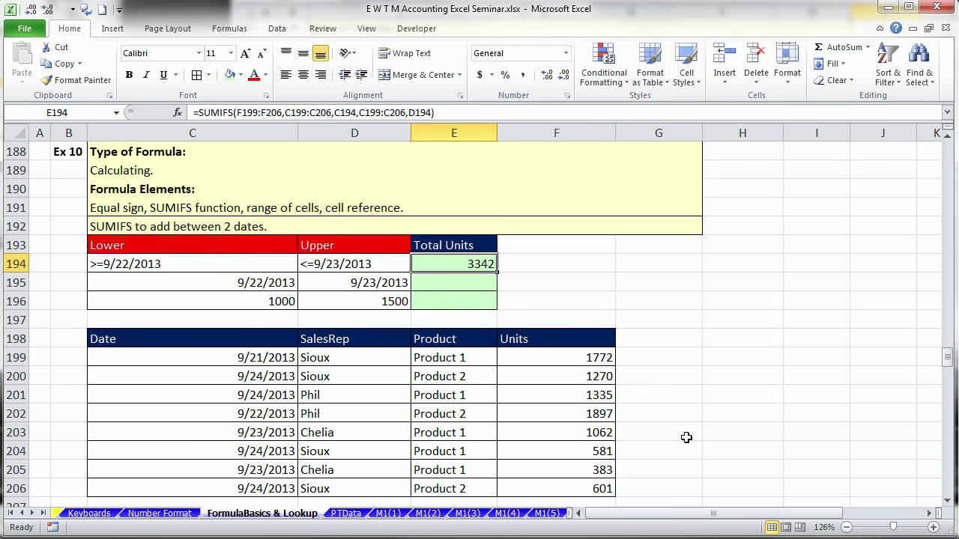
# Start a SUMIFS formula in E195 with sum range F199:F206, criteria range C199:C206 and lower-date criterion ">="&C195.
pyautogui.click(463, 285)
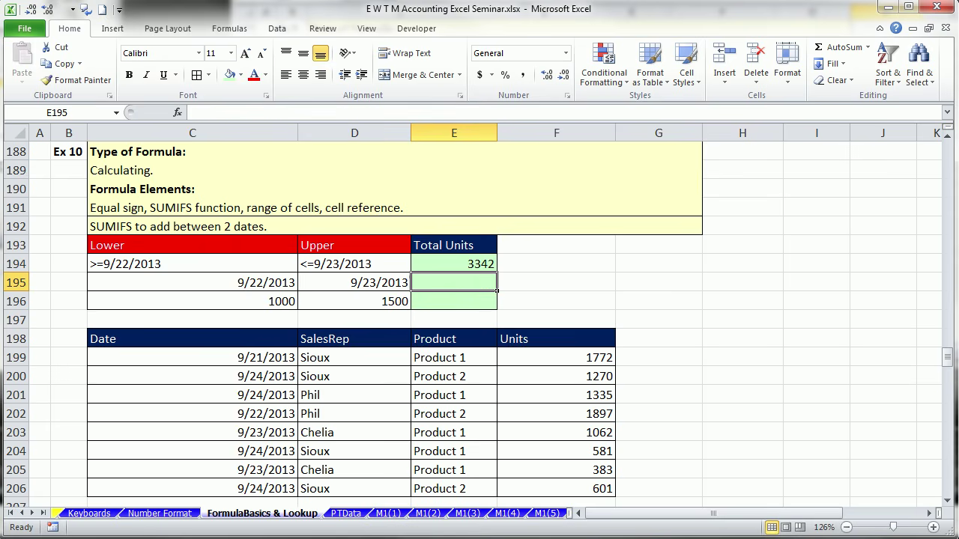
pyautogui.write('=sumif')
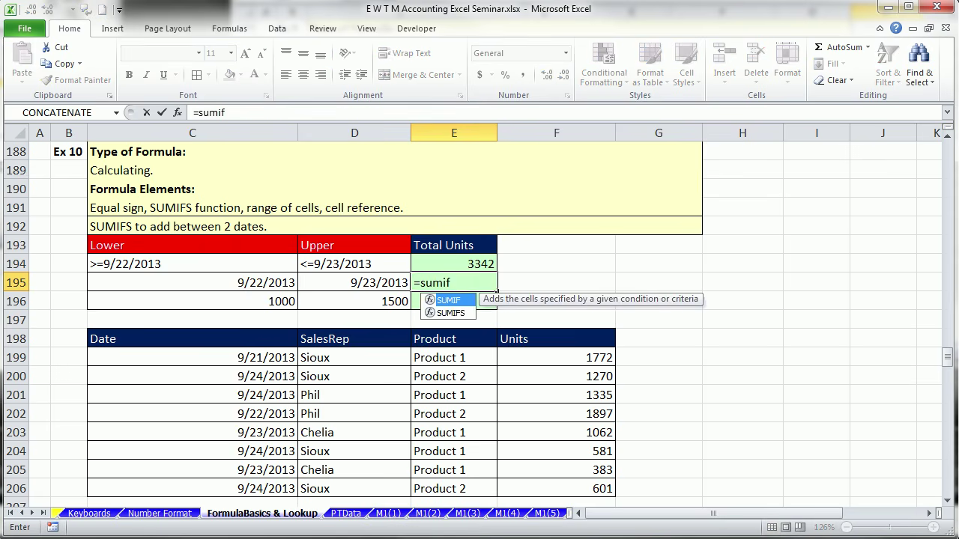
pyautogui.write('s')
pyautogui.press('Tab')
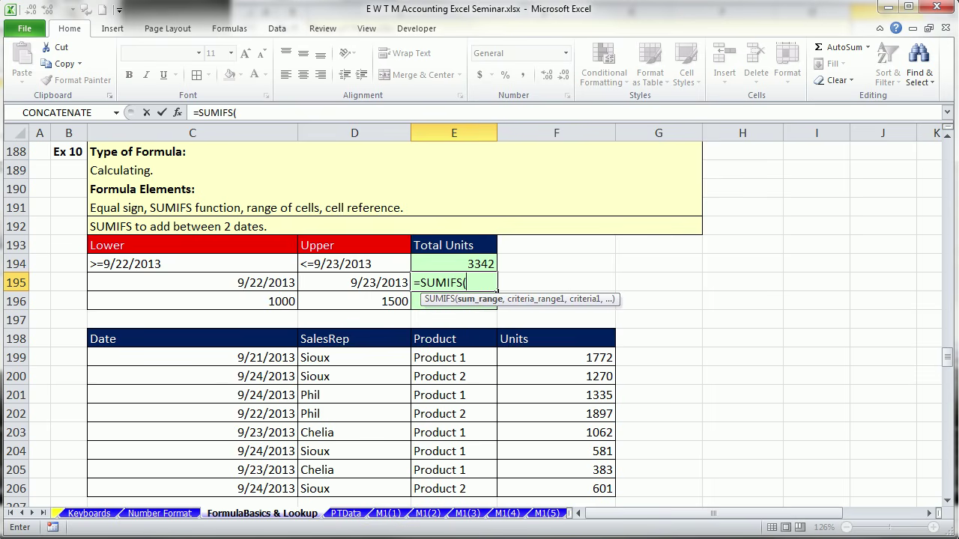
pyautogui.moveTo(555, 358); pyautogui.dragTo(554, 481)
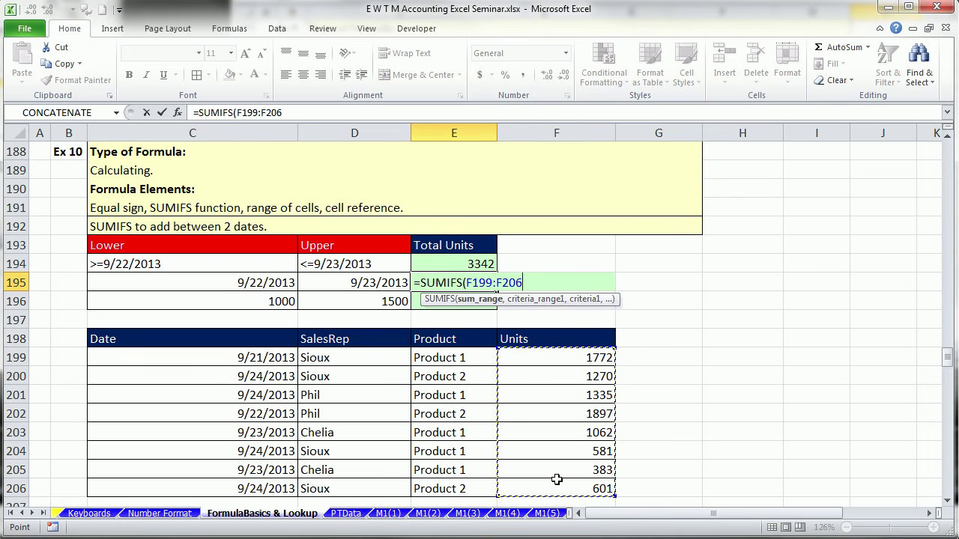
pyautogui.write(',')
pyautogui.moveTo(246, 358); pyautogui.dragTo(247, 487)
pyautogui.write(',">=')
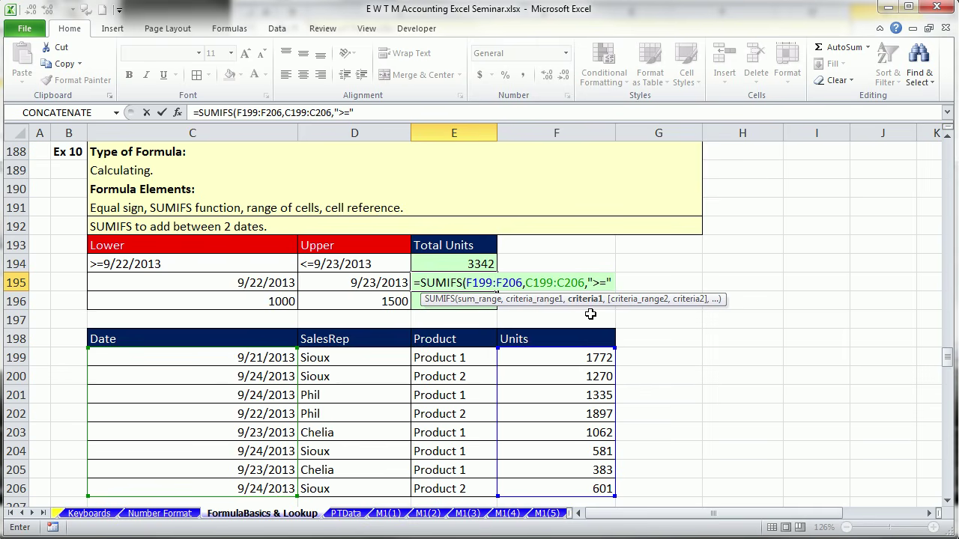
pyautogui.write('"&')
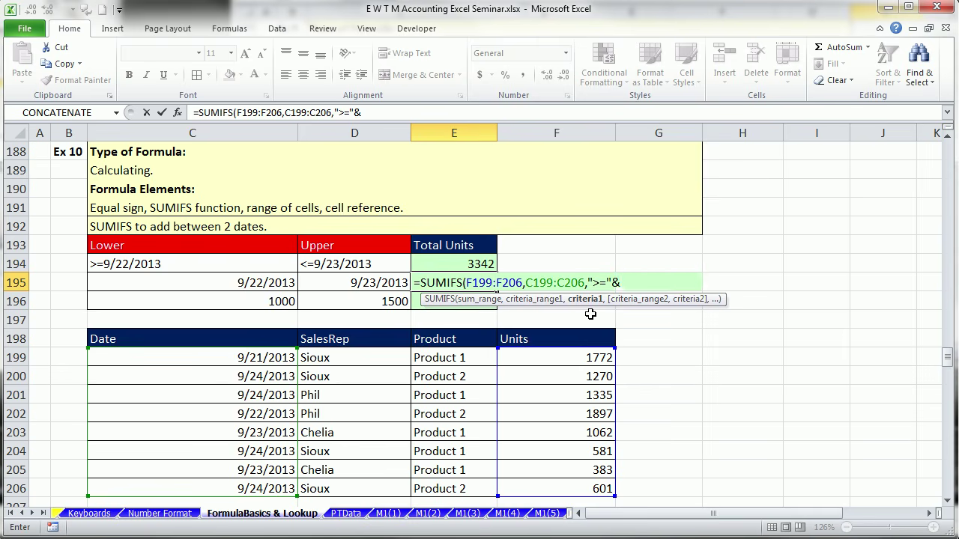
pyautogui.click(221, 283)
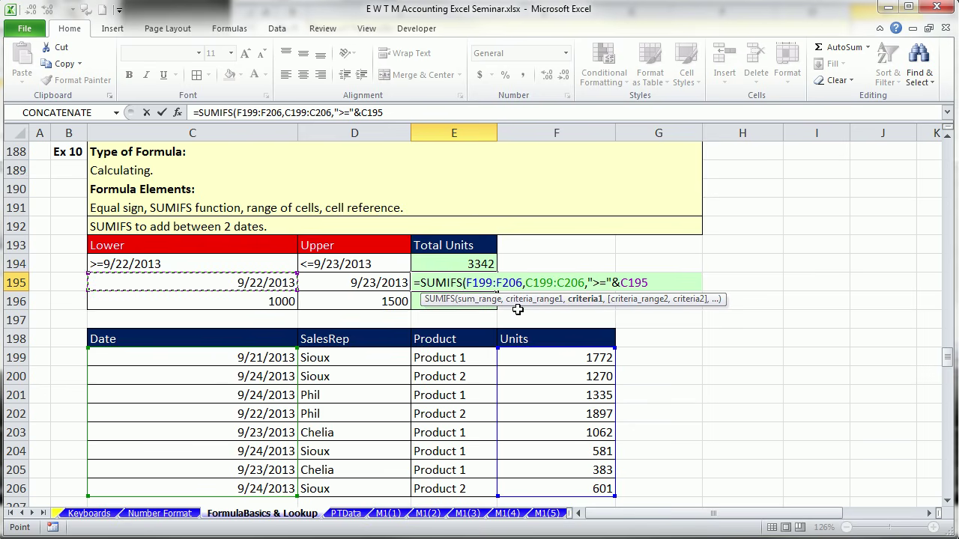
# Evaluate the first criterion argument inside the E195 formula and restore it to ">="&C195.
pyautogui.click(583, 299)
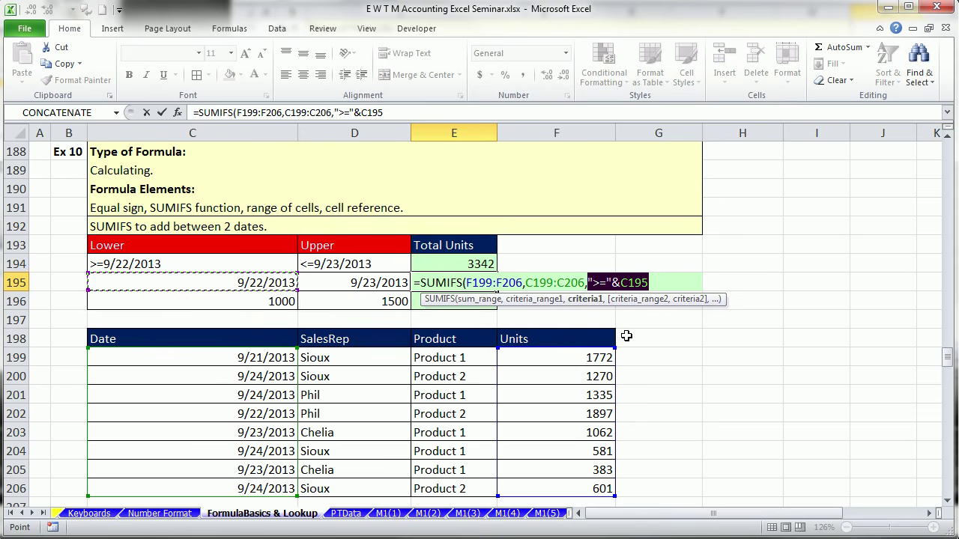
pyautogui.press('F9')
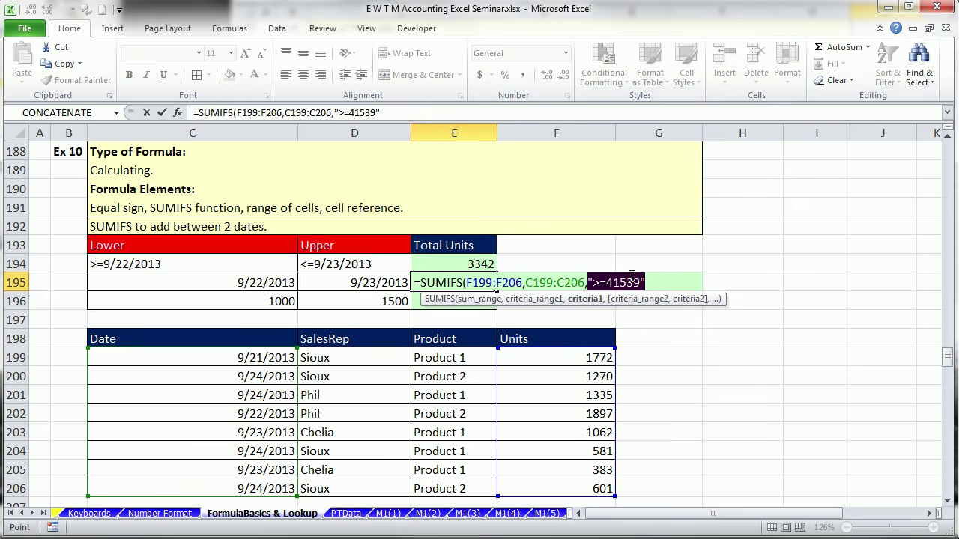
pyautogui.write('">="&C195')
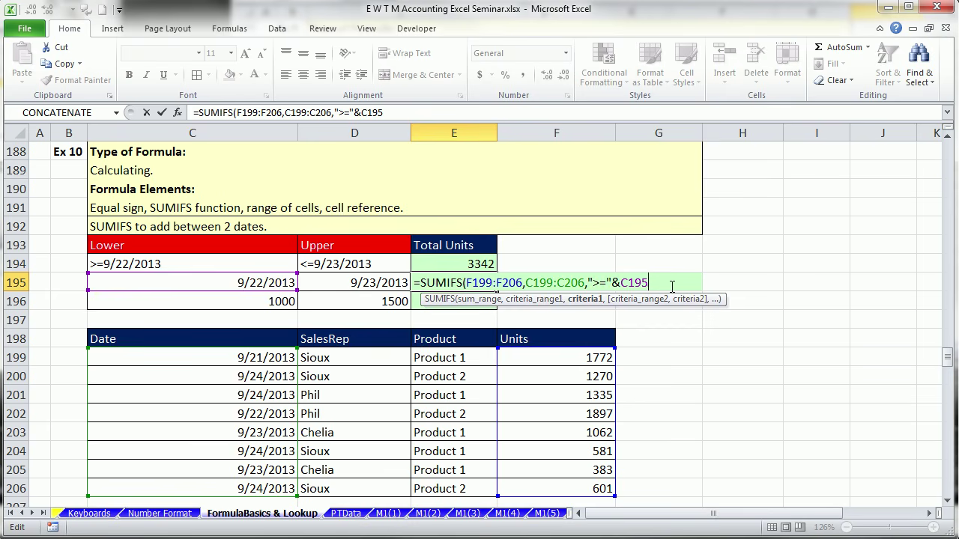
# Add second criteria range C199:C206 with upper-date criterion "<="&D195 and enter the SUMIFS formula in E195.
pyautogui.write(',')
pyautogui.moveTo(231, 358); pyautogui.dragTo(266, 488)
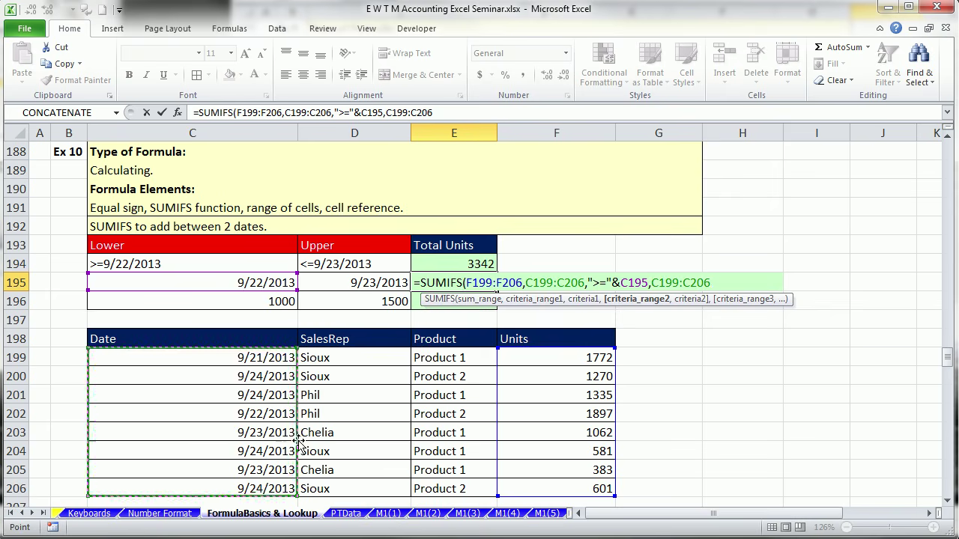
pyautogui.write(',')
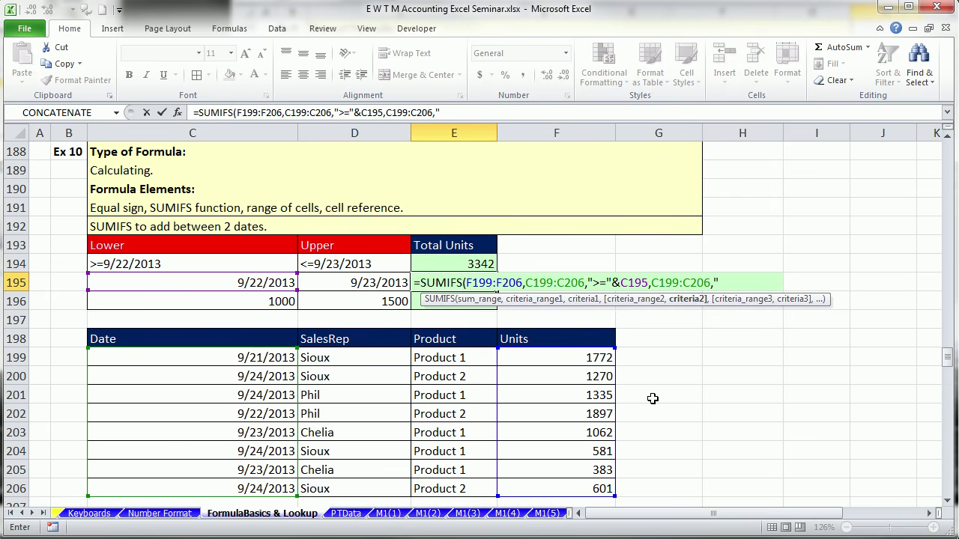
pyautogui.write('"<="&')
pyautogui.click(335, 279)
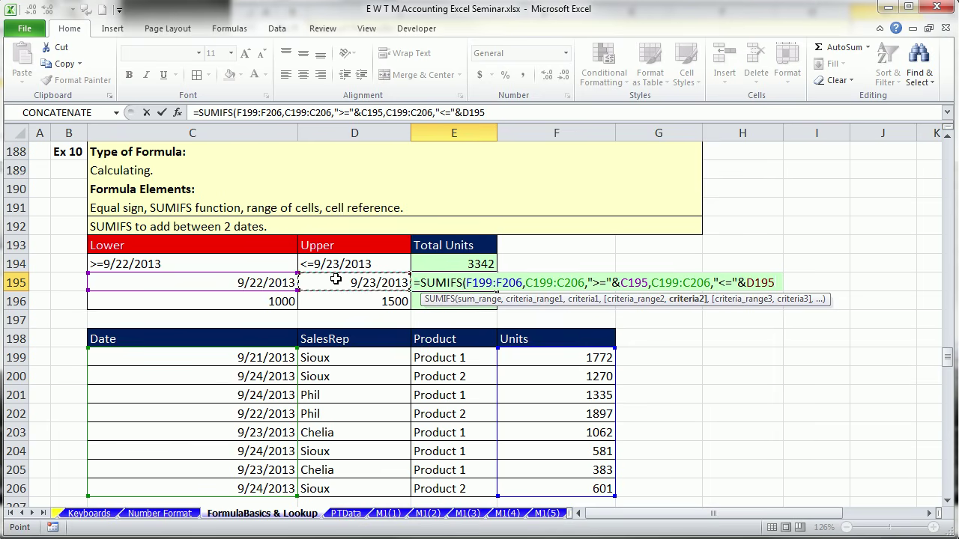
pyautogui.write(')')
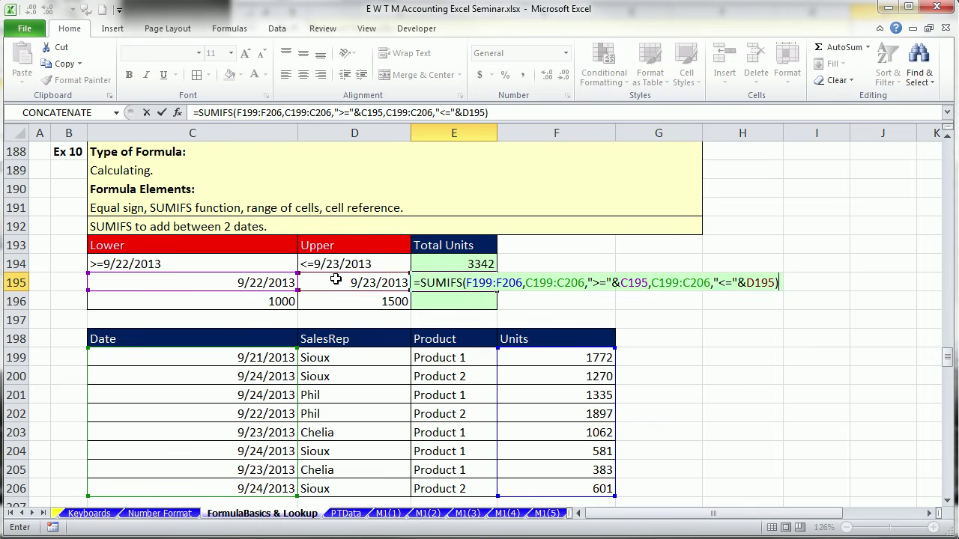
pyautogui.hotkey('ctrl', 'Return')
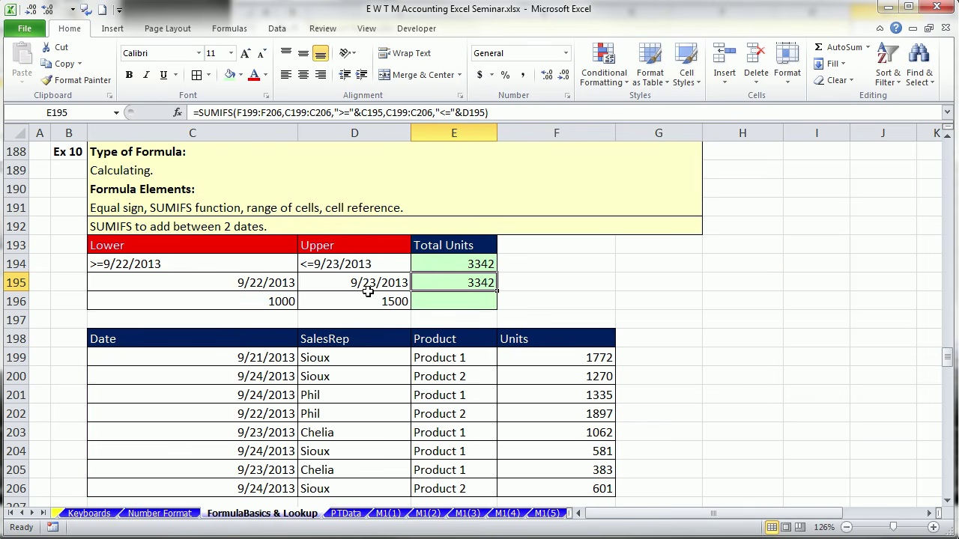
# Start a SUMIFS formula in E196 with F199:F206 as sum range and first criteria range, and lower criterion ">="&C196.
pyautogui.click(463, 301)
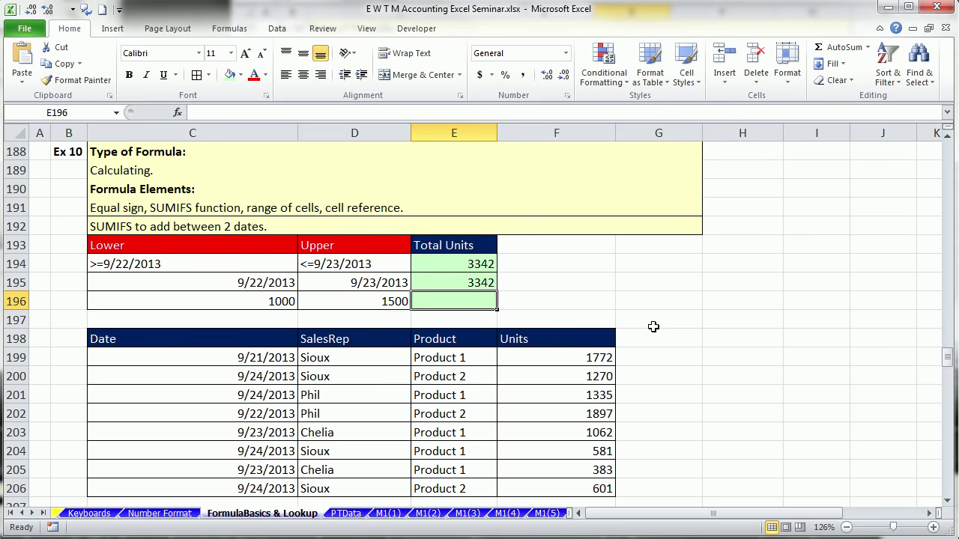
pyautogui.write('=sumifs')
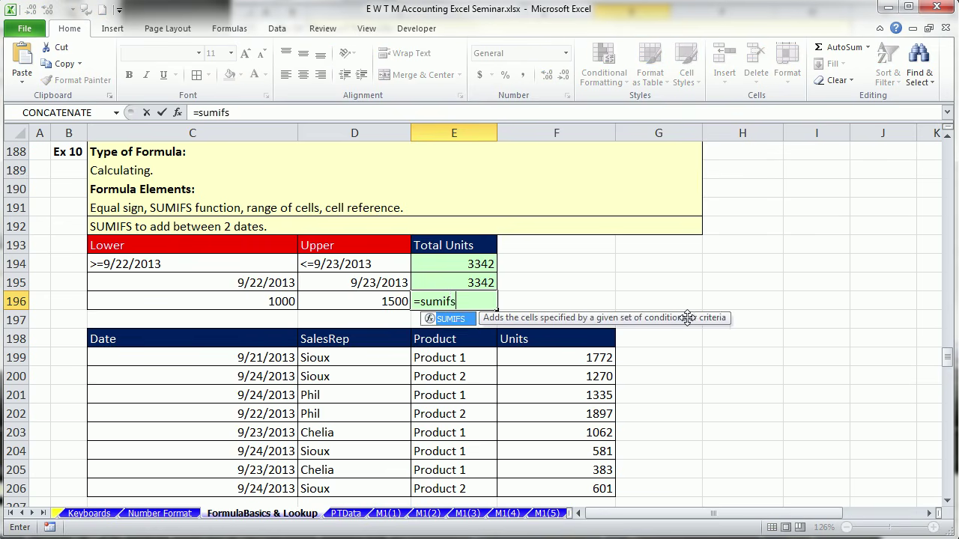
pyautogui.press('Tab')
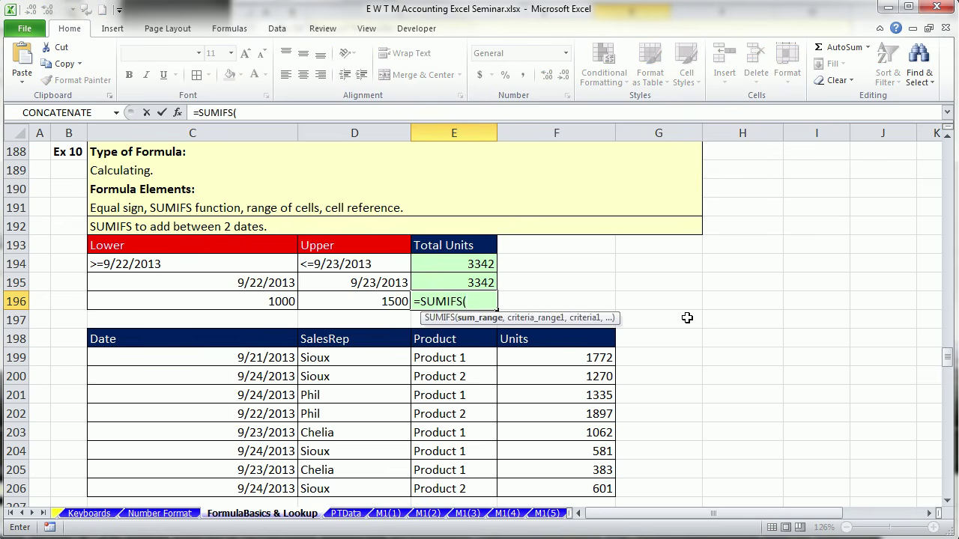
pyautogui.moveTo(547, 357); pyautogui.dragTo(552, 488)
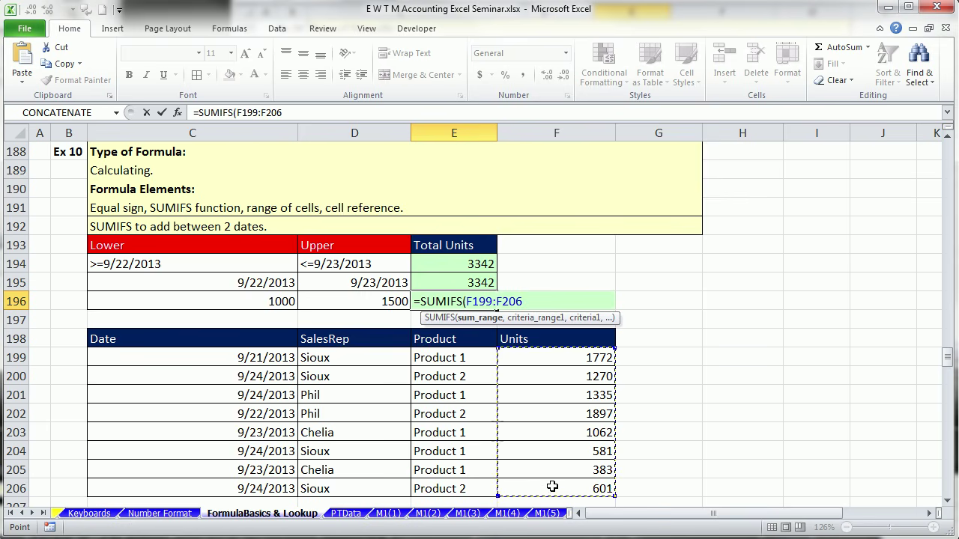
pyautogui.write(',')
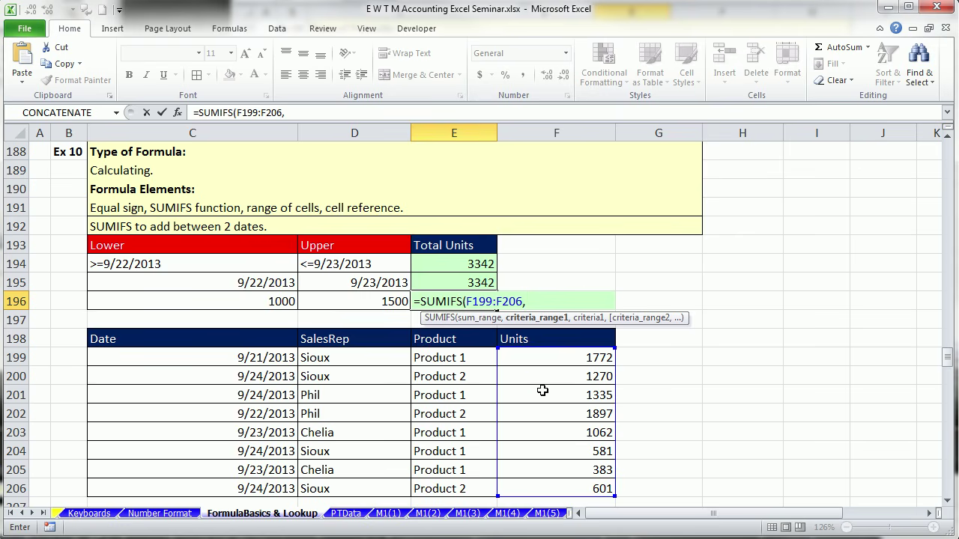
pyautogui.moveTo(543, 357); pyautogui.dragTo(548, 486)
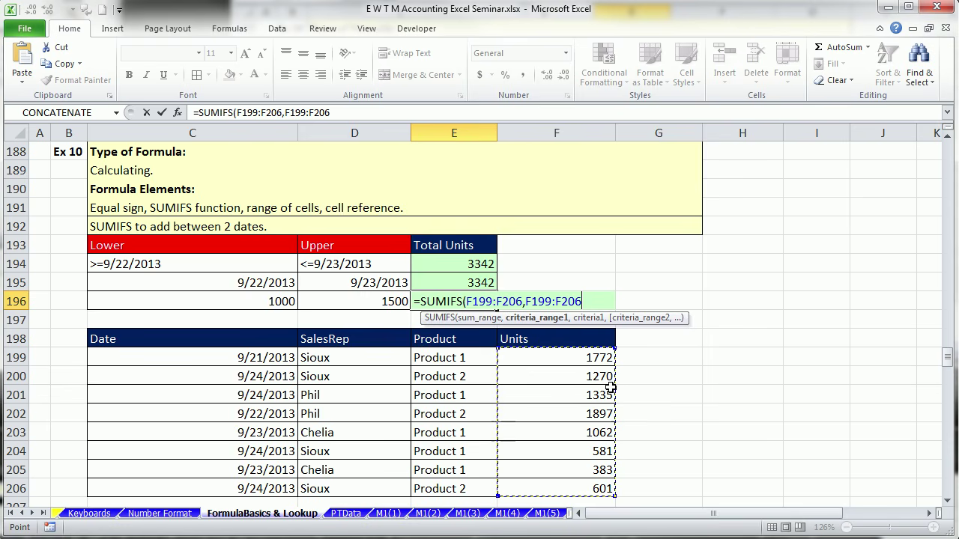
pyautogui.write(',">')
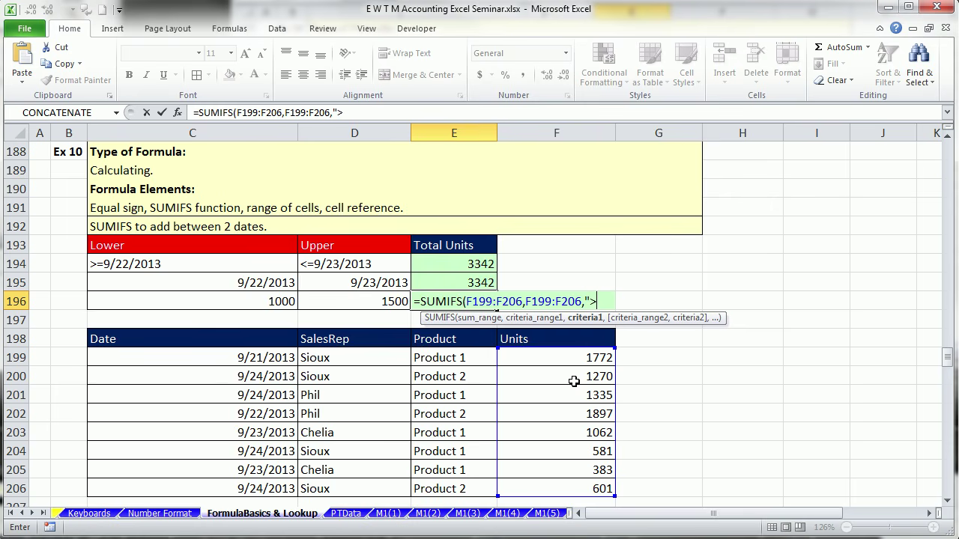
pyautogui.write('="&')
pyautogui.click(249, 300)
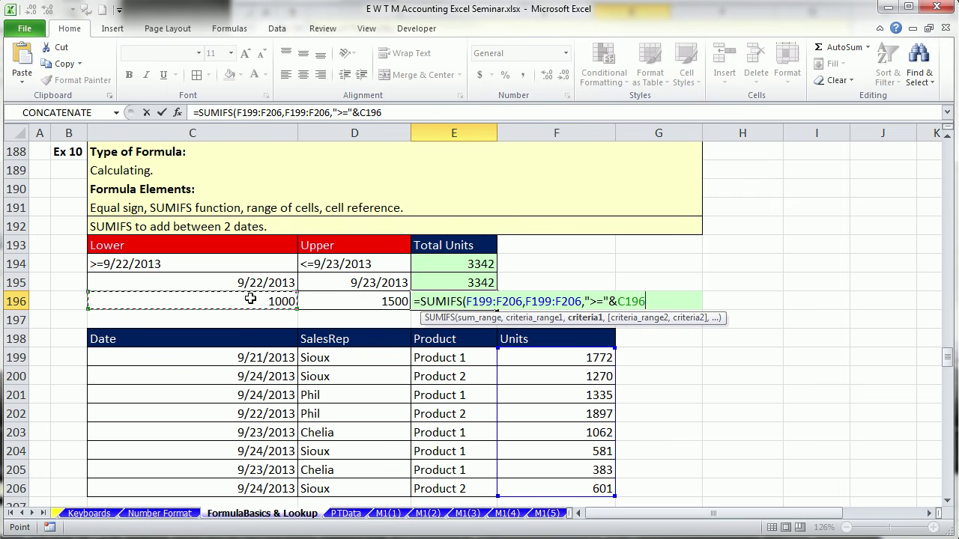
# Add F199:F206 as second criteria range with upper criterion "<"&D196 and enter the SUMIFS formula in E196.
pyautogui.write(',')
pyautogui.moveTo(523, 356); pyautogui.dragTo(523, 489)
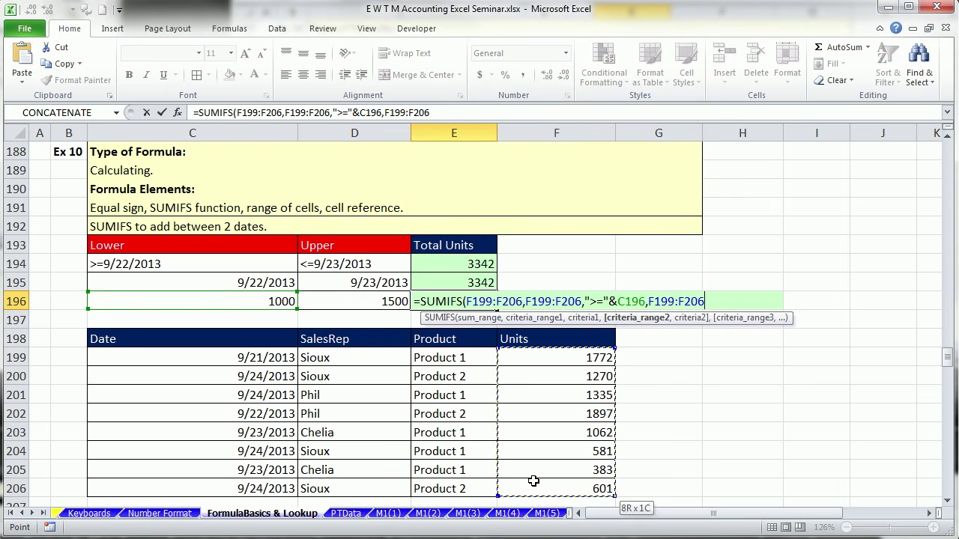
pyautogui.write(',"<"&')
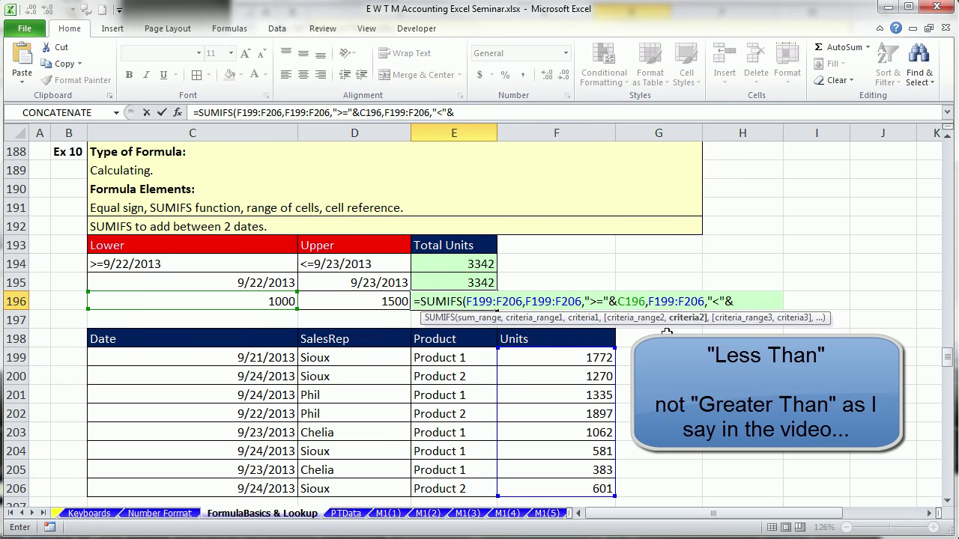
pyautogui.click(382, 299)
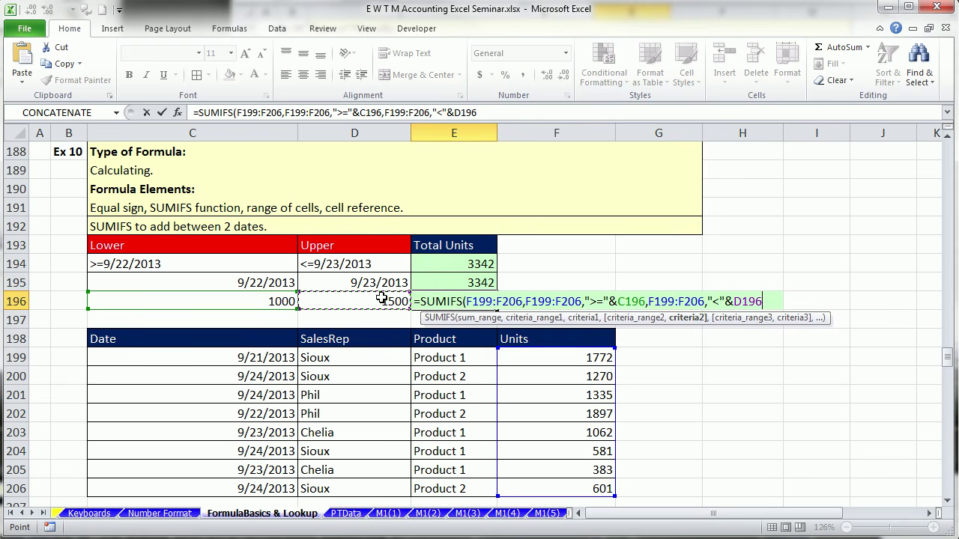
pyautogui.write(')')
pyautogui.hotkey('ctrl', 'Return')
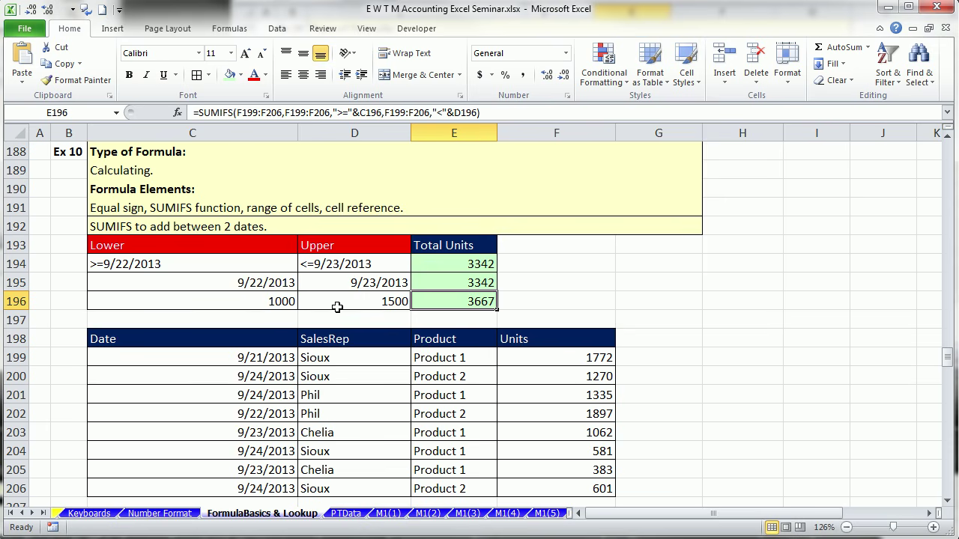
# Start a NETWORKDAYS.INTL formula in the first Workdays cell of Ex 11, E214.
pyautogui.click(947, 502)
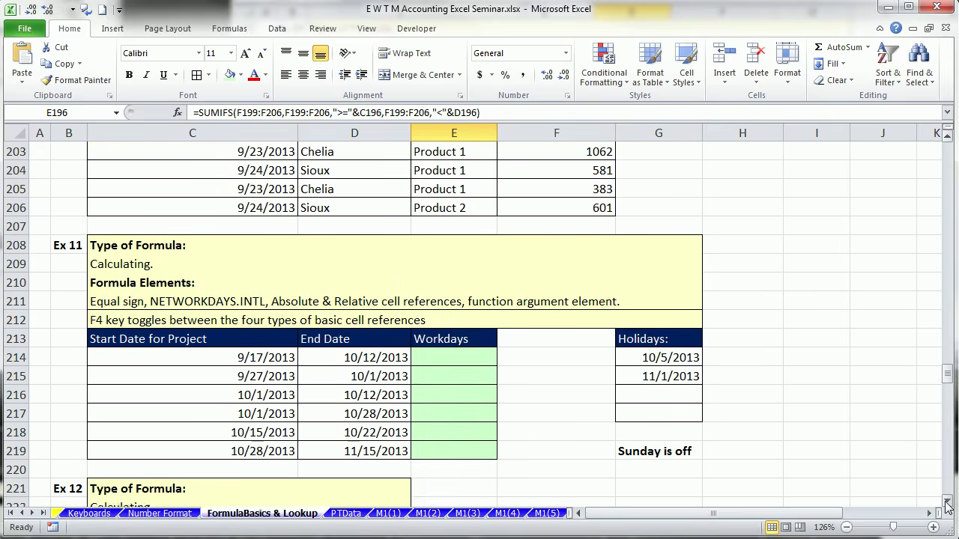
pyautogui.click(948, 503)
pyautogui.click(948, 503)
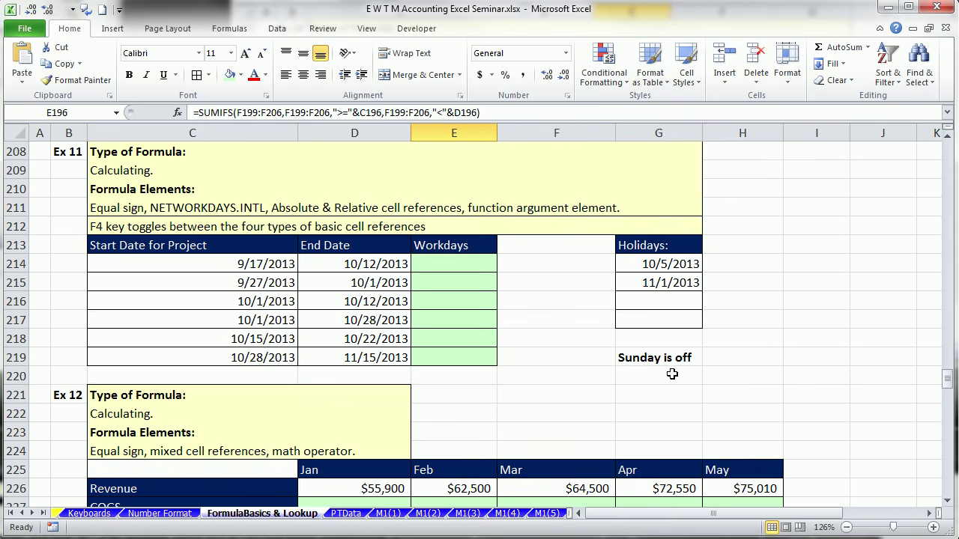
pyautogui.click(416, 260)
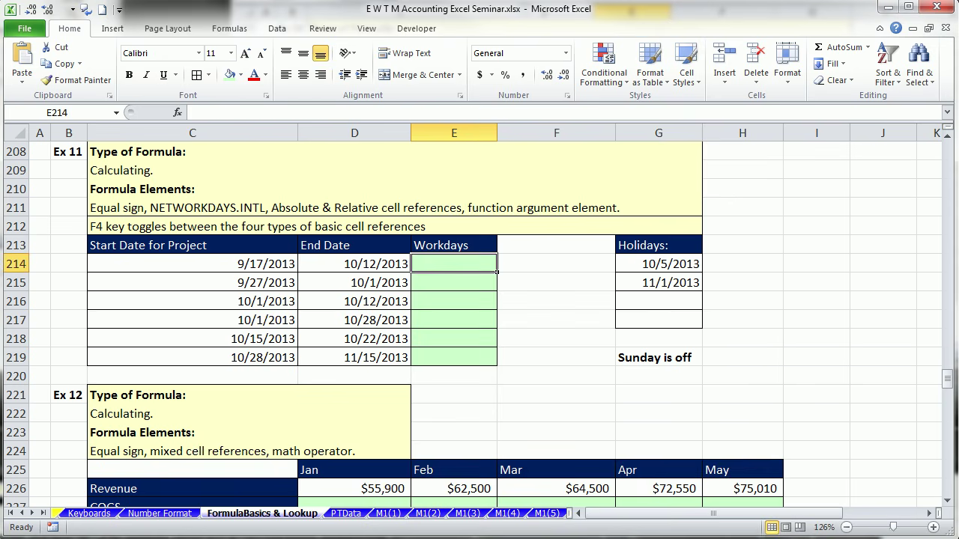
pyautogui.write('=net')
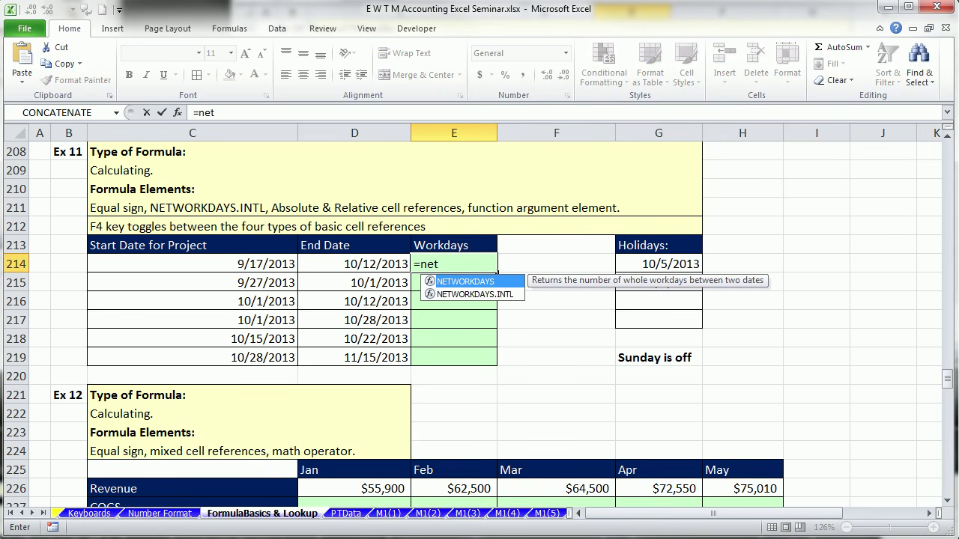
pyautogui.click(460, 295)
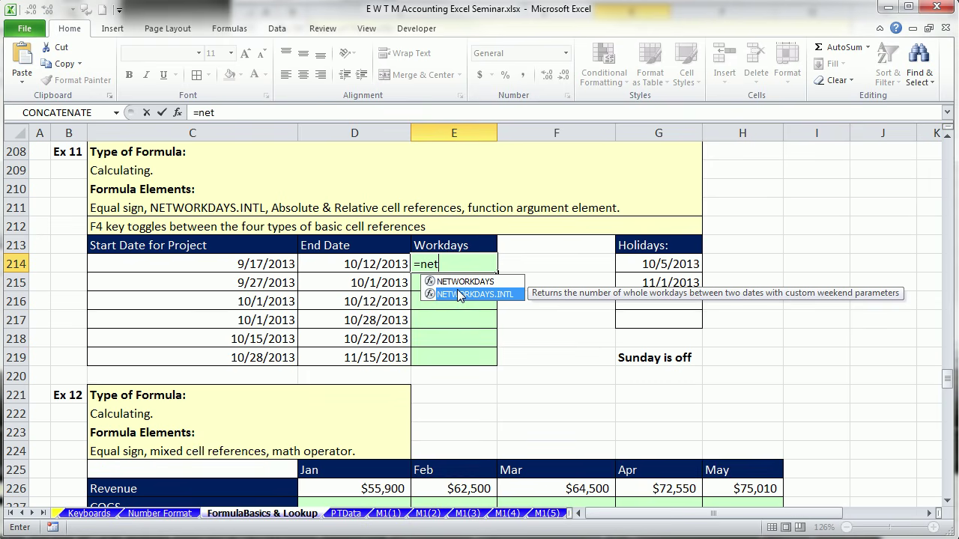
pyautogui.doubleClick(460, 295)
# Give the E214 formula start date C214, end date D214 and weekend option 11 - Sunday only.
pyautogui.click(262, 258)
pyautogui.write(',')
pyautogui.click(360, 264)
pyautogui.write(',')
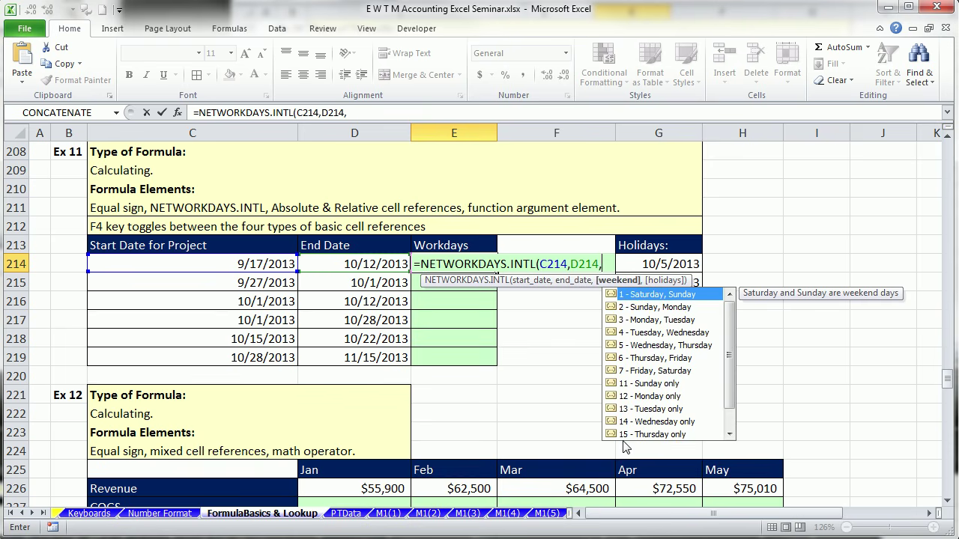
pyautogui.doubleClick(649, 385)
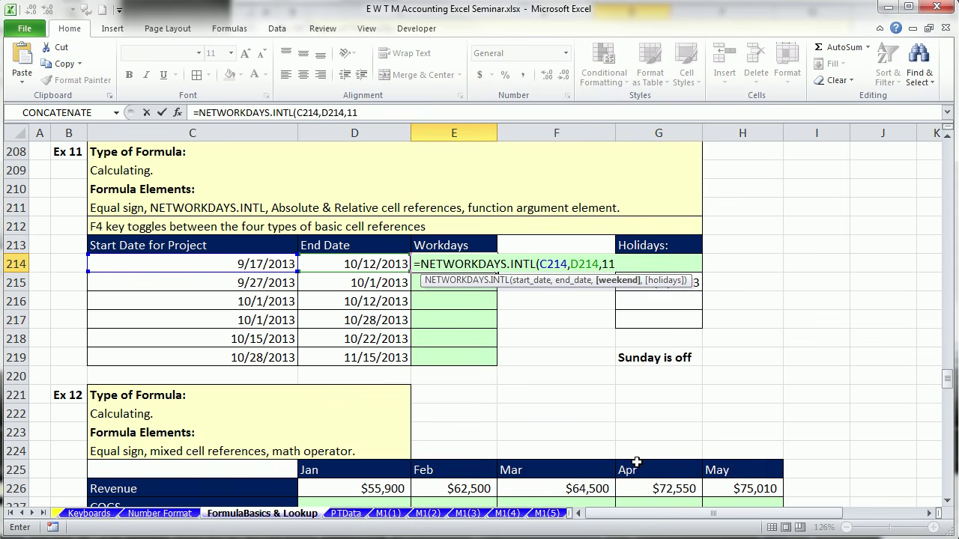
pyautogui.write(',')
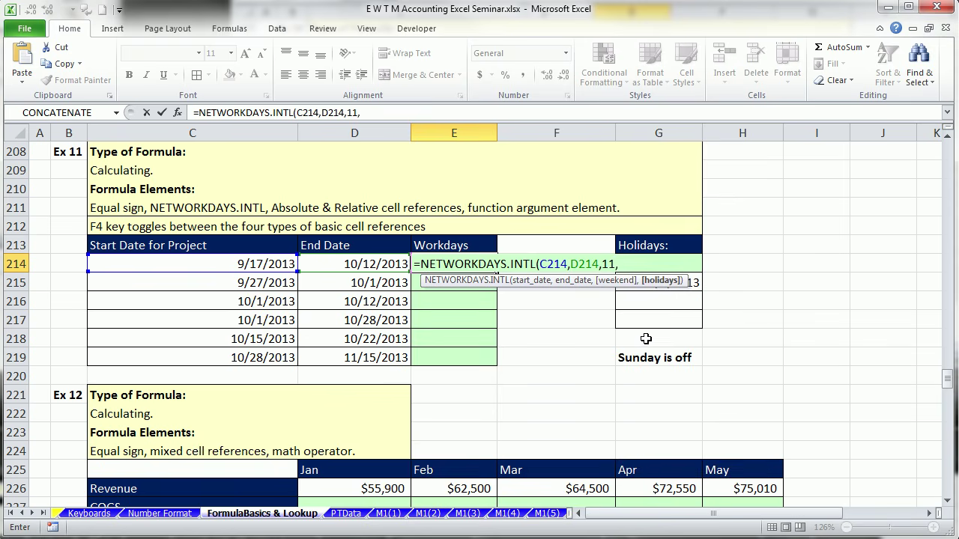
# Add the absolute holidays range $G$214:$G$217 as the last NETWORKDAYS.INTL argument and enter the formula in E214.
pyautogui.moveTo(671, 316); pyautogui.dragTo(671, 271)
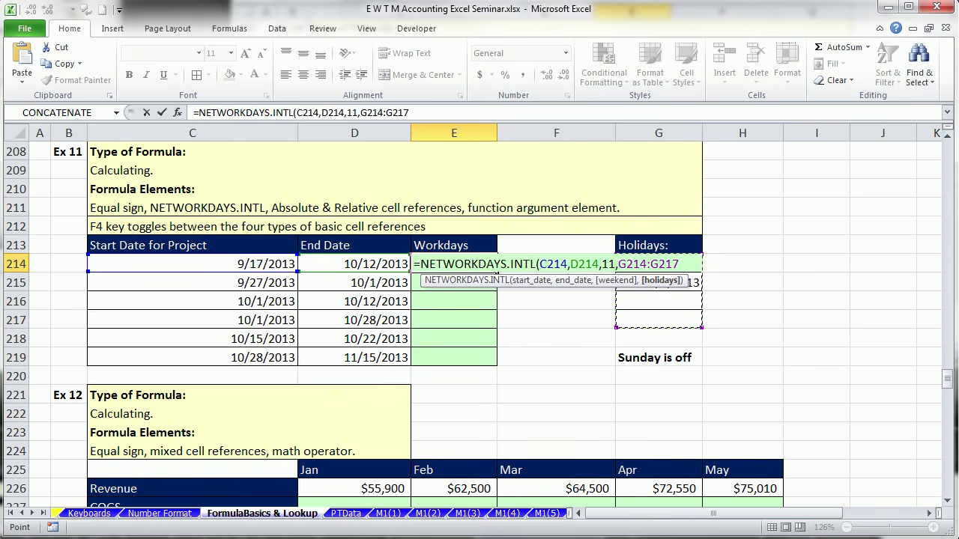
pyautogui.press('F4')
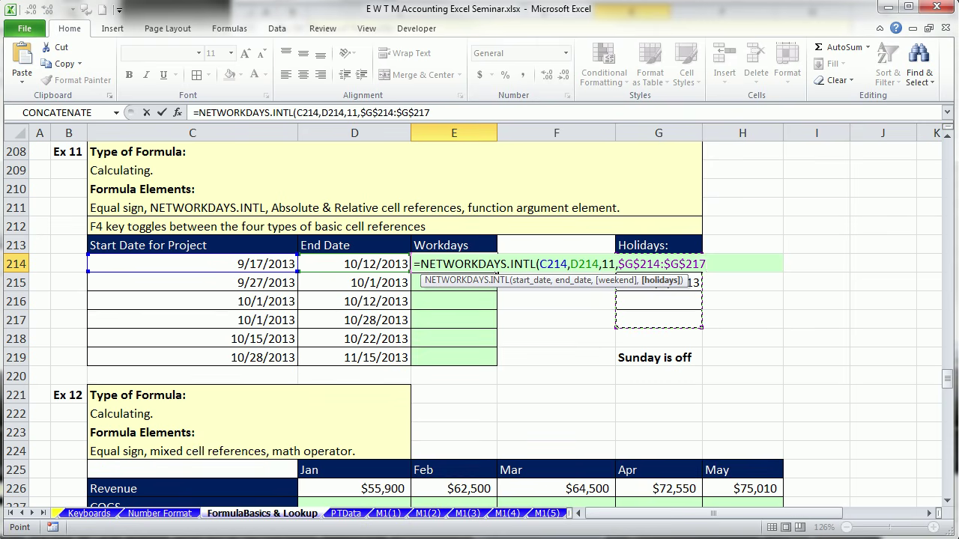
pyautogui.write(')')
pyautogui.hotkey('ctrl', 'Return')
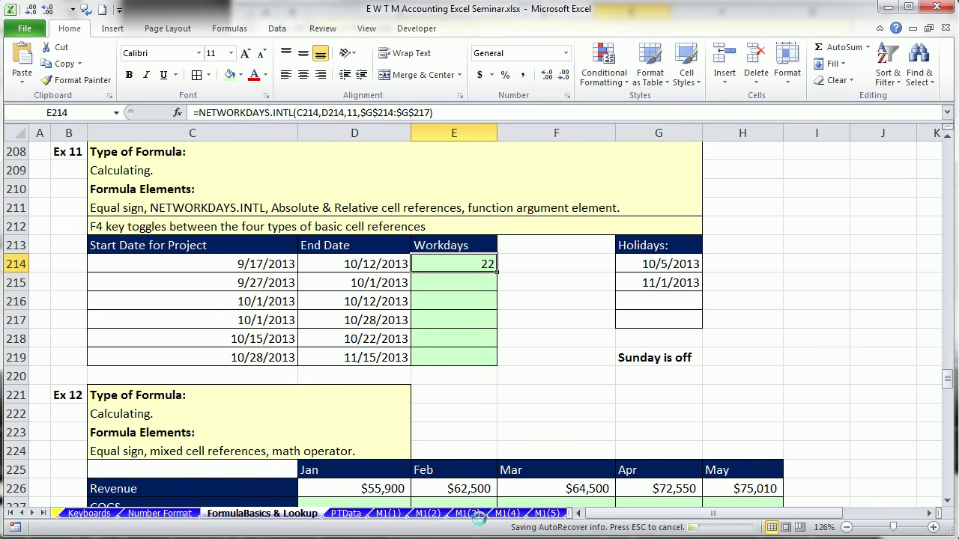
# Copy the E214 workdays formula down through E219 and check the cell references in the last cell.
pyautogui.doubleClick(494, 274)
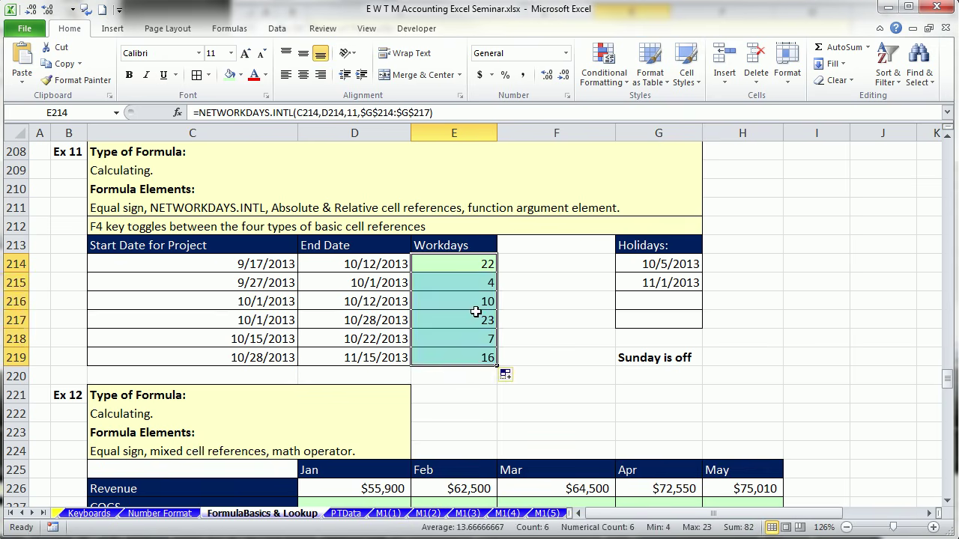
pyautogui.doubleClick(450, 358)
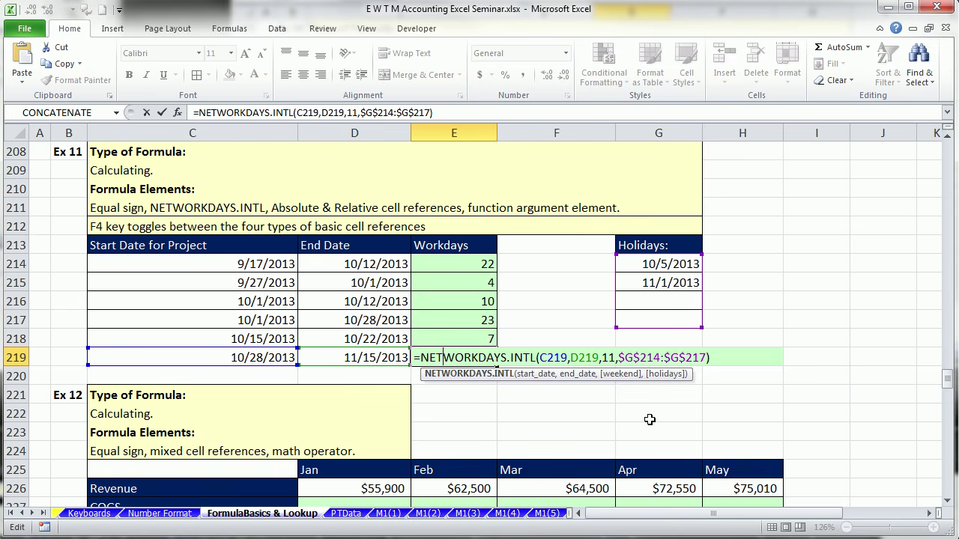
pyautogui.hotkey('ctrl', 'Return')
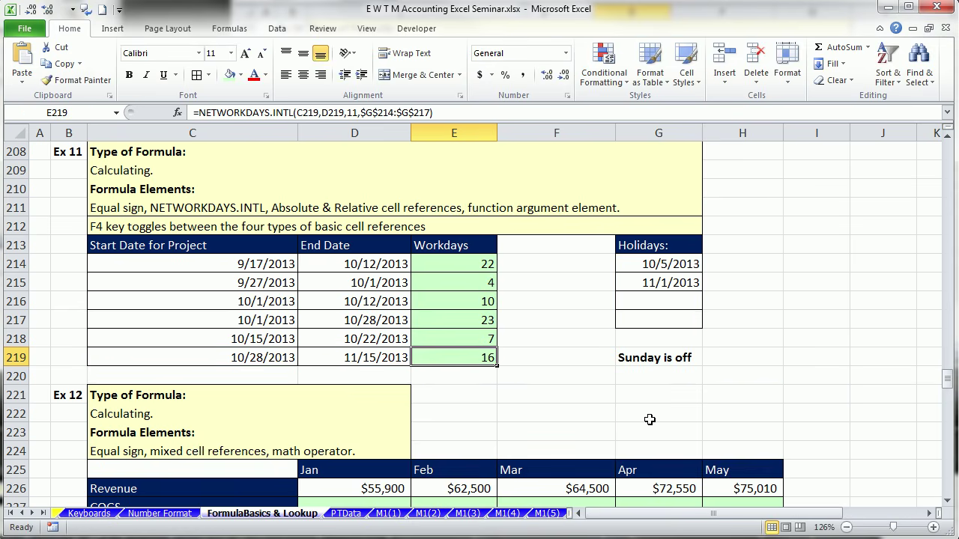
# Examine the Ex 12 expense table, its assumptions and the full title of the cell references video link beside them.
pyautogui.click(948, 503)
pyautogui.scroll(-5, 948, 503)
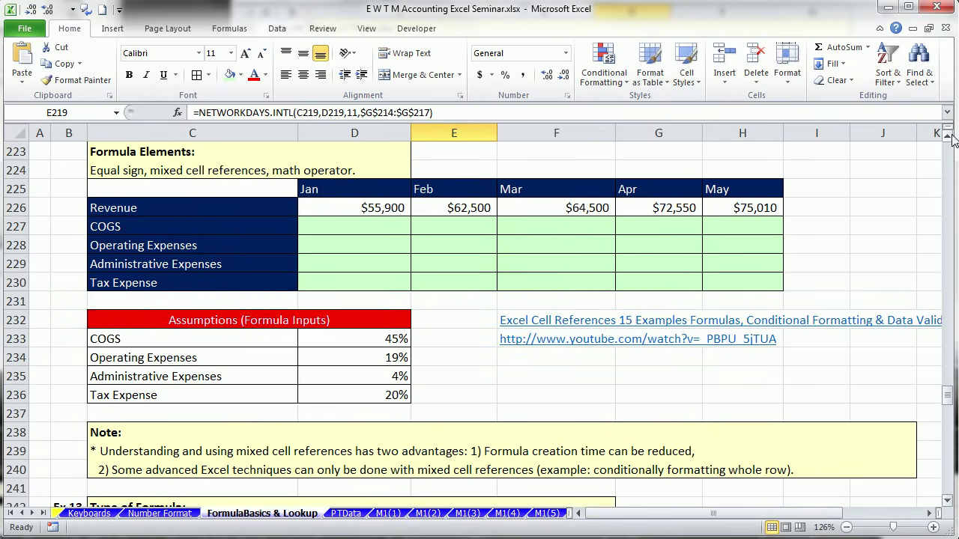
pyautogui.scroll(3, 948, 141)
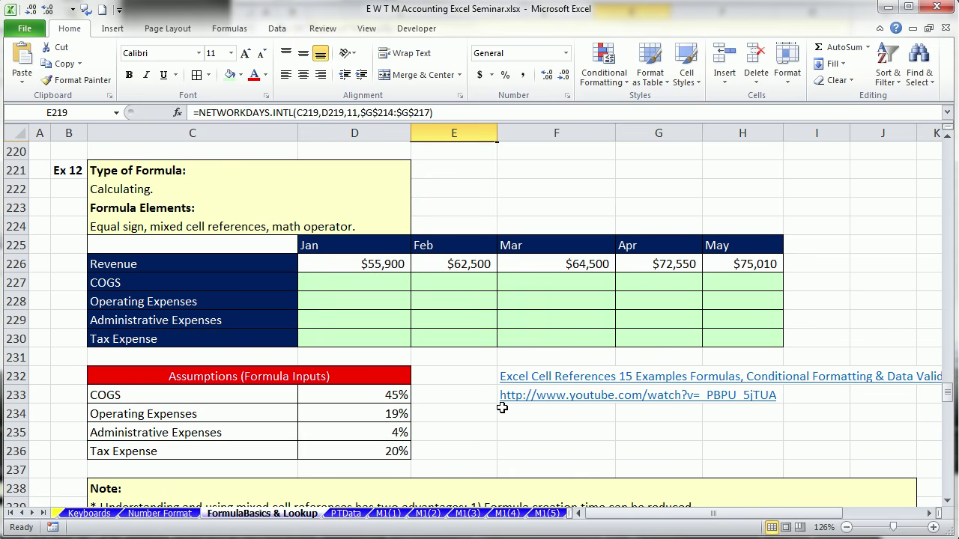
pyautogui.click(930, 514)
pyautogui.click(930, 514)
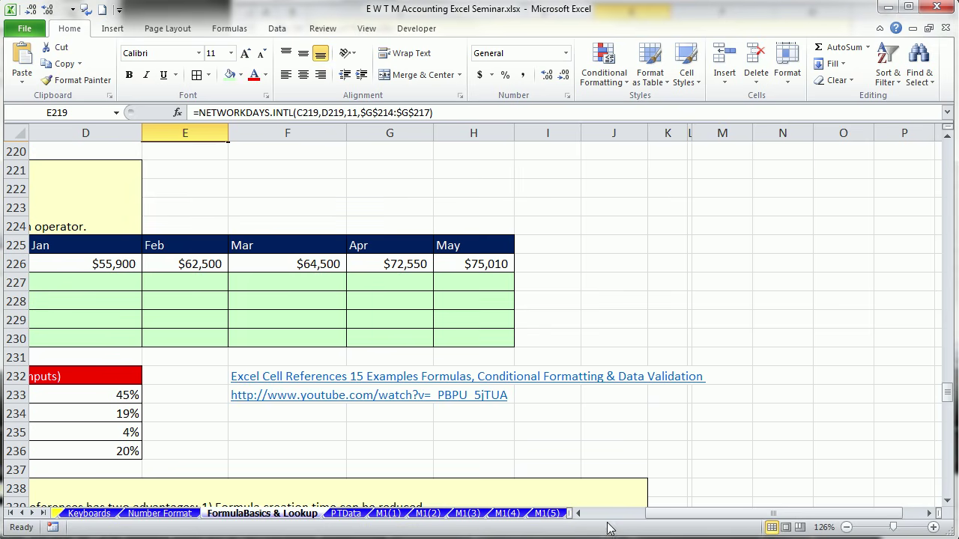
pyautogui.click(579, 514)
pyautogui.click(580, 514)
pyautogui.click(580, 514)
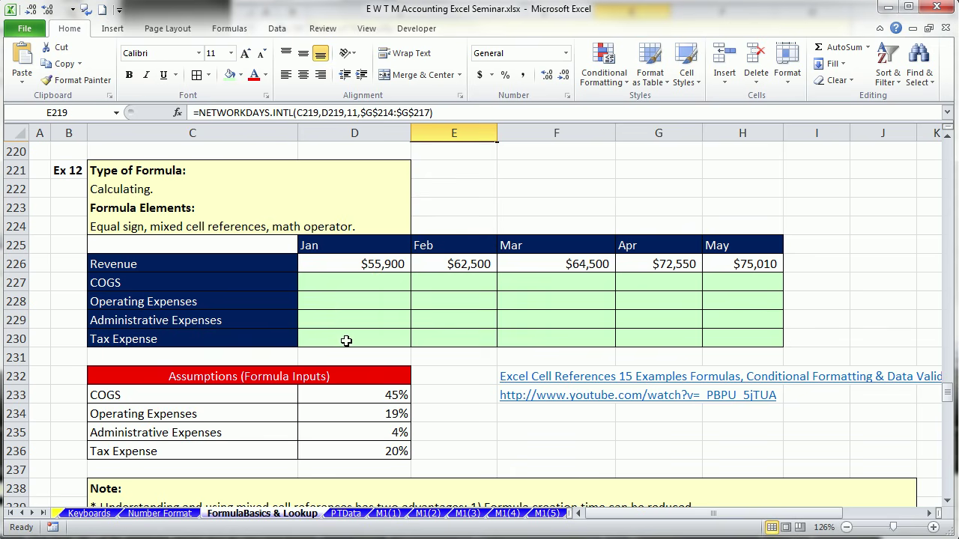
# Enter =$D$226*D233 in D227 to calculate January COGS from locked revenue and the COGS percentage.
pyautogui.click(379, 283)
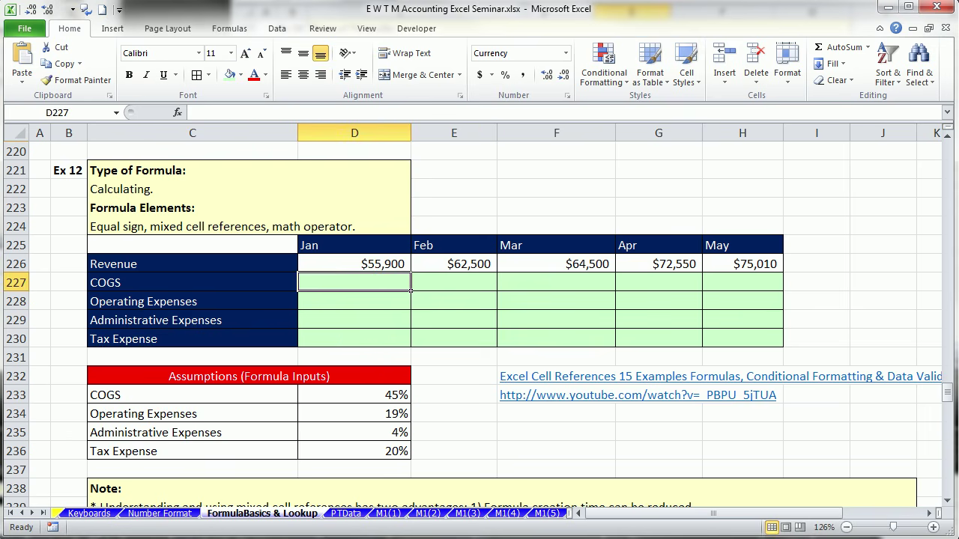
pyautogui.write('=')
pyautogui.press('Up')
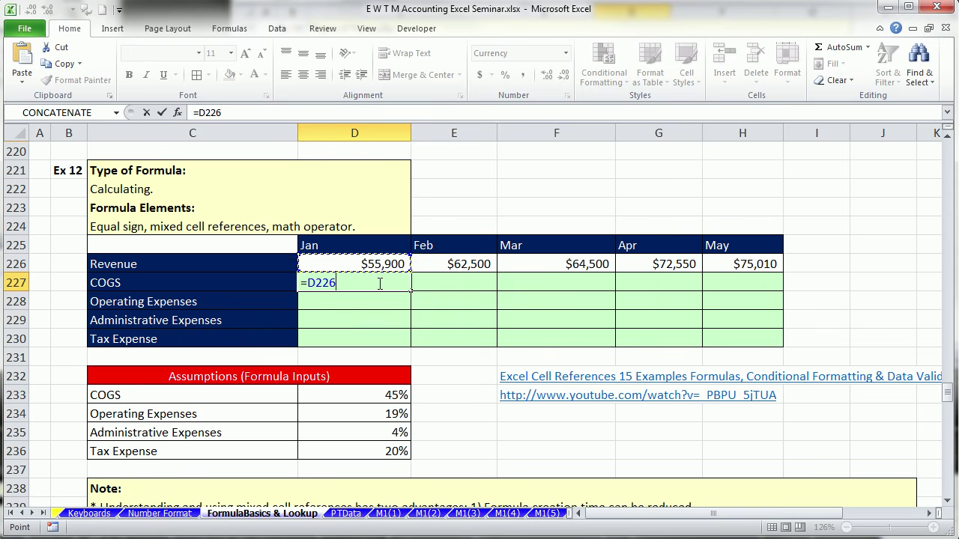
pyautogui.press('F4')
pyautogui.write('*')
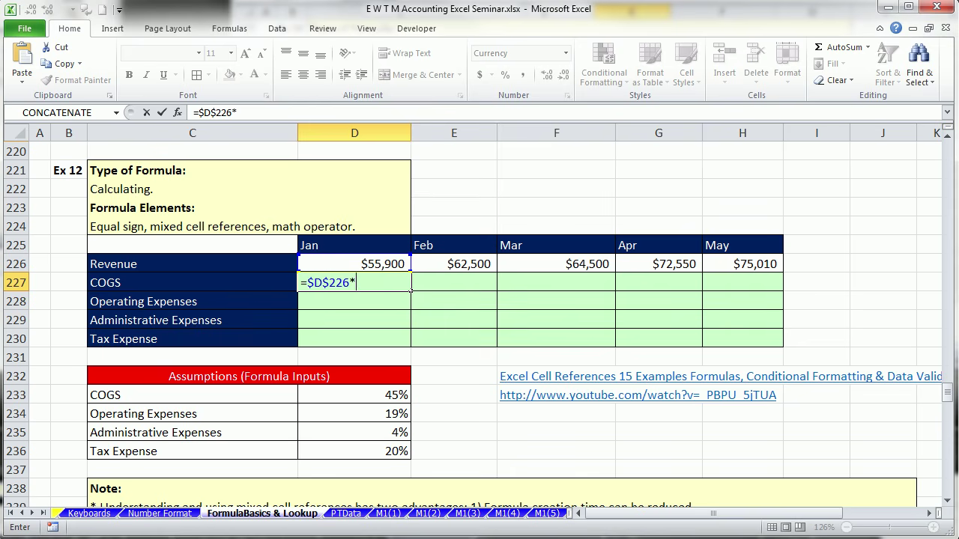
pyautogui.click(317, 395)
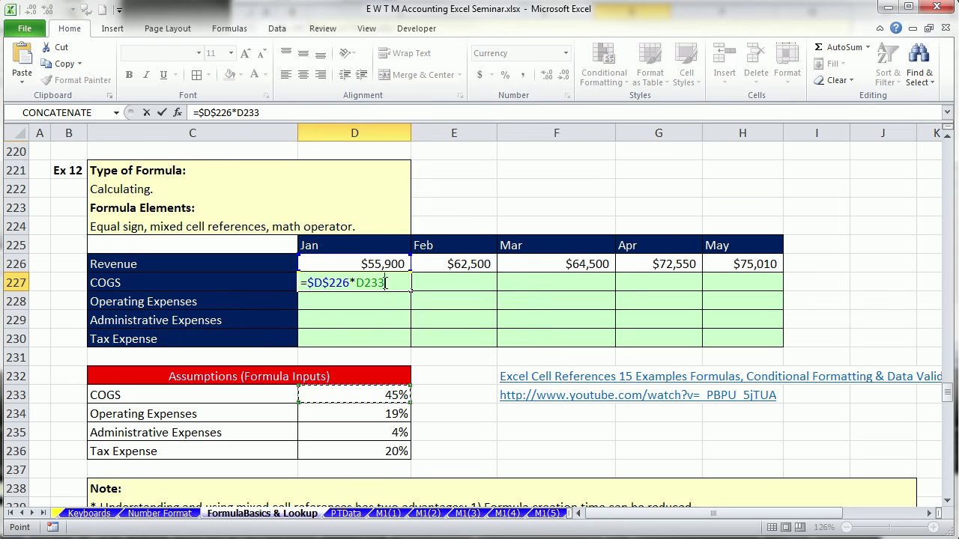
pyautogui.hotkey('ctrl', 'Return')
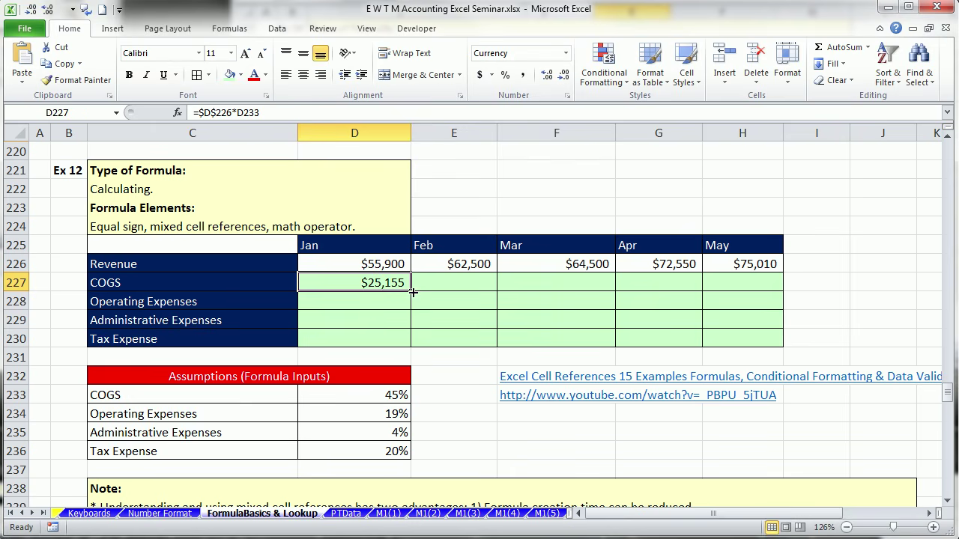
# Copy the January COGS formula down through Tax Expense in D230 and check the last cell's references.
pyautogui.moveTo(412, 292); pyautogui.dragTo(412, 345)
pyautogui.click(391, 341)
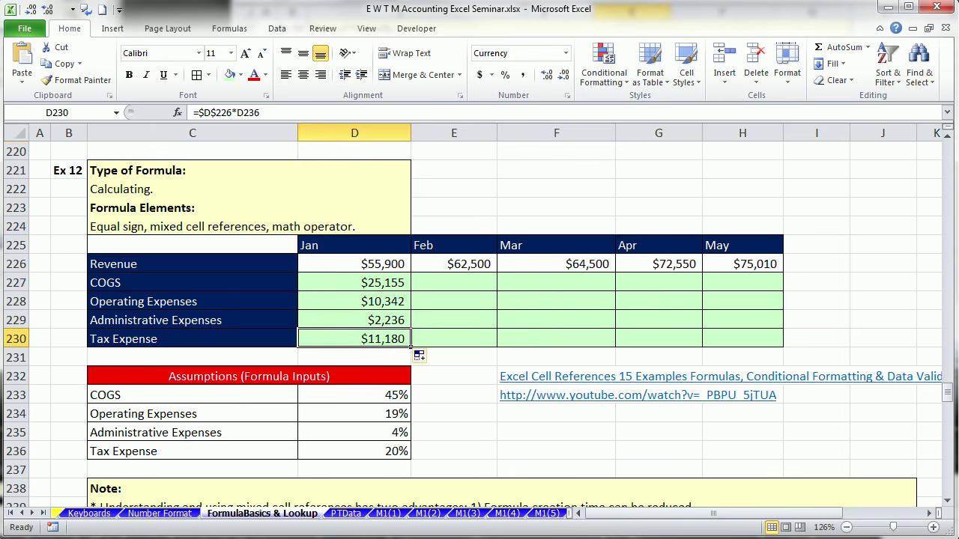
pyautogui.press('F2')
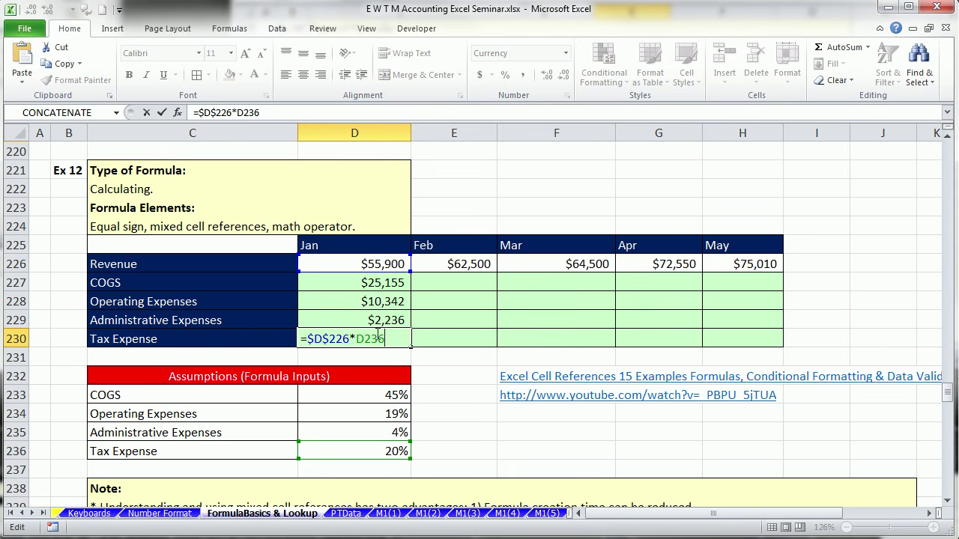
# Build the February COGS formula =$E$226*D233 in E227 with the revenue reference locked.
pyautogui.click(459, 284)
pyautogui.write('=')
pyautogui.click(468, 264)
pyautogui.press('F4')
pyautogui.write('*')
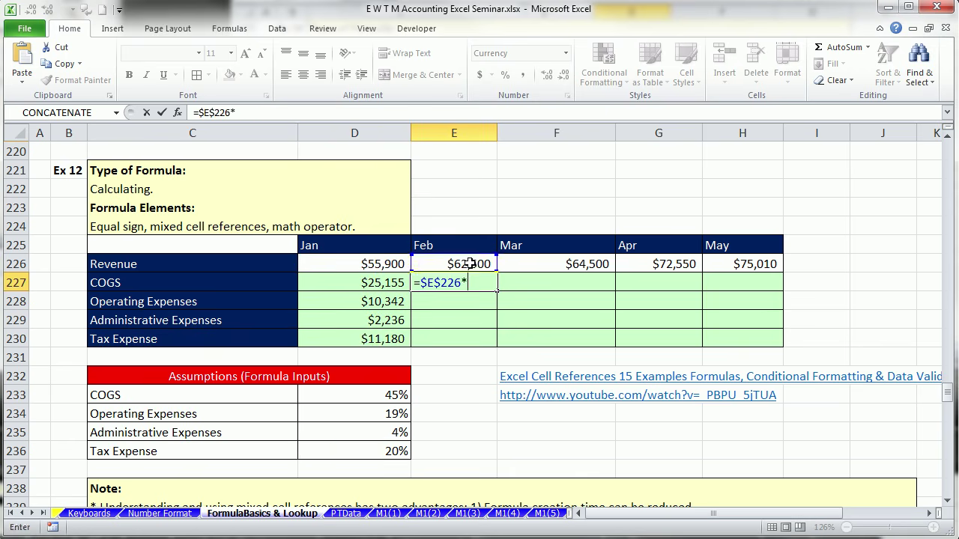
pyautogui.click(397, 395)
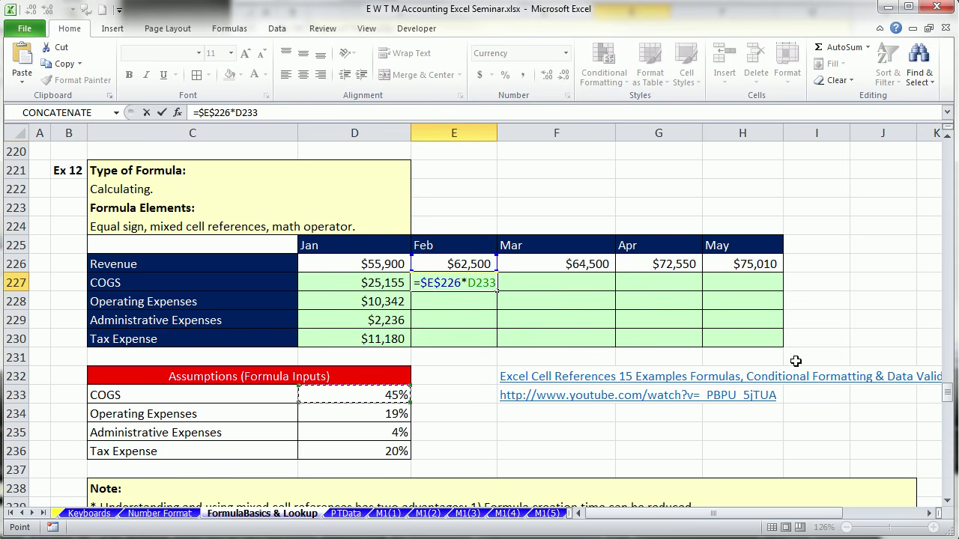
# Enter =$E$226*D233 as the February COGS formula and fill it down through Tax Expense.
pyautogui.hotkey('ctrl', 'Return')
pyautogui.moveTo(497, 291); pyautogui.dragTo(499, 341)
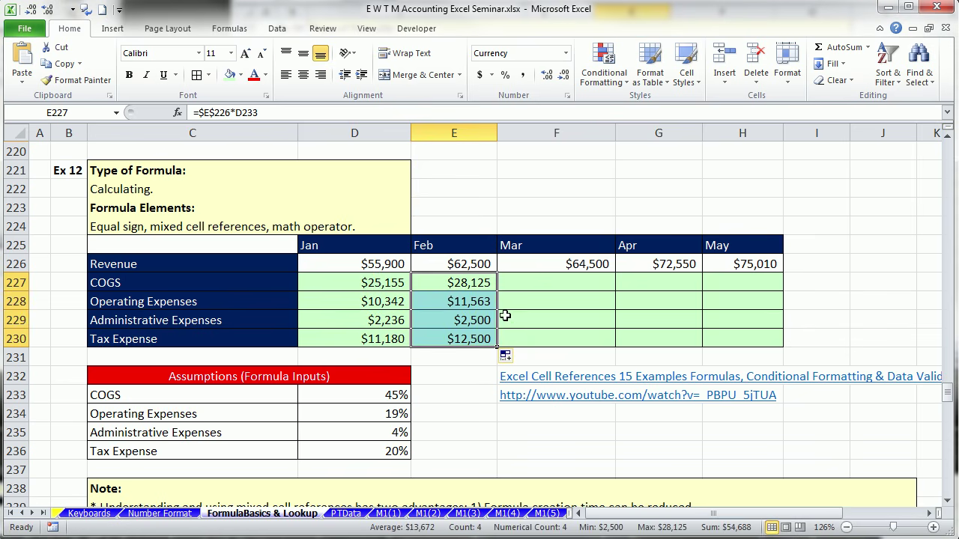
# Clear the January and February expense formulas in D227:E230.
pyautogui.click(395, 287)
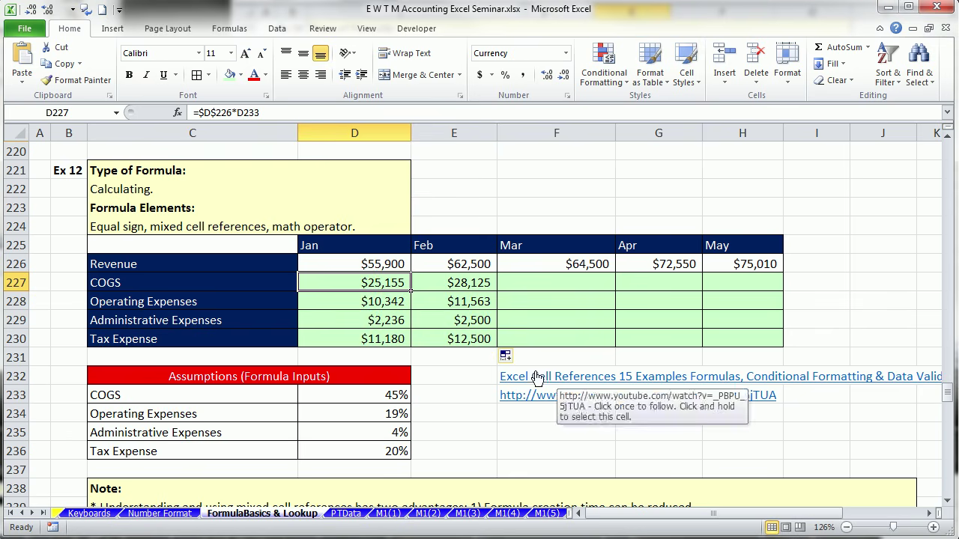
pyautogui.moveTo(377, 282); pyautogui.dragTo(448, 333)
pyautogui.press('Delete')
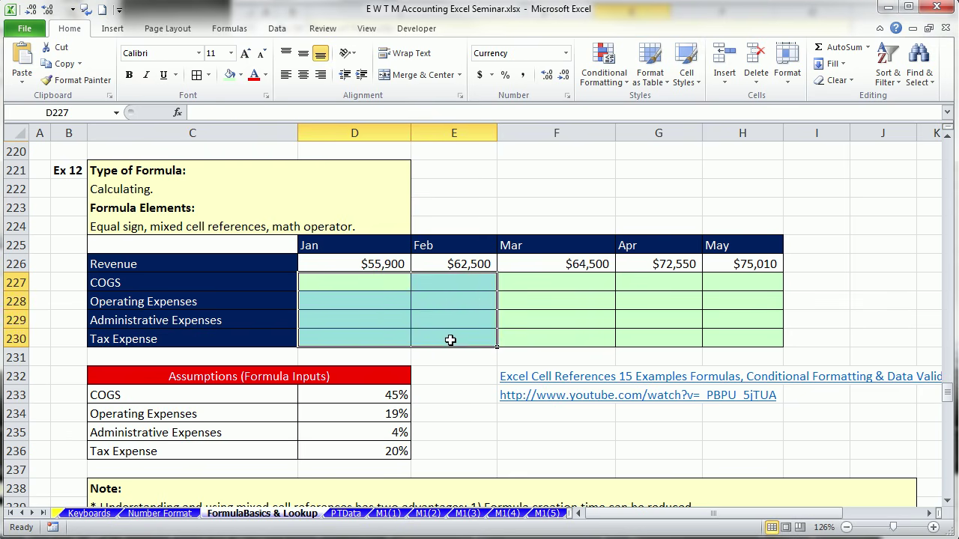
# Build the January COGS formula =D226*D233 in D227, multiplying January revenue by the COGS assumption.
pyautogui.click(397, 287)
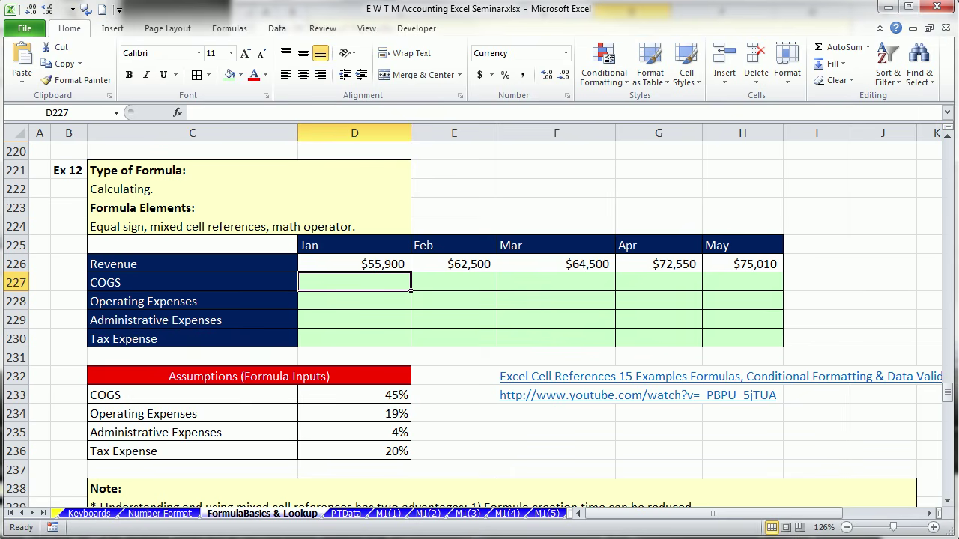
pyautogui.write('=')
pyautogui.press('Up')
pyautogui.write('*')
pyautogui.click(375, 396)
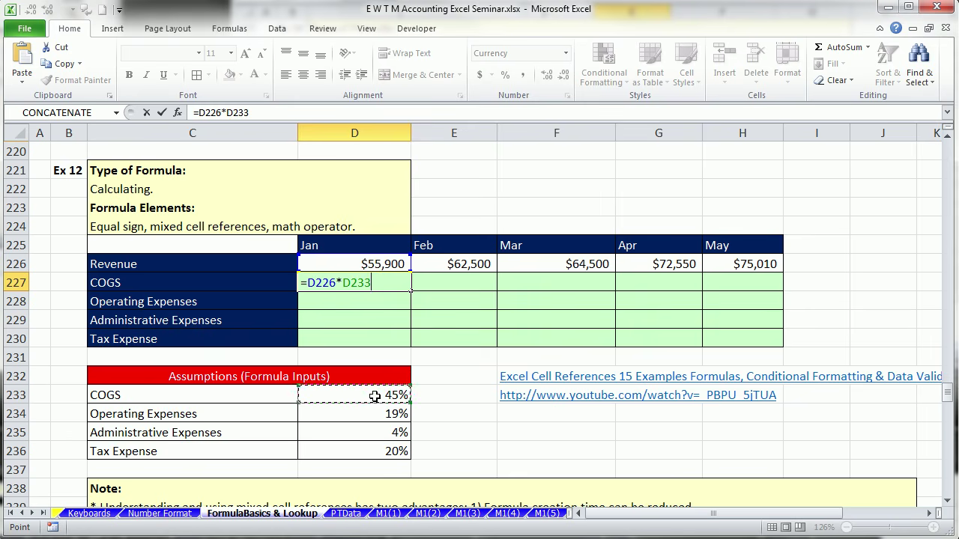
# Cycle the January revenue reference through its absolute and relative forms and leave it row-locked as D$226.
pyautogui.press('F2')
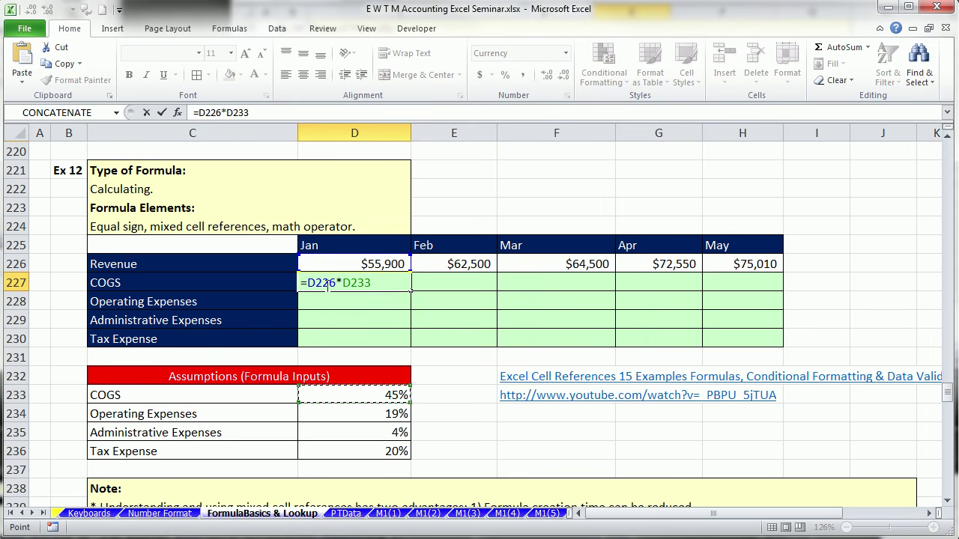
pyautogui.press('Left')
pyautogui.press('Left')
pyautogui.press('Left')
pyautogui.press('Left')
pyautogui.press('Left')
pyautogui.press('Left')
pyautogui.press('F4')
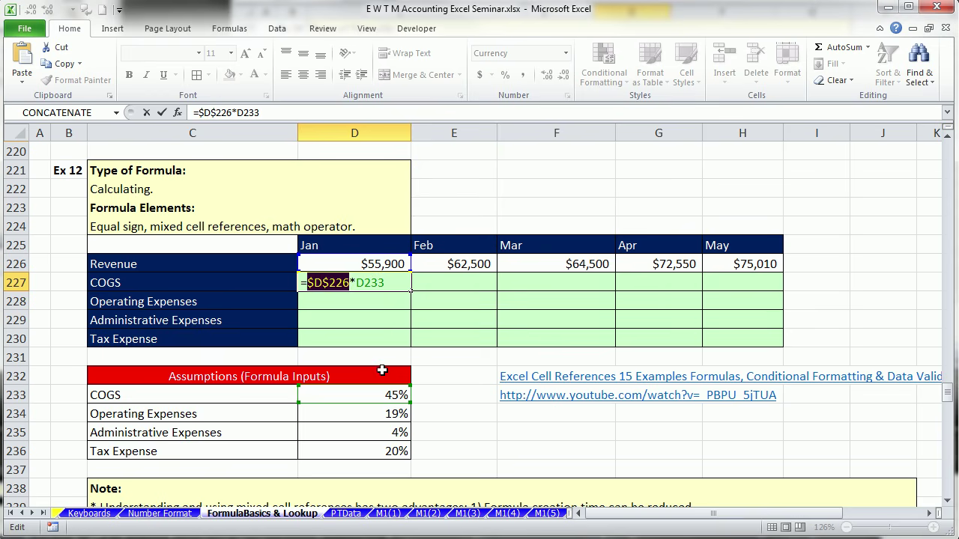
pyautogui.press('F4')
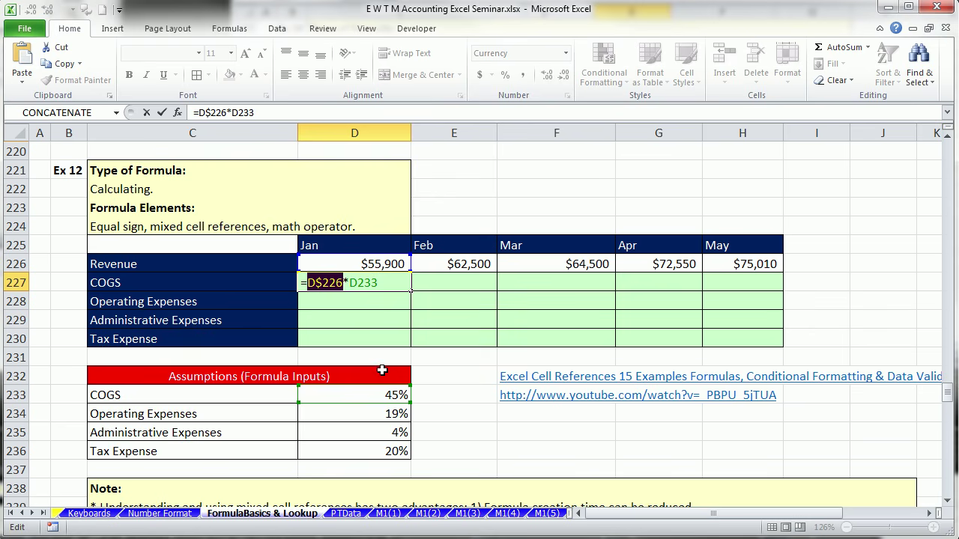
pyautogui.press('F4')
pyautogui.press('F4')
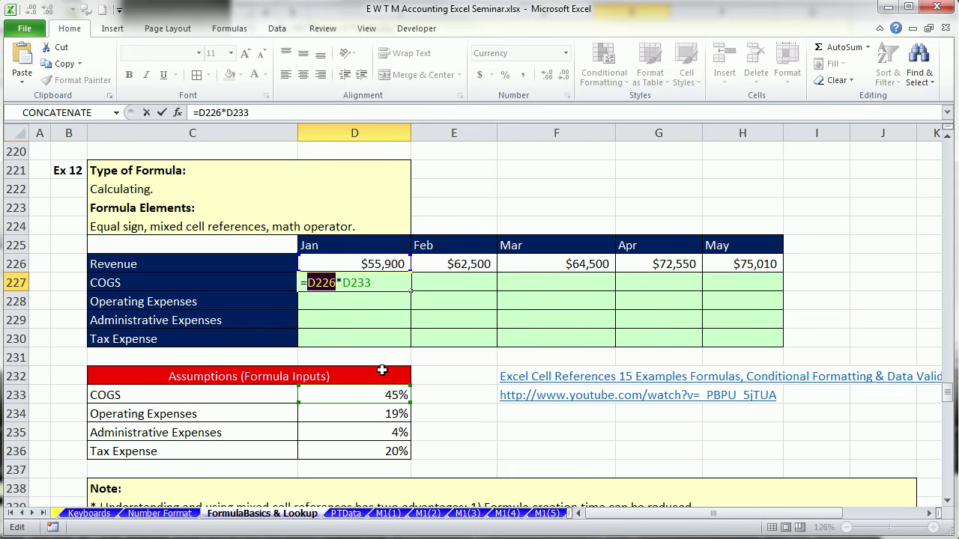
pyautogui.press('F4')
pyautogui.press('F4')
pyautogui.press('F4')
pyautogui.press('F4')
pyautogui.press('F4')
pyautogui.press('F4')
pyautogui.press('F4')
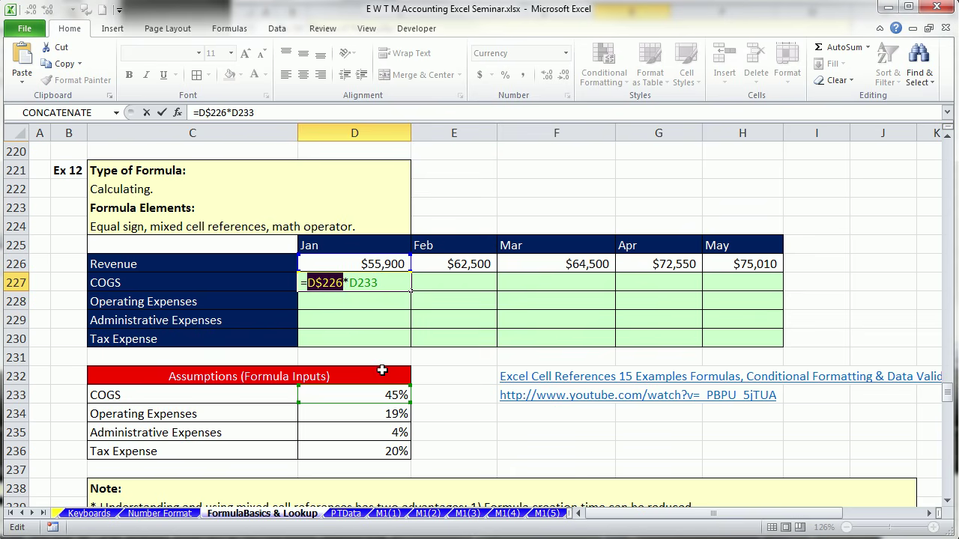
pyautogui.press('F4')
pyautogui.press('F4')
pyautogui.click(323, 286)
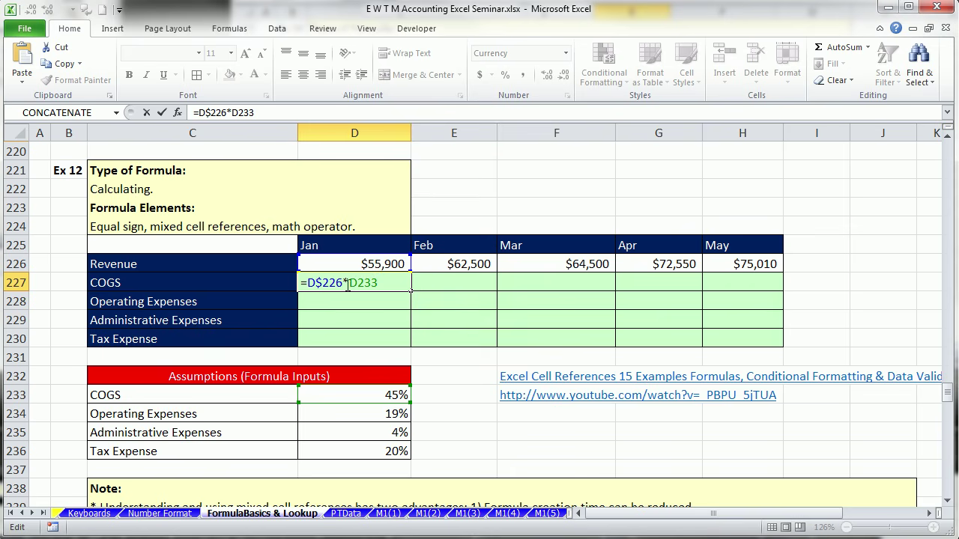
# Lock the column of the COGS assumption reference as $D233 and enter =D$226*$D233 in D227.
pyautogui.click(311, 289)
pyautogui.press('Left')
pyautogui.press('Left')
pyautogui.press('Left')
pyautogui.hotkey('shift', 'Right')
pyautogui.hotkey('shift', 'Right')
pyautogui.hotkey('shift', 'Right')
pyautogui.click(355, 288)
pyautogui.press('F4')
pyautogui.press('F4')
pyautogui.press('F4')
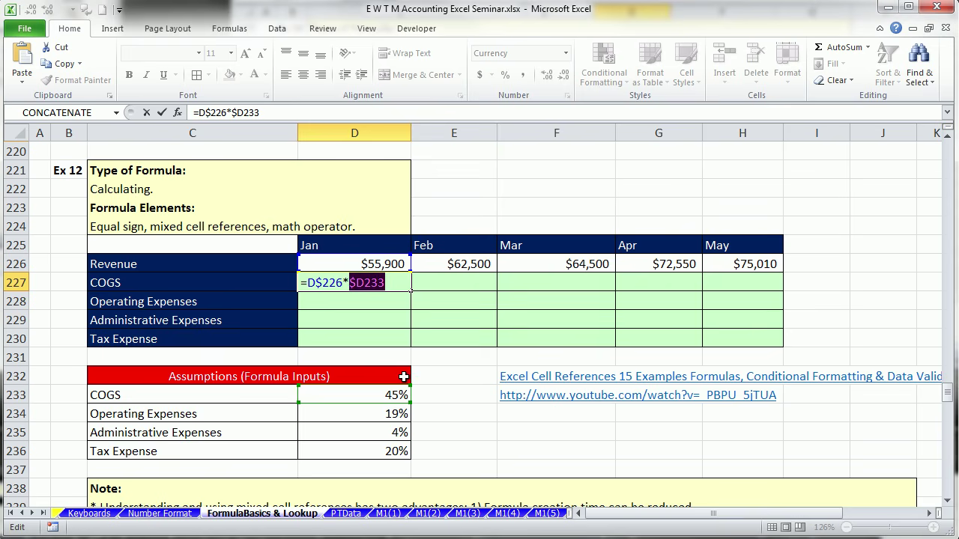
pyautogui.click(365, 285)
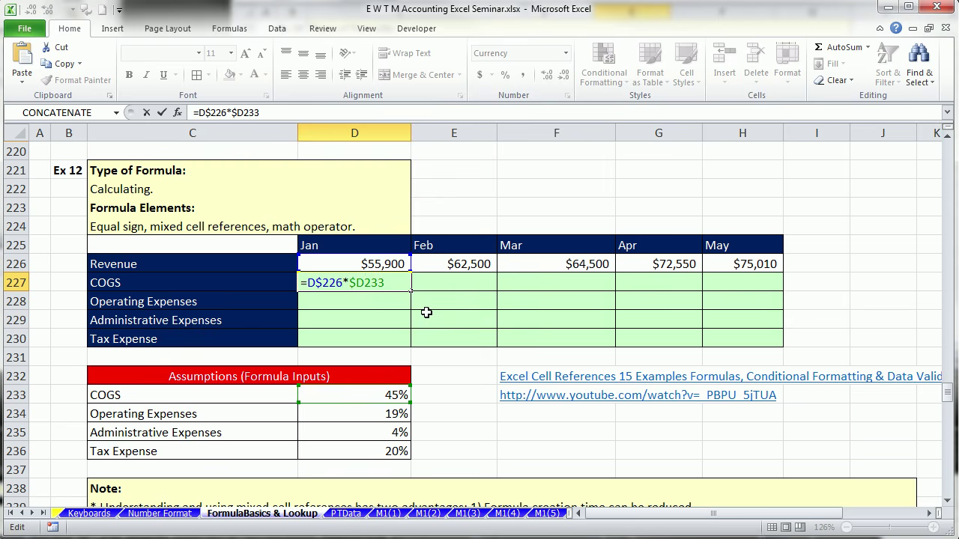
pyautogui.click(317, 285)
pyautogui.hotkey('ctrl', 'Return')
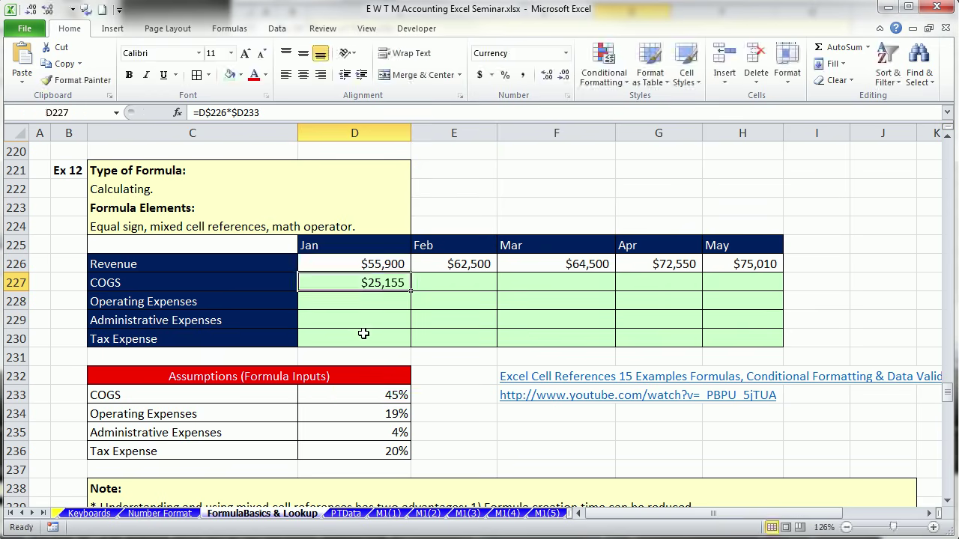
# Fill the January COGS formula down through Tax Expense and across to May, covering D227:H230.
pyautogui.moveTo(411, 291); pyautogui.dragTo(411, 346)
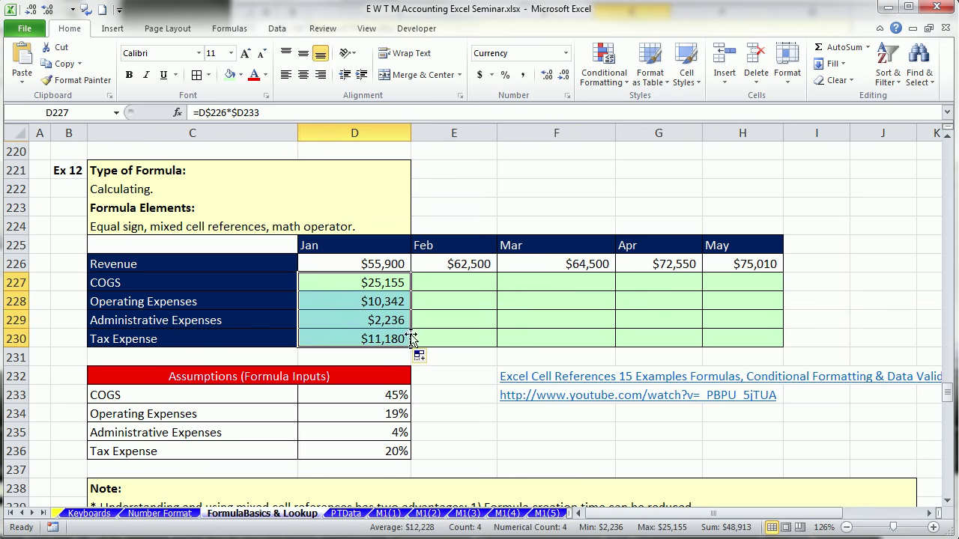
pyautogui.hotkey('ctrl', 'z')
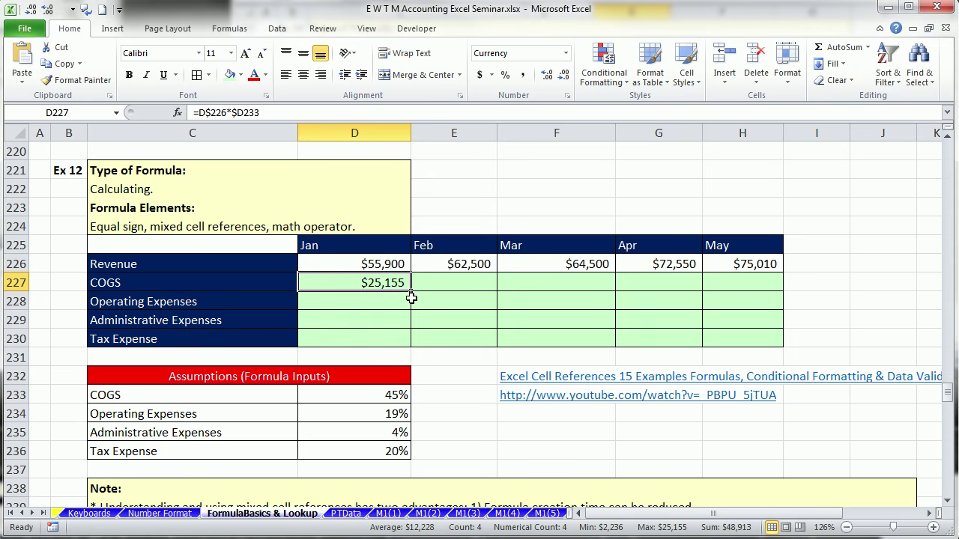
pyautogui.moveTo(411, 292); pyautogui.dragTo(418, 356)
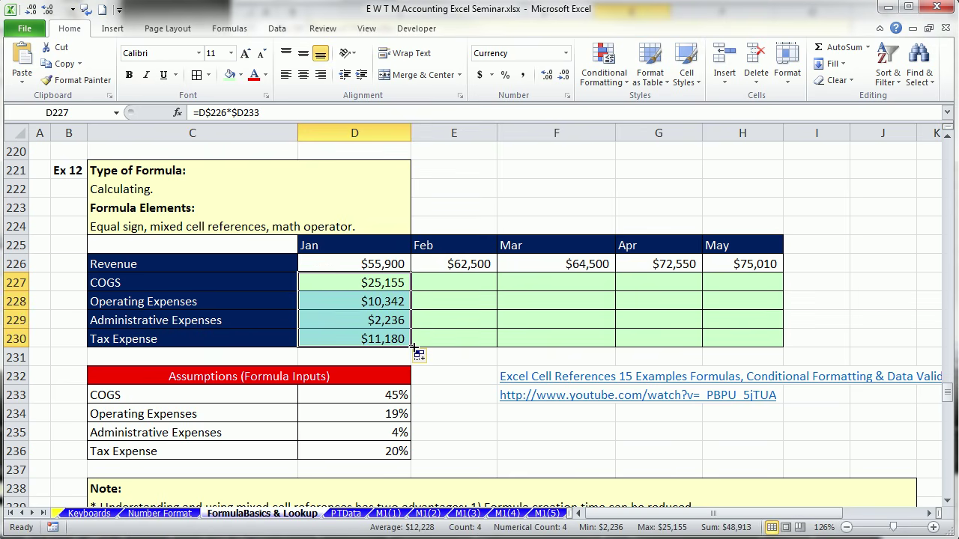
pyautogui.moveTo(416, 347); pyautogui.dragTo(753, 343)
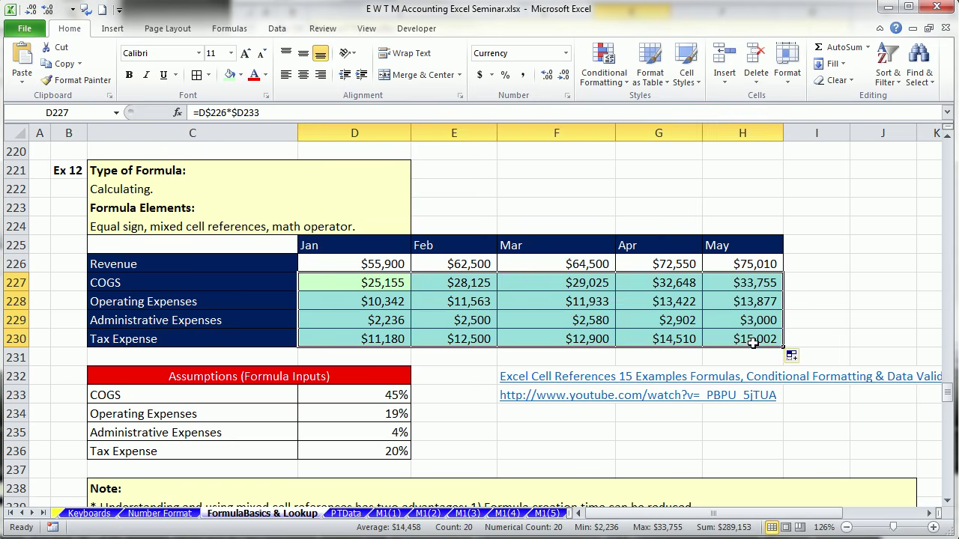
# Undo the fill across the months, the fill down and the January COGS formula entry.
pyautogui.hotkey('ctrl', 'z')
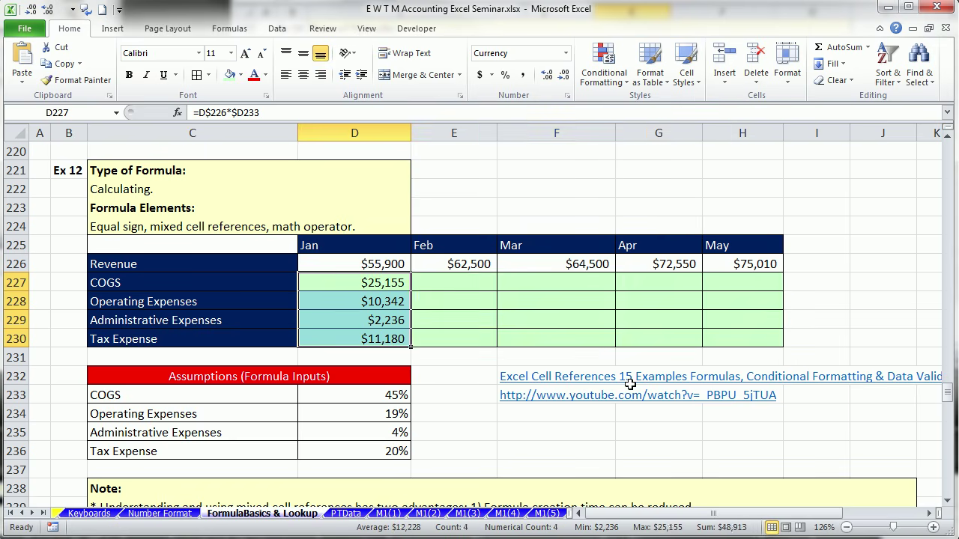
pyautogui.hotkey('ctrl', 'z')
pyautogui.hotkey('ctrl', 'z')
# Start one formula for the whole range D227:H230 with the row-locked January revenue reference D$226.
pyautogui.moveTo(394, 280); pyautogui.dragTo(727, 336)
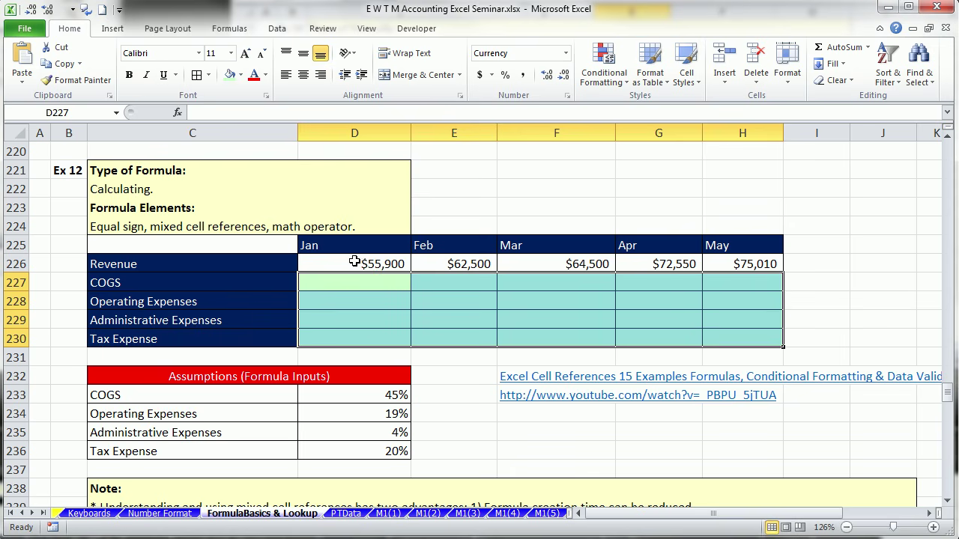
pyautogui.write('=')
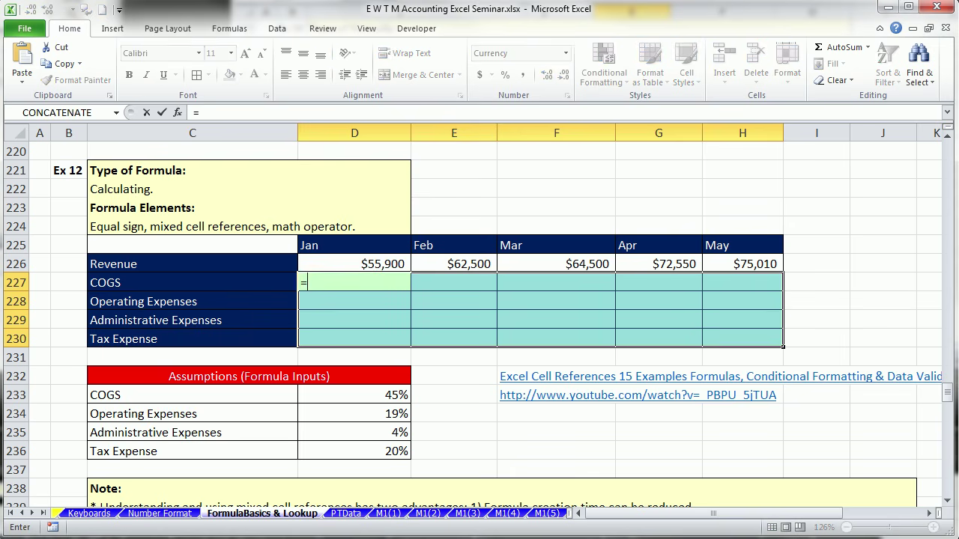
pyautogui.press('Up')
pyautogui.press('F4')
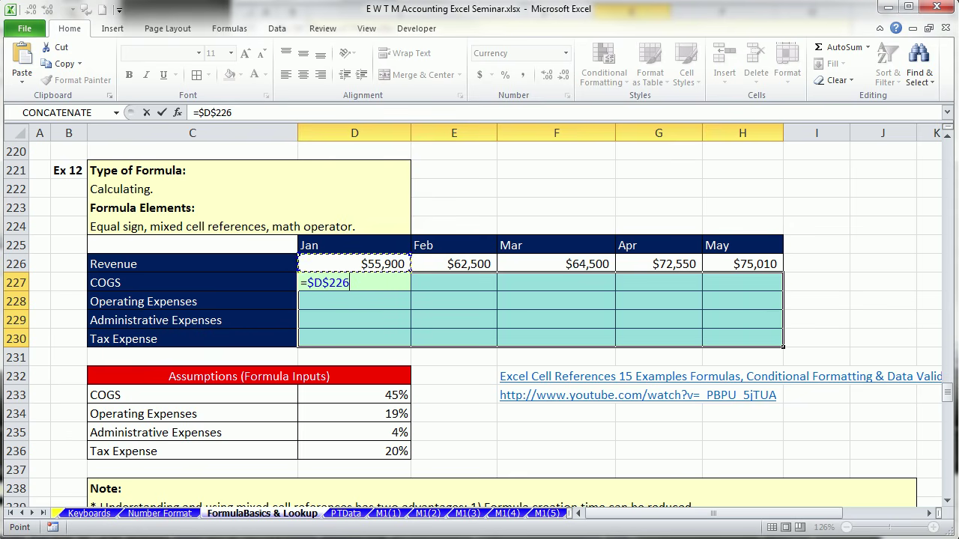
pyautogui.press('F4')
# Multiply by the column-locked COGS assumption $D233 and enter the formula into all cells of D227:H230 at once.
pyautogui.write('*')
pyautogui.press('Down')
pyautogui.press('Down')
pyautogui.press('Down')
pyautogui.press('Down')
pyautogui.press('Down')
pyautogui.press('Down')
pyautogui.press('F4')
pyautogui.press('F4')
pyautogui.press('F4')
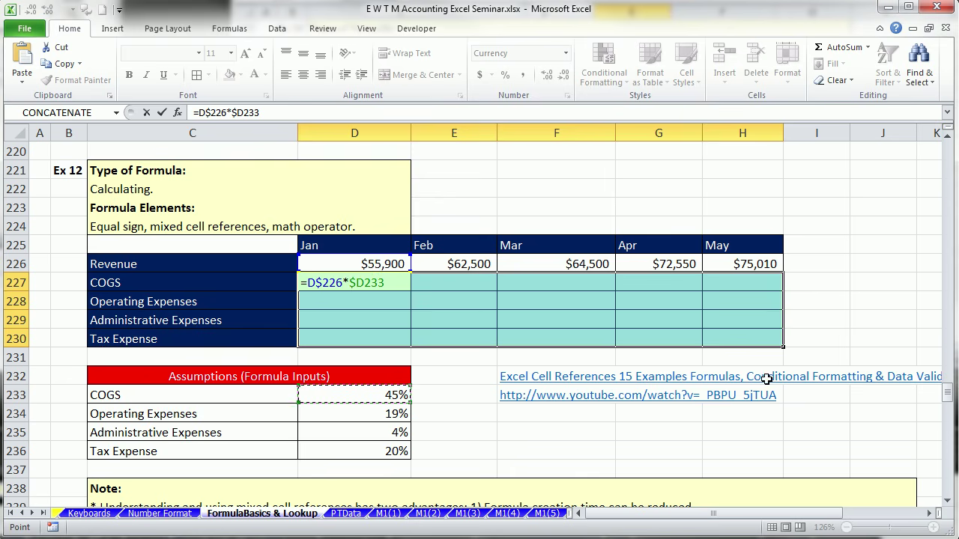
pyautogui.hotkey('ctrl', 'Return')
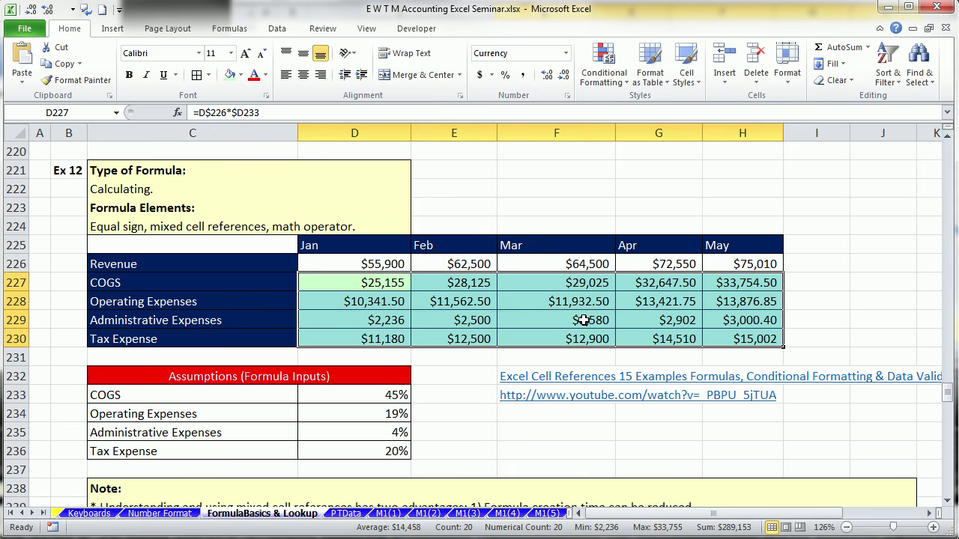
# Check the cell references of the May Tax Expense formula in H230.
pyautogui.click(721, 338)
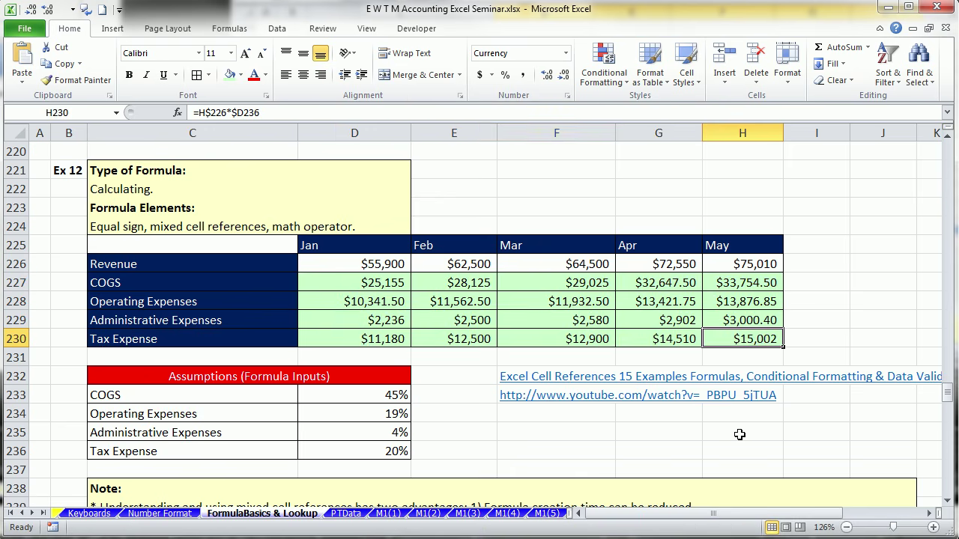
pyautogui.press('F2')
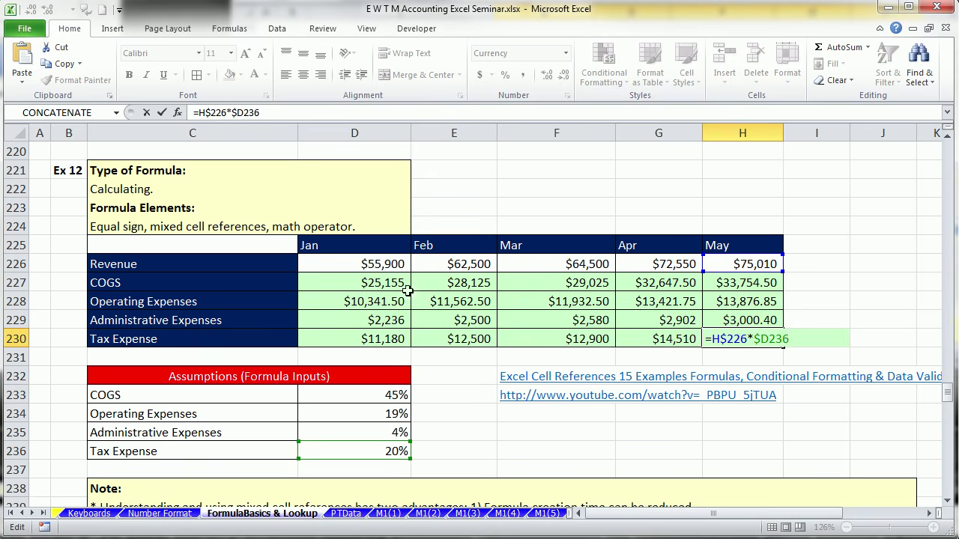
pyautogui.hotkey('ctrl', 'Return')
# Select D227:H230, cycle the active cell through its corners and inspect the formula in the last corner, H230.
pyautogui.moveTo(379, 282); pyautogui.dragTo(763, 337)
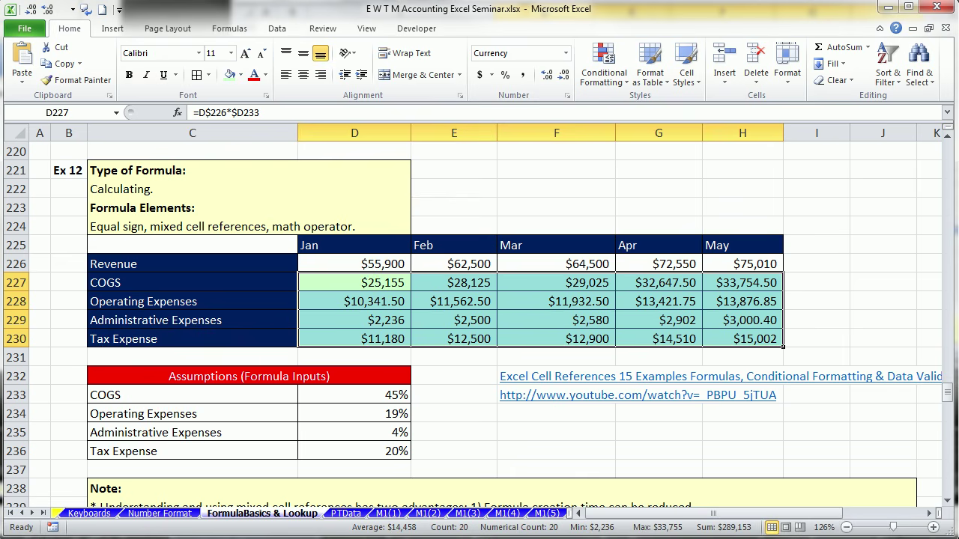
pyautogui.hotkey('ctrl', '.')
pyautogui.hotkey('ctrl', '.')
pyautogui.hotkey('ctrl', '.')
pyautogui.hotkey('ctrl', '.')
pyautogui.hotkey('ctrl', '.')
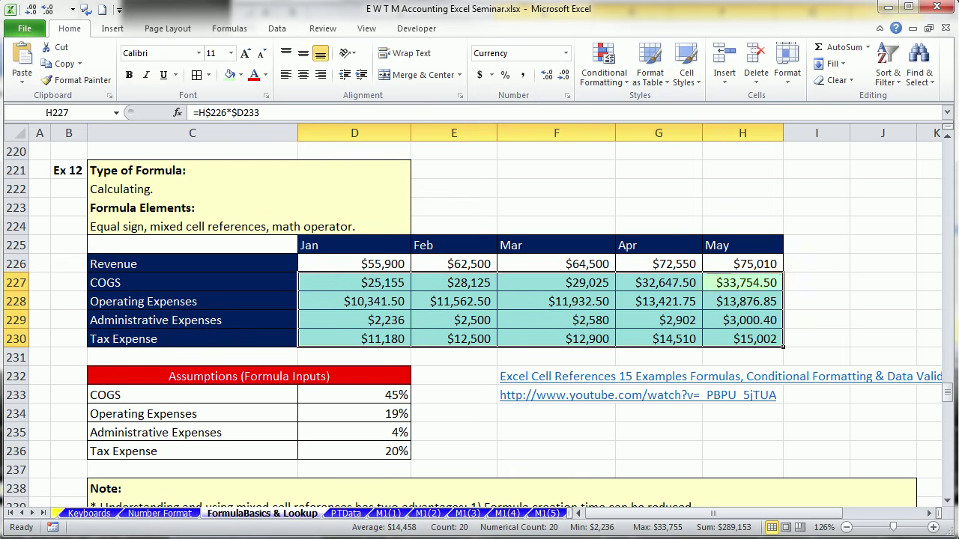
pyautogui.hotkey('ctrl', '.')
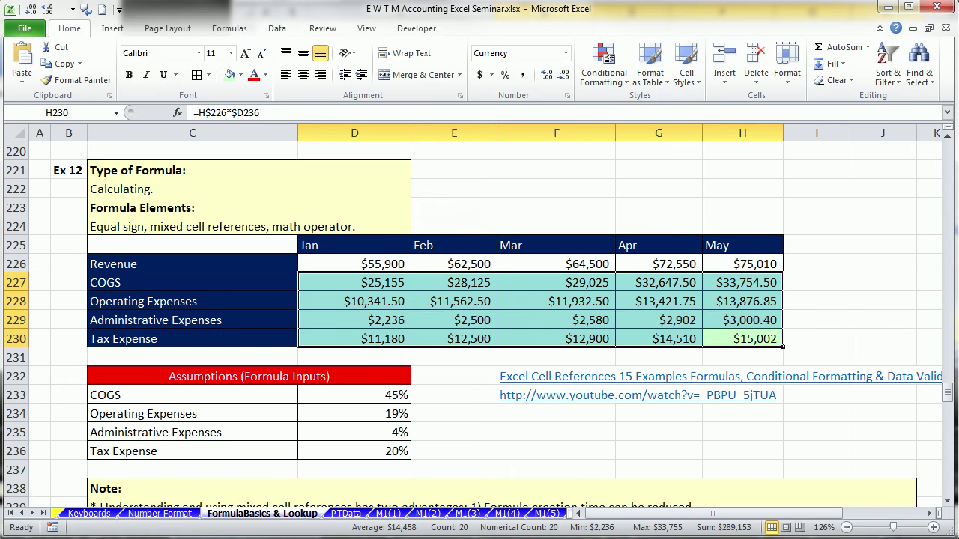
pyautogui.press('F2')
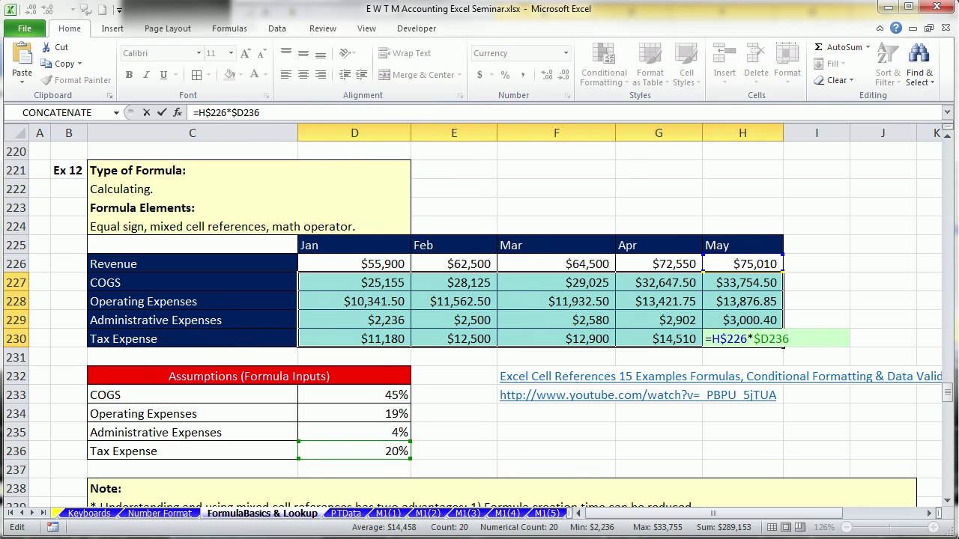
pyautogui.press('Escape')
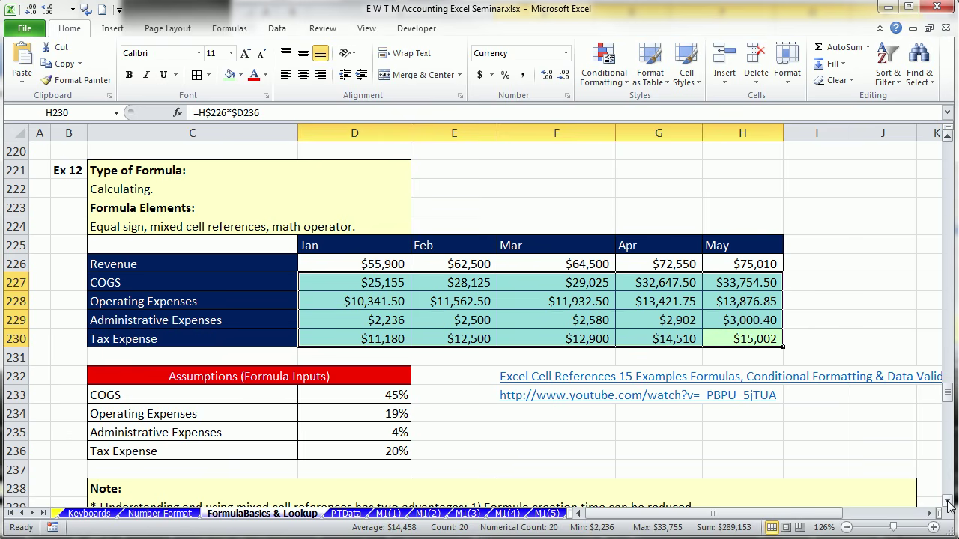
# Go to the Ex 13 exact lookup table and examine its price cell D250 and product cell C250.
pyautogui.moveTo(948, 504); pyautogui.dragTo(948, 504)
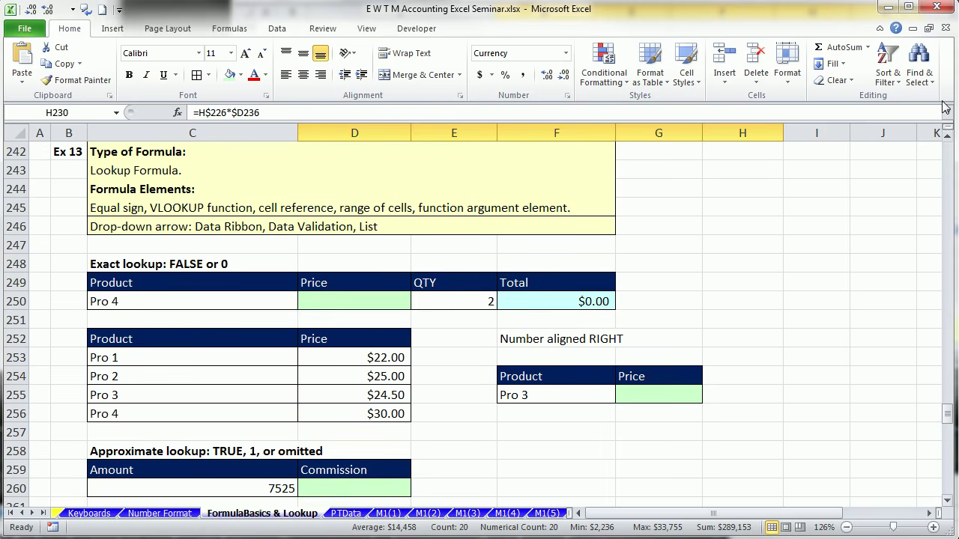
pyautogui.click(946, 138)
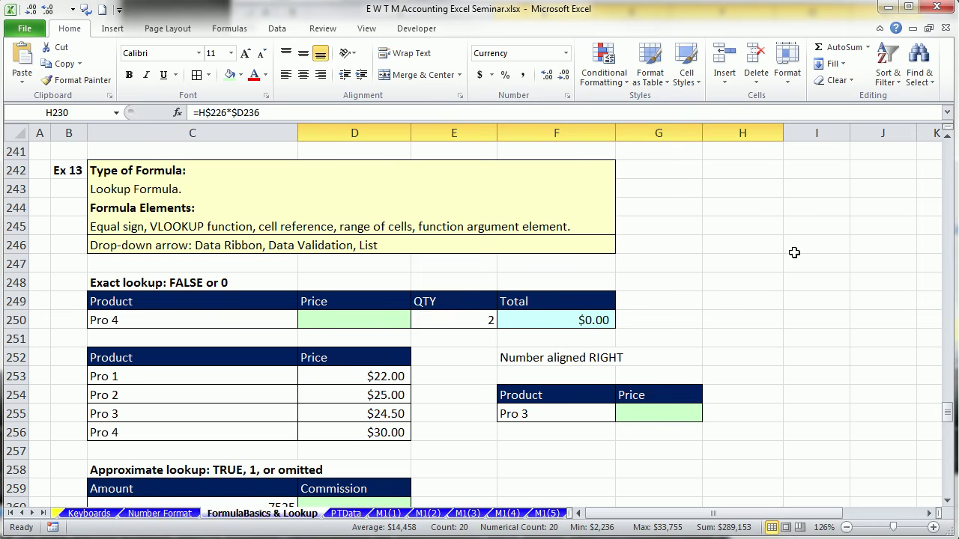
pyautogui.click(381, 321)
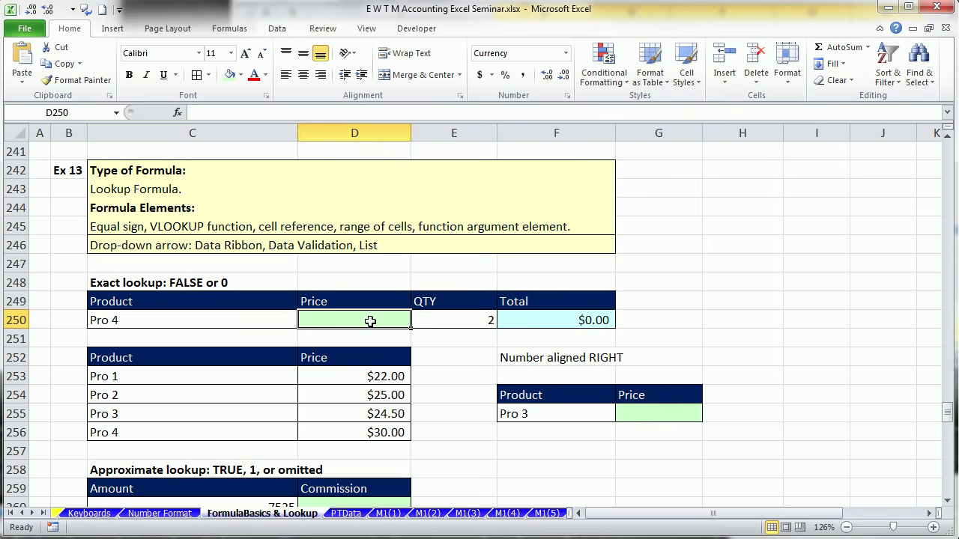
pyautogui.click(168, 319)
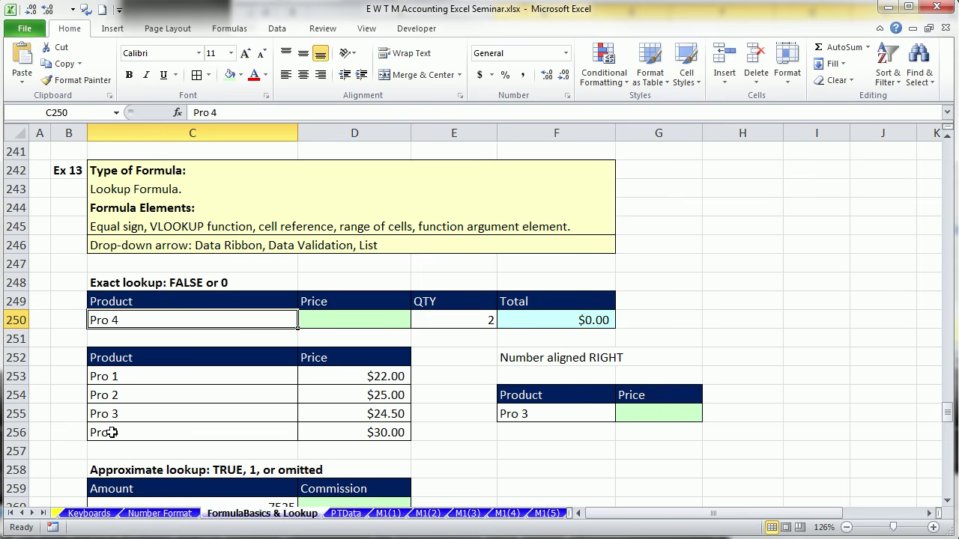
# Find Pro 4's price in the product table, enter 30 by hand in price cell D250, and clear the cell again.
pyautogui.moveTo(111, 432); pyautogui.dragTo(328, 434)
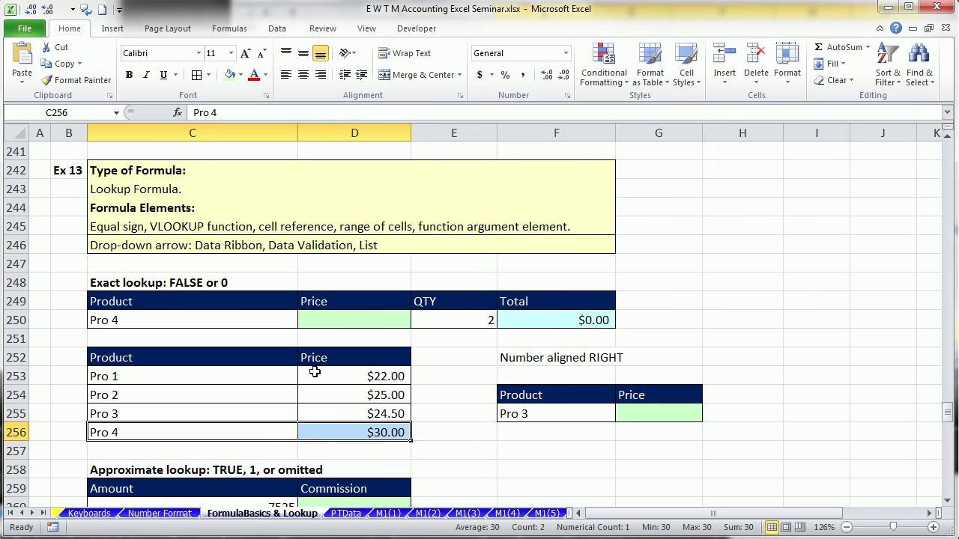
pyautogui.click(367, 432)
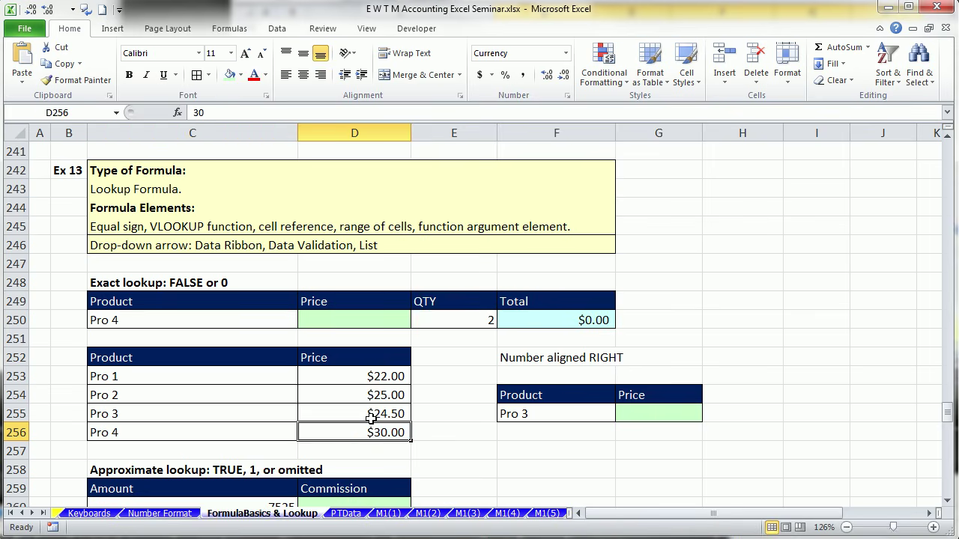
pyautogui.click(360, 316)
pyautogui.write('30')
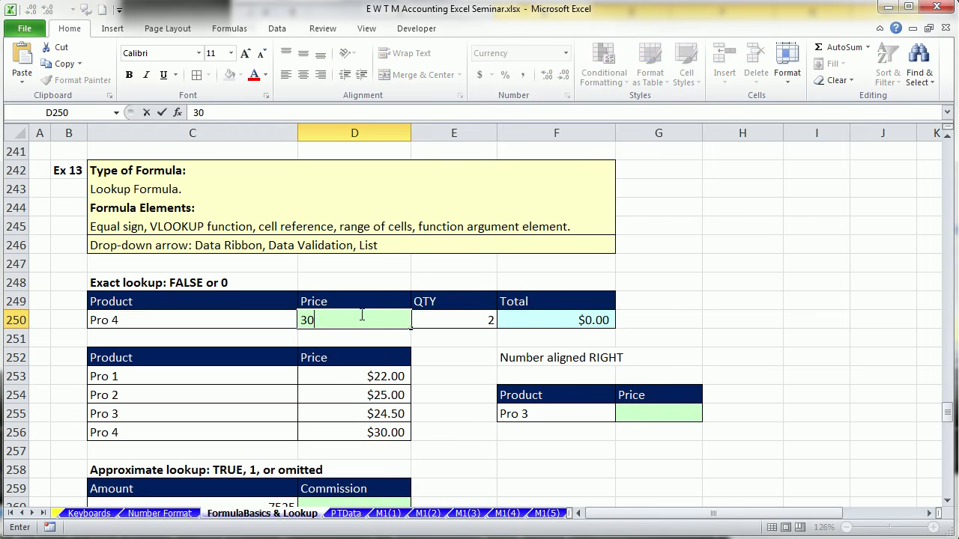
pyautogui.hotkey('ctrl', 'Return')
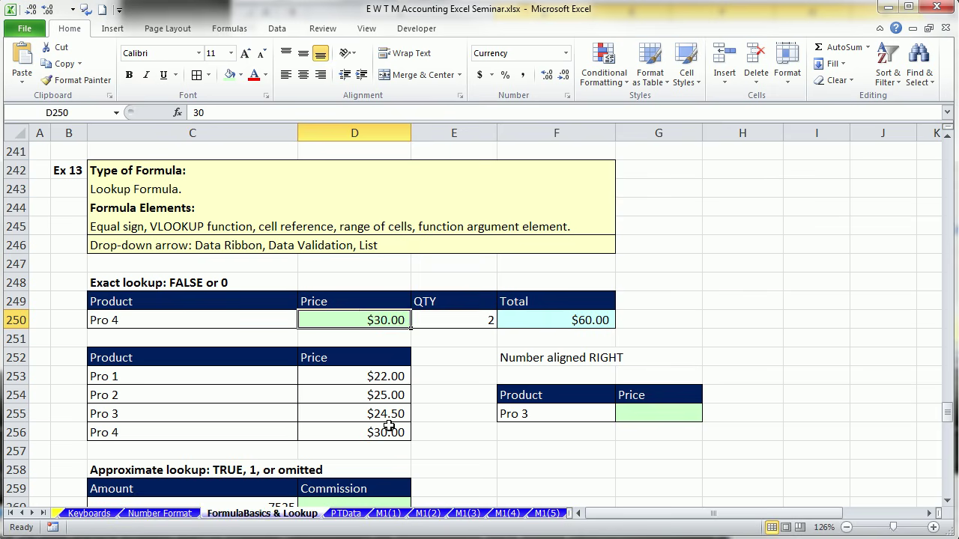
pyautogui.press('Delete')
# Start a VLOOKUP formula in price cell D250 with C250 as the lookup value and C253:D256 as the table array.
pyautogui.write('=')
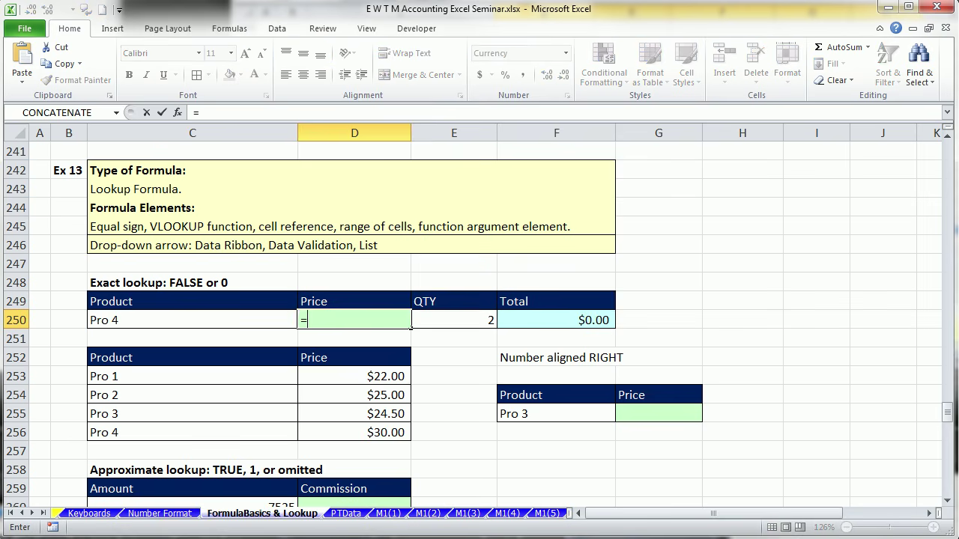
pyautogui.write('vl')
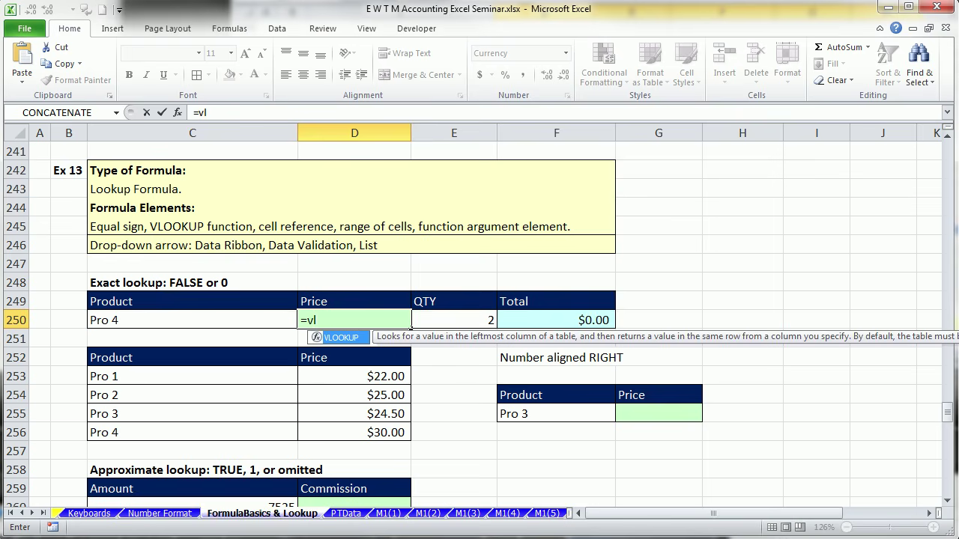
pyautogui.press('Tab')
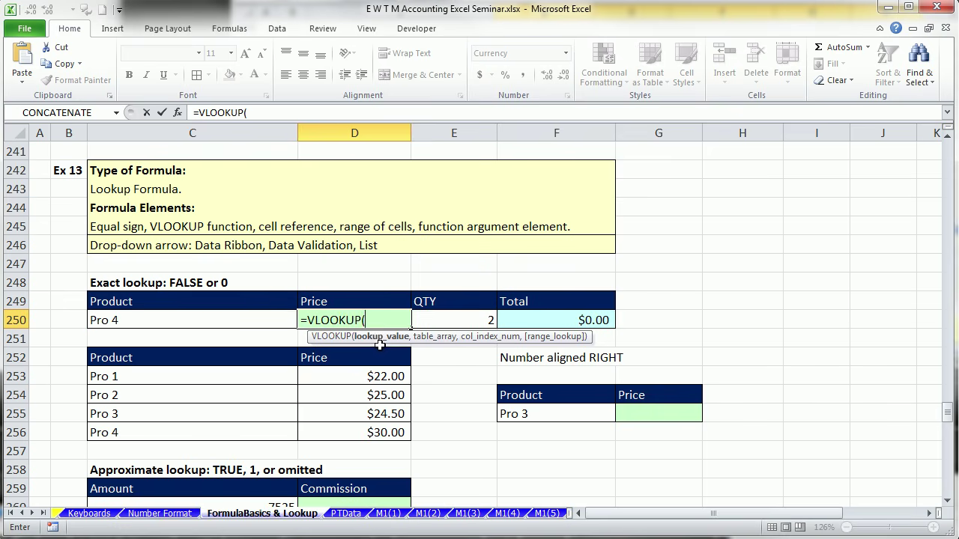
pyautogui.click(203, 319)
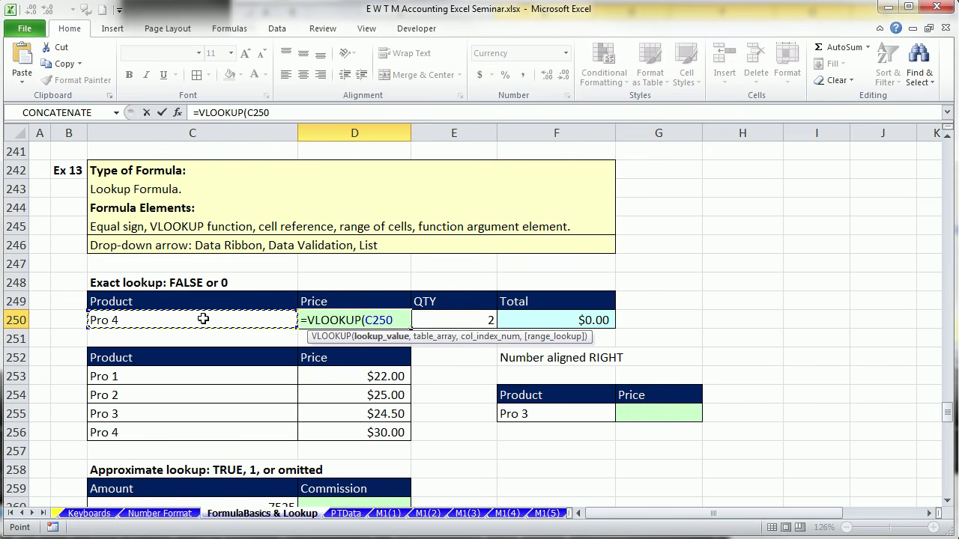
pyautogui.write(',')
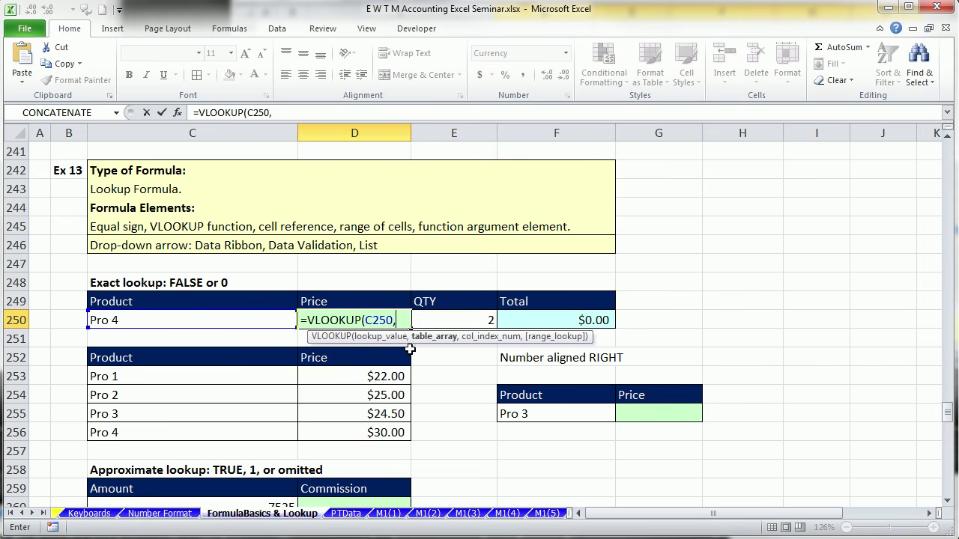
pyautogui.moveTo(210, 377); pyautogui.dragTo(370, 428)
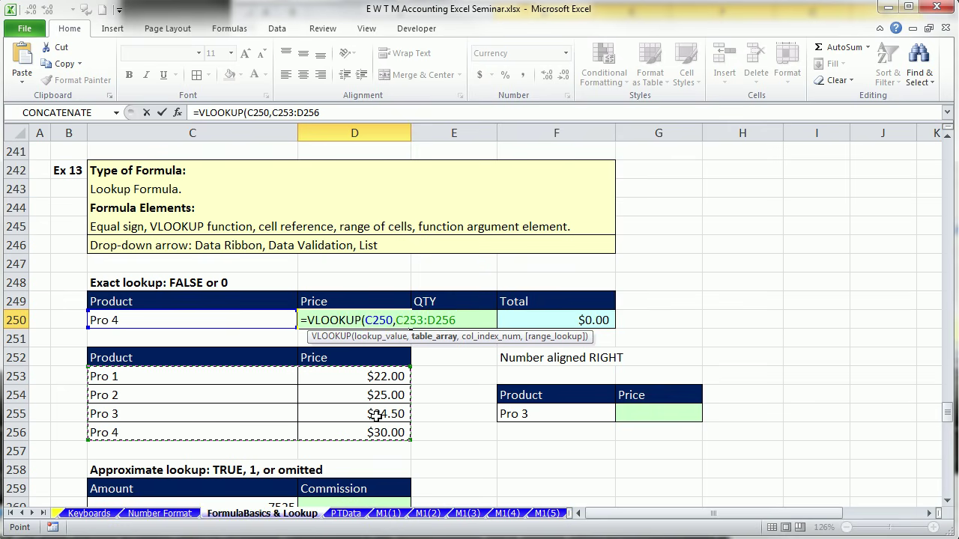
# Add column index 2 and the exact-match argument FALSE to the VLOOKUP.
pyautogui.write(',2')
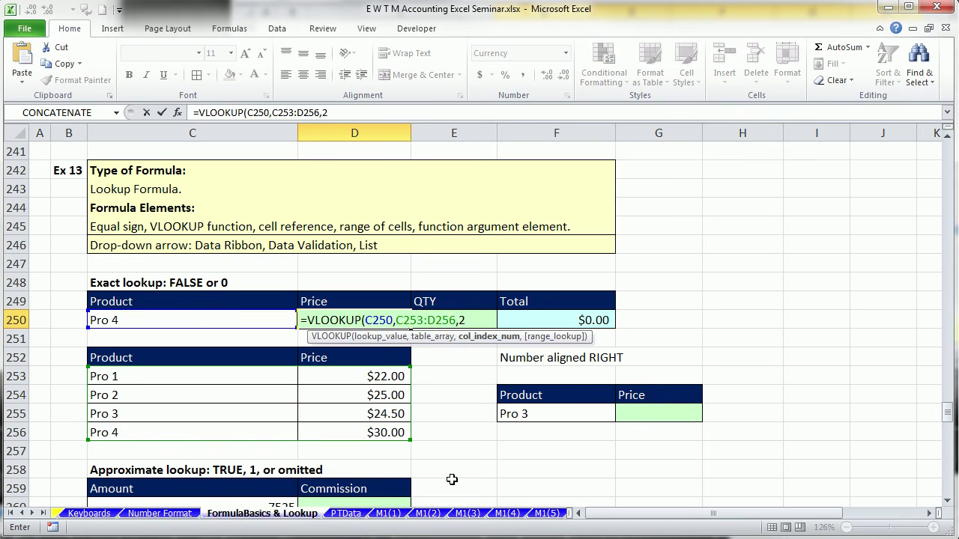
pyautogui.write(',')
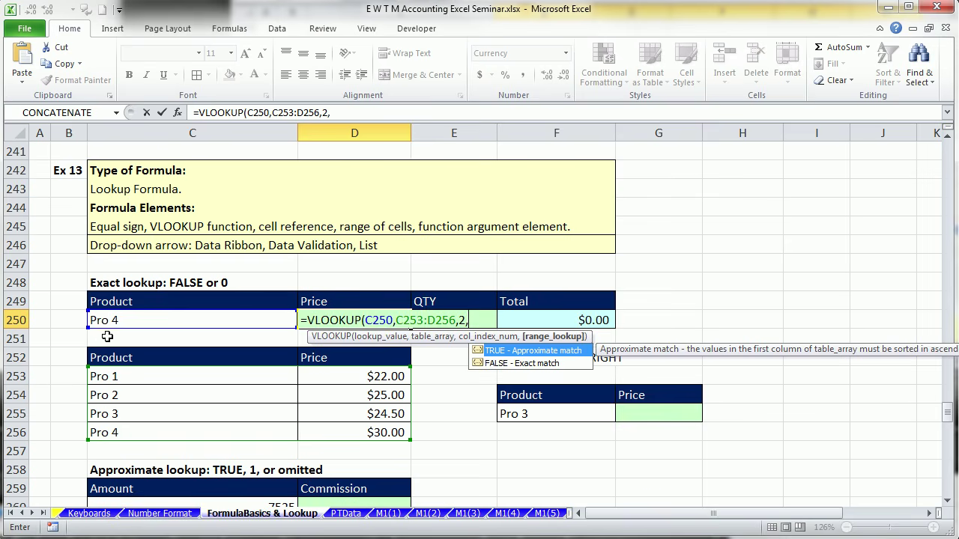
pyautogui.doubleClick(520, 364)
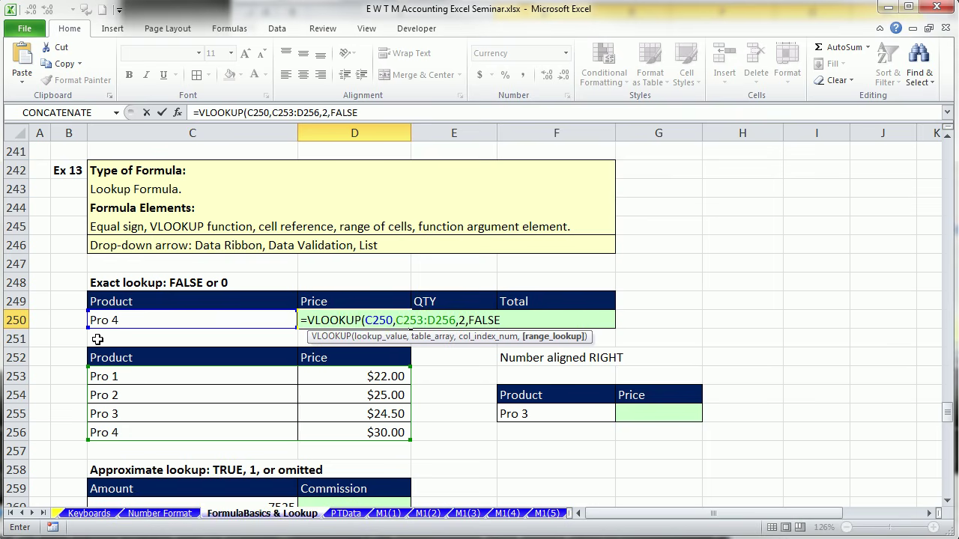
# Replace FALSE with 0 and enter the formula =VLOOKUP(C250,C253:D256,2,0) in D250.
pyautogui.press('BackSpace')
pyautogui.press('BackSpace')
pyautogui.press('BackSpace')
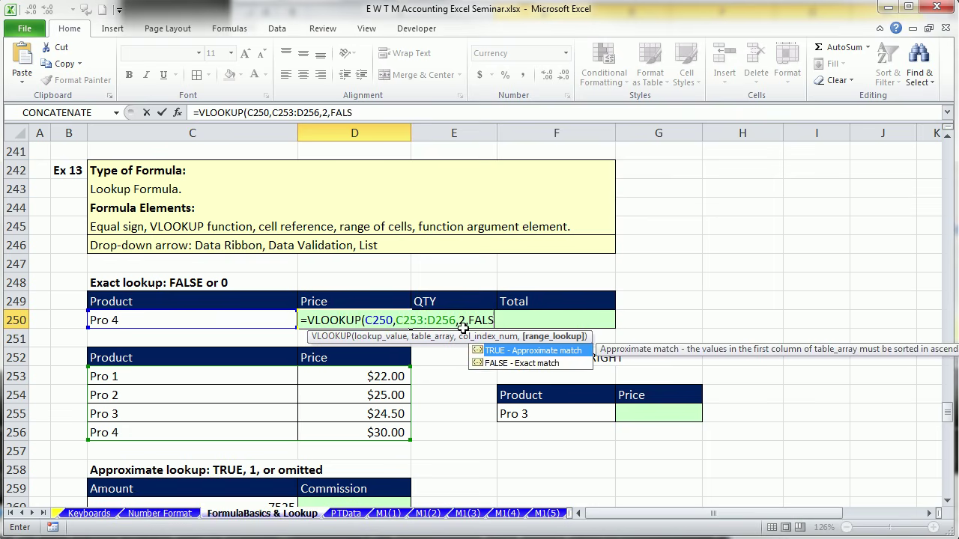
pyautogui.press('BackSpace')
pyautogui.press('BackSpace')
pyautogui.write('0')
pyautogui.write(')')
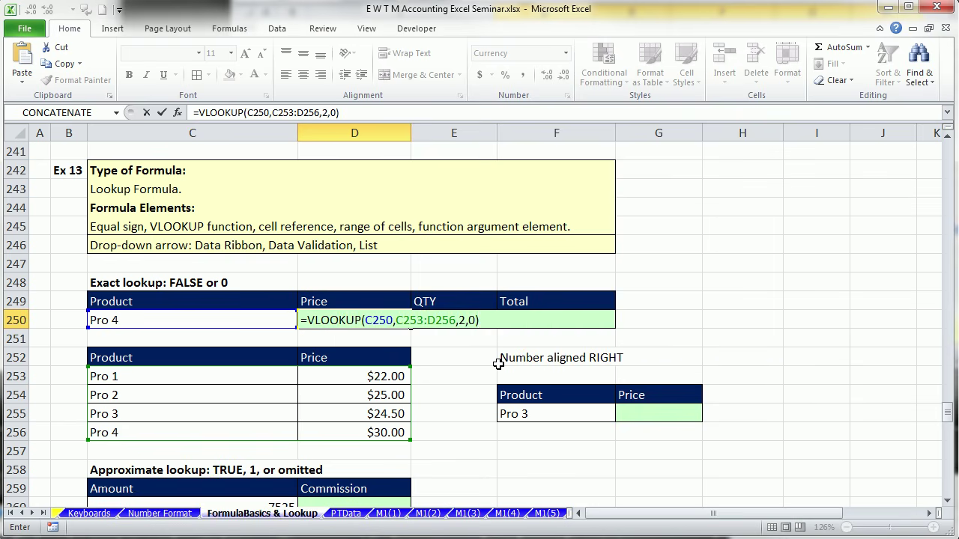
pyautogui.hotkey('ctrl', 'Return')
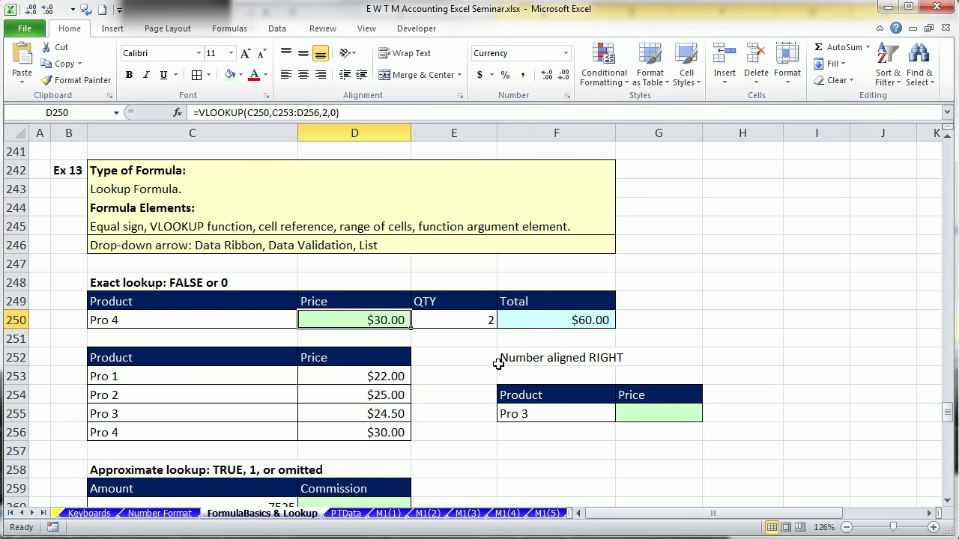
# Change the product in C250 to Pro 2.
pyautogui.click(167, 323)
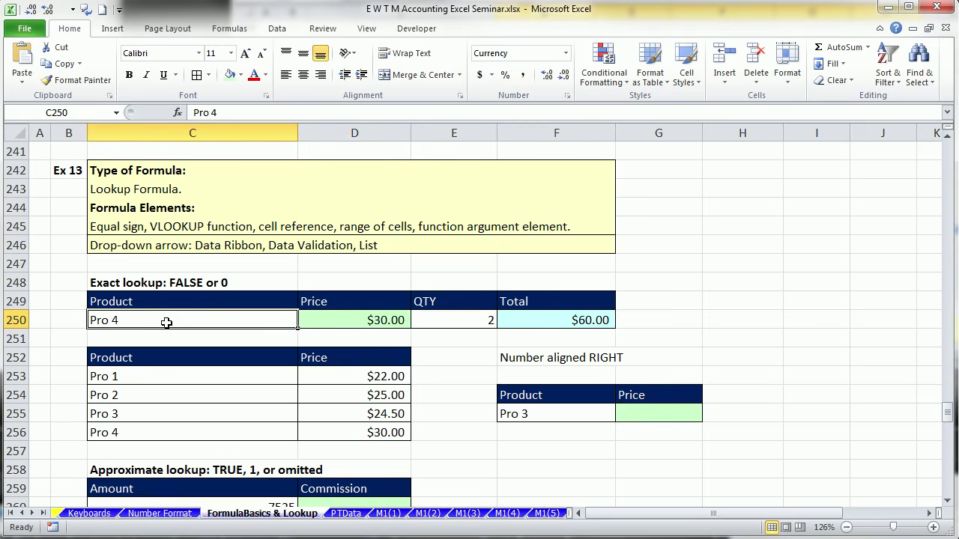
pyautogui.doubleClick(166, 322)
pyautogui.press('BackSpace')
pyautogui.write('2')
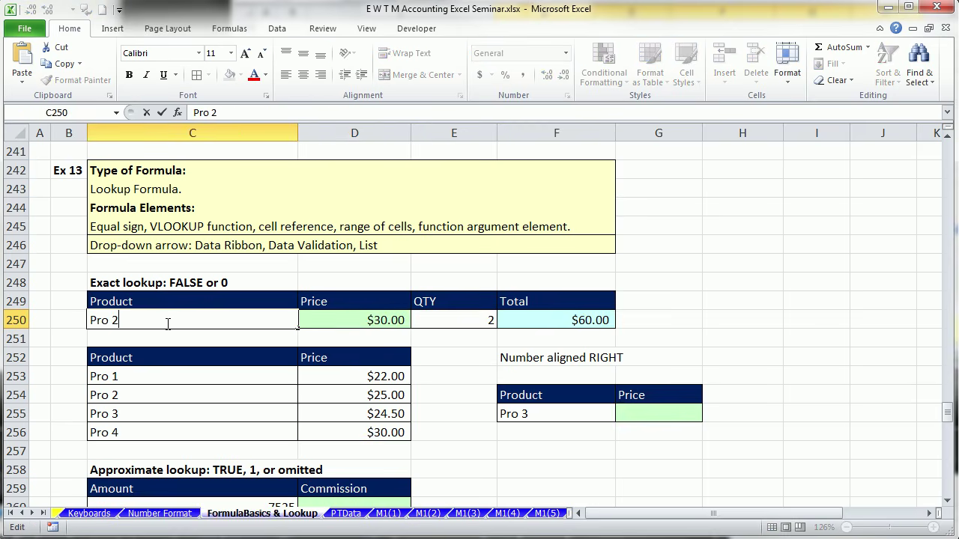
pyautogui.hotkey('ctrl', 'Return')
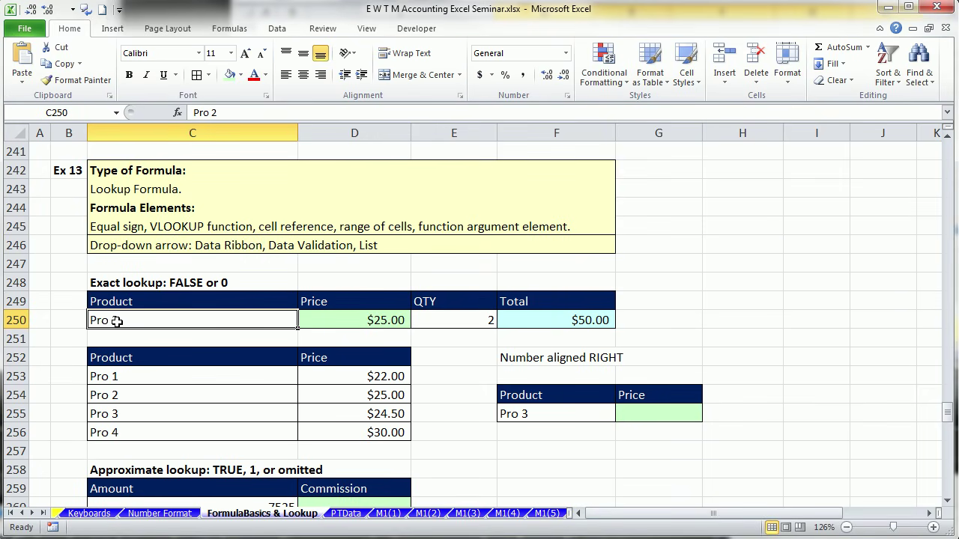
# Try the misspelled product name Pro2 without a space in C250, and restore it to Pro 2.
pyautogui.write('Pro')
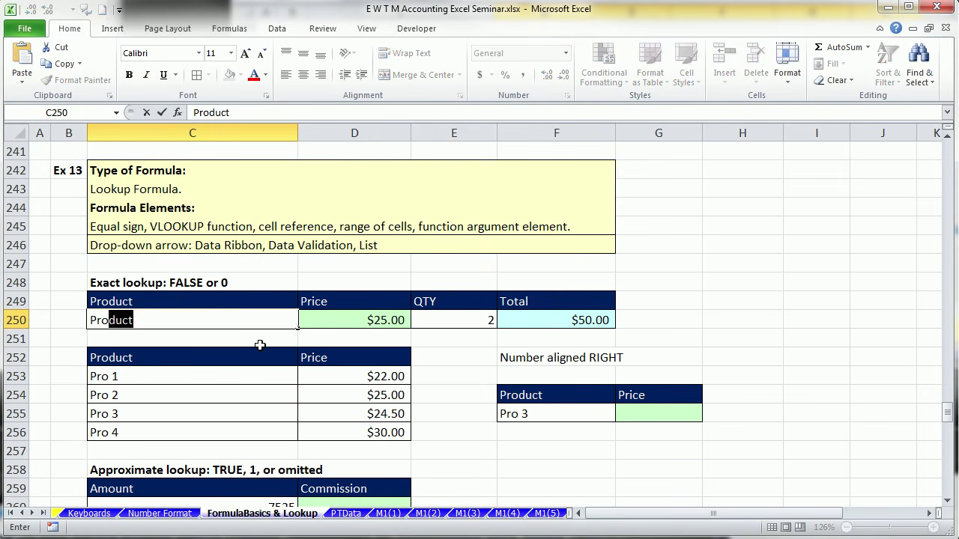
pyautogui.write('2')
pyautogui.hotkey('ctrl', 'Return')
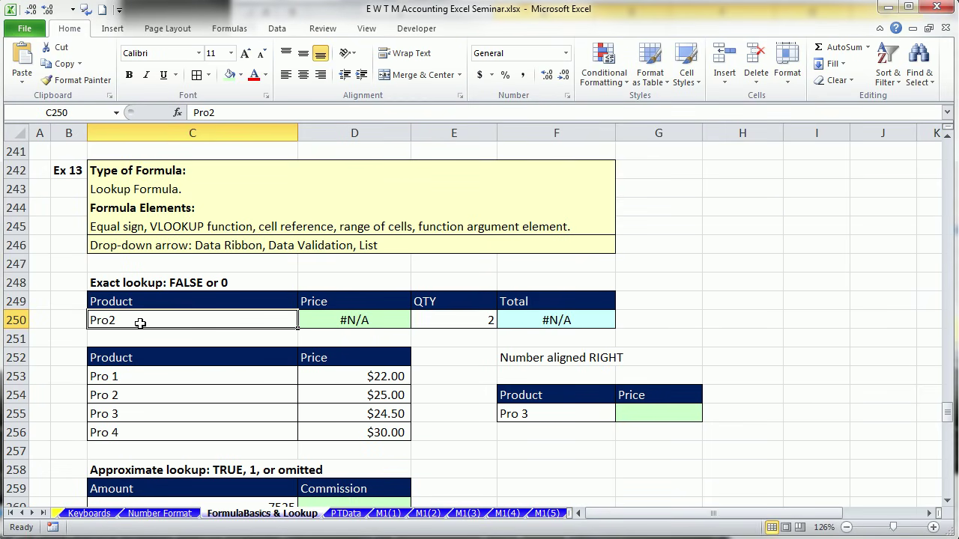
pyautogui.doubleClick(114, 320)
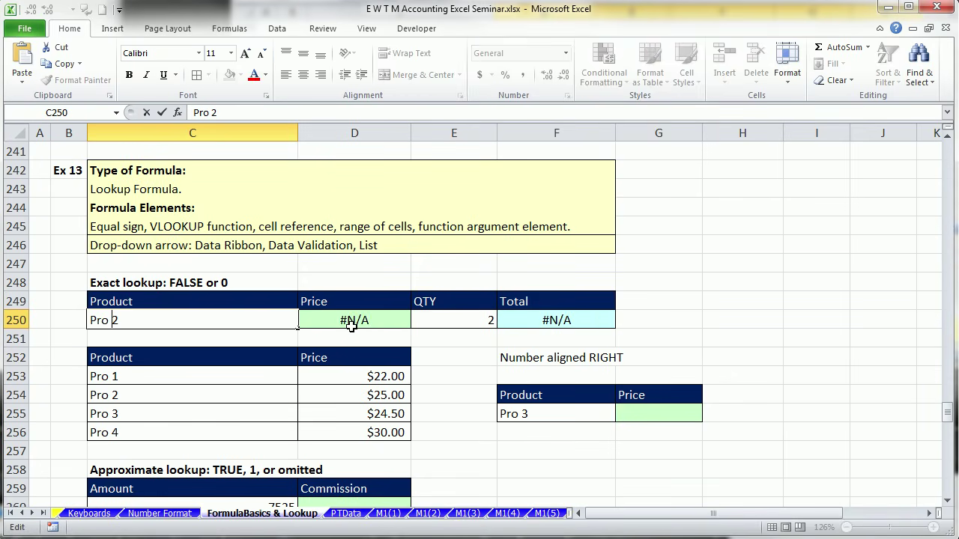
pyautogui.hotkey('ctrl', 'Return')
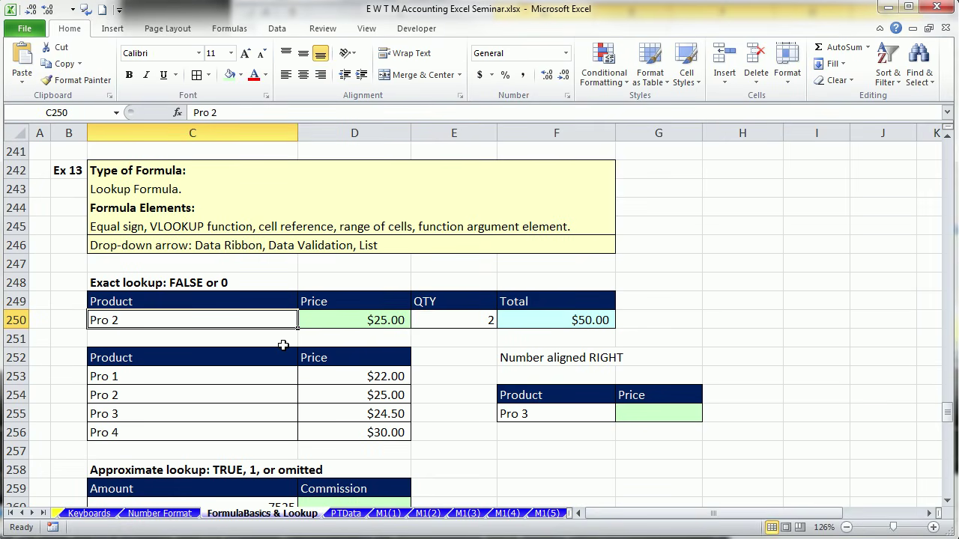
# Check the lookup table and its product column, and open the Data Validation settings for product cell C250.
pyautogui.moveTo(243, 379); pyautogui.dragTo(352, 431)
pyautogui.moveTo(232, 376); pyautogui.dragTo(225, 430)
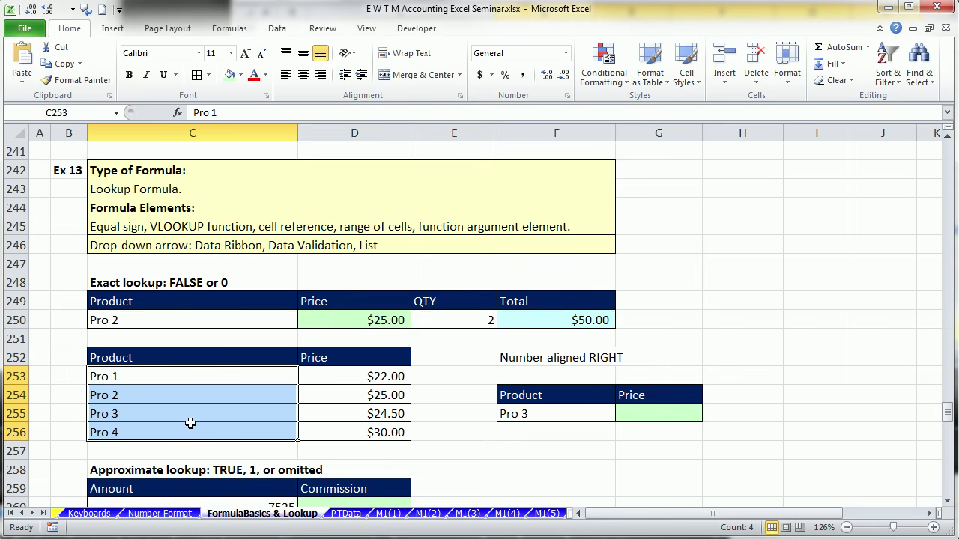
pyautogui.click(132, 321)
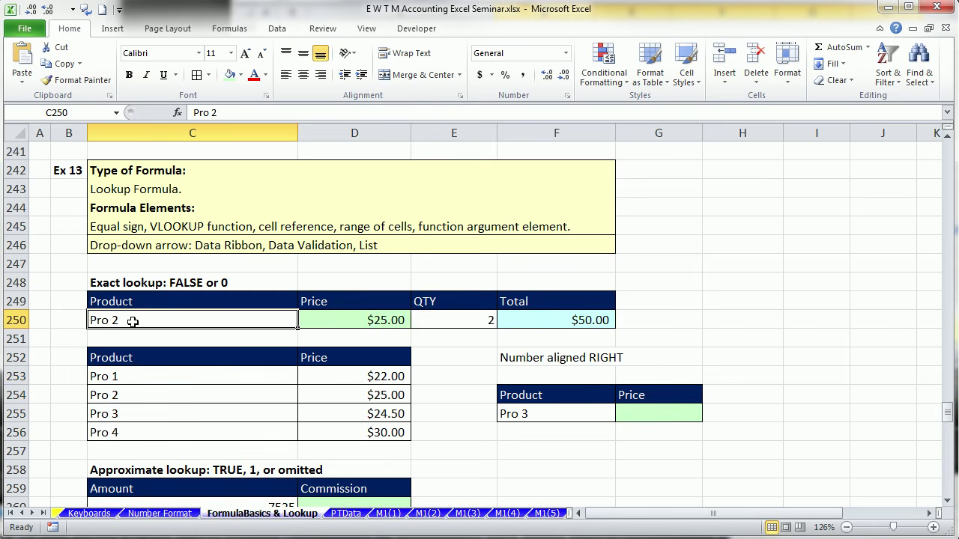
pyautogui.click(277, 28)
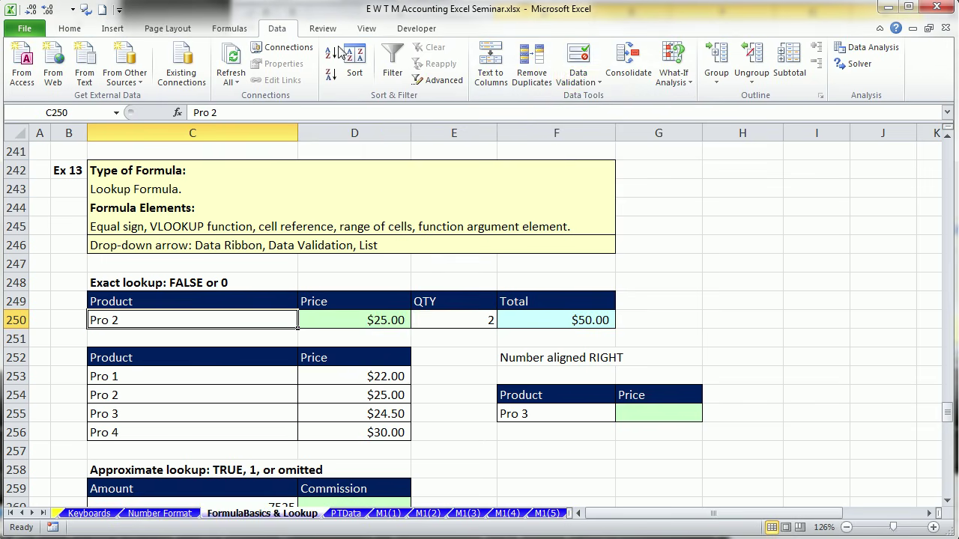
pyautogui.click(592, 82)
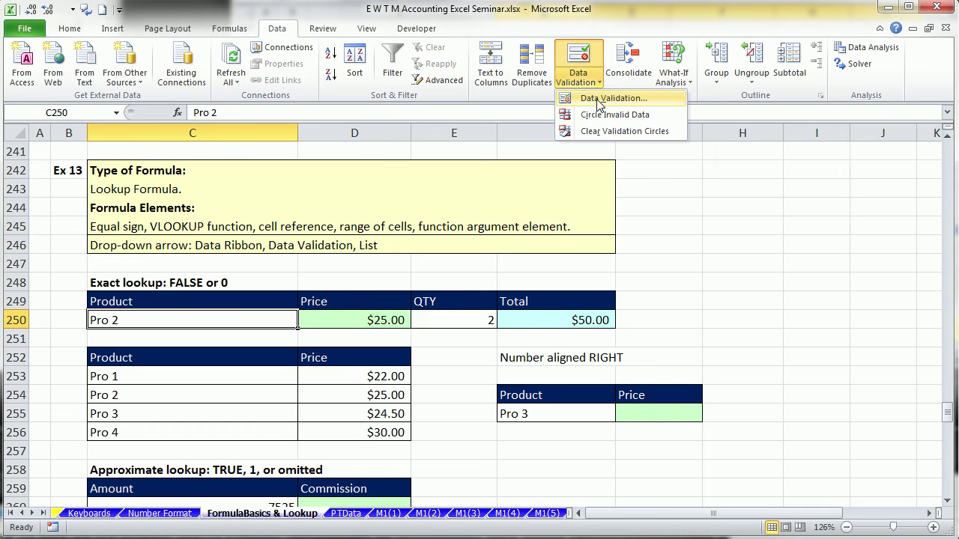
pyautogui.click(600, 102)
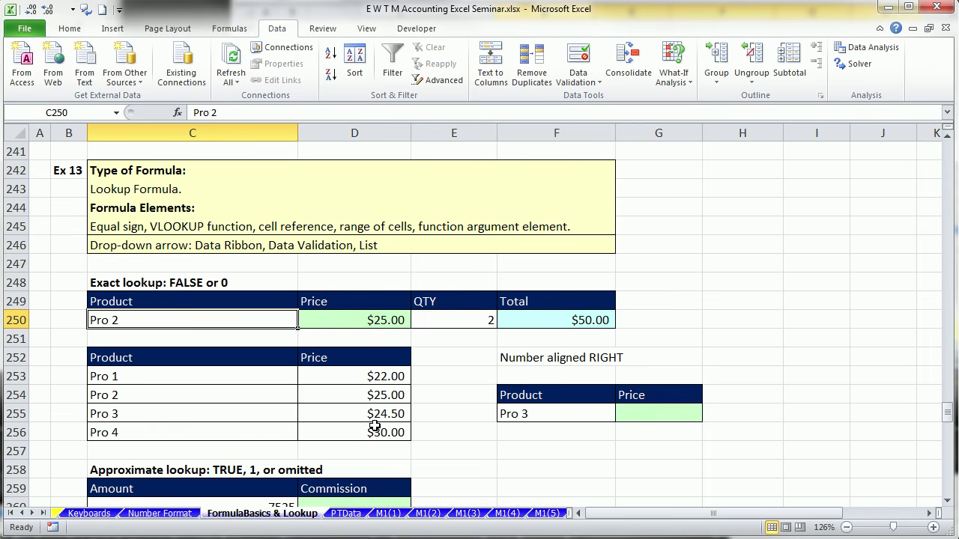
pyautogui.press('alt')
pyautogui.press('d')
pyautogui.press('l')
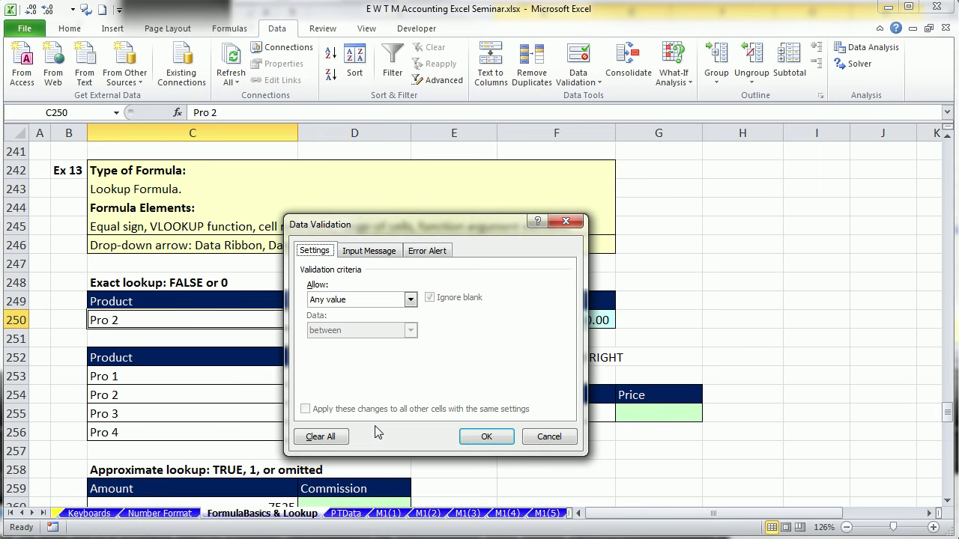
# Set the validation for C250 to allow a List with the source =$C$253:$C$256.
pyautogui.click(411, 300)
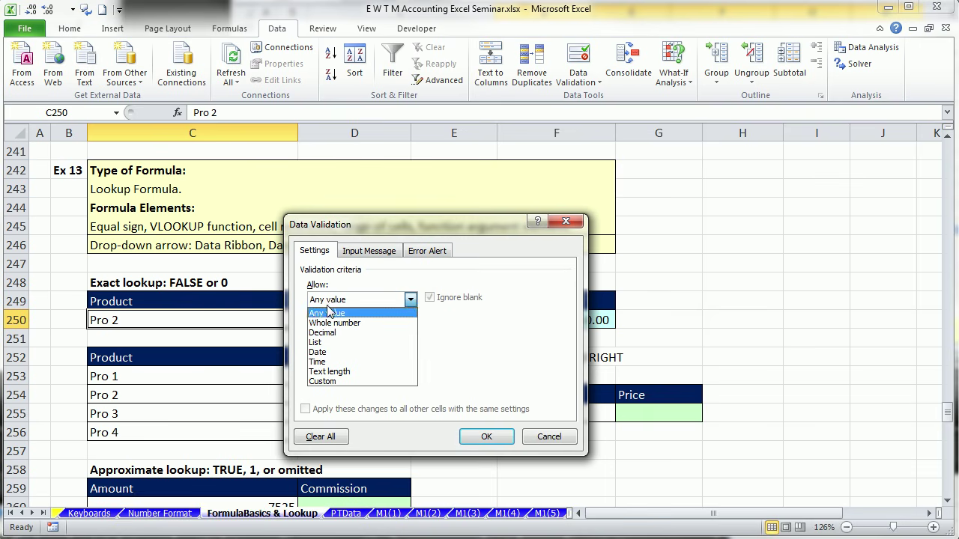
pyautogui.click(330, 346)
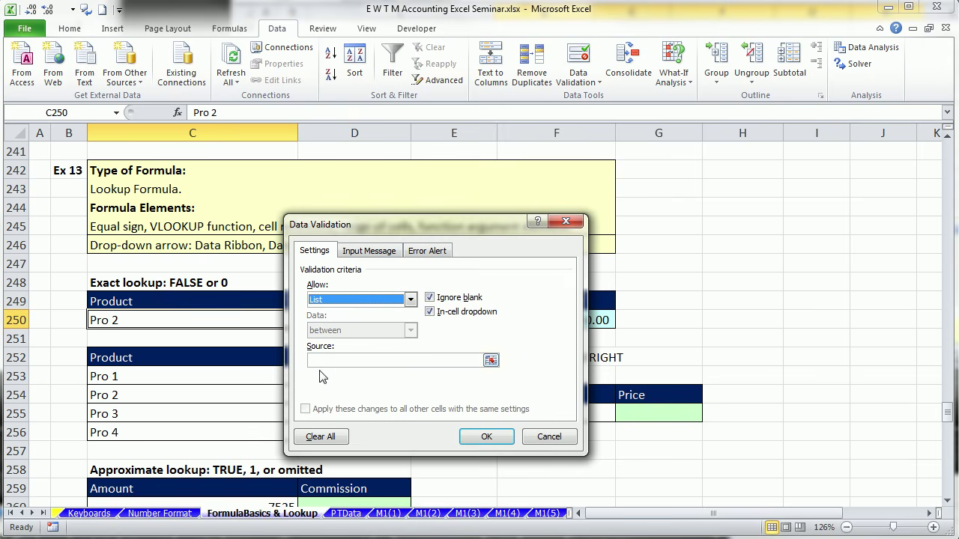
pyautogui.click(326, 364)
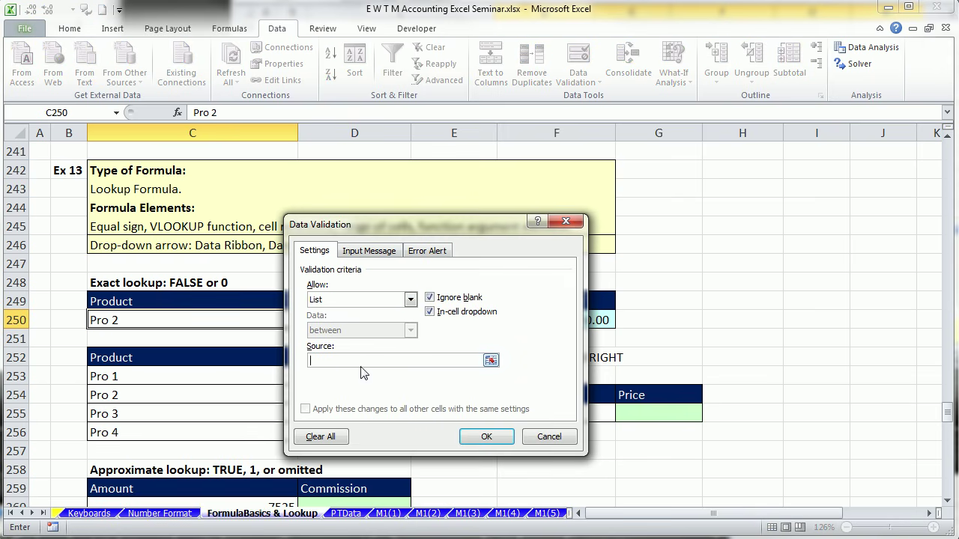
pyautogui.moveTo(116, 376); pyautogui.dragTo(118, 432)
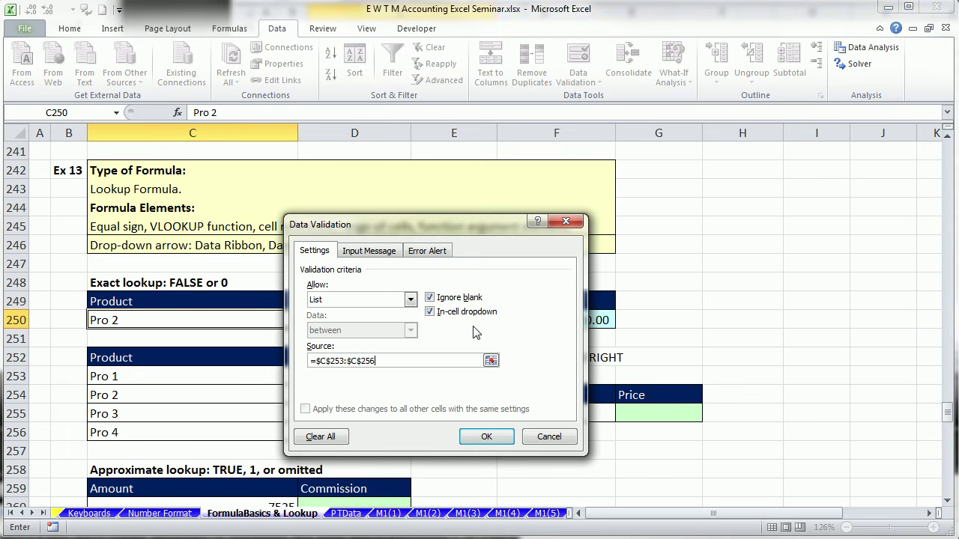
# Set the error alert for C250 with "Select From Drop-down" as both title and error message, and apply the validation.
pyautogui.click(379, 257)
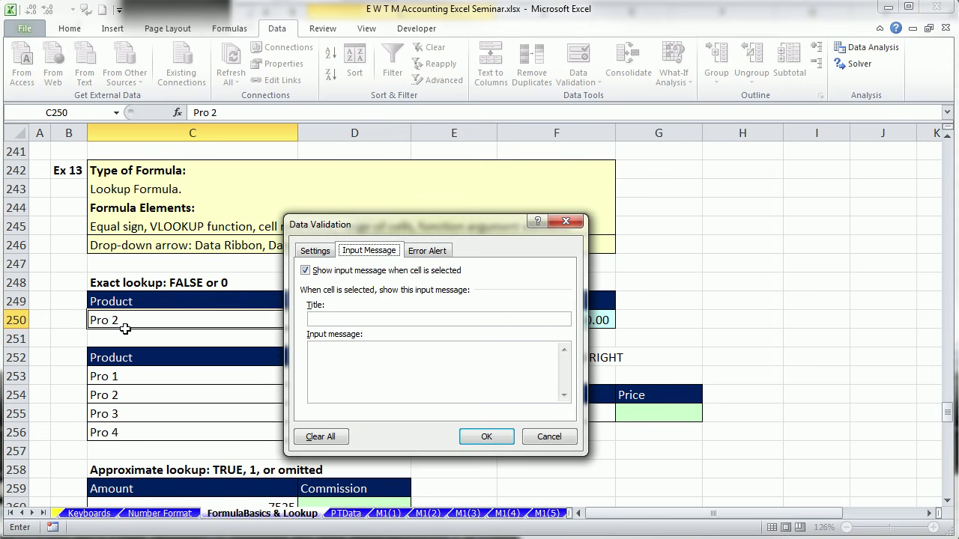
pyautogui.click(432, 252)
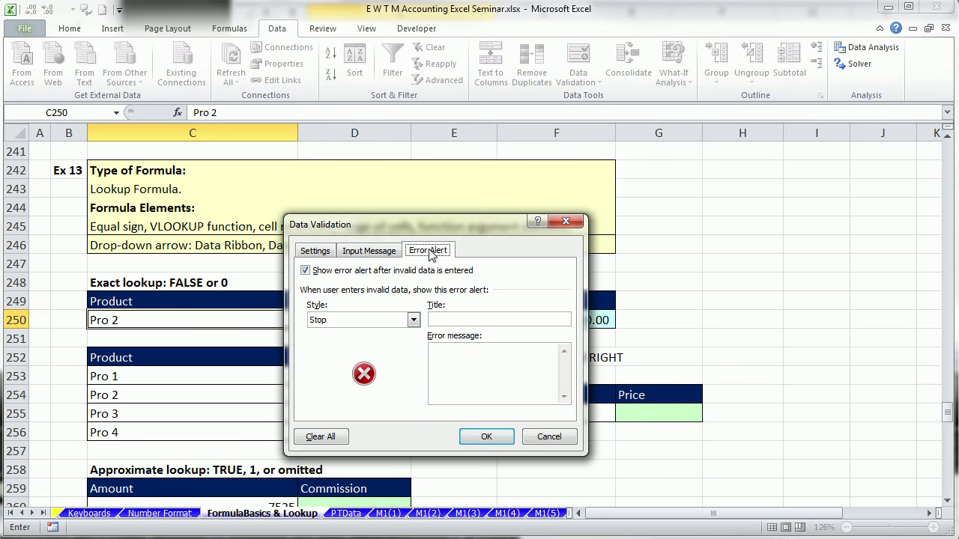
pyautogui.click(442, 318)
pyautogui.write('Select From Drop-down')
pyautogui.click(490, 373)
pyautogui.write('Select From Drop-down')
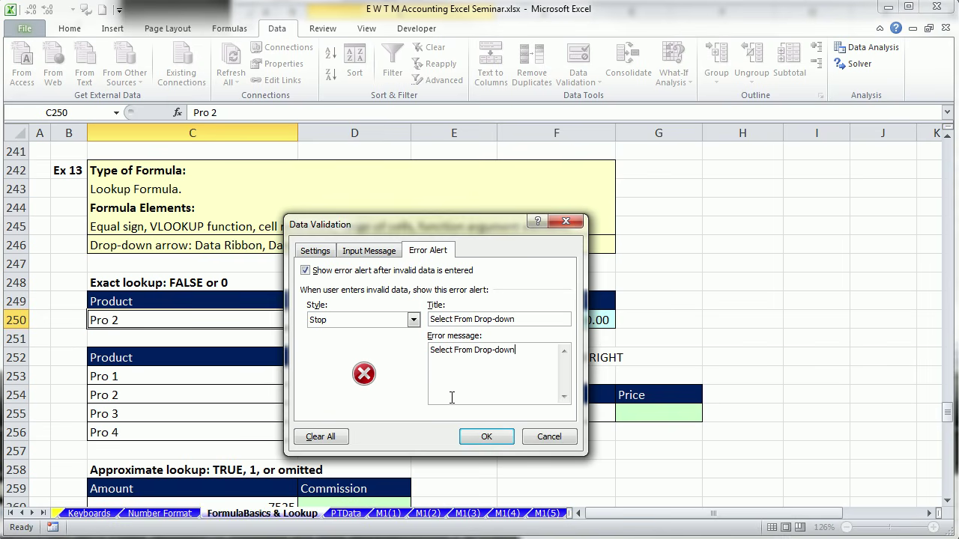
pyautogui.click(487, 438)
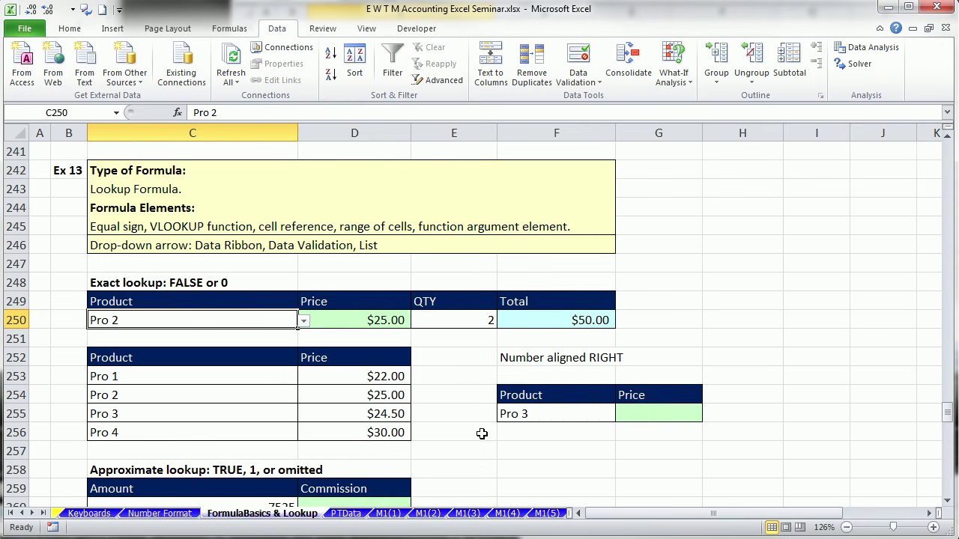
# Pick products for C250 from its in-cell drop-down list, ending with Pro 4.
pyautogui.click(304, 323)
pyautogui.click(139, 356)
pyautogui.click(304, 321)
pyautogui.click(130, 372)
pyautogui.click(815, 316)
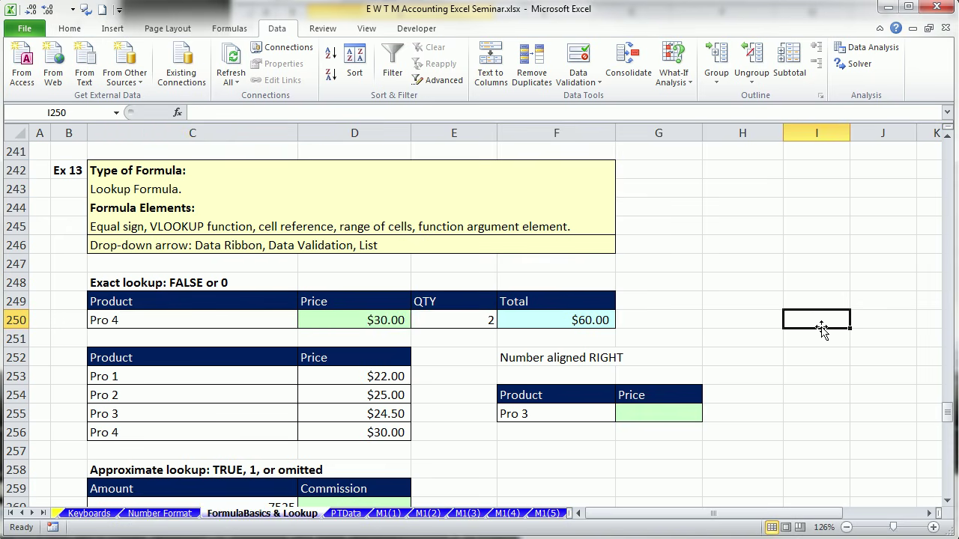
# Try the invalid product entry "sdhkjha" in C250 to test the validation, and cancel the entry.
pyautogui.click(216, 322)
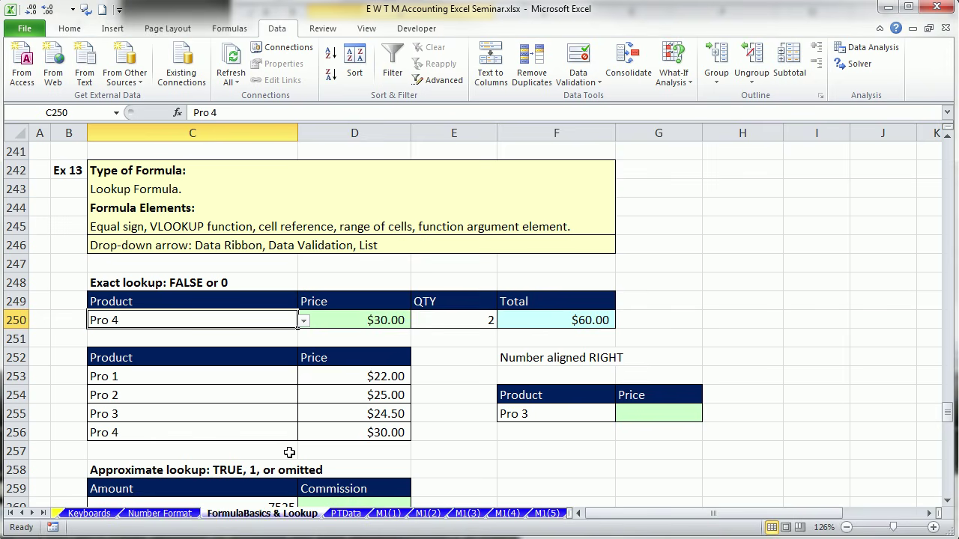
pyautogui.write('sdhkjha')
pyautogui.press('Return')
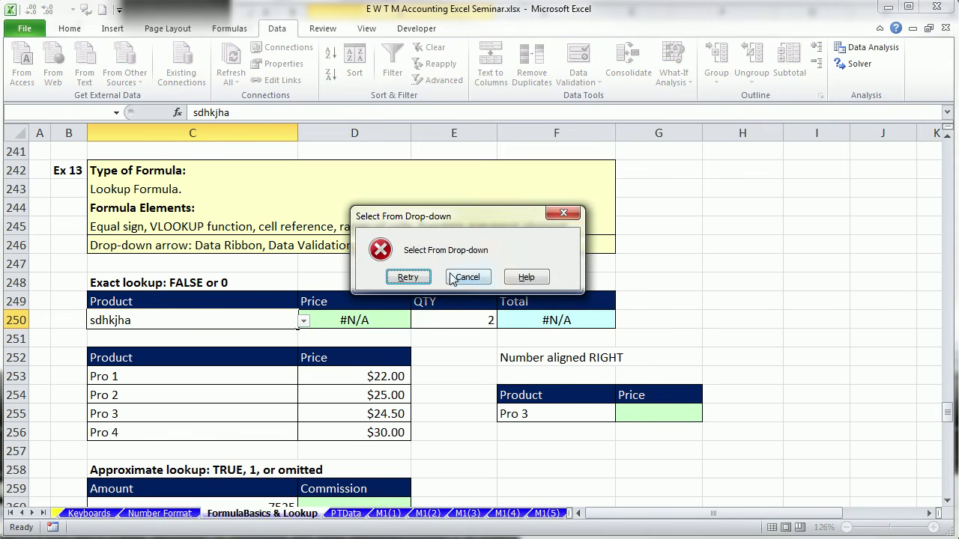
pyautogui.click(466, 290)
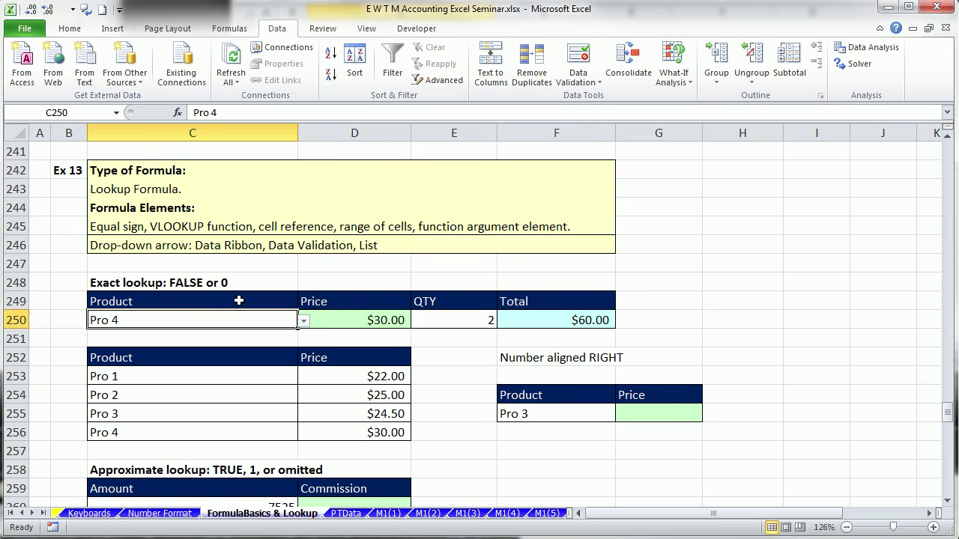
# Clear the product in F255 and enter the exact-match price formula =VLOOKUP(F255,C253:D256,2,0) in G255.
pyautogui.click(584, 412)
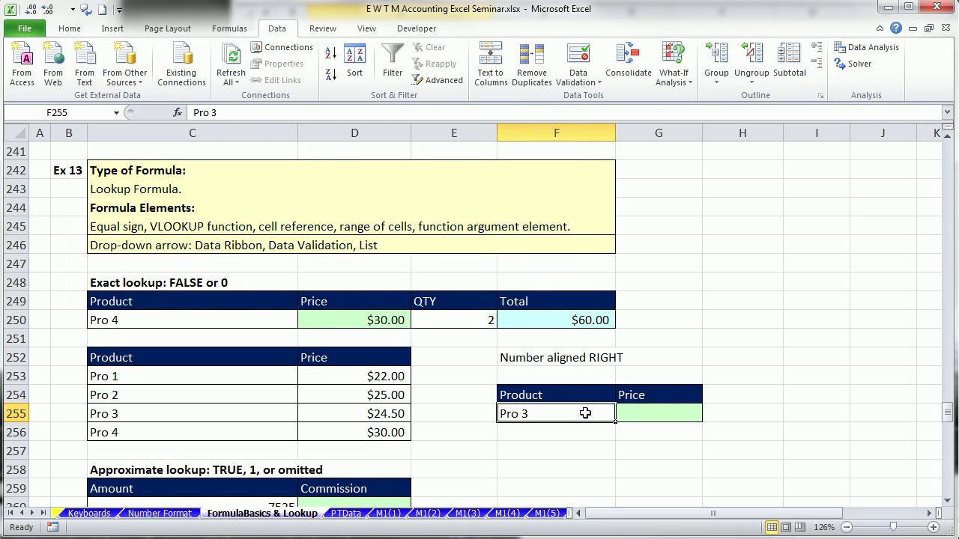
pyautogui.press('Delete')
pyautogui.click(661, 417)
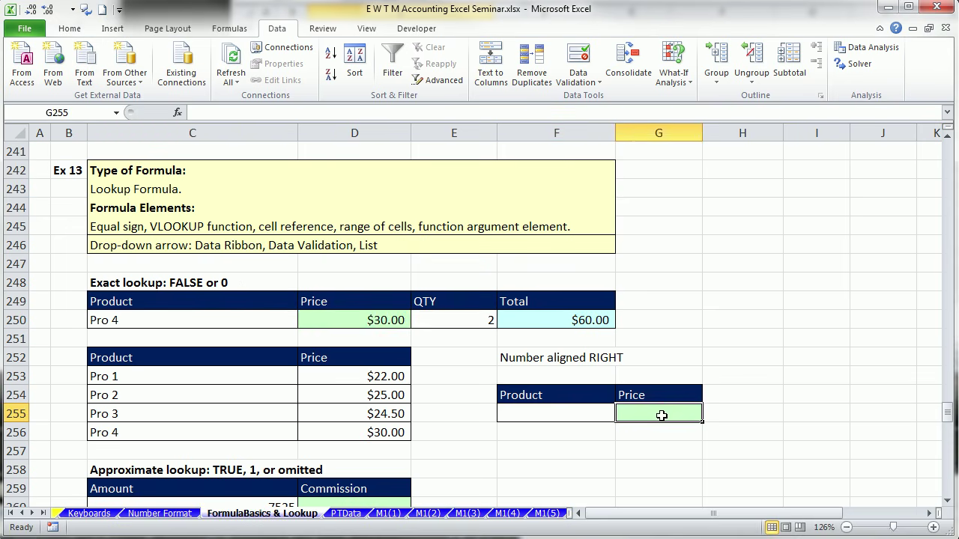
pyautogui.write('=vl')
pyautogui.press('Tab')
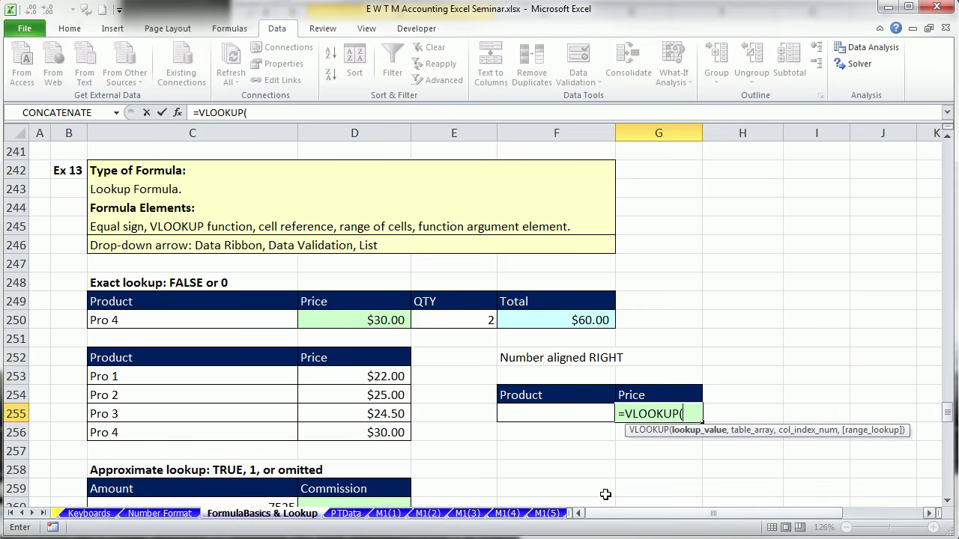
pyautogui.click(522, 411)
pyautogui.write(',')
pyautogui.moveTo(250, 375); pyautogui.dragTo(355, 430)
pyautogui.write(',')
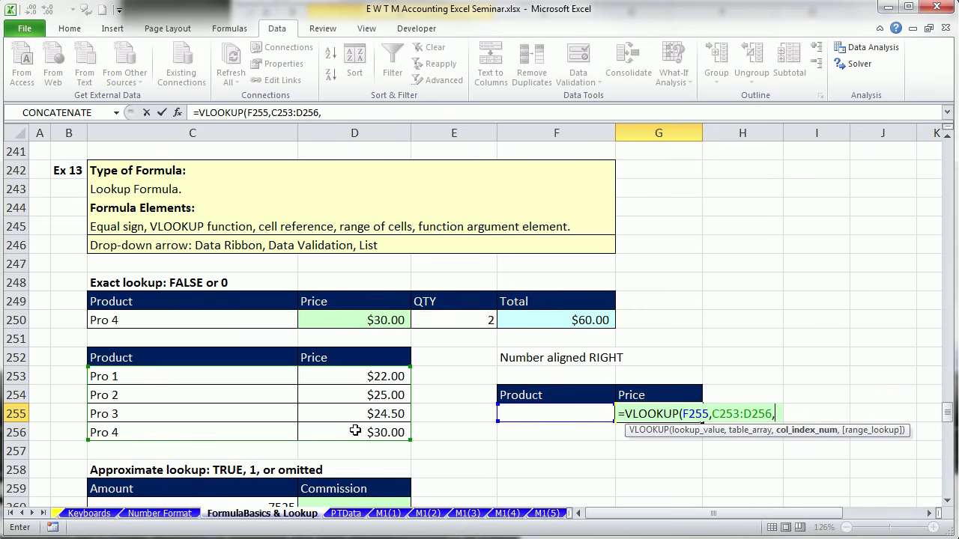
pyautogui.write('2,0')
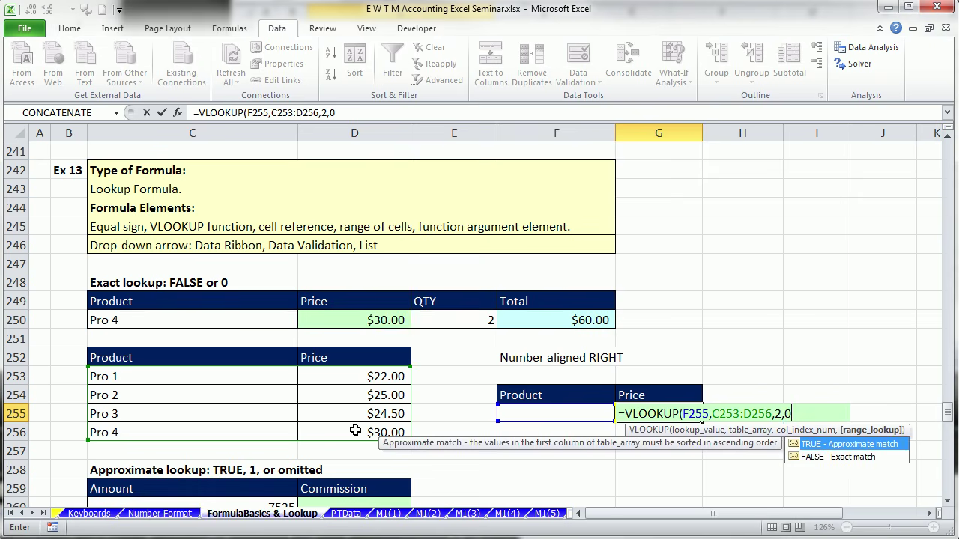
pyautogui.write(')')
pyautogui.hotkey('ctrl', 'Return')
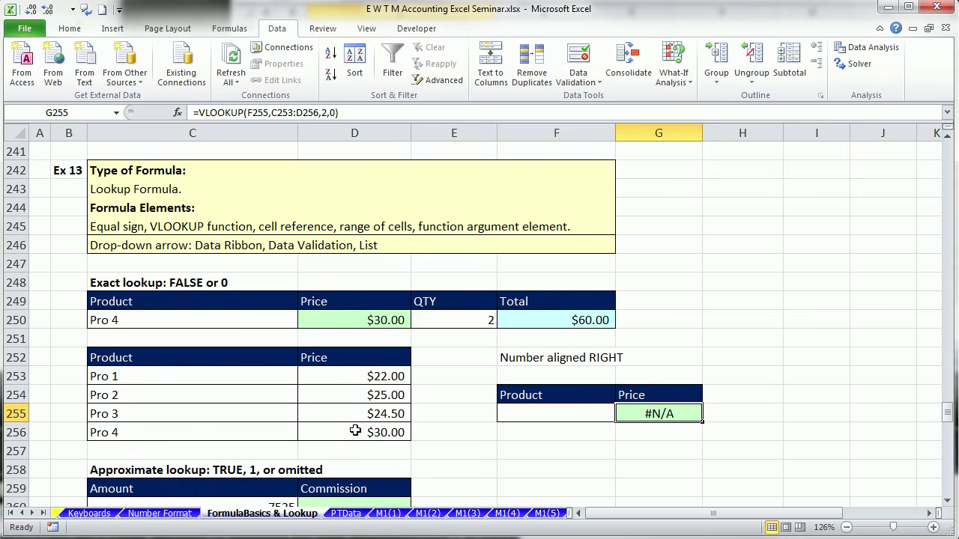
# Enter the unlisted product Pro 10 in F255 to test the price lookup.
pyautogui.click(582, 410)
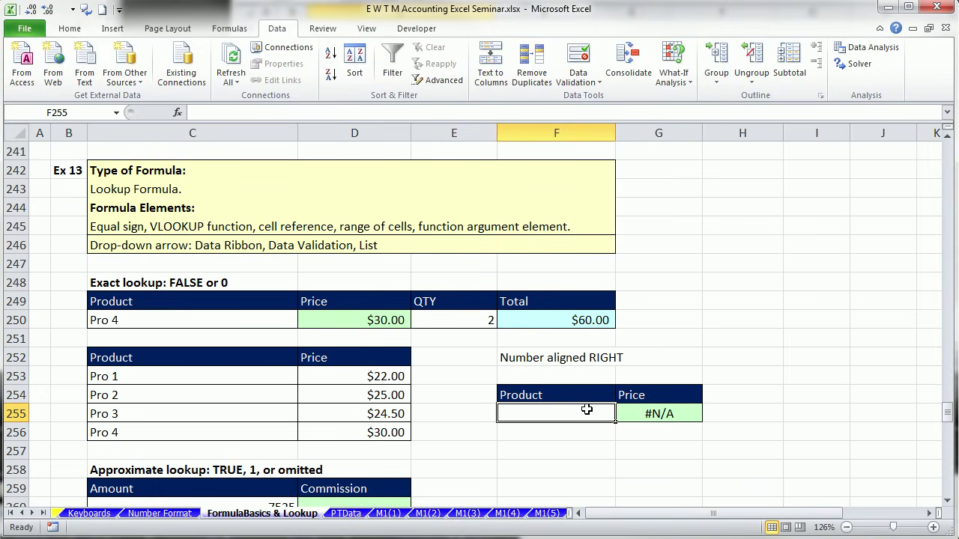
pyautogui.write('Pro ')
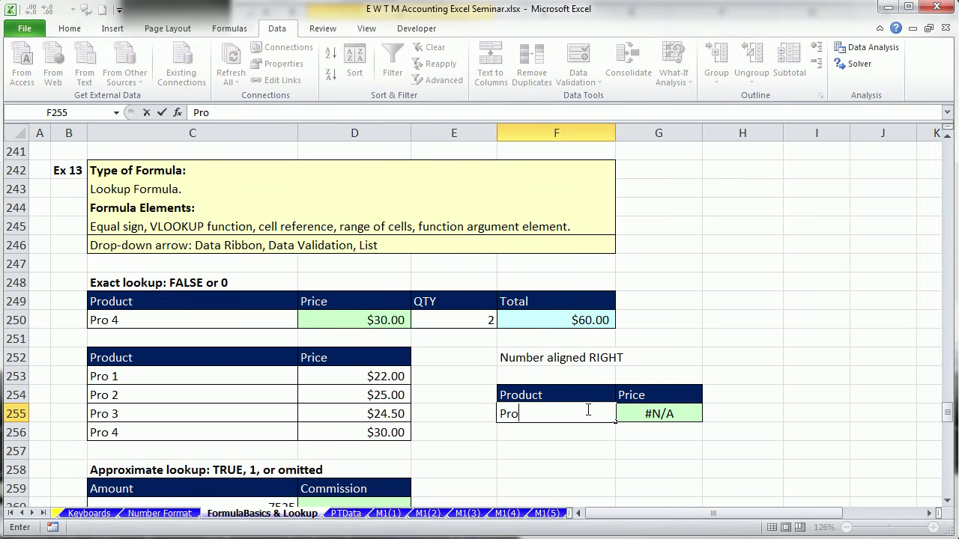
pyautogui.write('10')
pyautogui.hotkey('ctrl', 'Return')
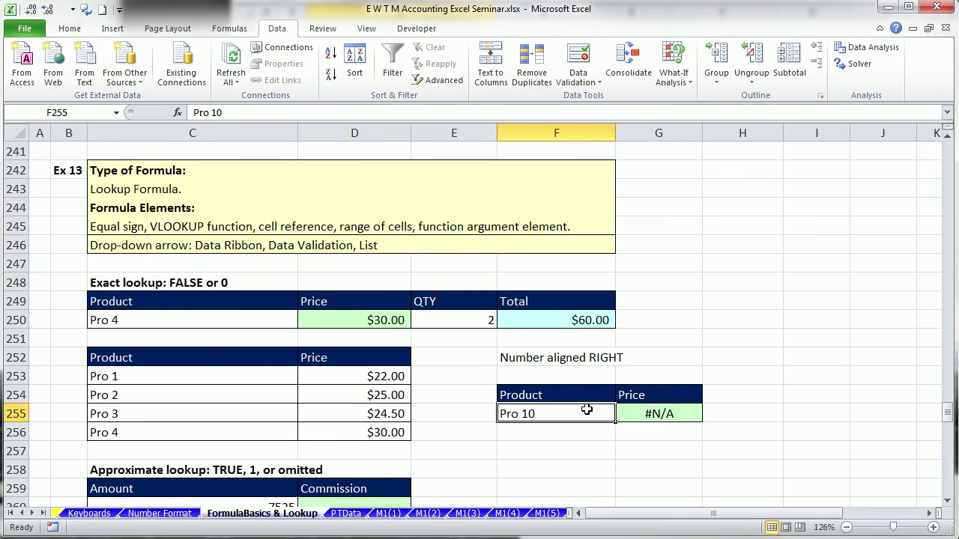
# Wrap the VLOOKUP in G255 in an IFERROR function that returns an empty string "" on error.
pyautogui.doubleClick(664, 417)
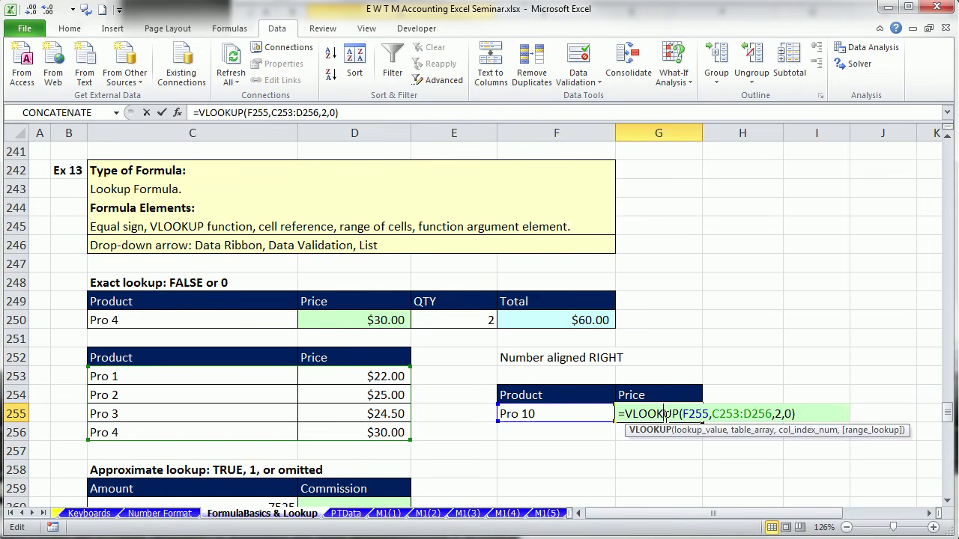
pyautogui.click(625, 413)
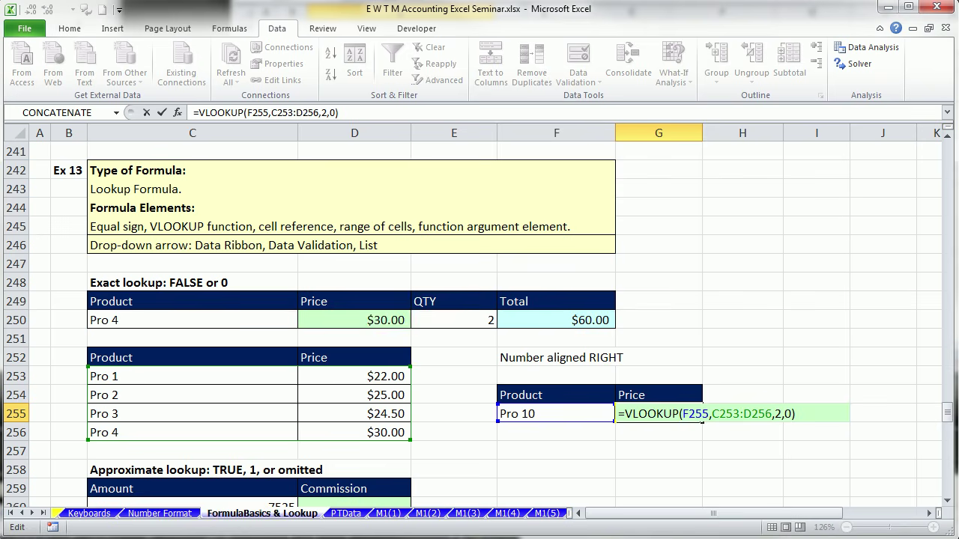
pyautogui.write('if')
pyautogui.press('Down')
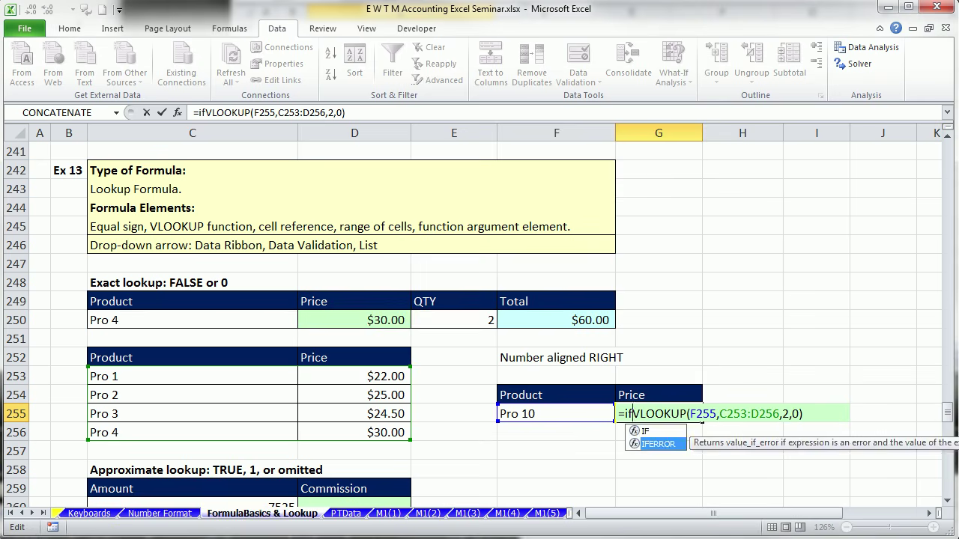
pyautogui.press('Tab')
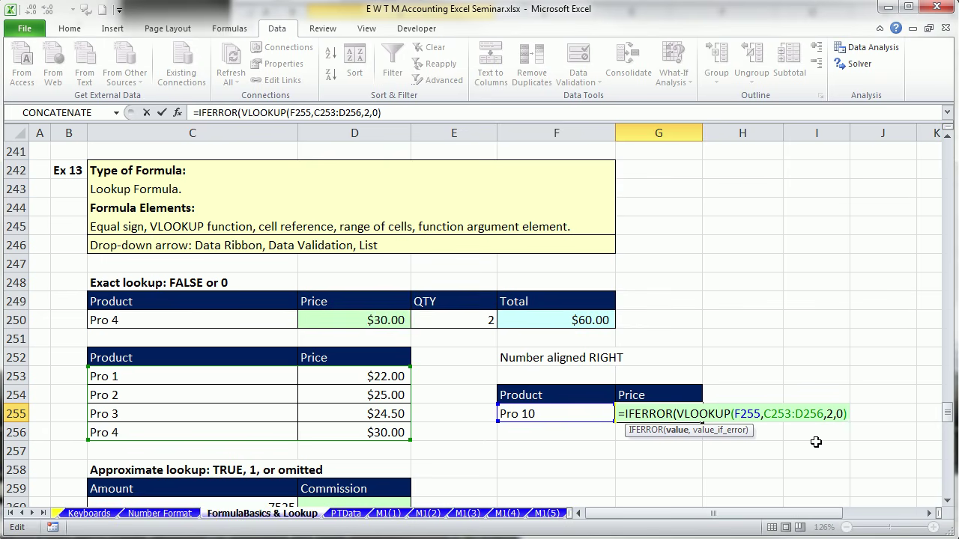
pyautogui.write(',')
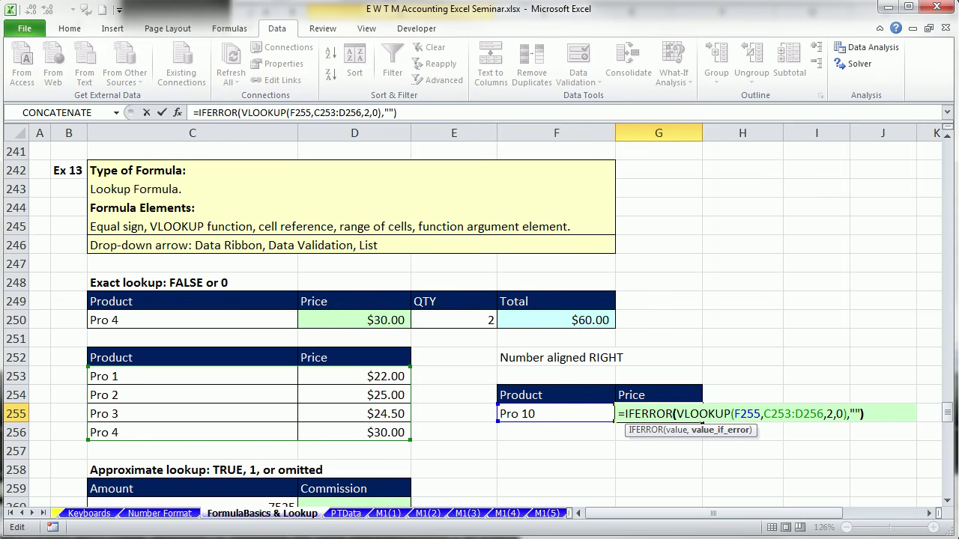
pyautogui.hotkey('ctrl', 'Return')
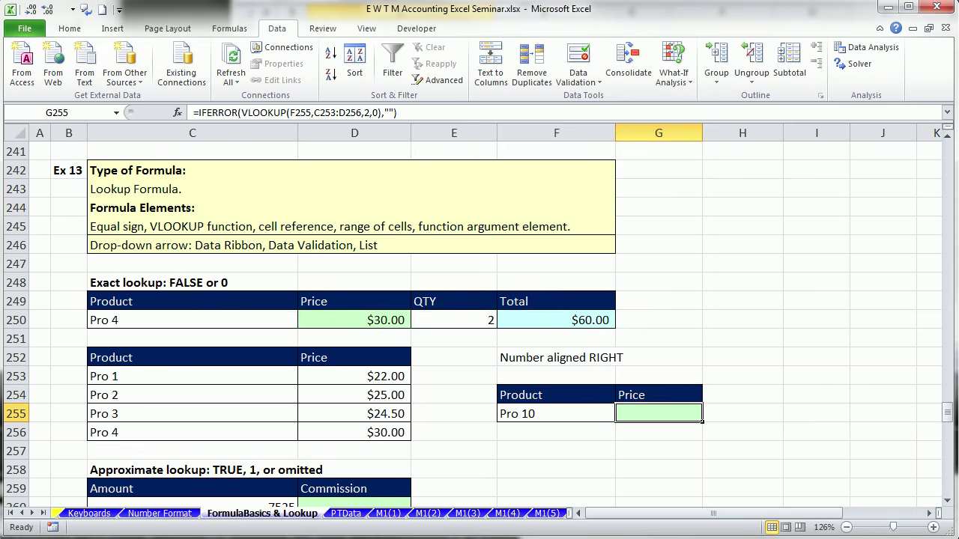
# Change the IFERROR formula's error value in G255 to the text "Not In List".
pyautogui.doubleClick(658, 414)
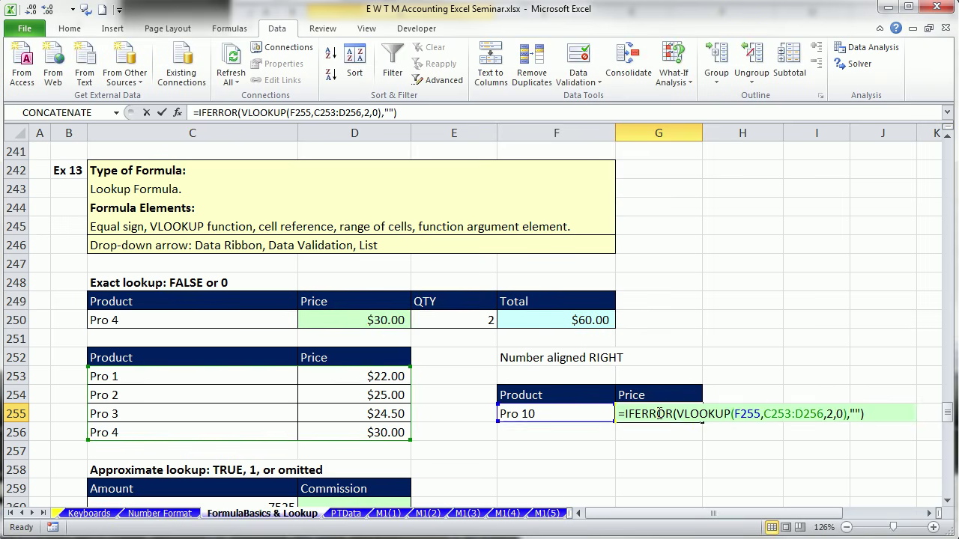
pyautogui.click(858, 413)
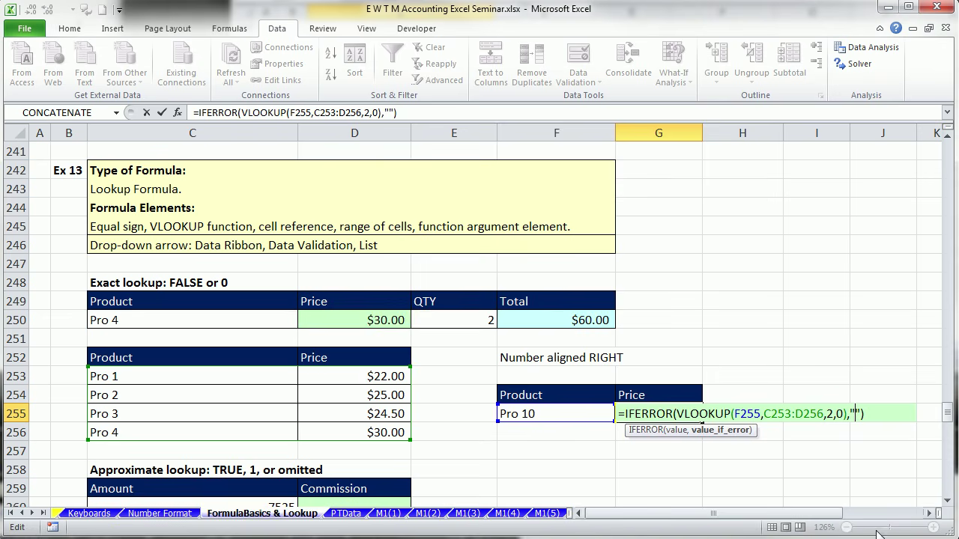
pyautogui.write('Select')
pyautogui.press('BackSpace')
pyautogui.press('BackSpace')
pyautogui.press('BackSpace')
pyautogui.press('BackSpace')
pyautogui.press('BackSpace')
pyautogui.press('BackSpace')
pyautogui.write('Not In Lis')
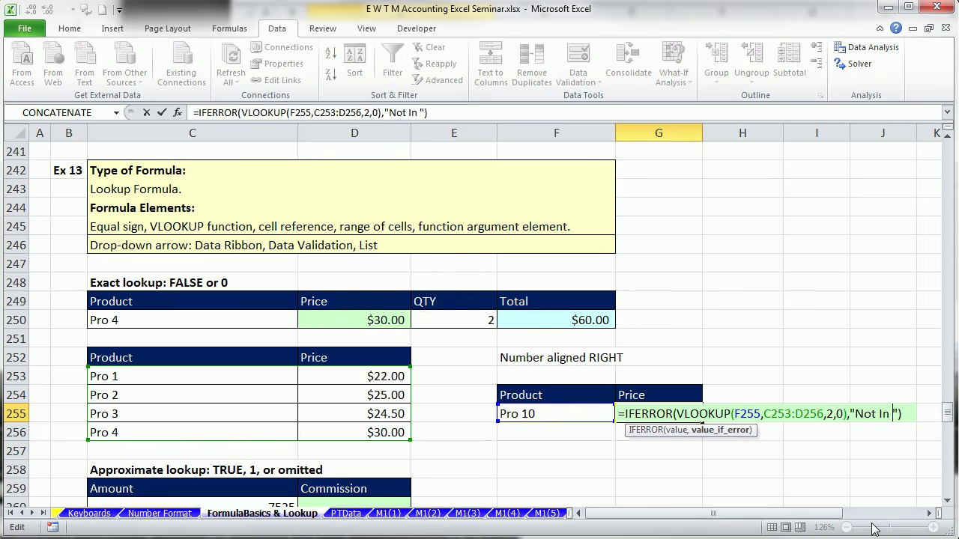
pyautogui.write('t')
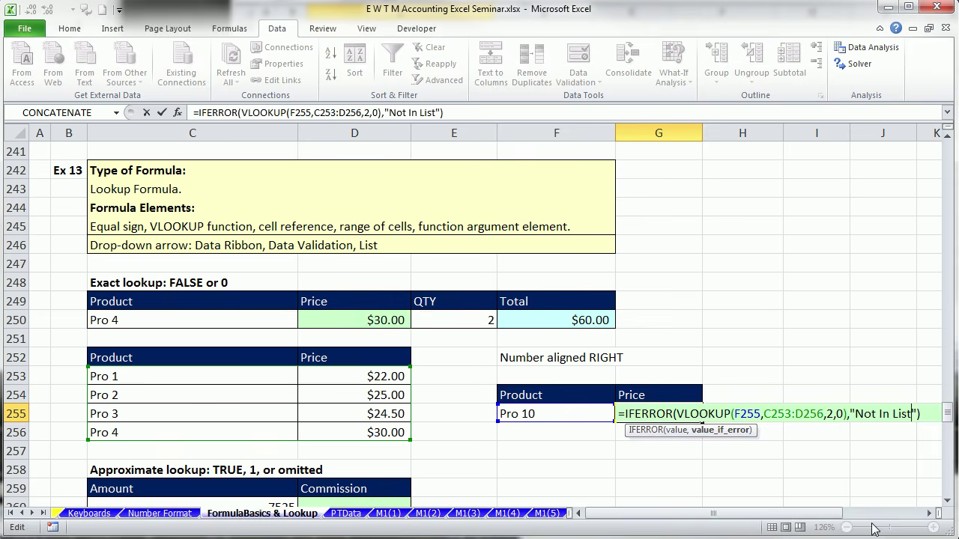
pyautogui.hotkey('ctrl', 'Return')
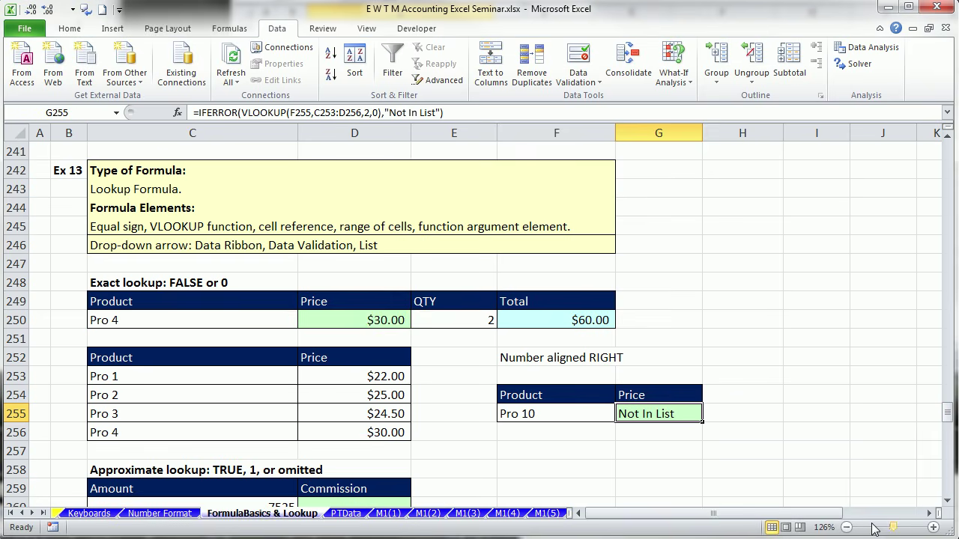
# Change the product in F255 to Pro 3.
pyautogui.click(513, 413)
pyautogui.write('Pro ')
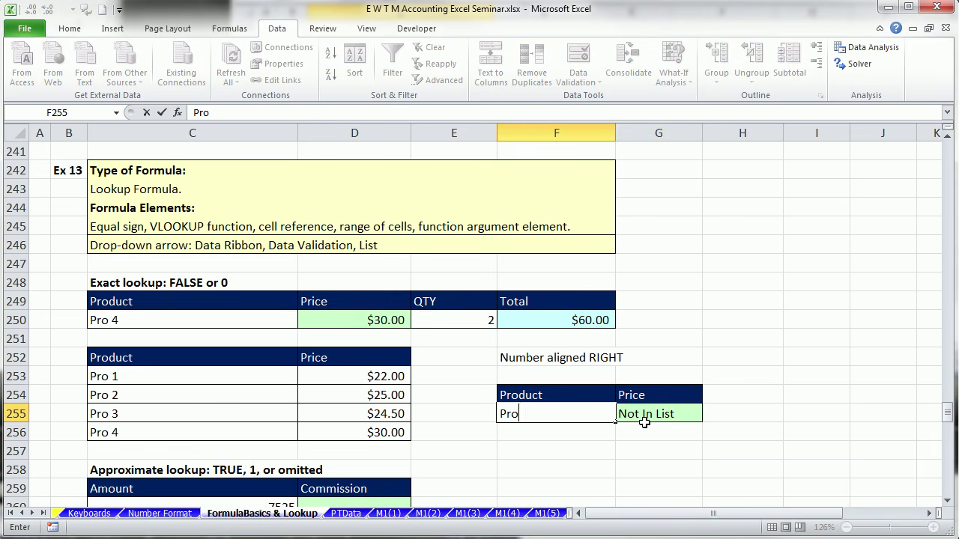
pyautogui.write('3')
pyautogui.hotkey('ctrl', 'Return')
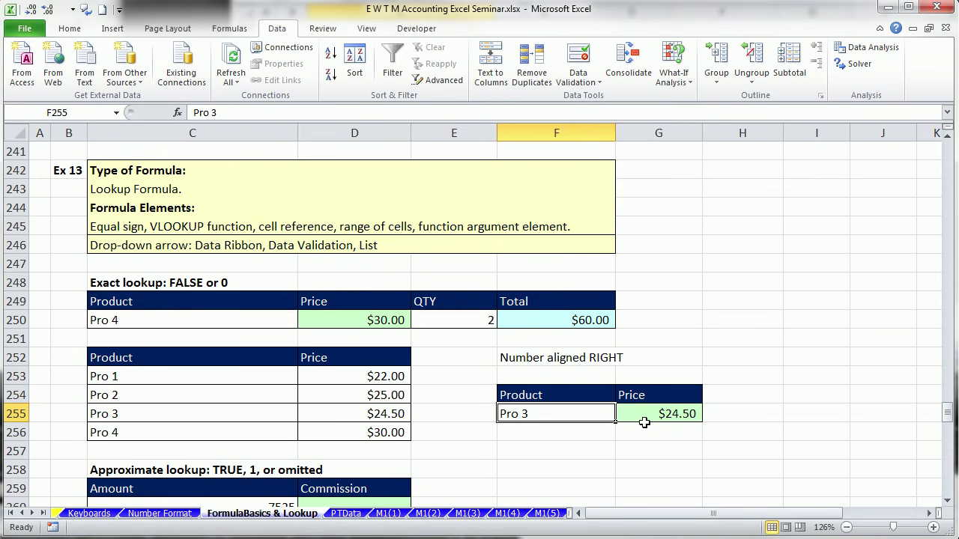
# Examine the approximate lookup section, checking the Amount column C263:C267 of the commission table and the lookup amount in C260.
pyautogui.click(948, 502)
pyautogui.click(948, 503)
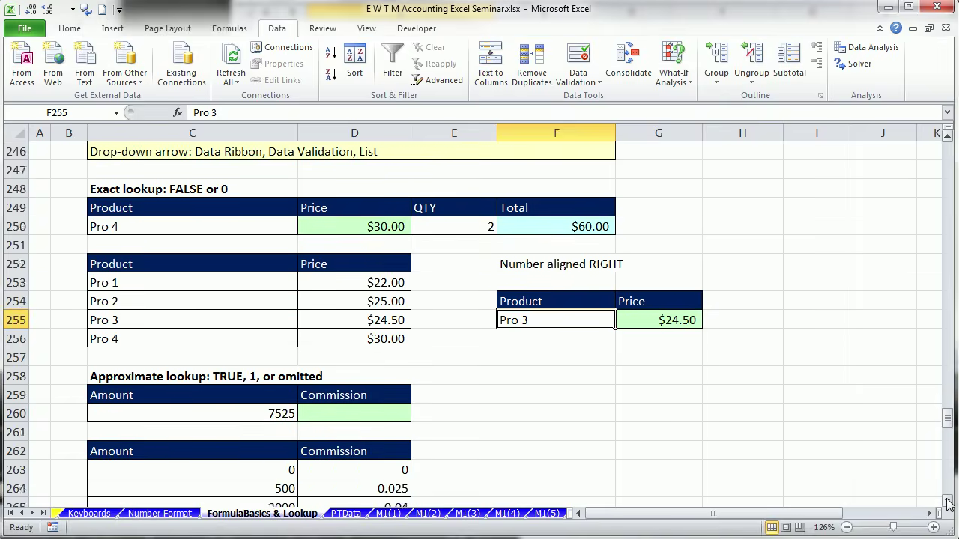
pyautogui.click(947, 502)
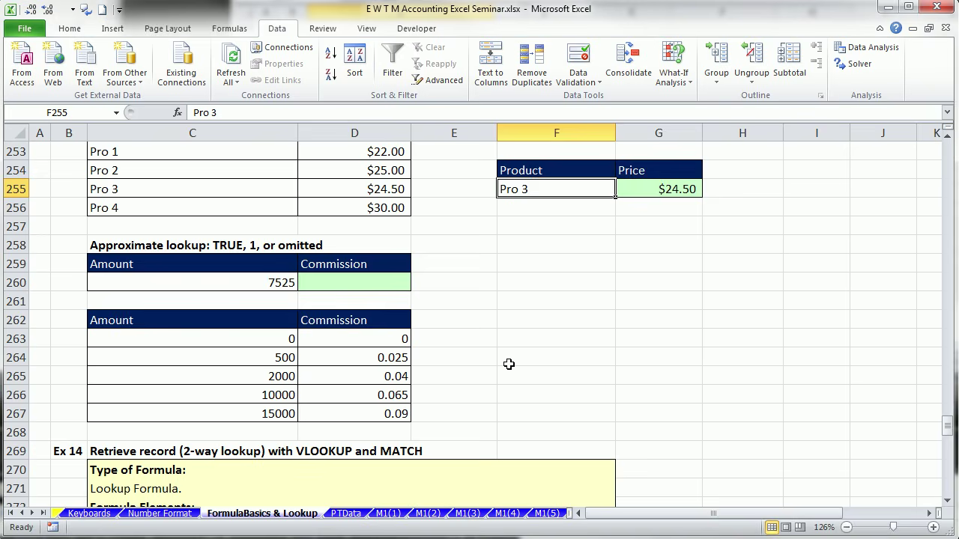
pyautogui.click(948, 502)
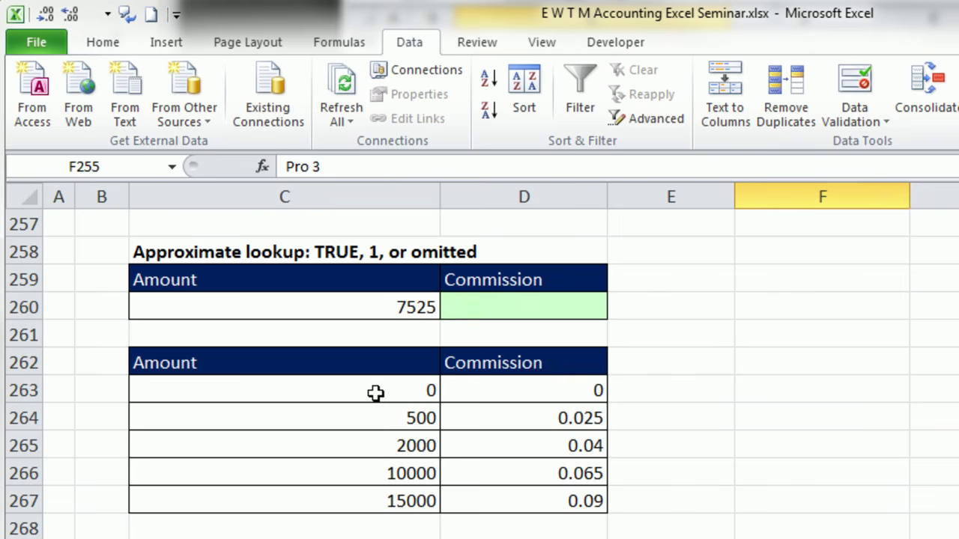
pyautogui.moveTo(393, 391); pyautogui.dragTo(396, 500)
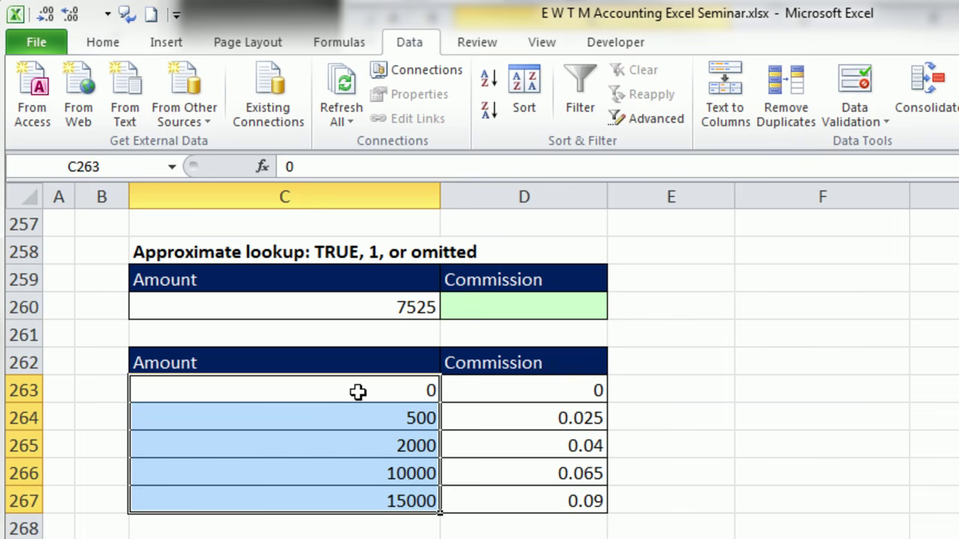
pyautogui.moveTo(357, 391); pyautogui.dragTo(357, 498)
pyautogui.click(375, 306)
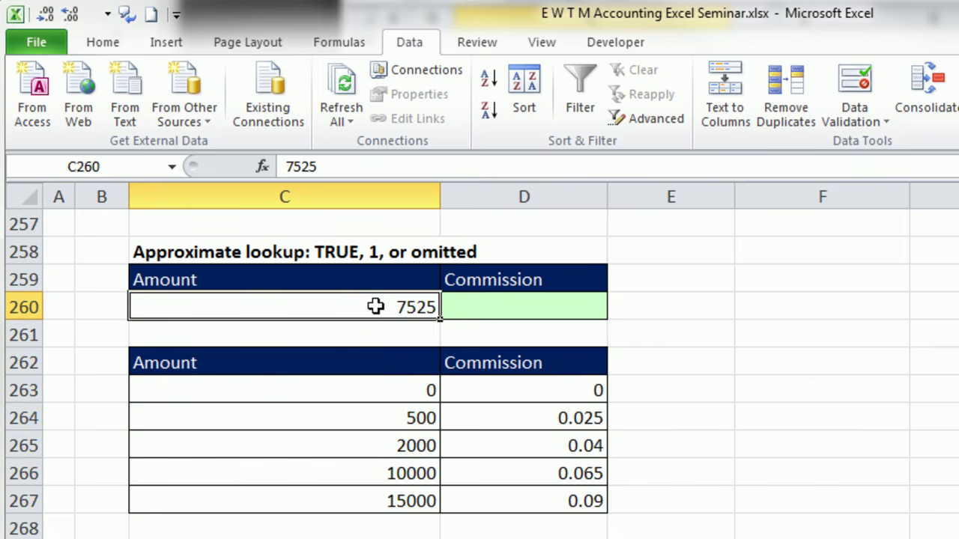
# Start a VLOOKUP formula in the Commission cell D260 with C260 as the lookup value.
pyautogui.click(487, 306)
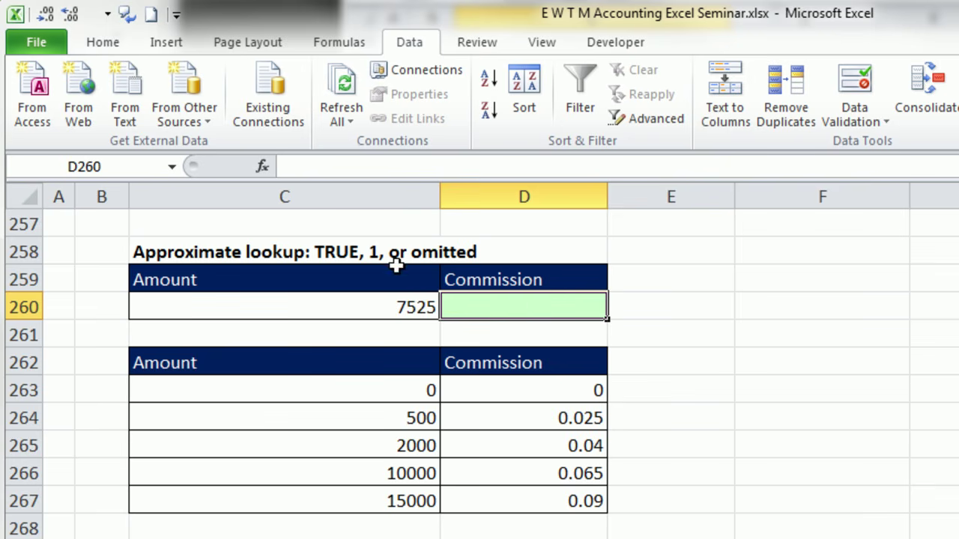
pyautogui.click(385, 390)
pyautogui.moveTo(382, 405); pyautogui.dragTo(374, 495)
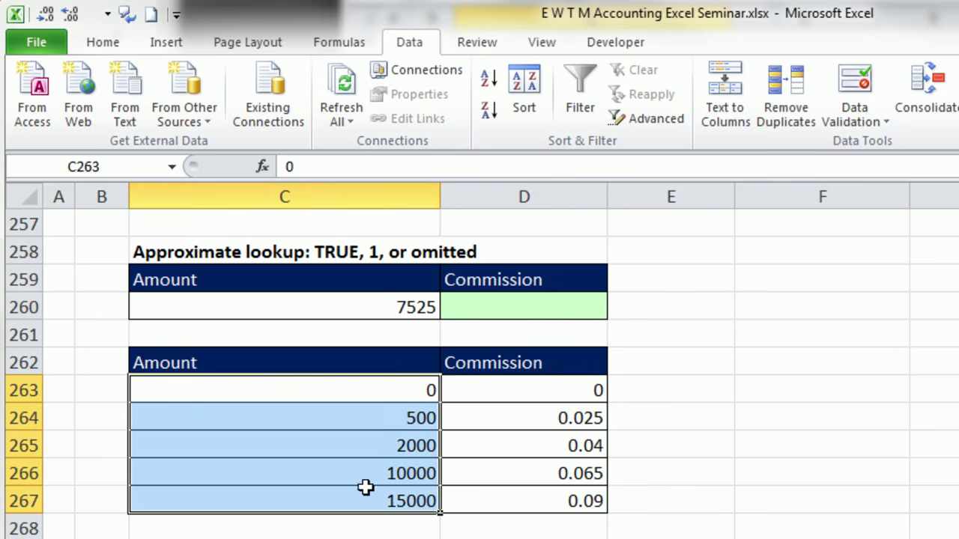
pyautogui.click(350, 445)
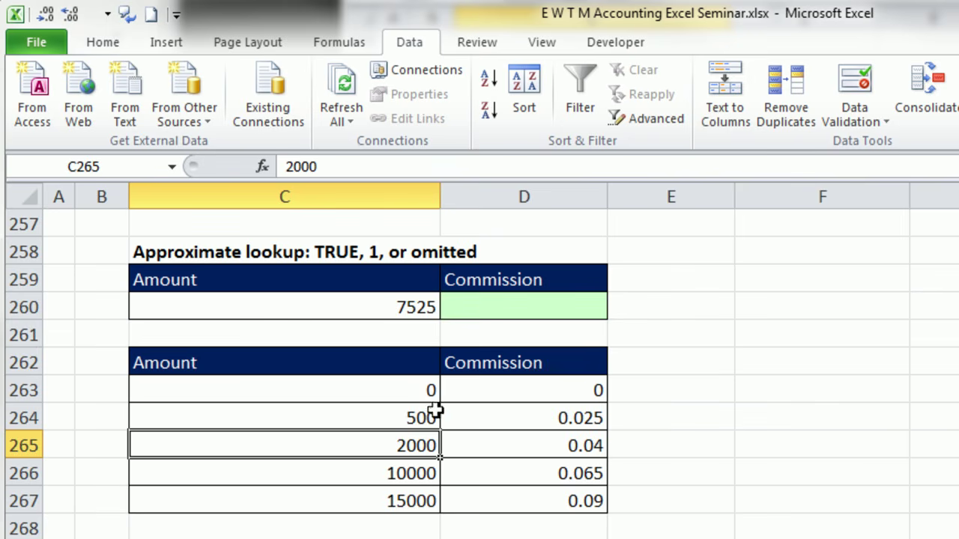
pyautogui.click(490, 303)
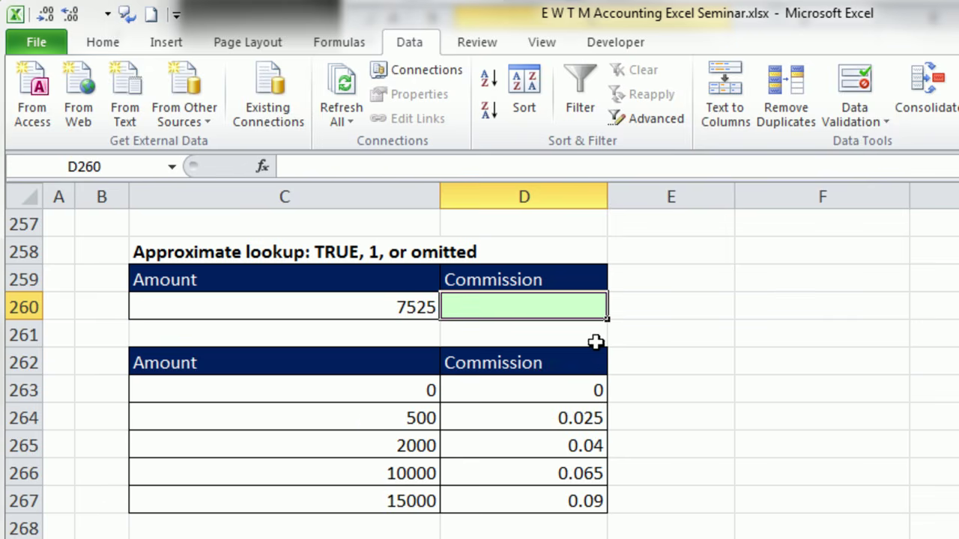
pyautogui.write('=vl')
pyautogui.press('Tab')
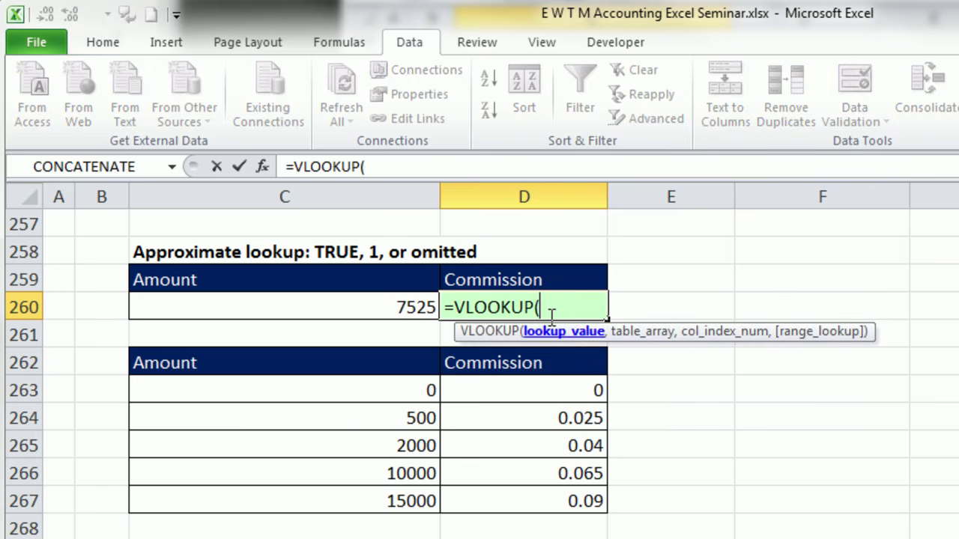
pyautogui.click(386, 310)
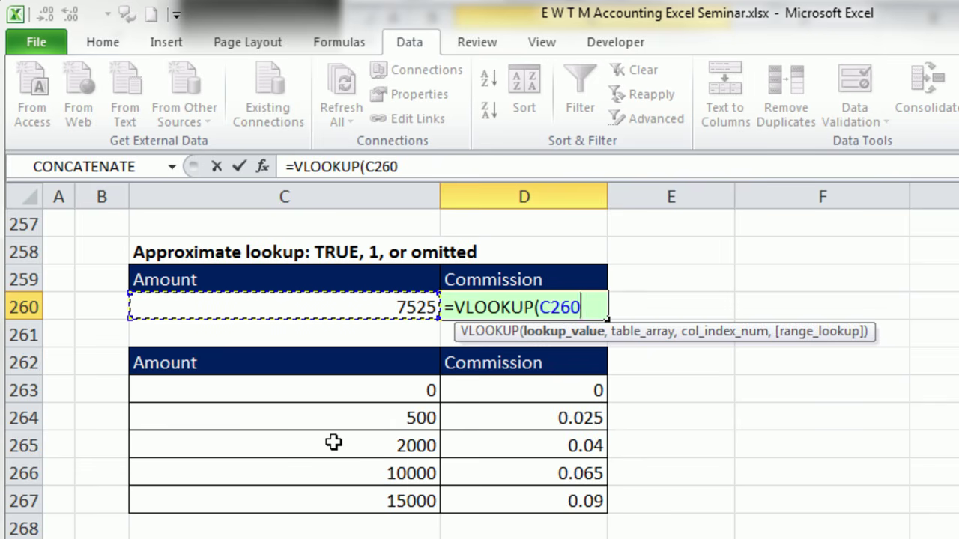
pyautogui.write(',')
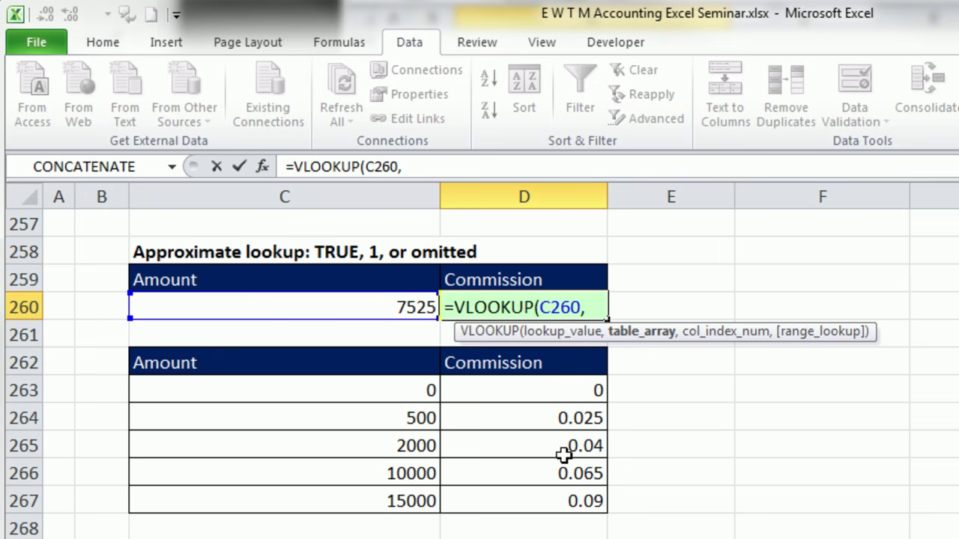
# Complete the VLOOKUP in D260 with table array C263:D267 and column index 2, omitting the range lookup argument.
pyautogui.click(384, 396)
pyautogui.moveTo(385, 396); pyautogui.dragTo(562, 499)
pyautogui.write(',')
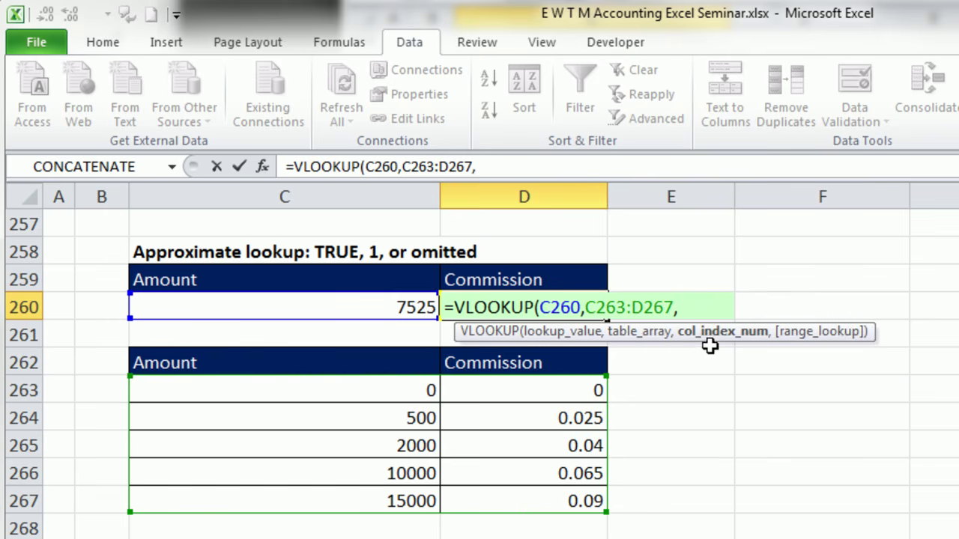
pyautogui.write('2,')
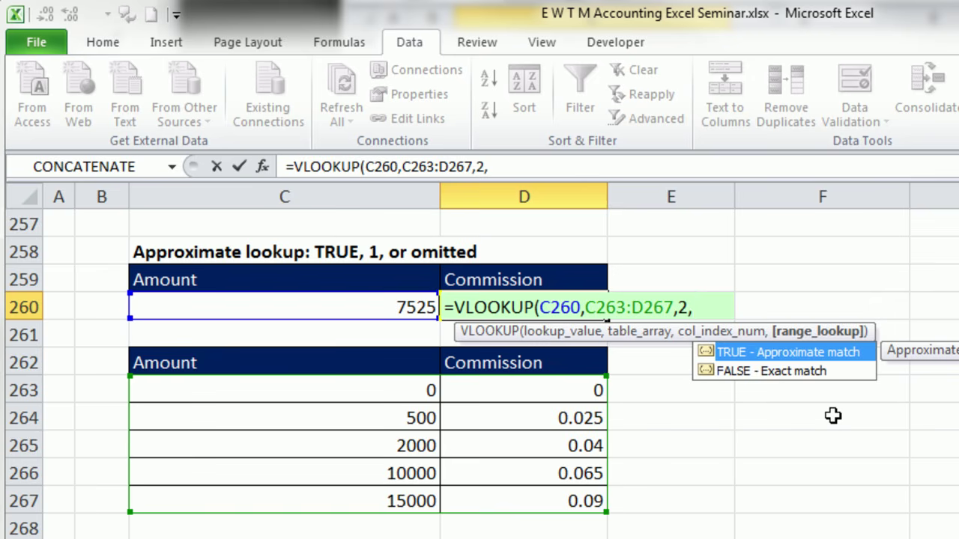
pyautogui.press('BackSpace')
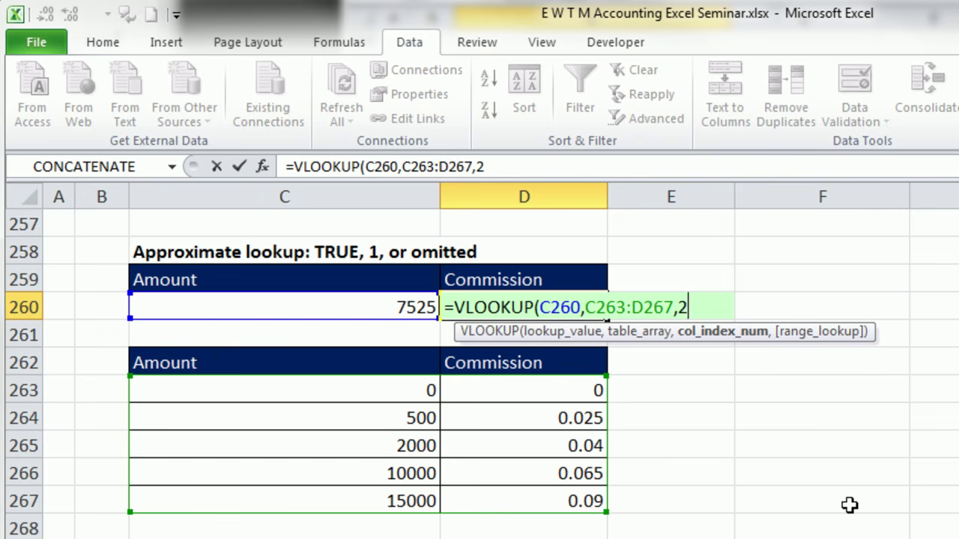
pyautogui.write(')')
pyautogui.hotkey('ctrl', 'Return')
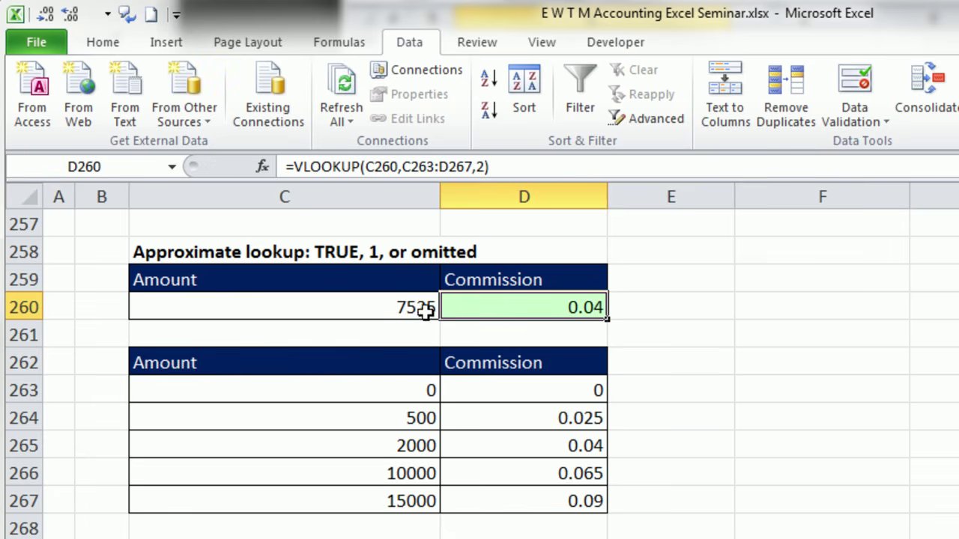
# Test the commission lookup by entering the amounts 2500, 7000 and 10000 in C260.
pyautogui.moveTo(426, 314); pyautogui.dragTo(525, 335)
pyautogui.click(415, 300)
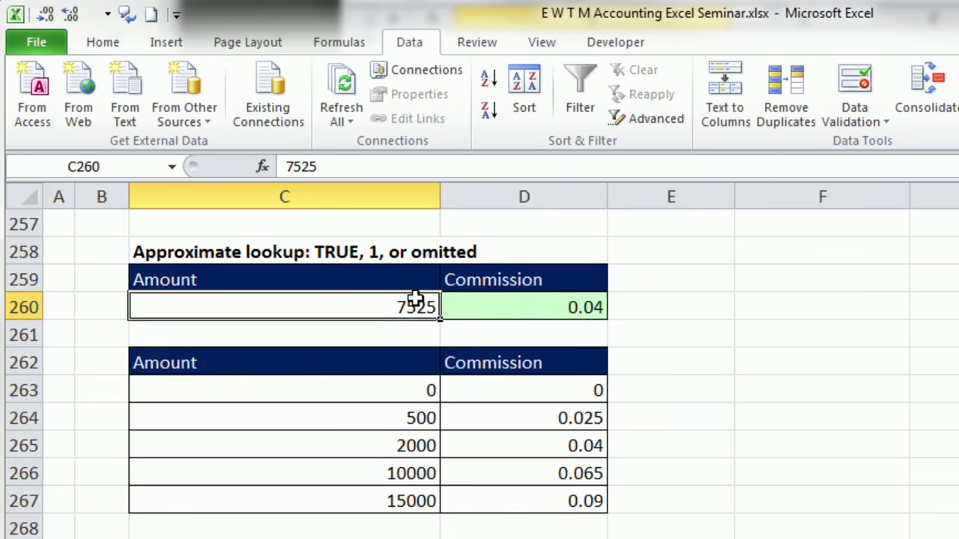
pyautogui.write('2500')
pyautogui.hotkey('ctrl', 'Return')
pyautogui.write('7000')
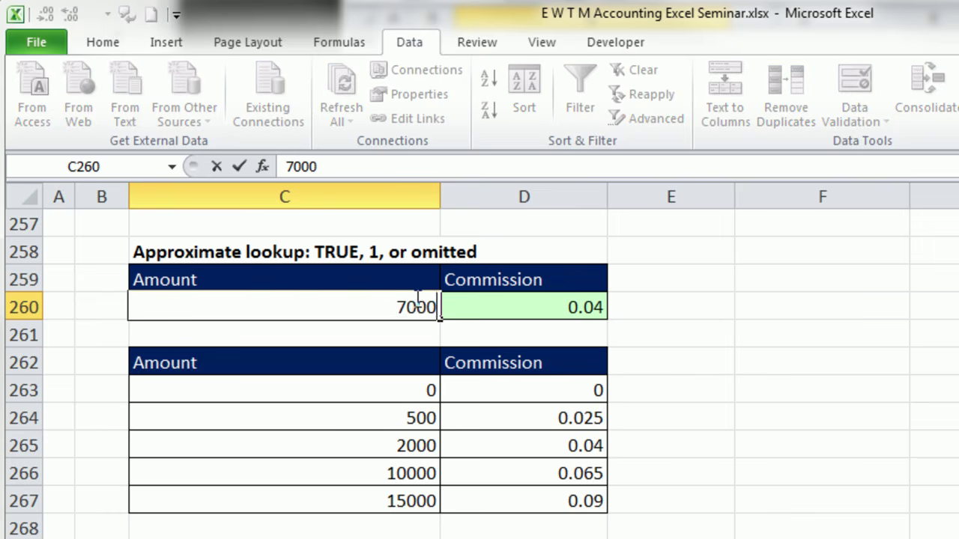
pyautogui.hotkey('ctrl', 'Return')
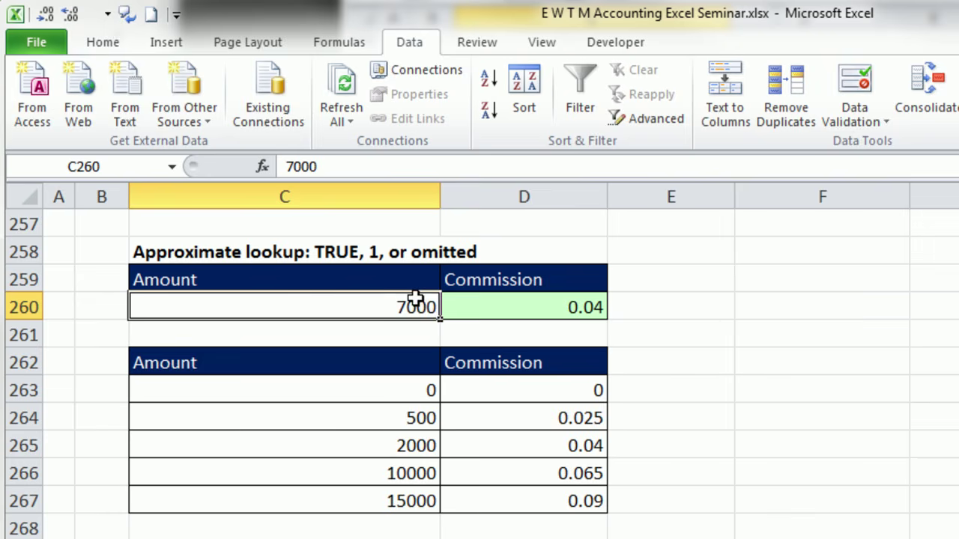
pyautogui.write('10000')
pyautogui.hotkey('ctrl', 'Return')
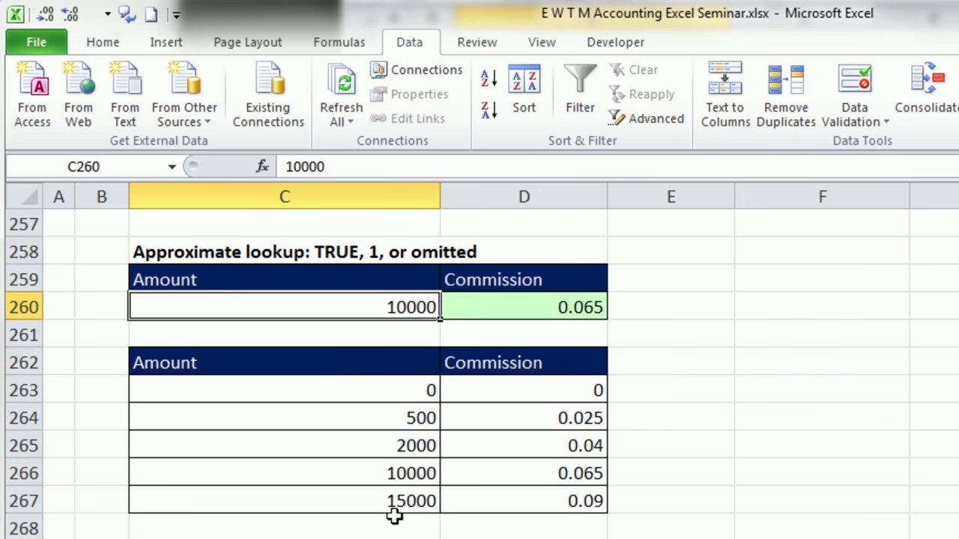
pyautogui.click(825, 490)
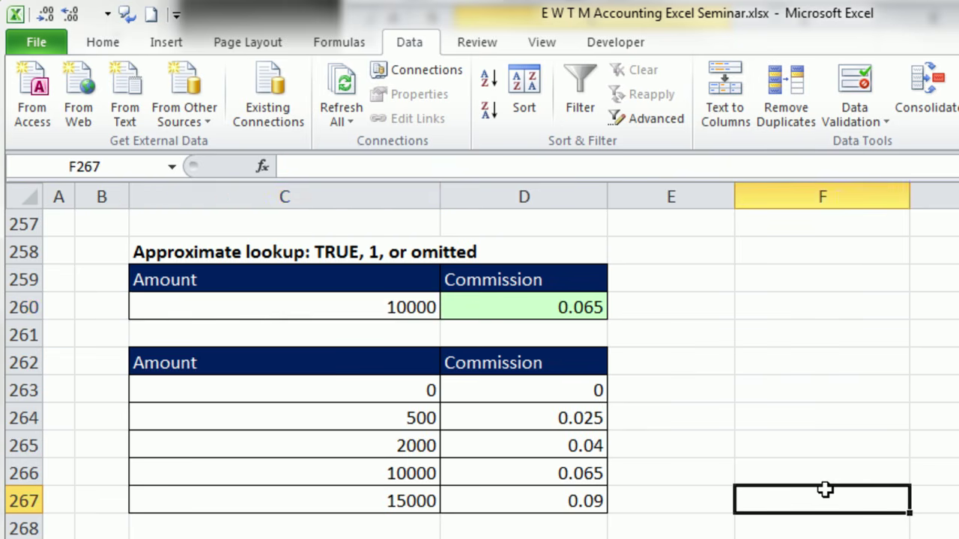
# Test the commission lookup beyond the table's range by entering -500 and 20000 in C260.
pyautogui.click(382, 308)
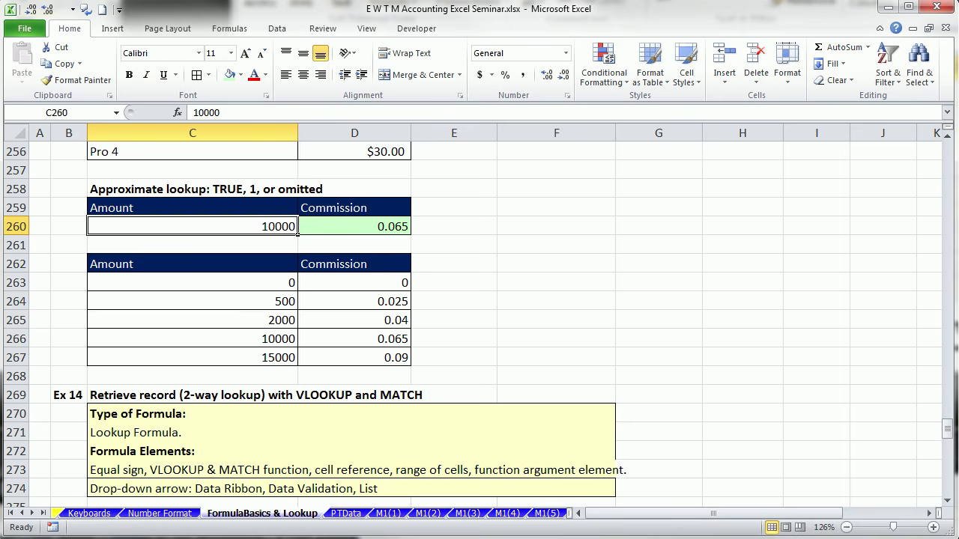
pyautogui.write('-5')
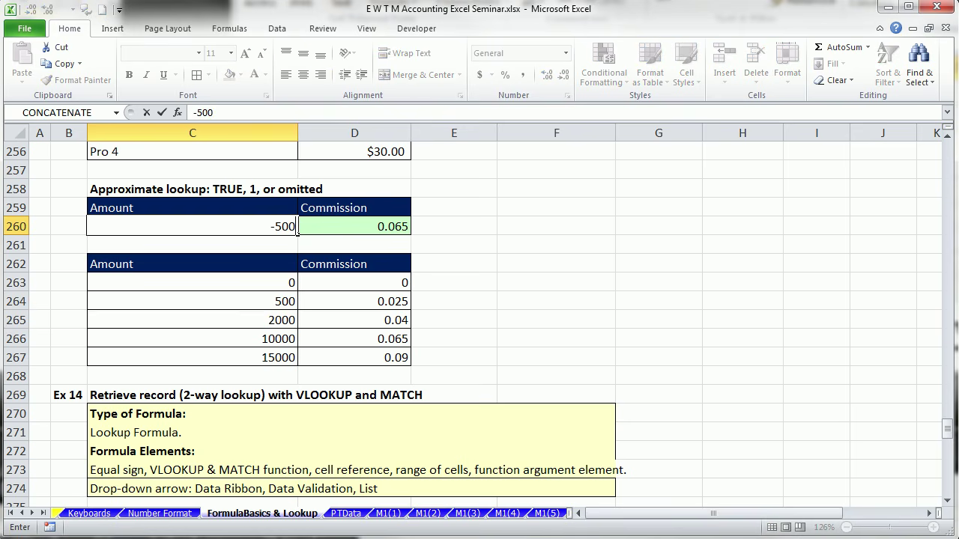
pyautogui.write('00')
pyautogui.hotkey('ctrl', 'Return')
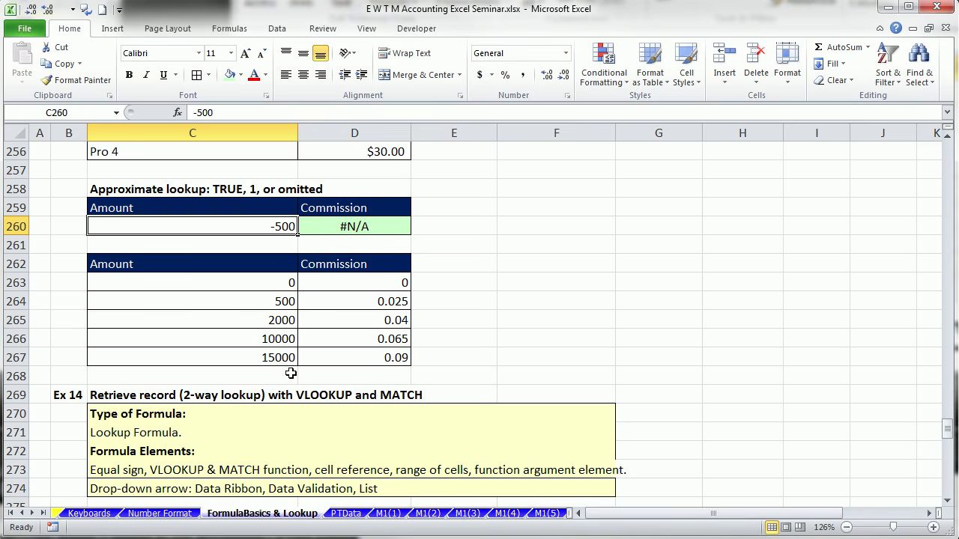
pyautogui.write('20000')
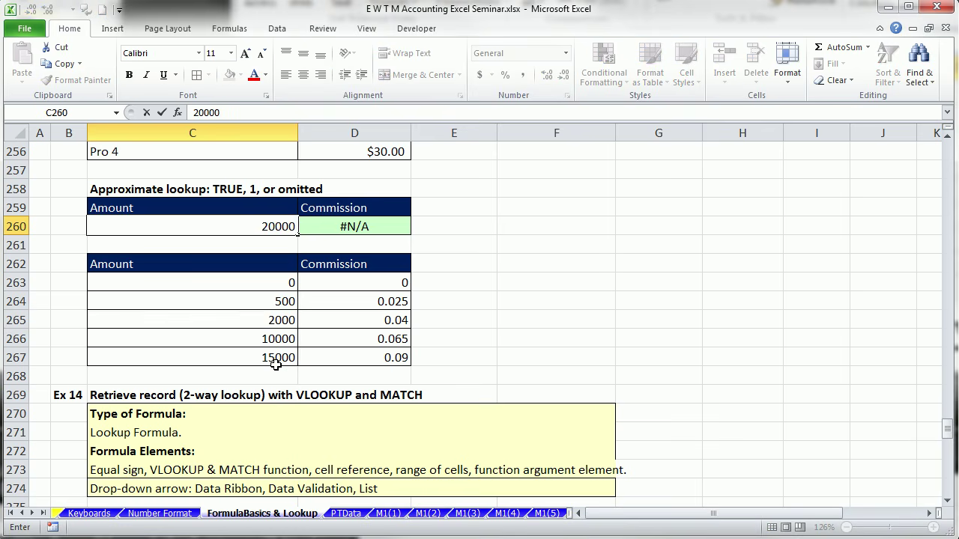
pyautogui.hotkey('ctrl', 'Return')
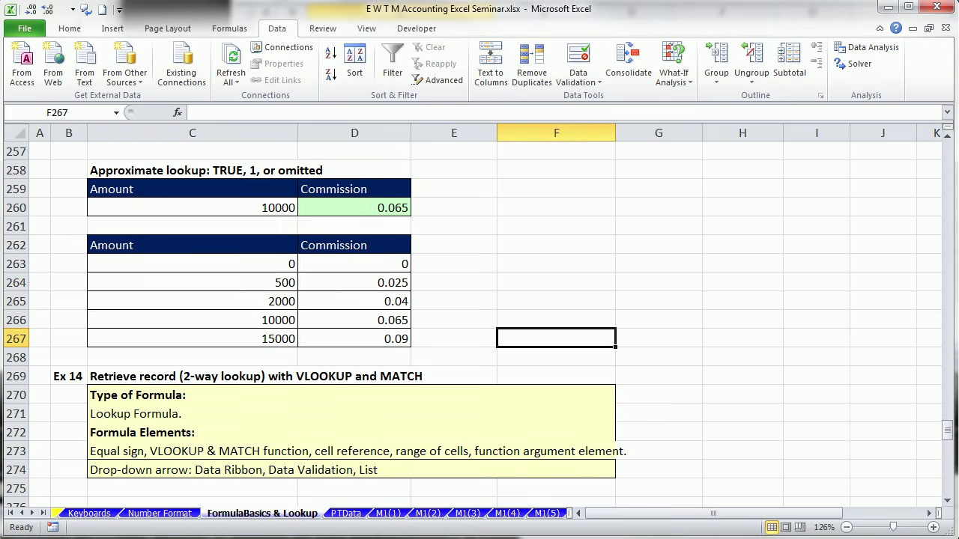
# Start a VLOOKUP in Ex 14's First cell D278 with the column-locked reference $C278 as the lookup value.
pyautogui.moveTo(946, 502); pyautogui.dragTo(946, 503)
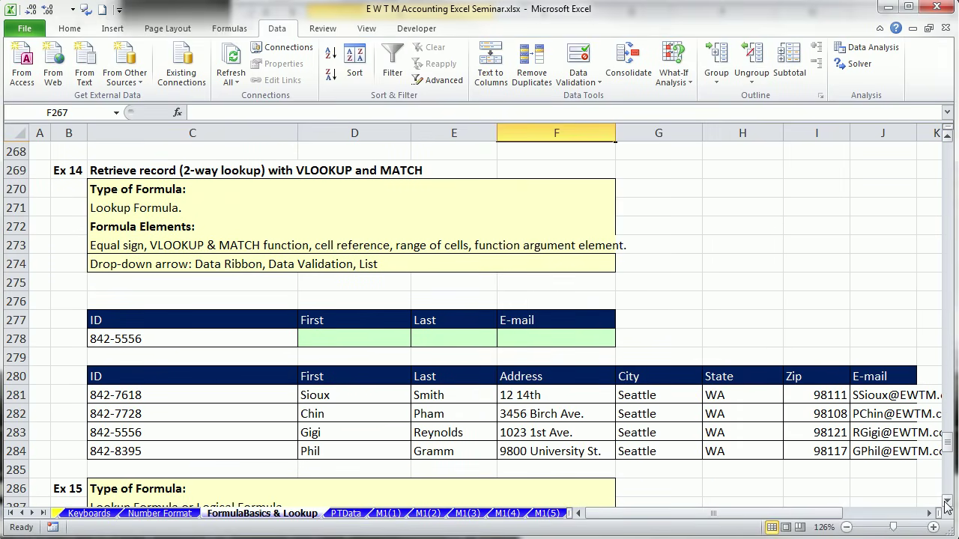
pyautogui.click(946, 503)
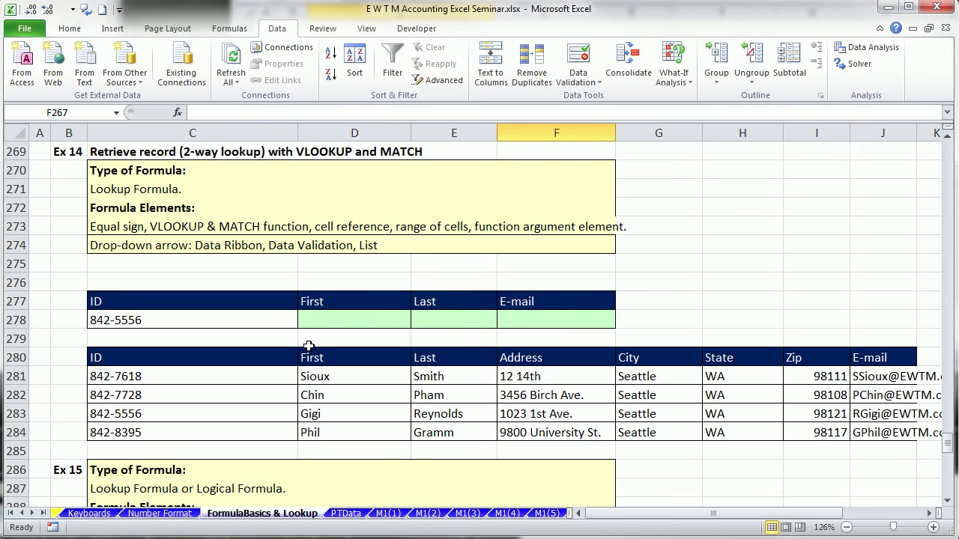
pyautogui.click(311, 321)
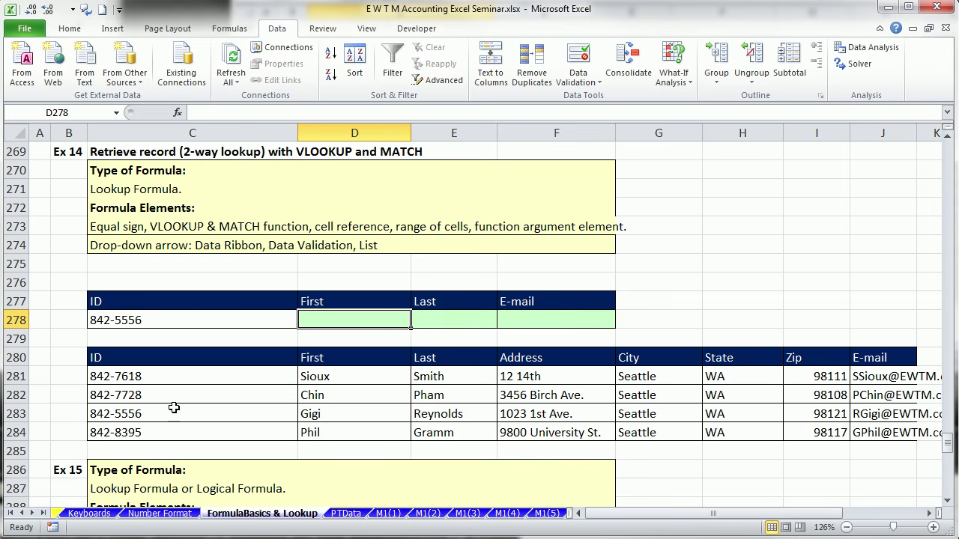
pyautogui.moveTo(172, 416); pyautogui.dragTo(865, 408)
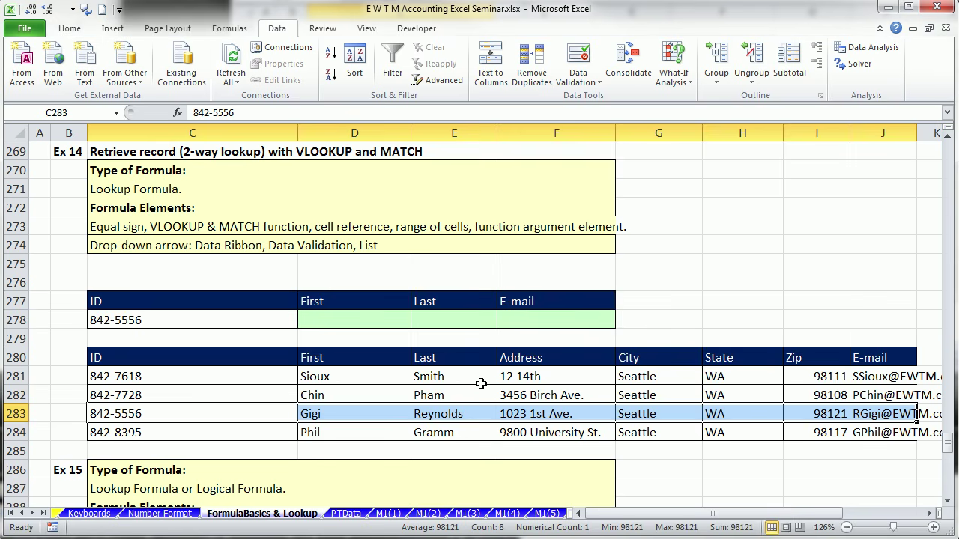
pyautogui.click(369, 324)
pyautogui.write('=vlo')
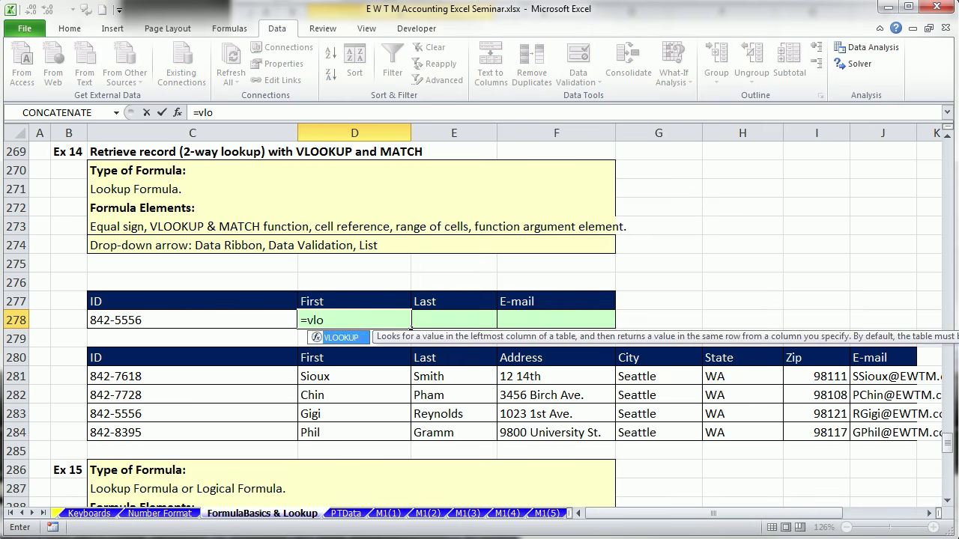
pyautogui.press('Tab')
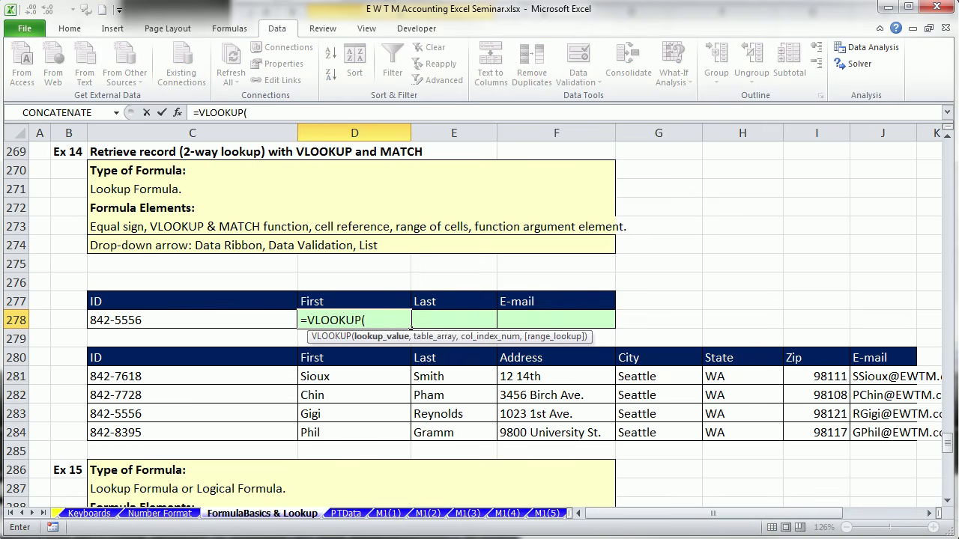
pyautogui.click(138, 321)
pyautogui.press('F4')
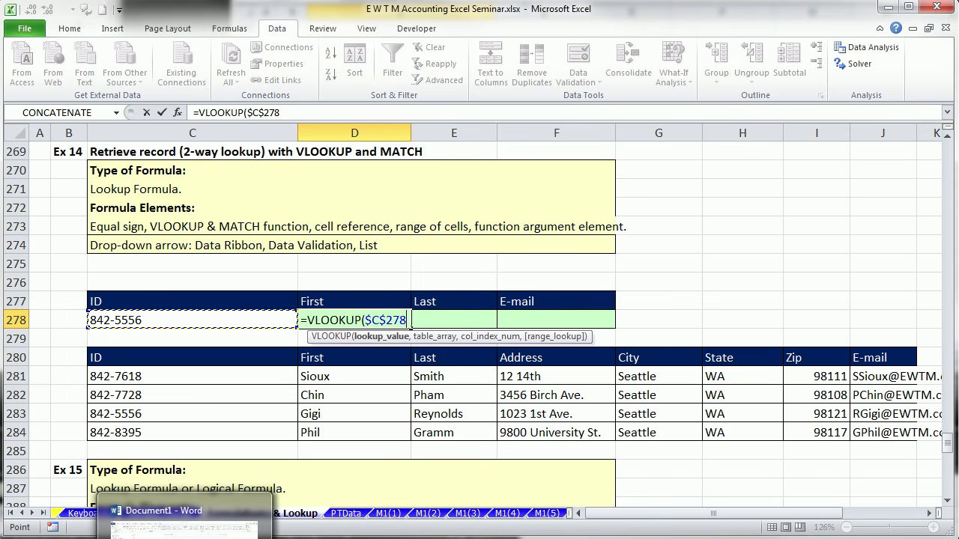
pyautogui.press('F4')
pyautogui.press('F4')
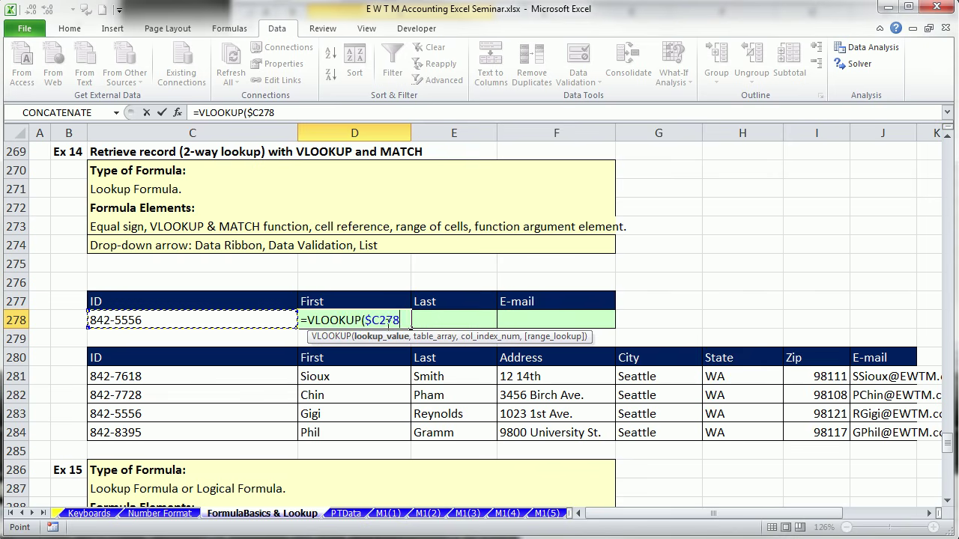
pyautogui.write(',')
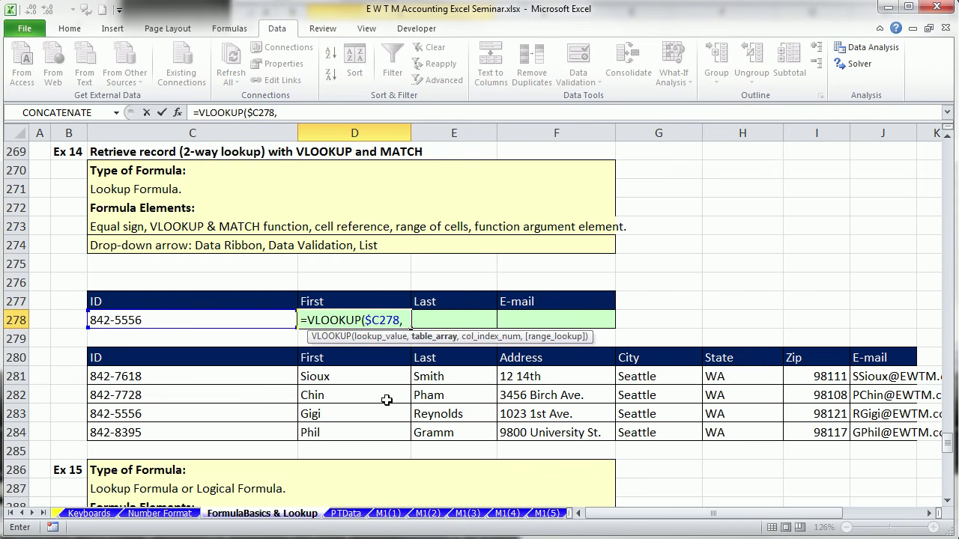
# Complete the VLOOKUP in D278 with table array $C$281:$J$284, column index 2 and exact match 0.
pyautogui.click(224, 372)
pyautogui.moveTo(225, 373); pyautogui.dragTo(875, 434)
pyautogui.press('F4')
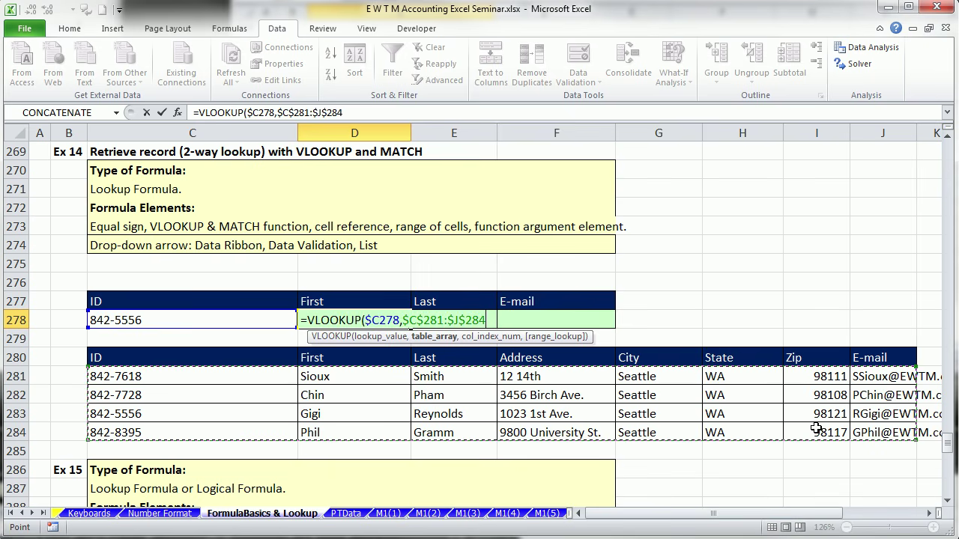
pyautogui.write(',')
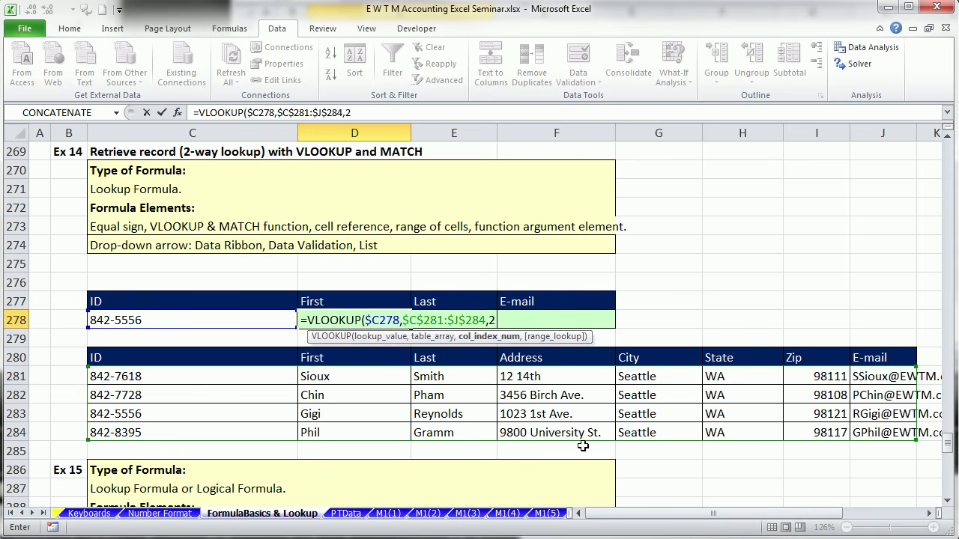
pyautogui.write('2,')
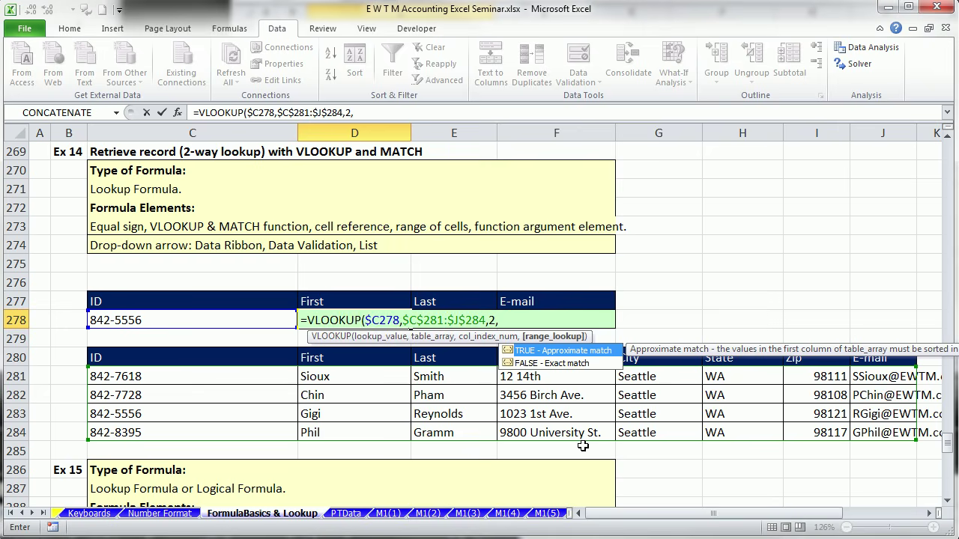
pyautogui.write('0)')
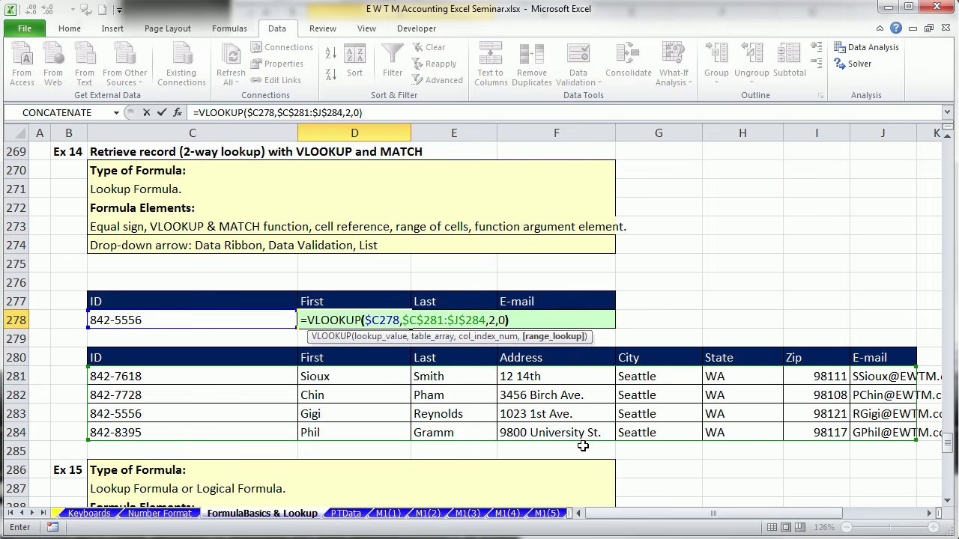
pyautogui.hotkey('ctrl', 'Return')
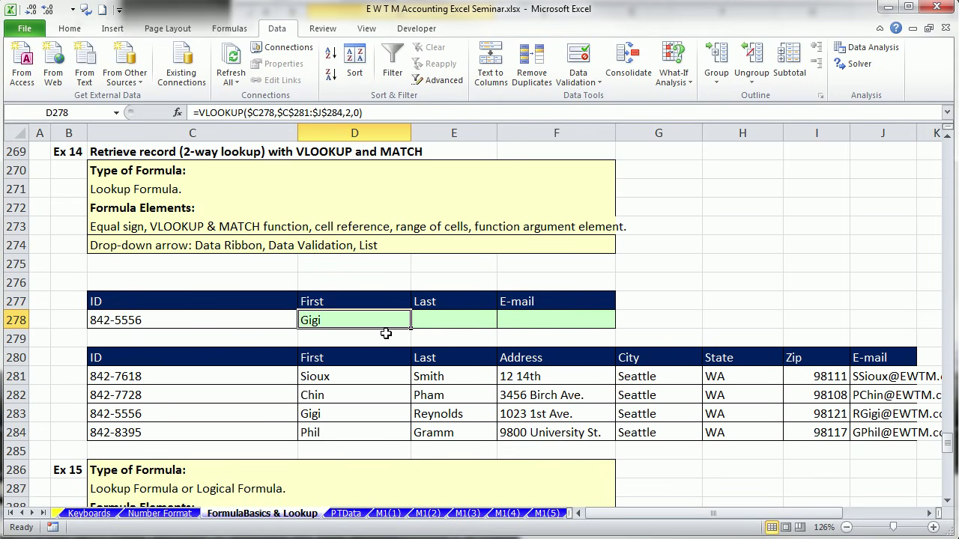
# Copy the D278 VLOOKUP across to F278 and set the column index in the Last cell E278 to 3.
pyautogui.moveTo(411, 327); pyautogui.dragTo(596, 330)
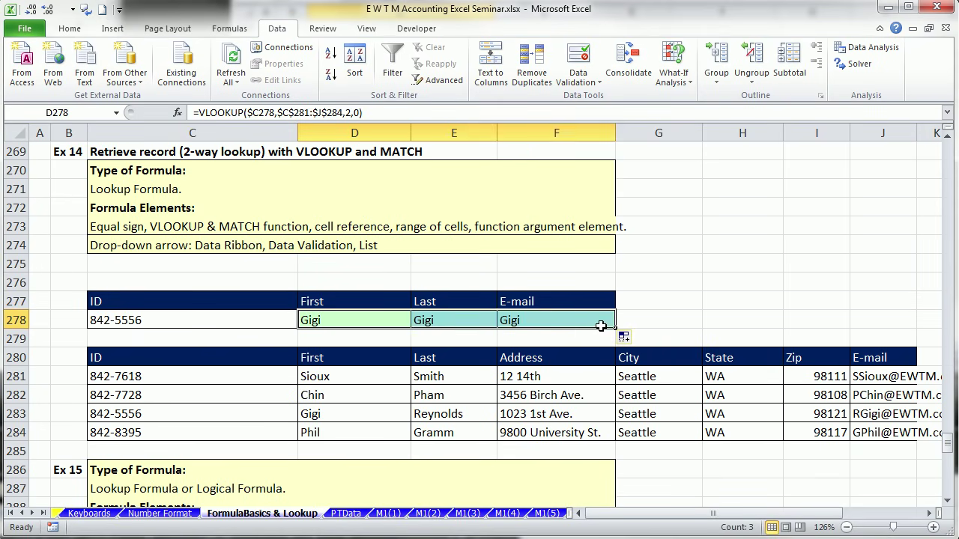
pyautogui.doubleClick(474, 322)
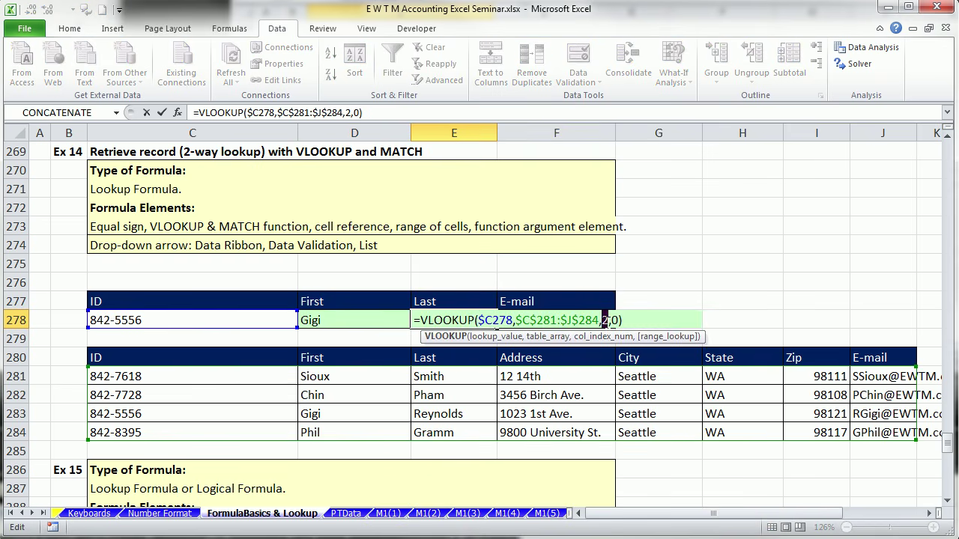
pyautogui.write('3')
pyautogui.press('Return')
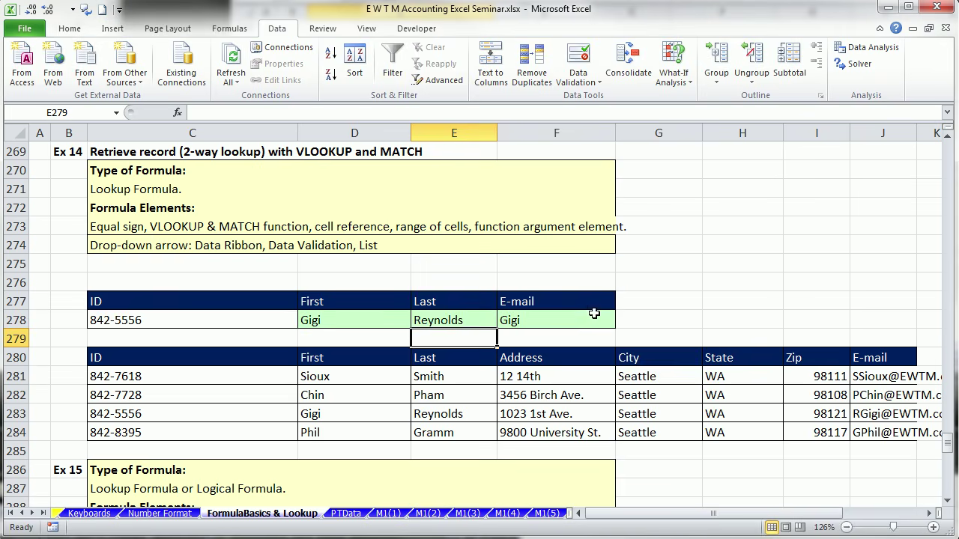
# Set the column index of the VLOOKUP in the E-mail cell F278 to 8.
pyautogui.doubleClick(594, 314)
pyautogui.doubleClick(693, 321)
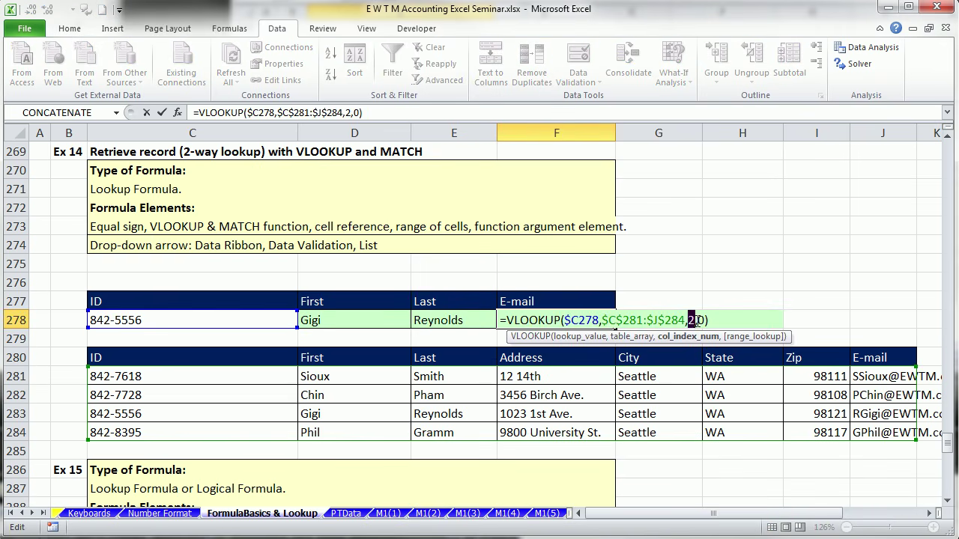
pyautogui.write('8')
pyautogui.hotkey('ctrl', 'Return')
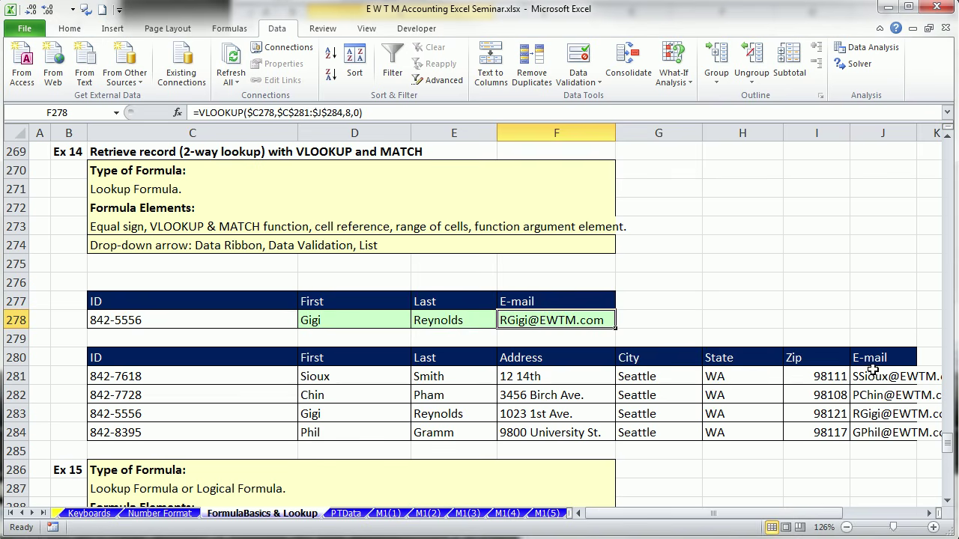
# Test the record lookups by choosing the second listed ID in C278.
pyautogui.click(231, 314)
pyautogui.click(304, 321)
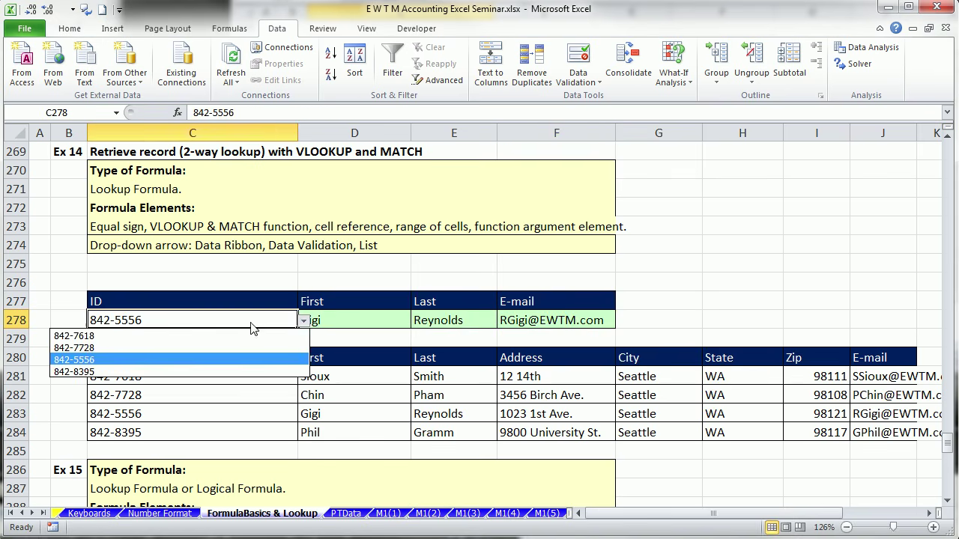
pyautogui.click(95, 348)
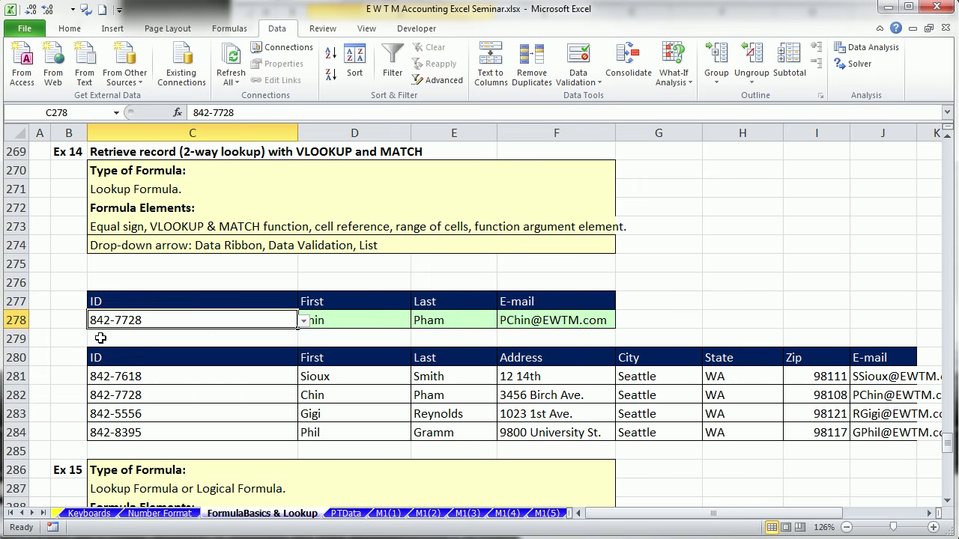
pyautogui.click(213, 338)
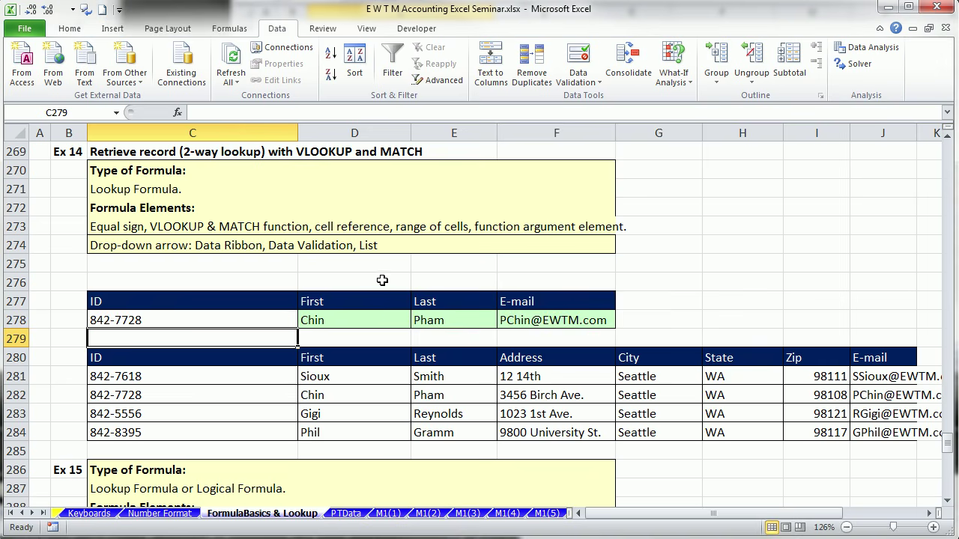
# Examine the VLOOKUP formulas in D278, E278 and F278, comparing their column index arguments.
pyautogui.doubleClick(385, 320)
pyautogui.press('Escape')
pyautogui.doubleClick(471, 321)
pyautogui.press('Escape')
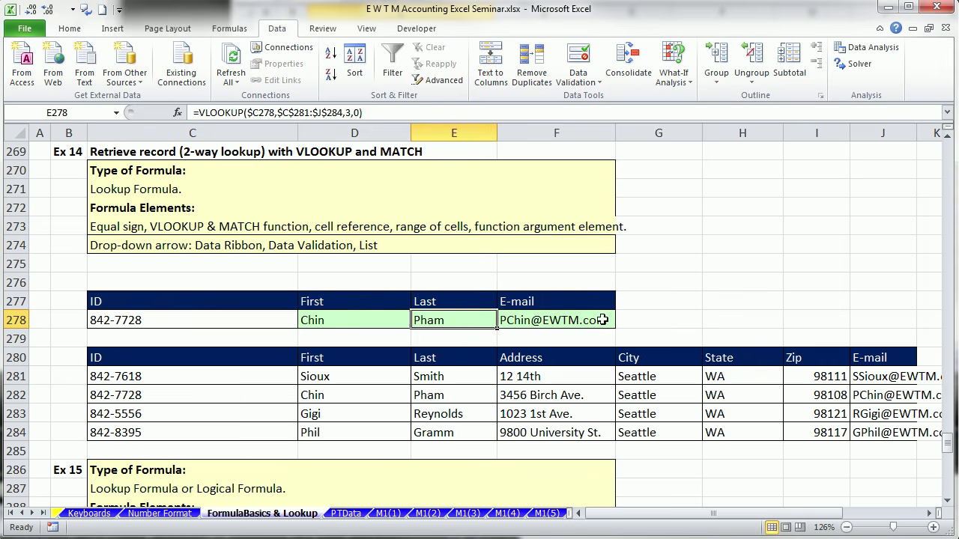
pyautogui.doubleClick(599, 320)
pyautogui.press('Escape')
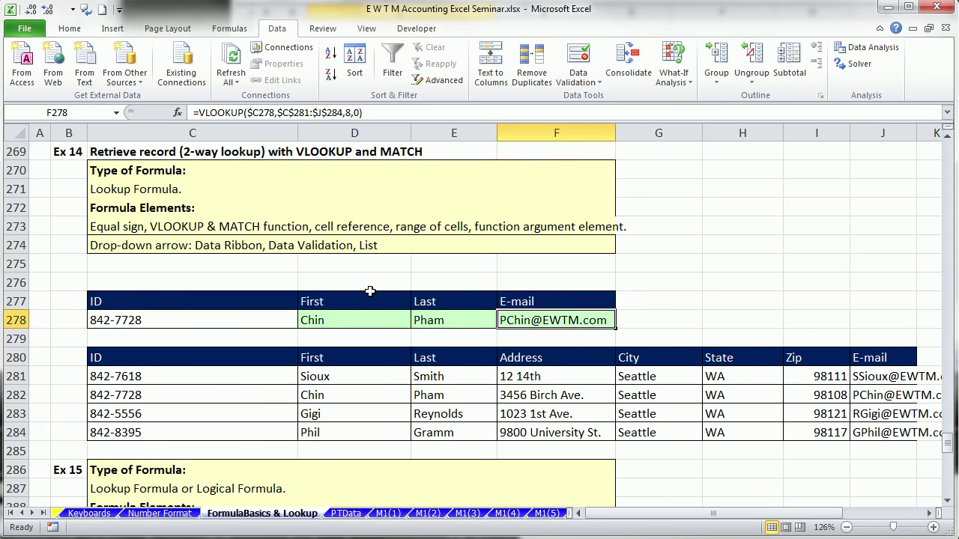
# Start a MATCH formula in D276 above the First heading, with D277 as the lookup value.
pyautogui.click(334, 307)
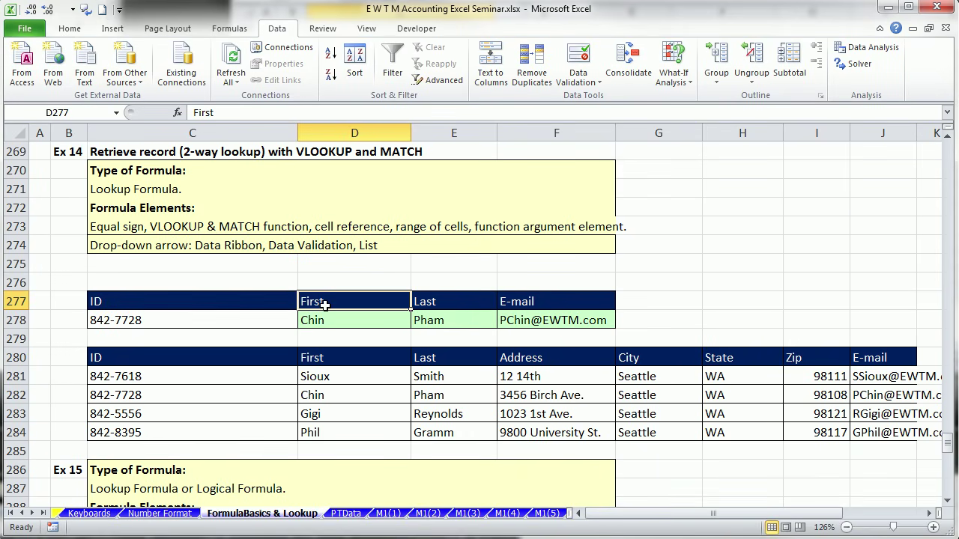
pyautogui.click(338, 280)
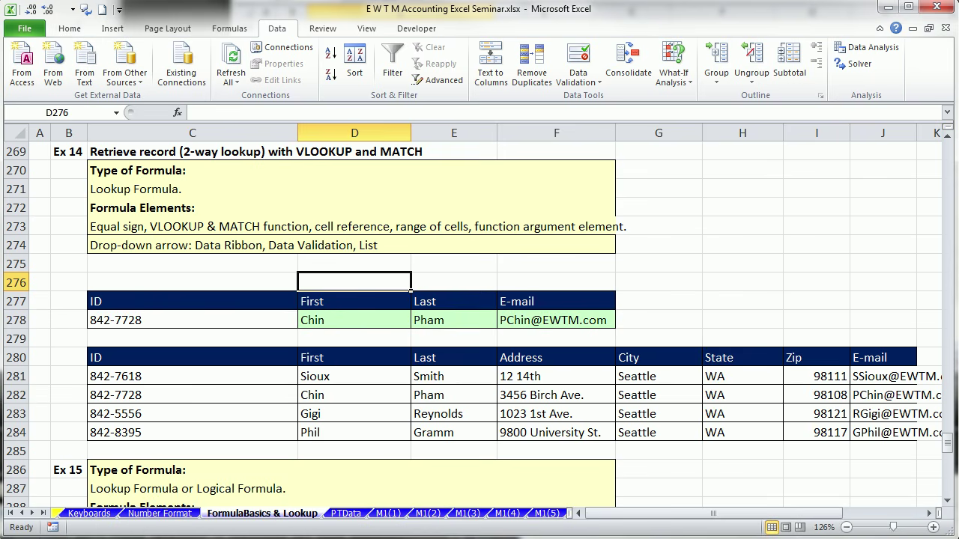
pyautogui.write('=mat')
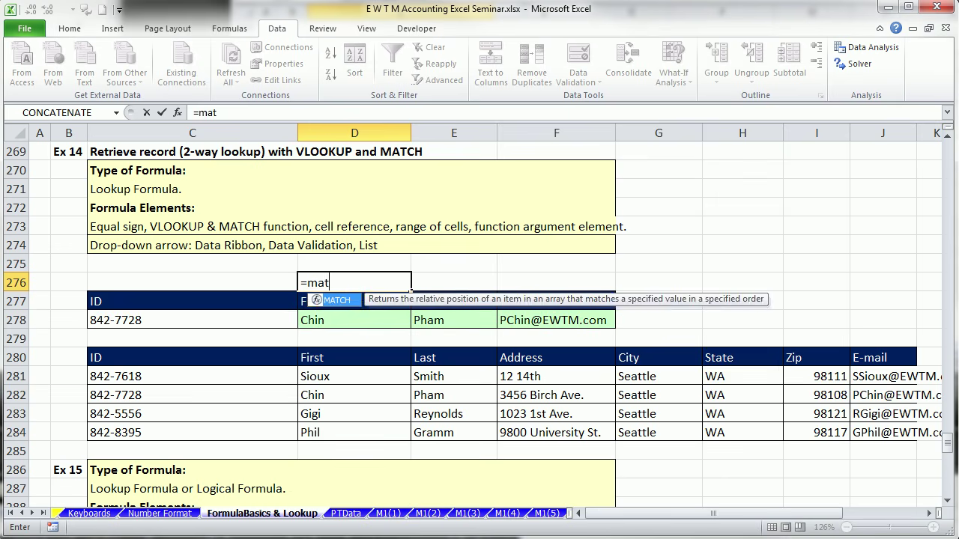
pyautogui.press('Tab')
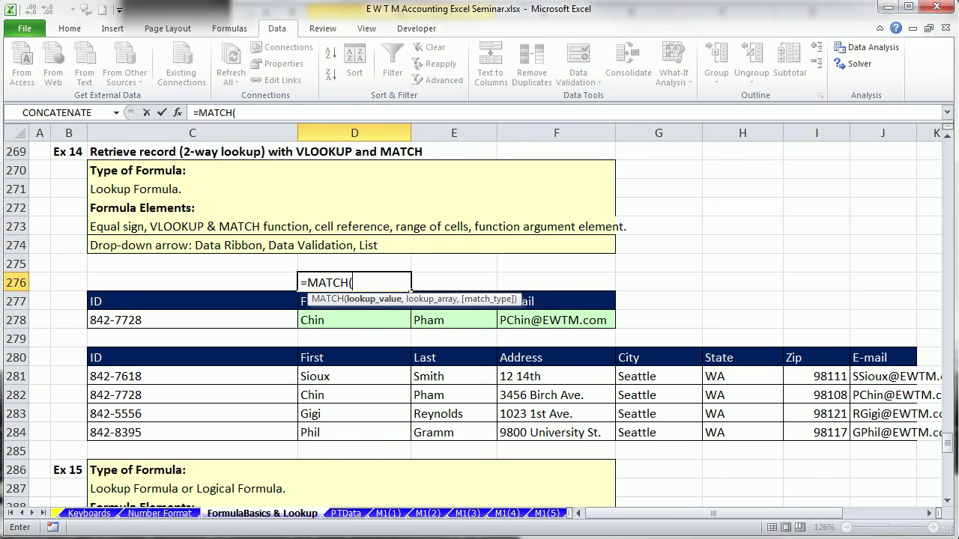
pyautogui.moveTo(307, 300); pyautogui.dragTo(311, 262)
pyautogui.click(321, 304)
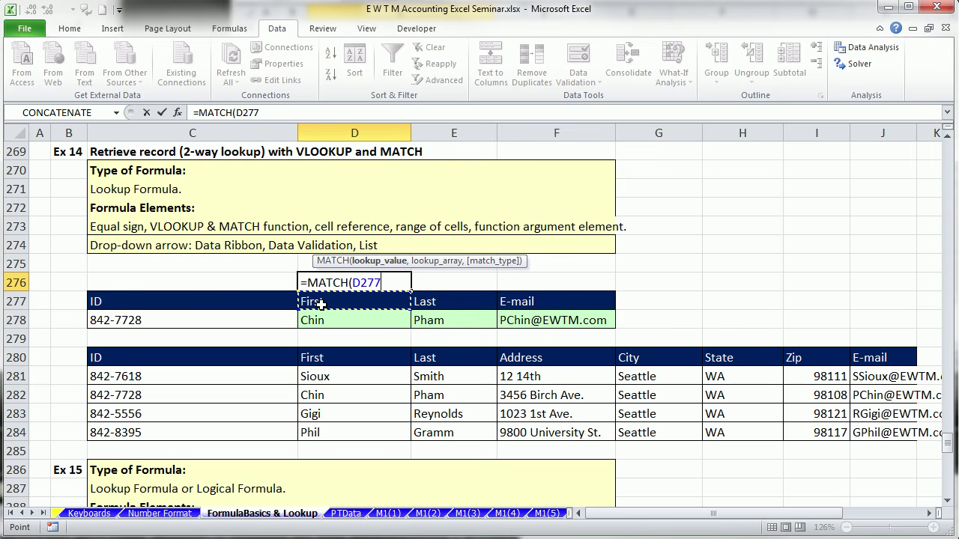
pyautogui.write(',')
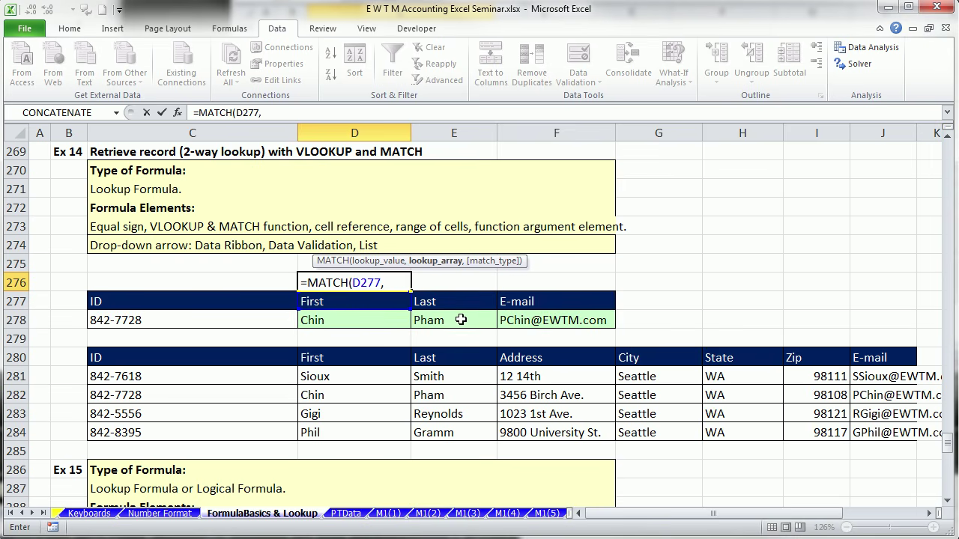
# Complete the MATCH with lookup array $C$280:$J$280 and match type 0, and copy it across to F276.
pyautogui.click(319, 358)
pyautogui.moveTo(123, 357); pyautogui.dragTo(870, 357)
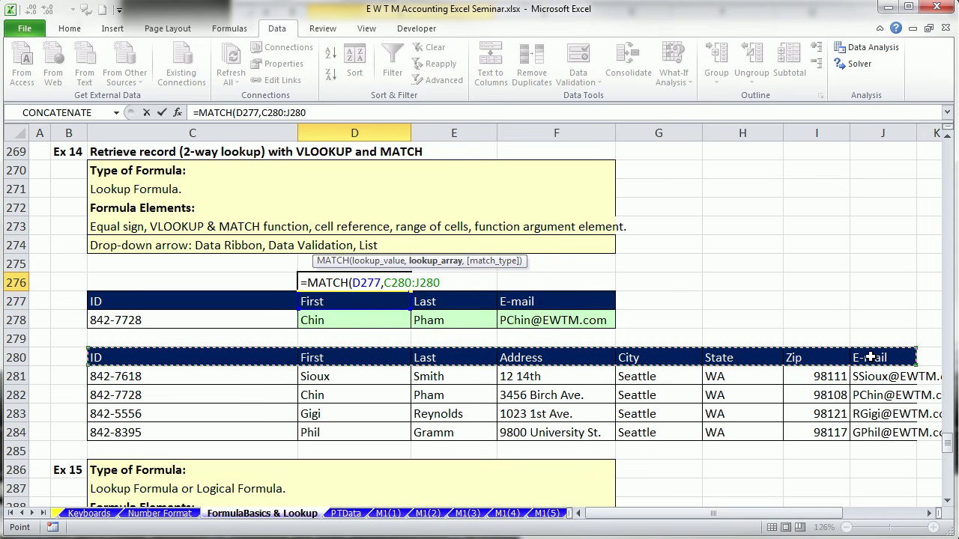
pyautogui.press('F4')
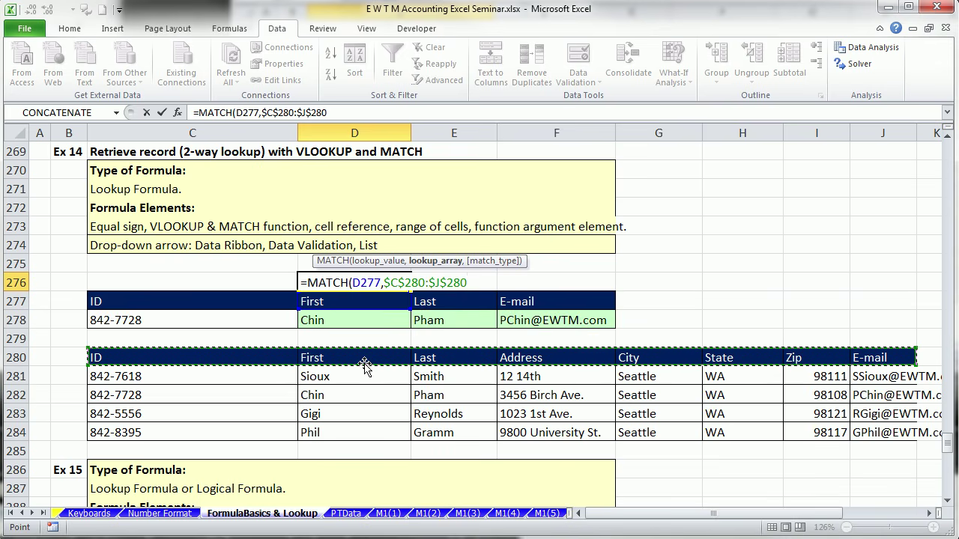
pyautogui.write(',')
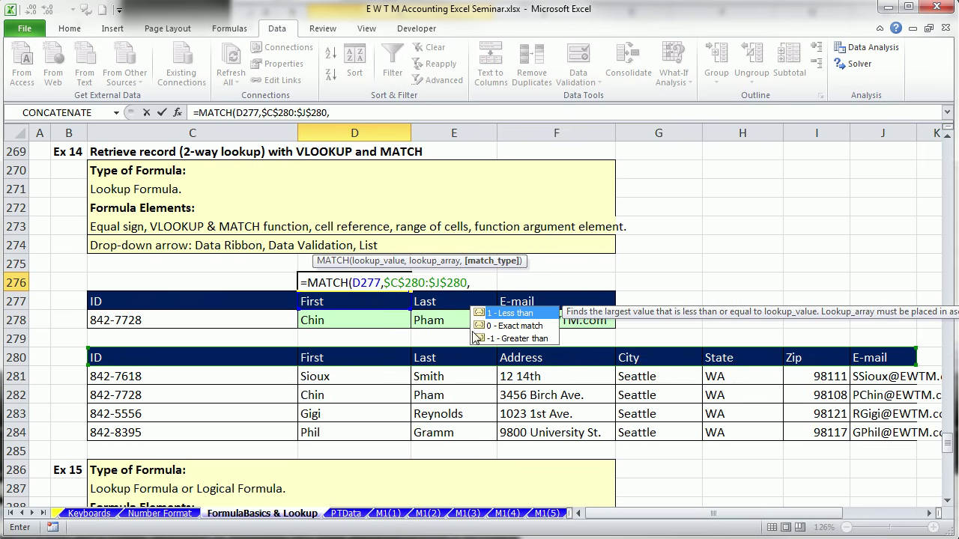
pyautogui.write('0)')
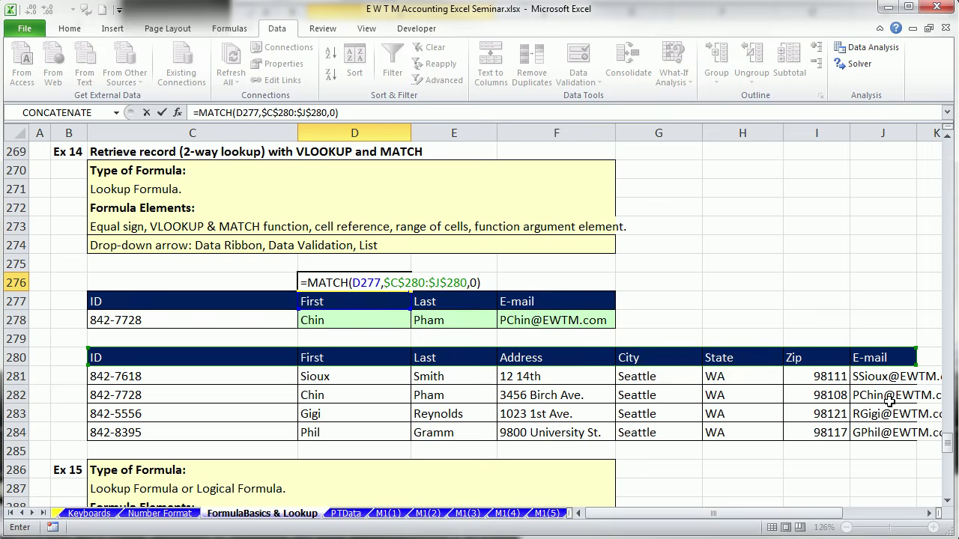
pyautogui.hotkey('ctrl', 'Return')
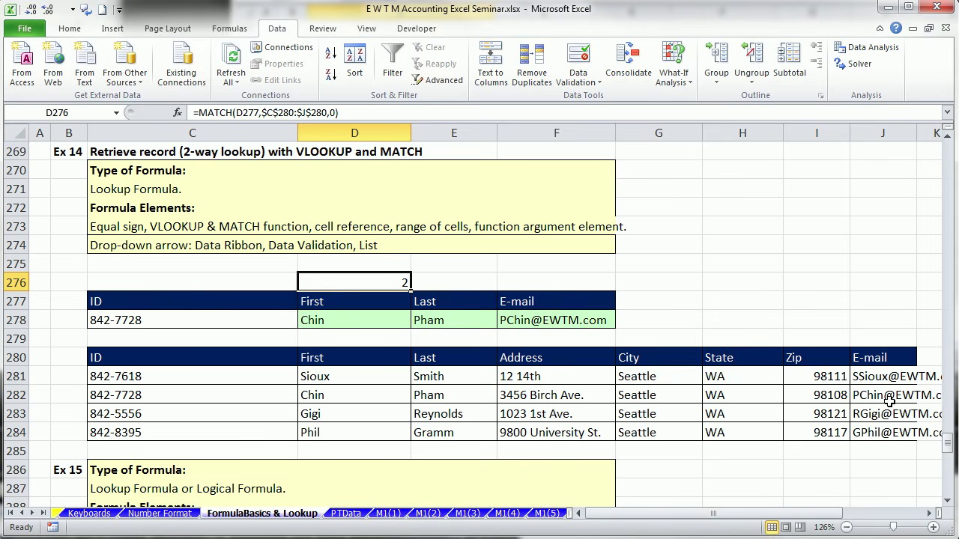
pyautogui.moveTo(413, 290); pyautogui.dragTo(592, 297)
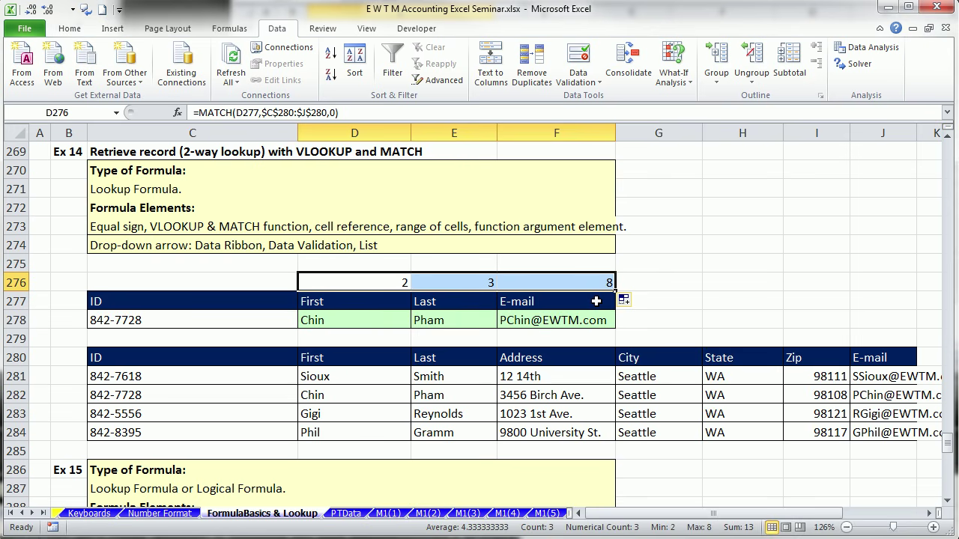
# Replace the column index in D278's VLOOKUP with MATCH(D277,$C$280:$J$280,0) copied from D276, and copy the formula across to F278.
pyautogui.doubleClick(377, 281)
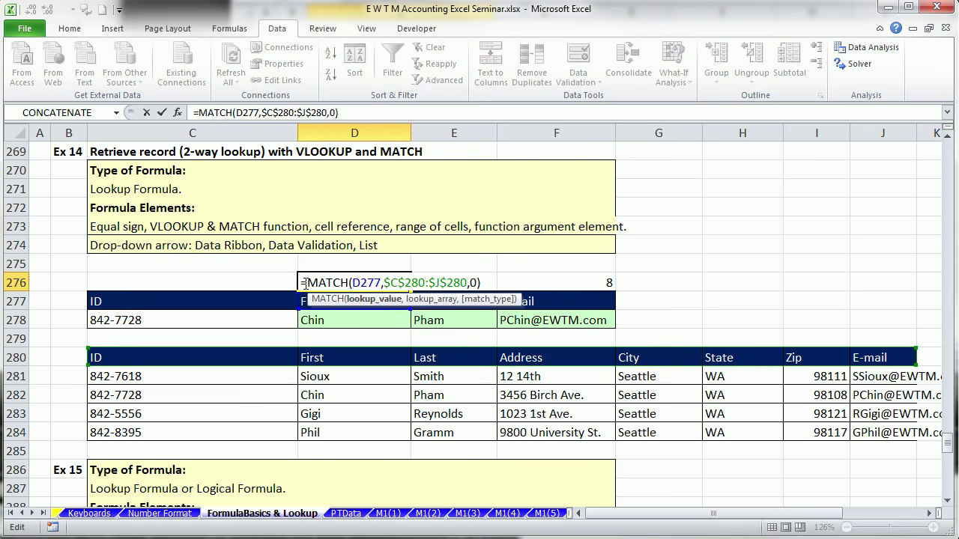
pyautogui.moveTo(306, 282); pyautogui.dragTo(531, 277)
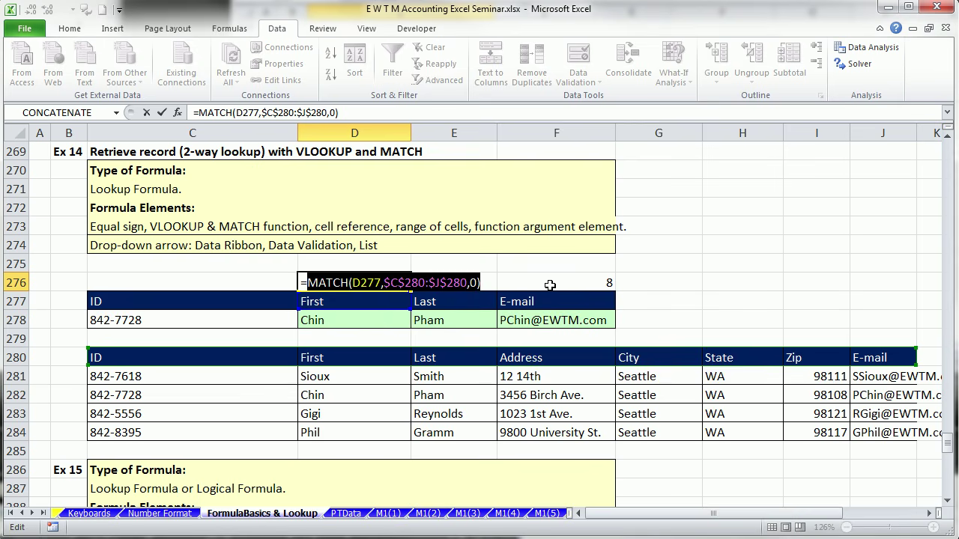
pyautogui.press('Escape')
pyautogui.doubleClick(355, 322)
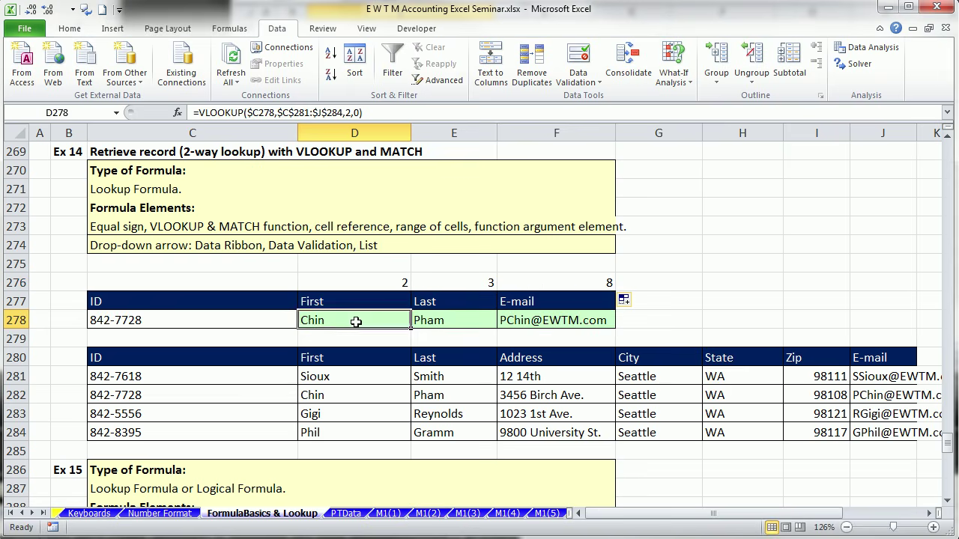
pyautogui.doubleClick(491, 320)
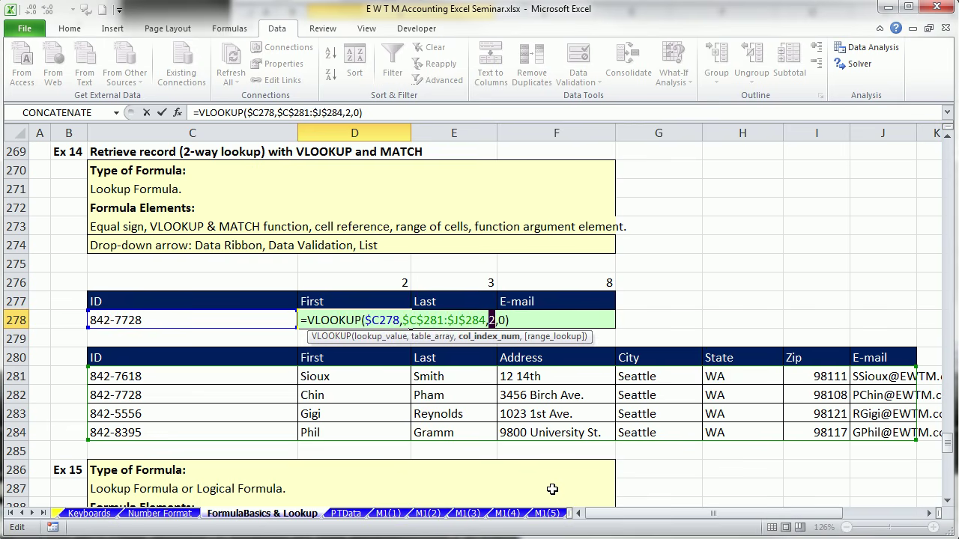
pyautogui.hotkey('ctrl', 'v')
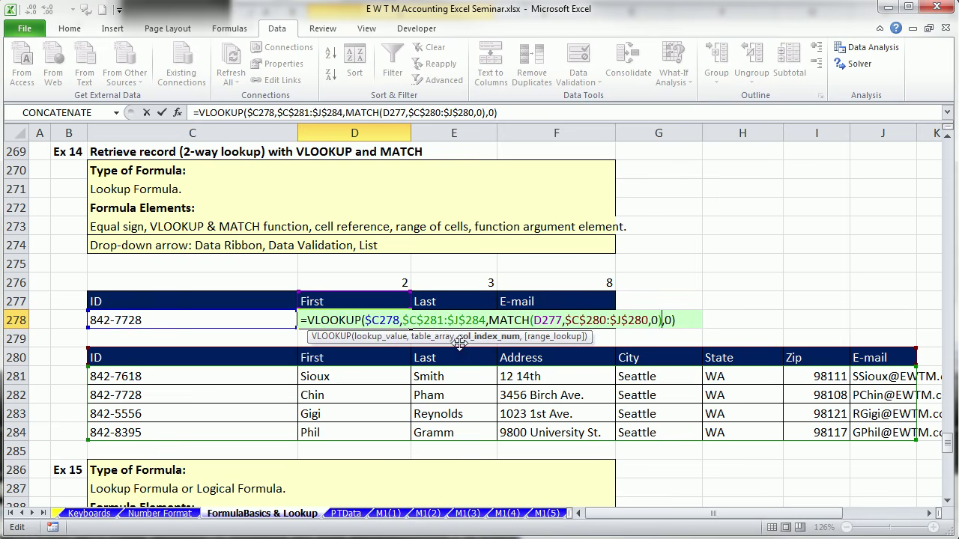
pyautogui.hotkey('ctrl', 'Return')
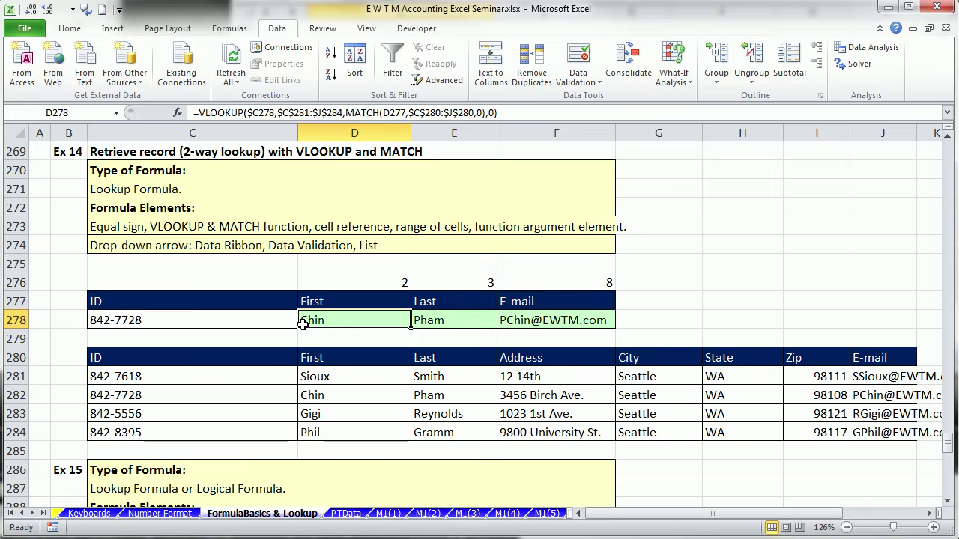
pyautogui.moveTo(410, 328); pyautogui.dragTo(580, 330)
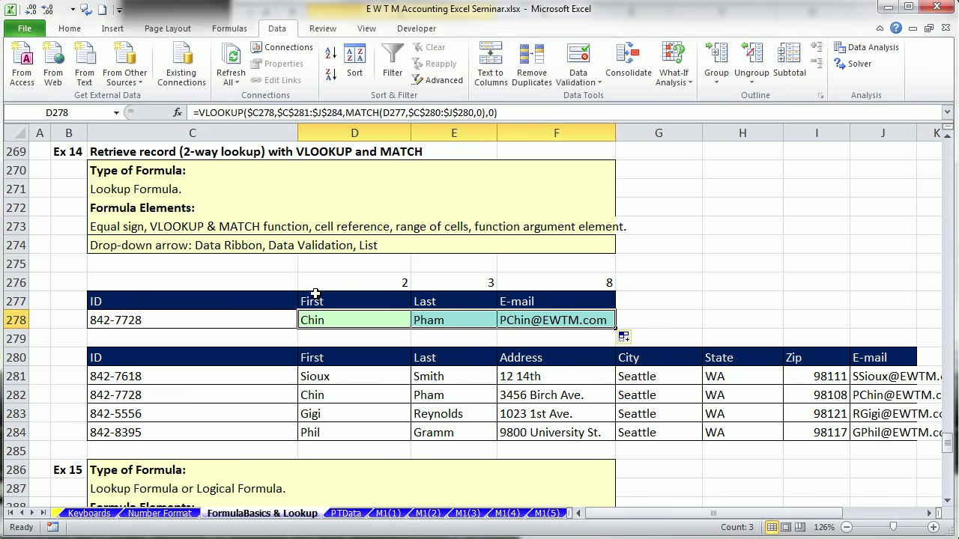
# Test the two-way lookup by changing the E277 heading to City.
pyautogui.click(451, 300)
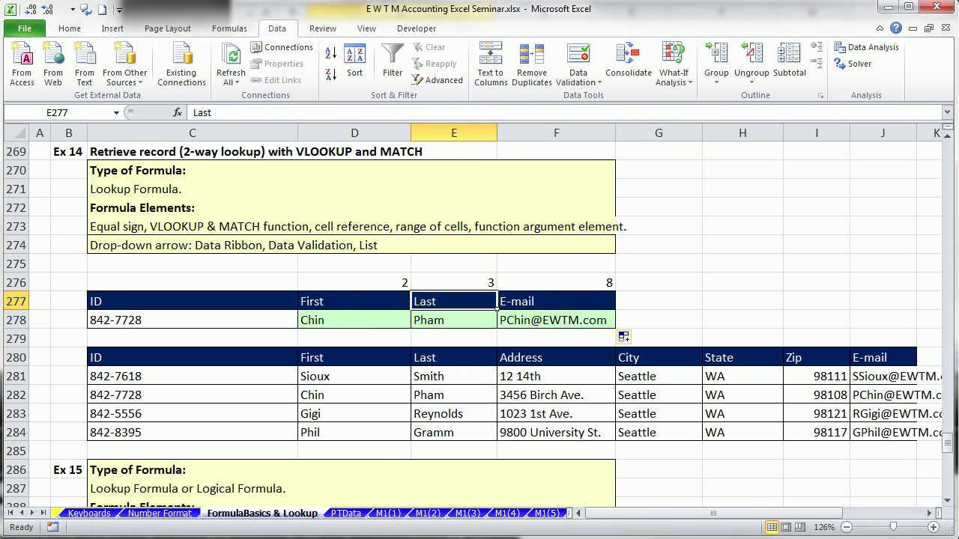
pyautogui.write('City')
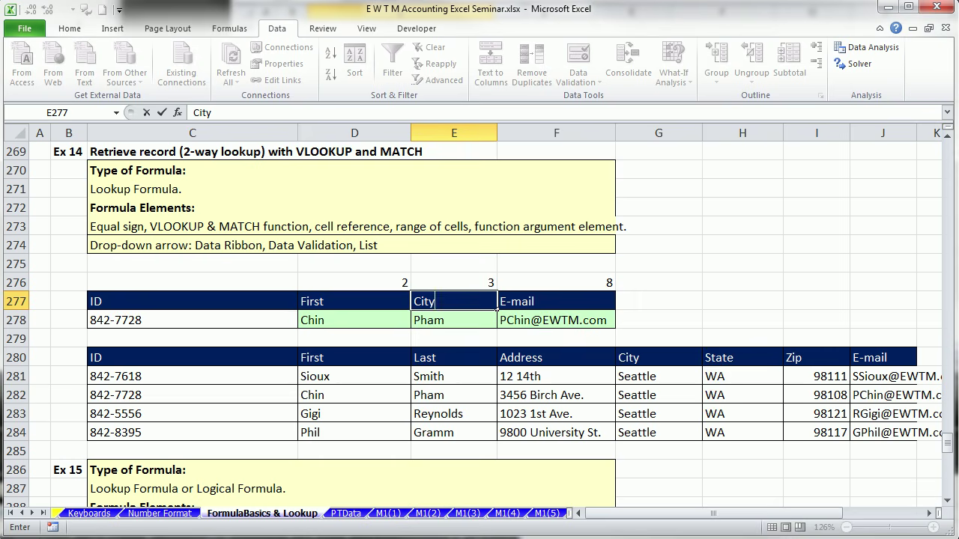
pyautogui.hotkey('ctrl', 'Return')
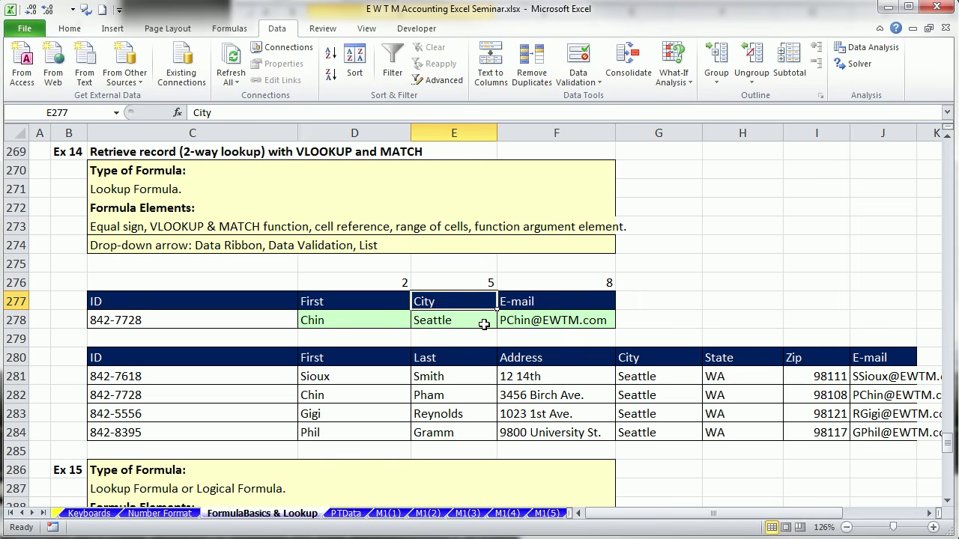
# Start a MATCH formula in F293 of Ex 15, with E293 as the lookup value.
pyautogui.moveTo(949, 507); pyautogui.dragTo(949, 507)
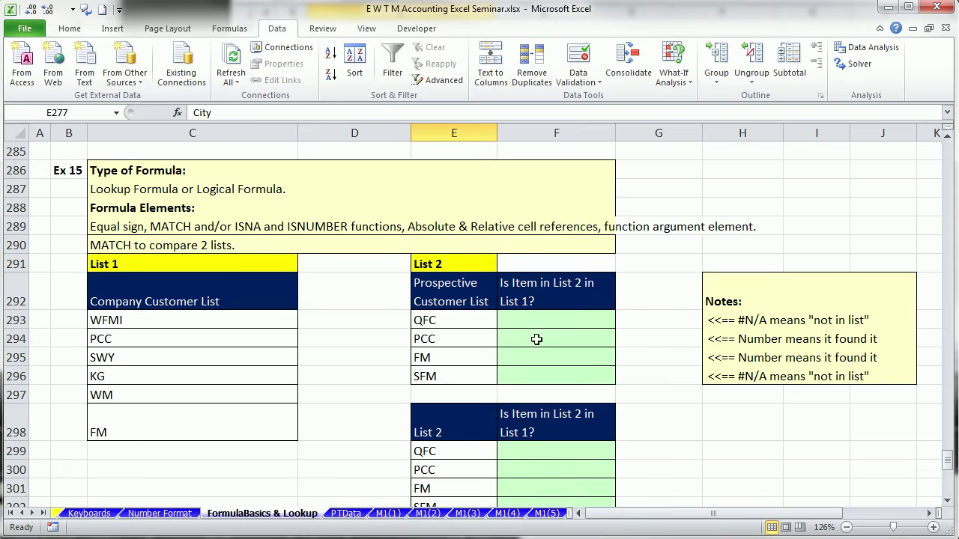
pyautogui.click(513, 315)
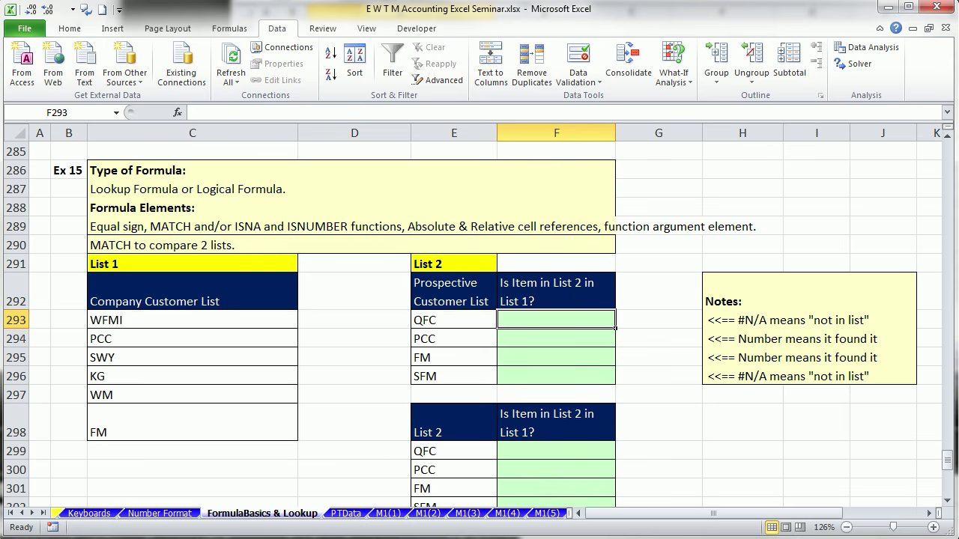
pyautogui.write('=math')
pyautogui.press('Tab')
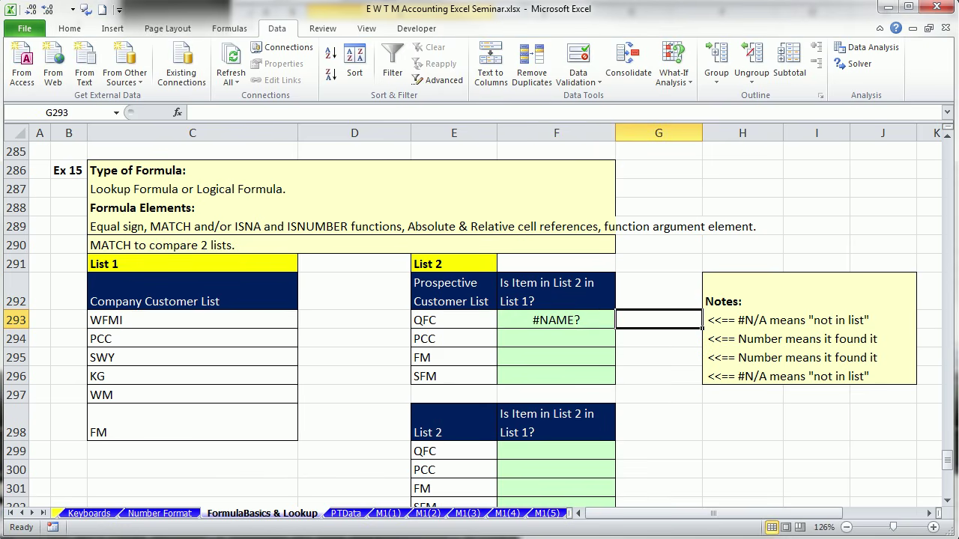
pyautogui.click(569, 321)
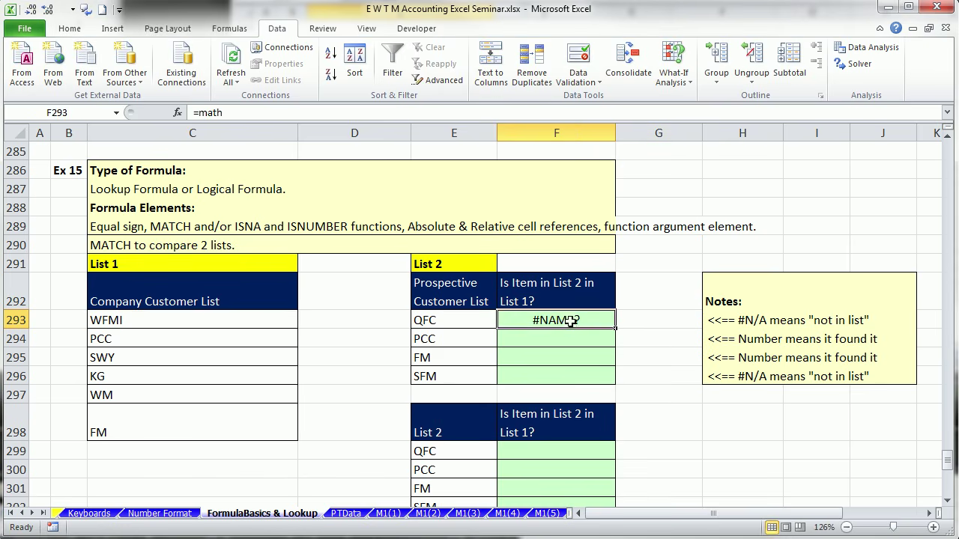
pyautogui.doubleClick(569, 320)
pyautogui.press('BackSpace')
pyautogui.press('Tab')
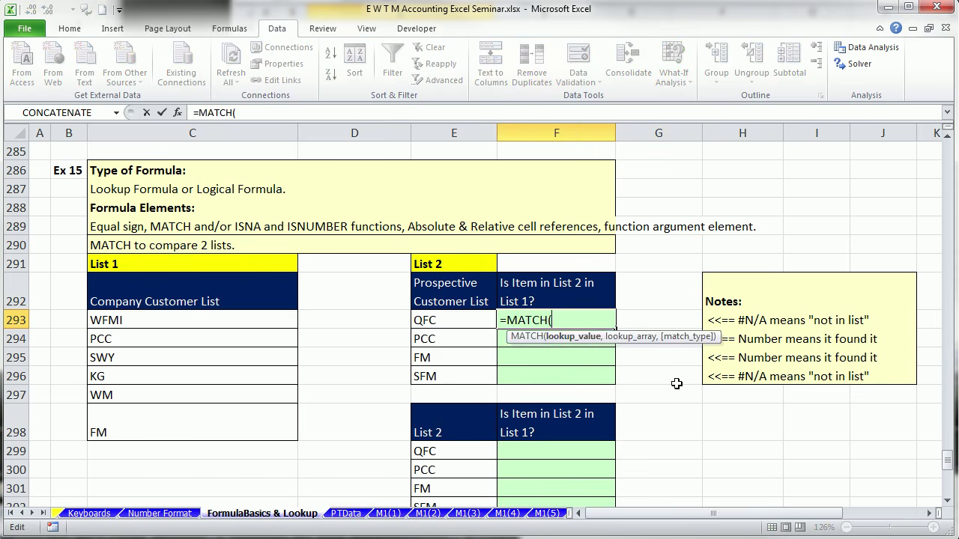
pyautogui.click(459, 320)
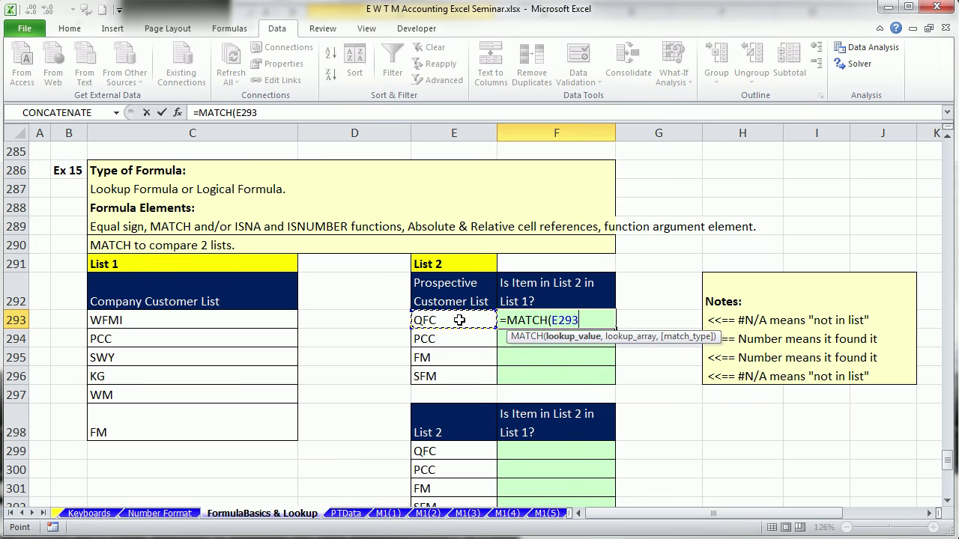
pyautogui.write(',')
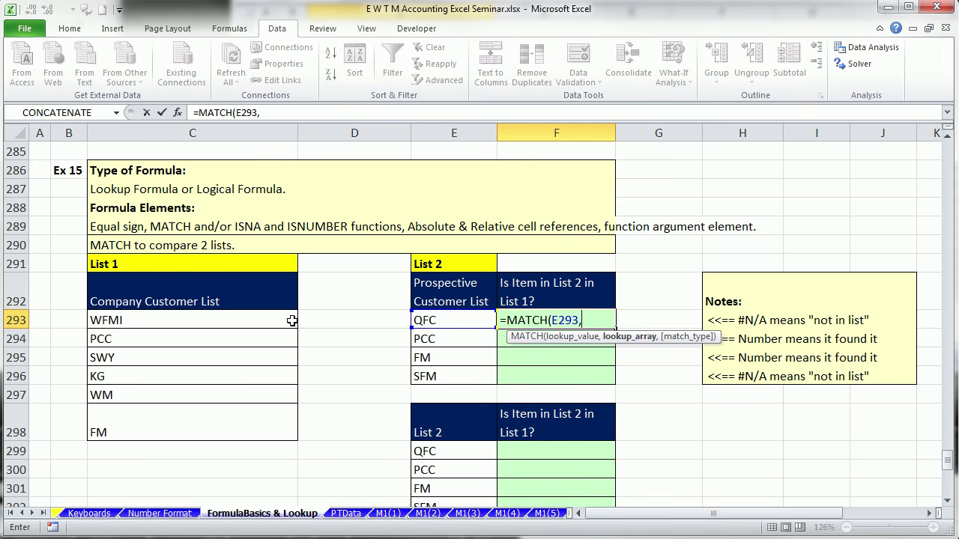
# Complete the MATCH with lookup array $C$293:$C$298 and match type 0, and copy it down to F296.
pyautogui.moveTo(219, 320); pyautogui.dragTo(225, 427)
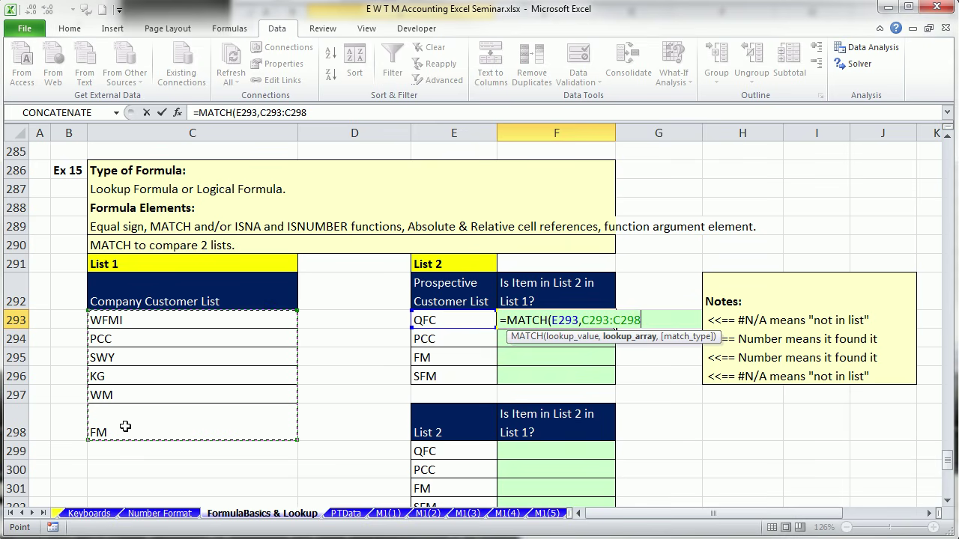
pyautogui.press('F4')
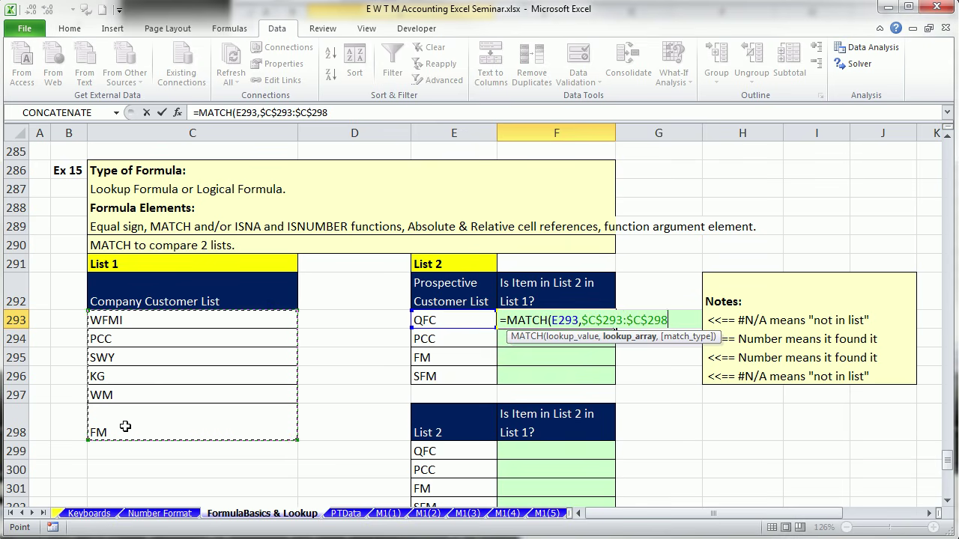
pyautogui.write(',0')
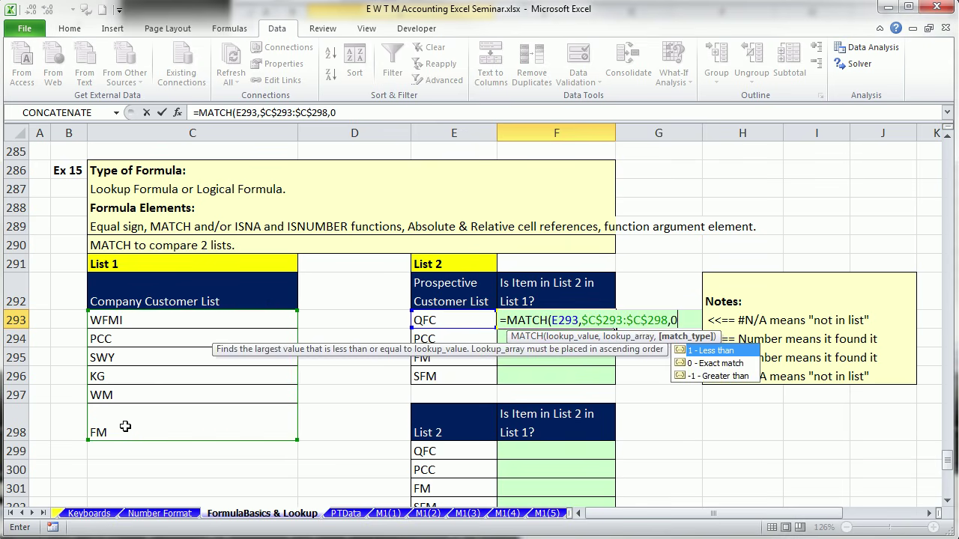
pyautogui.write(')')
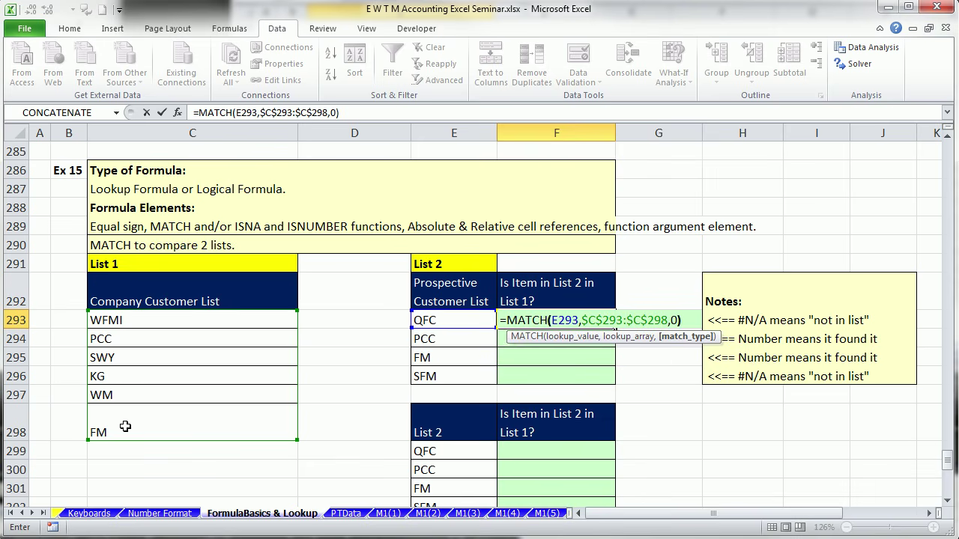
pyautogui.hotkey('ctrl', 'Return')
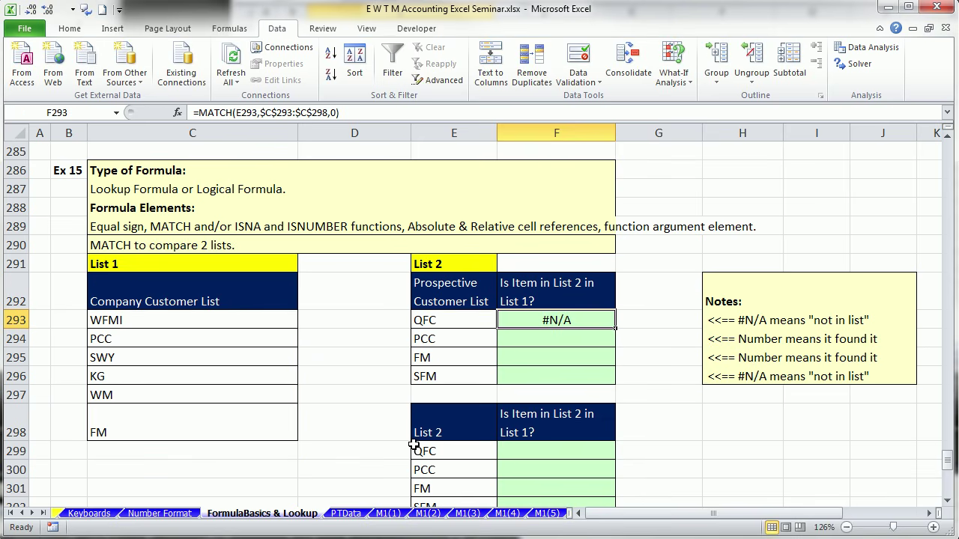
pyautogui.doubleClick(616, 327)
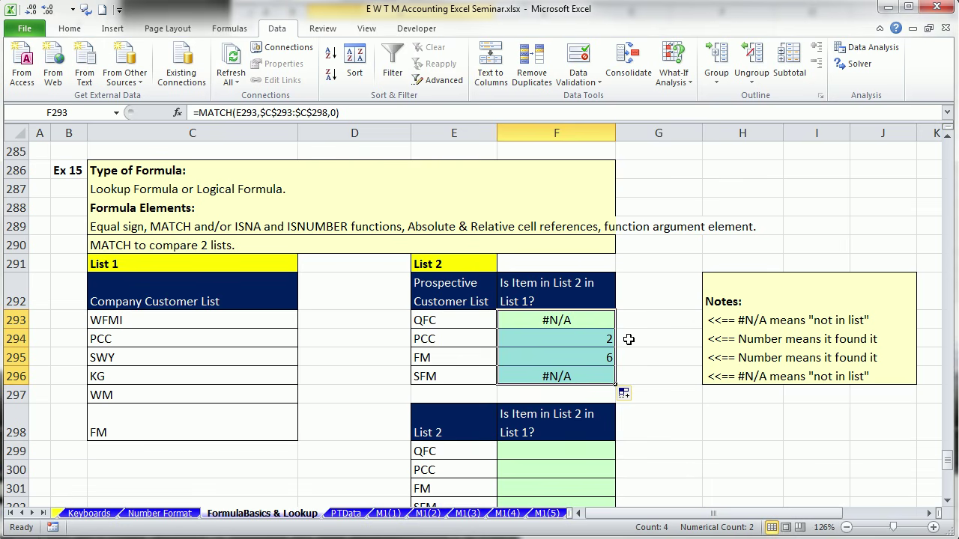
# Copy the MATCH formula from F293 into F299 of the second List 2 table and fill it down to F302.
pyautogui.click(948, 503)
pyautogui.click(948, 503)
pyautogui.click(948, 502)
pyautogui.click(948, 503)
pyautogui.click(948, 503)
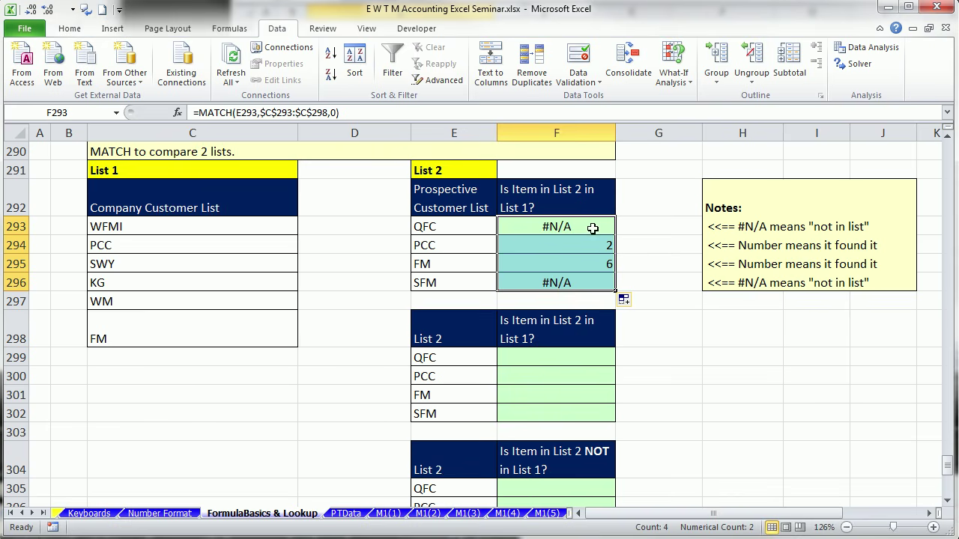
pyautogui.doubleClick(536, 223)
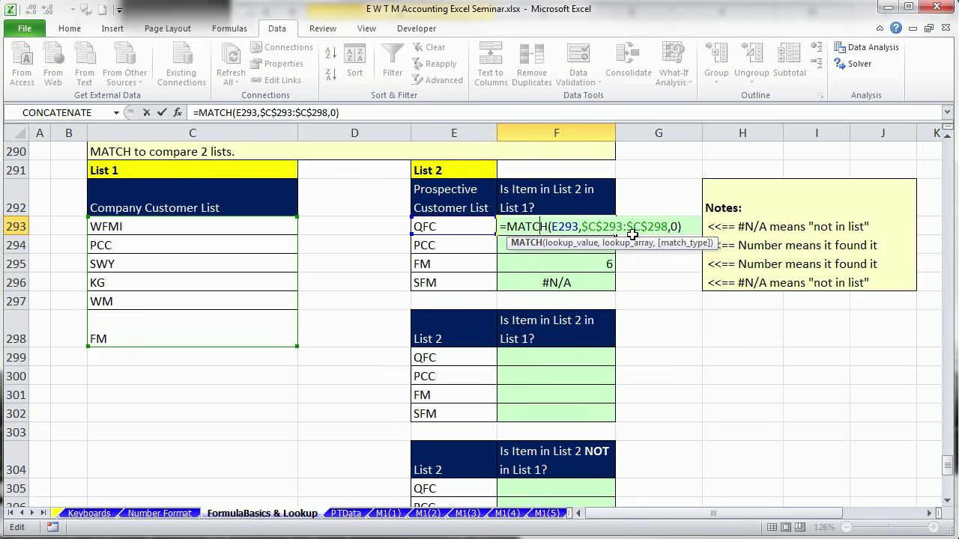
pyautogui.press('Escape')
pyautogui.hotkey('ctrl', 'c')
pyautogui.click(559, 359)
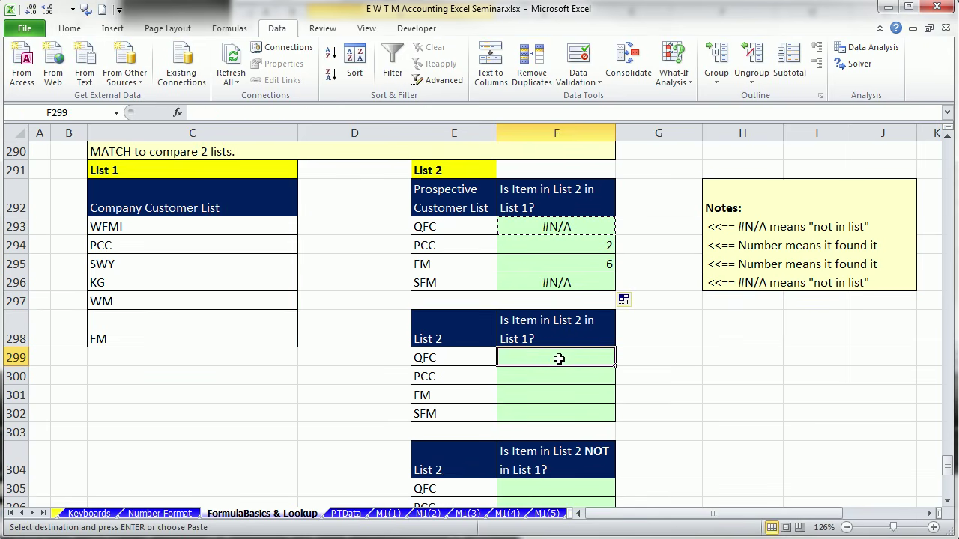
pyautogui.hotkey('ctrl', 'v')
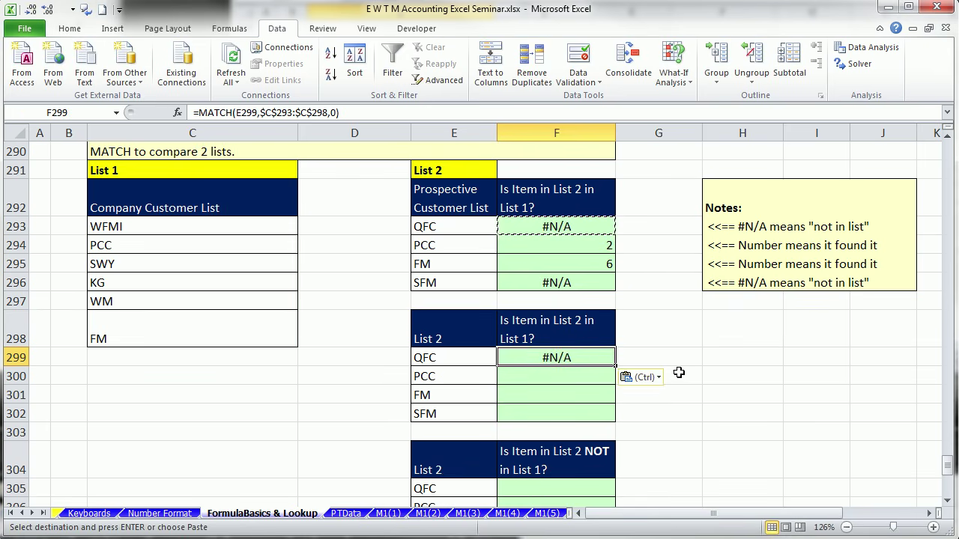
pyautogui.doubleClick(542, 357)
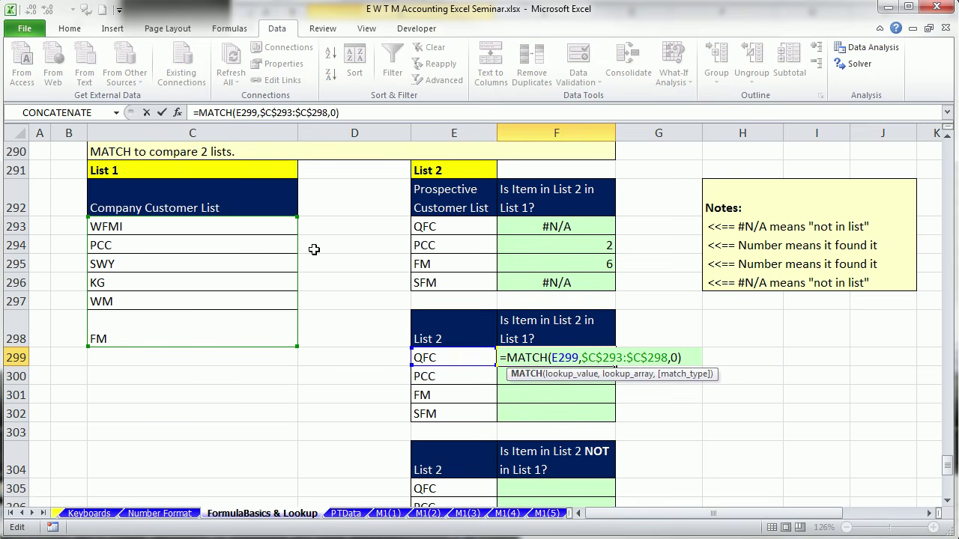
pyautogui.press('Escape')
pyautogui.moveTo(616, 367); pyautogui.dragTo(617, 422)
# Copy the MATCH formulas in F299:F302 into F305:F308 of the "NOT in List 1" table.
pyautogui.scroll(-1, 634, 416)
pyautogui.click(571, 412)
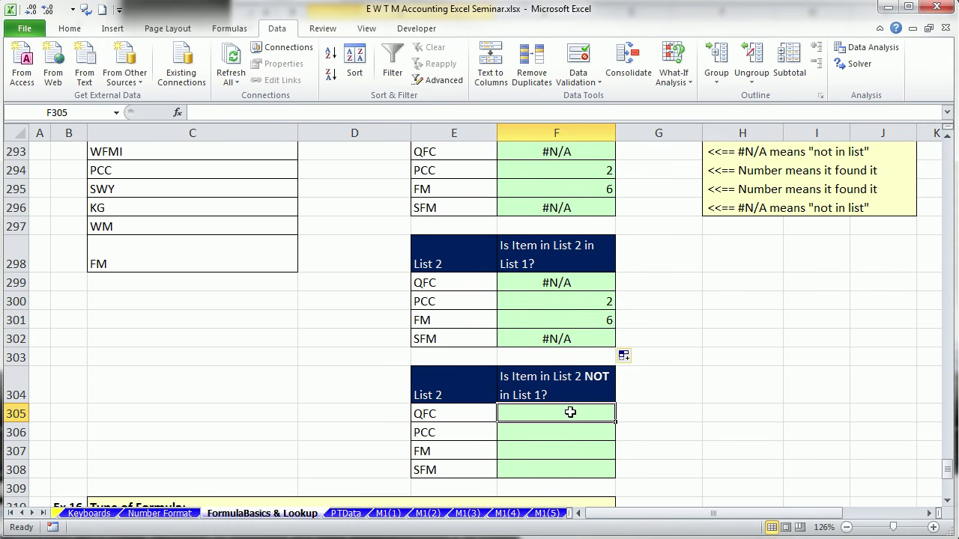
pyautogui.moveTo(562, 288); pyautogui.dragTo(554, 339)
pyautogui.hotkey('ctrl', 'c')
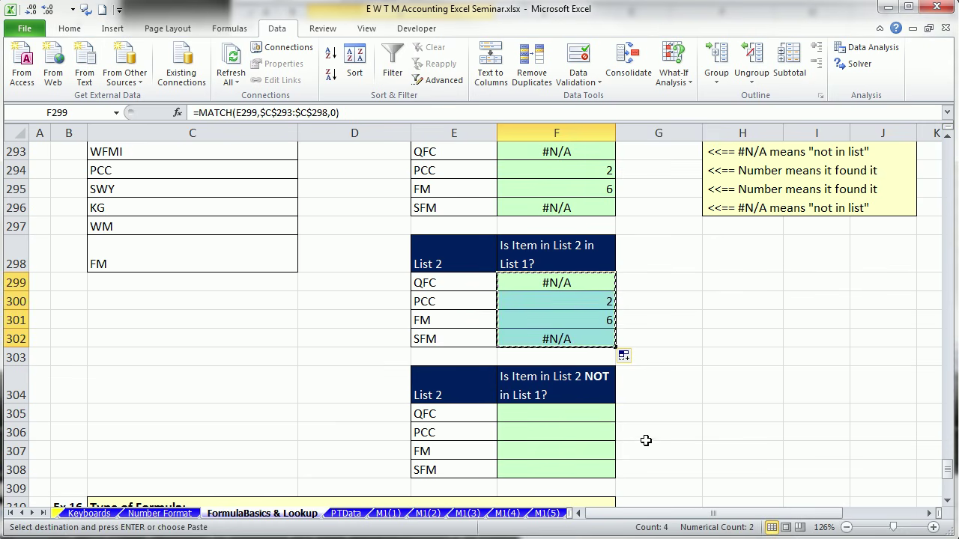
pyautogui.click(568, 418)
pyautogui.hotkey('ctrl', 'v')
# Wrap the MATCH formula in F299 in ISNUMBER and copy it down to F302.
pyautogui.click(569, 285)
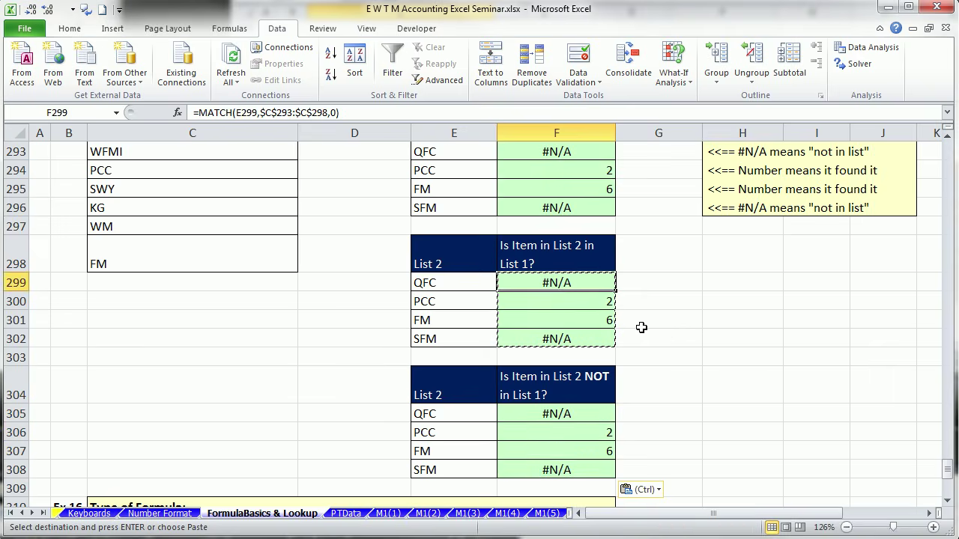
pyautogui.scroll(1, 649, 347)
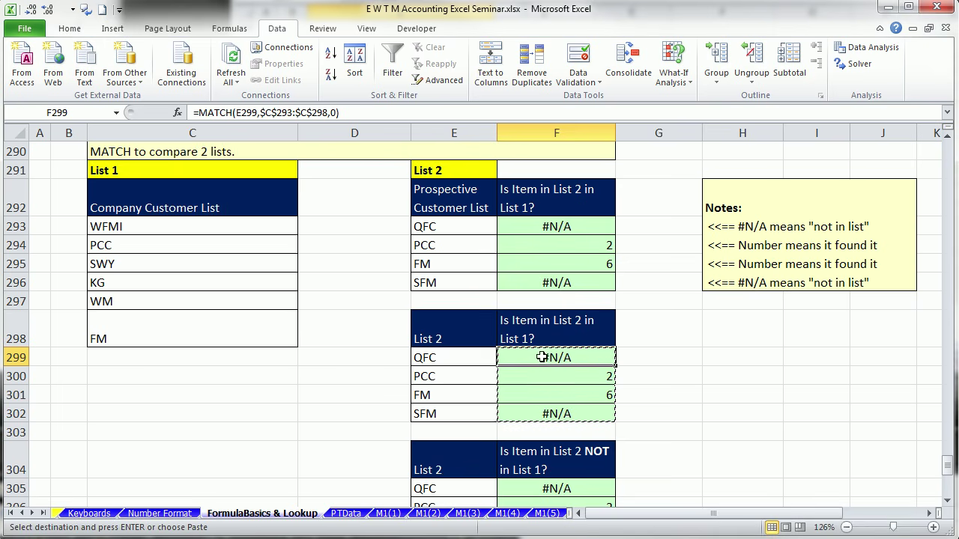
pyautogui.press('Escape')
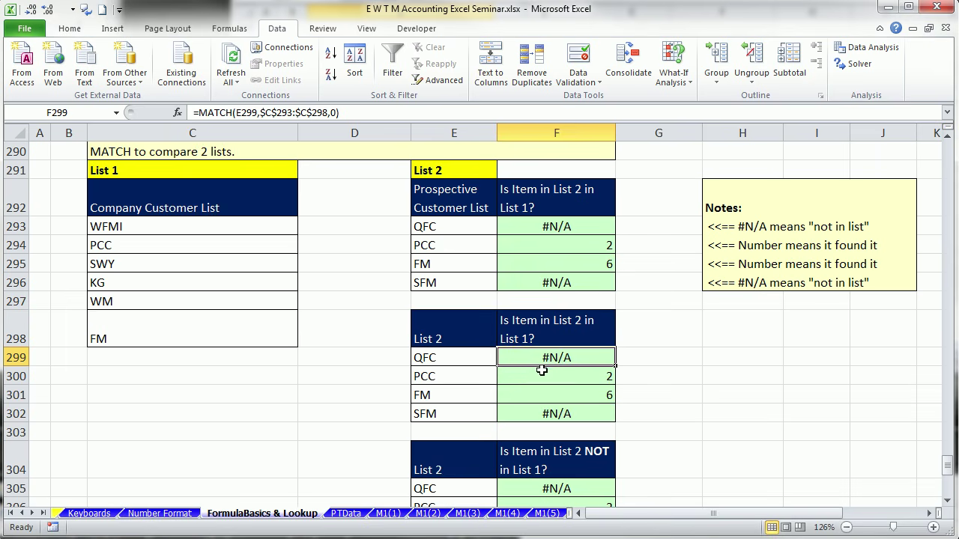
pyautogui.click(467, 376)
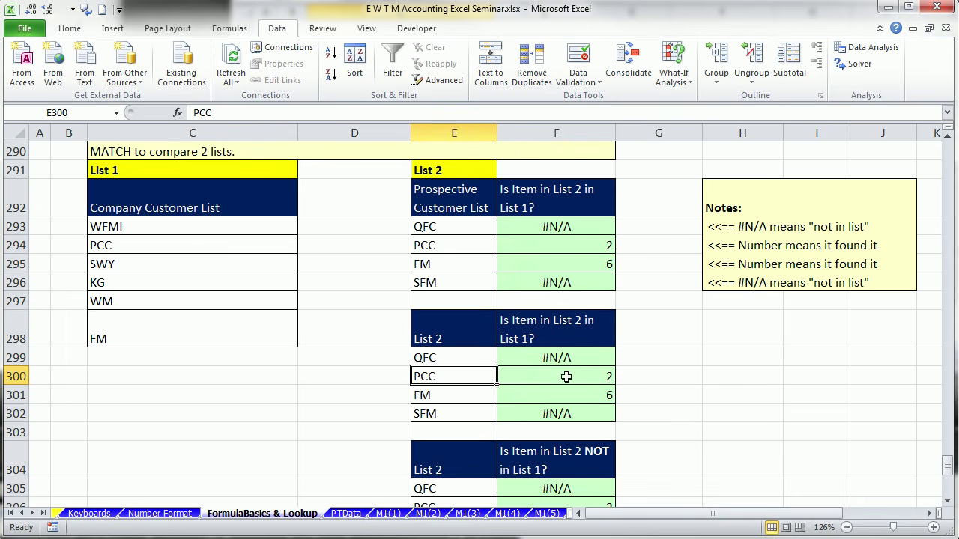
pyautogui.doubleClick(551, 358)
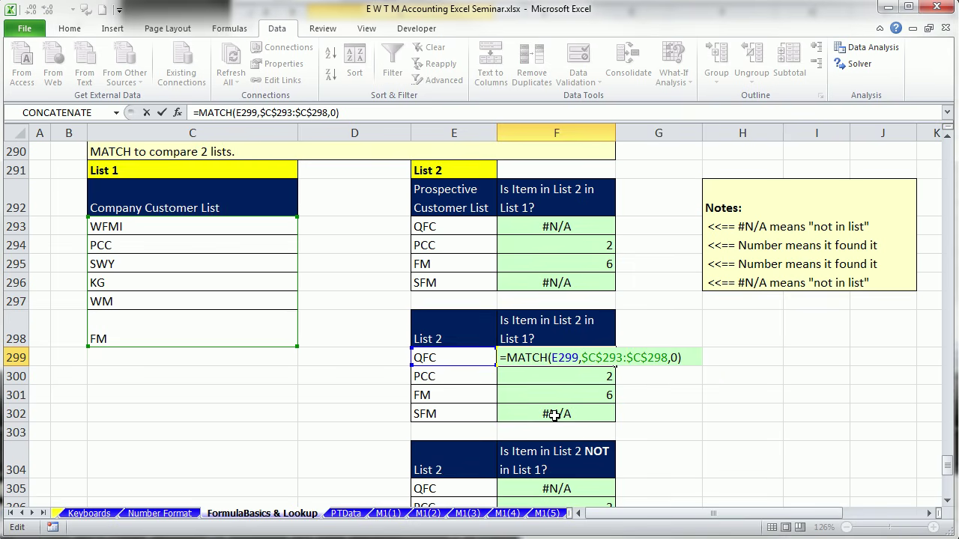
pyautogui.write('isnu')
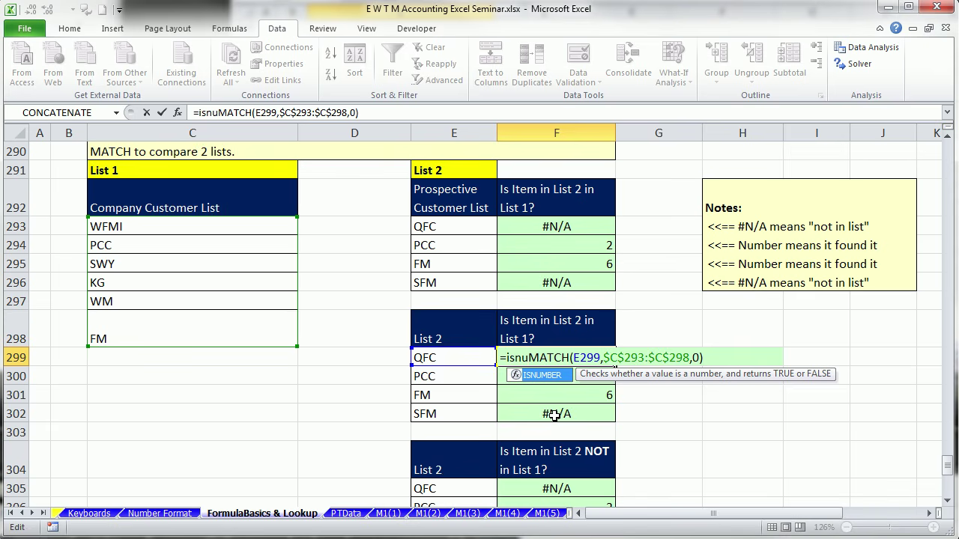
pyautogui.press('Tab')
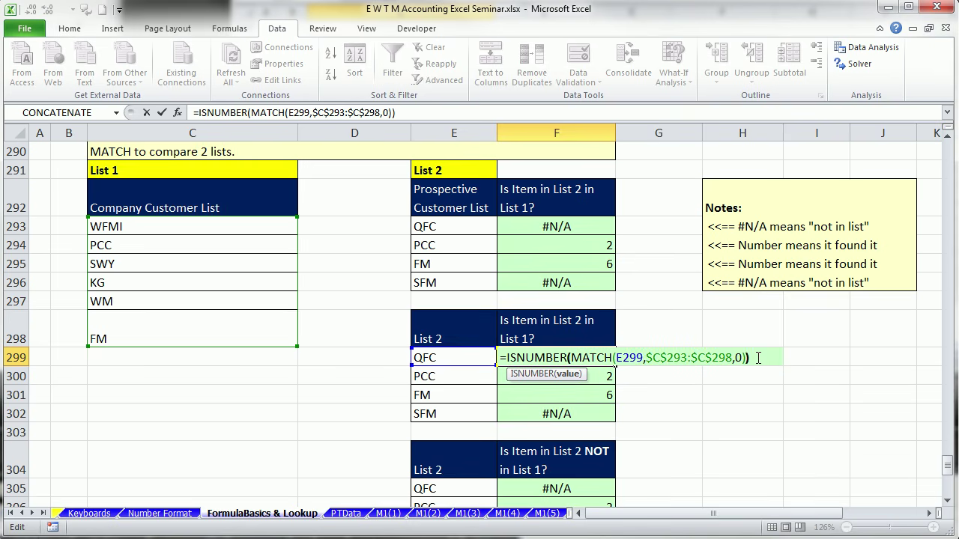
pyautogui.hotkey('ctrl', 'Return')
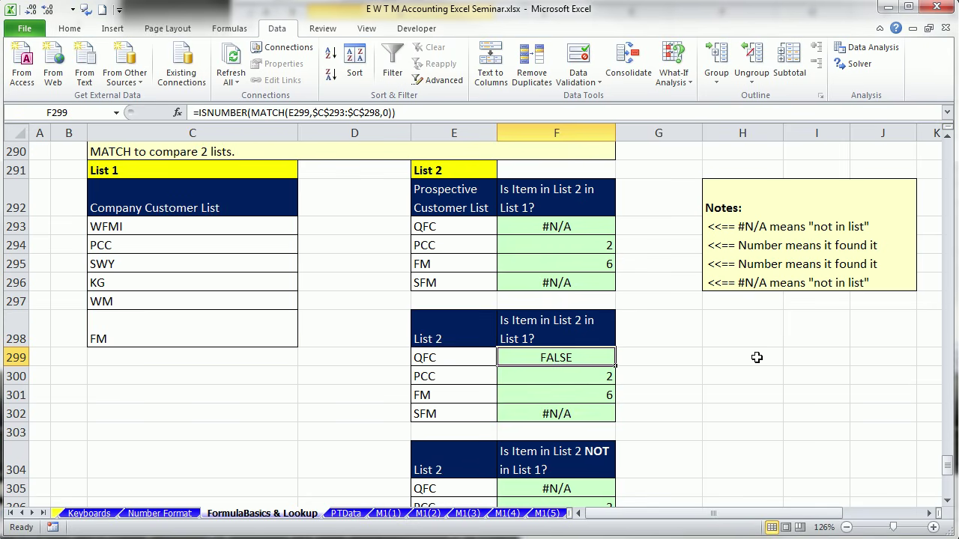
pyautogui.doubleClick(615, 367)
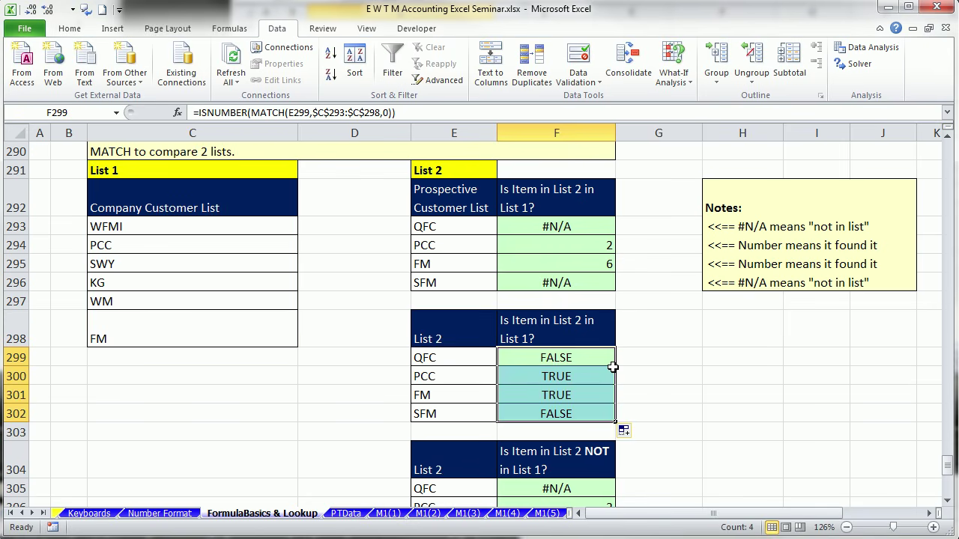
# Wrap the MATCH formula in F305 of the "NOT in List 1" table in ISNA and copy it down to F308.
pyautogui.scroll(-2, 613, 367)
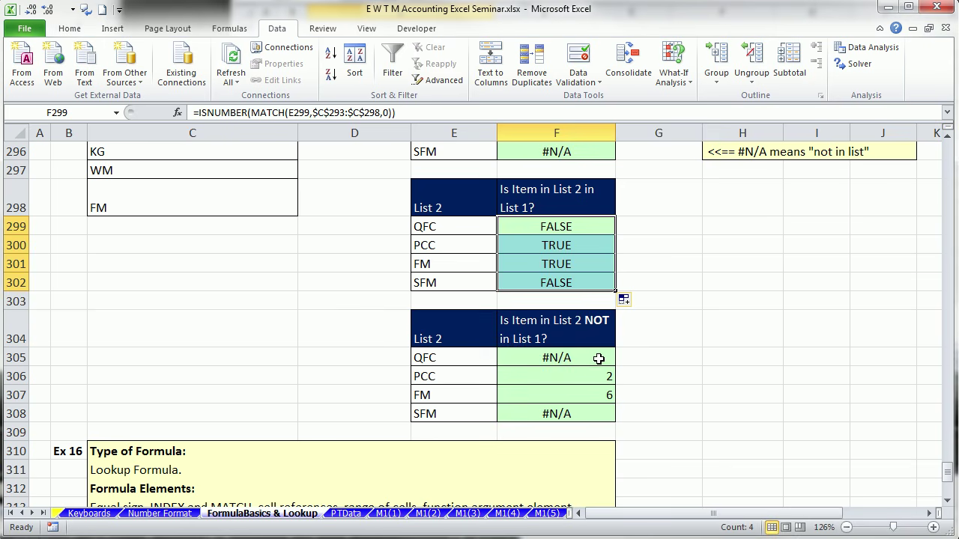
pyautogui.click(598, 359)
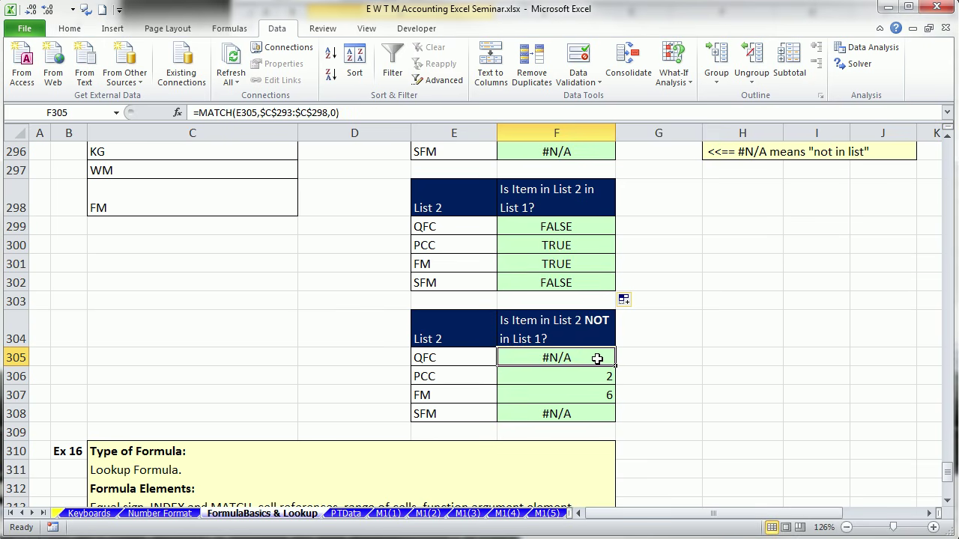
pyautogui.doubleClick(554, 357)
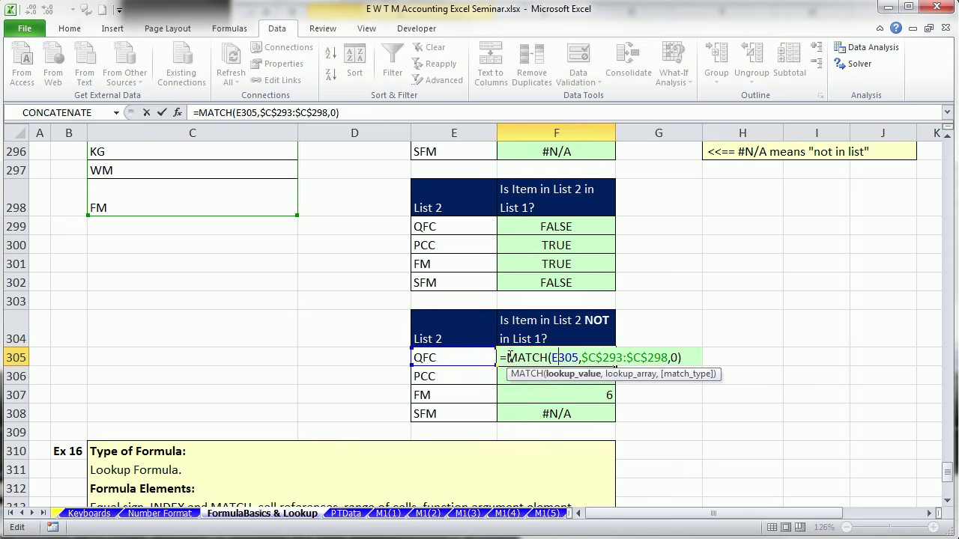
pyautogui.write('i')
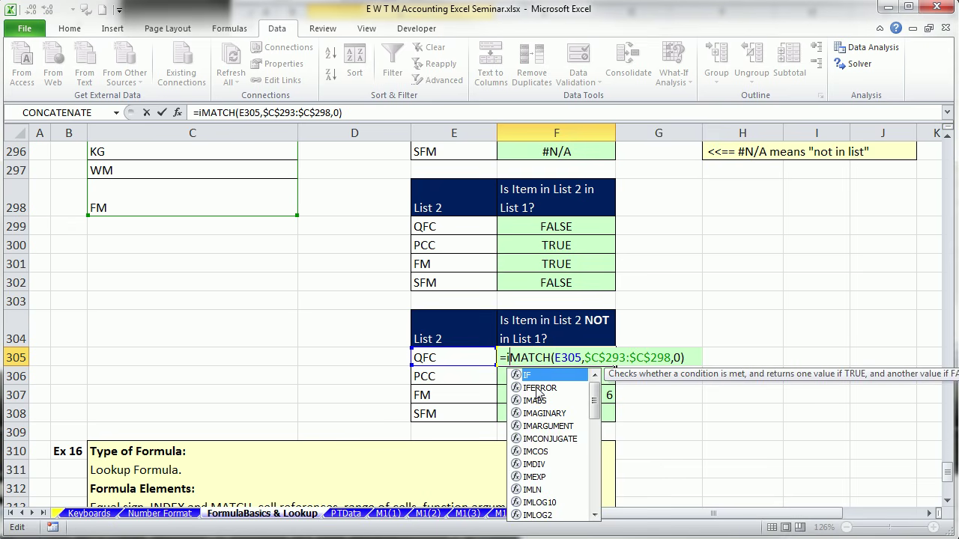
pyautogui.write('sna')
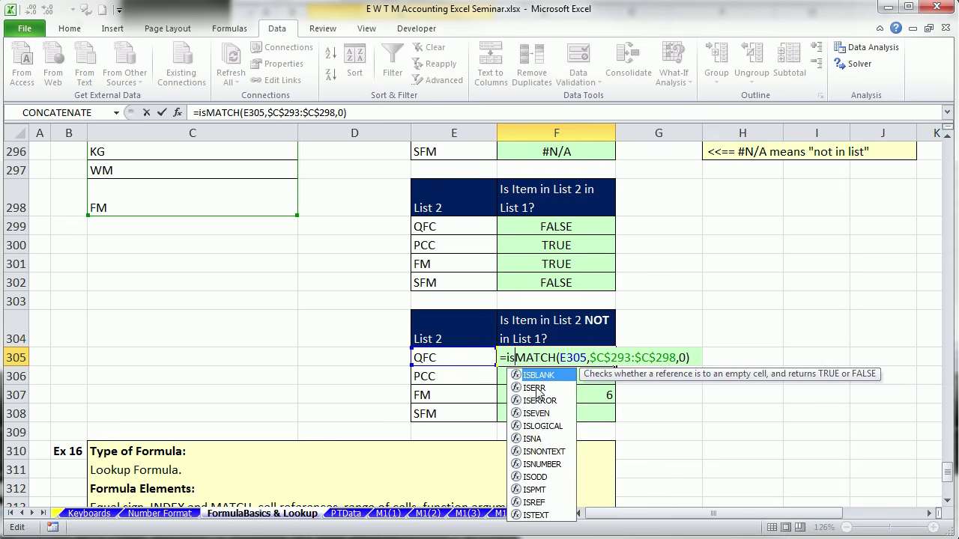
pyautogui.press('Tab')
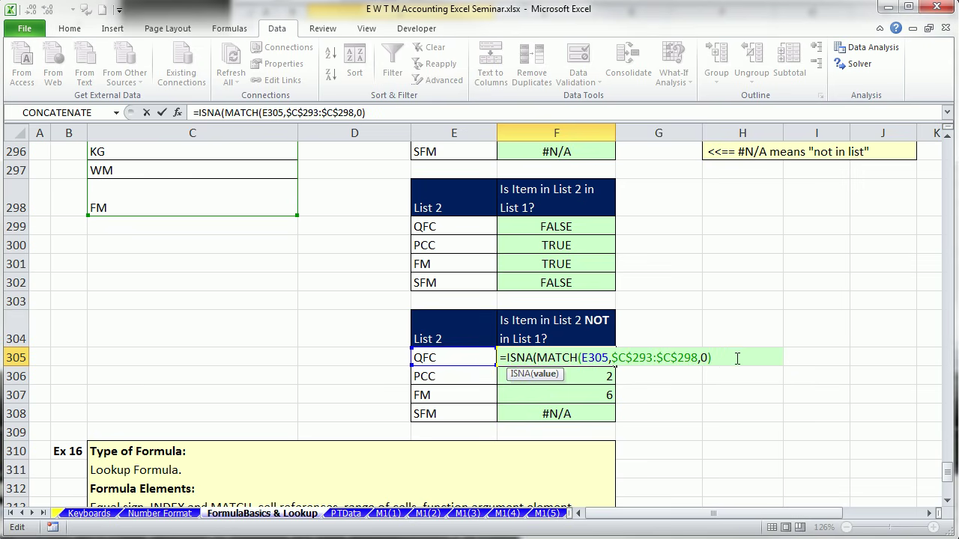
pyautogui.hotkey('ctrl', 'Return')
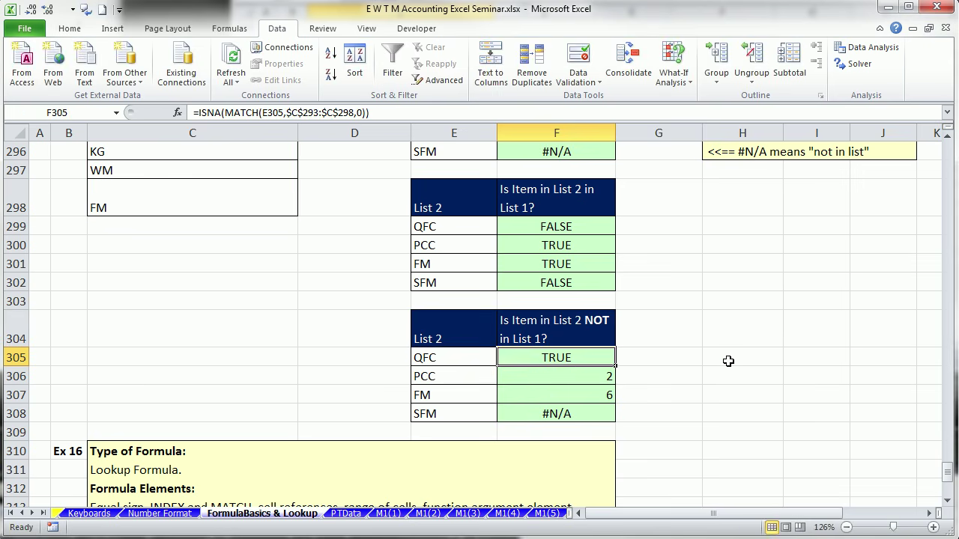
pyautogui.doubleClick(615, 365)
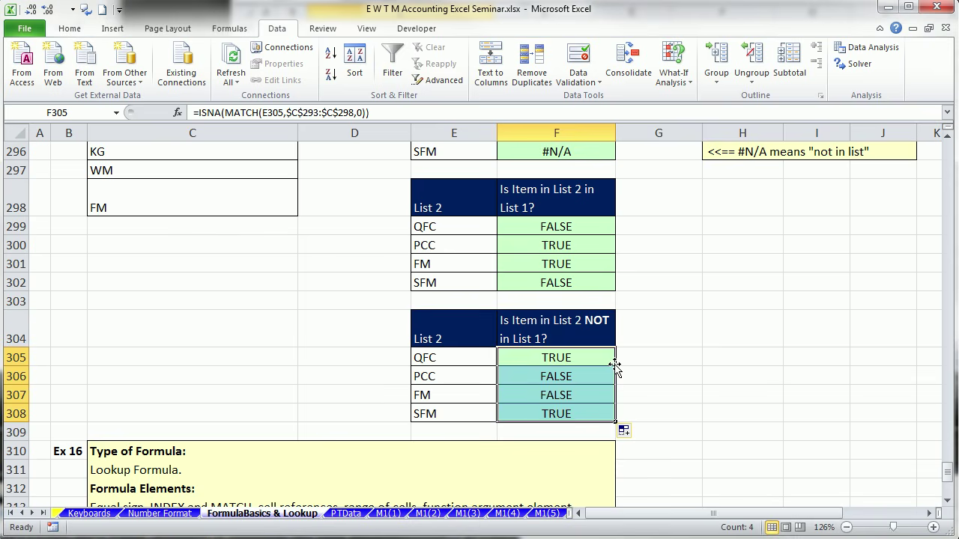
# Review the ISNUMBER formula in F299 and the ISNA formula in F305, leaving both unedited.
pyautogui.scroll(2, 616, 365)
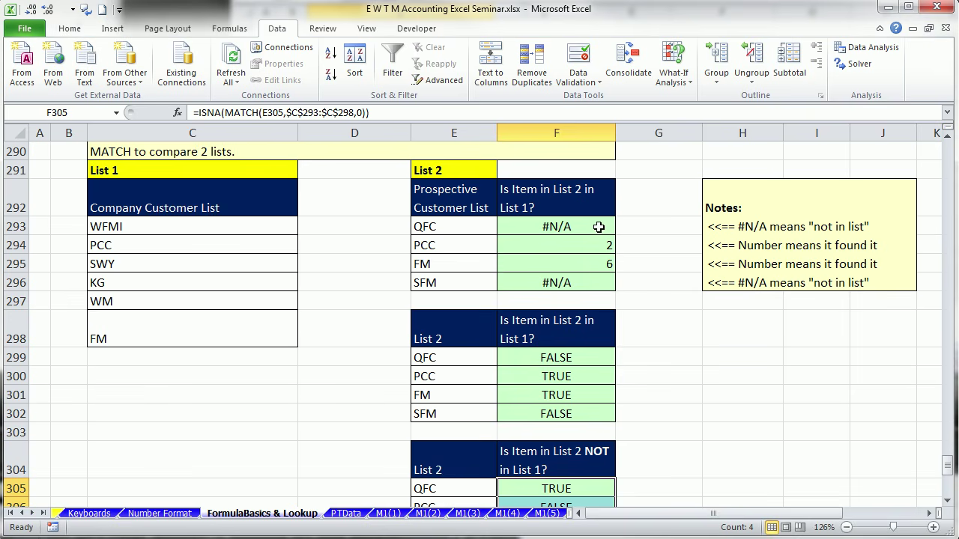
pyautogui.doubleClick(589, 360)
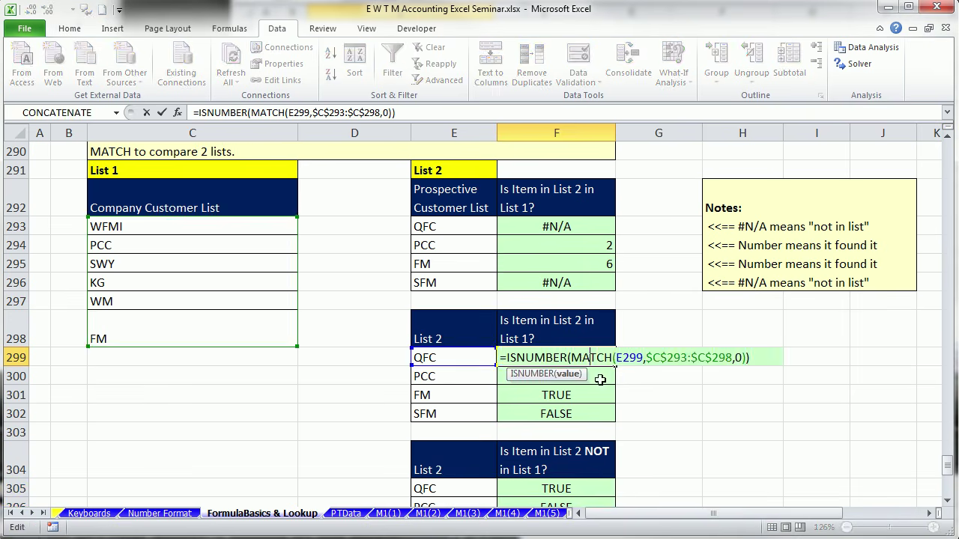
pyautogui.press('Escape')
pyautogui.doubleClick(573, 495)
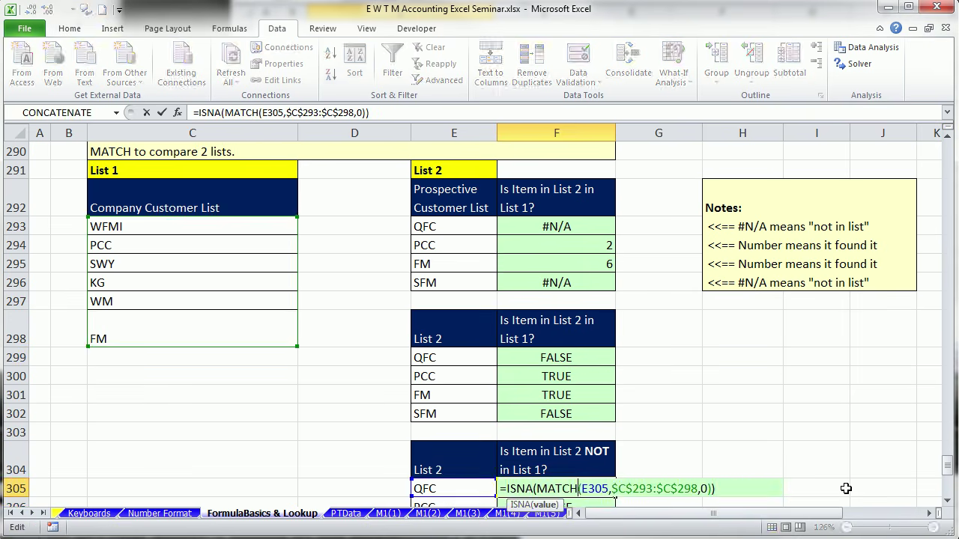
pyautogui.press('Escape')
# Correct the misspelled function name in the Ex 16 description in C314 to read "INDEX and MATCH to lookup Left.".
pyautogui.click(947, 500)
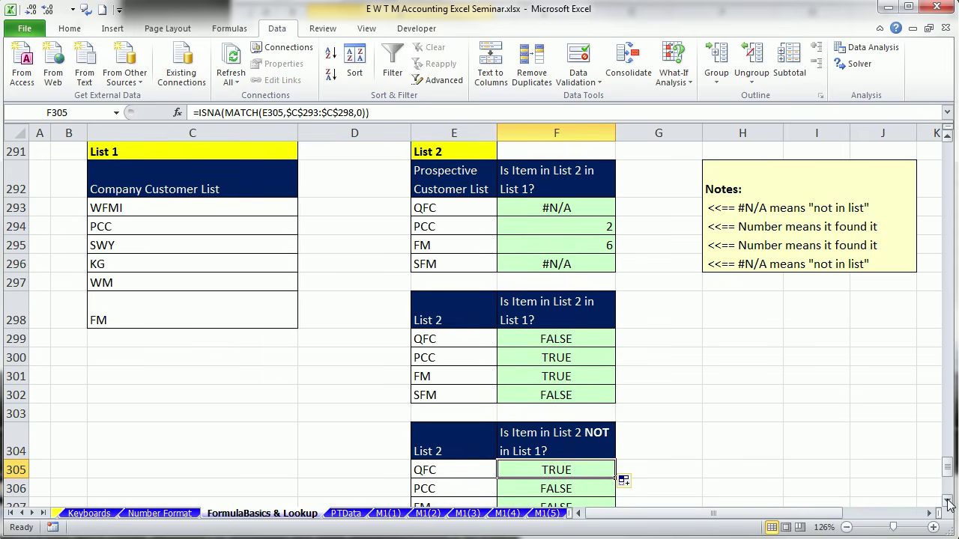
pyautogui.moveTo(947, 502); pyautogui.dragTo(948, 502)
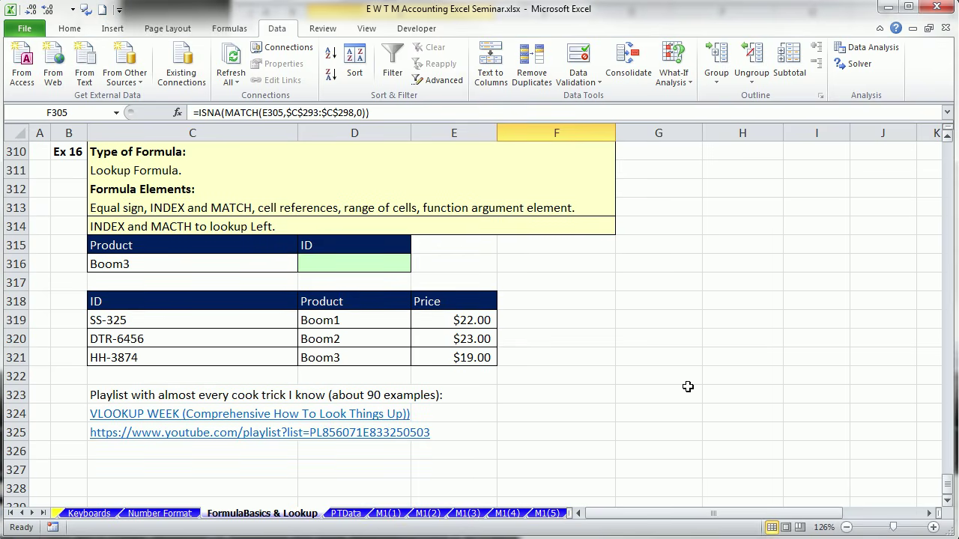
pyautogui.click(327, 263)
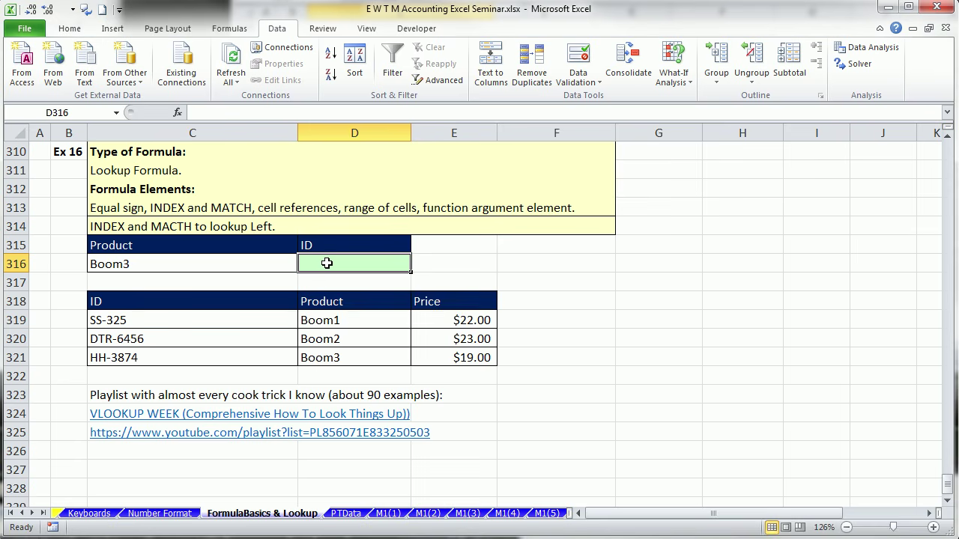
pyautogui.doubleClick(110, 227)
pyautogui.click(172, 228)
pyautogui.press('Delete')
pyautogui.press('Delete')
pyautogui.write('TC')
pyautogui.press('Return')
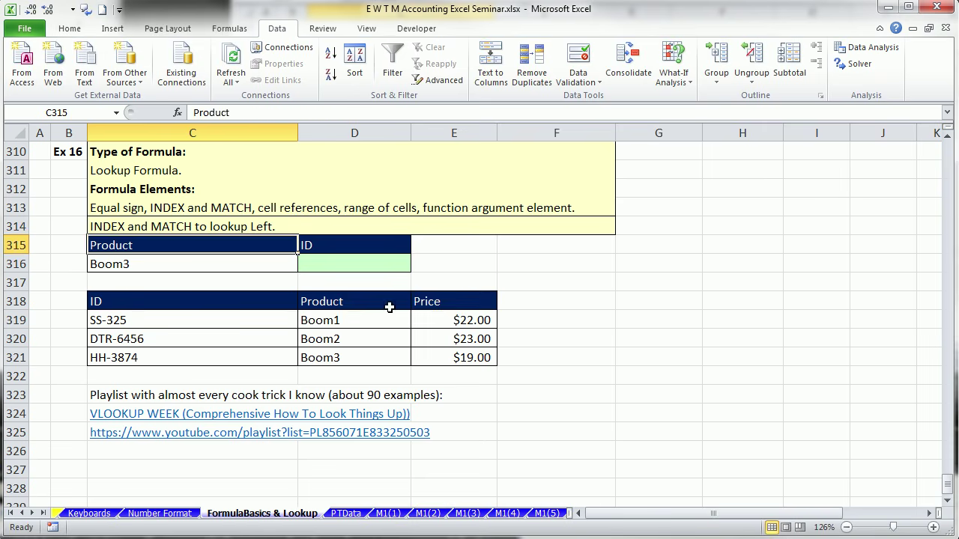
# Start an INDEX formula in the ID cell D316 with the ID range C319:C321 as the array.
pyautogui.click(367, 265)
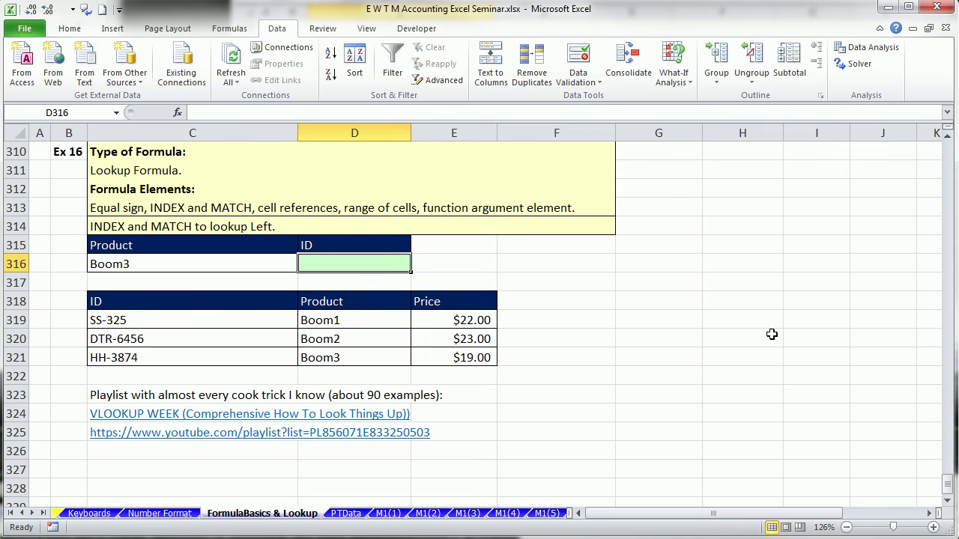
pyautogui.click(148, 259)
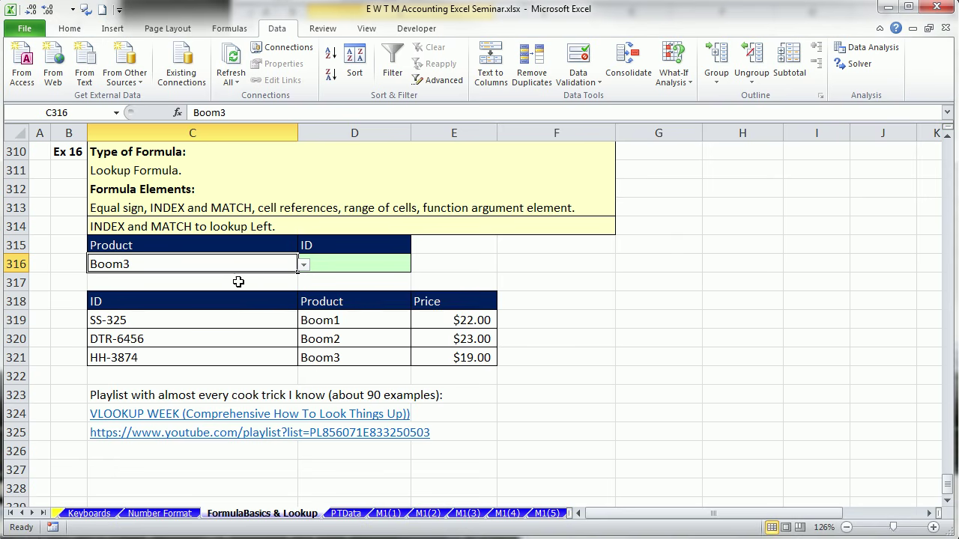
pyautogui.click(352, 268)
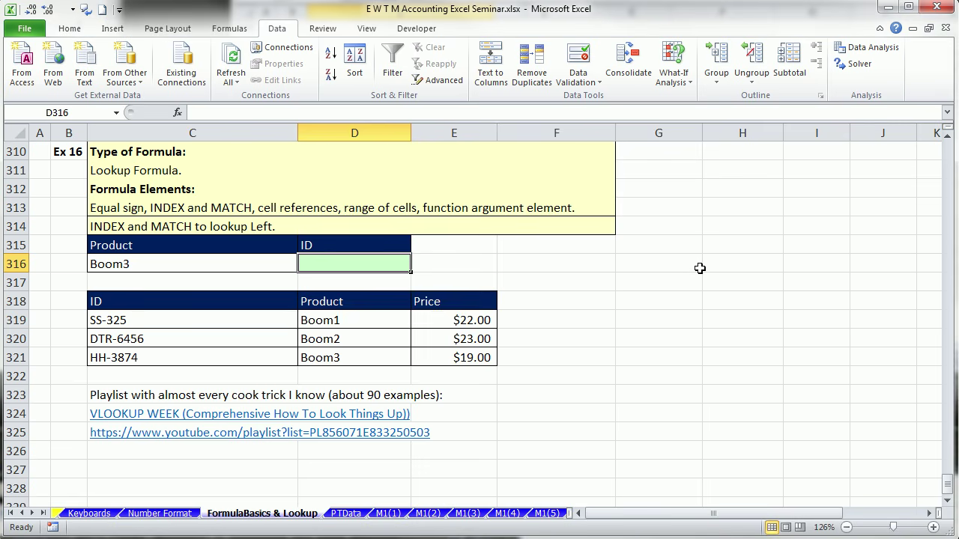
pyautogui.write('=')
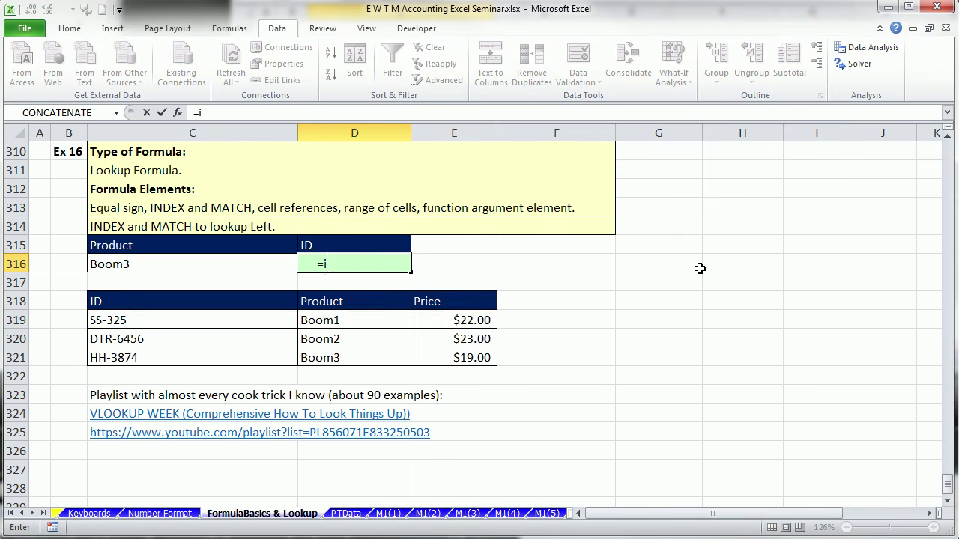
pyautogui.write('in')
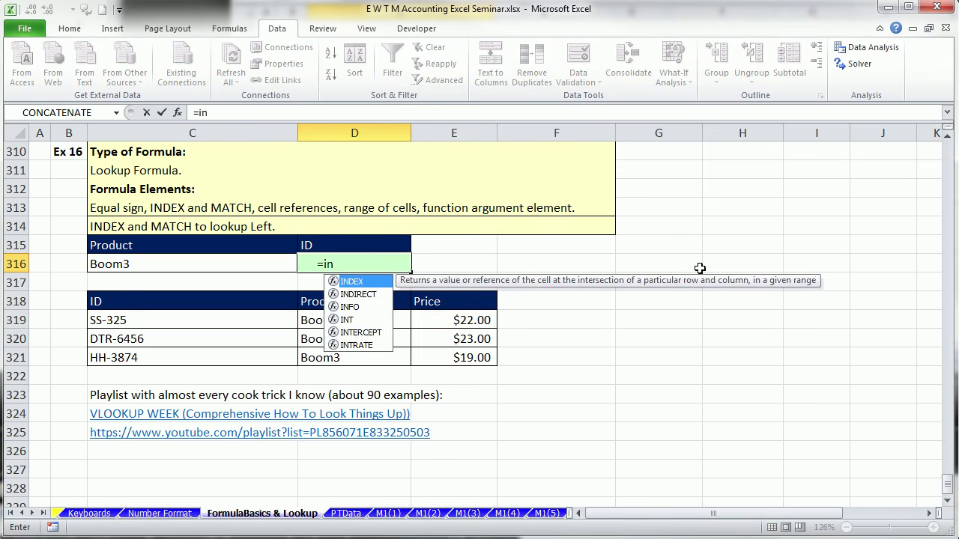
pyautogui.press('Tab')
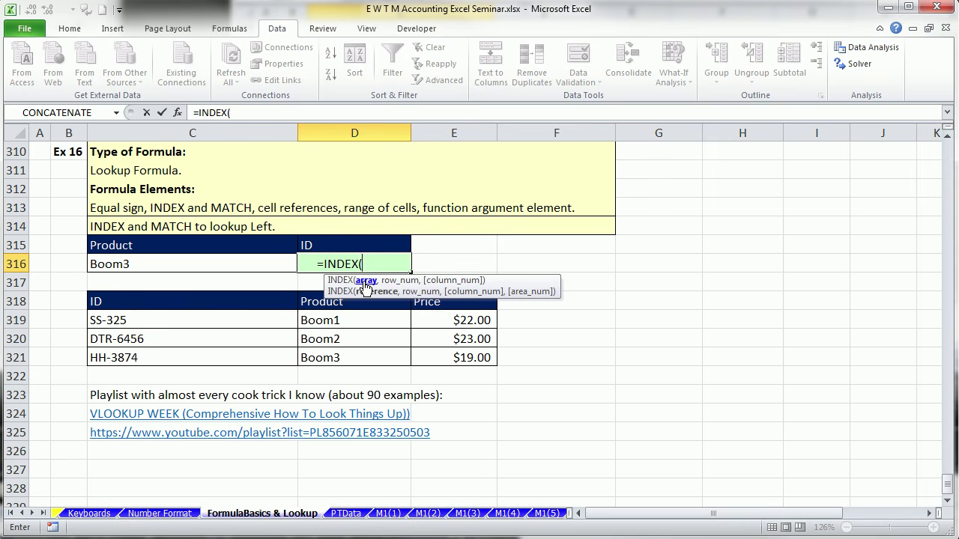
pyautogui.moveTo(275, 319); pyautogui.dragTo(219, 368)
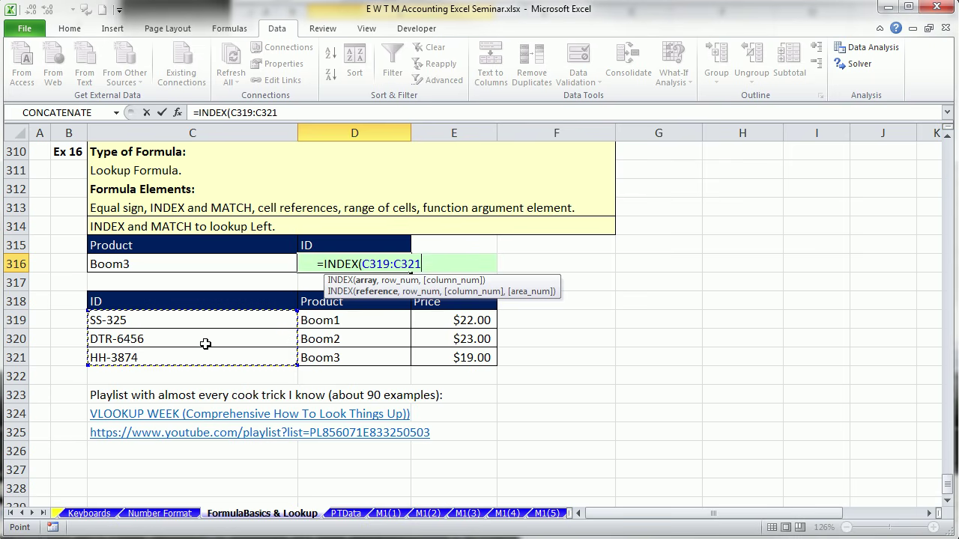
pyautogui.write(',')
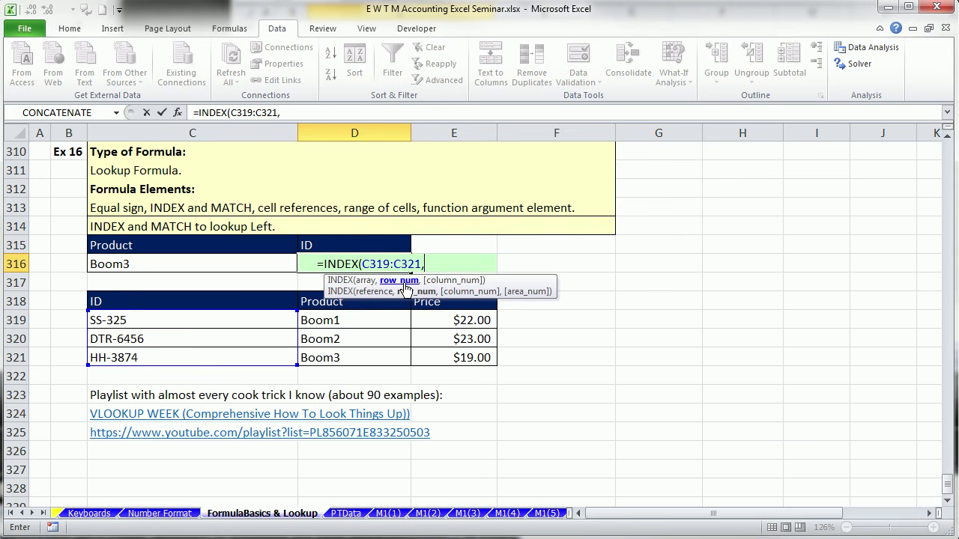
# Add a MATCH as the INDEX row number, with lookup value C316, lookup array D319:D321 and match type 0.
pyautogui.write('mat')
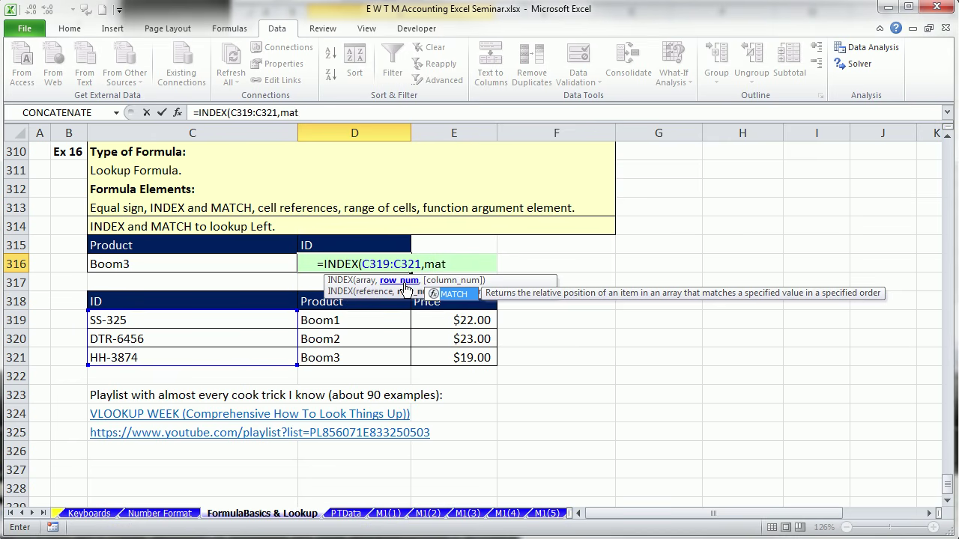
pyautogui.press('Tab')
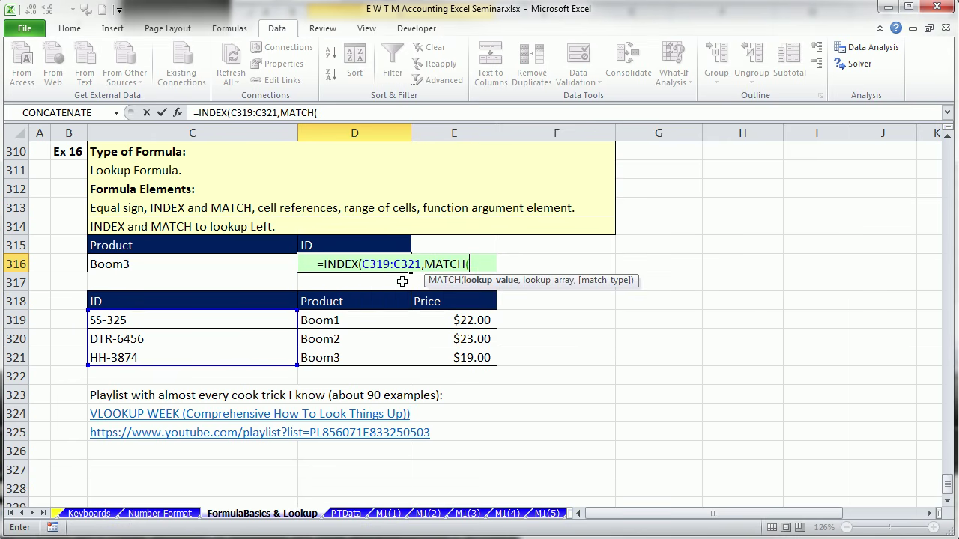
pyautogui.click(156, 263)
pyautogui.write(',')
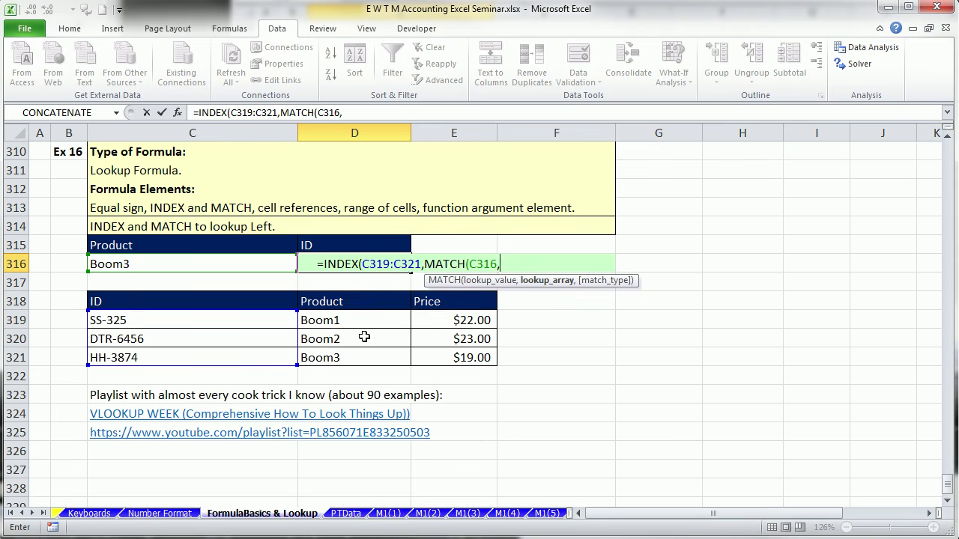
pyautogui.moveTo(350, 322); pyautogui.dragTo(347, 360)
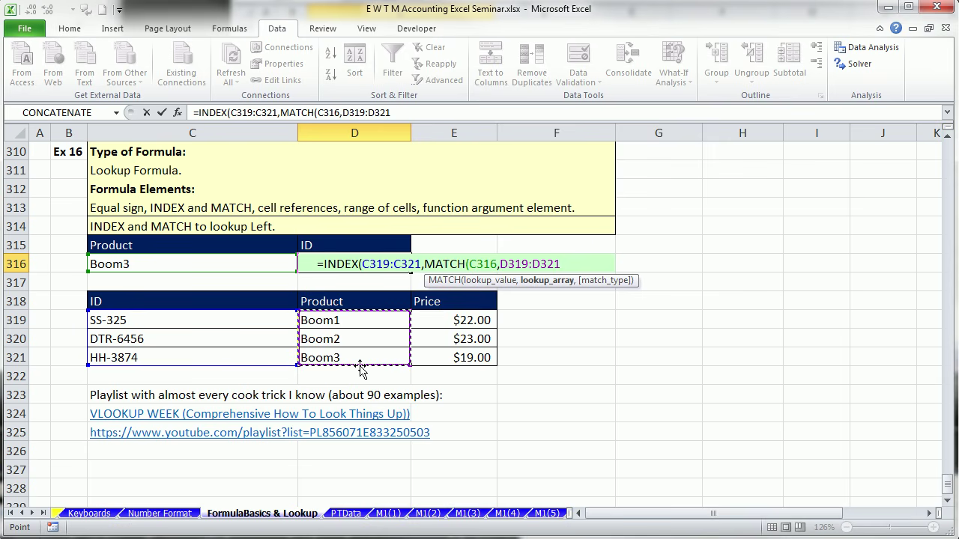
pyautogui.write(',0)')
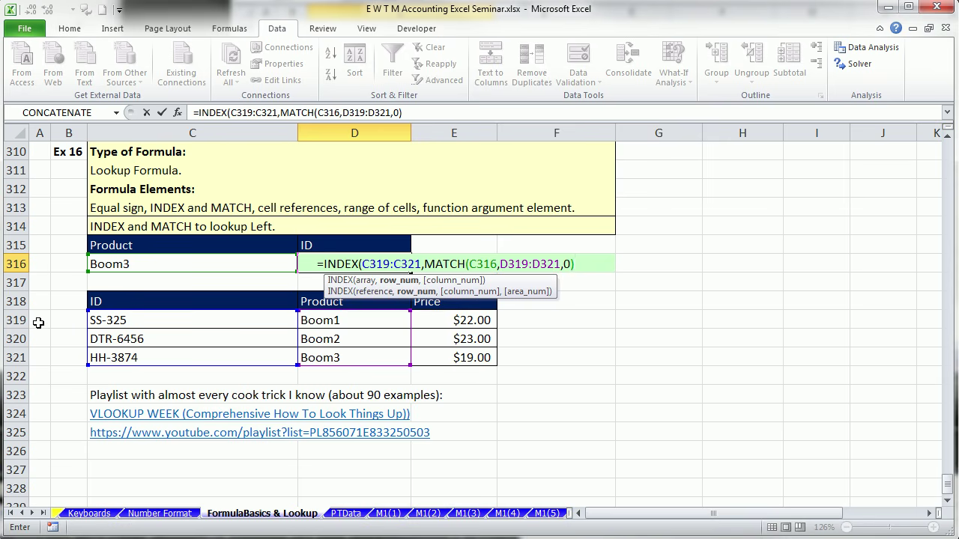
# Evaluate the MATCH part of the D316 formula in place, then undo the evaluation.
pyautogui.click(448, 265)
pyautogui.click(410, 282)
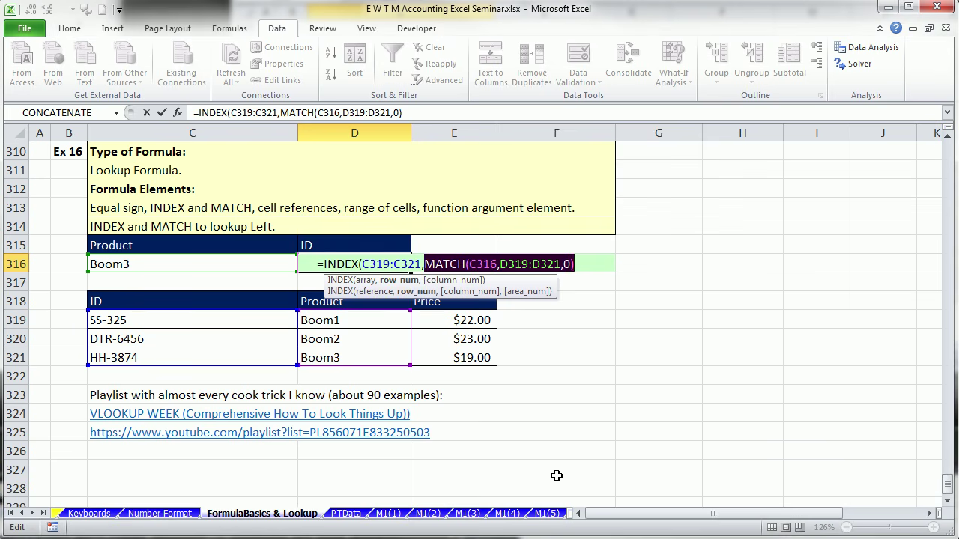
pyautogui.write('319:C321,3')
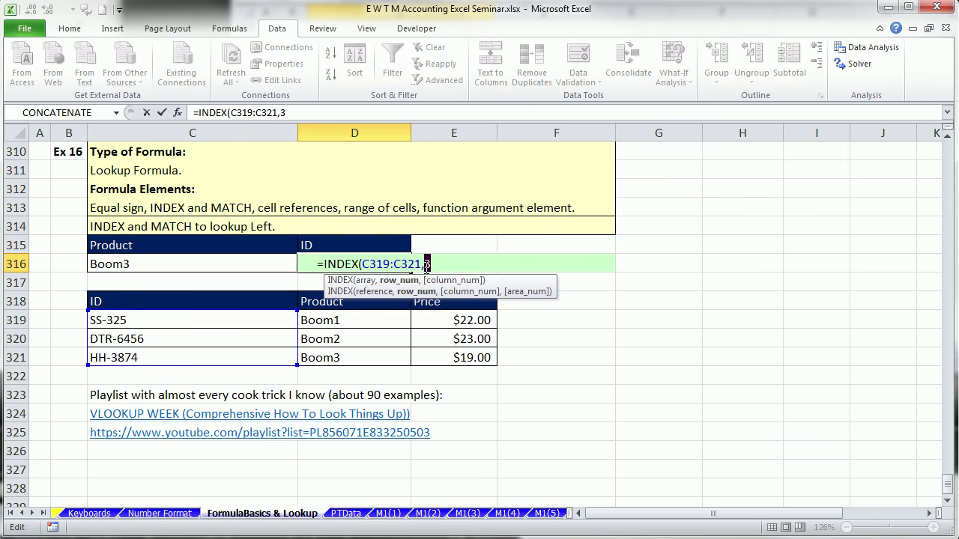
pyautogui.hotkey('ctrl', 'z')
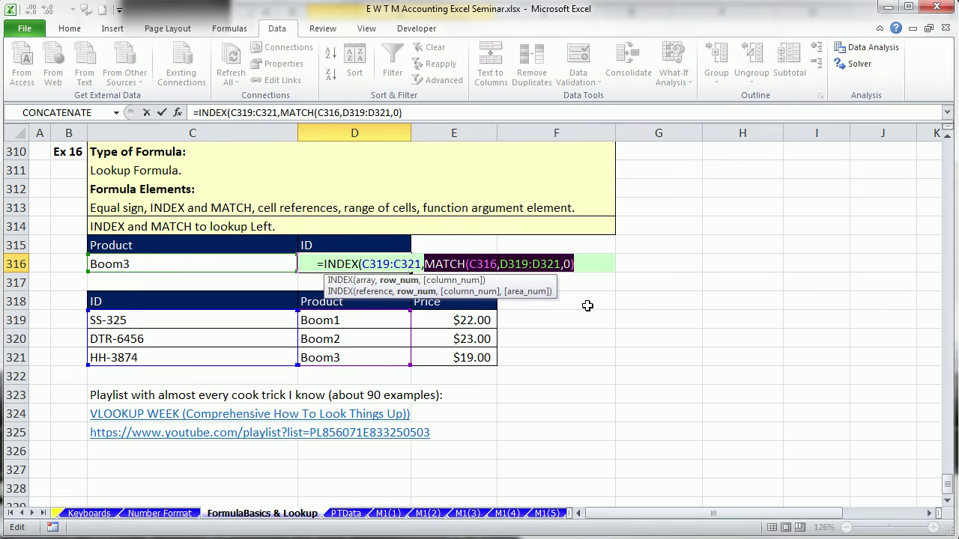
# Close the INDEX formula's parentheses and enter it in D316, keeping the cell selected.
pyautogui.click(581, 265)
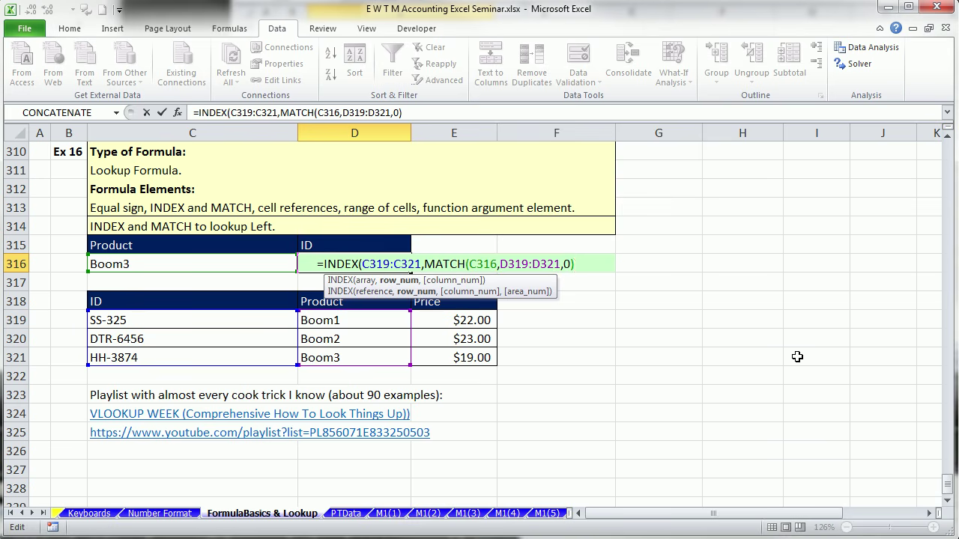
pyautogui.write(')')
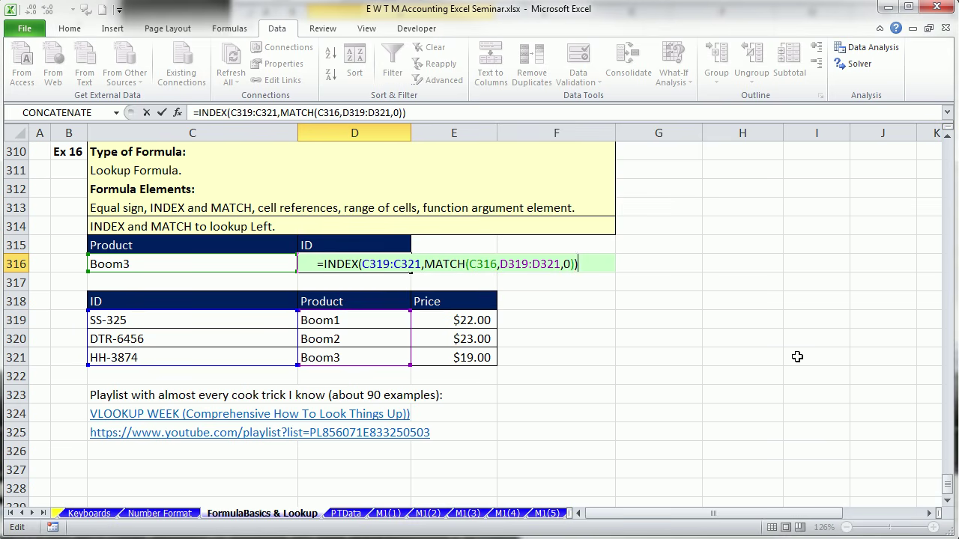
pyautogui.hotkey('ctrl', 'Return')
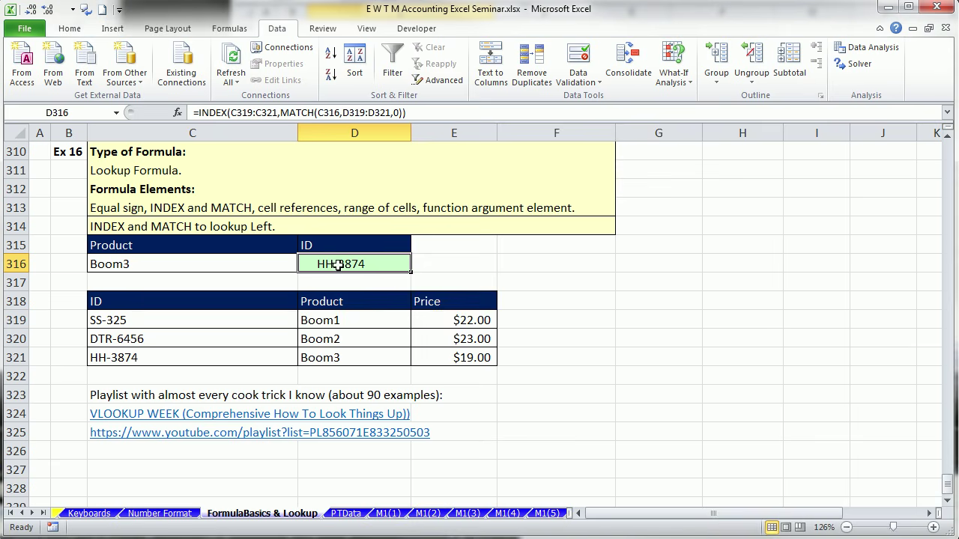
# Choose Boom2 as the product in C316 to test the left lookup formula.
pyautogui.click(69, 28)
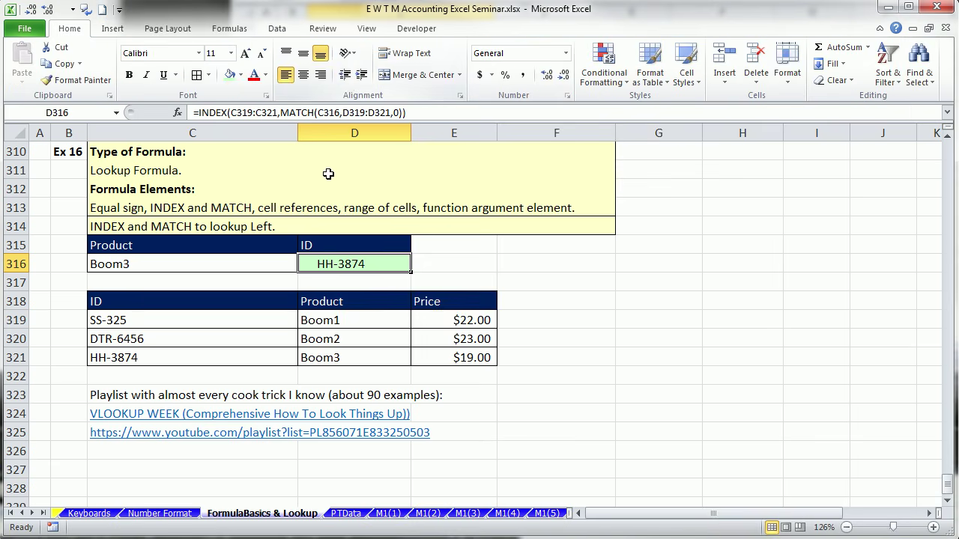
pyautogui.click(276, 268)
pyautogui.click(304, 265)
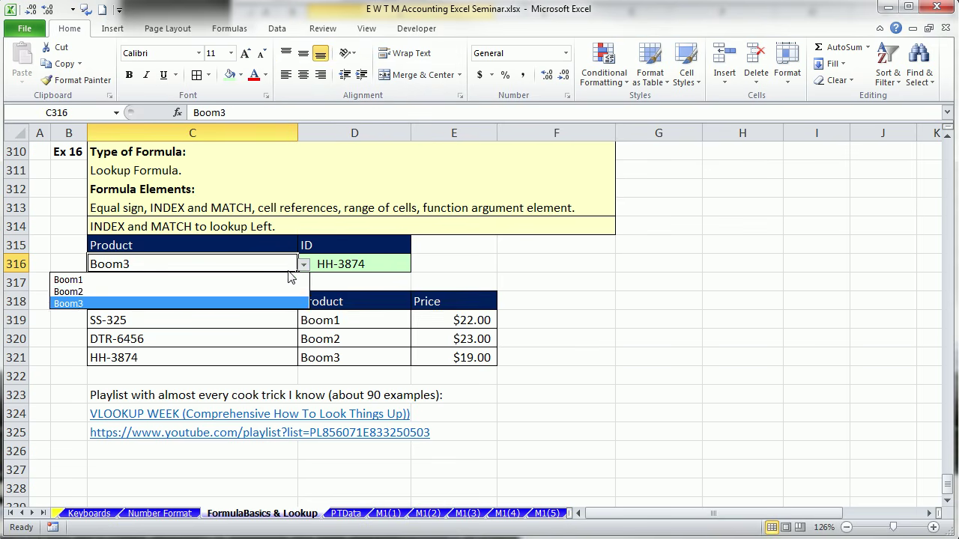
pyautogui.click(146, 291)
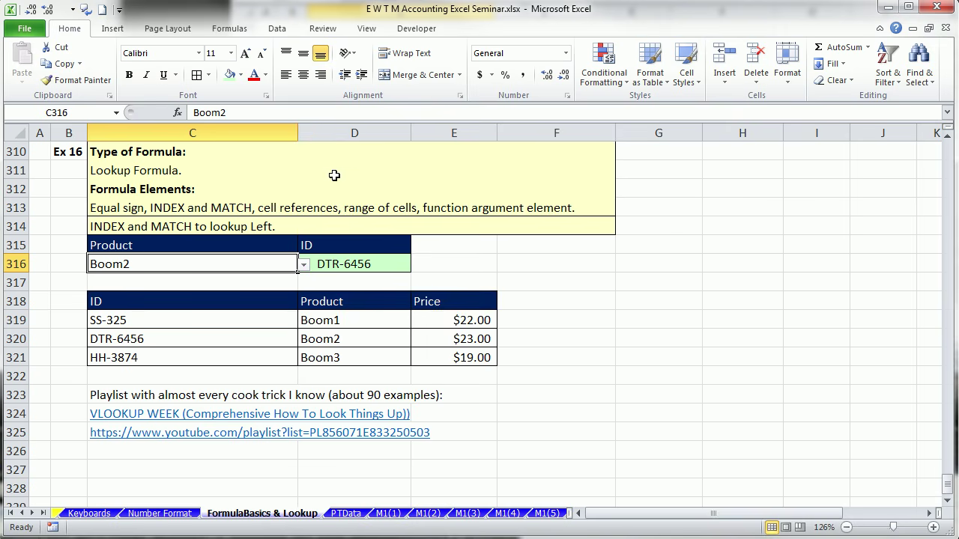
pyautogui.click(505, 429)
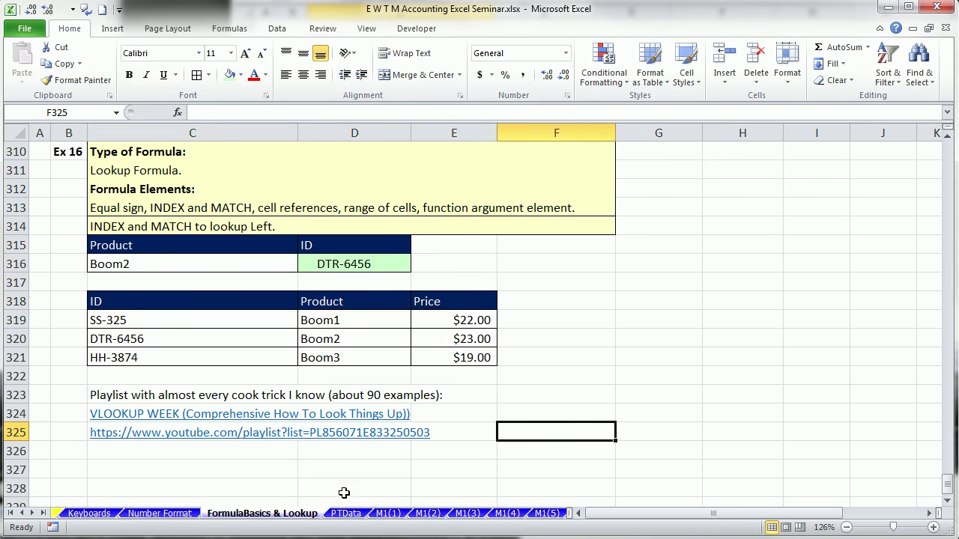
# Open the PTData sheet and select the data set's field names in A1:H1.
pyautogui.hotkey('alt', 'w')
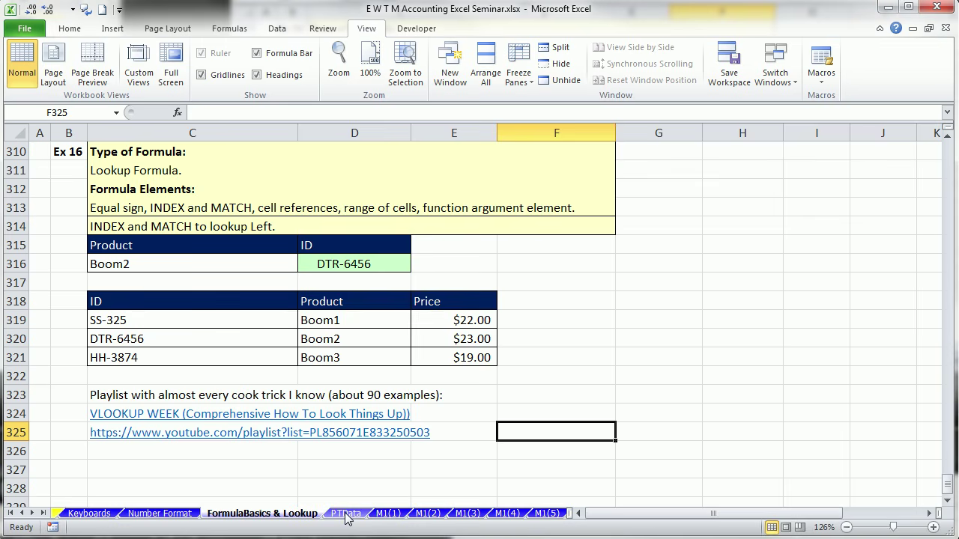
pyautogui.click(346, 514)
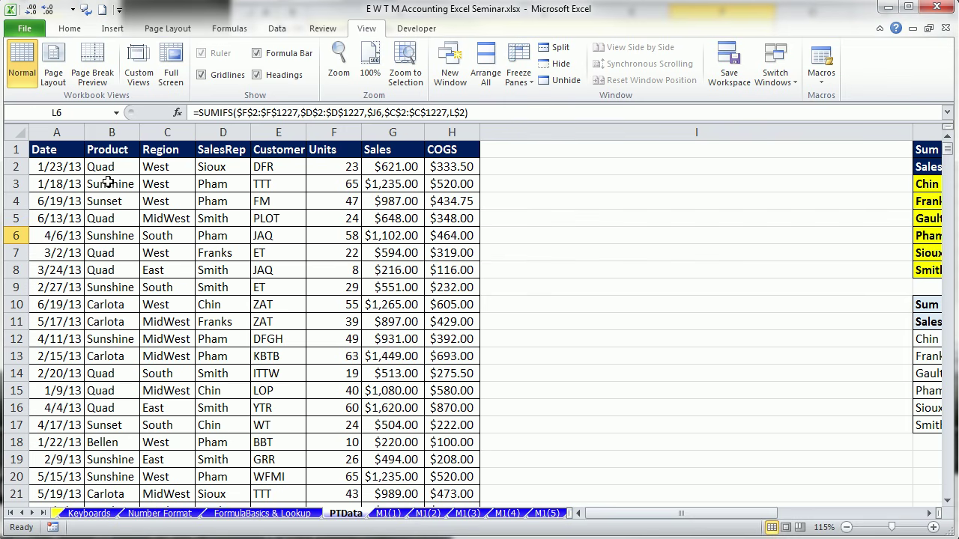
pyautogui.moveTo(51, 152); pyautogui.dragTo(453, 159)
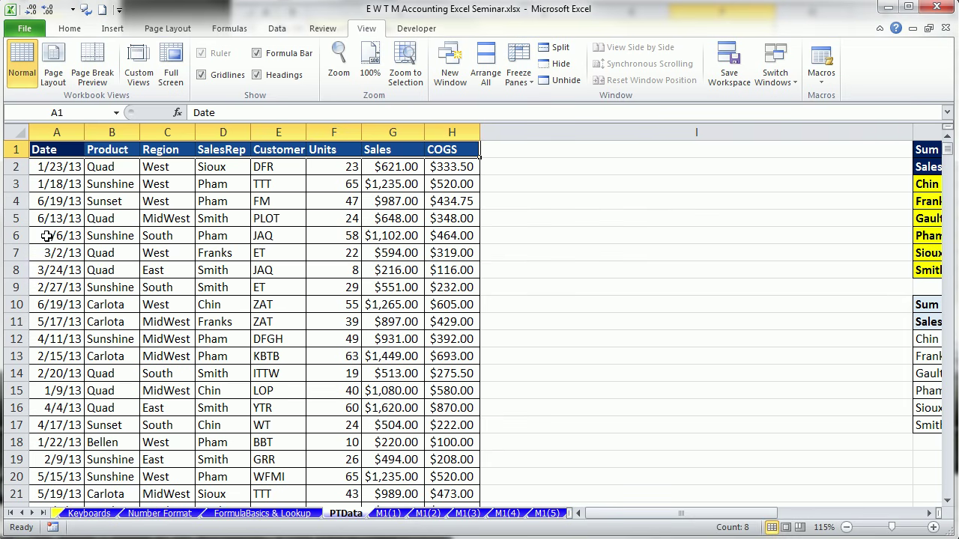
# Insert a blank row above the field names, select the shifted headers in A2:H2, and undo the insertion.
pyautogui.rightClick(11, 149)
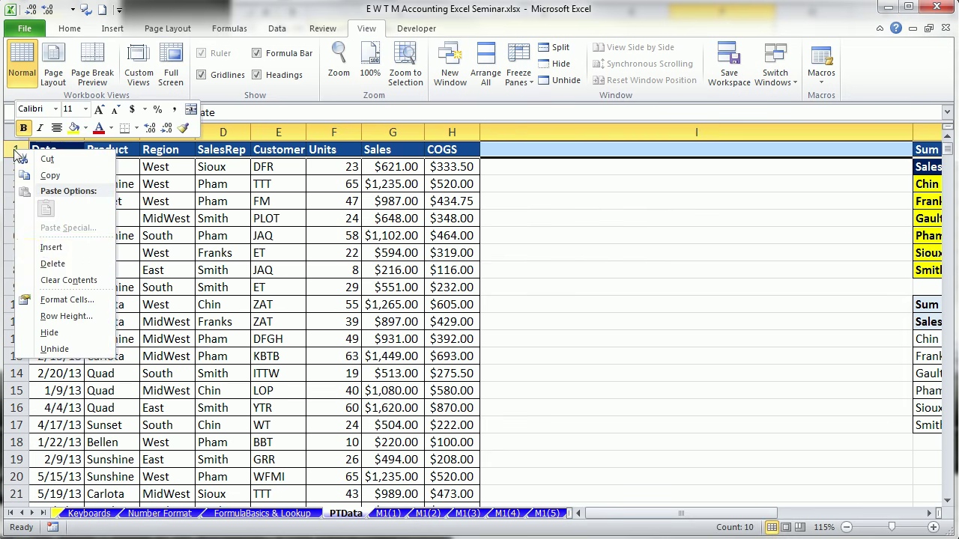
pyautogui.click(53, 247)
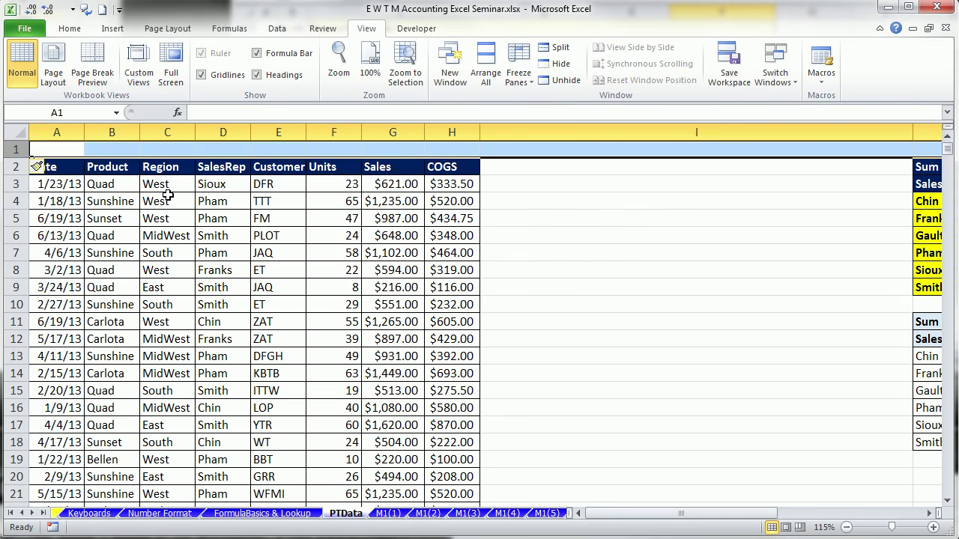
pyautogui.click(72, 169)
pyautogui.moveTo(66, 167); pyautogui.dragTo(442, 167)
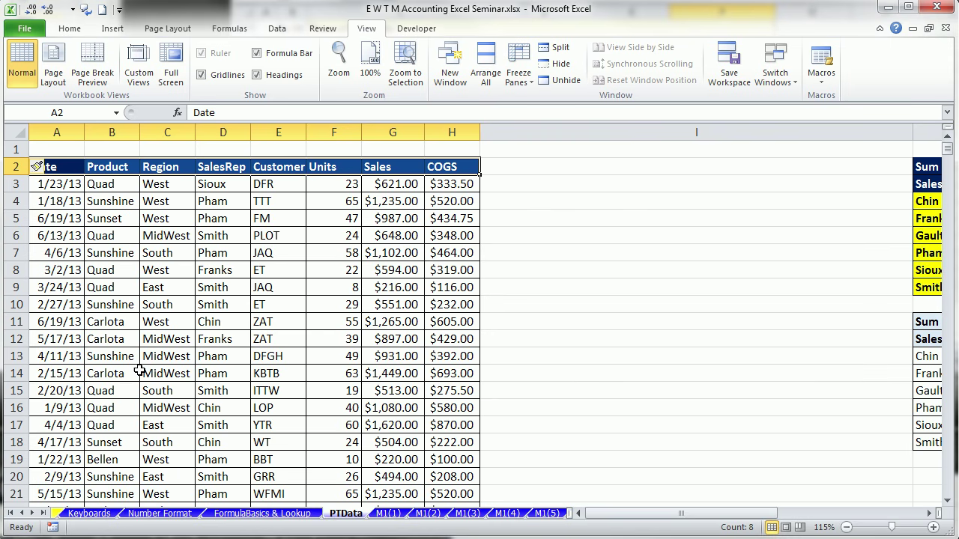
pyautogui.hotkey('ctrl', 'z')
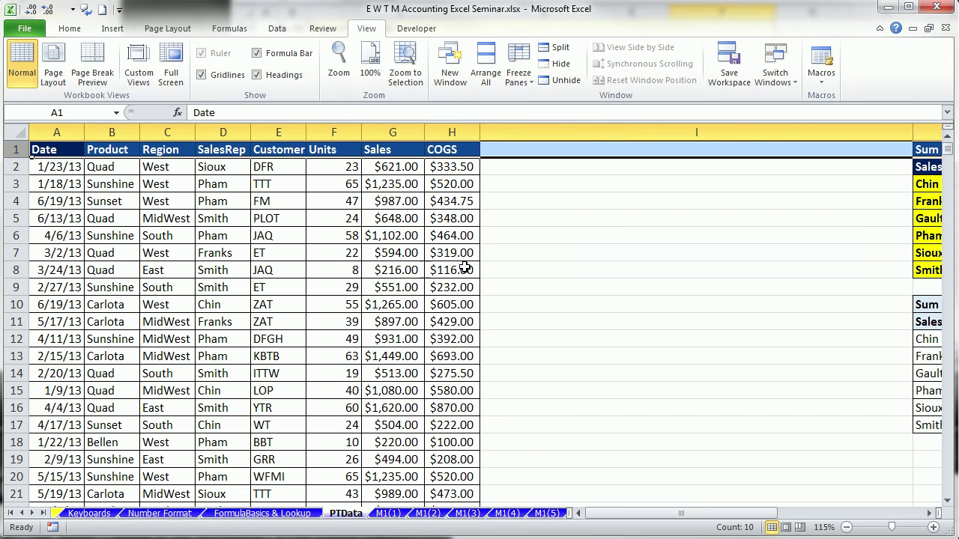
# Enter "Note:" in I7 beside the data set, abandon a formula in I8, and undo the note.
pyautogui.click(530, 250)
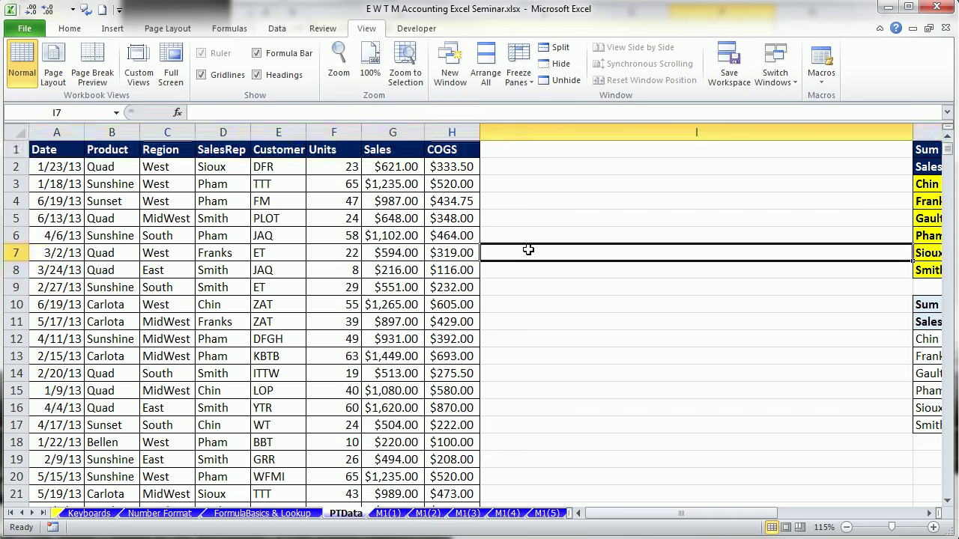
pyautogui.write('Note:')
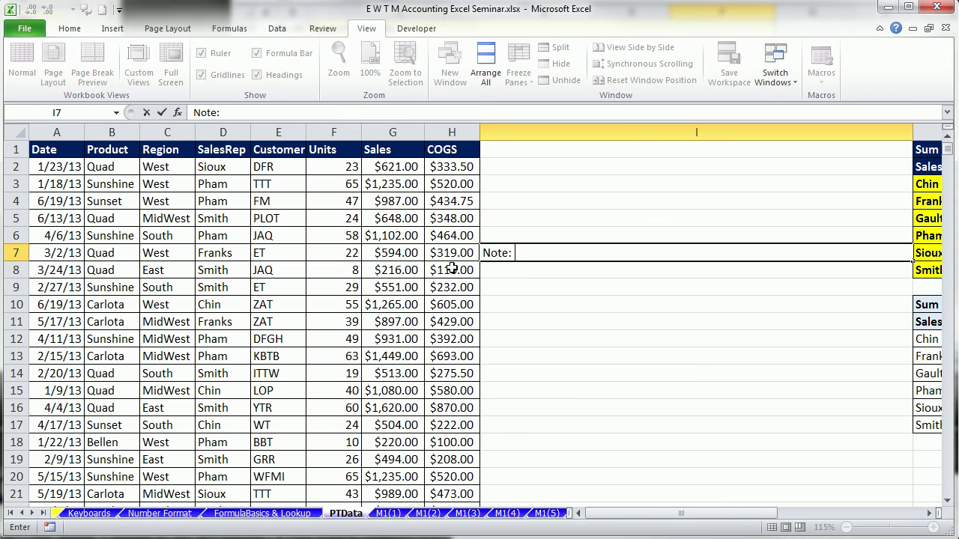
pyautogui.press('Return')
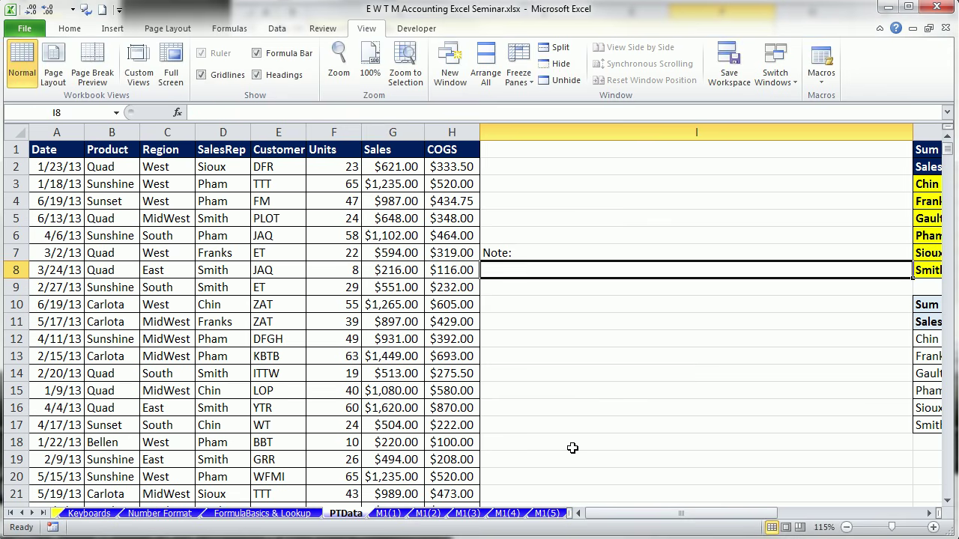
pyautogui.write('=')
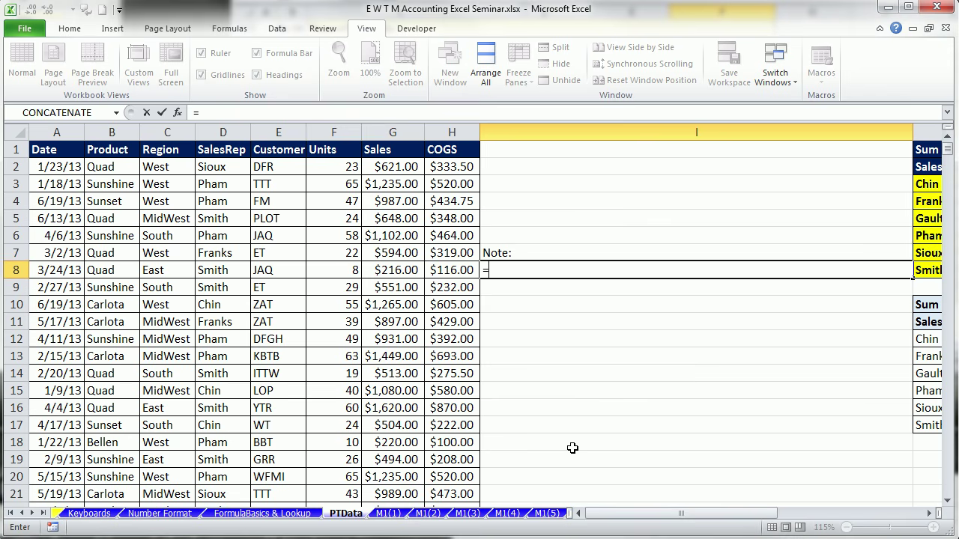
pyautogui.write('4*a1')
pyautogui.press('Escape')
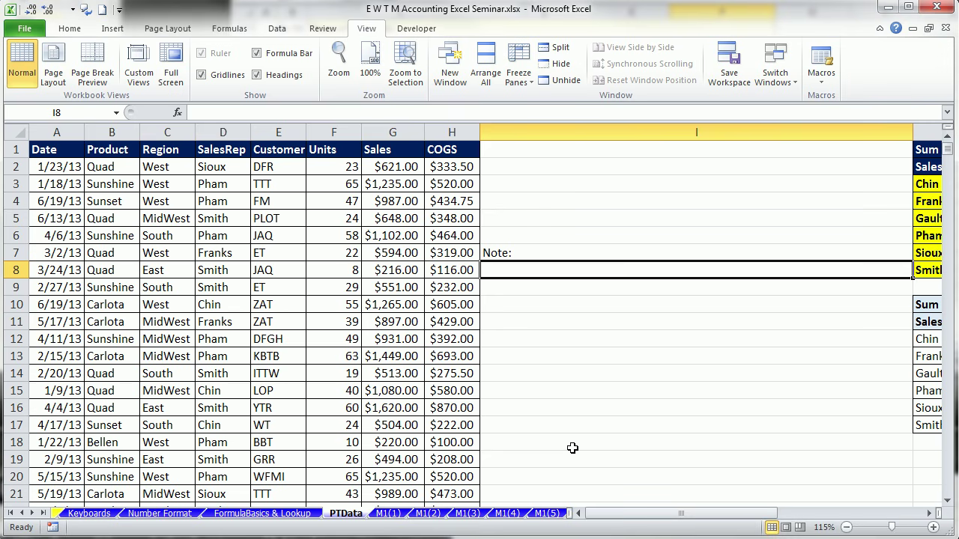
pyautogui.hotkey('ctrl', 'z')
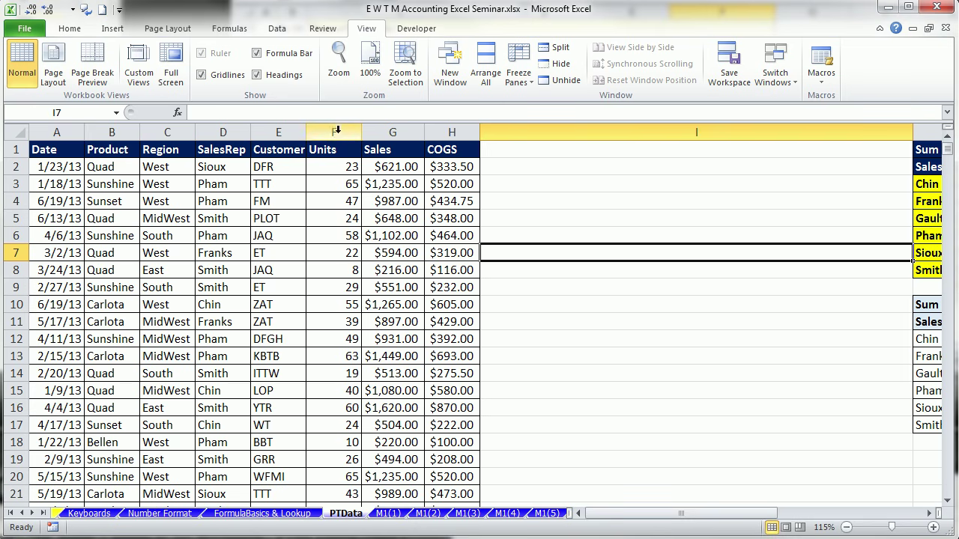
# Insert a blank column before SalesRep and a blank row at row 5, and undo both insertions.
pyautogui.click(216, 132)
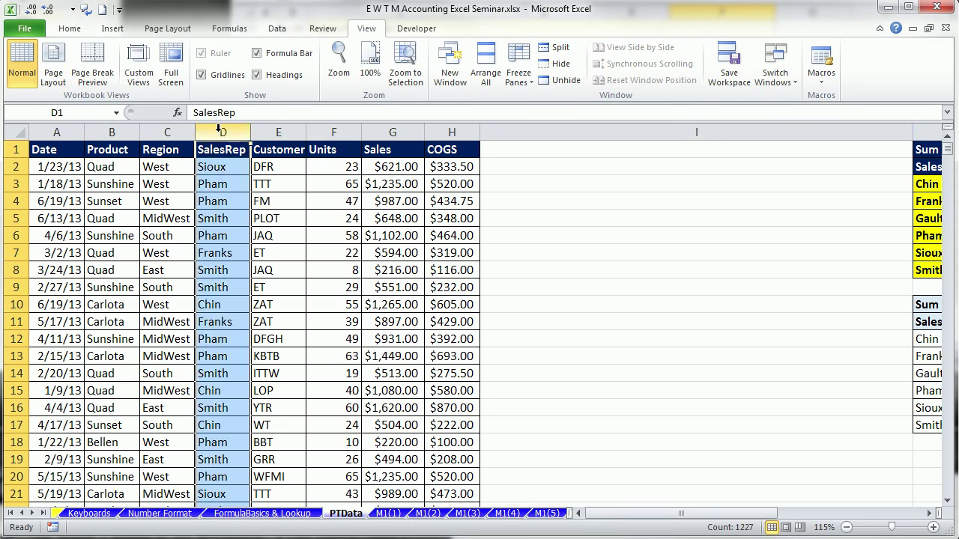
pyautogui.rightClick(222, 133)
pyautogui.click(292, 233)
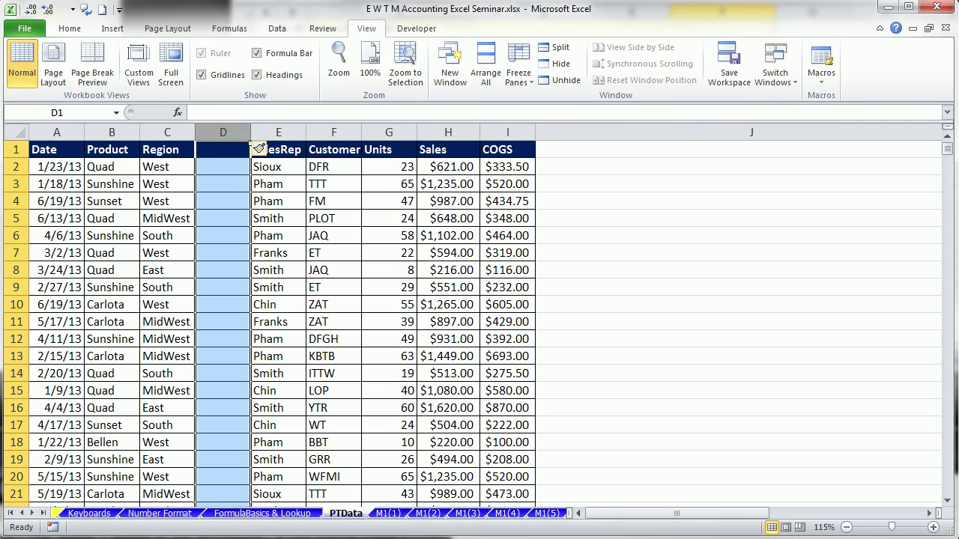
pyautogui.rightClick(9, 218)
pyautogui.click(47, 314)
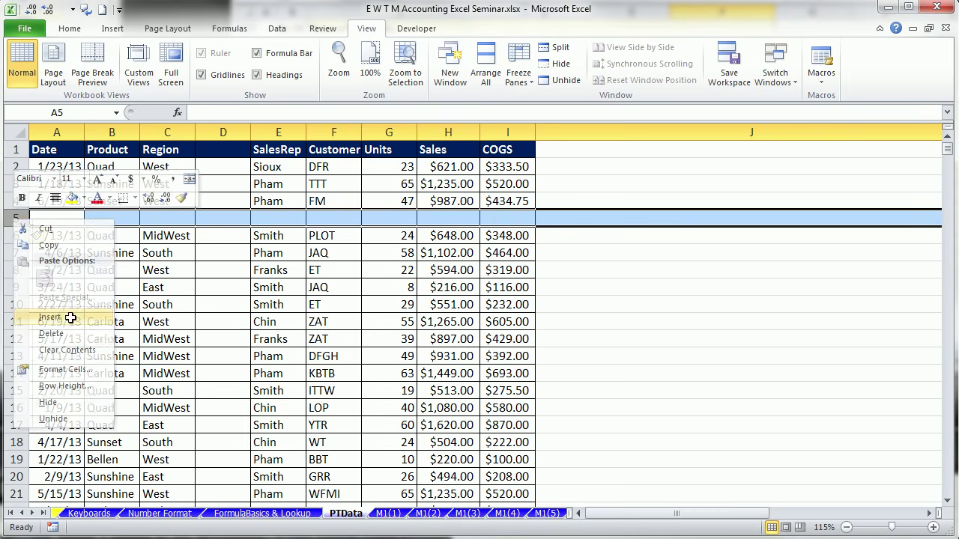
pyautogui.hotkey('ctrl', 'z')
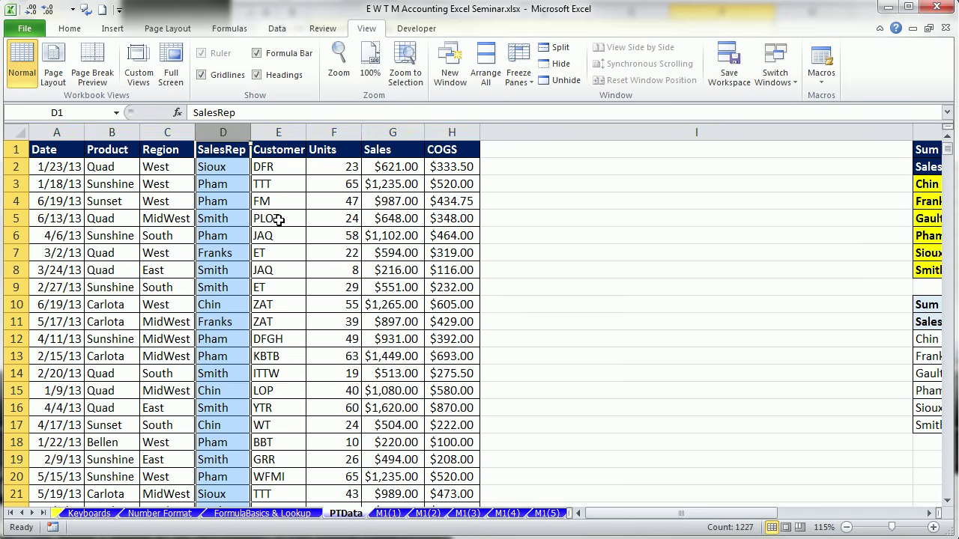
# Delete the Customer field name in E1, and undo the deletion.
pyautogui.click(414, 230)
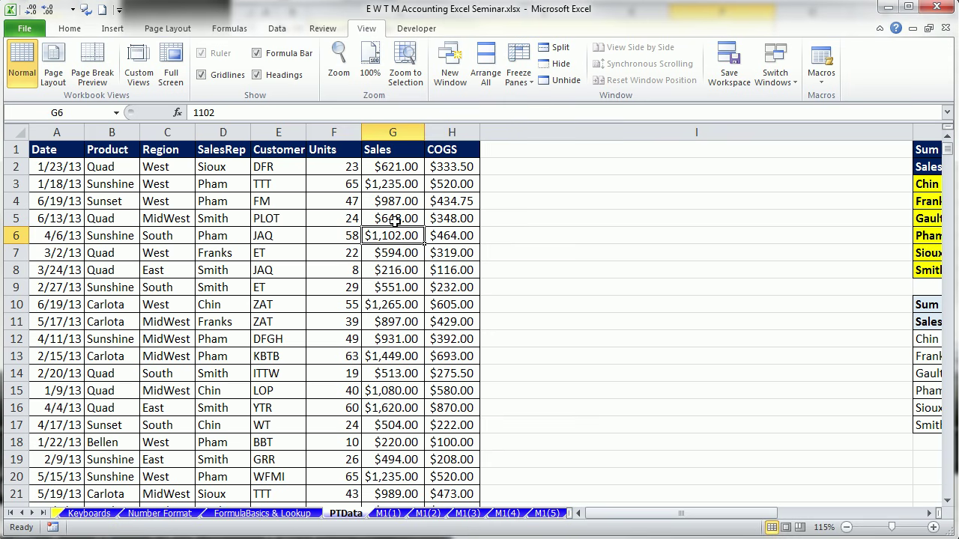
pyautogui.click(271, 149)
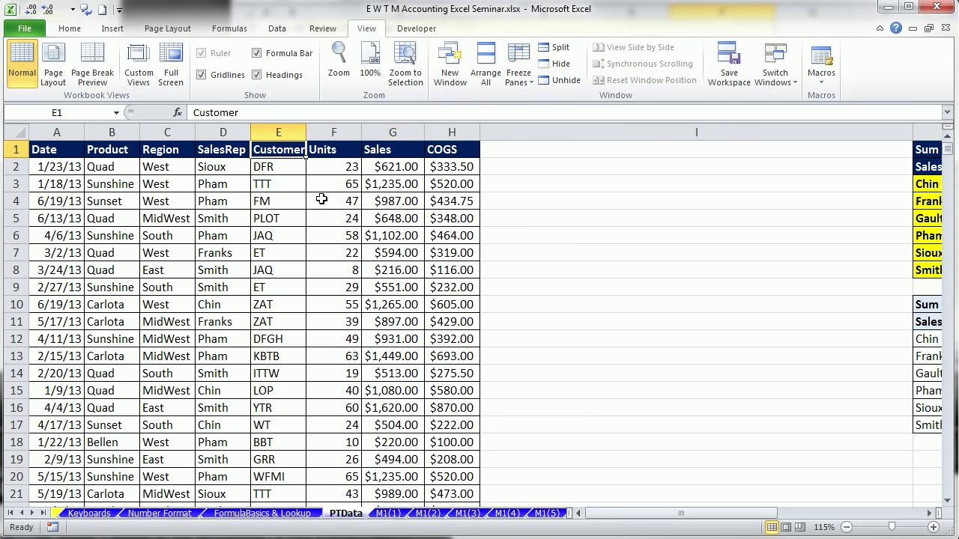
pyautogui.press('Delete')
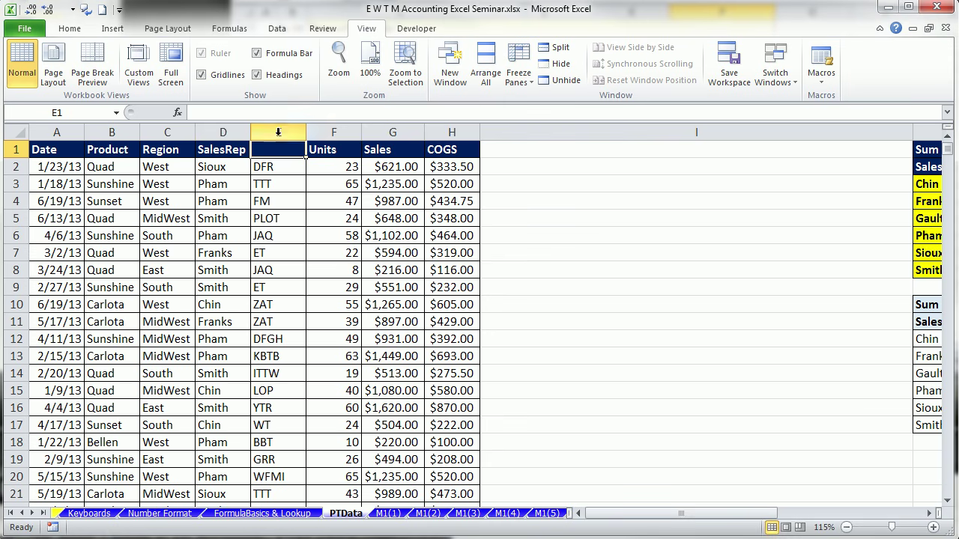
pyautogui.hotkey('ctrl', 'z')
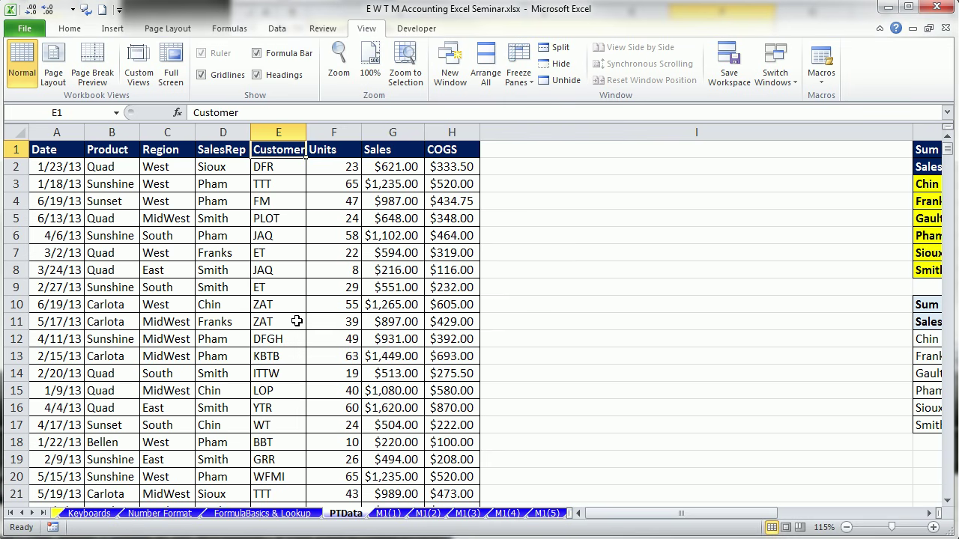
# Narrow the wide empty column I, and select the Sum of Units table's row and column criteria and Pham's MidWest cell L6.
pyautogui.moveTo(913, 133); pyautogui.dragTo(503, 140)
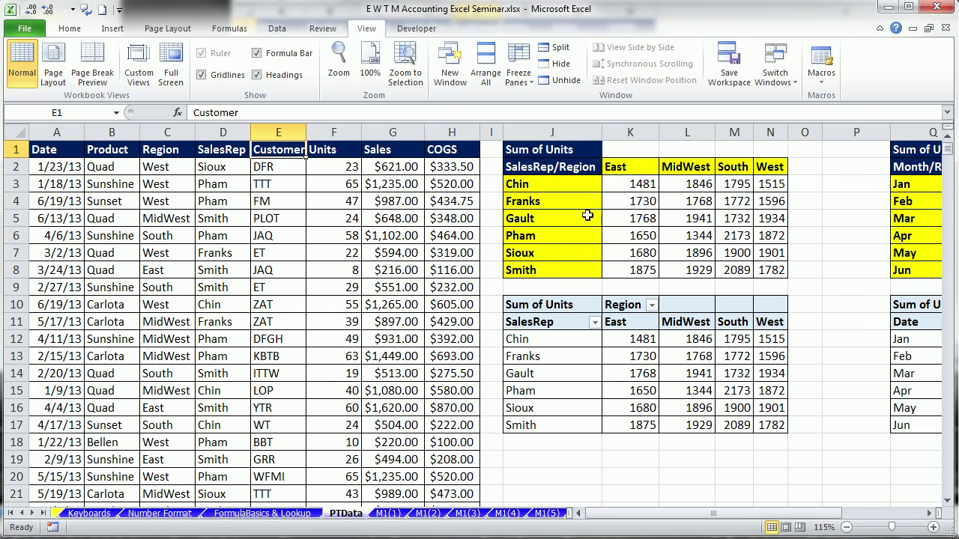
pyautogui.moveTo(567, 183); pyautogui.dragTo(563, 264)
pyautogui.moveTo(628, 169); pyautogui.dragTo(769, 171)
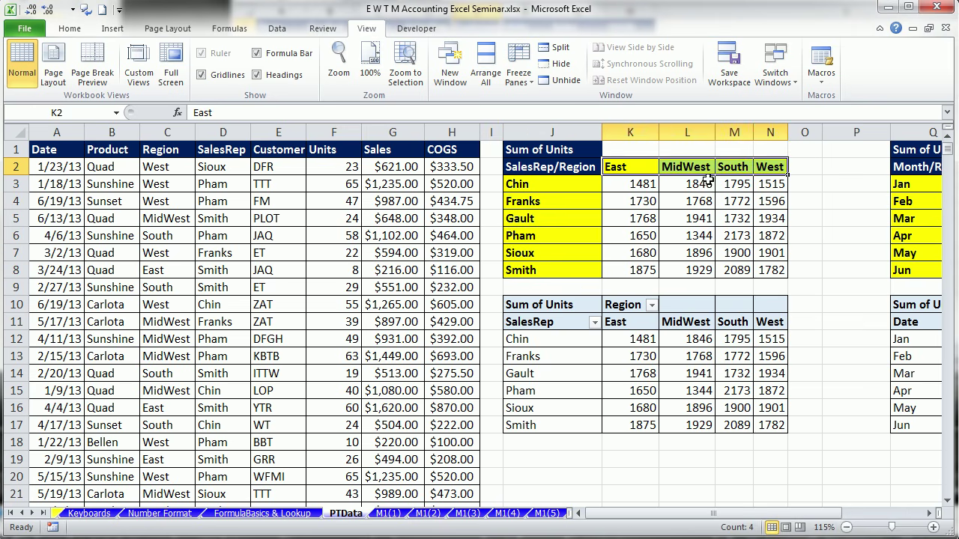
pyautogui.click(699, 235)
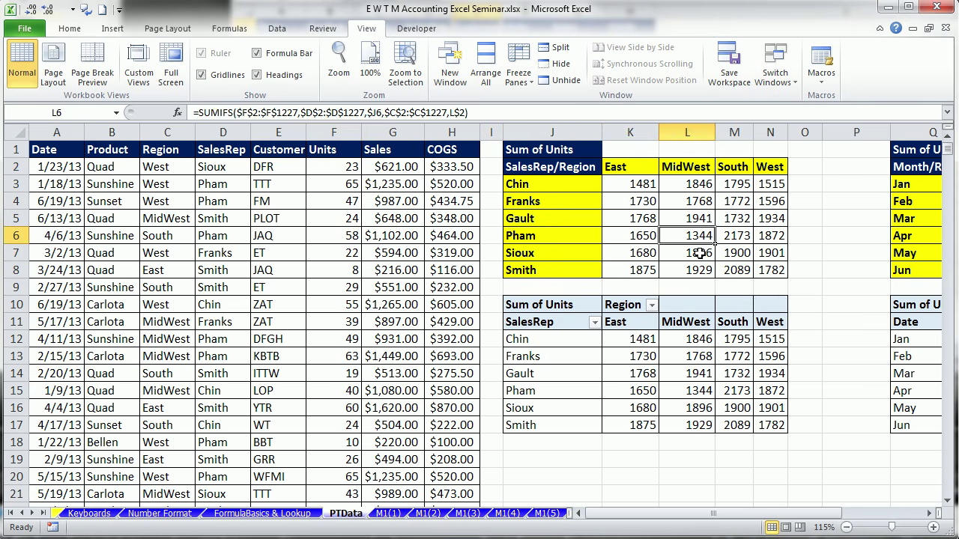
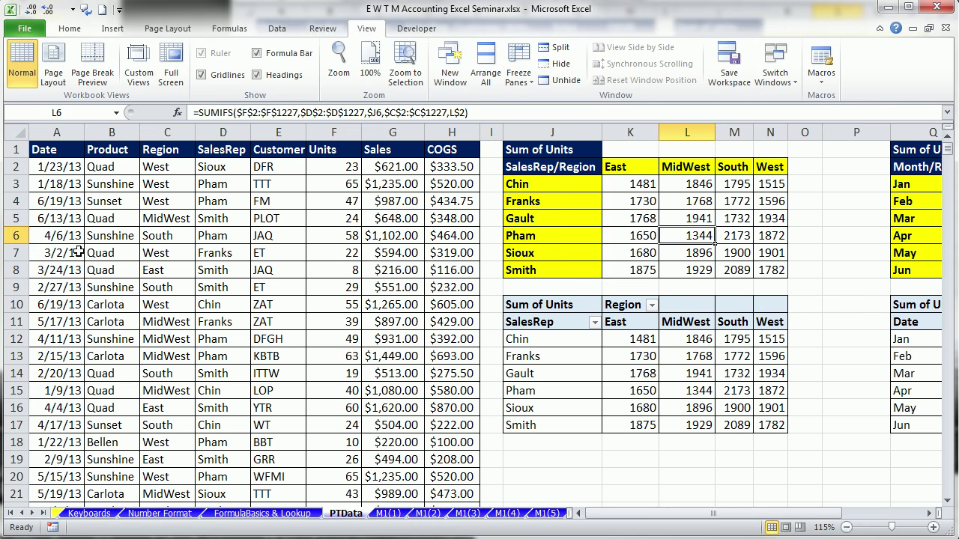
# Compare Pham's MidWest records in A12:H13 with the SUMIFS cell L6, and examine its table row and the MidWest column L3:L8.
pyautogui.moveTo(45, 339); pyautogui.dragTo(454, 359)
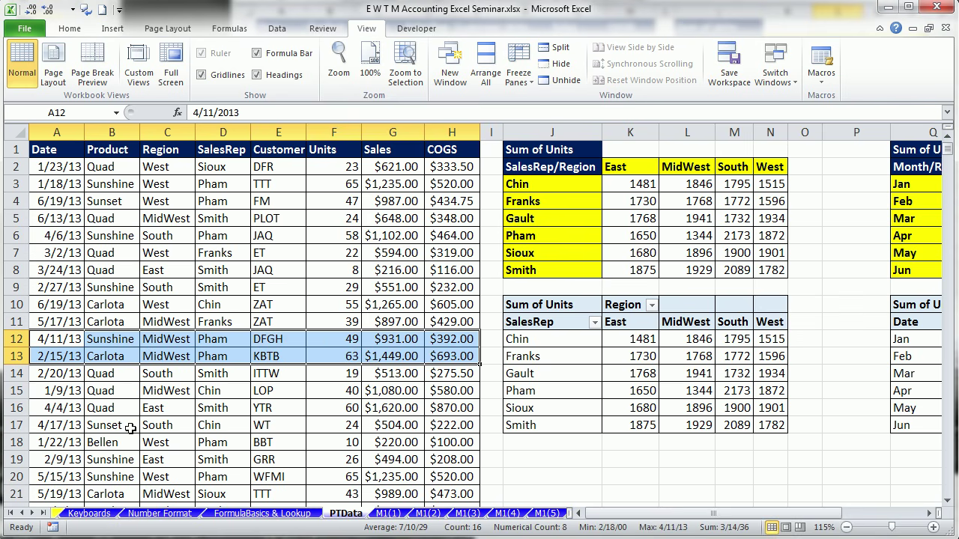
pyautogui.click(693, 237)
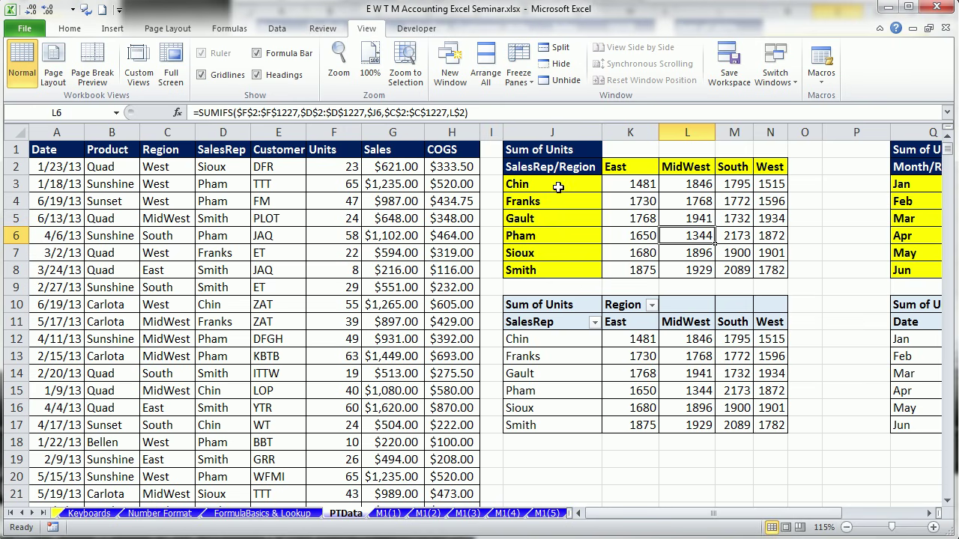
pyautogui.moveTo(639, 239); pyautogui.dragTo(753, 236)
pyautogui.moveTo(696, 184); pyautogui.dragTo(697, 272)
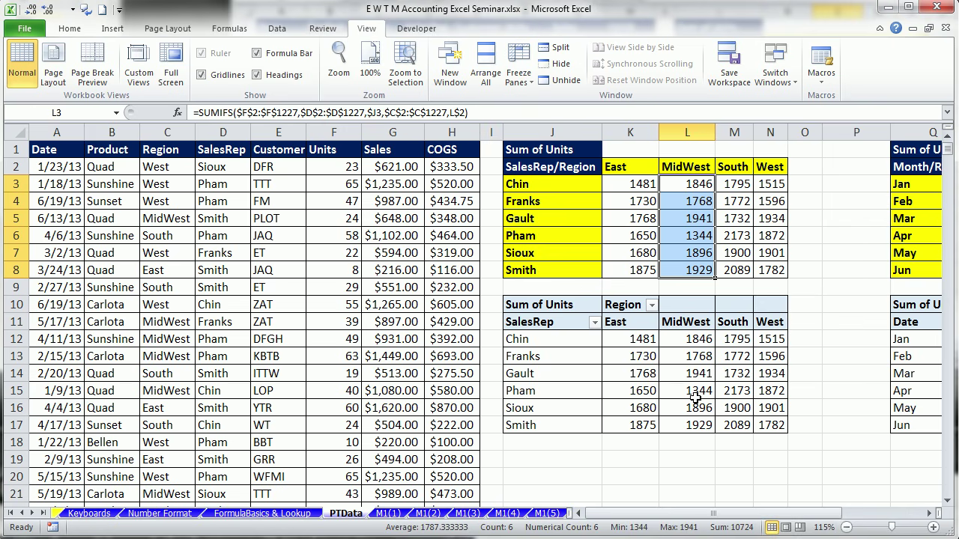
pyautogui.moveTo(695, 399)
# Inspect the SalesRep column down to the data set's last record and return to cell A1.
pyautogui.click(208, 221)
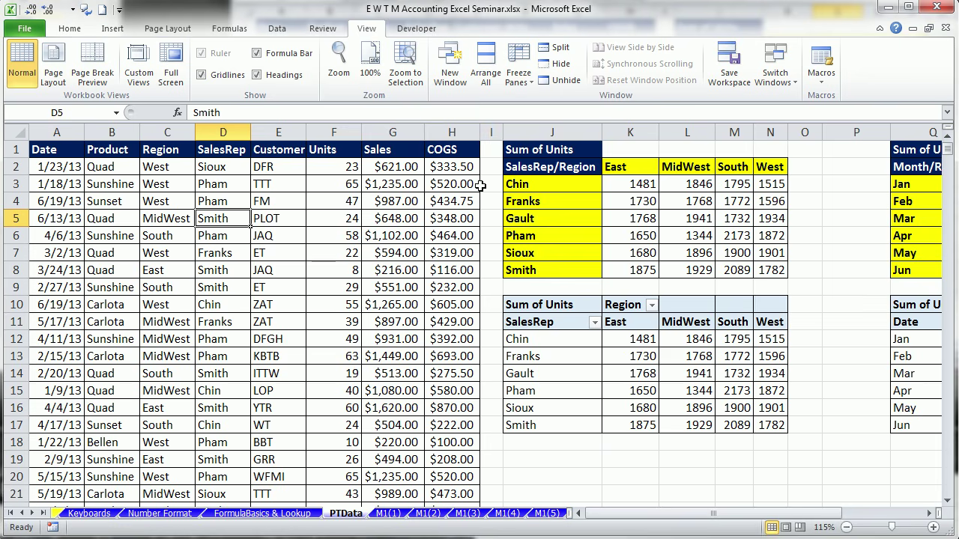
pyautogui.click(211, 291)
pyautogui.hotkey('ctrl', 'Down')
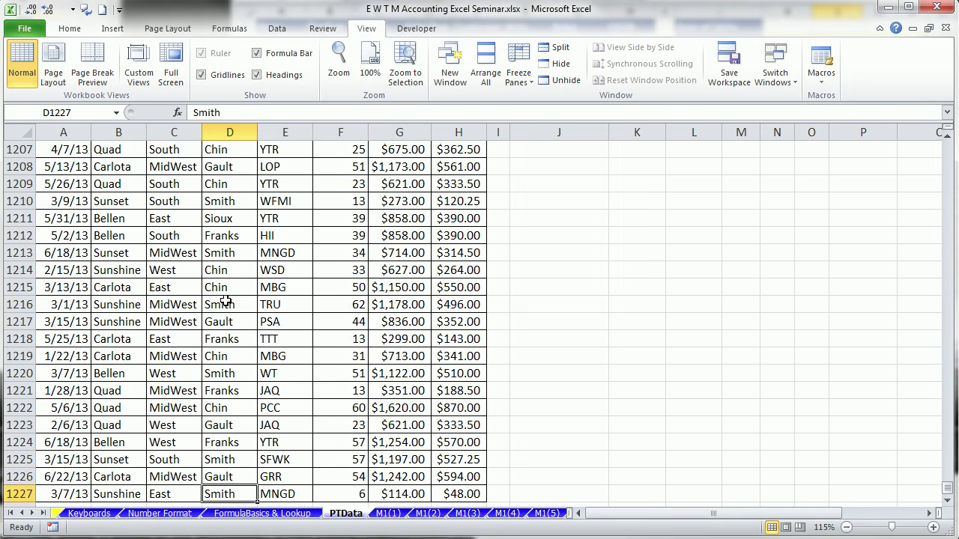
pyautogui.scroll(-5, 177, 383)
pyautogui.hotkey('ctrl', 'Home')
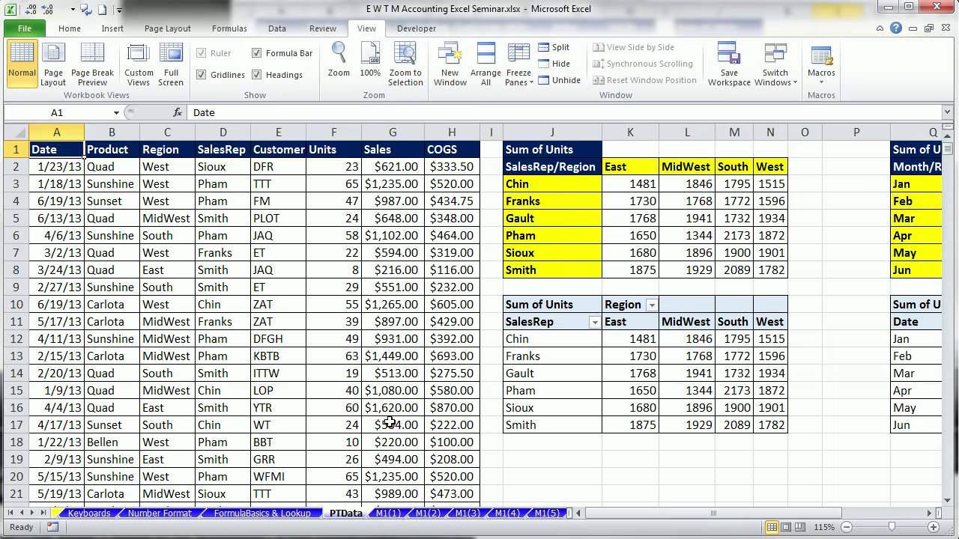
# Select the Product field name in B1 of the data set and view the PivotTable insertion command.
pyautogui.click(191, 220)
pyautogui.click(94, 268)
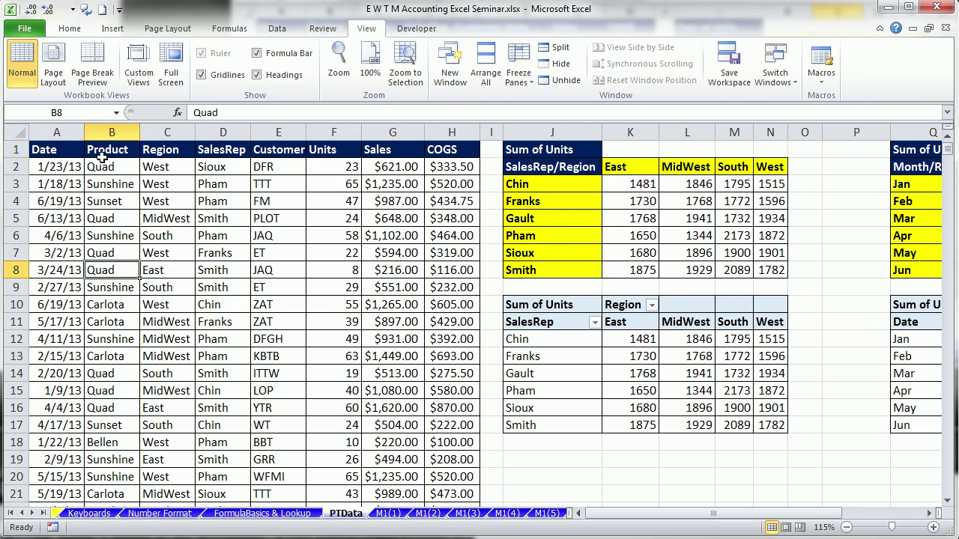
pyautogui.click(102, 156)
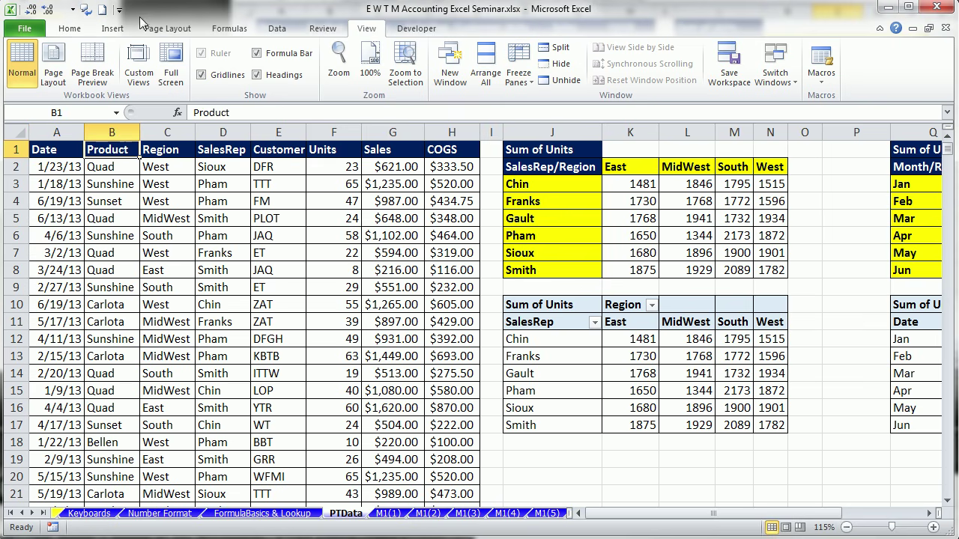
pyautogui.click(114, 31)
pyautogui.click(27, 79)
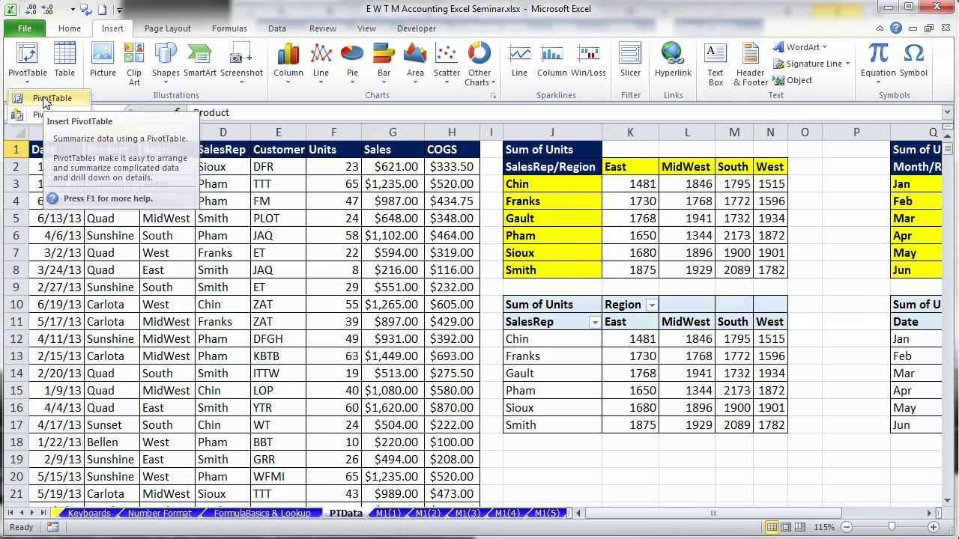
pyautogui.click(43, 98)
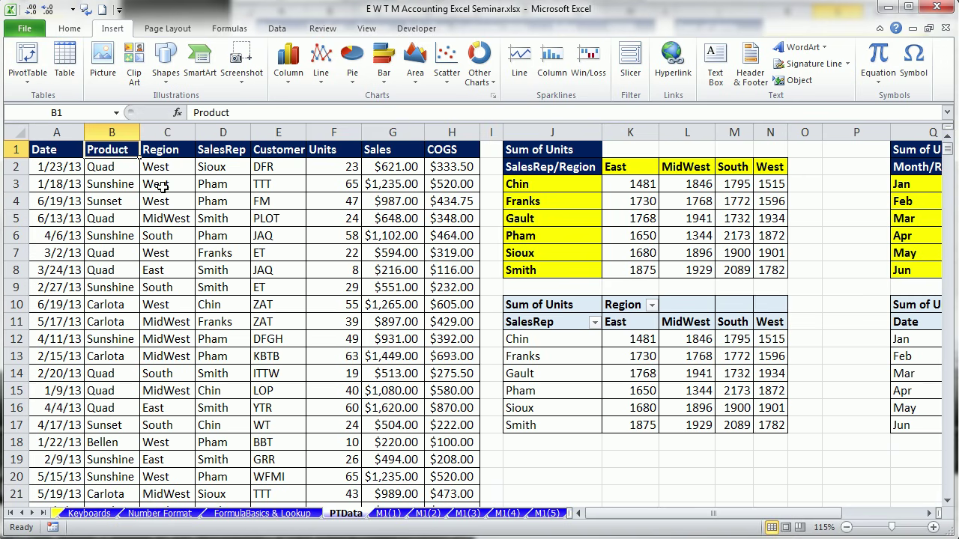
pyautogui.press('alt')
pyautogui.press('n')
pyautogui.press('v')
pyautogui.press('t')
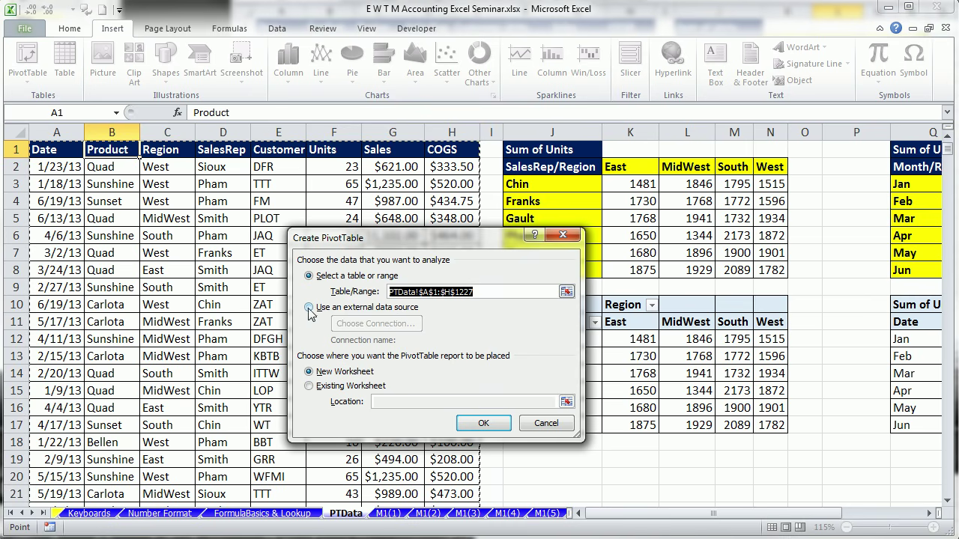
pyautogui.click(315, 388)
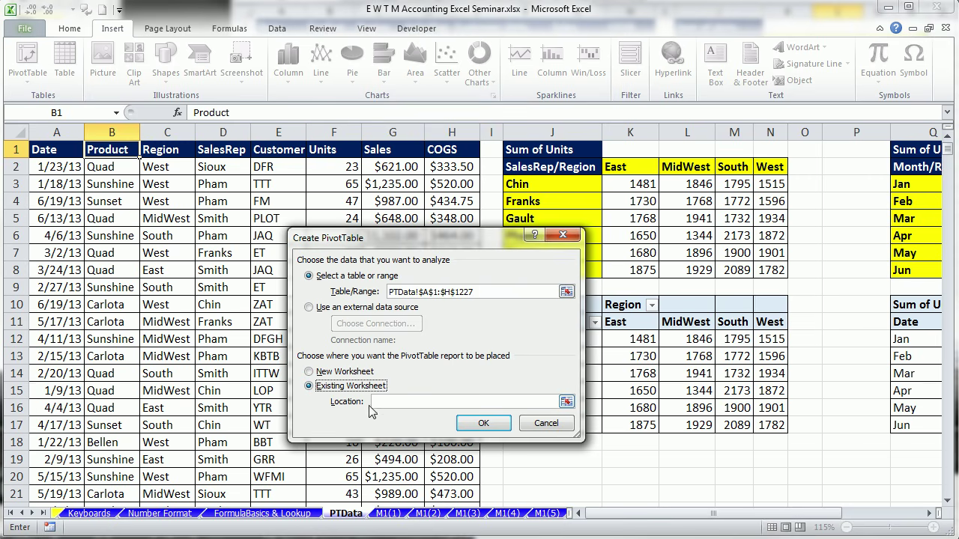
pyautogui.click(309, 372)
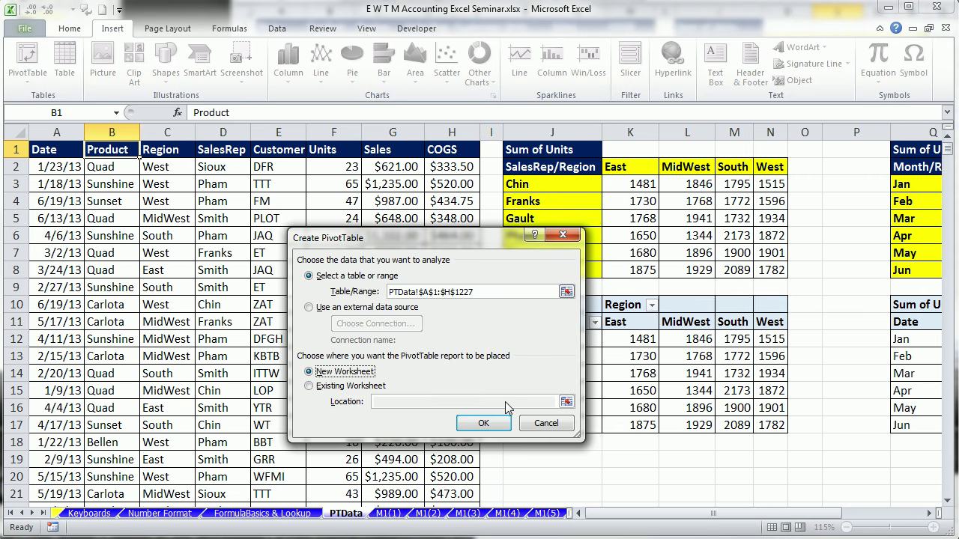
pyautogui.press('Escape')
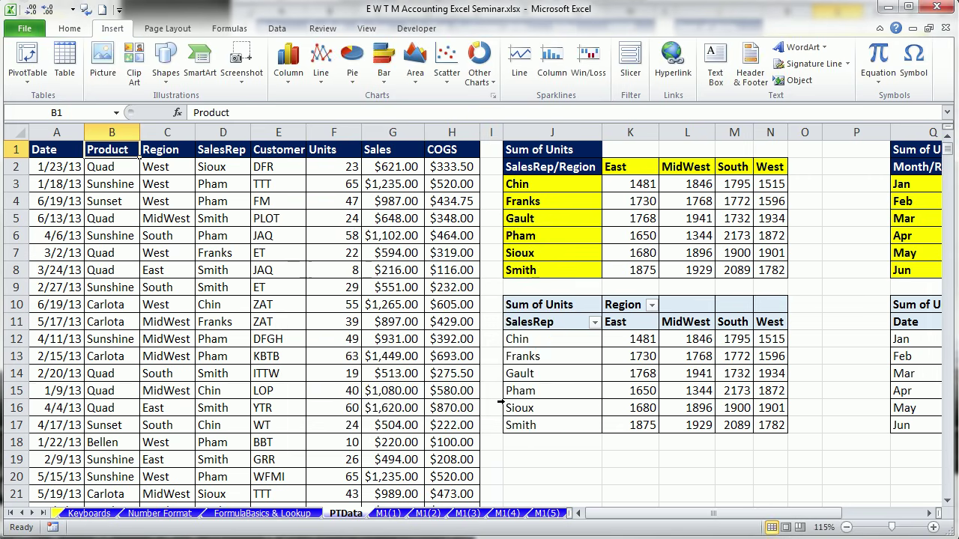
# Create a PivotTable on a new worksheet from the PTData range $A$1:$H$1227.
pyautogui.hotkey('alt', 'n')
pyautogui.press('v')
pyautogui.press('t')
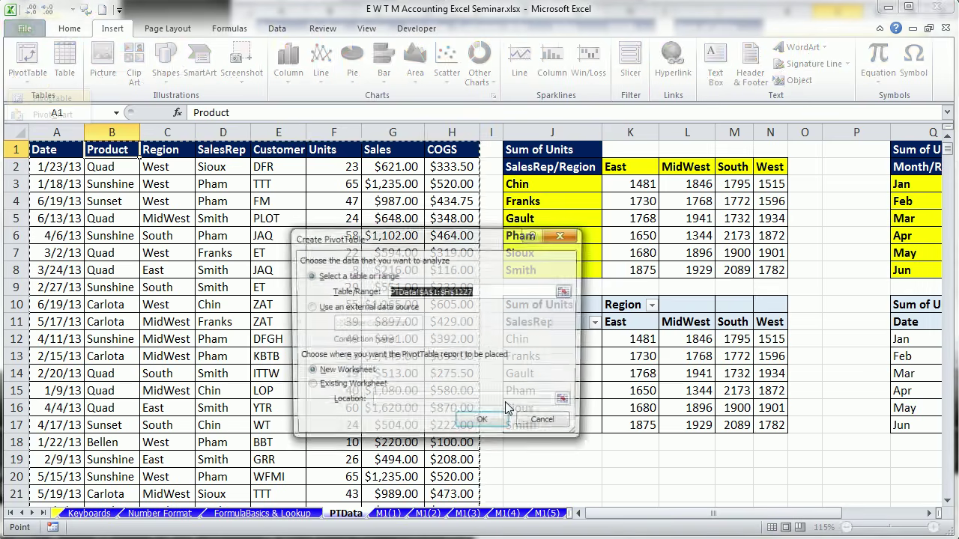
pyautogui.press('Return')
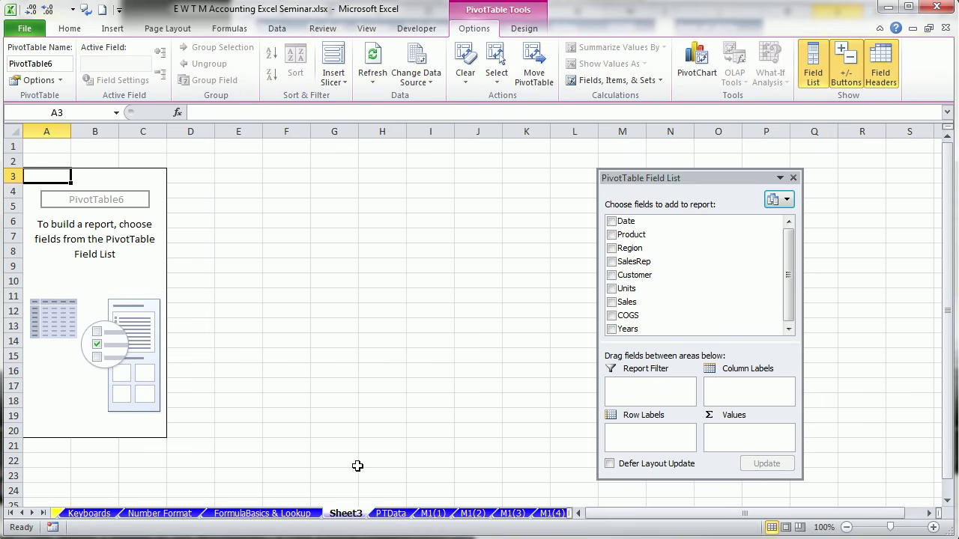
# Rename the new PivotTable worksheet as 1stPivot.
pyautogui.doubleClick(344, 513)
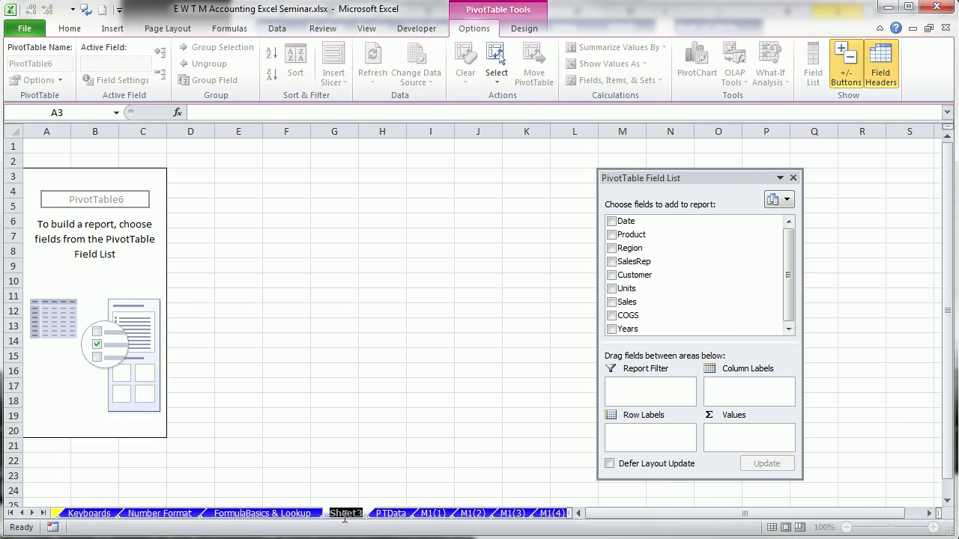
pyautogui.write('1st')
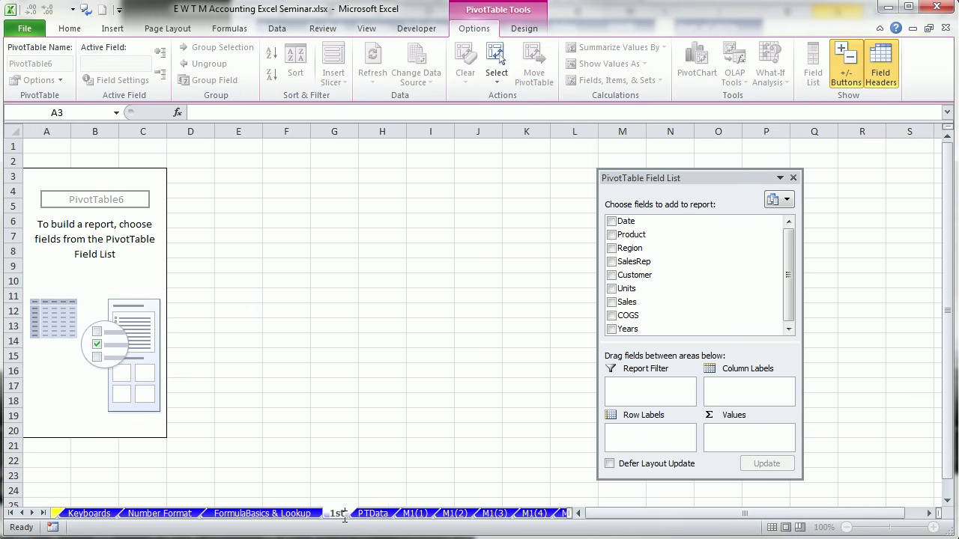
pyautogui.write('Pivot')
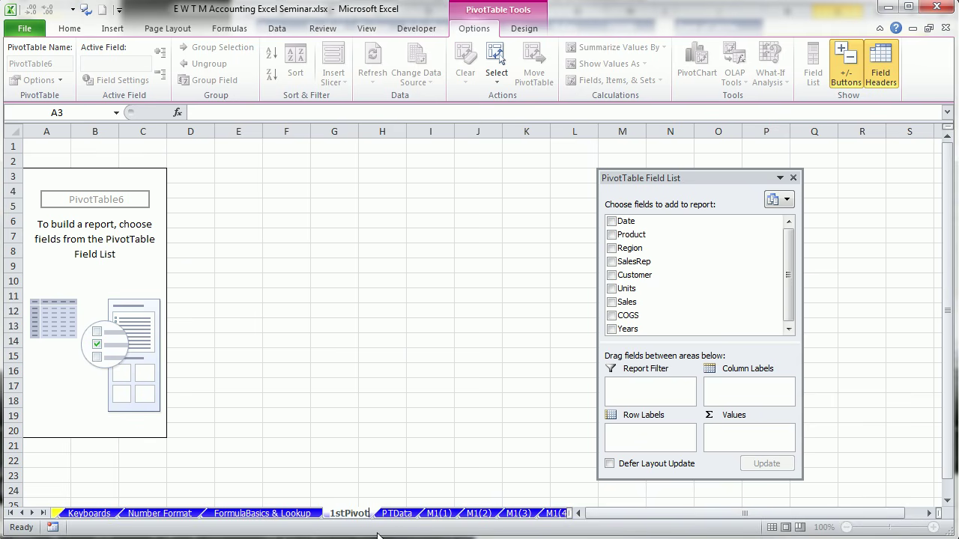
pyautogui.press('Return')
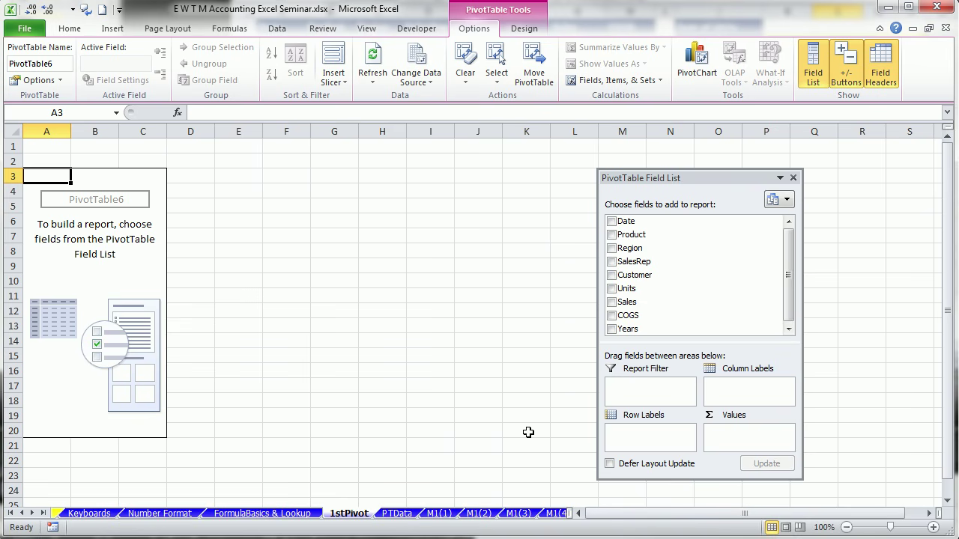
# Add Region to the PivotTable's column labels, and reposition the field list clear of the report.
pyautogui.moveTo(633, 178); pyautogui.dragTo(373, 159)
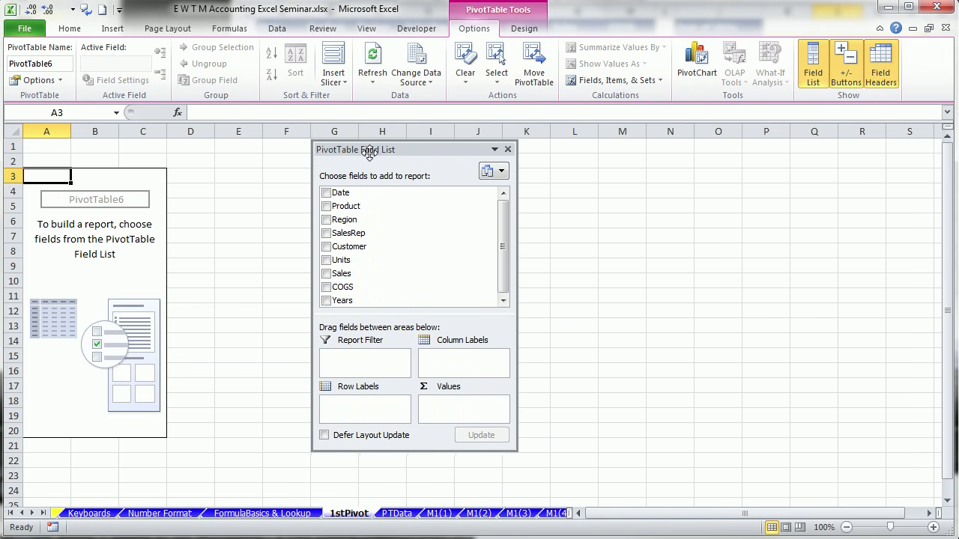
pyautogui.moveTo(515, 451); pyautogui.dragTo(533, 472)
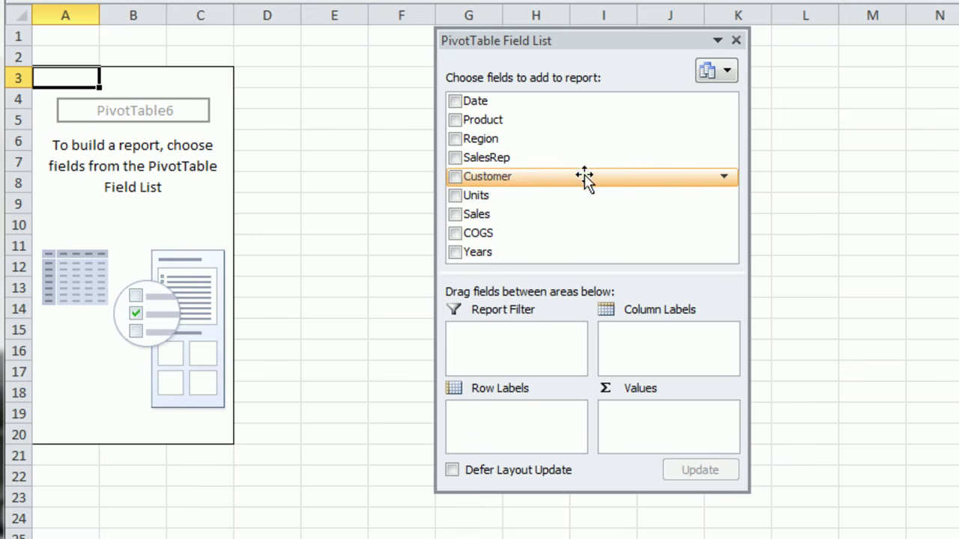
pyautogui.moveTo(480, 142); pyautogui.dragTo(653, 342)
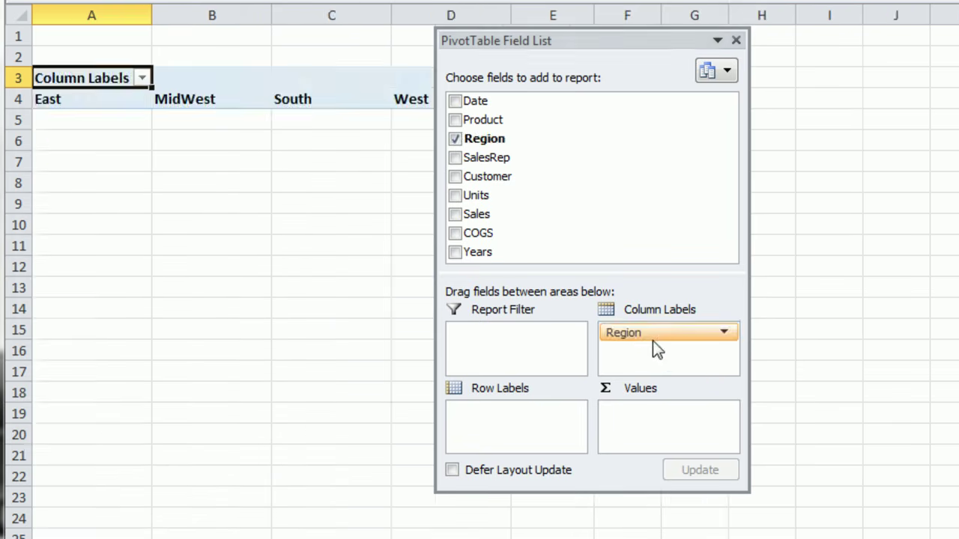
pyautogui.moveTo(522, 43); pyautogui.dragTo(741, 42)
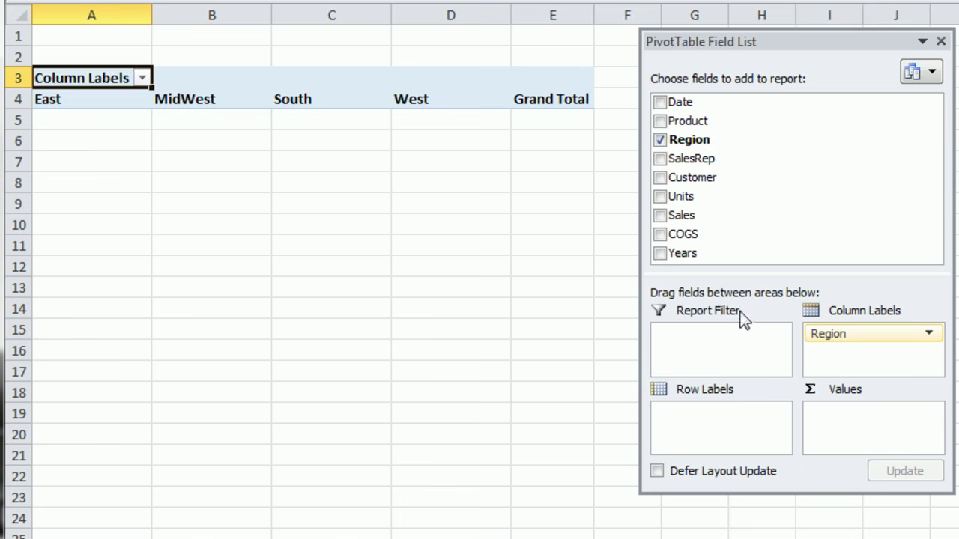
# Add SalesRep to the PivotTable's row labels and Units to its values.
pyautogui.moveTo(692, 165); pyautogui.dragTo(707, 421)
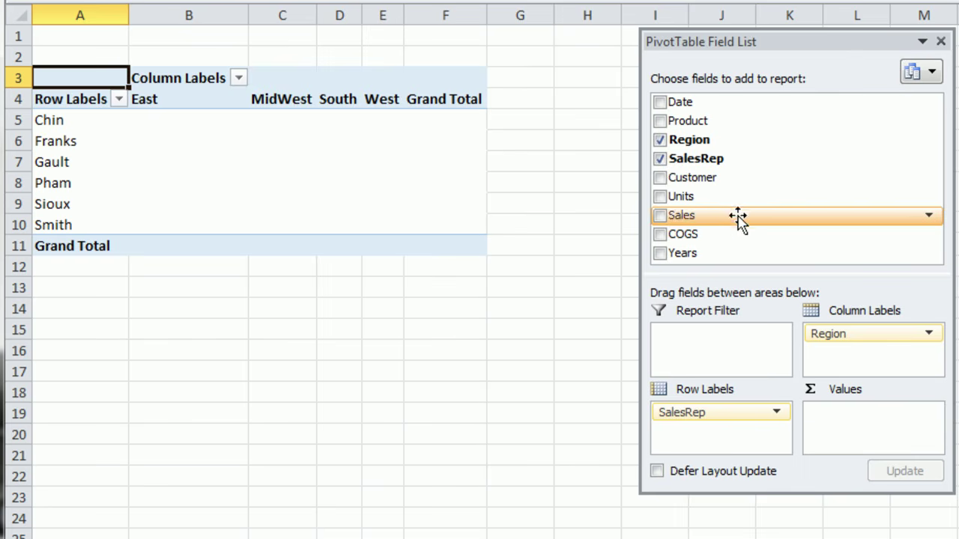
pyautogui.moveTo(684, 197); pyautogui.dragTo(832, 424)
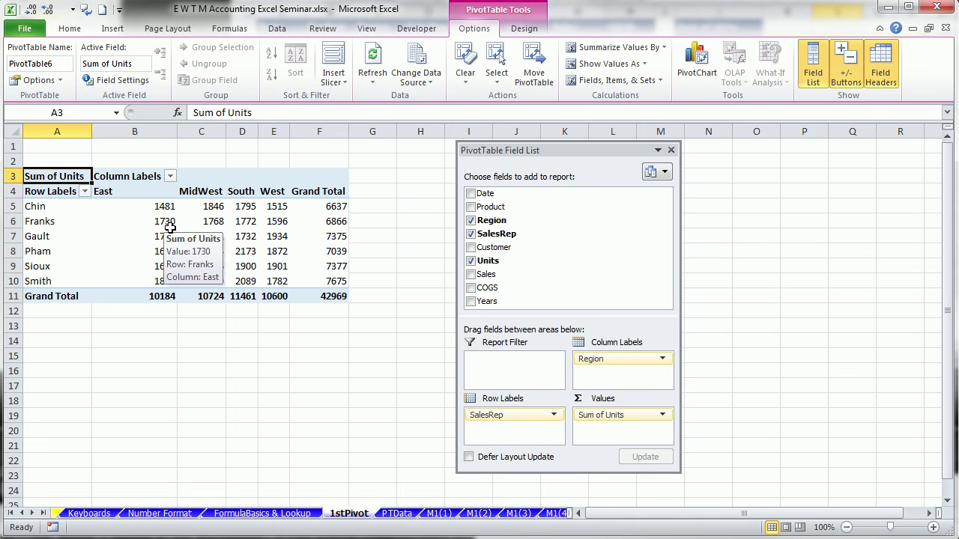
pyautogui.moveTo(165, 229)
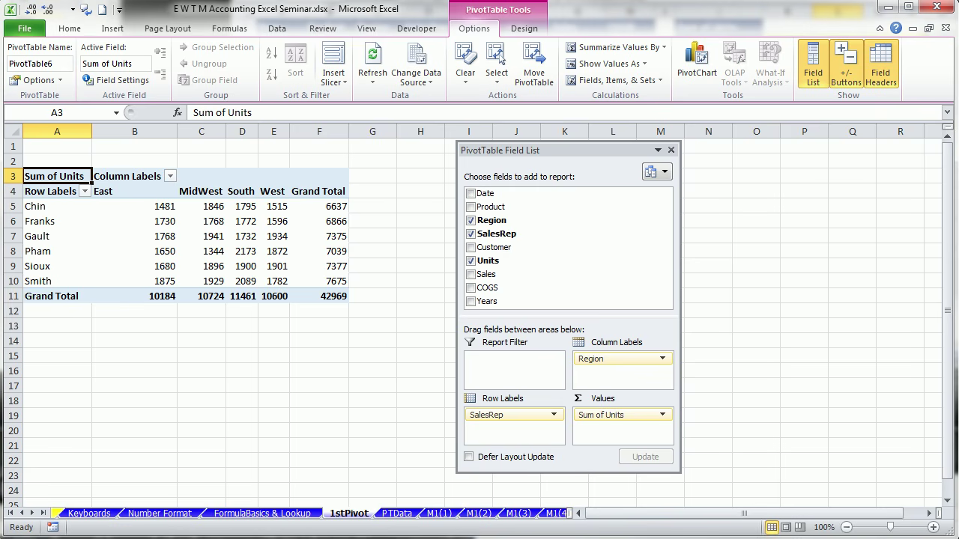
# Show the PivotTable report in tabular form.
pyautogui.click(534, 34)
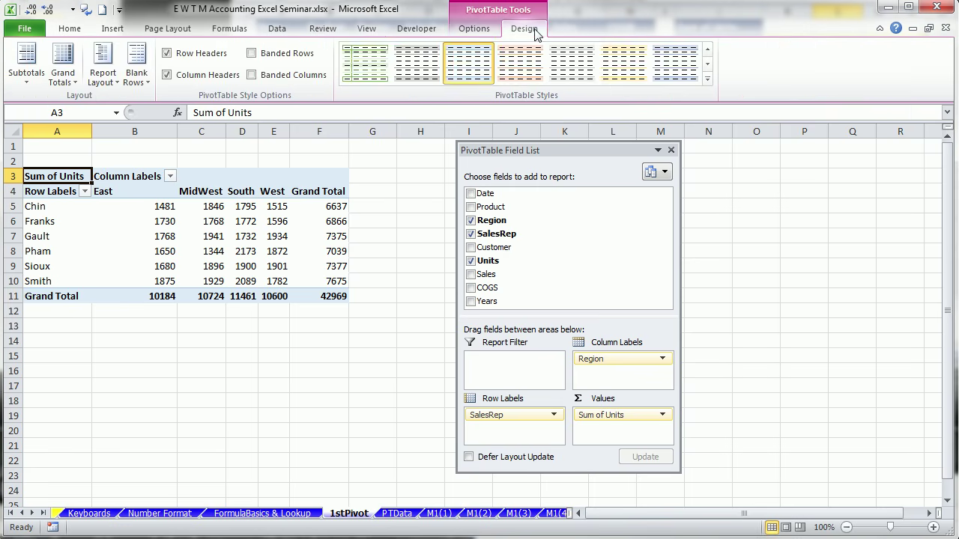
pyautogui.click(115, 87)
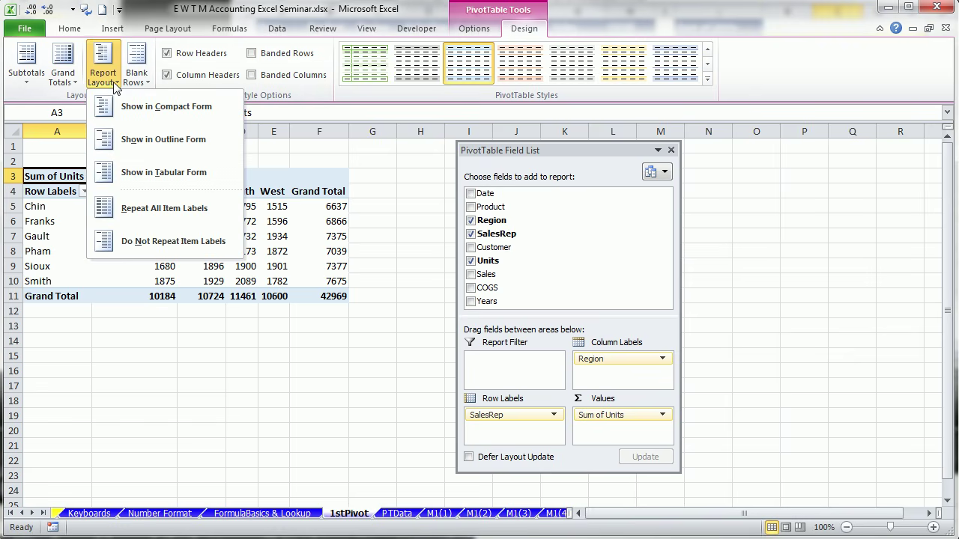
pyautogui.click(164, 178)
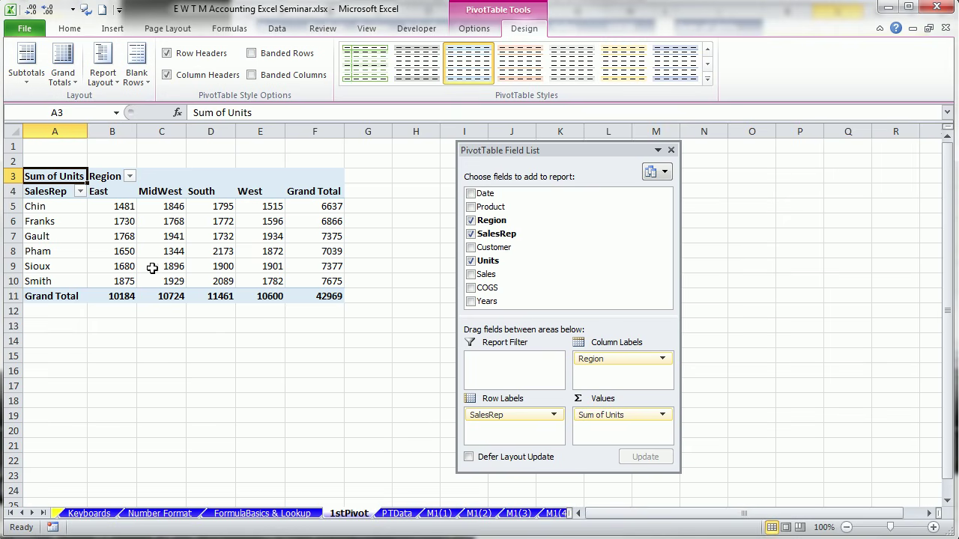
pyautogui.moveTo(216, 256)
pyautogui.moveTo(92, 206)
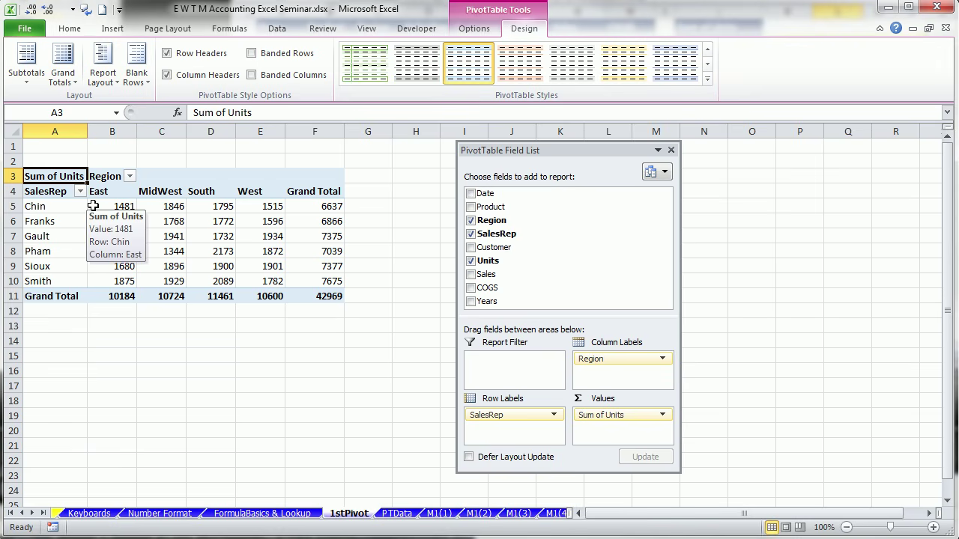
pyautogui.moveTo(93, 206); pyautogui.dragTo(298, 278)
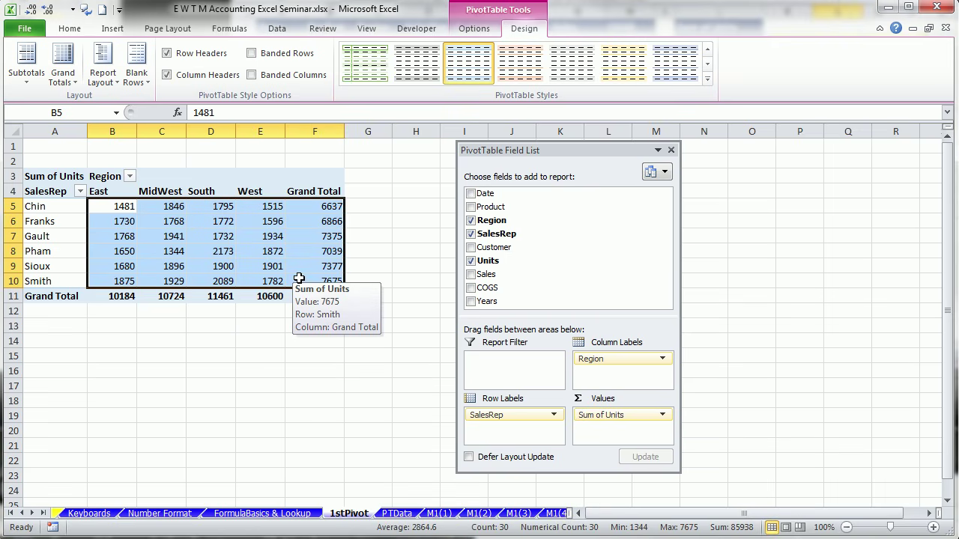
pyautogui.hotkey('ctrl', '1')
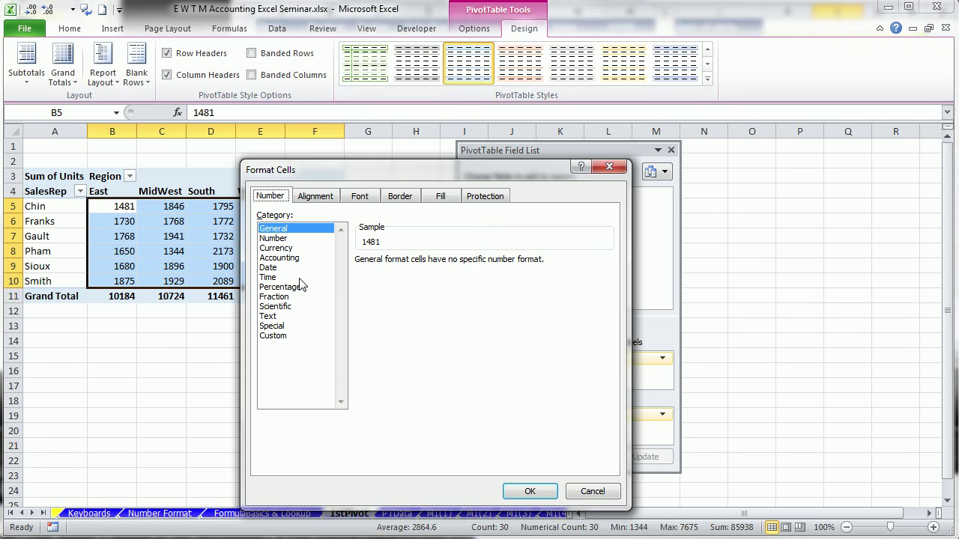
pyautogui.press('Escape')
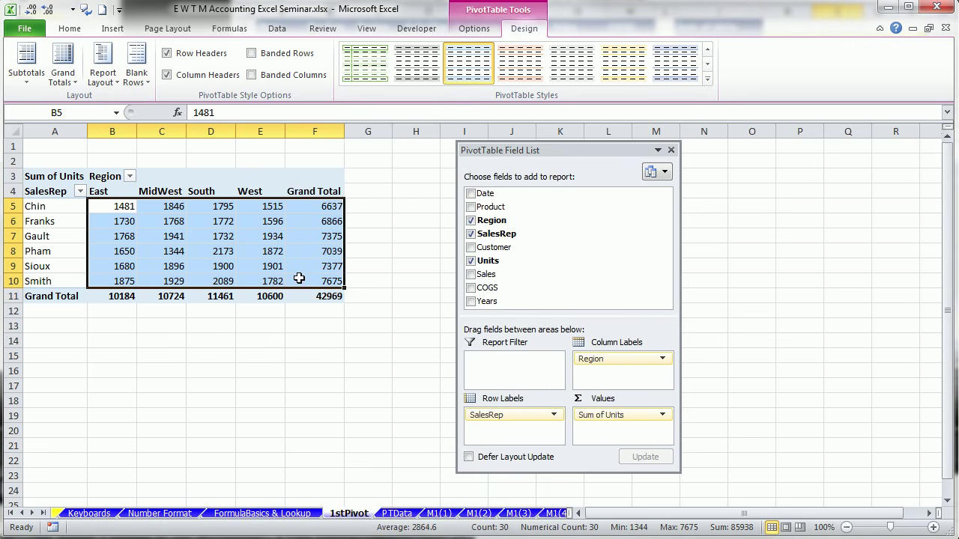
pyautogui.click(234, 237)
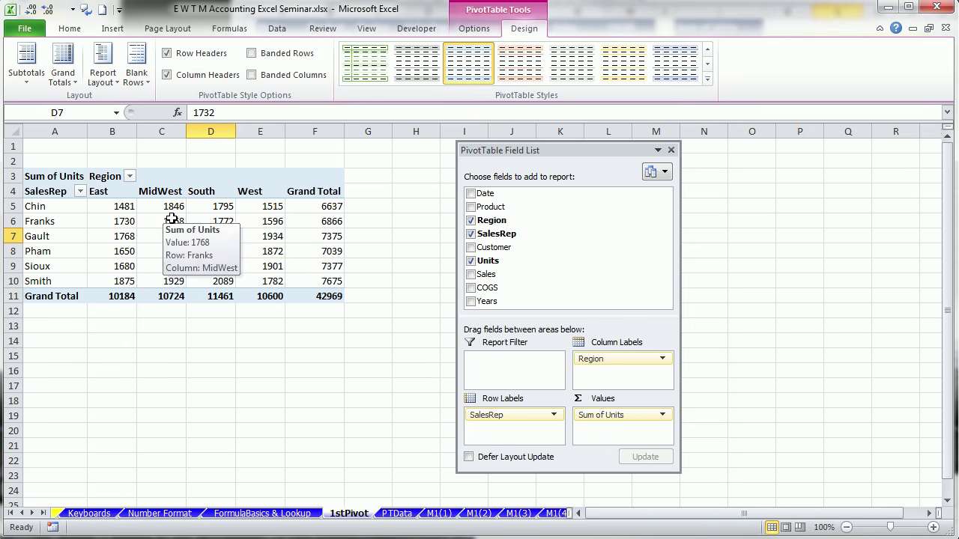
# Open the value field settings for the PivotTable's Units sums and set the custom name to Sum.
pyautogui.click(478, 33)
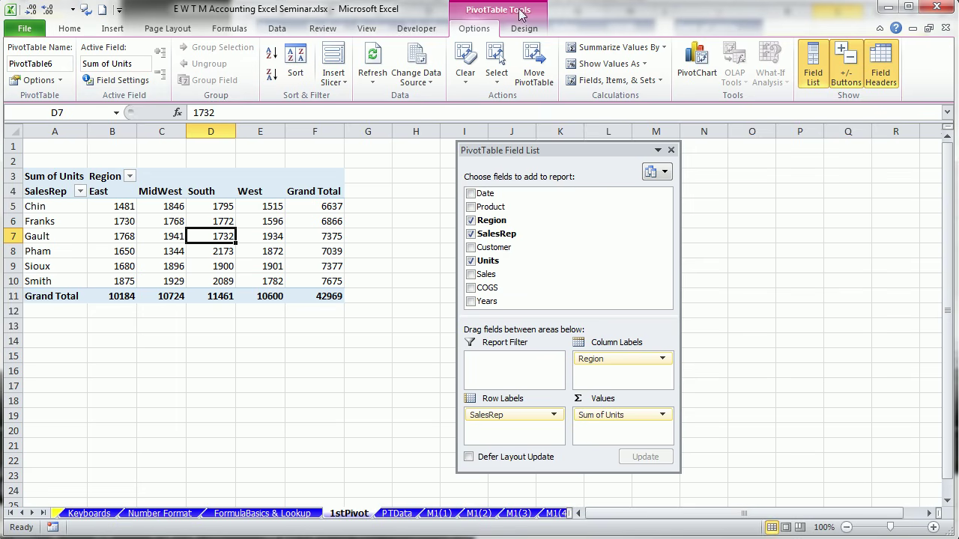
pyautogui.rightClick(171, 237)
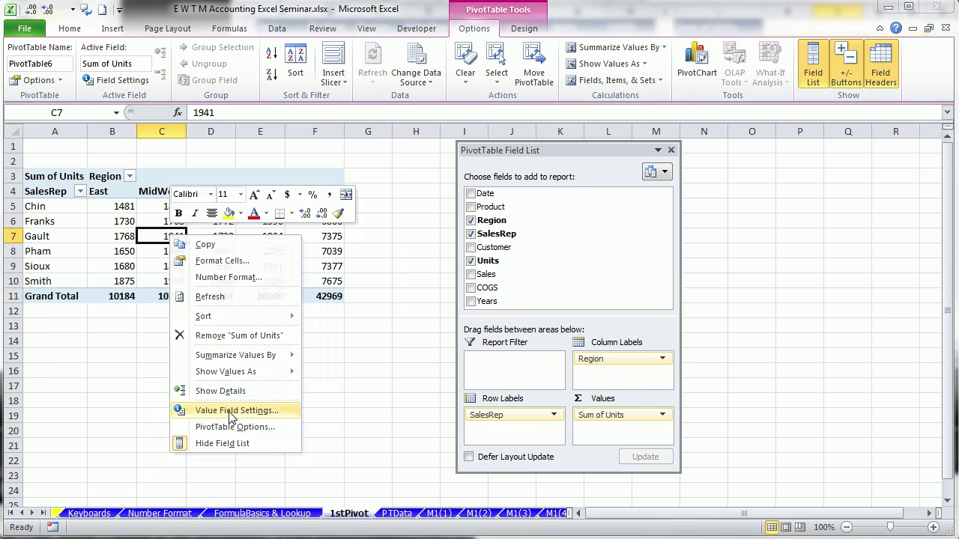
pyautogui.click(231, 411)
pyautogui.moveTo(222, 299); pyautogui.dragTo(499, 179)
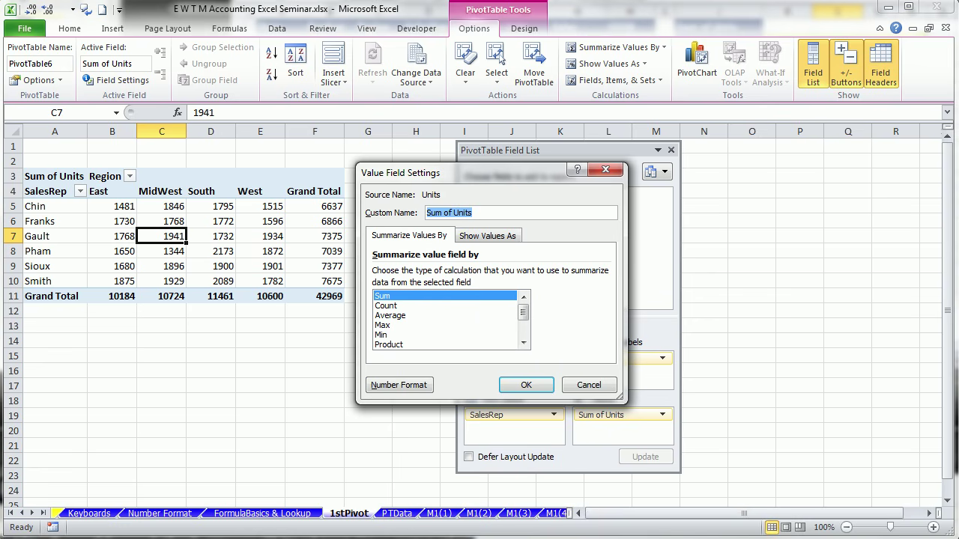
pyautogui.write('Sum')
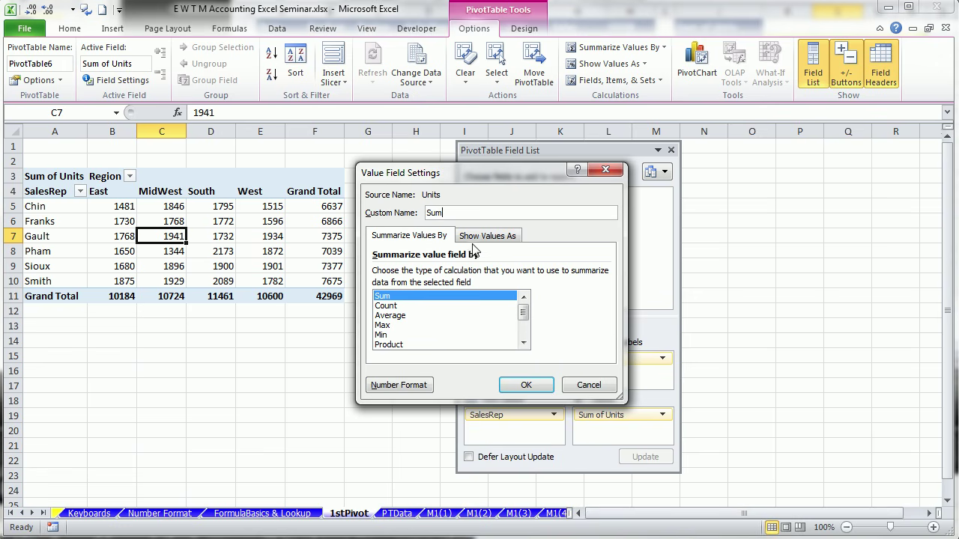
# Format the value field as Number with 0 decimal places and a 1000 separator, and apply the field settings.
pyautogui.click(409, 388)
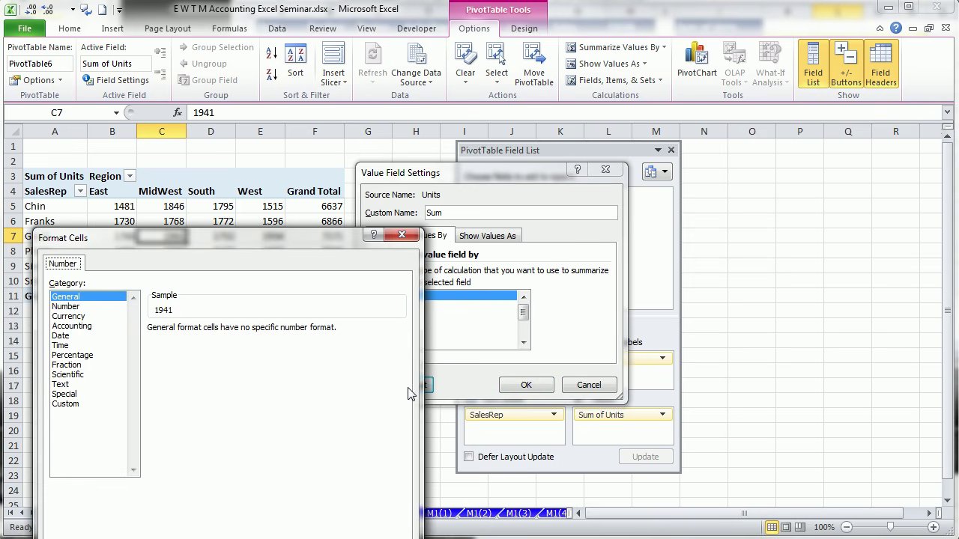
pyautogui.moveTo(260, 240); pyautogui.dragTo(414, 161)
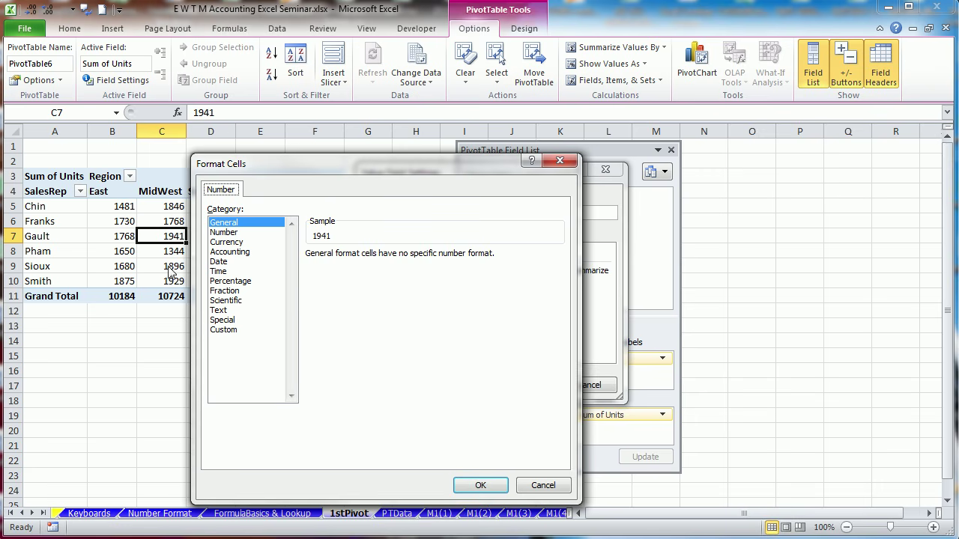
pyautogui.click(223, 232)
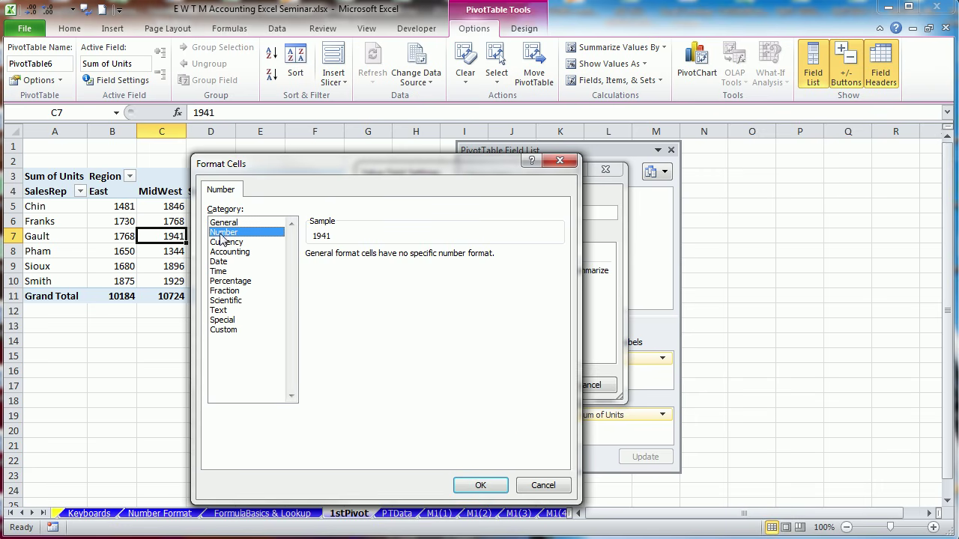
pyautogui.click(403, 260)
pyautogui.click(404, 259)
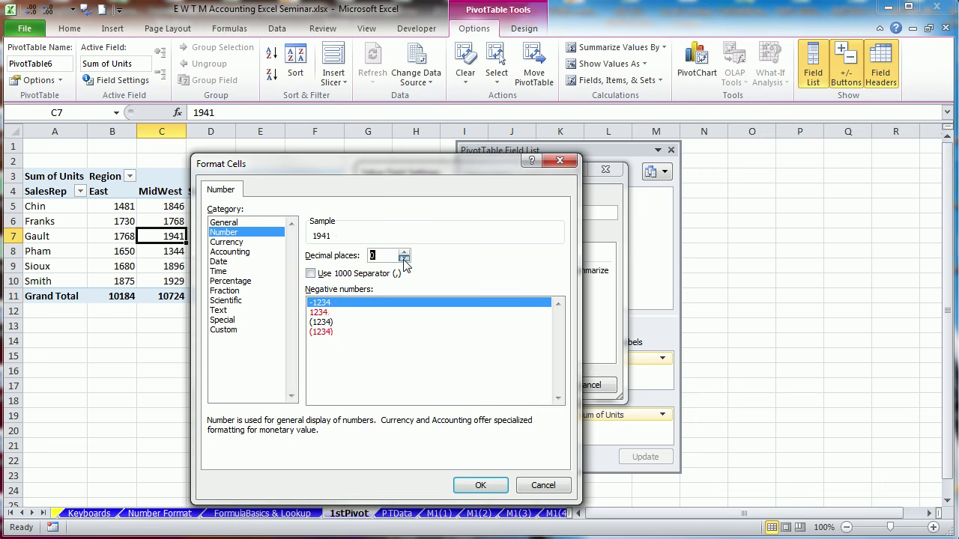
pyautogui.click(318, 275)
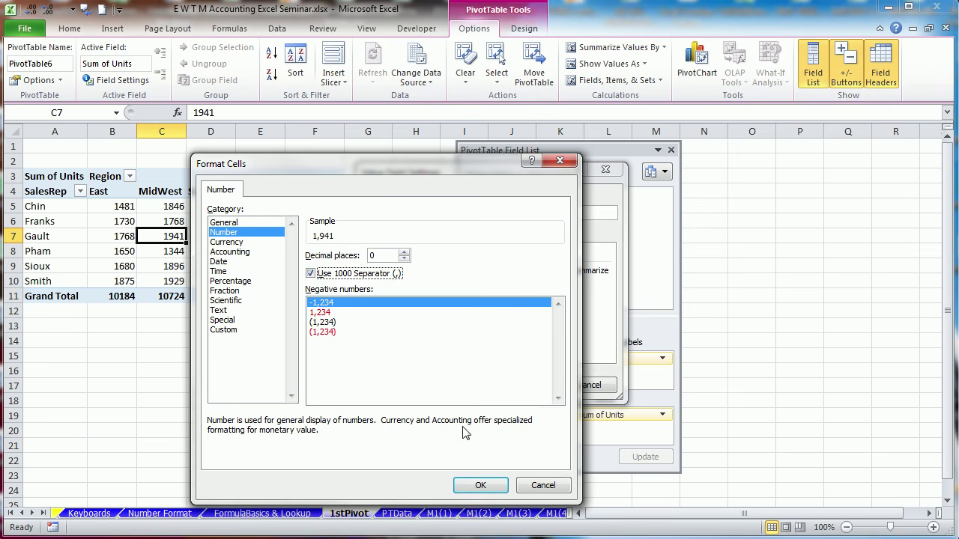
pyautogui.click(483, 487)
pyautogui.click(524, 386)
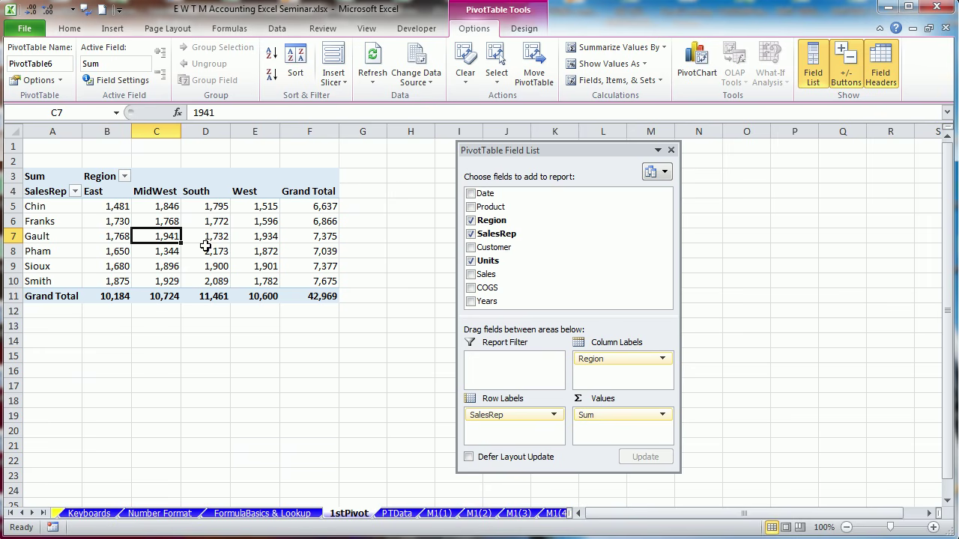
# Try the orange Medium PivotTable style with a filled header, and switch the report to its blue counterpart.
pyautogui.click(522, 31)
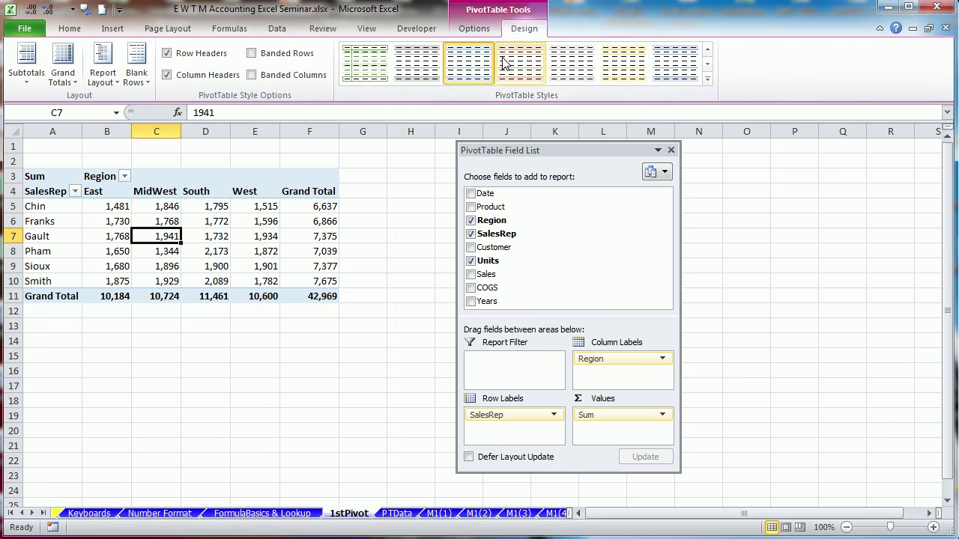
pyautogui.click(706, 80)
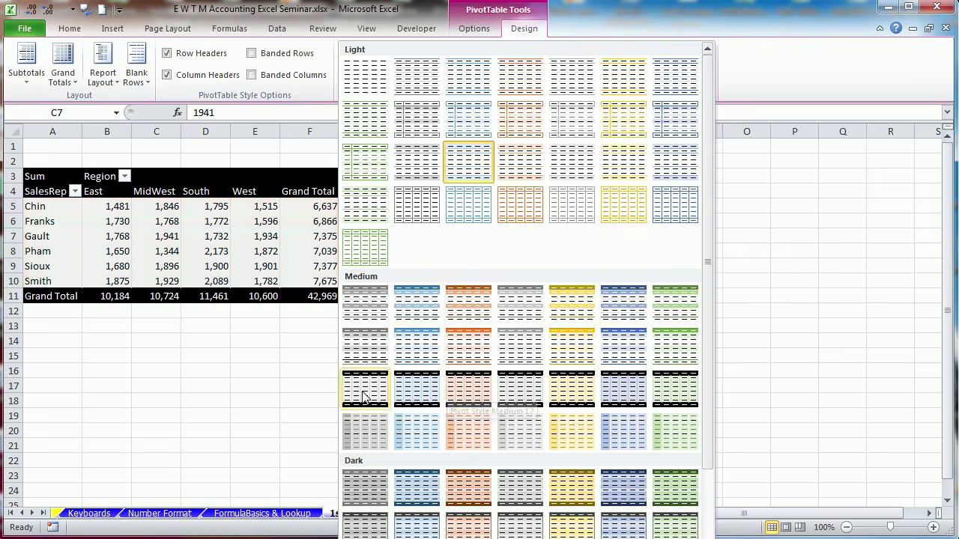
pyautogui.click(464, 309)
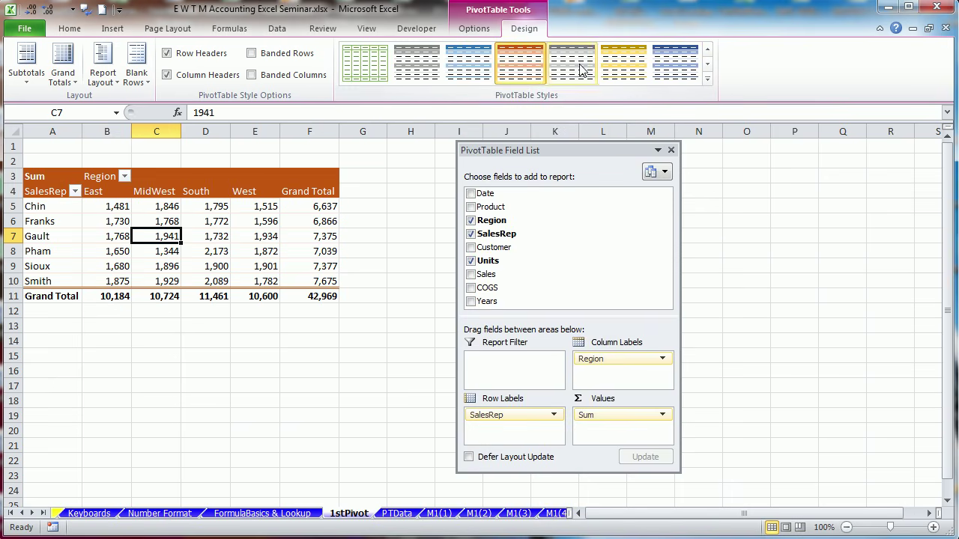
pyautogui.click(466, 72)
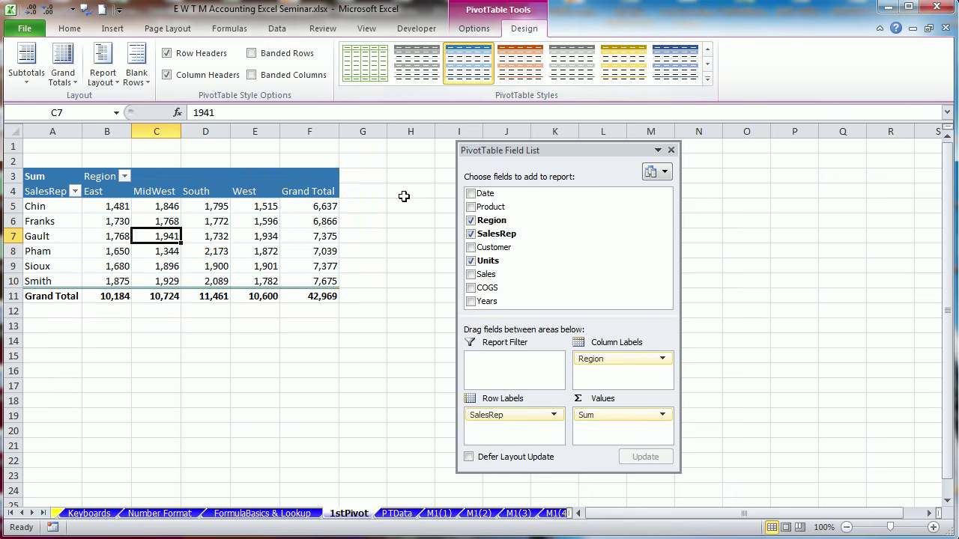
pyautogui.click(707, 79)
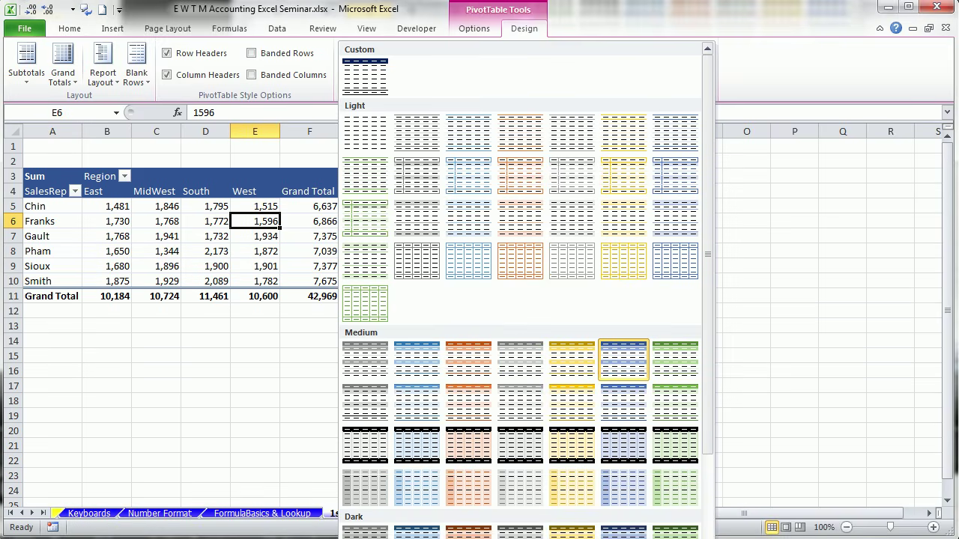
pyautogui.moveTo(747, 19); pyautogui.dragTo(748, 0)
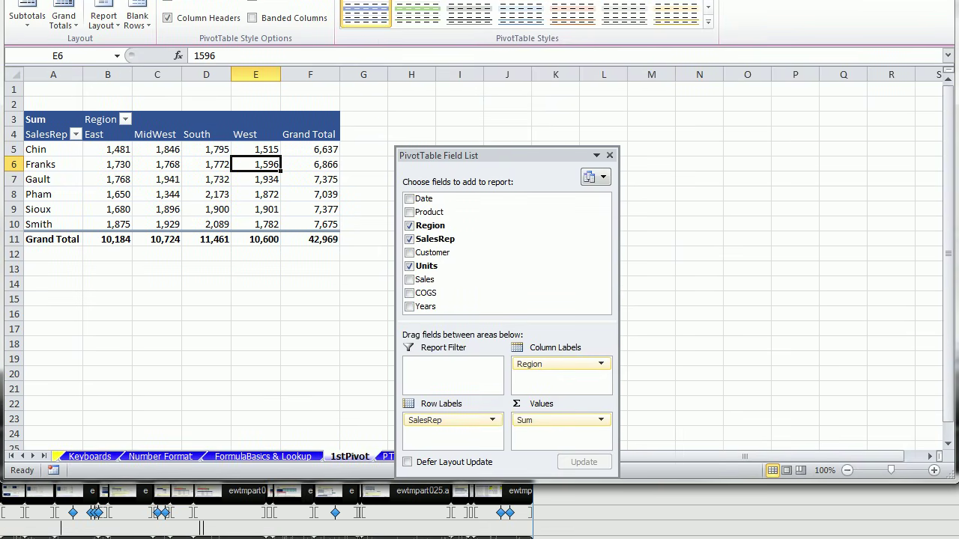
pyautogui.click(709, 24)
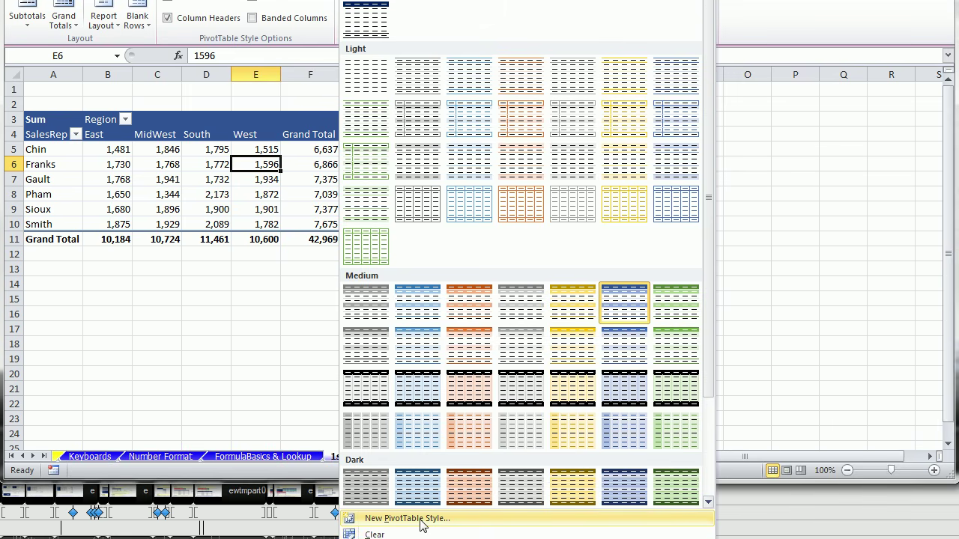
pyautogui.click(809, 161)
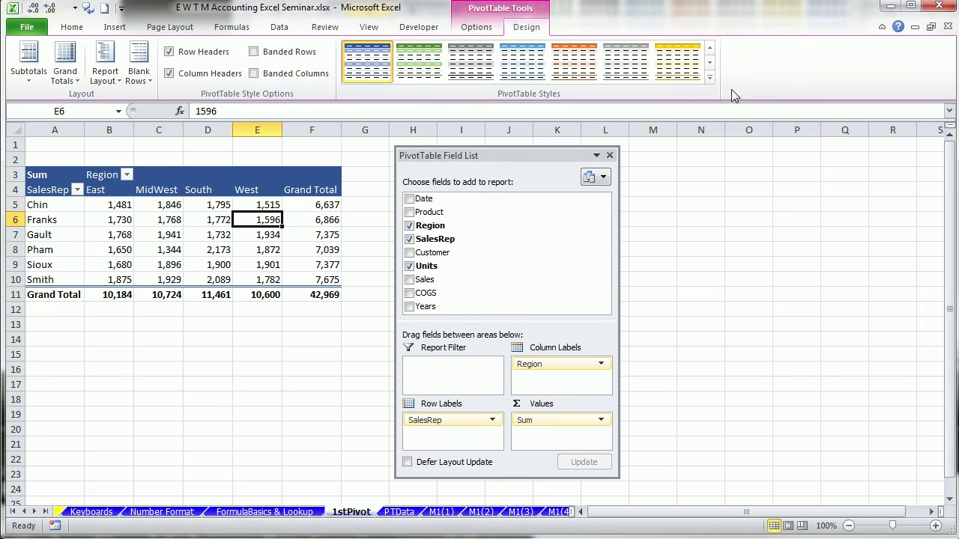
# Start a new custom PivotTable quick style and name it MyStyle.
pyautogui.click(710, 77)
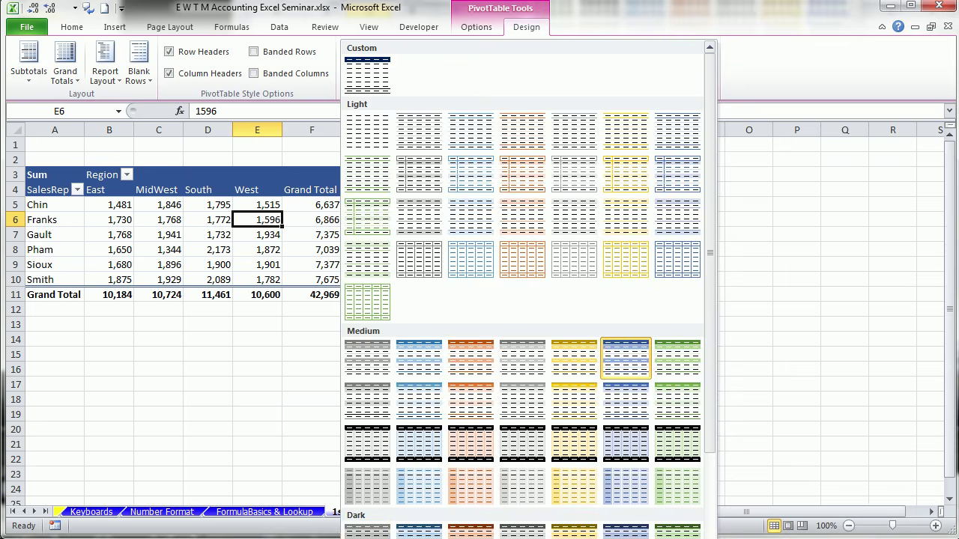
pyautogui.click(399, 538)
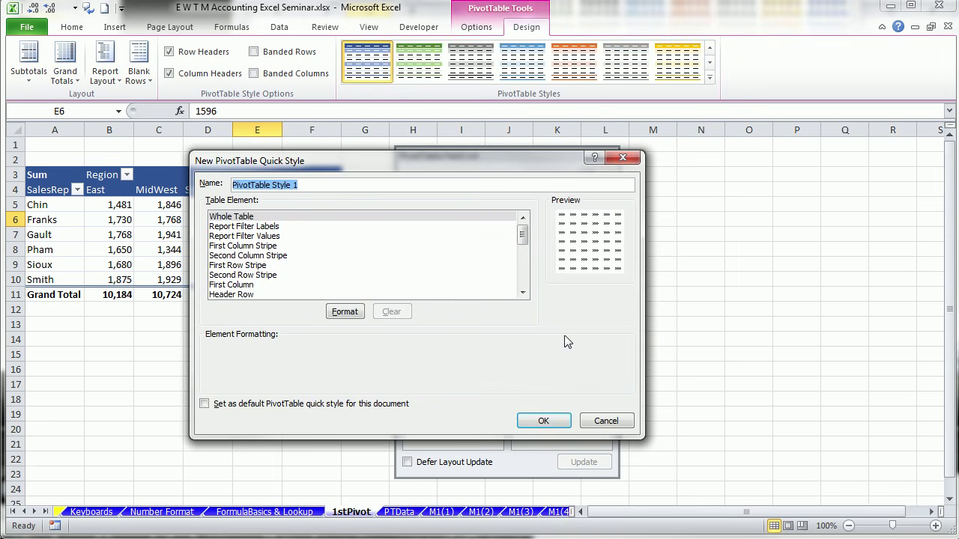
pyautogui.write('MyStyle')
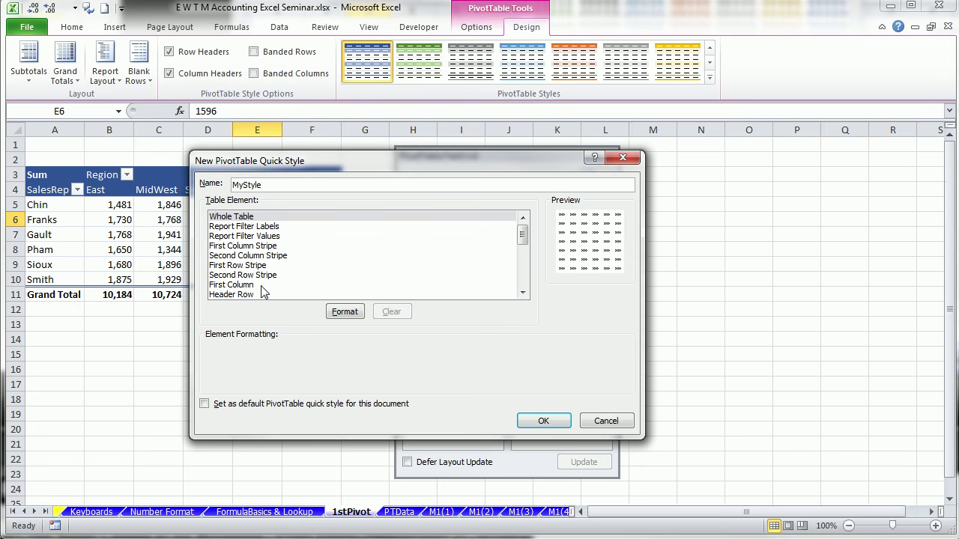
# Format MyStyle's Header Row element with a standard dark blue fill and white (Background 1) font color.
pyautogui.click(234, 295)
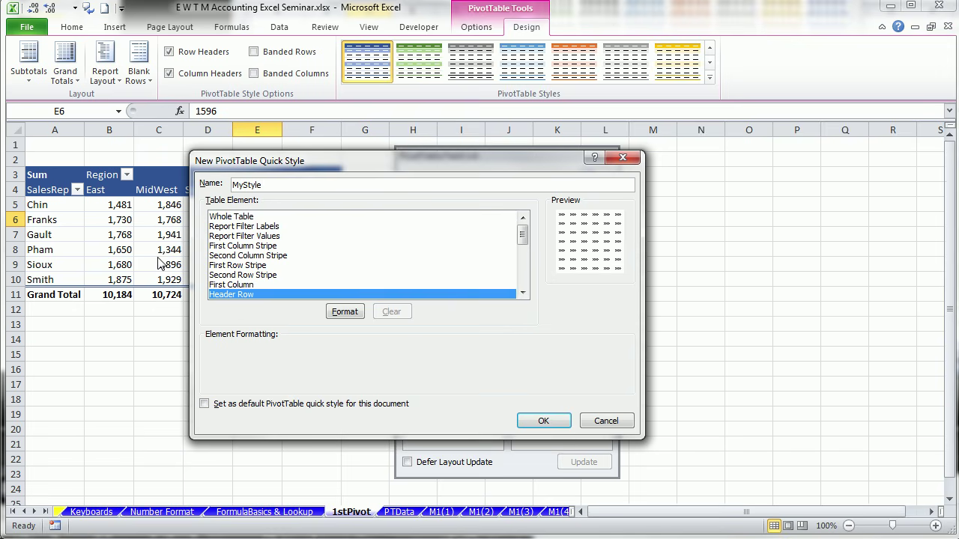
pyautogui.click(345, 312)
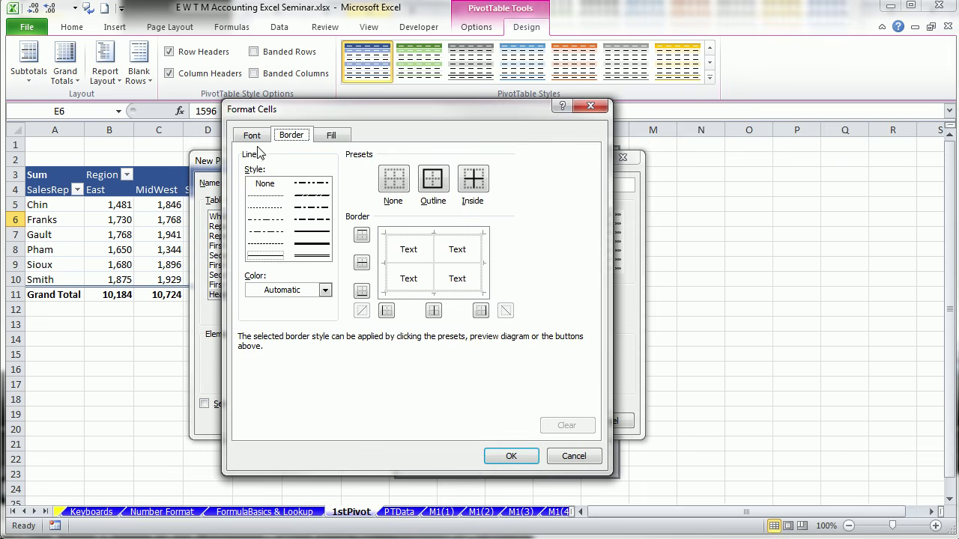
pyautogui.click(332, 135)
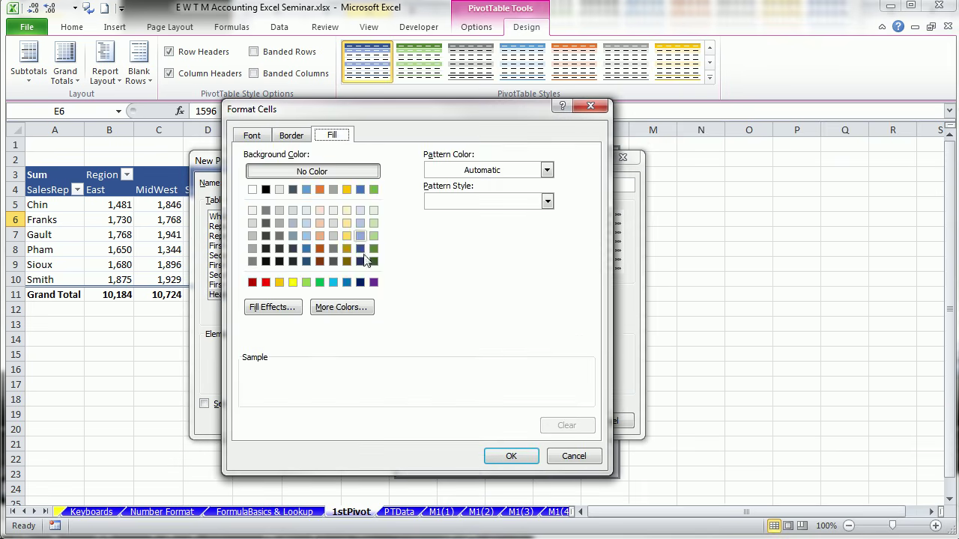
pyautogui.click(361, 282)
pyautogui.click(253, 134)
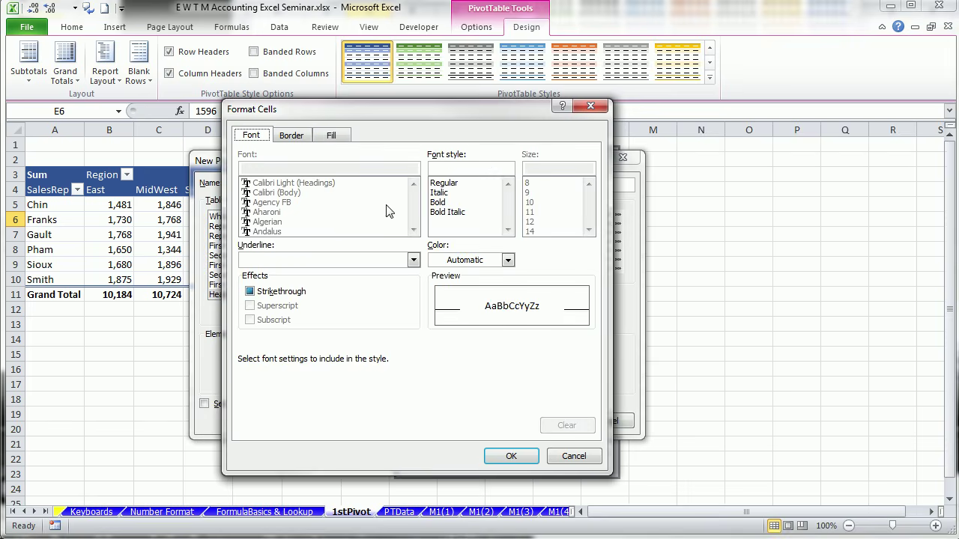
pyautogui.click(454, 260)
pyautogui.click(436, 307)
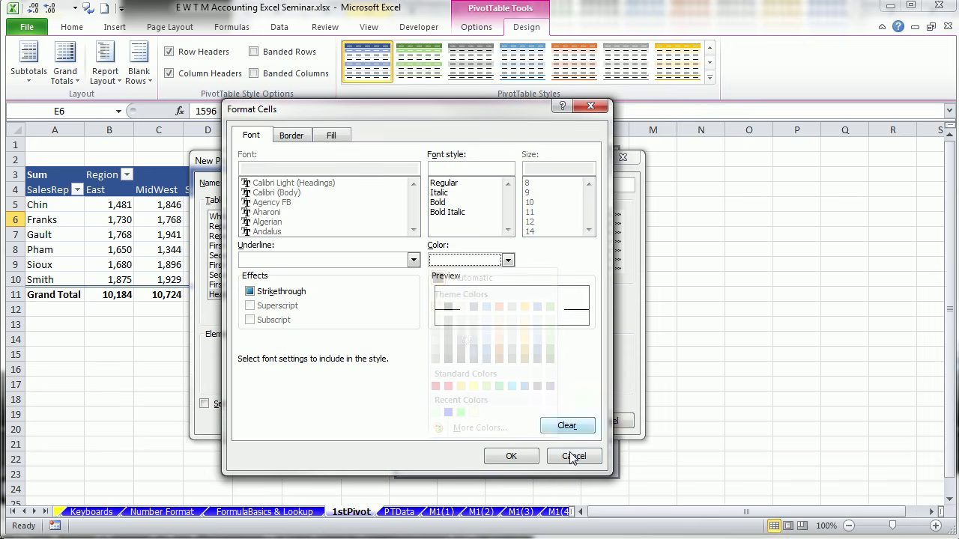
pyautogui.click(511, 456)
# Give MyStyle's Grand Total Row element a medium solid top border and a double bottom border.
pyautogui.moveTo(522, 293); pyautogui.dragTo(522, 293)
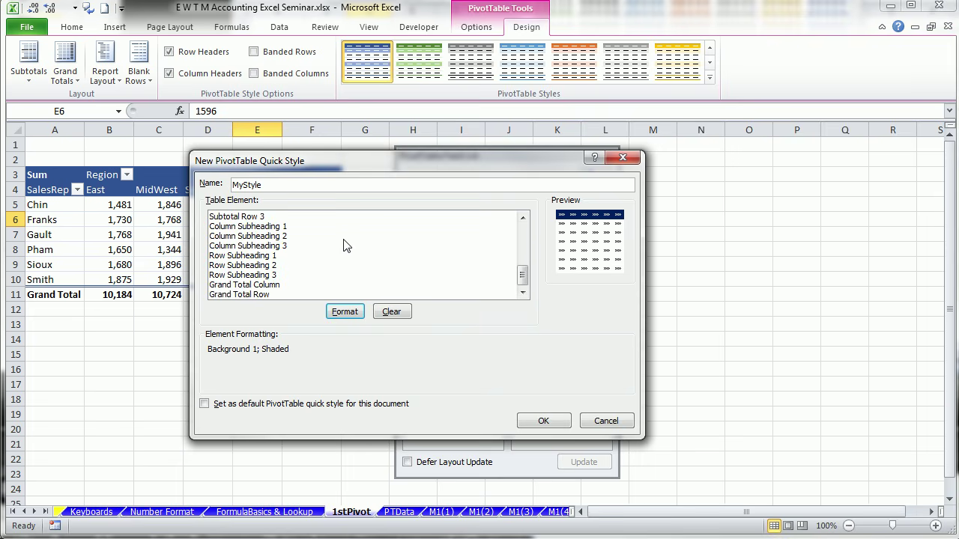
pyautogui.click(216, 294)
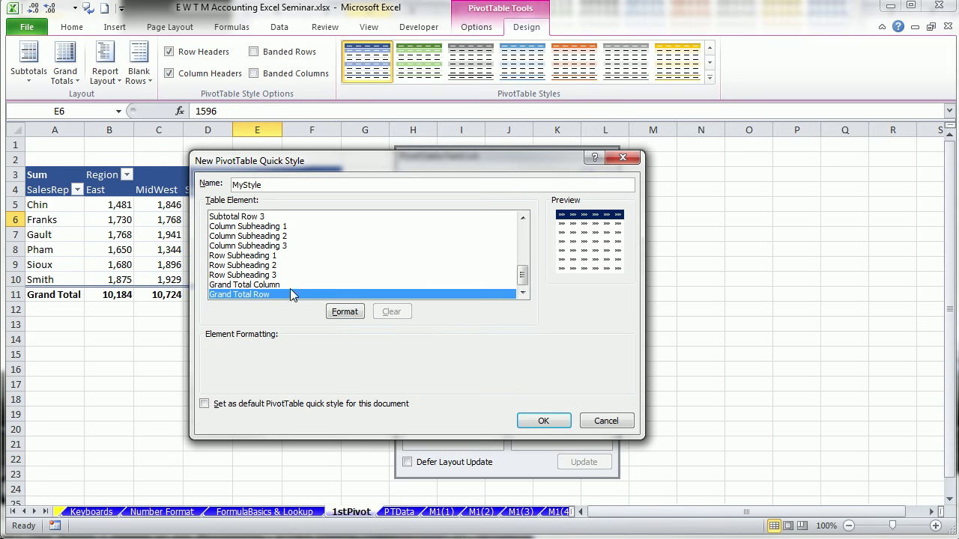
pyautogui.click(358, 318)
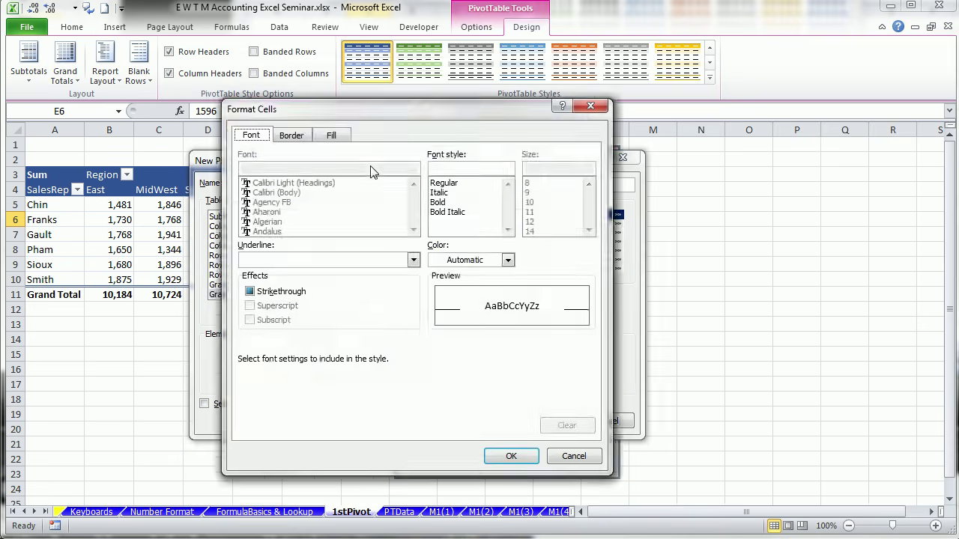
pyautogui.click(297, 136)
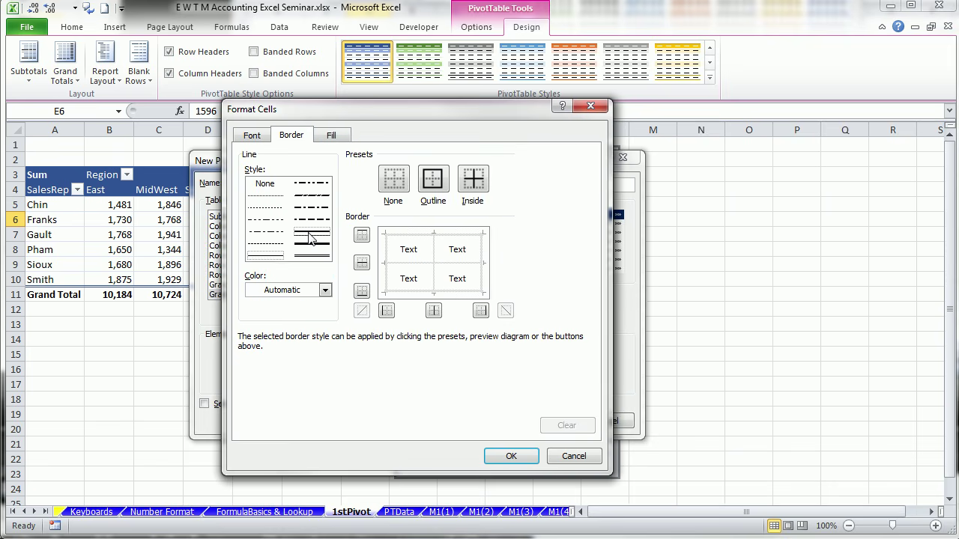
pyautogui.click(413, 235)
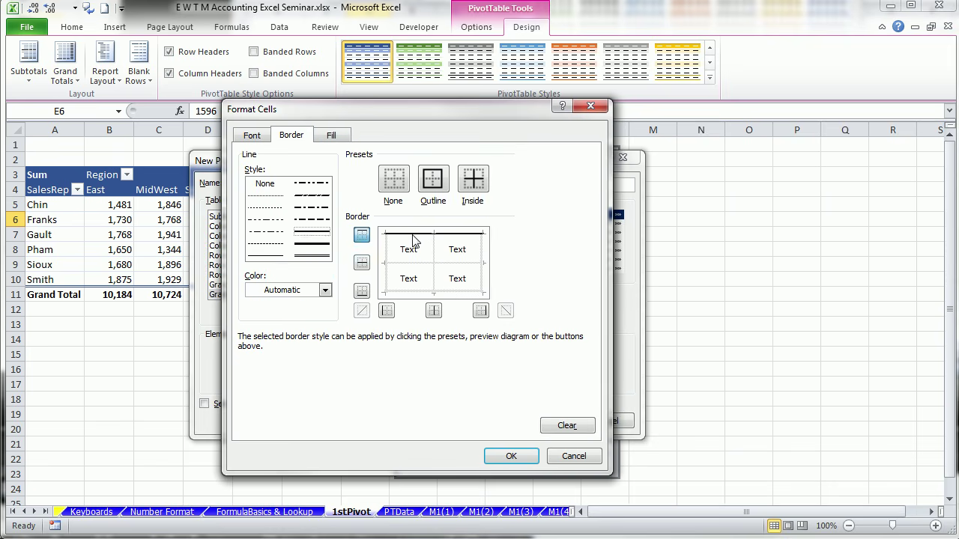
pyautogui.click(313, 257)
pyautogui.click(404, 294)
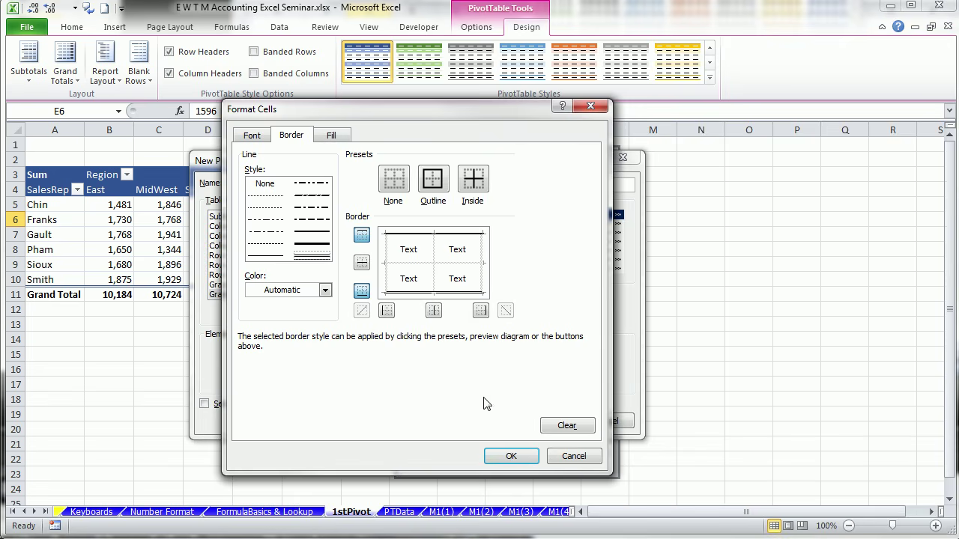
pyautogui.click(511, 457)
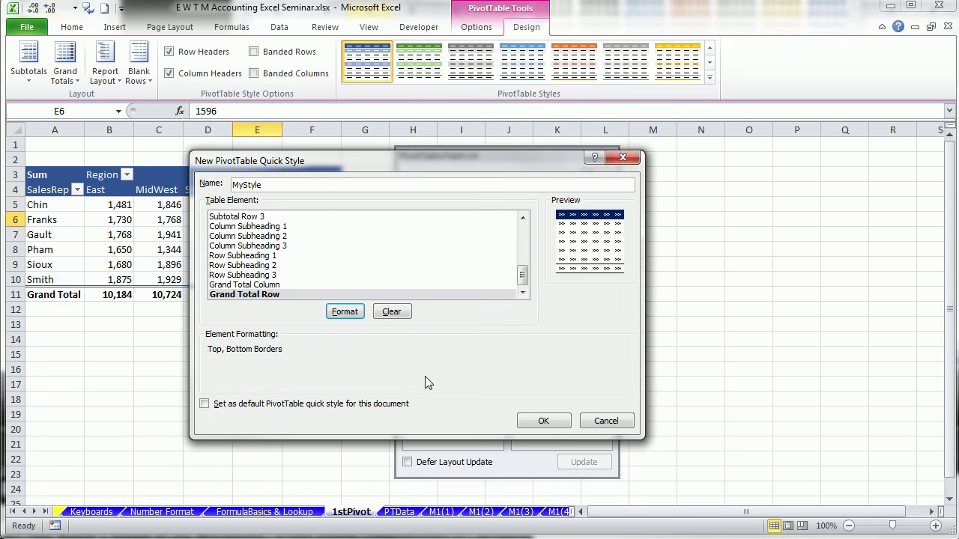
pyautogui.click(255, 237)
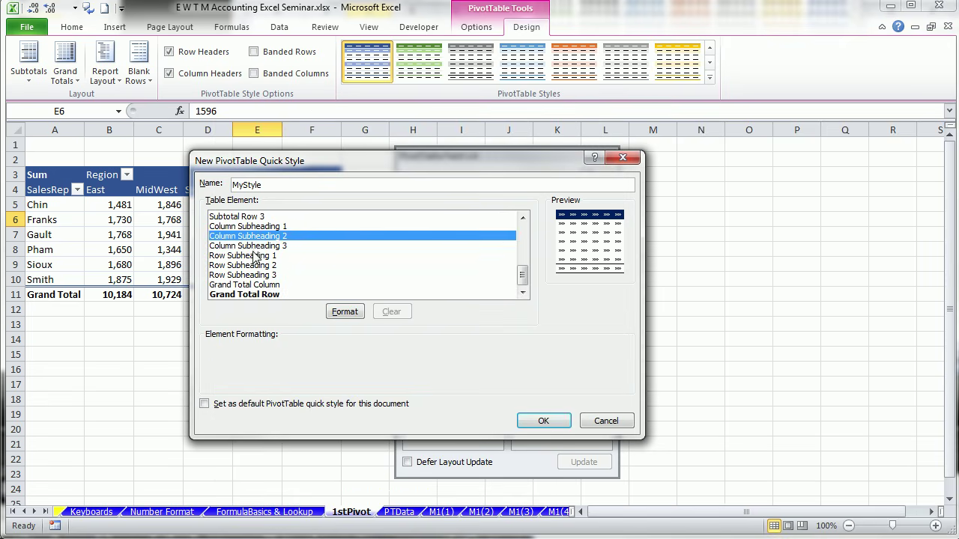
pyautogui.click(259, 296)
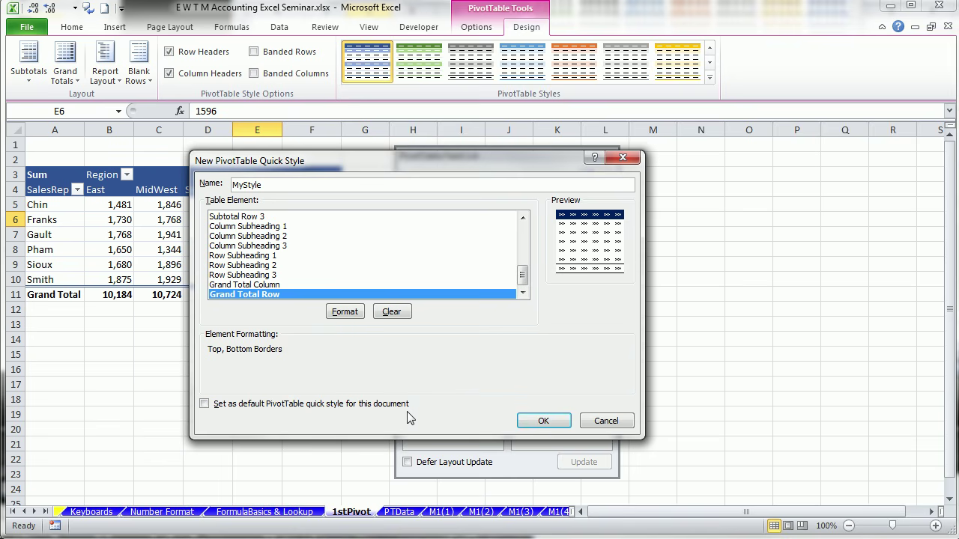
# Save the custom PivotTable style under the name MyStyle2 and apply it to the report.
pyautogui.click(544, 422)
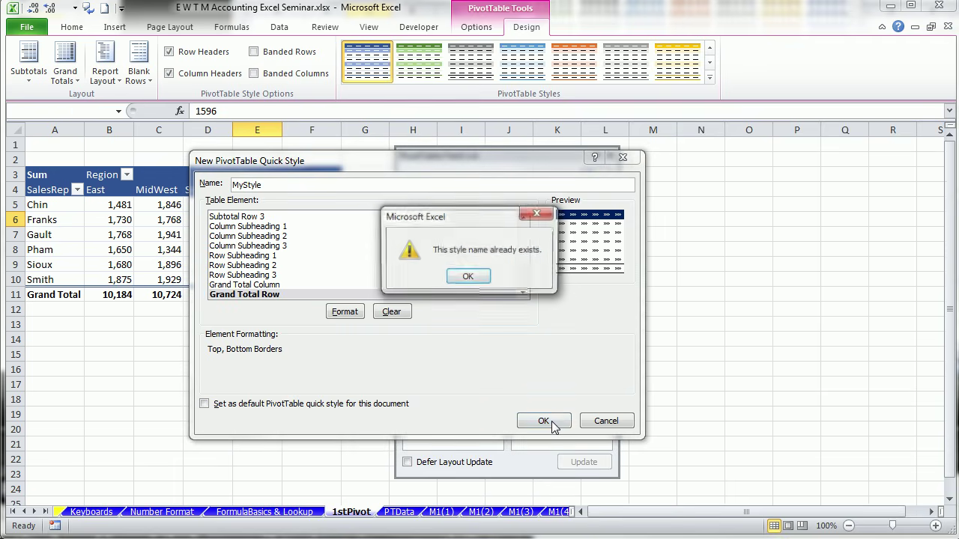
pyautogui.click(461, 276)
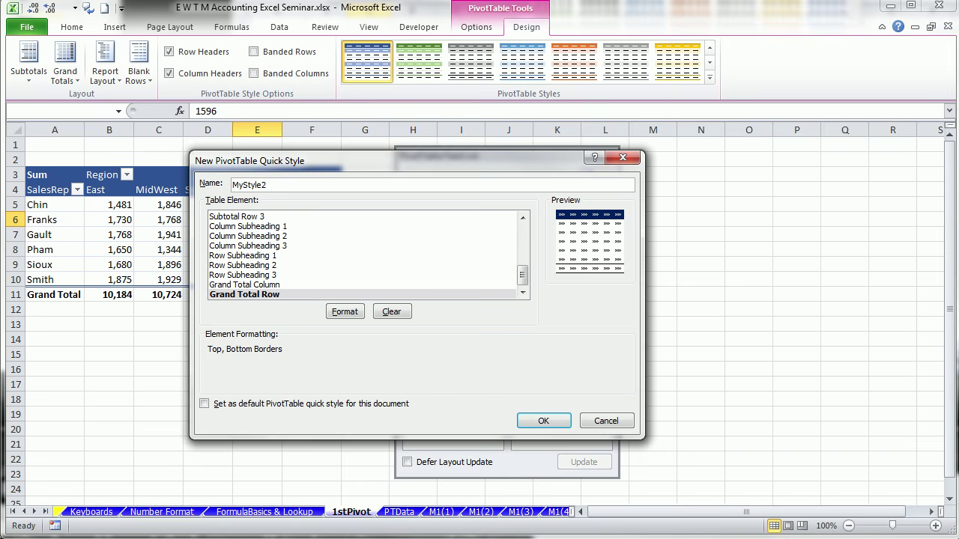
pyautogui.click(540, 422)
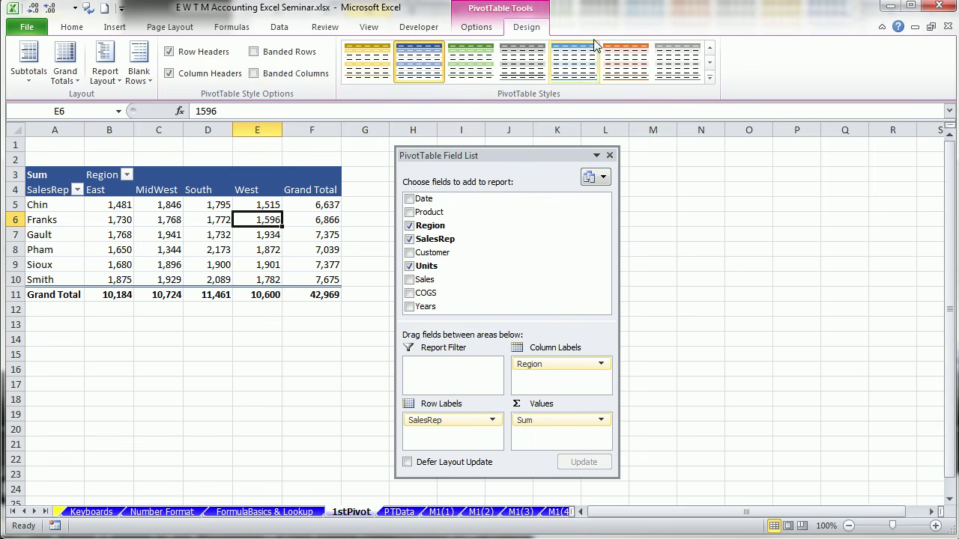
pyautogui.click(709, 77)
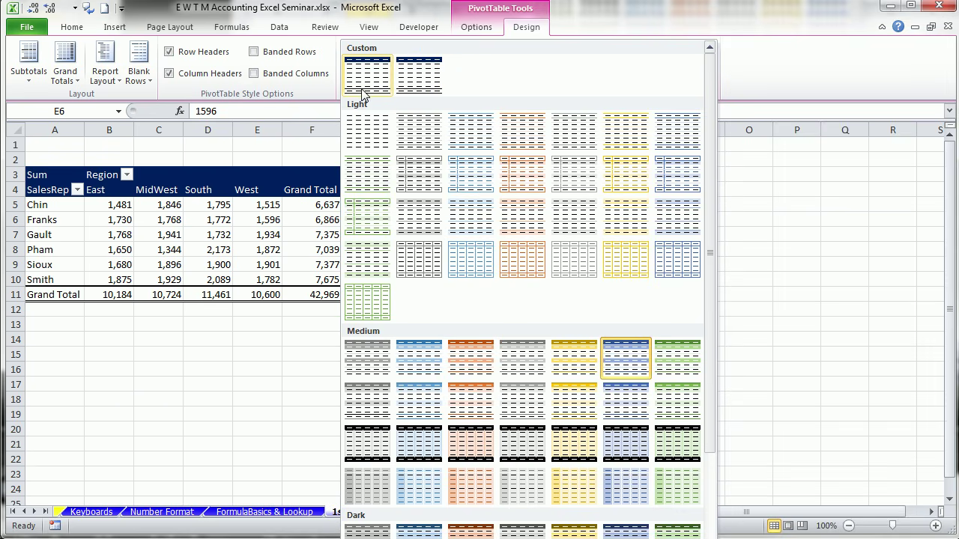
pyautogui.click(421, 75)
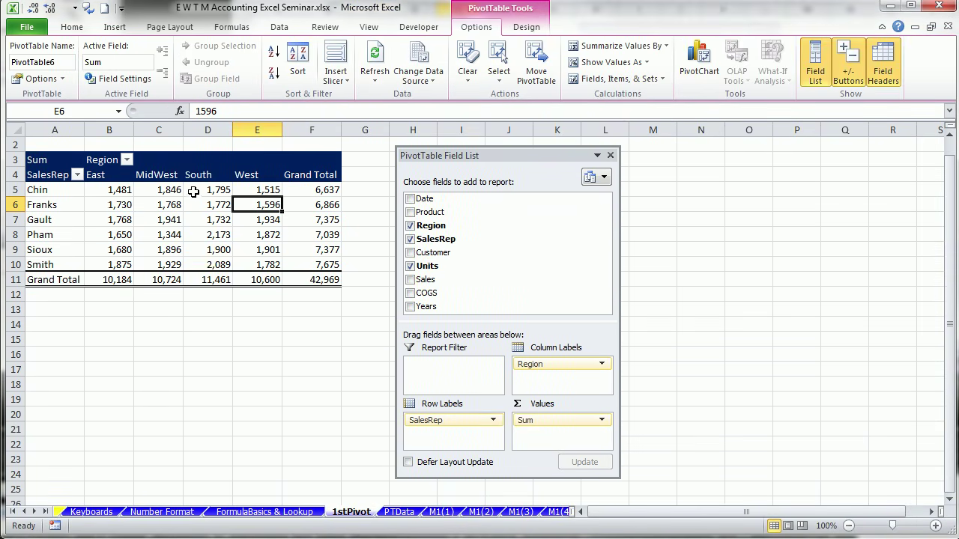
# Move the Region field from the column labels to the row labels, above SalesRep.
pyautogui.moveTo(193, 191)
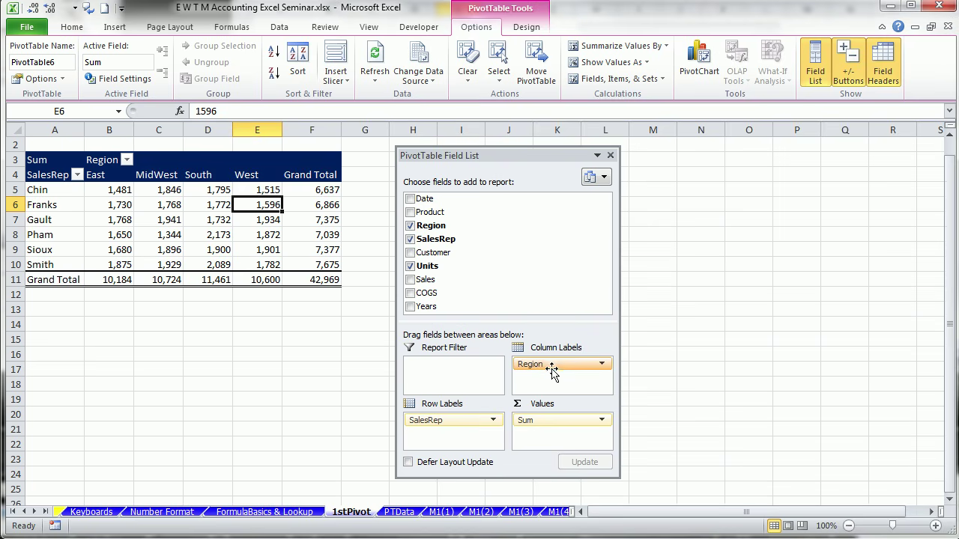
pyautogui.moveTo(542, 367); pyautogui.dragTo(446, 422)
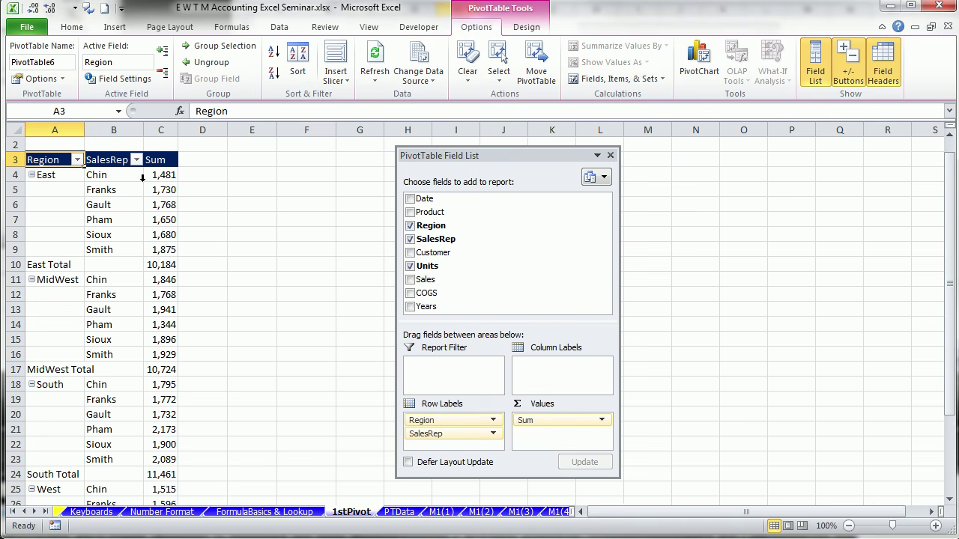
# Collapse the East and MidWest groups individually, and expand both again.
pyautogui.click(33, 176)
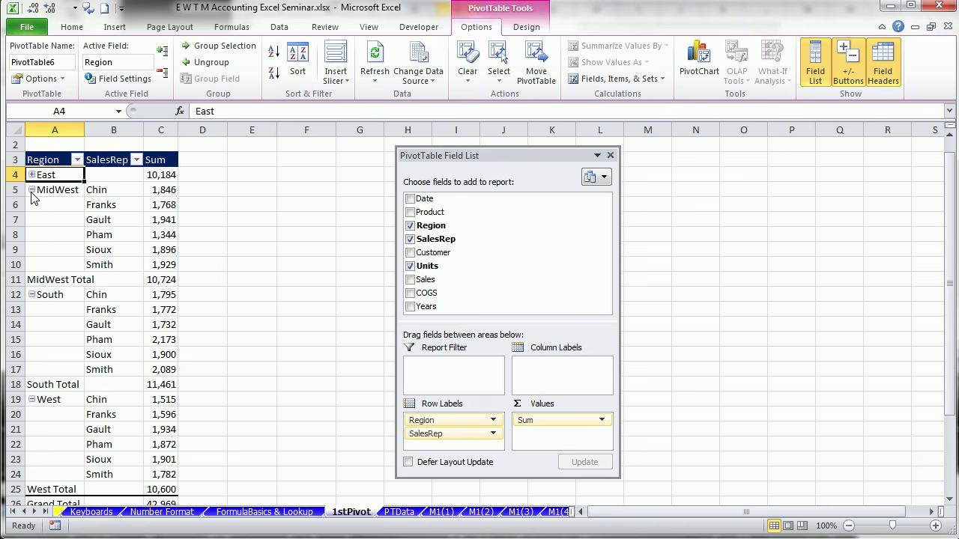
pyautogui.click(31, 191)
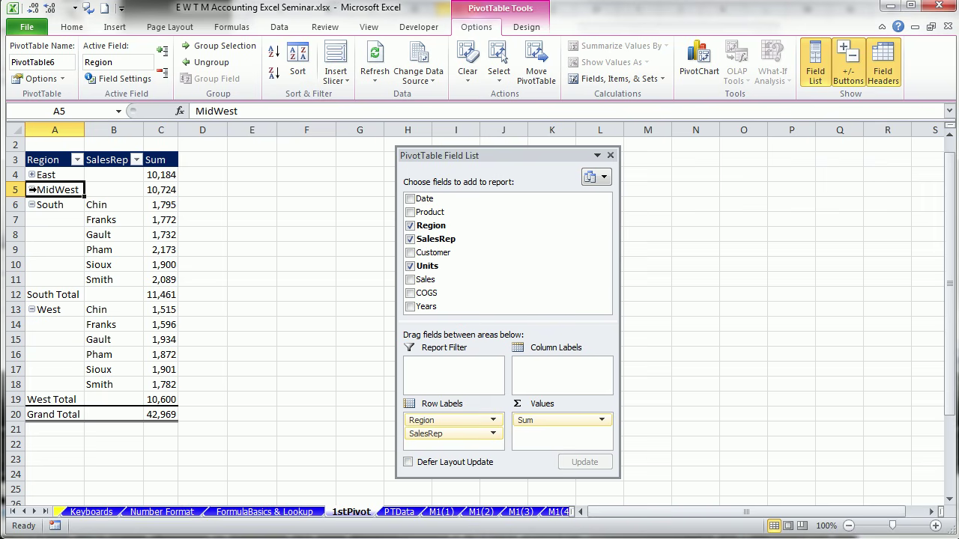
pyautogui.click(32, 191)
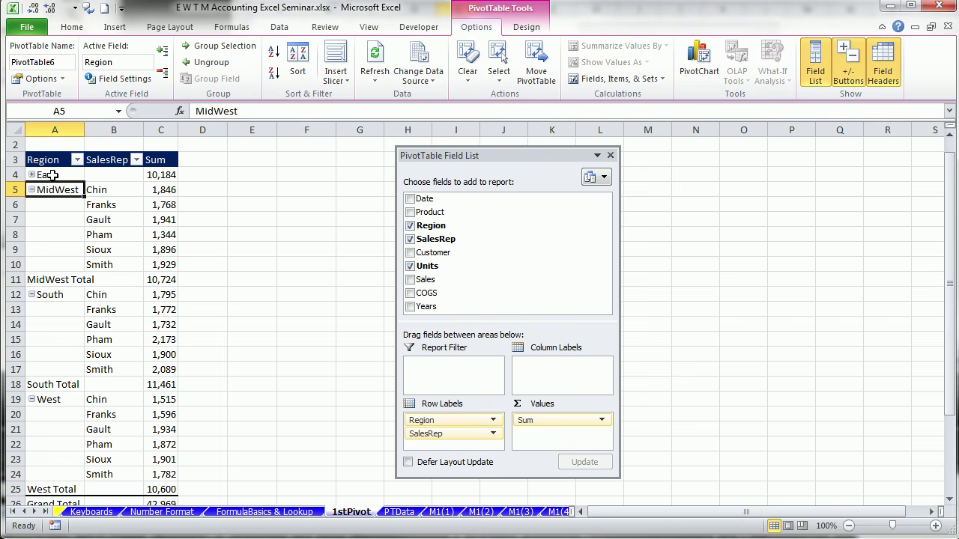
pyautogui.click(32, 176)
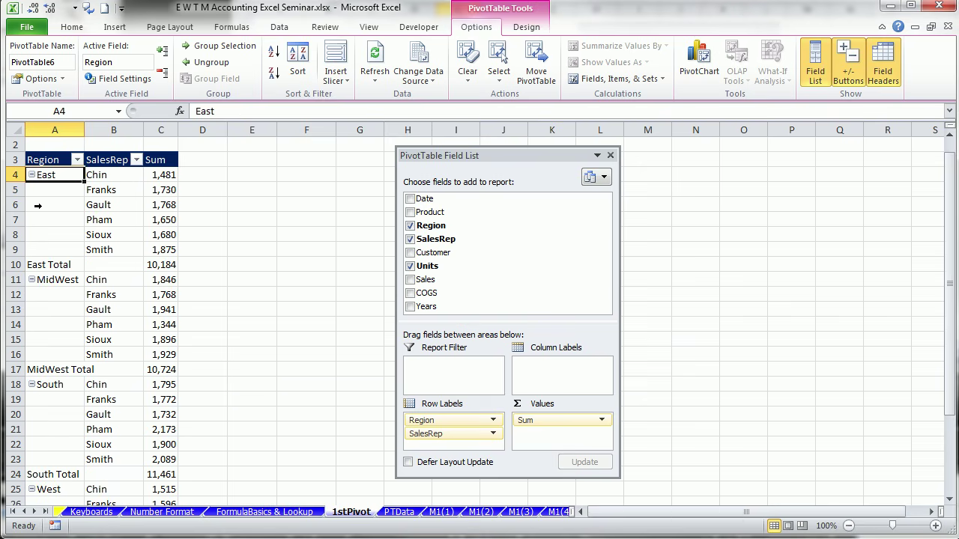
# Collapse the entire Region field in the report, and expand the entire field again.
pyautogui.rightClick(43, 207)
pyautogui.moveTo(124, 332)
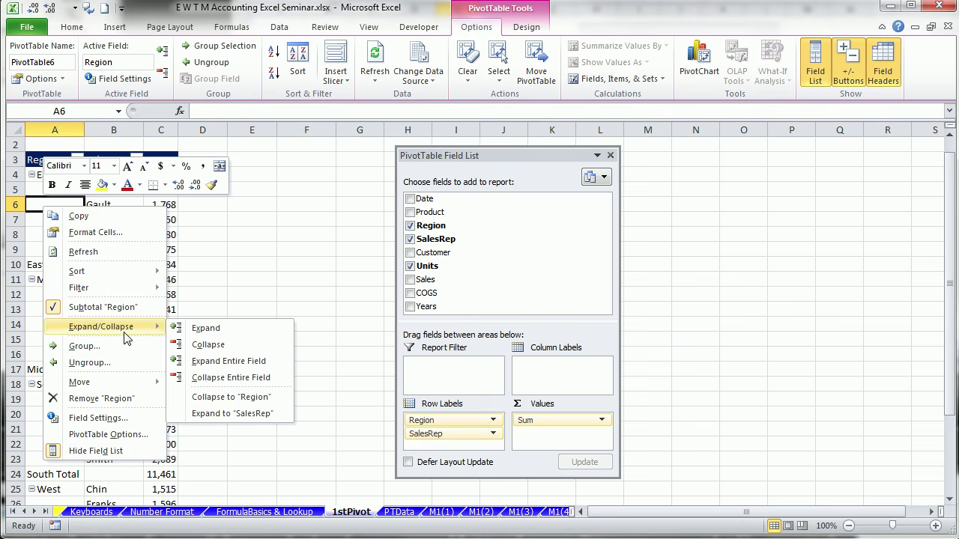
pyautogui.click(209, 381)
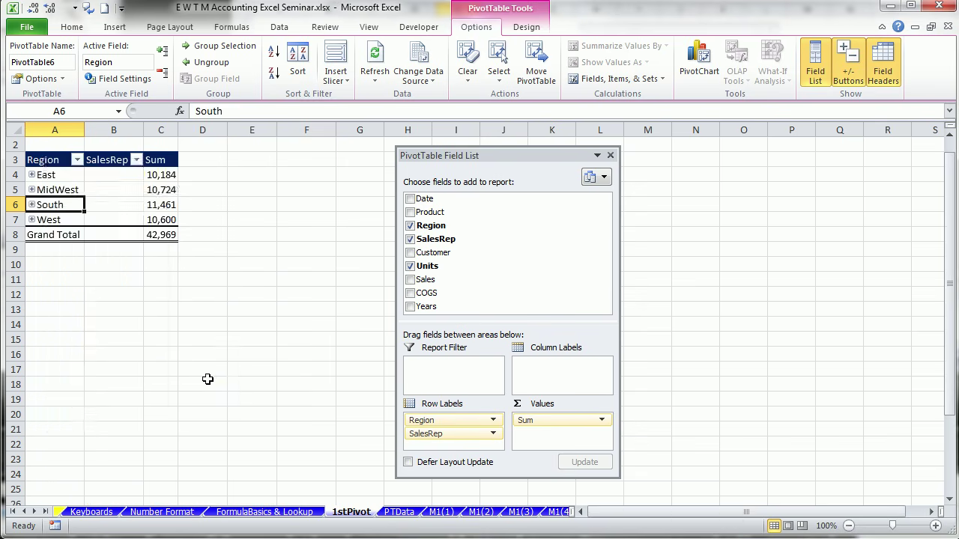
pyautogui.rightClick(58, 189)
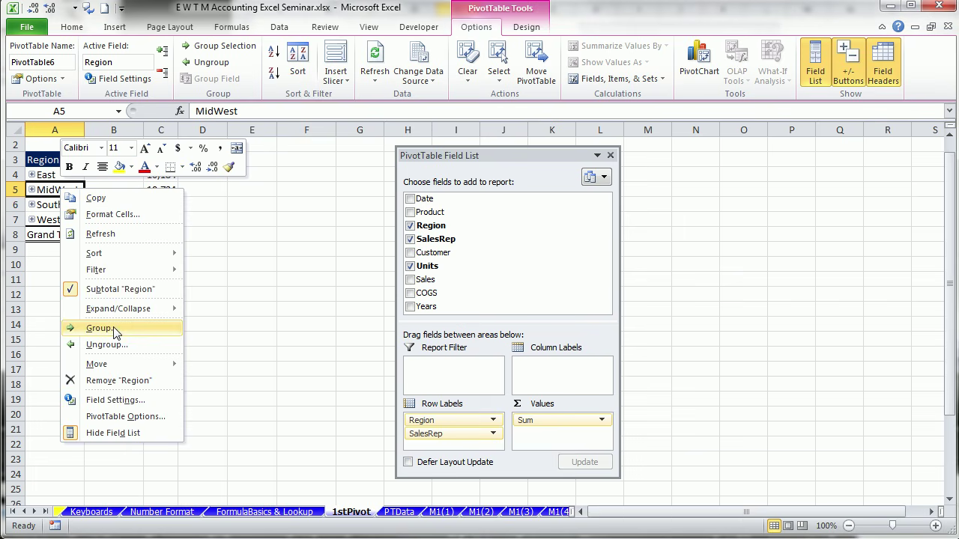
pyautogui.moveTo(135, 310)
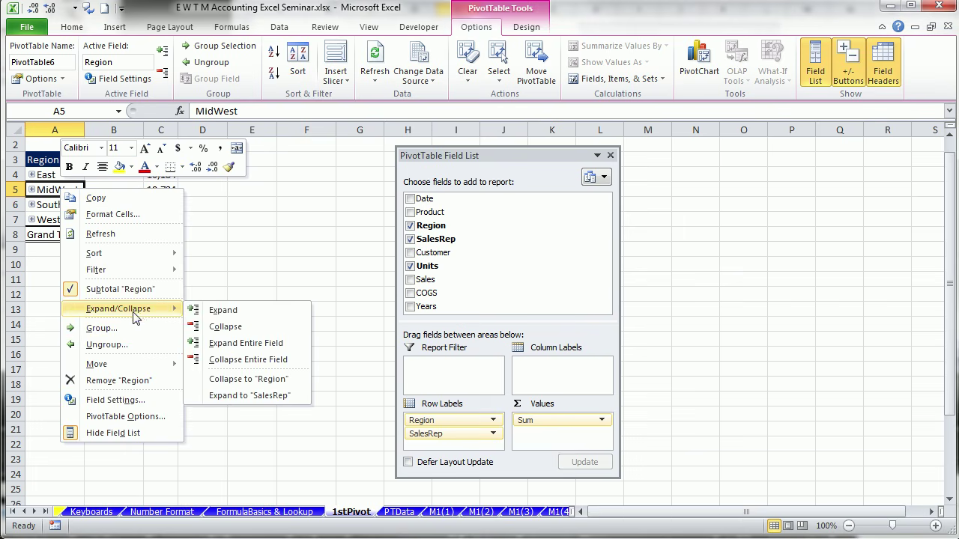
pyautogui.click(246, 343)
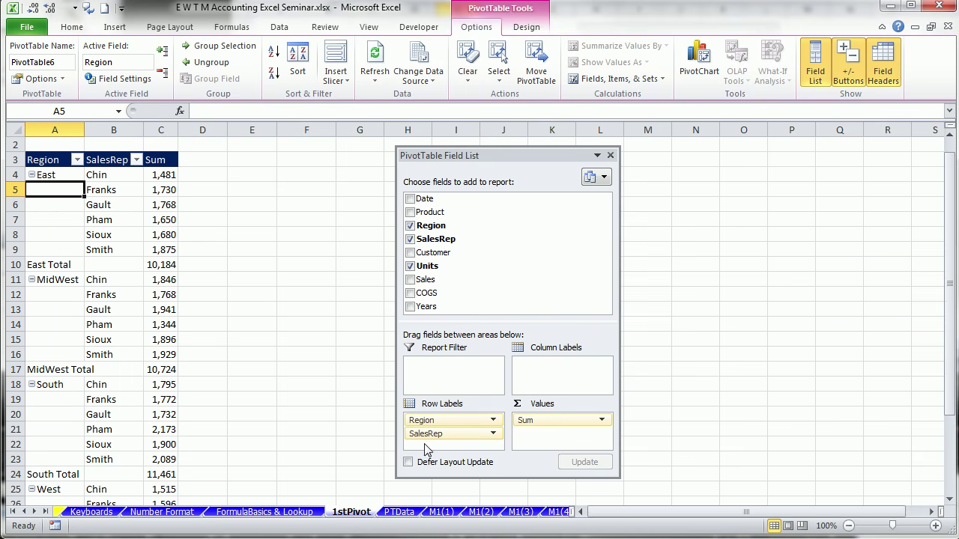
# Move the SalesRep field to the column labels, and shift the field list clear of the widened report.
pyautogui.moveTo(428, 436); pyautogui.dragTo(559, 382)
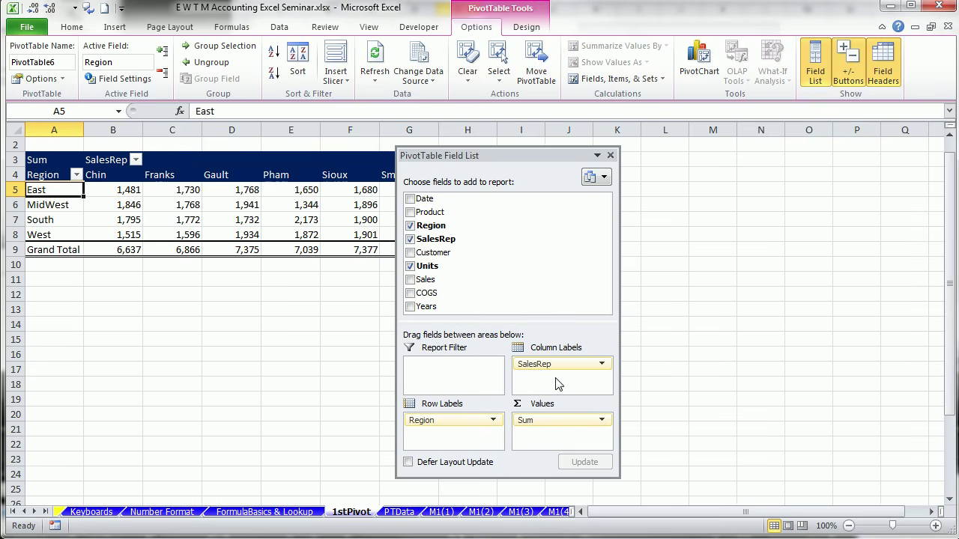
pyautogui.moveTo(523, 157); pyautogui.dragTo(653, 162)
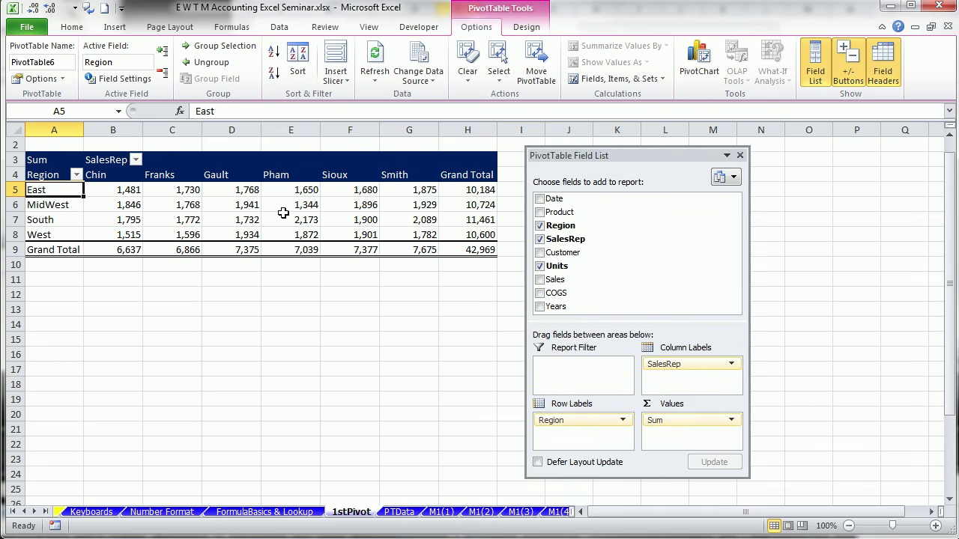
pyautogui.moveTo(282, 214)
# Reapply Sum as the summary calculation for the report's Units values.
pyautogui.click(223, 209)
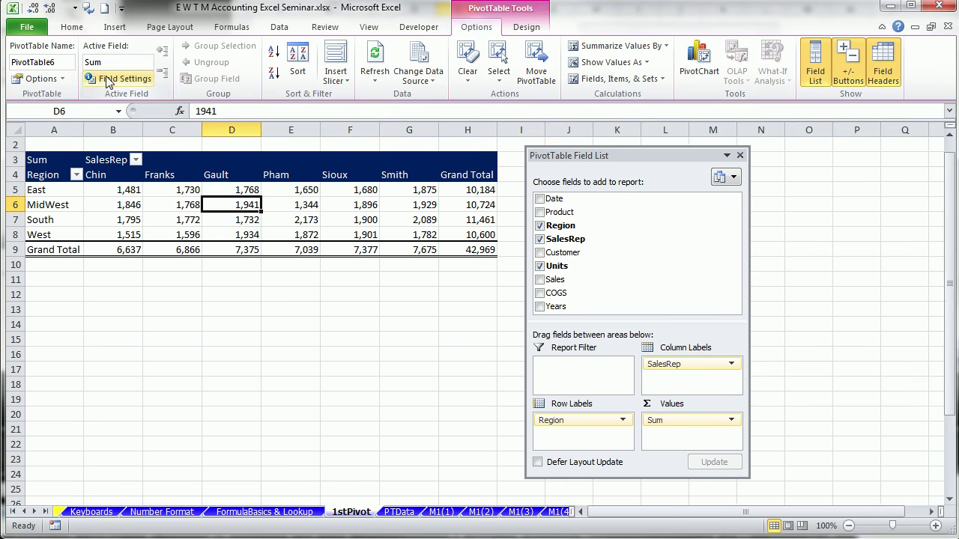
pyautogui.rightClick(215, 208)
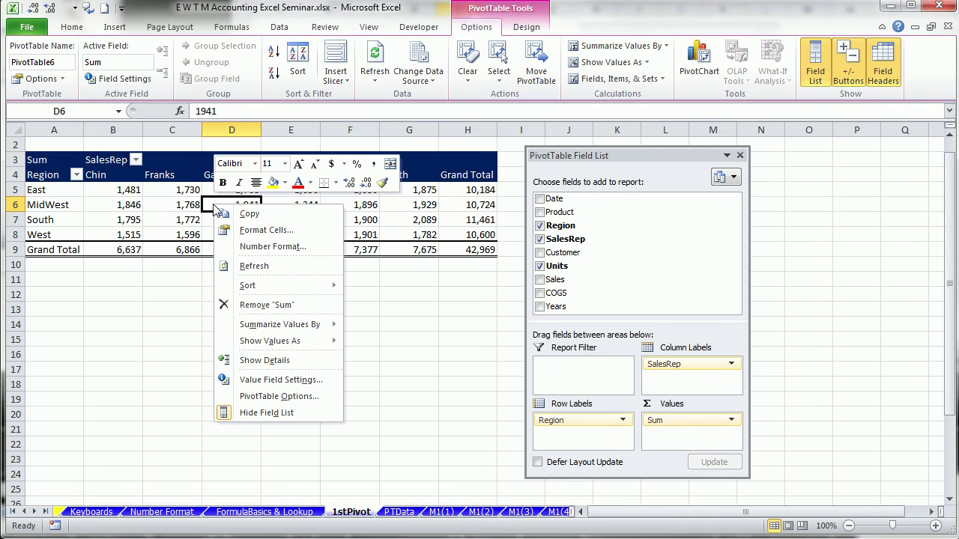
pyautogui.moveTo(264, 329)
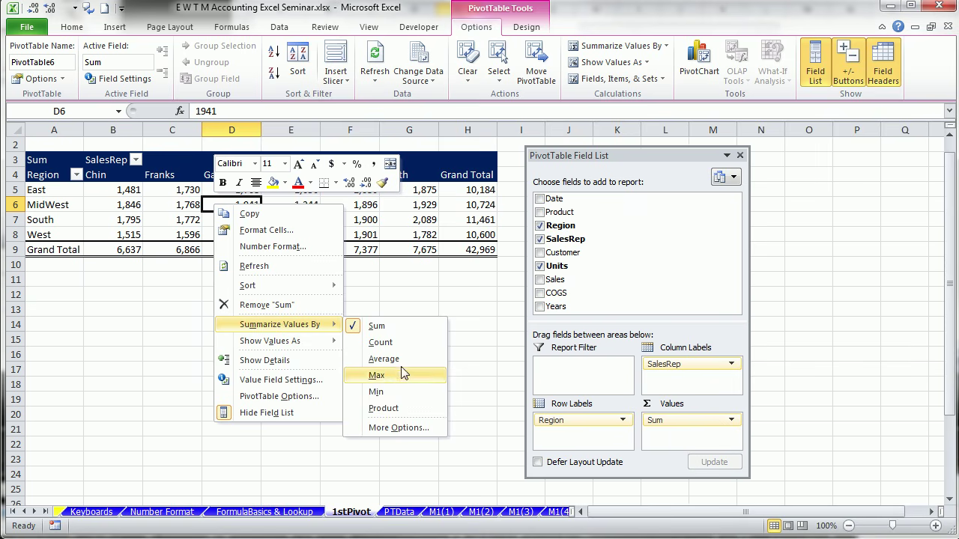
pyautogui.click(390, 328)
# Switch the Units value field's calculation to Count in its value field settings, and undo the change.
pyautogui.rightClick(223, 210)
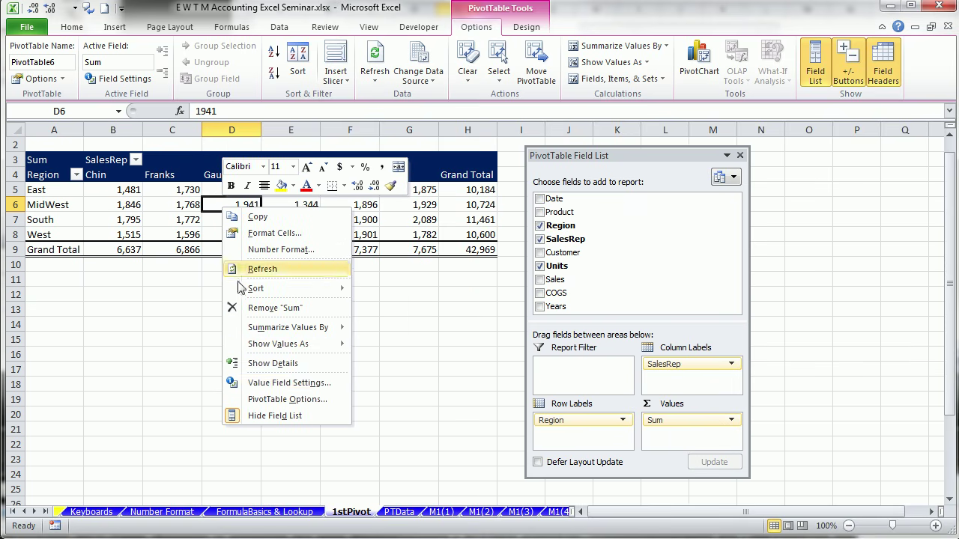
pyautogui.click(289, 383)
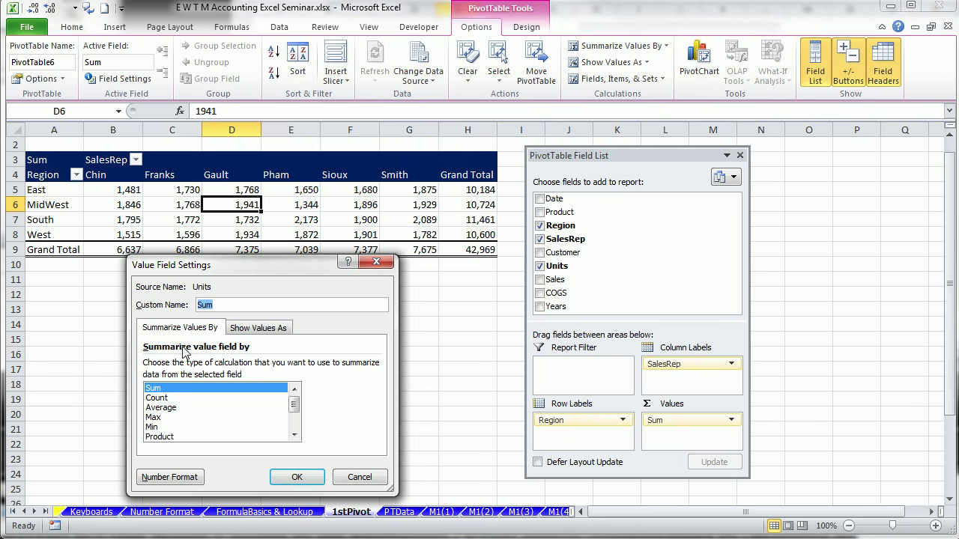
pyautogui.click(161, 399)
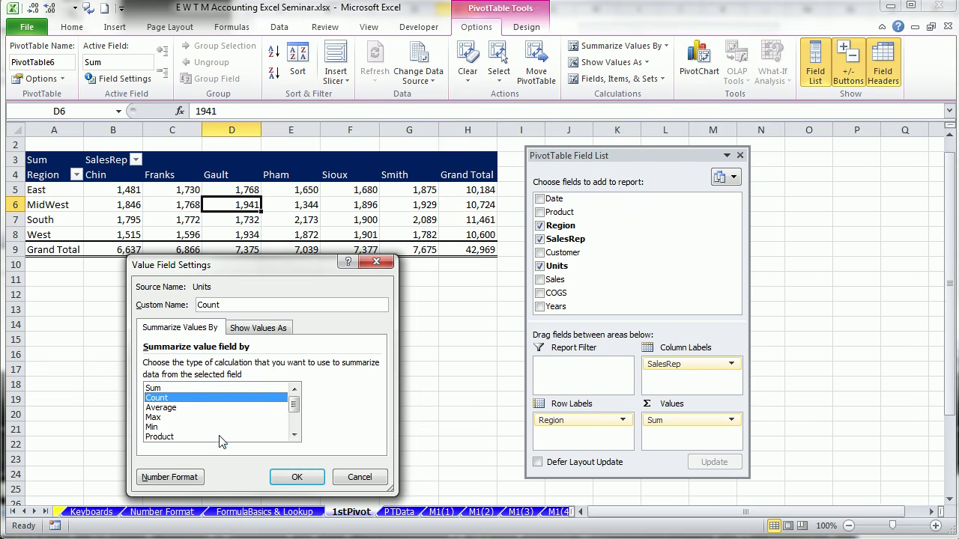
pyautogui.click(297, 479)
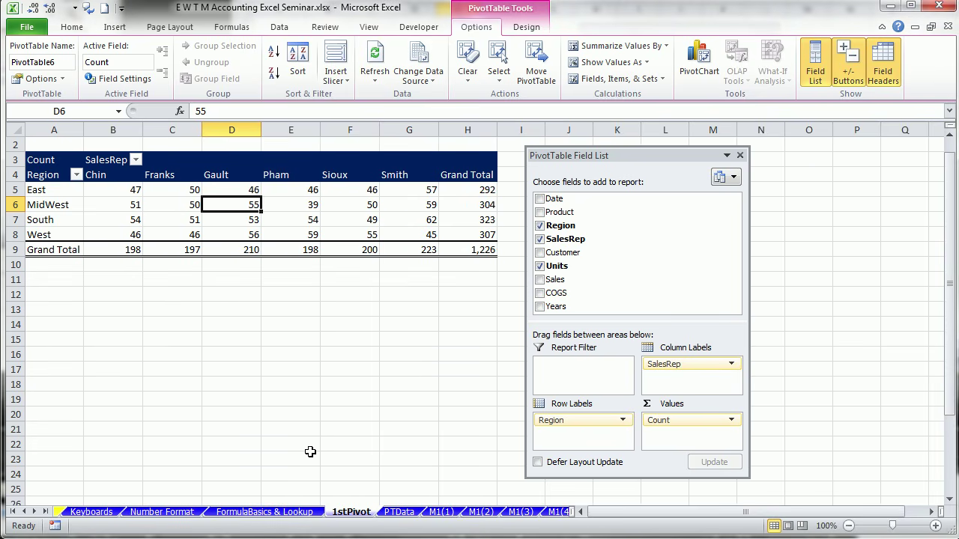
pyautogui.hotkey('ctrl', 'z')
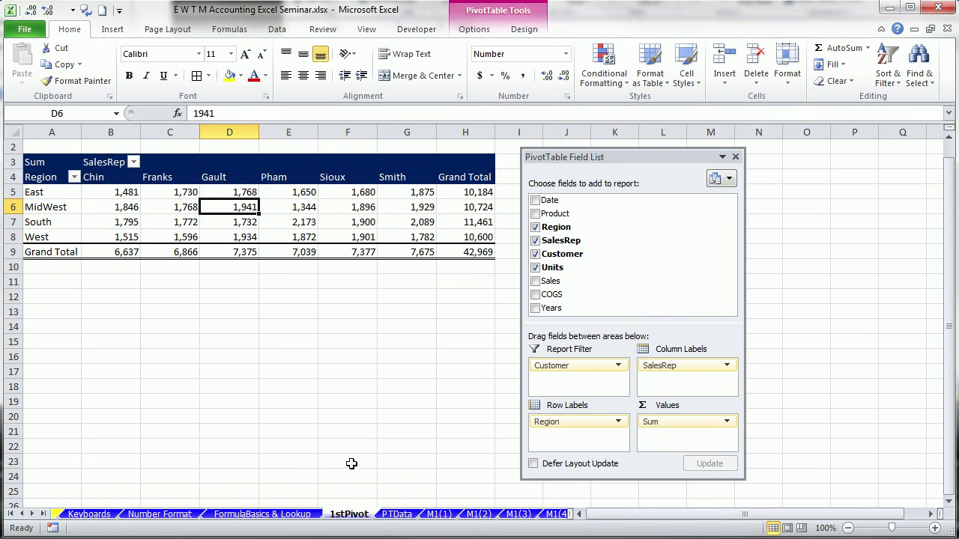
# Check the blank region, product and sales rep layout on the PTData sheet, and create a PivotTable from its data on a new worksheet.
pyautogui.click(395, 515)
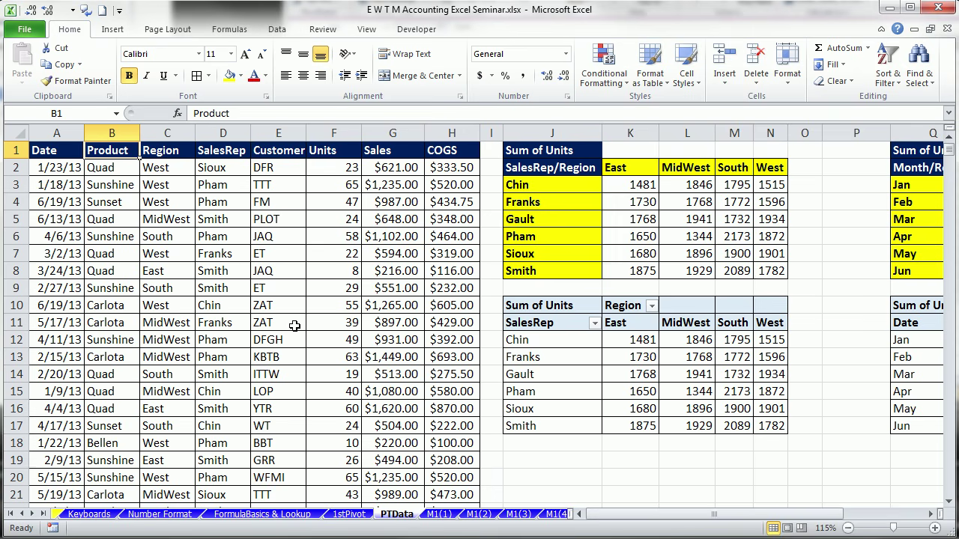
pyautogui.scroll(-2, 675, 305)
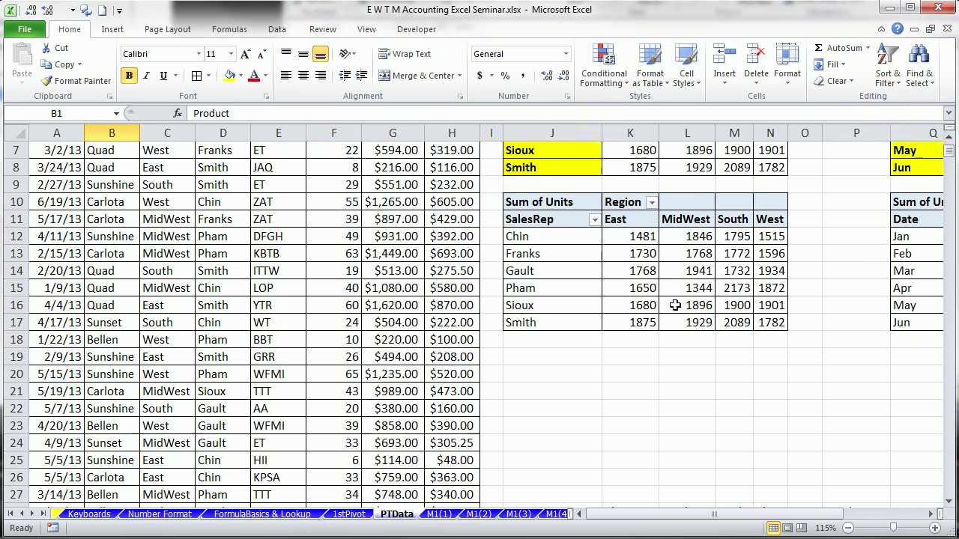
pyautogui.scroll(-4, 675, 305)
pyautogui.scroll(-1, 674, 307)
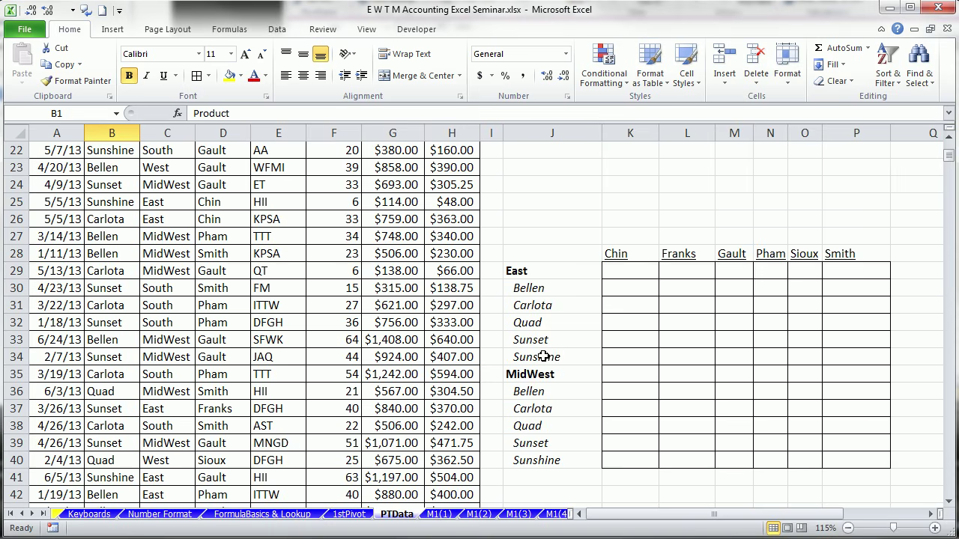
pyautogui.scroll(7, 534, 381)
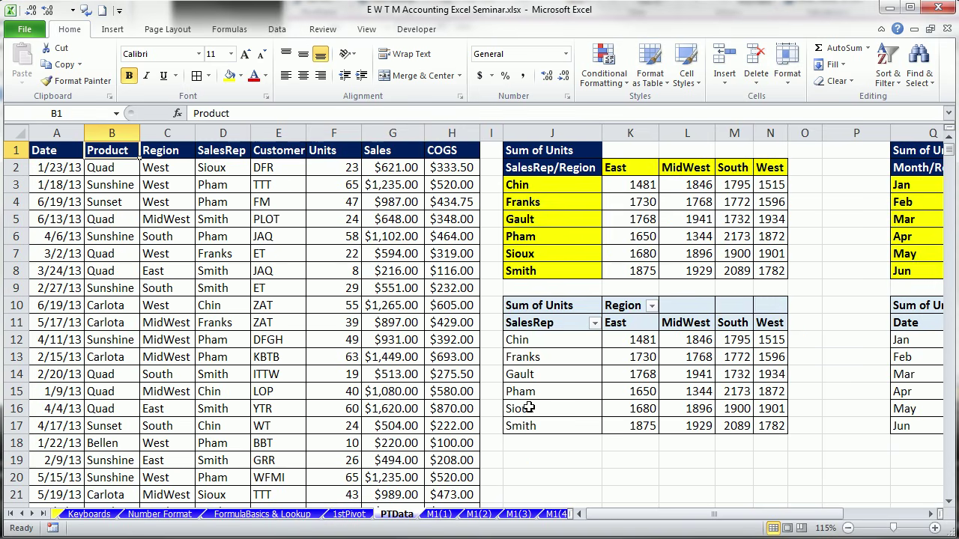
pyautogui.click(120, 218)
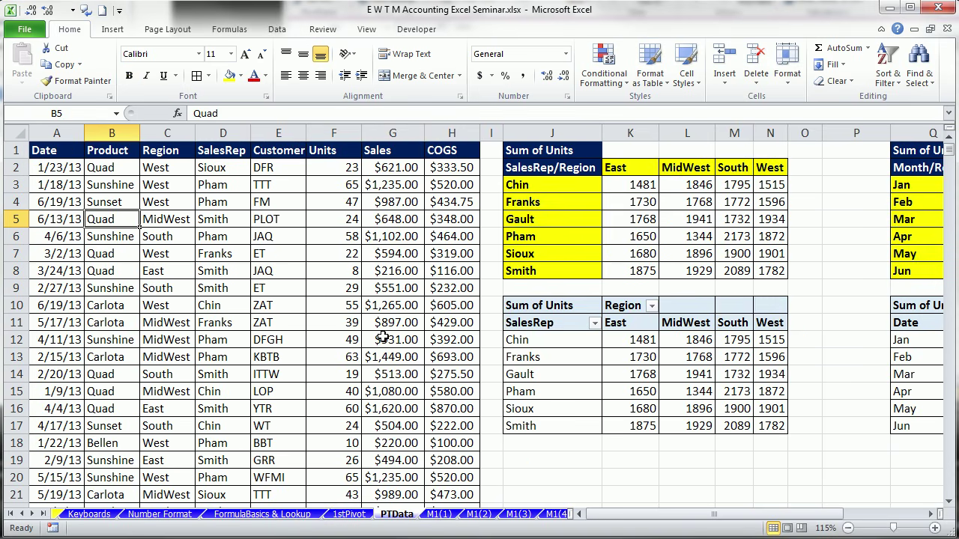
pyautogui.press('alt')
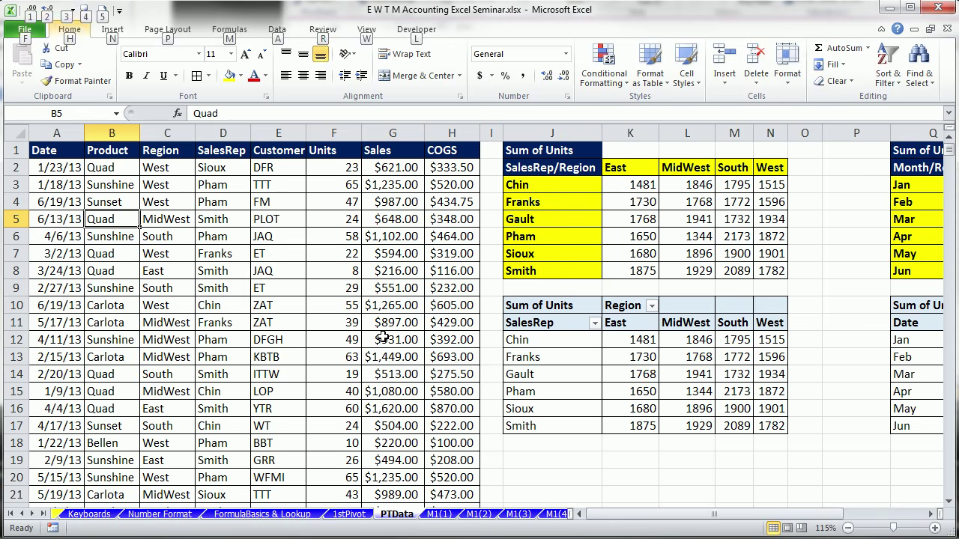
pyautogui.press('n')
pyautogui.press('v')
pyautogui.press('t')
pyautogui.press('Return')
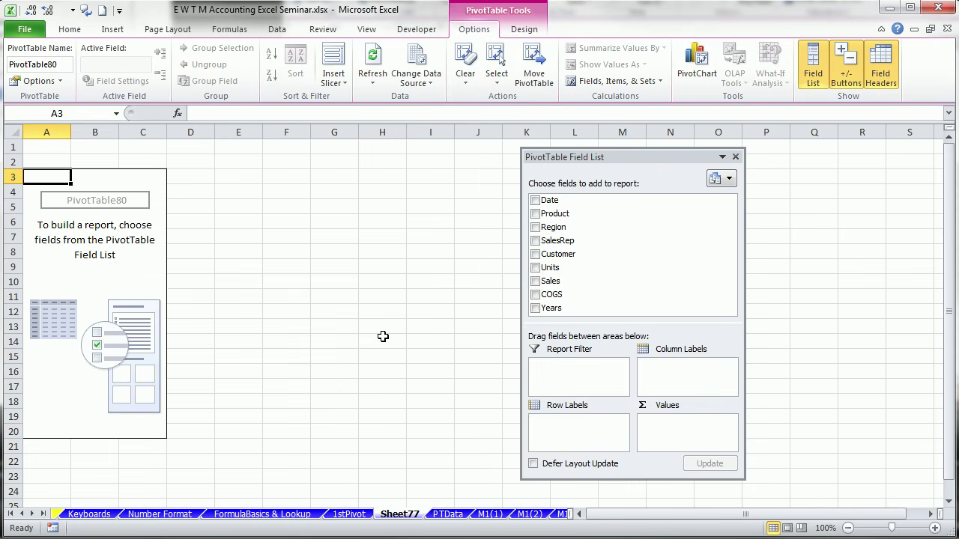
# Place Region in the new PivotTable's row labels with Product nested beneath it, moving the field list closer to the report.
pyautogui.moveTo(599, 158); pyautogui.dragTo(322, 154)
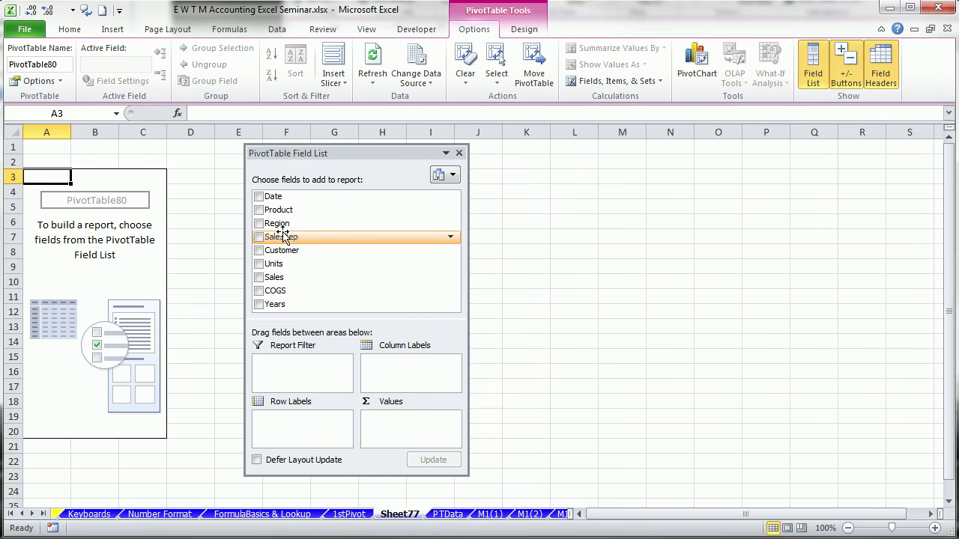
pyautogui.moveTo(277, 224); pyautogui.dragTo(312, 421)
pyautogui.moveTo(276, 210); pyautogui.dragTo(300, 433)
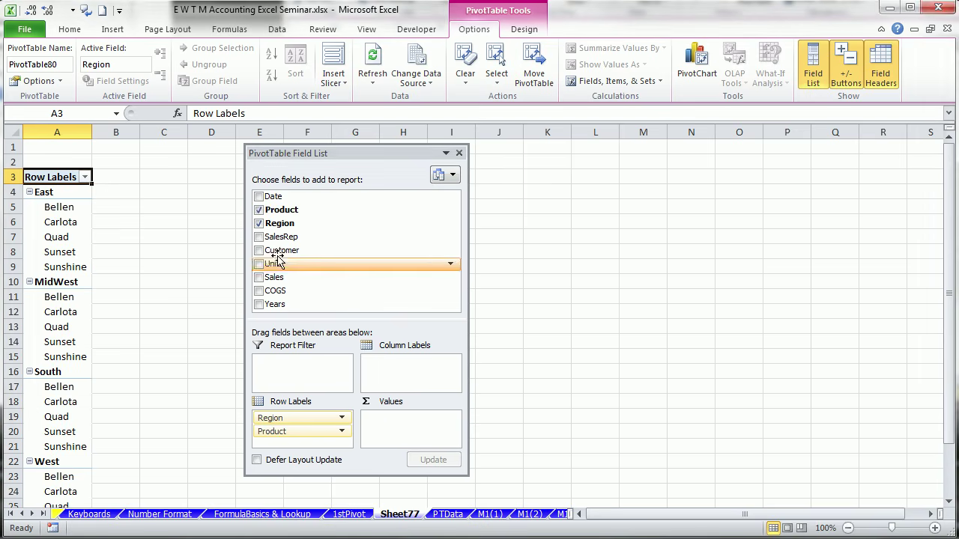
# Place SalesRep in the column labels and Sales in the values area, moving the field list clear of the report.
pyautogui.moveTo(274, 237); pyautogui.dragTo(416, 365)
pyautogui.moveTo(296, 153); pyautogui.dragTo(468, 158)
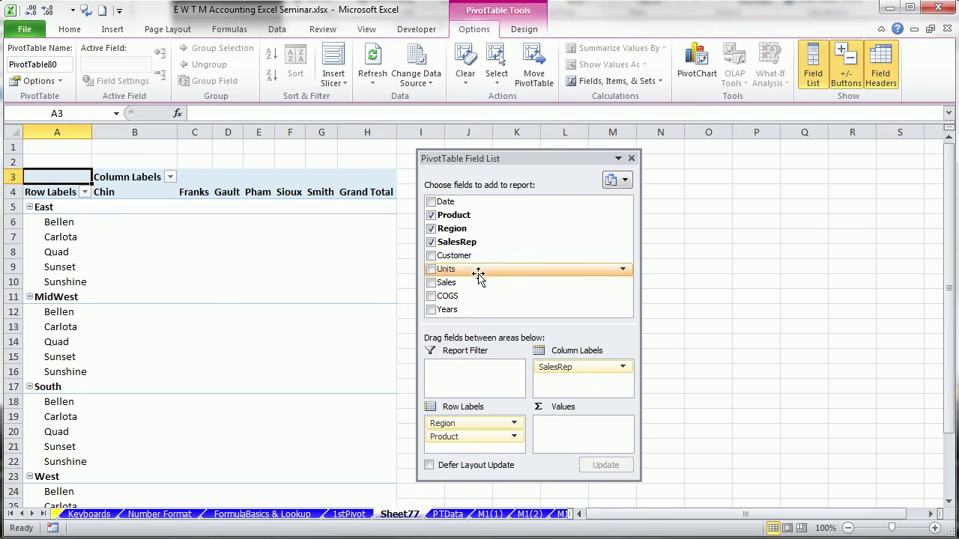
pyautogui.moveTo(438, 285); pyautogui.dragTo(583, 433)
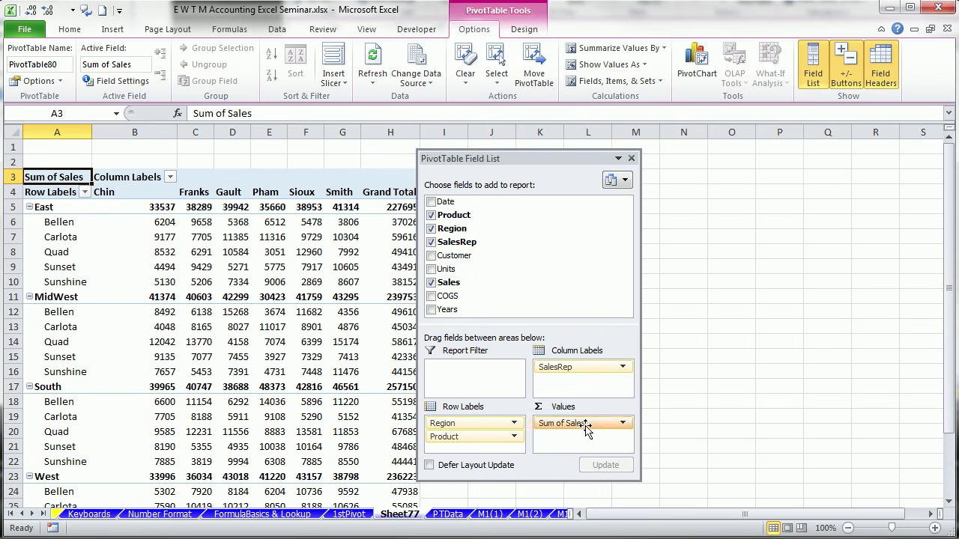
pyautogui.moveTo(484, 157); pyautogui.dragTo(518, 159)
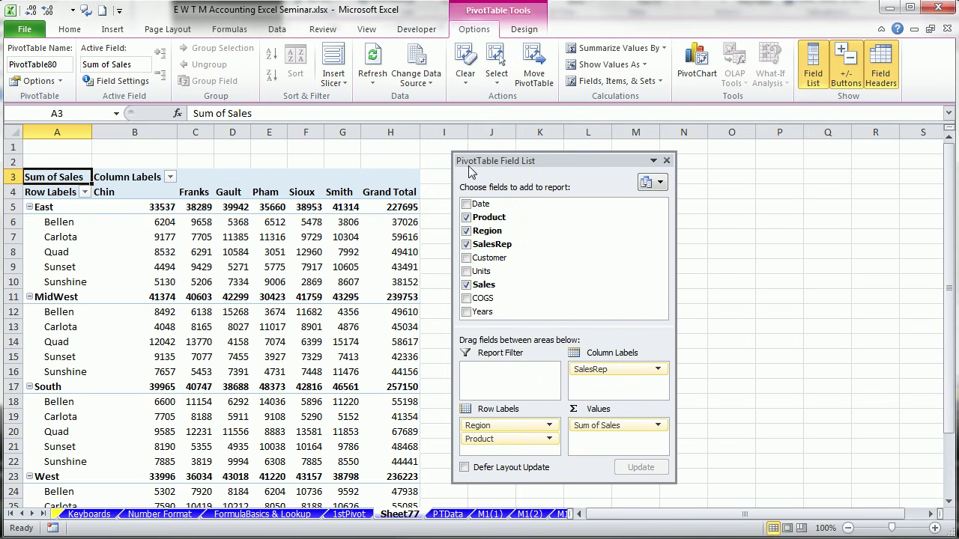
# Format the Sales value field as Currency with the $ symbol and 0 decimal places through its value field settings.
pyautogui.rightClick(203, 222)
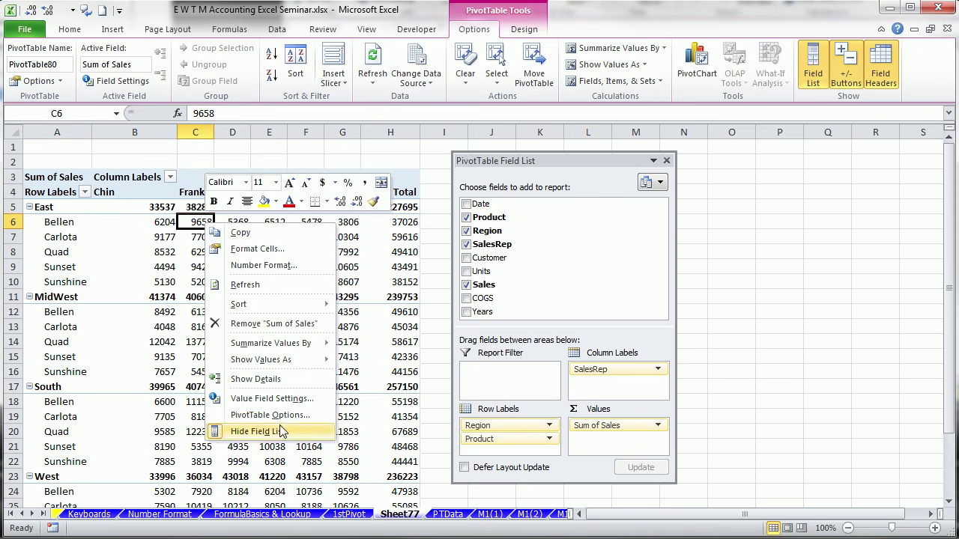
pyautogui.click(283, 404)
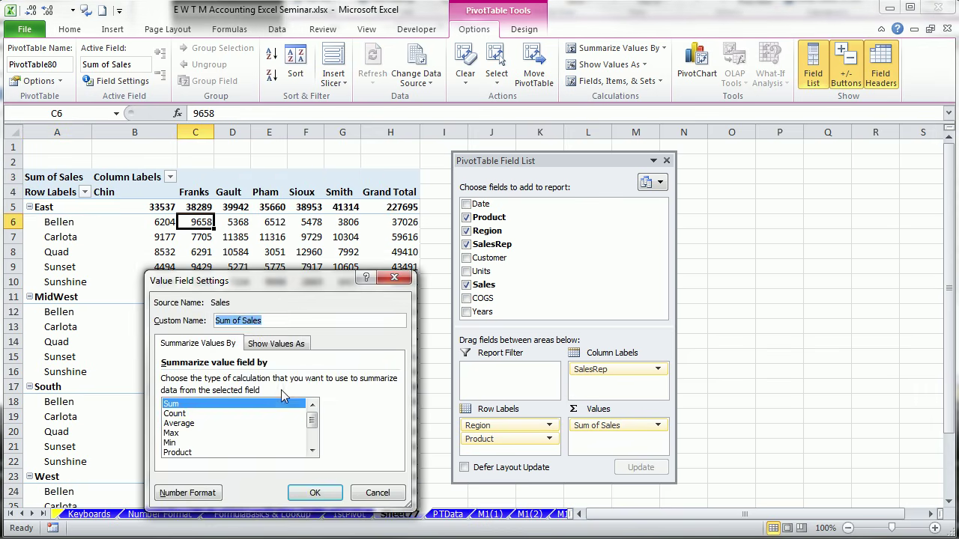
pyautogui.click(186, 493)
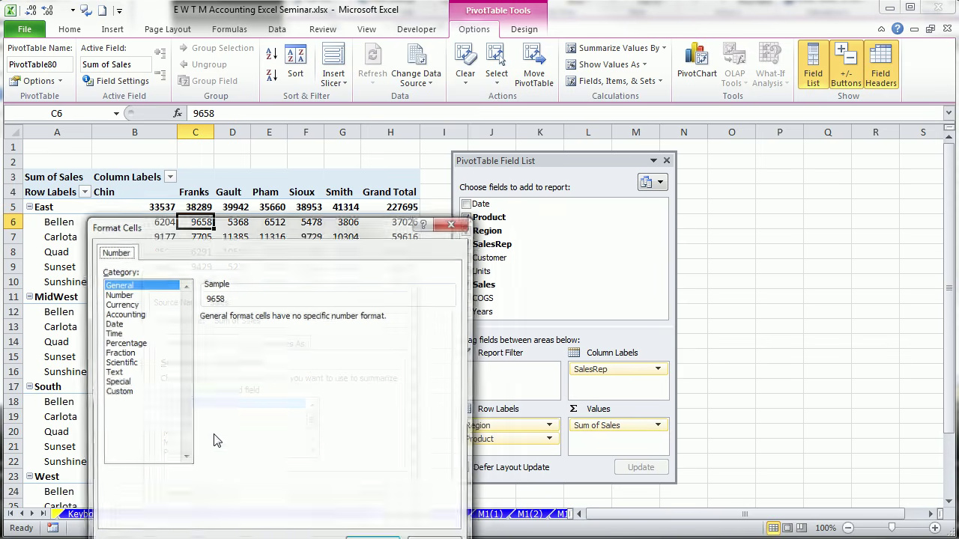
pyautogui.click(122, 304)
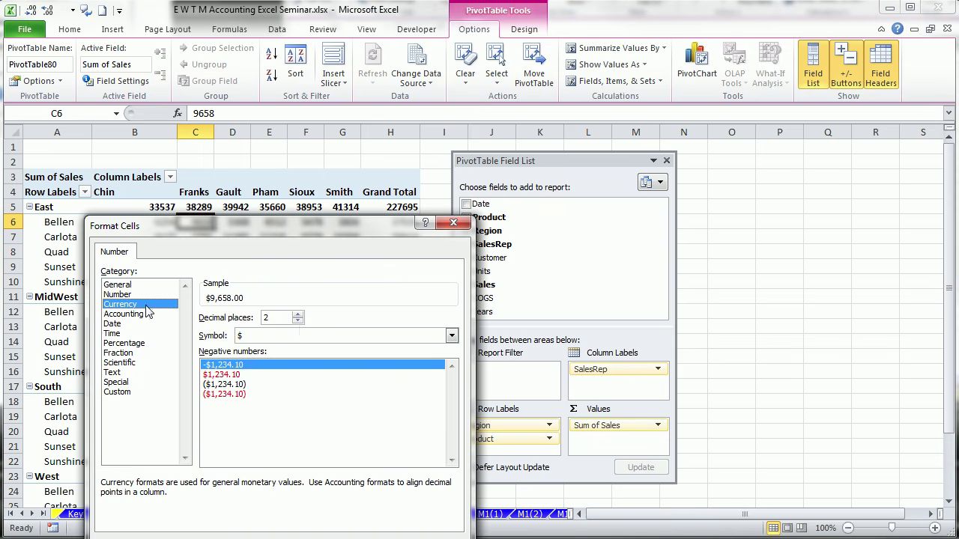
pyautogui.click(298, 315)
pyautogui.click(298, 316)
pyautogui.click(298, 323)
pyautogui.click(298, 322)
pyautogui.click(298, 322)
pyautogui.click(298, 322)
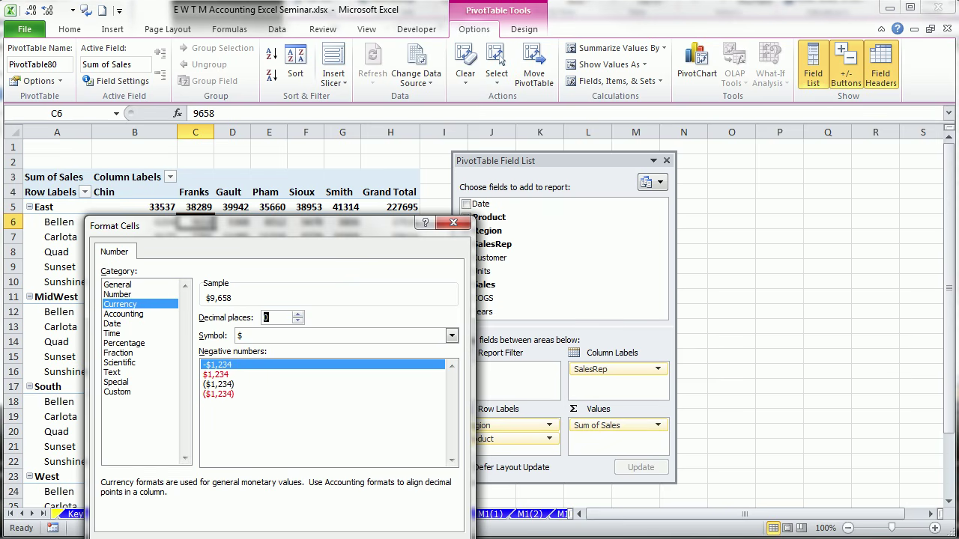
pyautogui.press('Return')
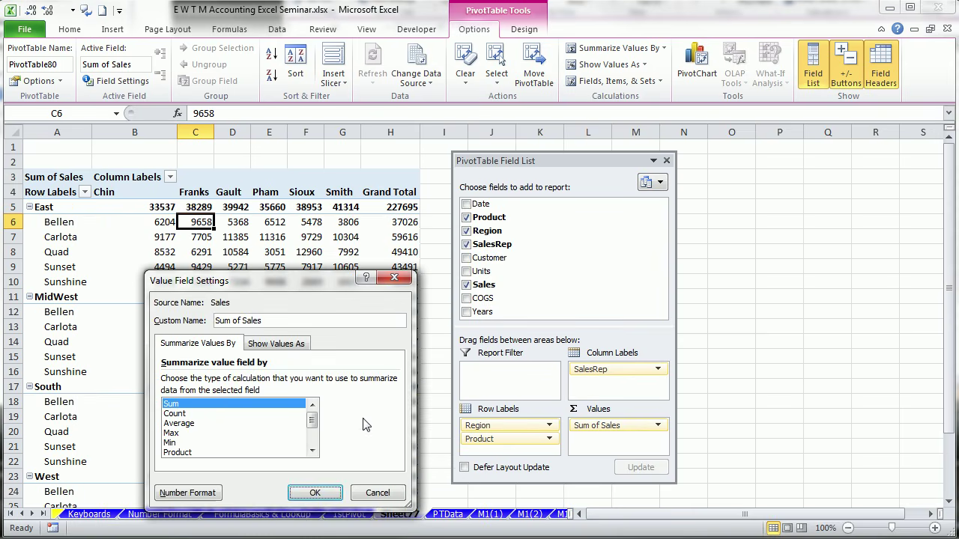
pyautogui.click(317, 491)
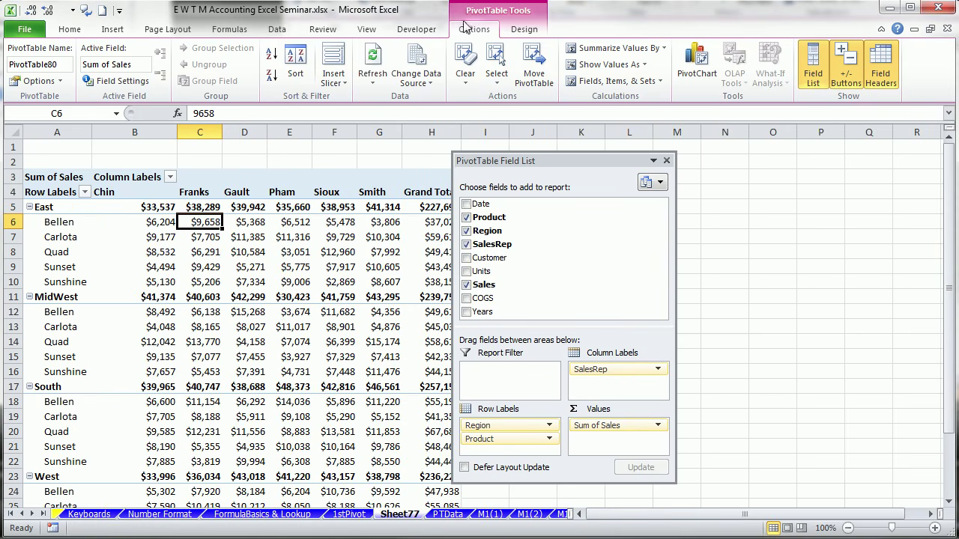
# Show the PivotTable report in Tabular Form and move the field list away from the Grand Total column.
pyautogui.click(525, 31)
pyautogui.click(102, 81)
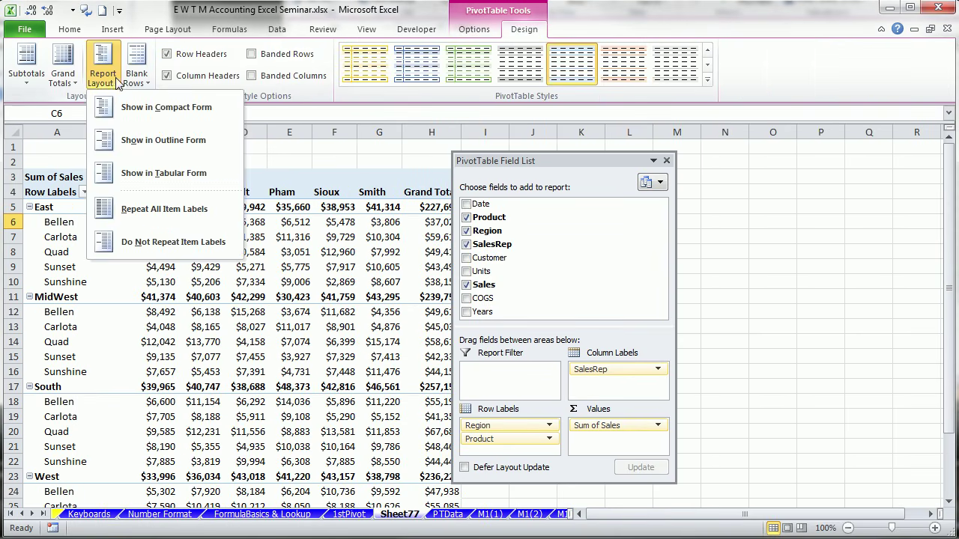
pyautogui.click(137, 183)
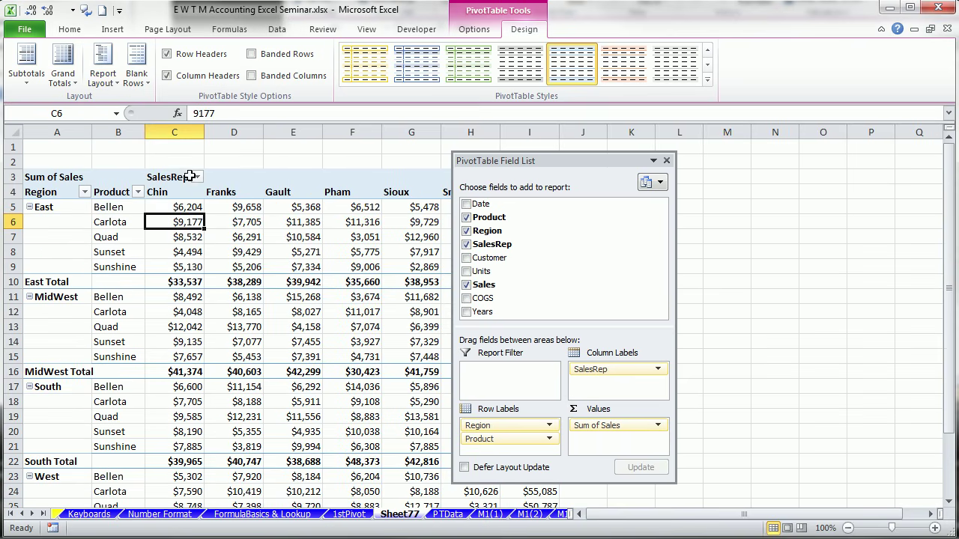
pyautogui.moveTo(596, 157); pyautogui.dragTo(734, 160)
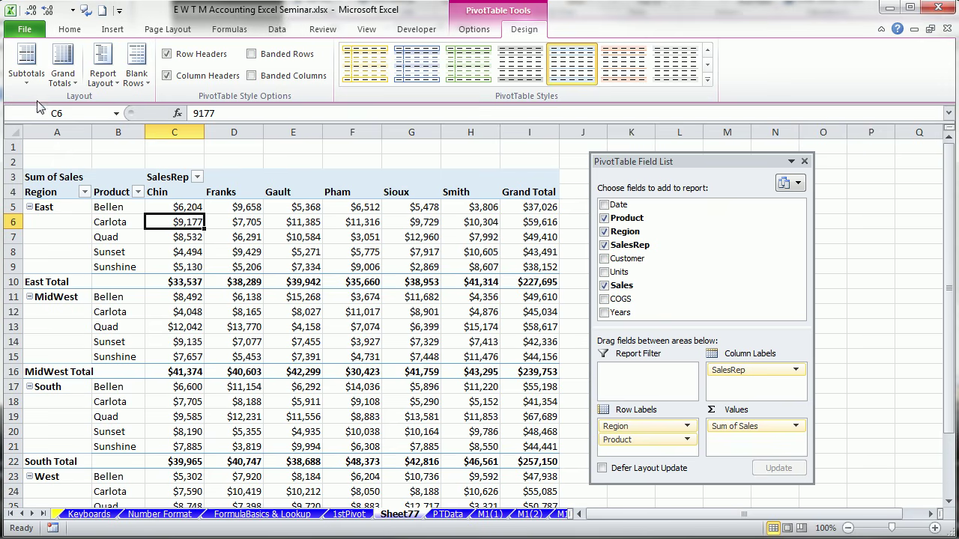
# Narrow the workbook window to make room for the Region filter list, and shift the field list clear of the report.
pyautogui.moveTo(3, 96); pyautogui.dragTo(68, 105)
pyautogui.click(153, 192)
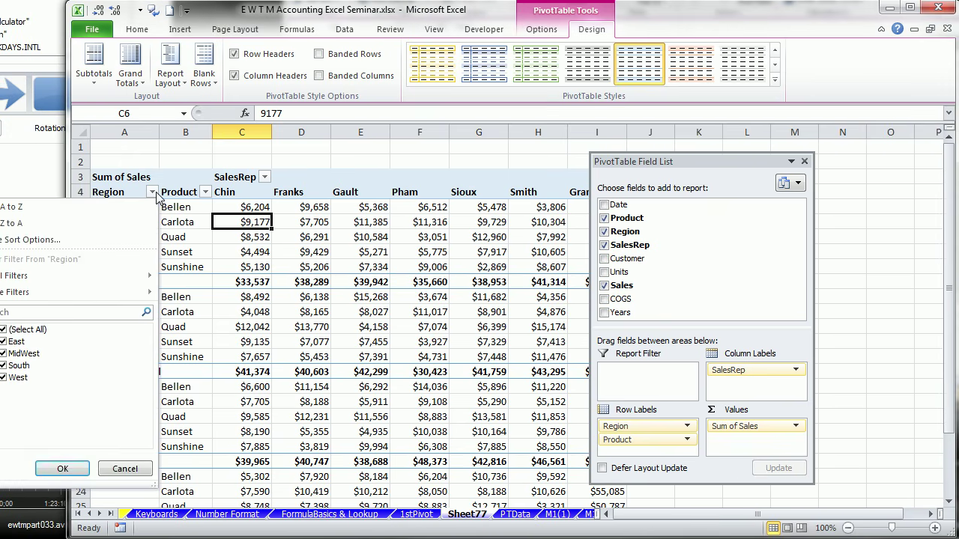
pyautogui.click(155, 192)
pyautogui.moveTo(721, 158); pyautogui.dragTo(801, 164)
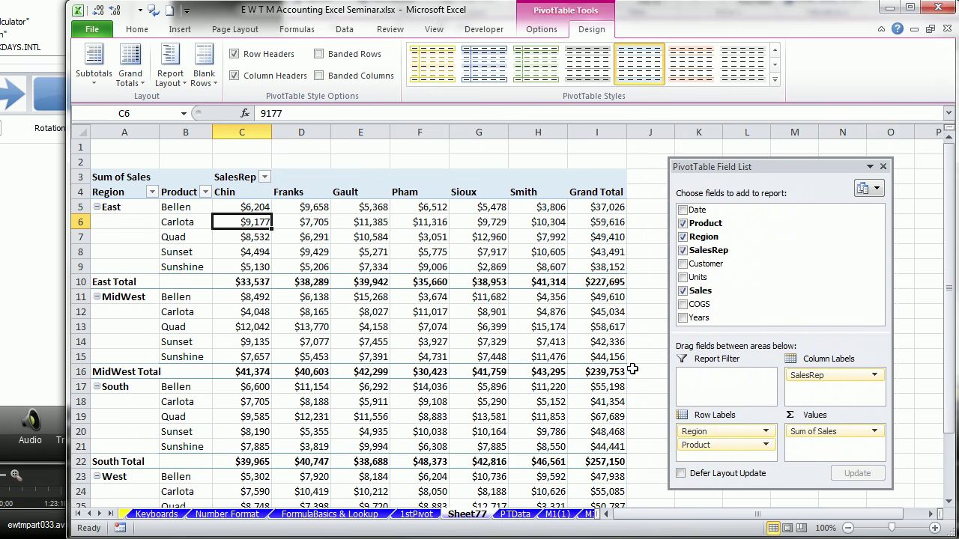
# Review the region totals and filter Region to the Top 2 items by Sum of Sales.
pyautogui.scroll(-2, 614, 466)
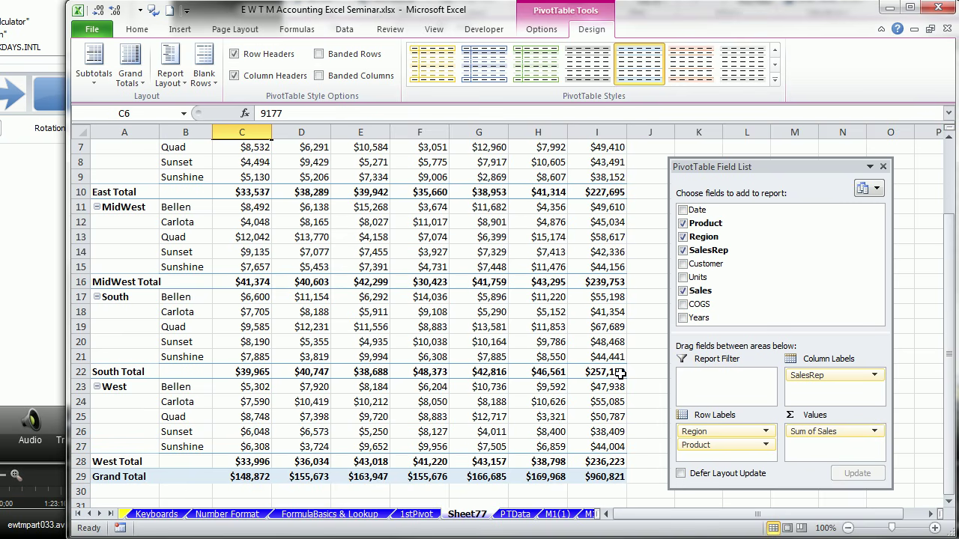
pyautogui.scroll(2, 618, 373)
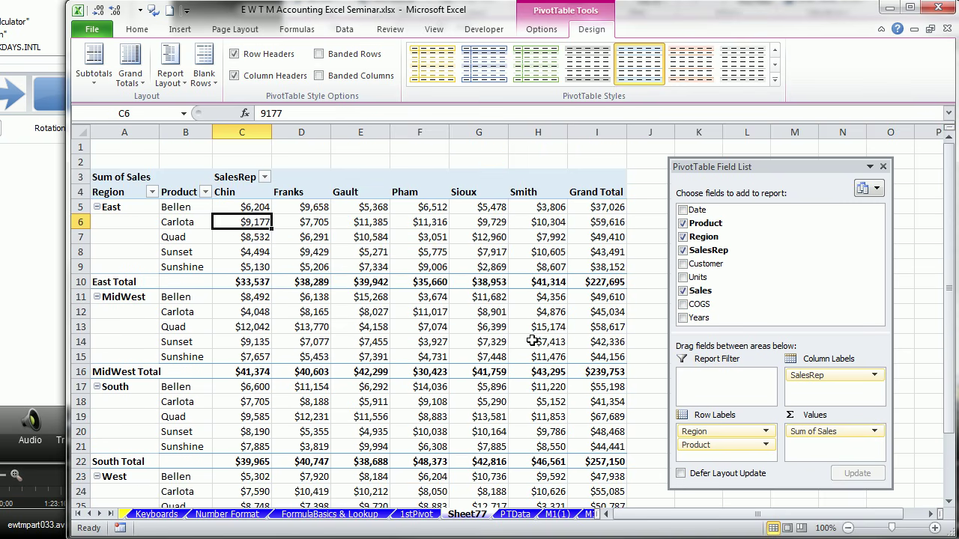
pyautogui.click(153, 192)
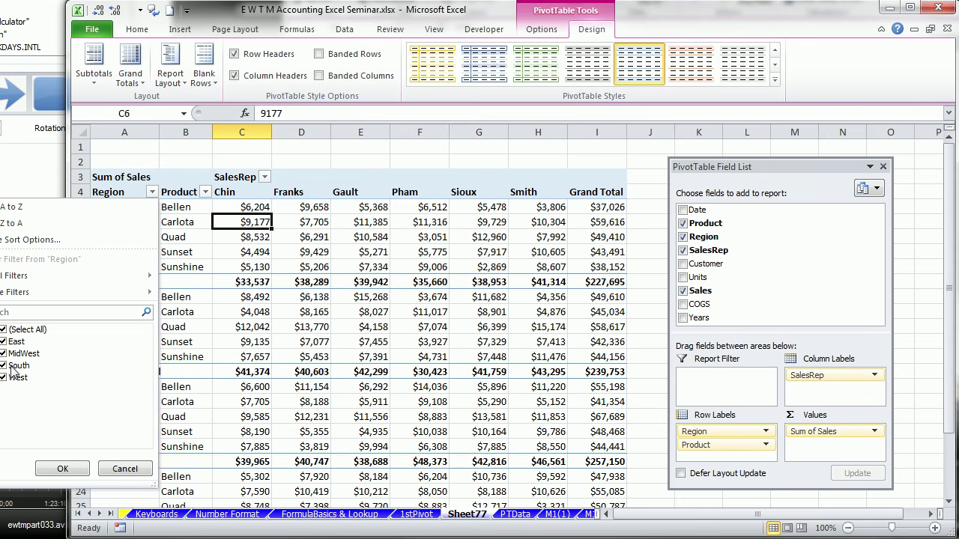
pyautogui.moveTo(6, 279)
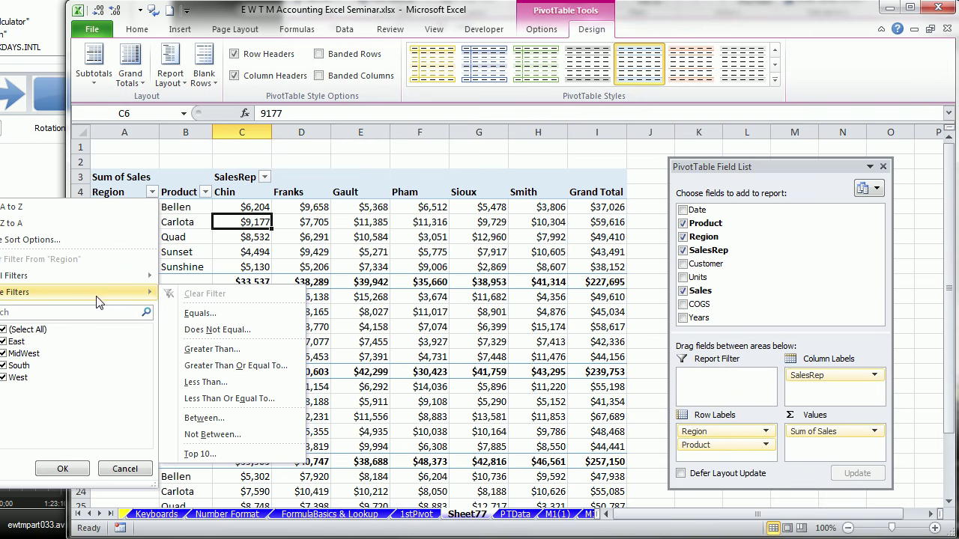
pyautogui.click(224, 456)
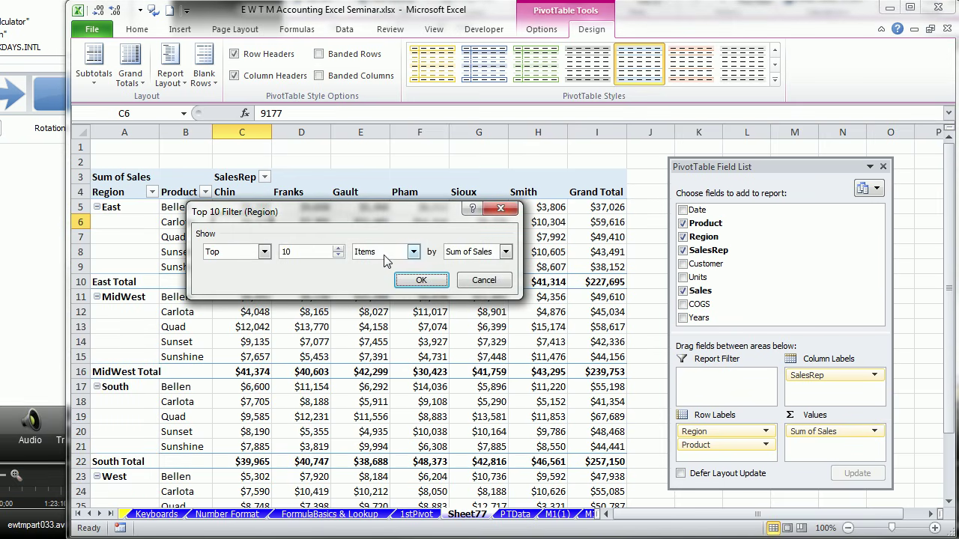
pyautogui.click(339, 255)
pyautogui.click(420, 281)
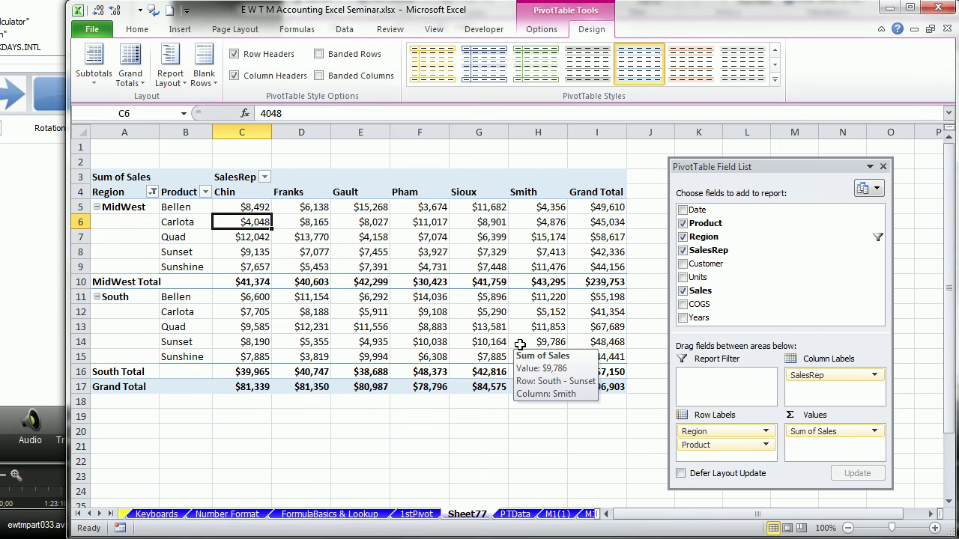
# Clear the value filter from Region and narrow the workbook window slightly.
pyautogui.click(153, 192)
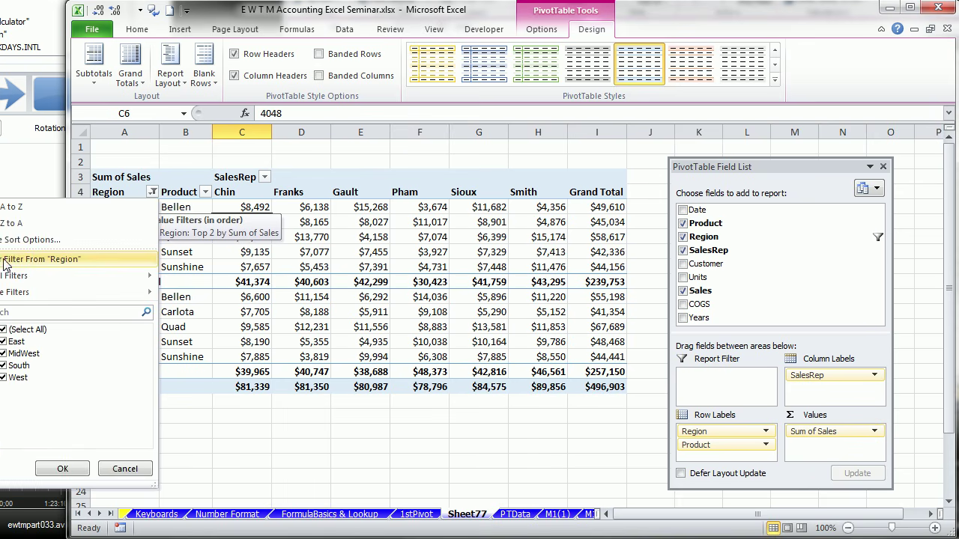
pyautogui.click(58, 260)
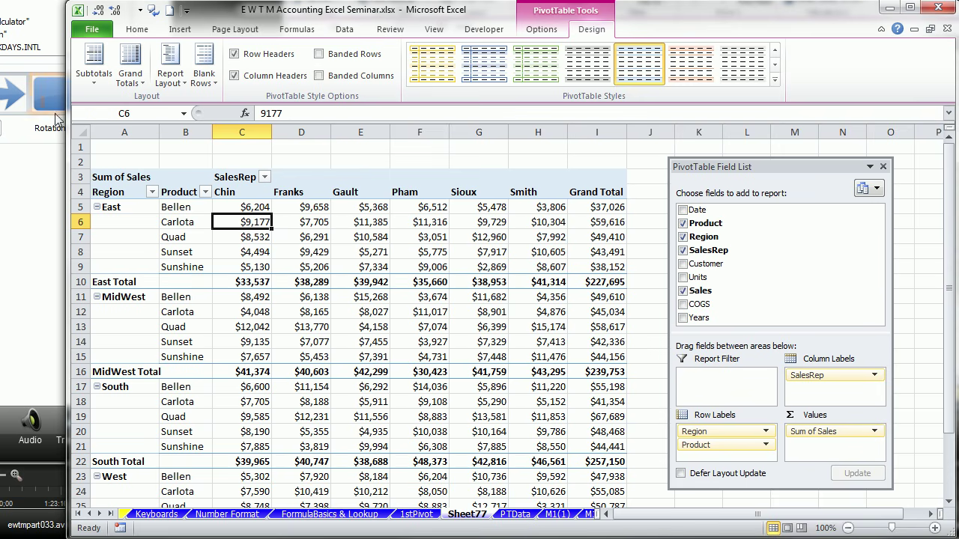
pyautogui.moveTo(66, 120); pyautogui.dragTo(73, 119)
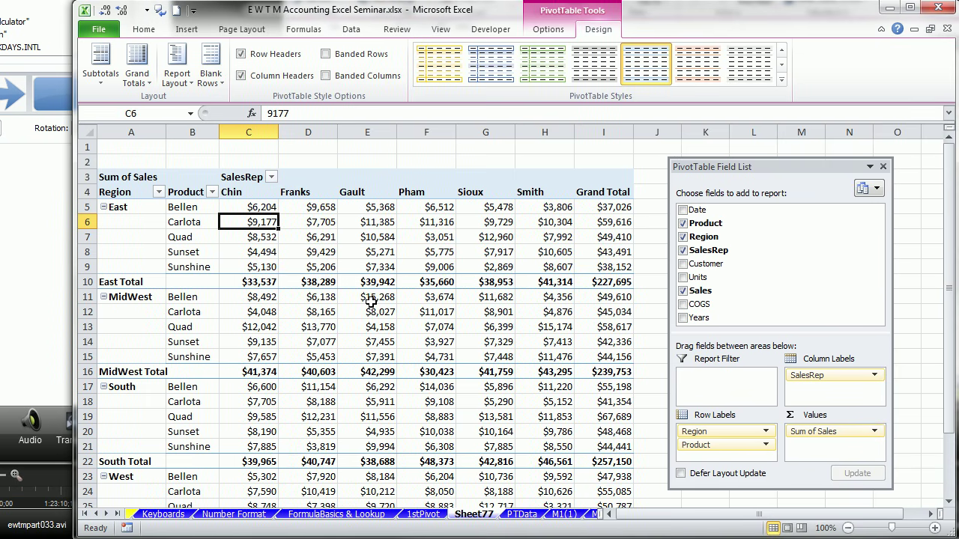
# Add Customer as a report filter and limit the report to customer BBT.
pyautogui.click(383, 325)
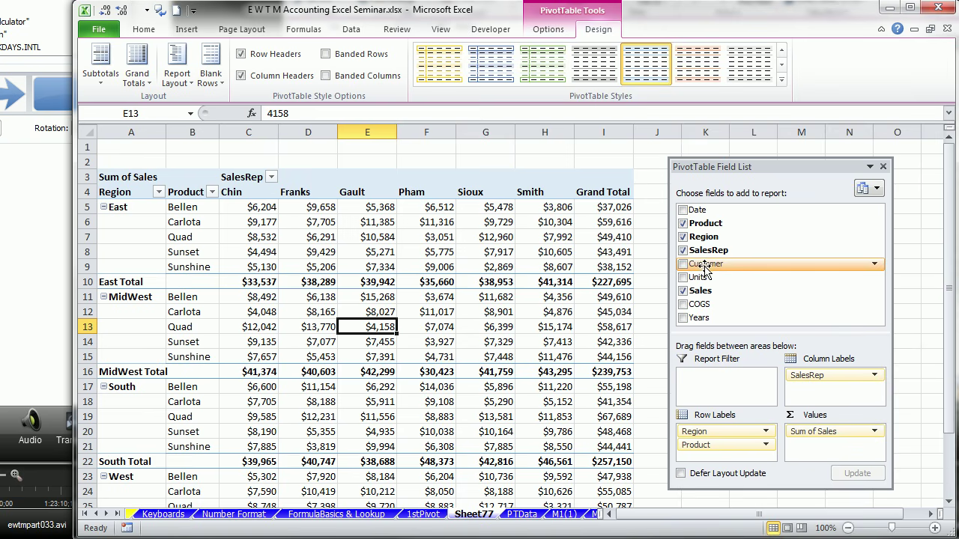
pyautogui.moveTo(705, 271); pyautogui.dragTo(715, 386)
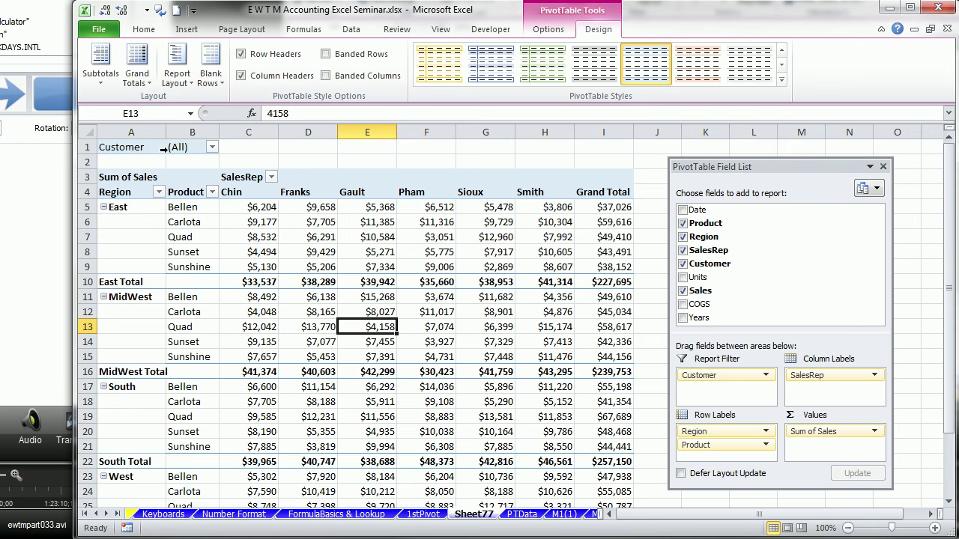
pyautogui.click(213, 147)
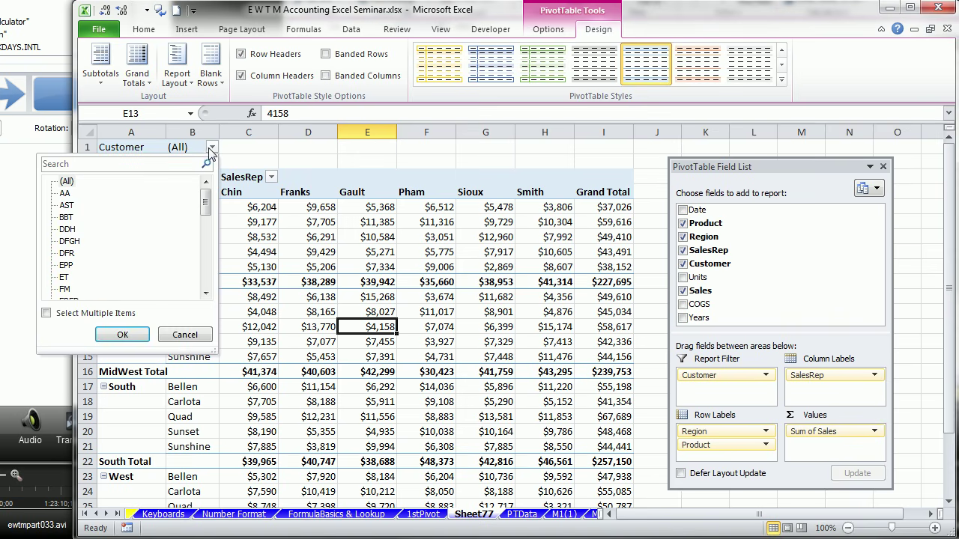
pyautogui.click(69, 218)
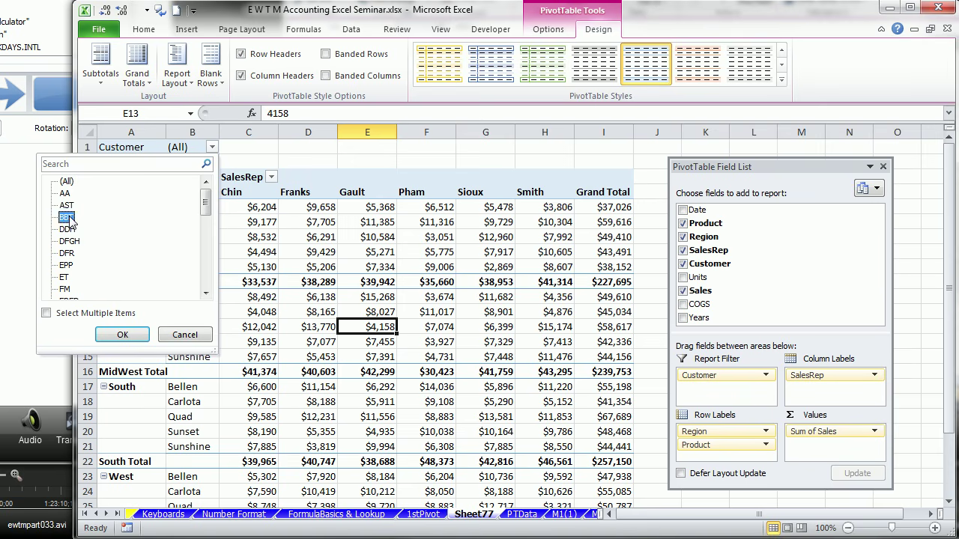
pyautogui.click(123, 335)
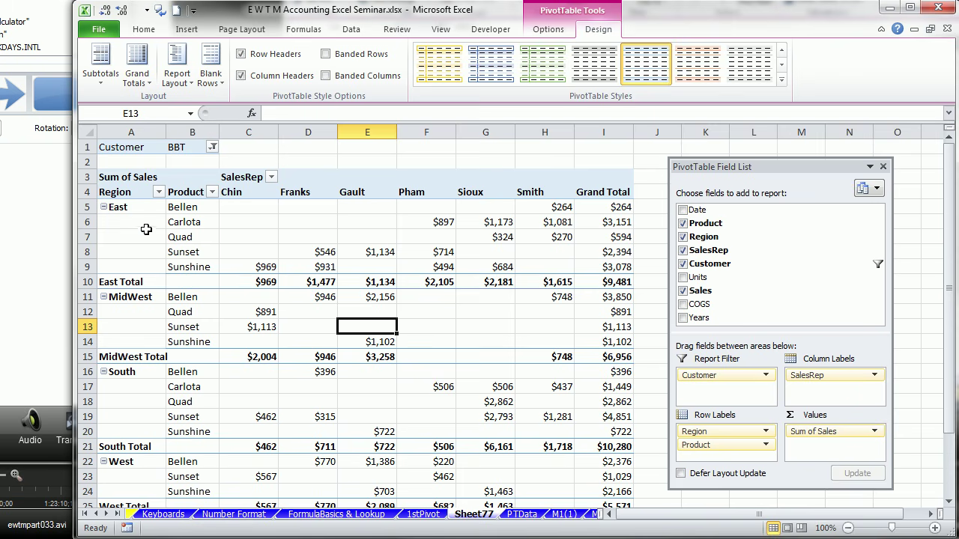
pyautogui.click(311, 268)
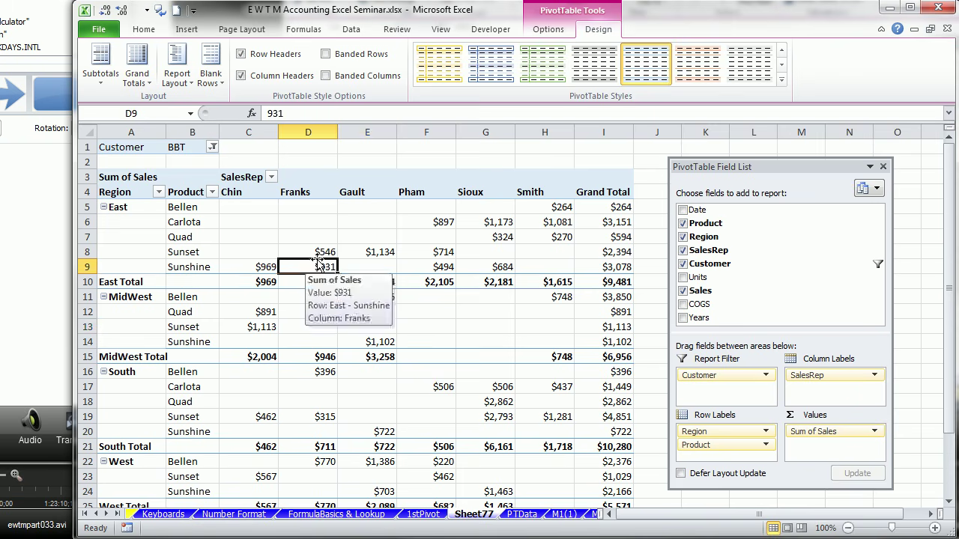
# Enable multiple-item selection in the Customer report filter and tick only BBT, DFR and FM.
pyautogui.click(213, 146)
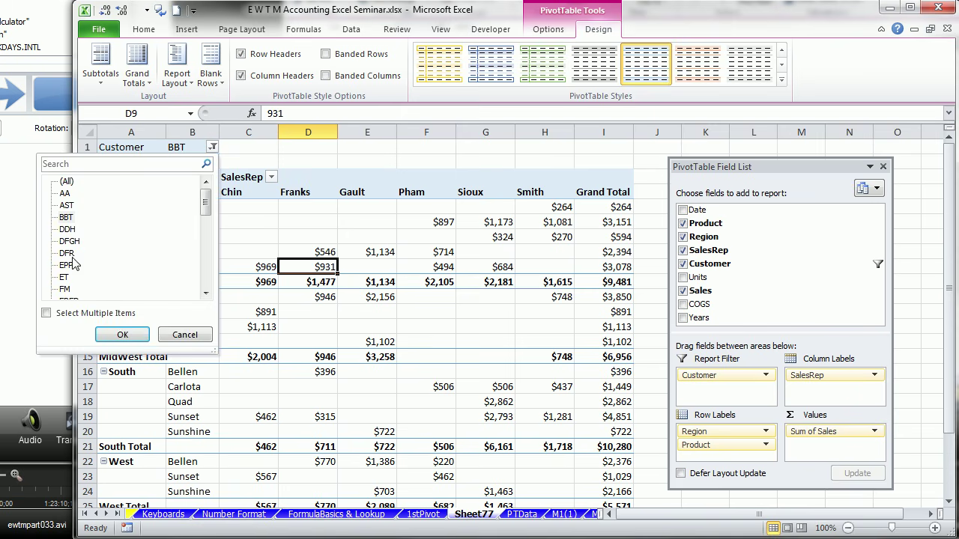
pyautogui.click(69, 181)
pyautogui.click(46, 313)
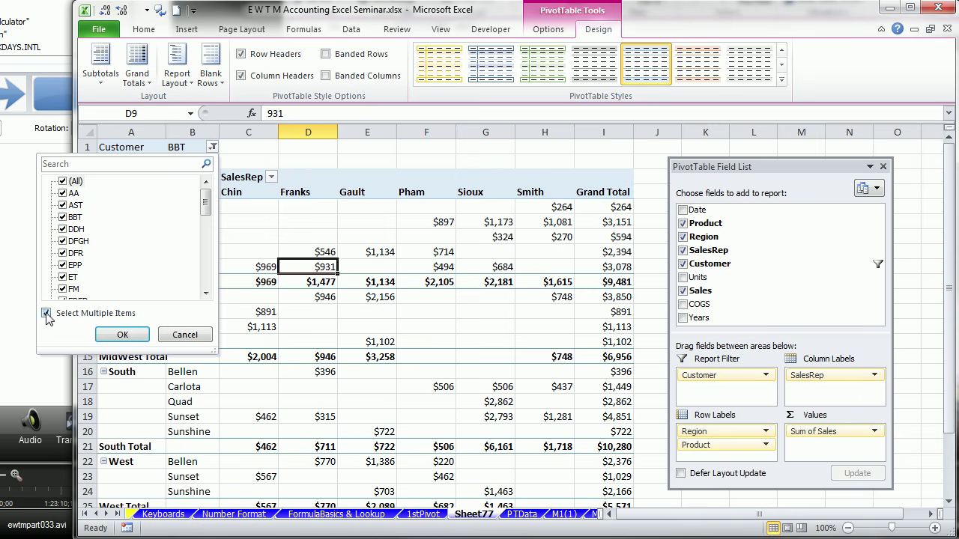
pyautogui.click(63, 181)
pyautogui.click(63, 217)
pyautogui.click(63, 253)
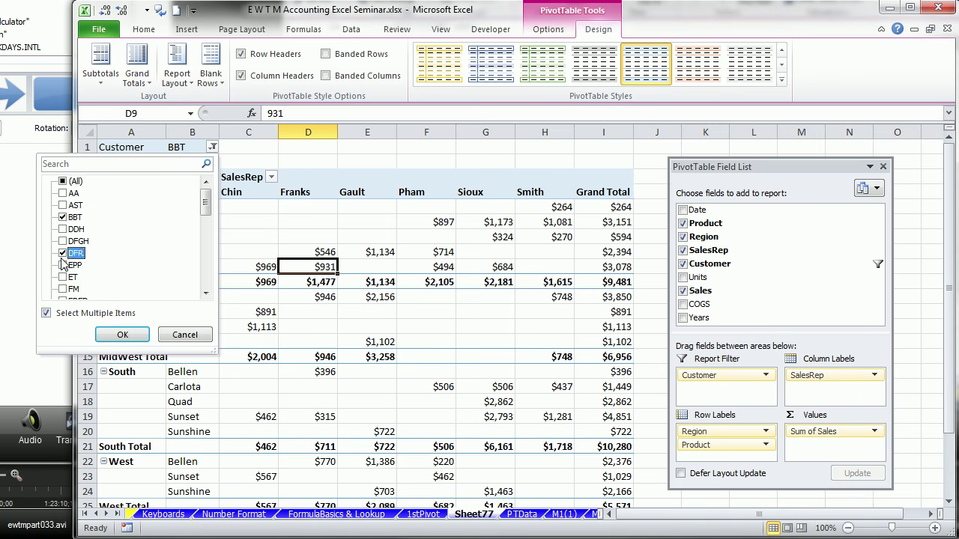
pyautogui.click(63, 289)
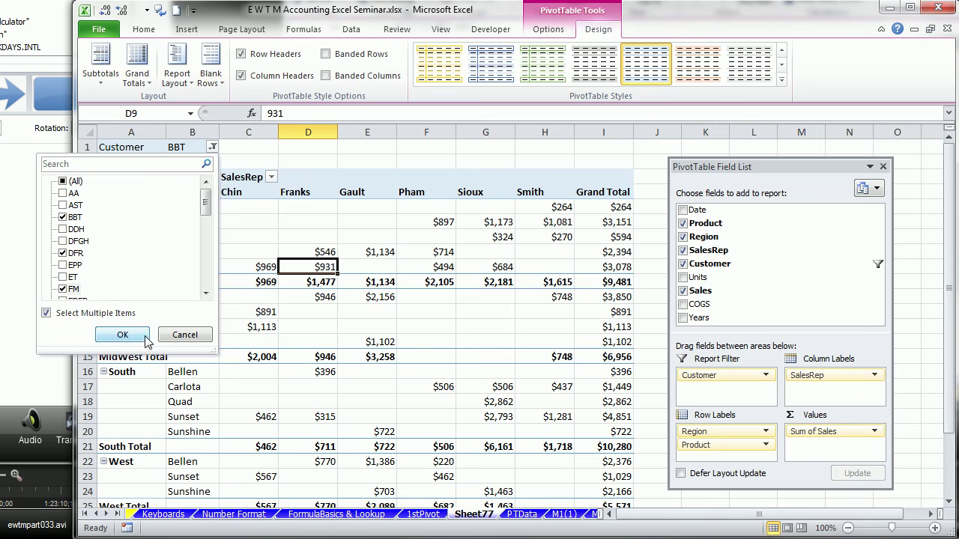
# Turn off multiple-item selection in the Customer report filter and apply (All) customers.
pyautogui.click(45, 313)
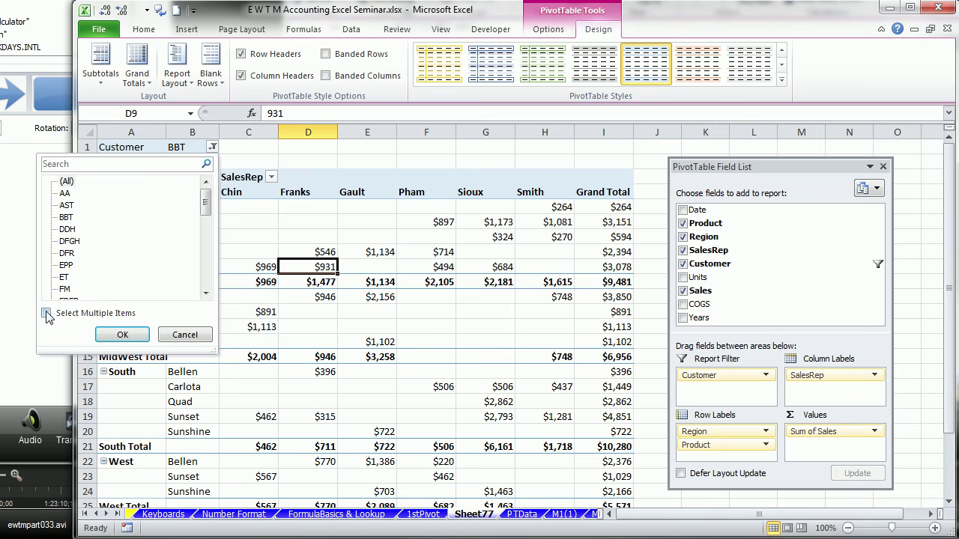
pyautogui.click(122, 334)
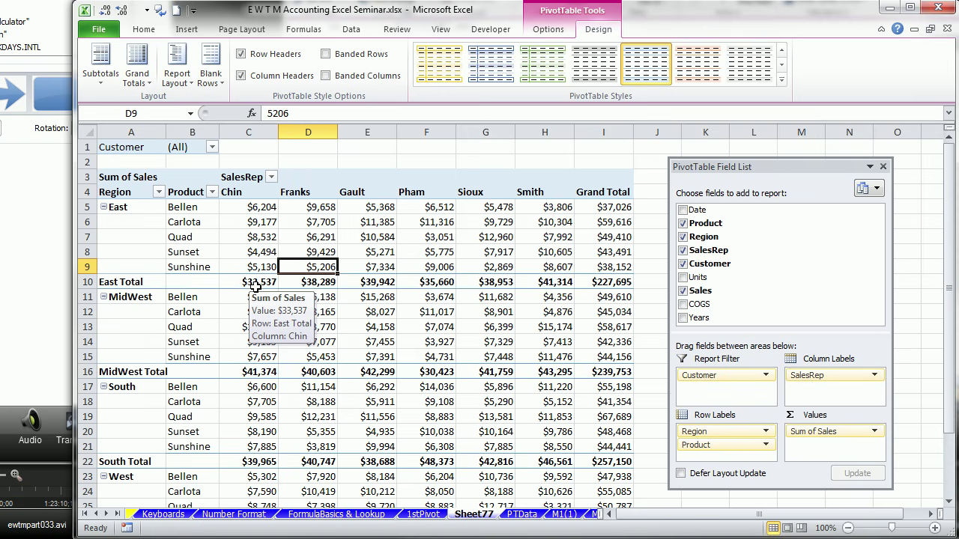
pyautogui.click(212, 149)
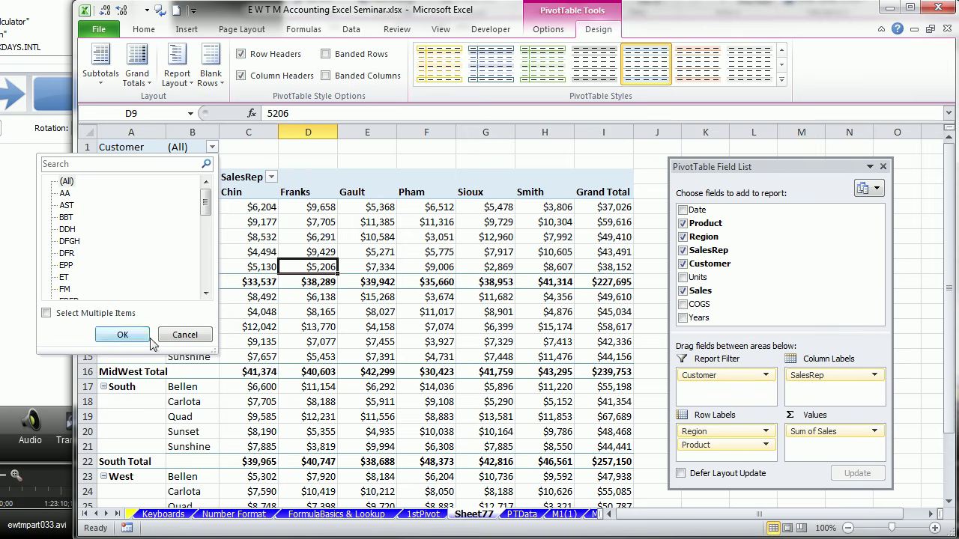
pyautogui.click(122, 335)
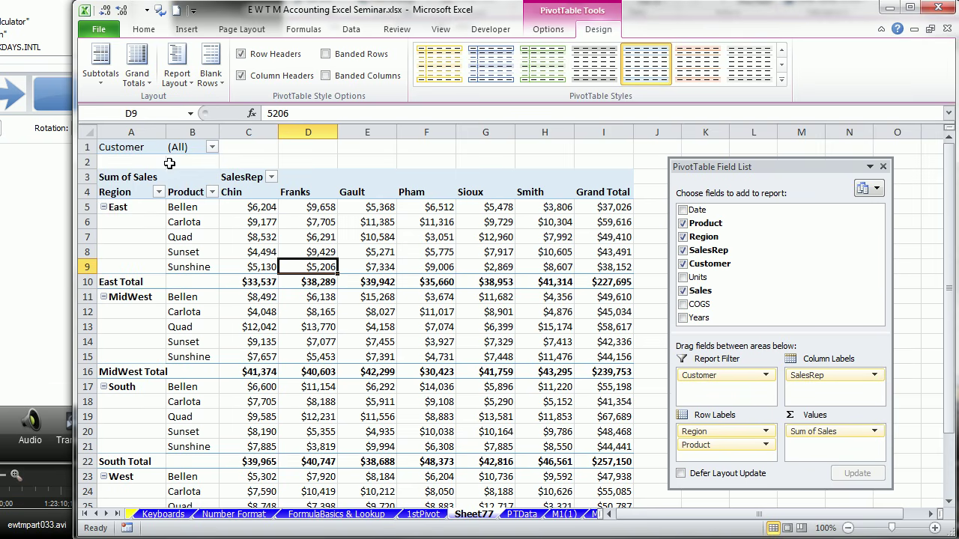
# Rename the current pivot table sheet as 2ndPivot.
pyautogui.click(480, 517)
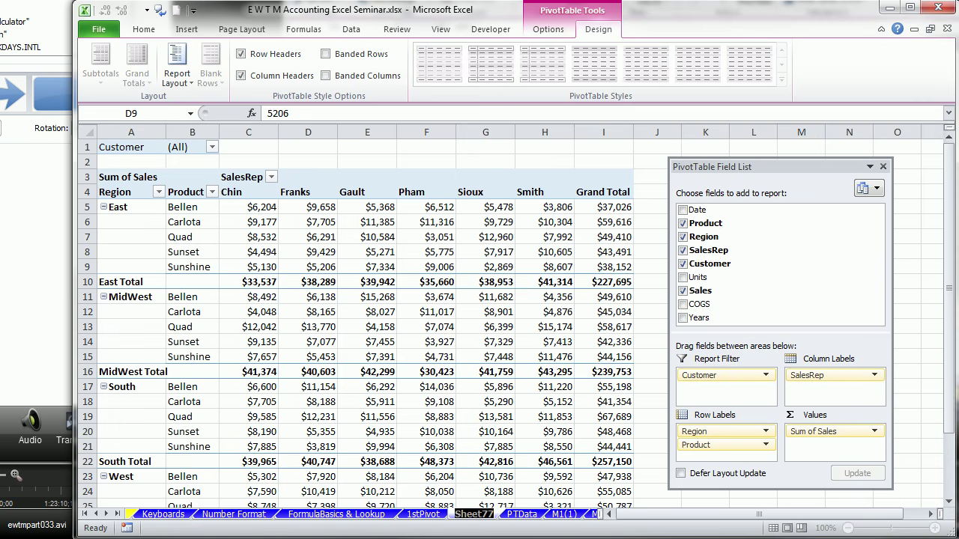
pyautogui.write('2ndPi')
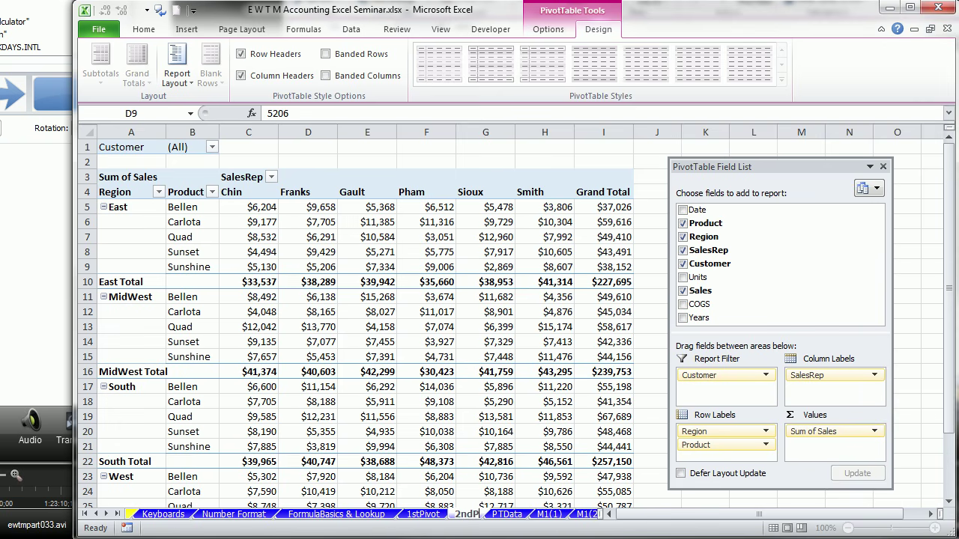
pyautogui.write('vot')
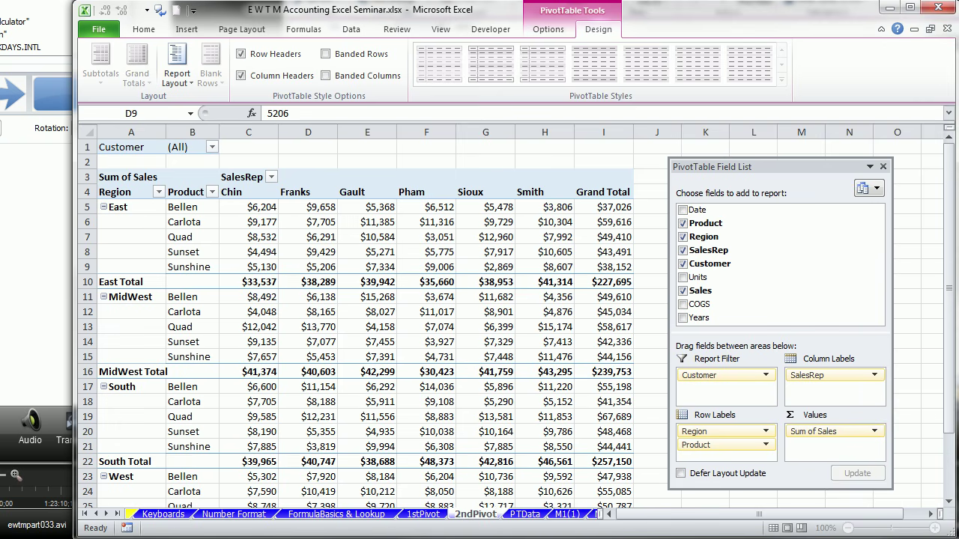
pyautogui.press('Return')
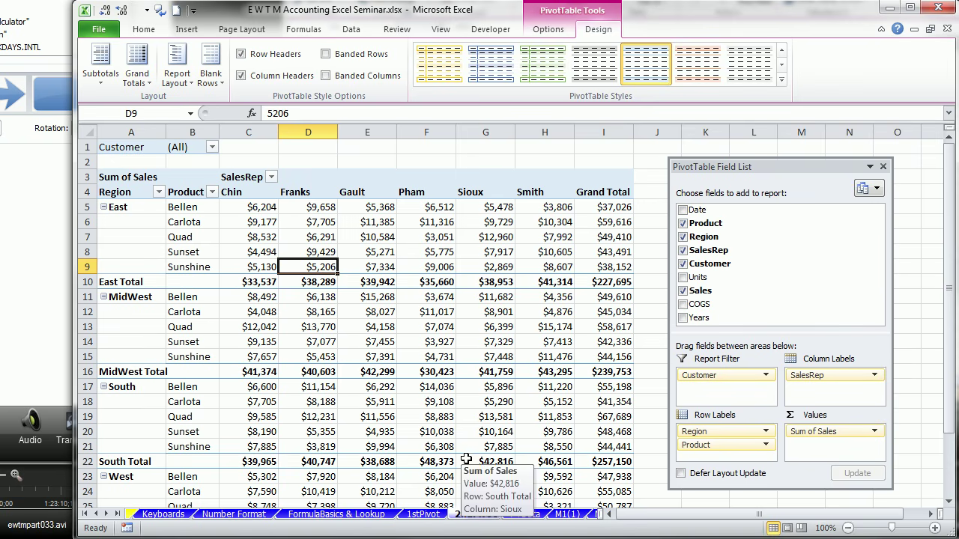
# Generate a separate report filter page for every Customer from the 2ndPivot PivotTable.
pyautogui.moveTo(428, 385)
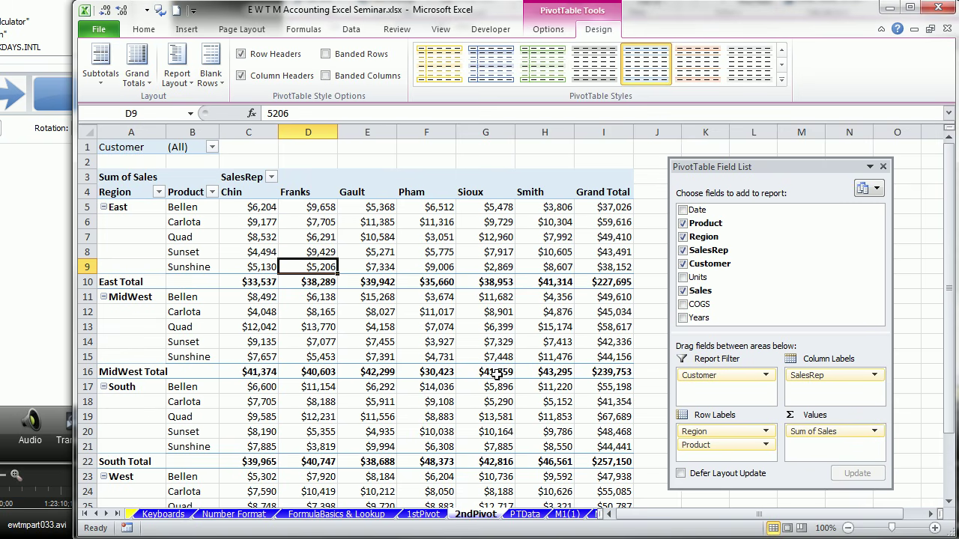
pyautogui.click(544, 32)
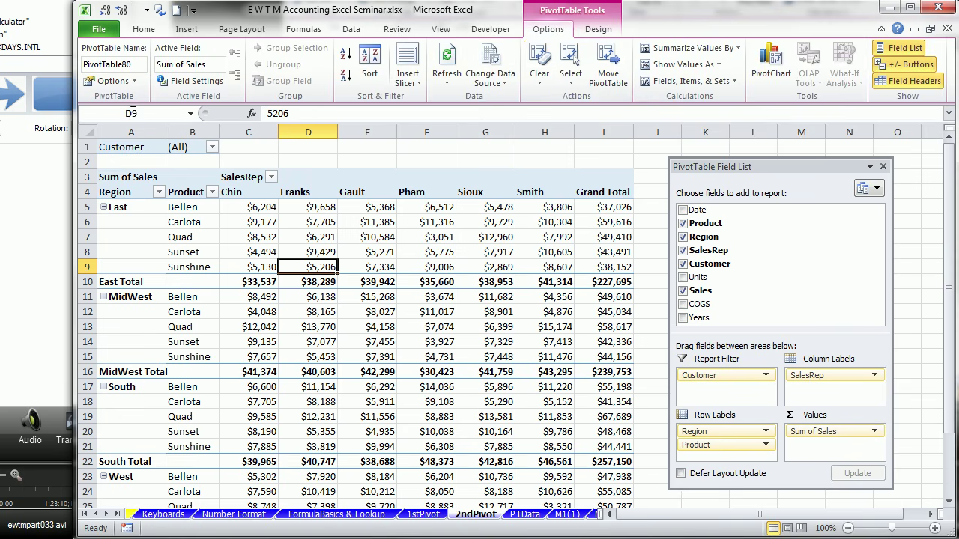
pyautogui.click(135, 81)
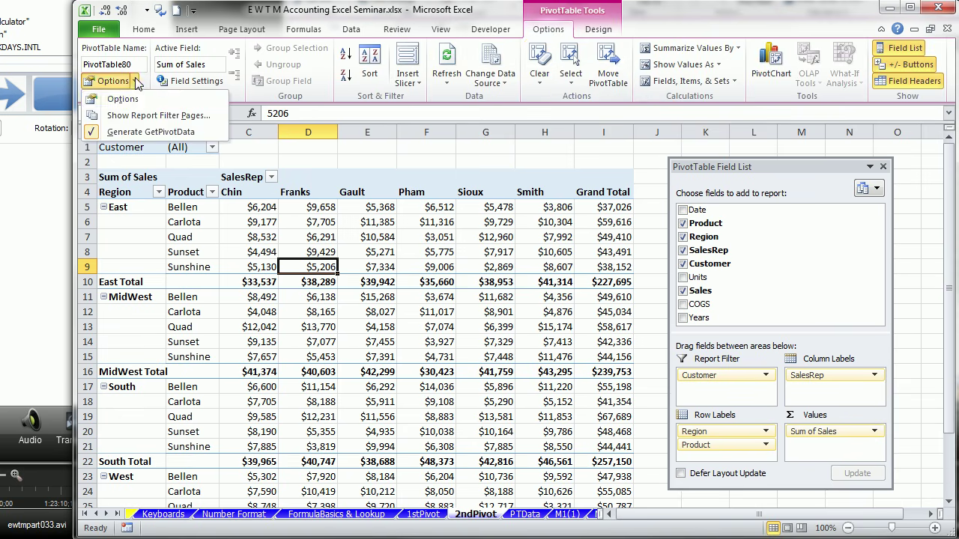
pyautogui.click(158, 117)
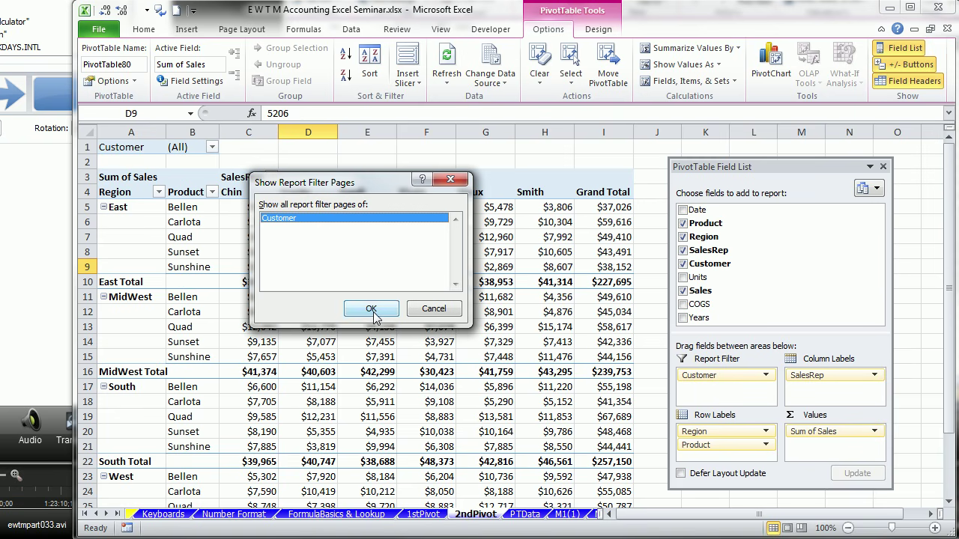
pyautogui.moveTo(370, 184); pyautogui.dragTo(490, 326)
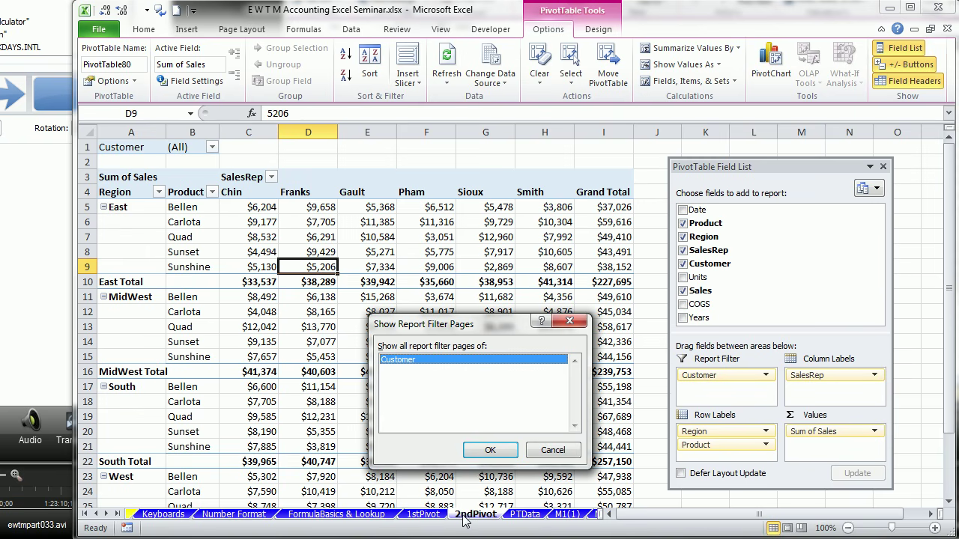
pyautogui.click(490, 452)
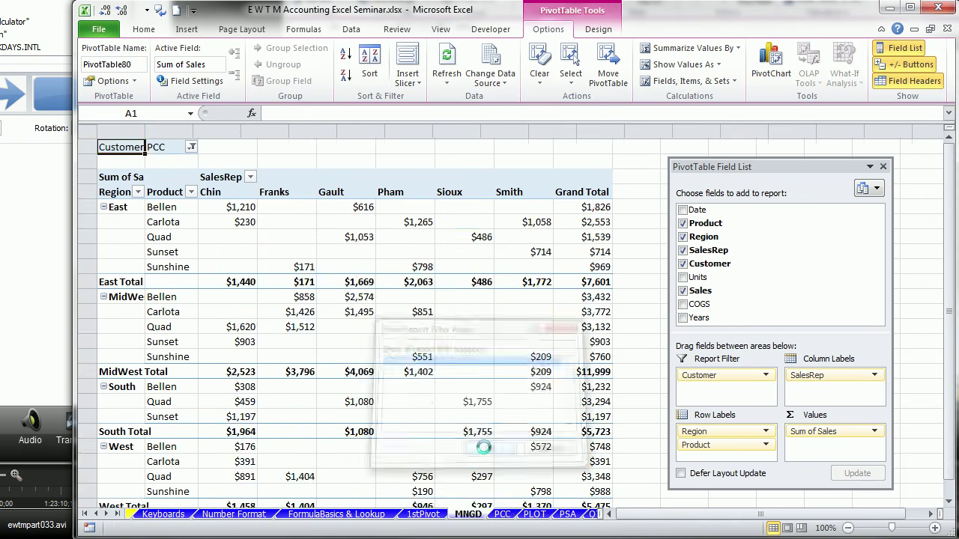
# Page through the generated customer sheets, including ZAT, to examine each customer's pivot report, and return to the 2ndPivot sheet.
pyautogui.moveTo(574, 341)
pyautogui.hotkey('ctrl', 'pagedown')
pyautogui.hotkey('ctrl', 'pagedown')
pyautogui.hotkey('ctrl', 'pagedown')
pyautogui.hotkey('ctrl', 'pagedown')
pyautogui.hotkey('ctrl', 'pagedown')
pyautogui.hotkey('ctrl', 'pagedown')
pyautogui.hotkey('ctrl', 'pagedown')
pyautogui.hotkey('ctrl', 'pagedown')
pyautogui.hotkey('ctrl', 'pagedown')
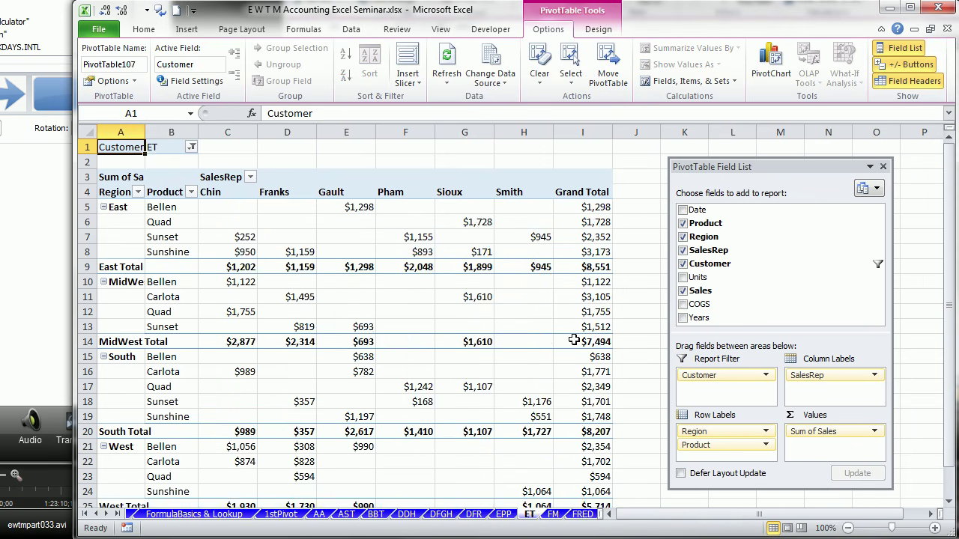
pyautogui.hotkey('ctrl', 'pagedown')
pyautogui.hotkey('ctrl', 'pagedown')
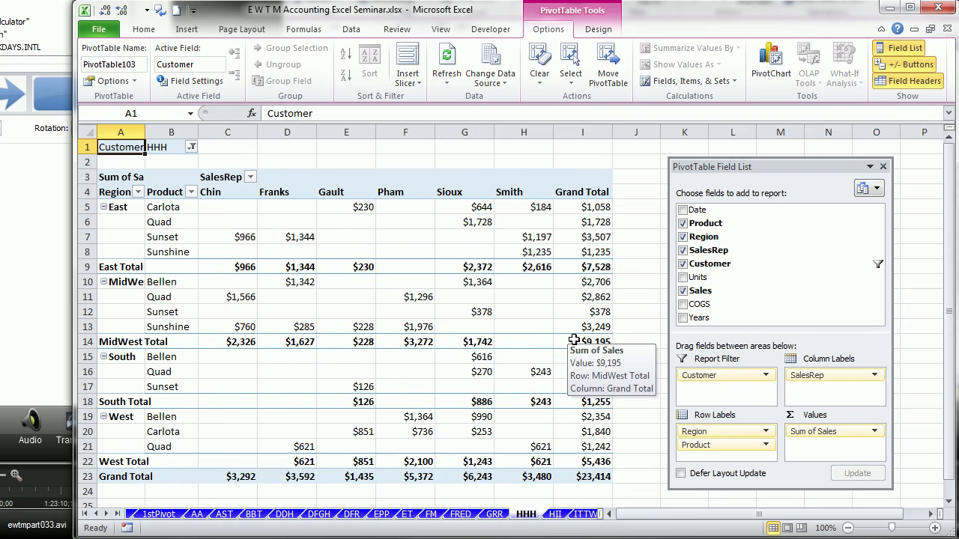
pyautogui.hotkey('ctrl', 'pagedown')
pyautogui.hotkey('ctrl', 'pagedown')
pyautogui.hotkey('ctrl', 'pagedown')
pyautogui.hotkey('ctrl', 'pagedown')
pyautogui.hotkey('ctrl', 'pagedown')
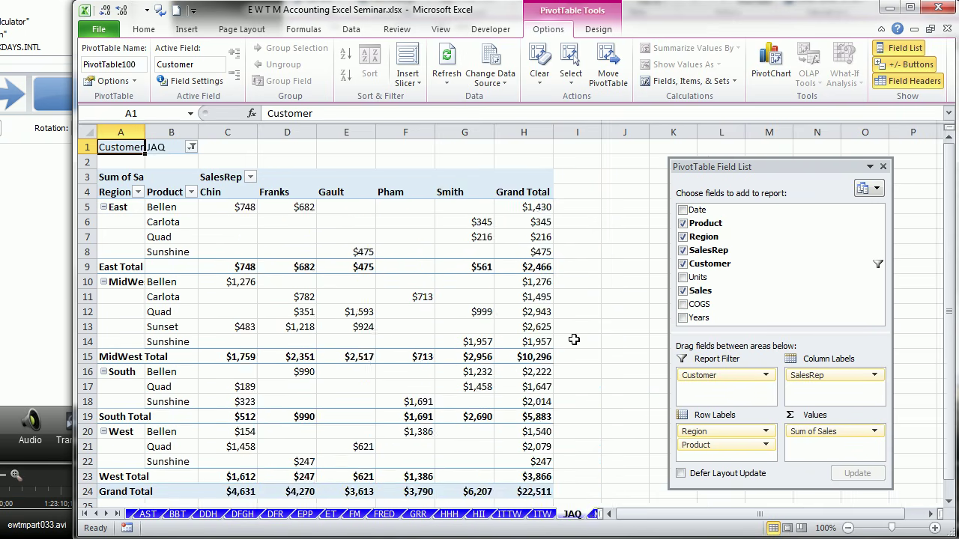
pyautogui.hotkey('ctrl', 'pagedown')
pyautogui.hotkey('ctrl', 'pagedown')
pyautogui.hotkey('ctrl', 'pagedown')
pyautogui.hotkey('ctrl', 'pagedown')
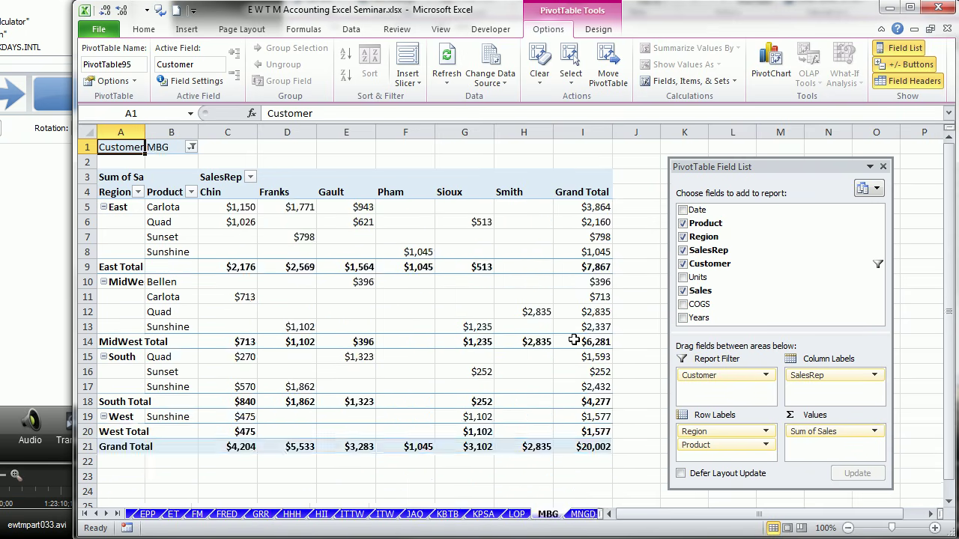
pyautogui.hotkey('ctrl', 'pagedown')
pyautogui.hotkey('ctrl', 'pagedown')
pyautogui.hotkey('ctrl', 'pagedown')
pyautogui.hotkey('ctrl', 'pagedown')
pyautogui.hotkey('ctrl', 'pagedown')
pyautogui.hotkey('ctrl', 'pagedown')
pyautogui.hotkey('ctrl', 'pagedown')
pyautogui.hotkey('ctrl', 'pagedown')
pyautogui.hotkey('ctrl', 'pagedown')
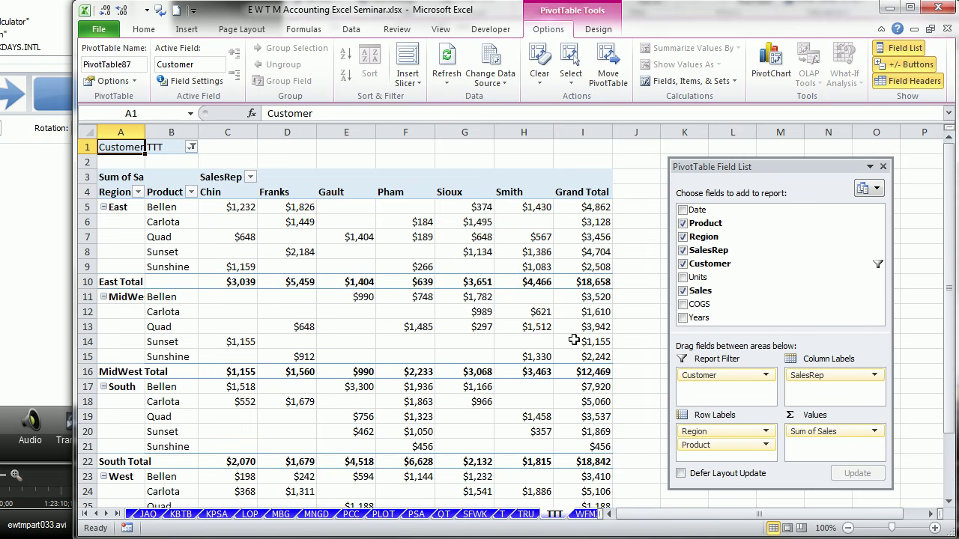
pyautogui.hotkey('ctrl', 'pagedown')
pyautogui.hotkey('ctrl', 'pagedown')
pyautogui.hotkey('ctrl', 'pagedown')
pyautogui.hotkey('ctrl', 'pagedown')
pyautogui.hotkey('ctrl', 'pagedown')
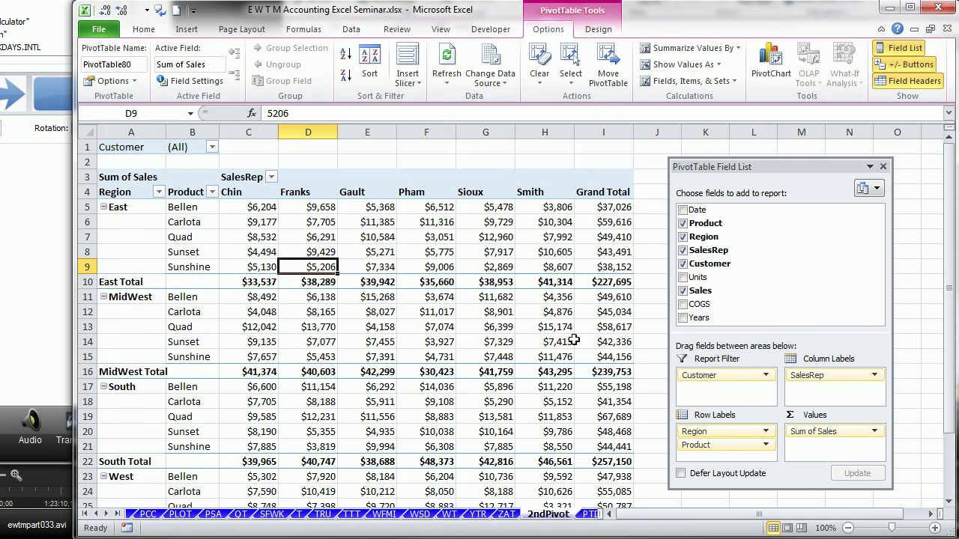
pyautogui.hotkey('ctrl', 'pagedown')
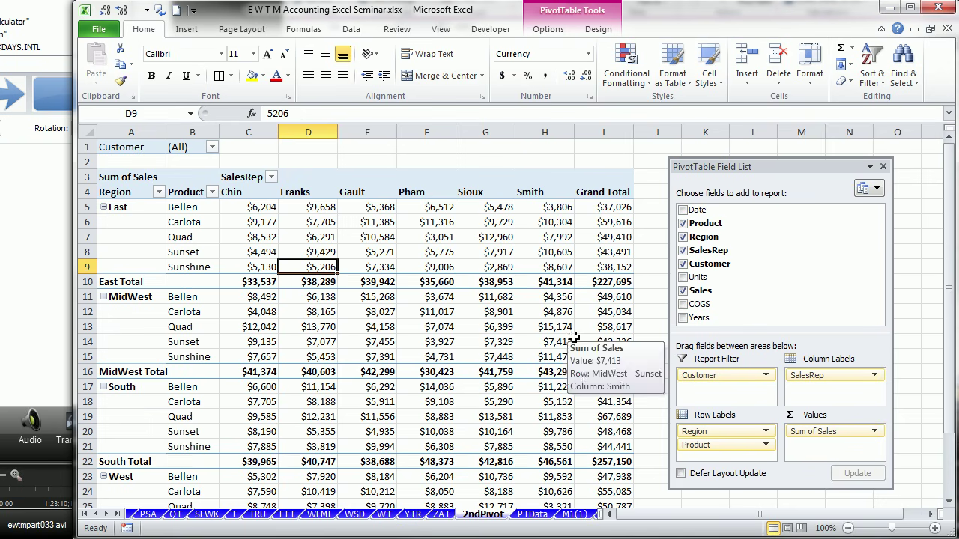
pyautogui.click(441, 515)
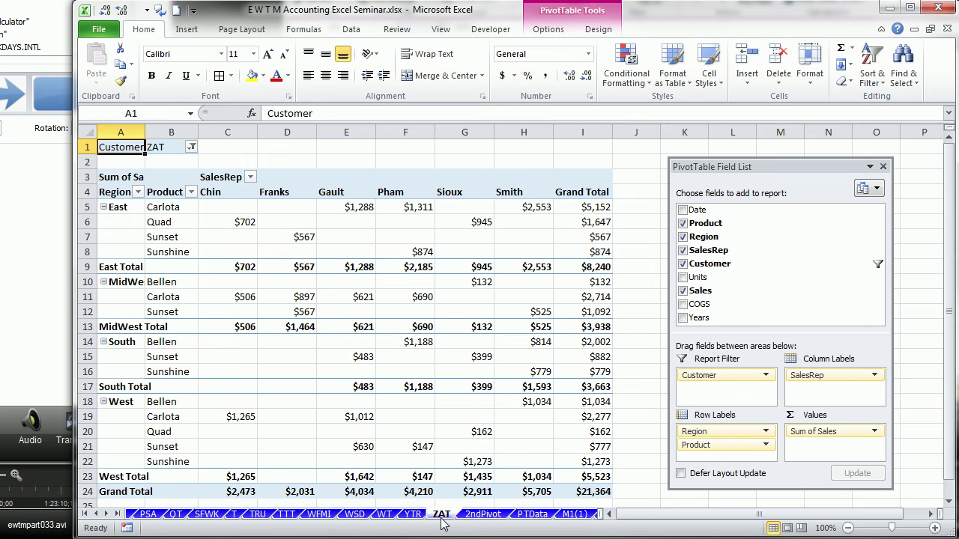
pyautogui.click(482, 516)
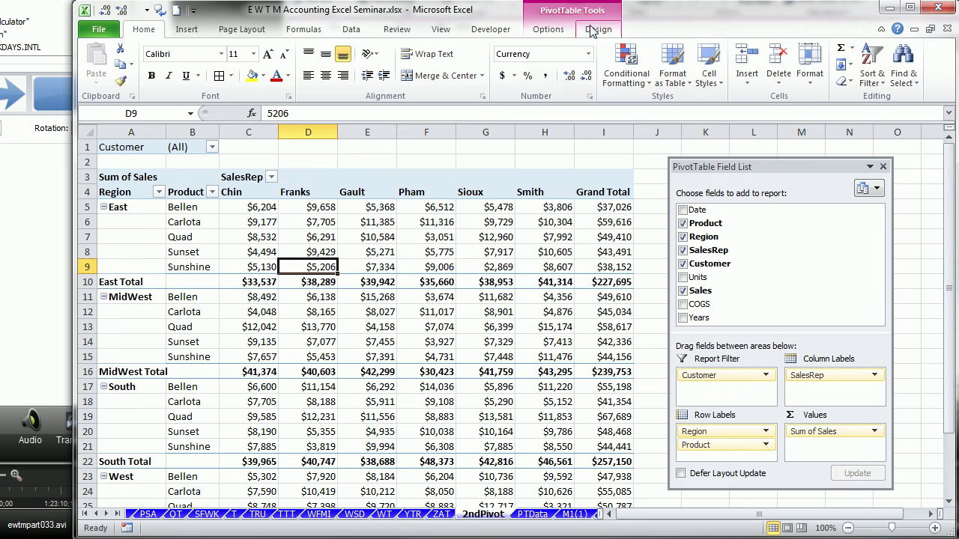
# Insert a slicer for the Customer field on the 2ndPivot PivotTable.
pyautogui.click(548, 30)
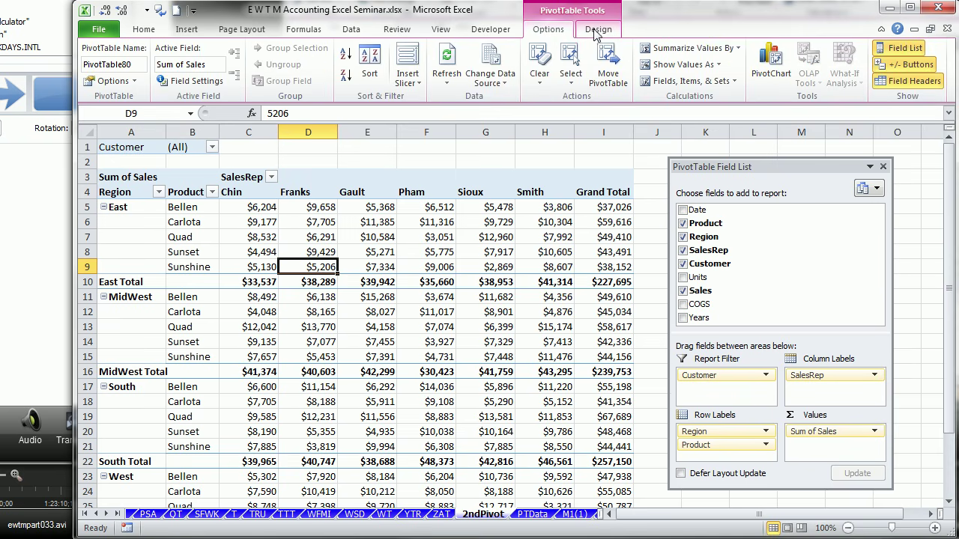
pyautogui.click(420, 83)
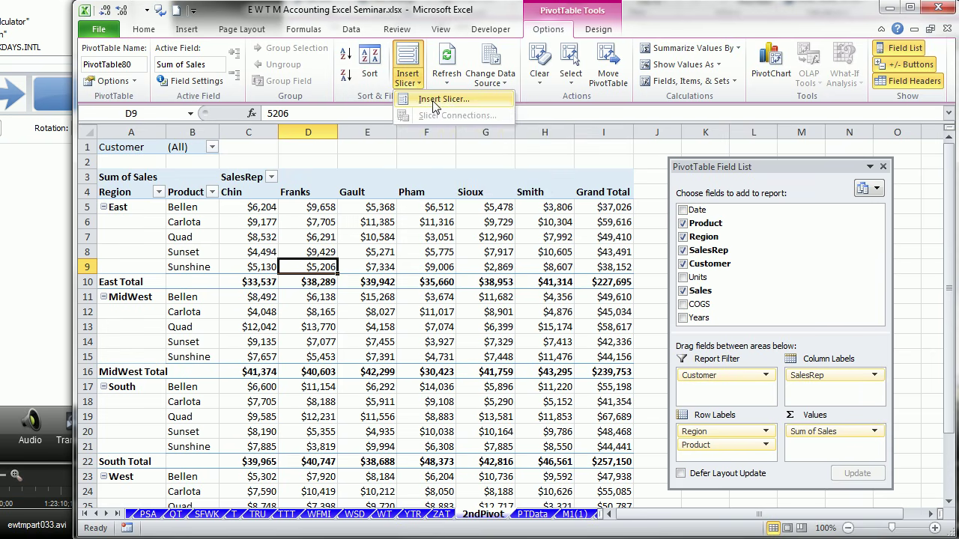
pyautogui.click(446, 105)
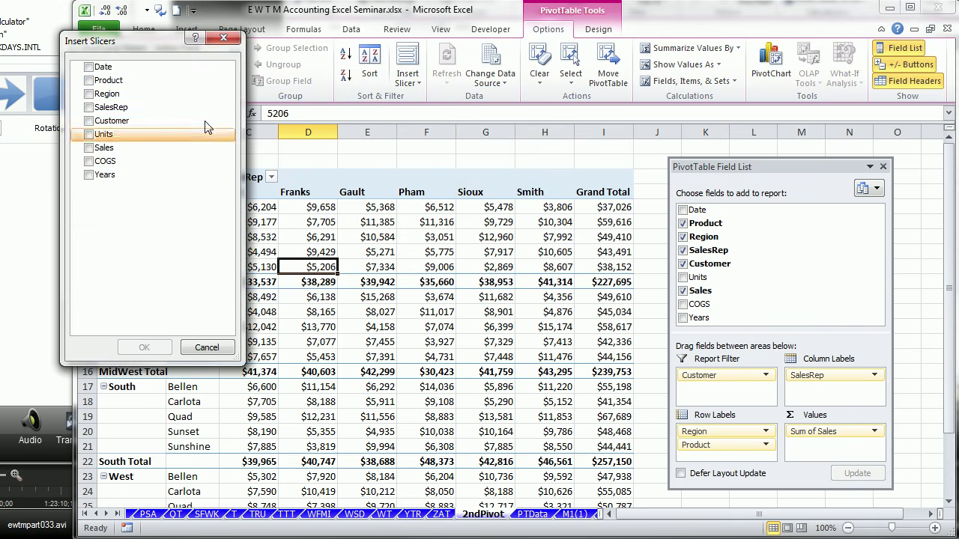
pyautogui.moveTo(156, 38); pyautogui.dragTo(512, 91)
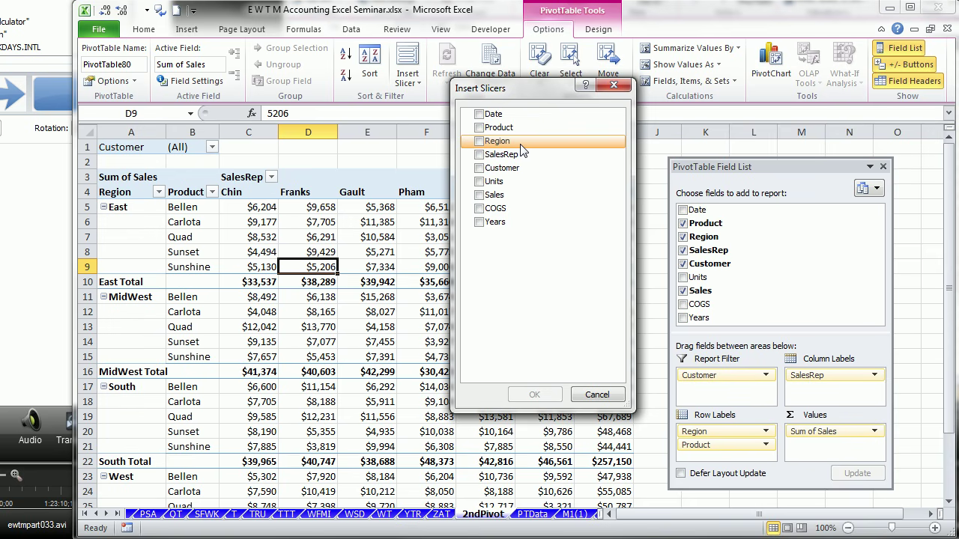
pyautogui.click(479, 170)
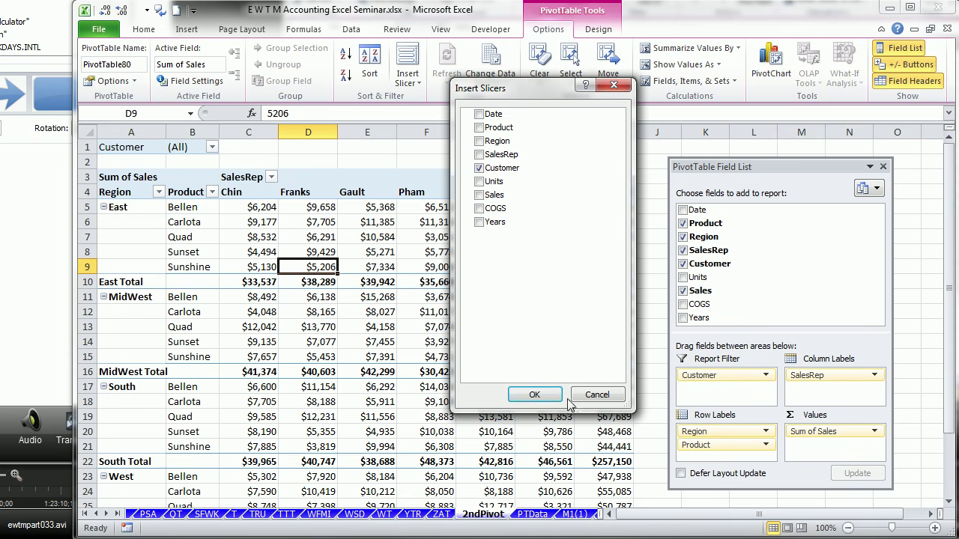
pyautogui.click(535, 397)
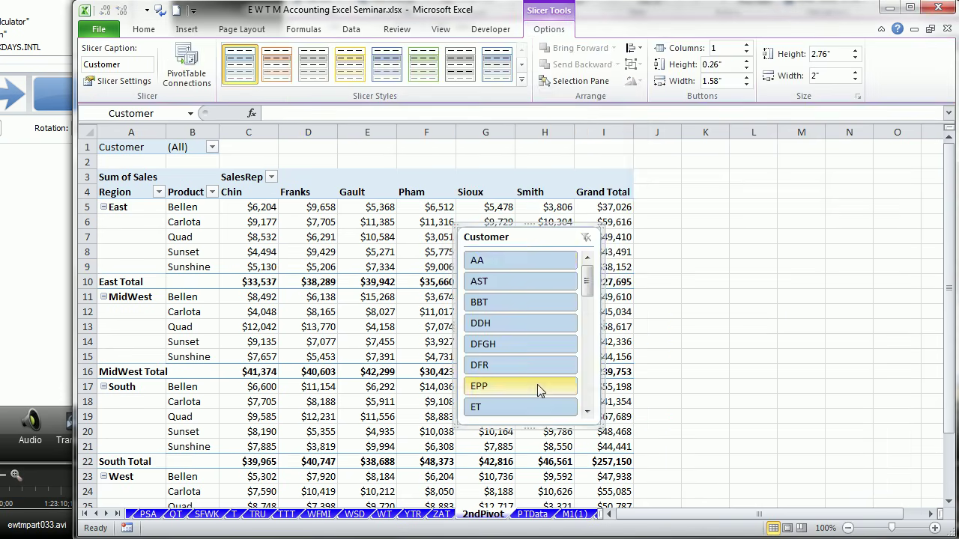
# Move the Customer slicer up to row 1 over columns D to G and set its buttons to 3 columns.
pyautogui.moveTo(516, 241); pyautogui.dragTo(380, 157)
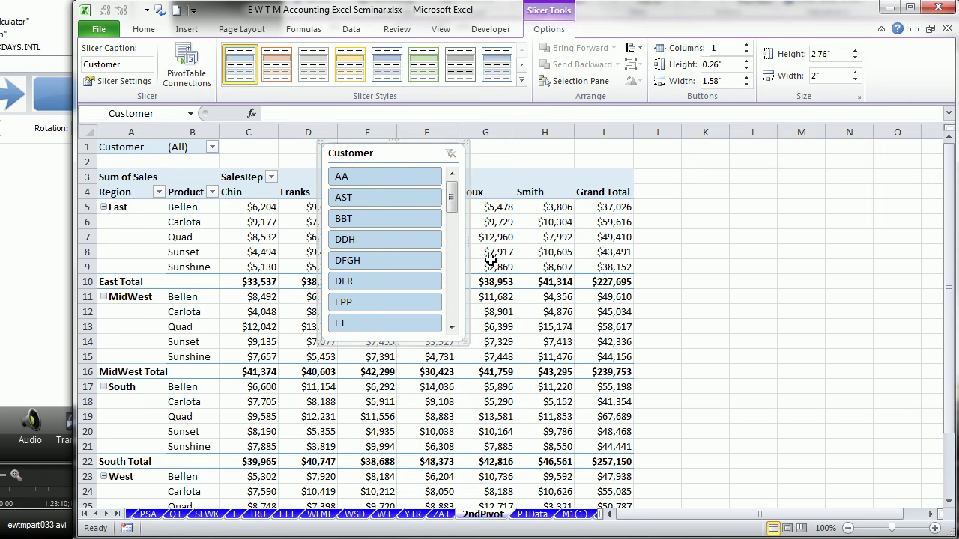
pyautogui.click(747, 46)
pyautogui.click(747, 46)
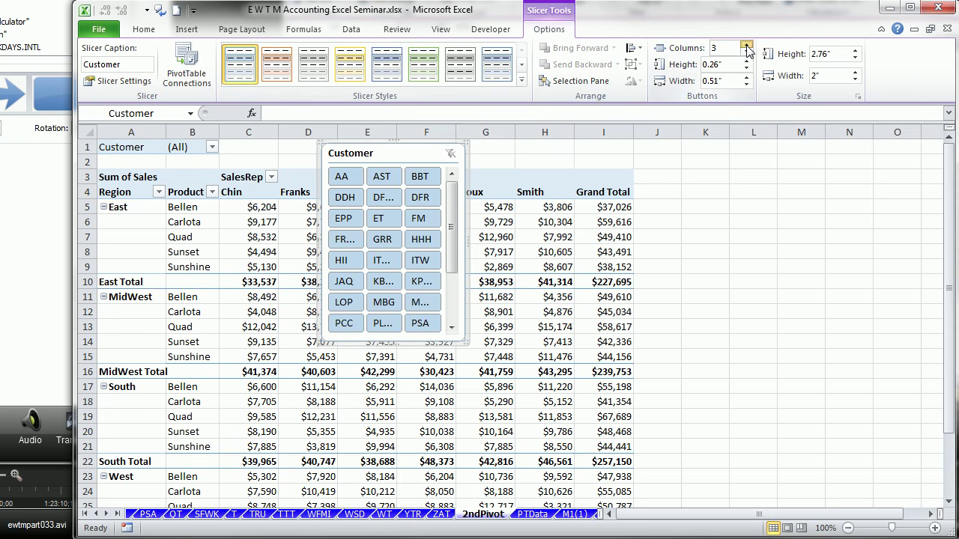
# Arrange the Customer slicer's buttons in 4 columns and enlarge the slicer to about 3.32" high by 3.72" wide.
pyautogui.click(747, 46)
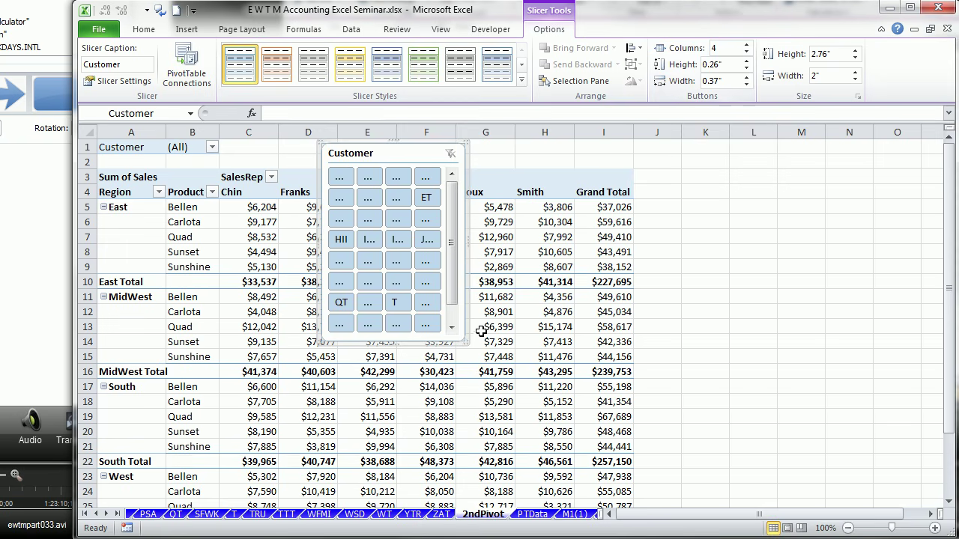
pyautogui.moveTo(465, 341); pyautogui.dragTo(592, 385)
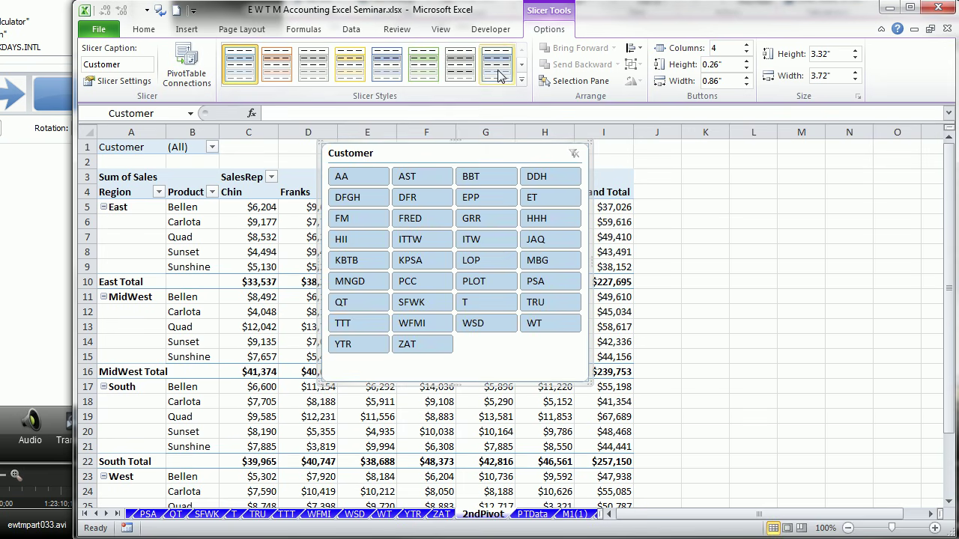
# Apply the periwinkle-blue style to the Customer slicer and place it beside the PivotTable over columns J to O.
pyautogui.click(387, 75)
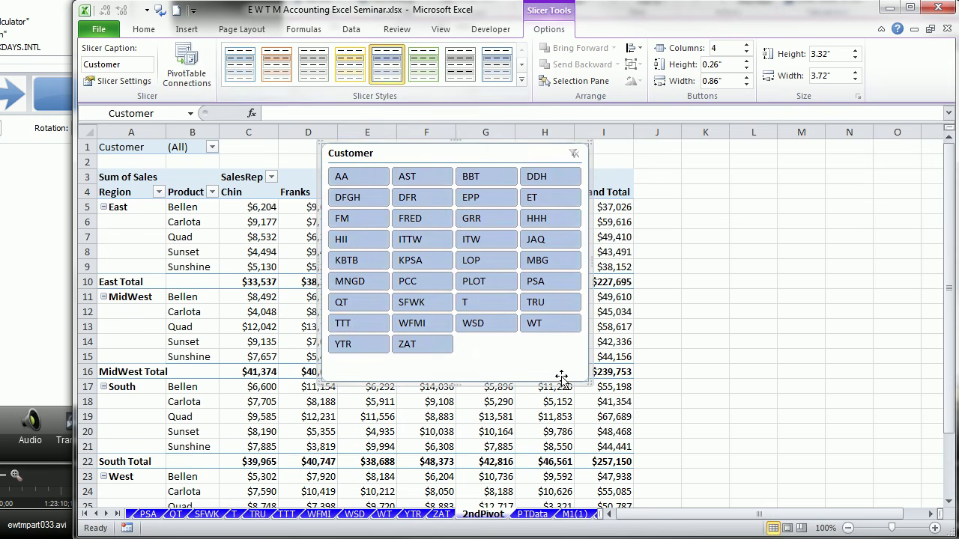
pyautogui.moveTo(456, 150); pyautogui.dragTo(787, 184)
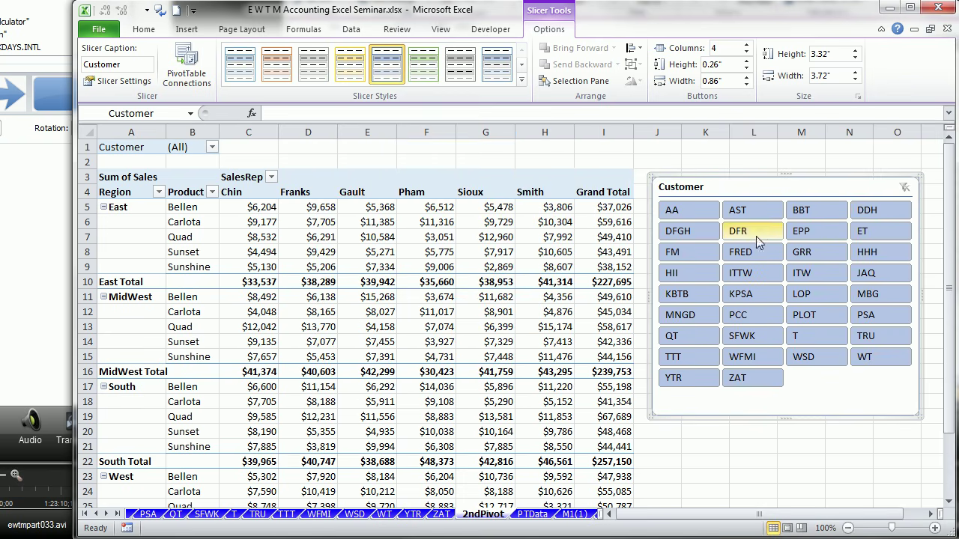
# Filter the PivotTable by the single customers FM, PCC, EPP and AST, and extend the slicer selection from AST through EPP.
pyautogui.click(688, 254)
pyautogui.click(755, 318)
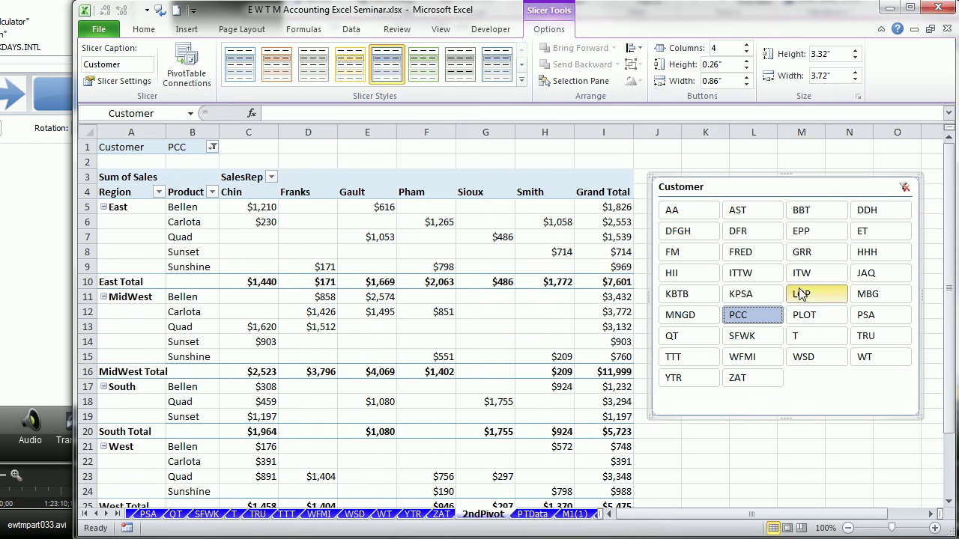
pyautogui.click(823, 231)
pyautogui.click(744, 213)
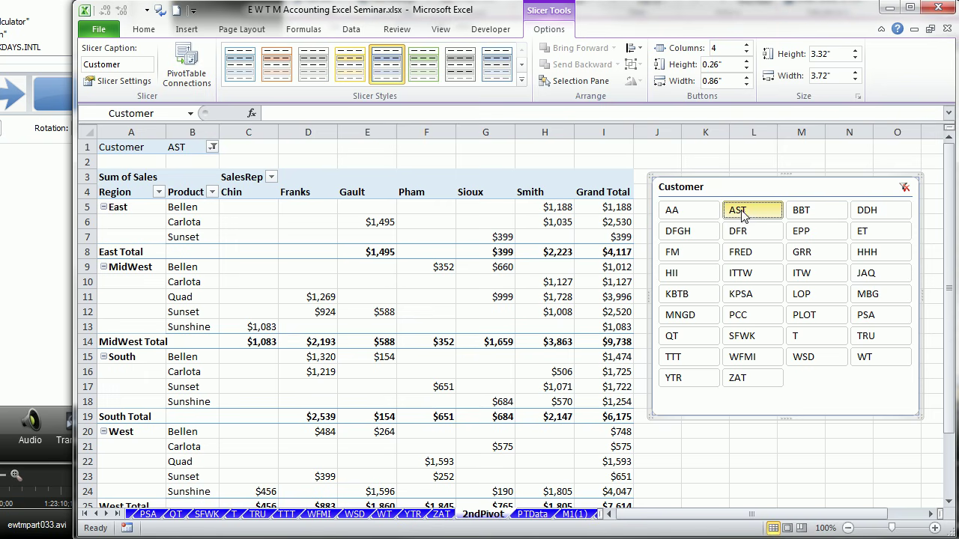
pyautogui.keyDown('shift'); pyautogui.click(811, 238); pyautogui.keyUp('shift')
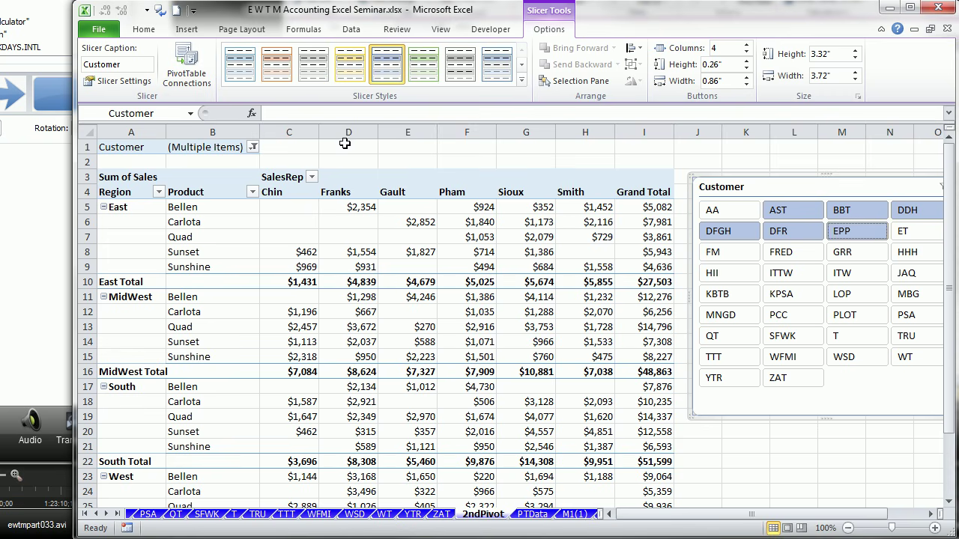
# Filter the PivotTable to the non-adjacent customers ITTW, SFWK, TRU and HHH with the Customer slicer.
pyautogui.click(795, 274)
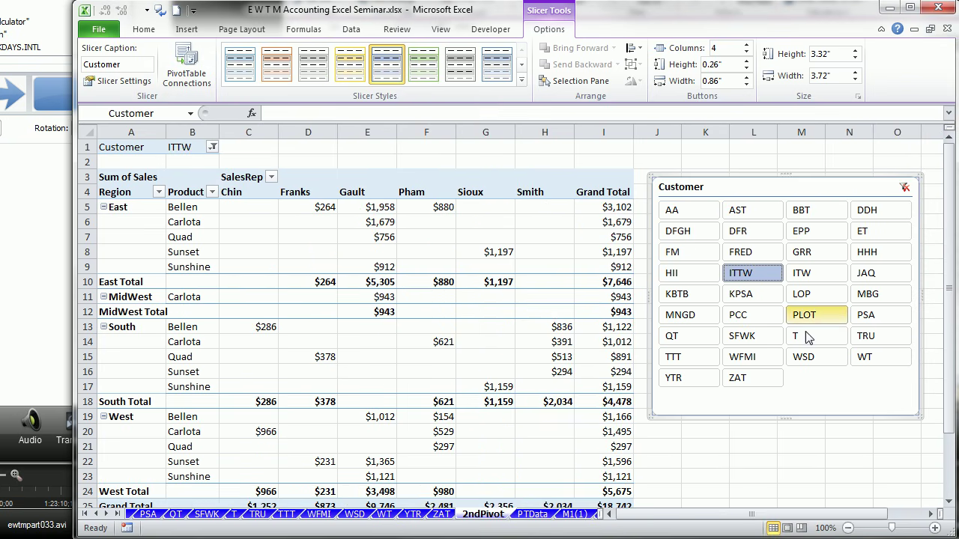
pyautogui.keyDown('ctrl'); pyautogui.click(756, 344); pyautogui.keyUp('ctrl')
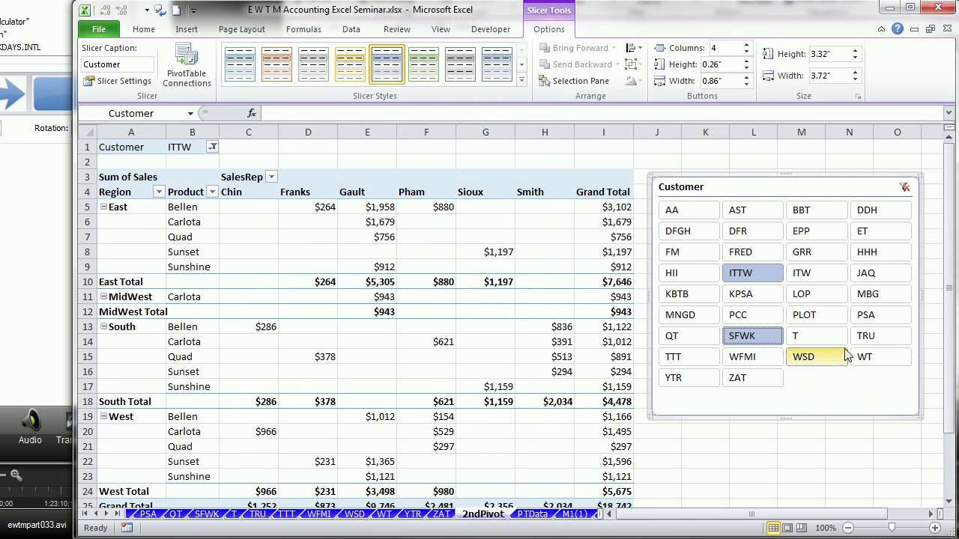
pyautogui.keyDown('ctrl'); pyautogui.click(878, 338); pyautogui.keyUp('ctrl')
pyautogui.keyDown('ctrl'); pyautogui.click(876, 254); pyautogui.keyUp('ctrl')
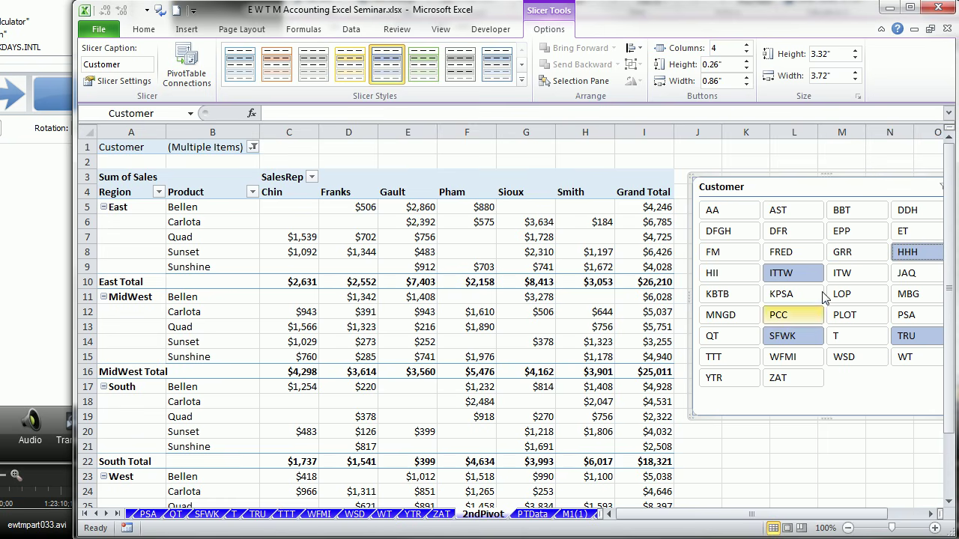
# Move the Customer slicer over columns I to N and widen the Excel window to the screen's left edge.
pyautogui.moveTo(780, 176); pyautogui.dragTo(702, 160)
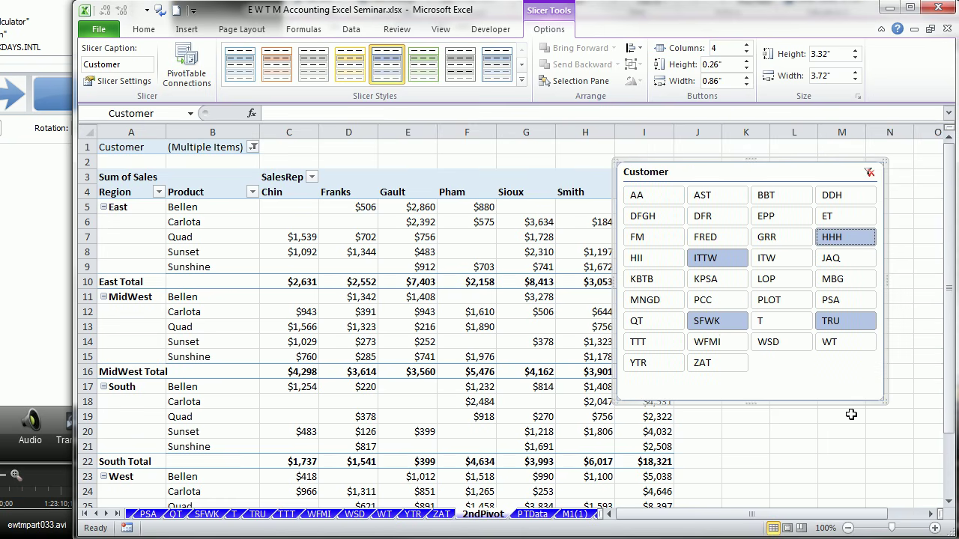
pyautogui.moveTo(75, 76); pyautogui.dragTo(3, 66)
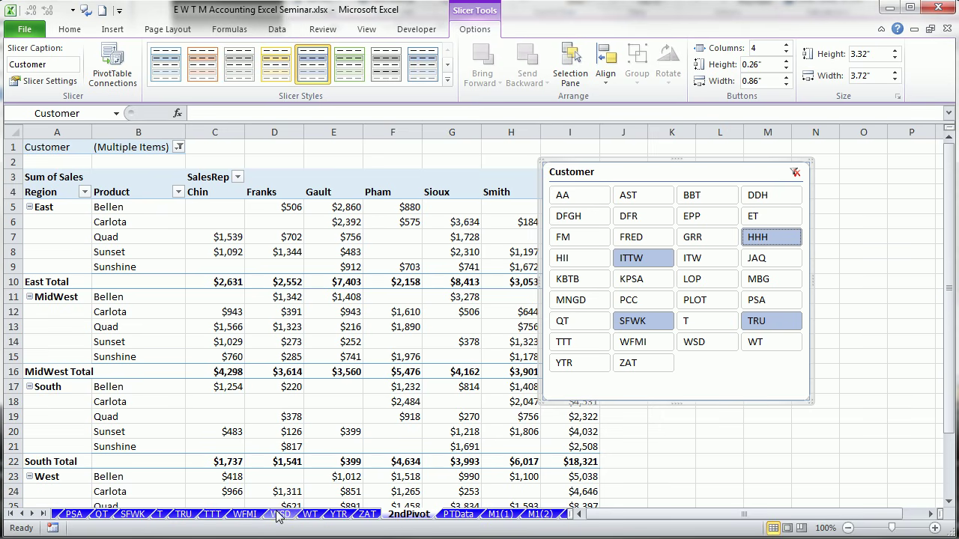
pyautogui.press('Escape')
# Switch to the PTData sheet and look over the source data and the Sum of Units tables beside it.
pyautogui.click(458, 515)
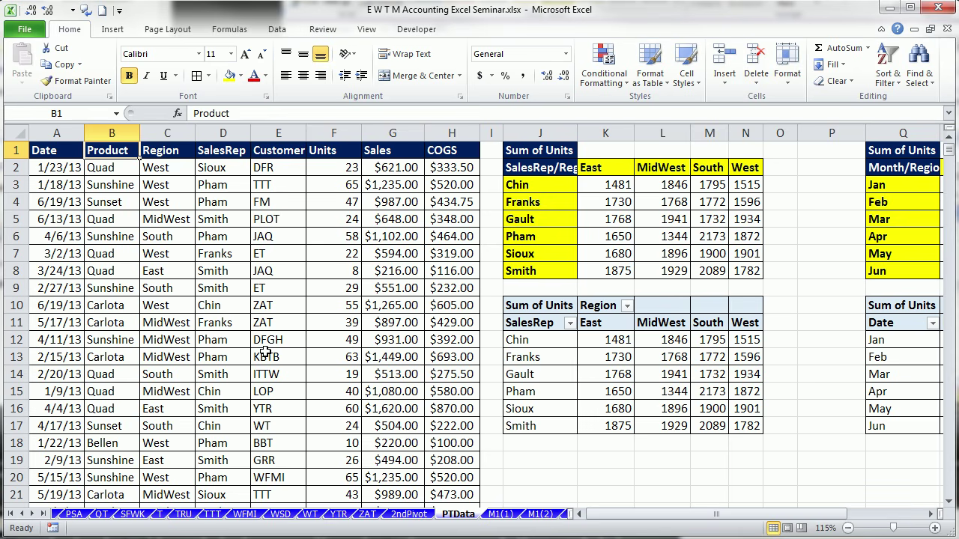
pyautogui.moveTo(592, 515); pyautogui.dragTo(738, 532)
pyautogui.click(932, 515)
pyautogui.click(932, 515)
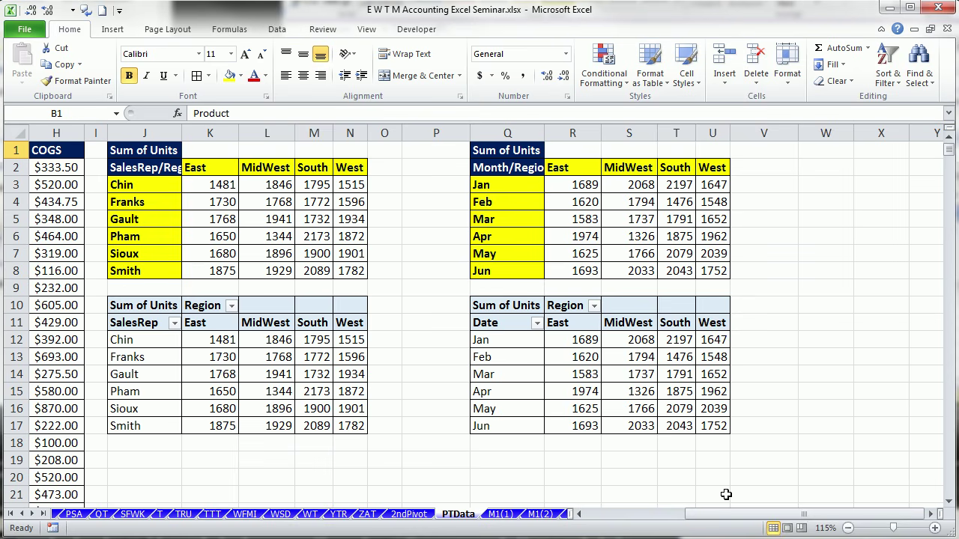
pyautogui.moveTo(742, 515); pyautogui.dragTo(654, 516)
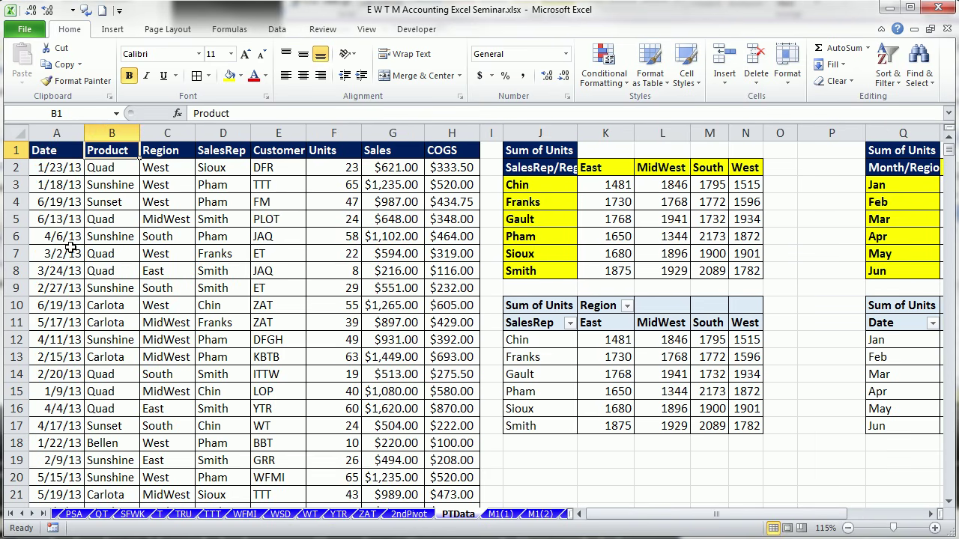
# Select the source dates in A2:A19 and compare them with the month labels in the Month/Region tables.
pyautogui.moveTo(39, 168); pyautogui.dragTo(57, 458)
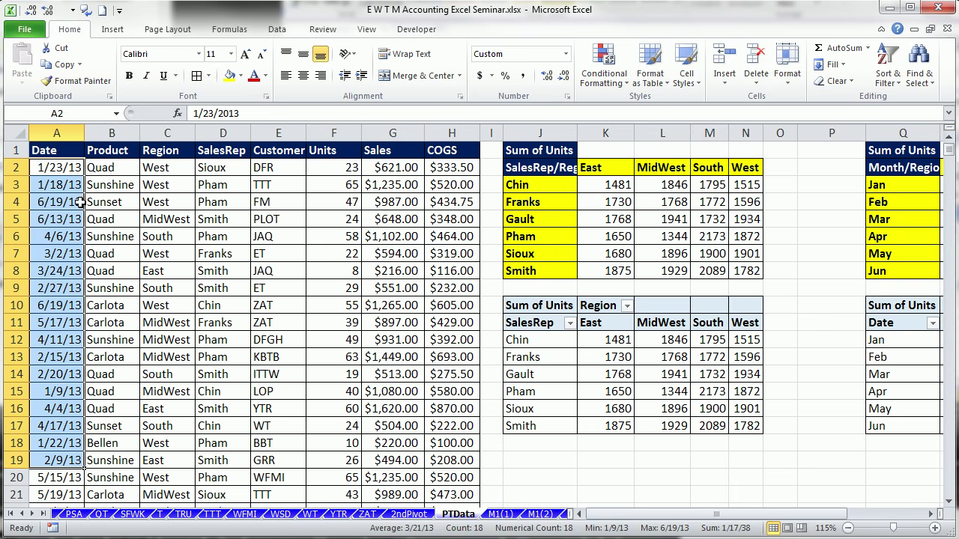
pyautogui.moveTo(716, 514); pyautogui.dragTo(795, 514)
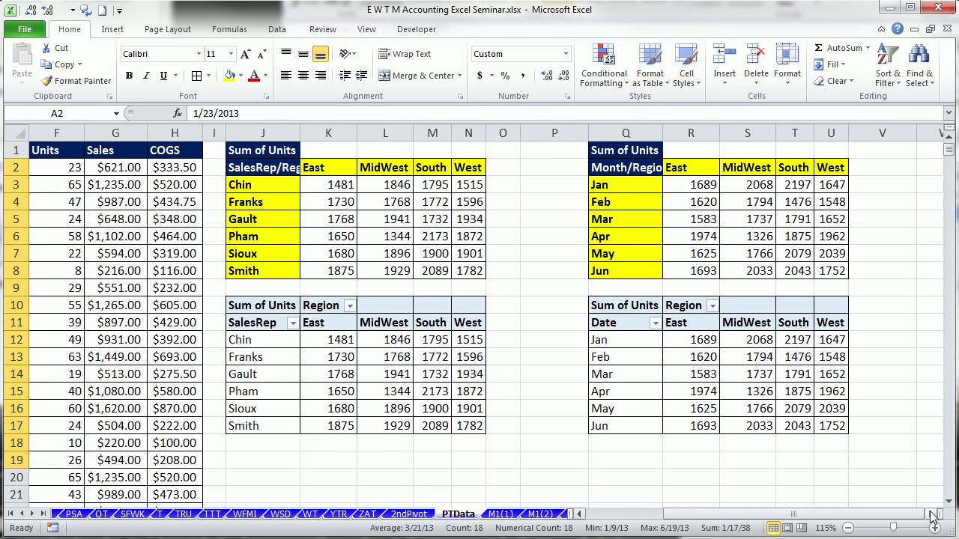
pyautogui.hscroll(2, 718, 347)
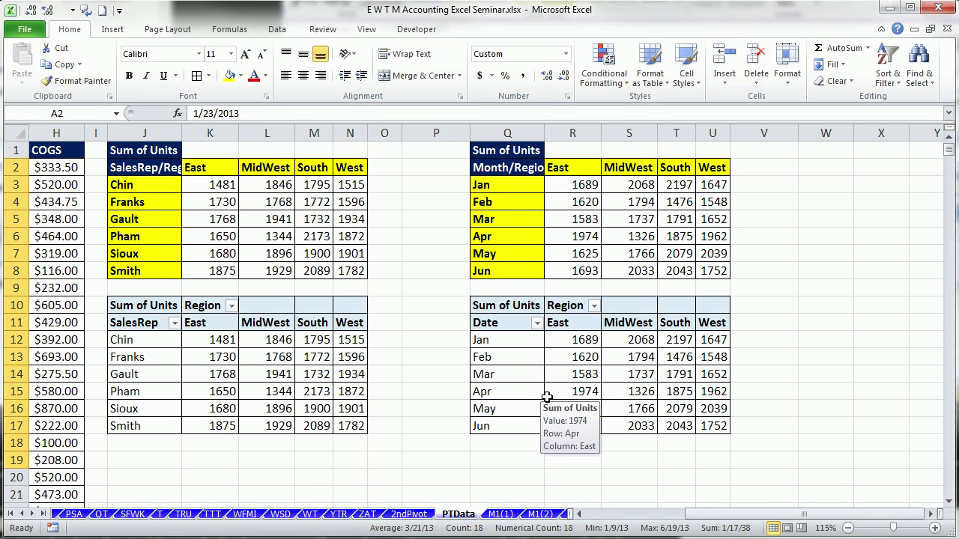
pyautogui.click(931, 517)
pyautogui.click(932, 517)
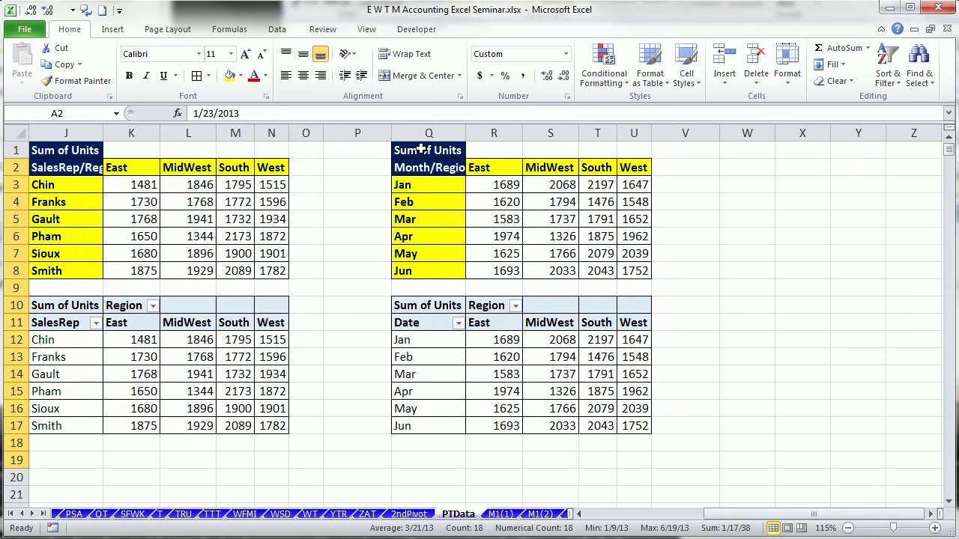
# Examine the Jan label in Q3 and the SUMIFS formula behind the January East total in R3.
pyautogui.click(435, 186)
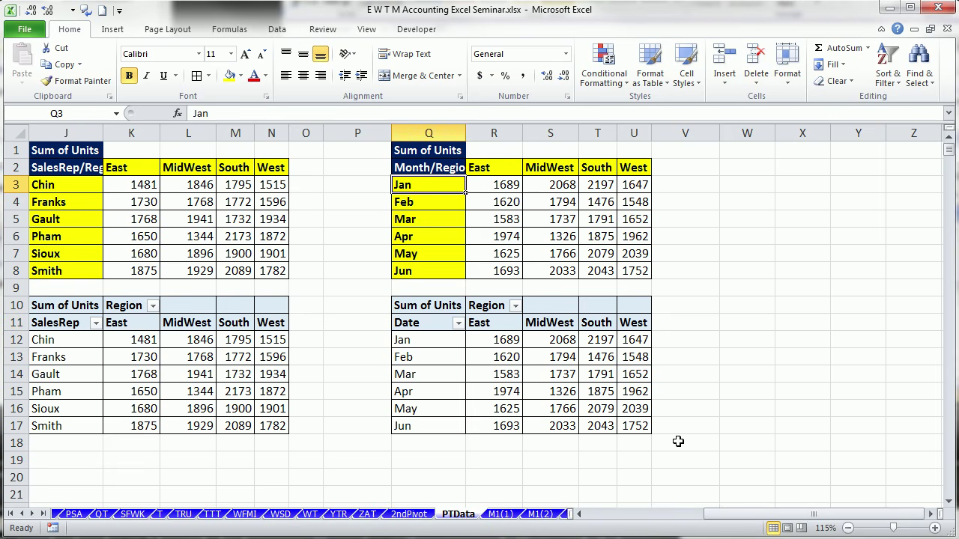
pyautogui.moveTo(755, 521); pyautogui.dragTo(933, 512)
pyautogui.click(934, 518)
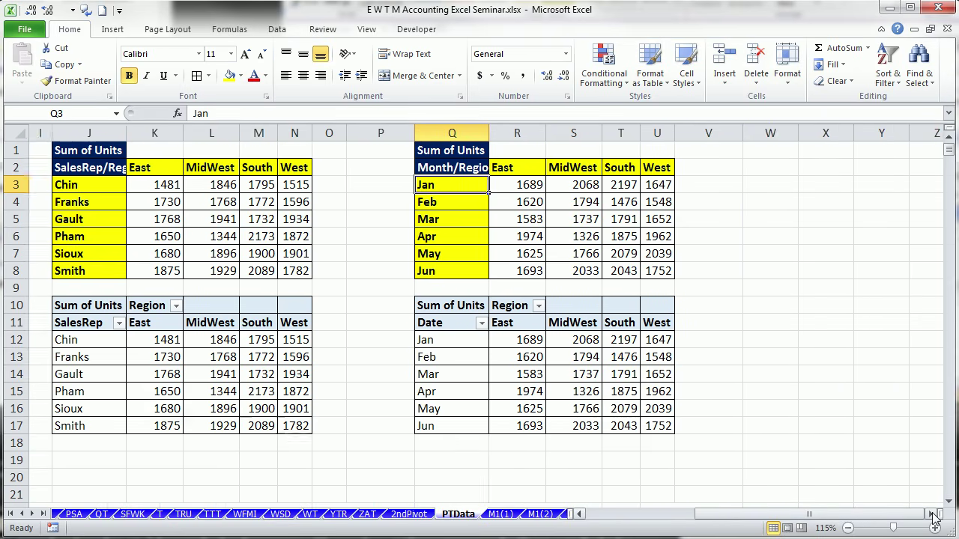
pyautogui.doubleClick(484, 184)
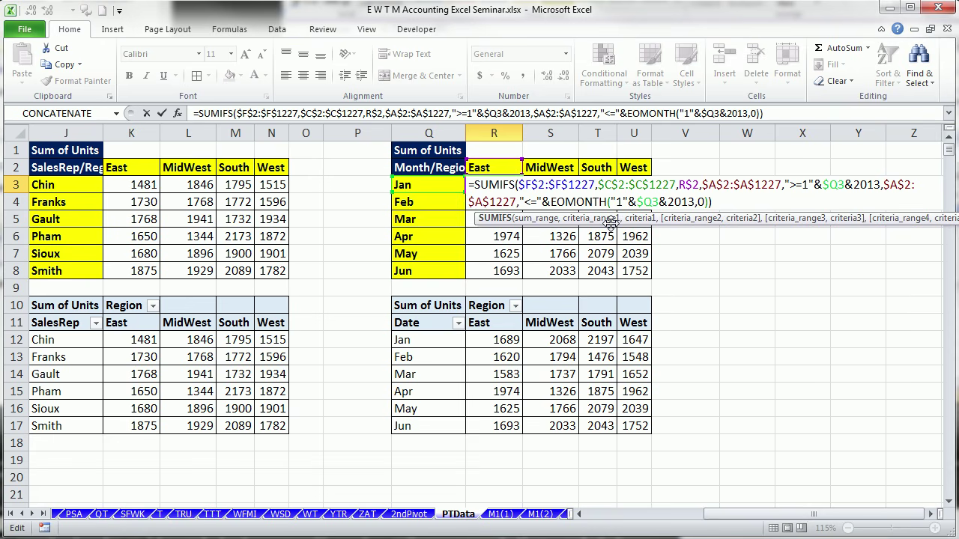
pyautogui.hotkey('ctrl', 'Return')
# Look through the Summarize Values By and Show Values As options for the monthly PivotTable's Sum of Units, leaving without a choice.
pyautogui.rightClick(517, 358)
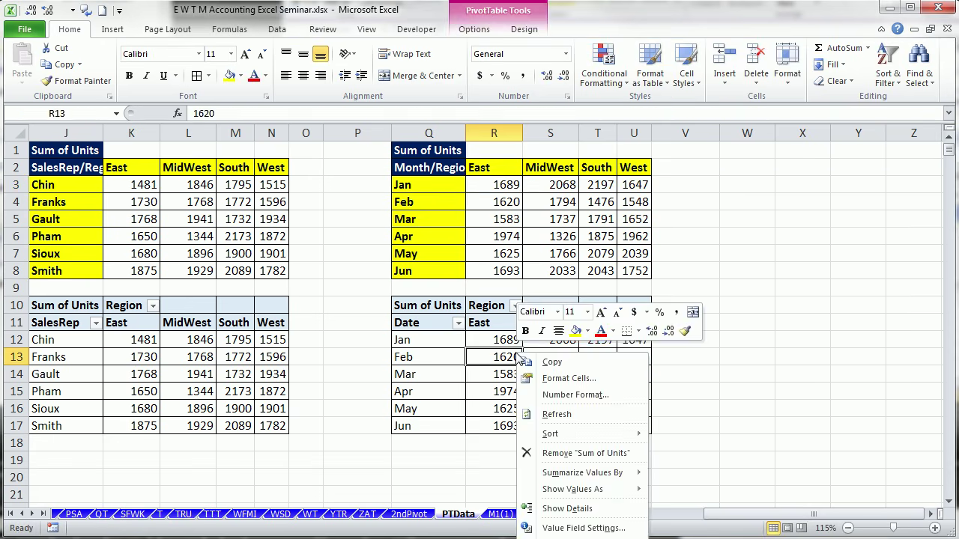
pyautogui.moveTo(590, 475)
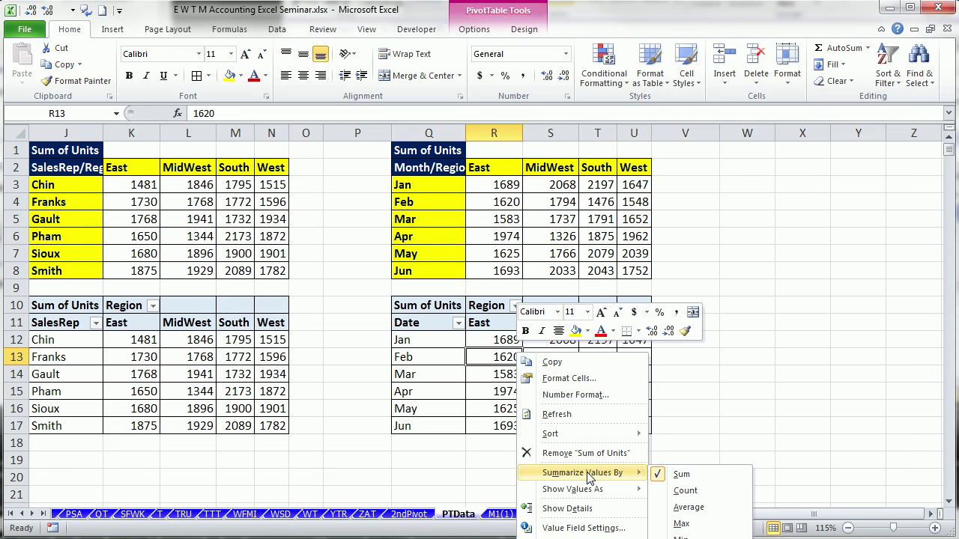
pyautogui.moveTo(585, 493)
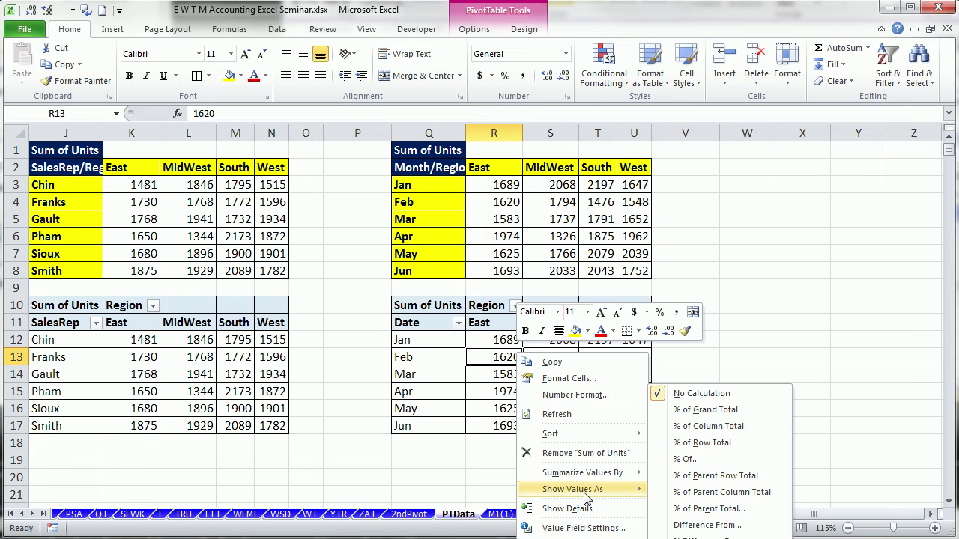
pyautogui.click(768, 337)
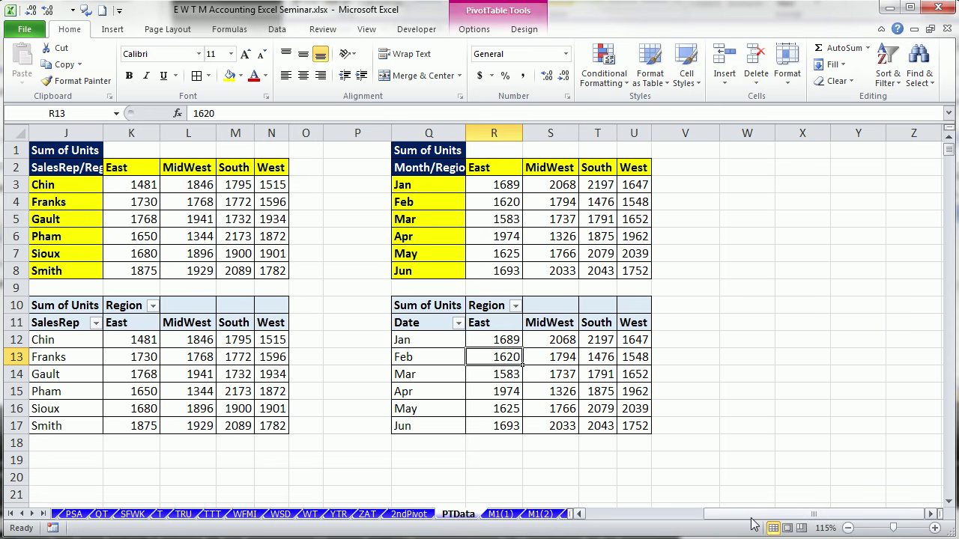
# Compare the April MidWest totals in the formula table and the PivotTable with the matching source record in A12:F12.
pyautogui.click(564, 237)
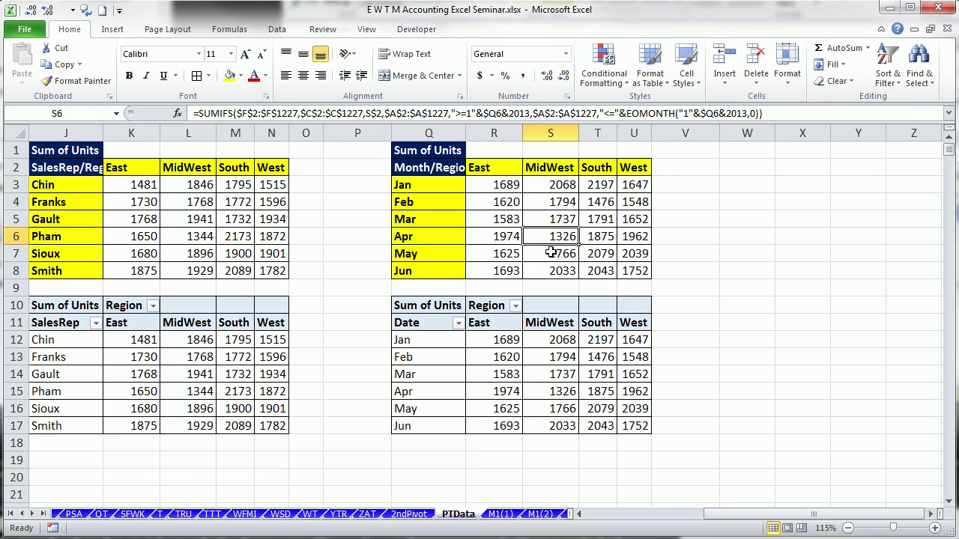
pyautogui.click(568, 393)
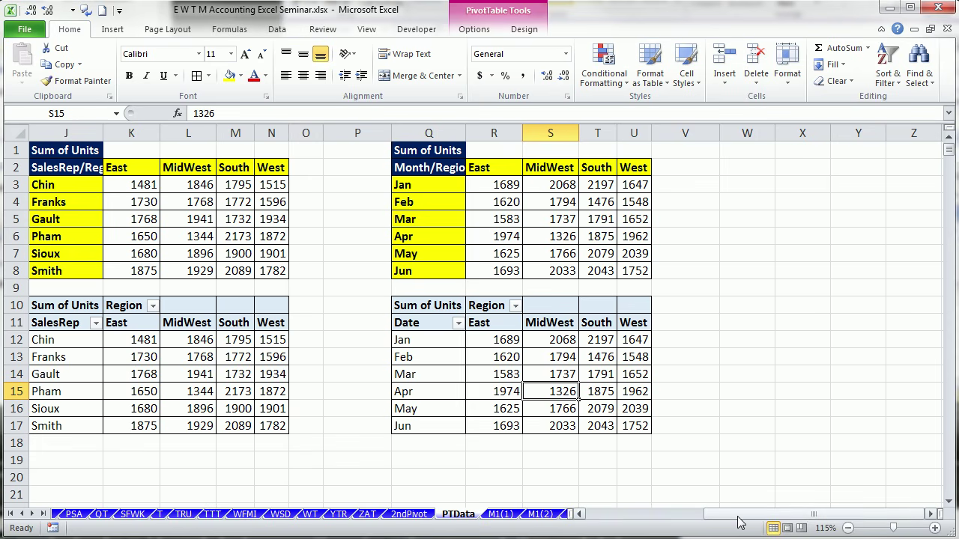
pyautogui.moveTo(738, 517); pyautogui.dragTo(622, 517)
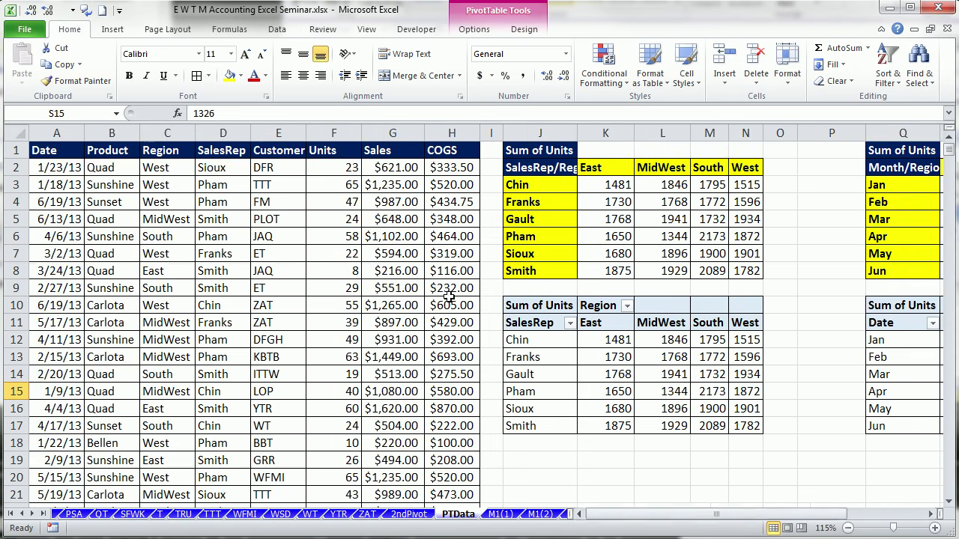
pyautogui.moveTo(45, 341); pyautogui.dragTo(356, 341)
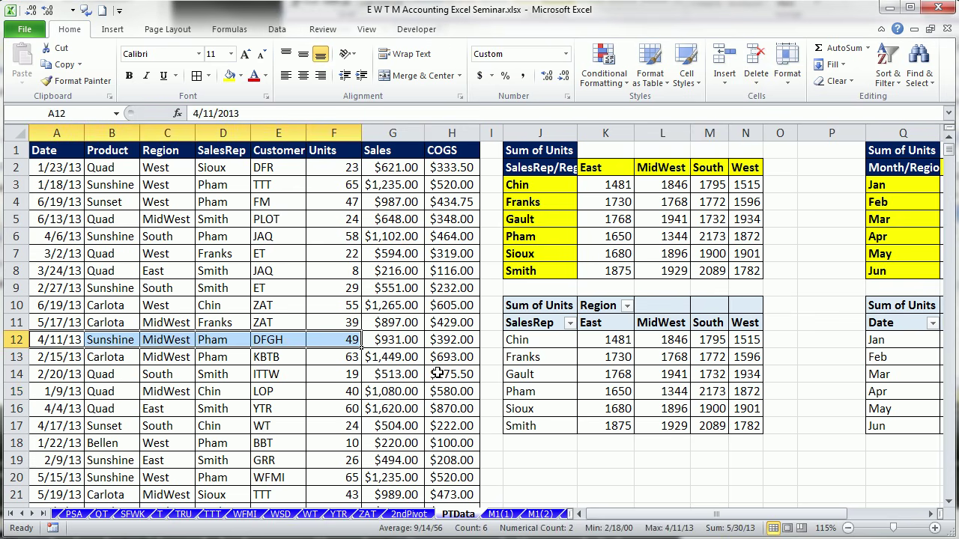
pyautogui.moveTo(620, 517); pyautogui.dragTo(739, 527)
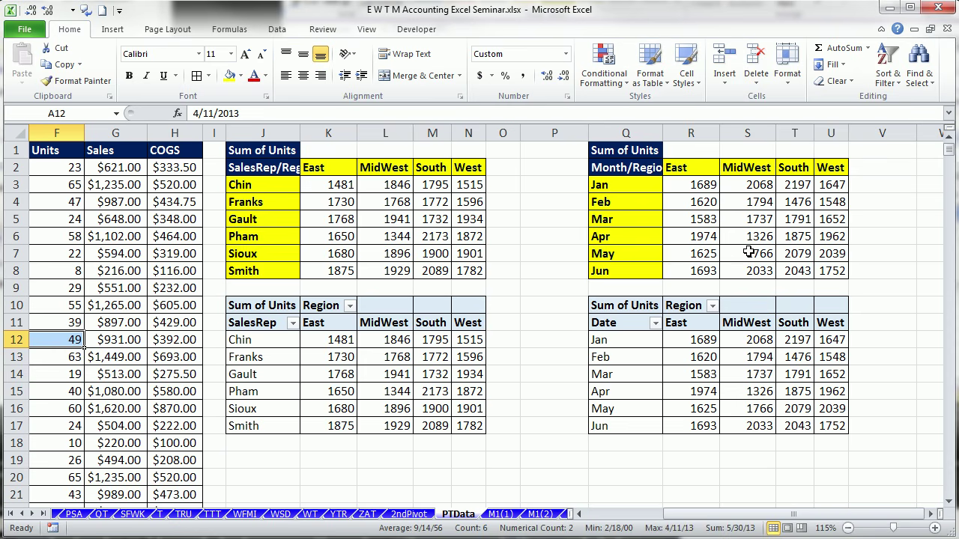
pyautogui.moveTo(780, 397)
pyautogui.moveTo(750, 387)
pyautogui.moveTo(688, 517); pyautogui.dragTo(611, 517)
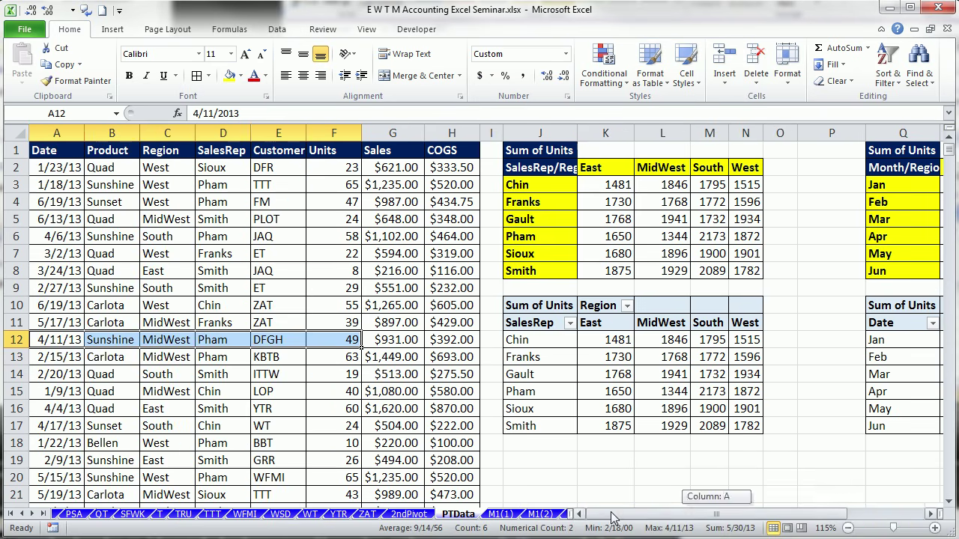
# Set the Units in F12 to 5000 and check the April MidWest totals in the formula table and the PivotTable.
pyautogui.click(314, 340)
pyautogui.write('5')
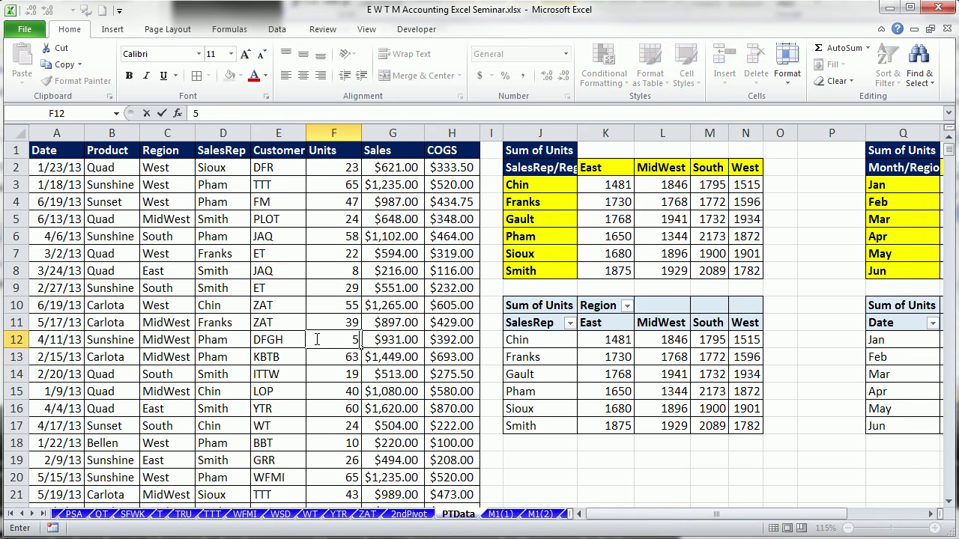
pyautogui.write('000')
pyautogui.hotkey('ctrl', 'Return')
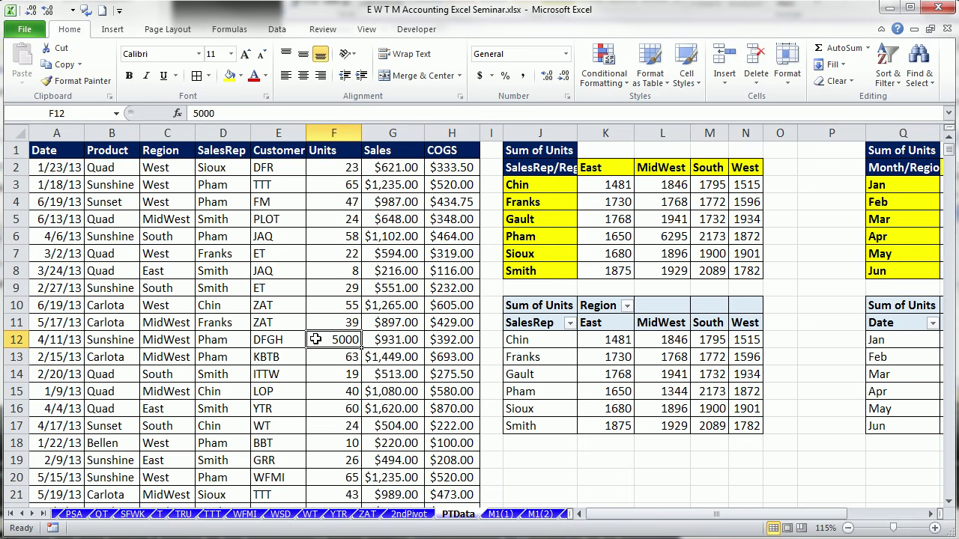
pyautogui.moveTo(718, 515); pyautogui.dragTo(777, 515)
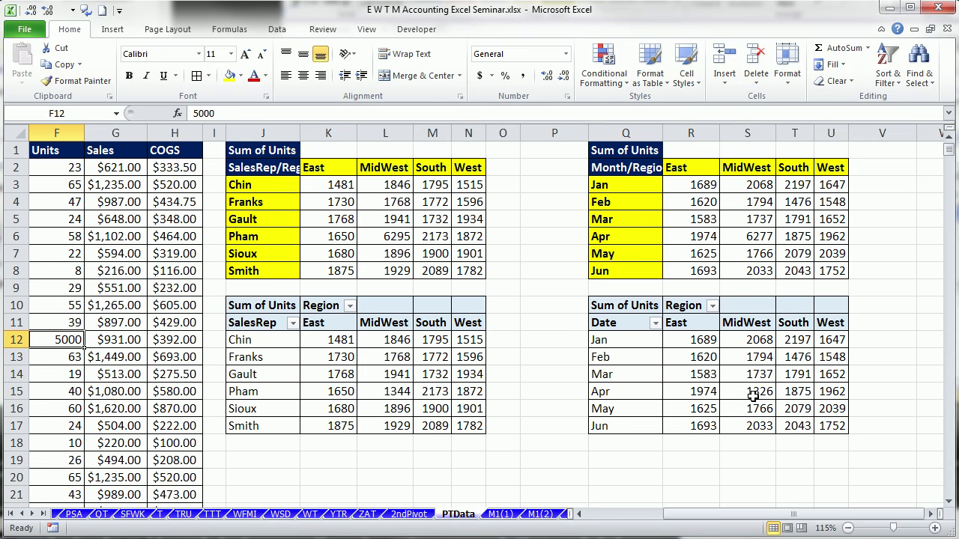
# Refresh the monthly PivotTable and compare its April MidWest total with the one in the formula table.
pyautogui.moveTo(753, 397)
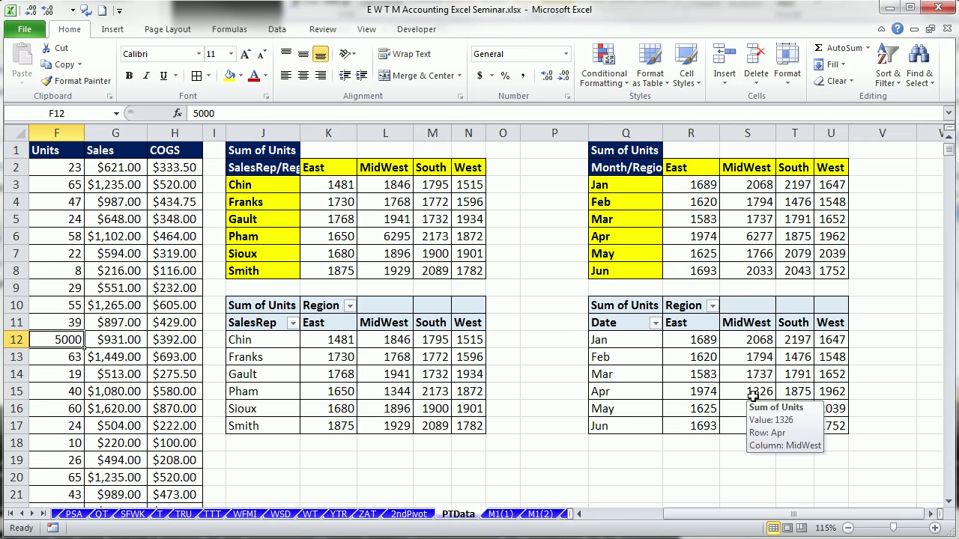
pyautogui.rightClick(644, 347)
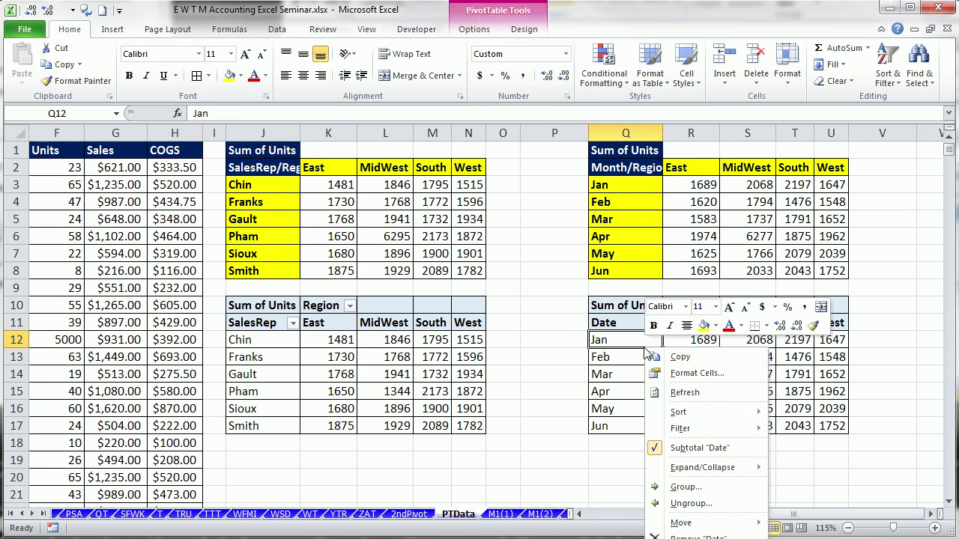
pyautogui.click(677, 397)
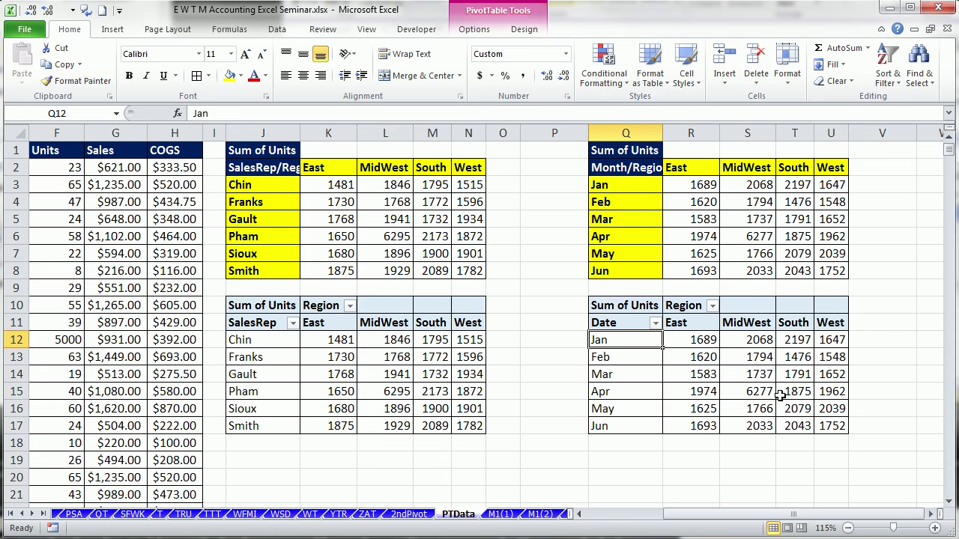
pyautogui.moveTo(772, 395)
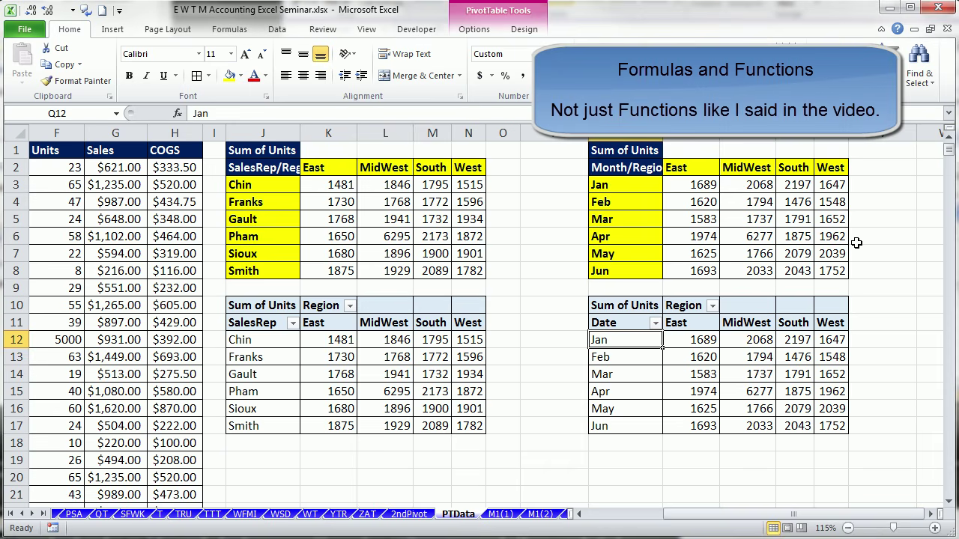
pyautogui.moveTo(810, 385)
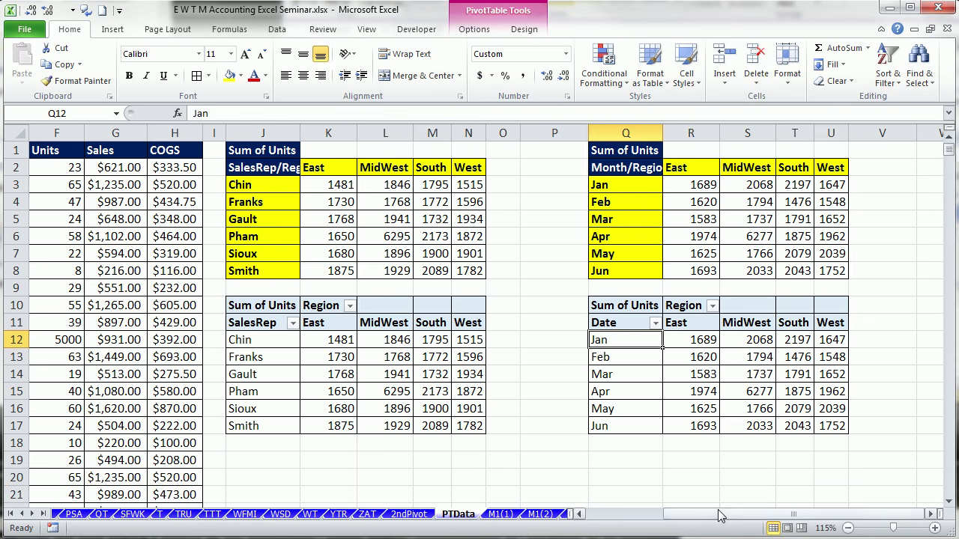
# Set the Units in F12 to 49 and refresh the monthly PivotTable.
pyautogui.moveTo(715, 521); pyautogui.dragTo(553, 510)
pyautogui.click(319, 340)
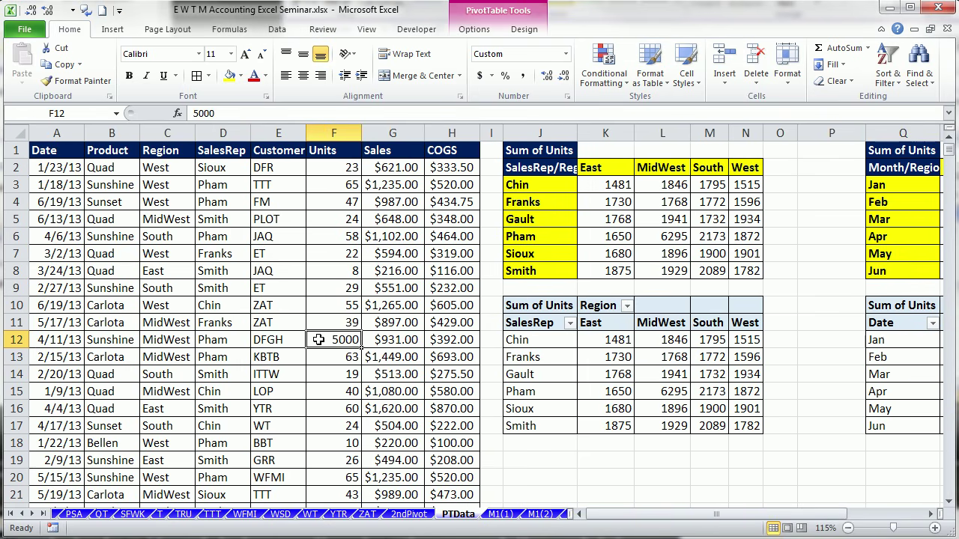
pyautogui.write('49')
pyautogui.press('Return')
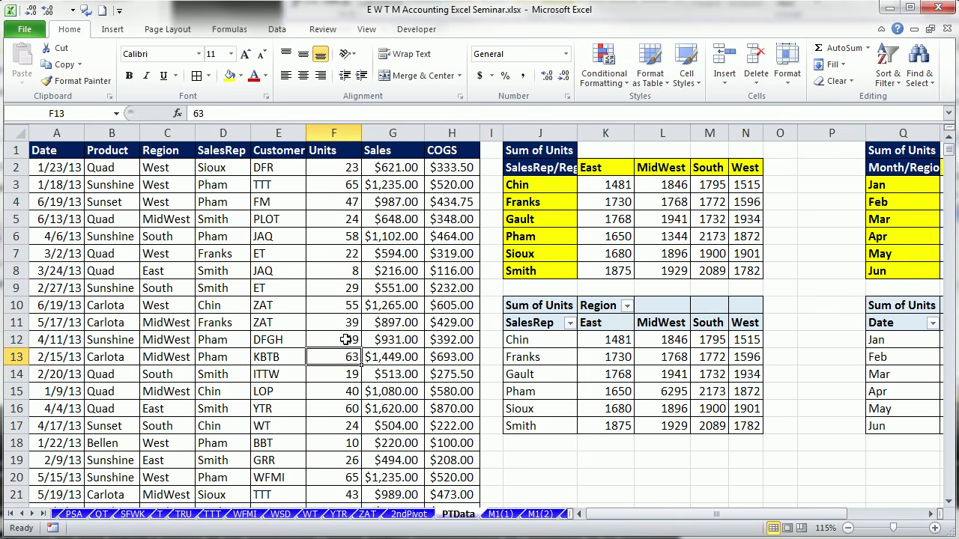
pyautogui.moveTo(678, 521); pyautogui.dragTo(723, 517)
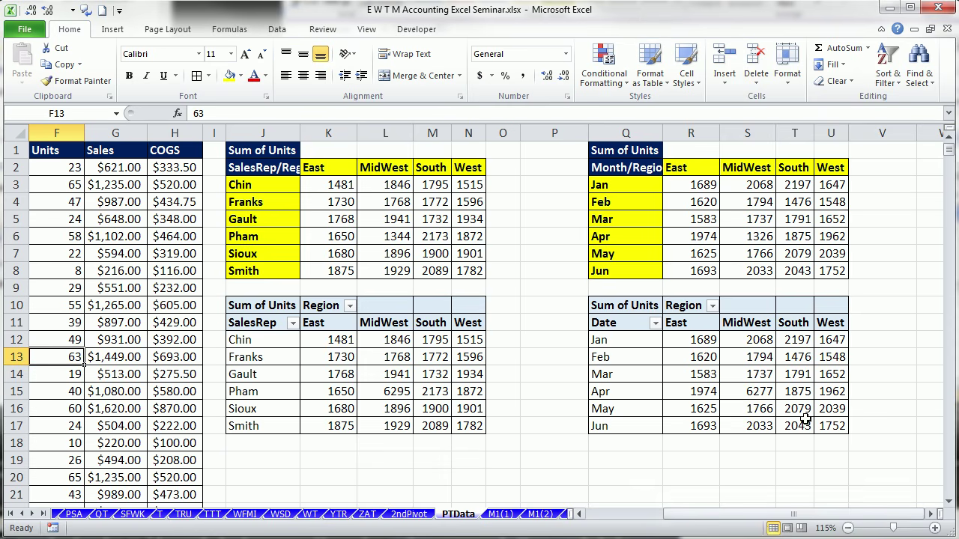
pyautogui.rightClick(761, 376)
pyautogui.click(787, 435)
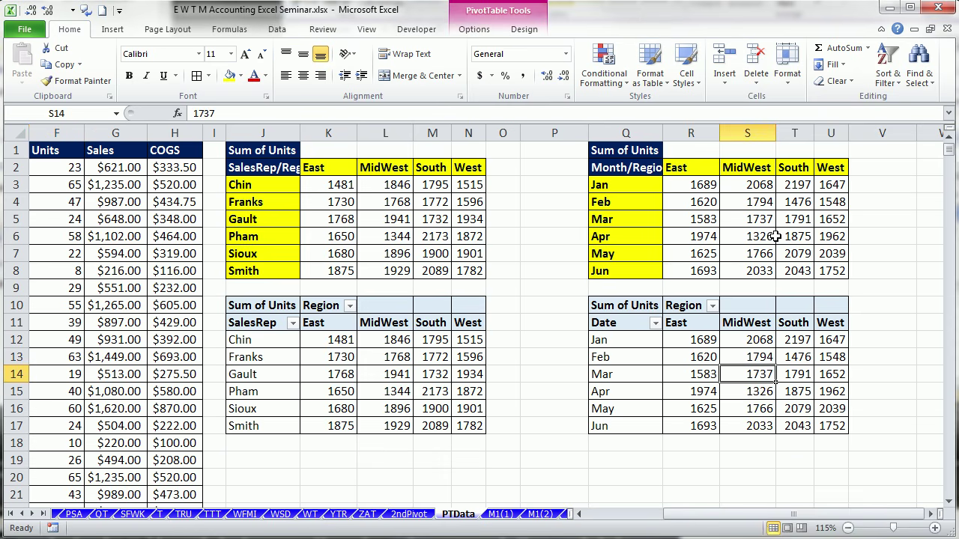
# Create a blank PivotTable on a new worksheet from the PTData sales records, using the default source range.
pyautogui.moveTo(845, 516); pyautogui.dragTo(685, 532)
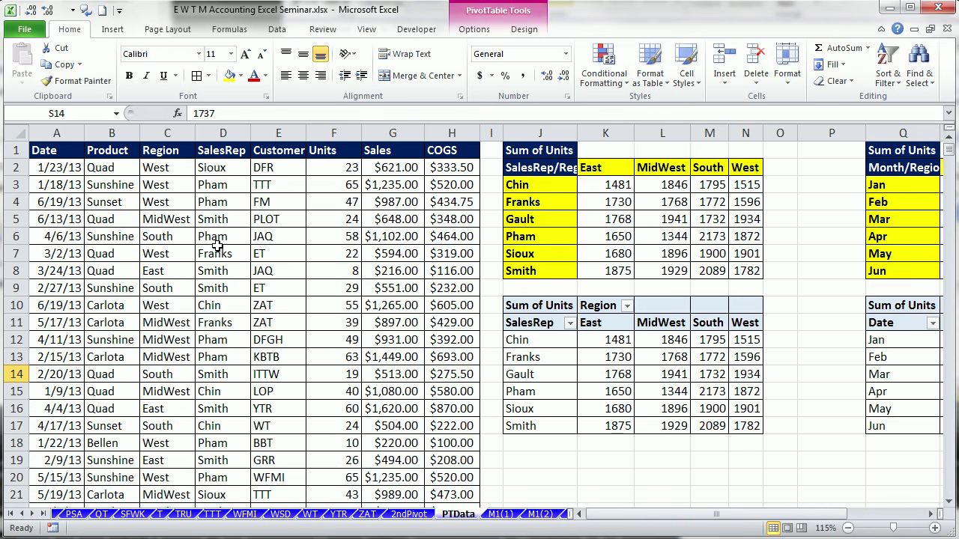
pyautogui.click(117, 155)
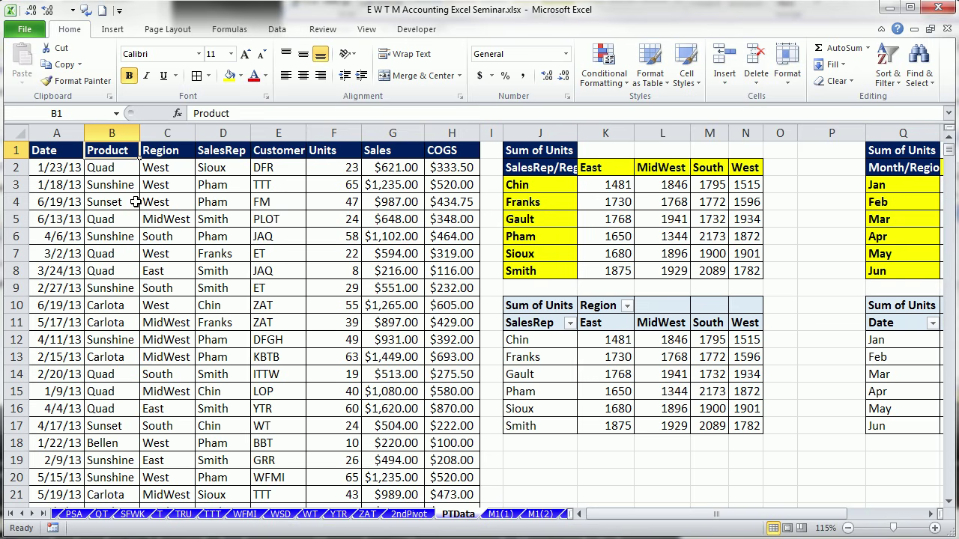
pyautogui.press('alt')
pyautogui.press('n')
pyautogui.press('v')
pyautogui.press('t')
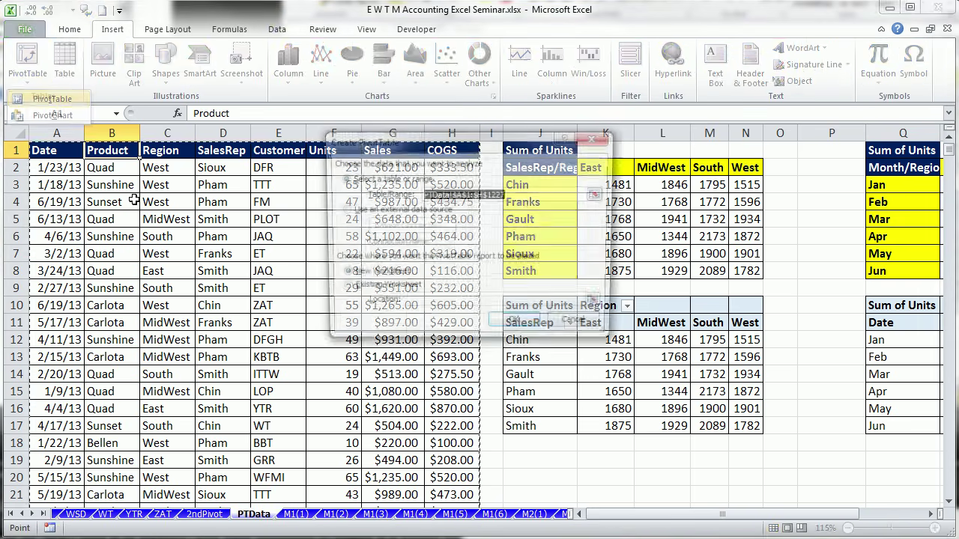
pyautogui.press('Return')
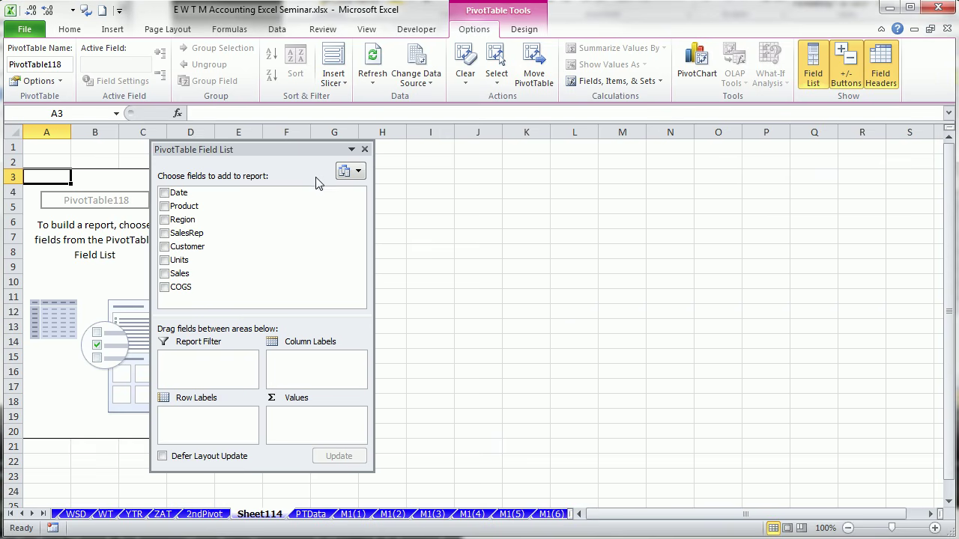
# Add the Date field to the new PivotTable's row labels.
pyautogui.moveTo(285, 151); pyautogui.dragTo(432, 142)
pyautogui.moveTo(325, 183); pyautogui.dragTo(354, 413)
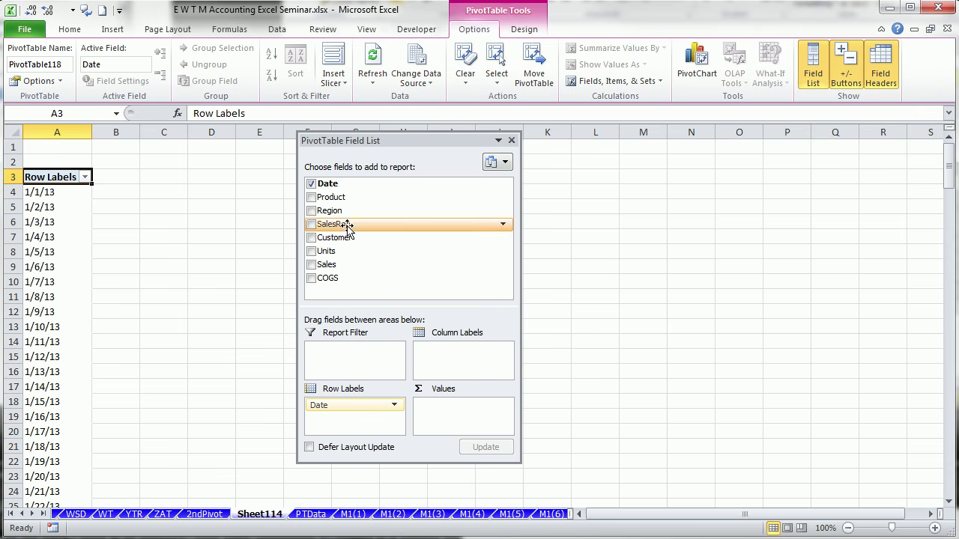
pyautogui.moveTo(329, 263); pyautogui.dragTo(403, 201)
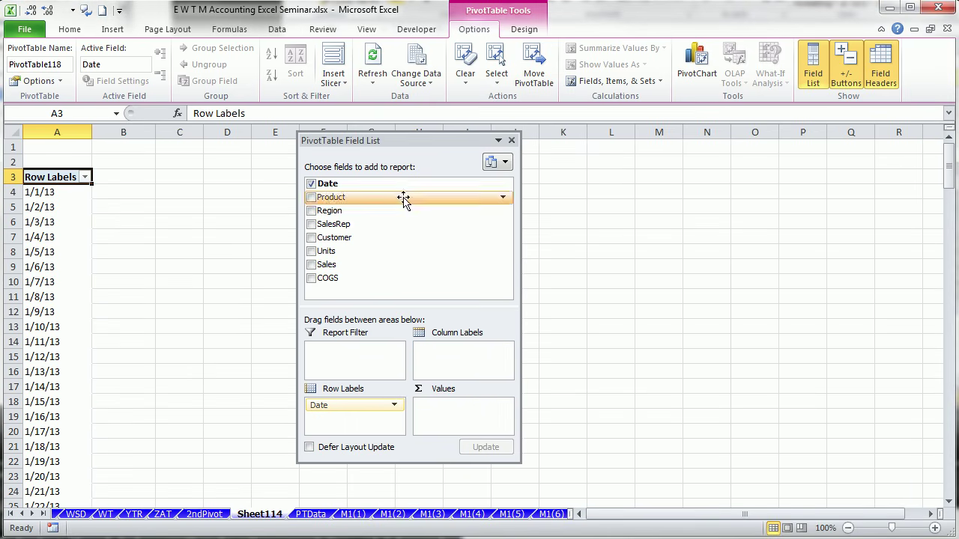
# Group the Date row labels by Months and Years, keeping the automatic start and end dates.
pyautogui.rightClick(38, 218)
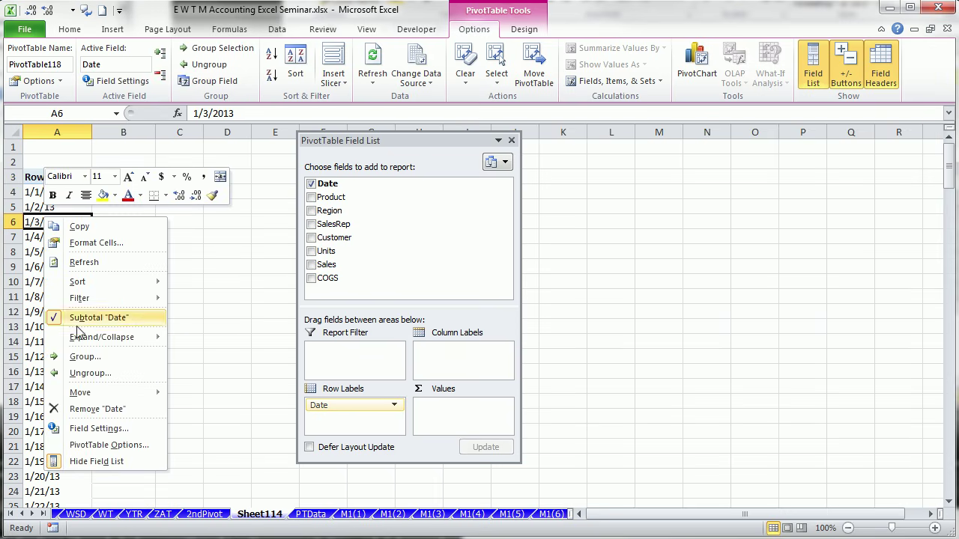
pyautogui.click(85, 357)
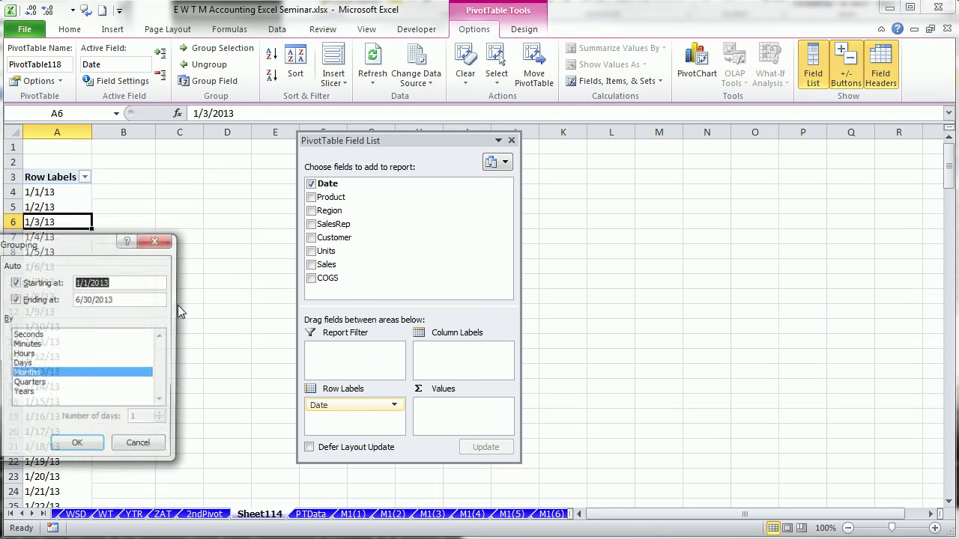
pyautogui.moveTo(79, 251); pyautogui.dragTo(199, 201)
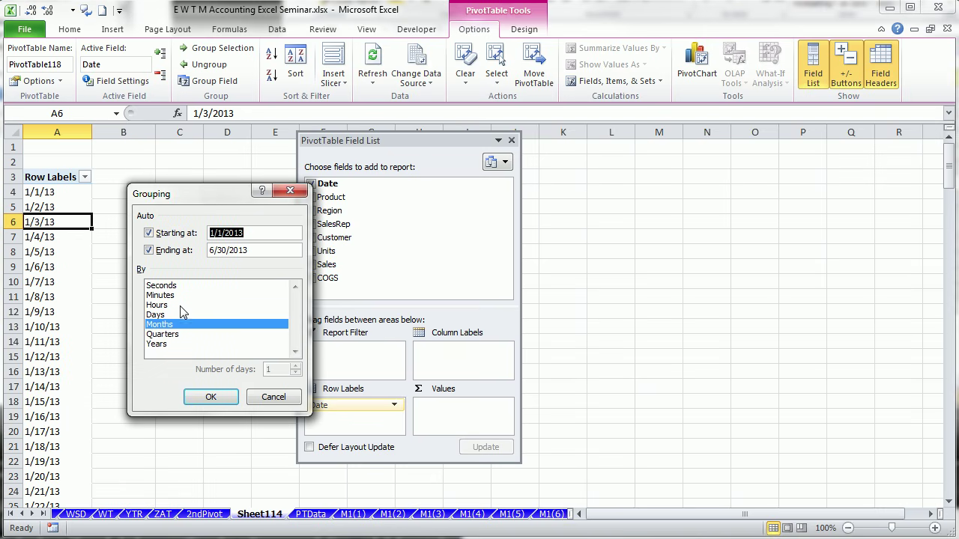
pyautogui.click(157, 344)
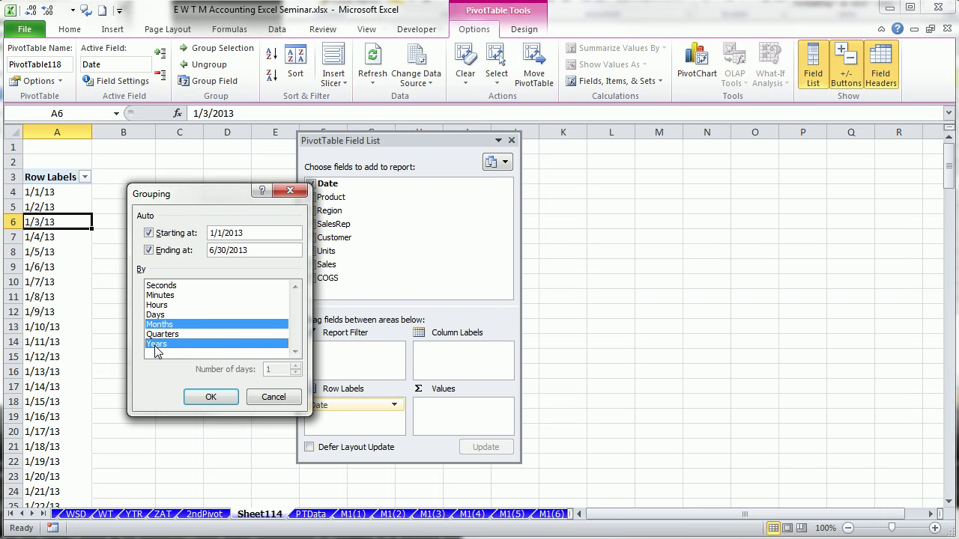
pyautogui.click(212, 398)
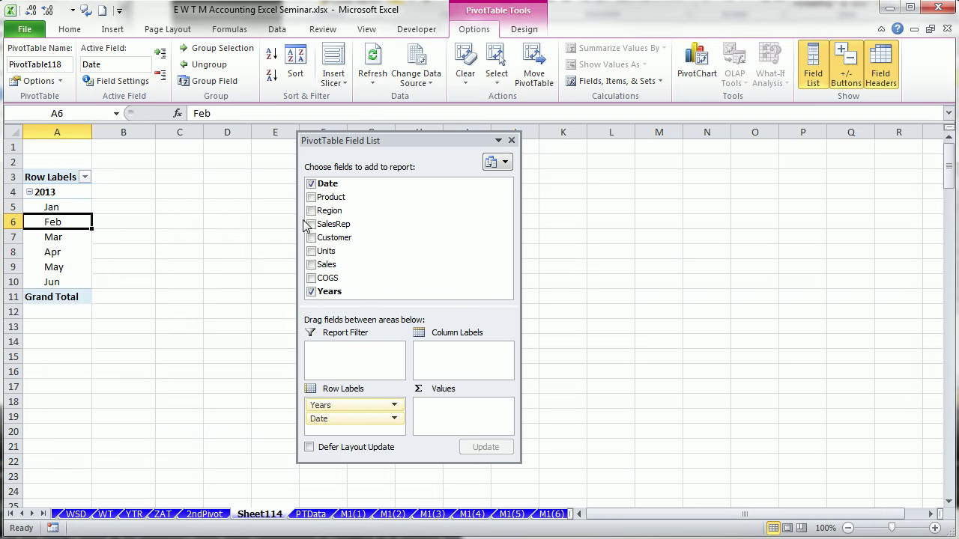
# Remove the Years field from the row labels so that only the monthly Date grouping is used.
pyautogui.moveTo(364, 140); pyautogui.dragTo(304, 145)
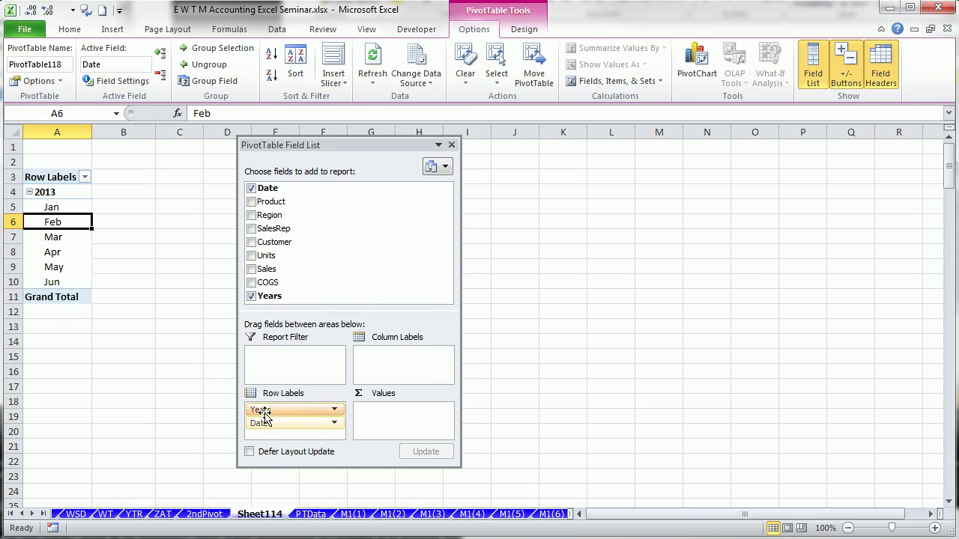
pyautogui.moveTo(263, 414); pyautogui.dragTo(346, 262)
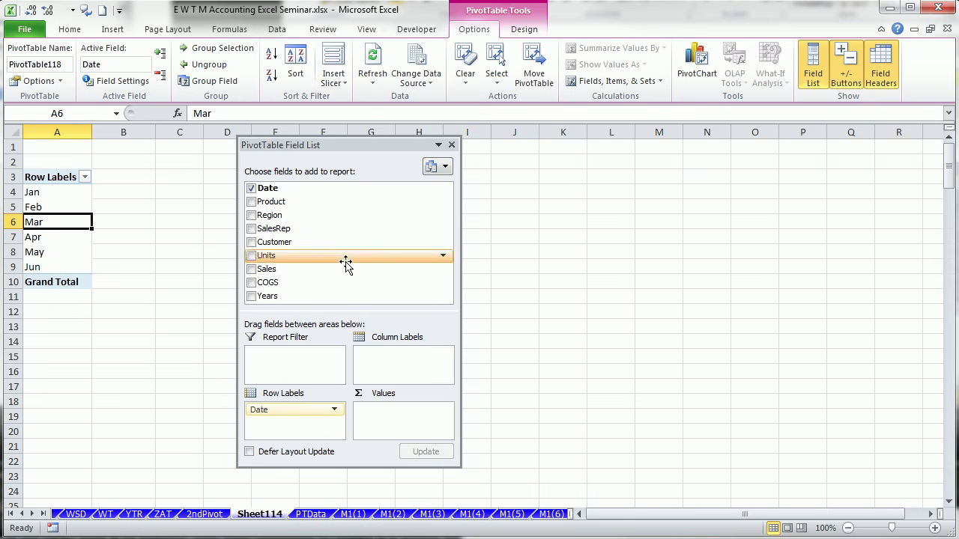
pyautogui.moveTo(339, 152); pyautogui.dragTo(514, 142)
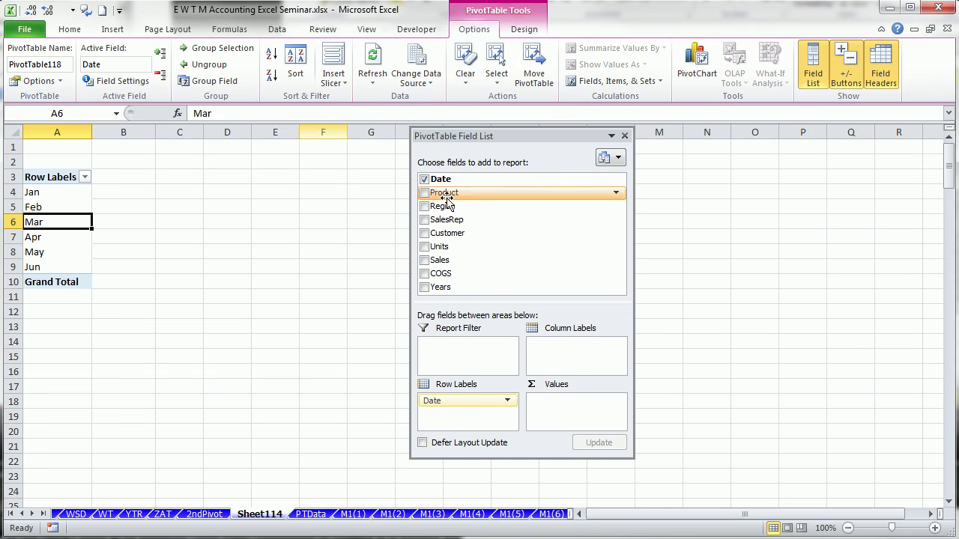
# Place Region in the PivotTable's column labels and Sales in its values area as a sum.
pyautogui.moveTo(443, 206); pyautogui.dragTo(569, 405)
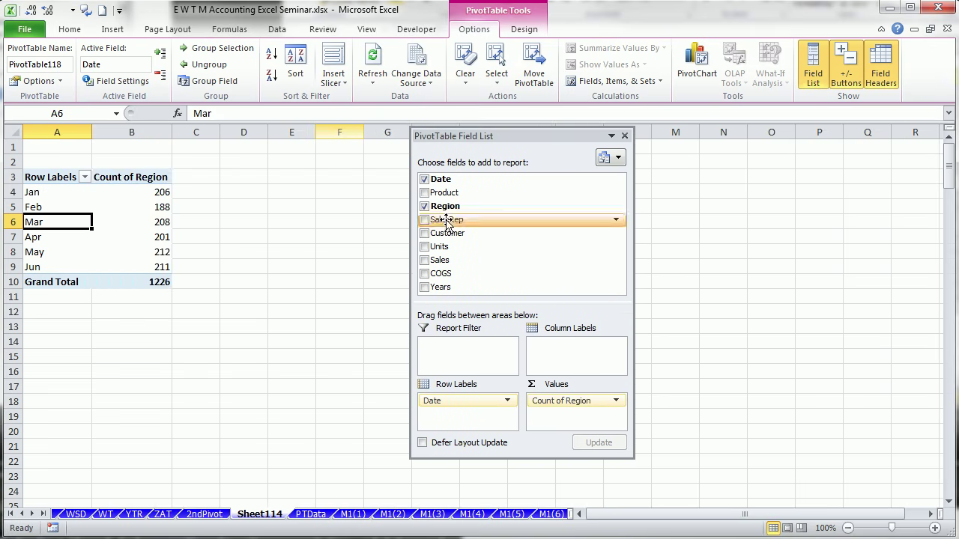
pyautogui.moveTo(440, 260); pyautogui.dragTo(564, 364)
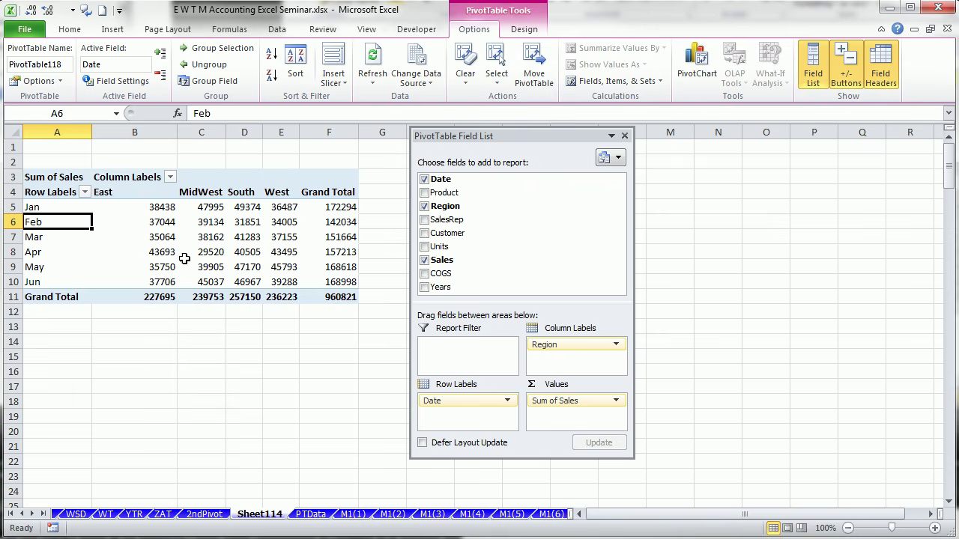
pyautogui.moveTo(467, 136); pyautogui.dragTo(498, 147)
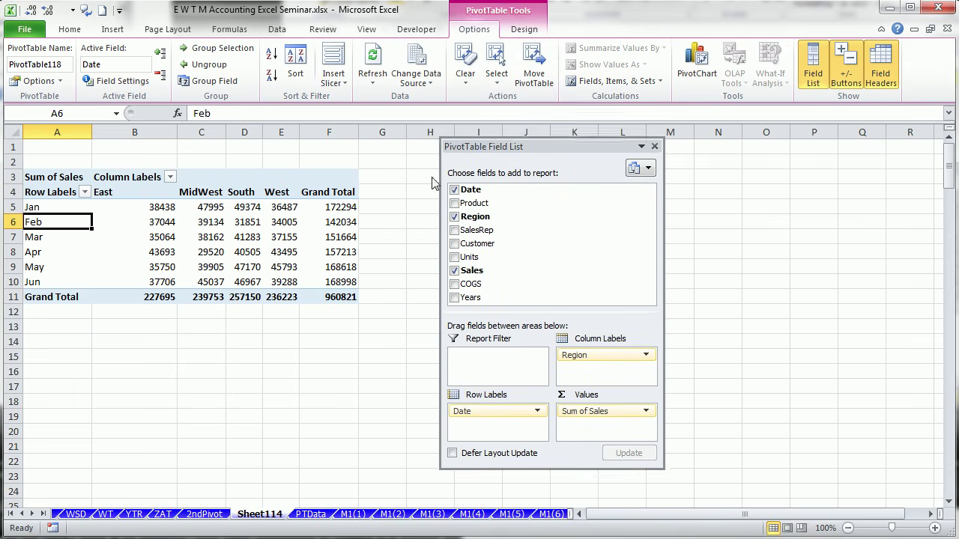
# Check the Sales column of the source records on PTData and rename the new PivotTable's sheet as DatePivot.
pyautogui.click(308, 515)
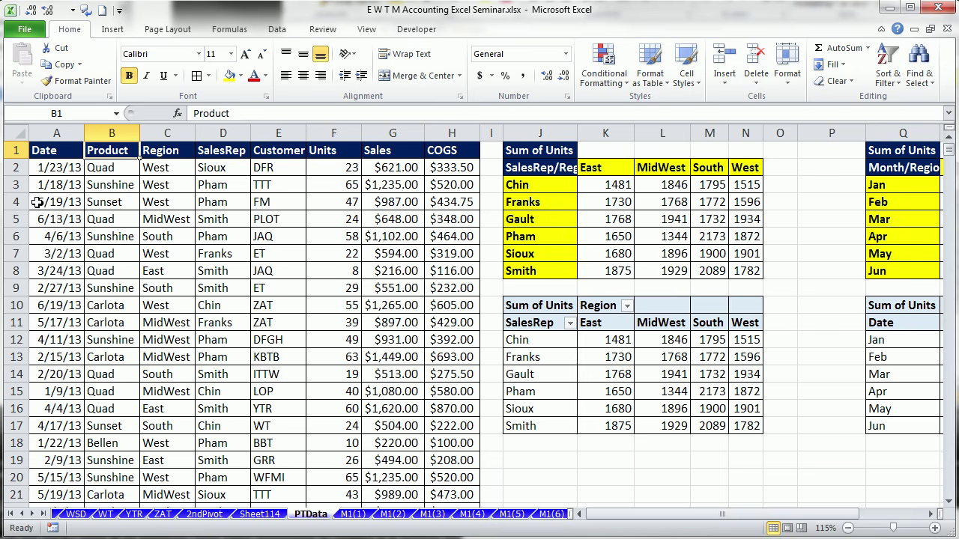
pyautogui.click(407, 236)
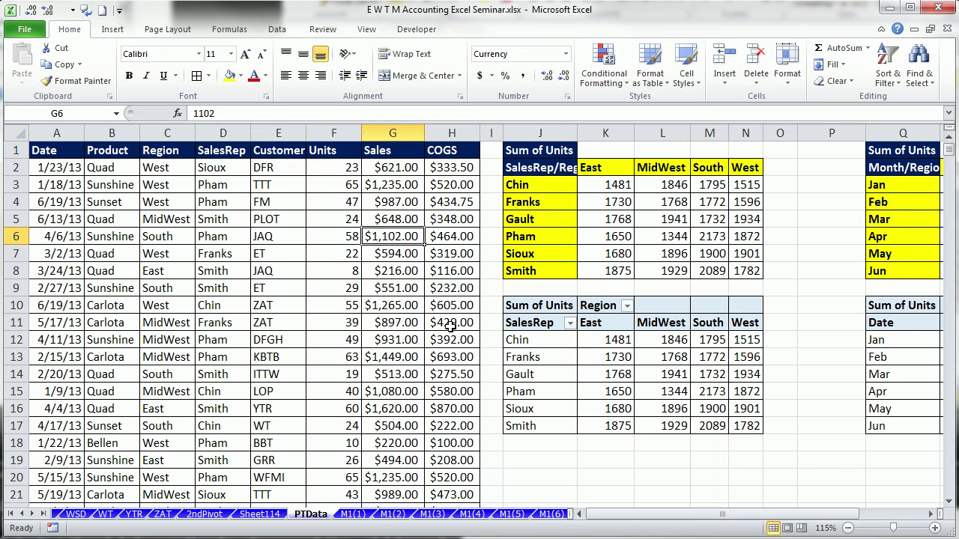
pyautogui.click(260, 515)
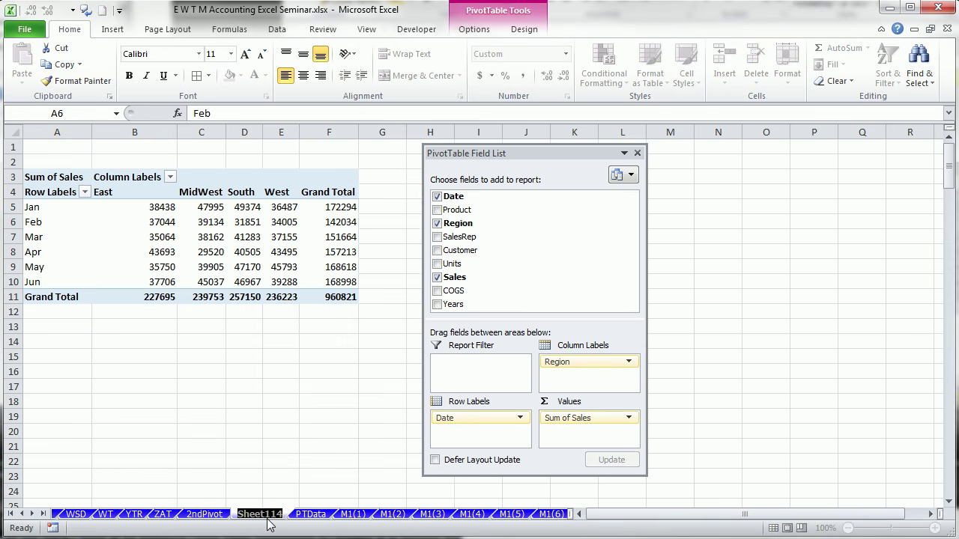
pyautogui.write('DatePivot')
pyautogui.press('Return')
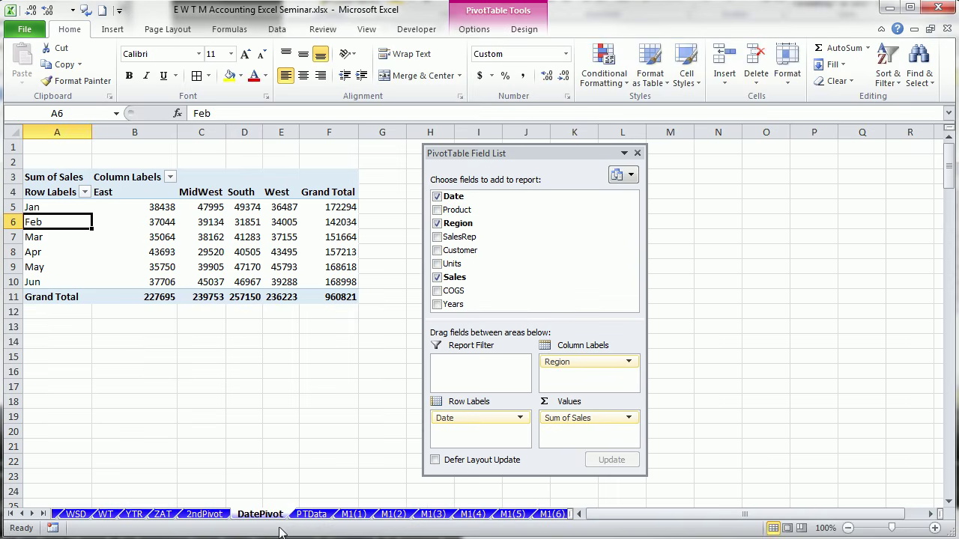
# Look over the source records and the empty table below on PTData, including the Sales and COGS values in row 4.
pyautogui.click(303, 517)
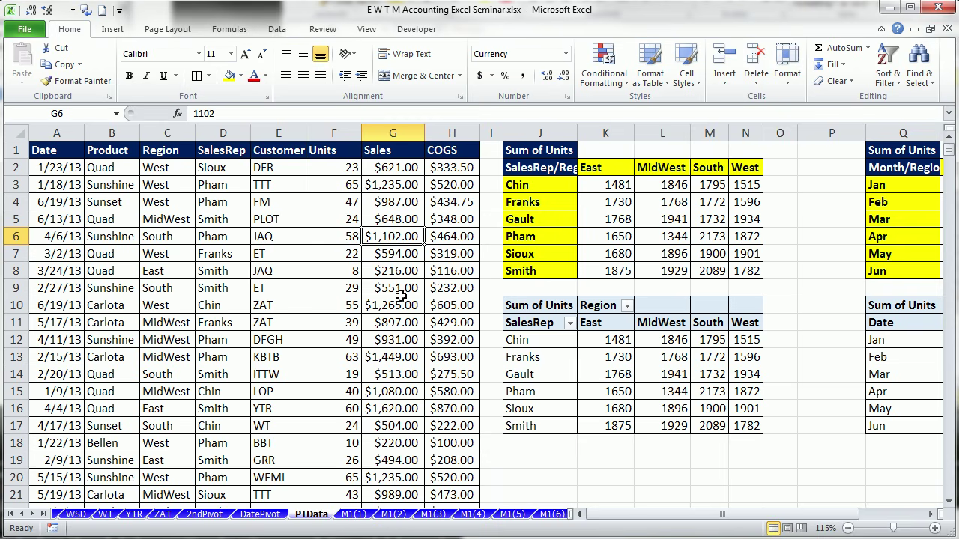
pyautogui.scroll(-7, 401, 300)
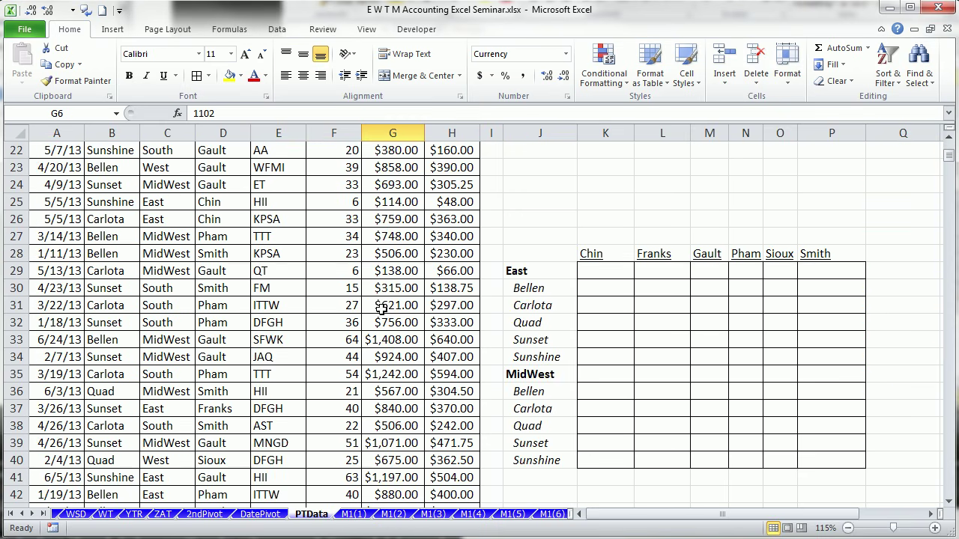
pyautogui.scroll(7, 394, 465)
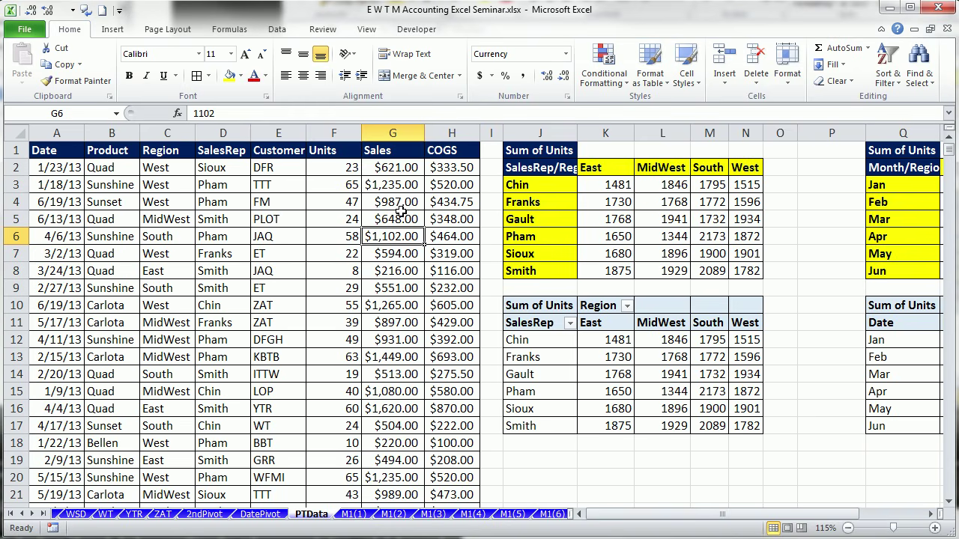
pyautogui.click(463, 207)
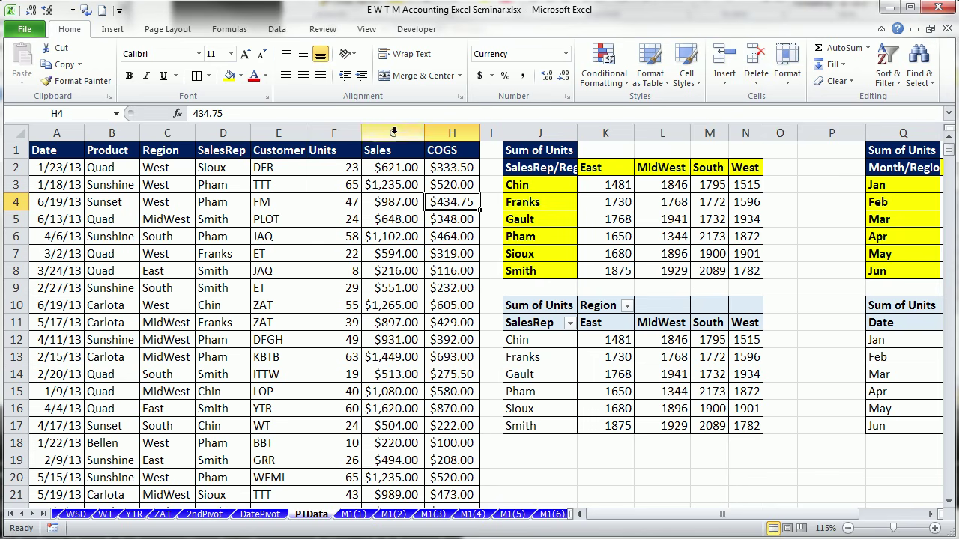
pyautogui.click(393, 204)
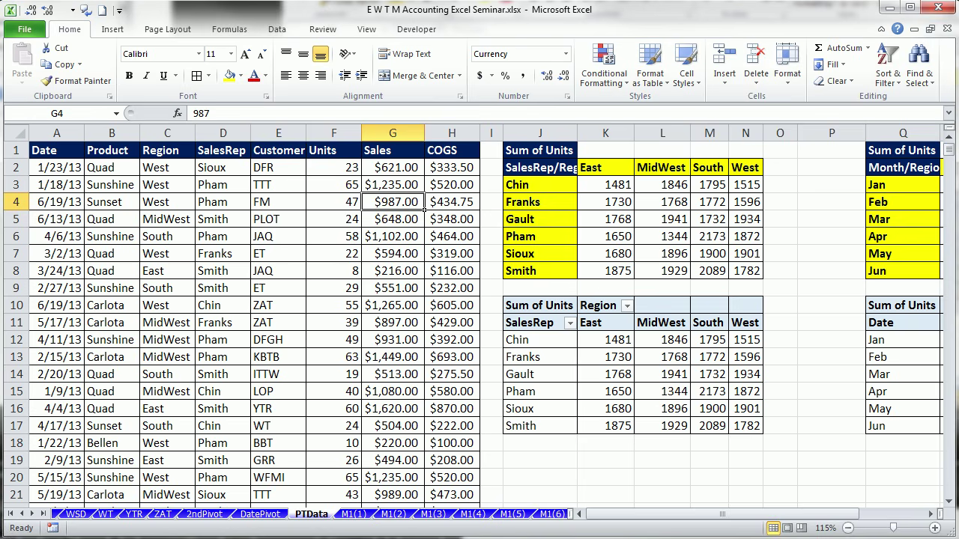
# Create a PivotTable on a new worksheet from PTData!$A$1:$H$1227 and place Sales in its row labels.
pyautogui.hotkey('alt', 'n')
pyautogui.press('v')
pyautogui.press('t')
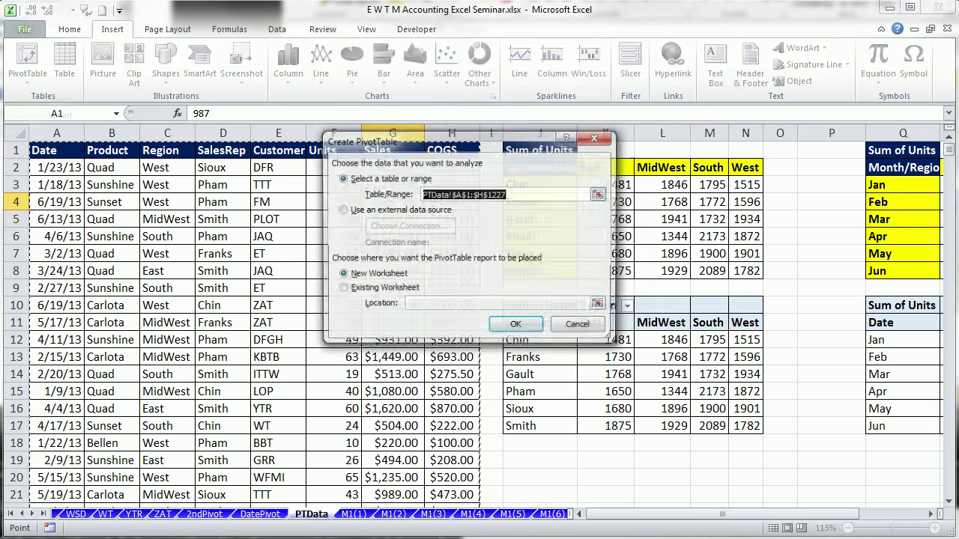
pyautogui.press('Return')
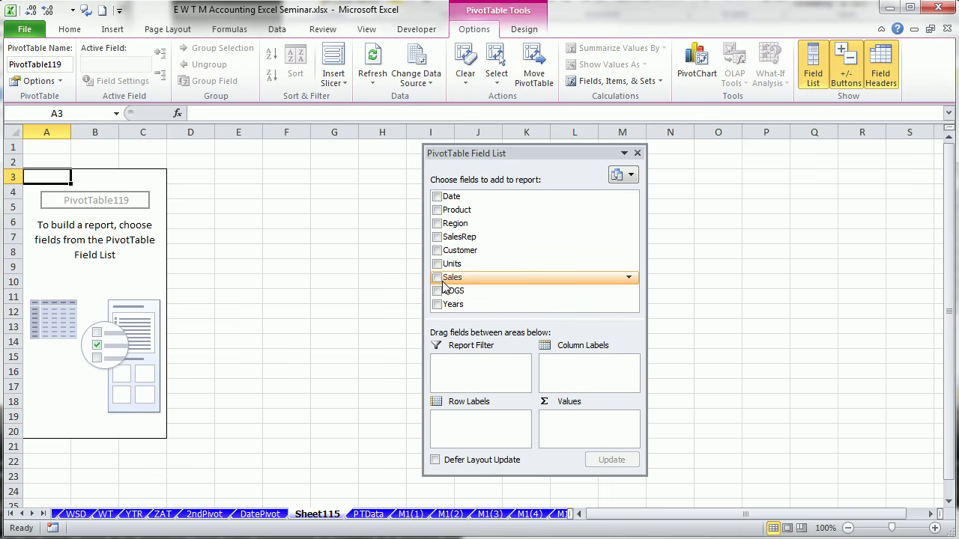
pyautogui.moveTo(444, 284); pyautogui.dragTo(470, 424)
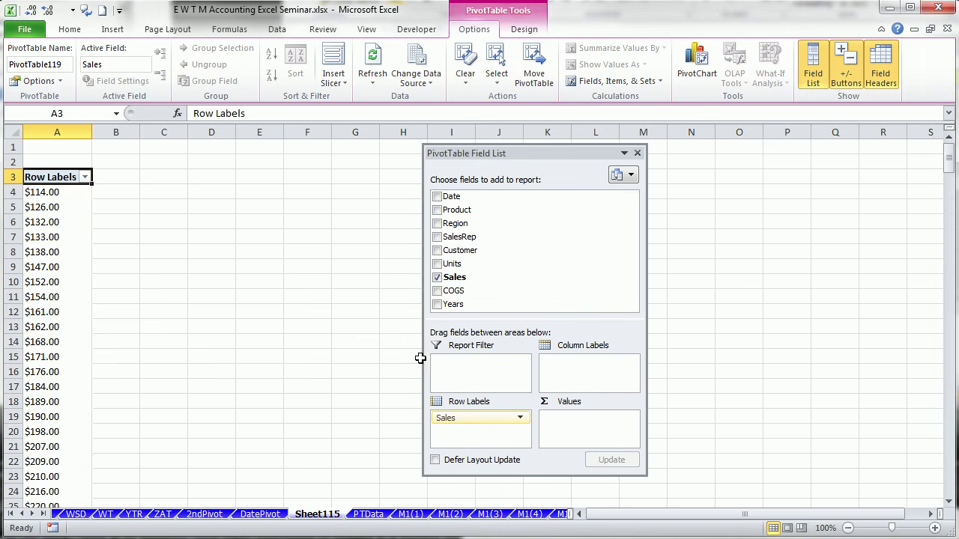
# Group the Sales row labels starting at 0 and ending at 2000, in intervals of 500.
pyautogui.rightClick(46, 207)
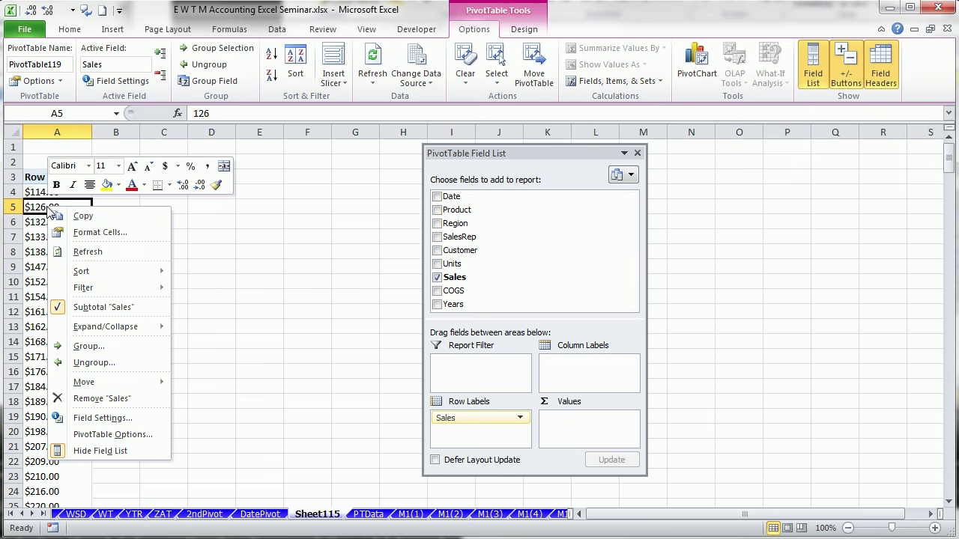
pyautogui.click(88, 345)
pyautogui.moveTo(83, 290); pyautogui.dragTo(188, 209)
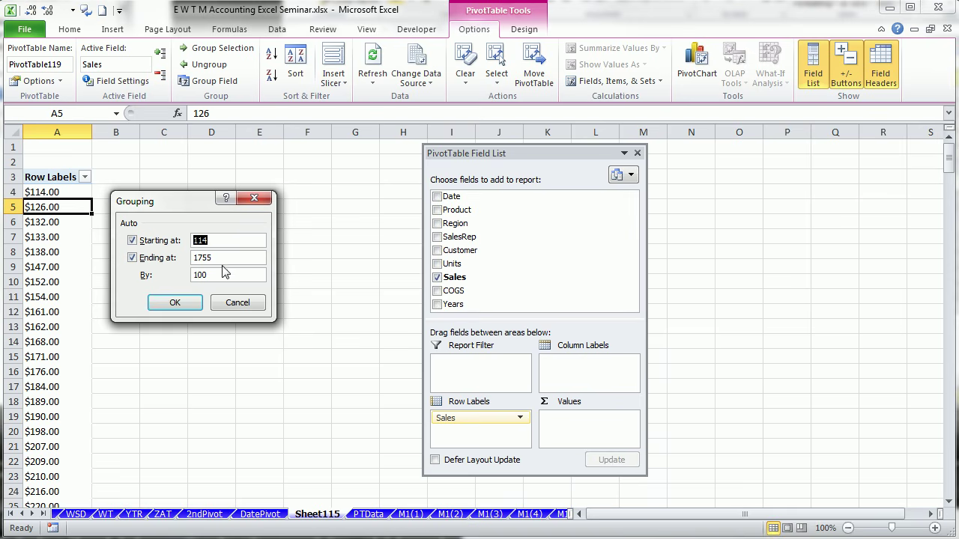
pyautogui.write('0')
pyautogui.moveTo(222, 258); pyautogui.dragTo(178, 257)
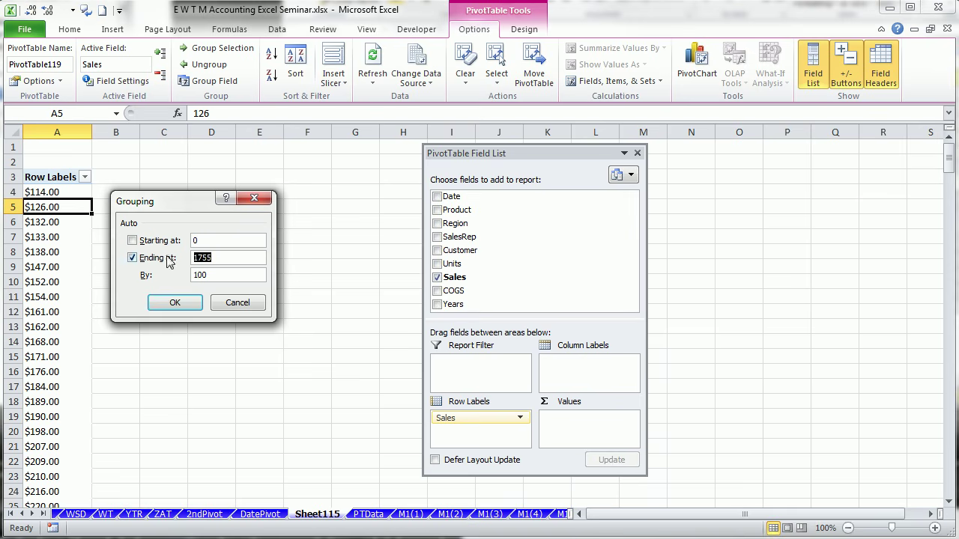
pyautogui.write('2000')
pyautogui.moveTo(216, 274); pyautogui.dragTo(168, 279)
pyautogui.write('500')
pyautogui.click(174, 303)
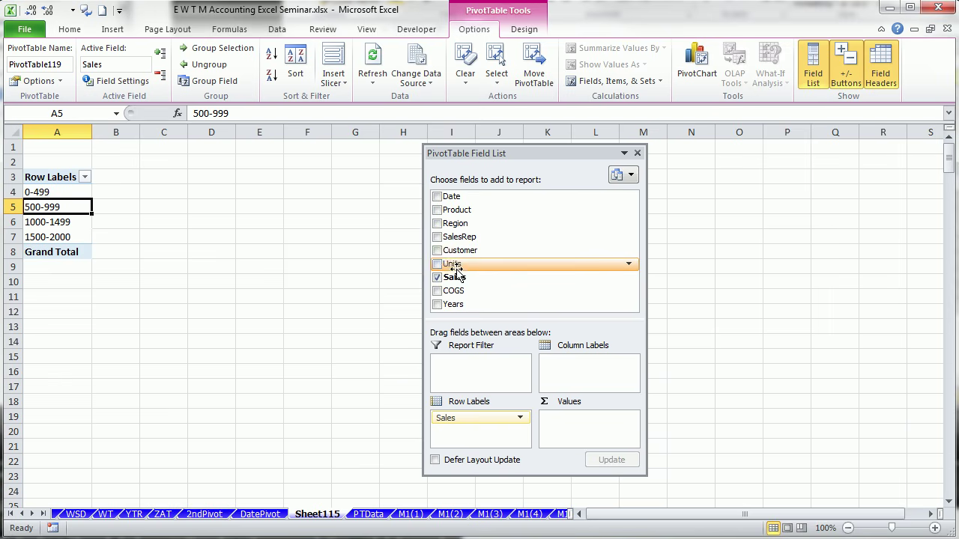
# Try Sales in the values area, and replace it with Product summarized as a count.
pyautogui.moveTo(454, 281); pyautogui.dragTo(574, 423)
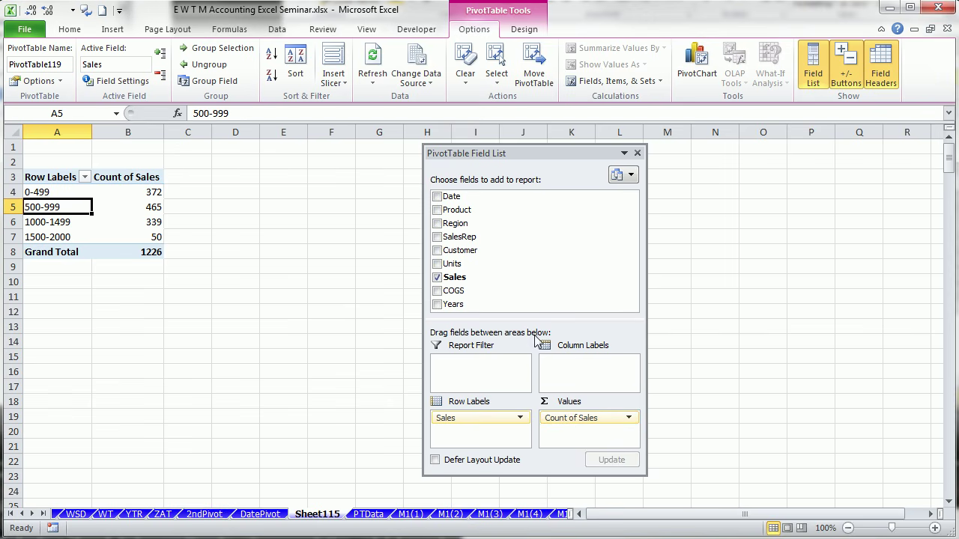
pyautogui.moveTo(453, 223); pyautogui.dragTo(511, 260)
pyautogui.moveTo(577, 427); pyautogui.dragTo(553, 244)
pyautogui.moveTo(482, 223); pyautogui.dragTo(575, 430)
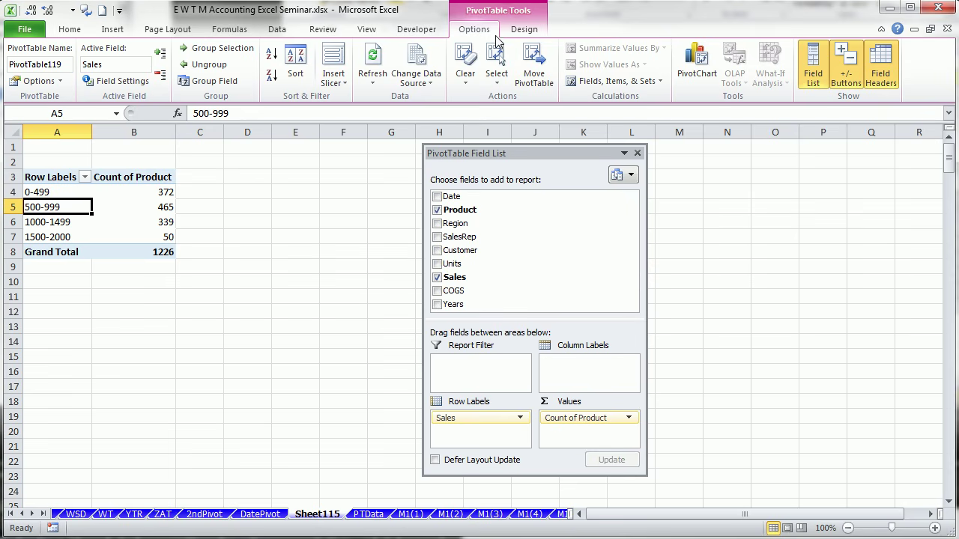
# Change the report layout of the Sales PivotTable to tabular form and select the count for the 500-999 range.
pyautogui.click(519, 32)
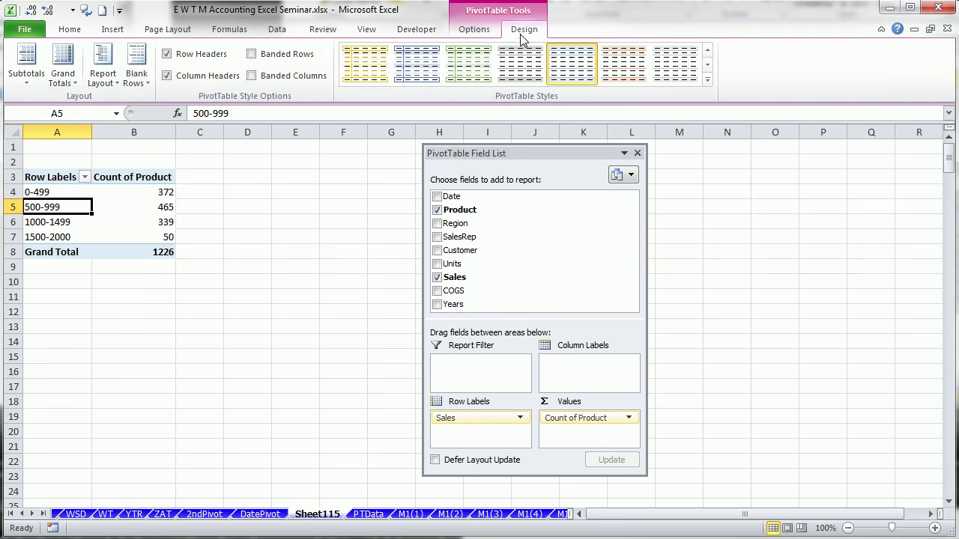
pyautogui.click(103, 67)
pyautogui.click(117, 175)
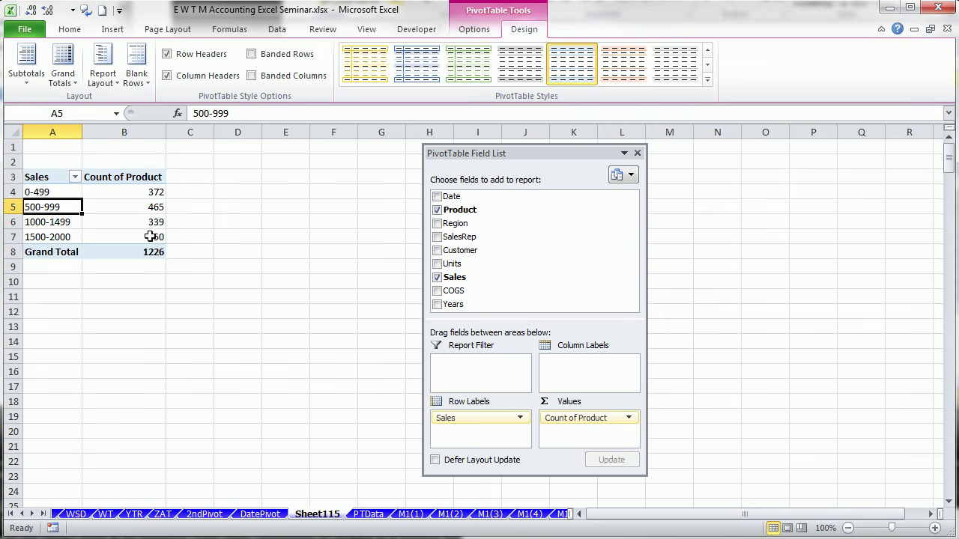
pyautogui.click(129, 208)
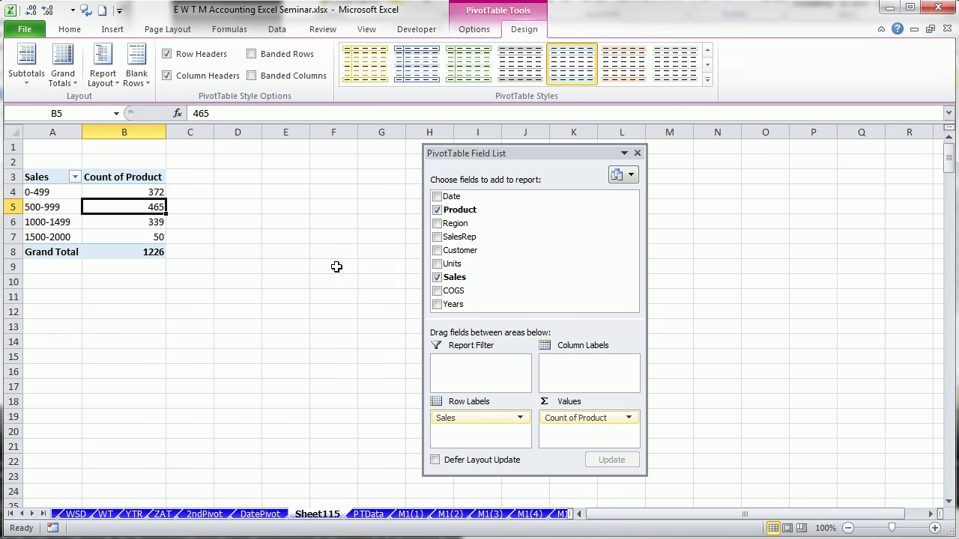
# Insert a second PivotTable from the PTData records on the existing Sheet115, starting at cell E3.
pyautogui.click(367, 514)
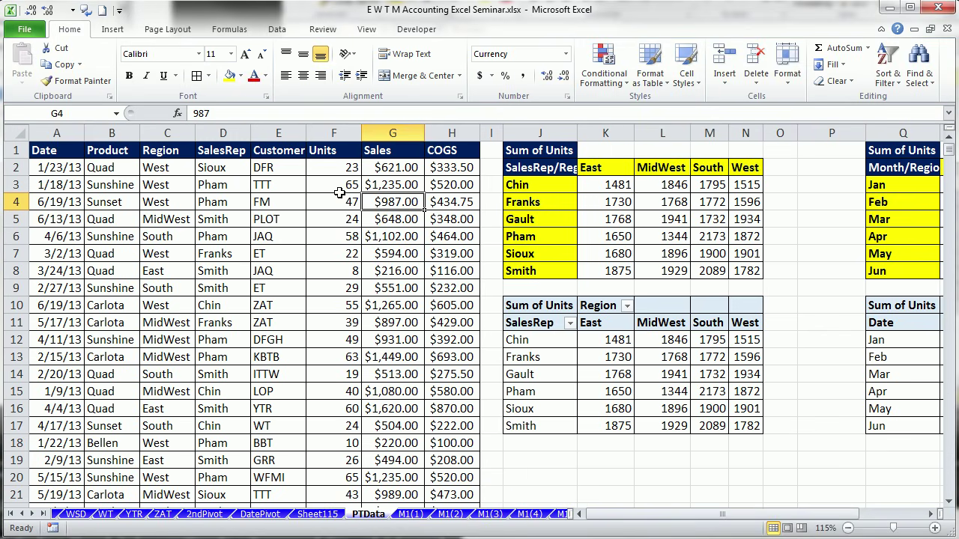
pyautogui.hotkey('alt', 'n')
pyautogui.press('v')
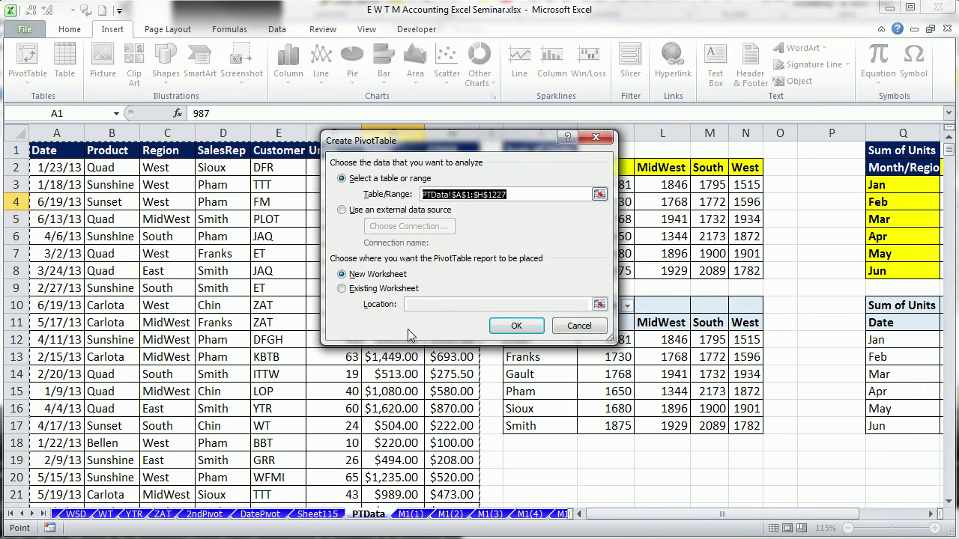
pyautogui.click(342, 289)
pyautogui.click(429, 305)
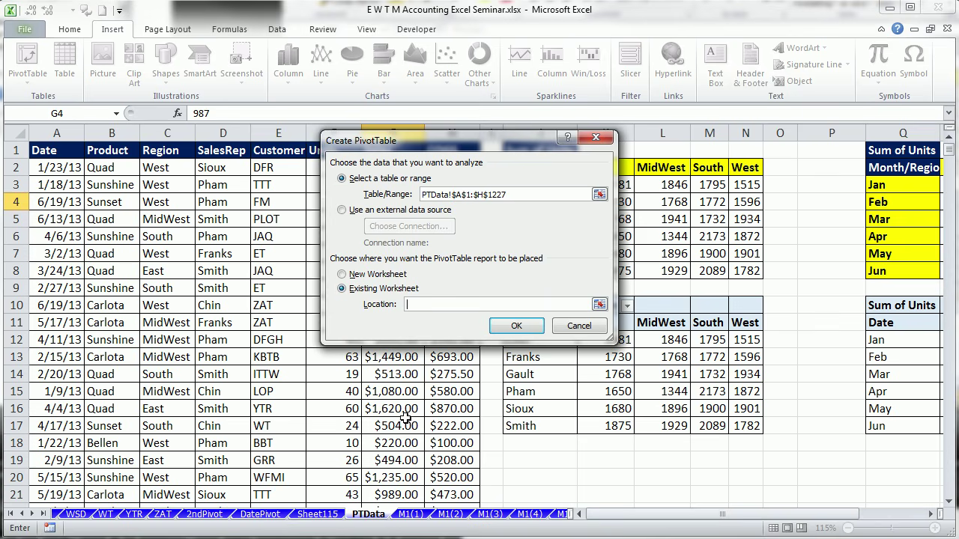
pyautogui.click(321, 517)
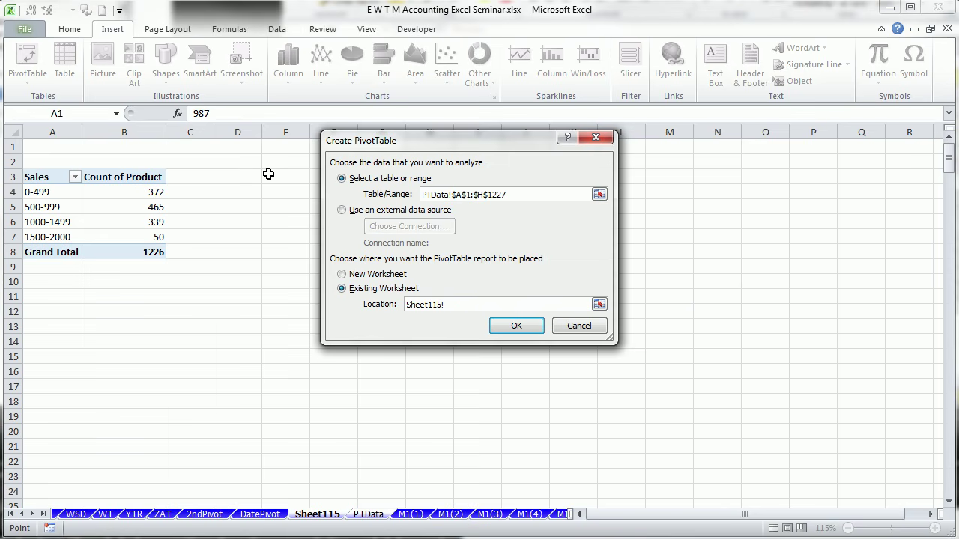
pyautogui.click(268, 174)
pyautogui.click(517, 326)
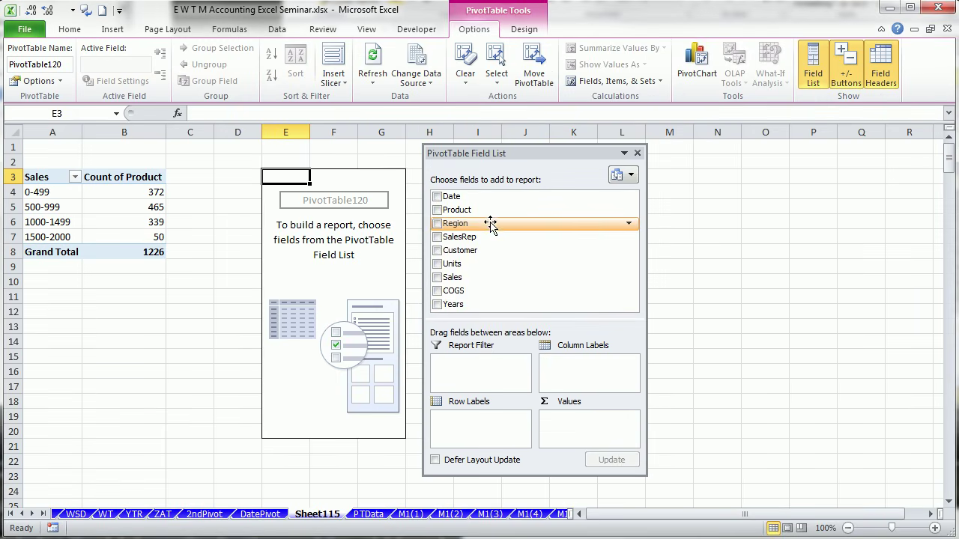
# Place COGS in the second PivotTable's row labels and group it from 0 to 1000 in intervals of 100.
pyautogui.moveTo(454, 290); pyautogui.dragTo(489, 434)
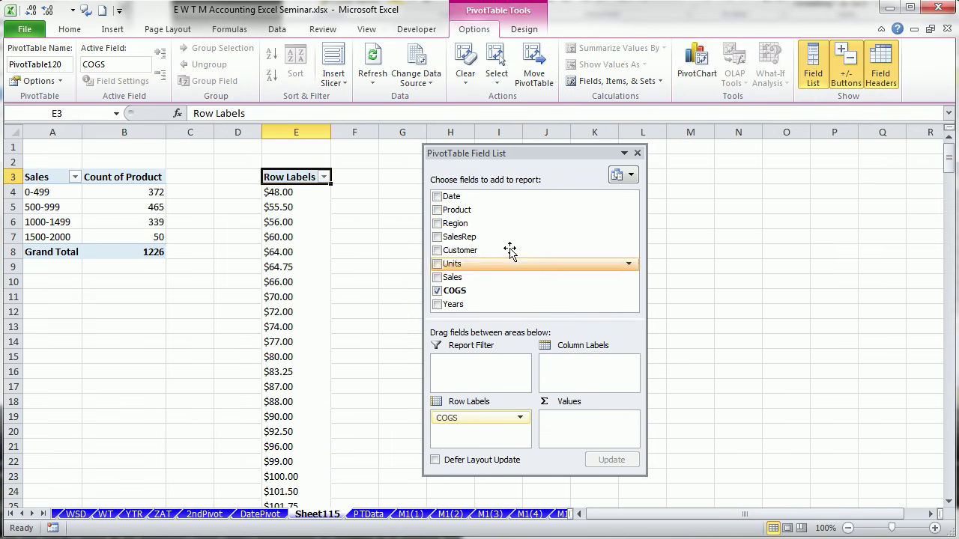
pyautogui.rightClick(289, 206)
pyautogui.click(327, 341)
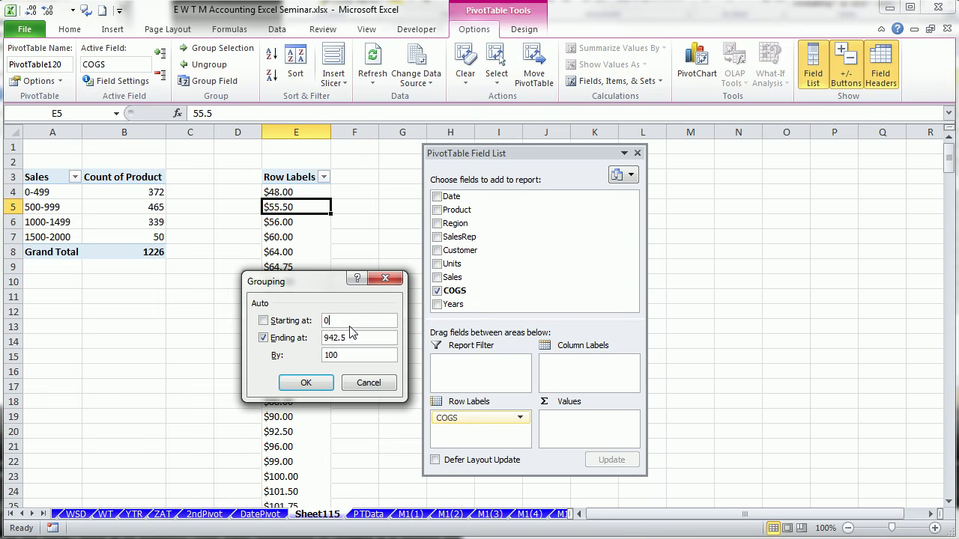
pyautogui.moveTo(365, 342); pyautogui.dragTo(294, 339)
pyautogui.write('1000')
pyautogui.click(314, 383)
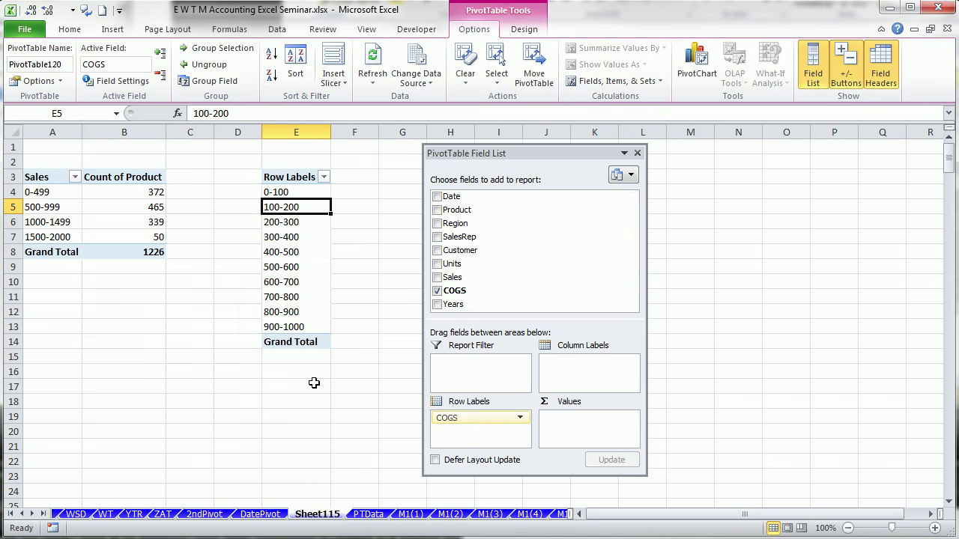
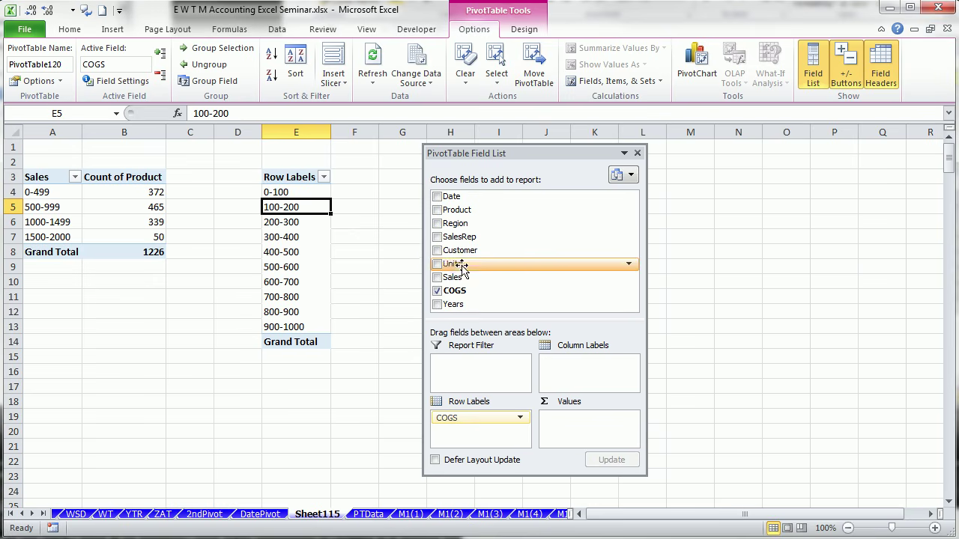
# Try SalesRep as the COGS PivotTable's counted value field, and replace it with a count of Product.
pyautogui.moveTo(466, 238); pyautogui.dragTo(588, 433)
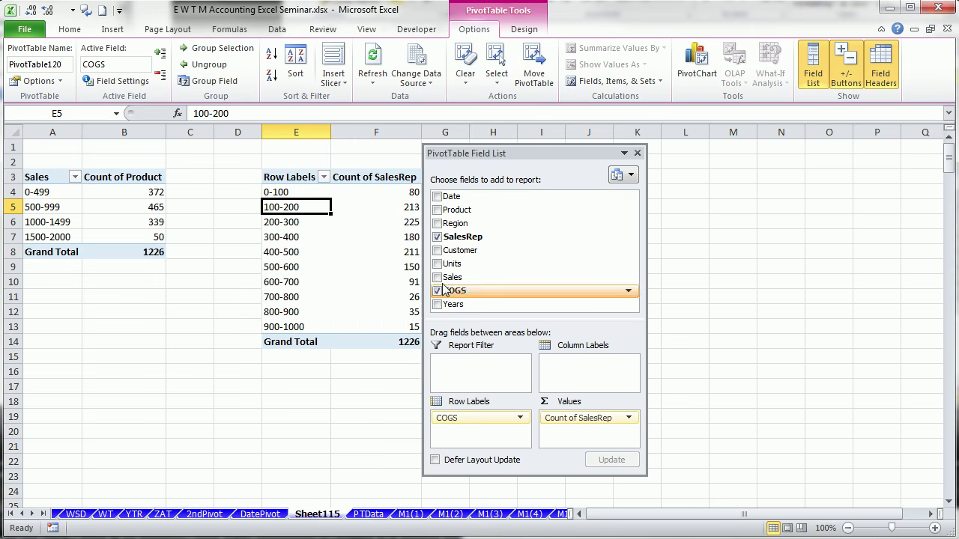
pyautogui.moveTo(479, 168); pyautogui.dragTo(552, 176)
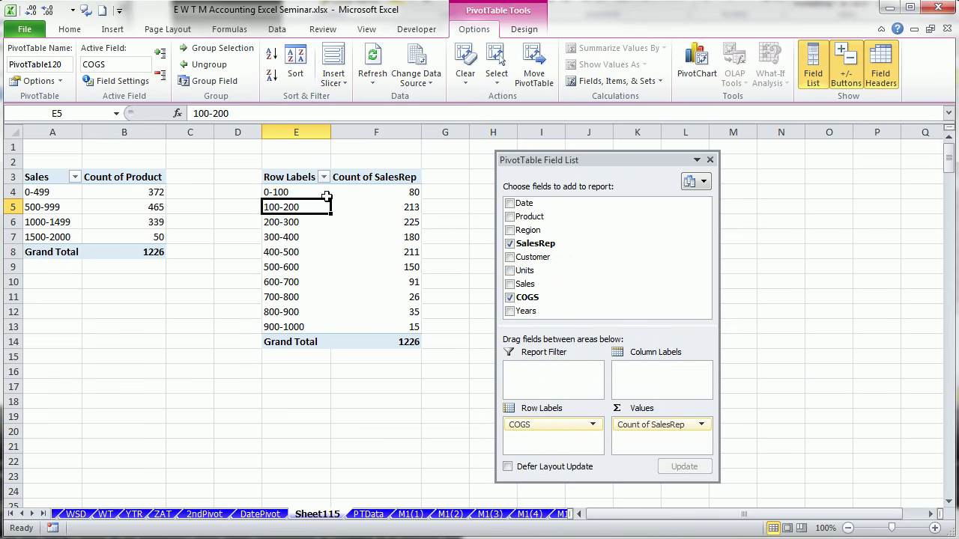
pyautogui.moveTo(649, 426)
pyautogui.mouseDown()
pyautogui.moveTo(638, 433)
pyautogui.moveTo(652, 278)
pyautogui.moveTo(556, 227)
pyautogui.moveTo(642, 342)
pyautogui.moveTo(651, 442)
pyautogui.mouseUp()
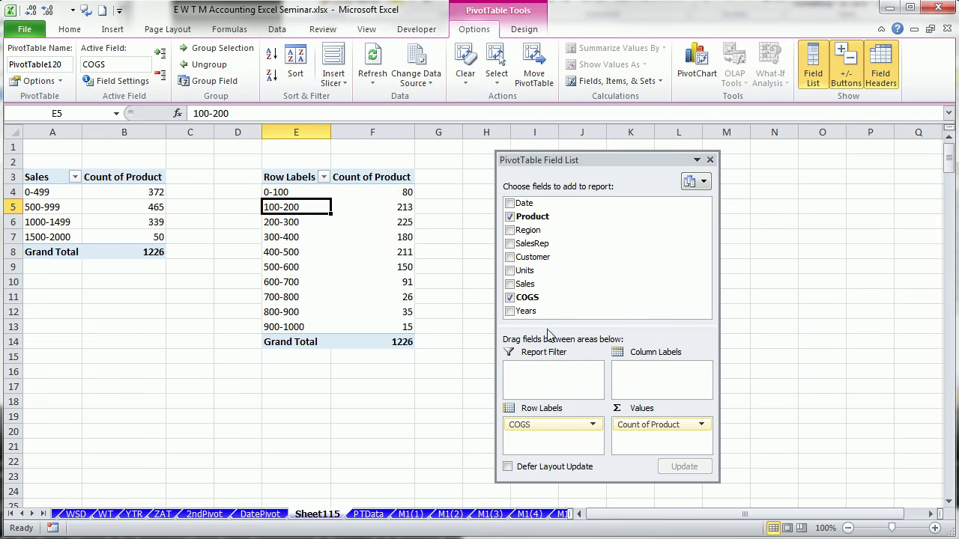
# Insert a clustered column PivotChart based on the PivotTable of grouped Sales.
pyautogui.moveTo(412, 310)
pyautogui.moveTo(134, 209)
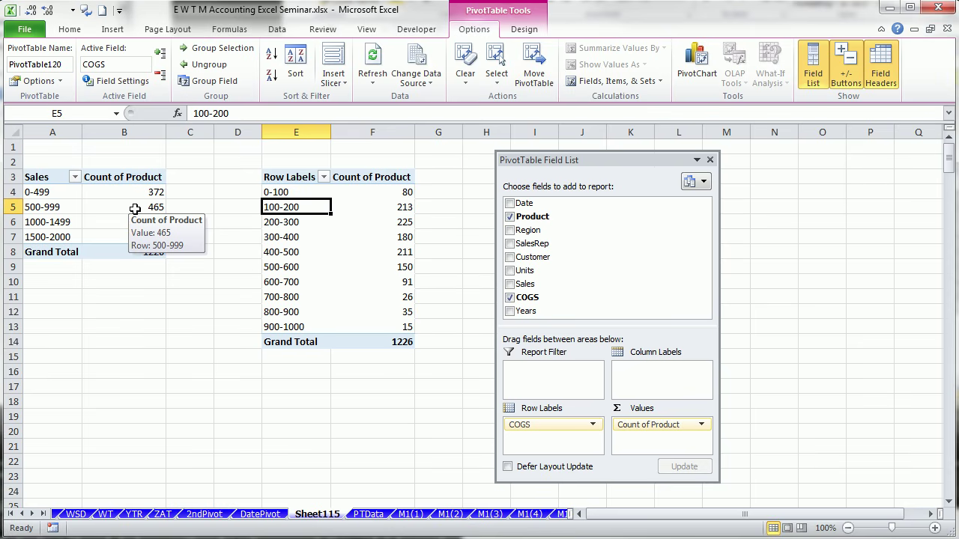
pyautogui.click(120, 194)
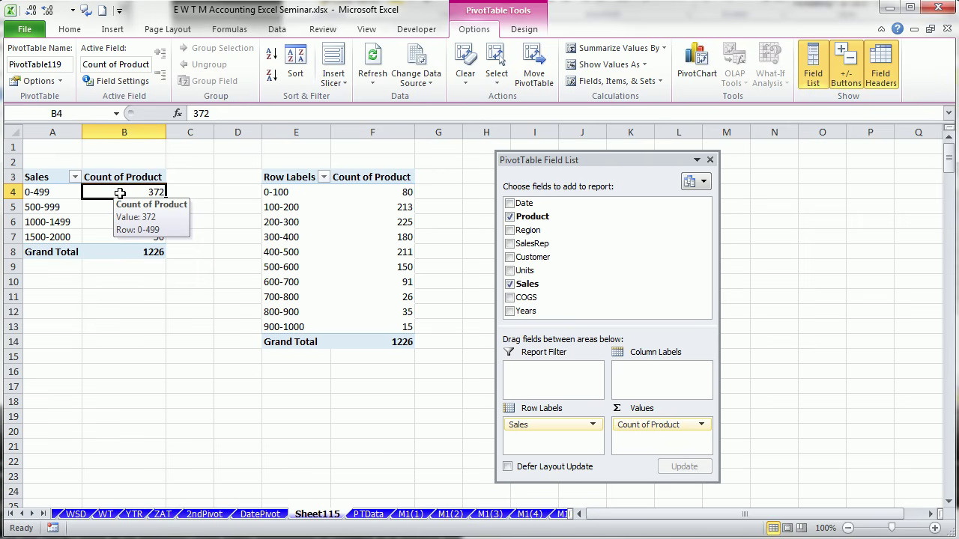
pyautogui.moveTo(564, 162); pyautogui.dragTo(538, 161)
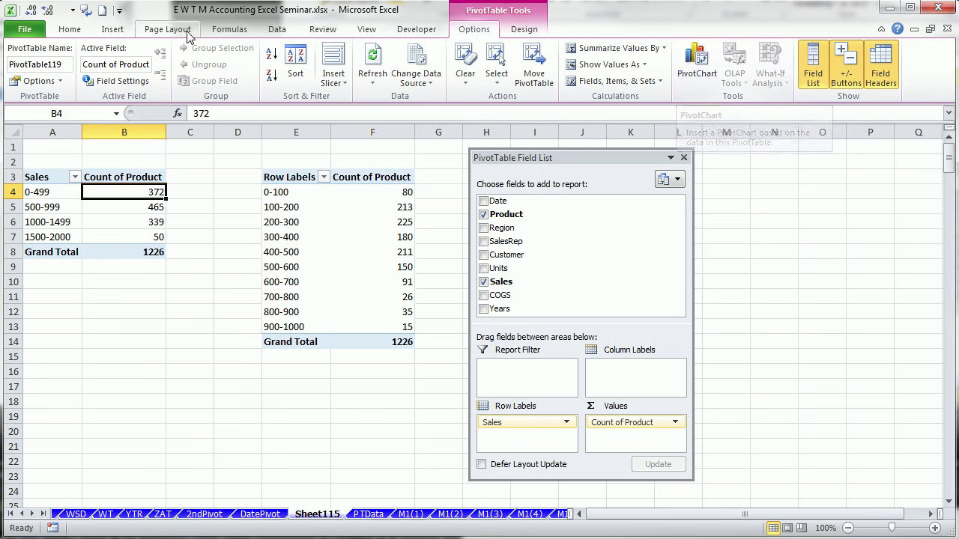
pyautogui.click(114, 30)
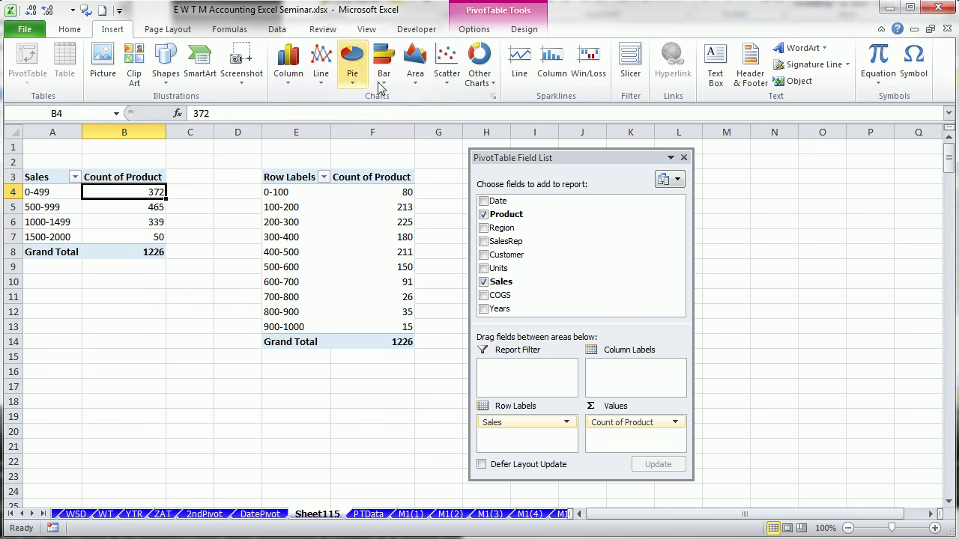
pyautogui.click(471, 32)
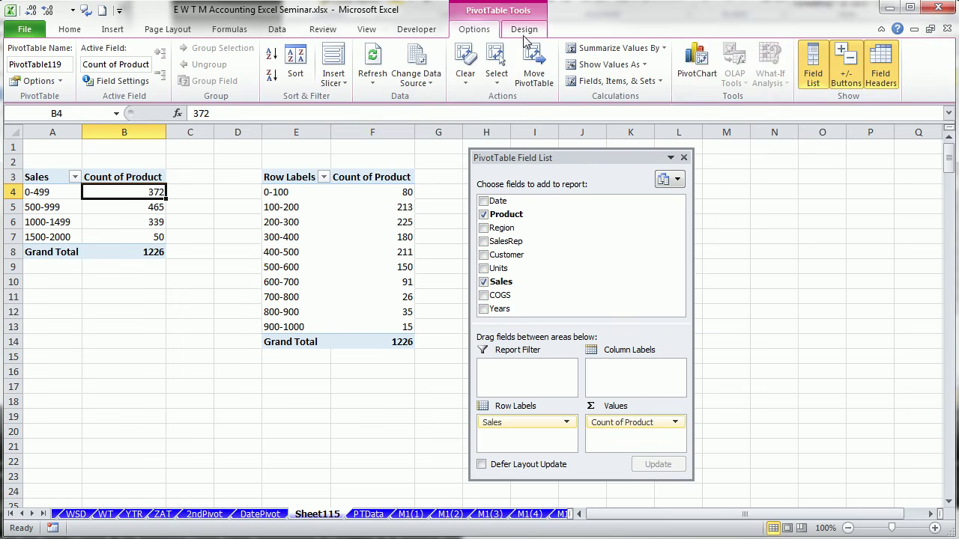
pyautogui.click(692, 75)
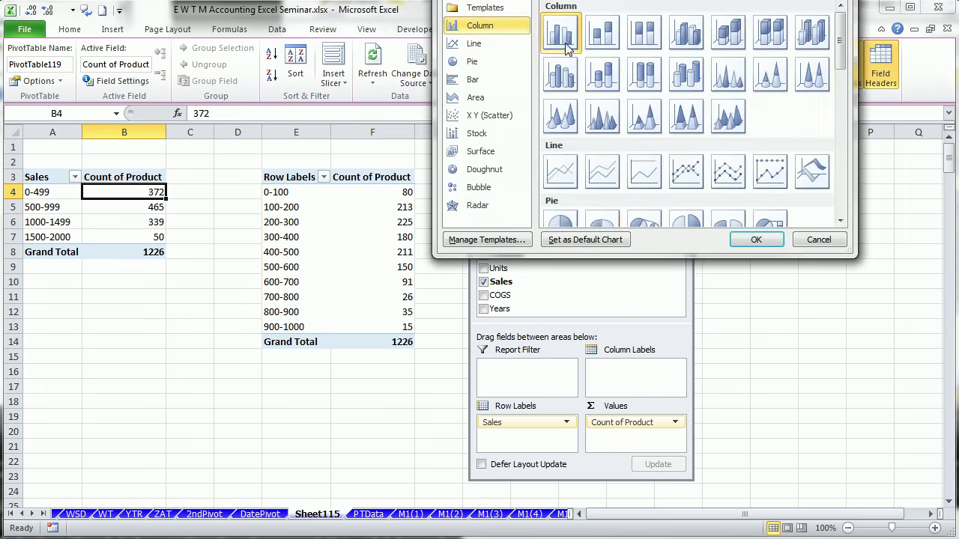
pyautogui.moveTo(585, 2); pyautogui.dragTo(388, 145)
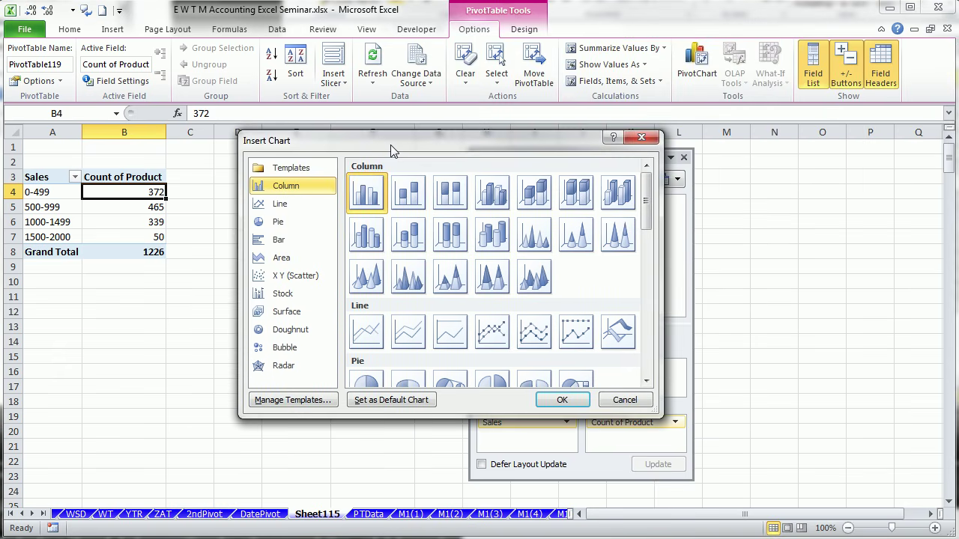
pyautogui.click(561, 402)
# Move the field list and PivotChart so both are clear of the Sales PivotTable, and view the chart's Sales filter choices without filtering.
pyautogui.moveTo(560, 155); pyautogui.dragTo(777, 160)
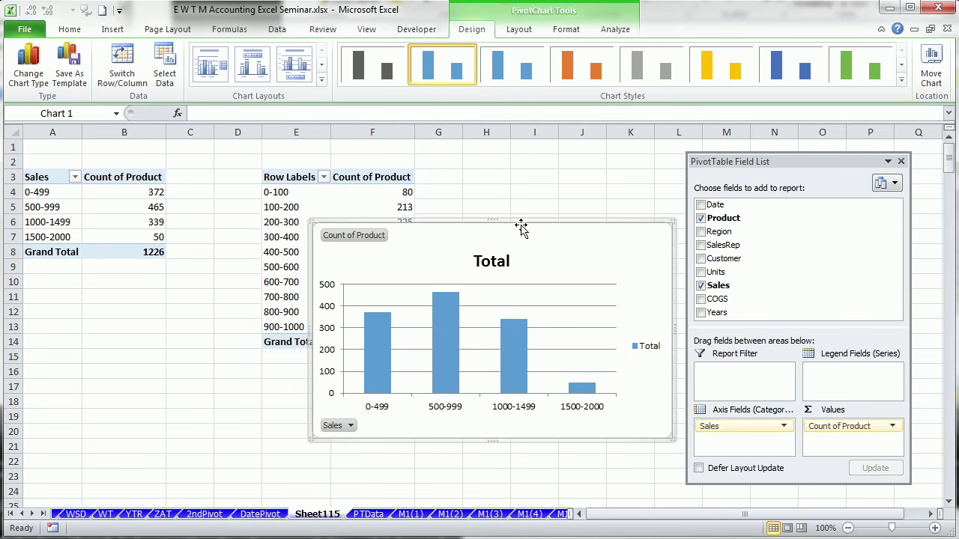
pyautogui.moveTo(519, 223); pyautogui.dragTo(419, 217)
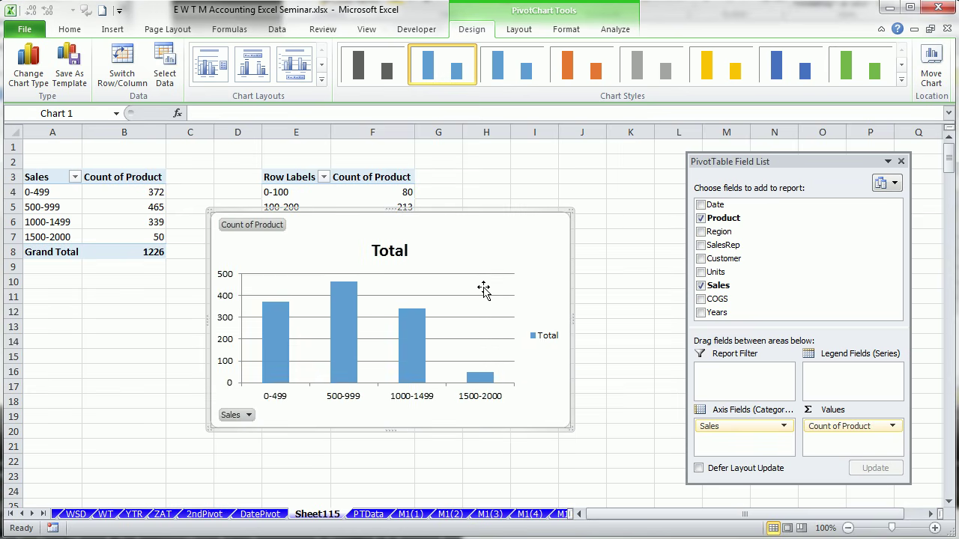
pyautogui.click(248, 415)
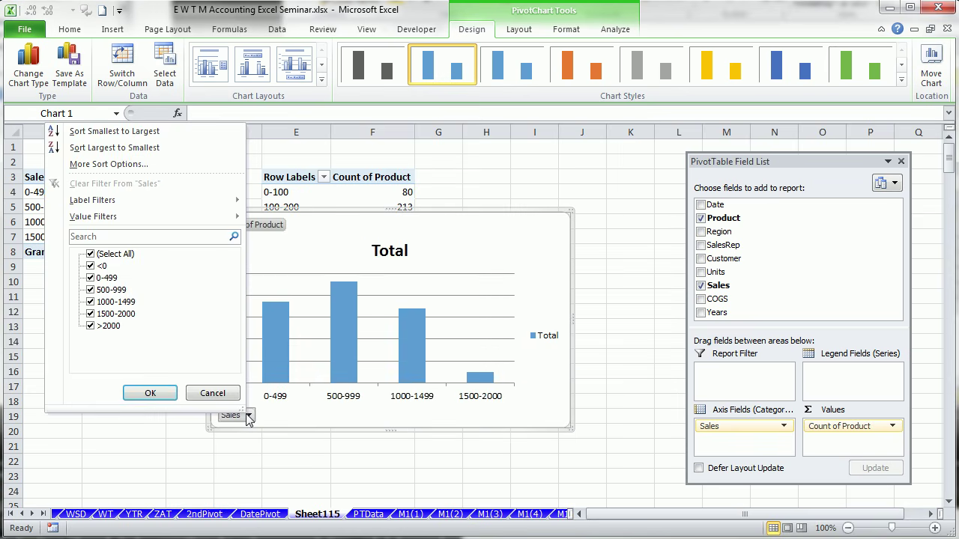
pyautogui.click(248, 417)
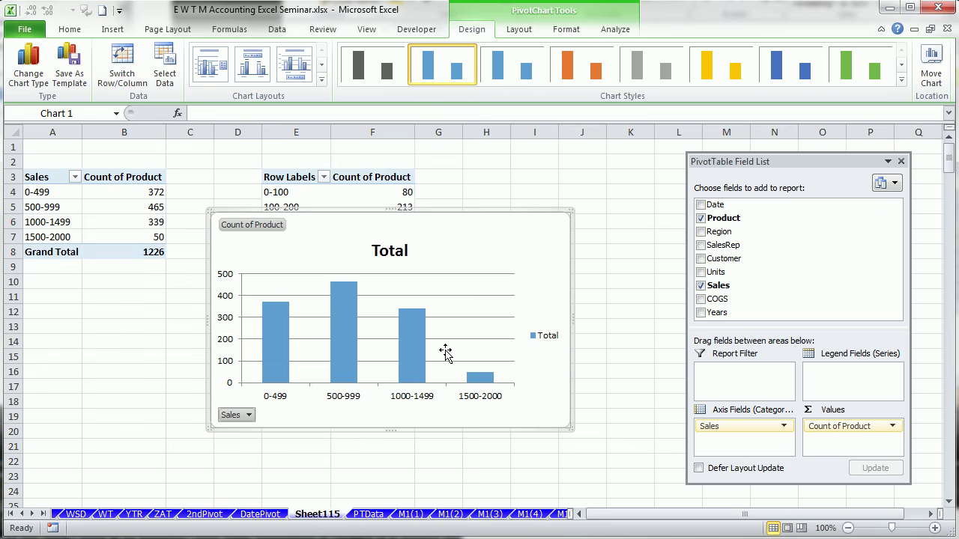
# Remove the legend and the chart title from the Sales PivotChart.
pyautogui.click(549, 339)
pyautogui.press('Delete')
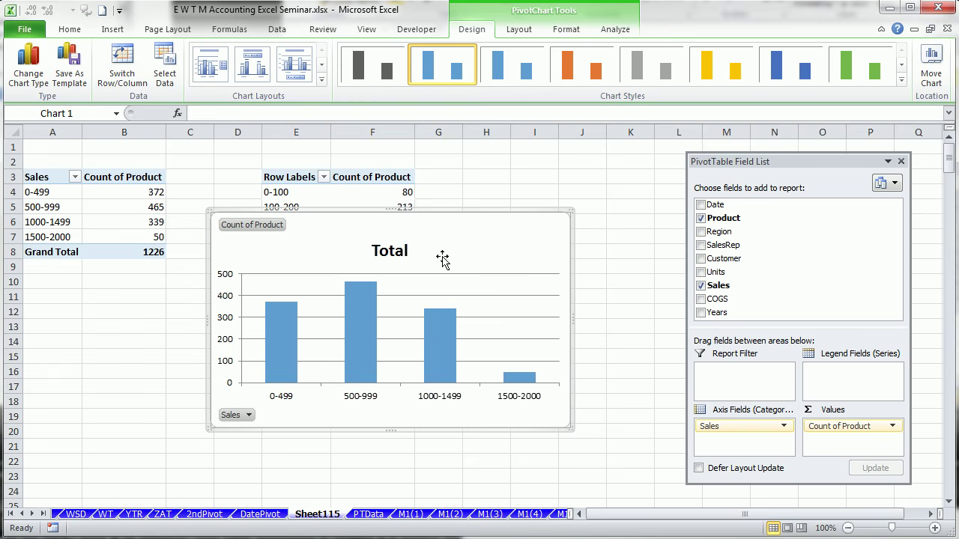
pyautogui.click(397, 259)
pyautogui.press('Delete')
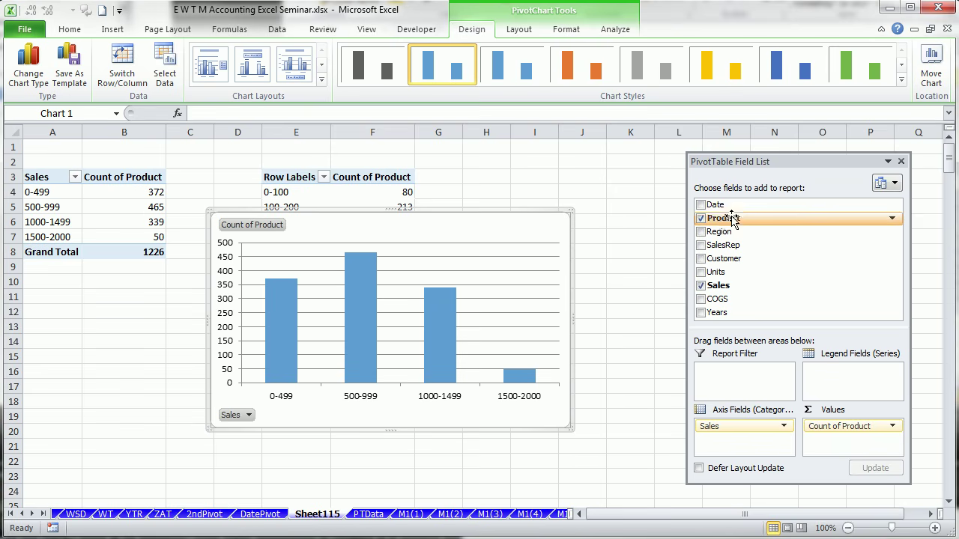
# Add Region as a report filter to the Sales PivotTable and PivotChart, and filter it to East.
pyautogui.moveTo(721, 236); pyautogui.dragTo(732, 380)
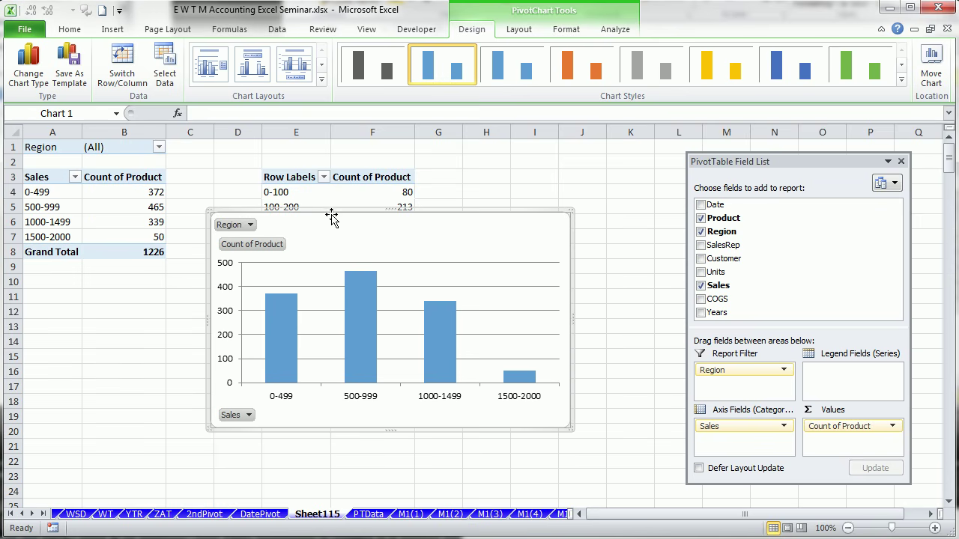
pyautogui.click(158, 148)
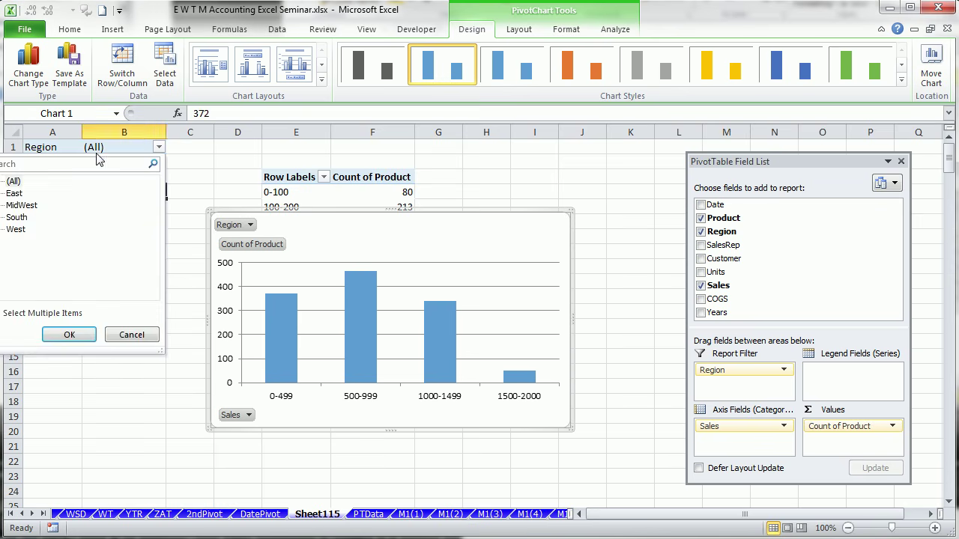
pyautogui.click(13, 193)
pyautogui.click(59, 337)
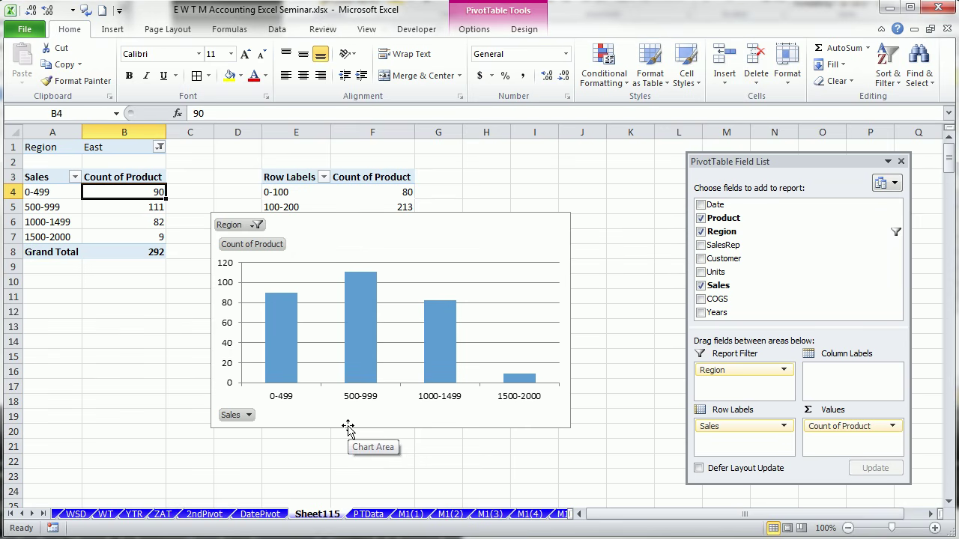
# Move the PivotChart directly below the Sales PivotTable.
pyautogui.moveTo(437, 220); pyautogui.dragTo(255, 284)
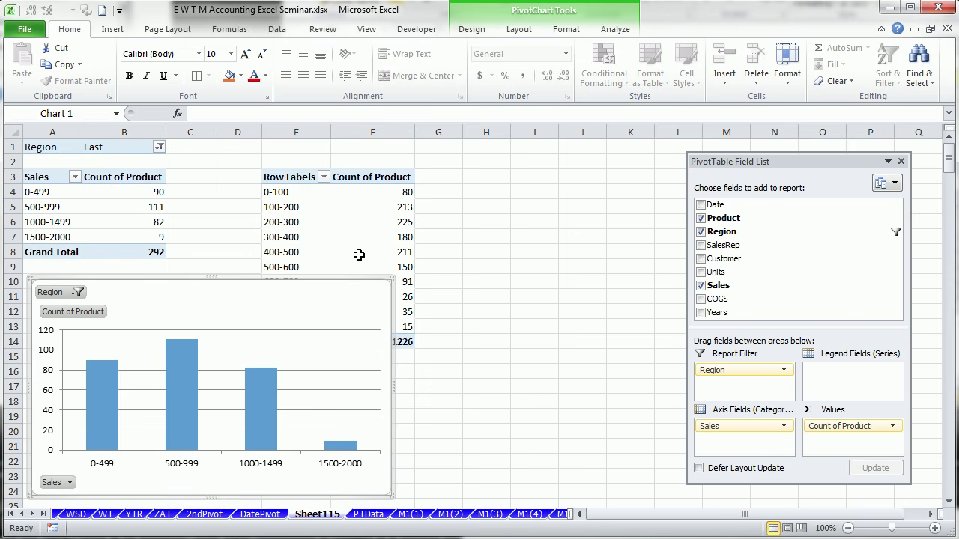
pyautogui.moveTo(289, 281); pyautogui.dragTo(308, 271)
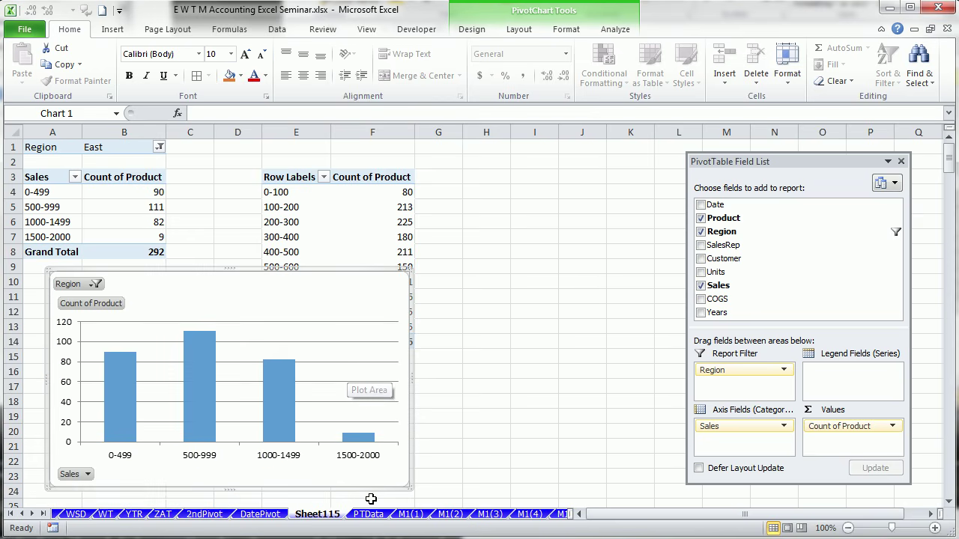
# Rename the current worksheet as GroupNumPivot.
pyautogui.doubleClick(311, 515)
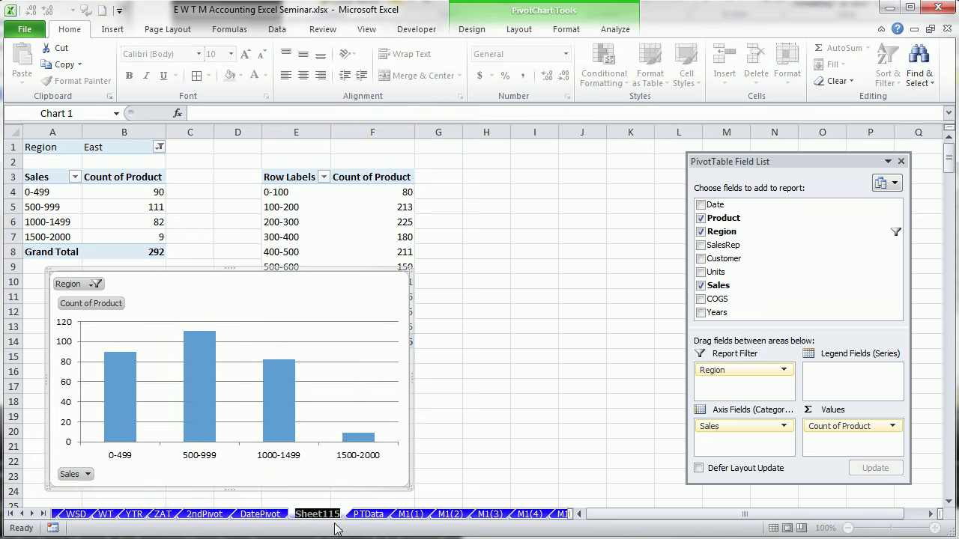
pyautogui.write('Gr')
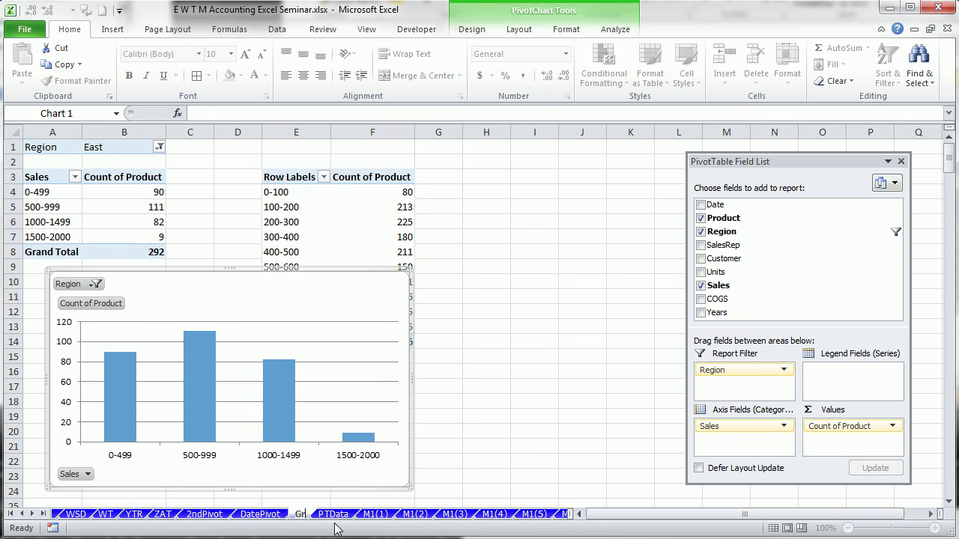
pyautogui.write('oupNu')
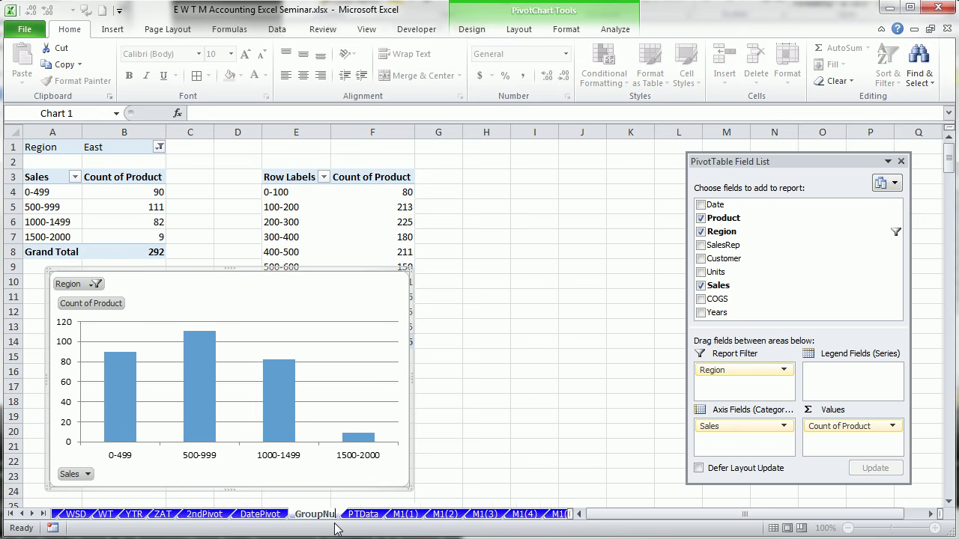
pyautogui.write('mPivot')
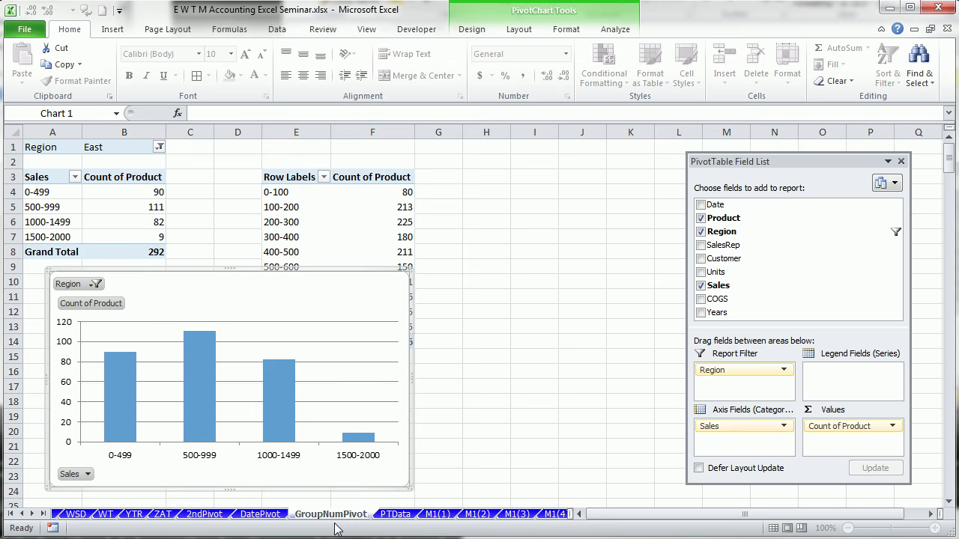
pyautogui.press('Return')
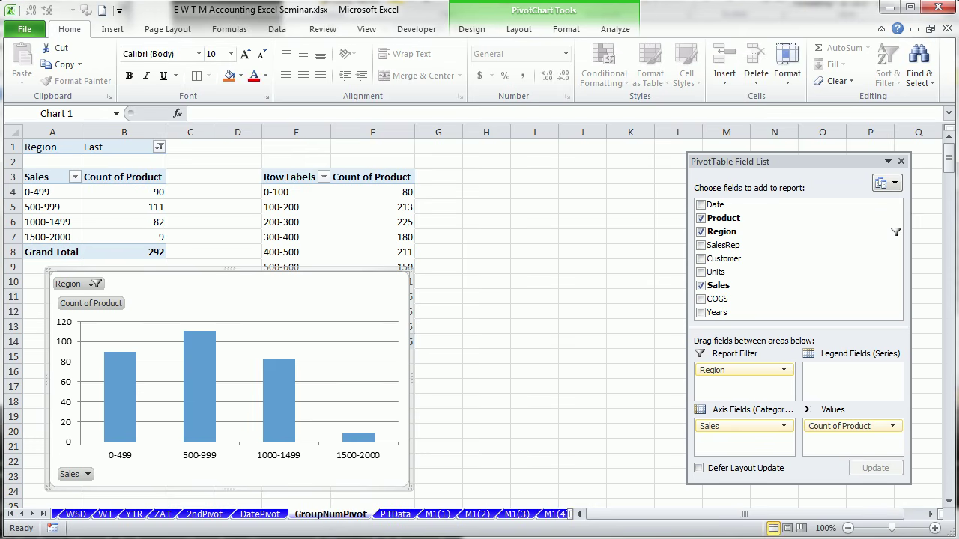
# Create a PivotTable on a new worksheet from the PTData range $A$1:$H$1227.
pyautogui.click(395, 516)
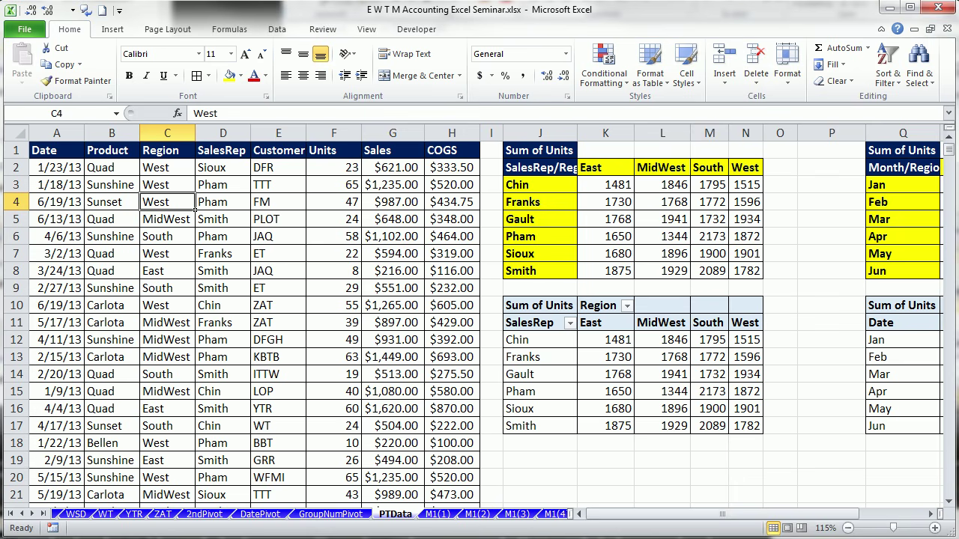
pyautogui.hotkey('alt', 'n')
pyautogui.press('v')
pyautogui.press('t')
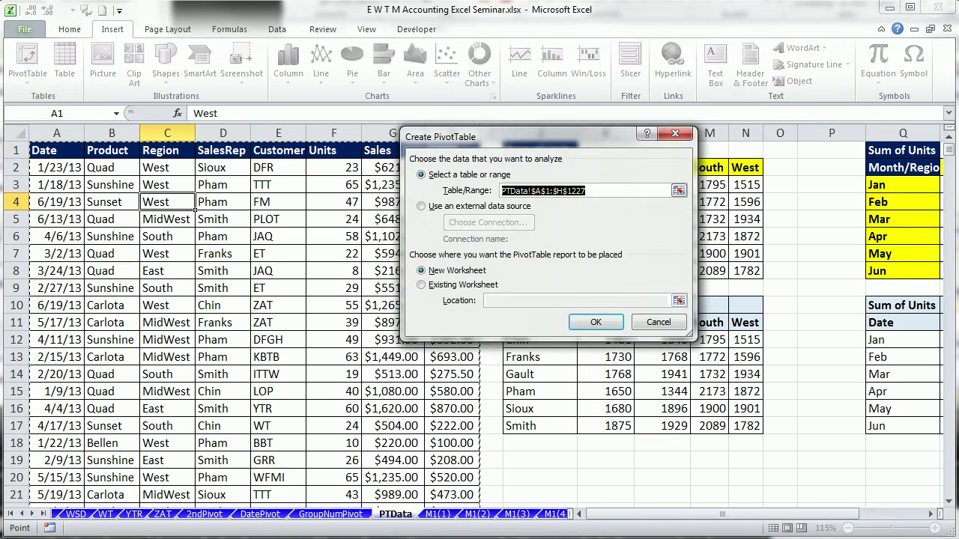
pyautogui.press('Return')
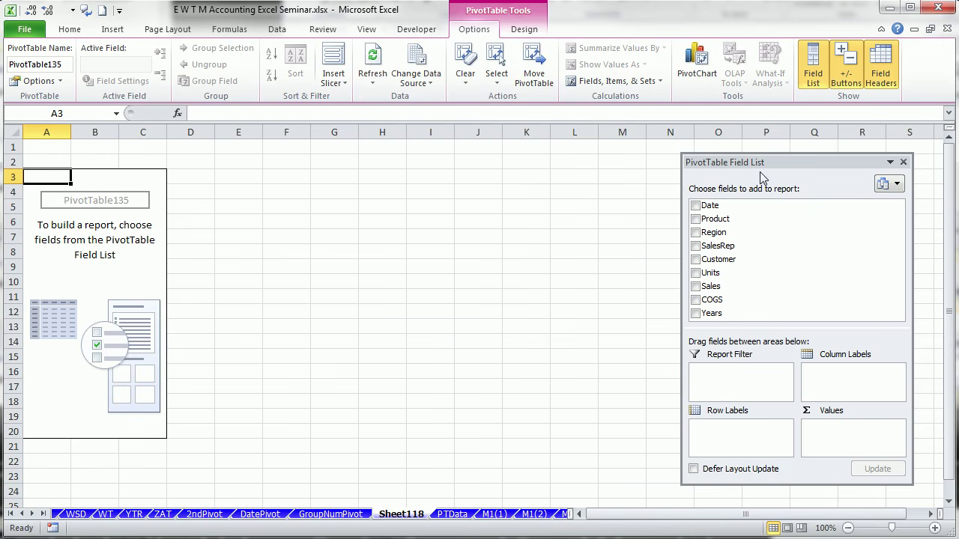
# Place Date in the new PivotTable's row labels and Sales in its values area.
pyautogui.moveTo(751, 162); pyautogui.dragTo(672, 160)
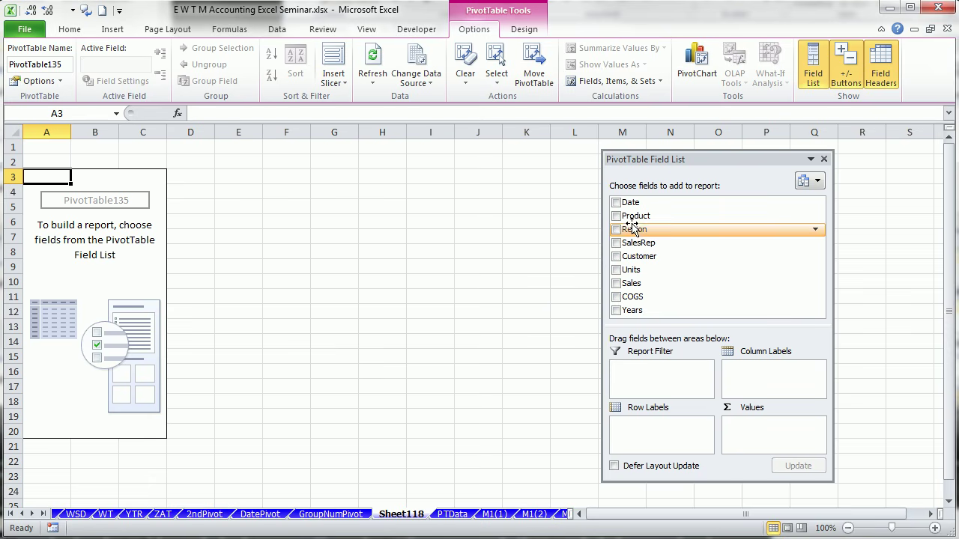
pyautogui.moveTo(632, 203); pyautogui.dragTo(636, 433)
pyautogui.moveTo(636, 283); pyautogui.dragTo(771, 444)
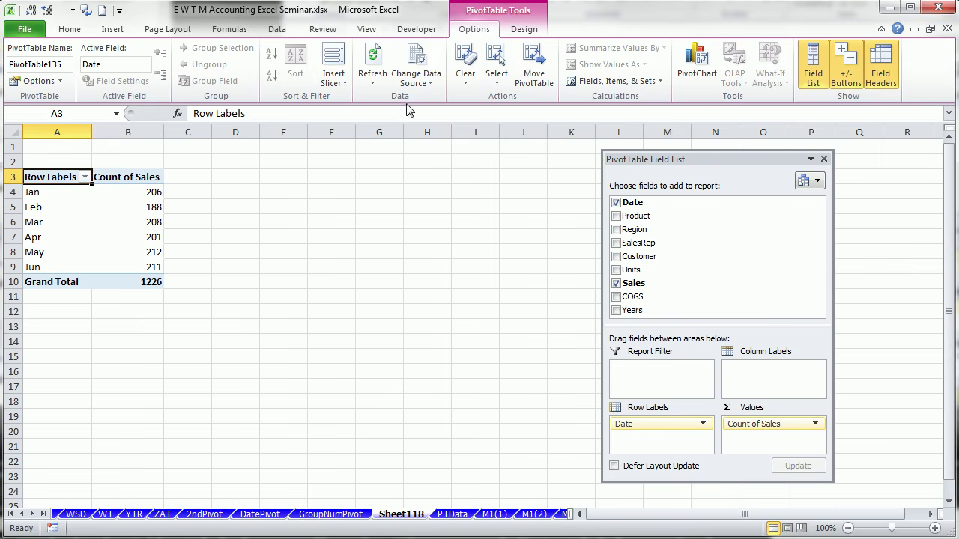
# Set the number format of the PivotTable's Sales value field to Currency with 0 decimal places and the $ symbol.
pyautogui.rightClick(136, 208)
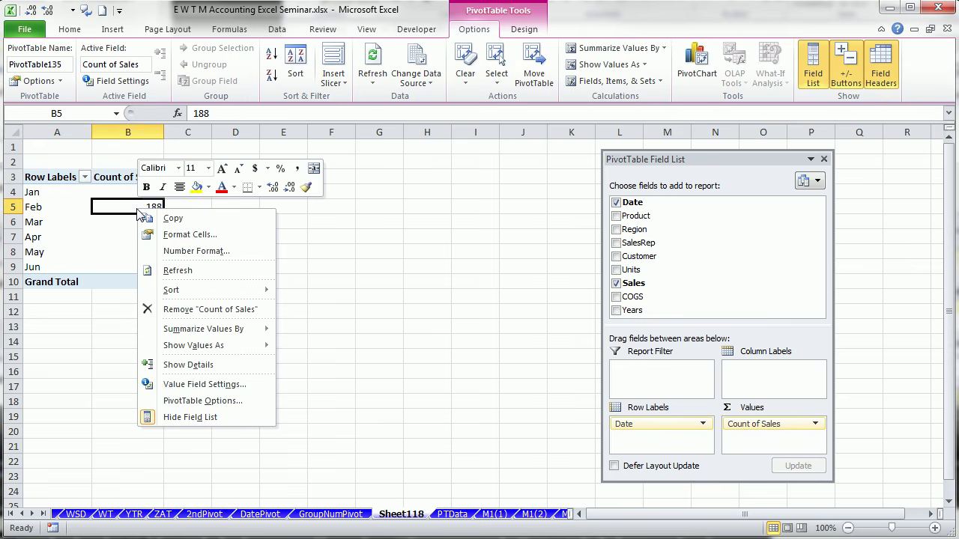
pyautogui.click(180, 385)
pyautogui.click(76, 477)
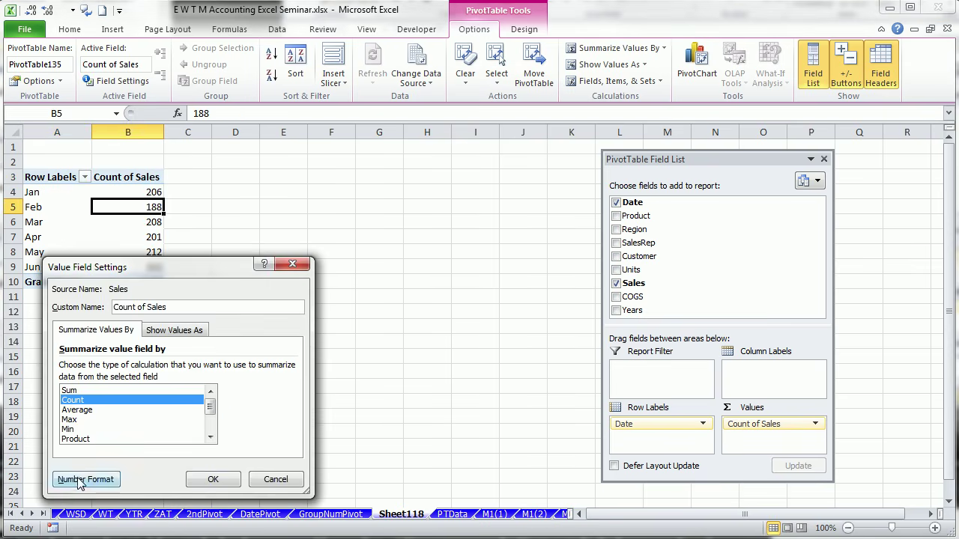
pyautogui.click(11, 292)
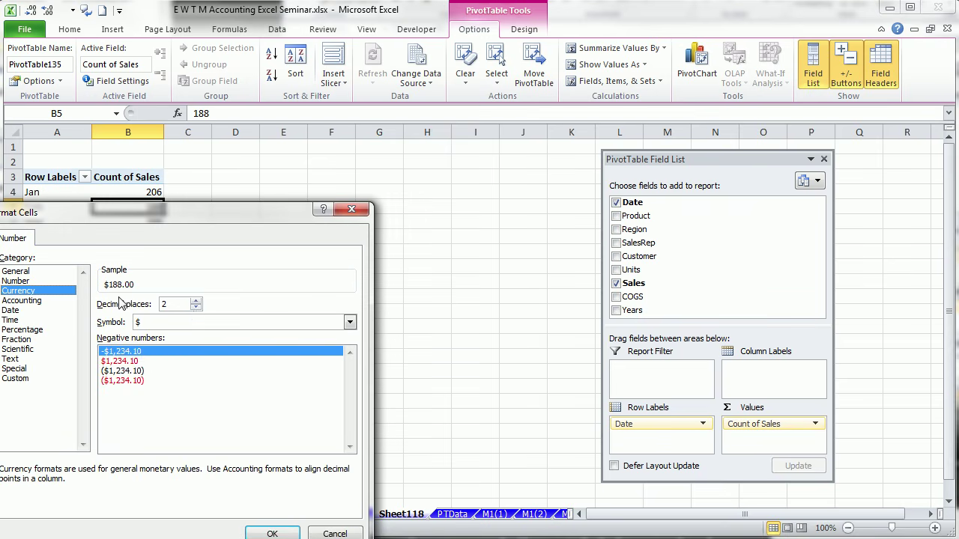
pyautogui.click(195, 308)
pyautogui.click(195, 308)
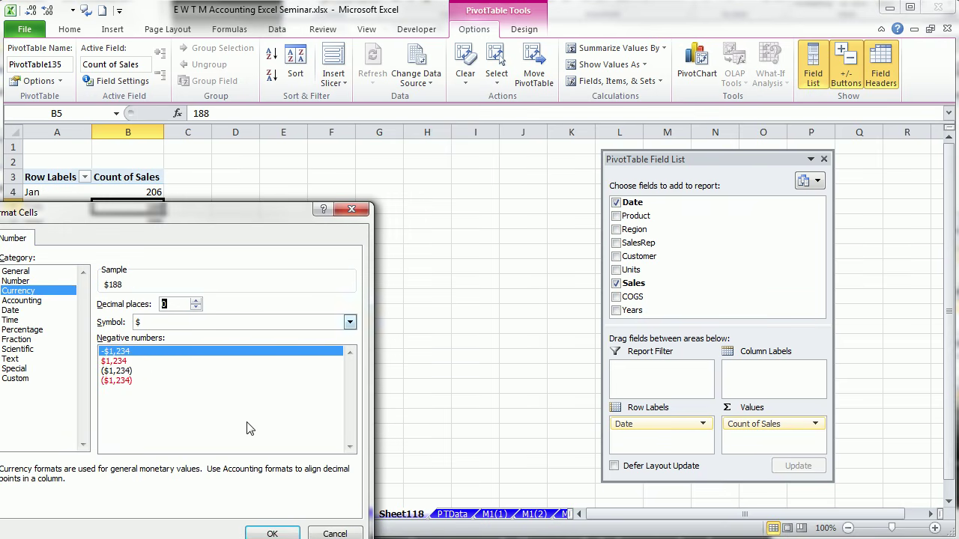
pyautogui.click(272, 533)
pyautogui.click(214, 480)
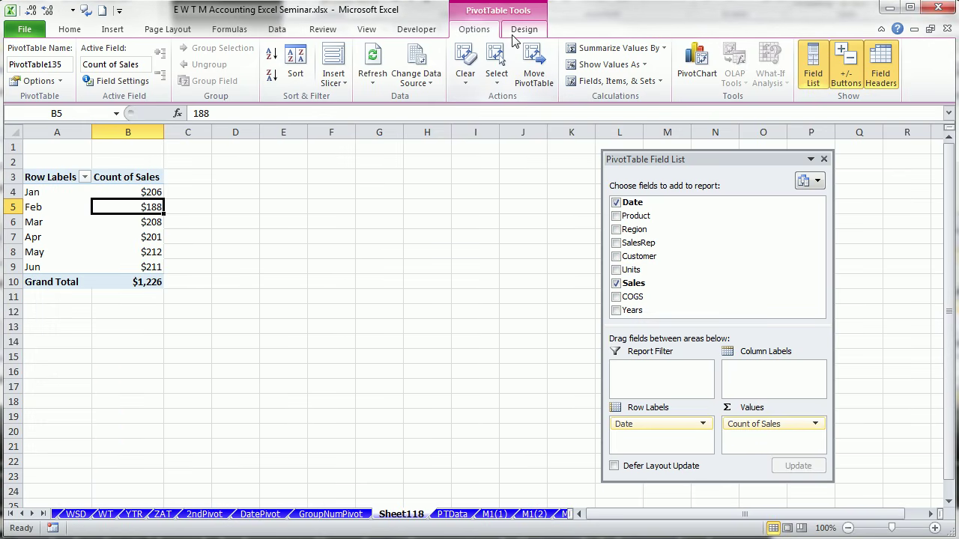
# Show the monthly Sales PivotTable in tabular form.
pyautogui.click(516, 34)
pyautogui.click(103, 75)
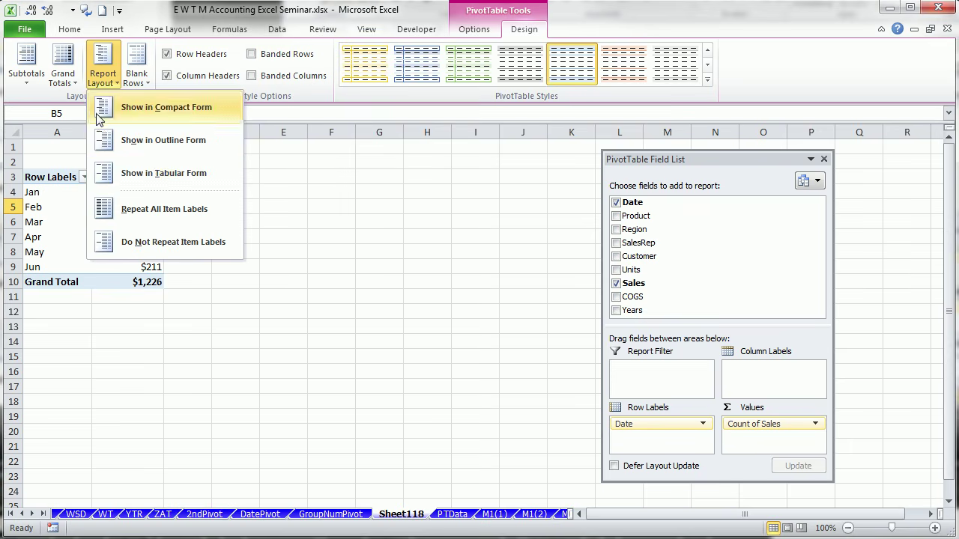
pyautogui.click(137, 174)
pyautogui.click(257, 316)
pyautogui.click(107, 220)
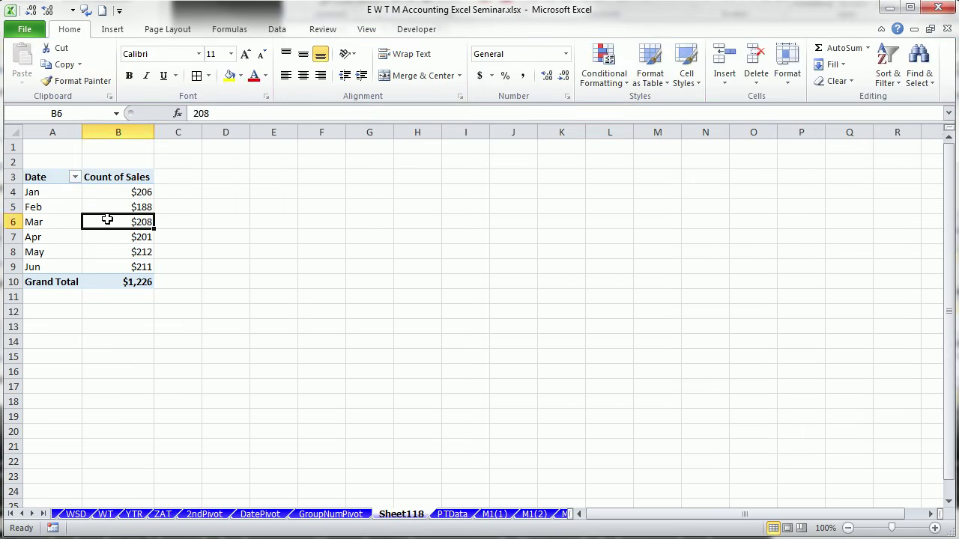
# Summarize the PivotTable's Sales values by Sum instead of Count.
pyautogui.click(111, 176)
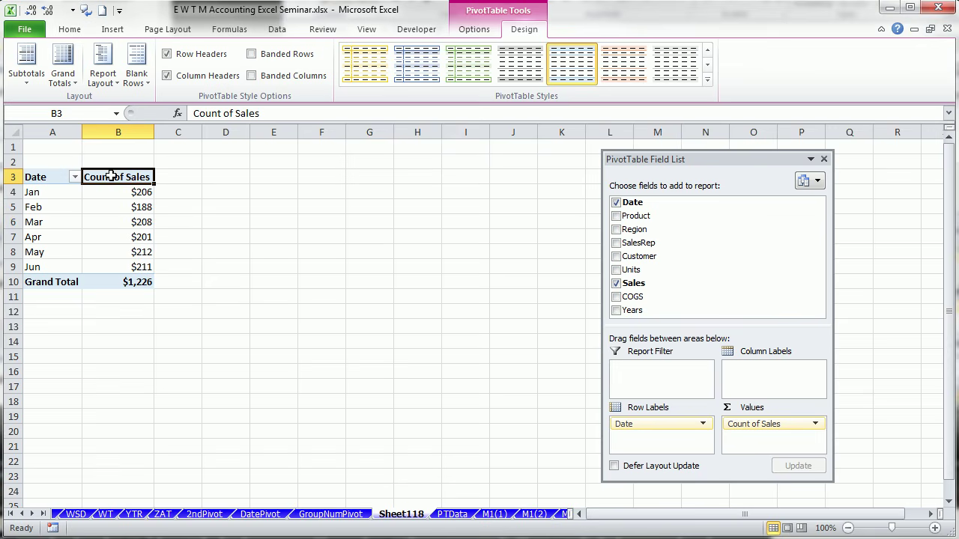
pyautogui.rightClick(112, 177)
pyautogui.moveTo(143, 297)
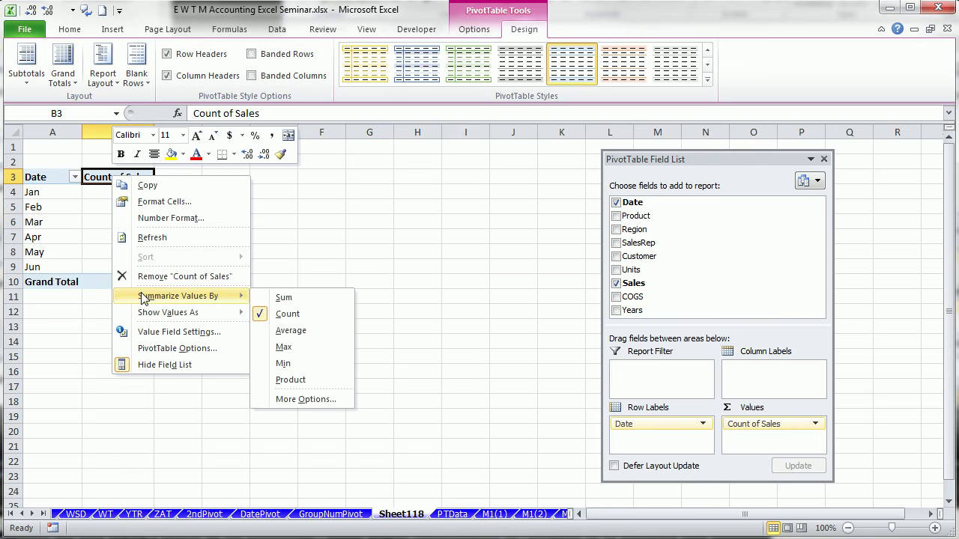
pyautogui.click(287, 298)
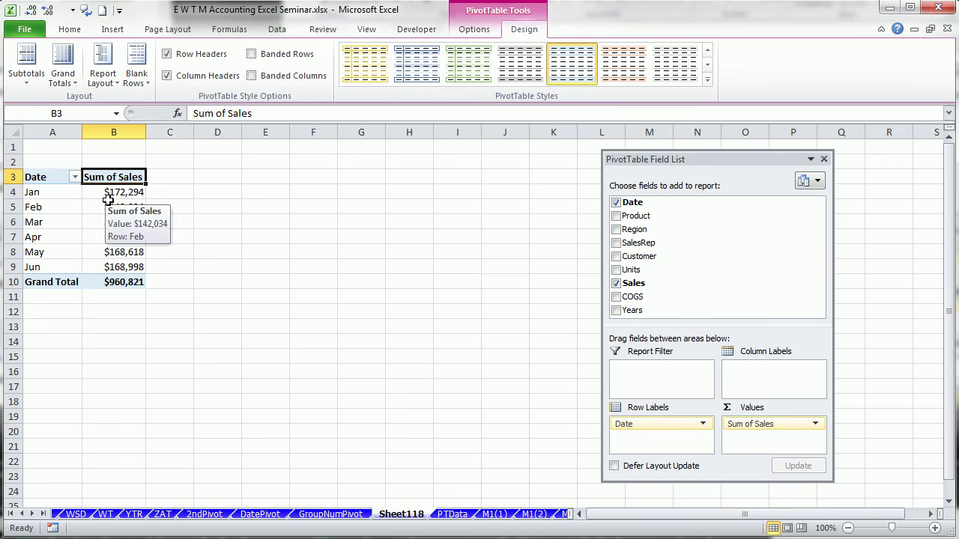
# Copy the monthly Sales PivotTable range A2:C11 and paste it at E2 and at M2.
pyautogui.moveTo(40, 160); pyautogui.dragTo(178, 292)
pyautogui.hotkey('ctrl', 'c')
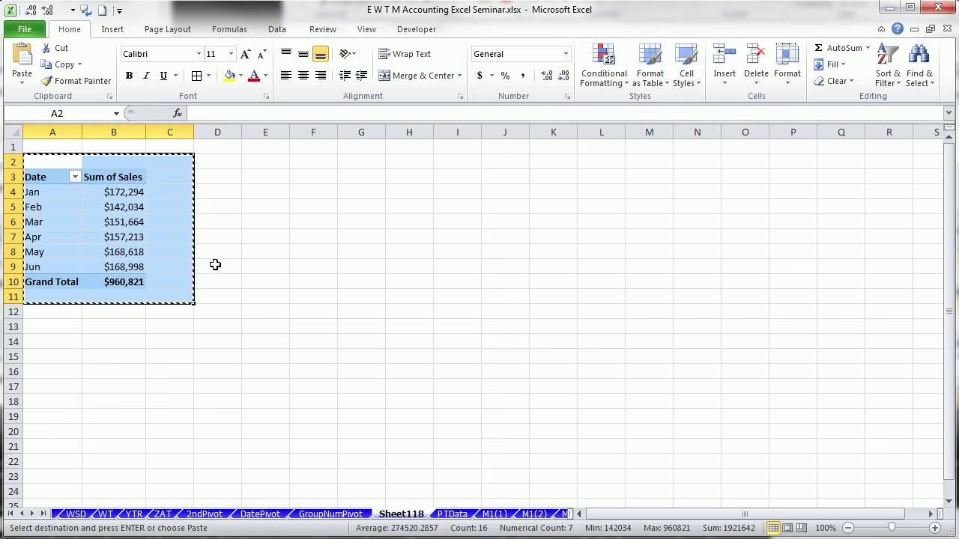
pyautogui.click(248, 162)
pyautogui.hotkey('ctrl', 'v')
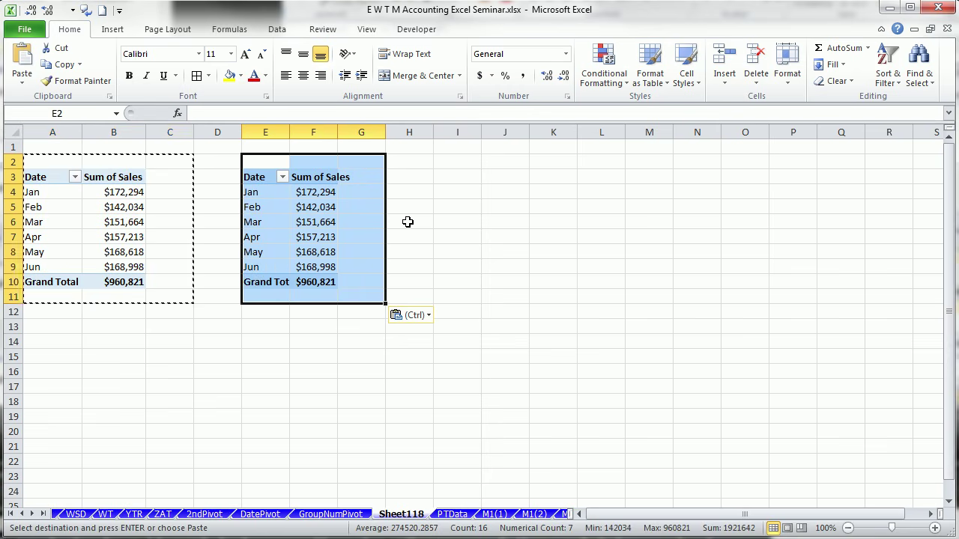
pyautogui.click(667, 162)
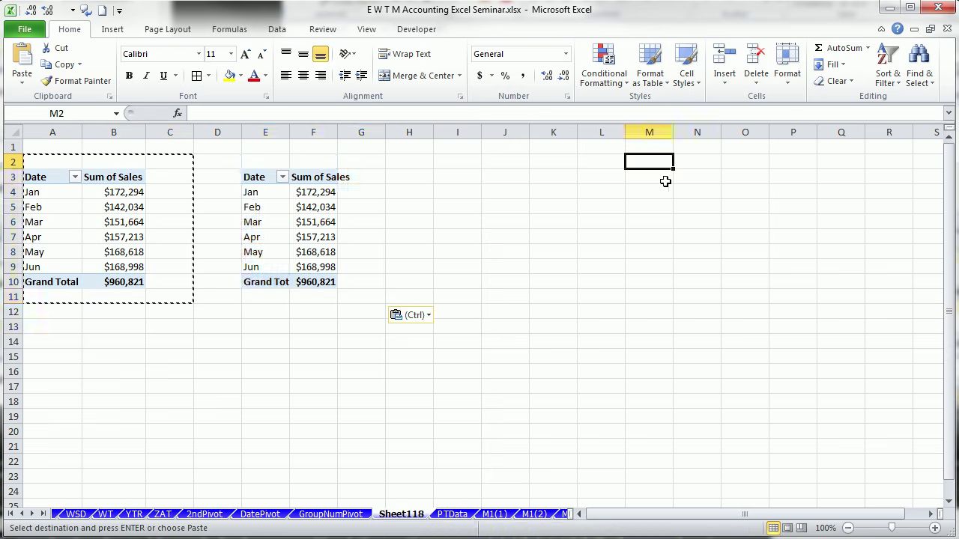
pyautogui.hotkey('ctrl', 'v')
pyautogui.click(509, 341)
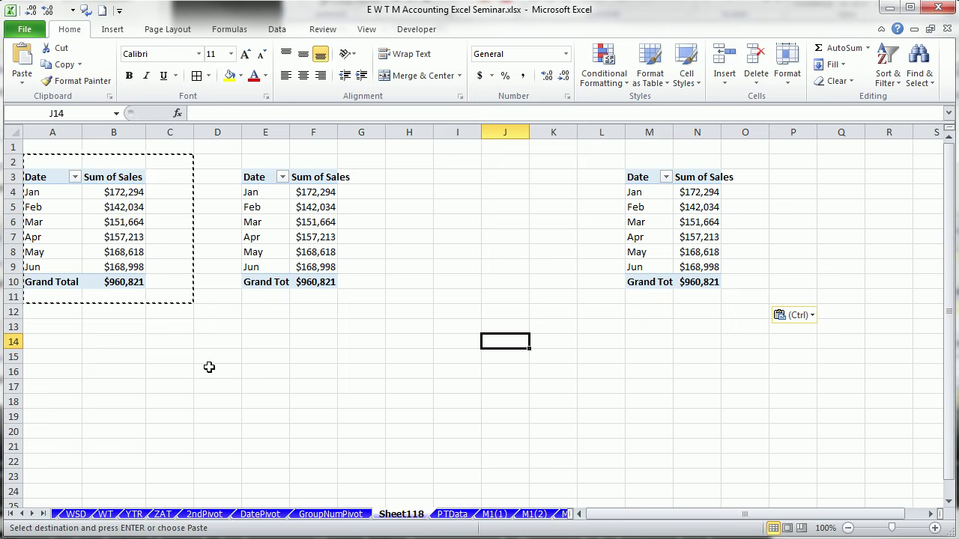
pyautogui.press('Escape')
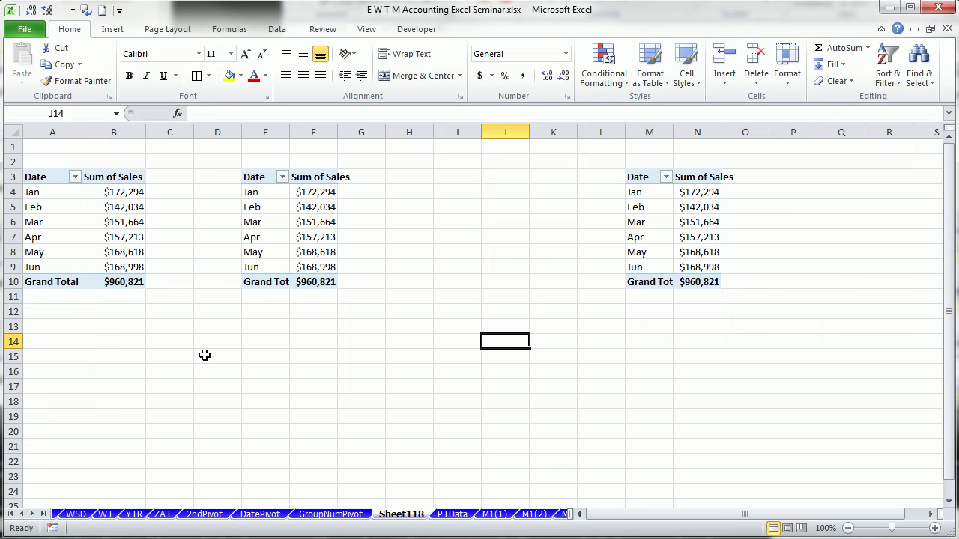
# Show the Sales values of the PivotTable at A3 as a Running Total In, with Date as the base field.
pyautogui.click(118, 191)
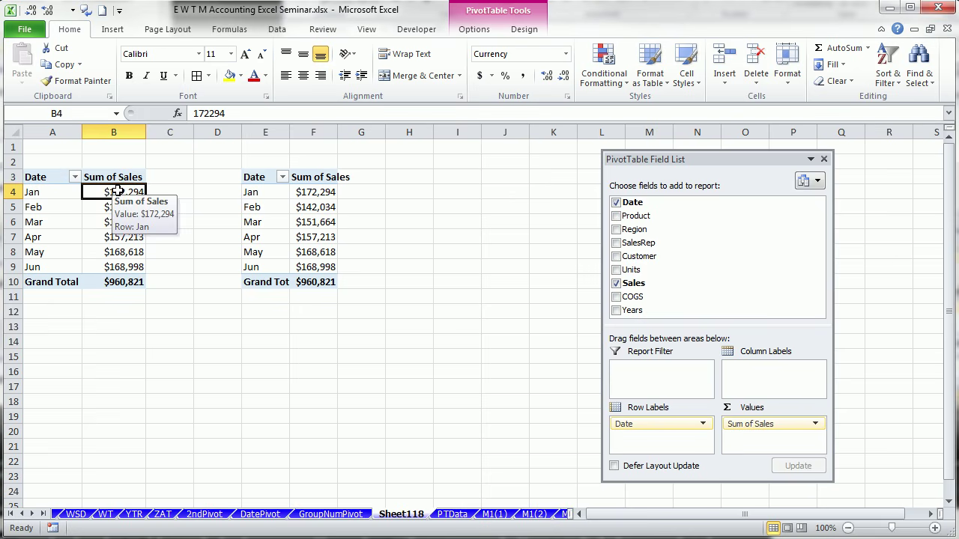
pyautogui.rightClick(118, 191)
pyautogui.moveTo(166, 333)
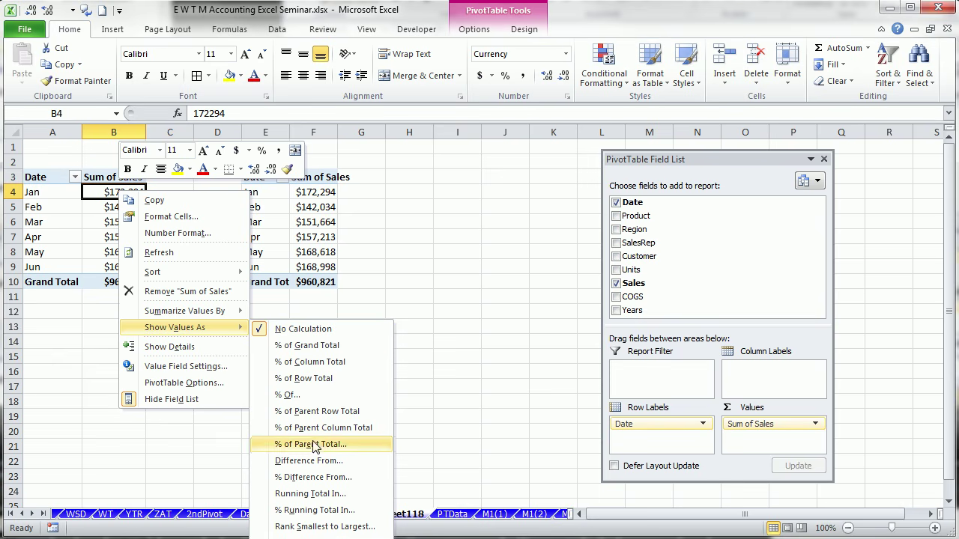
pyautogui.click(310, 494)
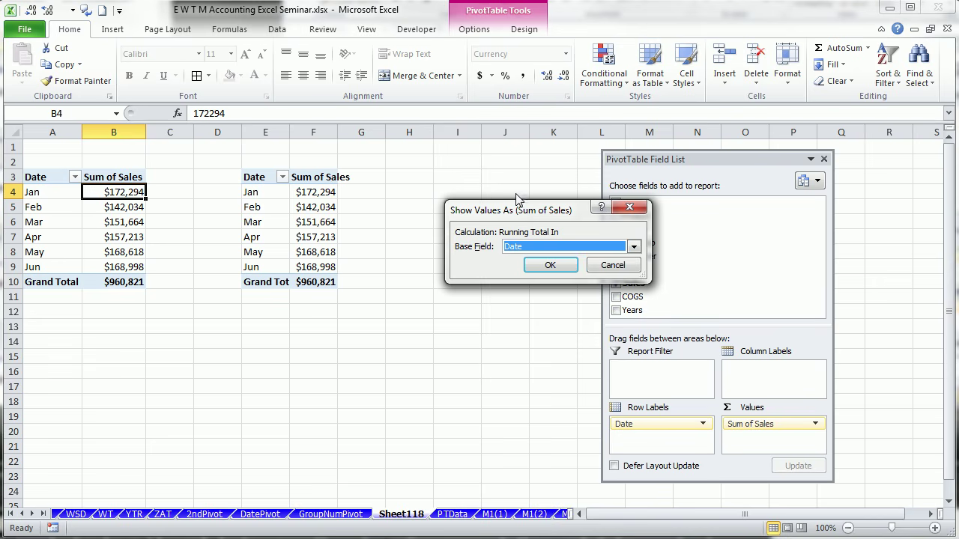
pyautogui.moveTo(511, 204); pyautogui.dragTo(232, 167)
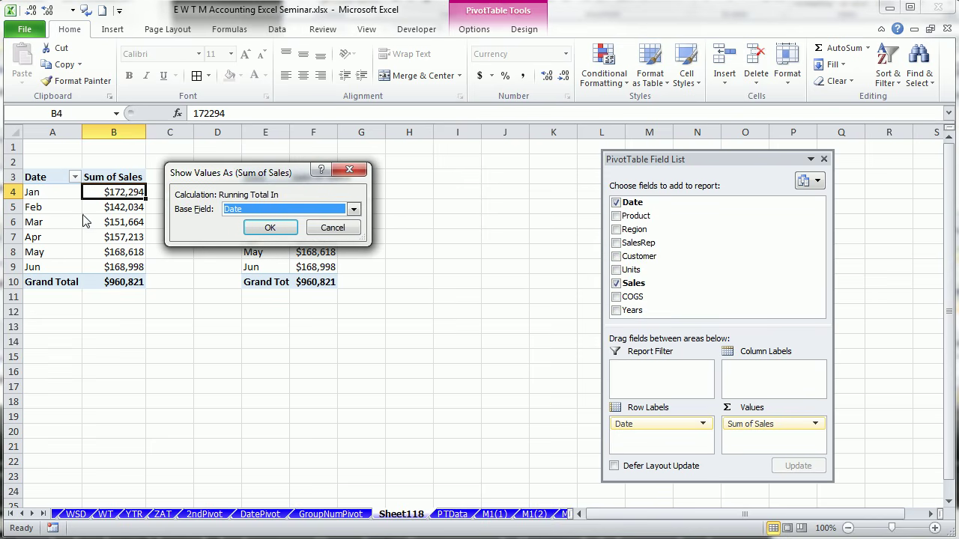
pyautogui.click(258, 227)
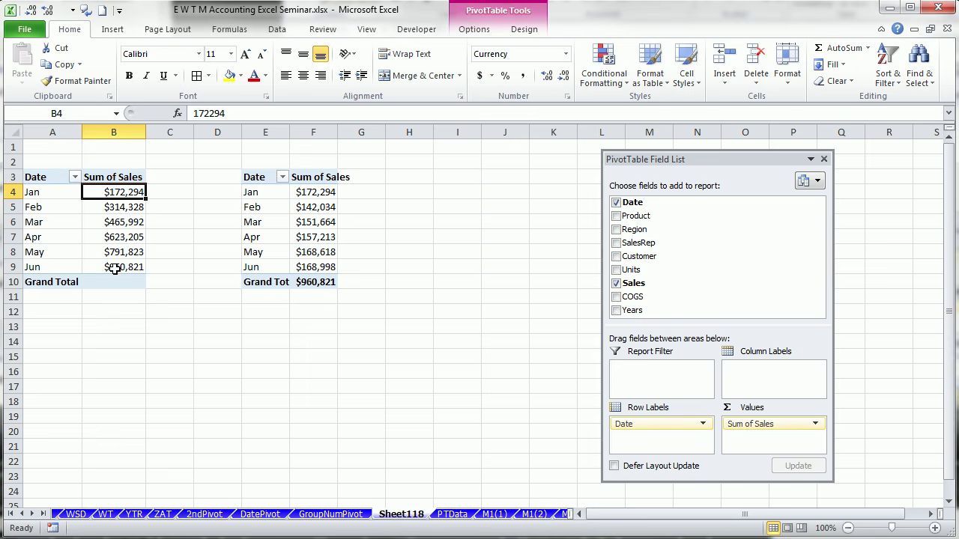
# Copy the running total PivotTable range A3:B10 and paste it at A12.
pyautogui.moveTo(112, 269)
pyautogui.moveTo(47, 177); pyautogui.dragTo(128, 281)
pyautogui.hotkey('ctrl', 'c')
pyautogui.click(50, 311)
pyautogui.hotkey('ctrl', 'v')
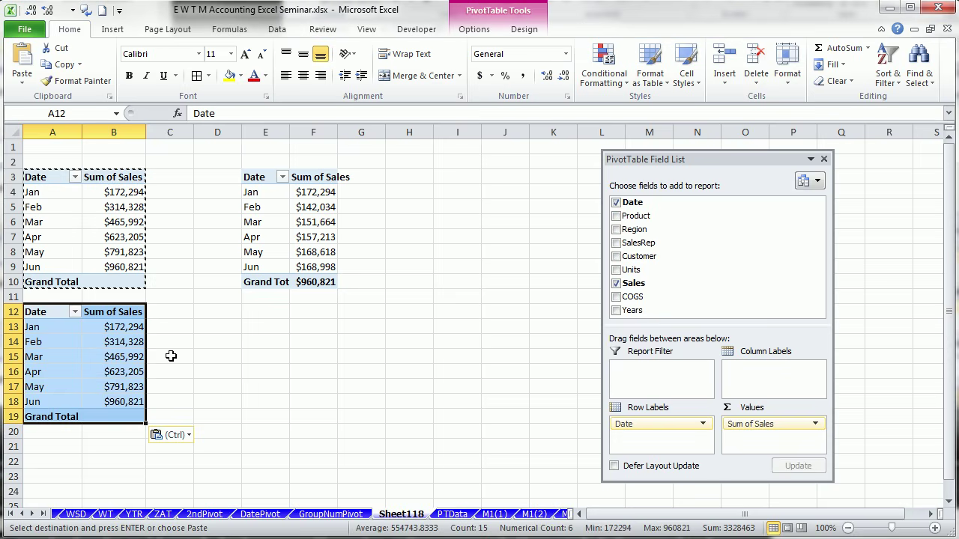
pyautogui.click(118, 332)
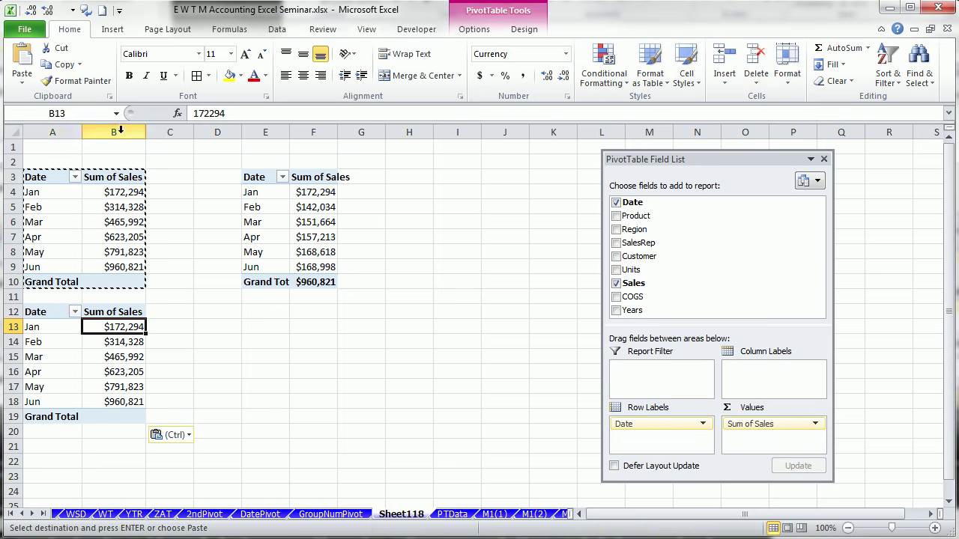
# Rename the Sales value header in cell B3 as "Running T.".
pyautogui.click(137, 180)
pyautogui.write('Running T.')
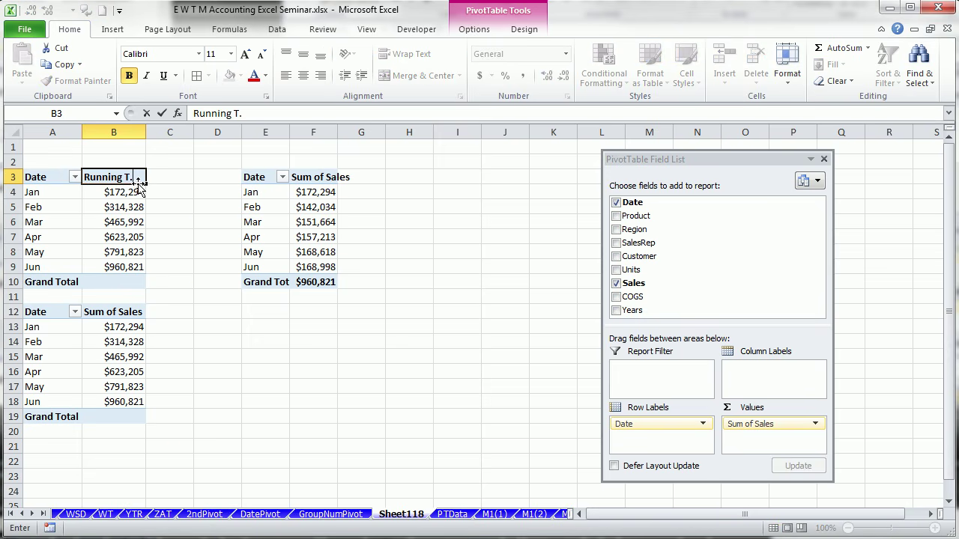
pyautogui.click(118, 328)
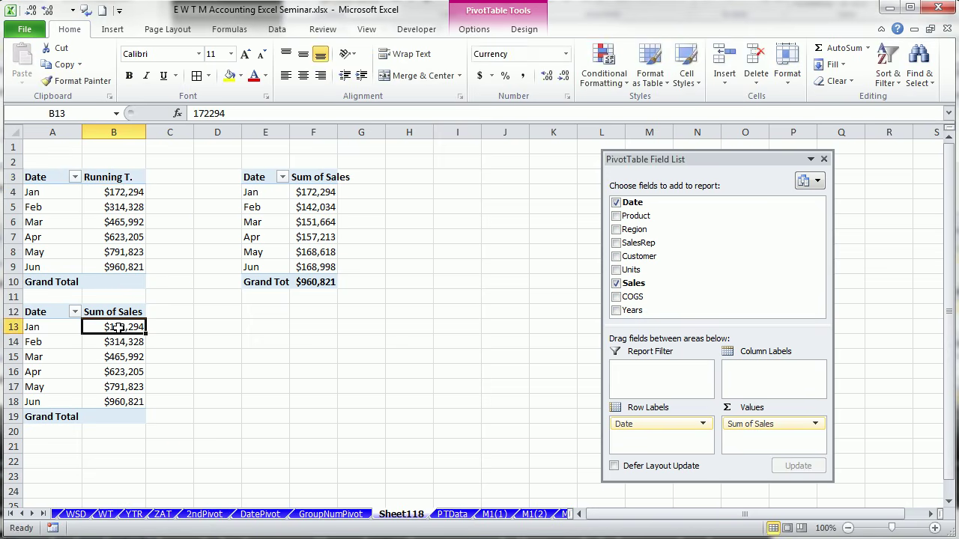
# Show the Sales values of the PivotTable at A12 as % Running Total In, with Date as the base field.
pyautogui.rightClick(119, 328)
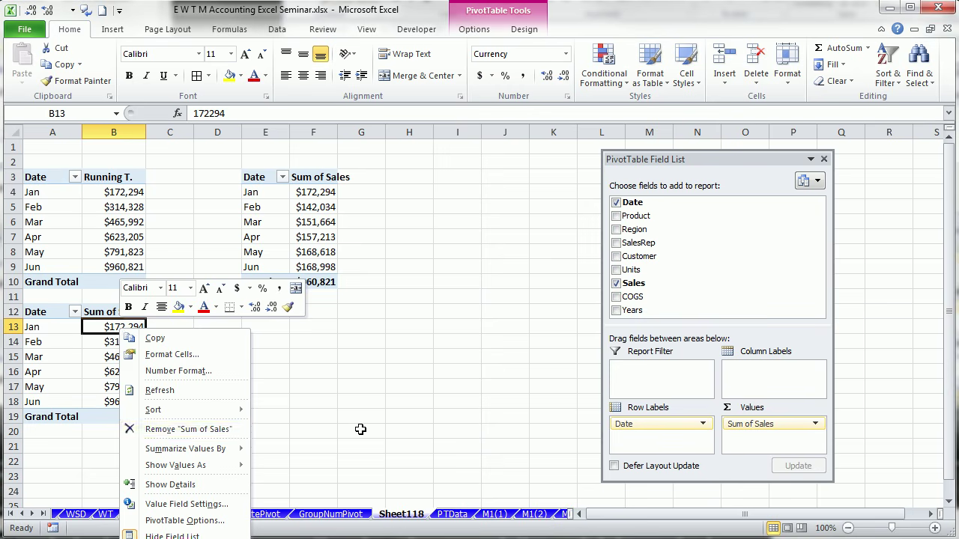
pyautogui.press('Escape')
pyautogui.scroll(-3, 364, 428)
pyautogui.rightClick(118, 180)
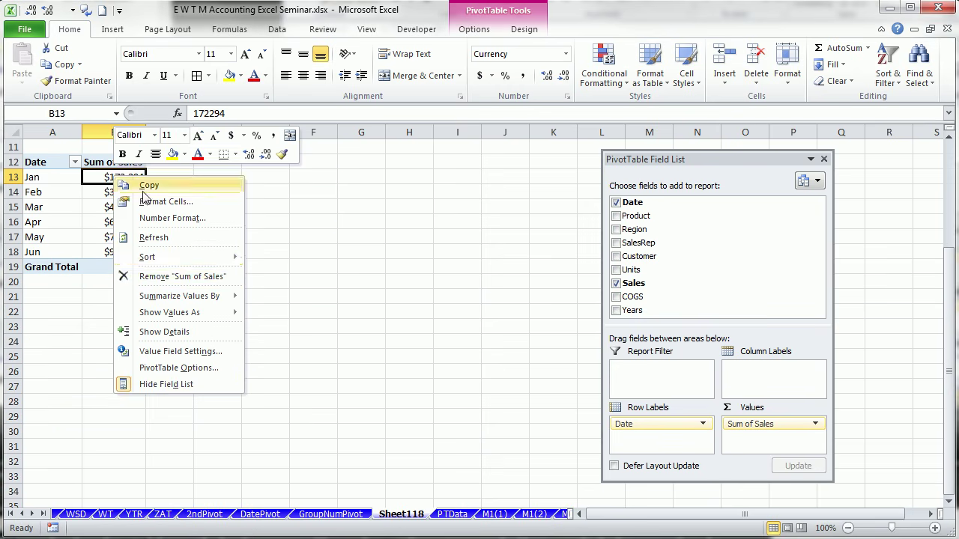
pyautogui.moveTo(200, 320)
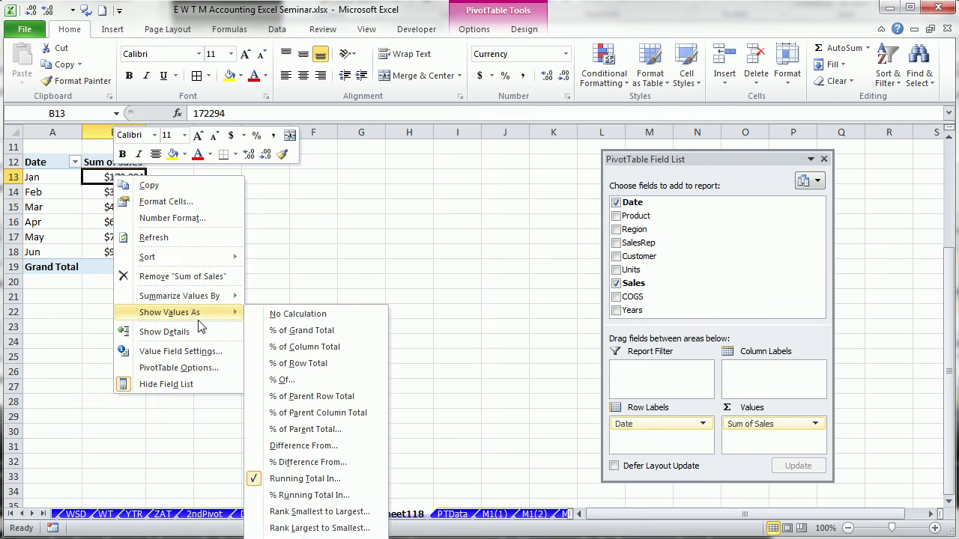
pyautogui.click(312, 497)
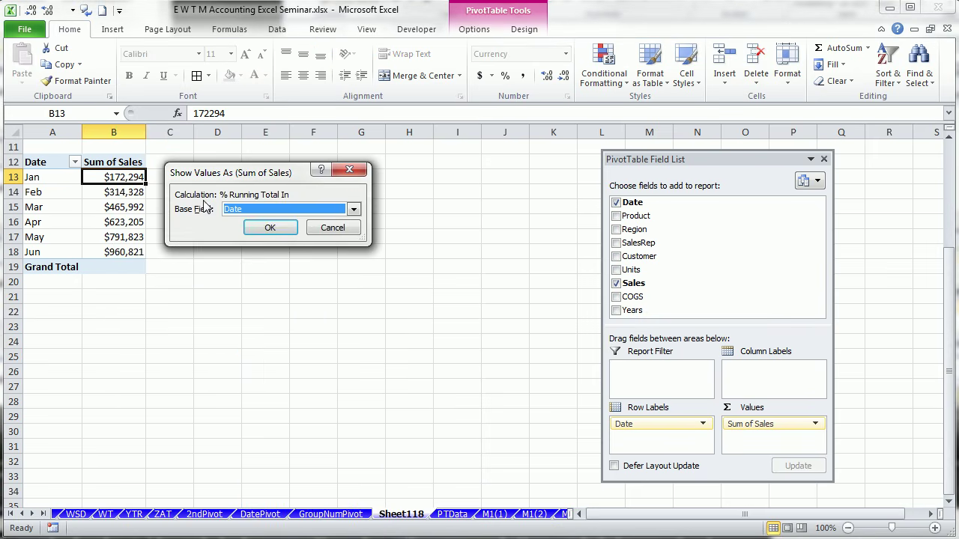
pyautogui.click(265, 227)
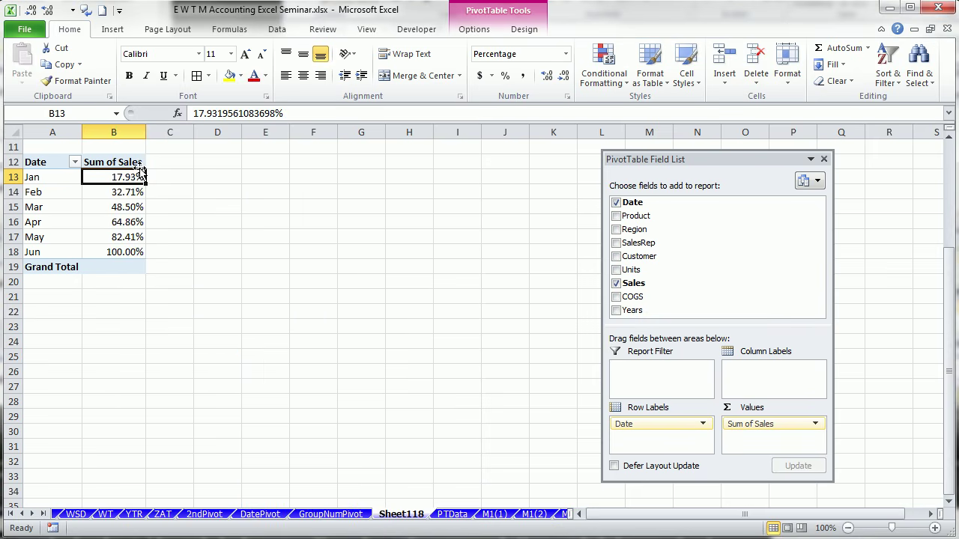
# Rename the Sales value header in cell B12 as "% Running T.".
pyautogui.scroll(3, 244, 350)
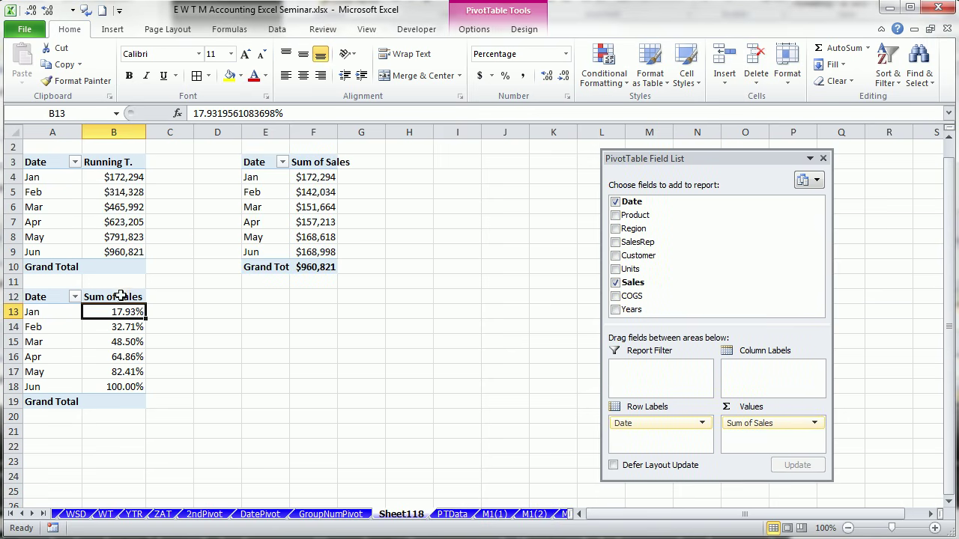
pyautogui.click(121, 297)
pyautogui.write('R')
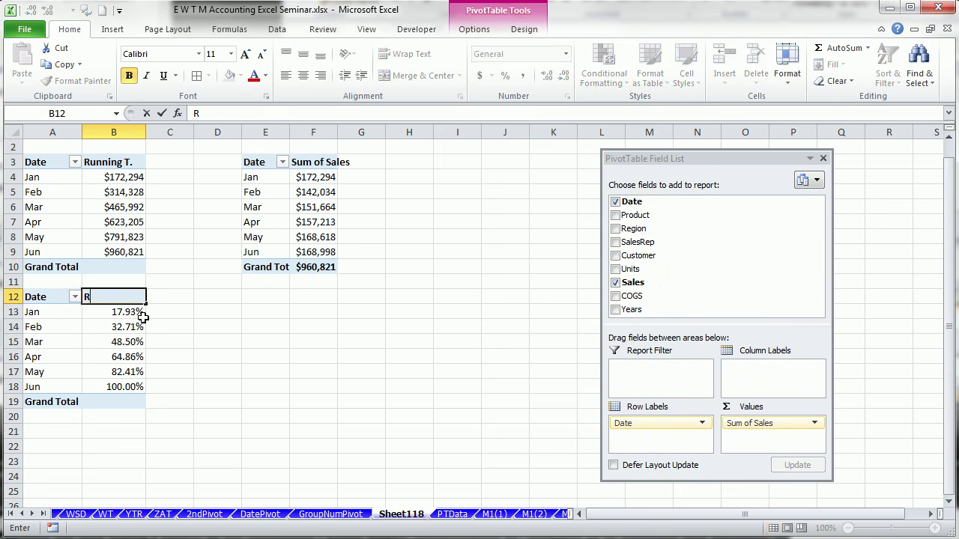
pyautogui.write('unning T.')
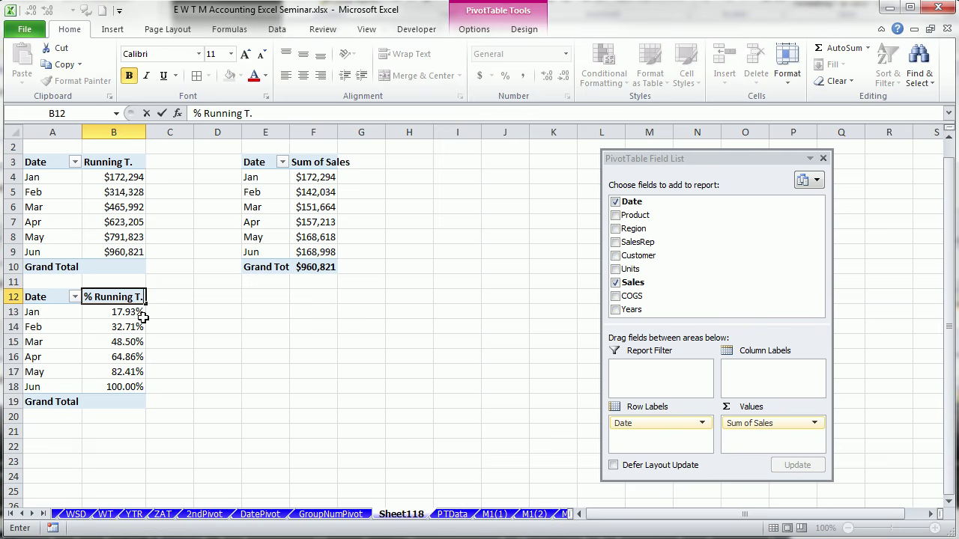
pyautogui.press('Return')
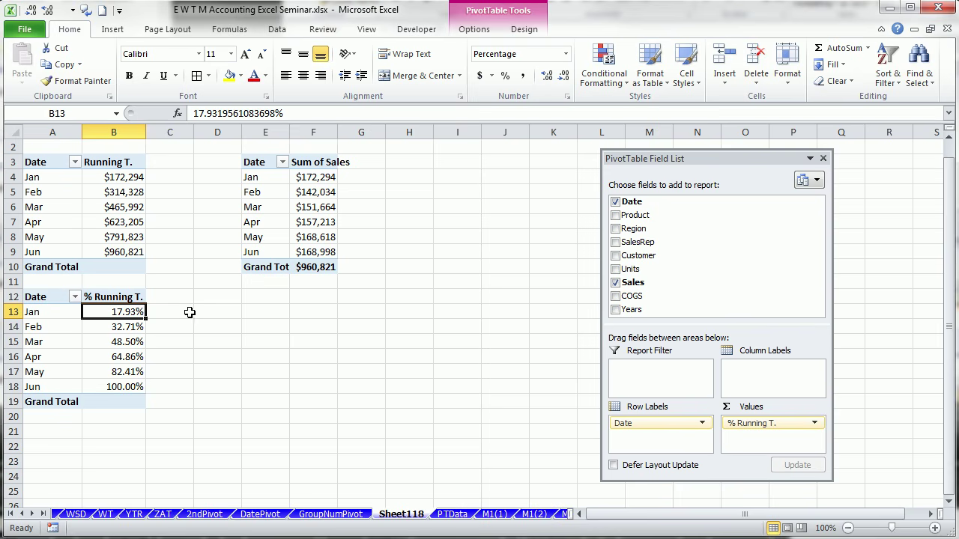
# Add Region as column labels to the PivotTable at E3 and move the field list clear of the widened table.
pyautogui.click(269, 185)
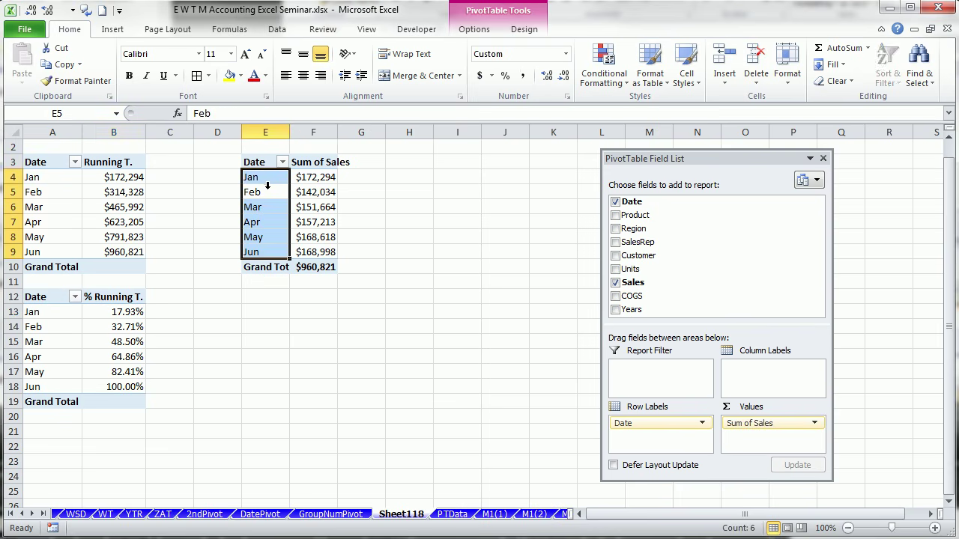
pyautogui.click(304, 203)
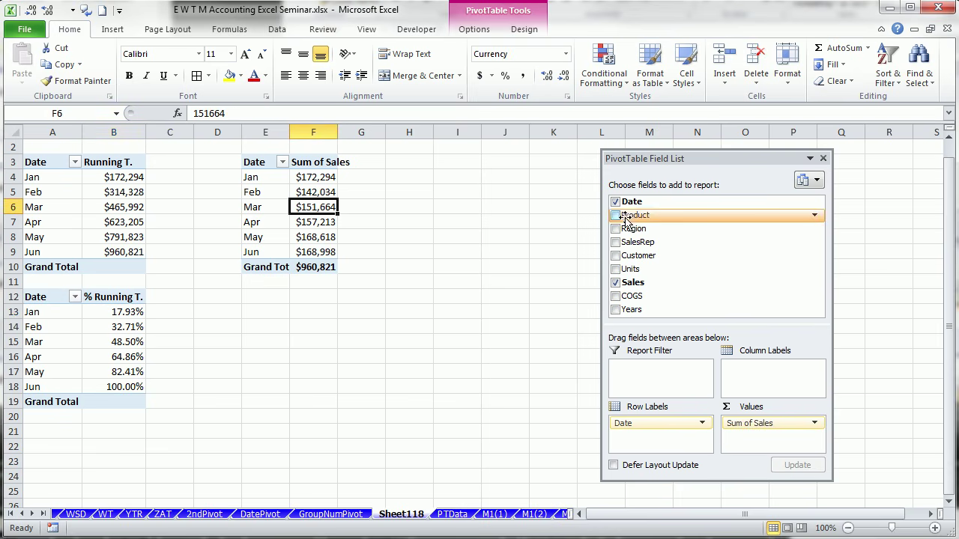
pyautogui.moveTo(633, 229); pyautogui.dragTo(772, 373)
pyautogui.moveTo(675, 159); pyautogui.dragTo(723, 172)
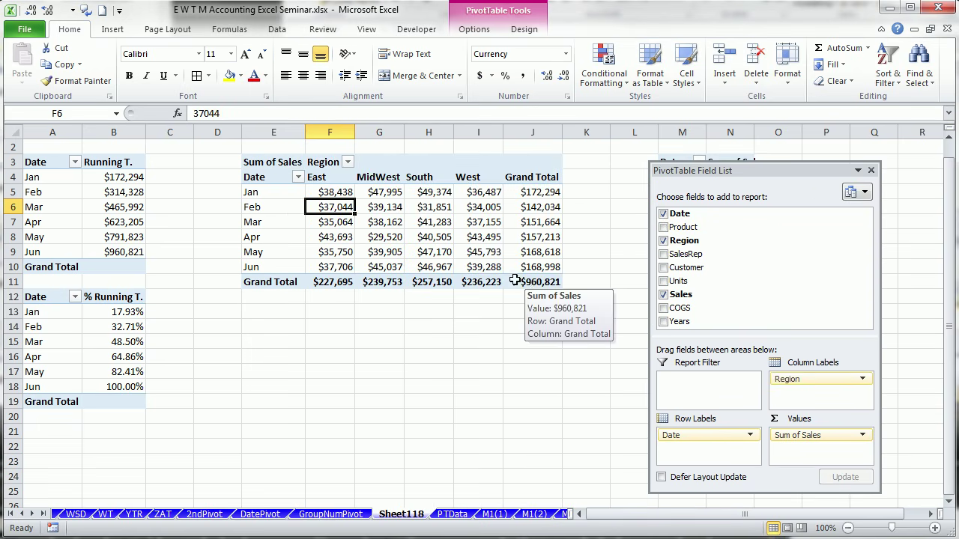
# Examine the month-by-region Sales amounts against the row totals, column totals and overall grand total.
pyautogui.moveTo(307, 193); pyautogui.dragTo(485, 266)
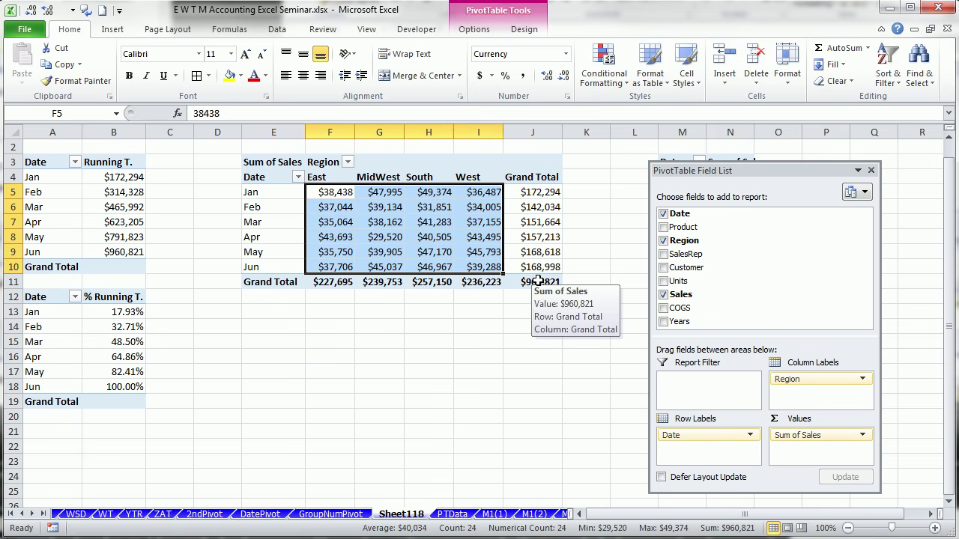
pyautogui.click(321, 192)
pyautogui.click(374, 192)
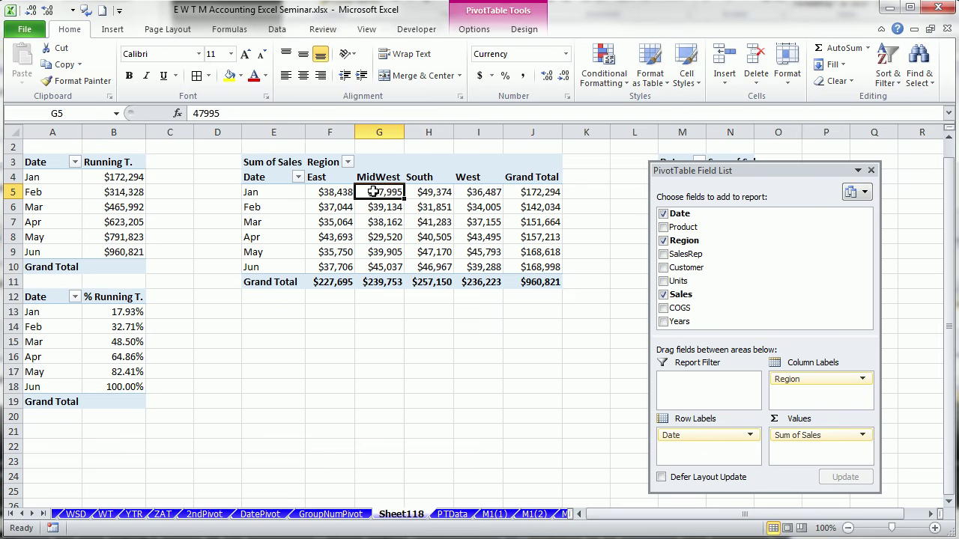
pyautogui.click(430, 195)
pyautogui.click(472, 193)
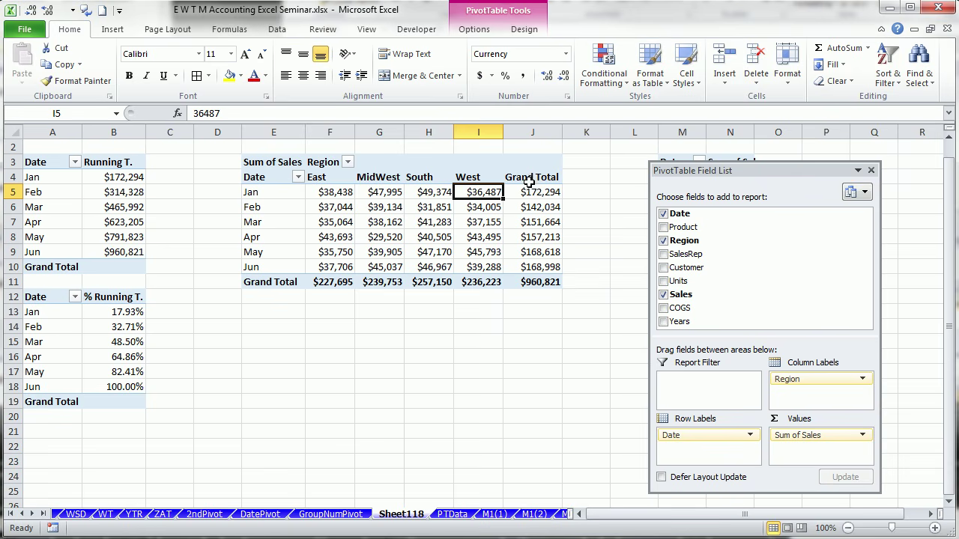
pyautogui.moveTo(532, 192)
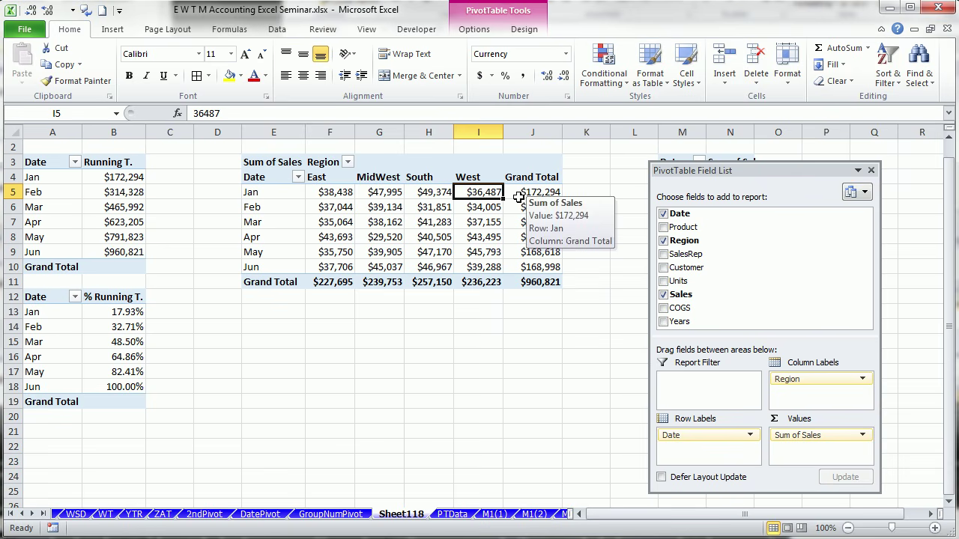
pyautogui.moveTo(332, 192); pyautogui.dragTo(330, 276)
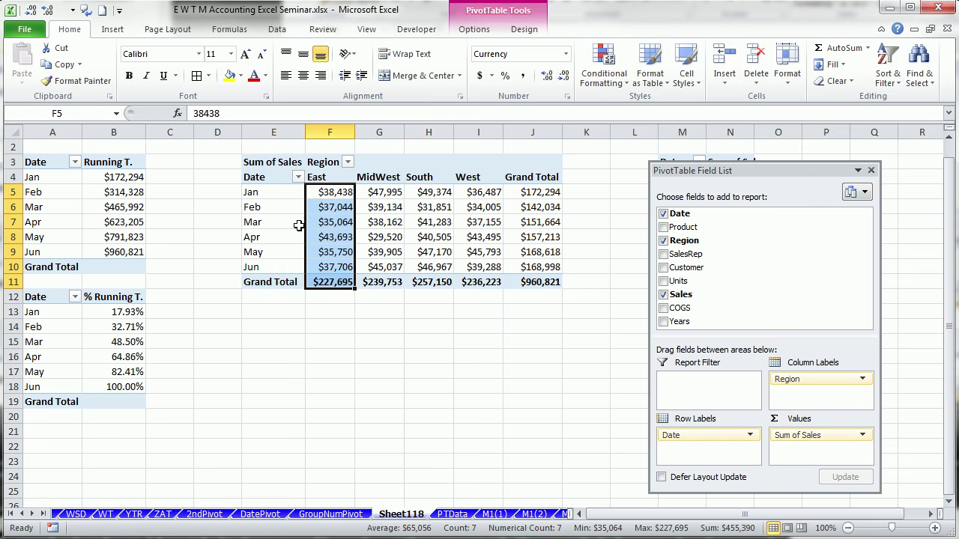
pyautogui.click(346, 300)
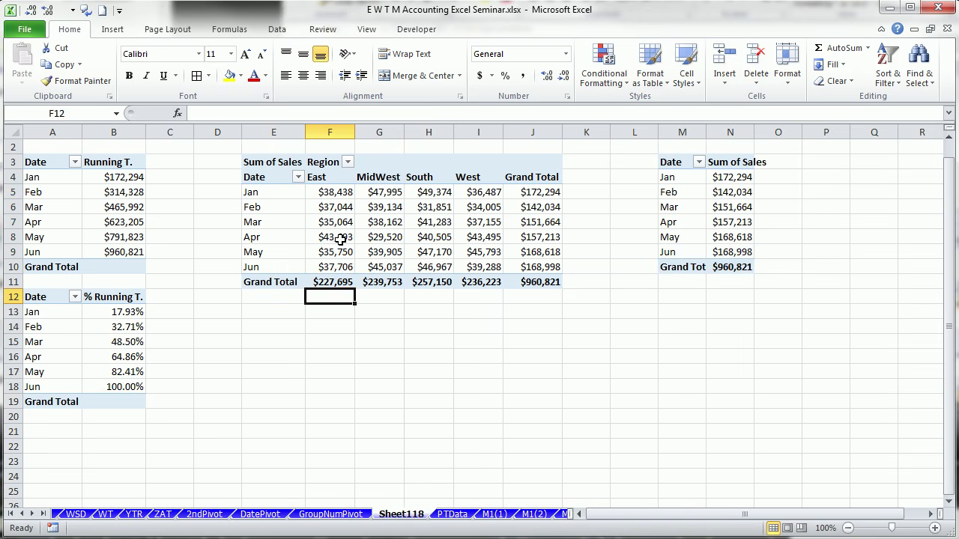
# Show the Sales values of the month-by-region PivotTable as % of Grand Total.
pyautogui.rightClick(333, 193)
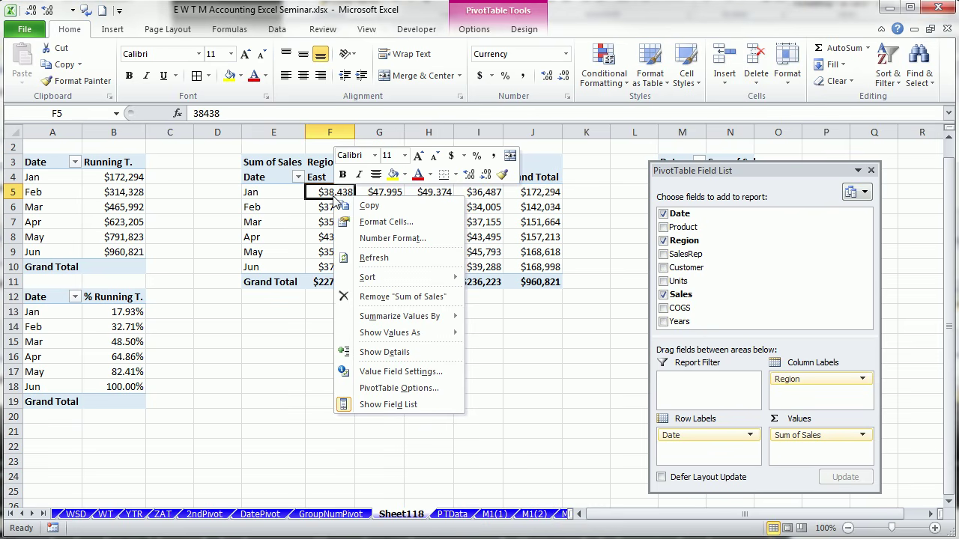
pyautogui.moveTo(379, 322)
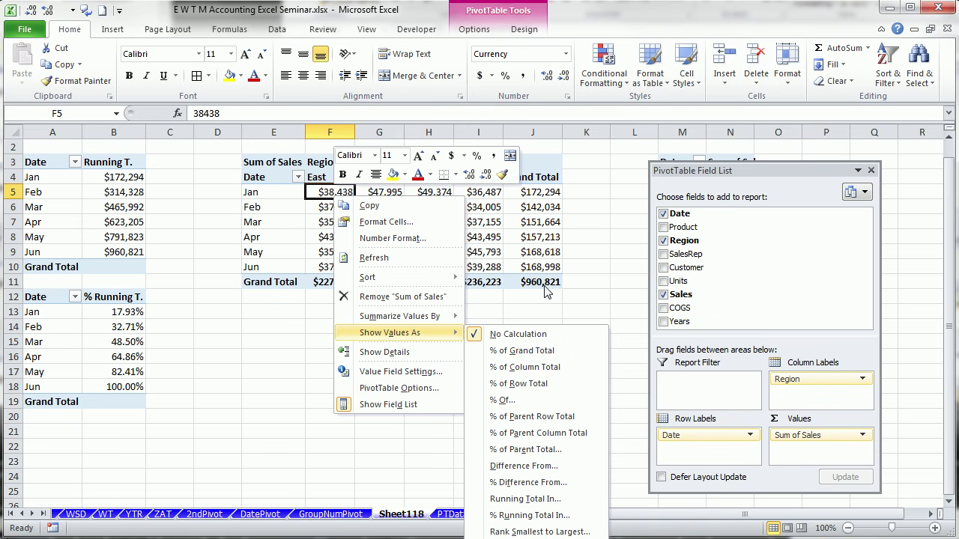
pyautogui.click(528, 350)
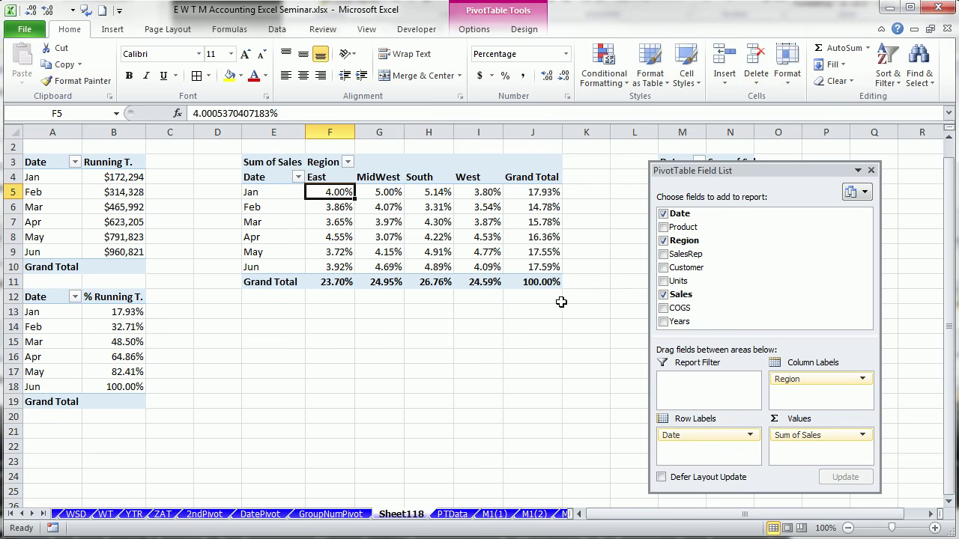
pyautogui.moveTo(553, 285)
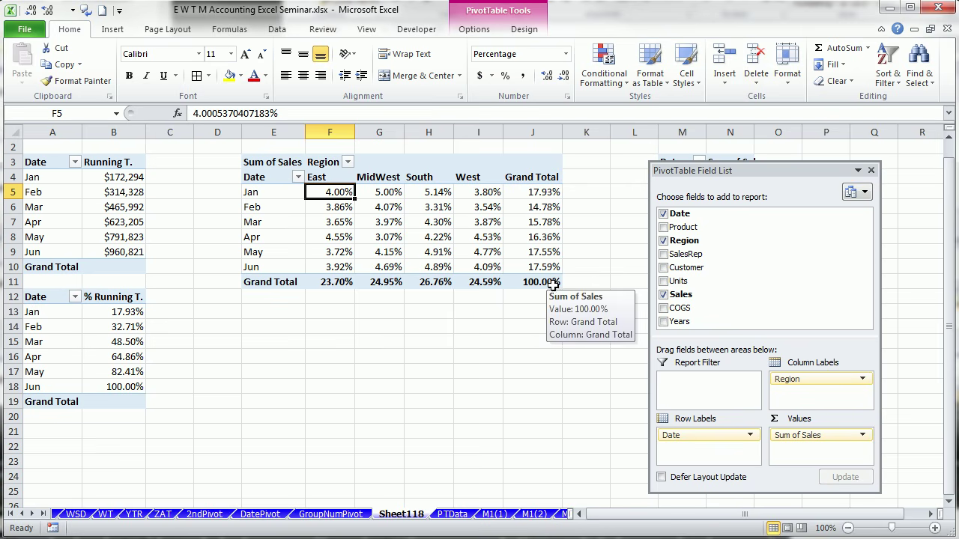
# Show the Sales values of the month-by-region PivotTable as % of Column Total.
pyautogui.rightClick(333, 194)
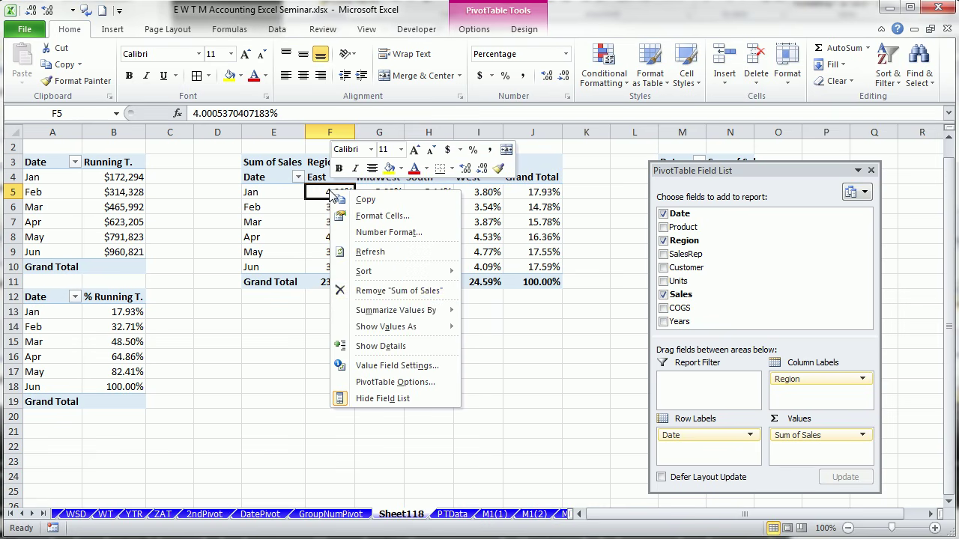
pyautogui.moveTo(404, 328)
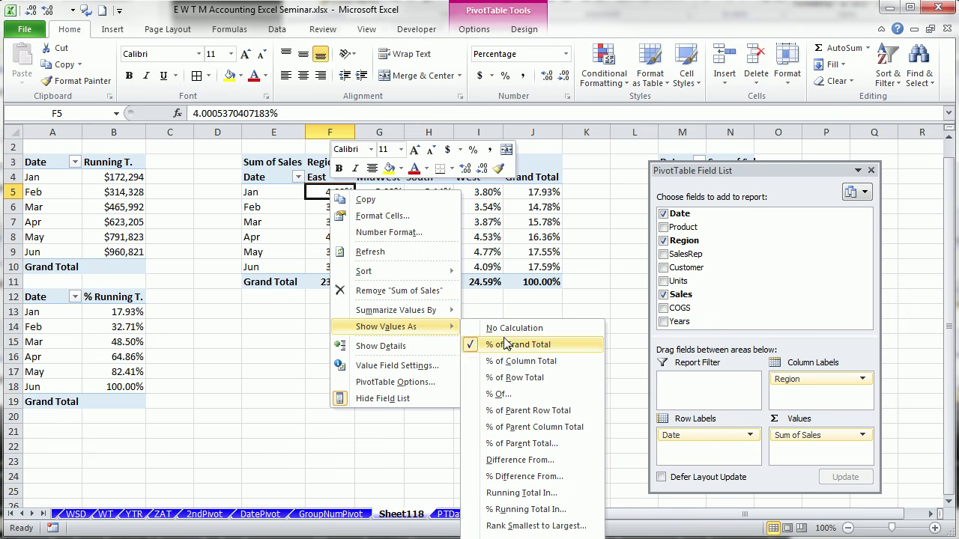
pyautogui.click(521, 361)
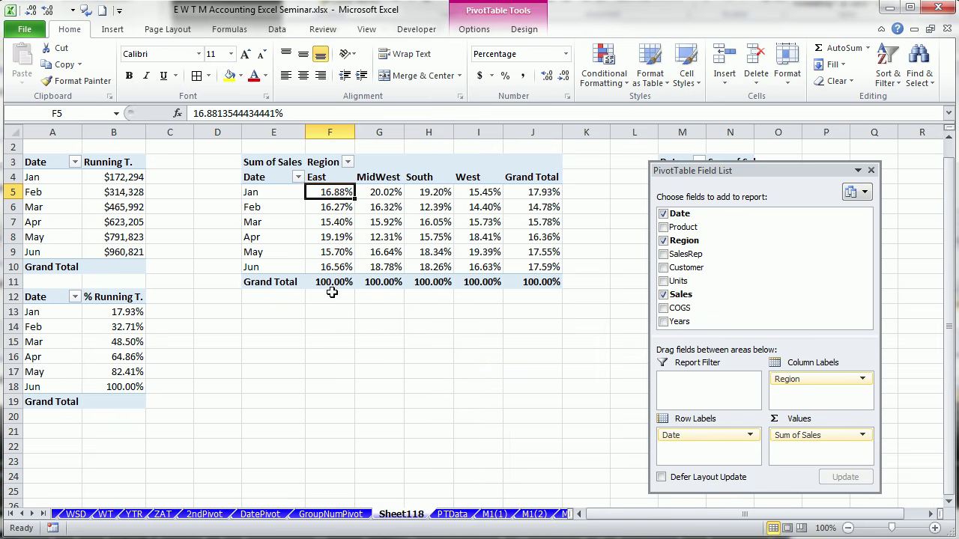
# Show the Sales values of the month-by-region PivotTable as % of Row Total.
pyautogui.rightClick(330, 208)
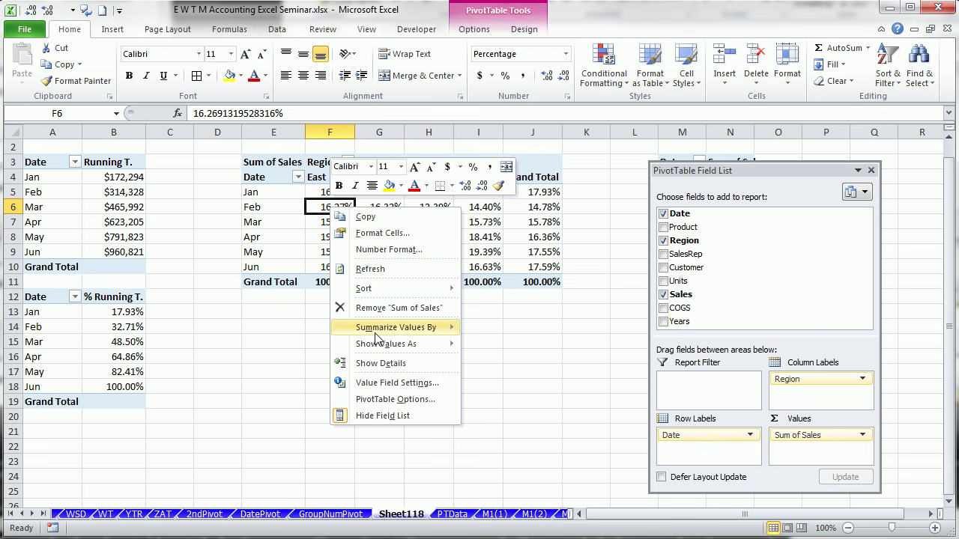
pyautogui.moveTo(377, 343)
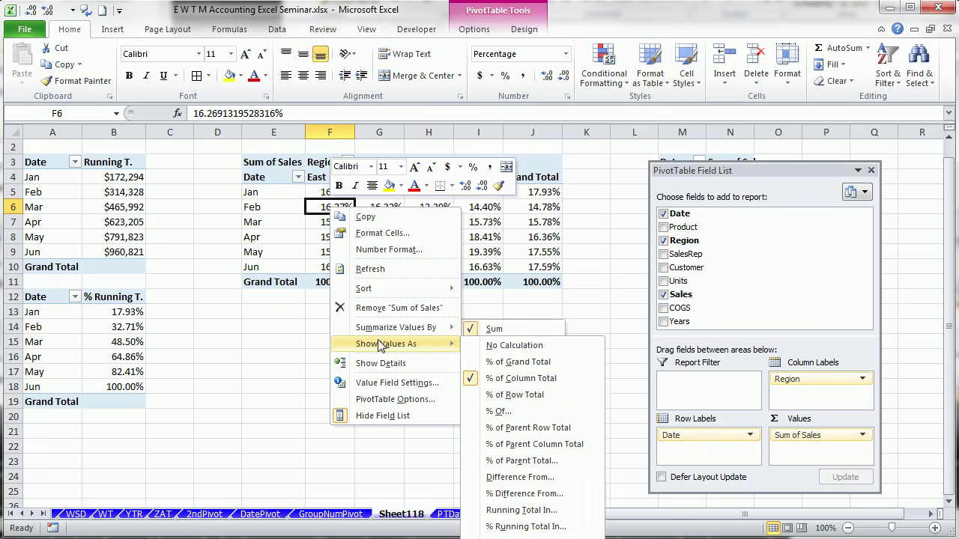
pyautogui.click(505, 397)
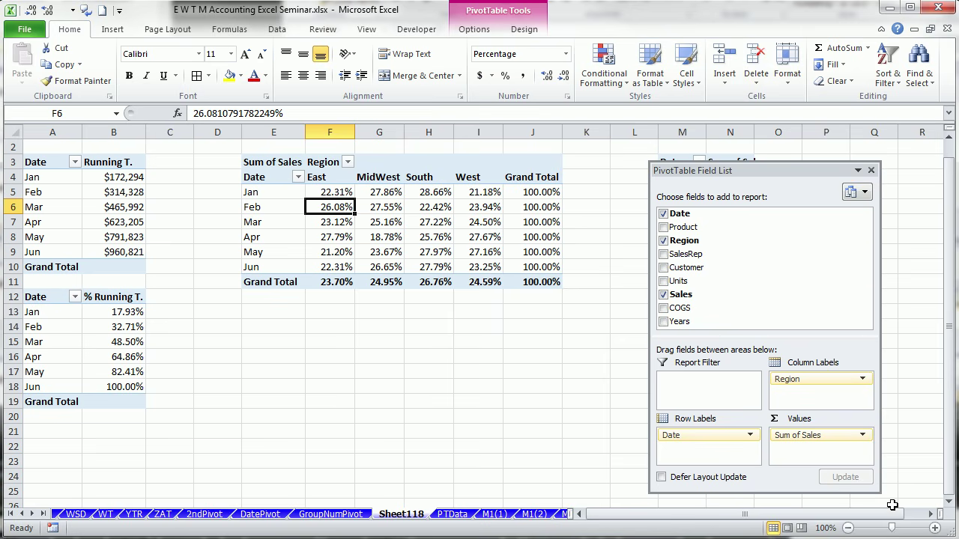
# Widen the Sales column of the monthly PivotTable at M3 and move the field list farther away from it.
pyautogui.click(930, 514)
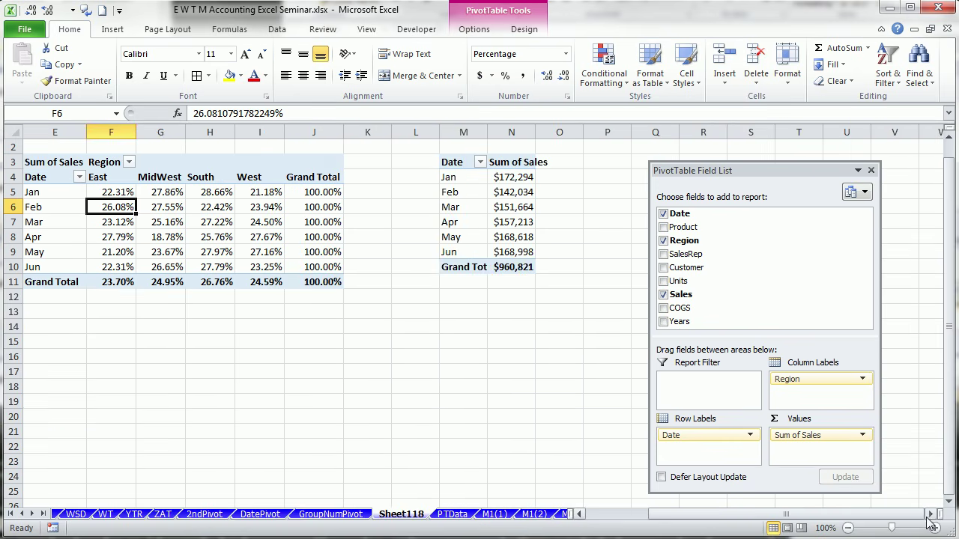
pyautogui.moveTo(473, 132); pyautogui.dragTo(505, 133)
pyautogui.moveTo(808, 173); pyautogui.dragTo(826, 161)
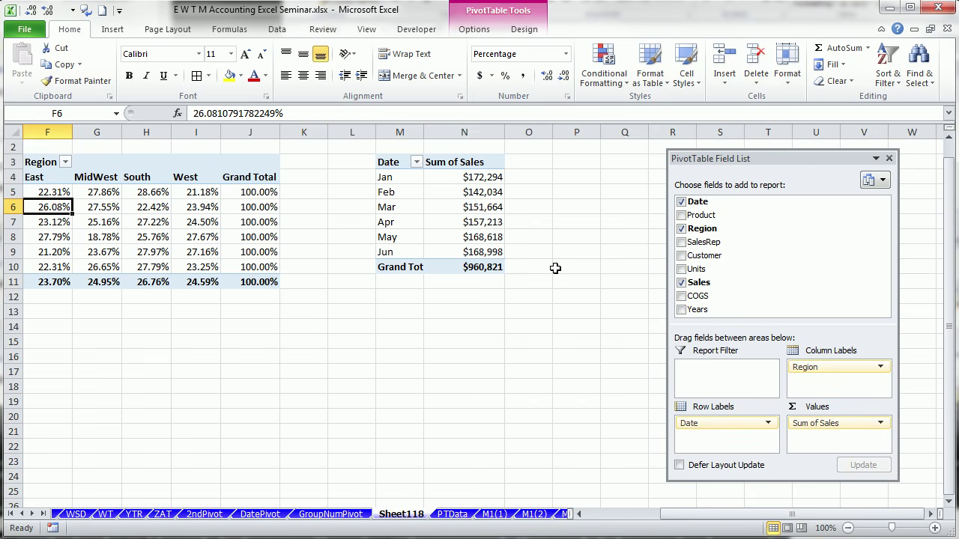
# Show the Sales values of the monthly PivotTable at M3 as Difference From, with base field Date and base item Jan.
pyautogui.click(439, 179)
pyautogui.rightClick(441, 182)
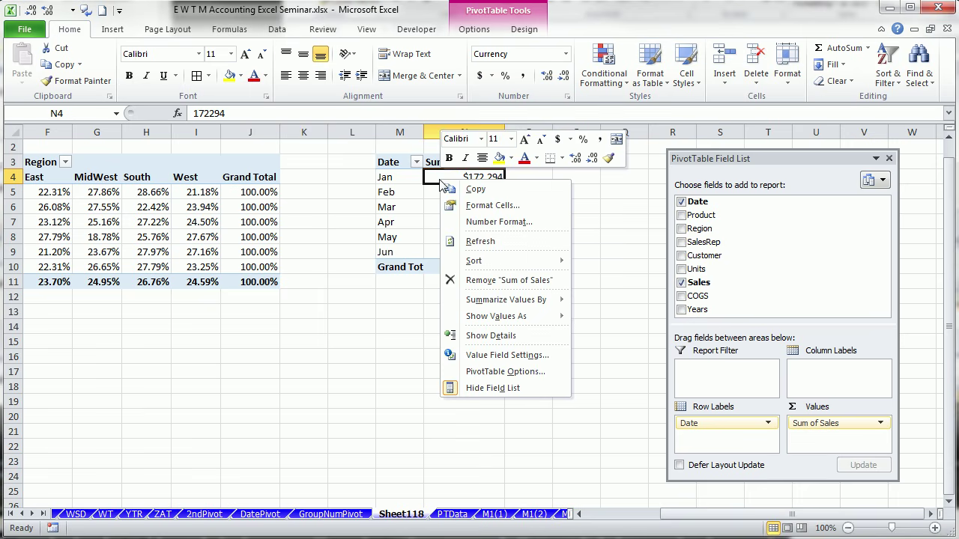
pyautogui.moveTo(521, 318)
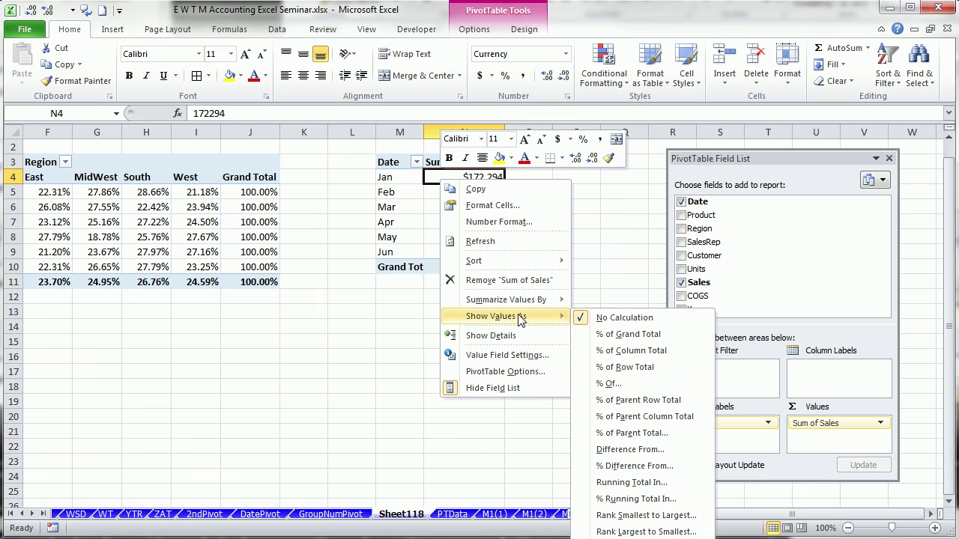
pyautogui.click(616, 454)
pyautogui.moveTo(264, 172); pyautogui.dragTo(630, 184)
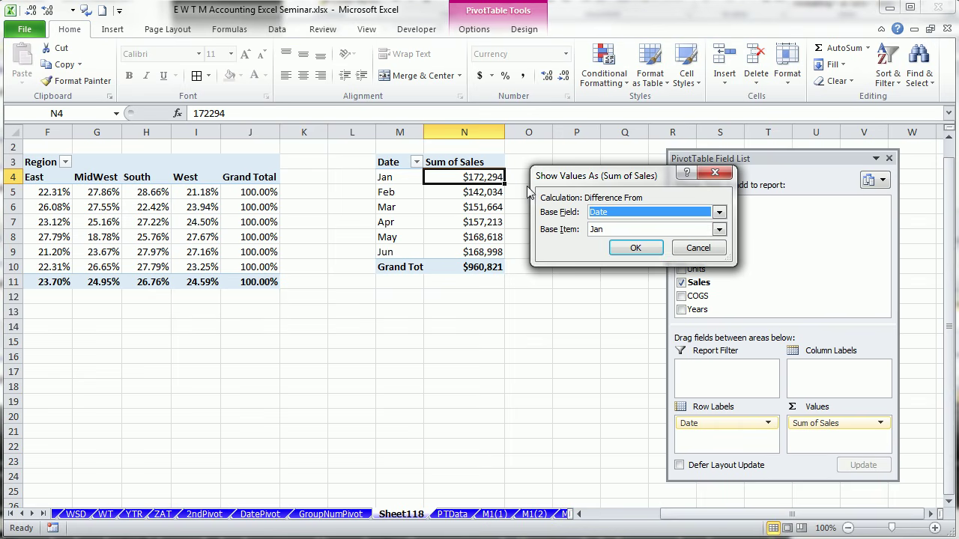
pyautogui.click(635, 250)
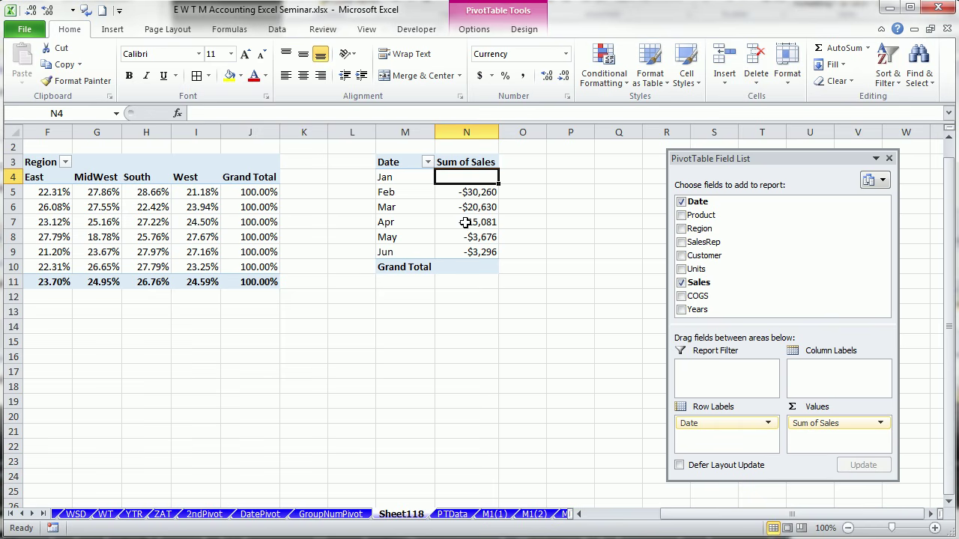
# Set the base item of the monthly PivotTable's Difference From calculation to (previous), keeping Date as the base field.
pyautogui.rightClick(483, 181)
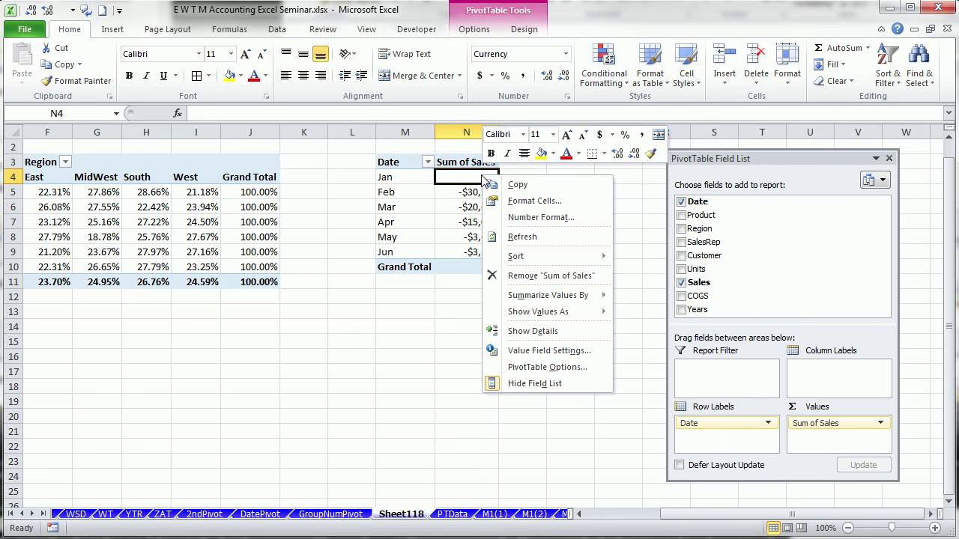
pyautogui.moveTo(541, 312)
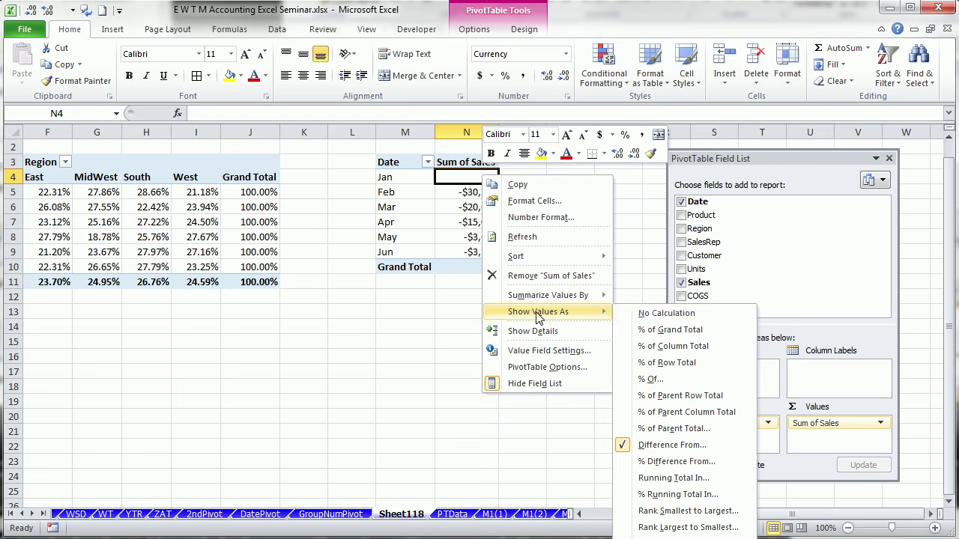
pyautogui.click(665, 447)
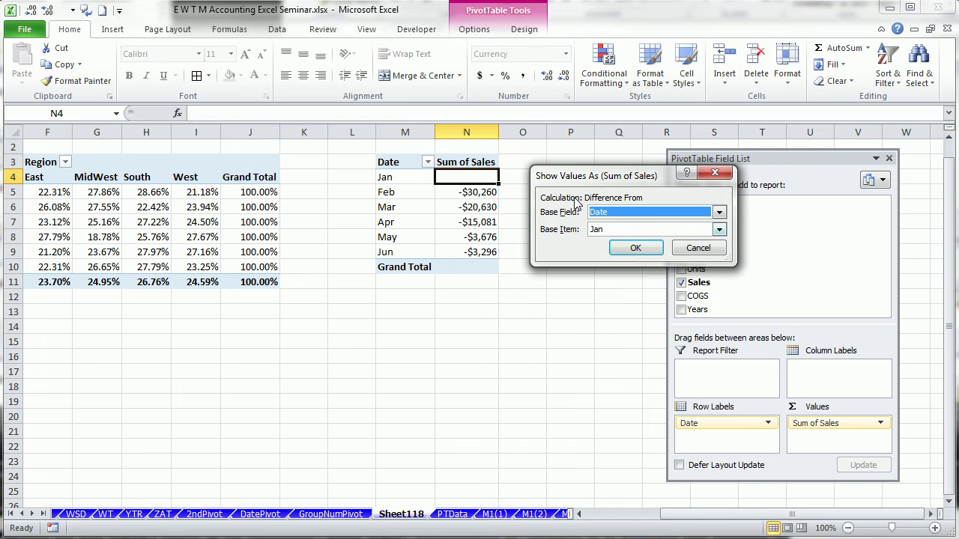
pyautogui.click(598, 232)
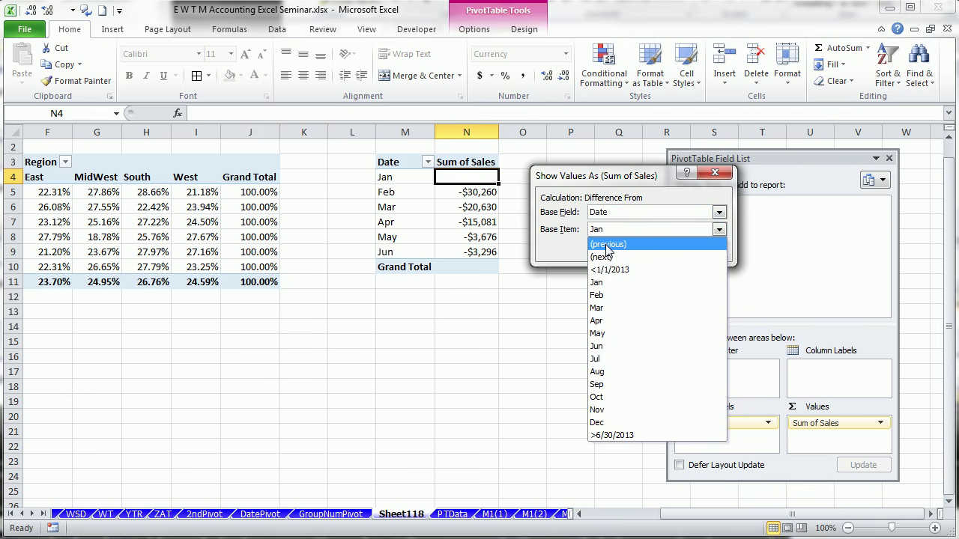
pyautogui.click(607, 245)
pyautogui.click(642, 252)
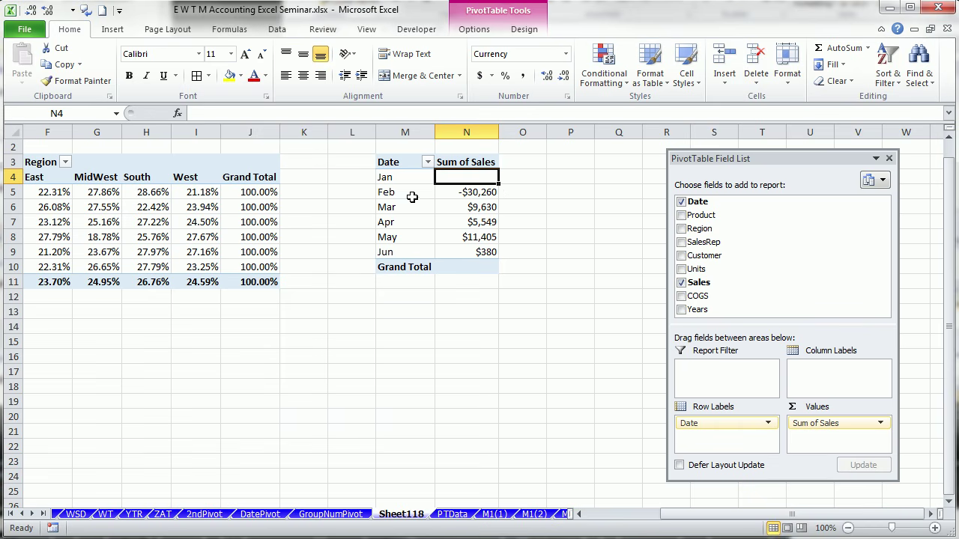
# Show the Sales values of the monthly PivotTable at M3 as % Difference From, with base field Date and base item (previous).
pyautogui.moveTo(464, 210)
pyautogui.rightClick(451, 177)
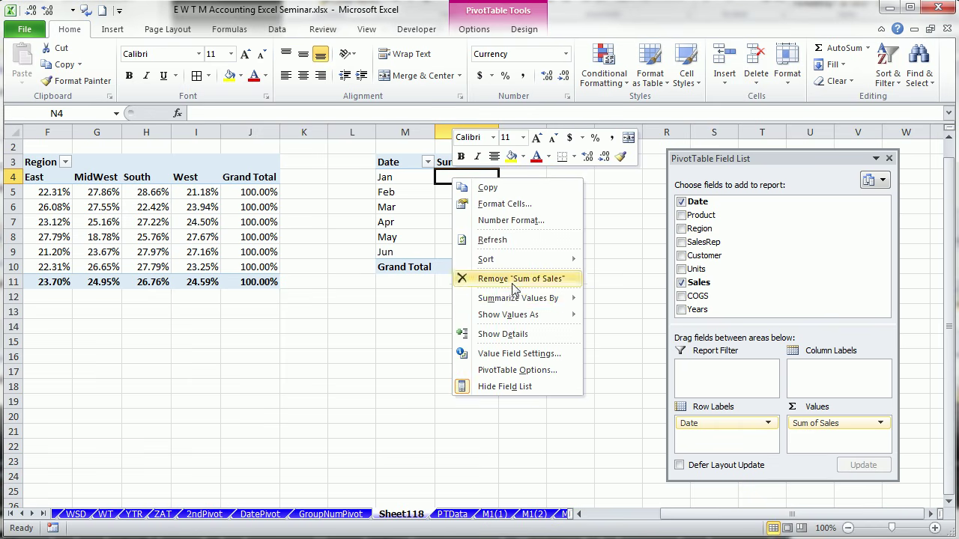
pyautogui.moveTo(517, 304)
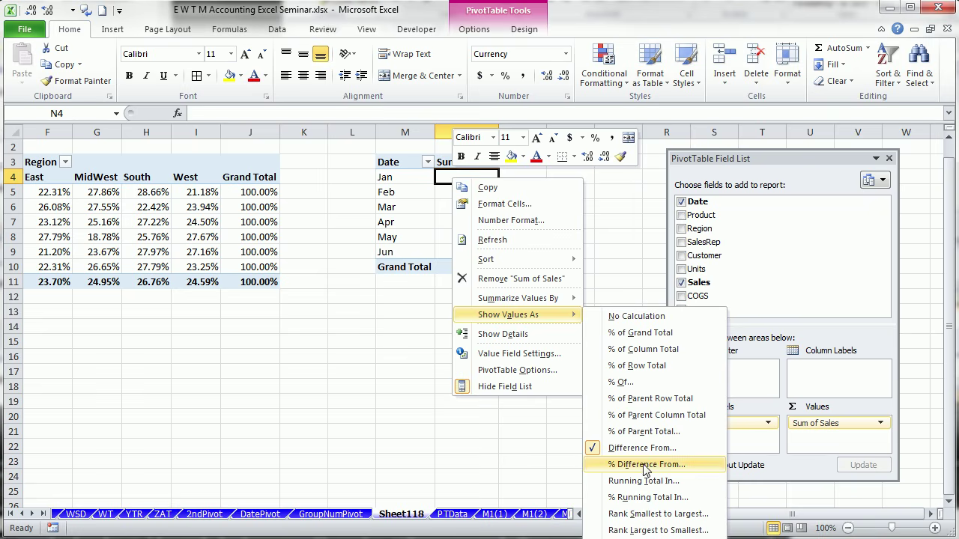
pyautogui.click(646, 465)
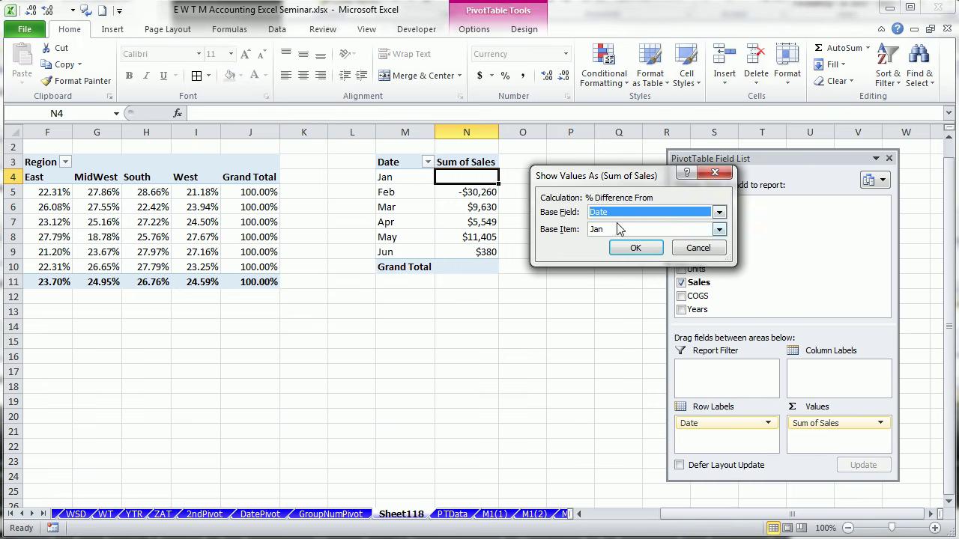
pyautogui.moveTo(621, 177); pyautogui.dragTo(606, 150)
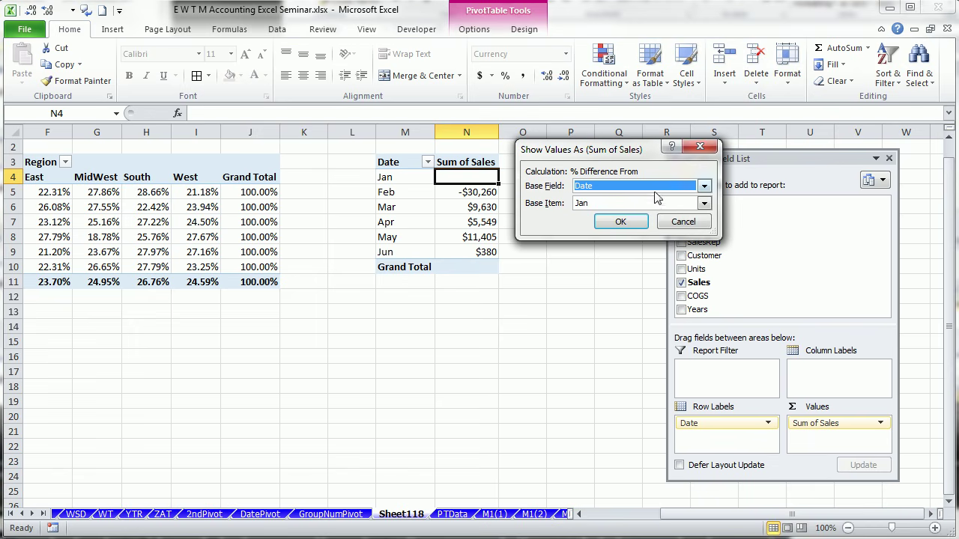
pyautogui.click(704, 204)
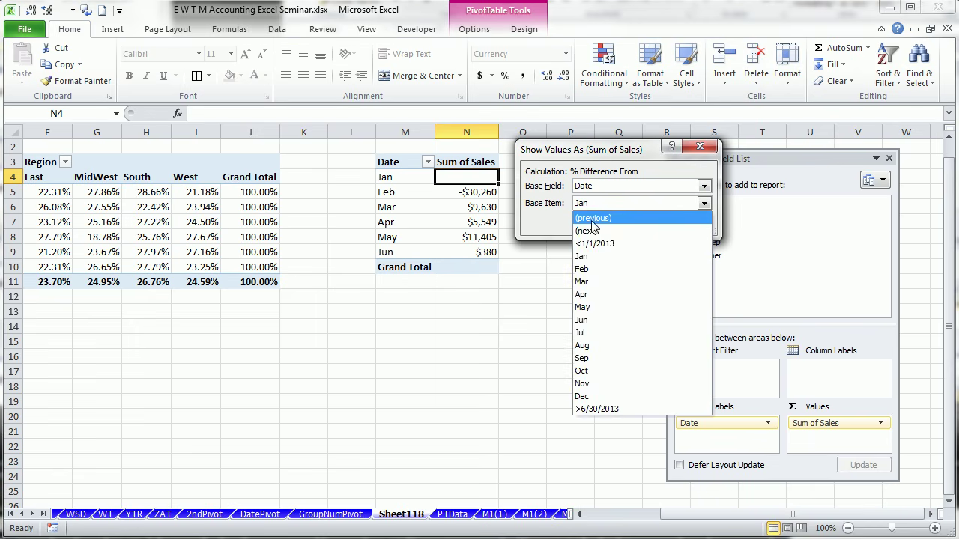
pyautogui.click(592, 215)
pyautogui.click(616, 222)
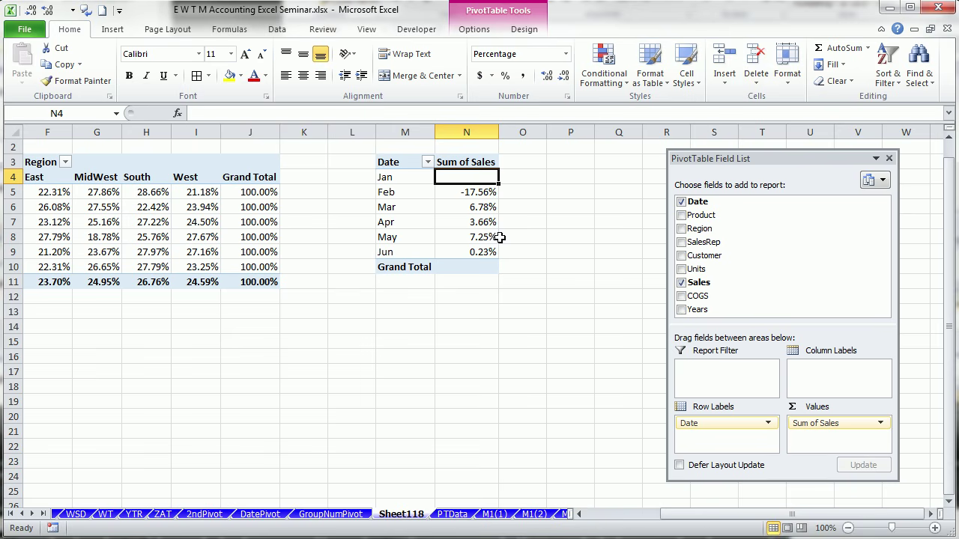
pyautogui.rightClick(439, 193)
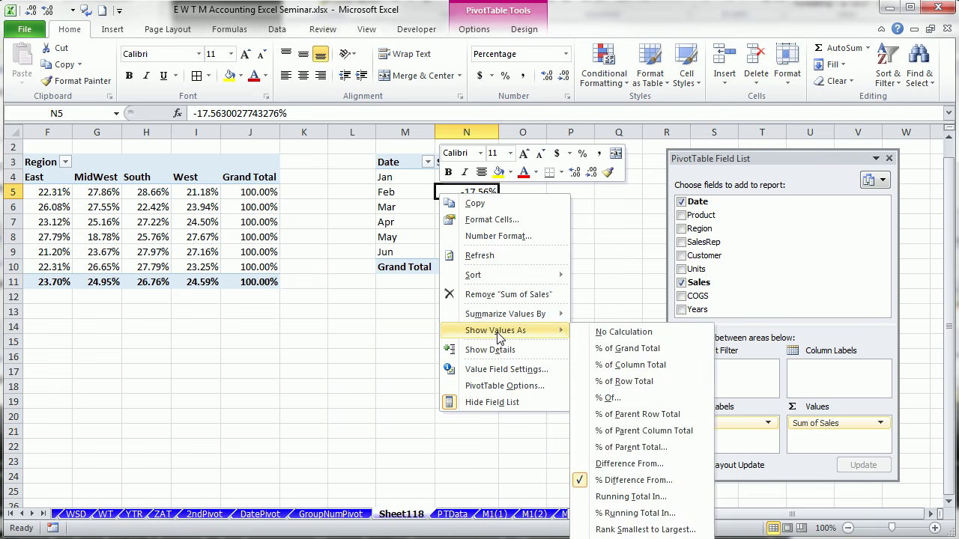
pyautogui.click(374, 340)
# Create a new PivotTable from the PTData range A1:H1227 and place it at cell E14 on Sheet118.
pyautogui.moveTo(678, 527); pyautogui.dragTo(579, 516)
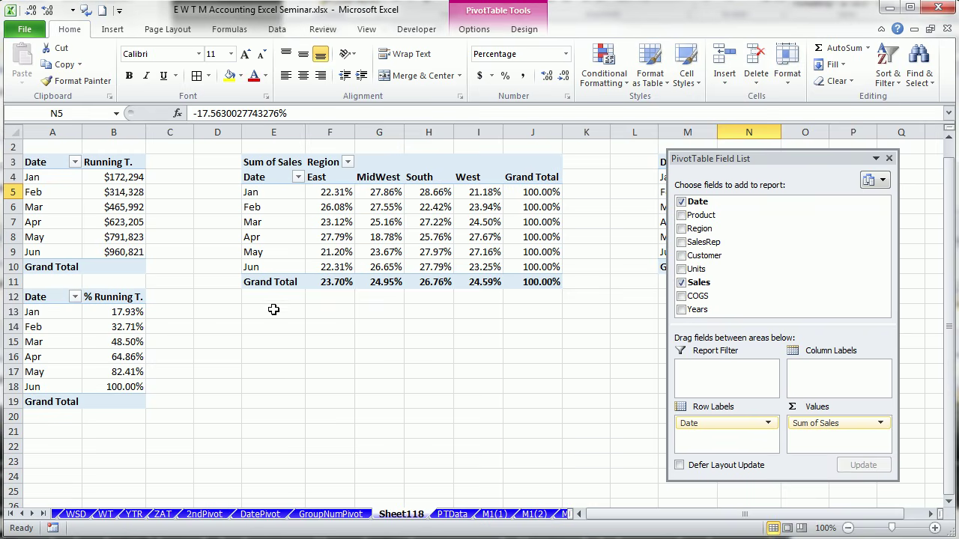
pyautogui.click(453, 514)
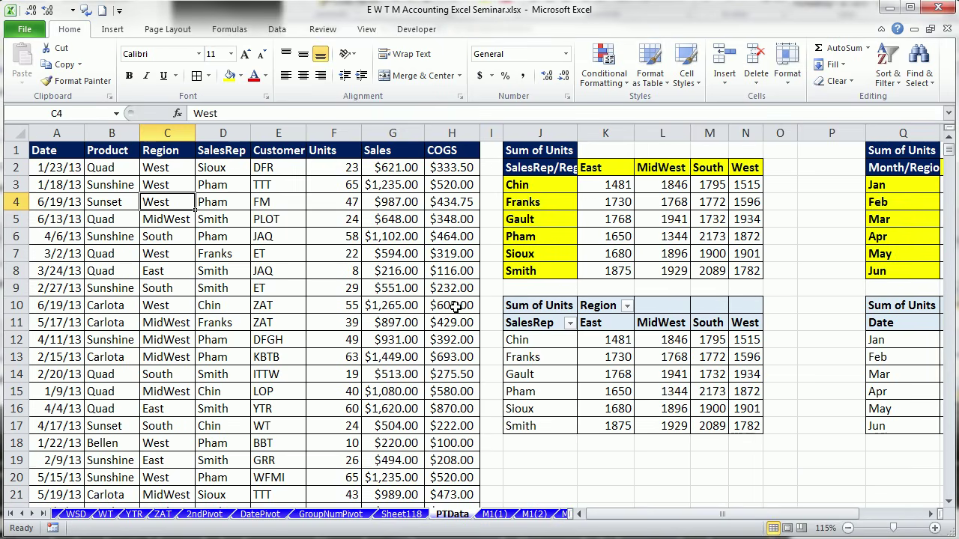
pyautogui.press('alt')
pyautogui.press('n')
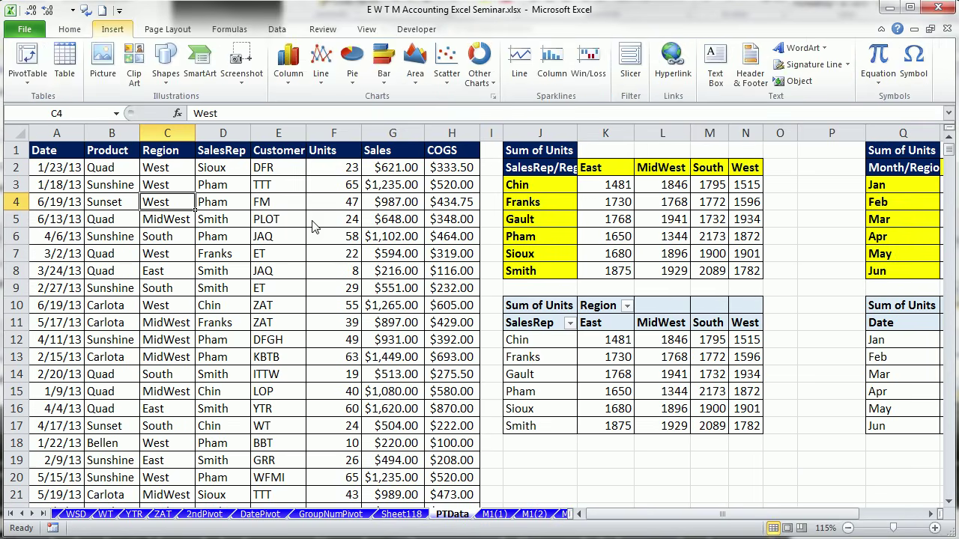
pyautogui.press('v')
pyautogui.press('t')
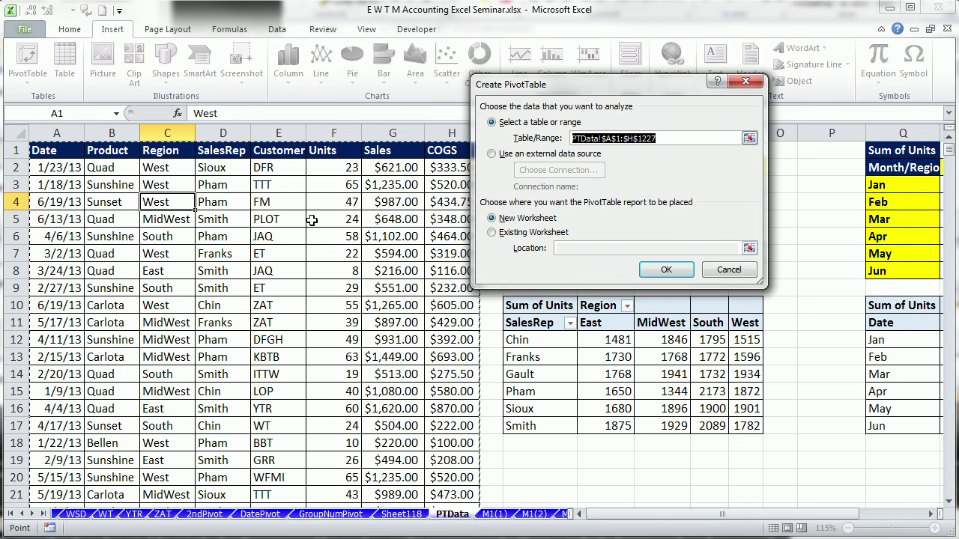
pyautogui.click(491, 233)
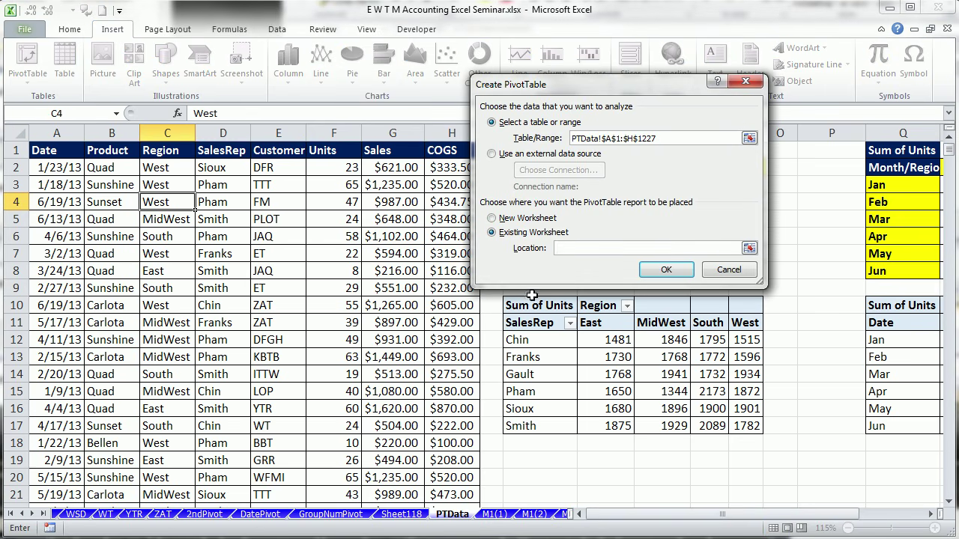
pyautogui.click(404, 515)
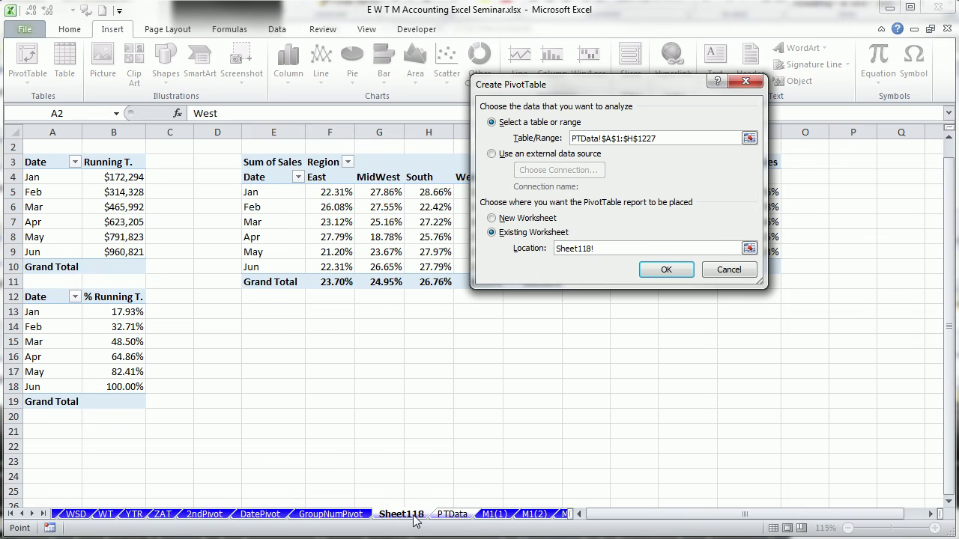
pyautogui.click(275, 323)
pyautogui.click(292, 295)
pyautogui.click(266, 330)
pyautogui.click(666, 271)
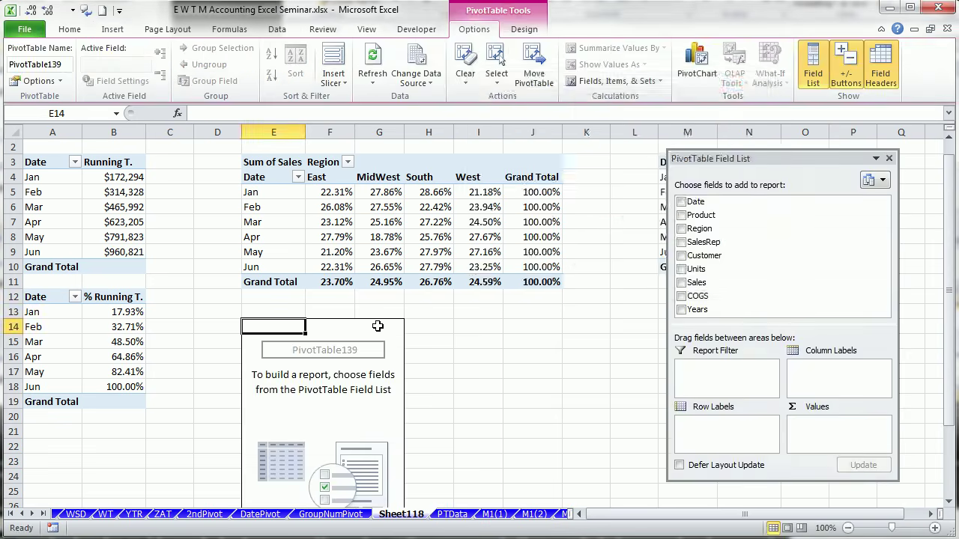
# Give the PivotTable at E14 Region as row labels and three copies of Sales as values, keeping the field list clear of it.
pyautogui.moveTo(697, 159); pyautogui.dragTo(522, 172)
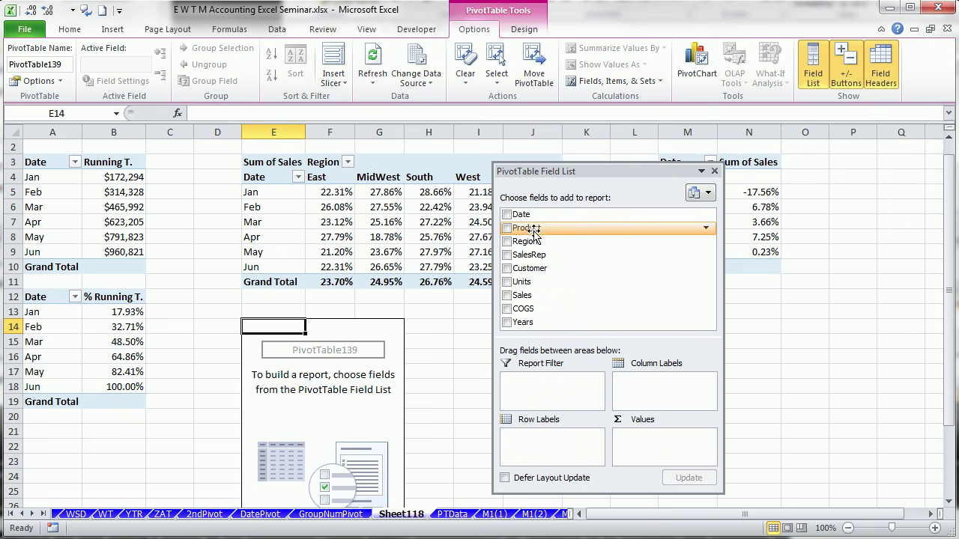
pyautogui.moveTo(517, 244); pyautogui.dragTo(527, 439)
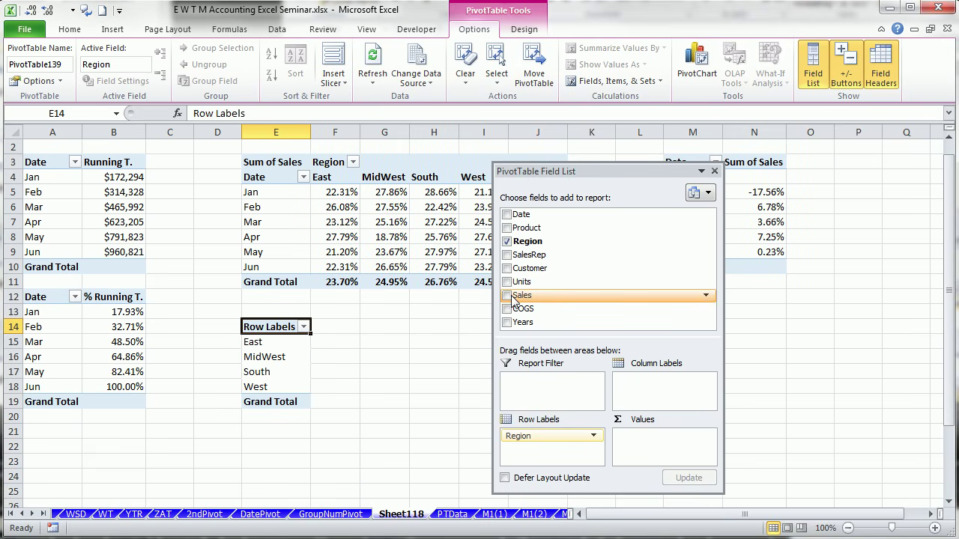
pyautogui.moveTo(514, 300); pyautogui.dragTo(642, 452)
pyautogui.moveTo(524, 299); pyautogui.dragTo(658, 457)
pyautogui.moveTo(583, 175); pyautogui.dragTo(729, 172)
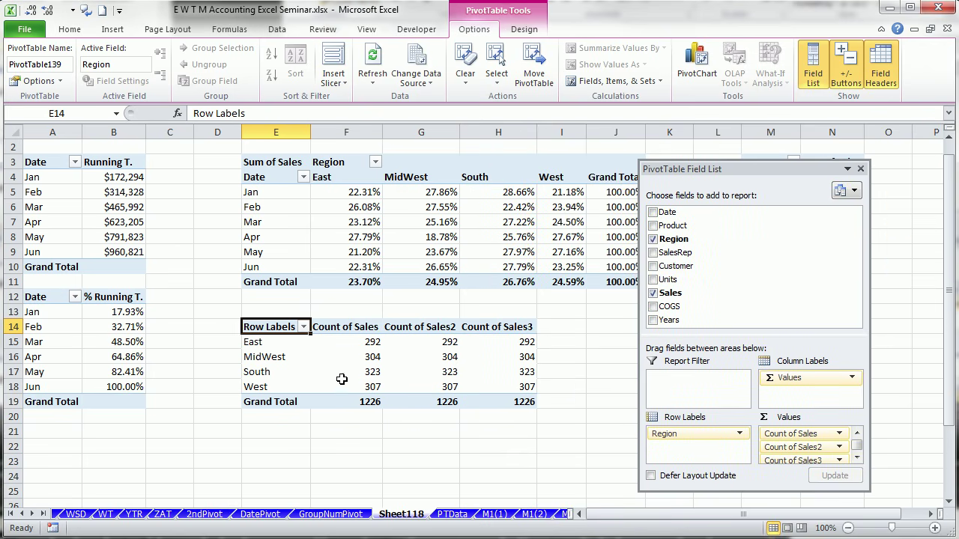
# Summarize the first Sales value column of the region PivotTable by Sum.
pyautogui.rightClick(333, 344)
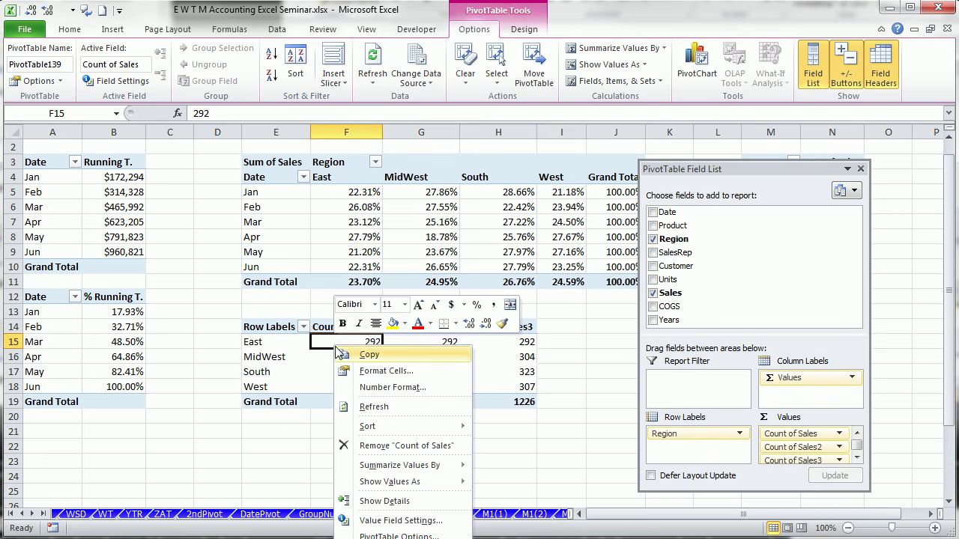
pyautogui.moveTo(397, 469)
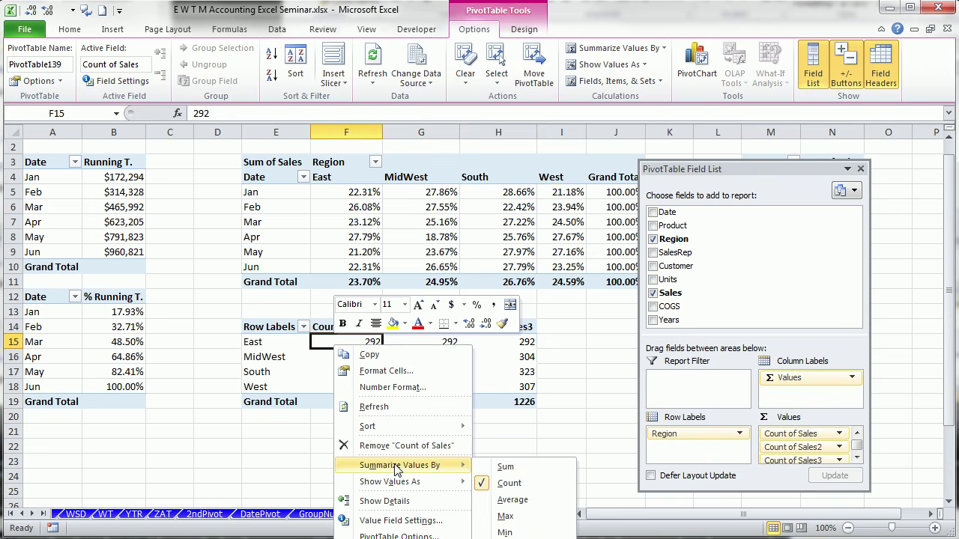
pyautogui.click(506, 467)
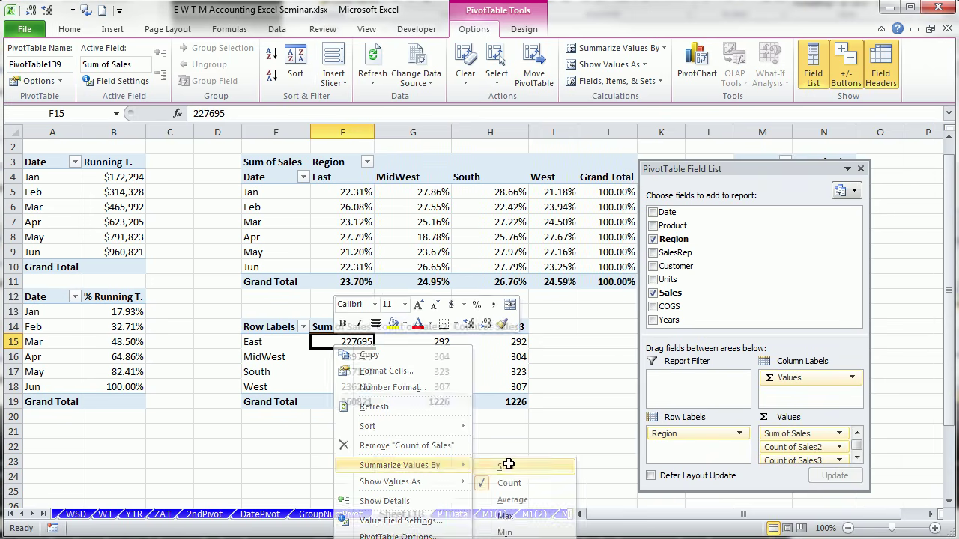
# Summarize the second Sales value column of the region PivotTable by Average and the third by Max.
pyautogui.rightClick(425, 343)
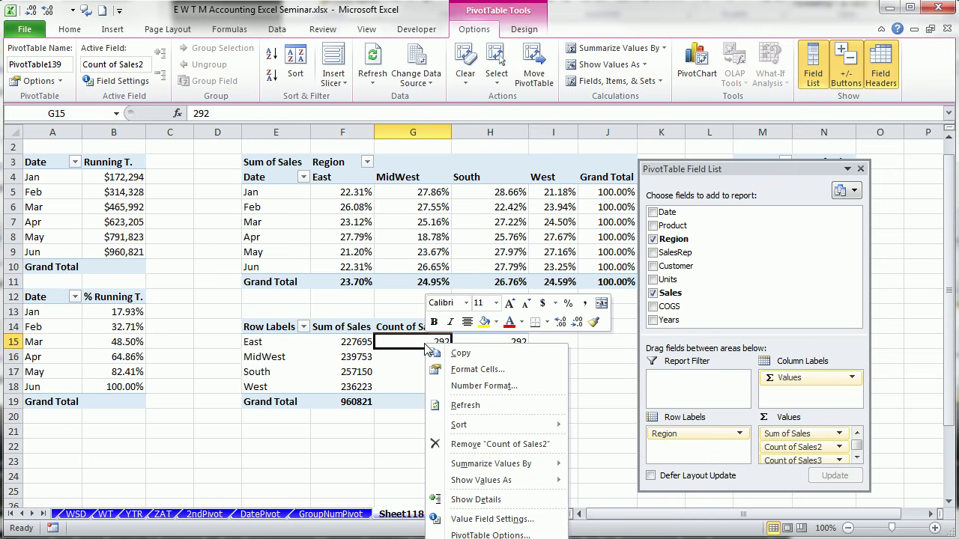
pyautogui.moveTo(483, 470)
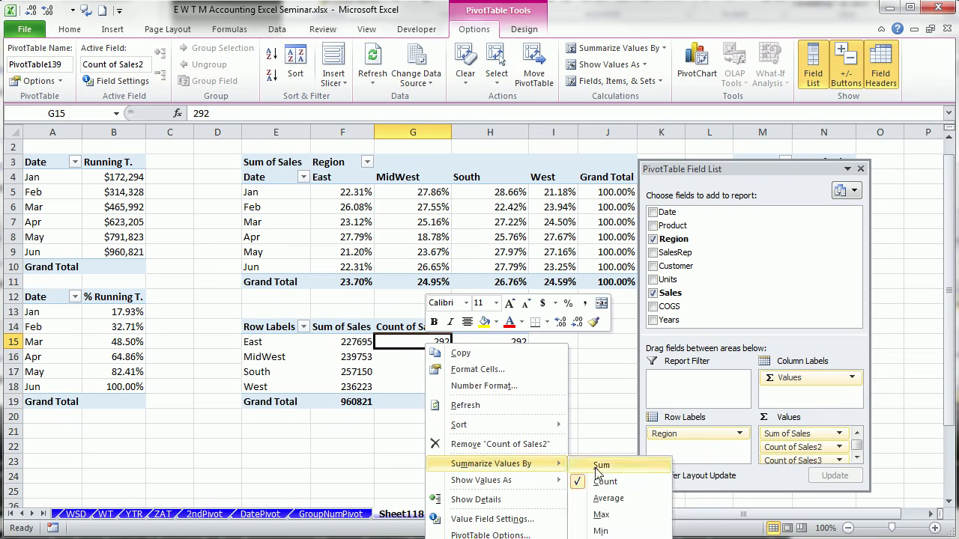
pyautogui.click(607, 499)
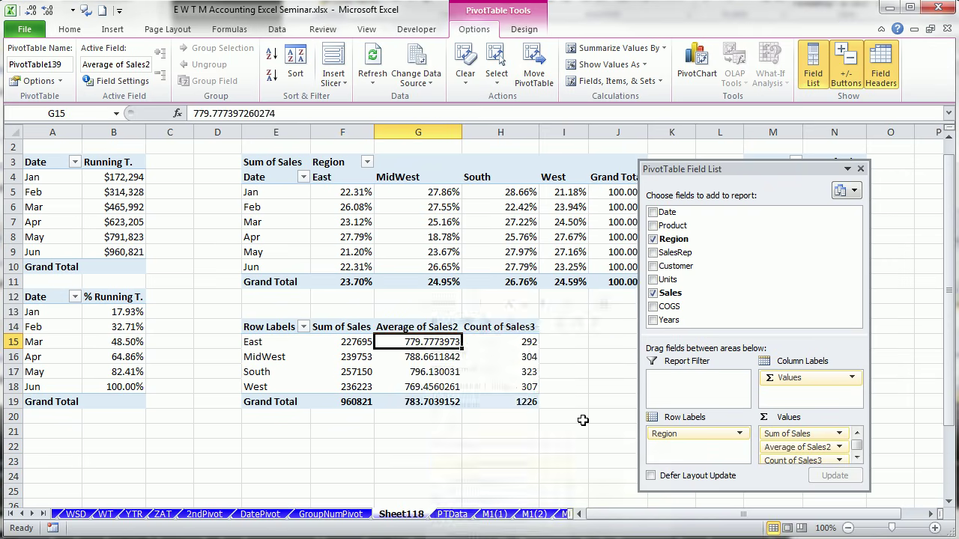
pyautogui.rightClick(502, 338)
pyautogui.moveTo(577, 459)
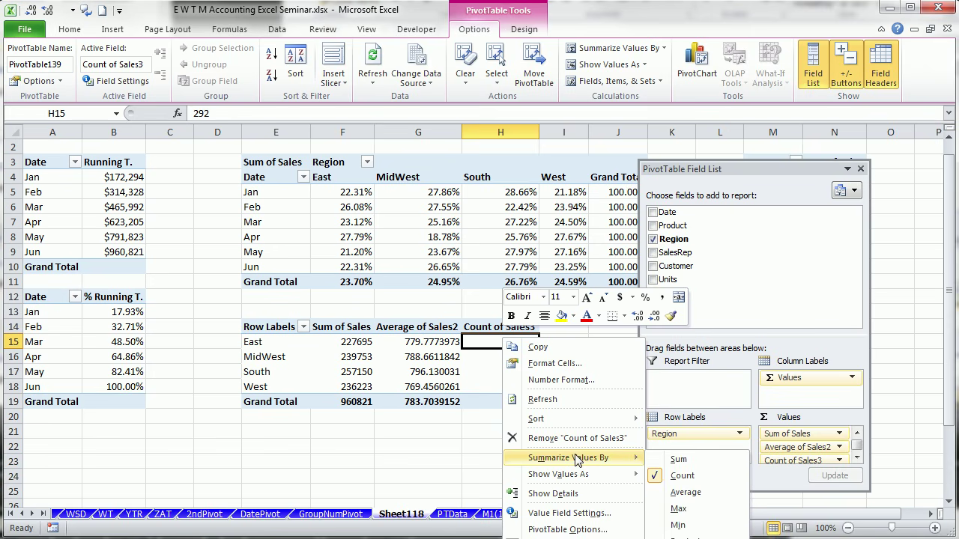
pyautogui.click(679, 511)
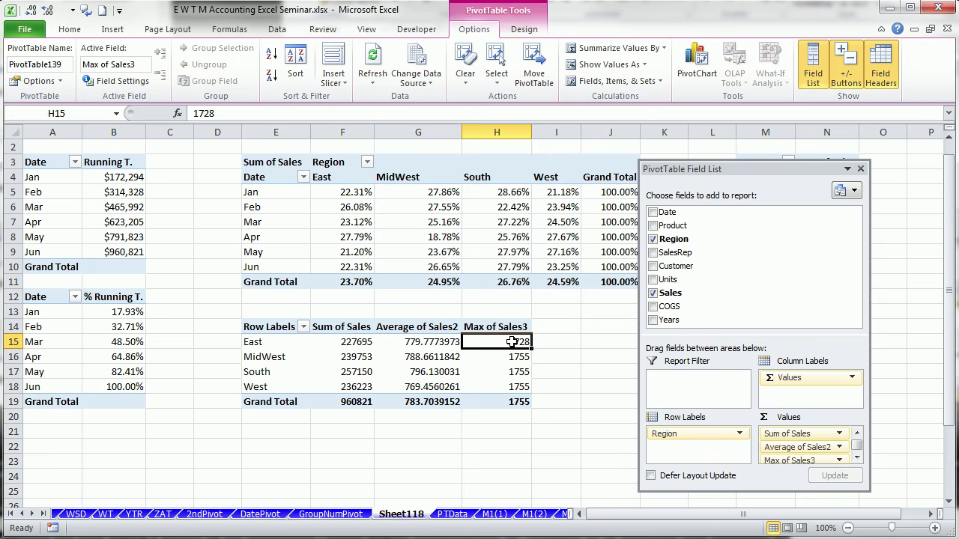
pyautogui.click(343, 358)
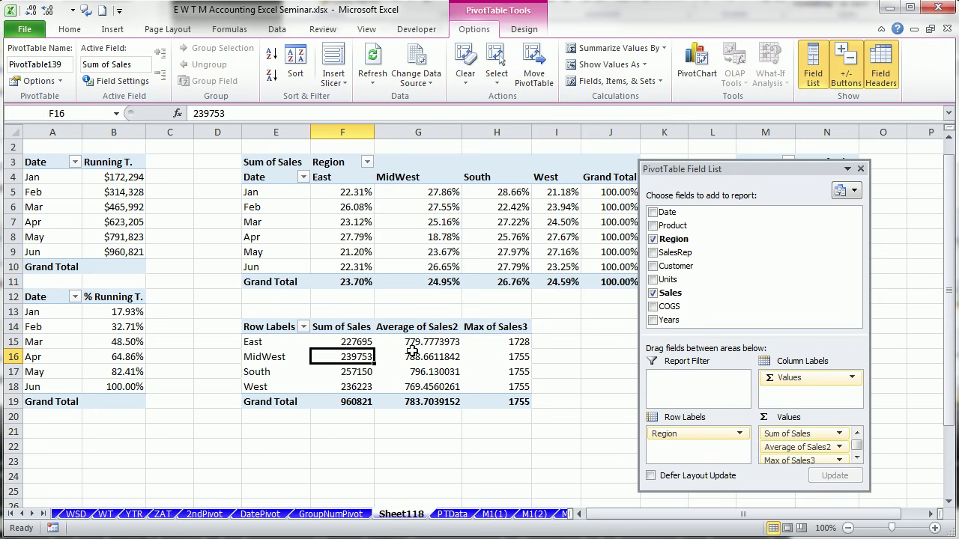
pyautogui.click(420, 358)
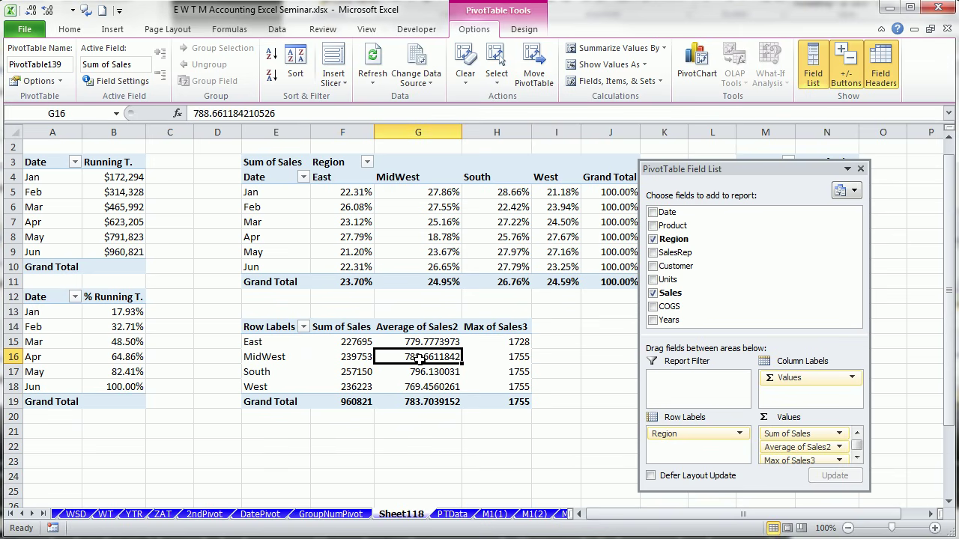
pyautogui.click(519, 358)
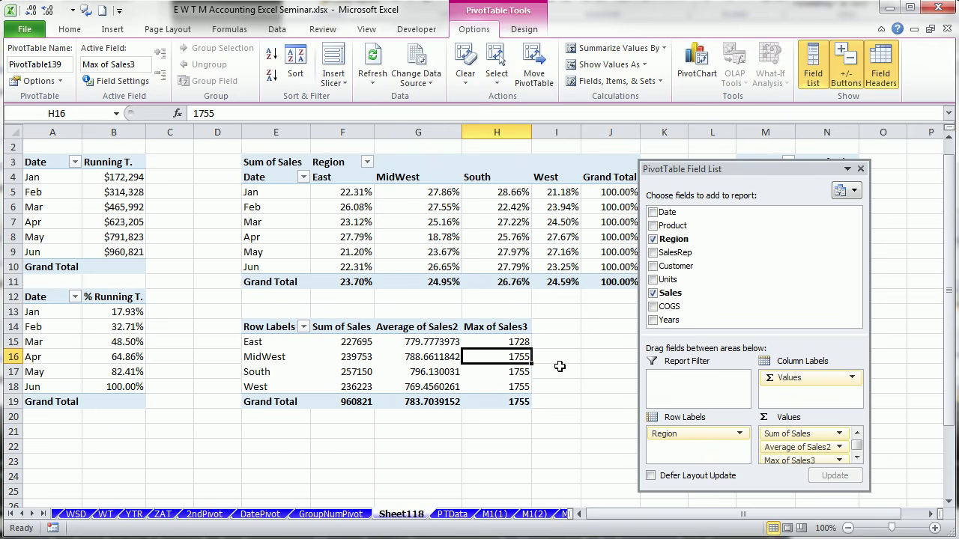
# Rename the worksheet holding the calculation PivotTables as PivotCalc.
pyautogui.doubleClick(415, 514)
pyautogui.write('PivotCalc')
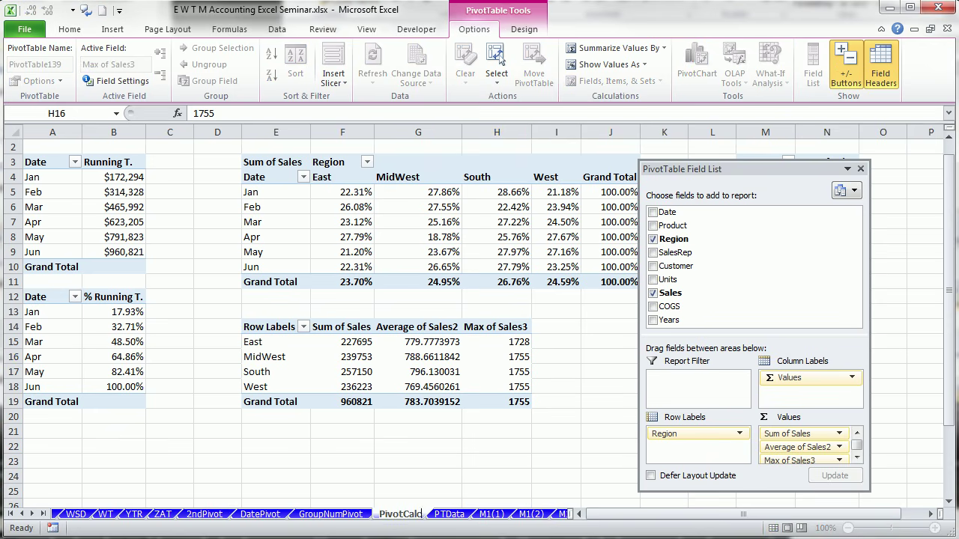
pyautogui.press('Return')
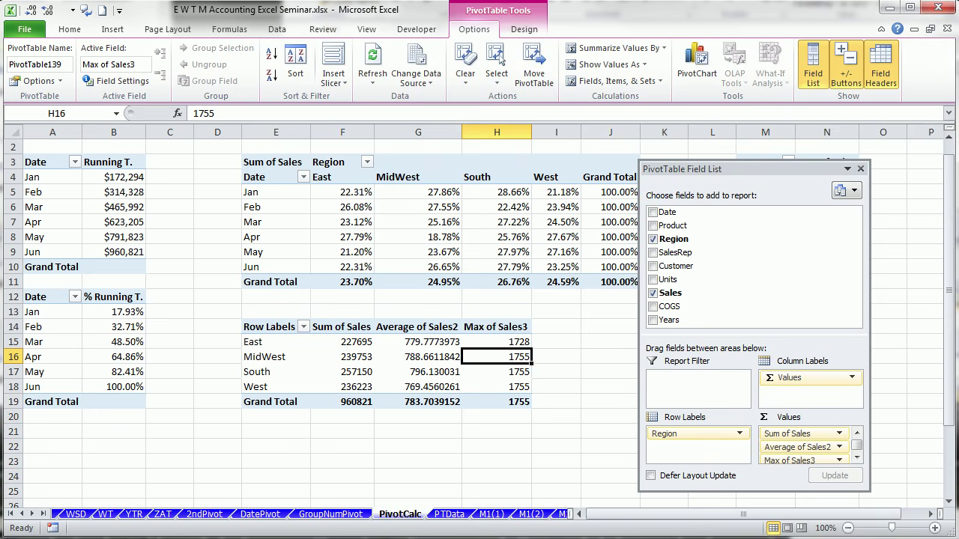
# Create a PivotTable from the PTData records on a new worksheet with Date as row labels.
pyautogui.click(451, 515)
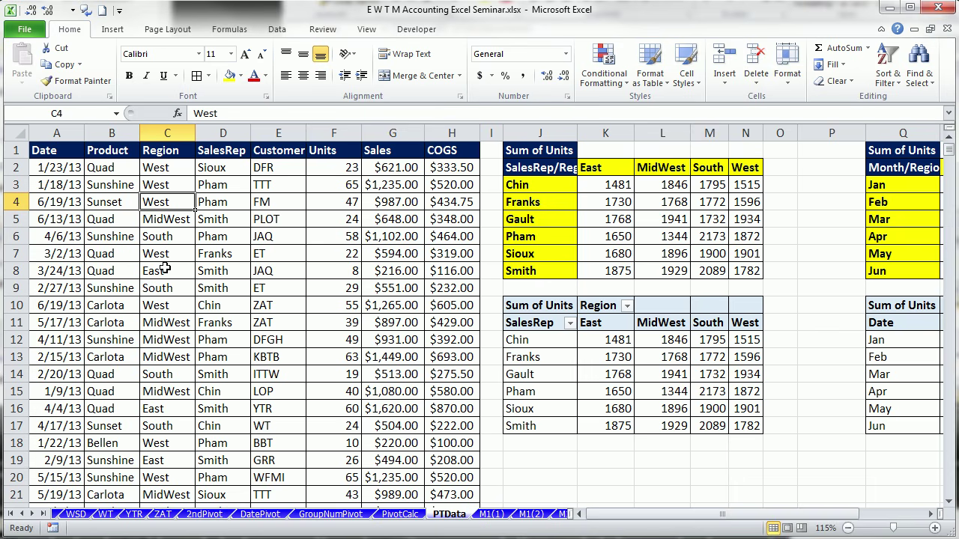
pyautogui.press('alt')
pyautogui.press('n')
pyautogui.press('v')
pyautogui.press('t')
pyautogui.press('Return')
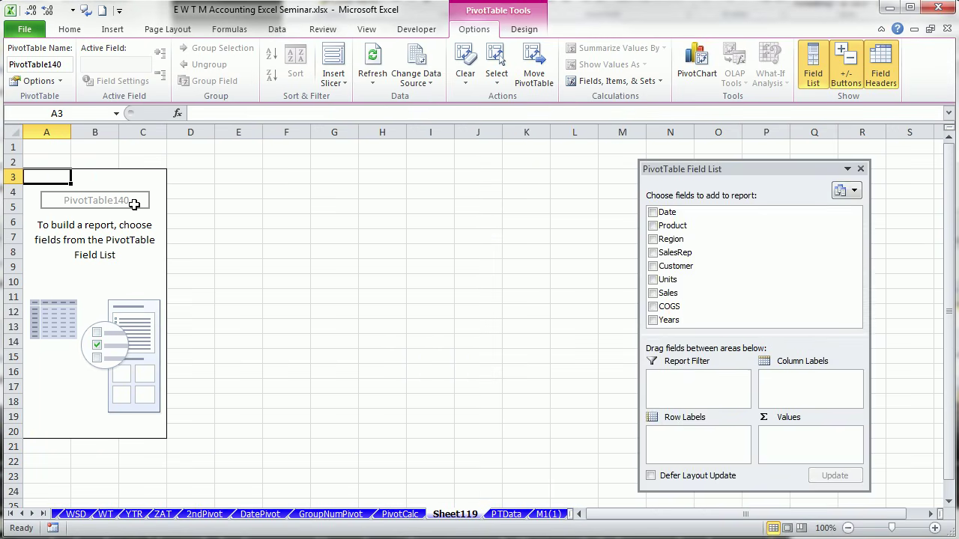
pyautogui.moveTo(685, 172); pyautogui.dragTo(358, 117)
pyautogui.moveTo(341, 157); pyautogui.dragTo(343, 378)
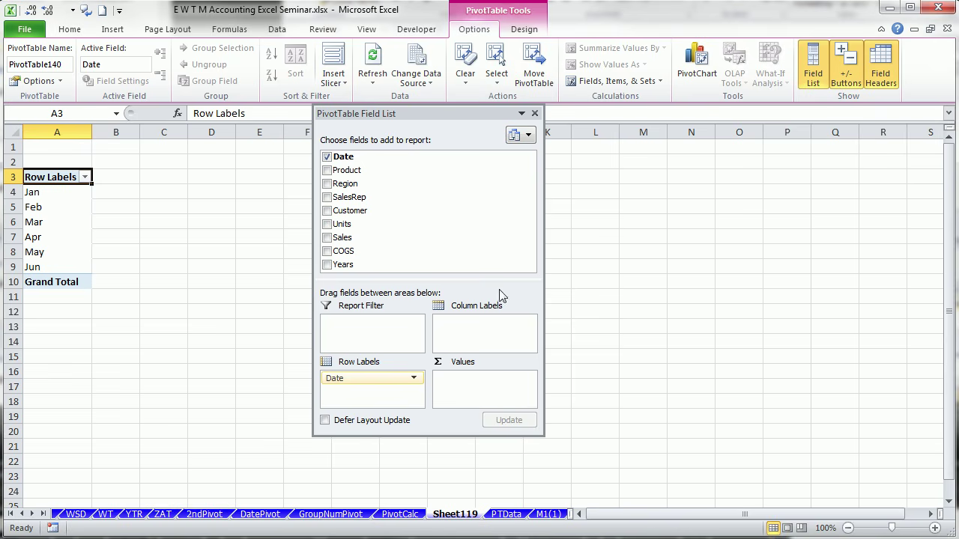
# Delete the Sheet119 worksheet with its new PivotTable.
pyautogui.rightClick(463, 520)
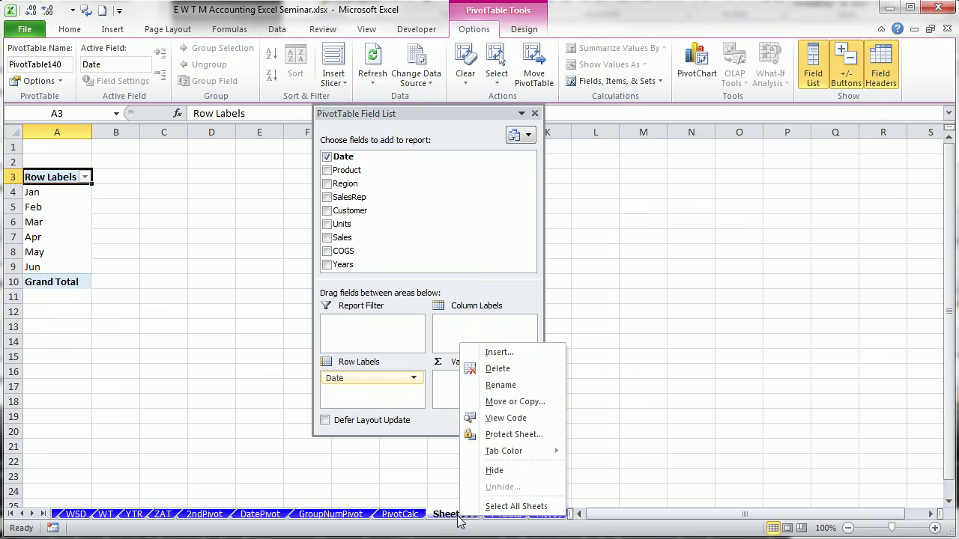
pyautogui.click(501, 370)
pyautogui.click(487, 312)
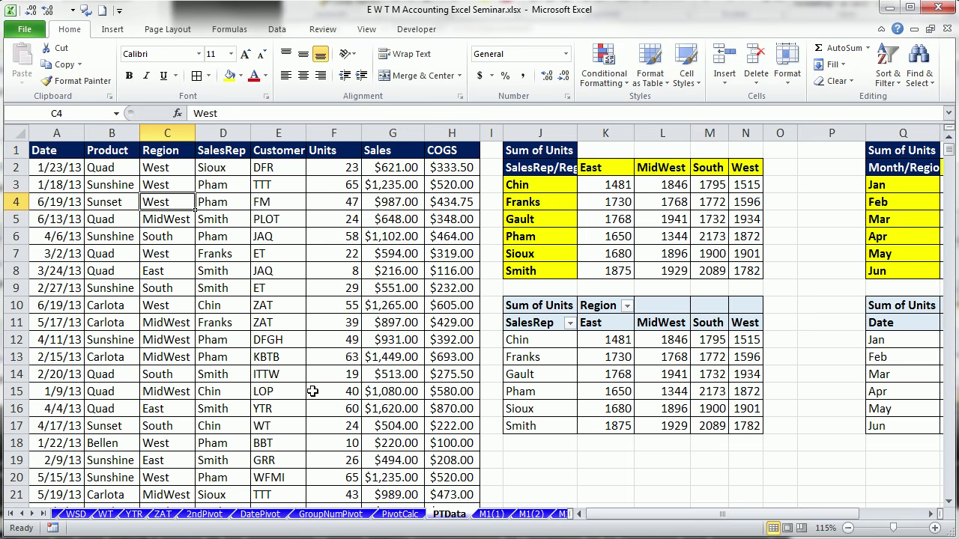
# Create a PivotTable from PTData range A1:H1227 on a new worksheet with the PivotTable and PivotChart Wizard, keeping it separate from the existing report.
pyautogui.hotkey('alt', 'd')
pyautogui.press('p')
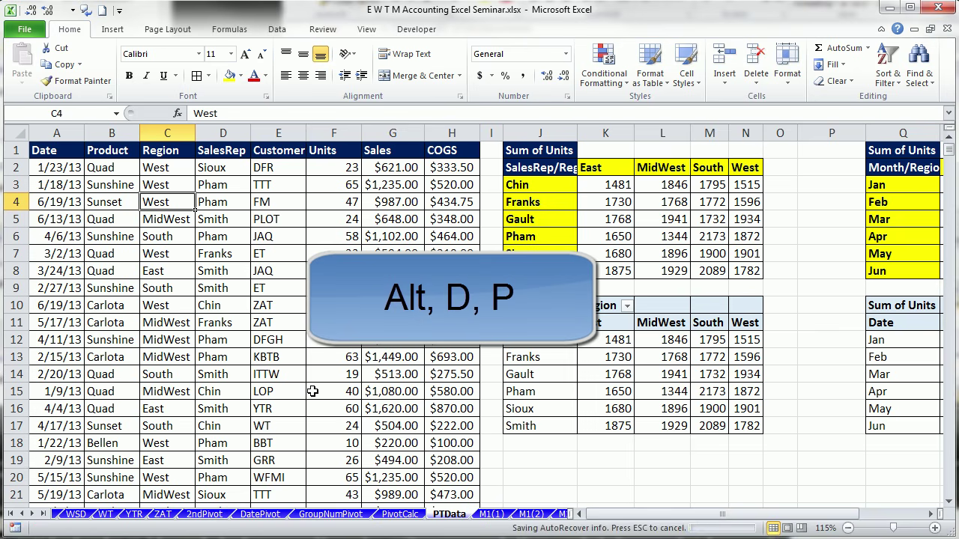
pyautogui.press('alt')
pyautogui.press('d')
pyautogui.press('p')
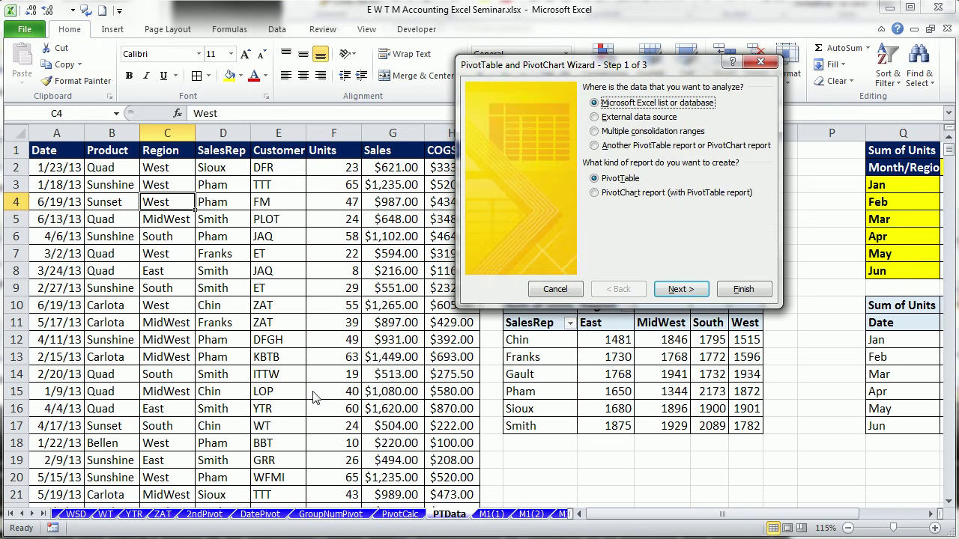
pyautogui.moveTo(573, 69); pyautogui.dragTo(357, 123)
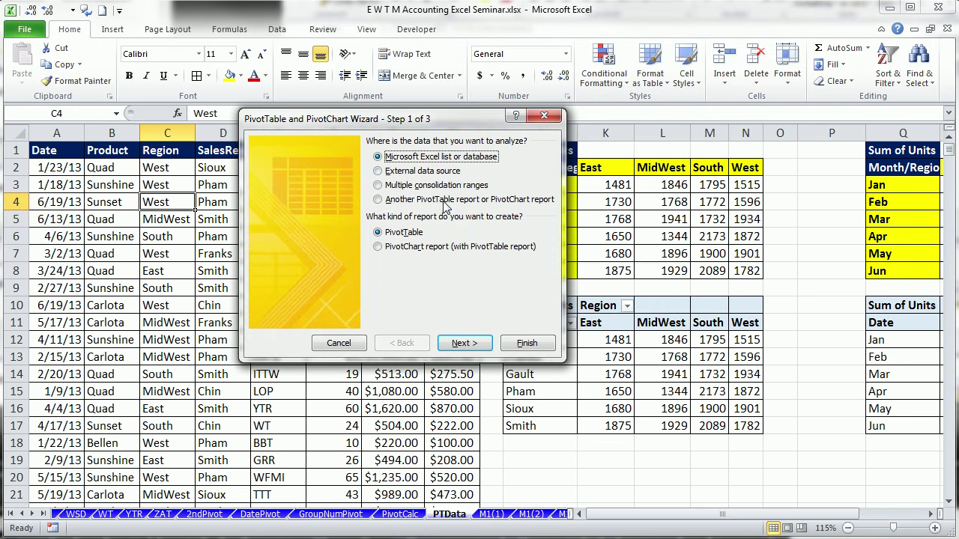
pyautogui.click(465, 344)
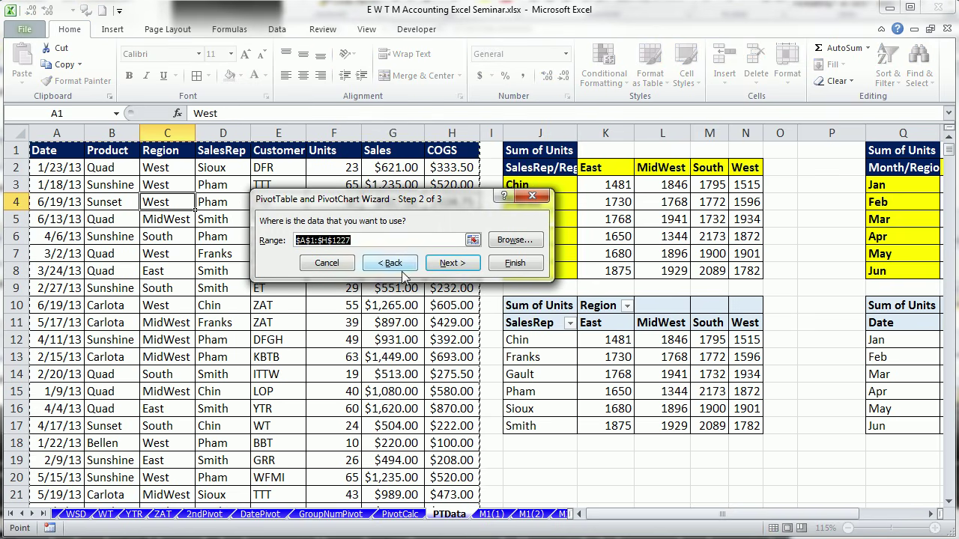
pyautogui.click(449, 263)
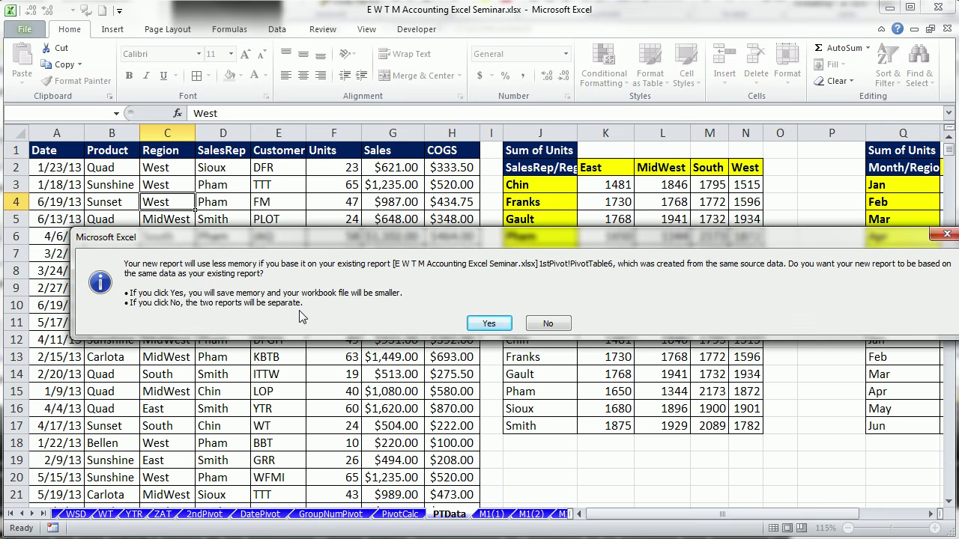
pyautogui.click(562, 324)
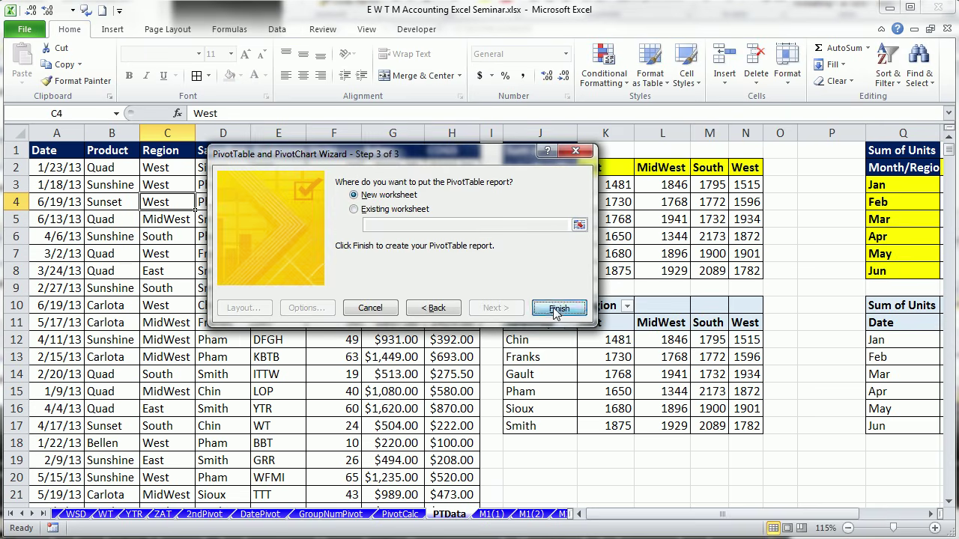
pyautogui.click(558, 307)
# Give the separate PivotTable Date as row labels and Sales as values, and rename its worksheet as NewCache.
pyautogui.moveTo(338, 160); pyautogui.dragTo(338, 379)
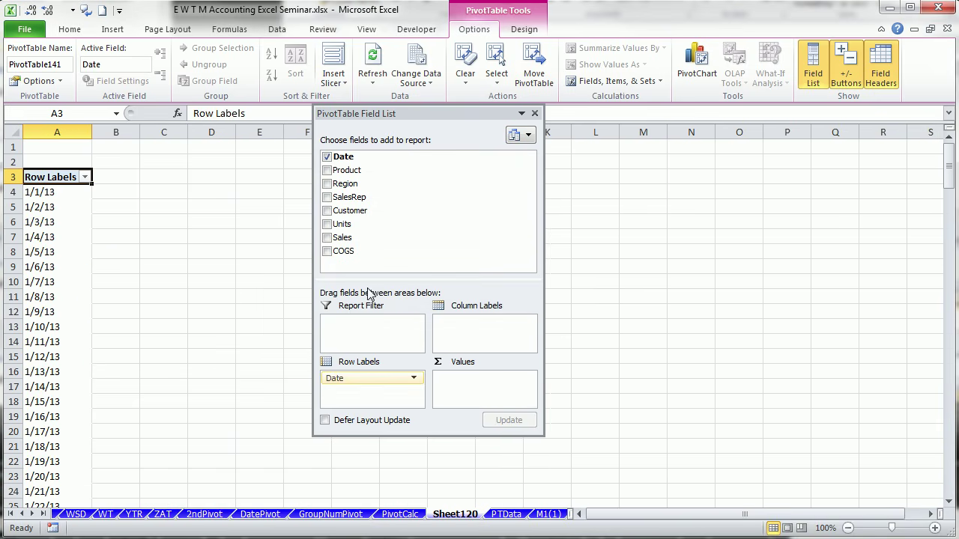
pyautogui.moveTo(352, 238); pyautogui.dragTo(482, 386)
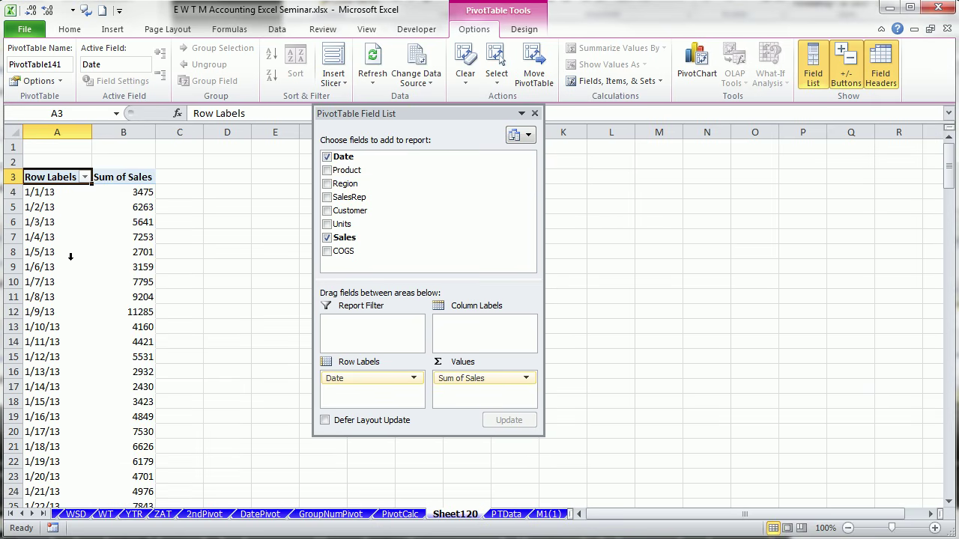
pyautogui.doubleClick(455, 514)
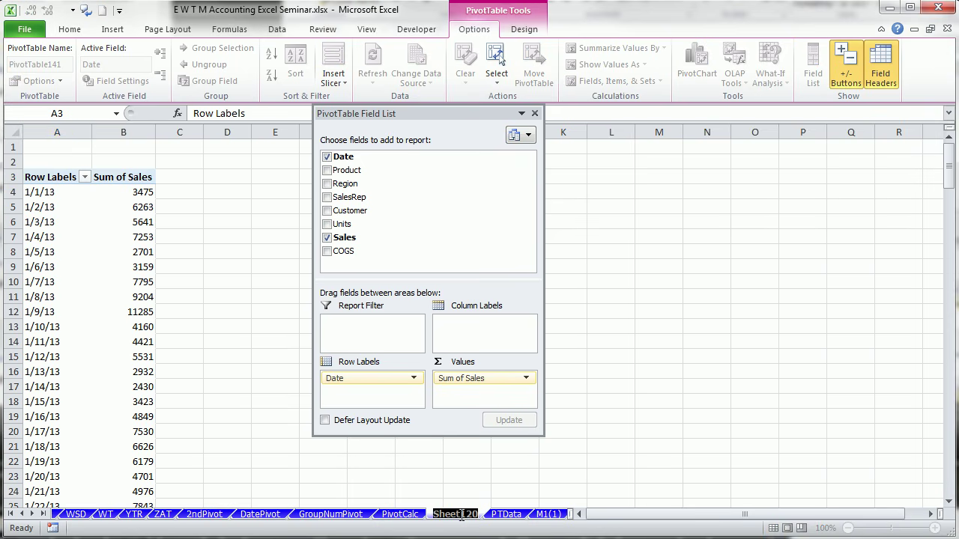
pyautogui.write('N')
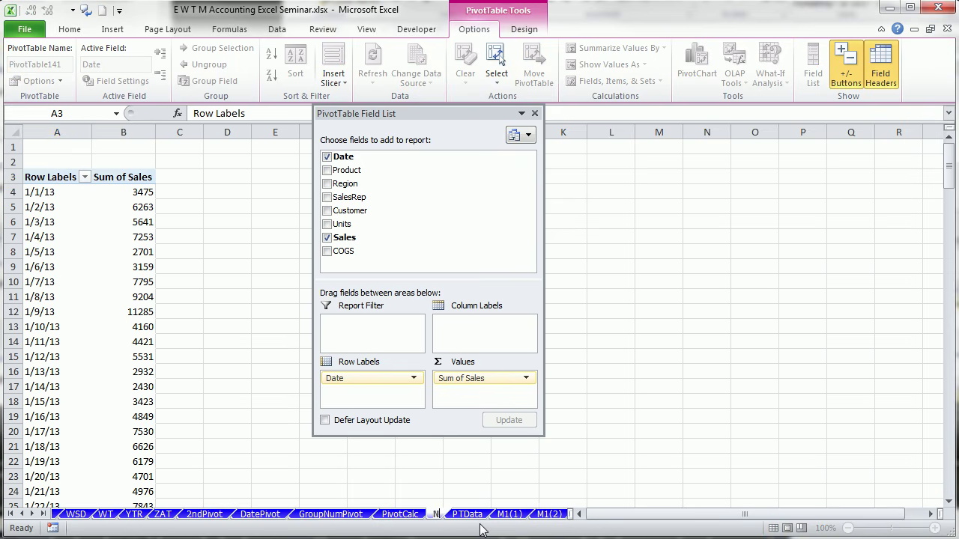
pyautogui.write('ewCache')
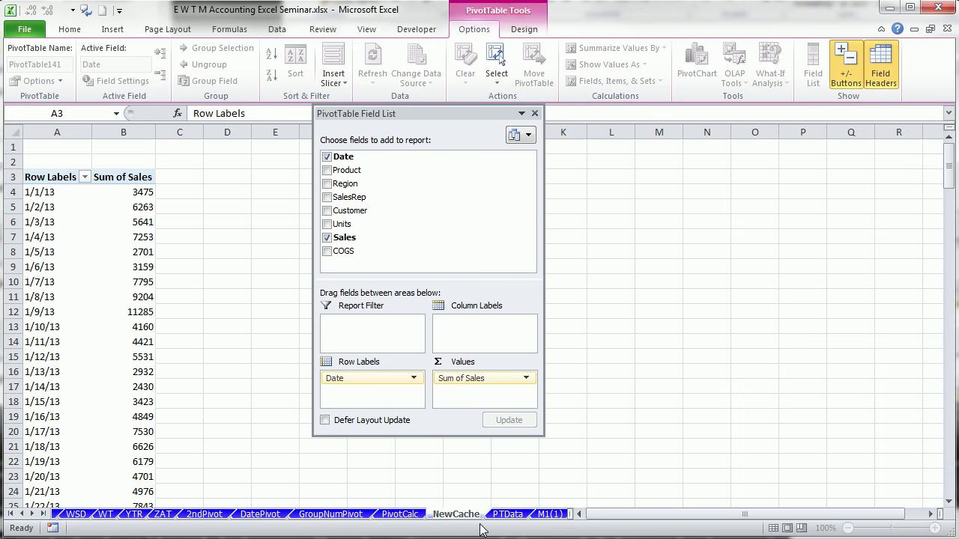
pyautogui.press('Return')
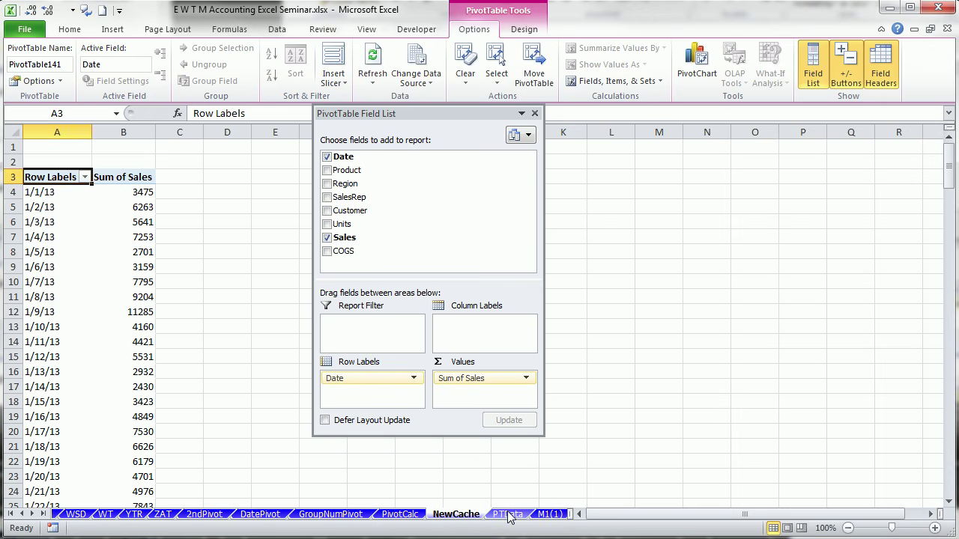
# Clear the Sales value in cell G3 of the PTData sheet.
pyautogui.click(509, 516)
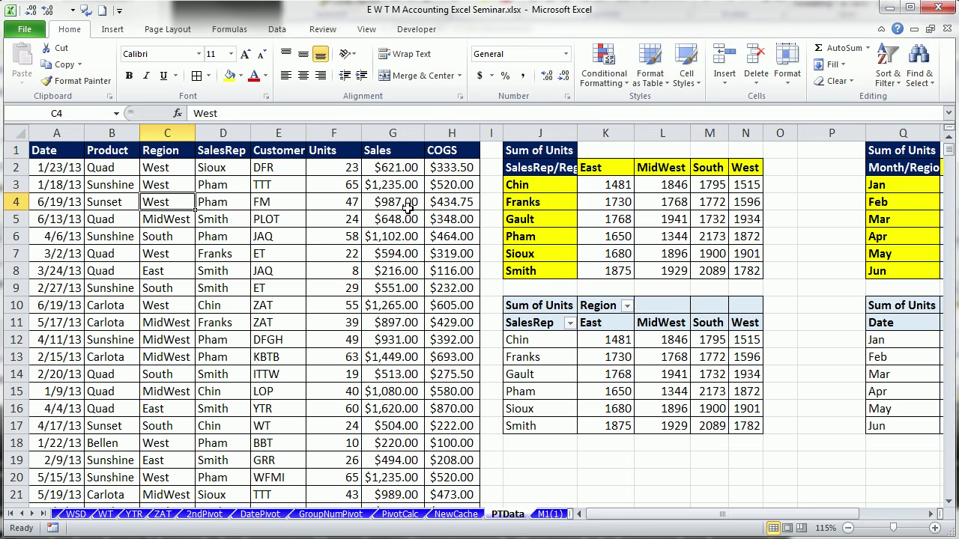
pyautogui.click(390, 183)
pyautogui.press('Delete')
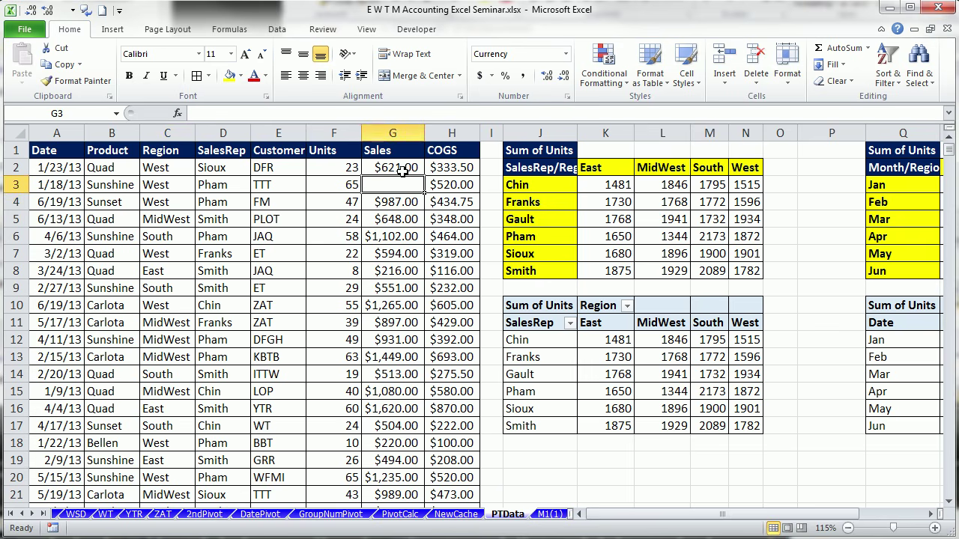
# Create a standard PivotTable from the PTData records on a new worksheet.
pyautogui.click(315, 239)
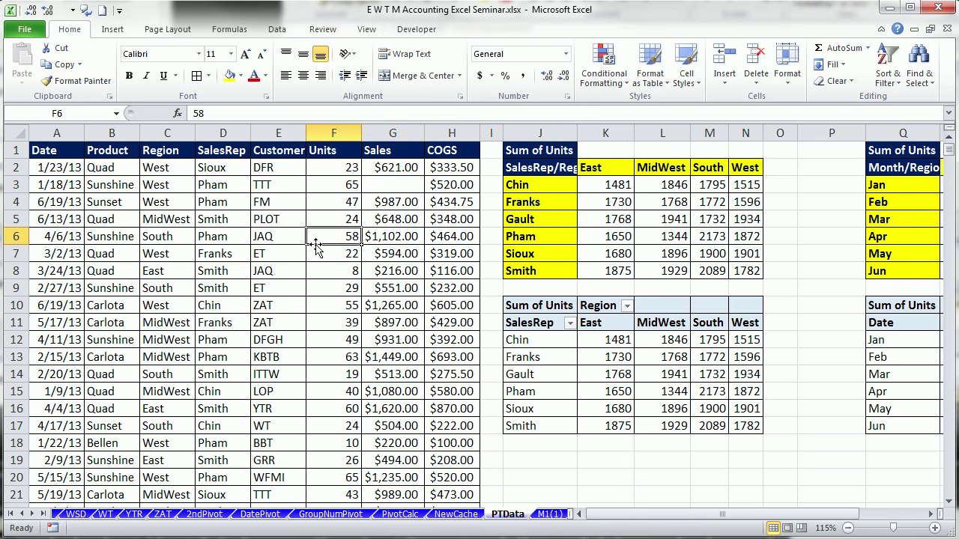
pyautogui.press('alt')
pyautogui.press('n')
pyautogui.press('v')
pyautogui.press('t')
pyautogui.press('Return')
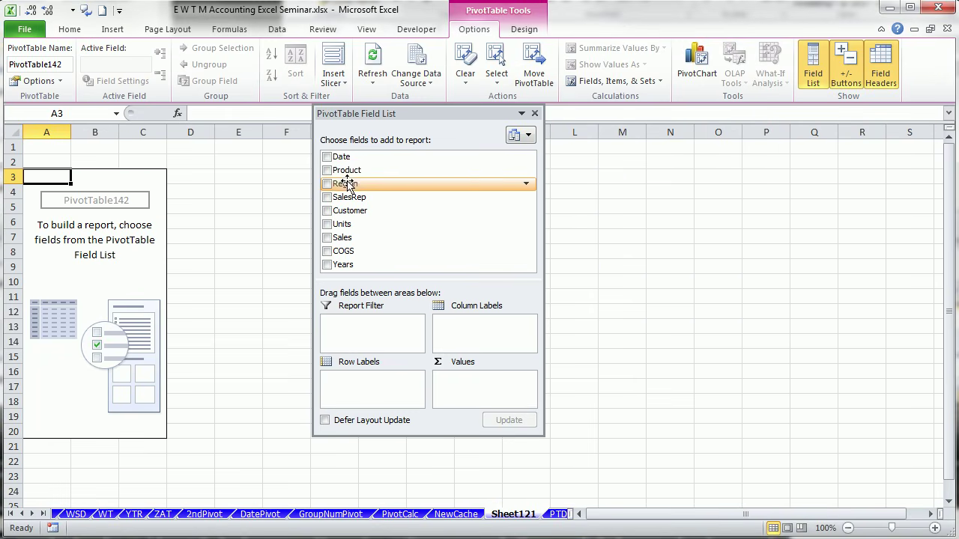
# Give the PivotTable on Sheet121 Date as row labels and Sales as values.
pyautogui.moveTo(336, 161); pyautogui.dragTo(373, 391)
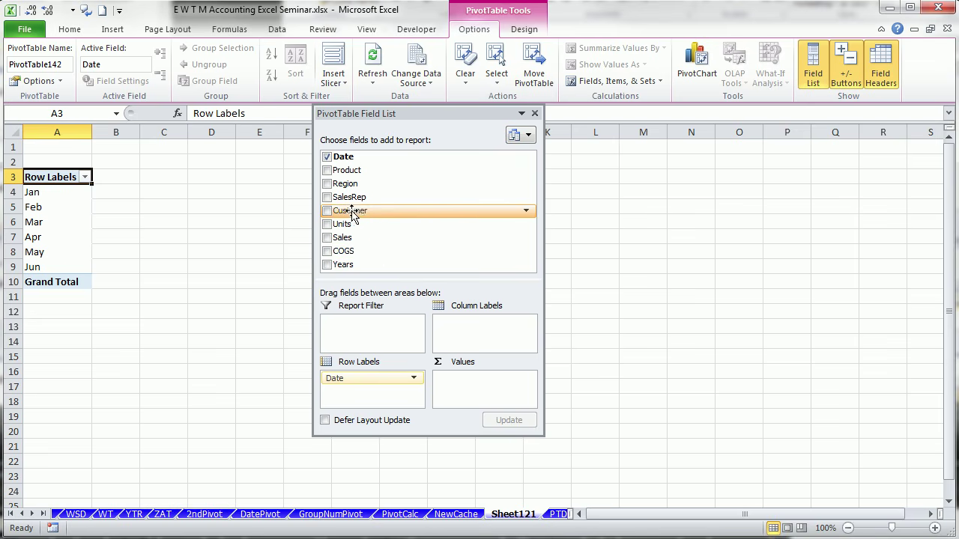
pyautogui.moveTo(343, 238); pyautogui.dragTo(474, 390)
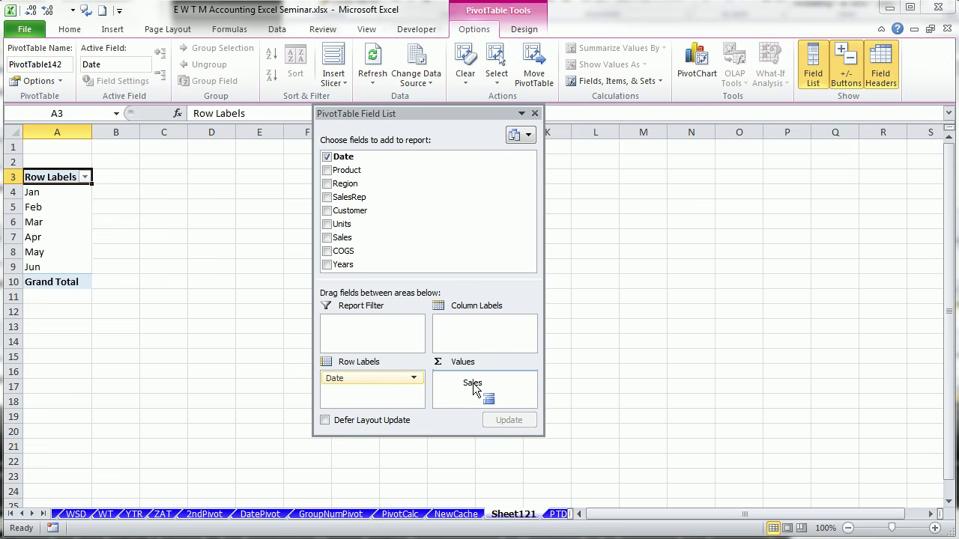
pyautogui.moveTo(472, 389); pyautogui.dragTo(470, 386)
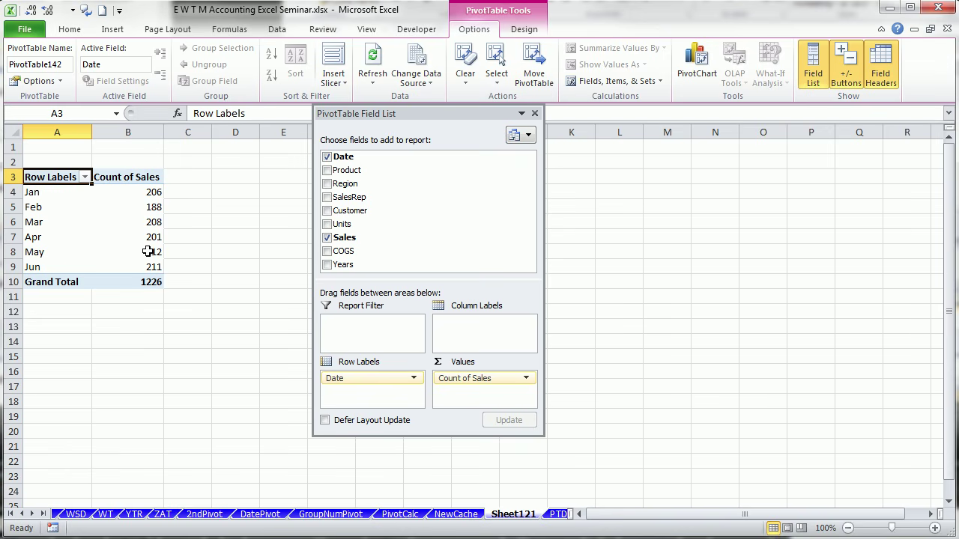
# Summarize the Sales values in the PivotTable on Sheet121 by Sum.
pyautogui.rightClick(133, 209)
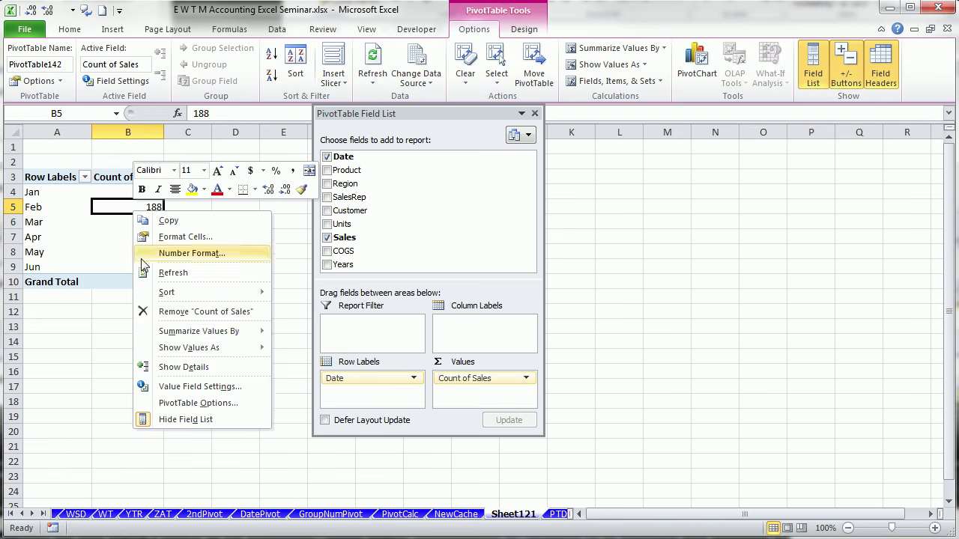
pyautogui.moveTo(182, 333)
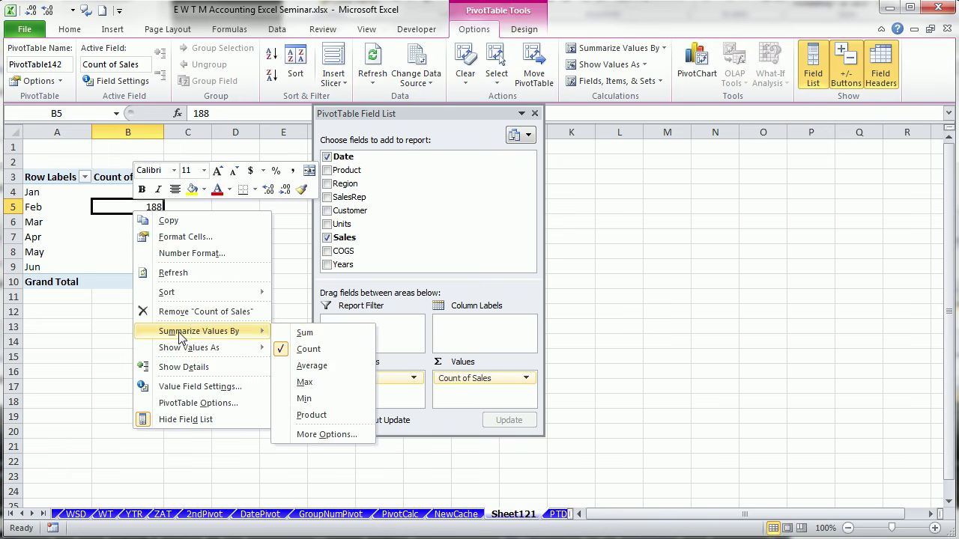
pyautogui.click(305, 334)
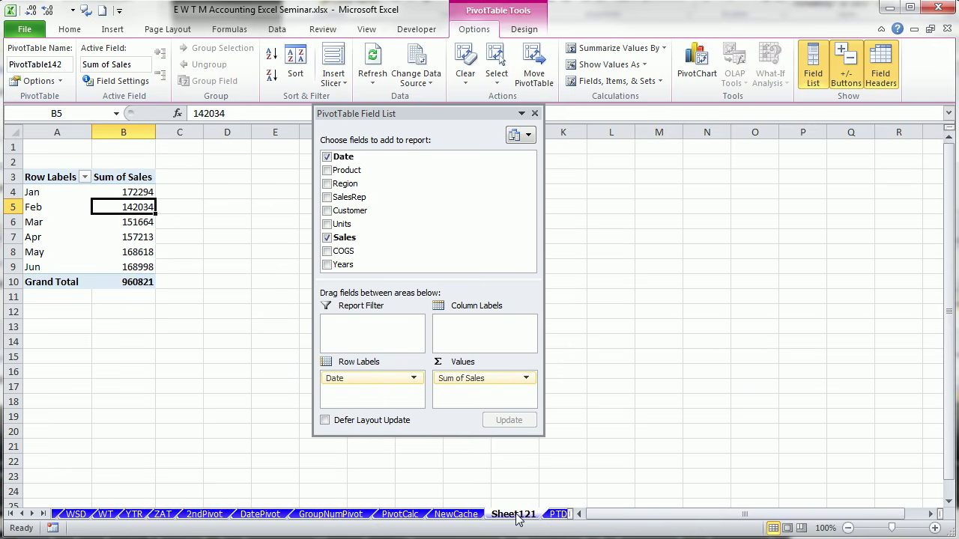
# Rename the Sheet121 worksheet as EmptyInNum.
pyautogui.rightClick(517, 519)
pyautogui.write('r')
pyautogui.write('EmptyInNum')
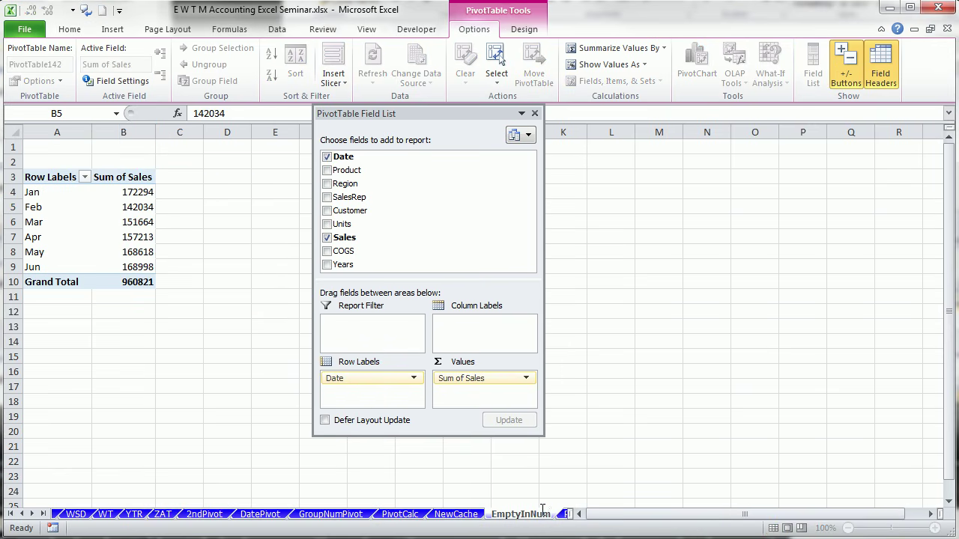
pyautogui.press('Return')
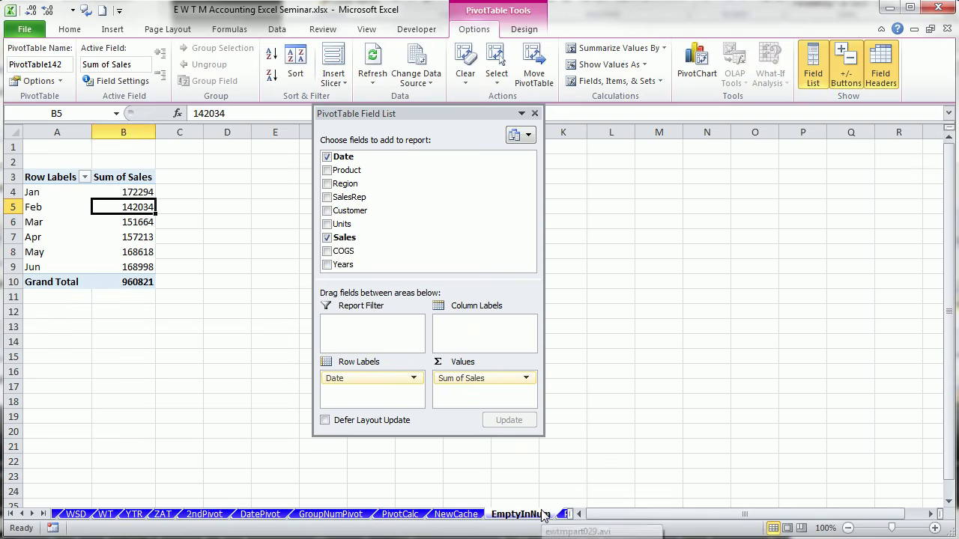
# Clear the Date value in cell A3 of the PTData sheet.
pyautogui.click(563, 517)
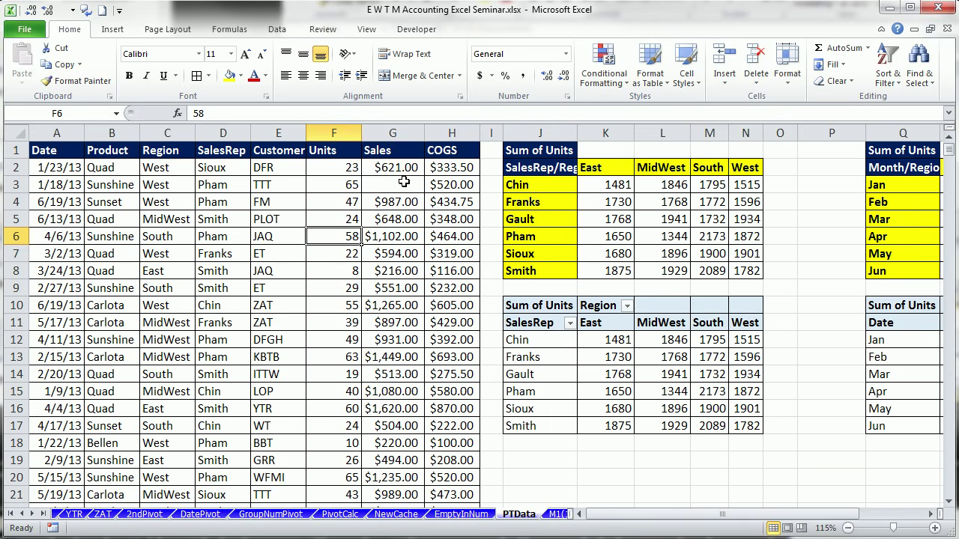
pyautogui.click(56, 186)
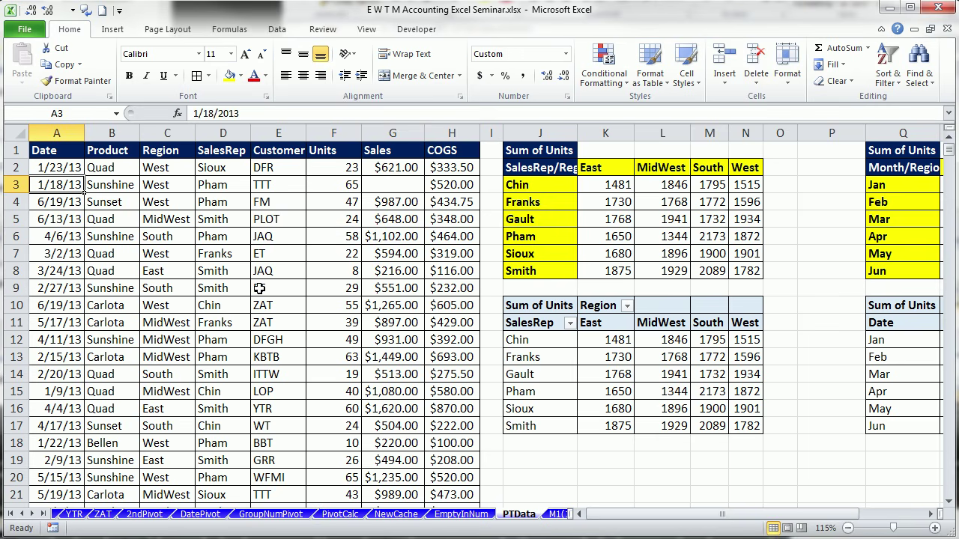
pyautogui.press('Delete')
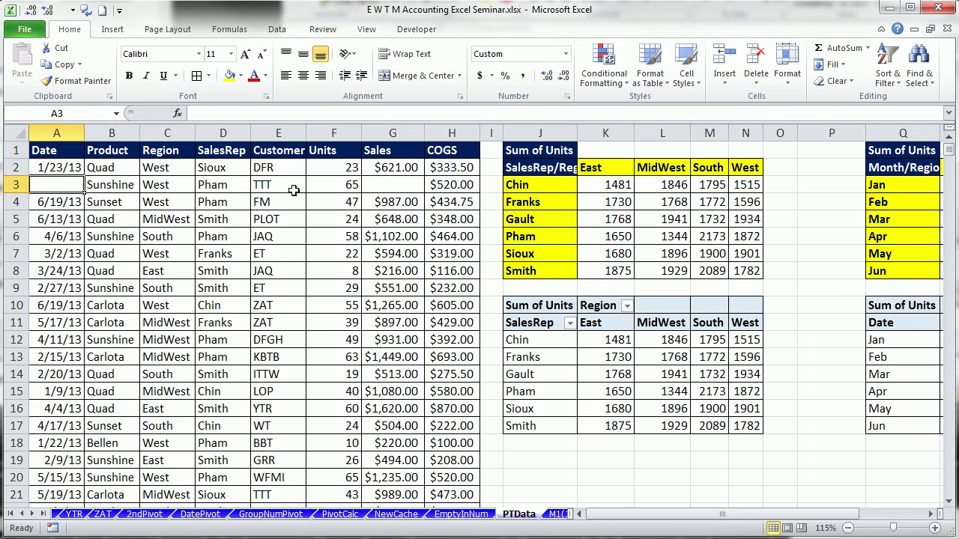
# Replace the date in cell A4 of the PTData sheet with the text entry '6/19/13.
pyautogui.click(61, 222)
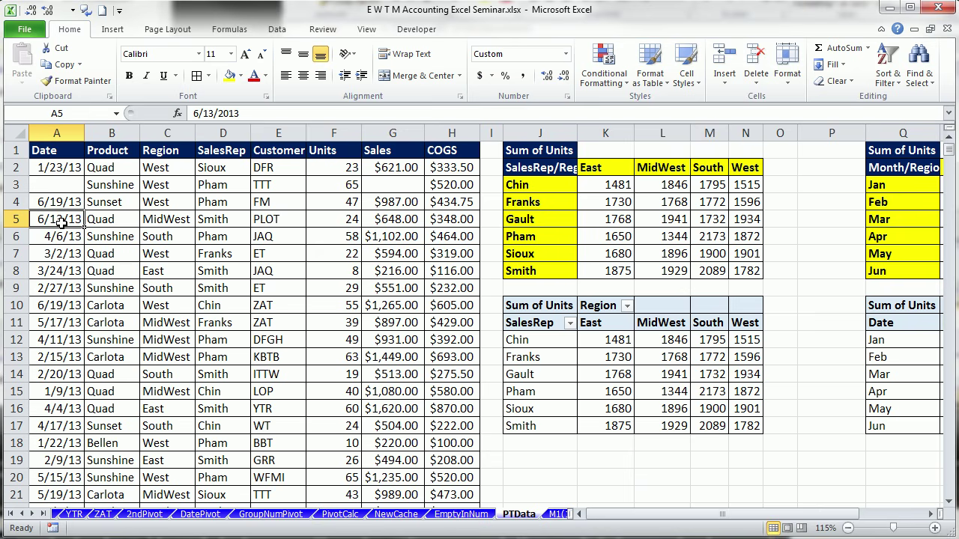
pyautogui.click(66, 202)
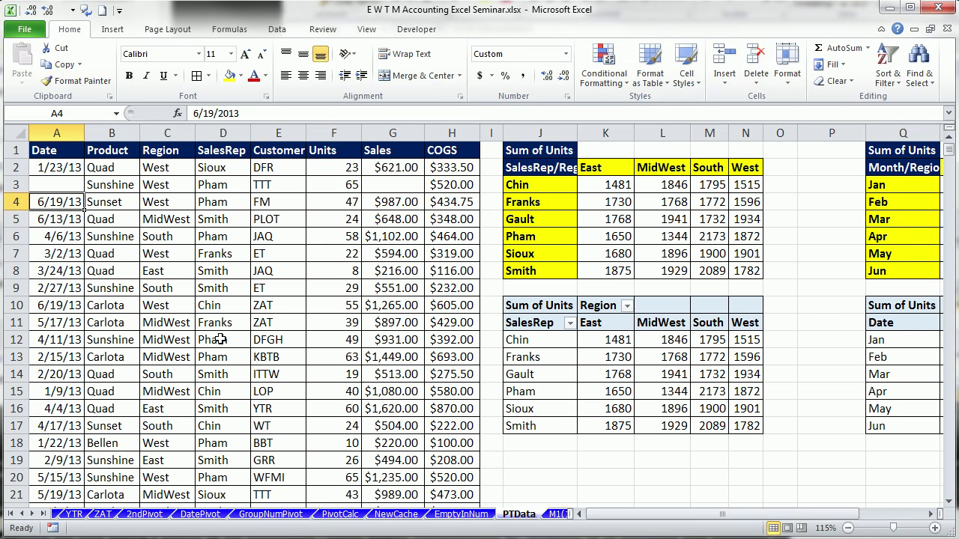
pyautogui.write("'")
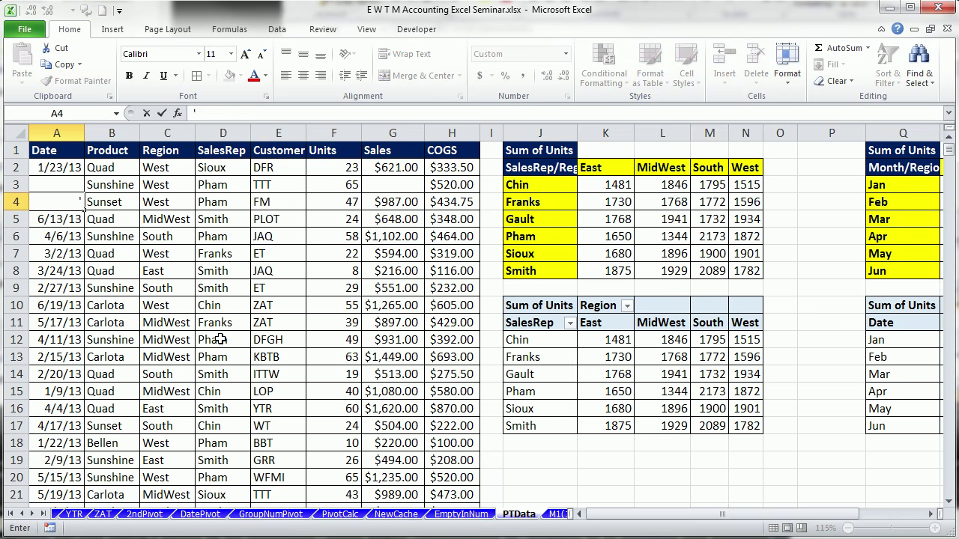
pyautogui.write('6/19/13')
pyautogui.press('Return')
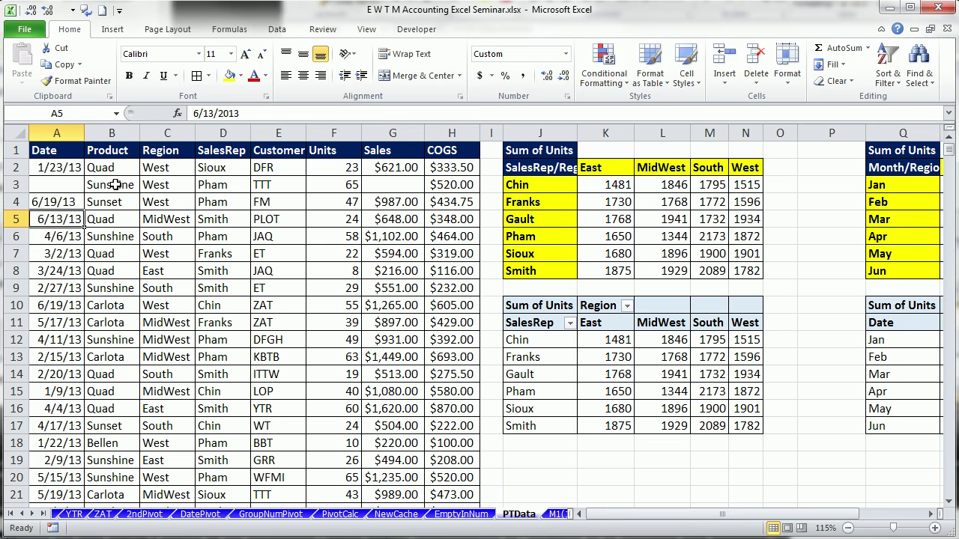
pyautogui.click(62, 202)
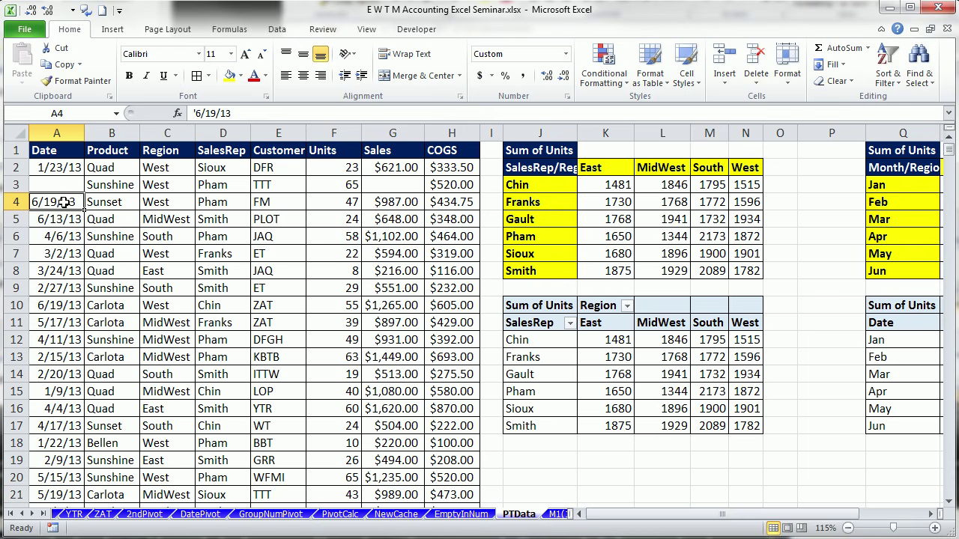
pyautogui.click(64, 188)
pyautogui.click(66, 200)
# Examine the Client, Begin Asset and End Asset columns on the M1(1) sheet and the empty column D beside them.
pyautogui.click(33, 515)
pyautogui.click(33, 515)
pyautogui.click(33, 515)
pyautogui.click(35, 515)
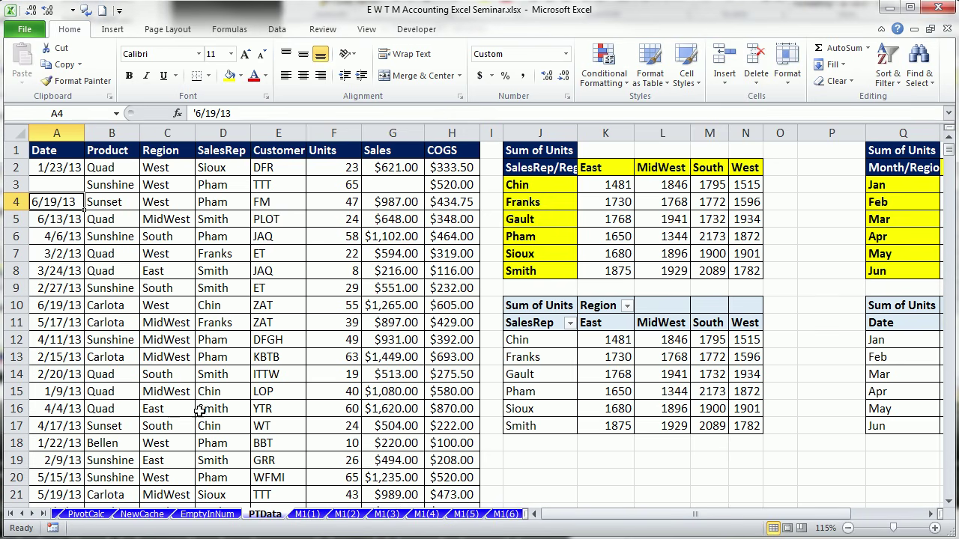
pyautogui.click(308, 514)
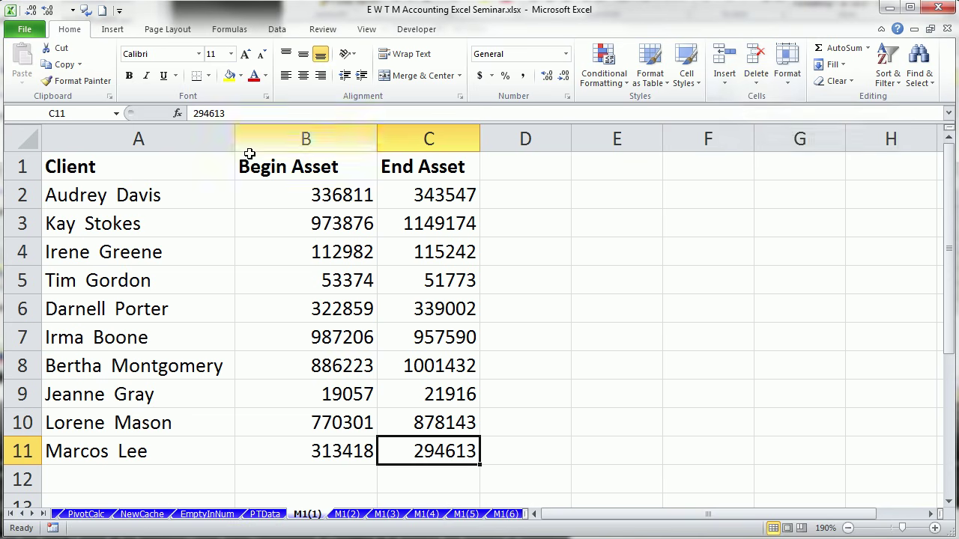
pyautogui.moveTo(133, 174); pyautogui.dragTo(439, 447)
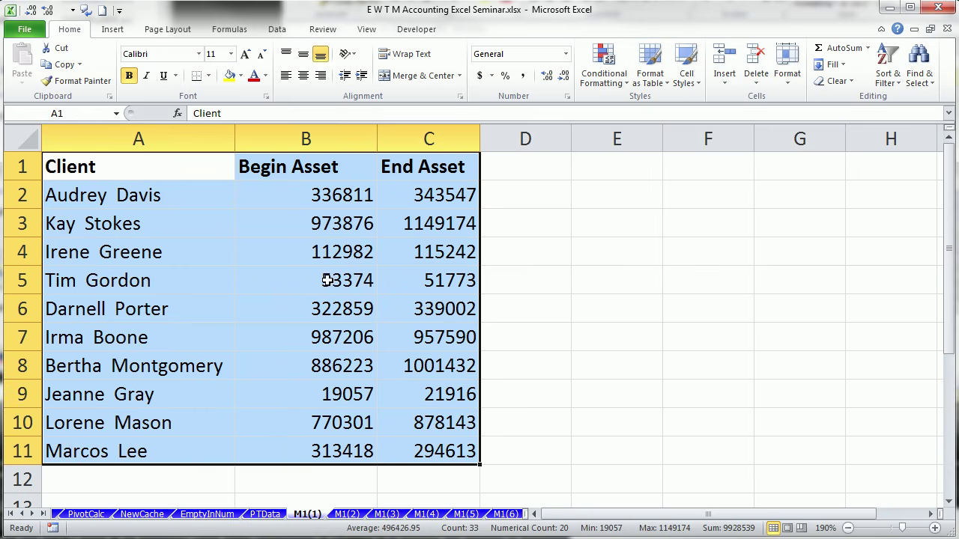
pyautogui.click(330, 198)
pyautogui.moveTo(329, 199); pyautogui.dragTo(426, 452)
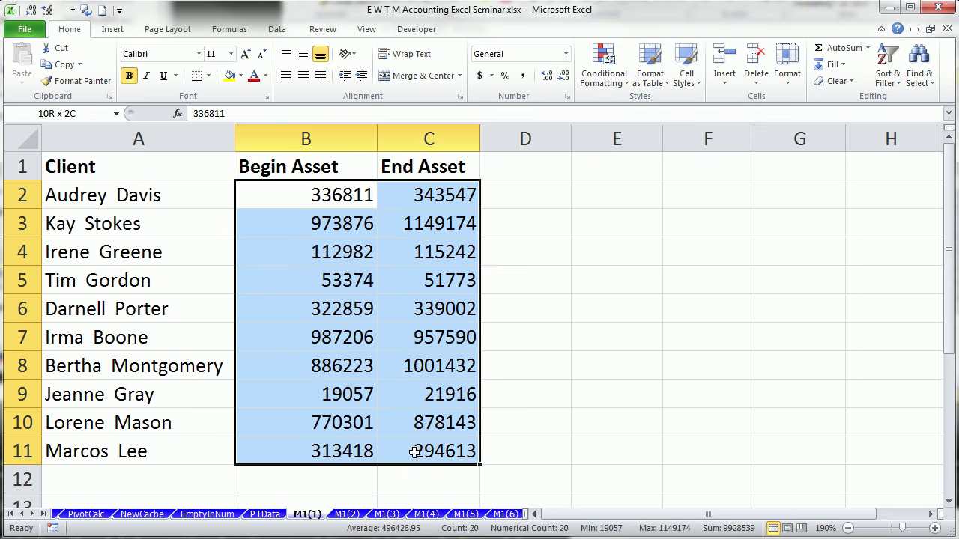
pyautogui.moveTo(516, 165); pyautogui.dragTo(515, 452)
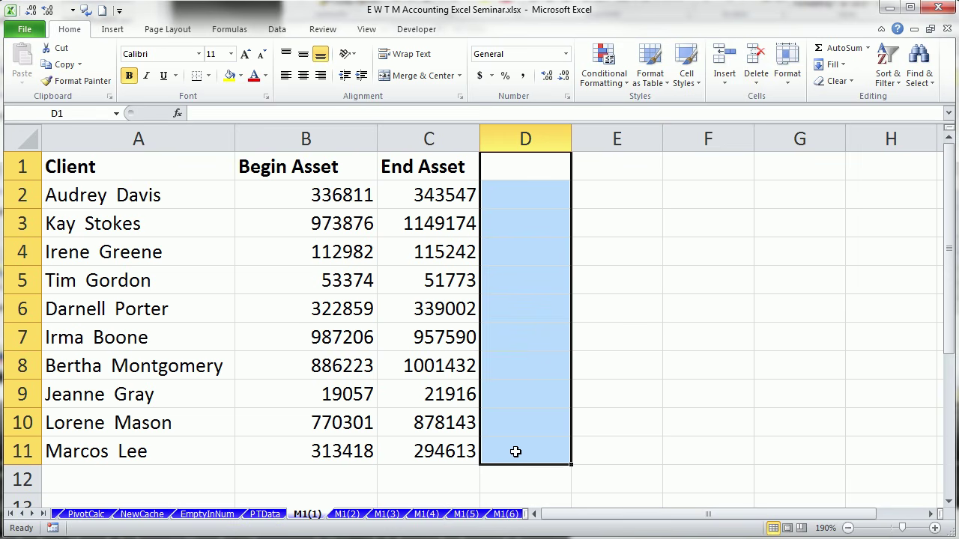
pyautogui.moveTo(327, 204); pyautogui.dragTo(435, 449)
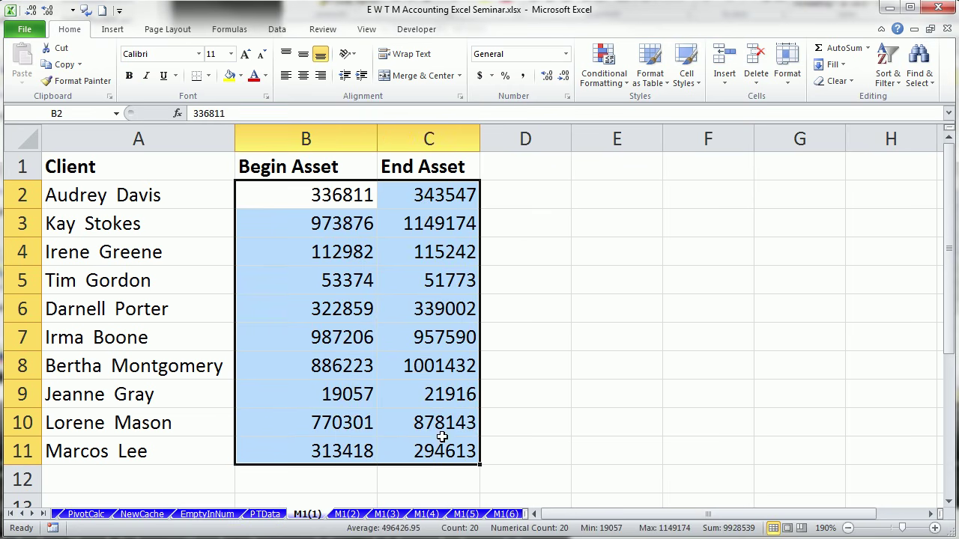
pyautogui.moveTo(516, 206); pyautogui.dragTo(526, 449)
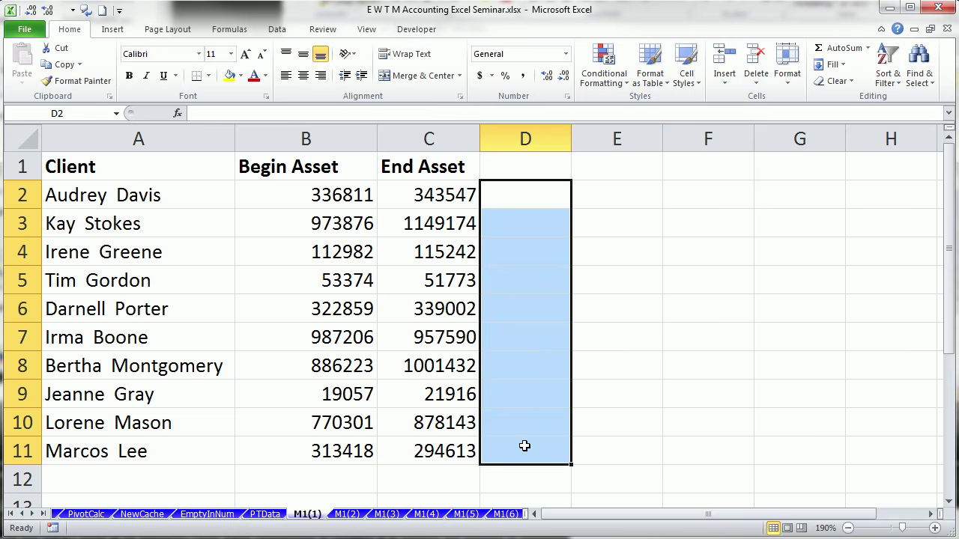
pyautogui.click(625, 197)
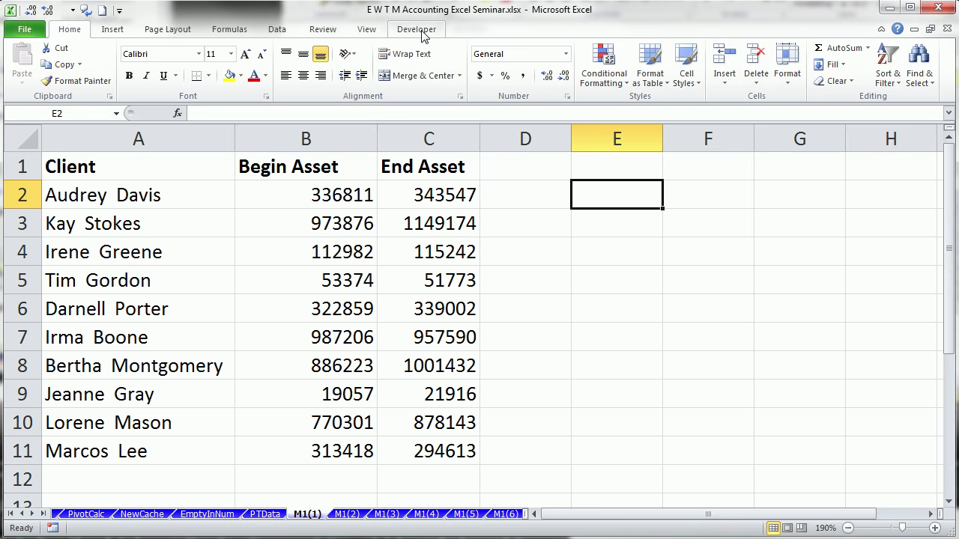
# Check in the ribbon customization options whether the Developer tab is enabled.
pyautogui.rightClick(183, 74)
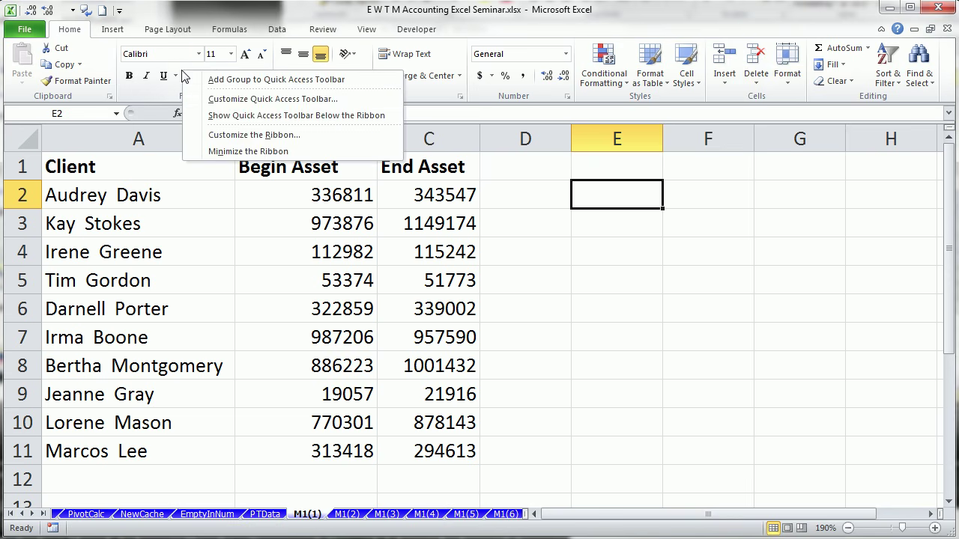
pyautogui.click(227, 136)
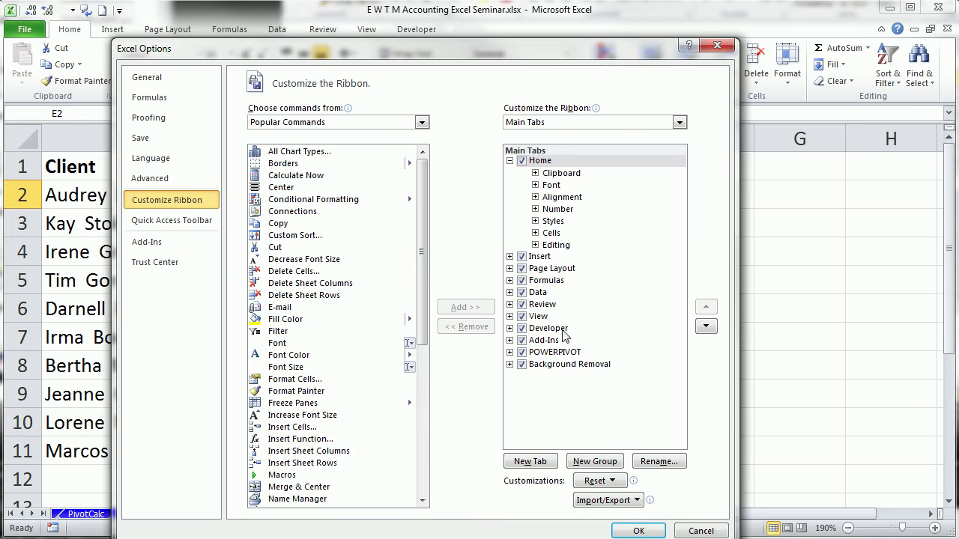
pyautogui.click(639, 531)
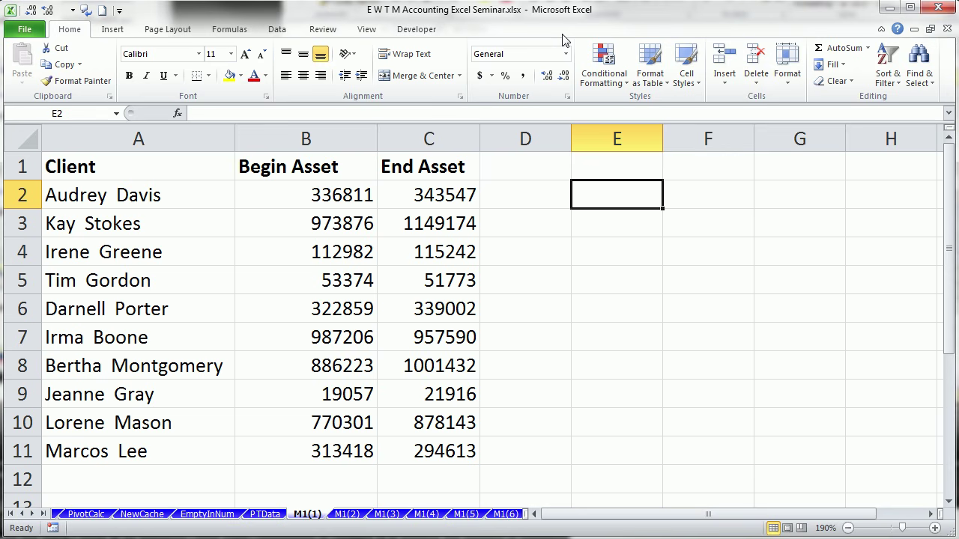
# Save the workbook as the Excel Macro-Enabled Workbook E W T M Accounting Excel Seminar.xlsm in the same folder.
pyautogui.press('F12')
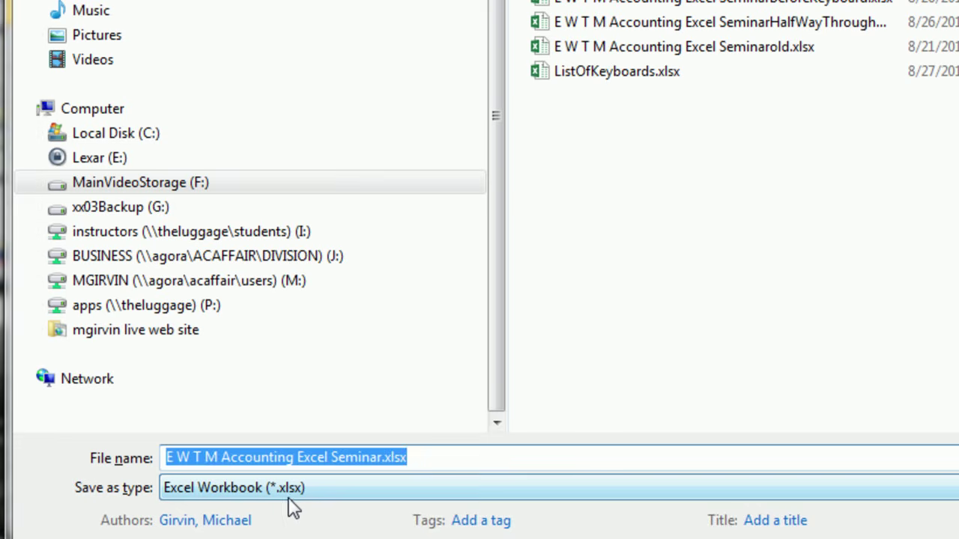
pyautogui.click(380, 500)
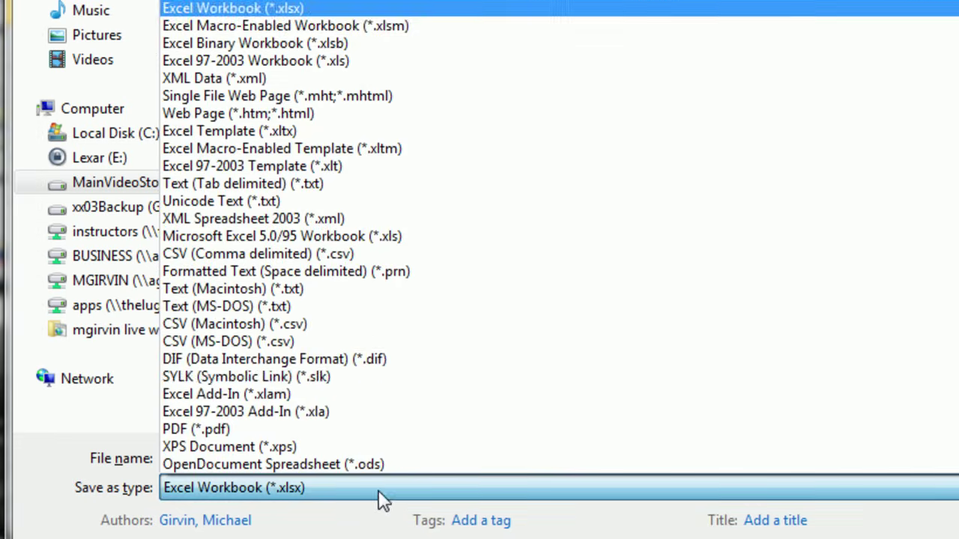
pyautogui.click(371, 30)
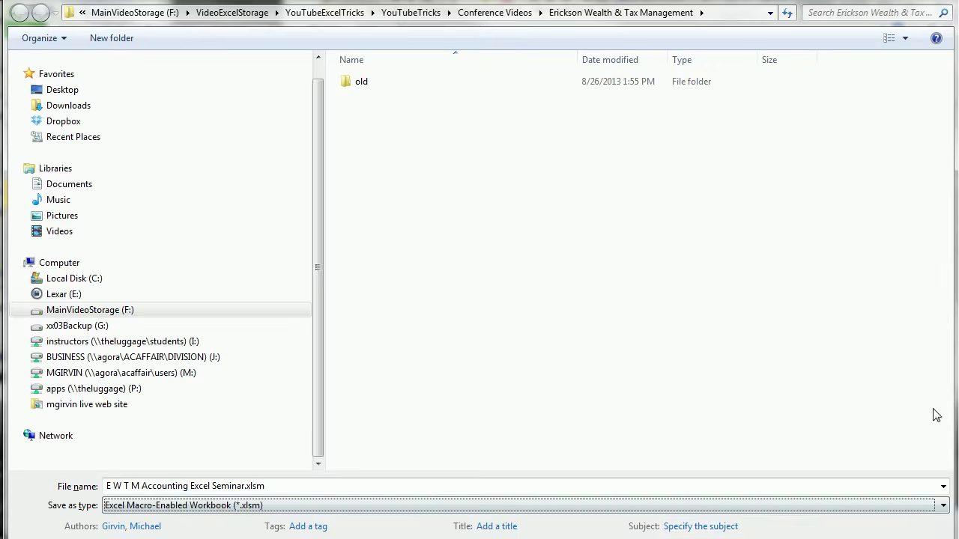
pyautogui.press('Return')
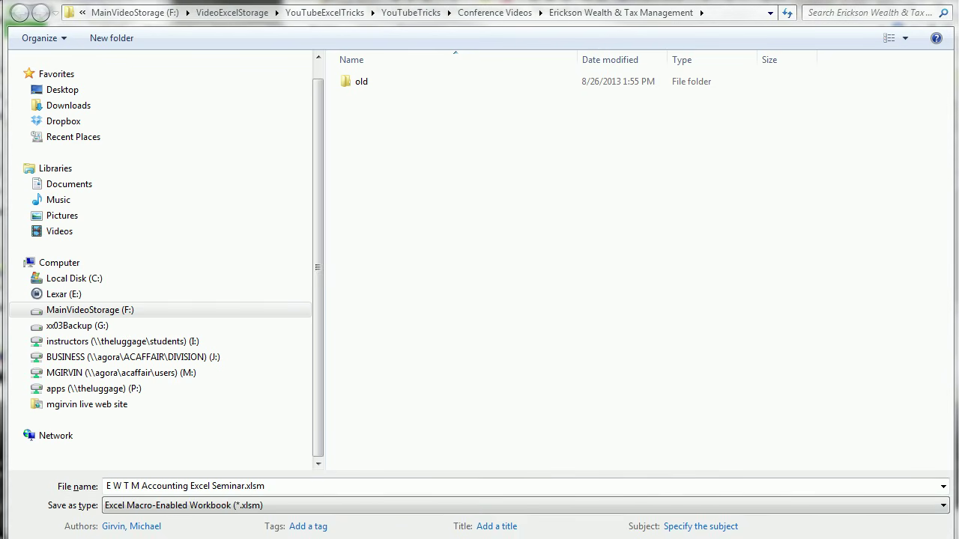
pyautogui.moveTo(953, 538)
pyautogui.mouseDown()
pyautogui.moveTo(929, 533)
pyautogui.moveTo(945, 529)
pyautogui.mouseUp()
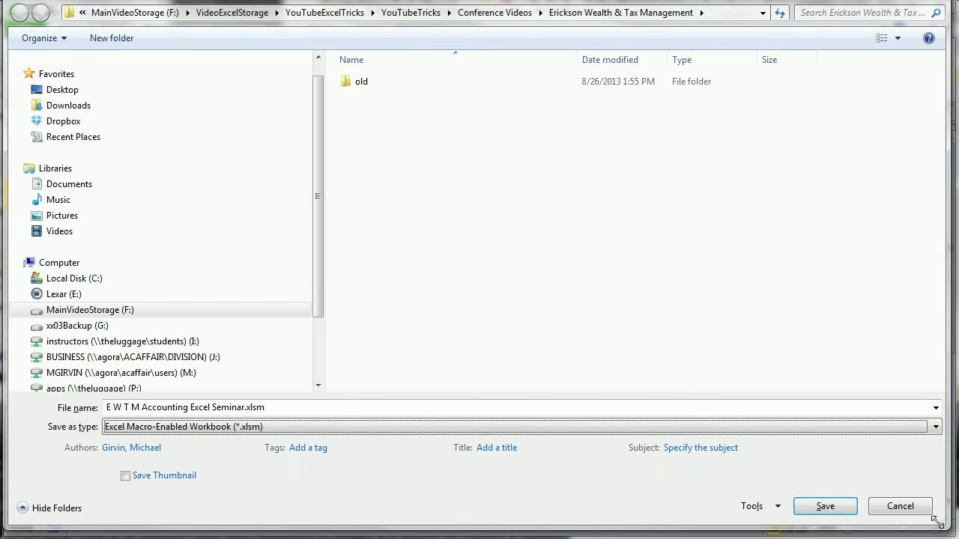
pyautogui.click(822, 508)
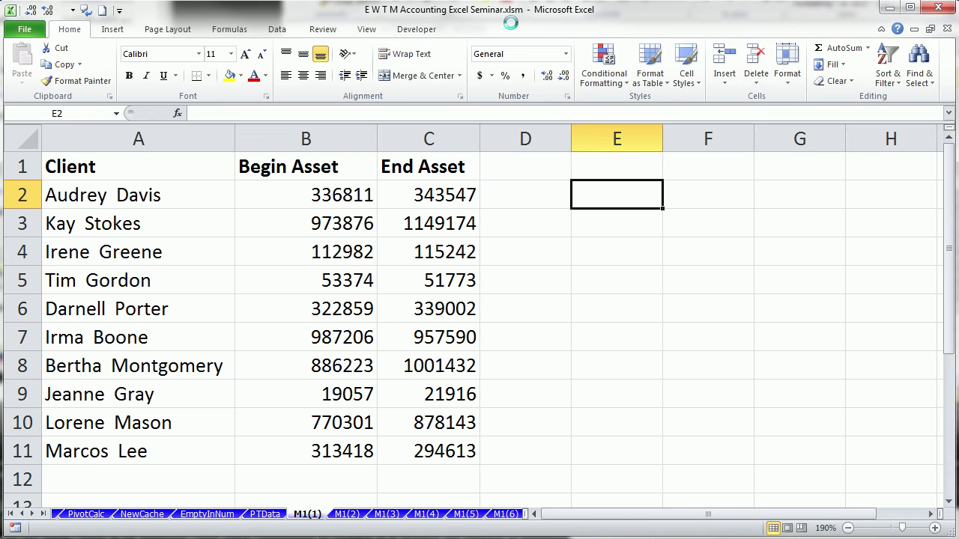
# Turn on relative references for macro recording and select cell B3 on the M1(1) sheet.
pyautogui.click(411, 33)
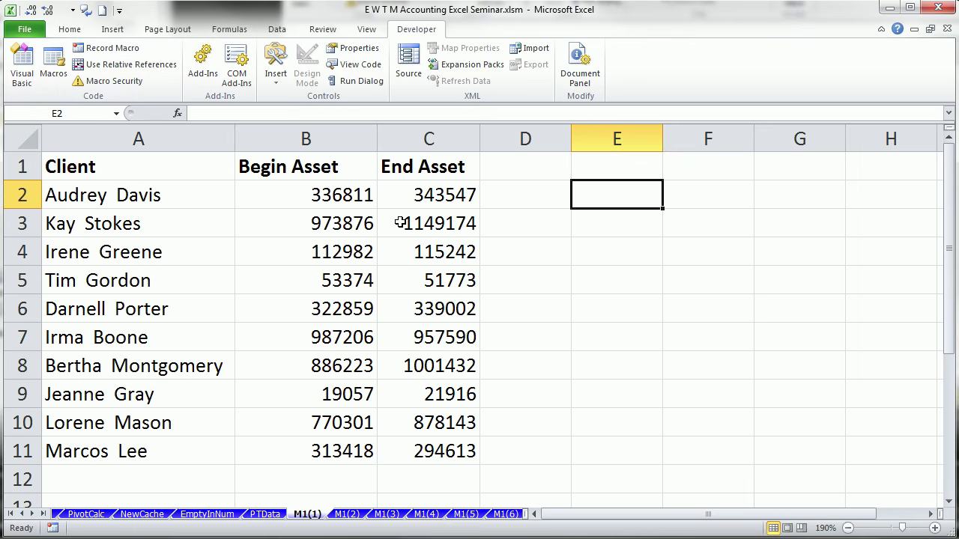
pyautogui.click(338, 196)
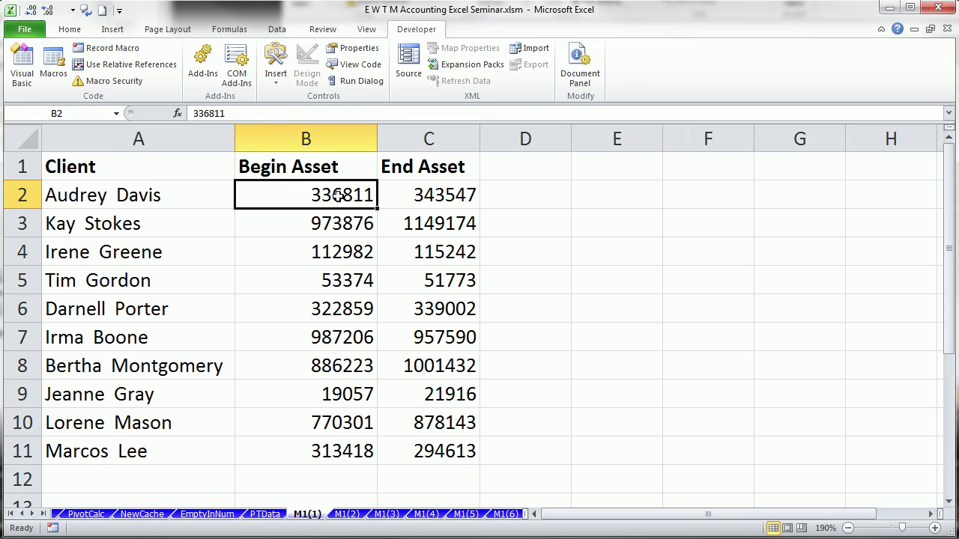
pyautogui.moveTo(313, 198); pyautogui.dragTo(323, 447)
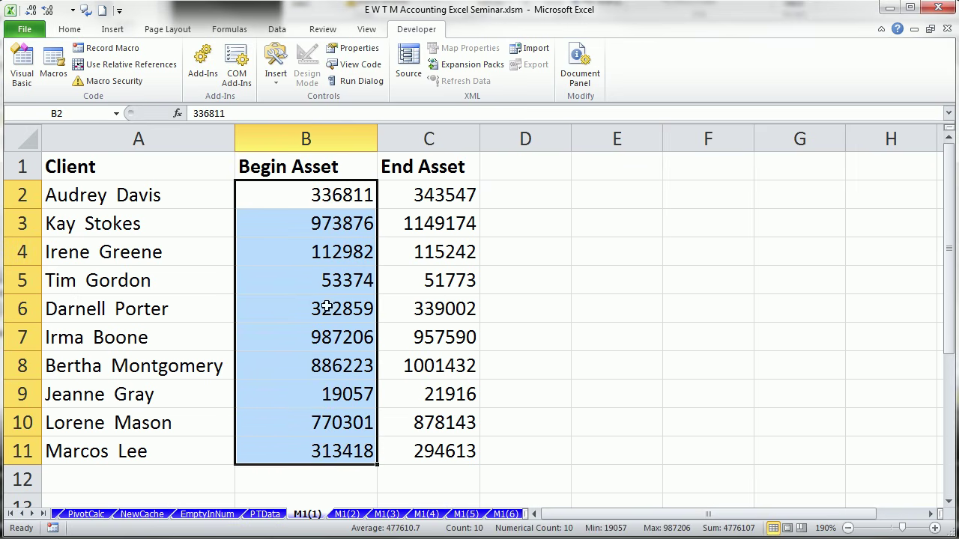
pyautogui.click(142, 71)
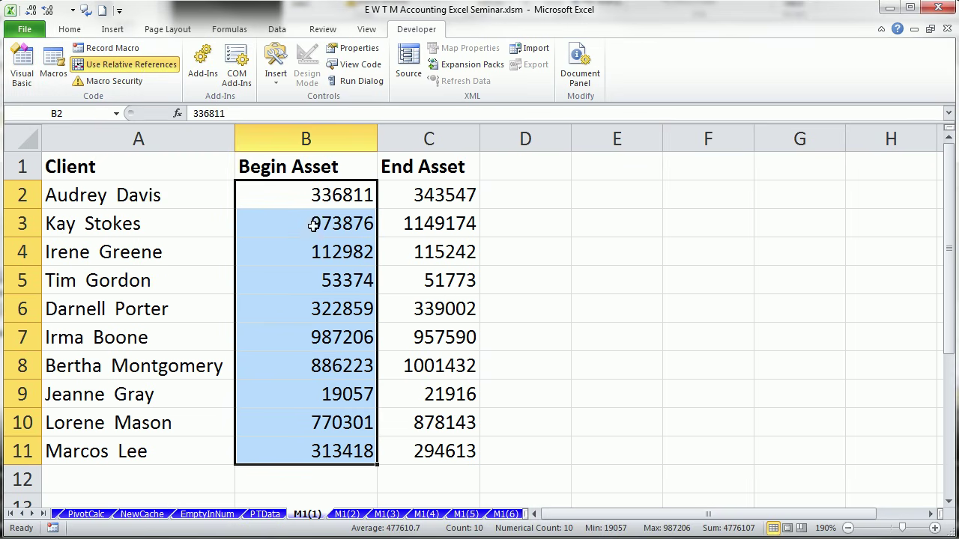
pyautogui.click(360, 223)
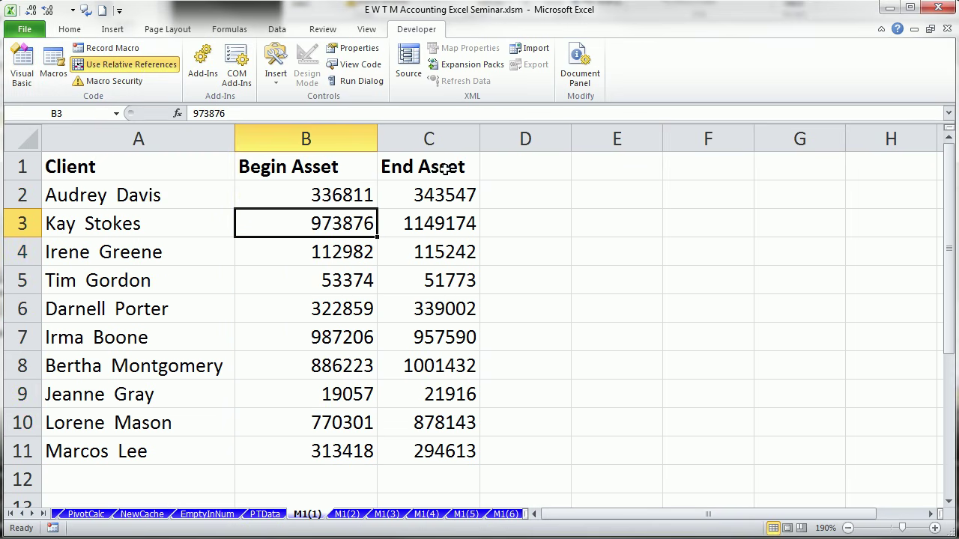
pyautogui.click(529, 221)
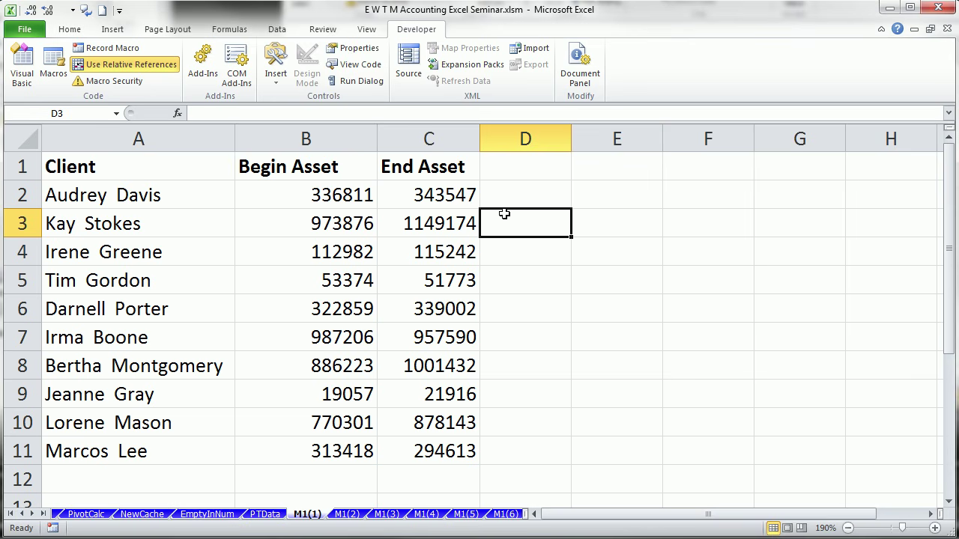
pyautogui.click(351, 225)
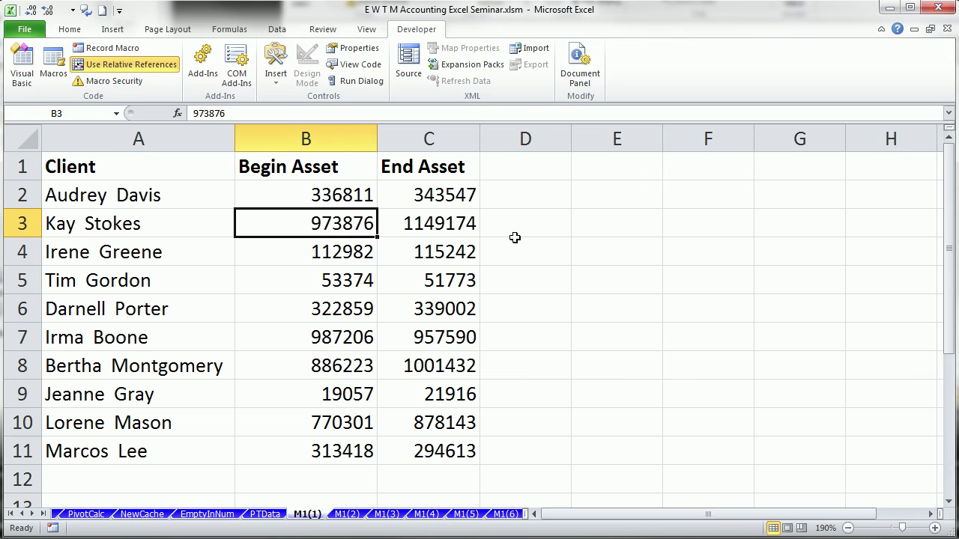
pyautogui.click(627, 307)
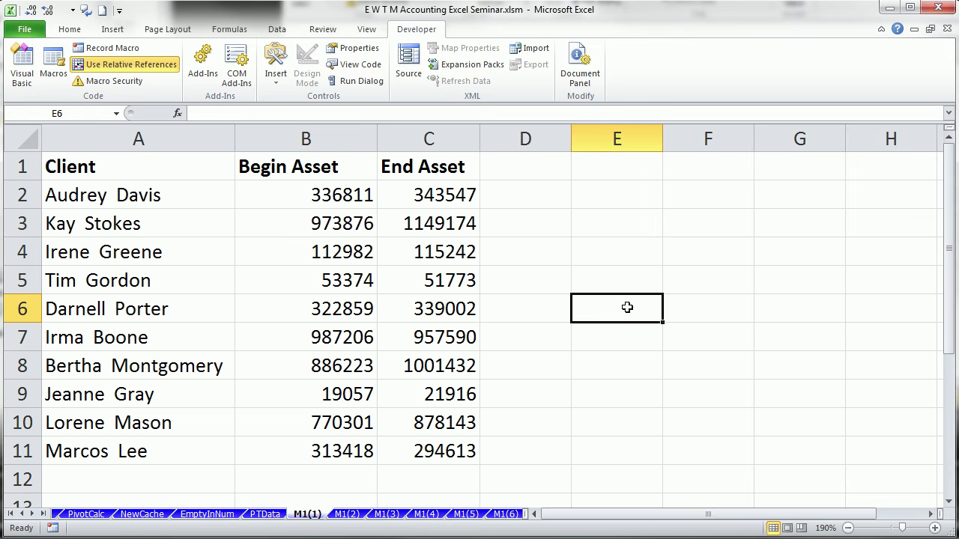
pyautogui.click(796, 308)
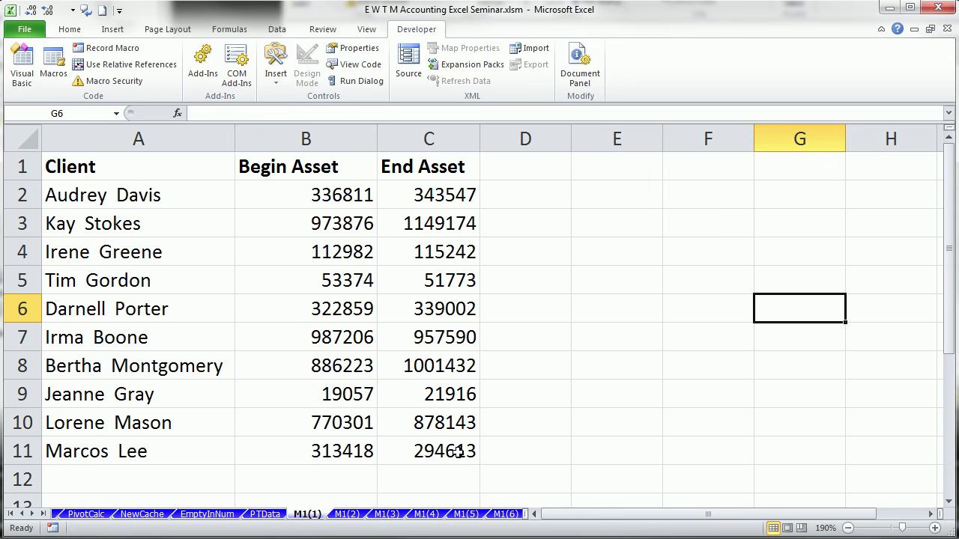
# Turn off relative references for macro recording and keep the macro security setting at Disable all macros with notification.
pyautogui.click(102, 66)
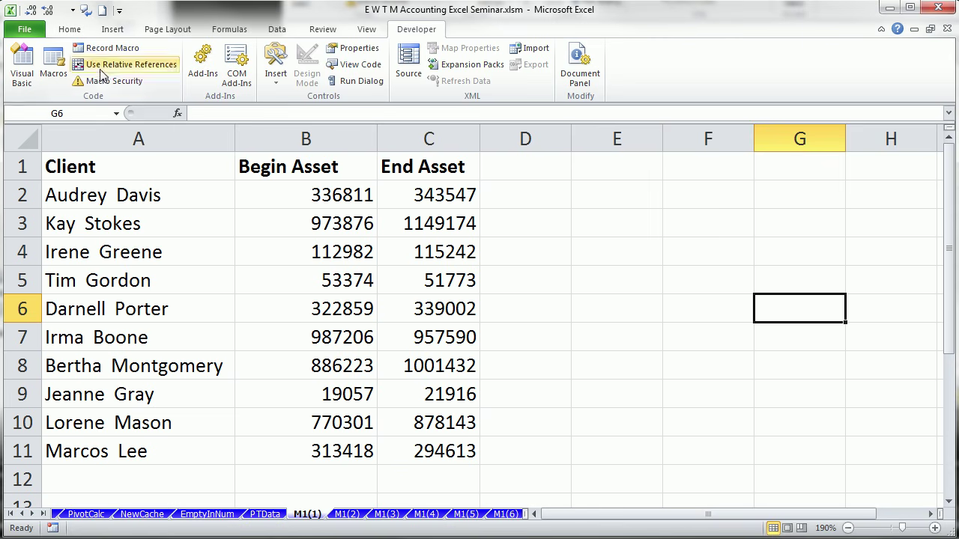
pyautogui.click(104, 81)
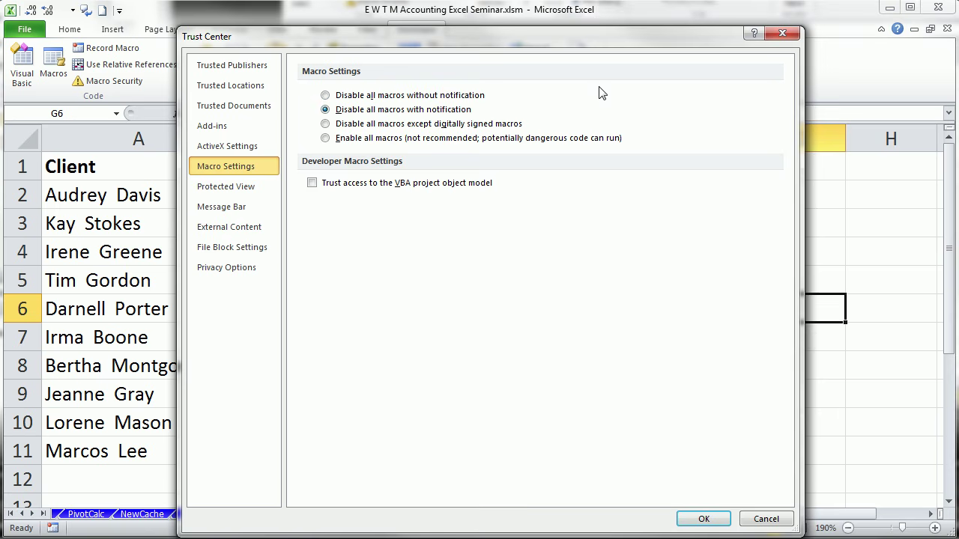
pyautogui.click(702, 519)
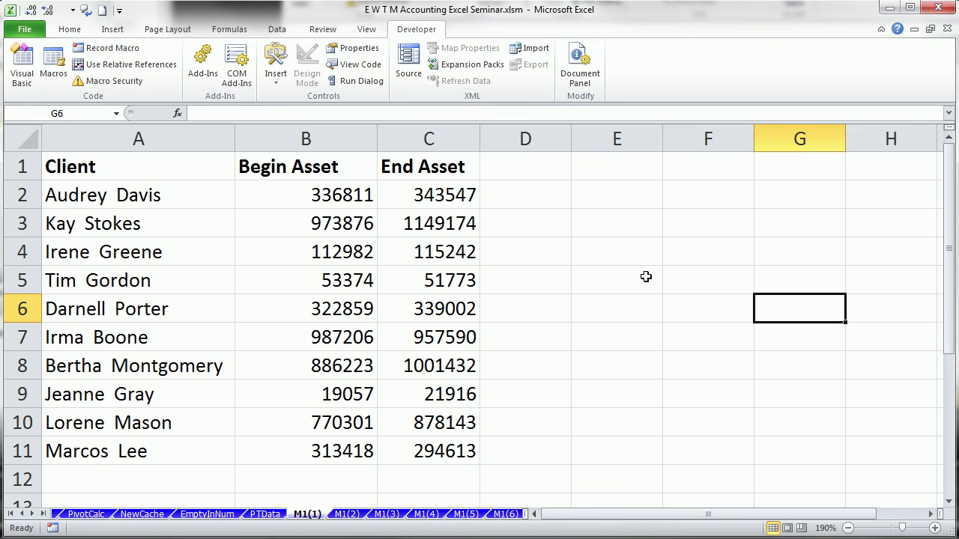
# Look at the client asset tables on the M1(2) and M1(3) sheets and return to M1(1).
pyautogui.click(676, 250)
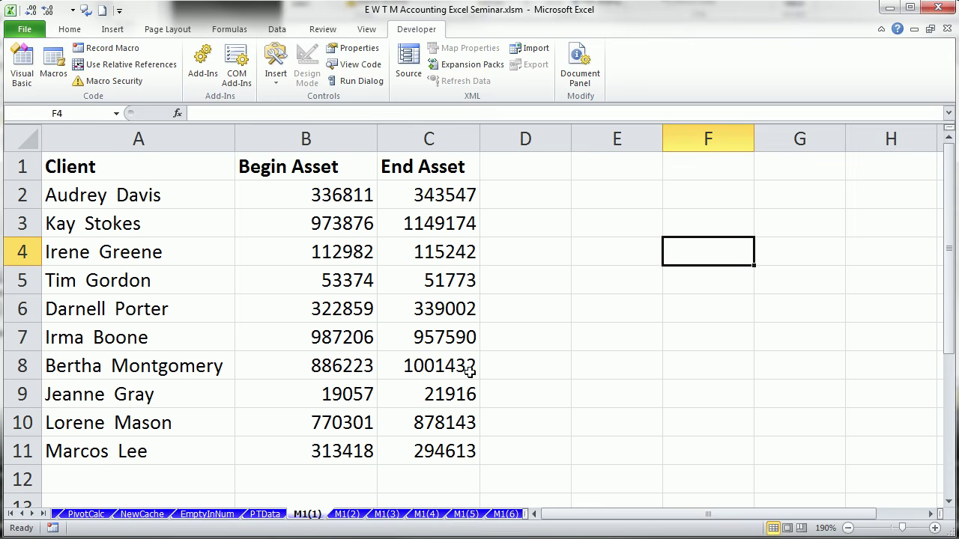
pyautogui.click(337, 516)
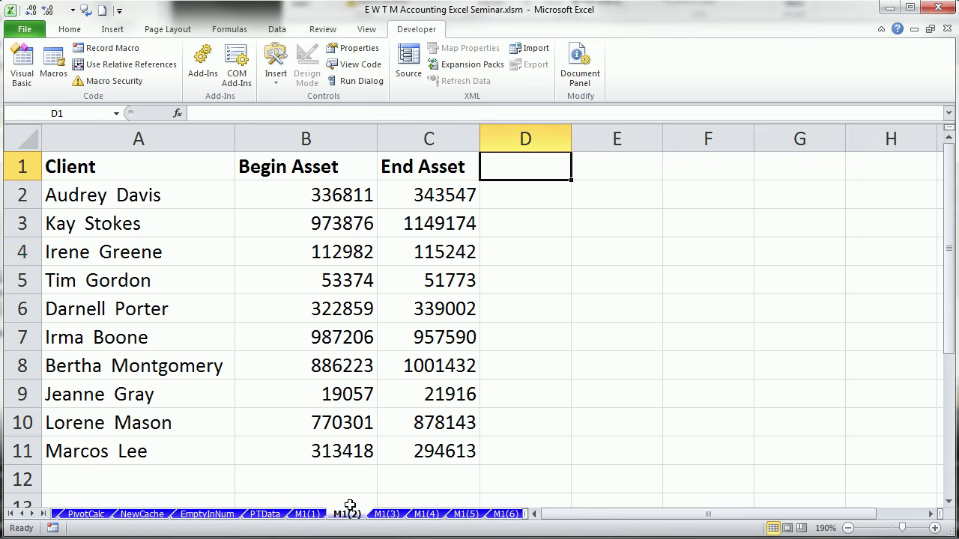
pyautogui.click(388, 515)
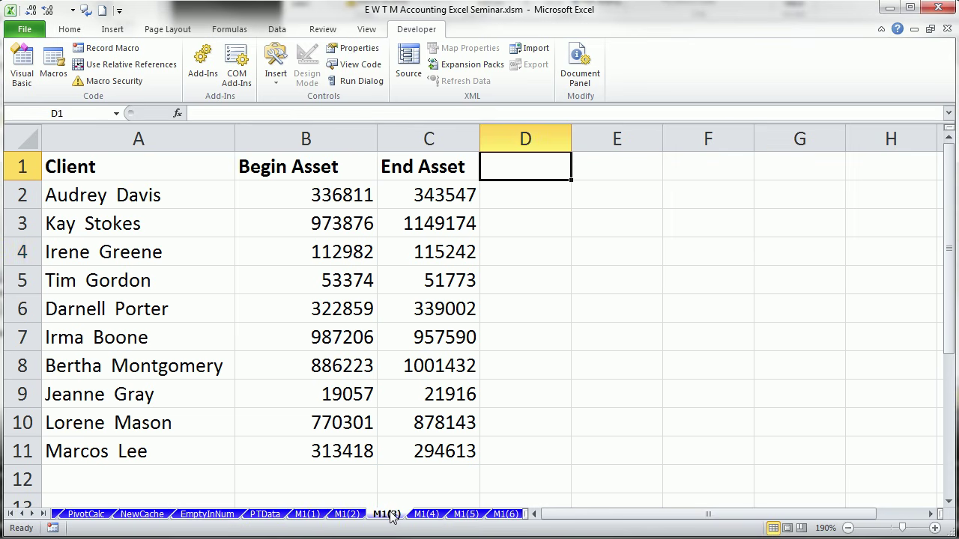
pyautogui.click(307, 516)
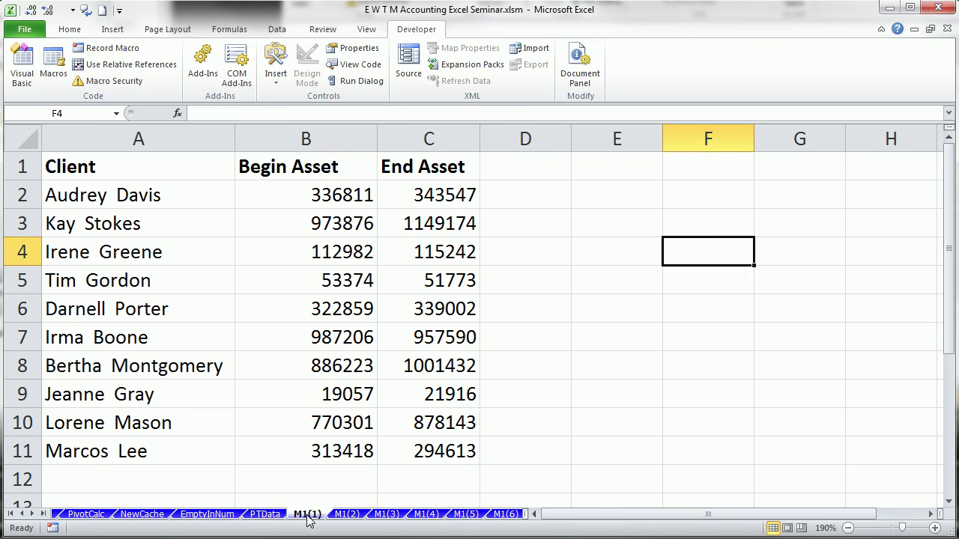
# Start recording the macro FormatStaticReport, stored in the Personal Macro Workbook, with the description "Format monthly report of beg and end amounts.".
pyautogui.click(113, 50)
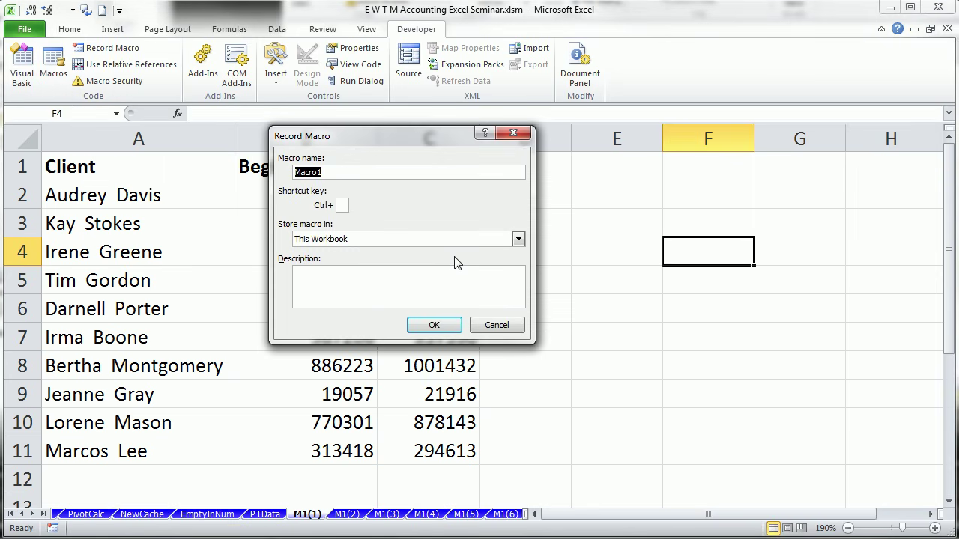
pyautogui.write('FormatStaticReport')
pyautogui.click(517, 239)
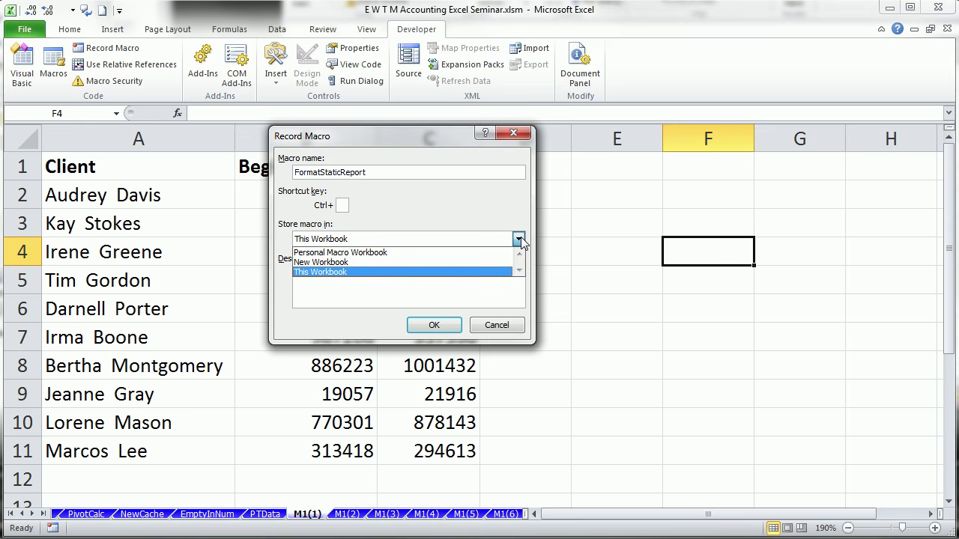
pyautogui.click(391, 255)
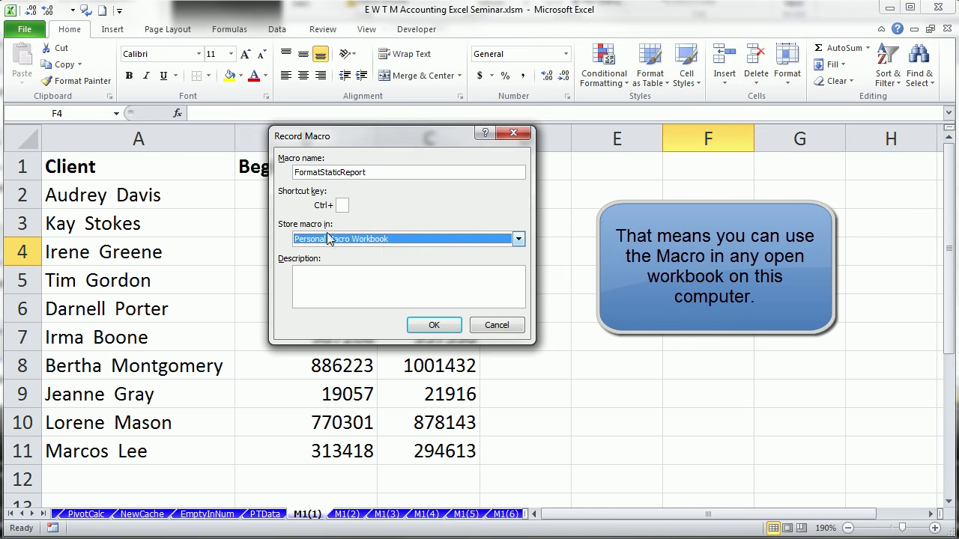
pyautogui.click(308, 278)
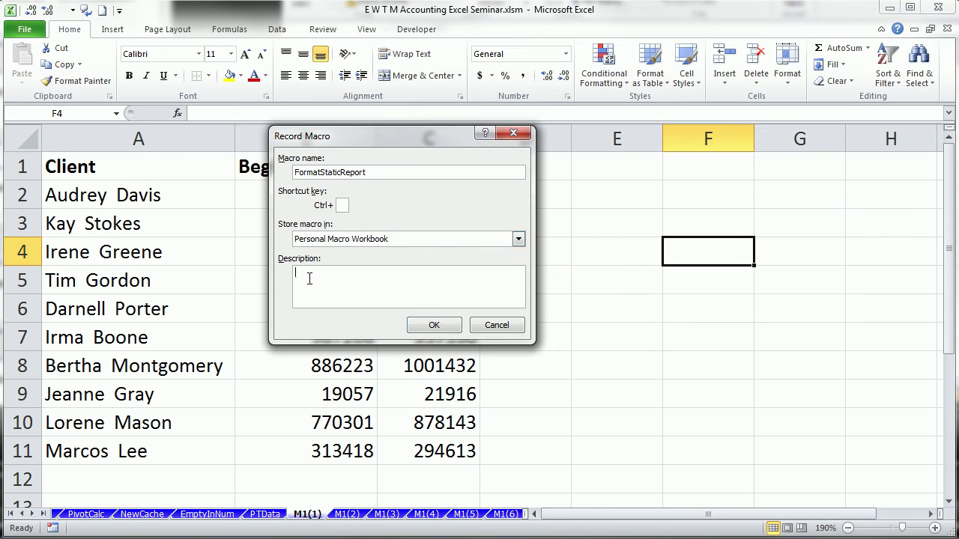
pyautogui.write('Format monthly report of beg and end amounts.')
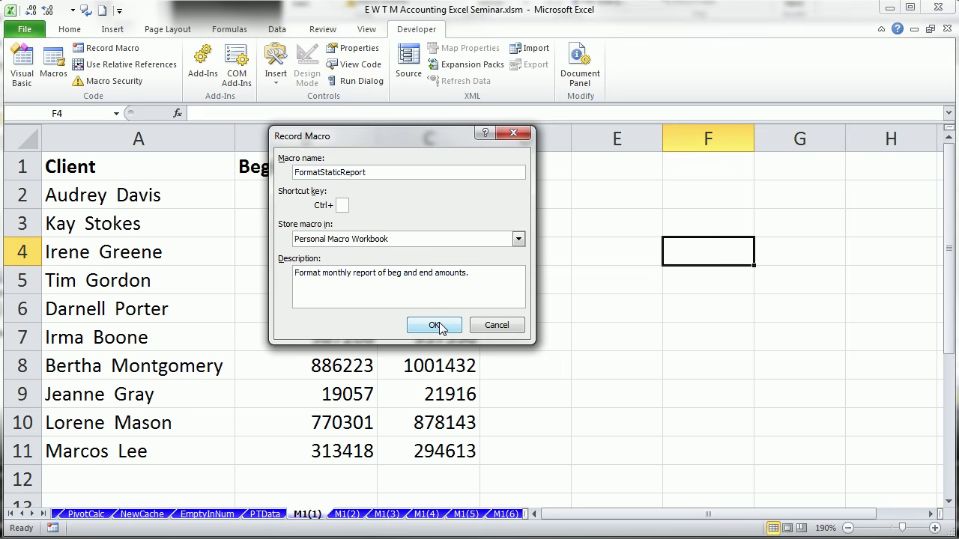
pyautogui.click(436, 326)
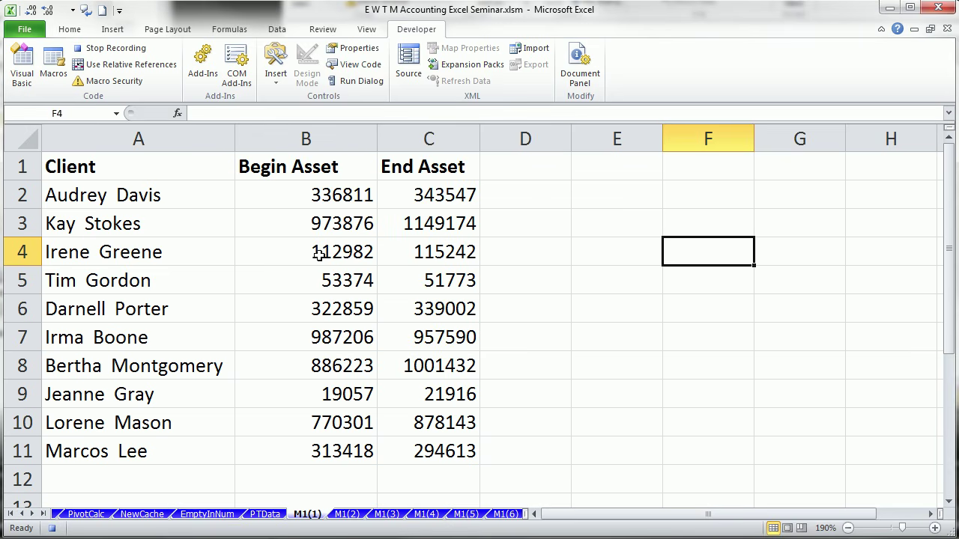
# Apply all borders to the range A1:D11, including the empty column beside End Asset.
pyautogui.moveTo(71, 165); pyautogui.dragTo(432, 451)
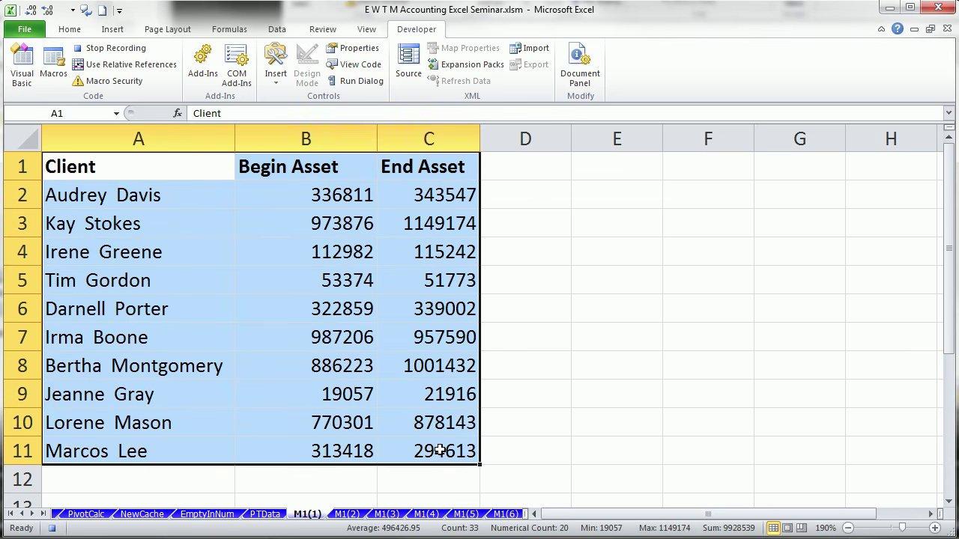
pyautogui.keyDown('shift'); pyautogui.click(542, 448); pyautogui.keyUp('shift')
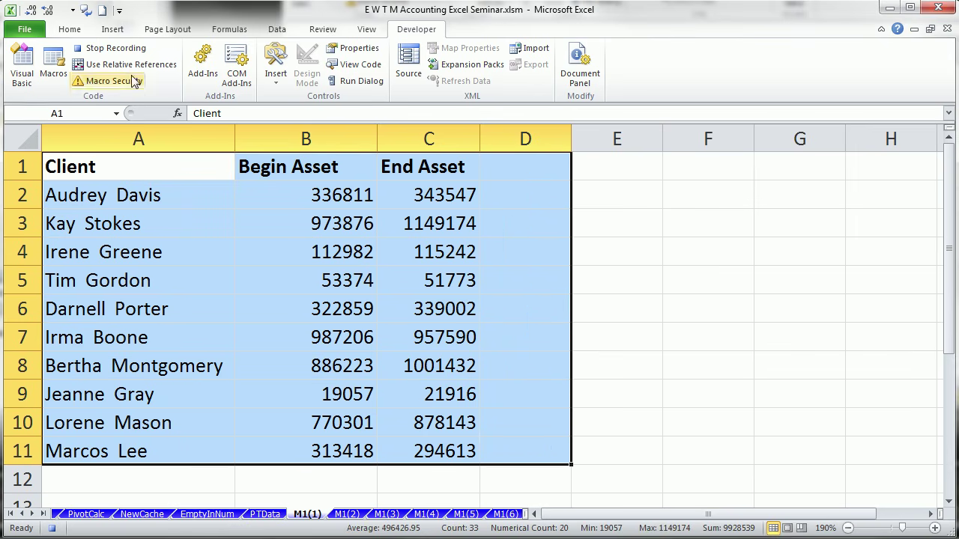
pyautogui.click(75, 32)
pyautogui.click(208, 76)
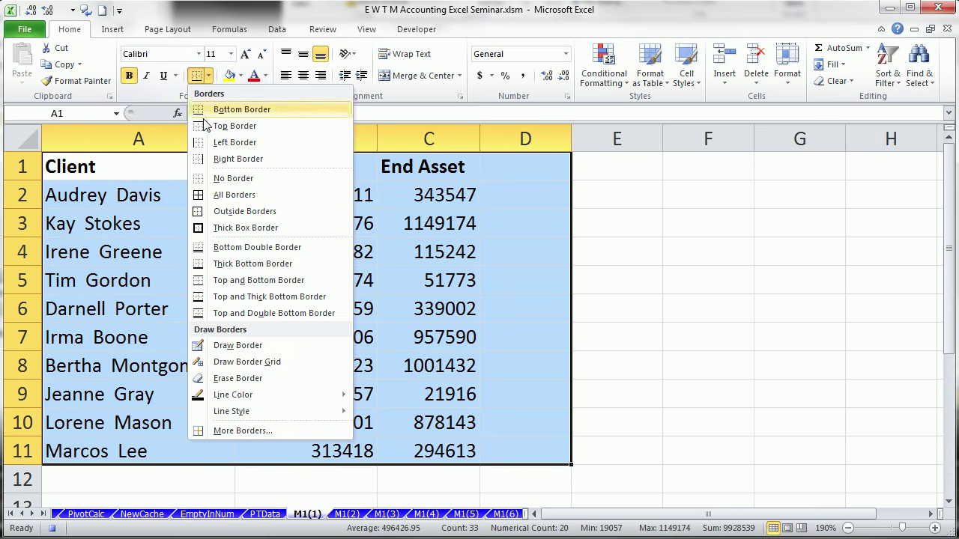
pyautogui.click(201, 194)
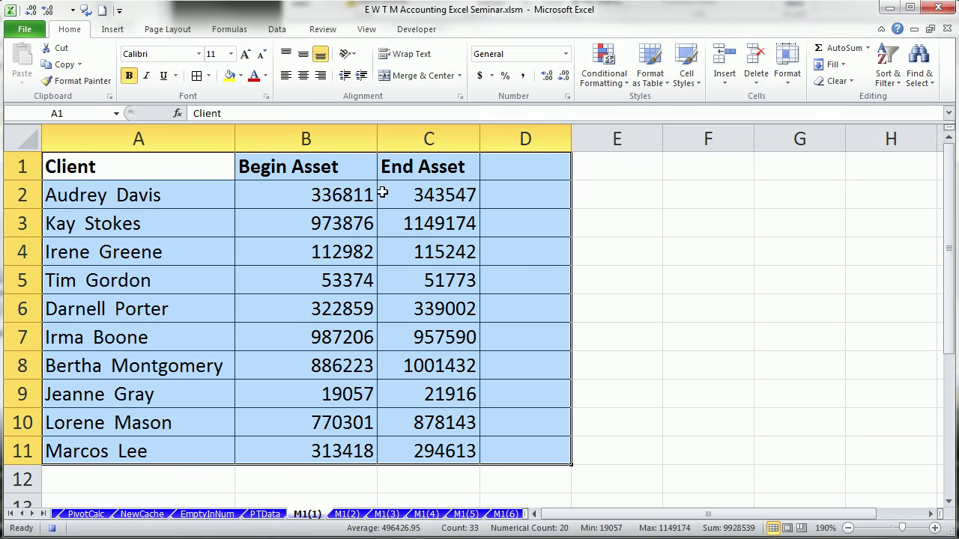
# Format the asset amounts in B2:C11 as Number with a 1000 separator and 0 decimal places.
pyautogui.moveTo(312, 192); pyautogui.dragTo(406, 439)
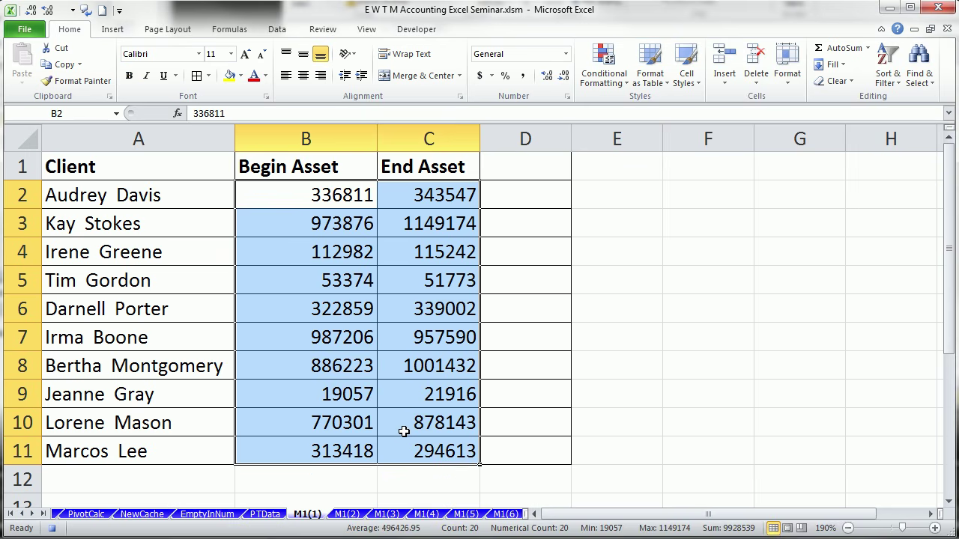
pyautogui.hotkey('ctrl', '1')
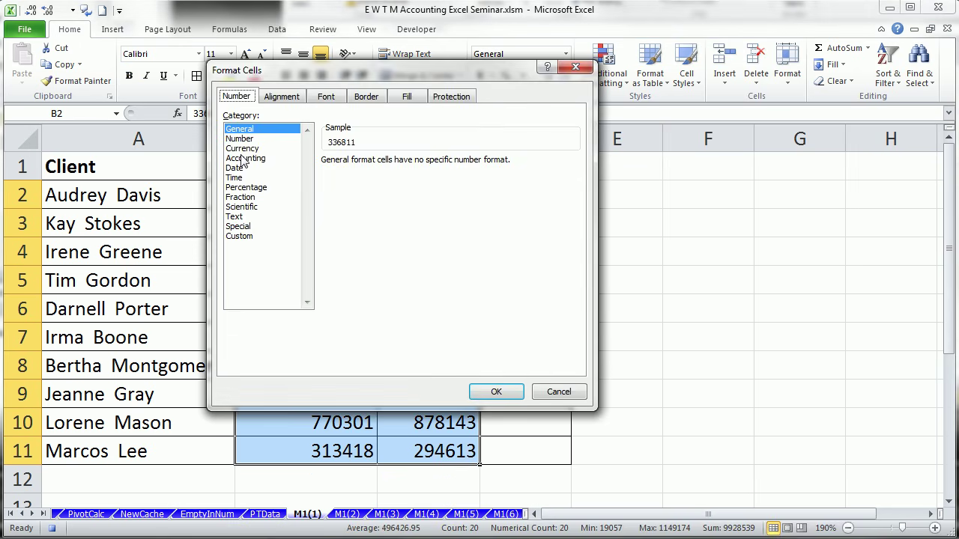
pyautogui.click(240, 139)
pyautogui.click(327, 181)
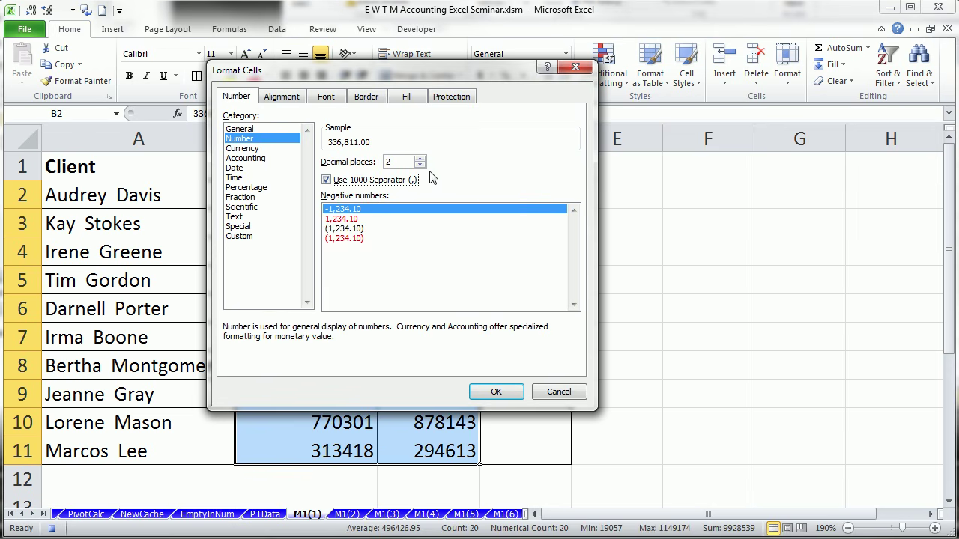
pyautogui.click(420, 164)
pyautogui.click(421, 165)
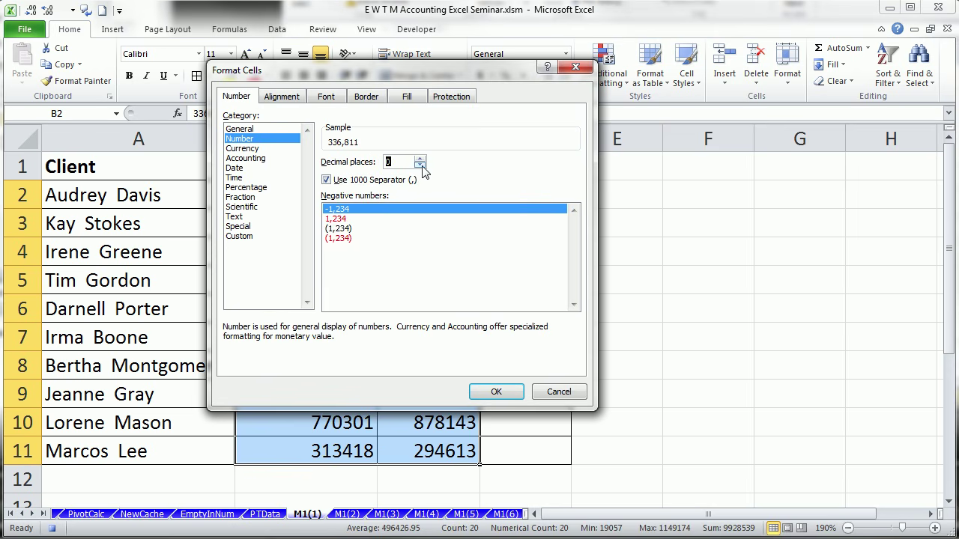
pyautogui.click(496, 392)
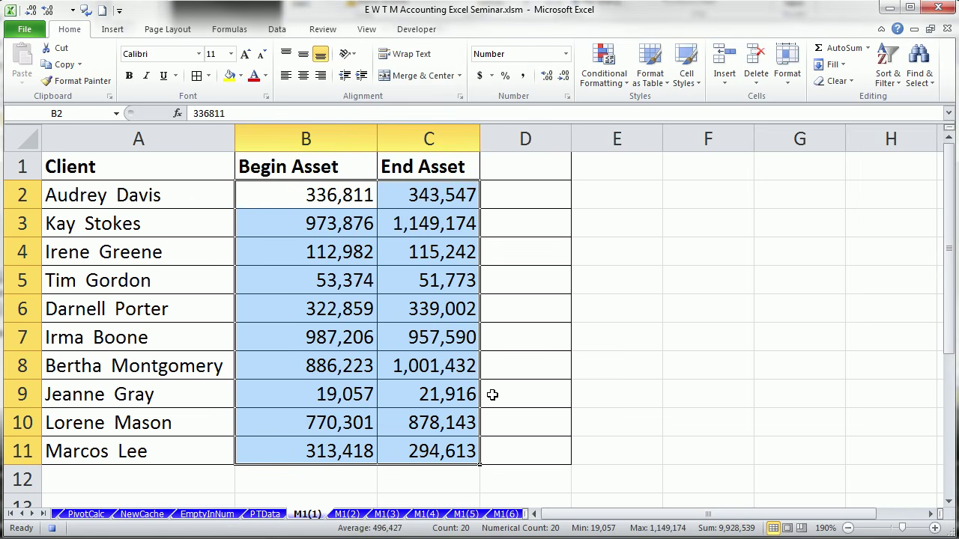
# Enter the column header Change in cell D1.
pyautogui.click(522, 169)
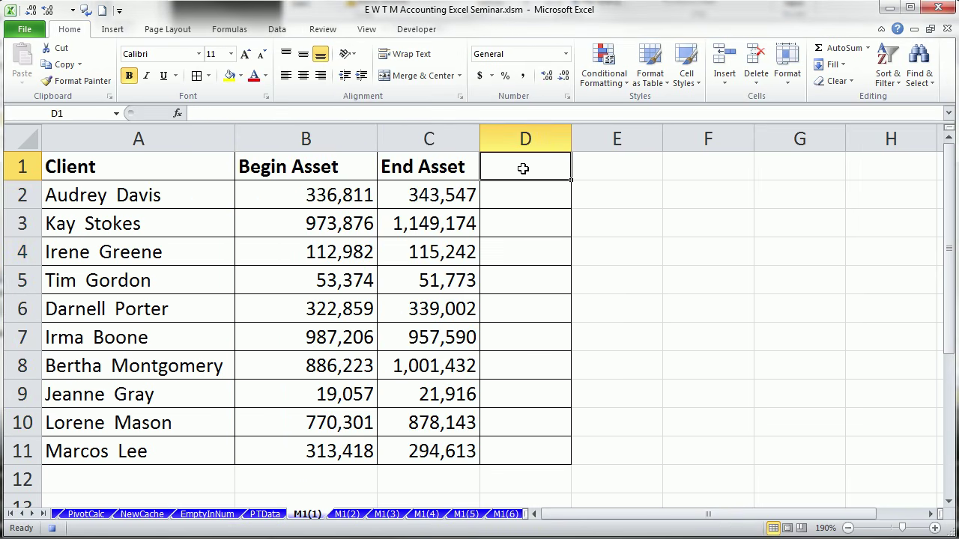
pyautogui.write('Change')
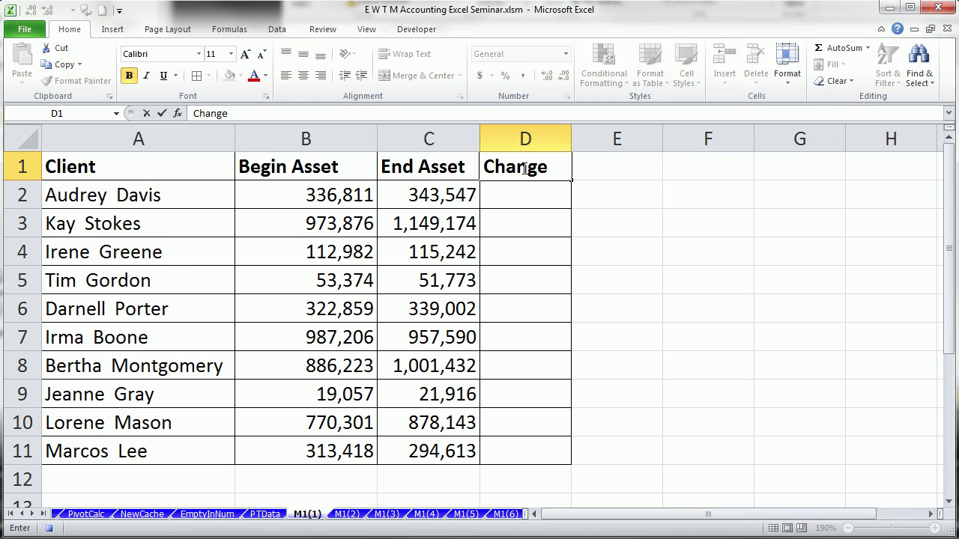
pyautogui.press('Return')
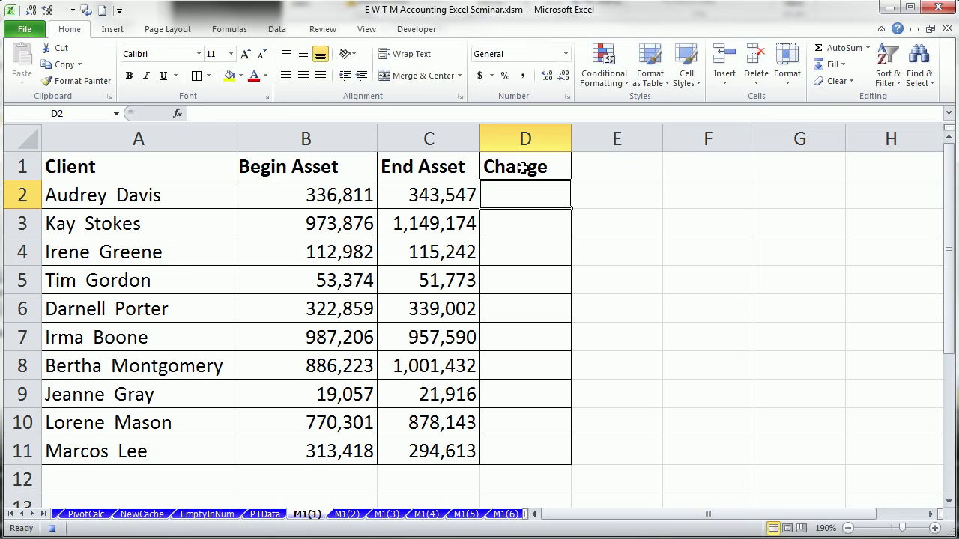
# Enter the formula =C2-B2 in cell D2 and fill it down to D11.
pyautogui.write('=')
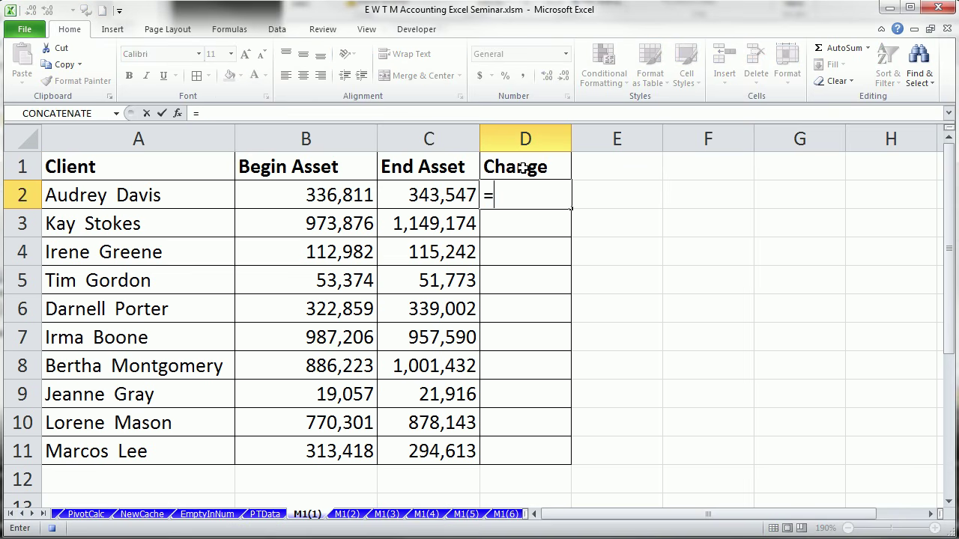
pyautogui.press('Left')
pyautogui.write('-')
pyautogui.press('Left')
pyautogui.press('Left')
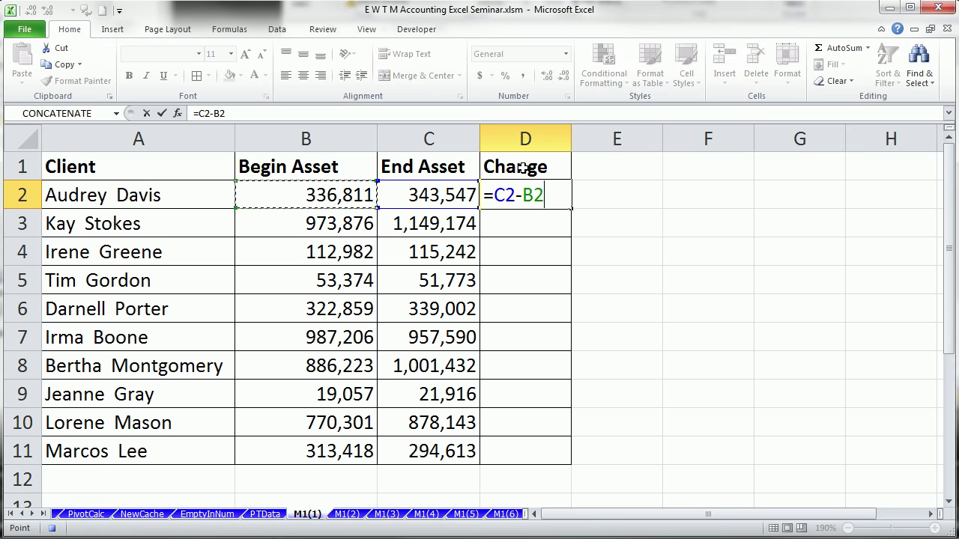
pyautogui.hotkey('ctrl', 'Return')
pyautogui.moveTo(571, 209); pyautogui.dragTo(554, 459)
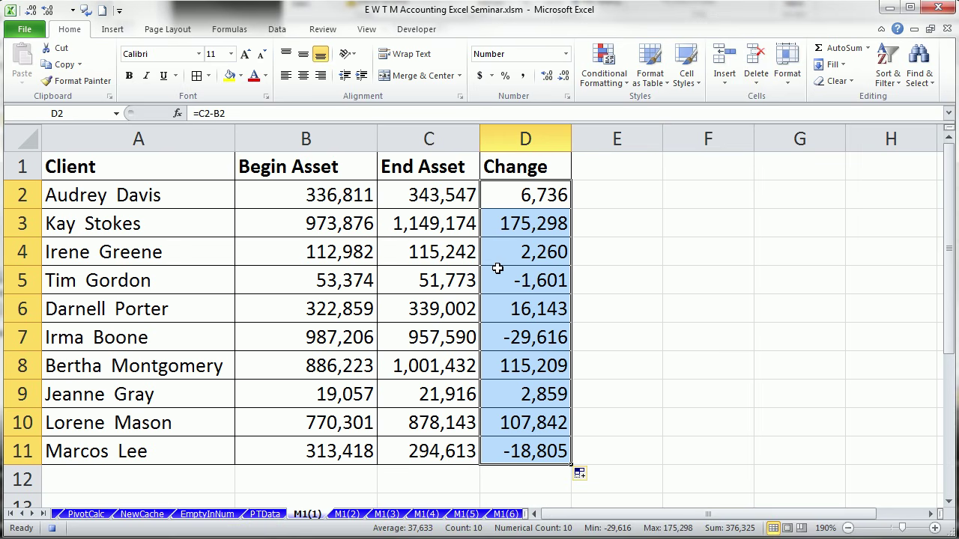
# Select cell A1 as the macro's final action and stop the recording.
pyautogui.click(104, 169)
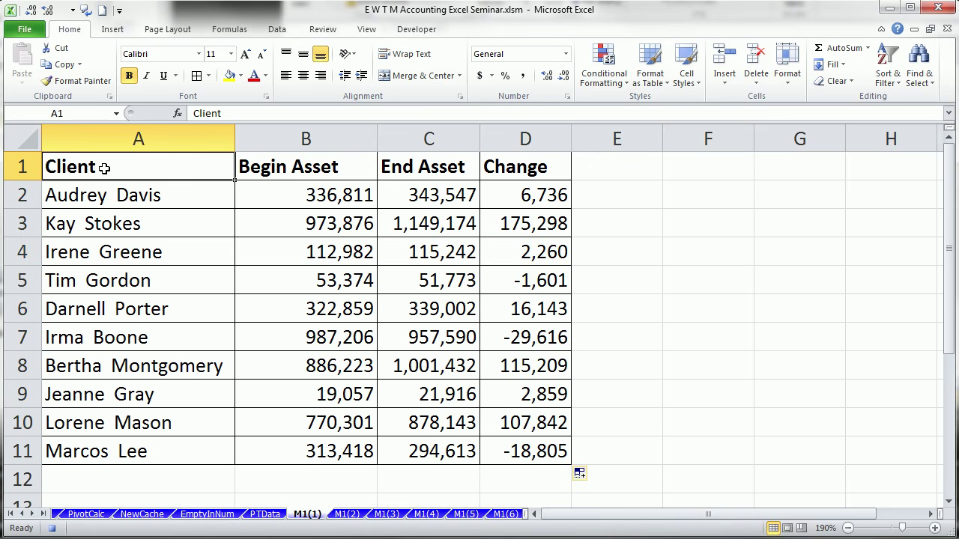
pyautogui.click(416, 29)
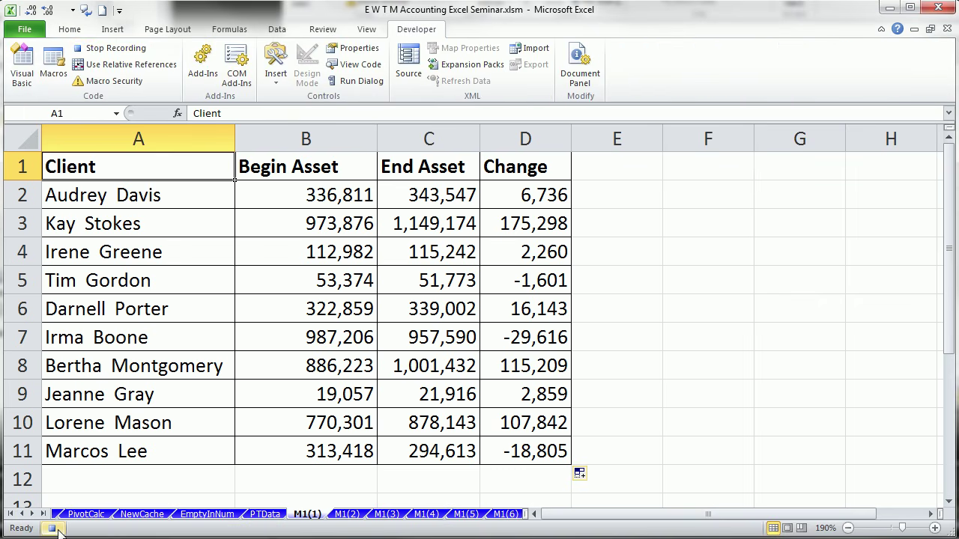
pyautogui.click(54, 529)
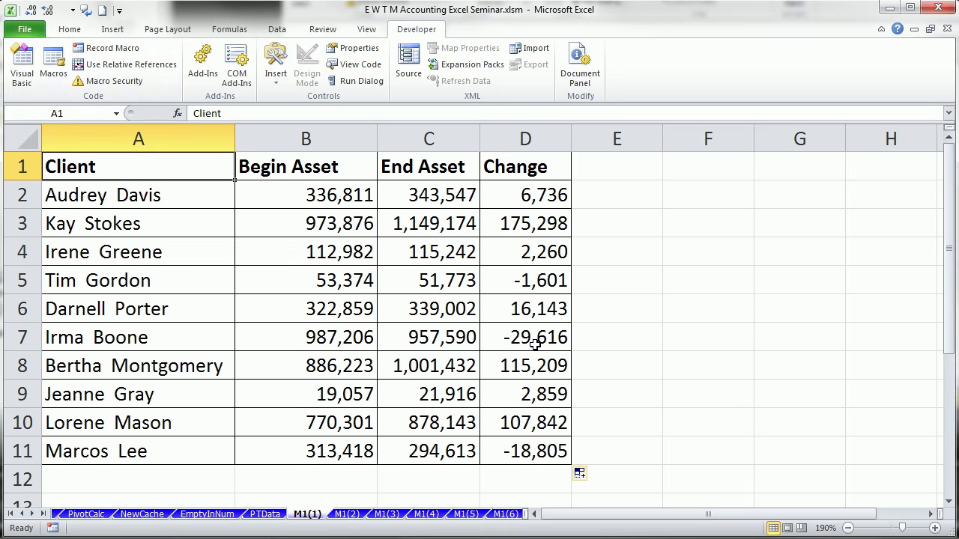
# Try to open the FormatStaticReport macro from PERSONAL.XLSB for editing.
pyautogui.hotkey('alt', 'F8')
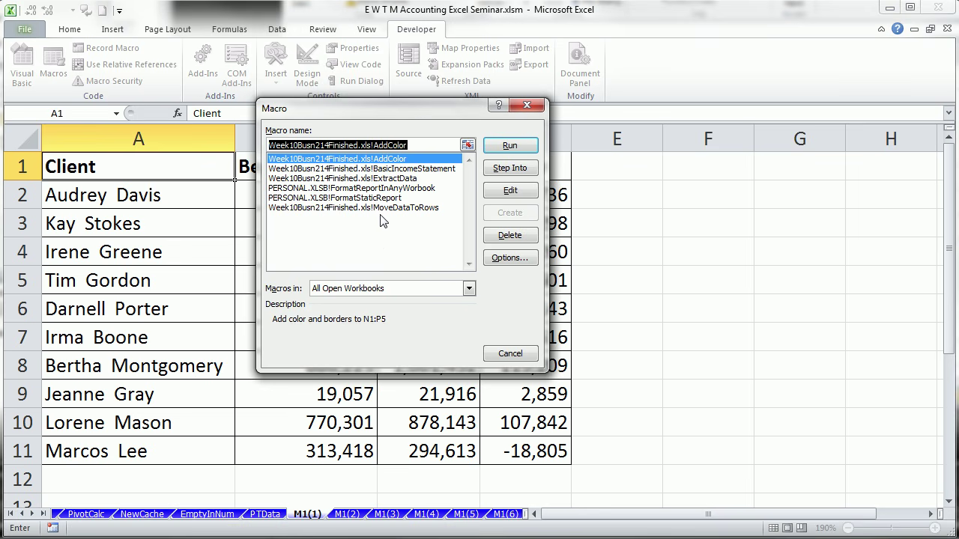
pyautogui.click(347, 198)
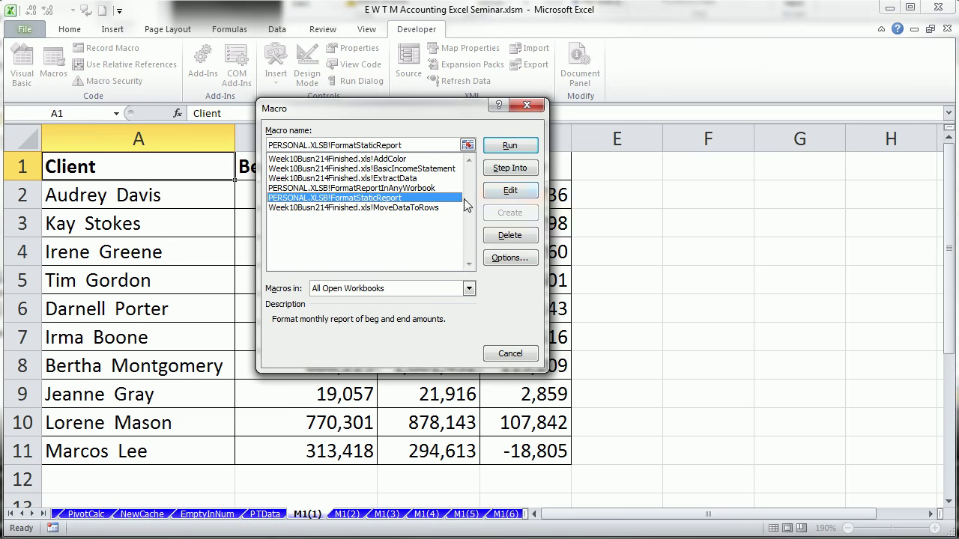
pyautogui.click(509, 192)
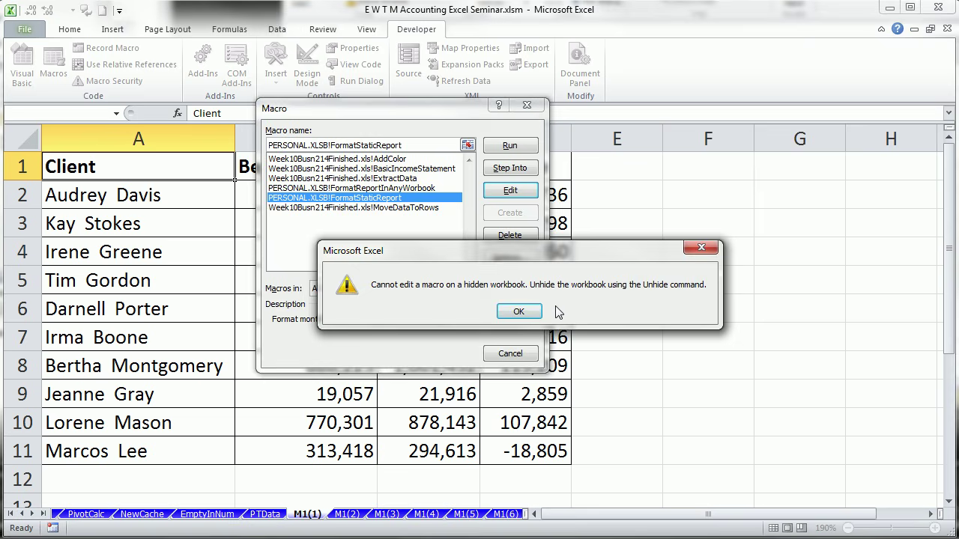
pyautogui.press('Return')
pyautogui.press('Escape')
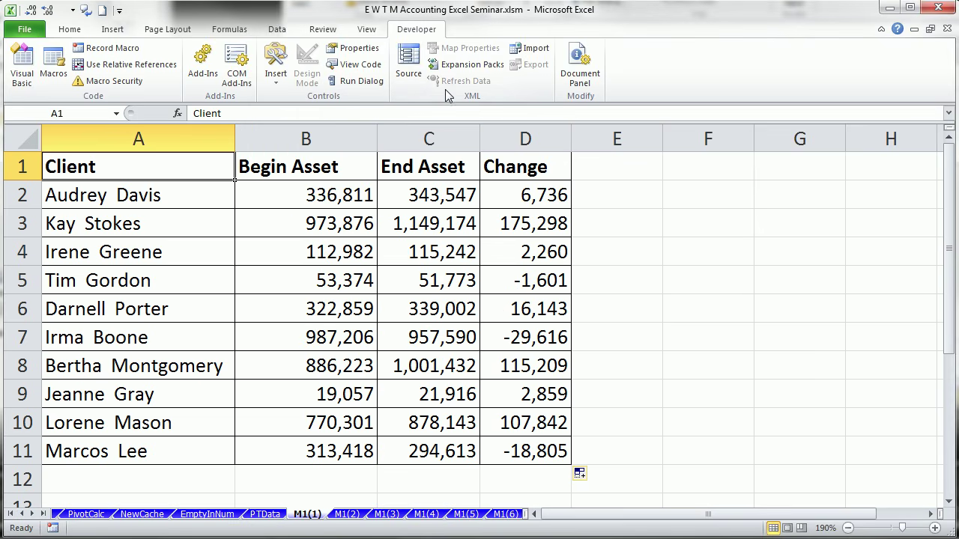
# Unhide the PERSONAL.XLSB workbook.
pyautogui.click(366, 34)
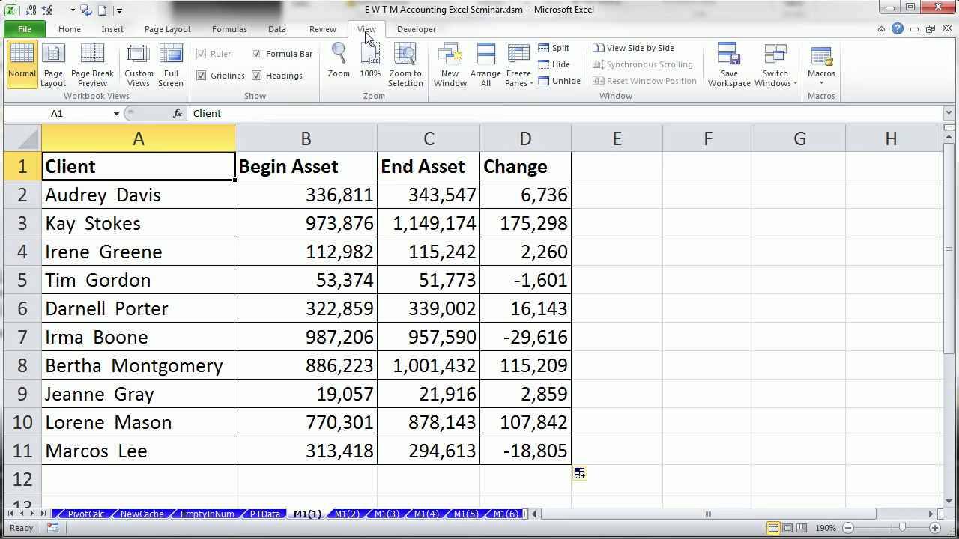
pyautogui.click(563, 81)
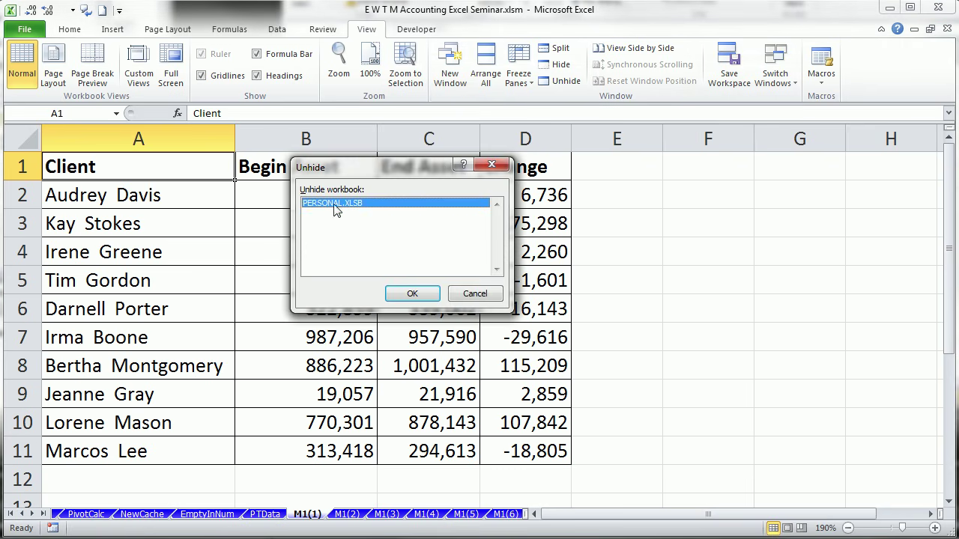
pyautogui.click(413, 295)
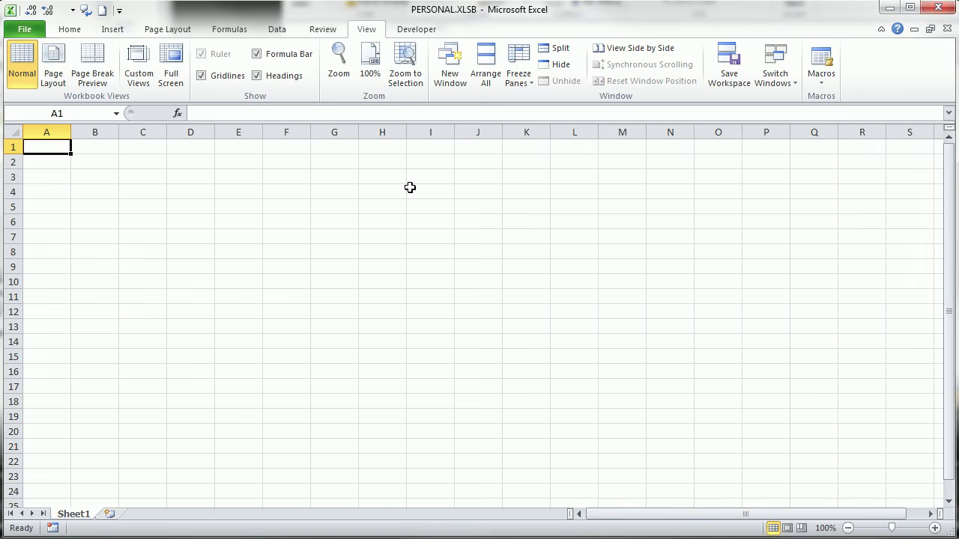
# Open the code of the FormatStaticReport macro for editing from the PERSONAL.XLSB workbook.
pyautogui.hotkey('alt', 'F8')
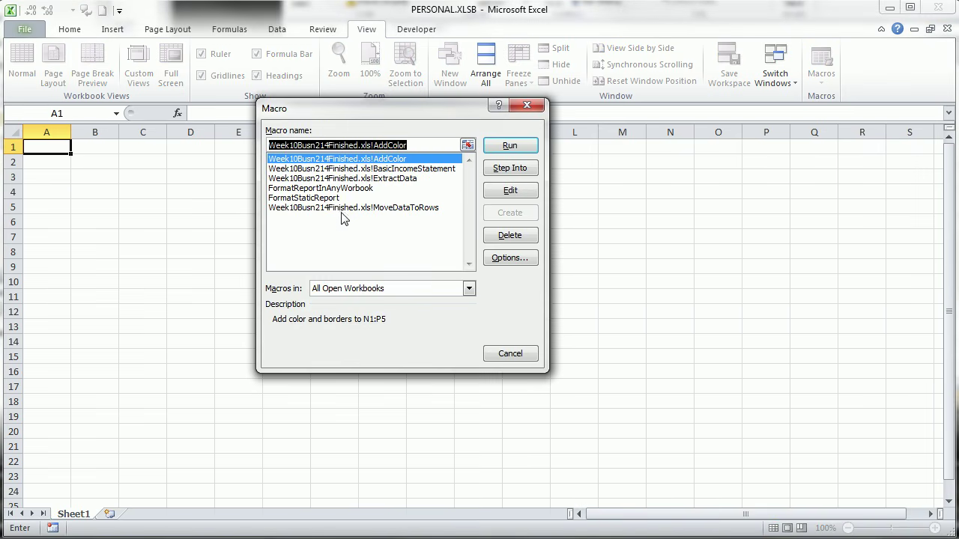
pyautogui.click(313, 199)
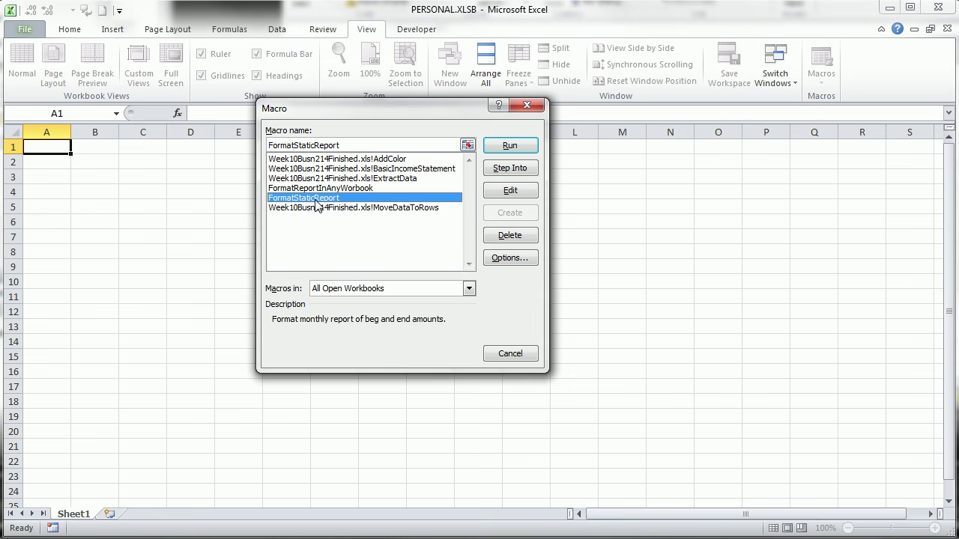
pyautogui.click(510, 191)
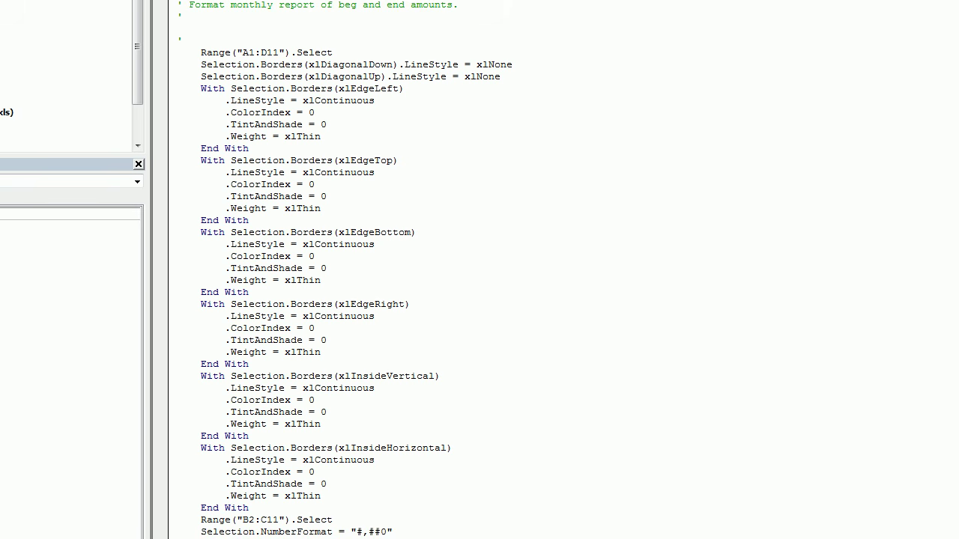
pyautogui.moveTo(0, 0); pyautogui.dragTo(184, 15)
pyautogui.moveTo(823, 443); pyautogui.dragTo(957, 533)
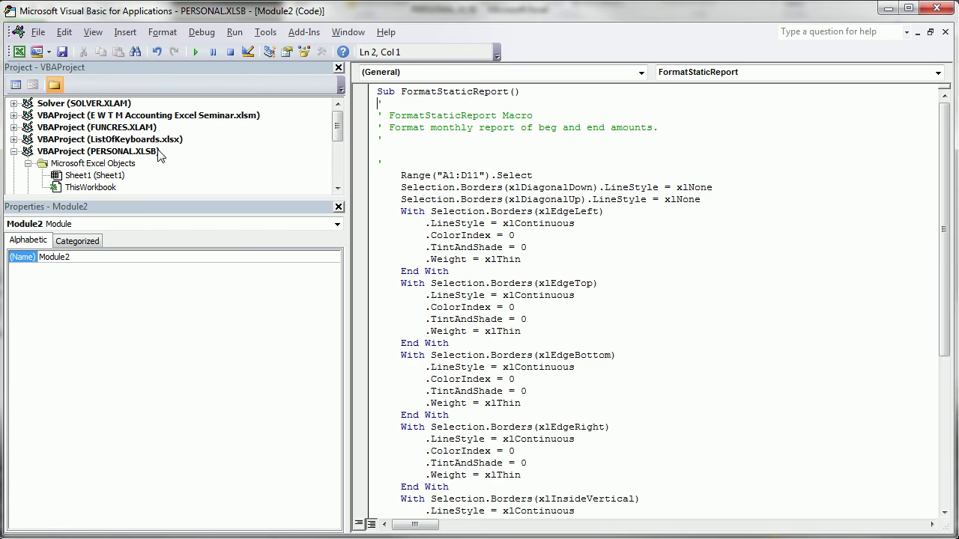
# Examine the Excel objects listed under the E W T M Accounting Excel Seminar.xlsm project, leaving that object folder collapsed.
pyautogui.click(114, 116)
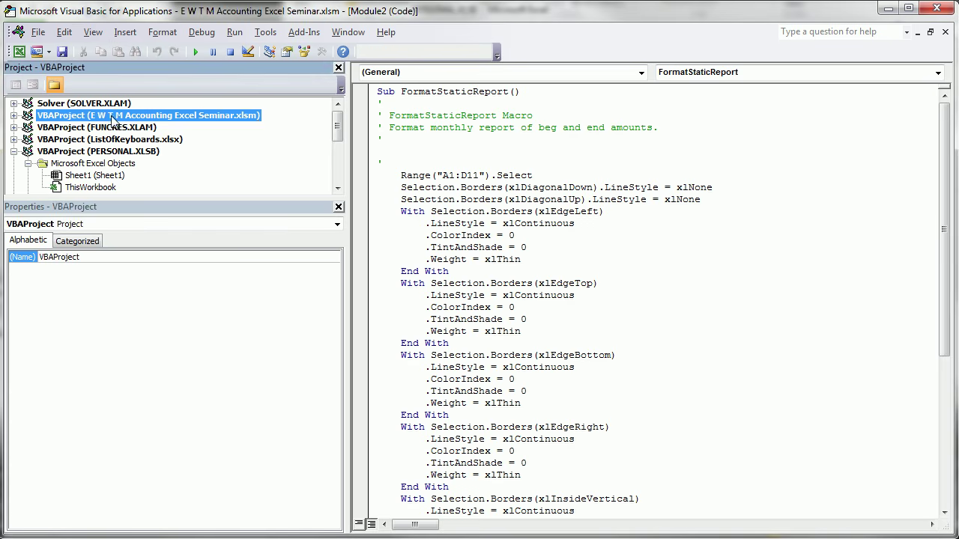
pyautogui.click(14, 115)
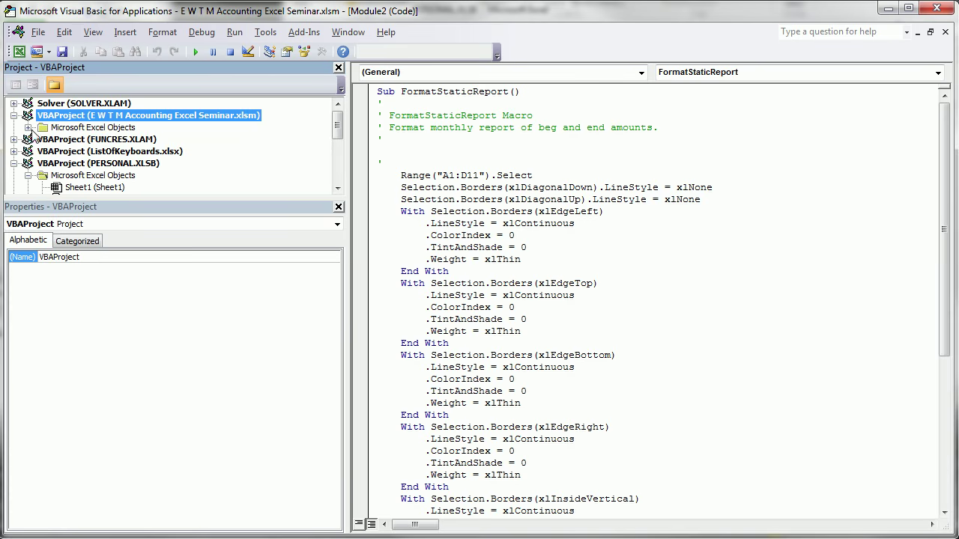
pyautogui.click(28, 127)
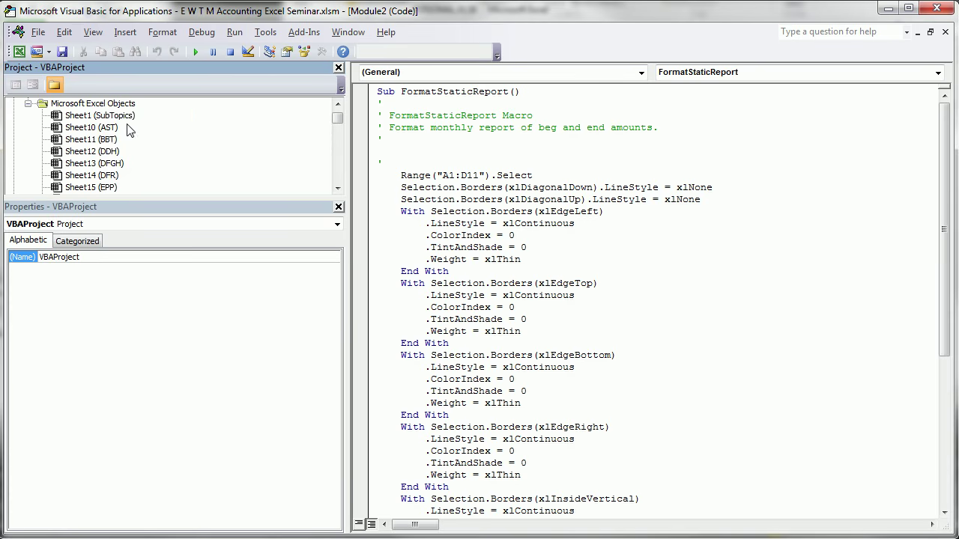
pyautogui.scroll(-6, 124, 150)
pyautogui.scroll(7, 121, 153)
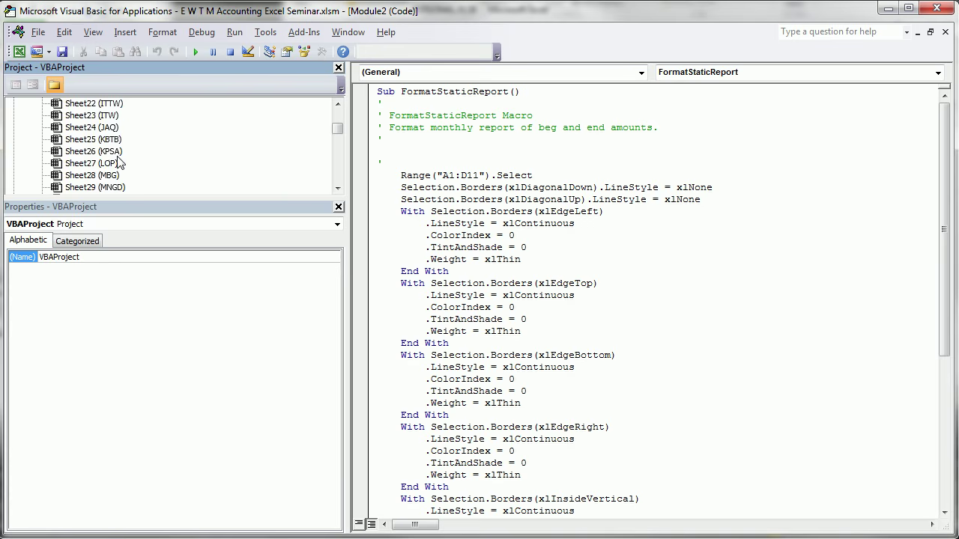
pyautogui.click(28, 127)
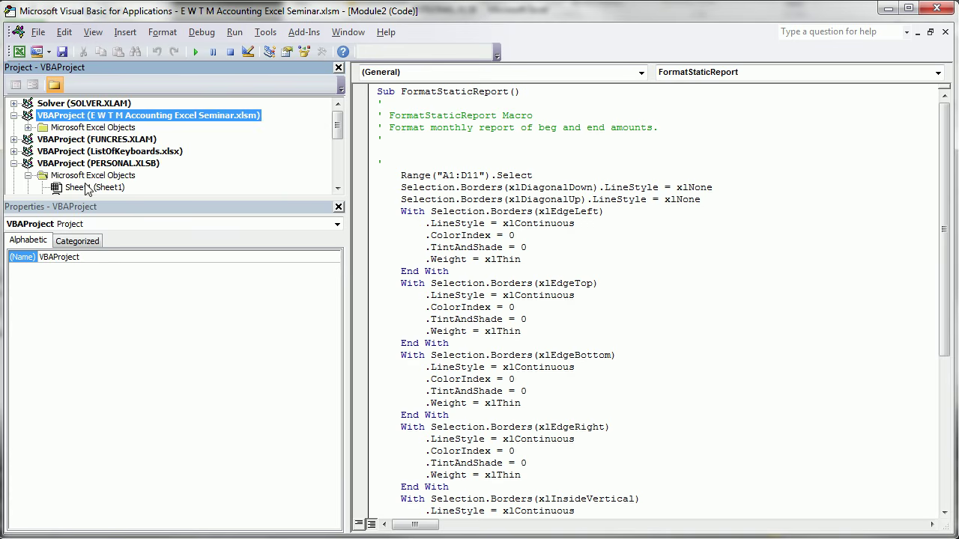
# Select Module2 in the PERSONAL.XLSB project and review the FormatStaticReport code through to its end.
pyautogui.click(337, 188)
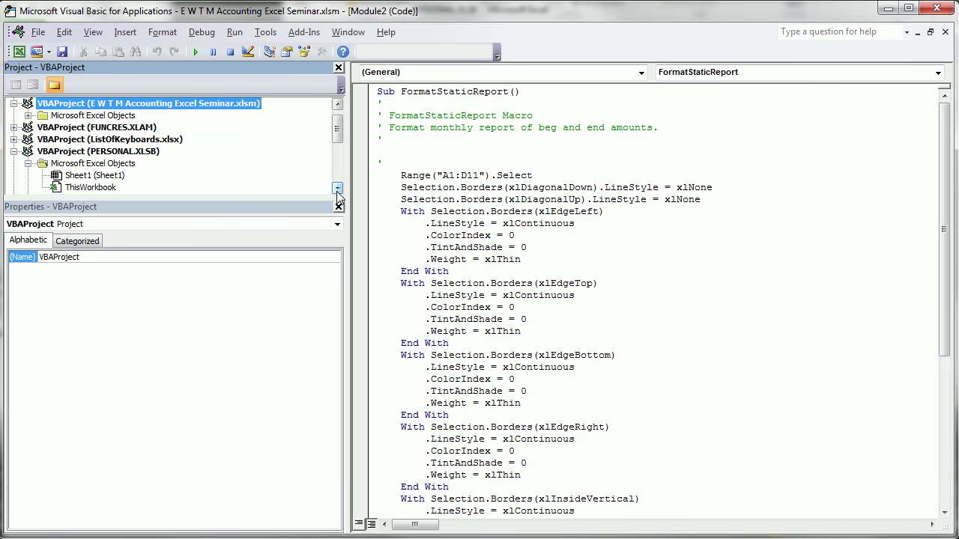
pyautogui.click(338, 188)
pyautogui.click(338, 188)
pyautogui.click(69, 178)
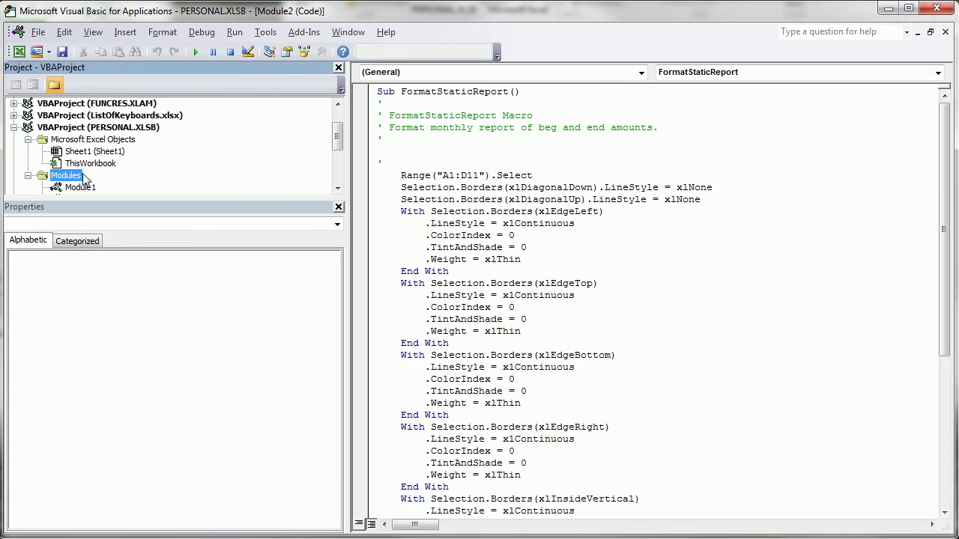
pyautogui.click(338, 188)
pyautogui.click(338, 189)
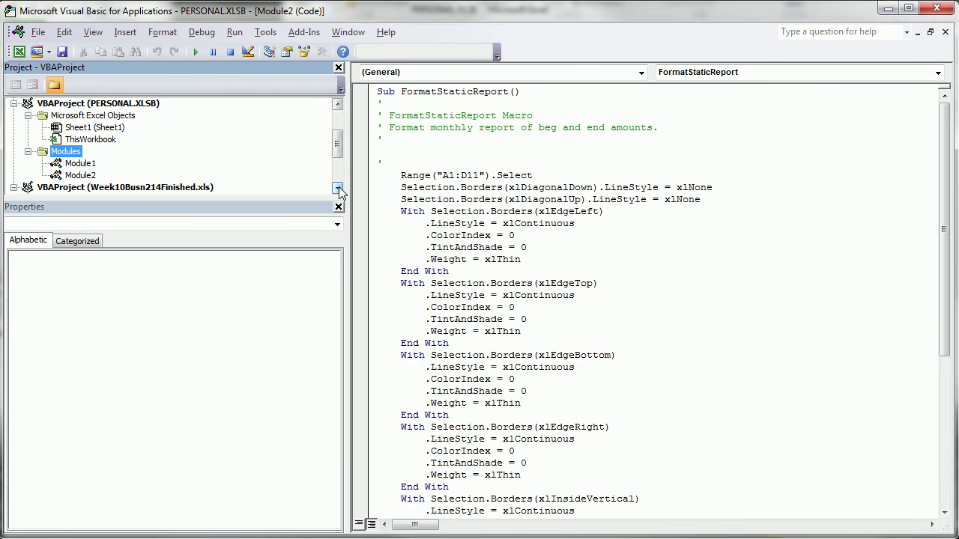
pyautogui.click(78, 176)
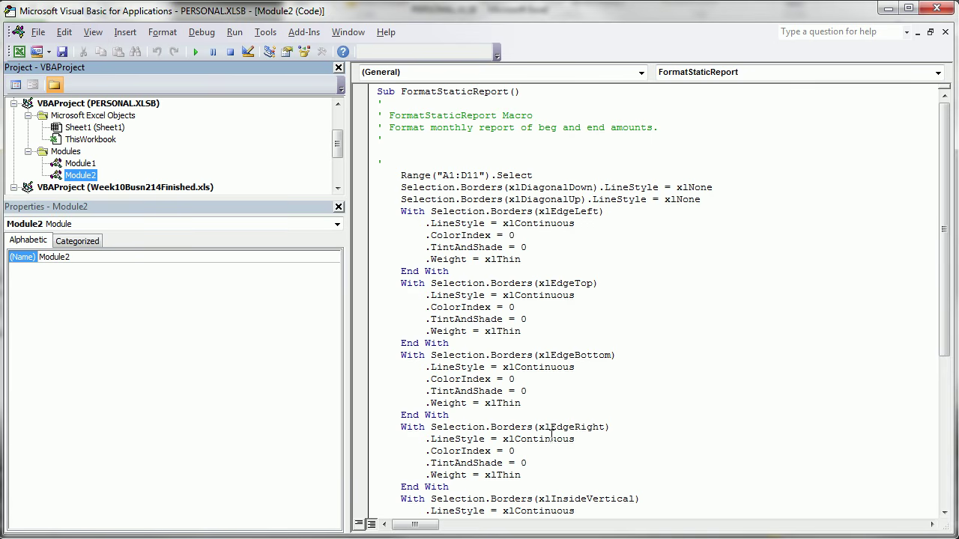
pyautogui.click(945, 513)
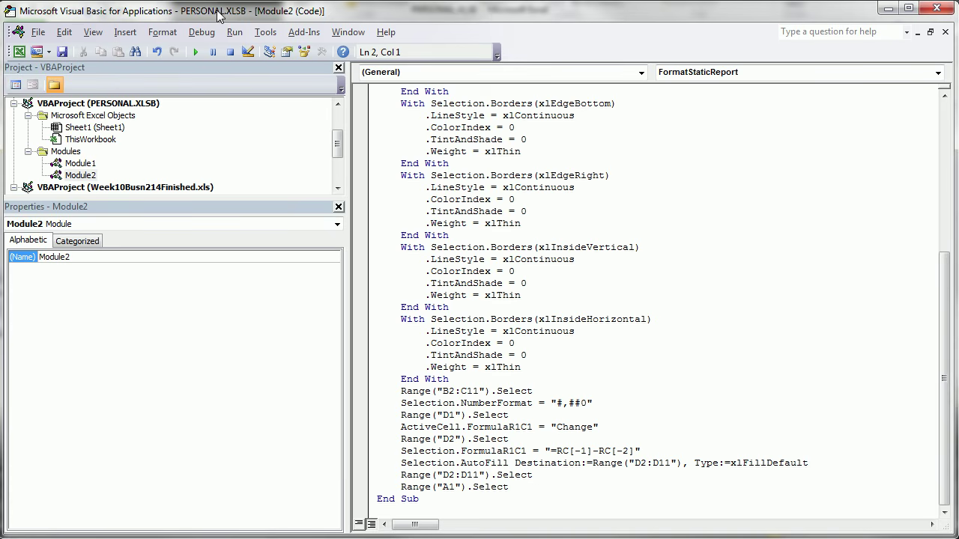
# Close the Visual Basic editor and hide the PERSONAL.XLSB workbook.
pyautogui.click(947, 13)
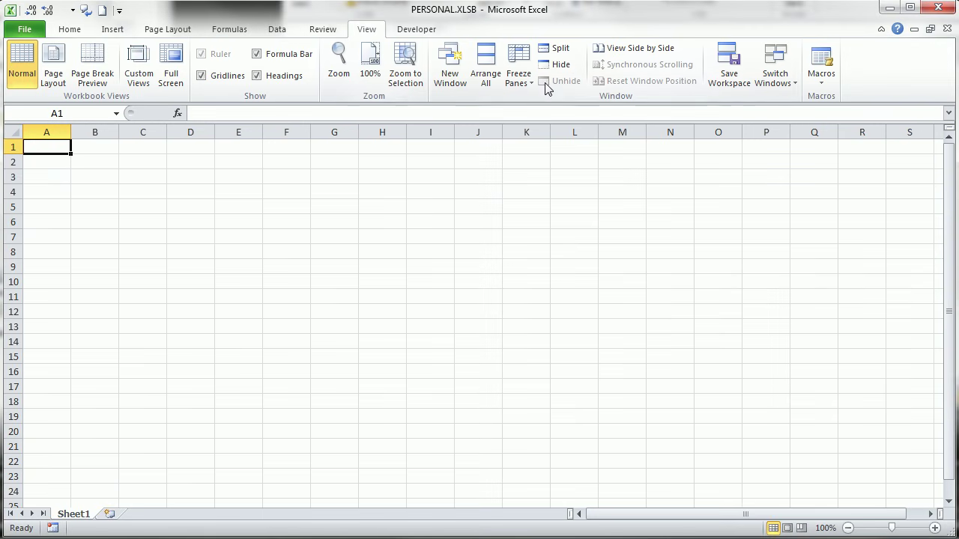
pyautogui.click(559, 67)
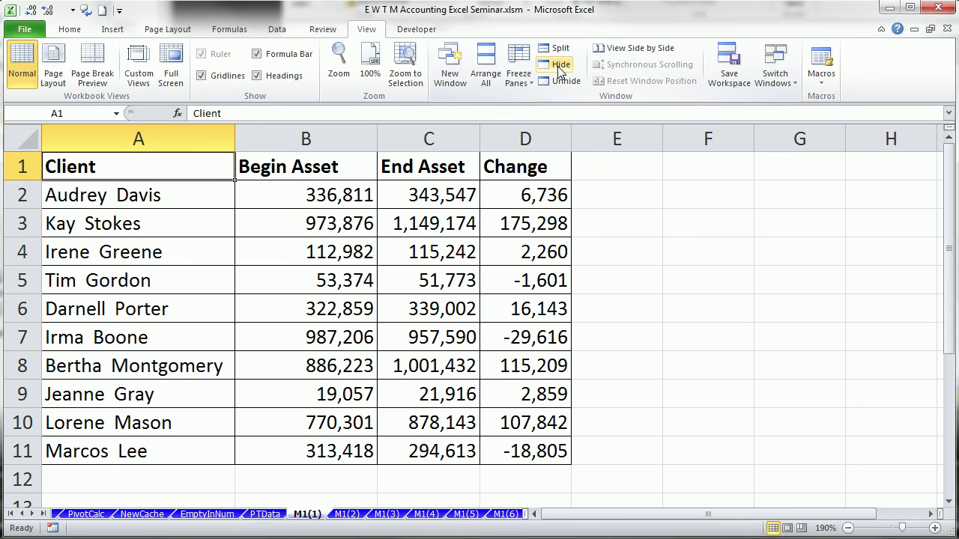
# Run the FormatStaticReport macro on the M1(2) sheet, starting from cell F6.
pyautogui.click(352, 516)
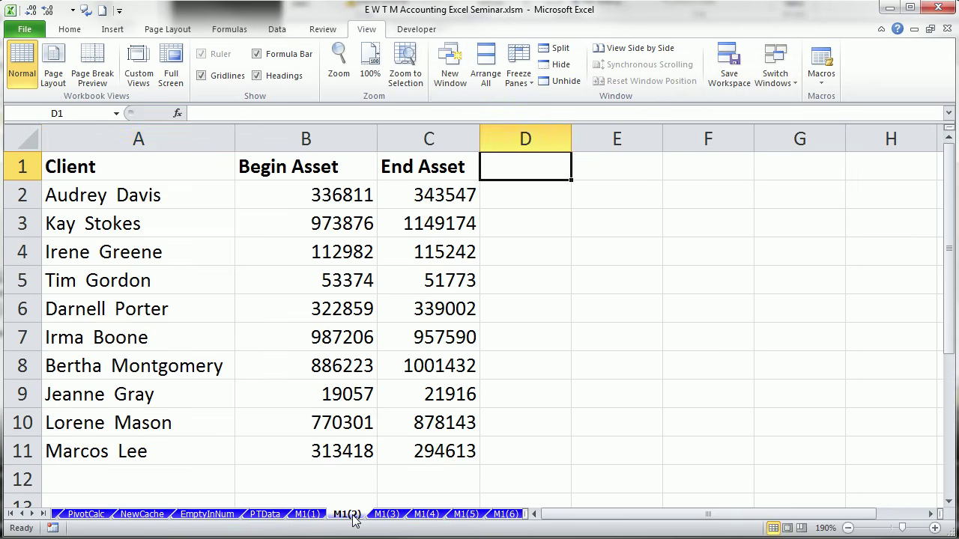
pyautogui.click(685, 308)
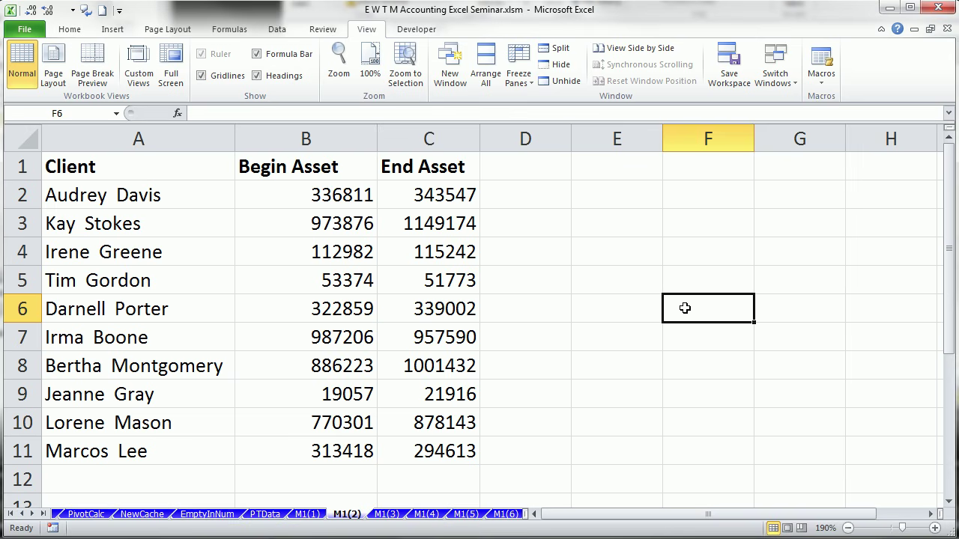
pyautogui.hotkey('alt', 'F8')
pyautogui.click(360, 200)
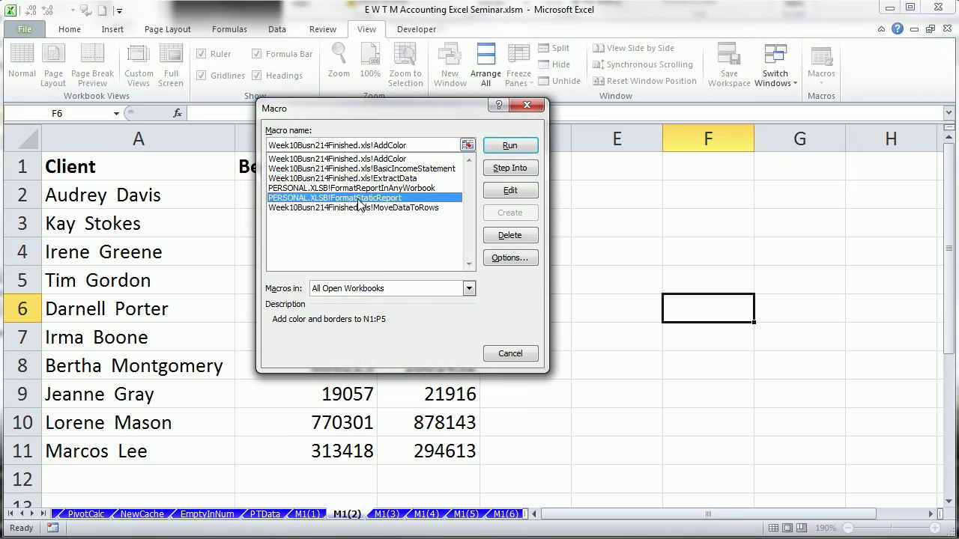
pyautogui.click(505, 147)
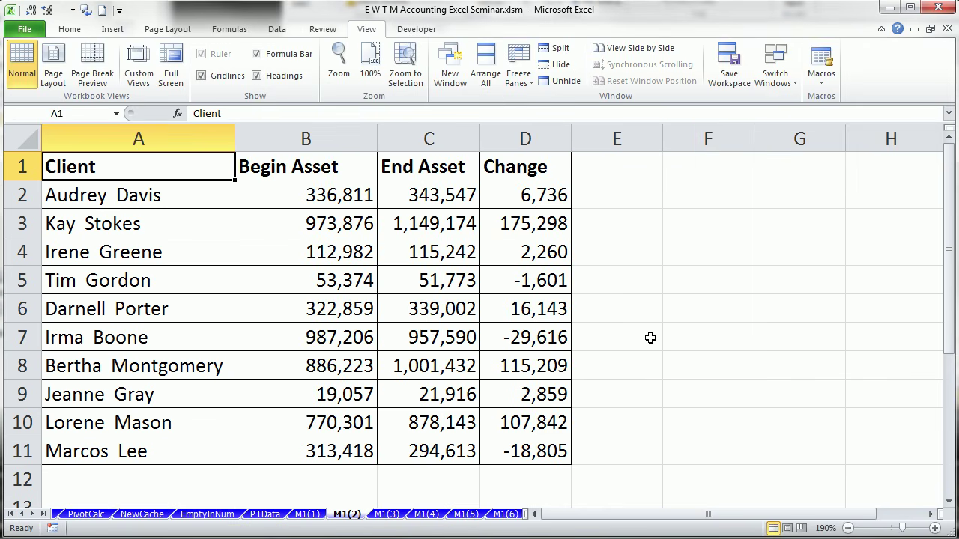
# Inspect the Change formula in cell D11 of the M1(2) sheet without altering it.
pyautogui.click(568, 458)
pyautogui.press('F2')
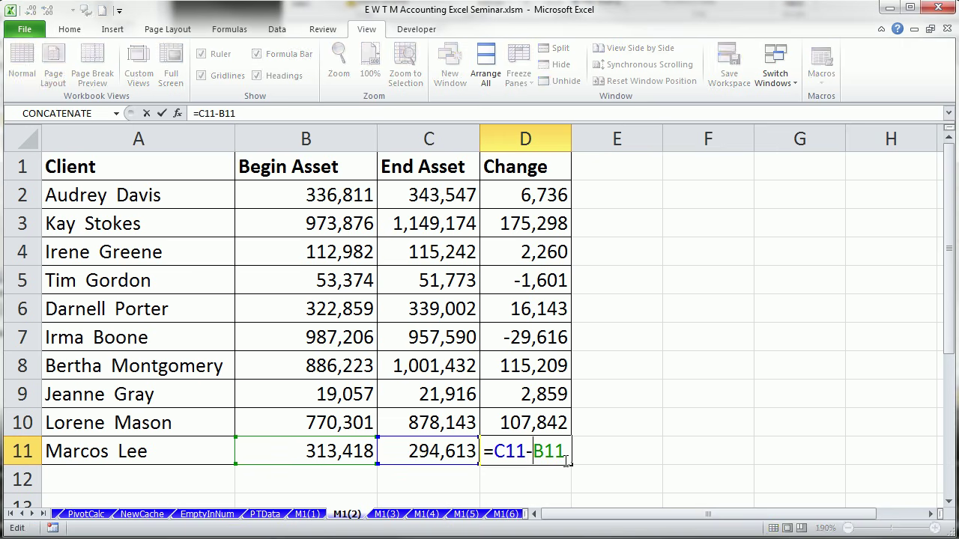
pyautogui.press('Escape')
# From the M1(3) sheet, check the shortcut key options of the AddColor and FormatStaticReport macros without changing them.
pyautogui.click(387, 514)
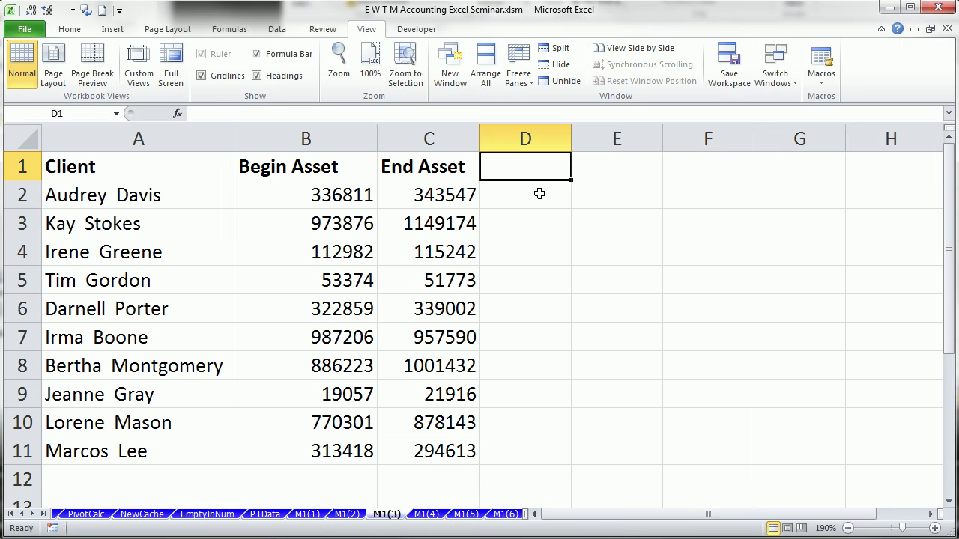
pyautogui.hotkey('alt', 'F8')
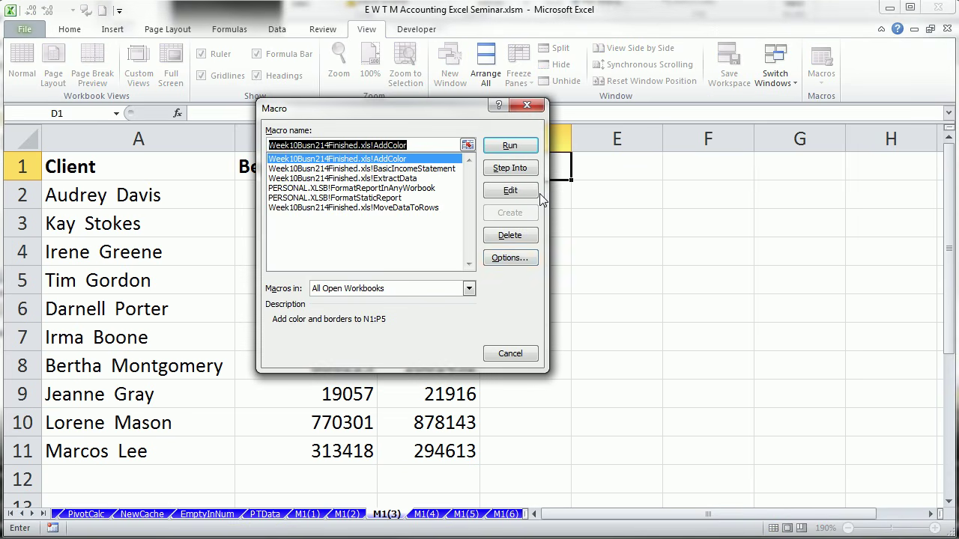
pyautogui.click(509, 259)
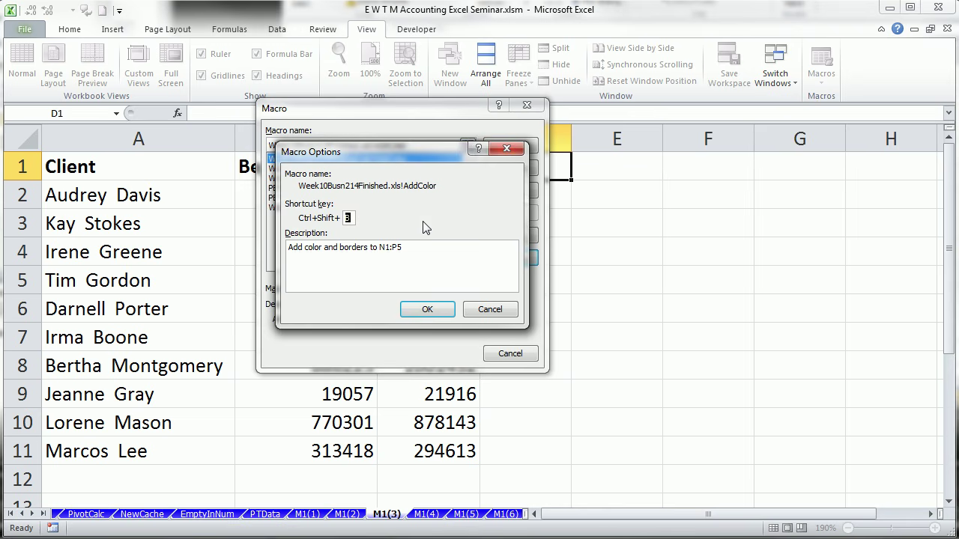
pyautogui.press('Return')
pyautogui.click(343, 199)
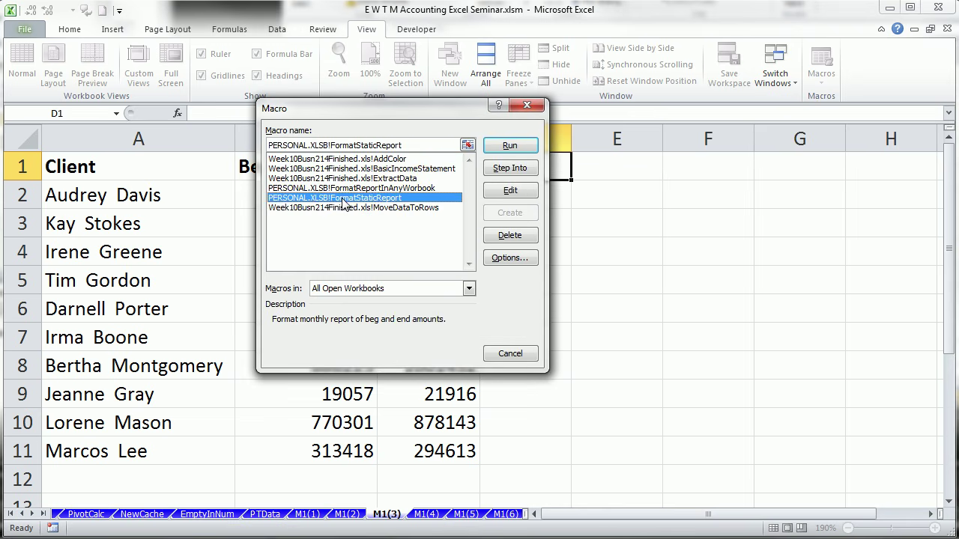
pyautogui.click(512, 260)
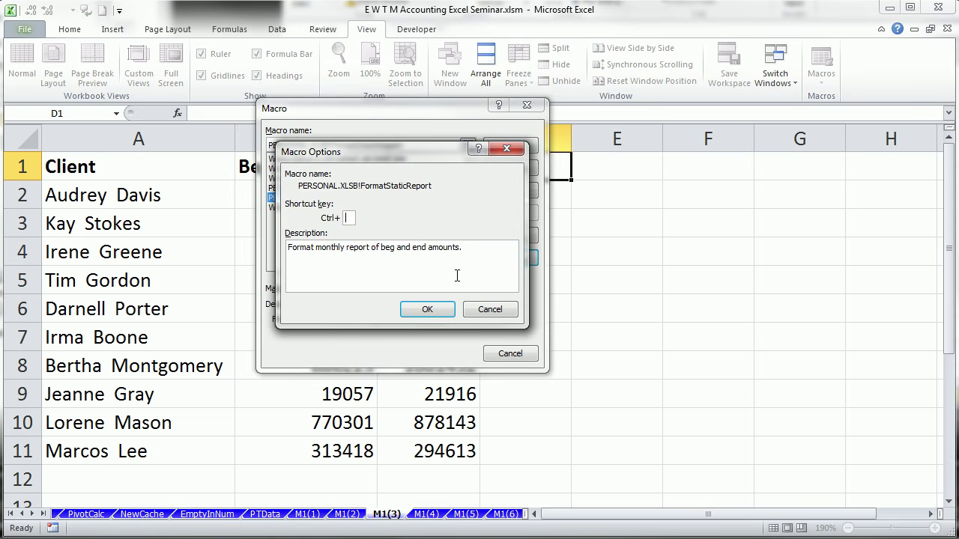
pyautogui.click(490, 310)
pyautogui.click(509, 354)
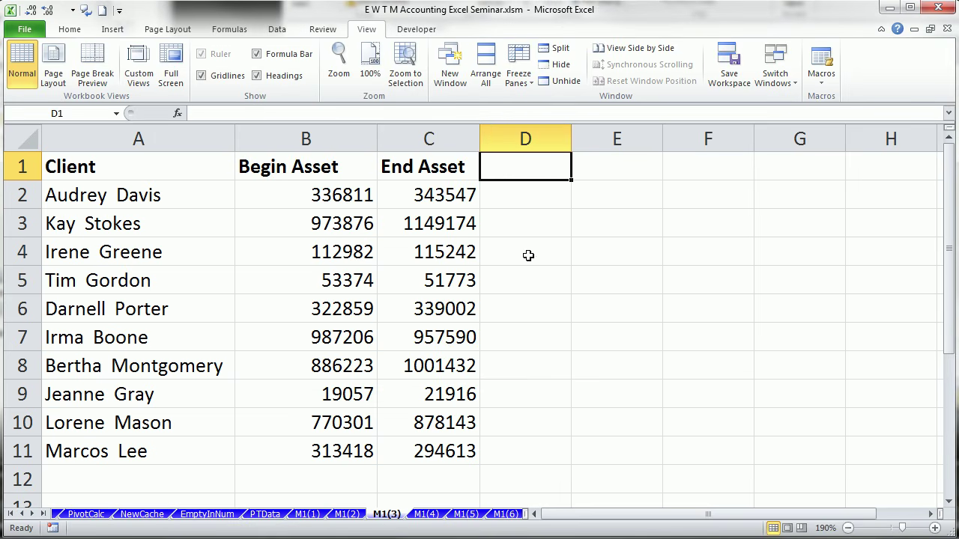
# Look through the M1(4), M1(5) and M1(6) sheets to compare the length of their client tables, ending on M1(4).
pyautogui.click(426, 515)
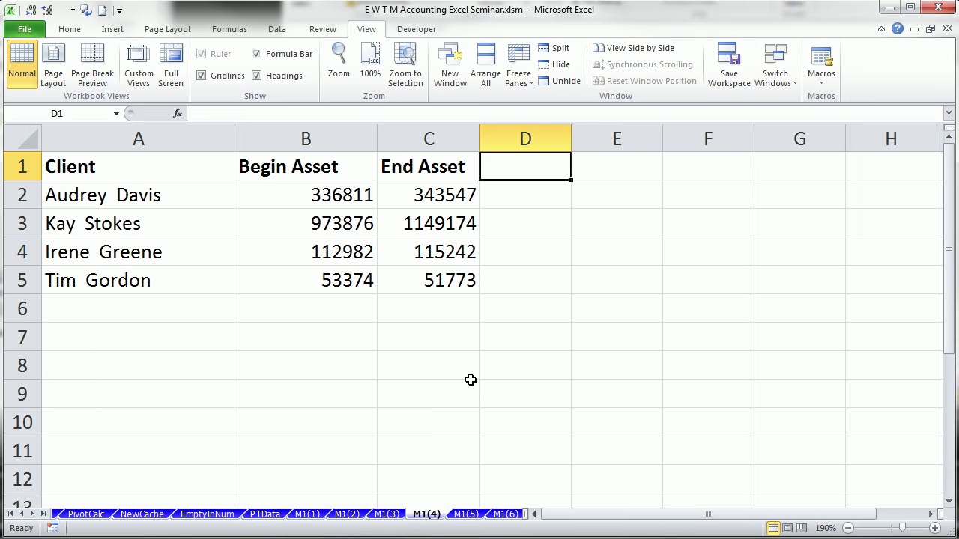
pyautogui.click(466, 515)
pyautogui.click(506, 514)
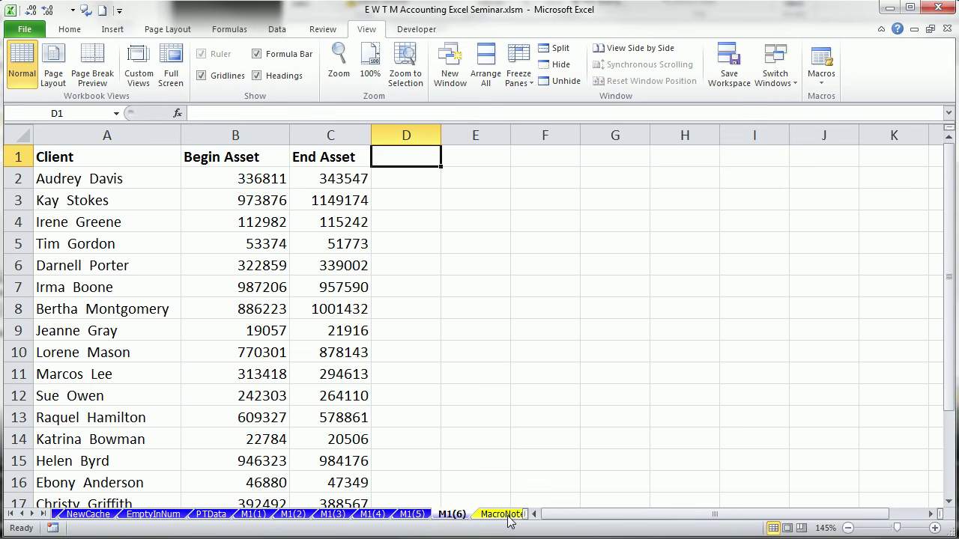
pyautogui.scroll(-6, 321, 333)
pyautogui.scroll(6, 314, 351)
pyautogui.click(373, 514)
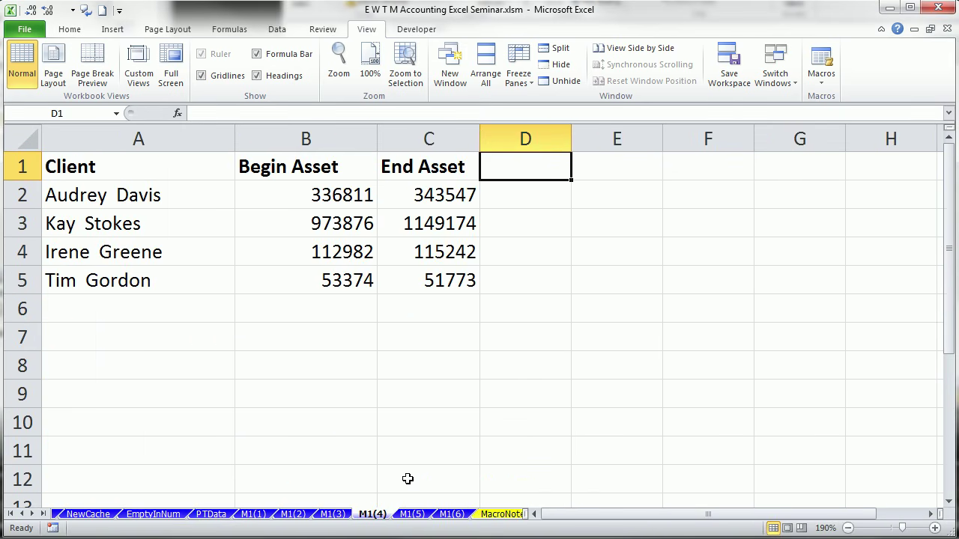
# Bring up the macro recording and relative reference commands while staying on the M1(4) sheet.
pyautogui.click(631, 326)
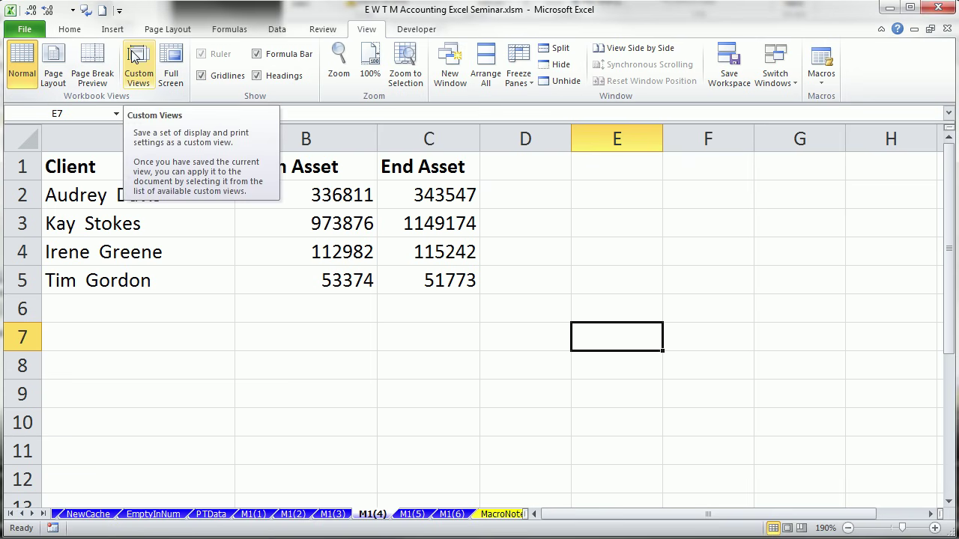
pyautogui.click(472, 310)
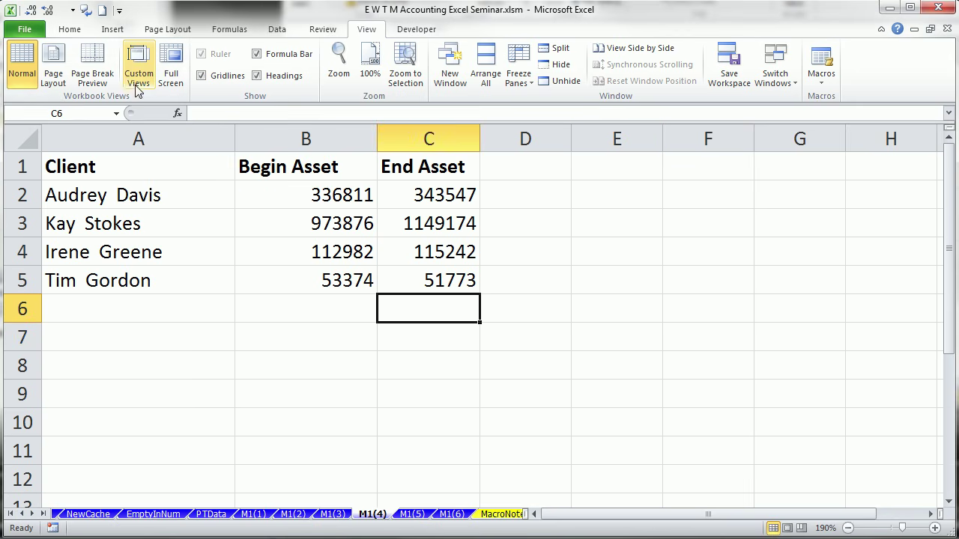
pyautogui.click(416, 34)
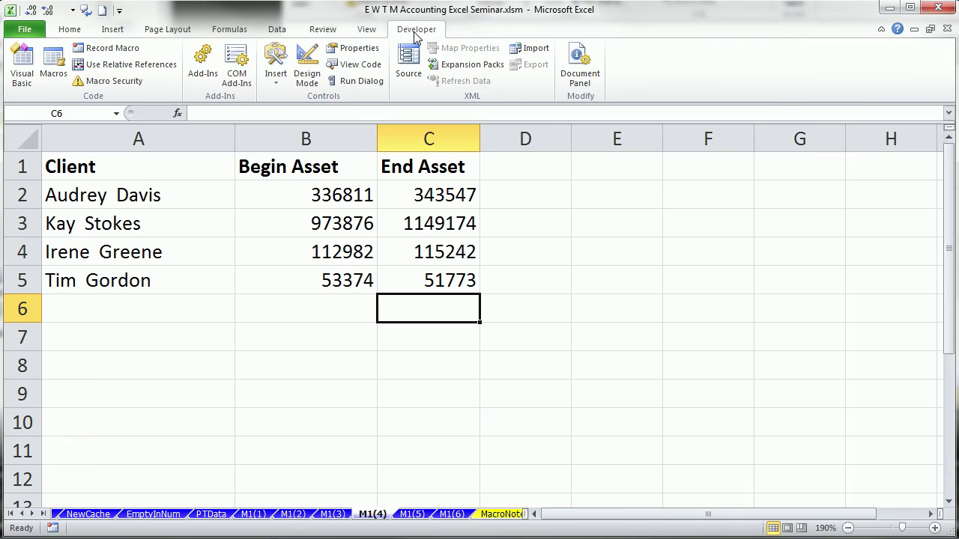
pyautogui.click(643, 333)
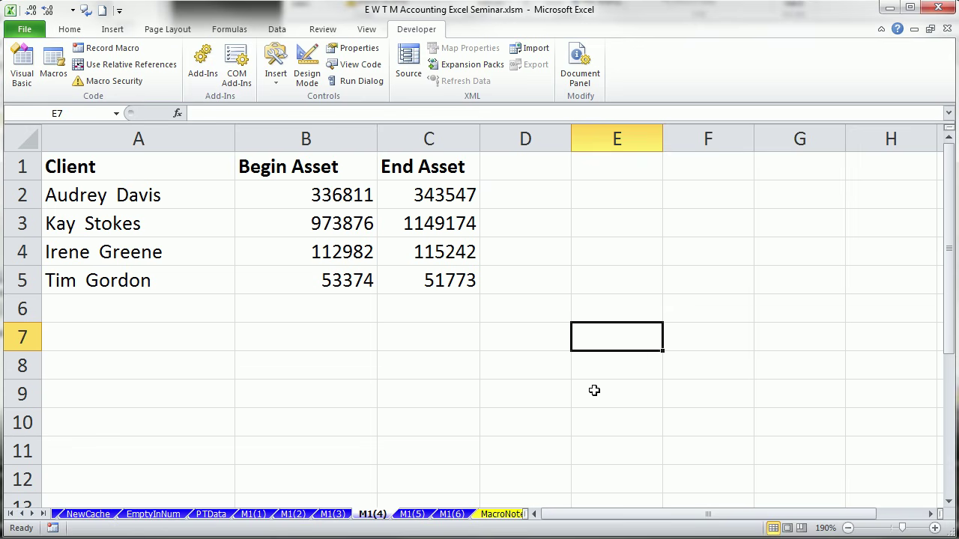
# Demonstrate selecting the client table A1:C5 on M1(4), first as a manual range and then as the current region from cell A1.
pyautogui.click(106, 170)
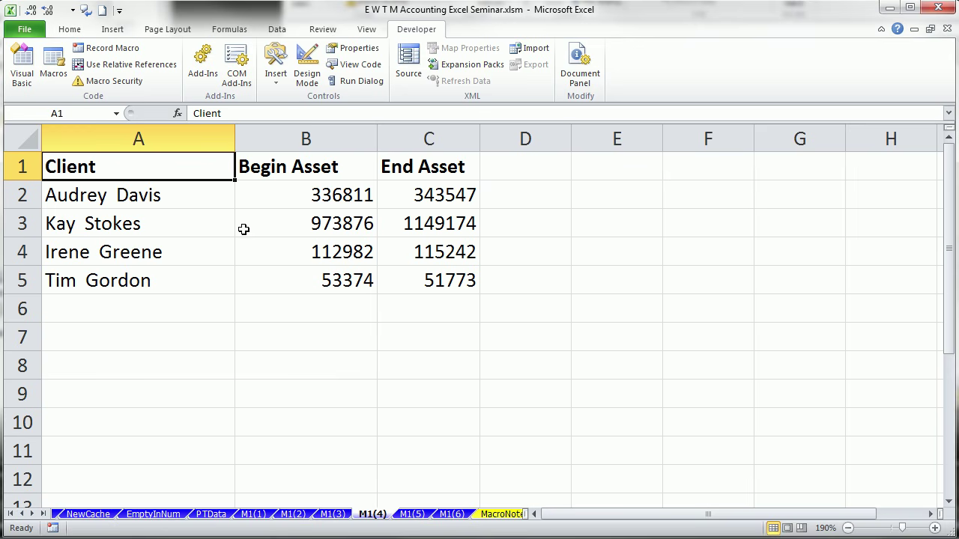
pyautogui.moveTo(97, 165); pyautogui.dragTo(428, 285)
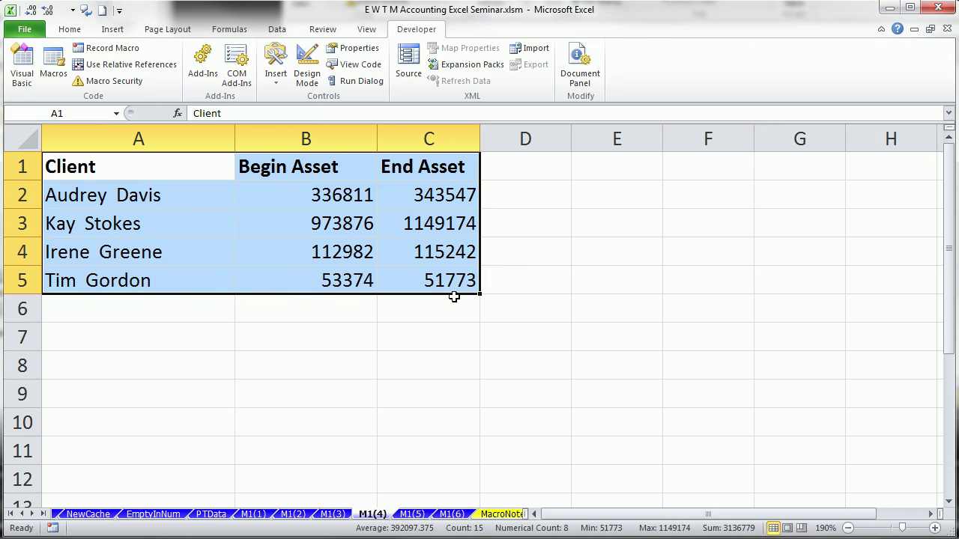
pyautogui.click(145, 177)
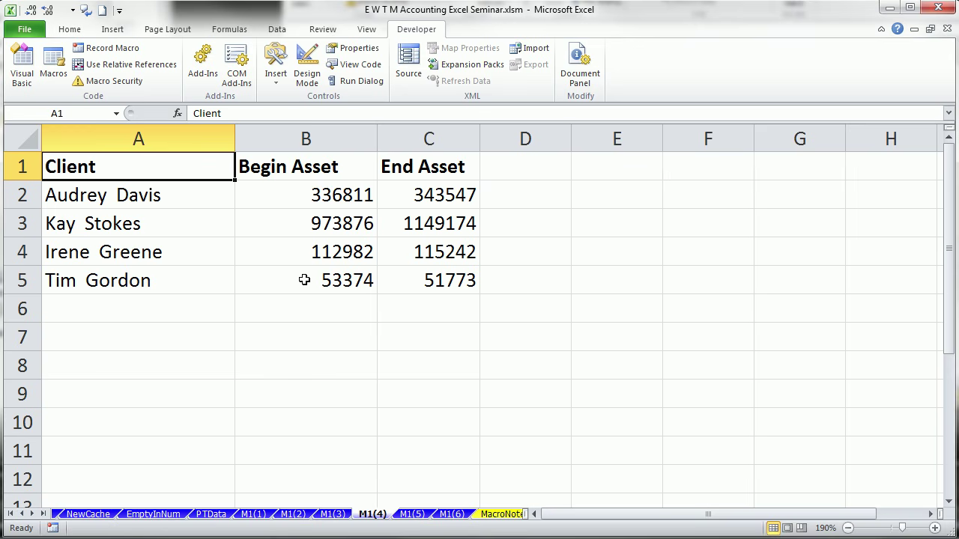
pyautogui.press('Down')
pyautogui.hotkey('ctrl', 'shift', '8')
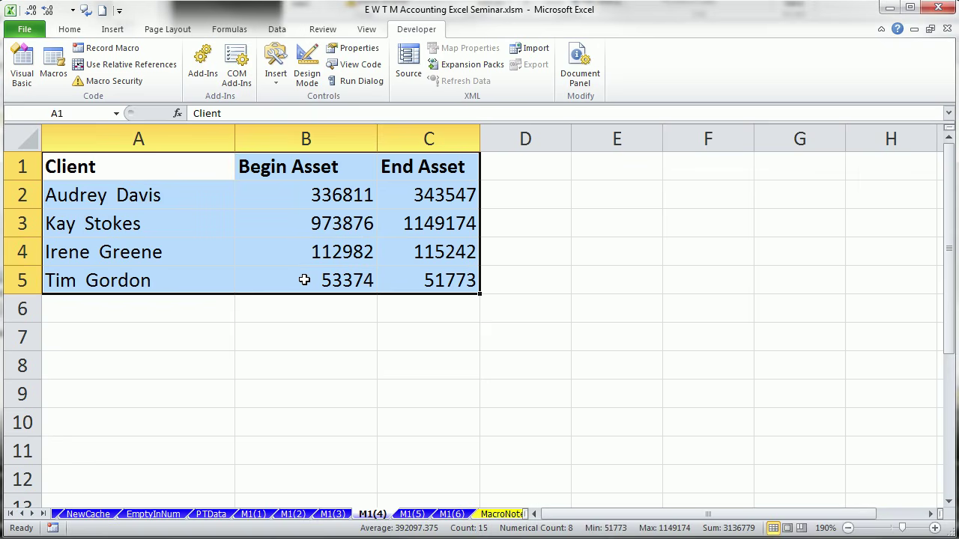
pyautogui.click(141, 166)
pyautogui.hotkey('ctrl', 'shift', '8')
pyautogui.click(141, 166)
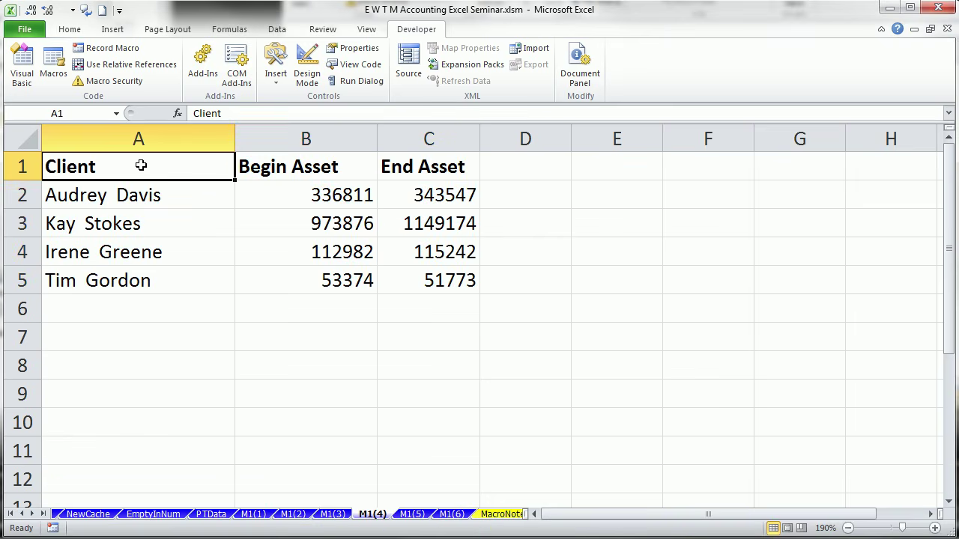
pyautogui.hotkey('ctrl', 'shift', '8')
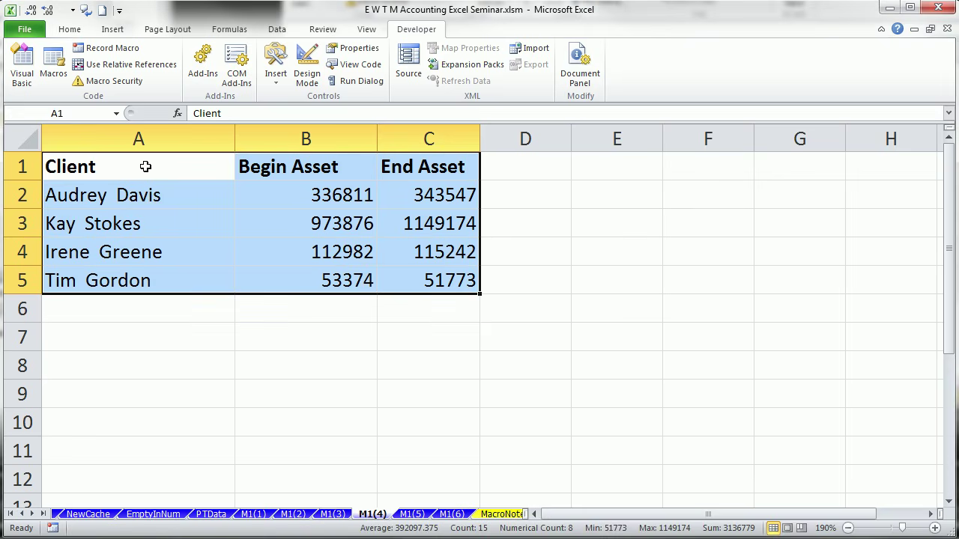
# Select the current region from A1 on M1(5) and from B6 on M1(6), then return to cell D1 on M1(4).
pyautogui.click(411, 514)
pyautogui.click(119, 166)
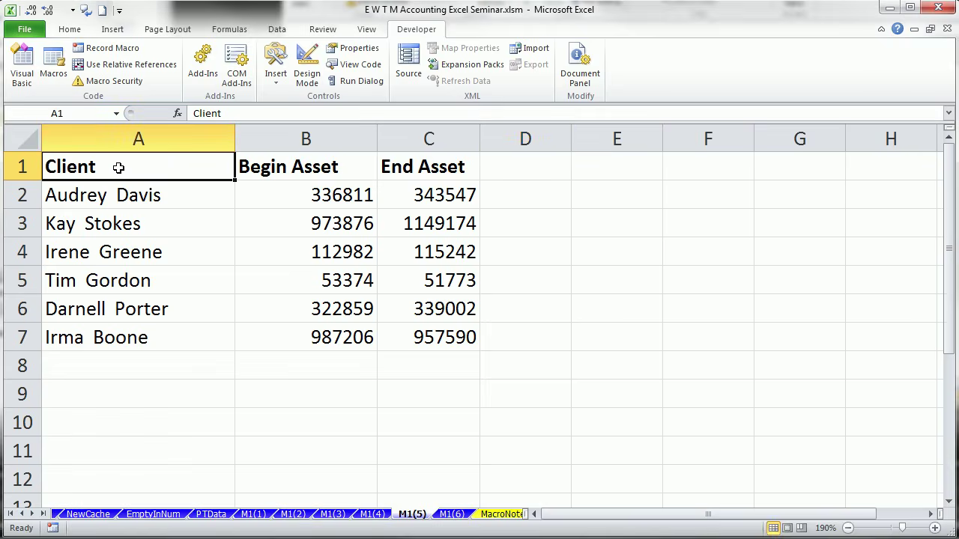
pyautogui.hotkey('ctrl', 'shift', '8')
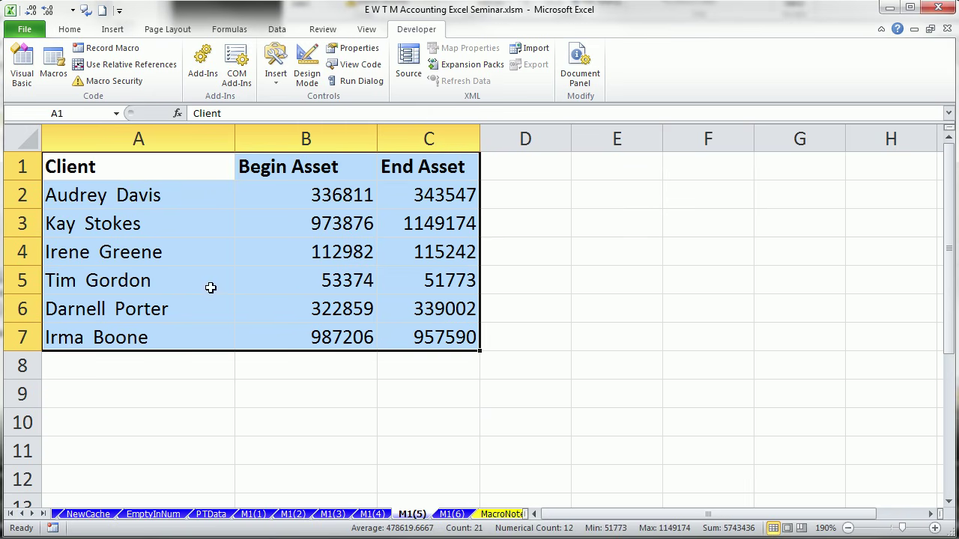
pyautogui.click(452, 514)
pyautogui.click(233, 265)
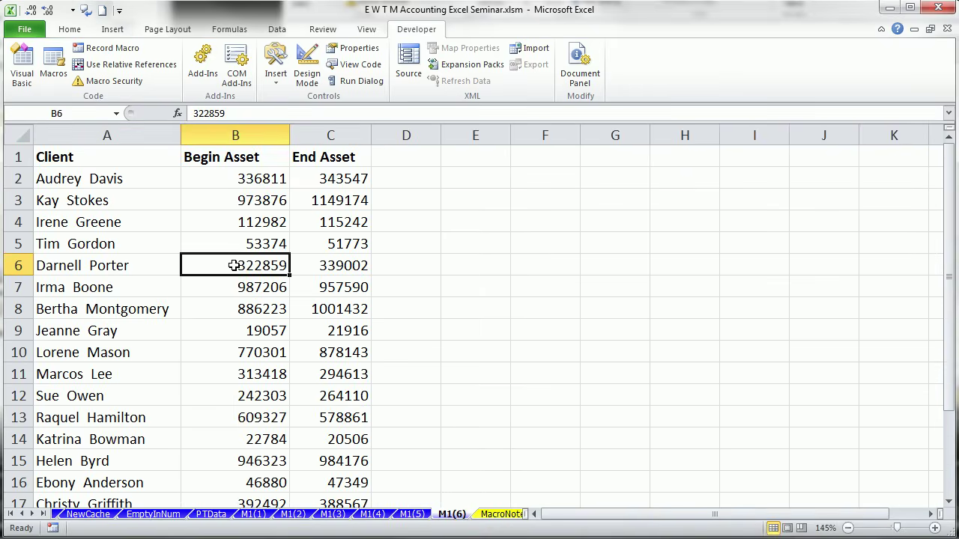
pyautogui.hotkey('ctrl', 'shift', '8')
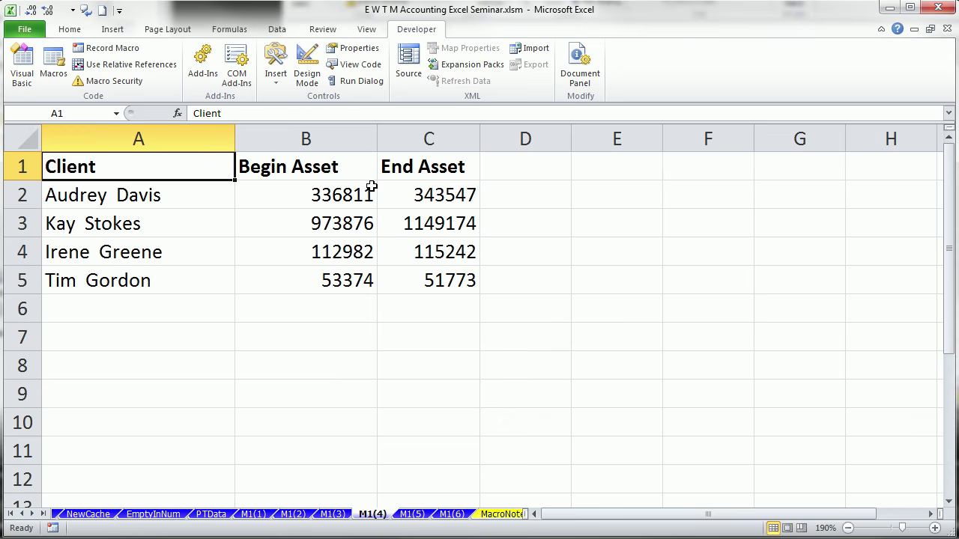
pyautogui.click(524, 169)
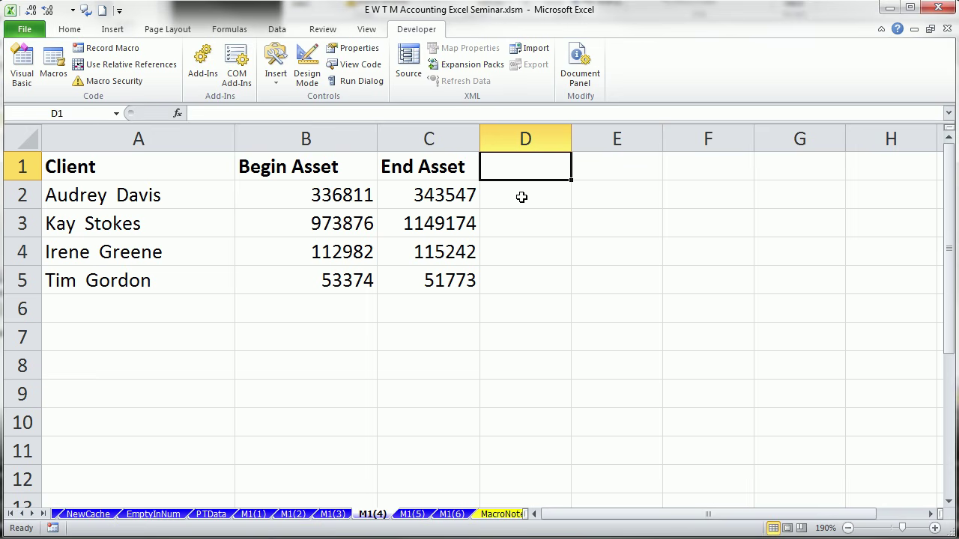
pyautogui.click(521, 197)
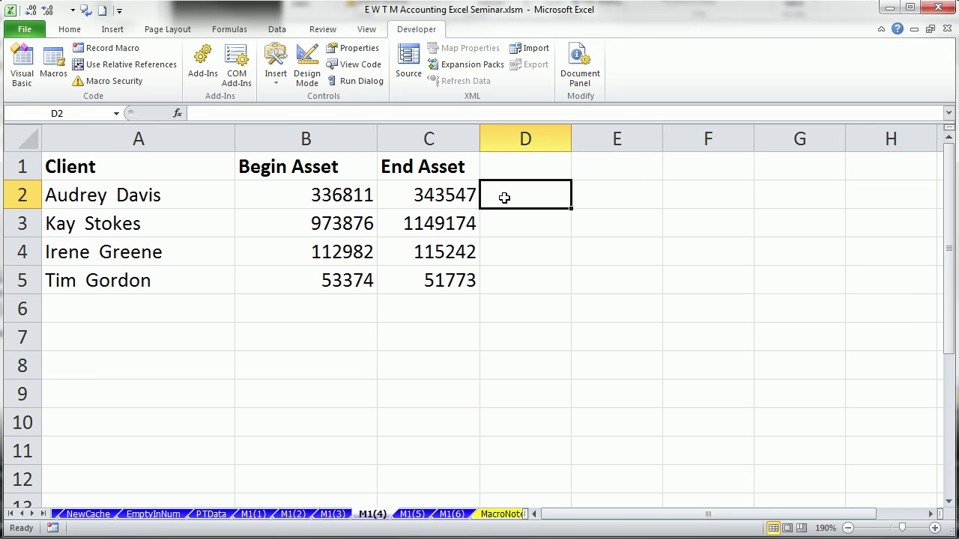
pyautogui.moveTo(502, 192); pyautogui.dragTo(508, 281)
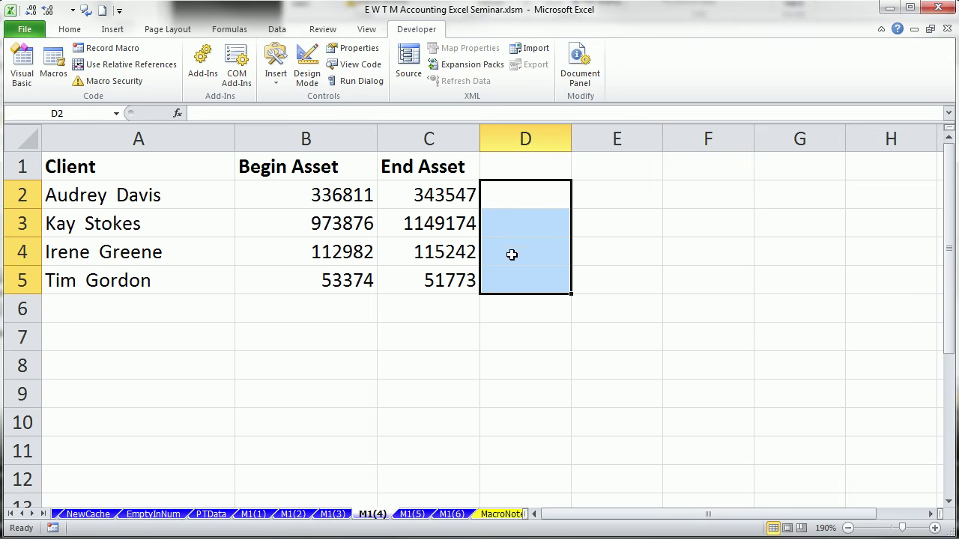
pyautogui.click(530, 195)
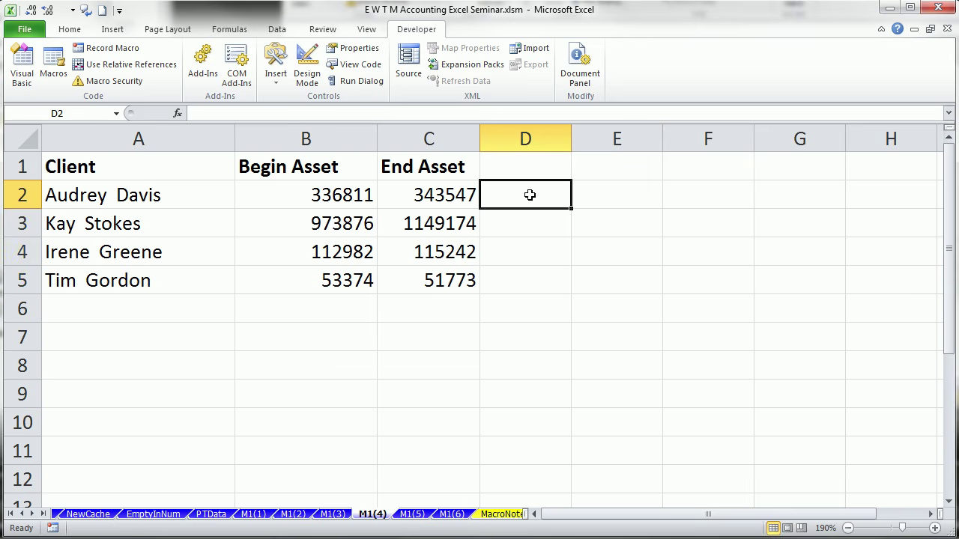
pyautogui.click(436, 194)
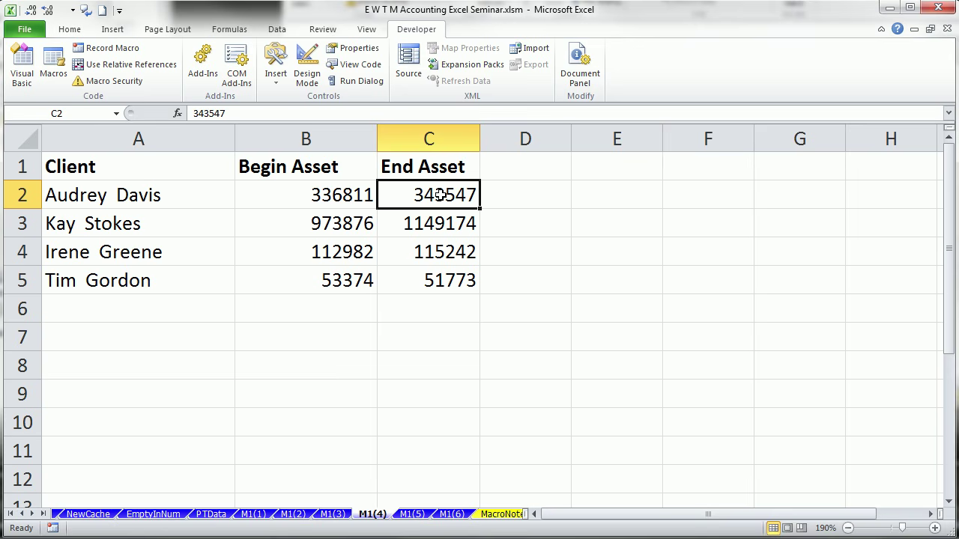
pyautogui.hotkey('ctrl', 'Down')
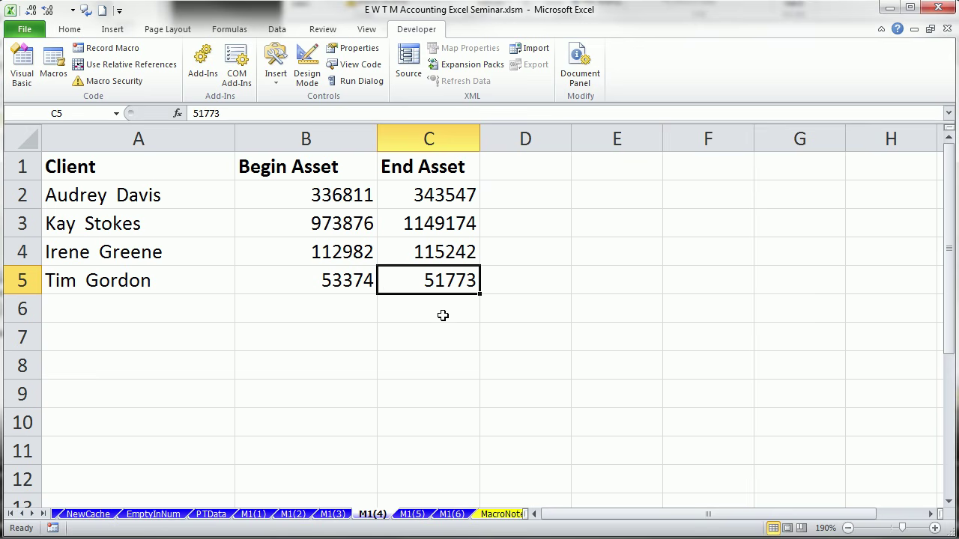
pyautogui.click(129, 66)
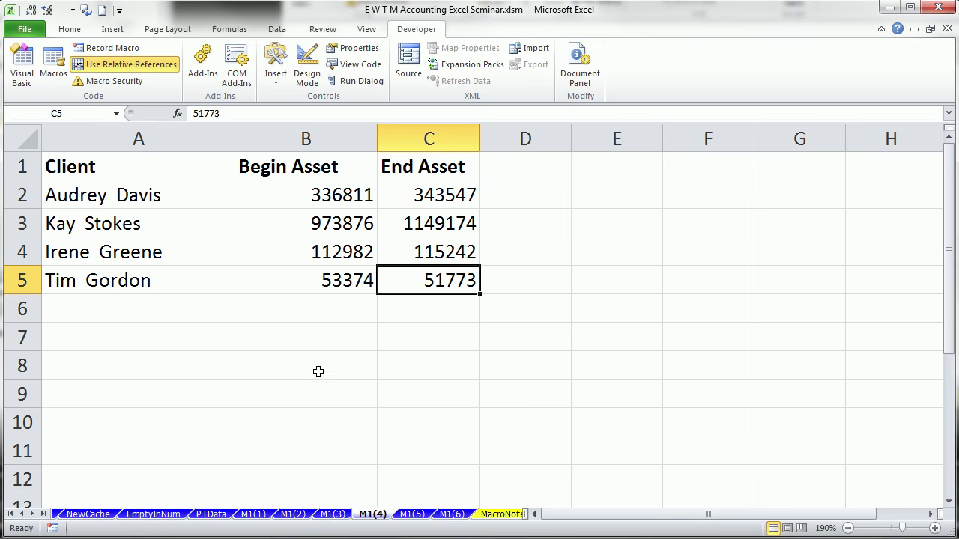
pyautogui.click(522, 288)
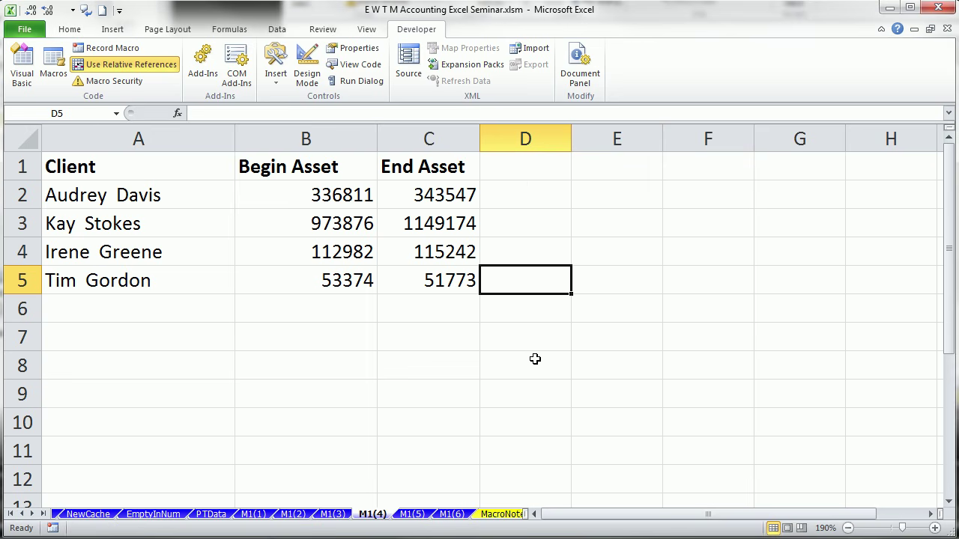
pyautogui.click(126, 66)
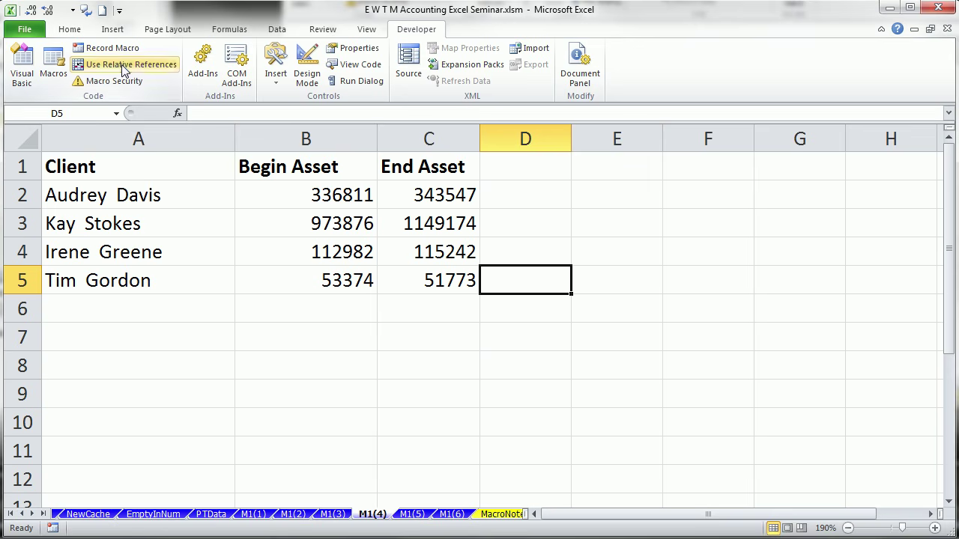
# From cell E7, start recording macro FormatReportVariableHieght with shortcut Ctrl+Shift+F, stored in This Workbook, described as "Format our monthly report that has a variable height.".
pyautogui.click(616, 337)
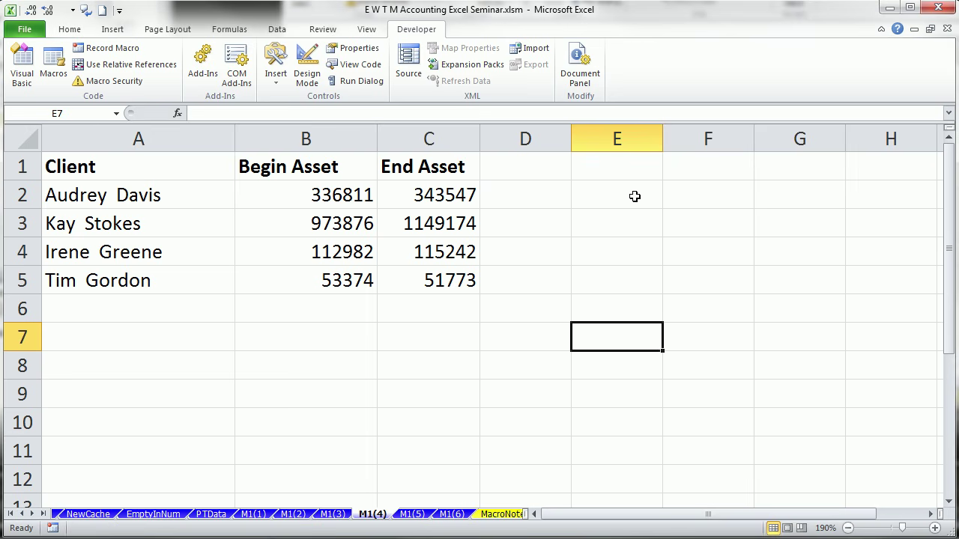
pyautogui.click(105, 48)
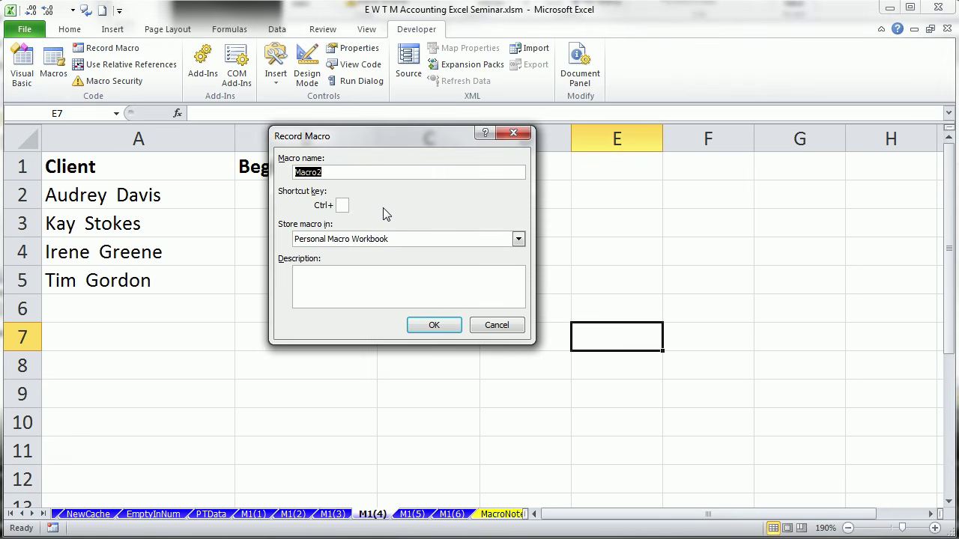
pyautogui.write('FormatReportVariableHeight')
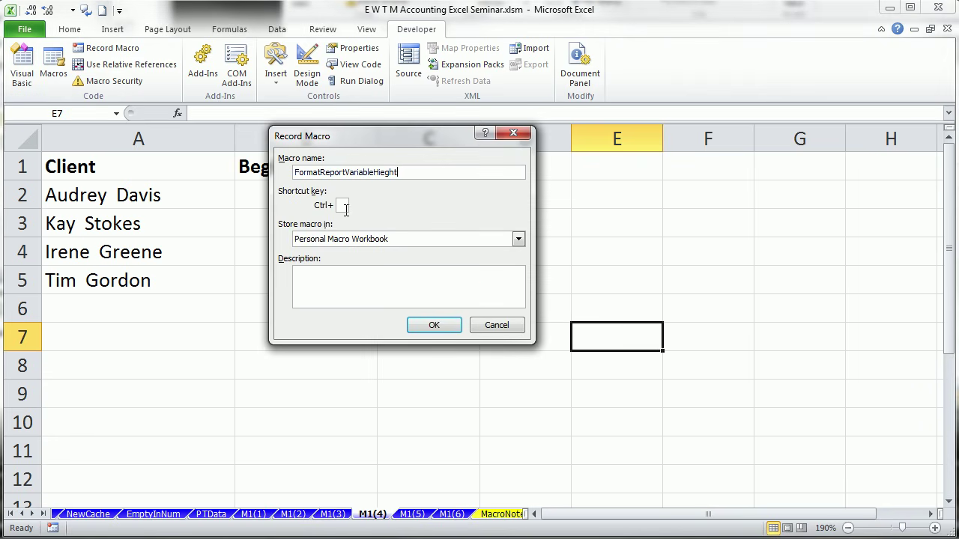
pyautogui.click(345, 209)
pyautogui.write('F')
pyautogui.click(518, 239)
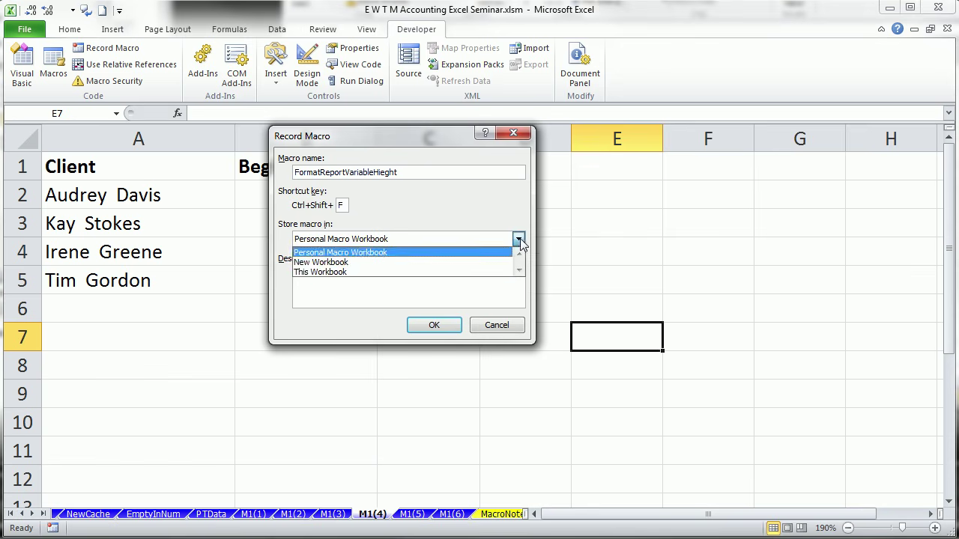
pyautogui.click(330, 272)
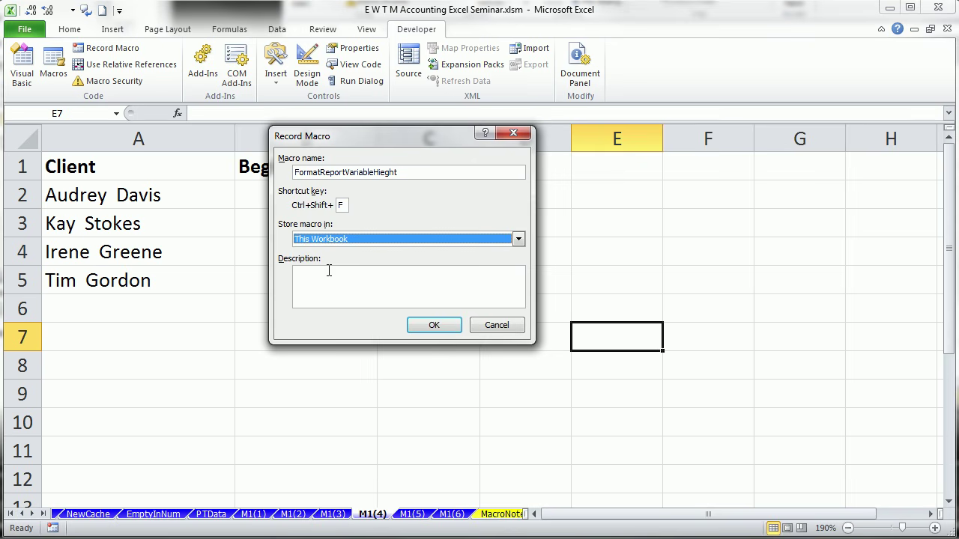
pyautogui.click(328, 280)
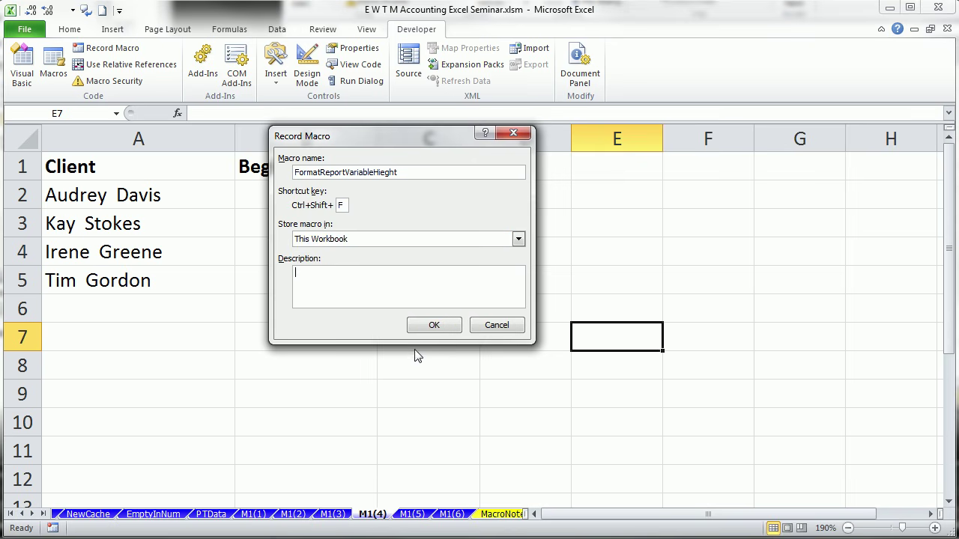
pyautogui.write('Format our monthly report that has a variable height.')
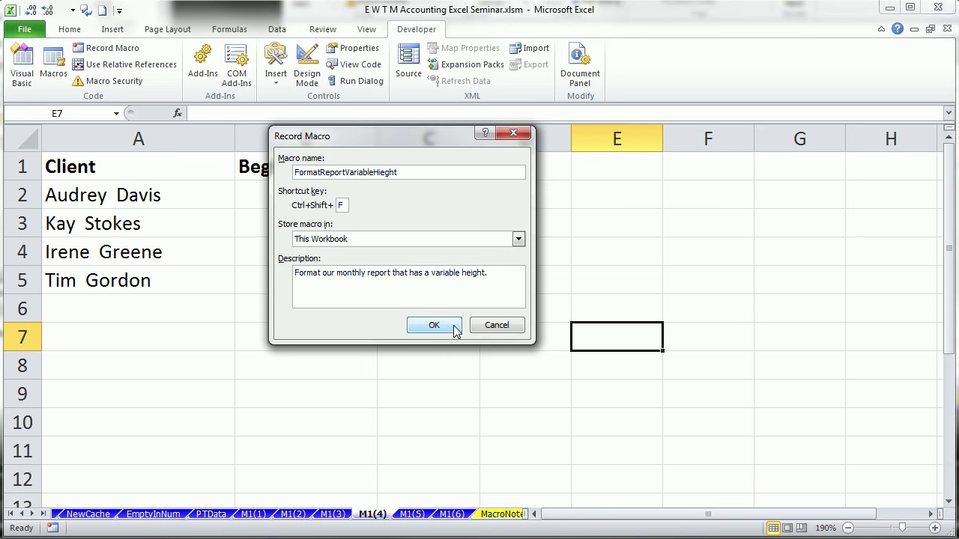
pyautogui.click(455, 327)
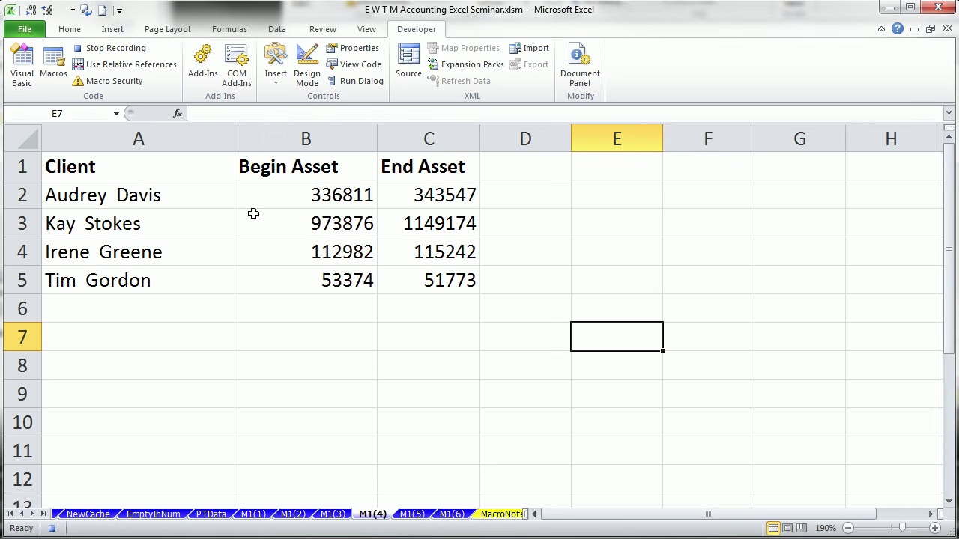
# Enter the column heading Change in cell D1, beside End Asset.
pyautogui.click(511, 167)
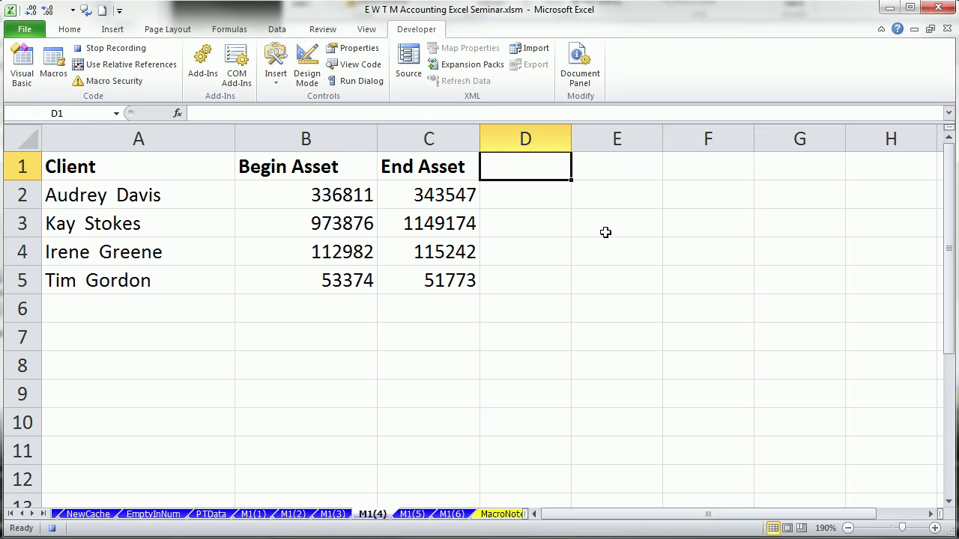
pyautogui.write('Change')
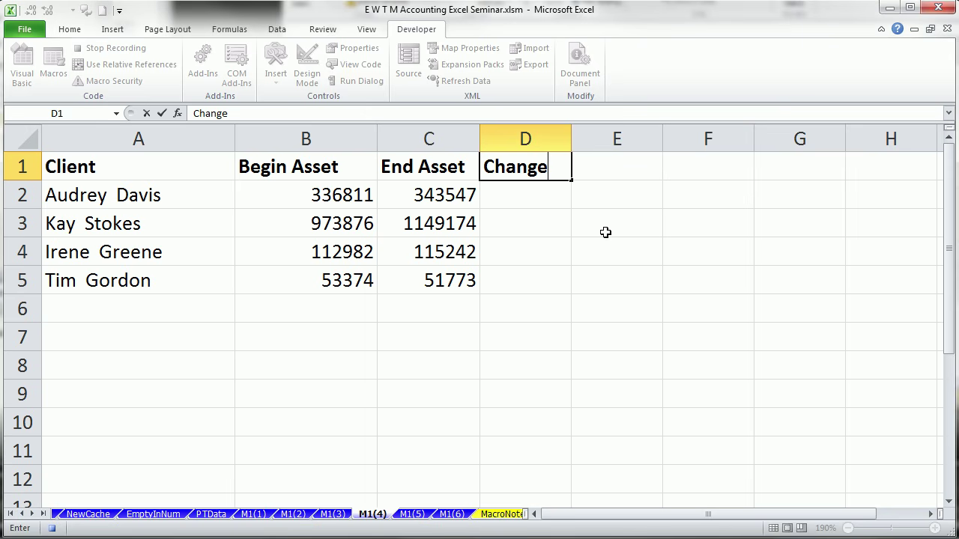
pyautogui.press('Return')
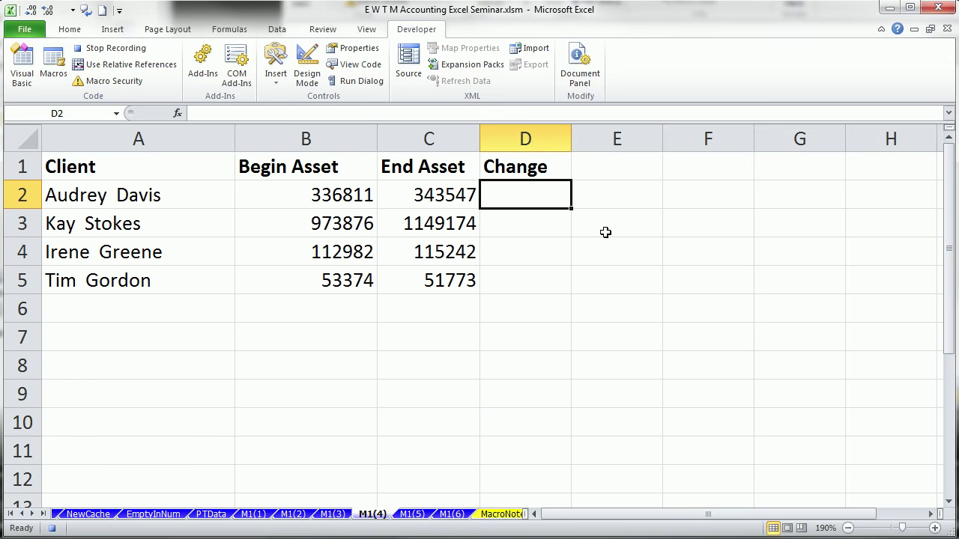
# Enter the formula =C2-B2 in cell D2 and copy that cell.
pyautogui.write('=')
pyautogui.press('Left')
pyautogui.write('-')
pyautogui.press('Left')
pyautogui.press('Left')
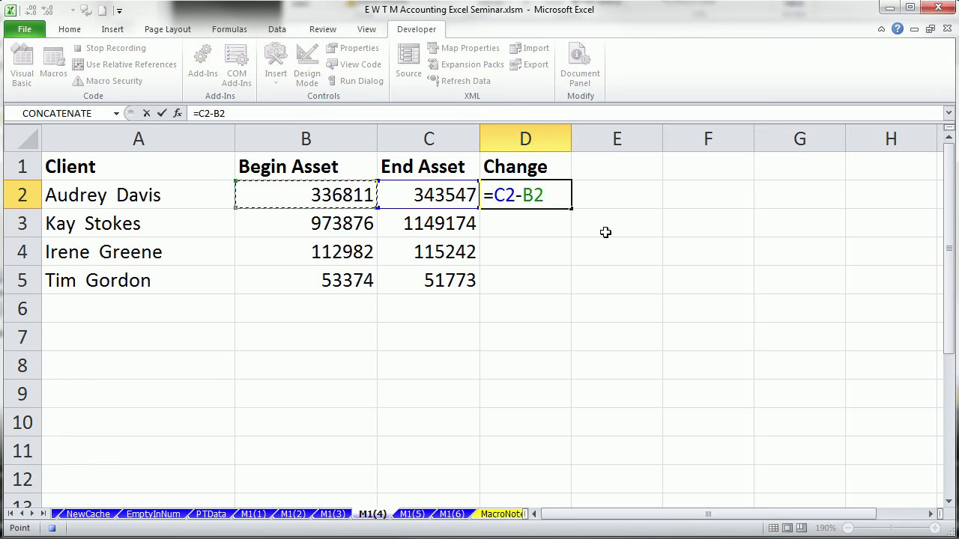
pyautogui.hotkey('ctrl', 'Return')
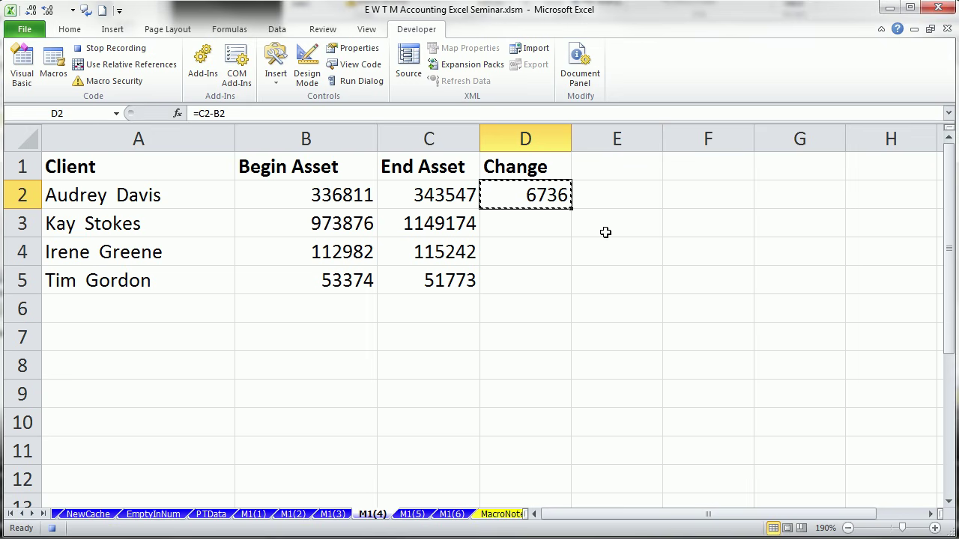
# Jump from C2 to the last filled cell of the End Asset column and turn on relative references for the recording.
pyautogui.click(420, 195)
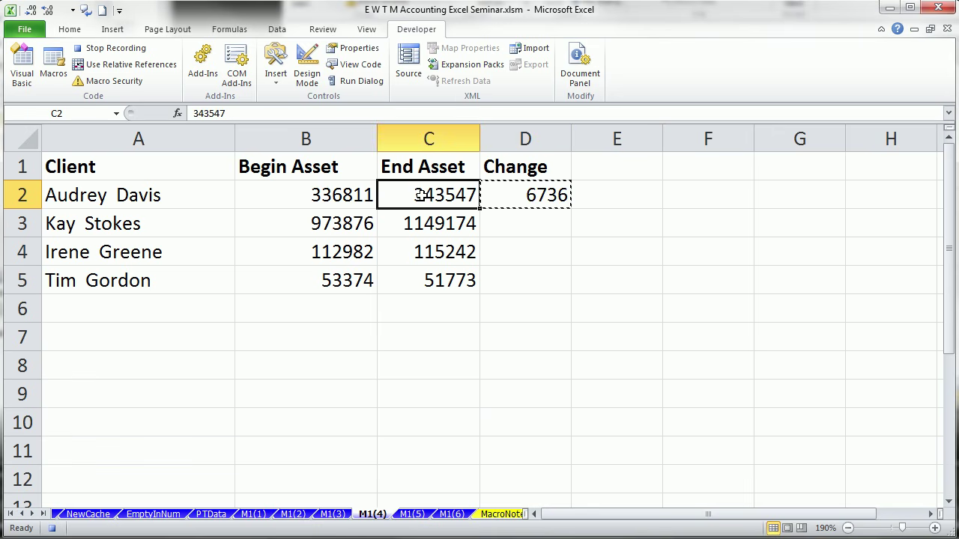
pyautogui.hotkey('ctrl', 'Down')
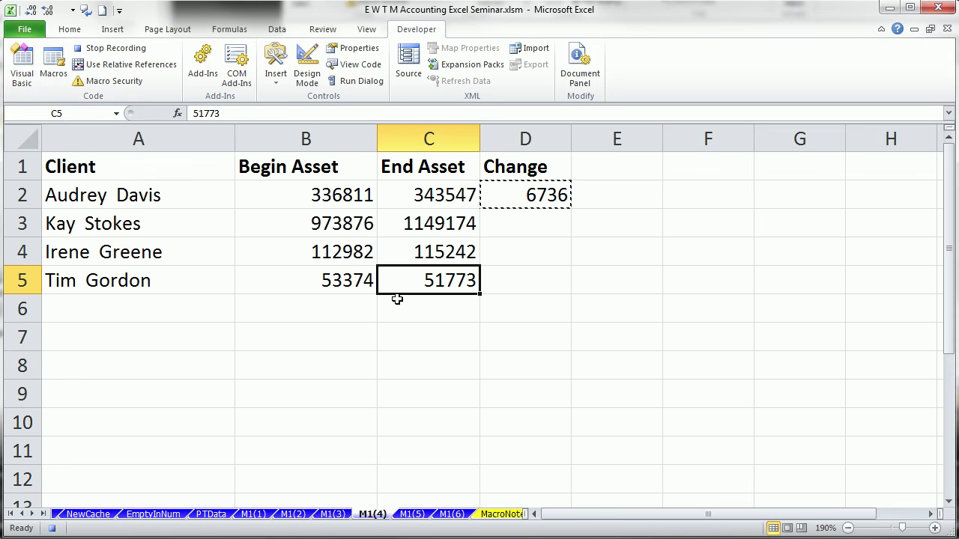
pyautogui.click(108, 71)
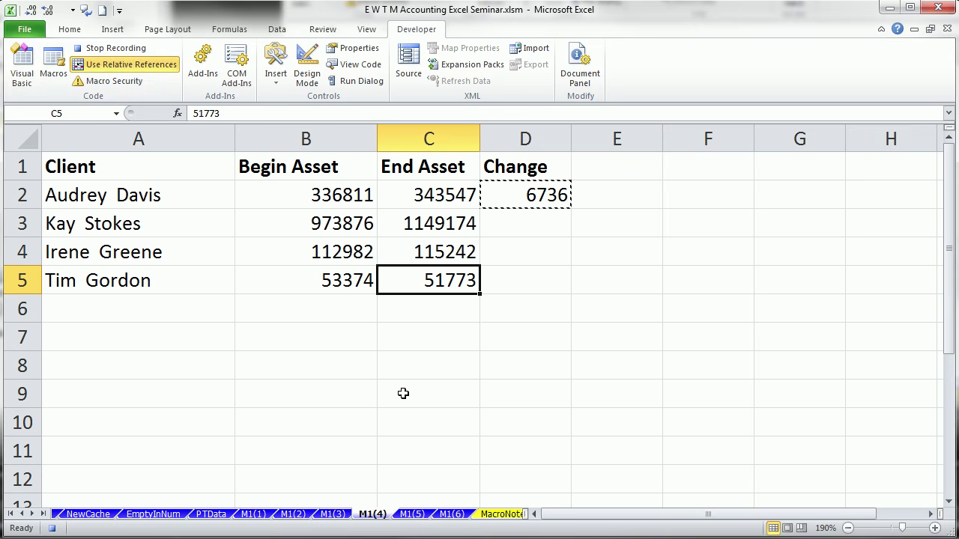
# Select the Change column from D5 up to the formula in D2, paste the copied formula, and turn relative references off again.
pyautogui.click(523, 281)
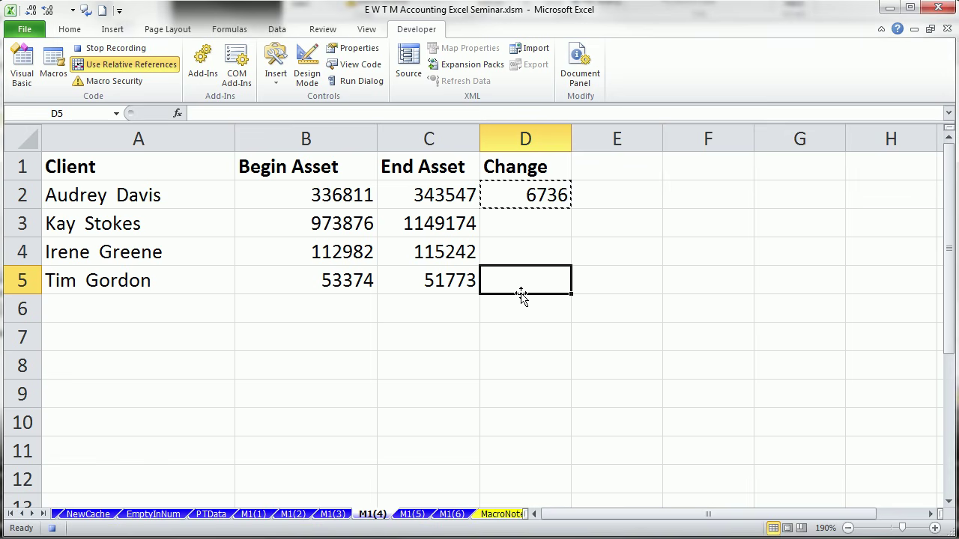
pyautogui.hotkey('ctrl', 'shift', 'Up')
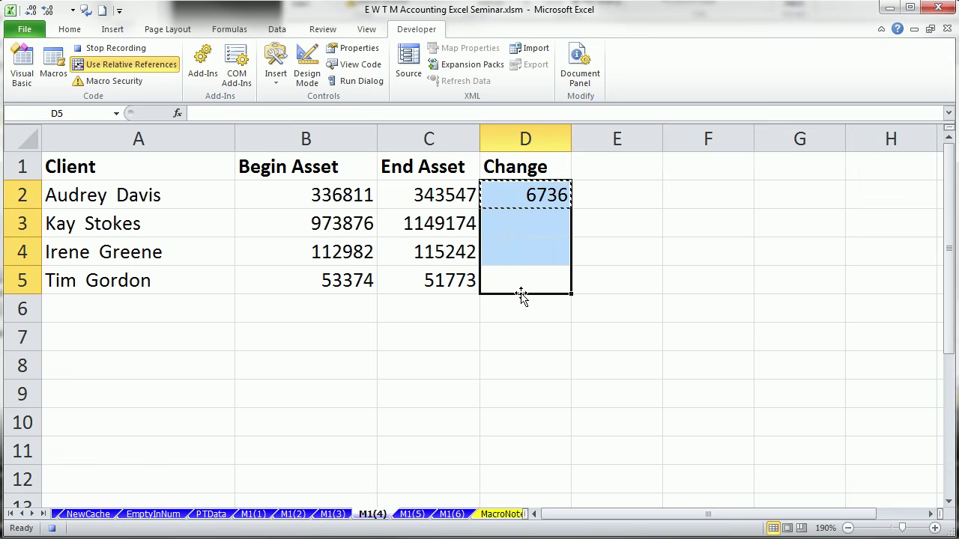
pyautogui.hotkey('ctrl', 'v')
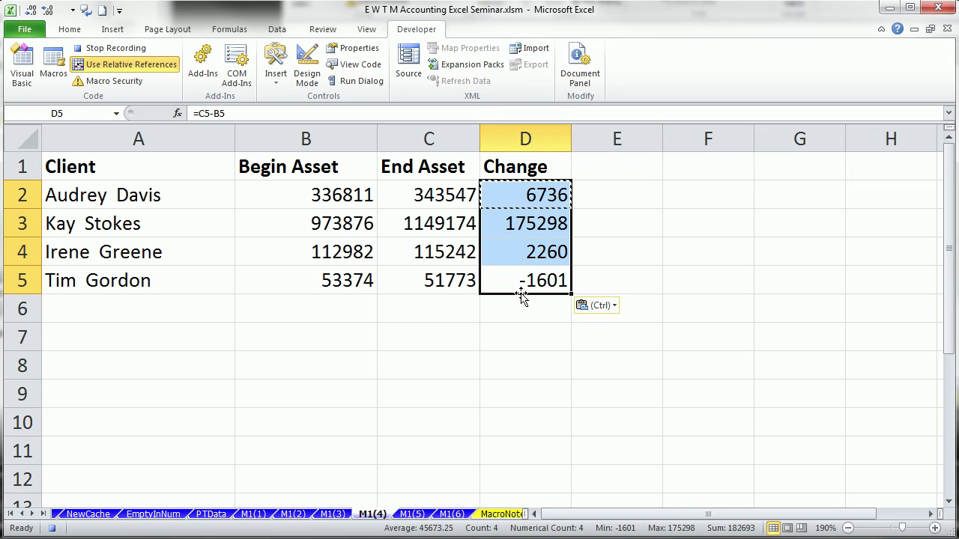
pyautogui.press('Escape')
pyautogui.click(154, 64)
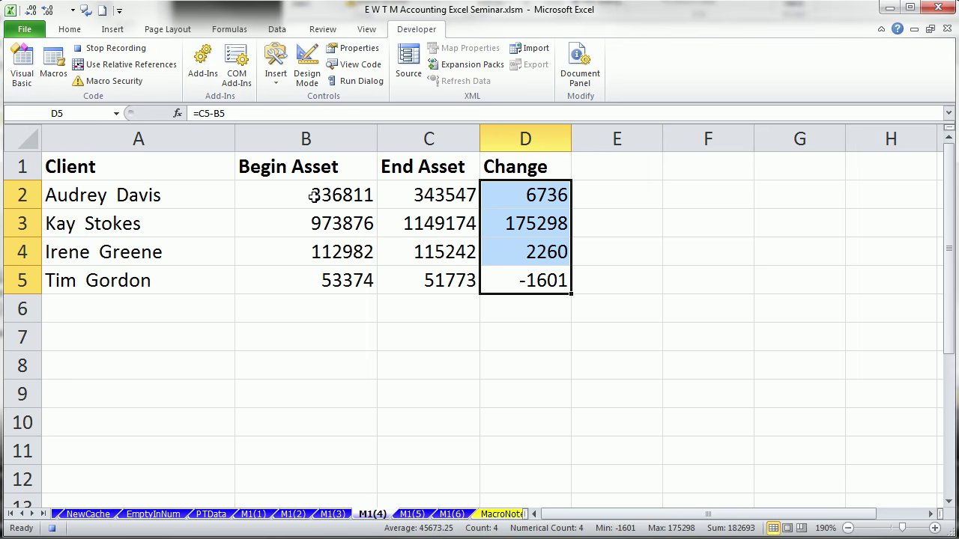
# Extend the selection from B2 to the data's last column and row, and apply the Number format with 0 decimals and the 1000 separator.
pyautogui.click(313, 196)
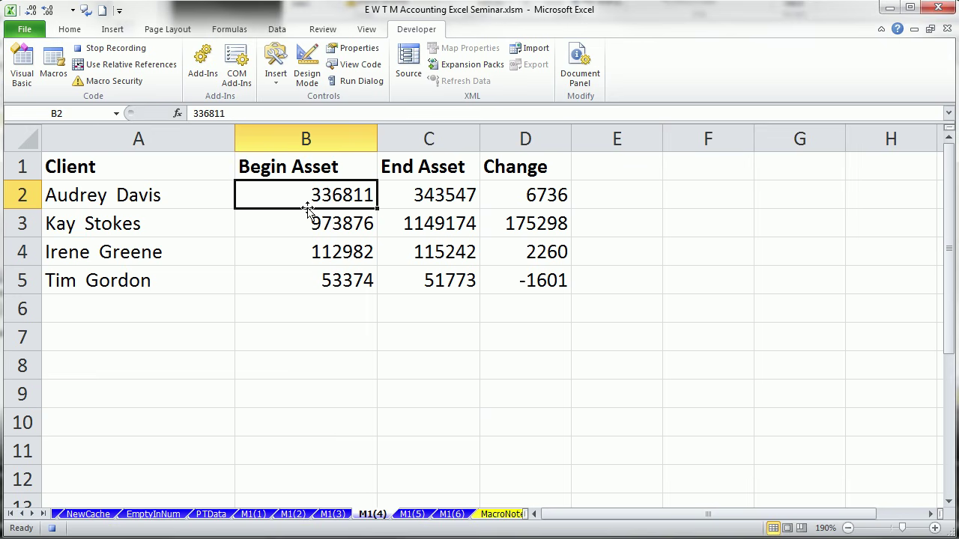
pyautogui.hotkey('ctrl', 'shift', 'Right')
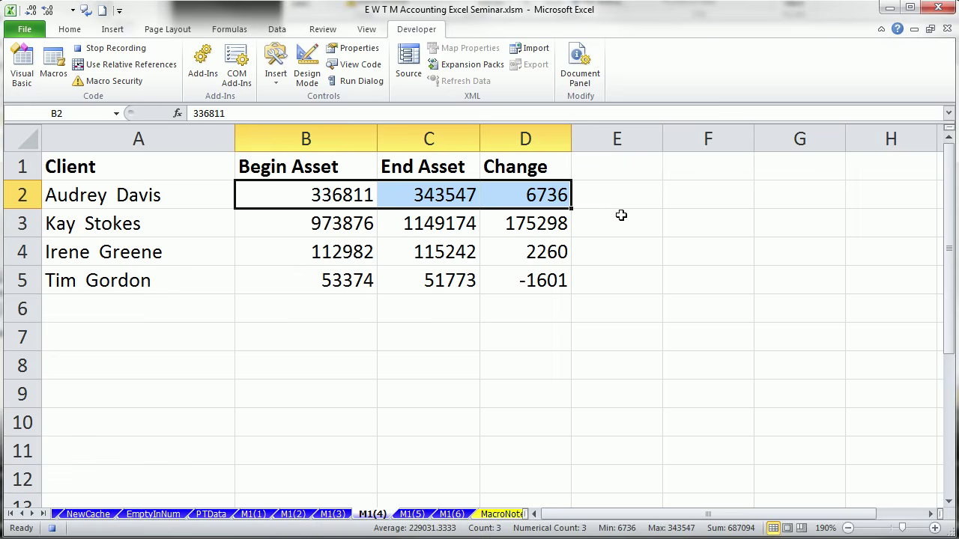
pyautogui.hotkey('ctrl', 'shift', 'Down')
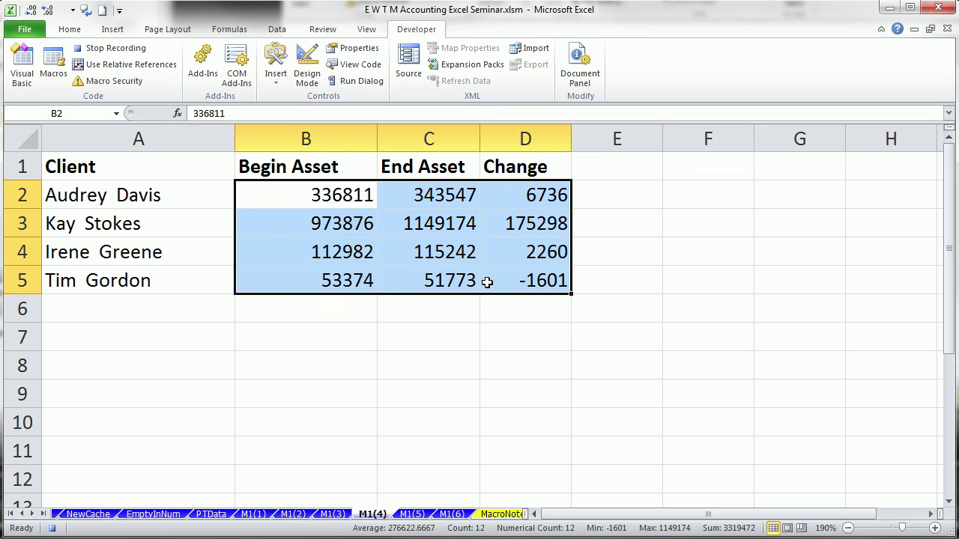
pyautogui.hotkey('ctrl', '1')
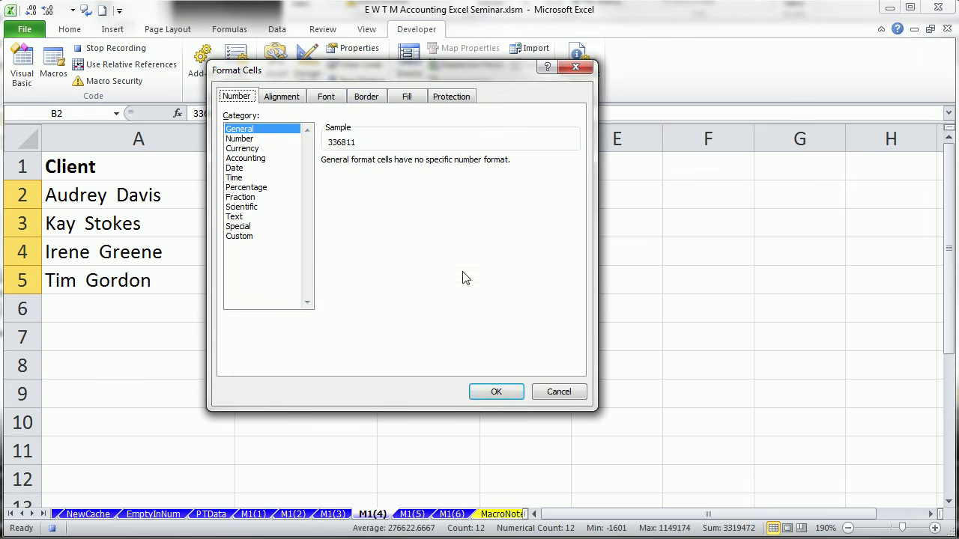
pyautogui.click(241, 139)
pyautogui.click(327, 181)
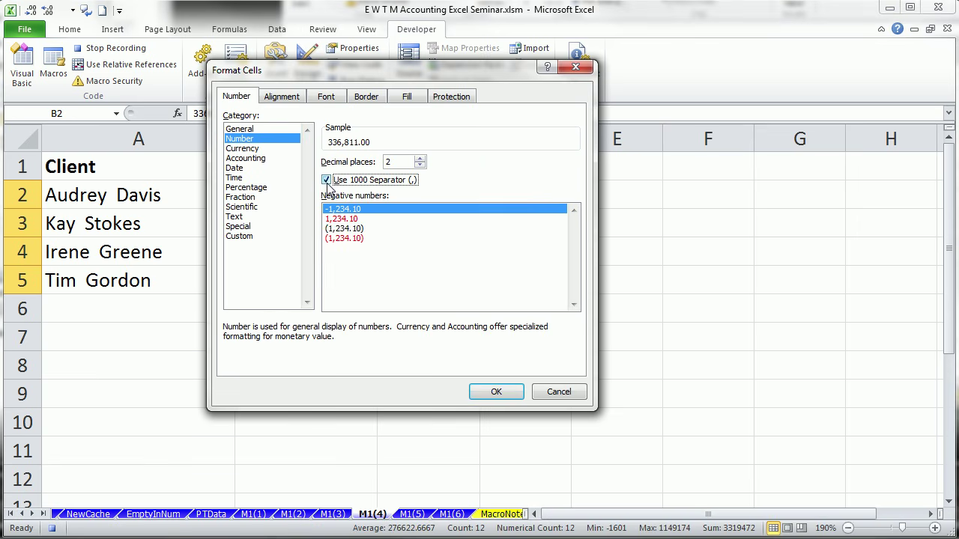
pyautogui.click(420, 165)
pyautogui.click(420, 166)
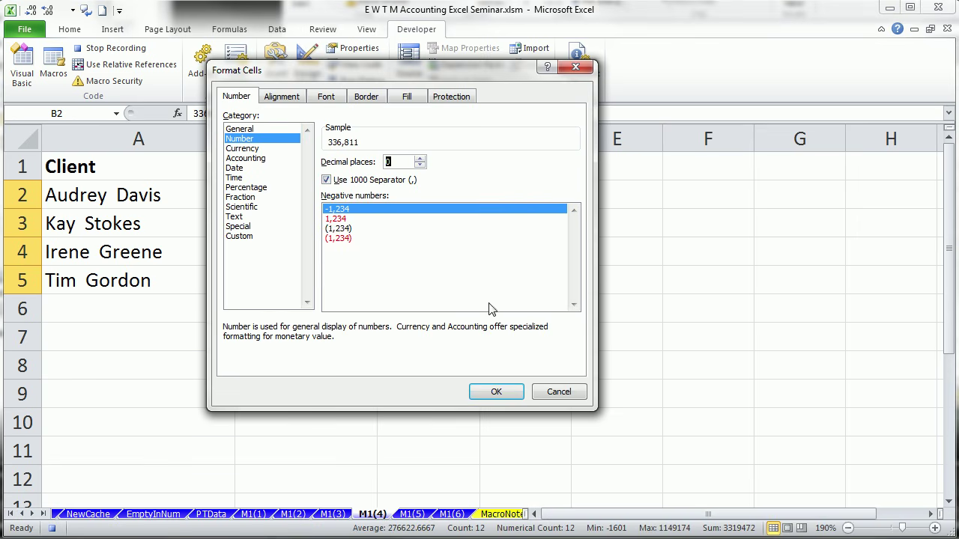
pyautogui.click(498, 393)
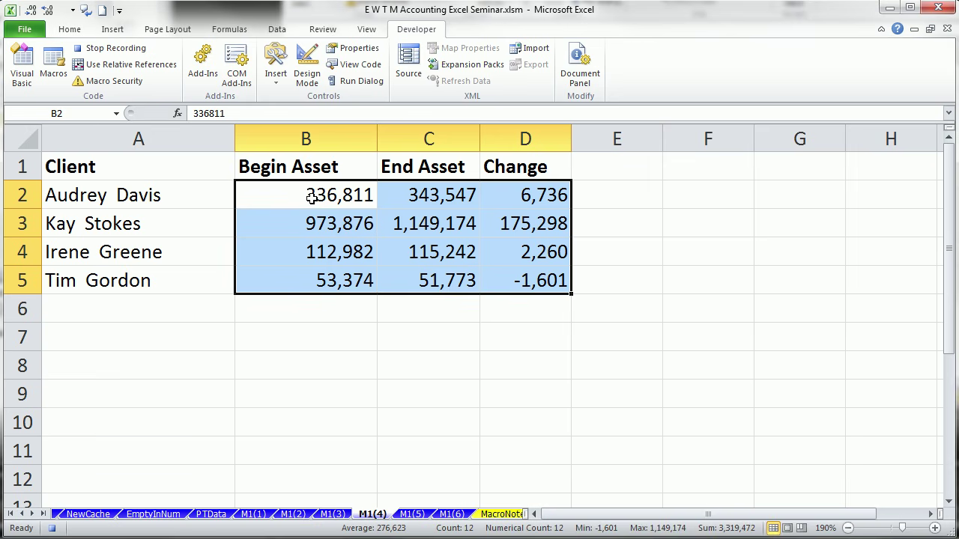
# Select the whole client asset data region around B2 and apply all borders.
pyautogui.hotkey('ctrl', 'shift', '8')
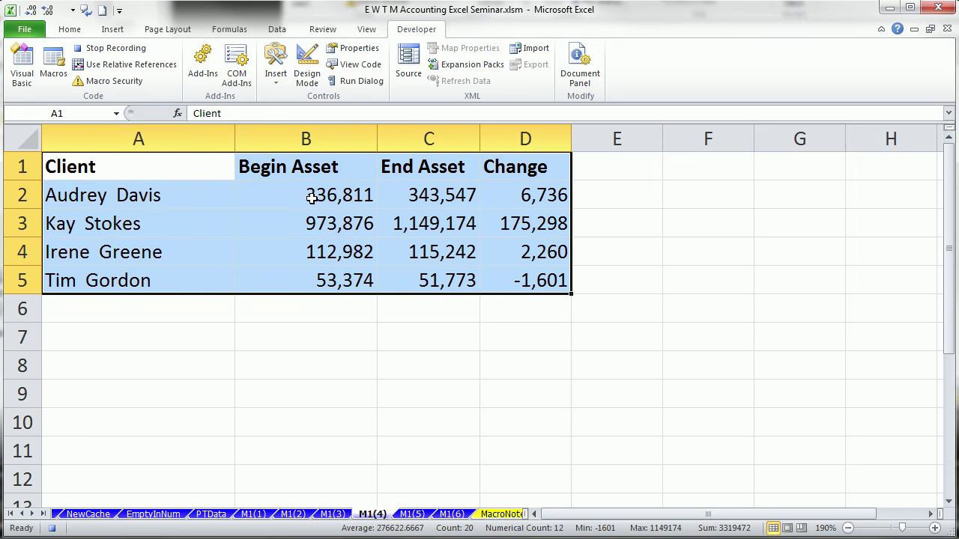
pyautogui.click(70, 29)
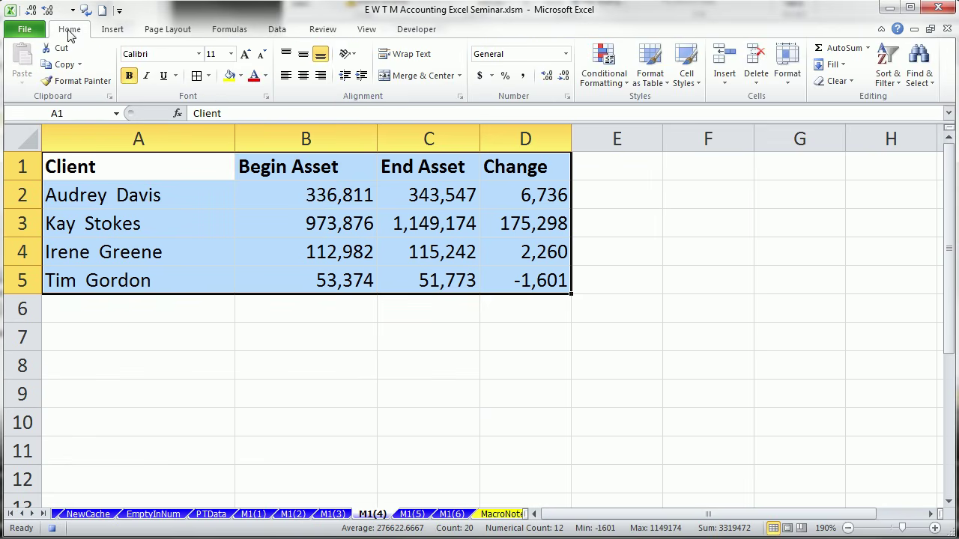
pyautogui.click(197, 76)
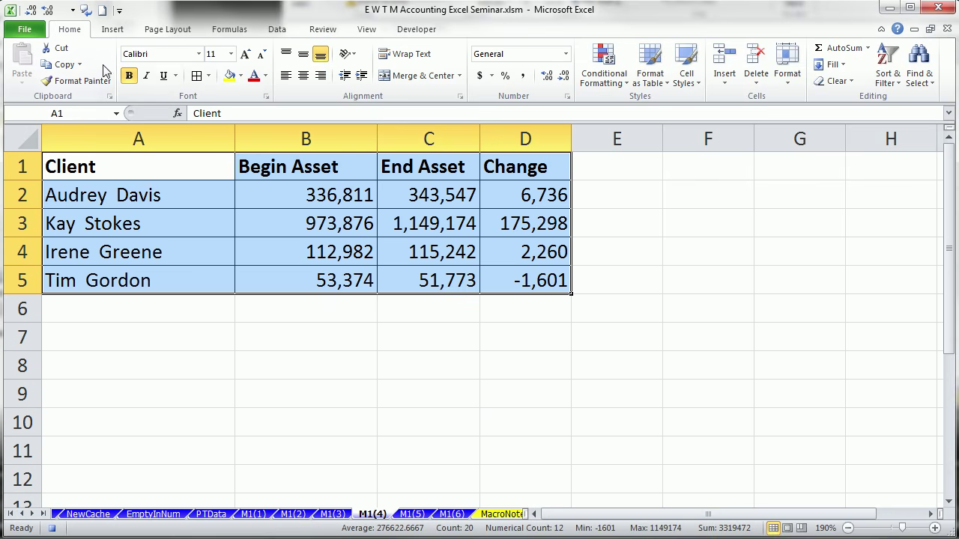
# Select F1 as the macro's ending cell and stop the recording.
pyautogui.click(419, 30)
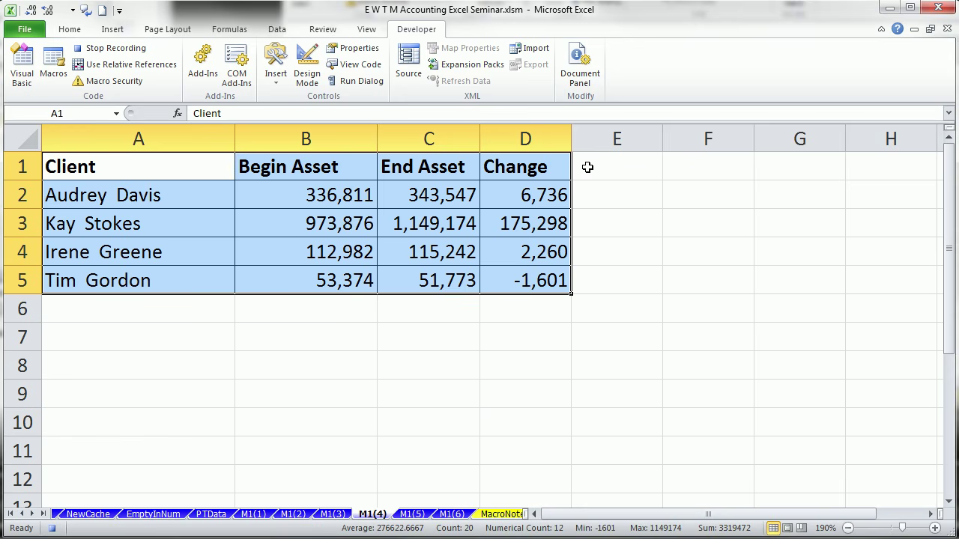
pyautogui.click(688, 169)
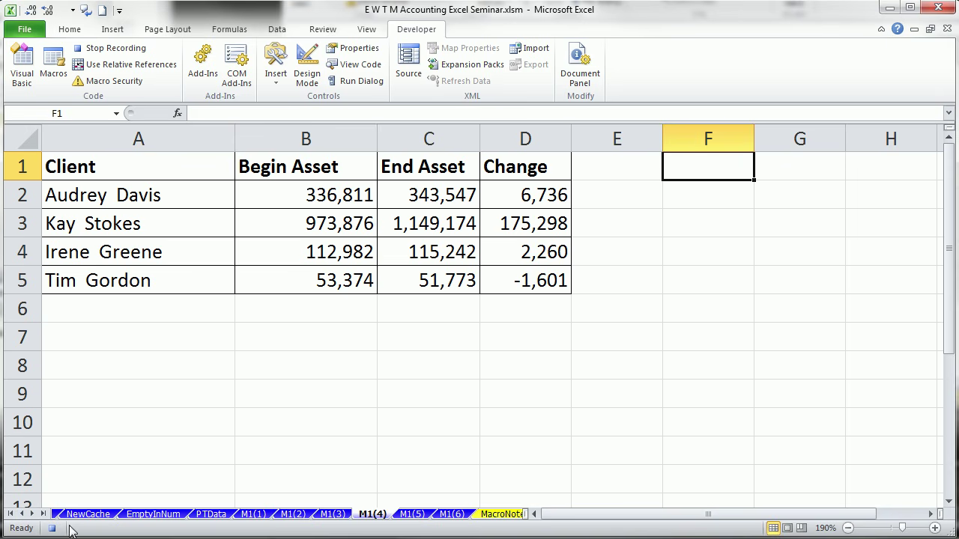
pyautogui.click(95, 51)
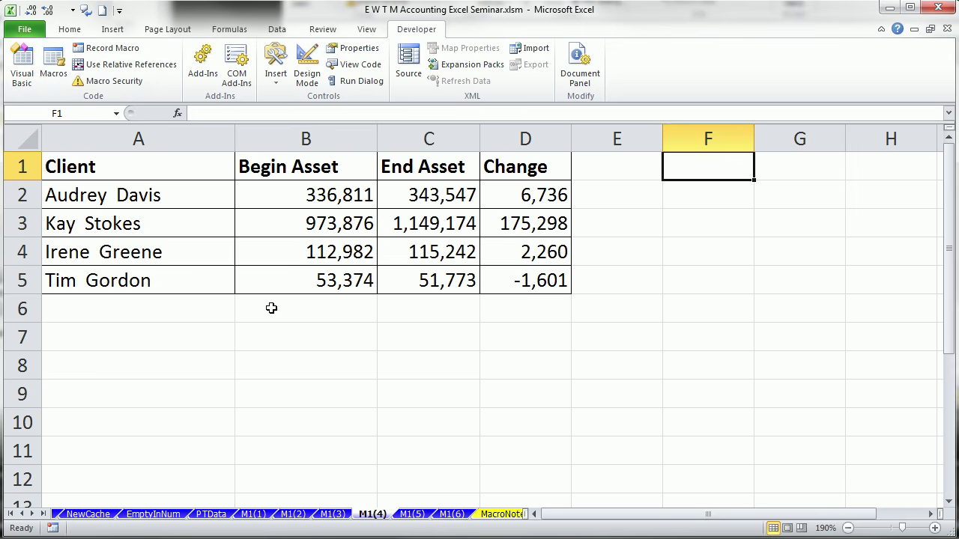
# Run the recorded variable-height report macro on sheet M1(5) and check the formulas in D2 and D5.
pyautogui.click(410, 515)
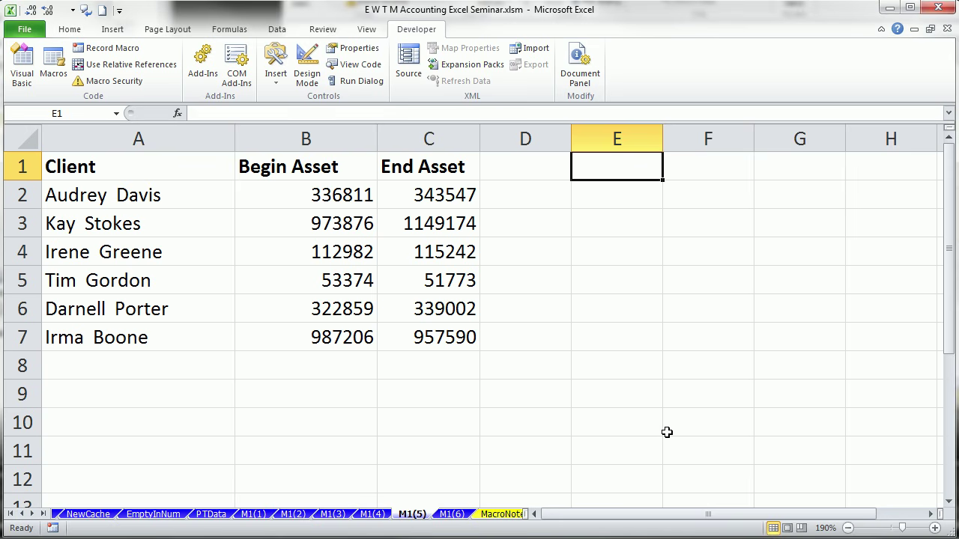
pyautogui.hotkey('ctrl', 'shift', 'm')
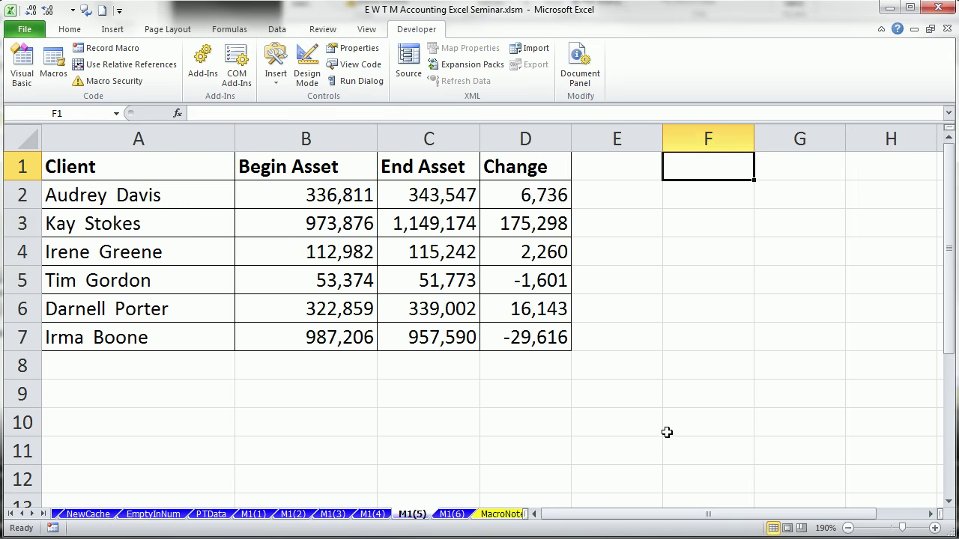
pyautogui.doubleClick(520, 198)
pyautogui.press('Escape')
pyautogui.click(529, 278)
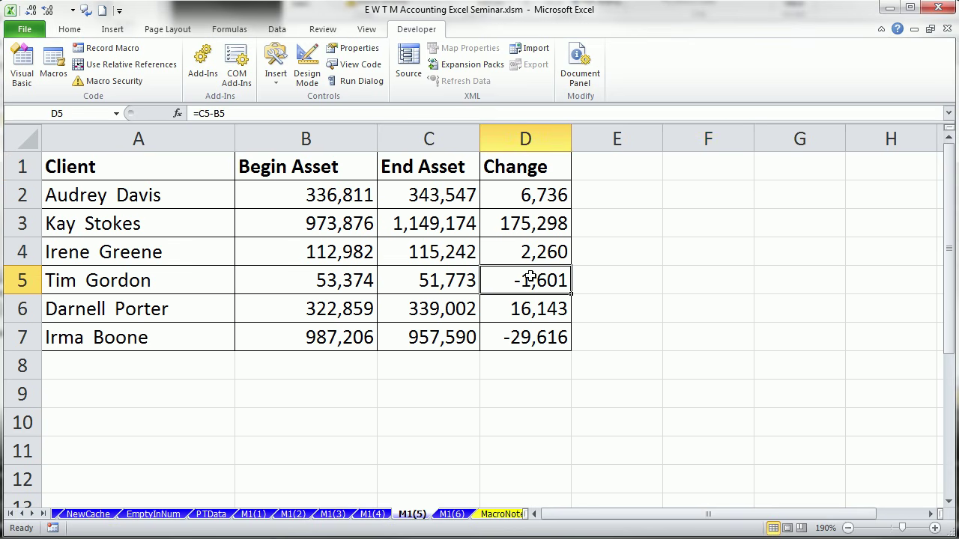
# Run the same macro on sheet M1(6), then check the table down to its last row and the formula in D2.
pyautogui.click(453, 515)
pyautogui.click(496, 247)
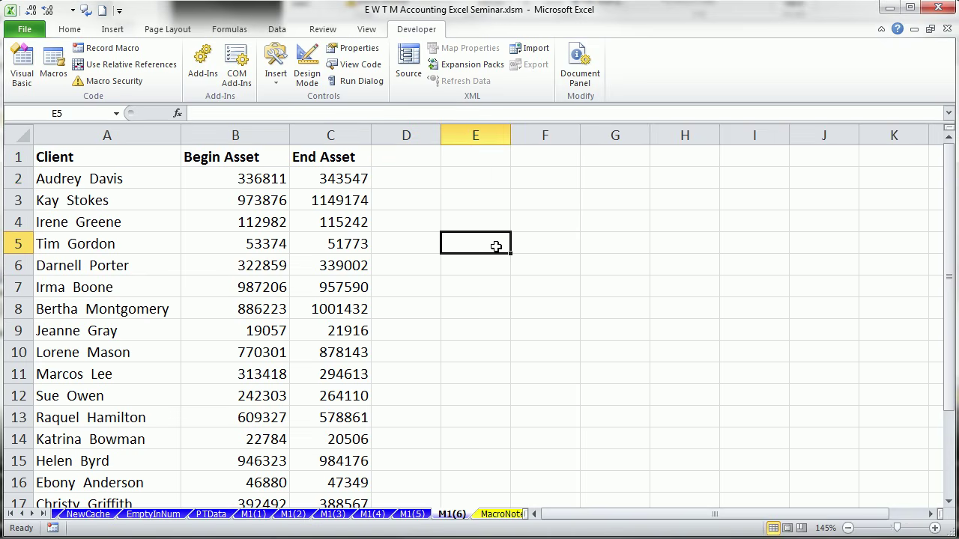
pyautogui.hotkey('ctrl', 'shift', 'r')
pyautogui.scroll(-3, 496, 246)
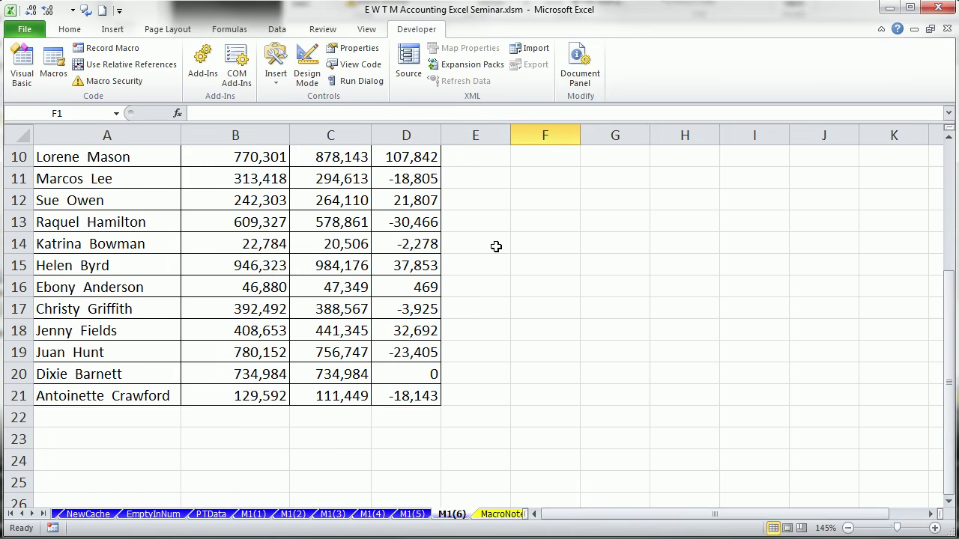
pyautogui.scroll(3, 516, 328)
pyautogui.click(394, 180)
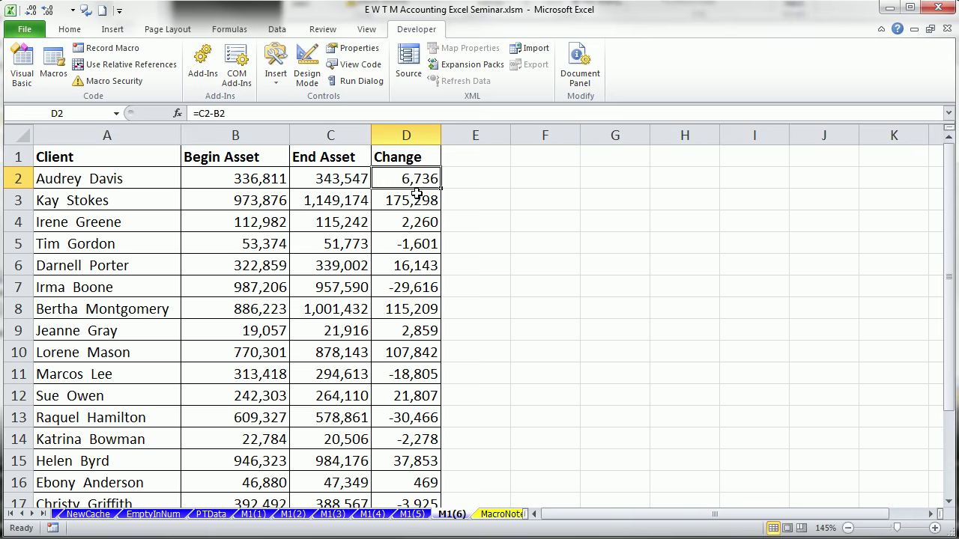
pyautogui.doubleClick(430, 176)
pyautogui.press('Escape')
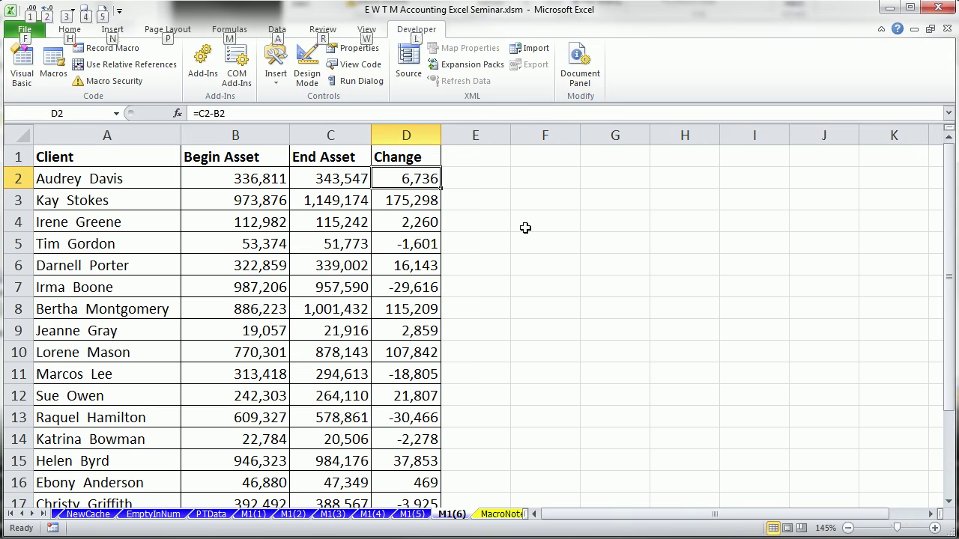
# Check the shortcut key and description in the options of the FormatReportVariableHieght macro, leaving them as they are.
pyautogui.hotkey('alt', 'F8')
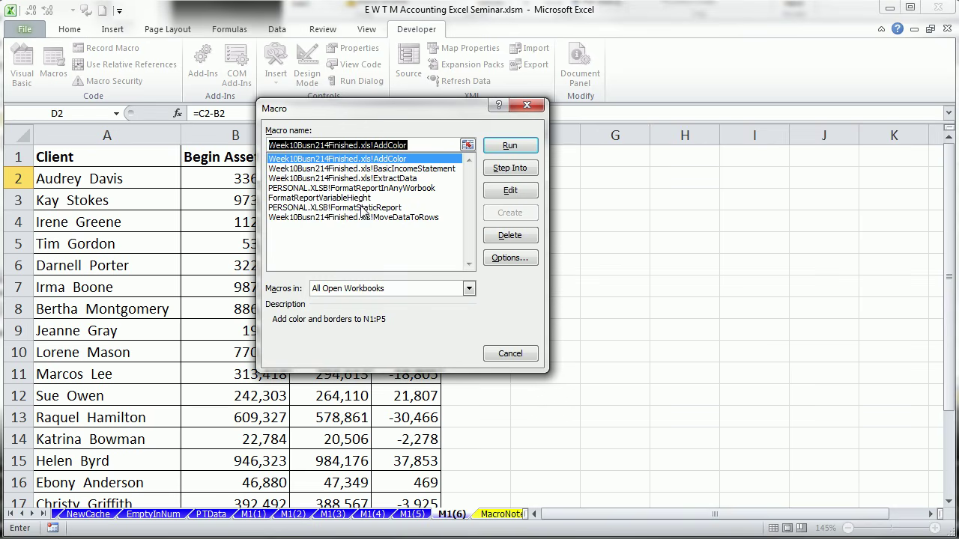
pyautogui.click(309, 198)
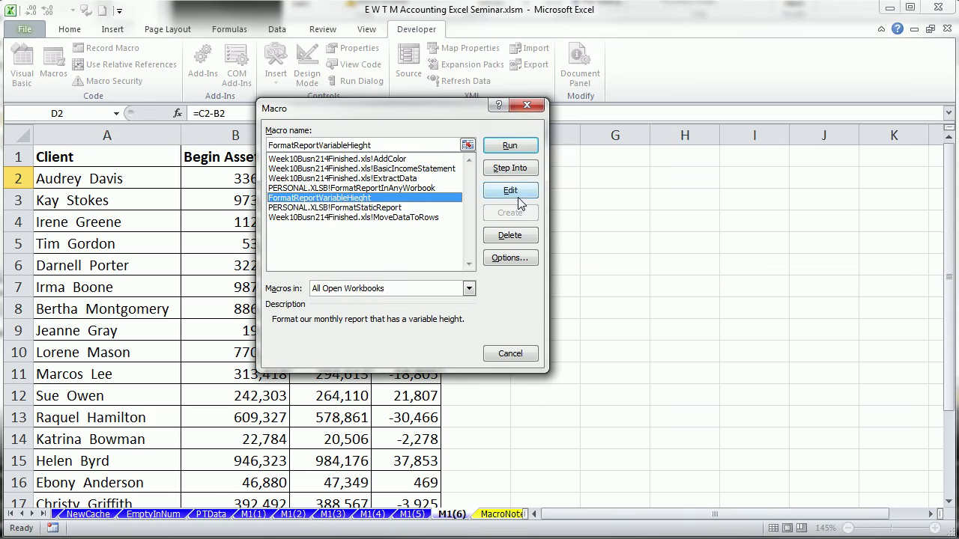
pyautogui.click(510, 259)
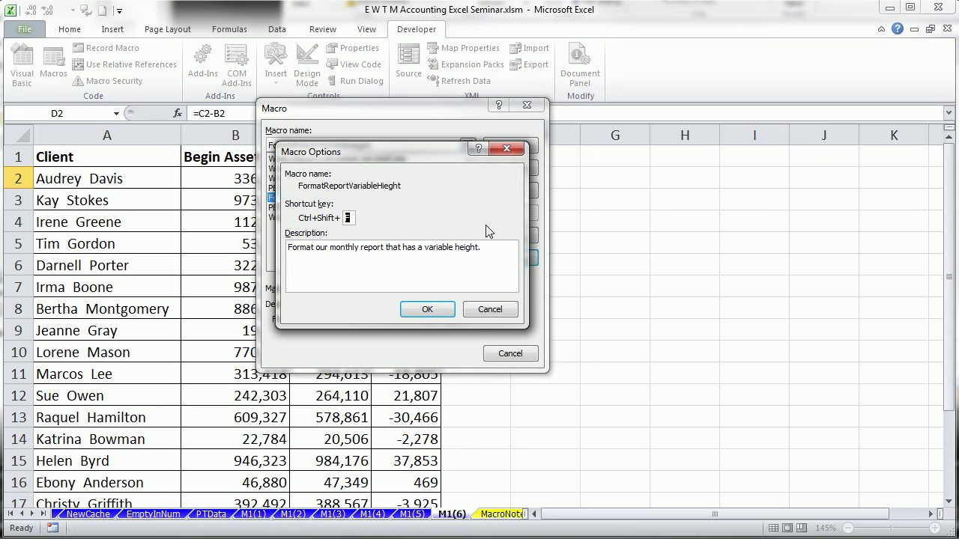
pyautogui.click(490, 309)
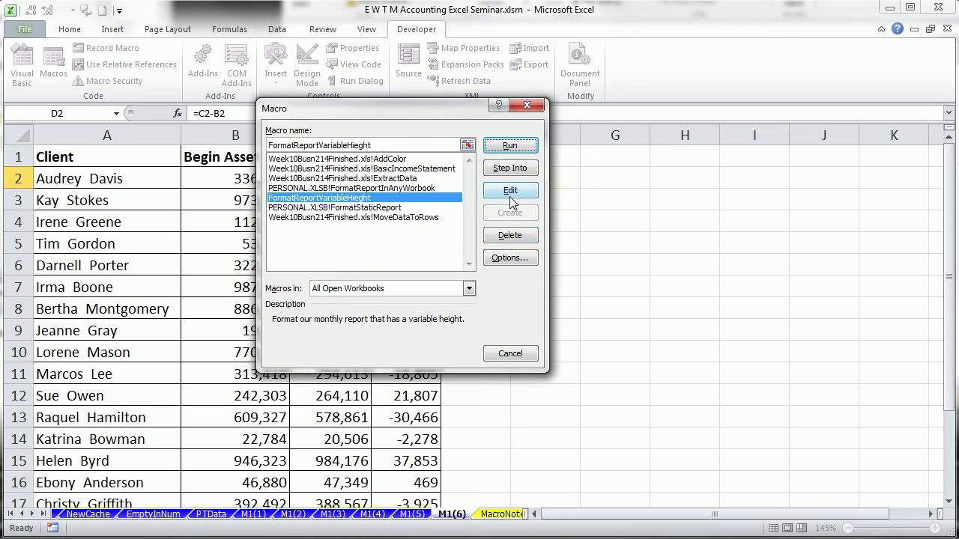
# Open the FormatReportVariableHieght macro's VBA code and examine the Selection.End(xlDown) and ActiveCell.Offset(0, 1) statements.
pyautogui.click(510, 190)
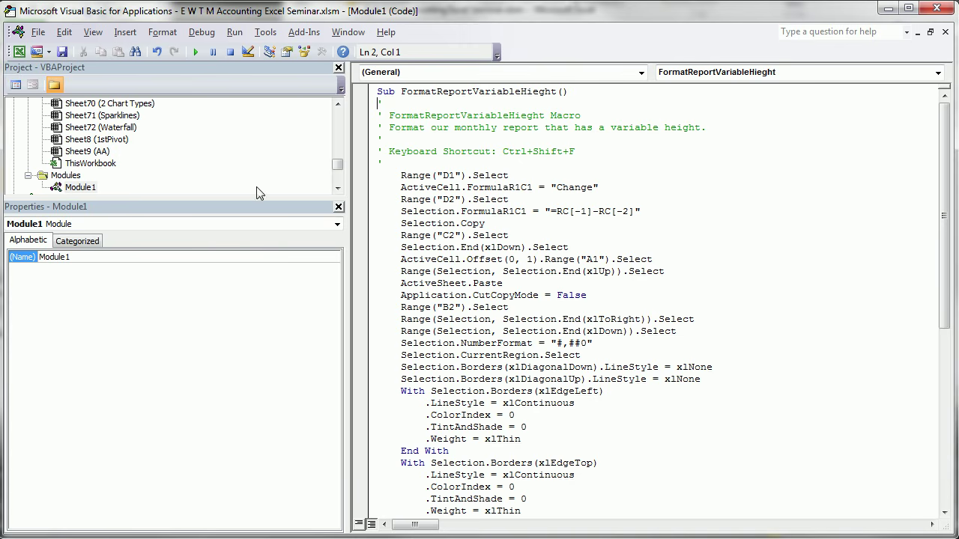
pyautogui.click(338, 167)
pyautogui.moveTo(338, 173)
pyautogui.mouseDown()
pyautogui.moveTo(336, 112)
pyautogui.moveTo(335, 167)
pyautogui.mouseUp()
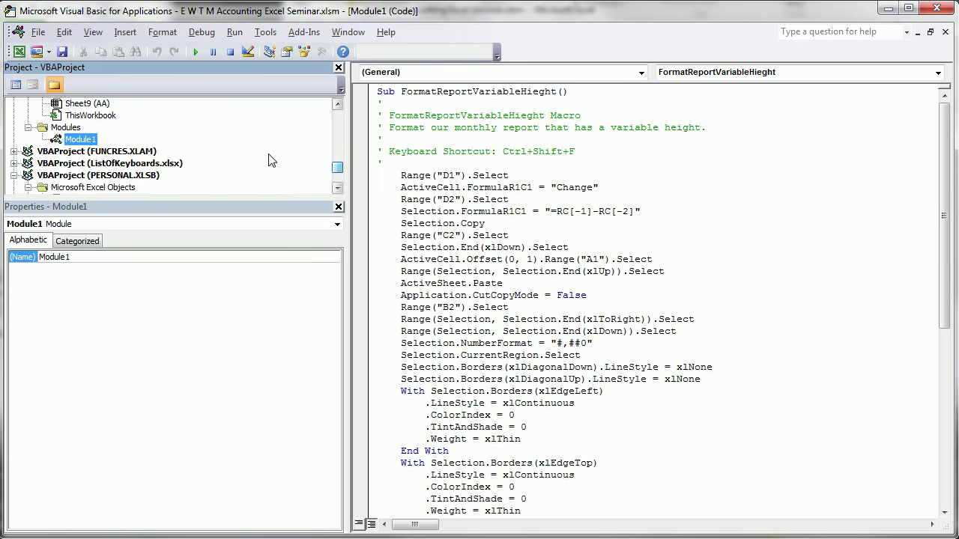
pyautogui.click(518, 174)
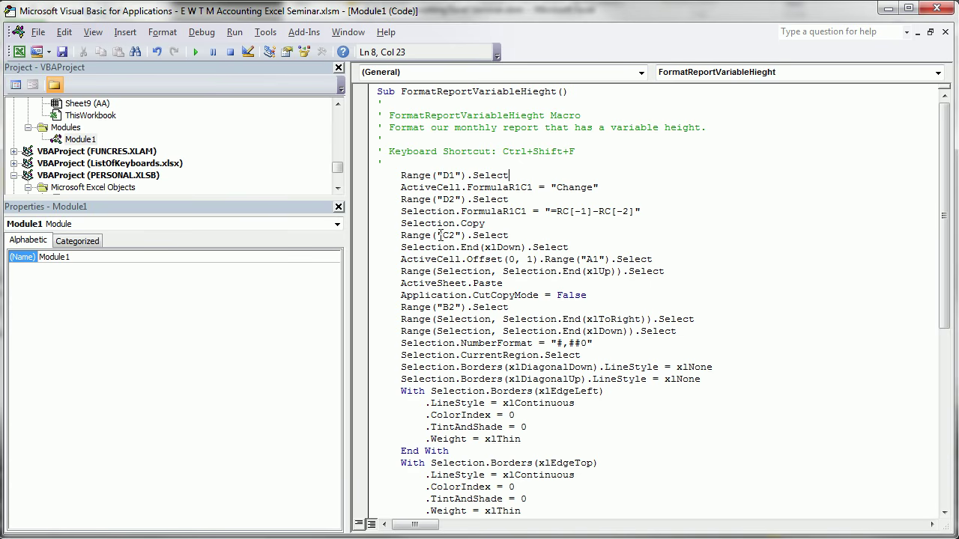
pyautogui.moveTo(398, 249); pyautogui.dragTo(580, 249)
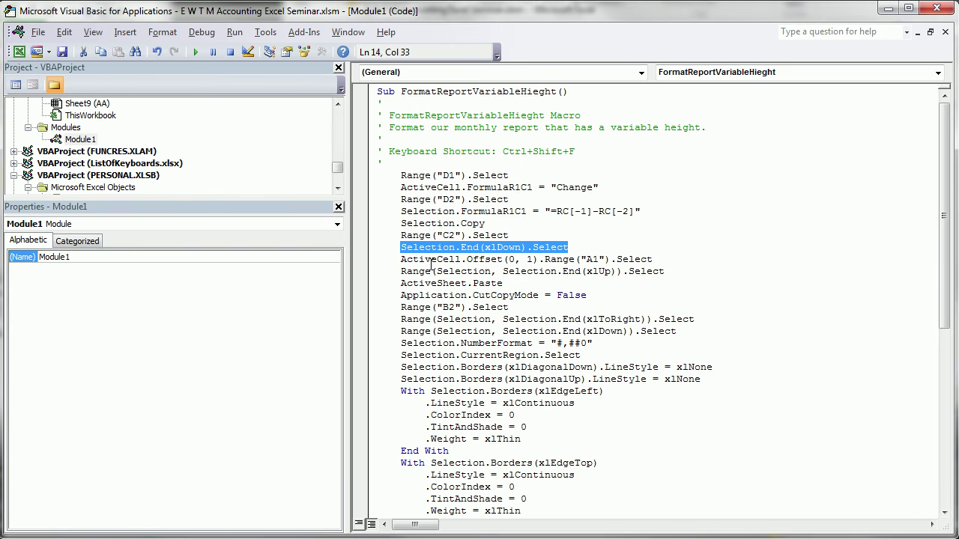
pyautogui.moveTo(403, 260); pyautogui.dragTo(526, 261)
pyautogui.click(512, 263)
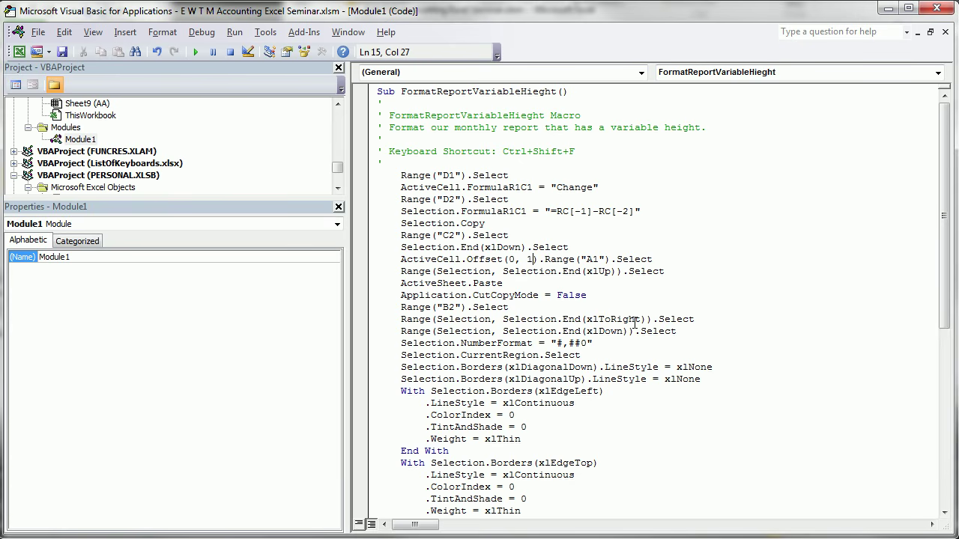
# Read the macro's border-formatting code through to End Sub and close the Visual Basic editor.
pyautogui.click(799, 367)
pyautogui.scroll(-8, 800, 367)
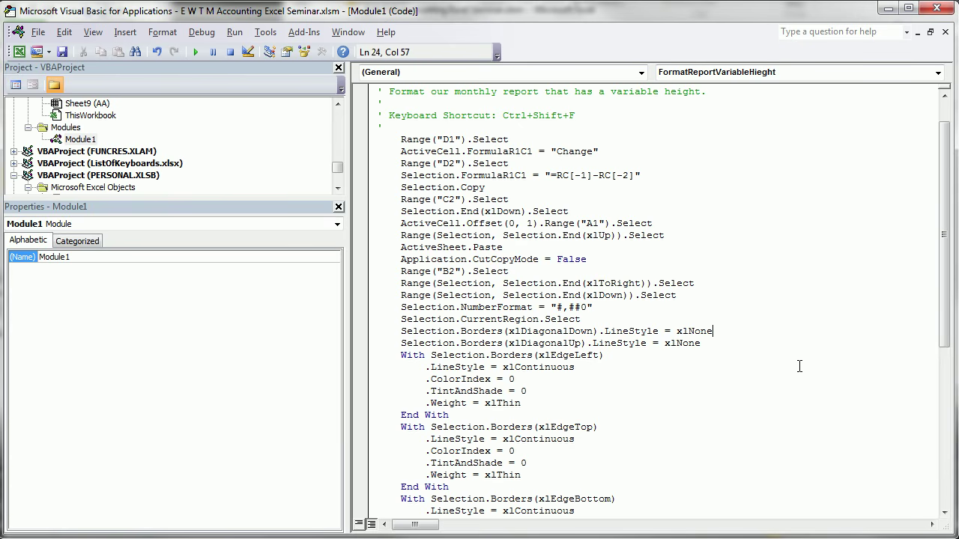
pyautogui.scroll(-2, 799, 366)
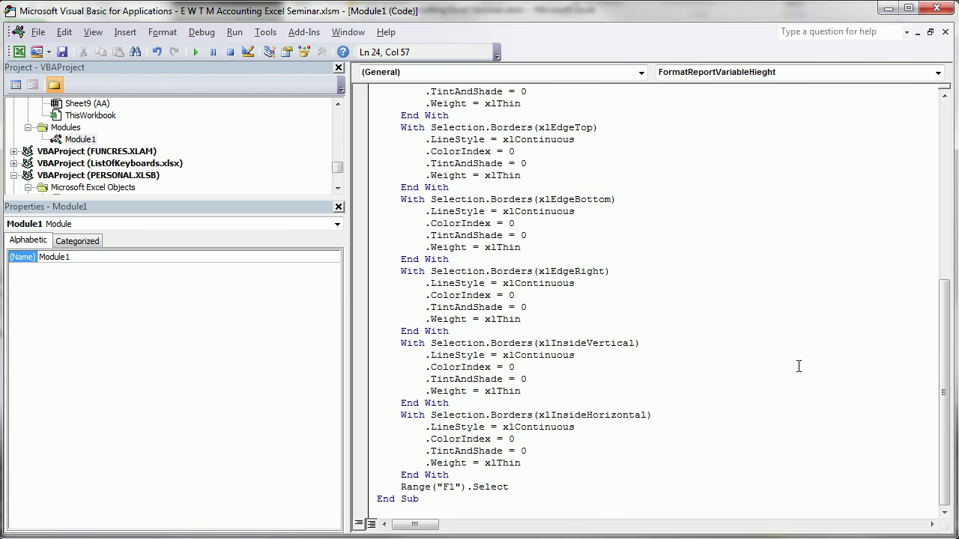
pyautogui.scroll(7, 798, 366)
pyautogui.scroll(-7, 798, 367)
pyautogui.click(937, 8)
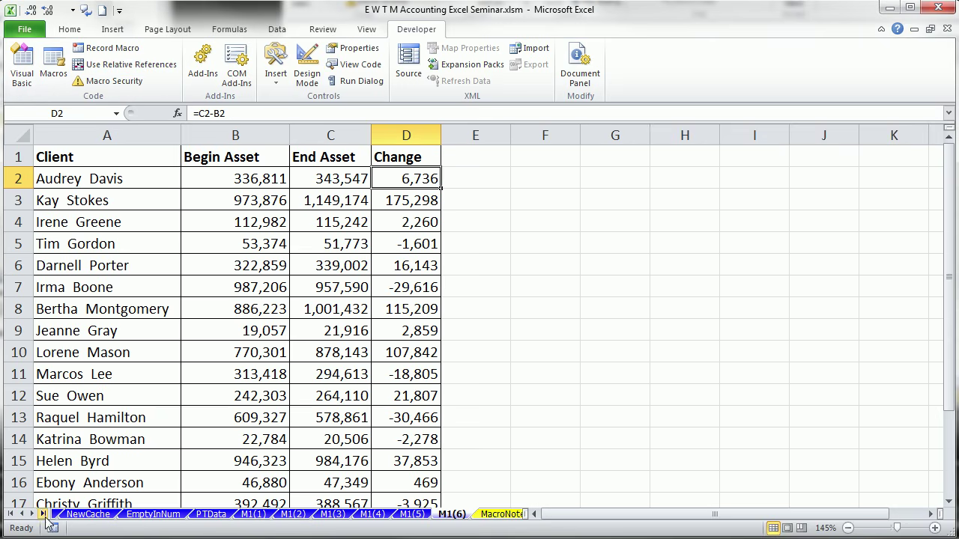
# Go past the MacroNotes sheet to the M2(1) worksheet.
pyautogui.click(33, 514)
pyautogui.click(33, 514)
pyautogui.click(33, 514)
pyautogui.click(33, 514)
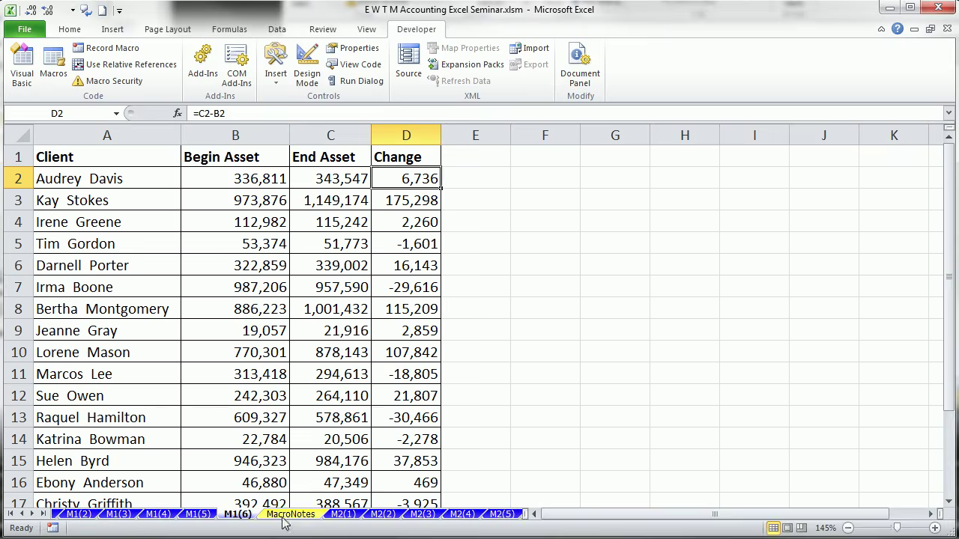
pyautogui.click(288, 514)
pyautogui.click(33, 514)
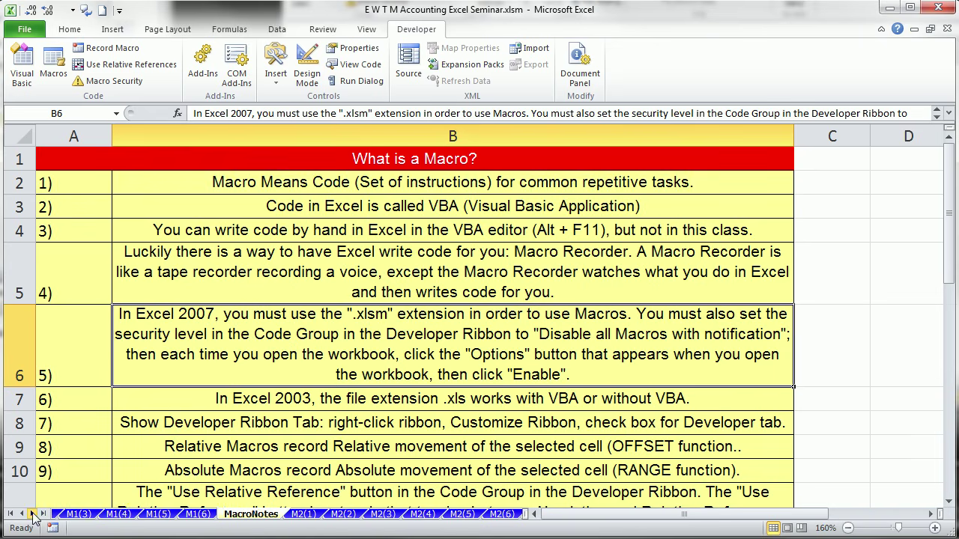
pyautogui.click(33, 514)
pyautogui.click(262, 515)
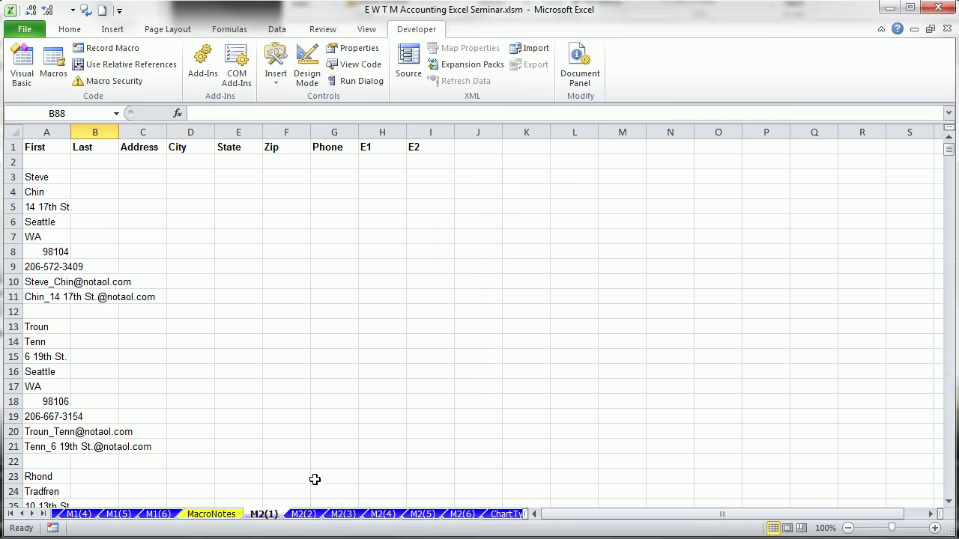
# Examine the stacked contact records in column A and the headings in row 1, and look at the list of available macros.
pyautogui.click(232, 336)
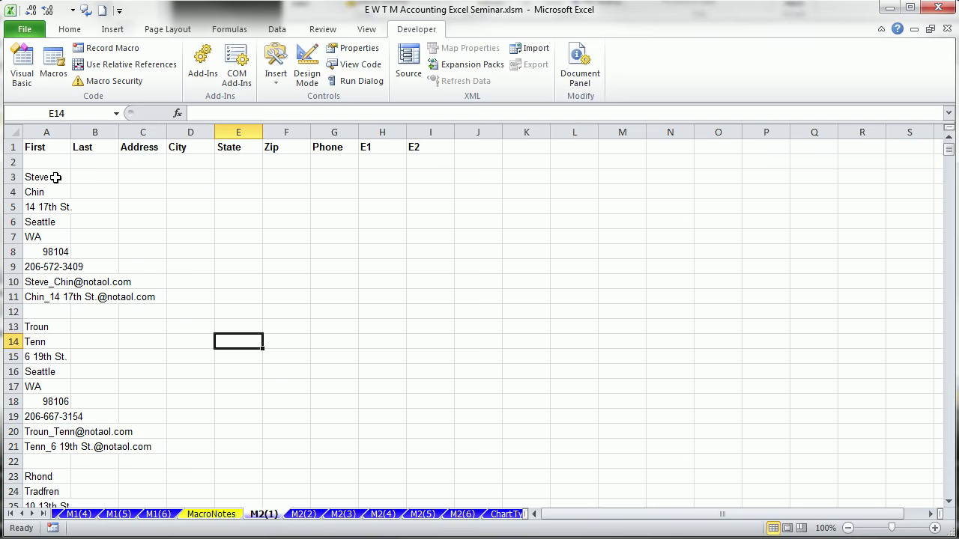
pyautogui.moveTo(48, 177); pyautogui.dragTo(39, 290)
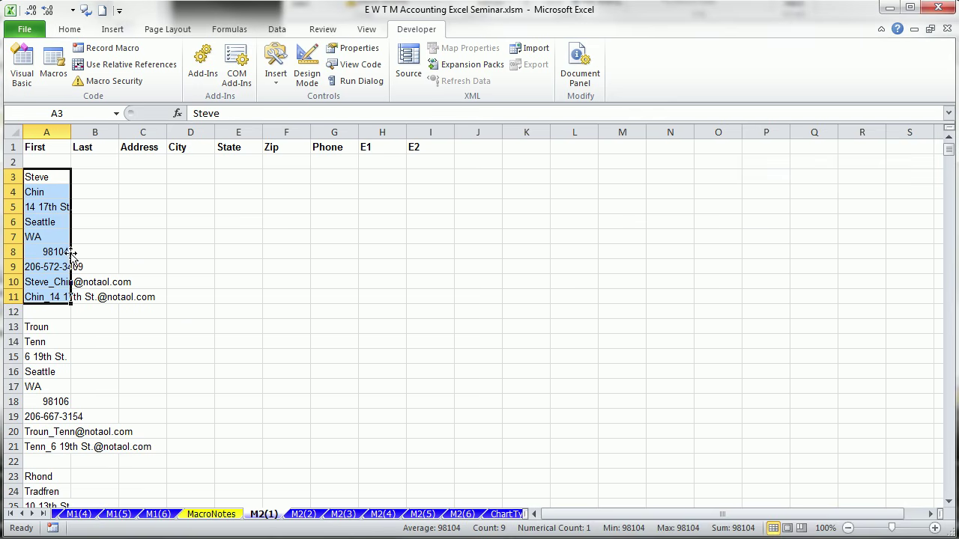
pyautogui.moveTo(39, 326); pyautogui.dragTo(49, 440)
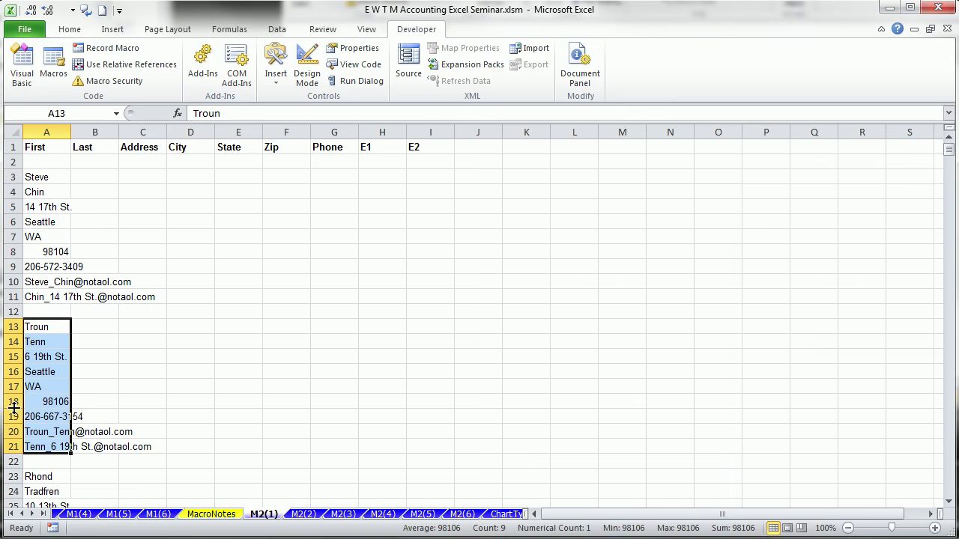
pyautogui.click(54, 151)
pyautogui.click(77, 147)
pyautogui.click(141, 147)
pyautogui.click(201, 147)
pyautogui.click(256, 147)
pyautogui.click(289, 146)
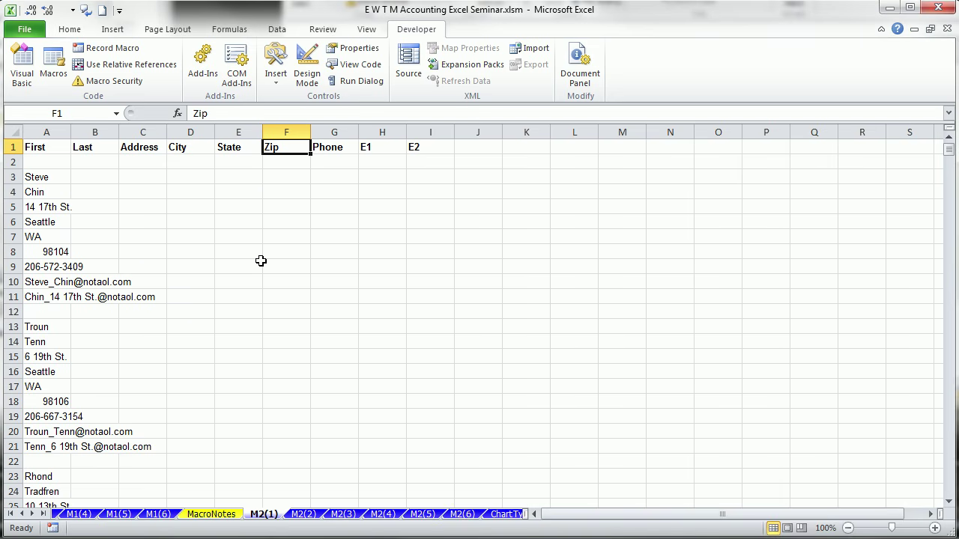
pyautogui.hotkey('alt', 'F8')
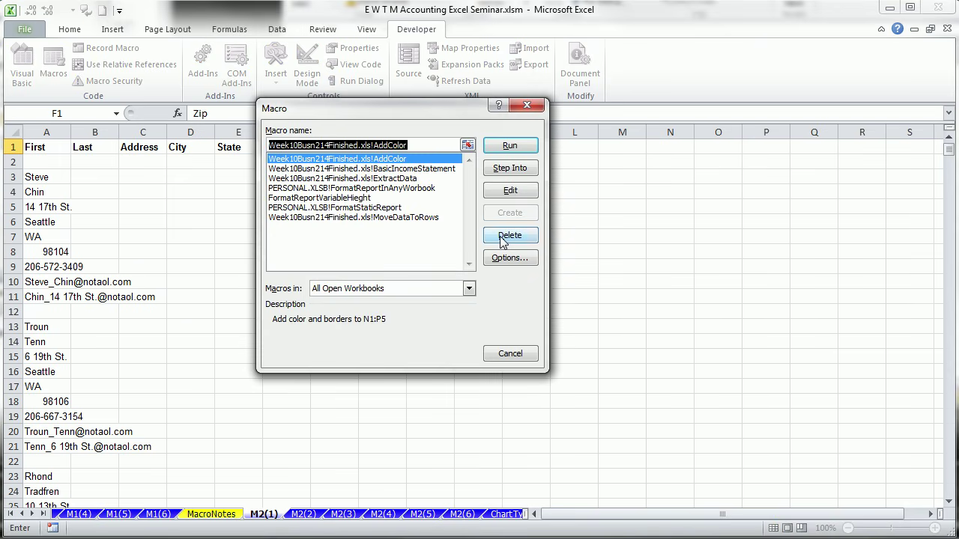
pyautogui.press('Escape')
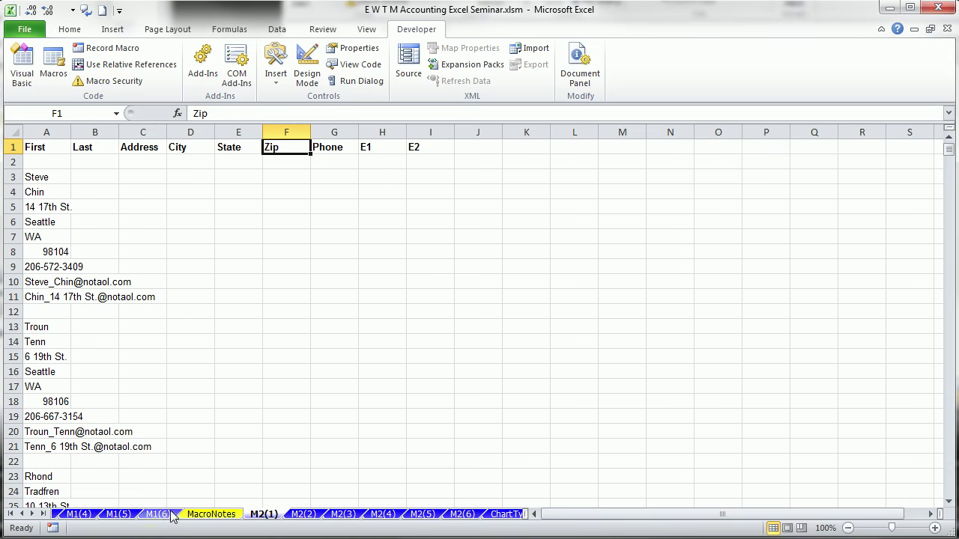
# Look back over the M1(1), M1(2) and M1(3) worksheets and return to the M2(1) worksheet.
pyautogui.click(22, 514)
pyautogui.click(22, 514)
pyautogui.click(22, 514)
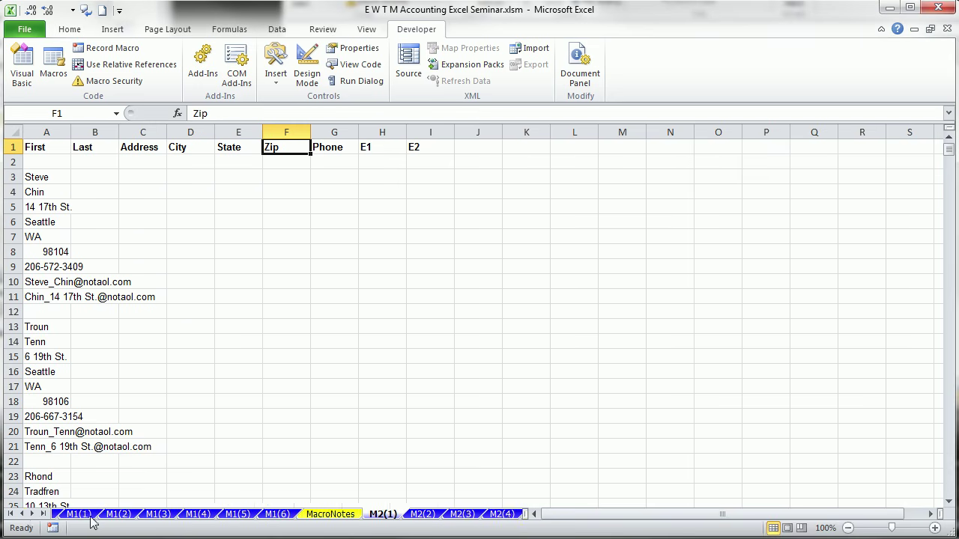
pyautogui.click(79, 515)
pyautogui.click(118, 515)
pyautogui.click(155, 515)
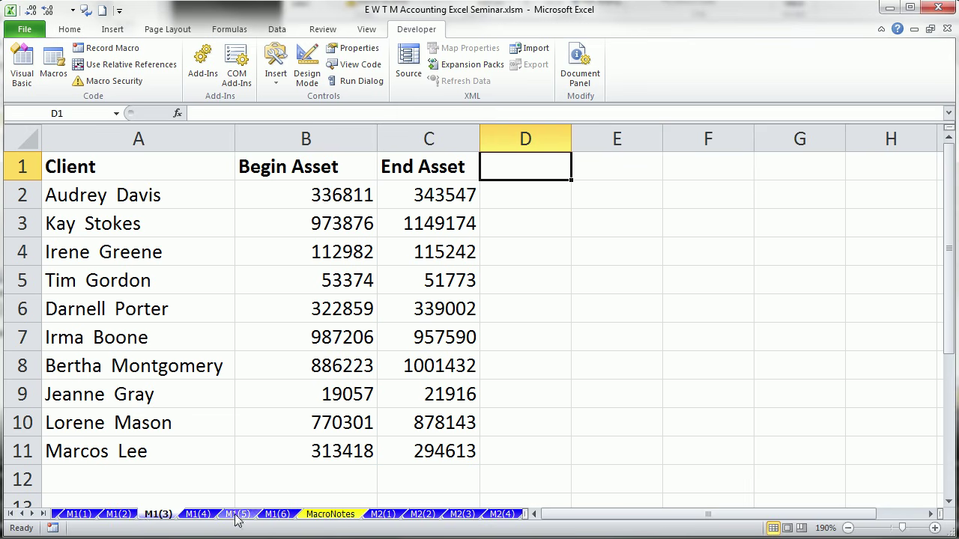
pyautogui.click(381, 515)
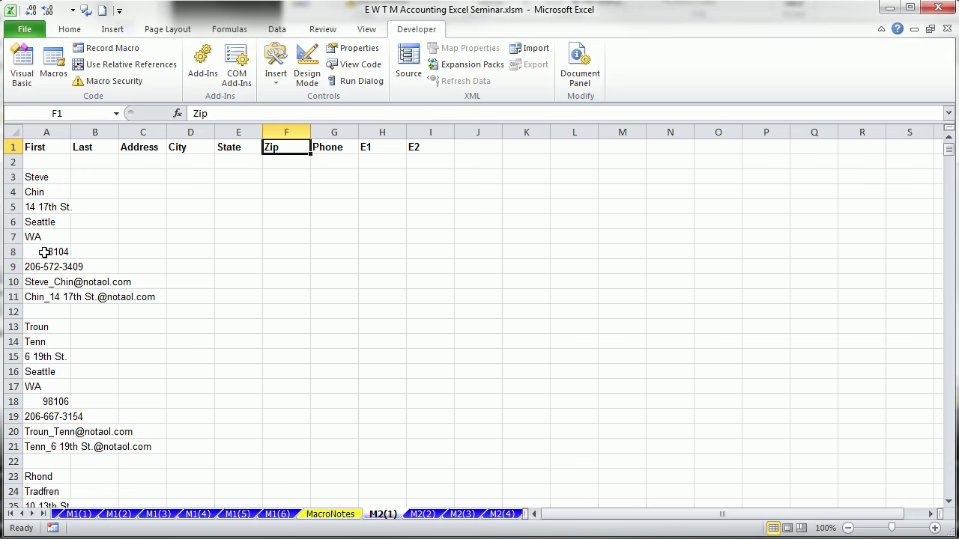
# Copy the first stacked contact record in A3:A11 and turn on relative references for macro recording.
pyautogui.moveTo(39, 176); pyautogui.dragTo(39, 297)
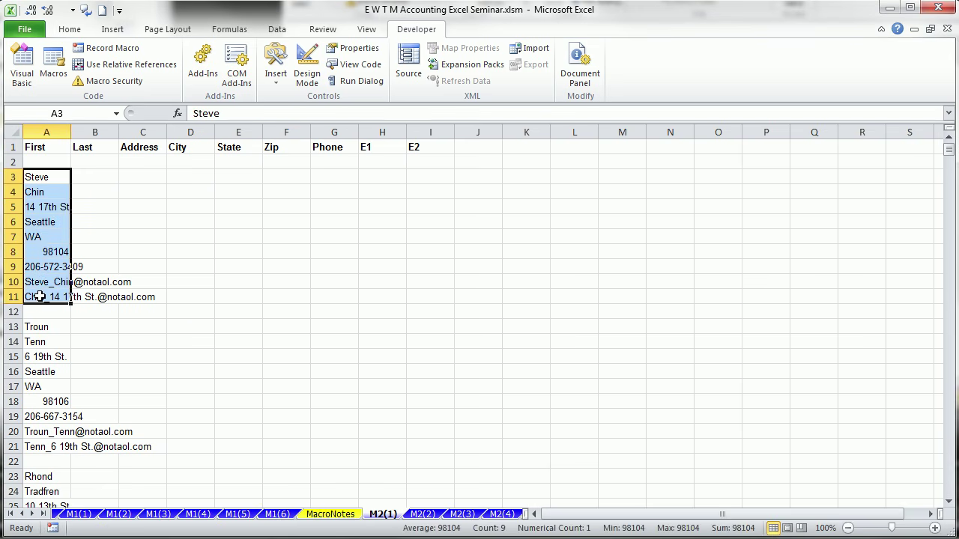
pyautogui.click(44, 178)
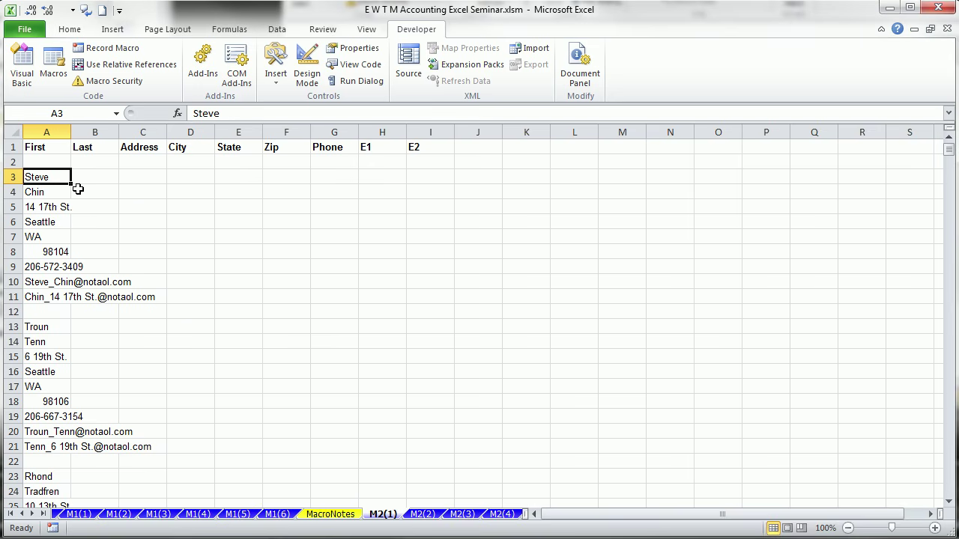
pyautogui.hotkey('ctrl', 'shift', 'Down')
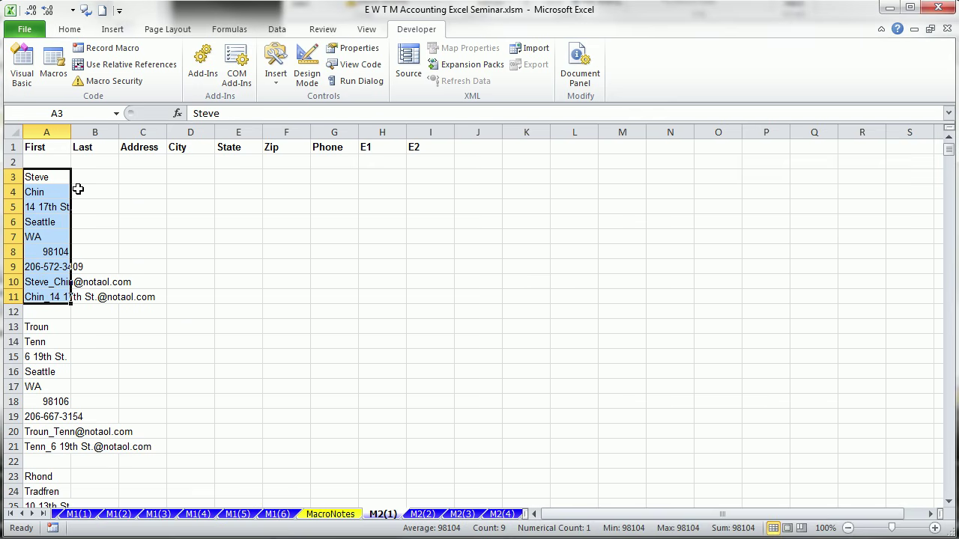
pyautogui.hotkey('ctrl', 'c')
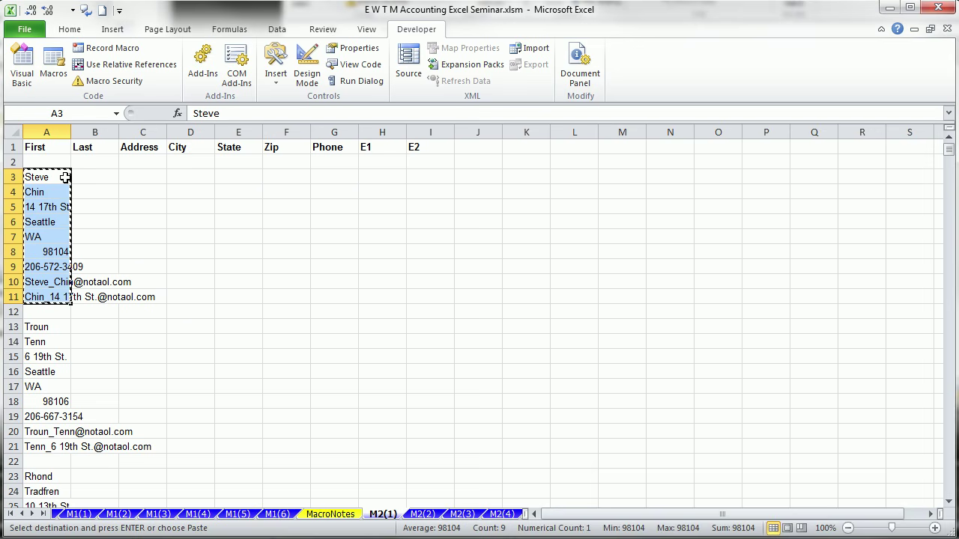
pyautogui.click(112, 66)
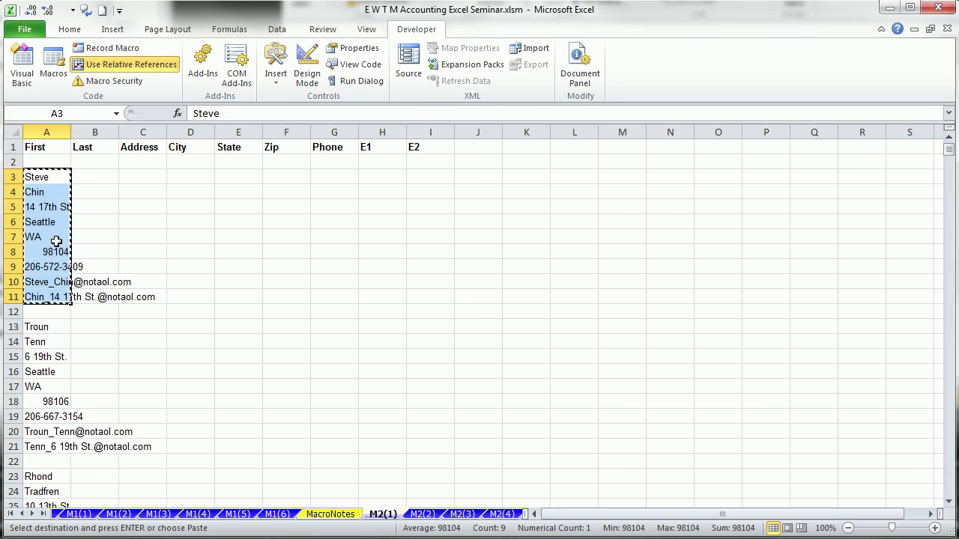
# Paste the copied record transposed into row 2, starting at cell A2, as a rehearsal.
pyautogui.click(43, 161)
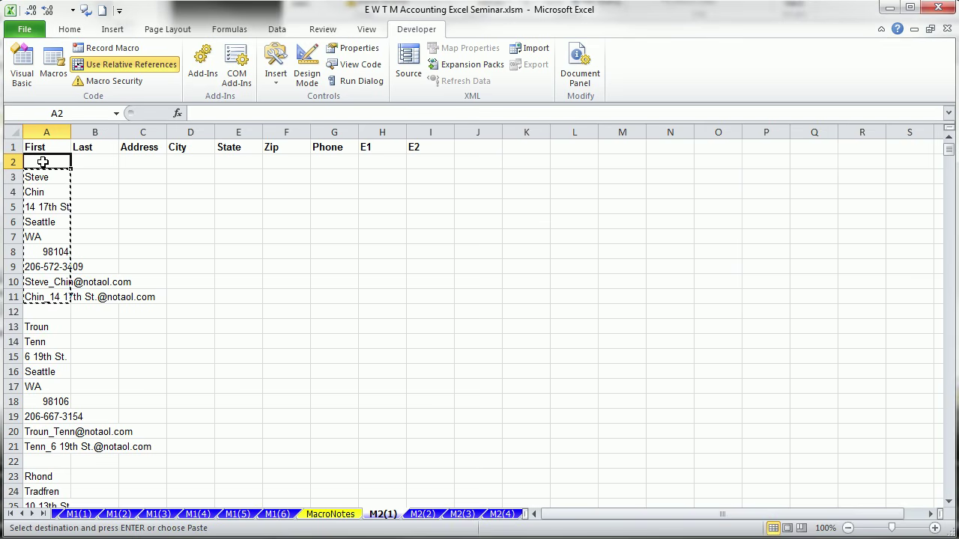
pyautogui.rightClick(43, 162)
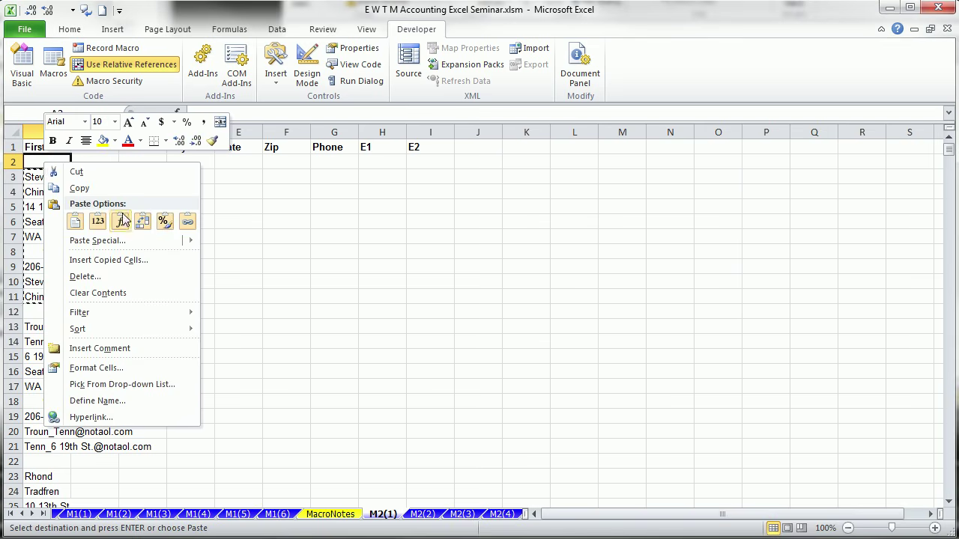
pyautogui.click(143, 223)
pyautogui.click(143, 223)
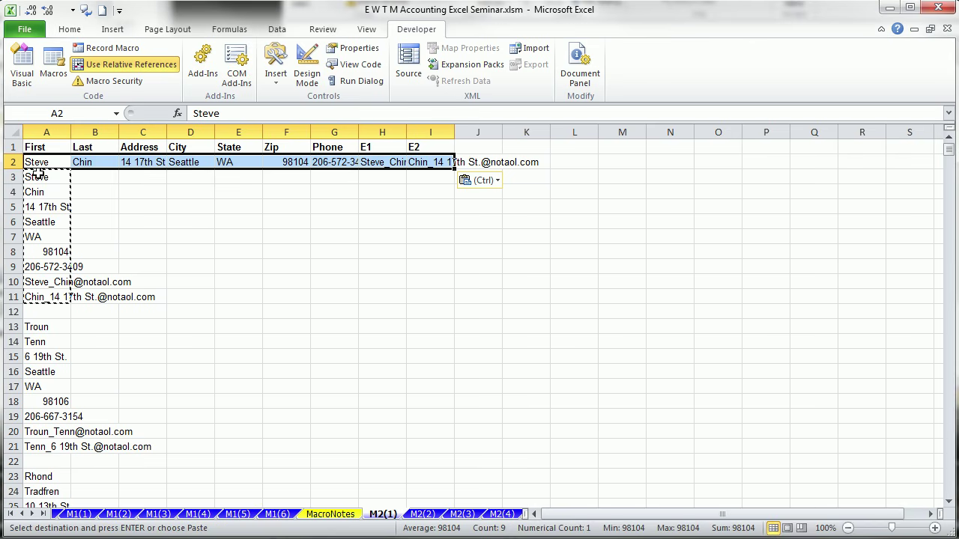
# Delete rows 3 to 11 holding the original stacked record and select the next record's first name in A4.
pyautogui.click(37, 177)
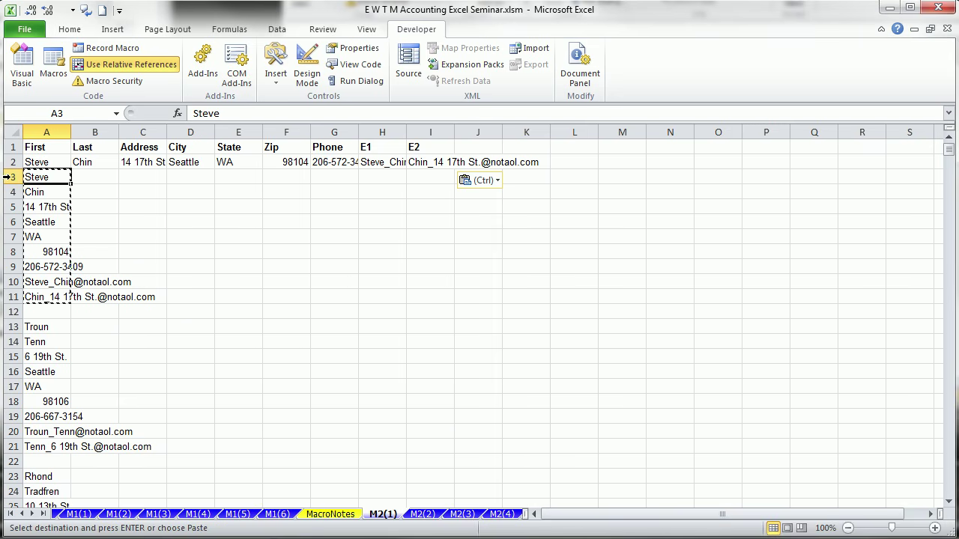
pyautogui.moveTo(12, 178); pyautogui.dragTo(12, 296)
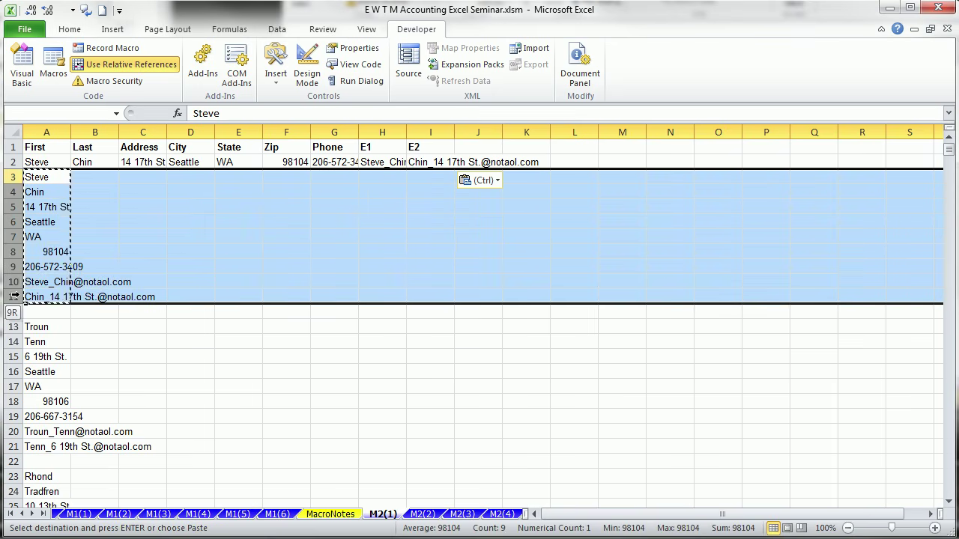
pyautogui.rightClick(15, 297)
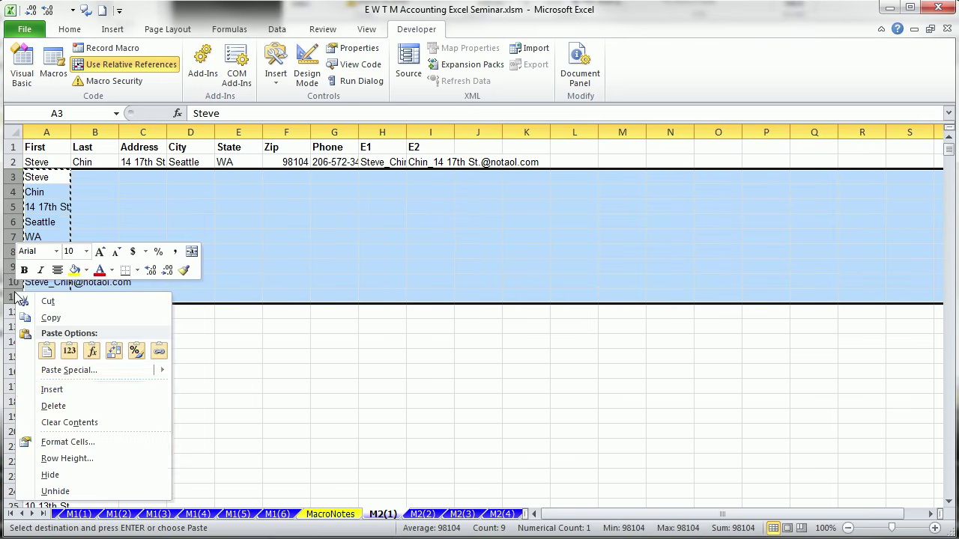
pyautogui.click(67, 405)
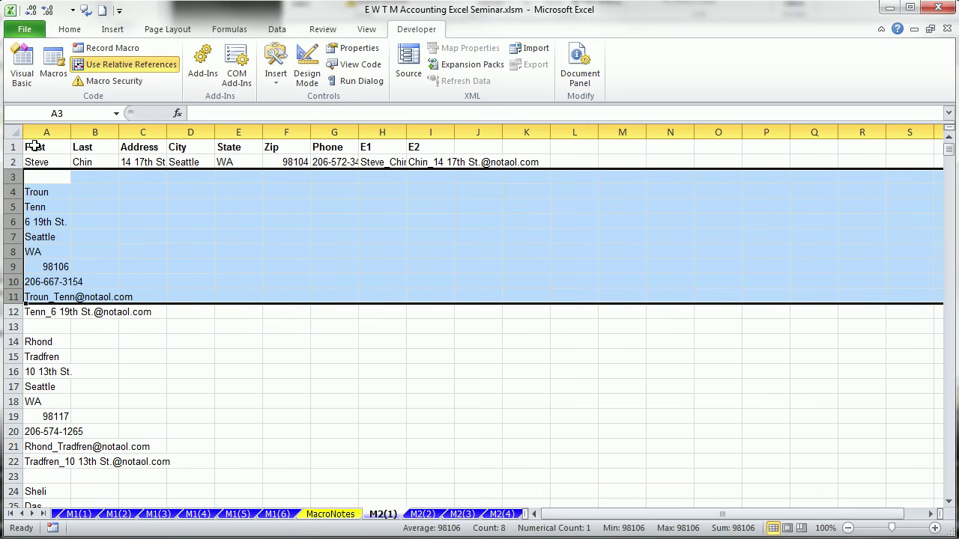
pyautogui.click(35, 192)
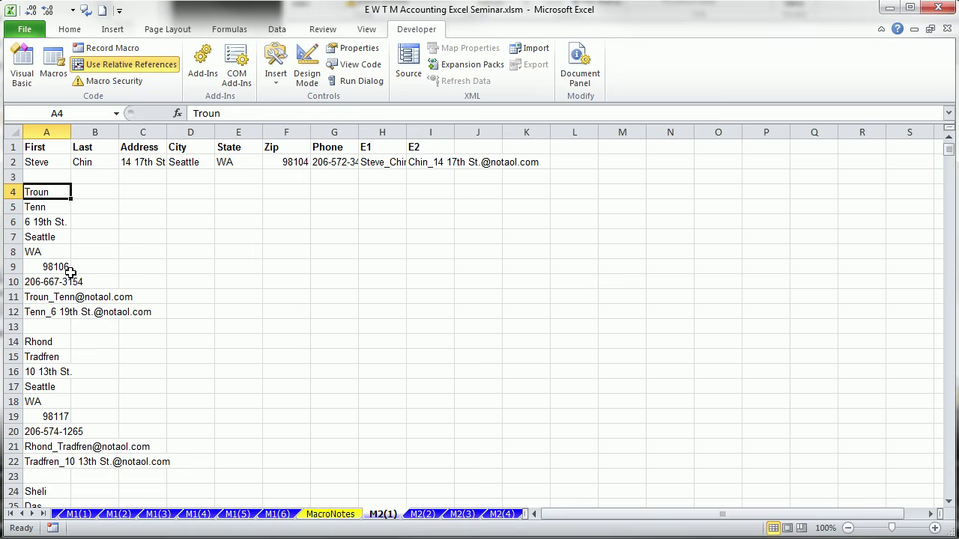
# Undo the row deletion and the transposed paste, and clear the copy marquee.
pyautogui.hotkey('ctrl', 'z')
pyautogui.hotkey('ctrl', 'z')
pyautogui.press('Escape')
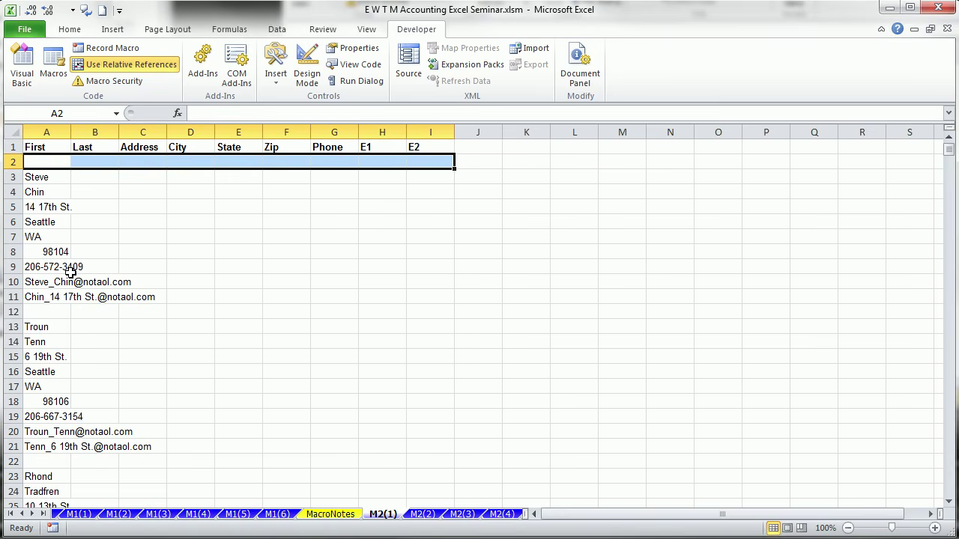
# From cell A3, start recording a macro named TransposeRecords with shortcut Ctrl+Shift+G and description "Transpose Vertical records to create proper table of data.".
pyautogui.click(48, 177)
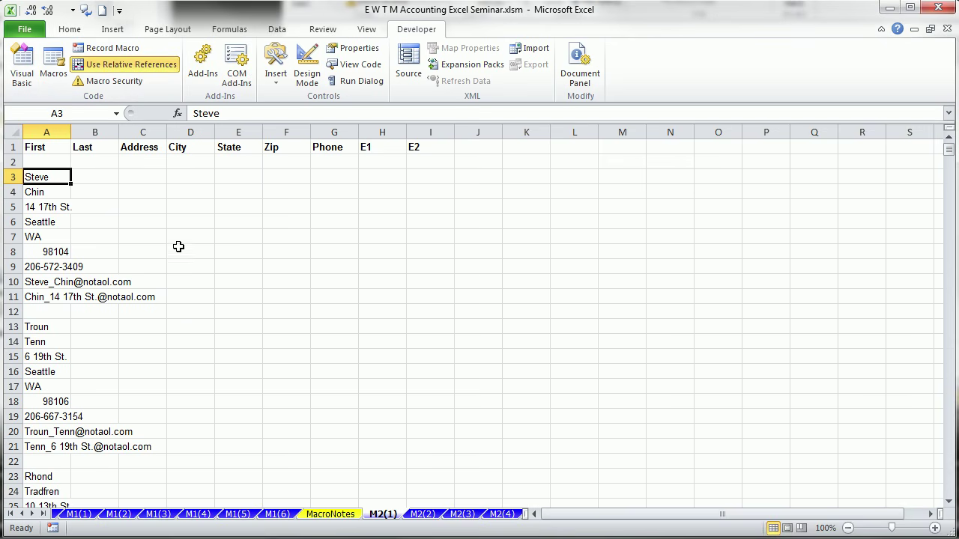
pyautogui.click(99, 49)
pyautogui.write('TransposeRecords')
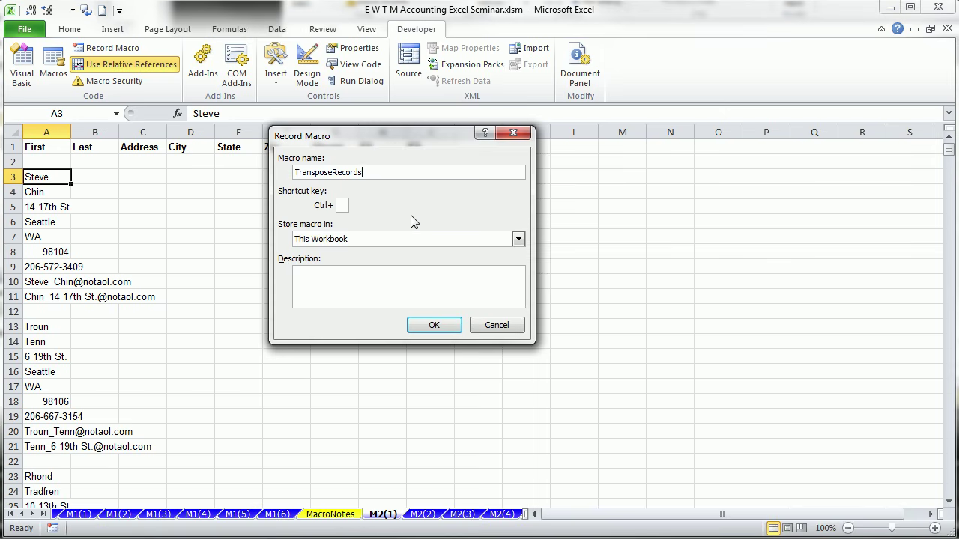
pyautogui.click(343, 205)
pyautogui.write('G')
pyautogui.click(357, 285)
pyautogui.write('Transpose Vertical records to create proper table of data.')
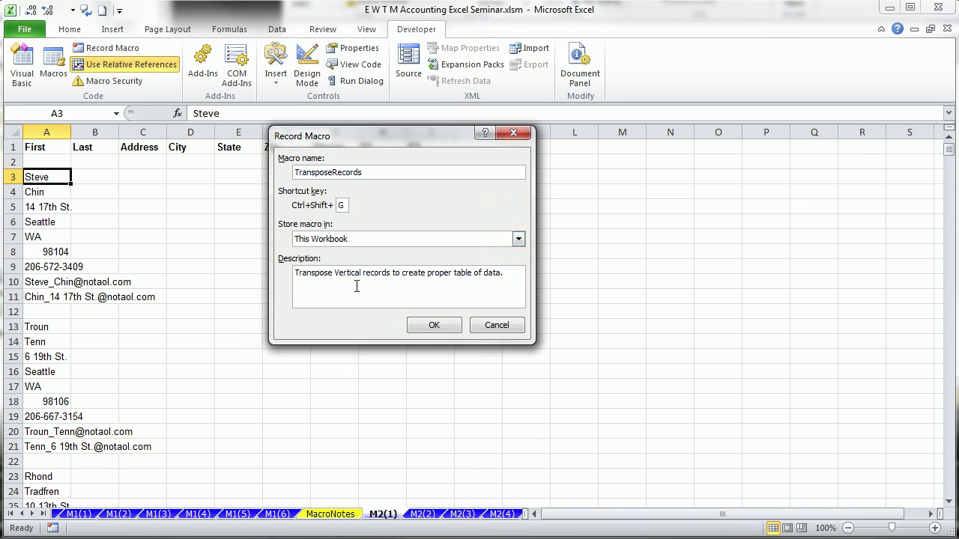
pyautogui.click(435, 328)
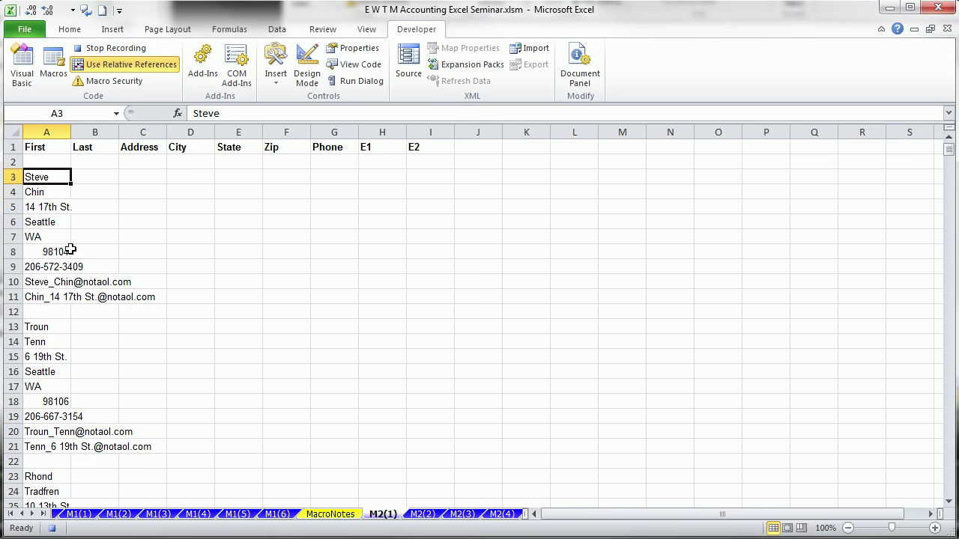
# Copy the first contact record from A3 down to its last entry and paste it transposed one cell above, into A2.
pyautogui.hotkey('ctrl', 'shift', 'Down')
pyautogui.hotkey('ctrl', 'c')
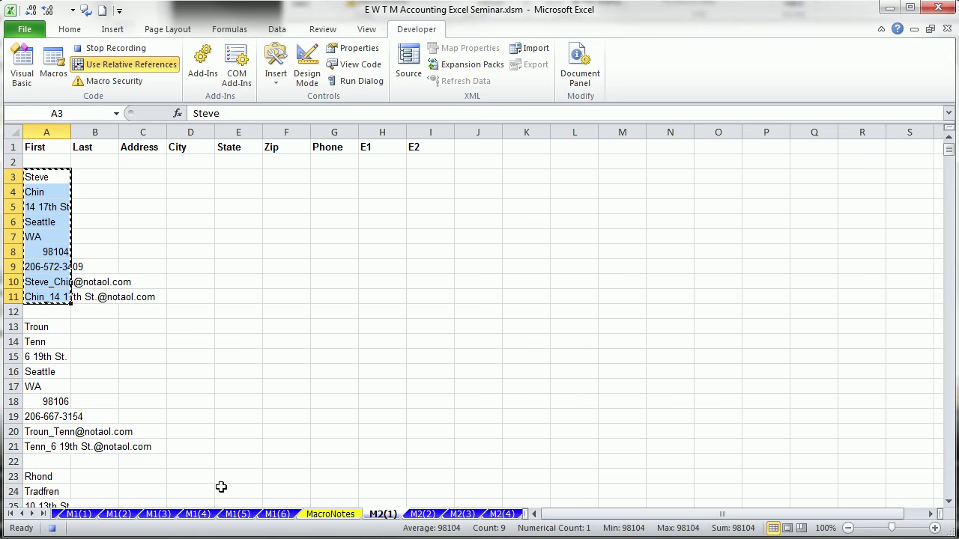
pyautogui.press('Up')
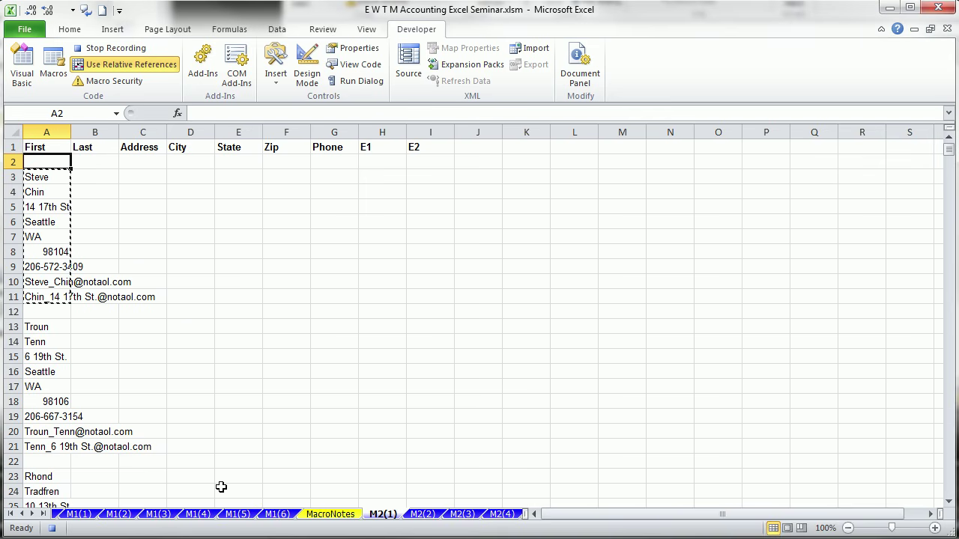
pyautogui.rightClick(50, 162)
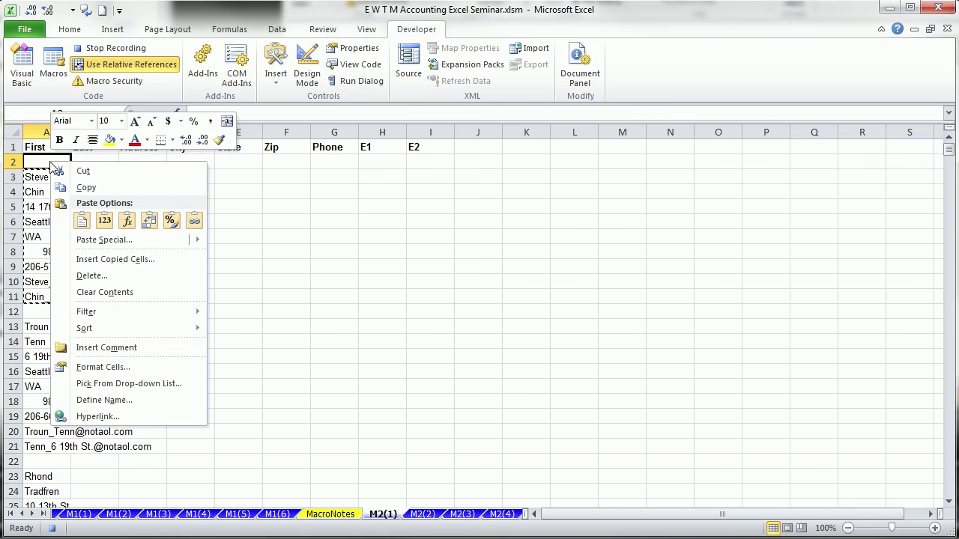
pyautogui.click(149, 221)
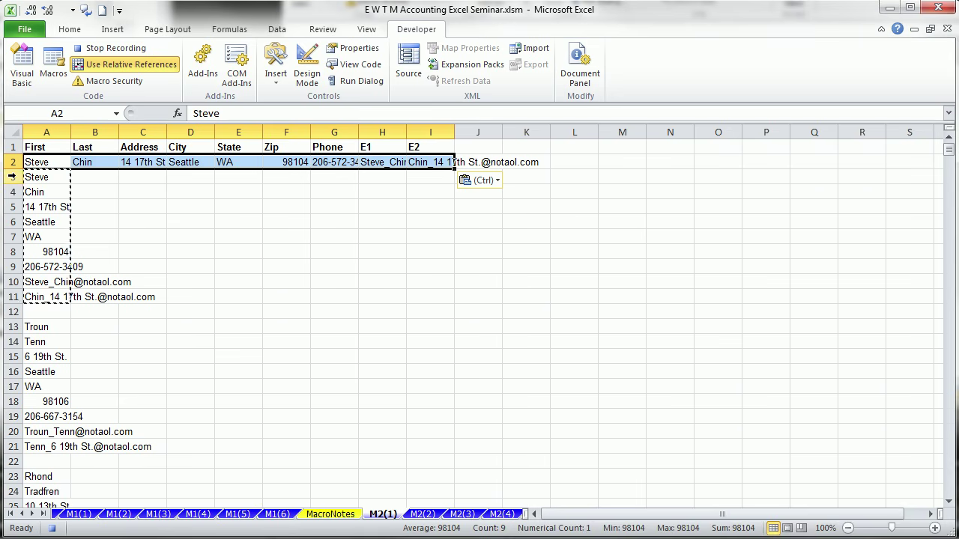
# Delete rows 3 to 11, select the next record's first name in A4, and stop recording the macro.
pyautogui.moveTo(12, 177); pyautogui.dragTo(12, 297)
pyautogui.rightClick(14, 273)
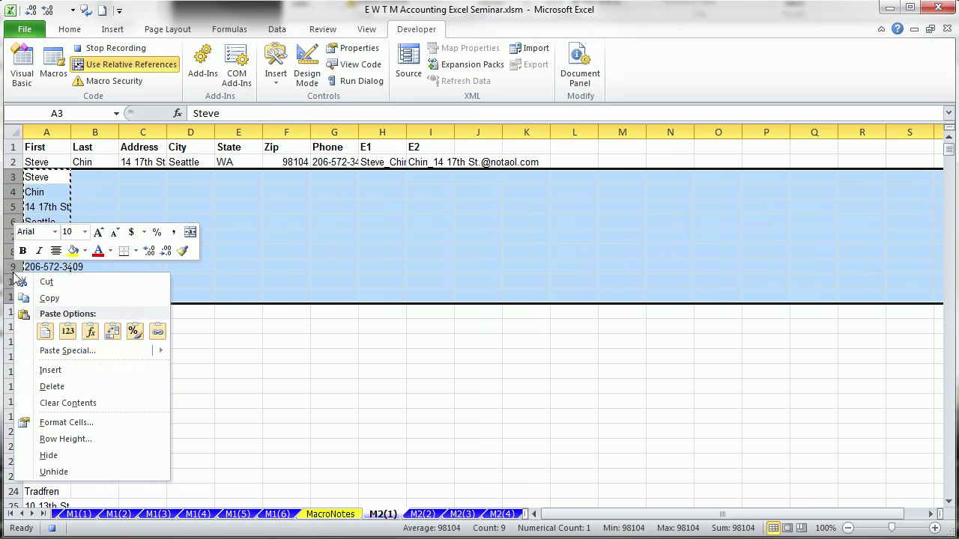
pyautogui.click(58, 387)
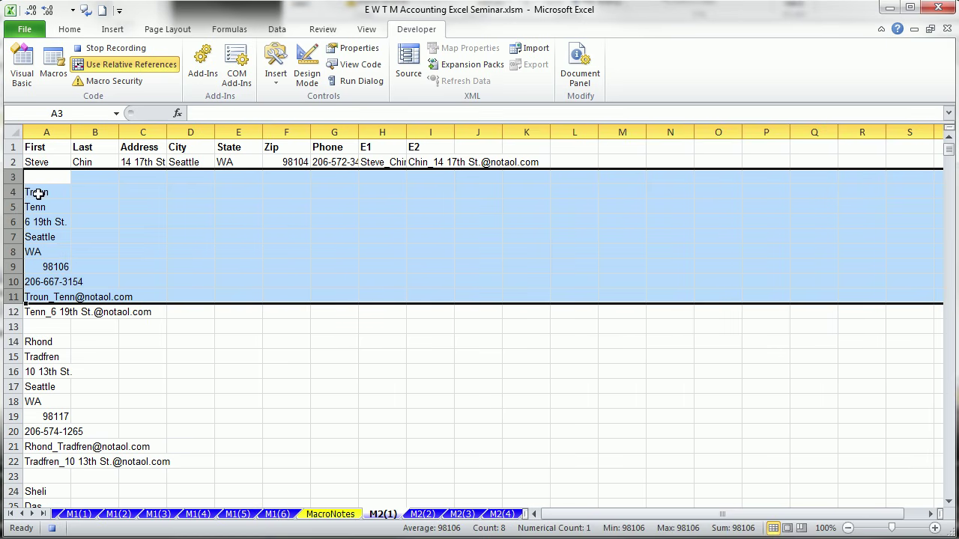
pyautogui.click(36, 194)
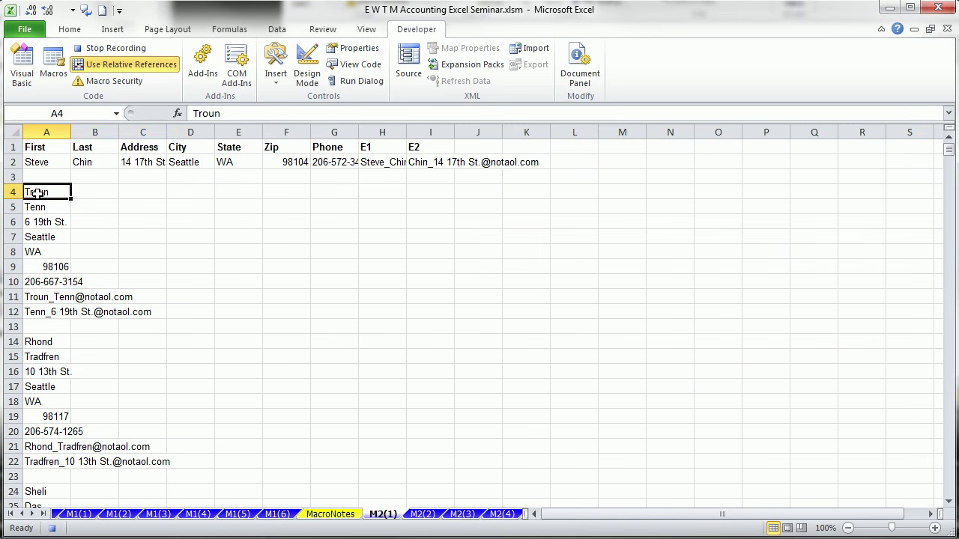
pyautogui.click(104, 48)
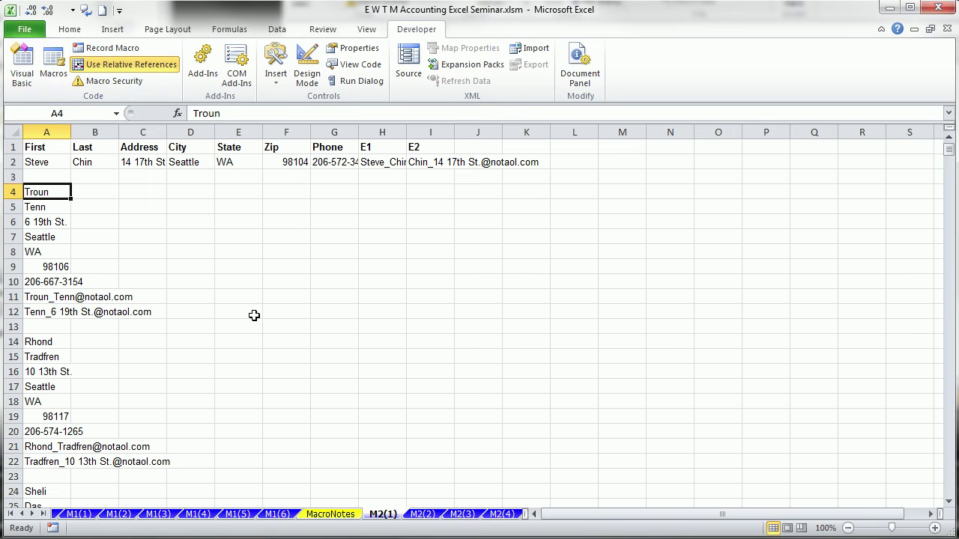
# Run the TransposeRecords macro repeatedly until all remaining stacked records on M2(1) are transposed into the table.
pyautogui.hotkey('ctrl', 'shift', 't')
pyautogui.hotkey('ctrl', 'shift', 't')
pyautogui.hotkey('ctrl', 'shift', 't')
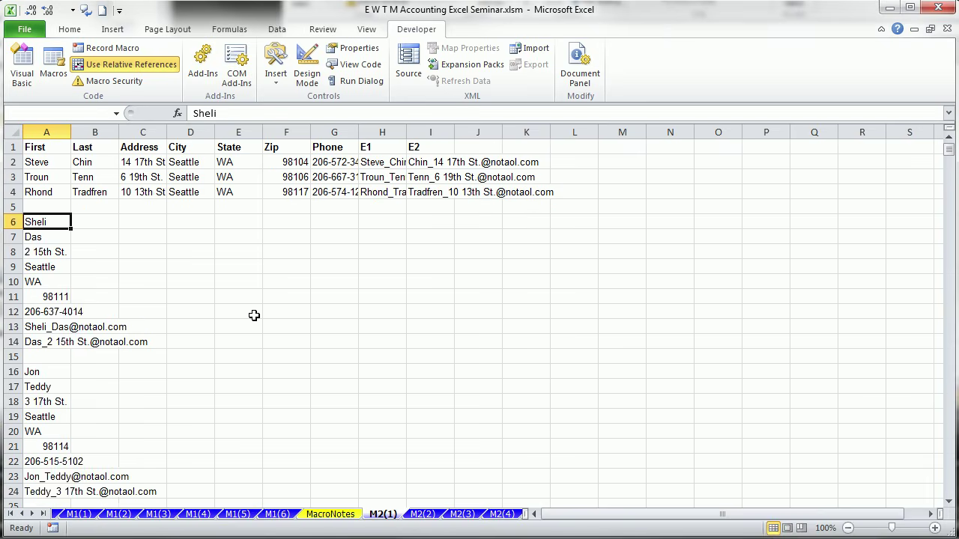
pyautogui.hotkey('ctrl', 'shift', 't')
pyautogui.hotkey('ctrl', 'shift', 't')
pyautogui.hotkey('ctrl', 'shift', 't')
pyautogui.hotkey('ctrl', 'shift', 't')
pyautogui.hotkey('ctrl', 'shift', 't')
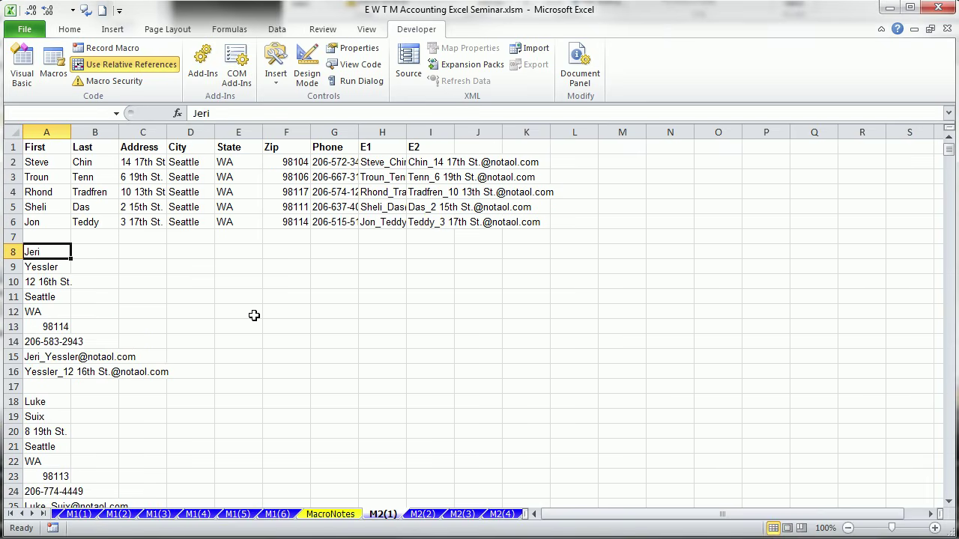
pyautogui.hotkey('ctrl', 'shift', 't')
pyautogui.hotkey('ctrl', 'shift', 't')
pyautogui.hotkey('ctrl', 'shift', 't')
pyautogui.hotkey('ctrl', 'shift', 't')
pyautogui.hotkey('ctrl', 'shift', 't')
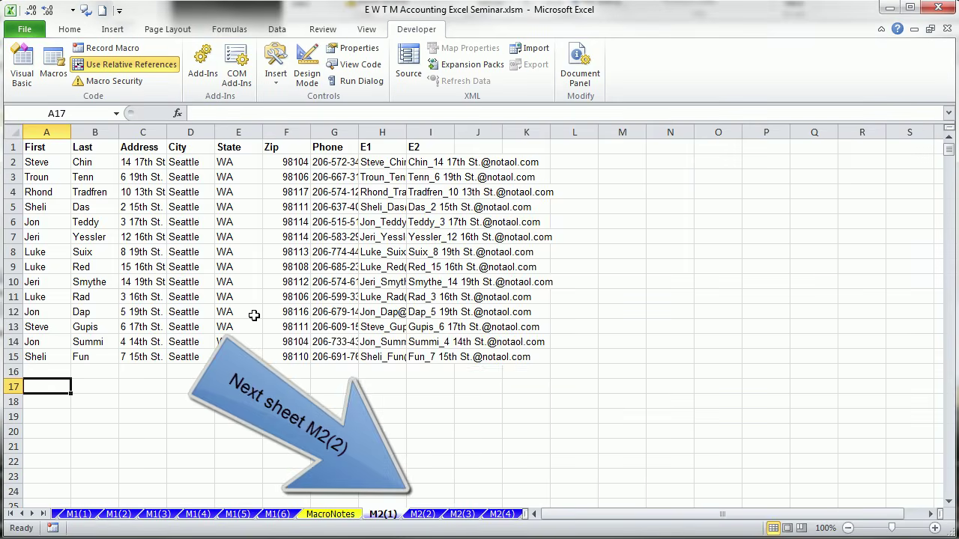
# Go to the M2(2) worksheet, try running the TransposeRecords macro from its current cell, end the run, and return to the records' beginning.
pyautogui.hotkey('ctrl', 'pagedown')
pyautogui.hotkey('ctrl', 'shift', 't')
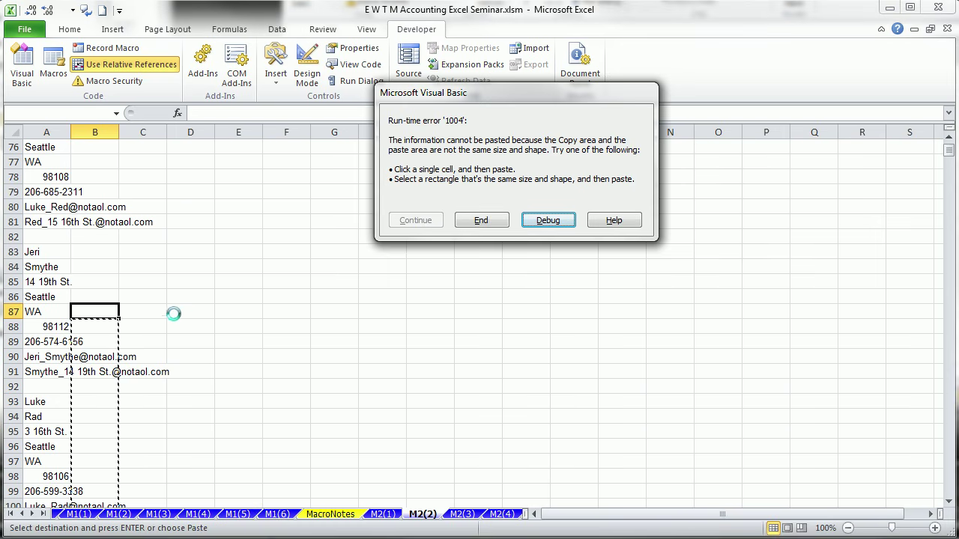
pyautogui.click(485, 223)
pyautogui.press('Escape')
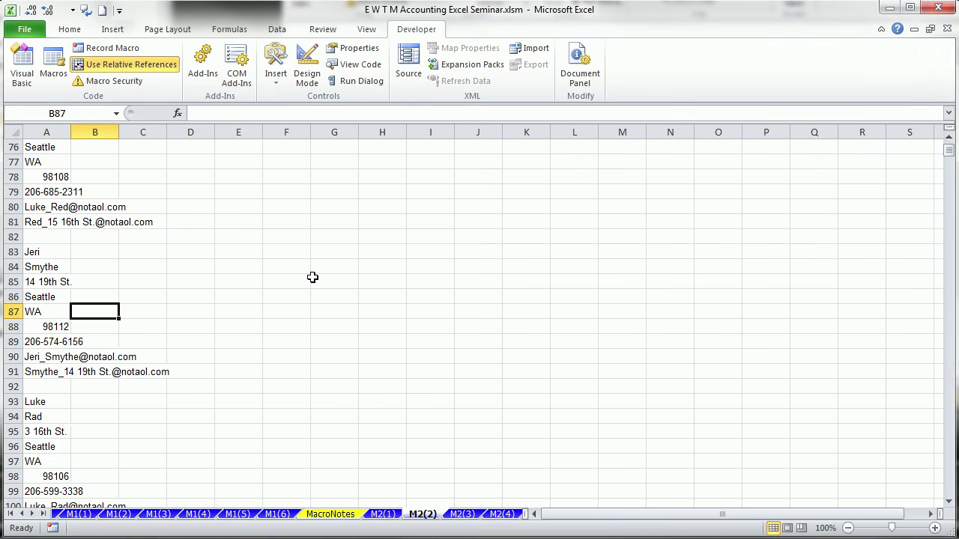
pyautogui.click(300, 282)
pyautogui.scroll(5, 299, 283)
pyautogui.scroll(20, 248, 305)
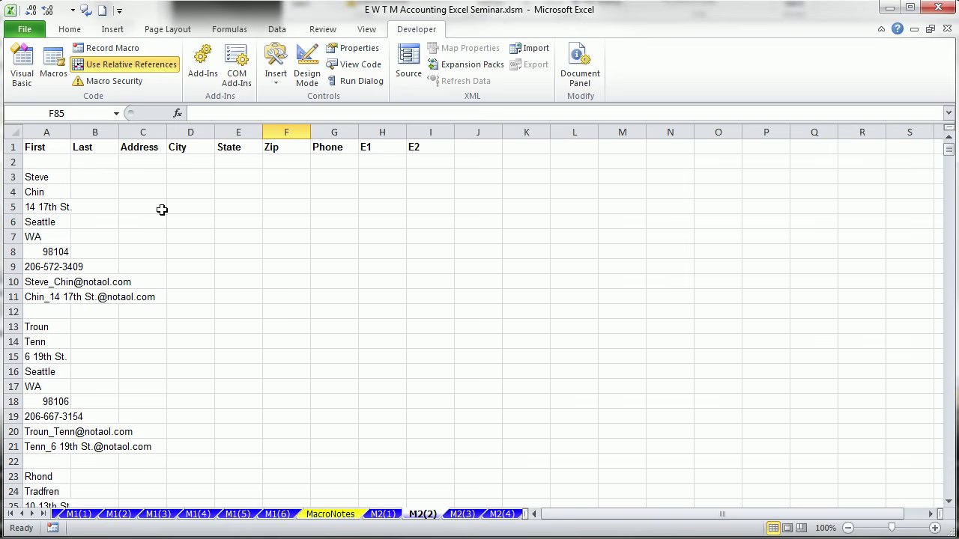
# On the M2(3) worksheet, run the TransposeRecords macro repeatedly from the first record in A3 to fill the table through row 13.
pyautogui.click(449, 516)
pyautogui.click(48, 175)
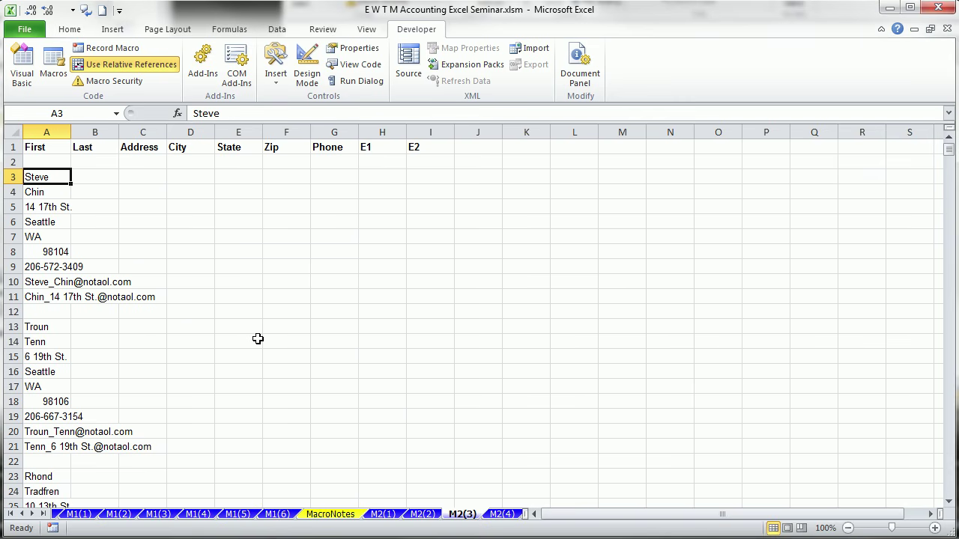
pyautogui.hotkey('ctrl', 'shift', 't')
pyautogui.hotkey('ctrl', 'shift', 't')
pyautogui.hotkey('ctrl', 'shift', 't')
pyautogui.hotkey('ctrl', 'shift', 't')
pyautogui.hotkey('ctrl', 'shift', 't')
pyautogui.hotkey('ctrl', 'shift', 't')
pyautogui.hotkey('ctrl', 'shift', 't')
pyautogui.hotkey('ctrl', 'shift', 't')
pyautogui.hotkey('ctrl', 'shift', 't')
pyautogui.hotkey('ctrl', 'shift', 't')
pyautogui.hotkey('ctrl', 'shift', 't')
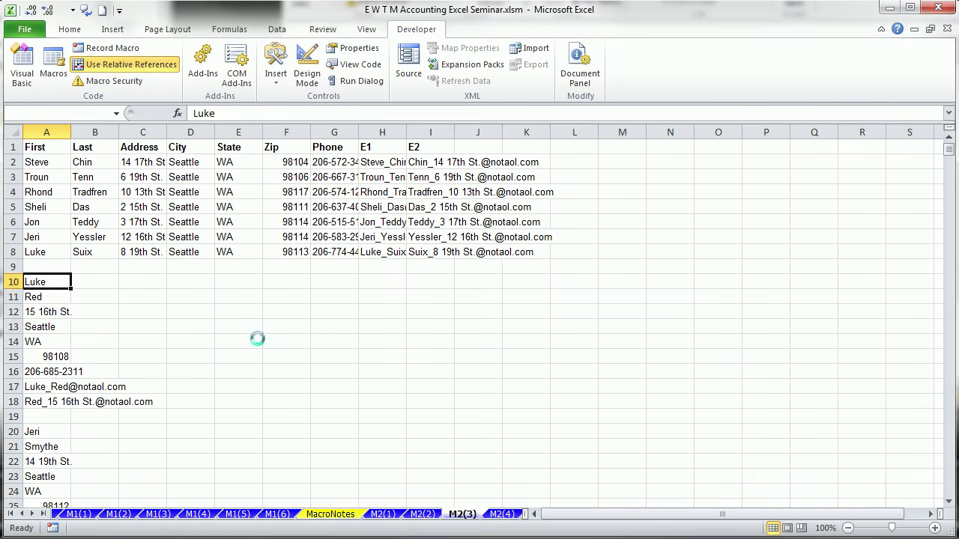
pyautogui.hotkey('ctrl', 'shift', 't')
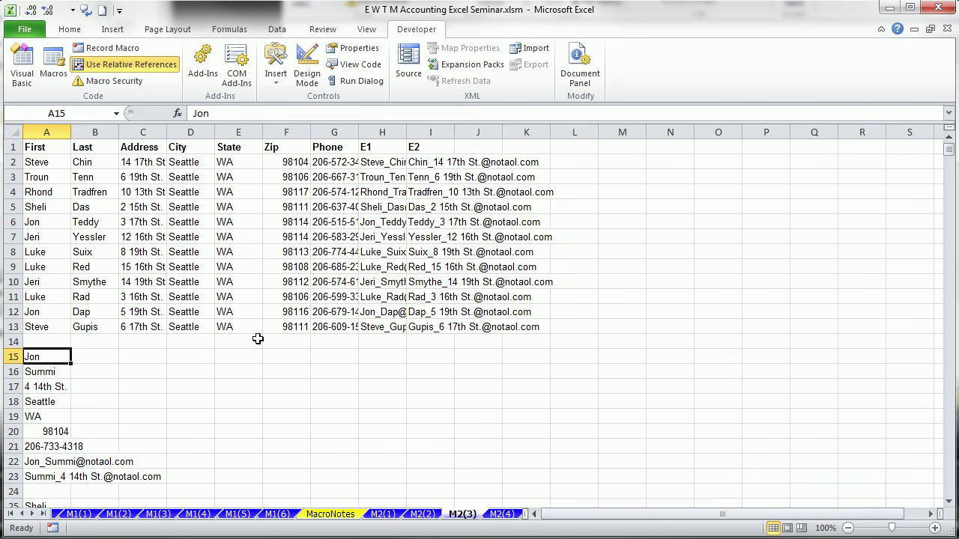
pyautogui.click(33, 515)
pyautogui.click(33, 515)
pyautogui.click(33, 514)
pyautogui.click(33, 515)
pyautogui.click(33, 515)
pyautogui.click(33, 514)
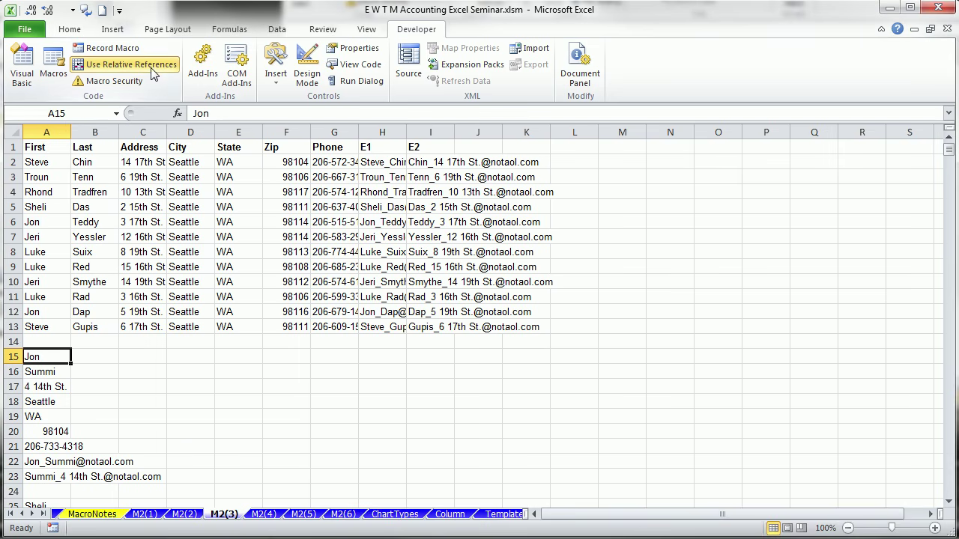
pyautogui.click(125, 65)
pyautogui.click(129, 65)
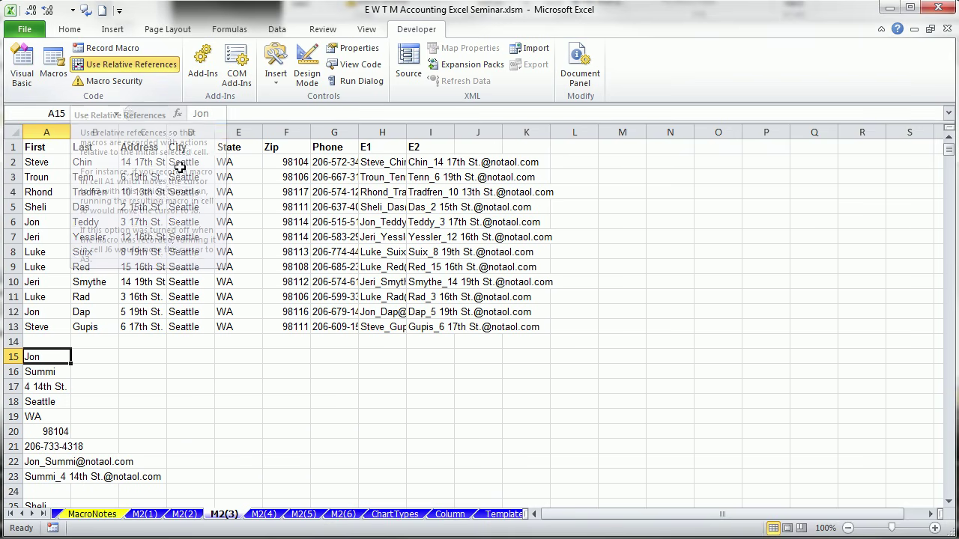
pyautogui.click(256, 360)
pyautogui.click(133, 193)
pyautogui.click(270, 194)
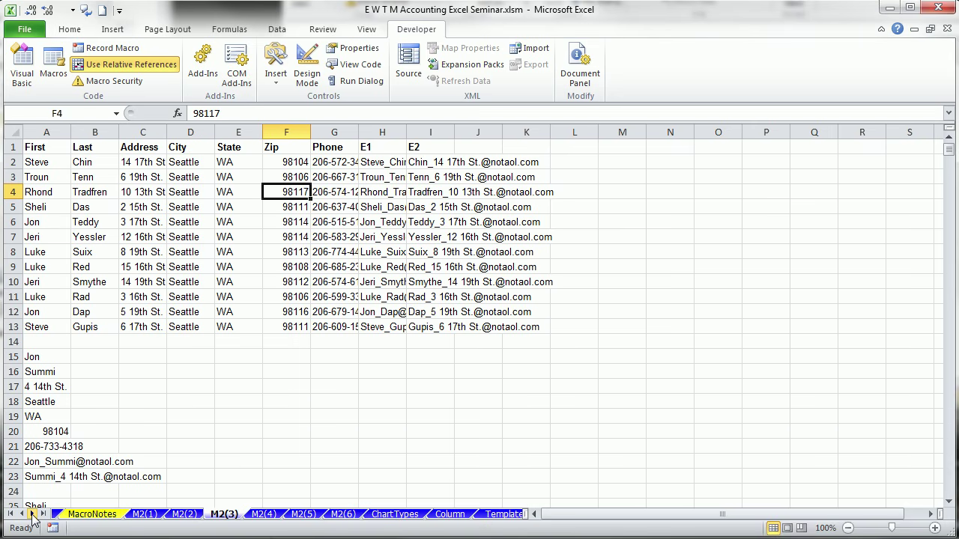
# On the ChartTypes worksheet, examine the monthly sales in A2:D5 and the product names and totals behind the flat pie chart.
pyautogui.click(32, 514)
pyautogui.click(32, 514)
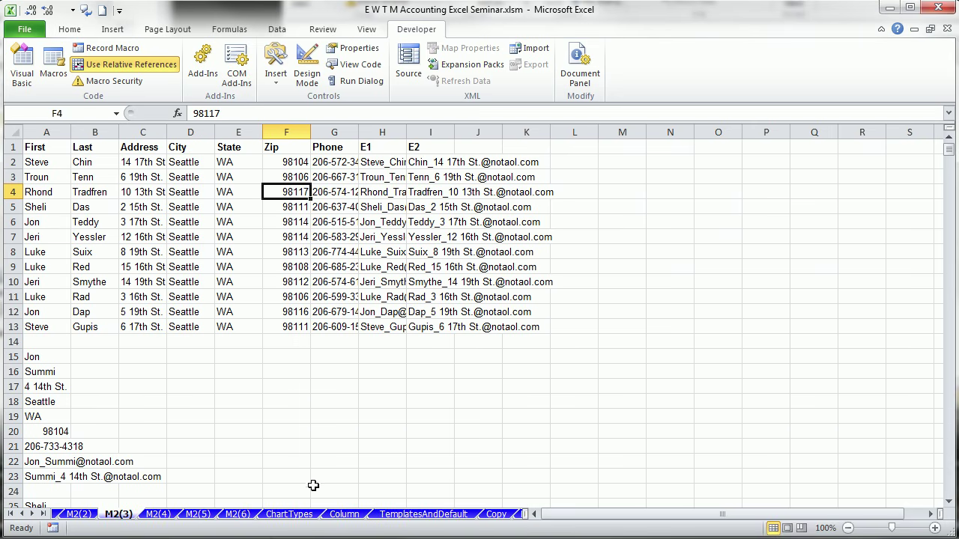
pyautogui.click(313, 515)
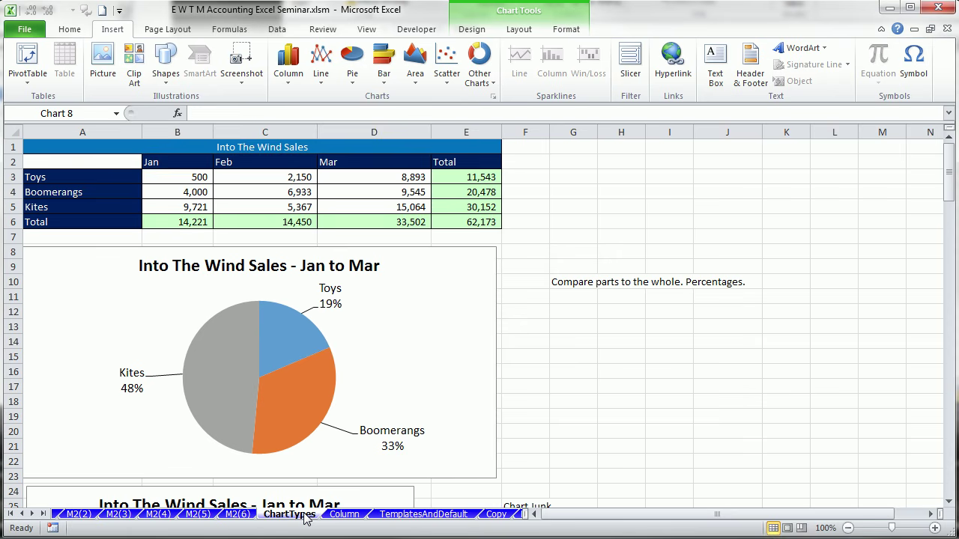
pyautogui.moveTo(67, 163); pyautogui.dragTo(388, 205)
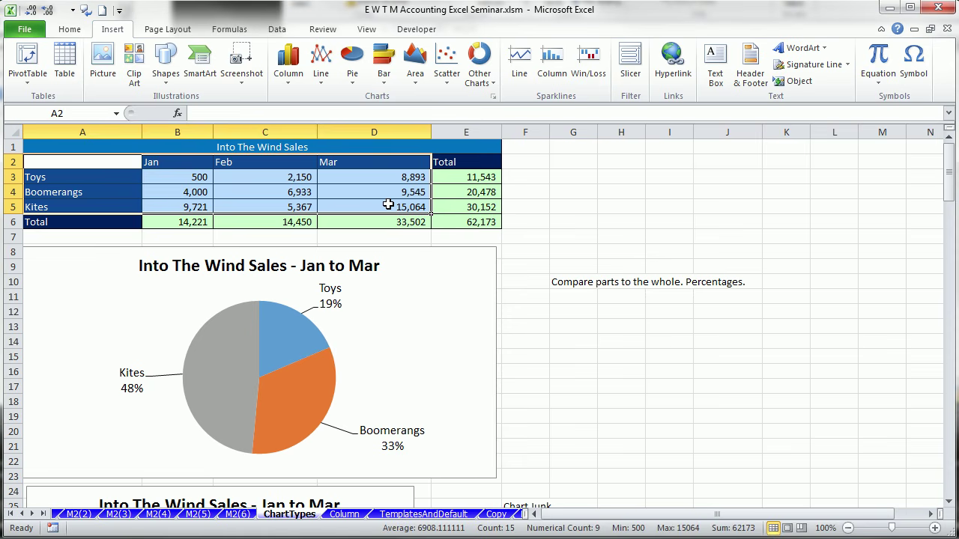
pyautogui.click(294, 192)
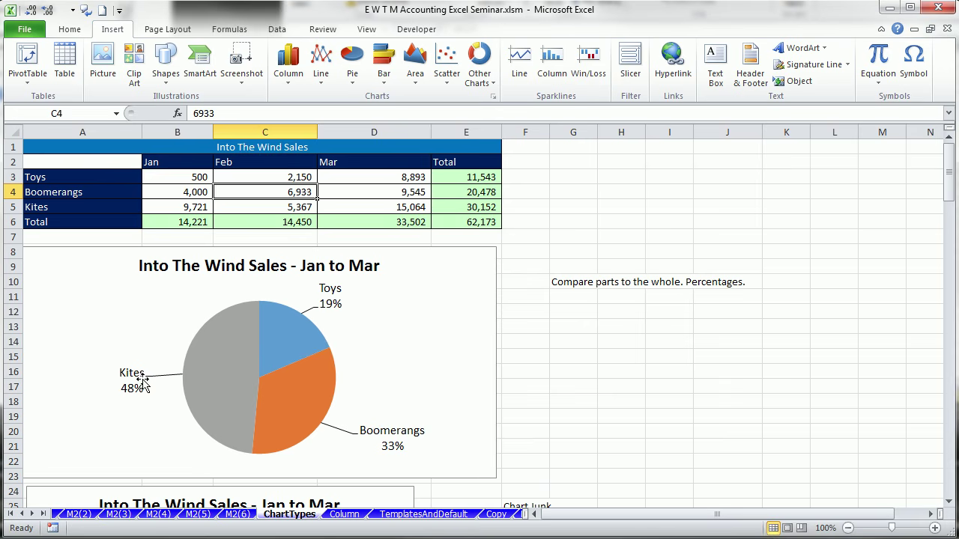
pyautogui.moveTo(96, 180); pyautogui.dragTo(105, 210)
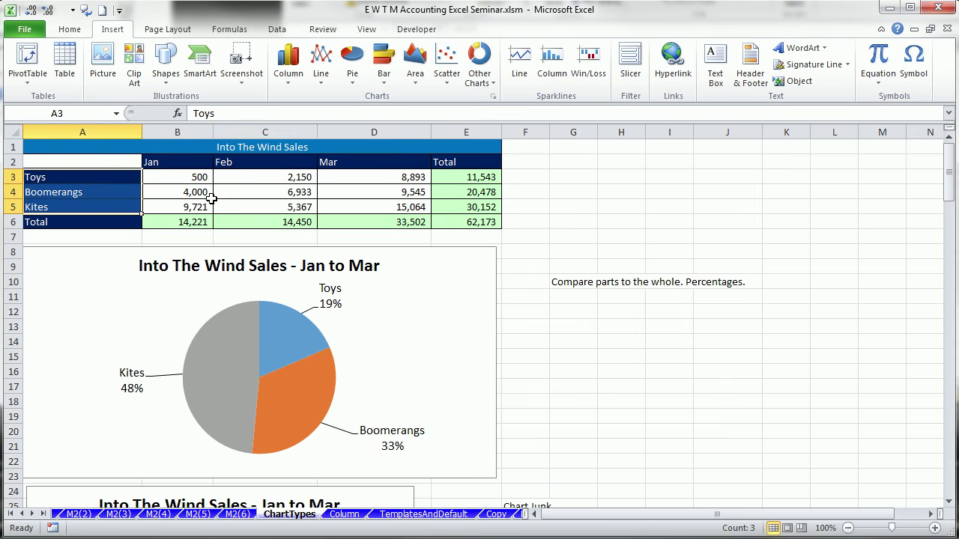
pyautogui.keyDown('ctrl'); pyautogui.moveTo(475, 177); pyautogui.dragTo(474, 210); pyautogui.keyUp('ctrl')
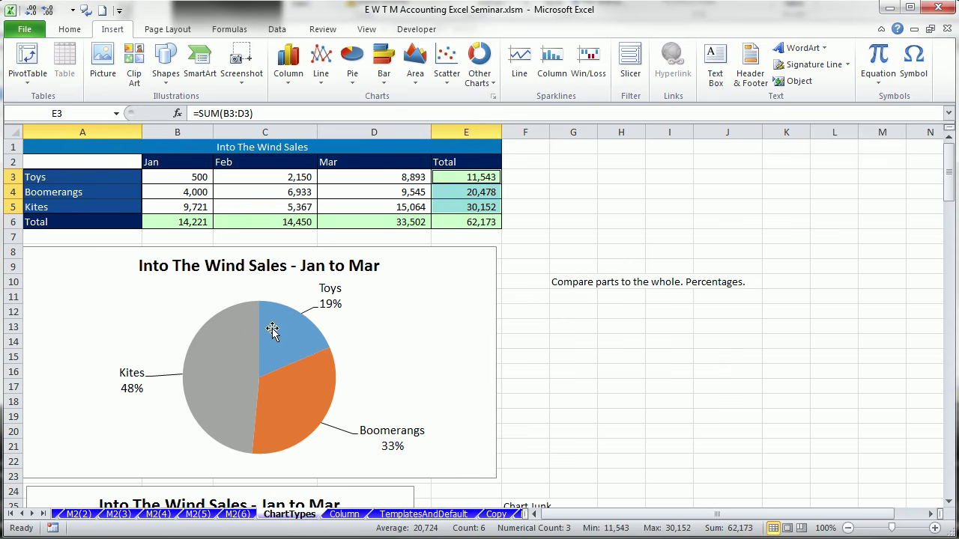
pyautogui.click(722, 411)
# Examine the tilted 3-D pie chart for chart junk, checking its slices, data labels and redundant legend.
pyautogui.scroll(-6, 722, 405)
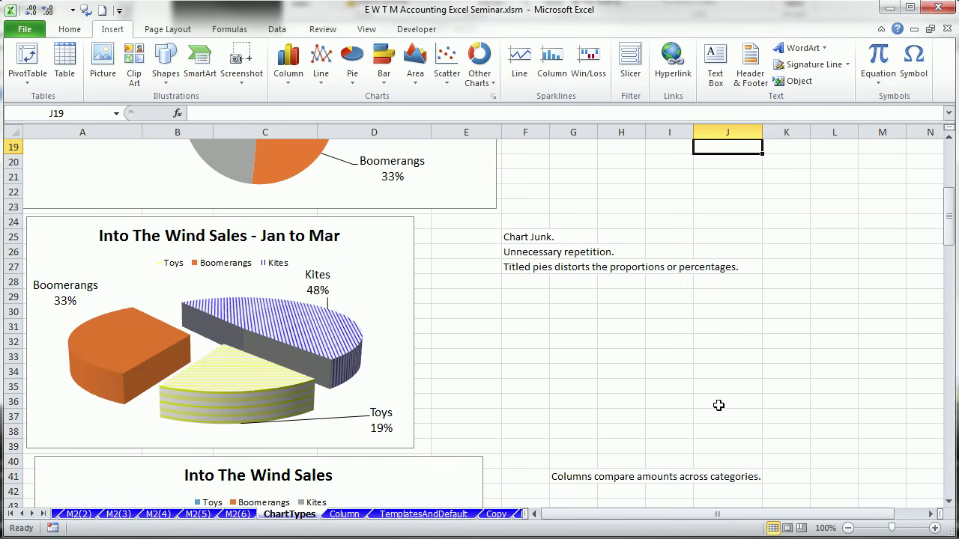
pyautogui.click(536, 327)
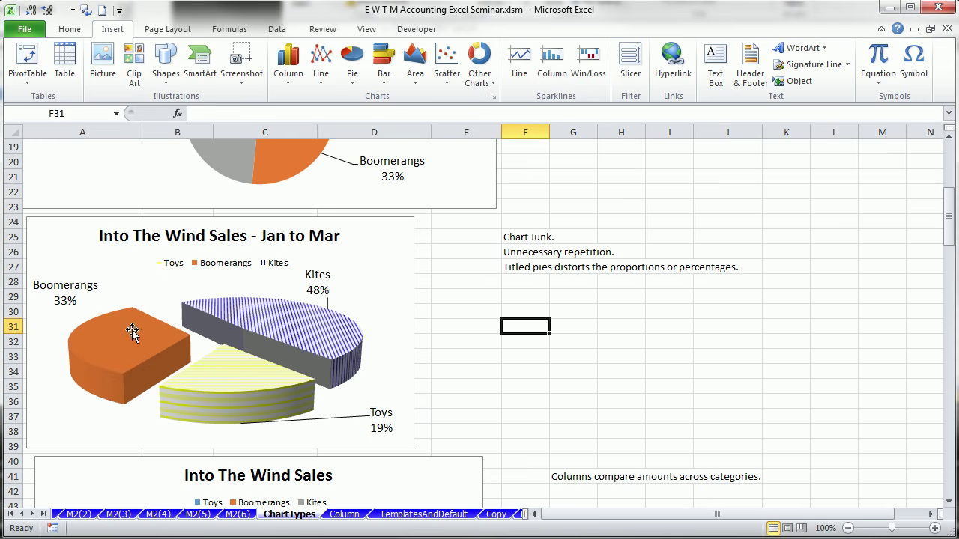
pyautogui.moveTo(291, 334)
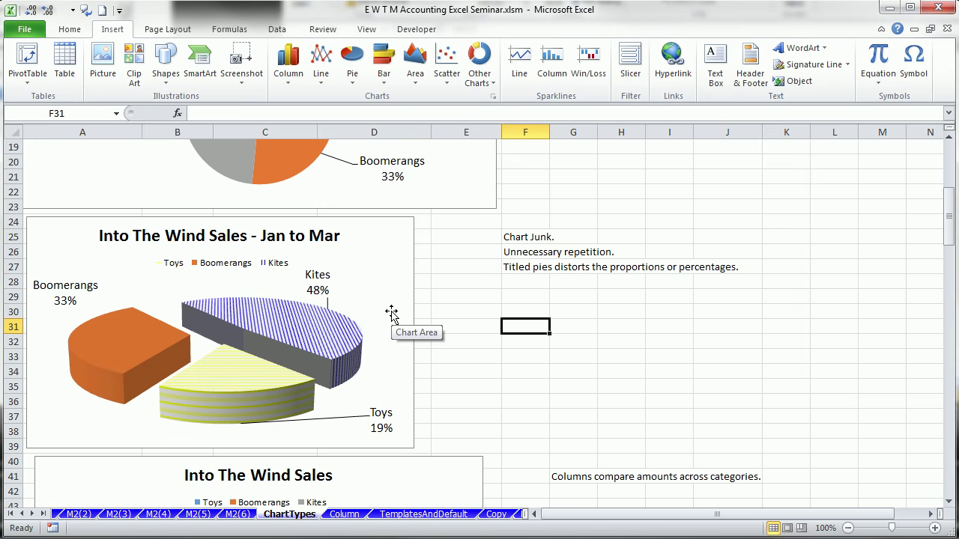
pyautogui.moveTo(121, 342)
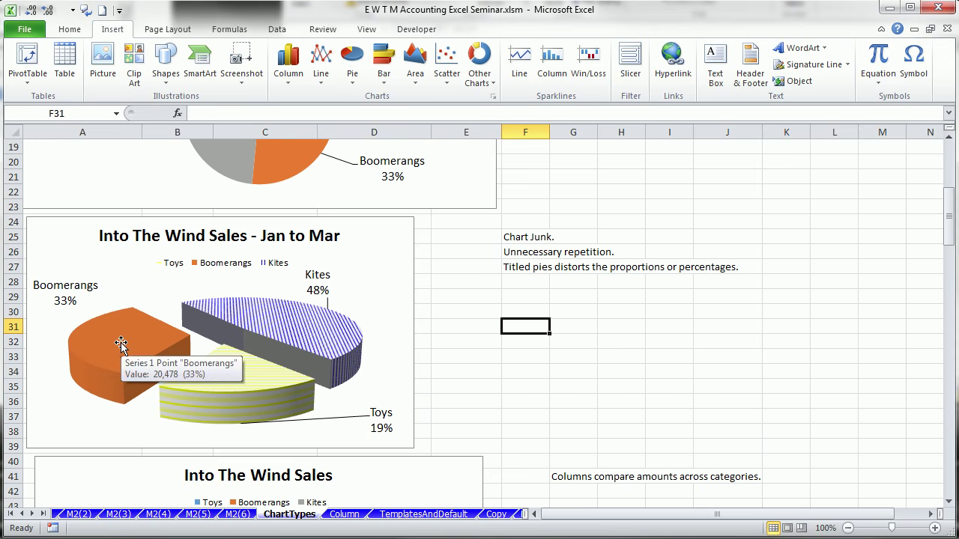
pyautogui.click(78, 294)
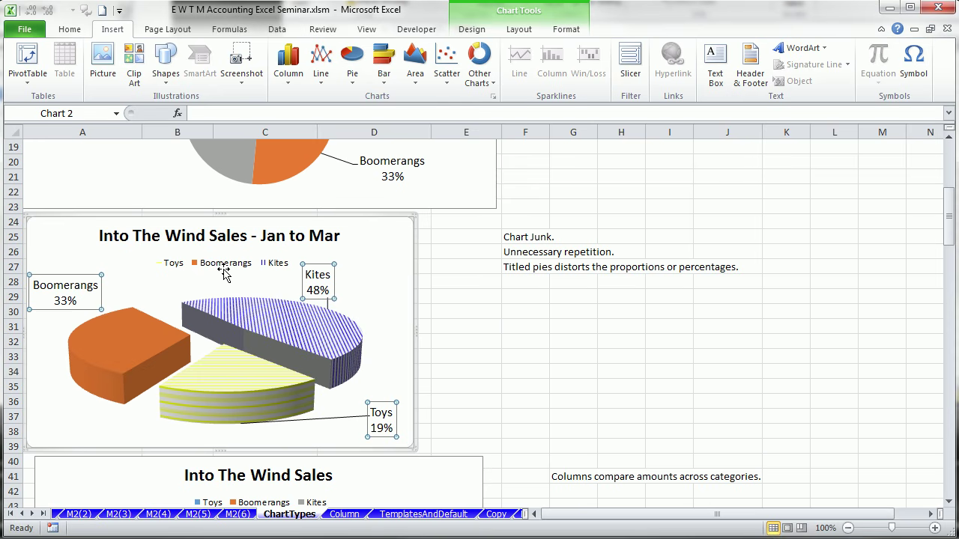
pyautogui.click(492, 291)
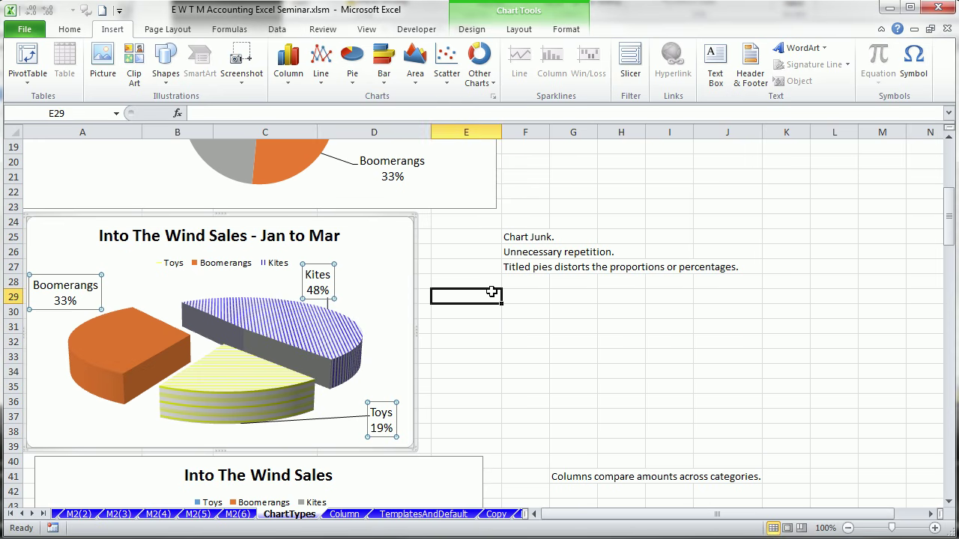
# Compare how the clustered column chart and the clustered bar chart present sales amounts across the months.
pyautogui.scroll(-6, 492, 292)
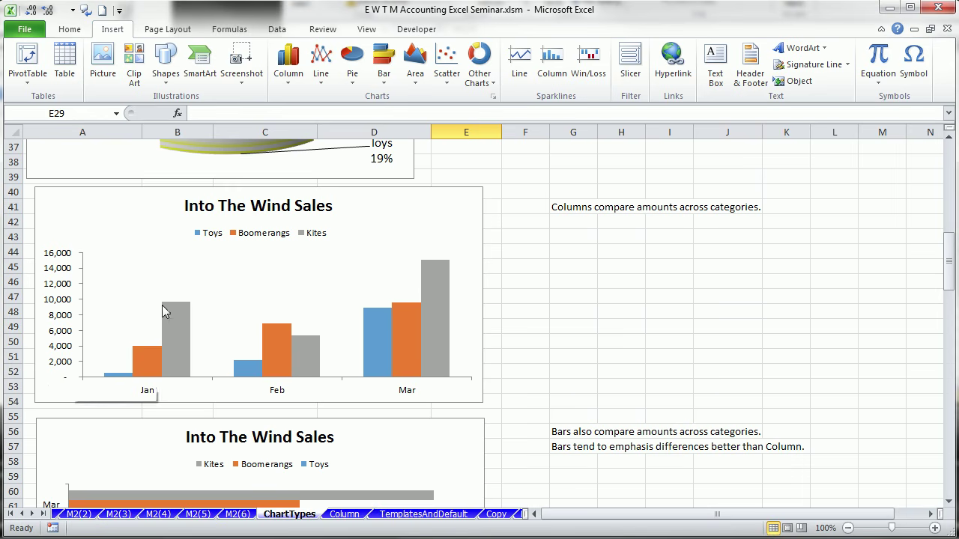
pyautogui.moveTo(181, 348)
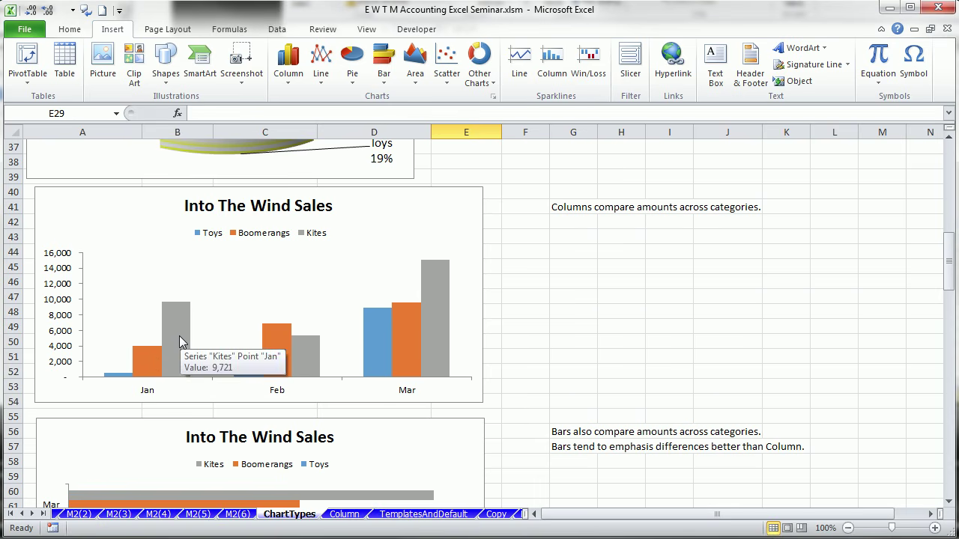
pyautogui.click(948, 502)
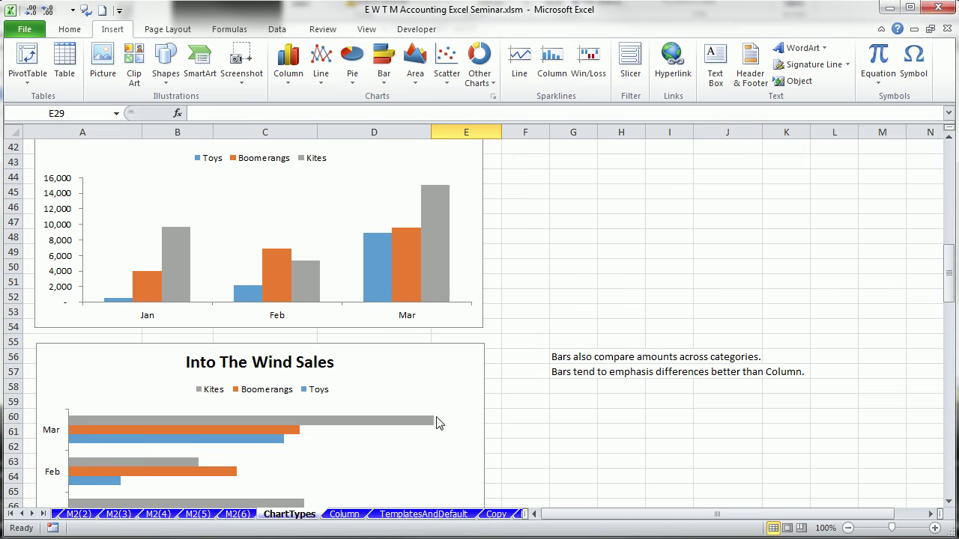
pyautogui.moveTo(327, 427)
pyautogui.moveTo(953, 503); pyautogui.dragTo(952, 504)
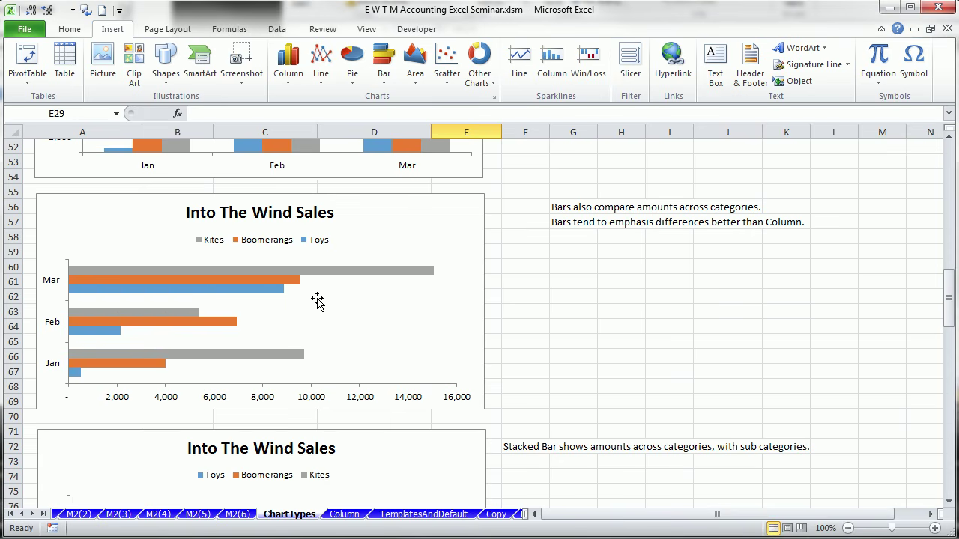
# Examine the stacked bar chart's subcategories, the line chart, the X-Y scatter chart and their explanatory notes.
pyautogui.click(949, 504)
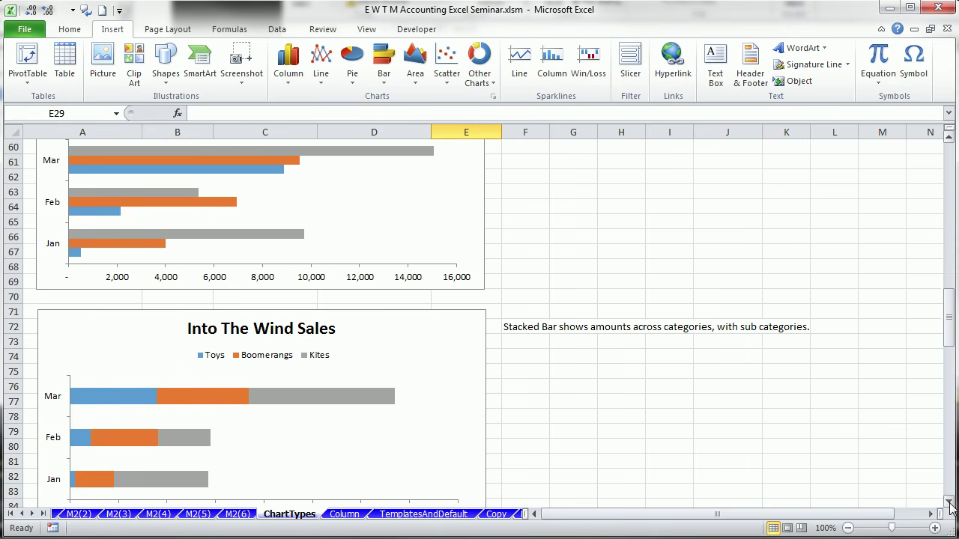
pyautogui.click(949, 504)
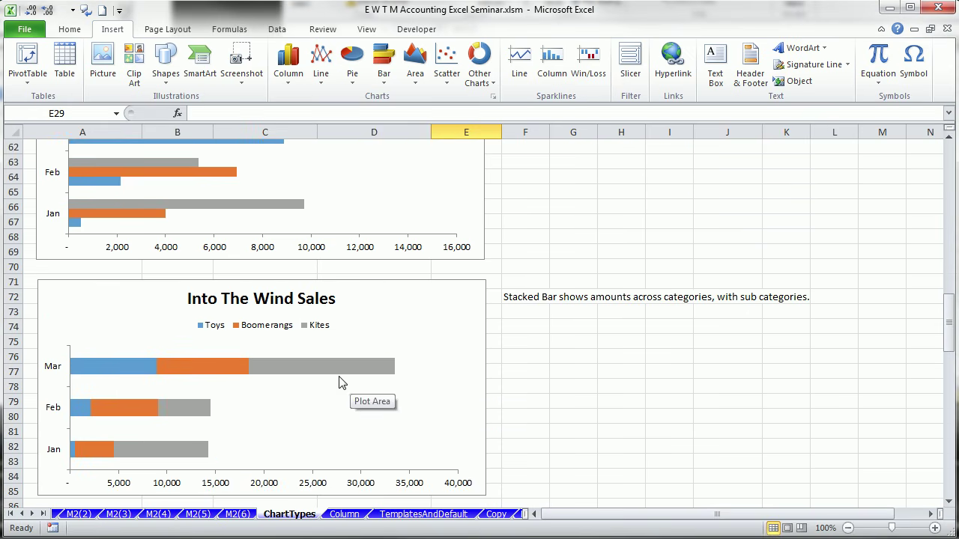
pyautogui.moveTo(83, 208)
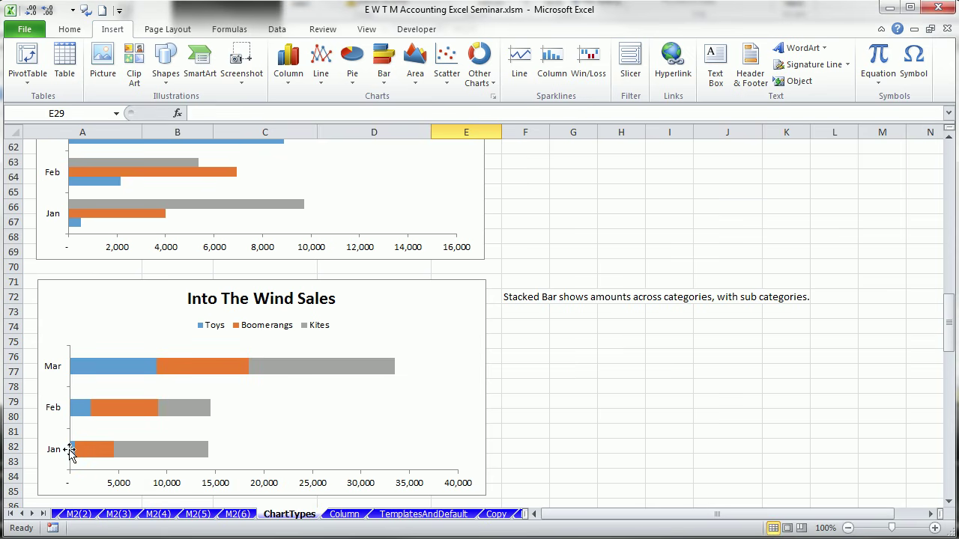
pyautogui.moveTo(203, 454)
pyautogui.moveTo(219, 372)
pyautogui.click(568, 415)
pyautogui.scroll(-7, 568, 415)
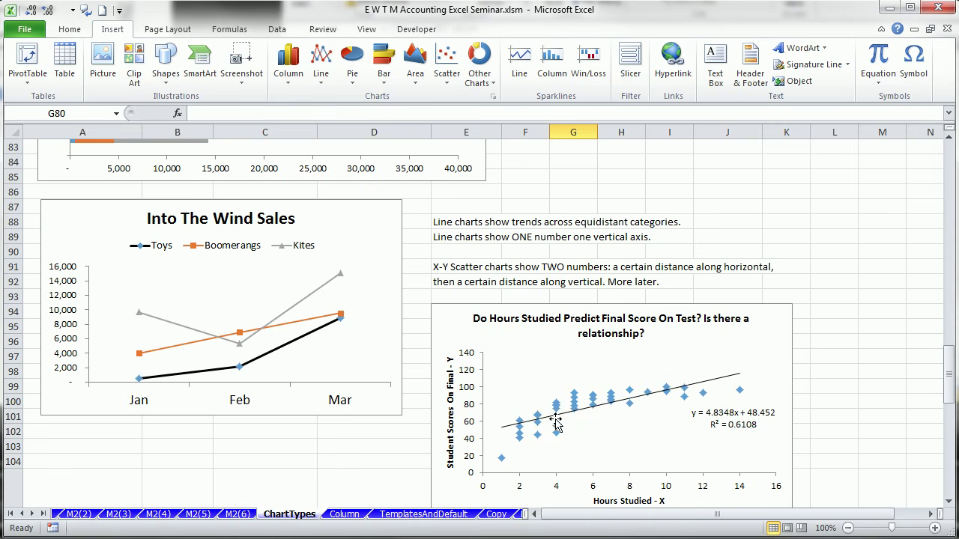
pyautogui.click(949, 501)
pyautogui.click(949, 501)
pyautogui.click(950, 501)
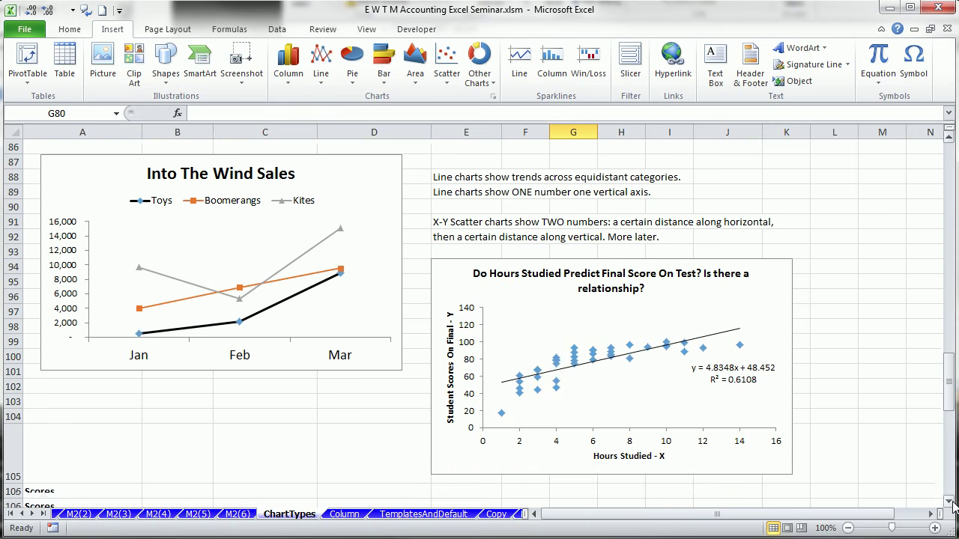
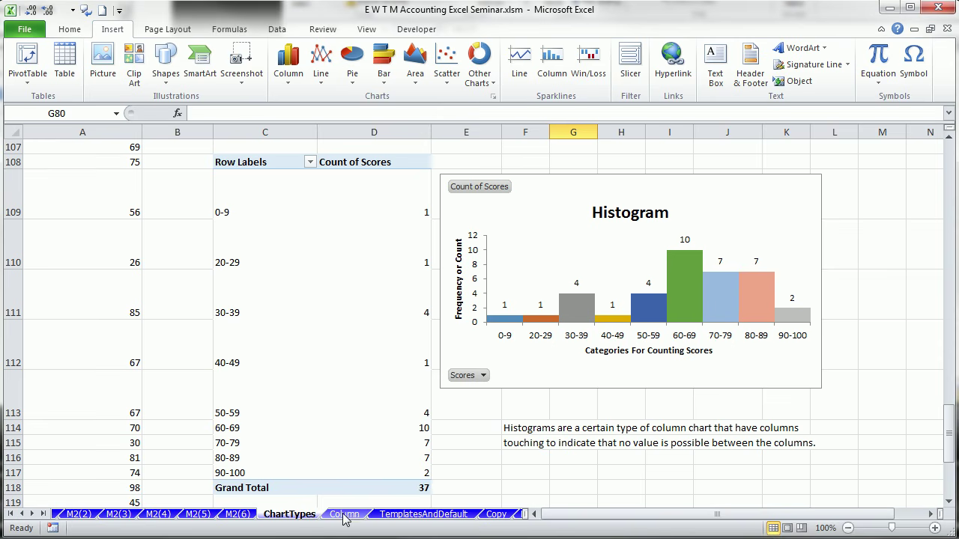
# On the Column worksheet, create a default clustered column chart from the January to March product sales in A3:D6.
pyautogui.click(346, 515)
pyautogui.scroll(6, 367, 446)
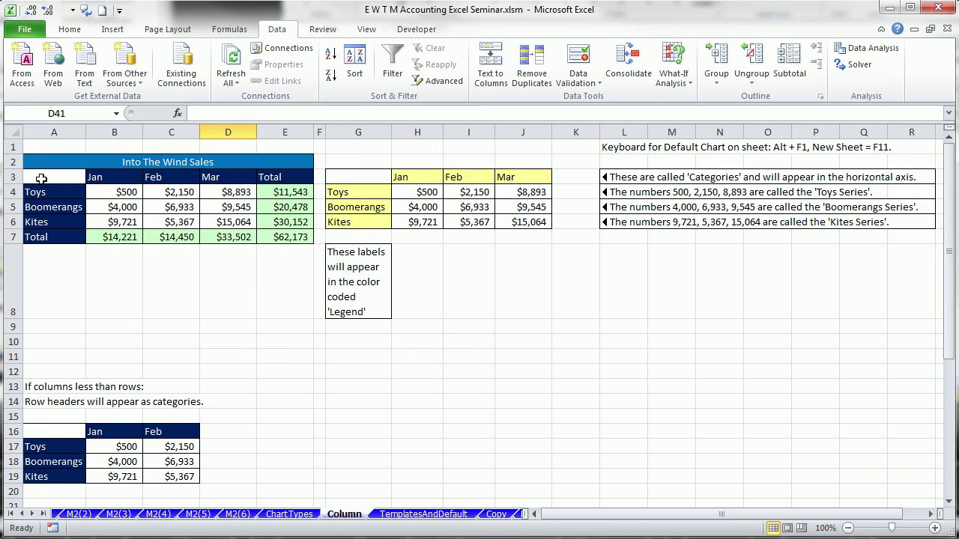
pyautogui.moveTo(36, 177); pyautogui.dragTo(229, 219)
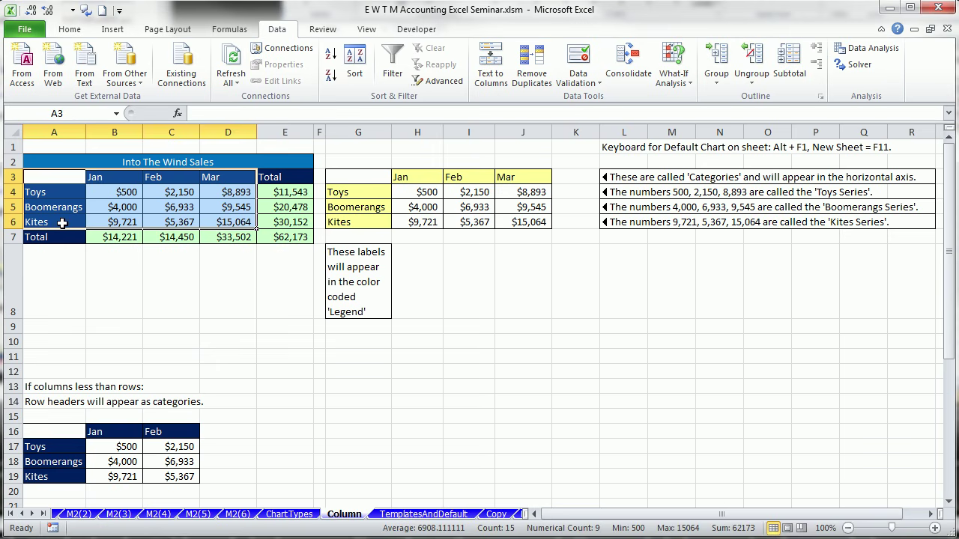
pyautogui.click(114, 29)
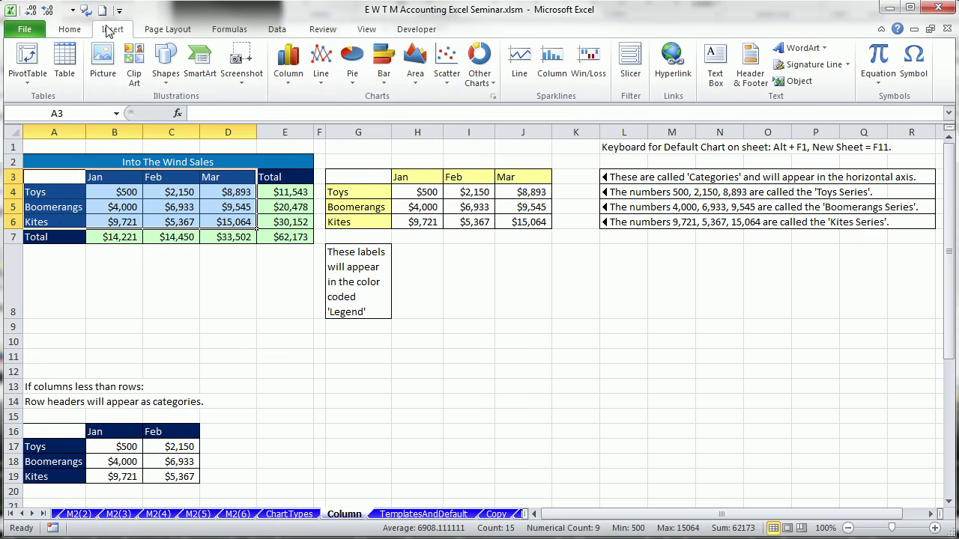
pyautogui.click(288, 63)
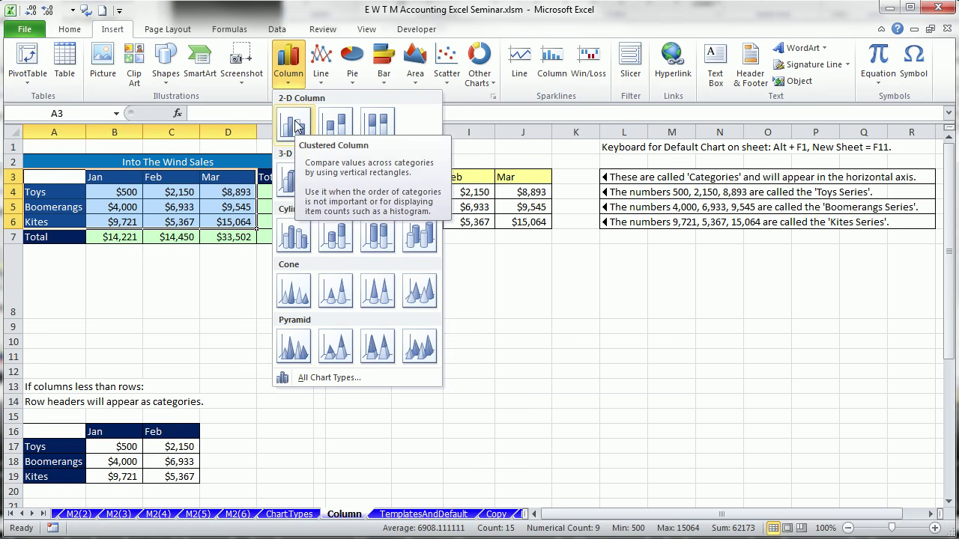
pyautogui.press('Escape')
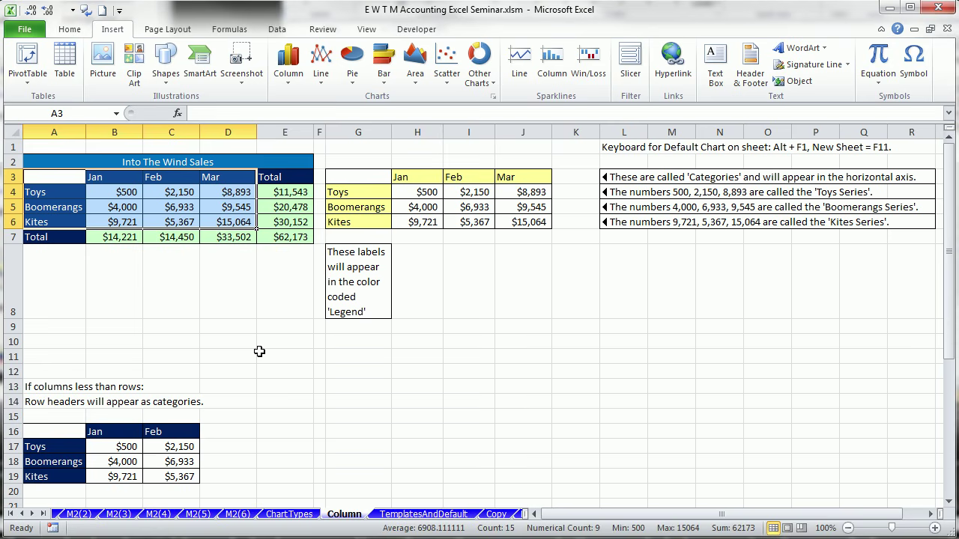
pyautogui.hotkey('alt', 'F1')
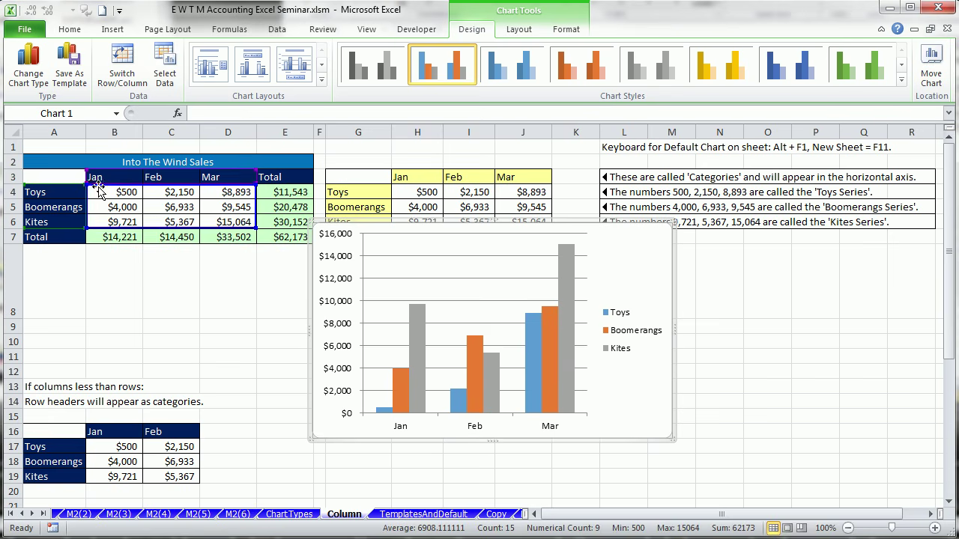
# Create a default clustered column chart from A16:C19 and move the two charts apart so both sit below the upper tables.
pyautogui.moveTo(63, 430); pyautogui.dragTo(162, 478)
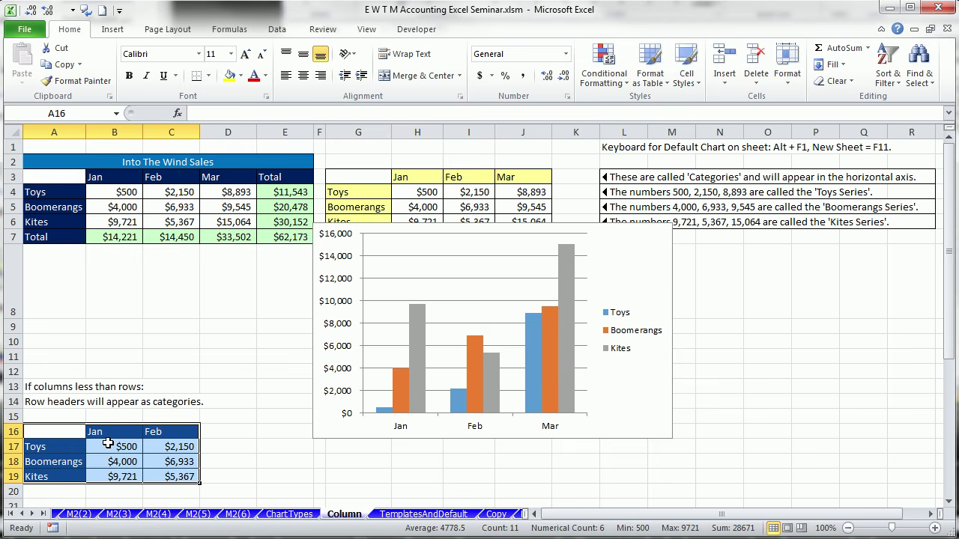
pyautogui.hotkey('alt', 'F1')
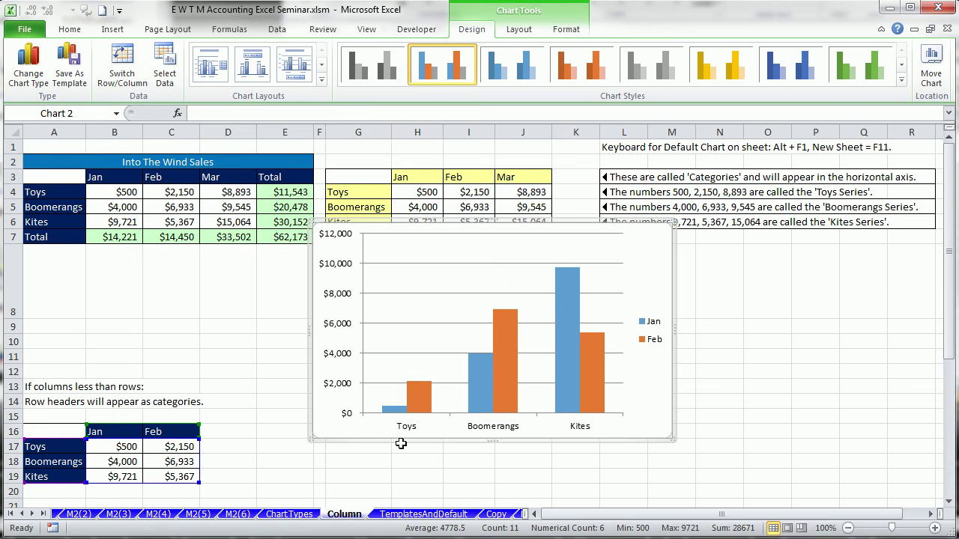
pyautogui.moveTo(327, 223); pyautogui.dragTo(724, 240)
pyautogui.moveTo(548, 229); pyautogui.dragTo(564, 258)
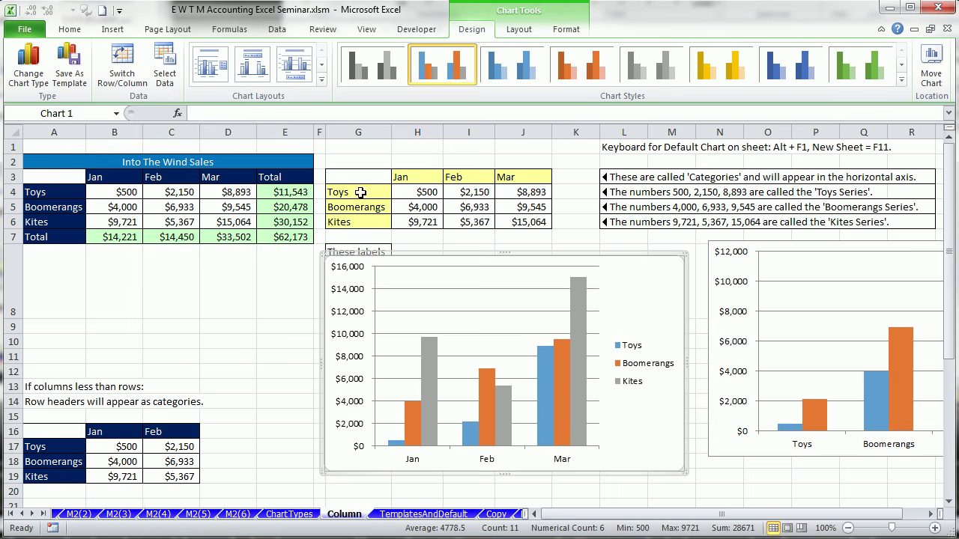
# Examine the product labels in G4:G6 and the Toys, Boomerangs and Kites series values in H4:J6.
pyautogui.moveTo(360, 191); pyautogui.dragTo(361, 222)
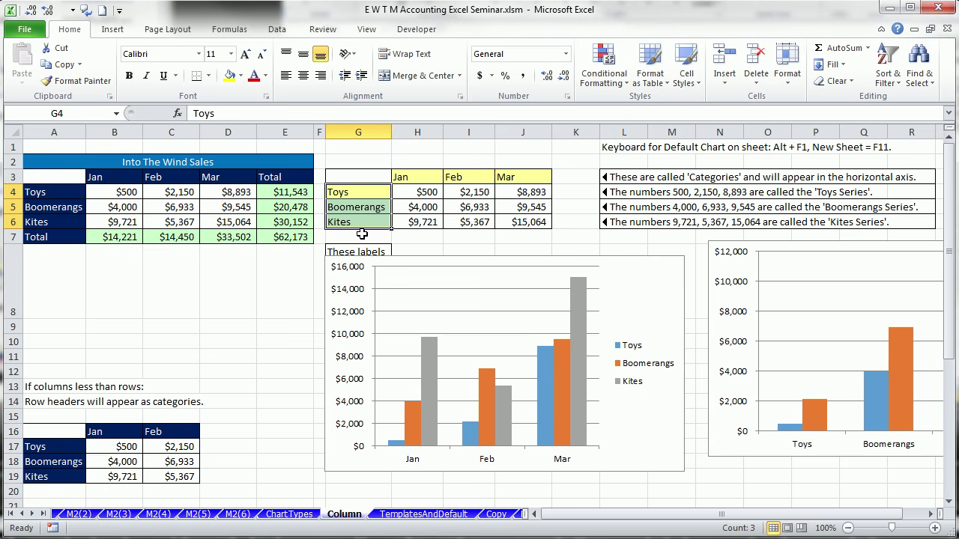
pyautogui.moveTo(406, 188); pyautogui.dragTo(502, 188)
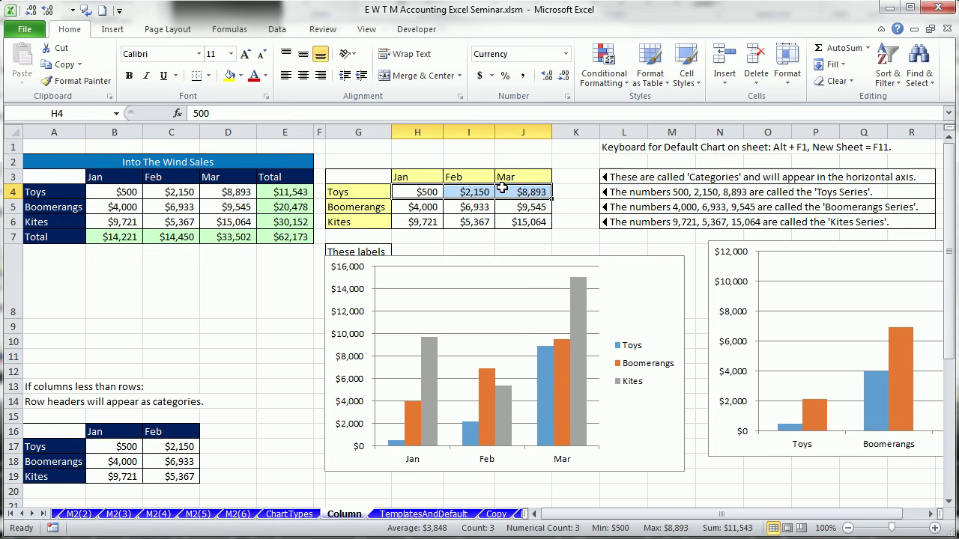
pyautogui.moveTo(410, 207); pyautogui.dragTo(514, 207)
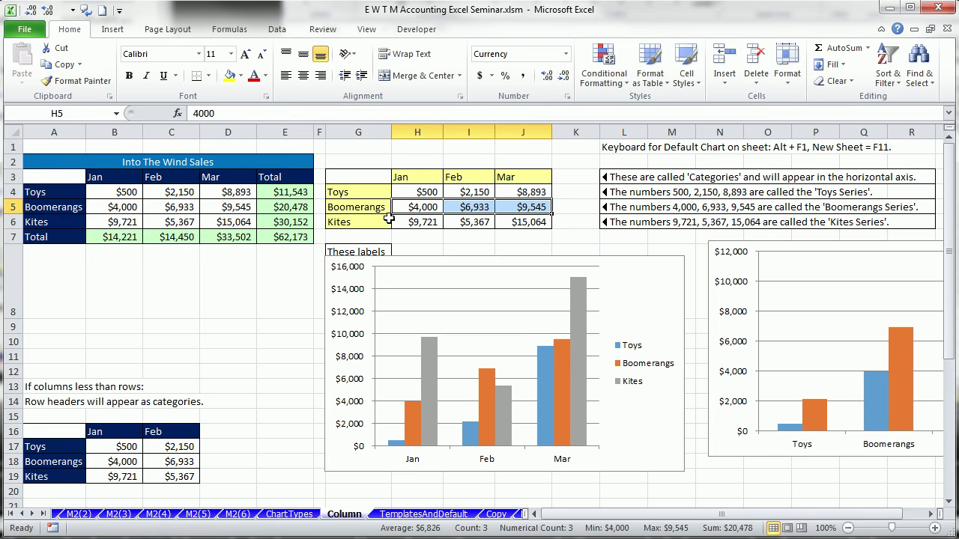
pyautogui.moveTo(402, 225); pyautogui.dragTo(511, 222)
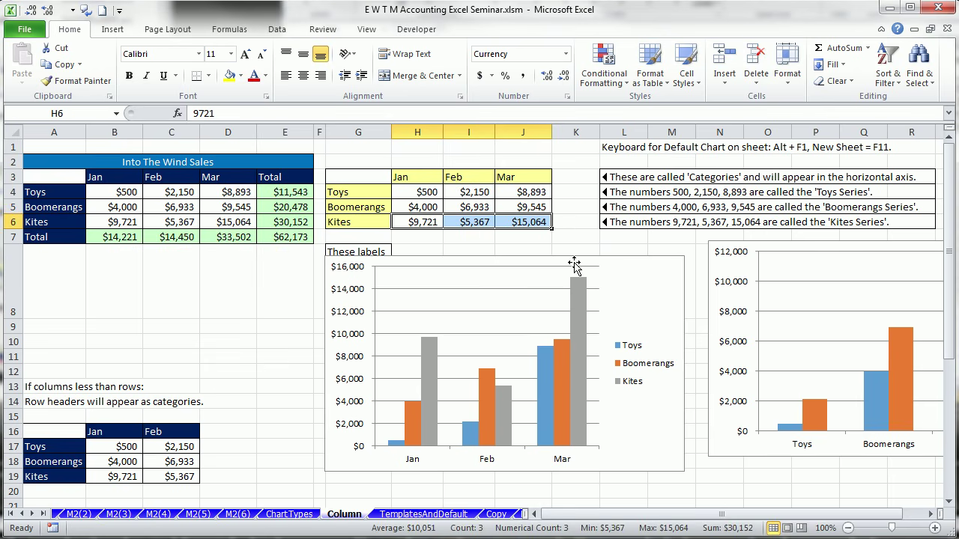
# Review the January to March chart's data source, including the Toys series name and values references and the category labels.
pyautogui.click(615, 298)
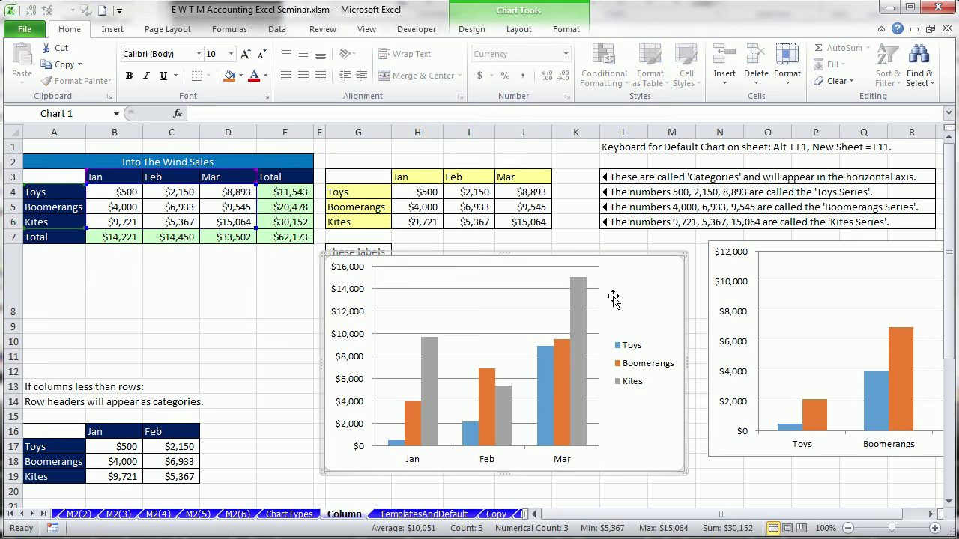
pyautogui.click(469, 35)
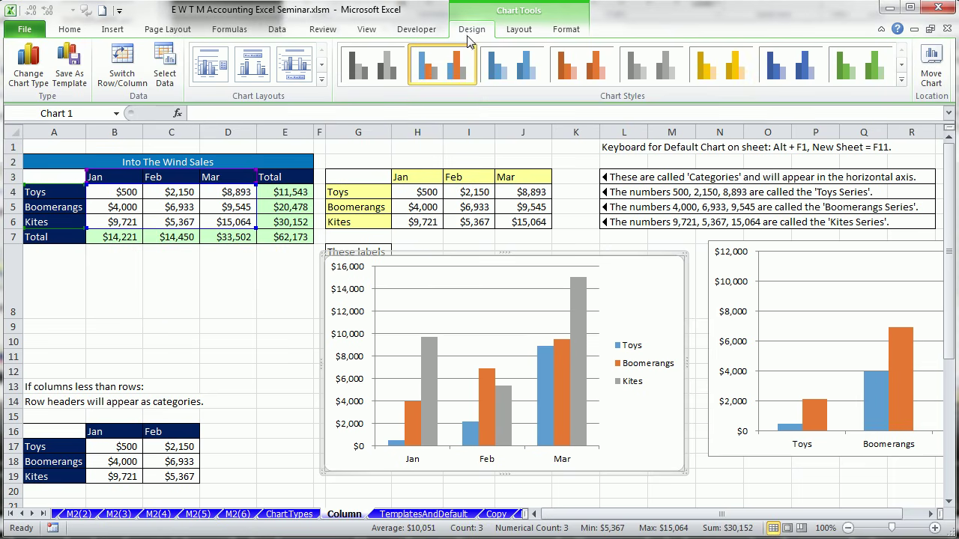
pyautogui.click(166, 78)
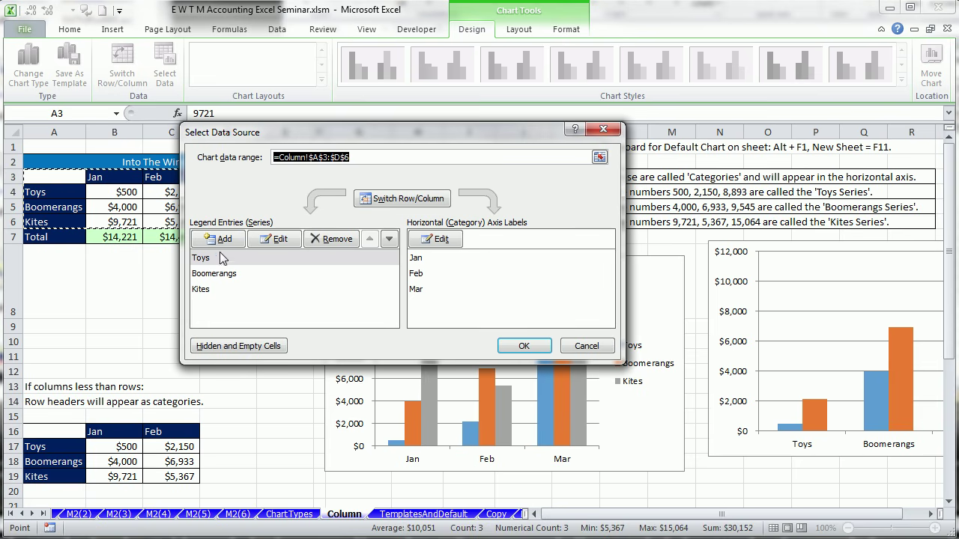
pyautogui.click(275, 247)
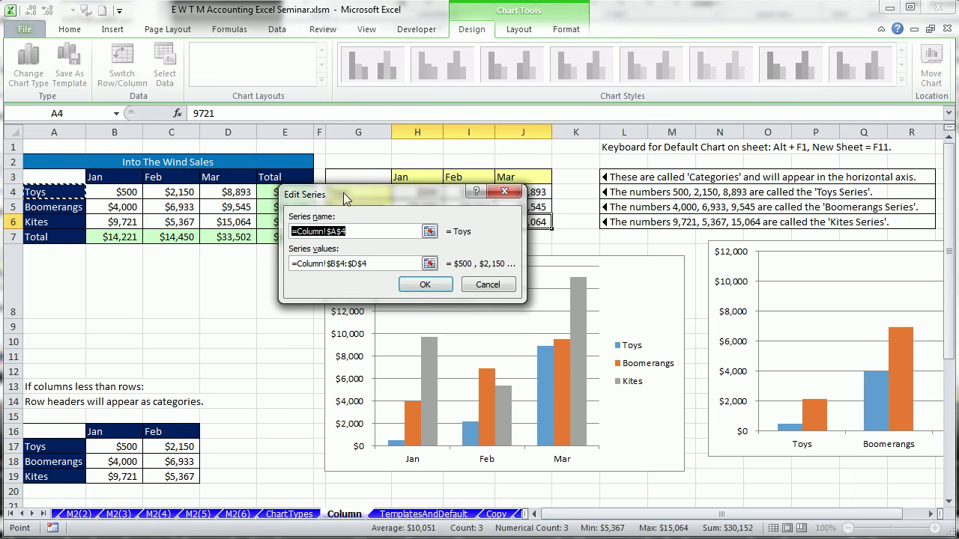
pyautogui.click(402, 266)
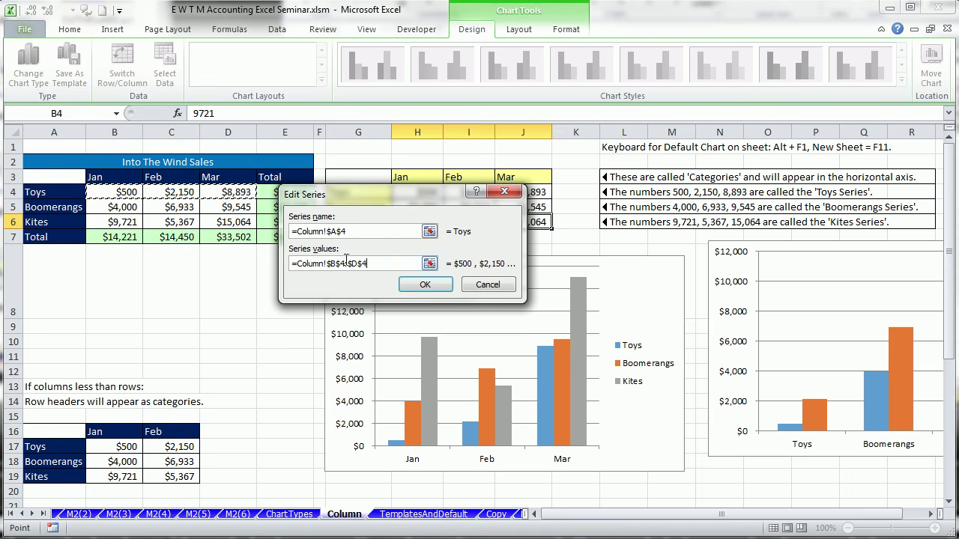
pyautogui.press('Return')
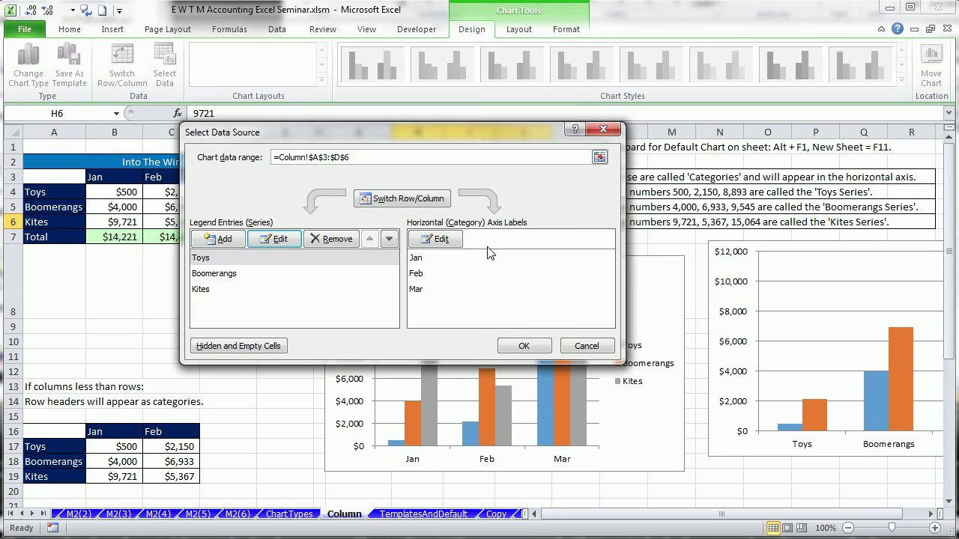
pyautogui.click(525, 349)
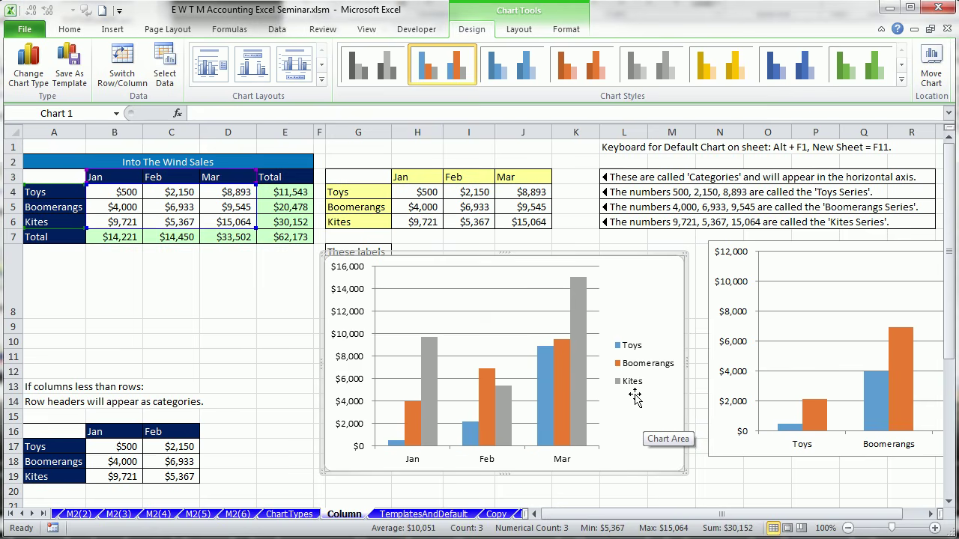
# Create a default column chart on a new chart sheet from the January to March product sales in A29:D32.
pyautogui.scroll(-5, 635, 398)
pyautogui.scroll(-1, 614, 373)
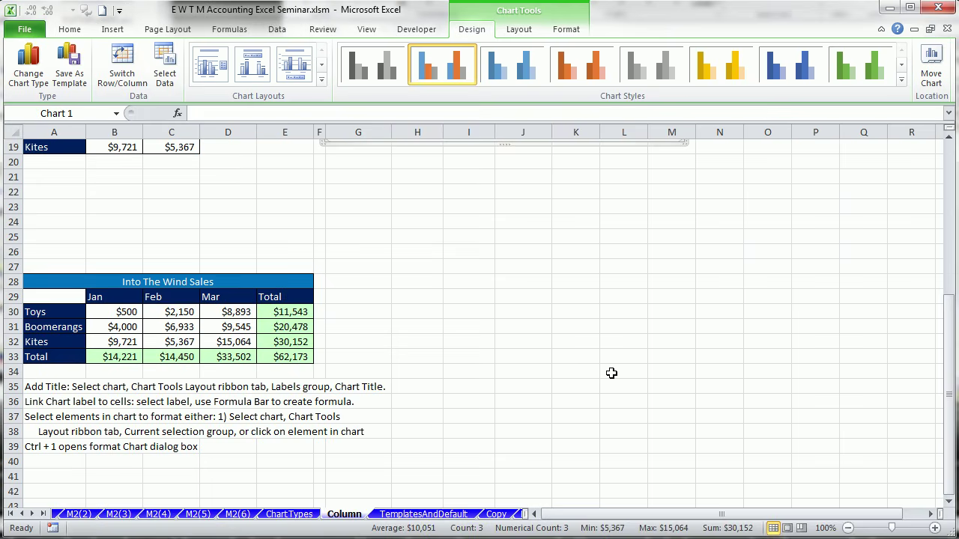
pyautogui.moveTo(65, 295); pyautogui.dragTo(238, 339)
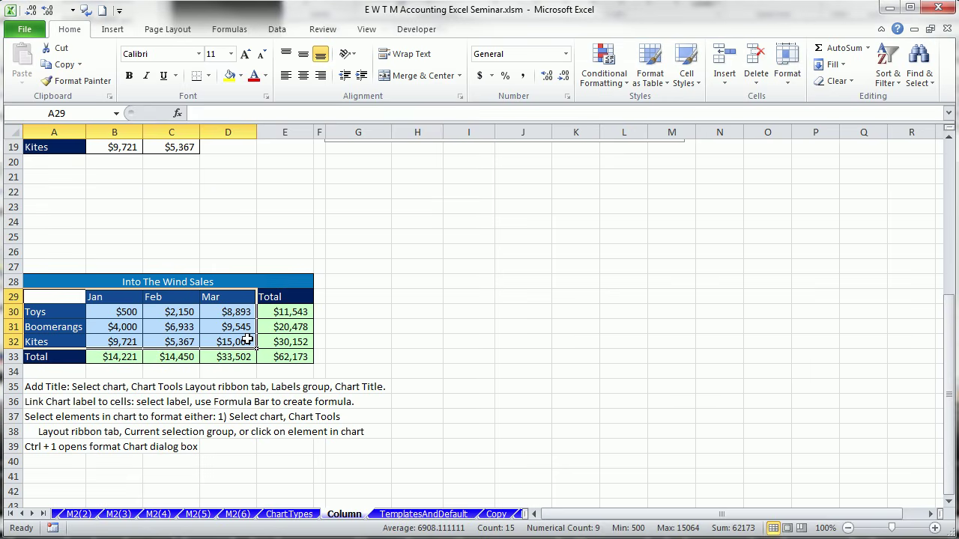
pyautogui.press('F11')
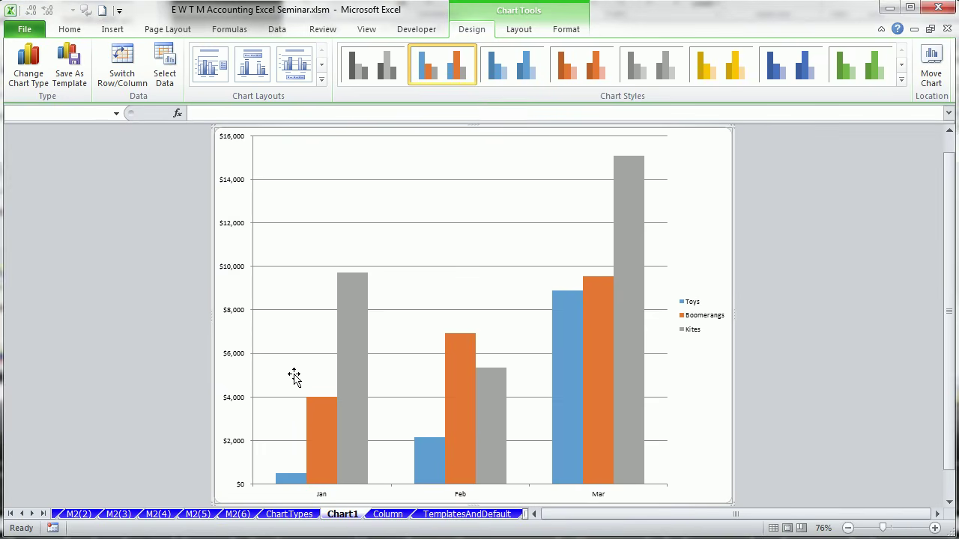
# Rename the new chart sheet as ColumnC1.
pyautogui.doubleClick(343, 515)
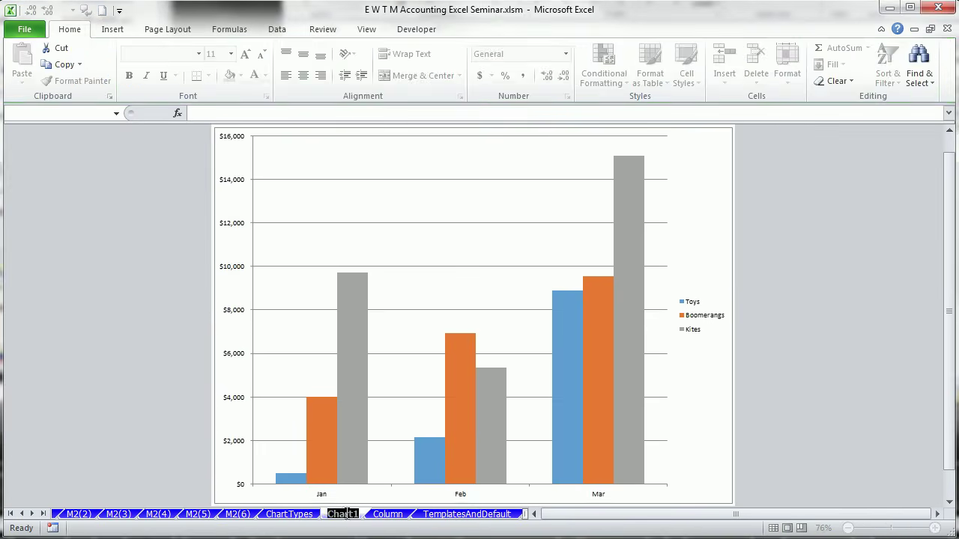
pyautogui.write('Column')
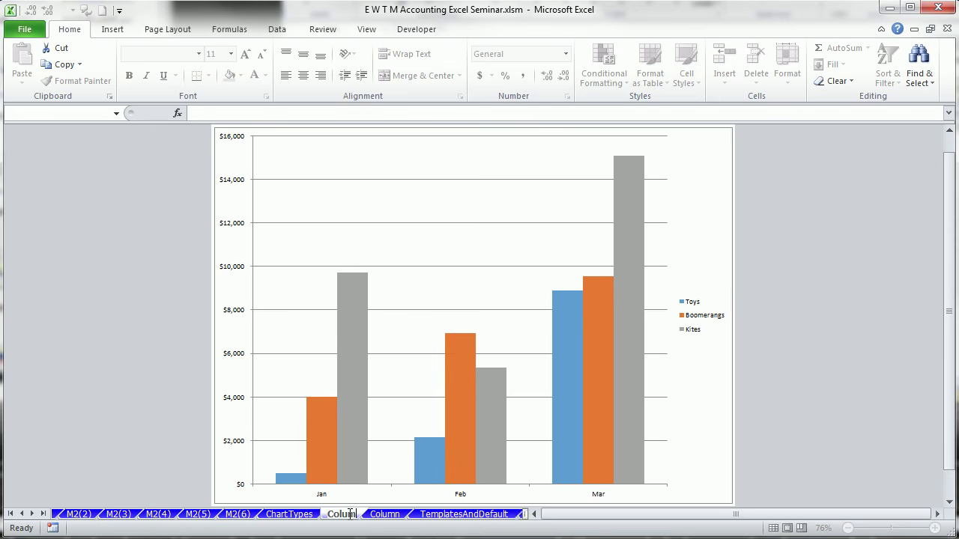
pyautogui.write('C1')
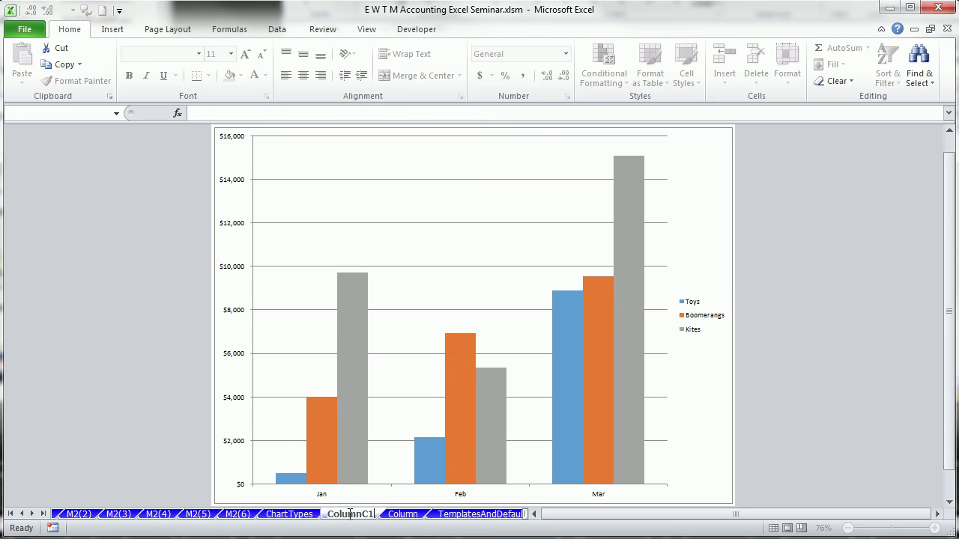
pyautogui.press('Return')
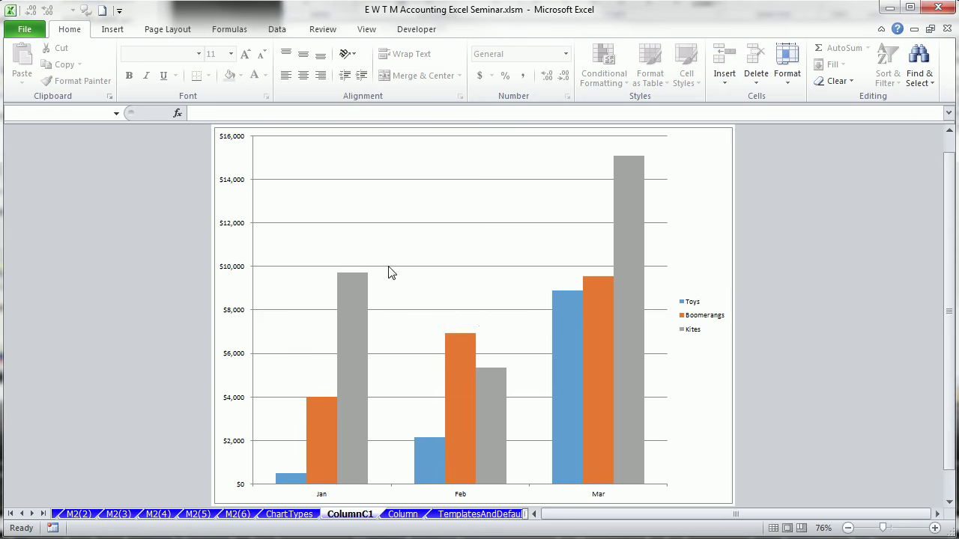
# On the Column worksheet, embed a default column chart of A29:D32 and place it beside that sales table.
pyautogui.click(398, 515)
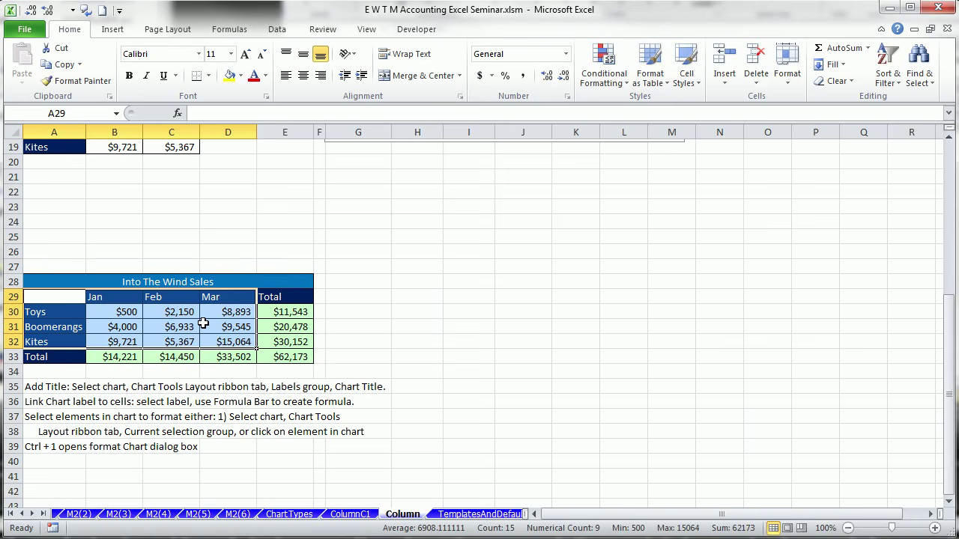
pyautogui.hotkey('alt', 'F1')
pyautogui.moveTo(387, 223); pyautogui.dragTo(481, 229)
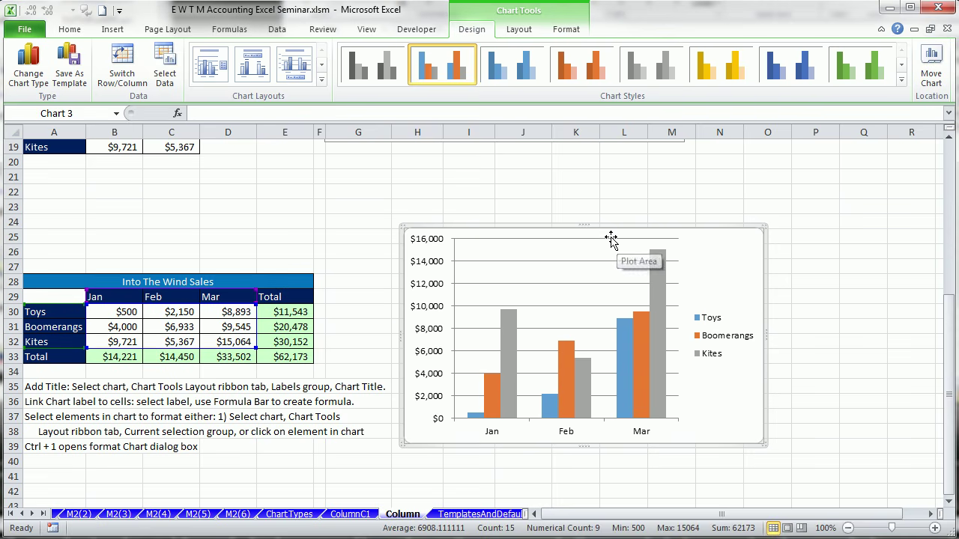
# Add a title above the embedded chart with the text Summer Sales.
pyautogui.click(523, 30)
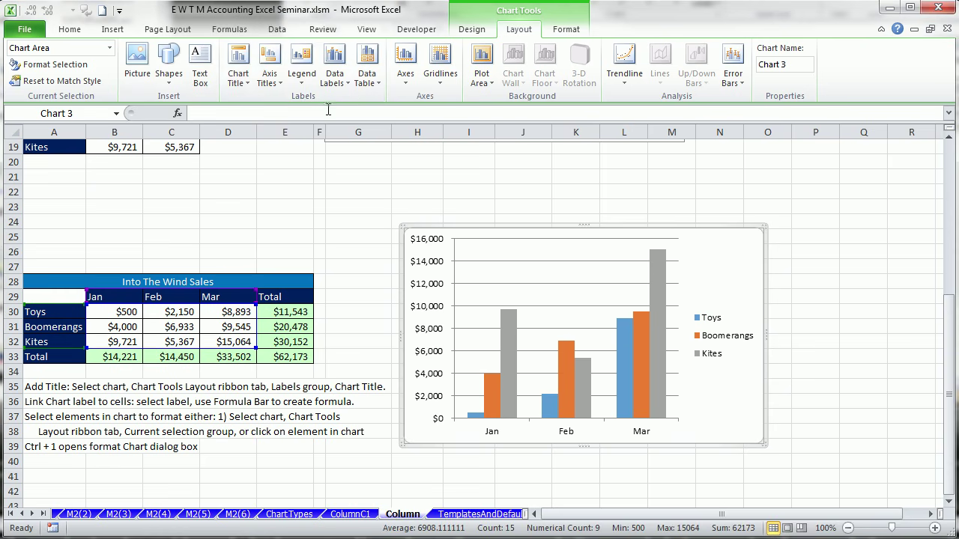
pyautogui.click(247, 84)
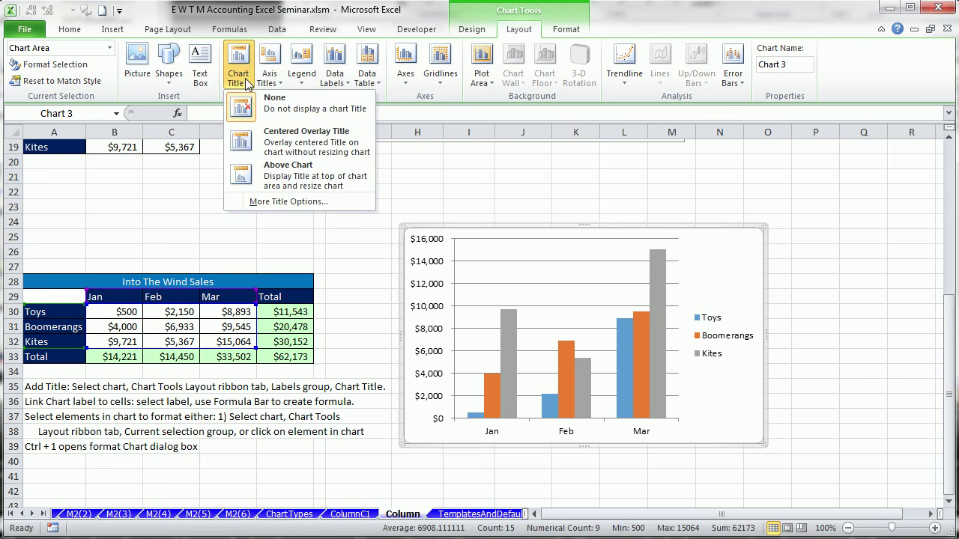
pyautogui.click(247, 180)
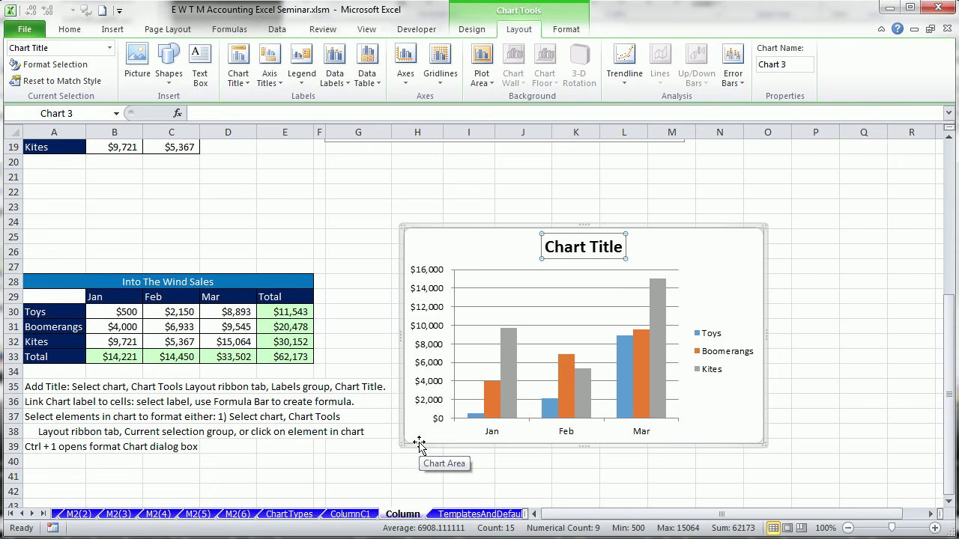
pyautogui.write('Summer Sales')
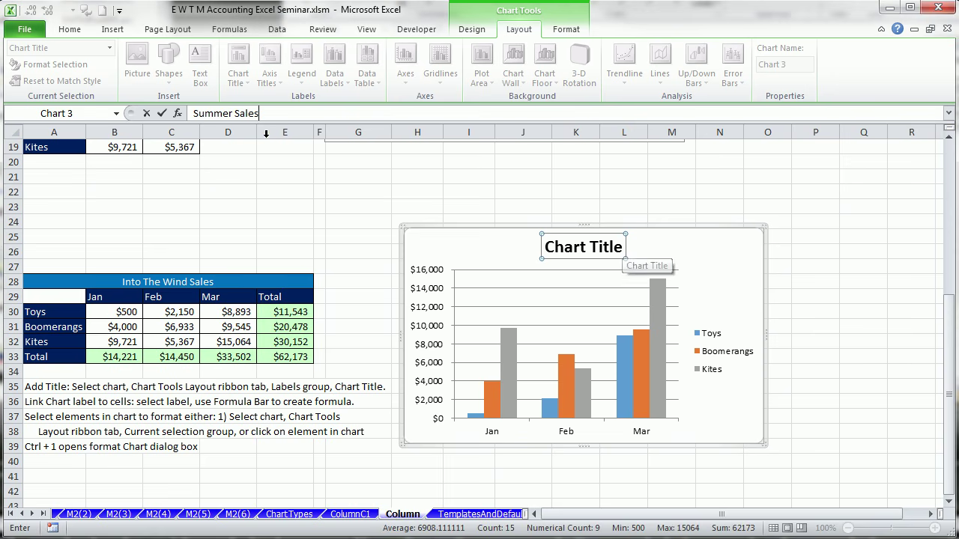
pyautogui.press('Return')
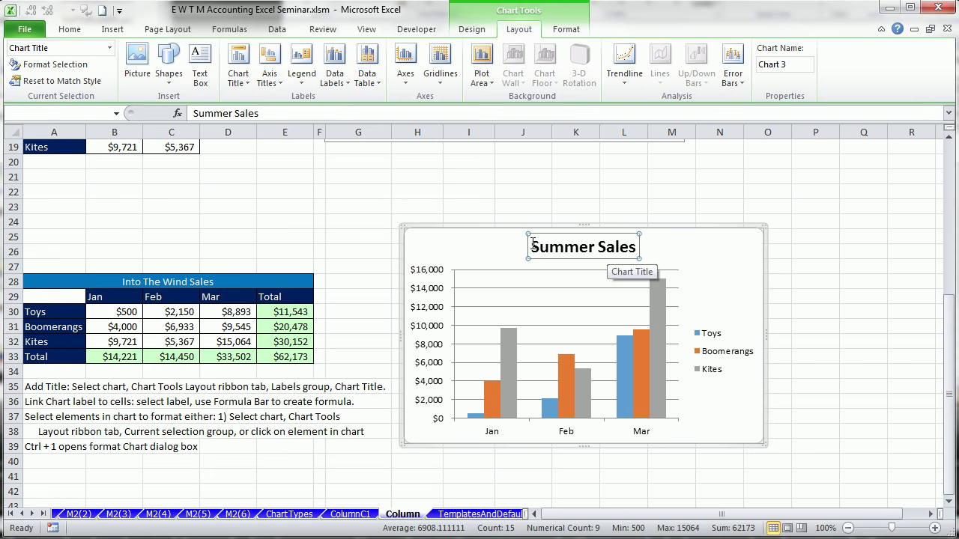
# Replace the chart title text directly in the chart with Into The Wind.
pyautogui.click(532, 243)
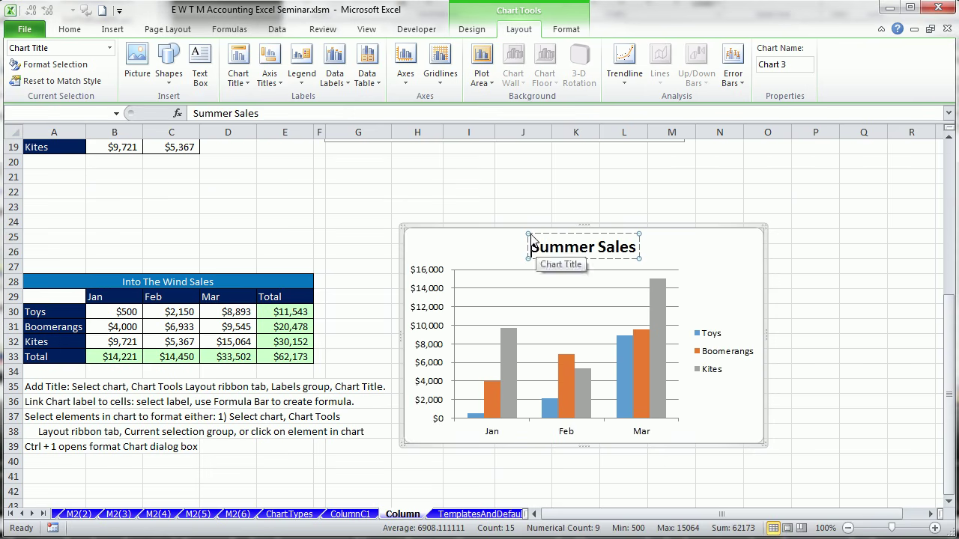
pyautogui.moveTo(532, 248); pyautogui.dragTo(638, 247)
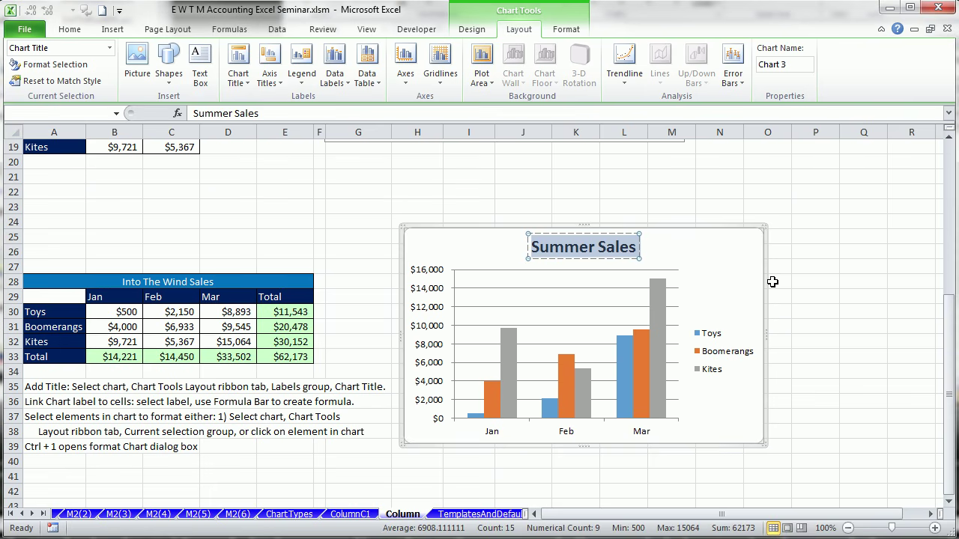
pyautogui.write('Into ')
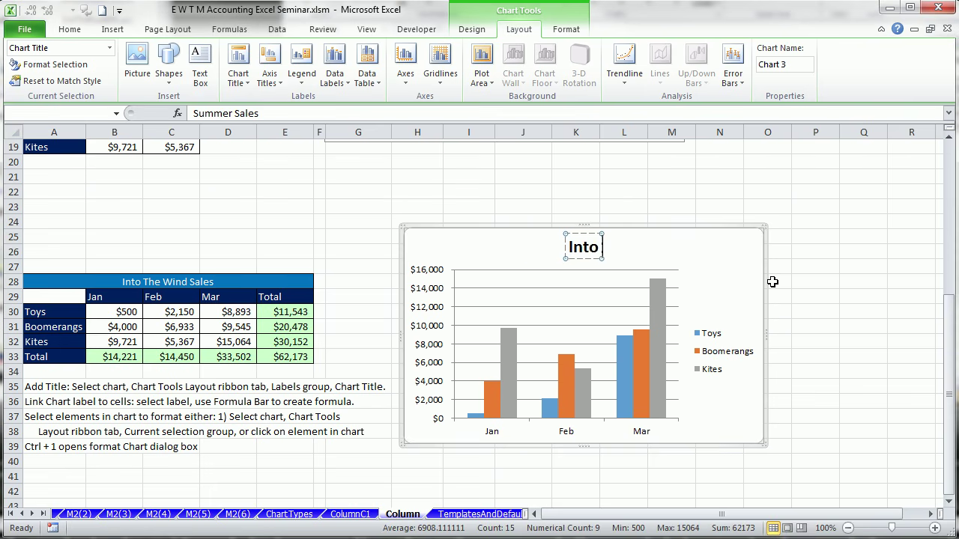
pyautogui.write('The Wind')
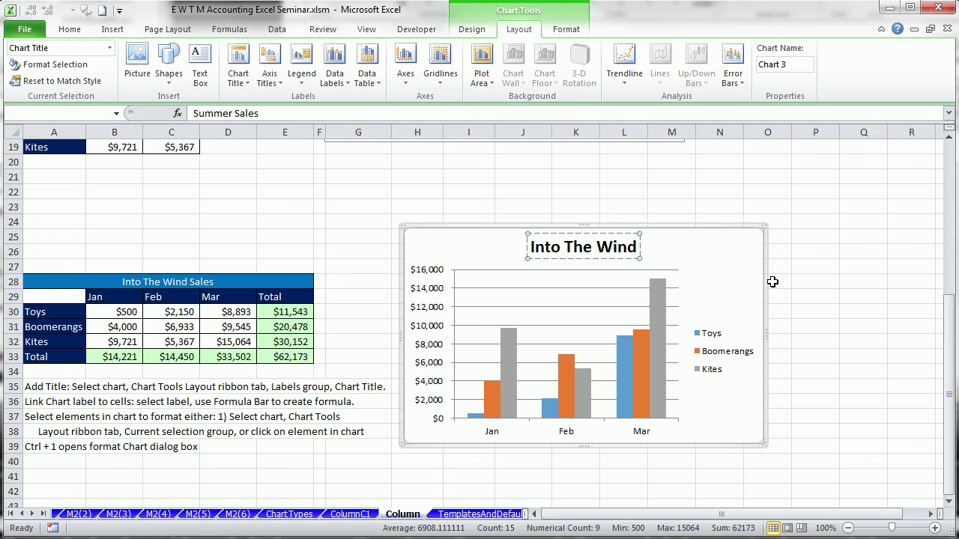
# Link the embedded column chart's title to cell A28 with the formula =Column!$A$28.
pyautogui.click(561, 235)
pyautogui.moveTo(276, 114); pyautogui.dragTo(194, 116)
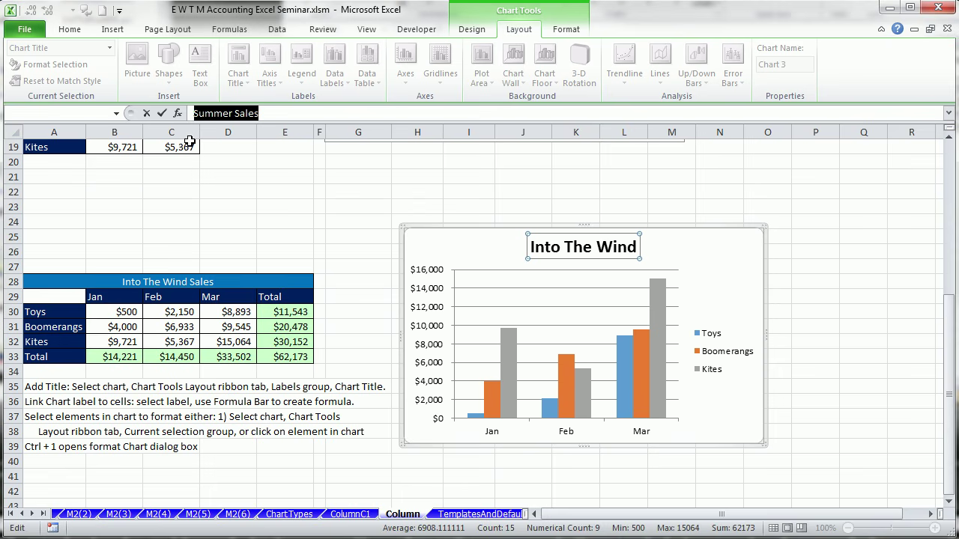
pyautogui.write('=')
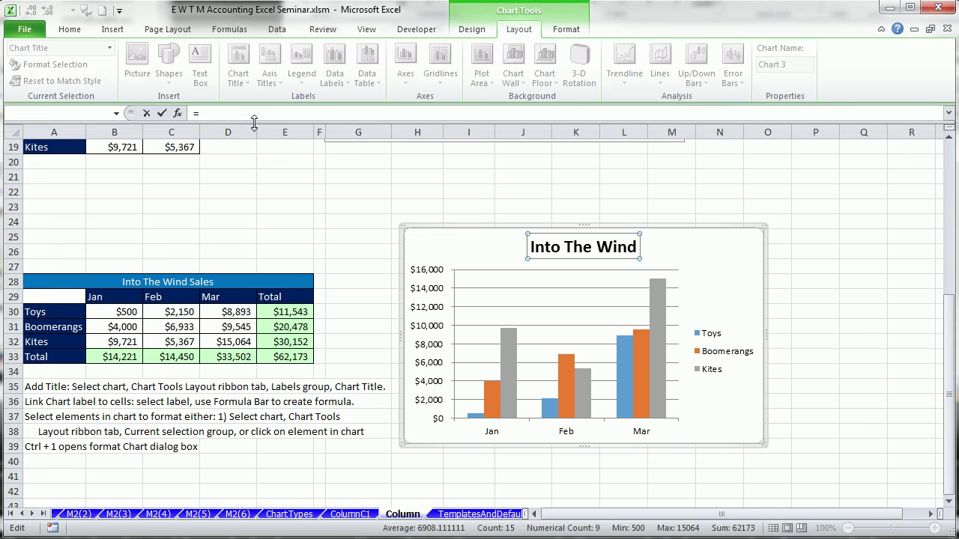
pyautogui.click(53, 277)
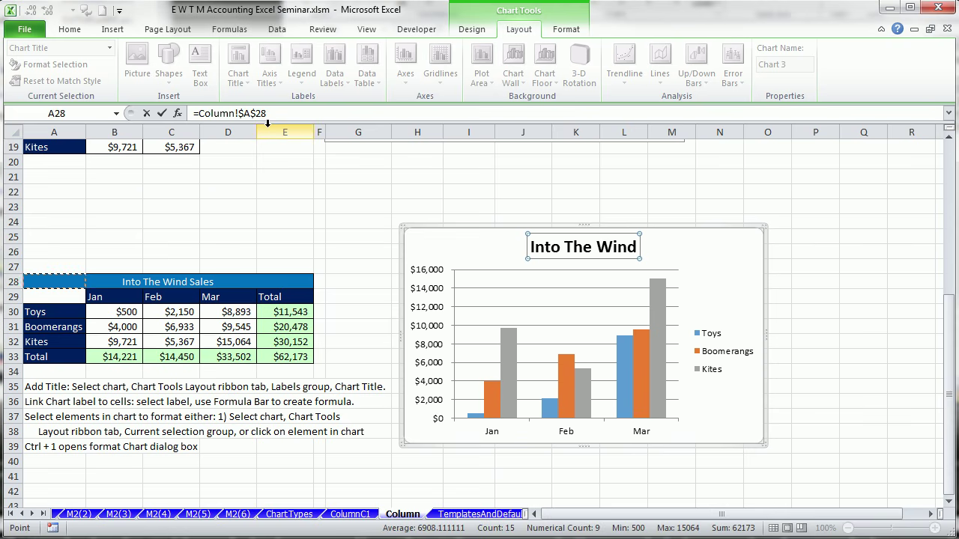
pyautogui.press('Return')
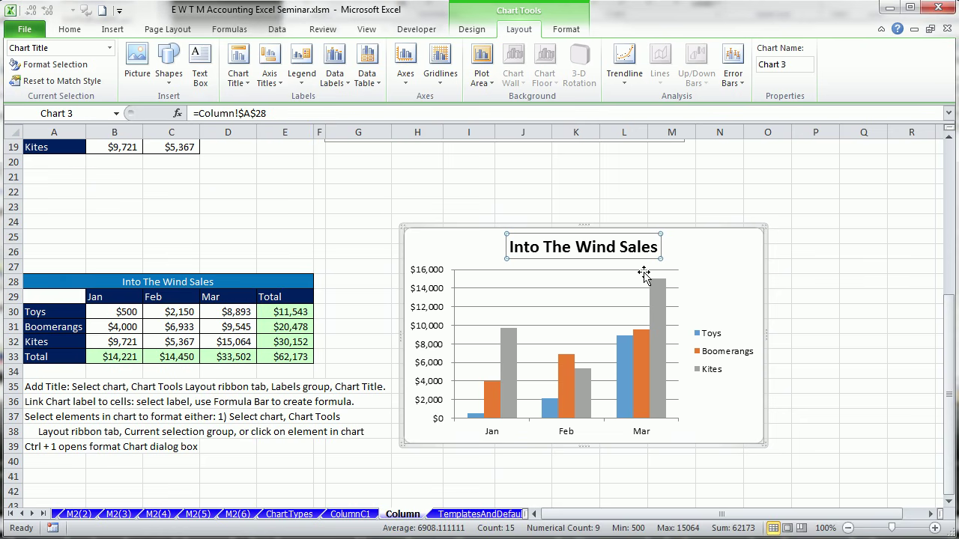
# Try 19000 as the January Toys sales in cell B30, and undo that entry.
pyautogui.click(138, 312)
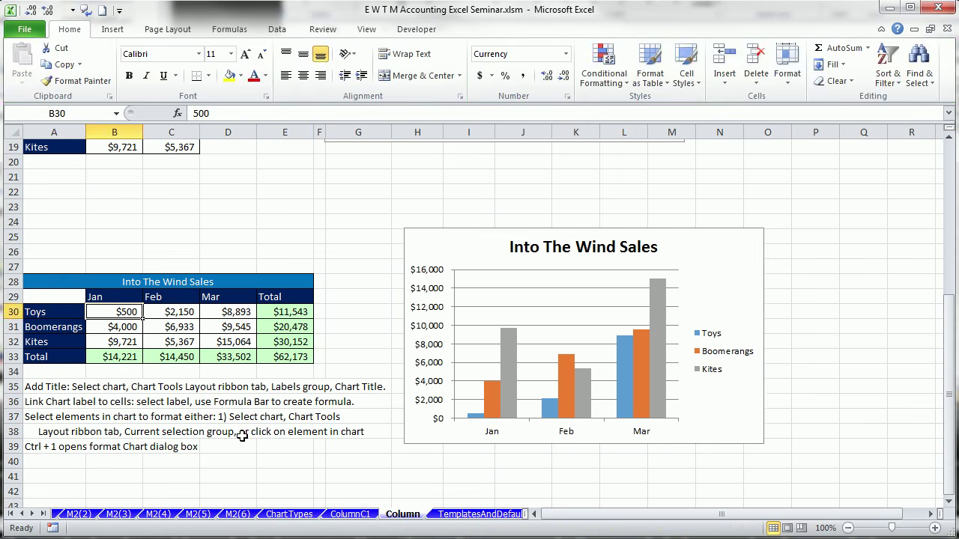
pyautogui.write('19000')
pyautogui.hotkey('ctrl', 'Return')
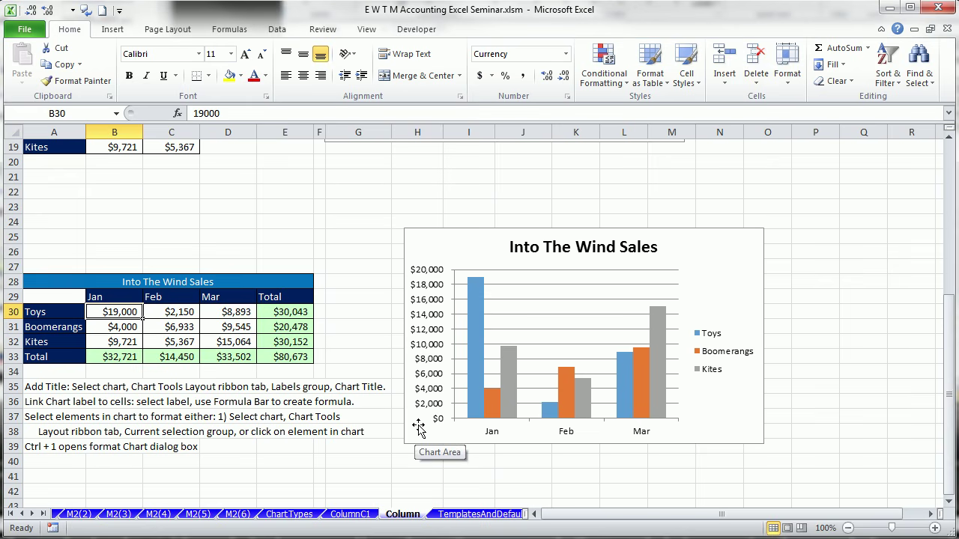
pyautogui.hotkey('ctrl', 'z')
# Switch the sales figures in B30:E33 to the General number format, and restore their Currency format.
pyautogui.moveTo(127, 312); pyautogui.dragTo(287, 358)
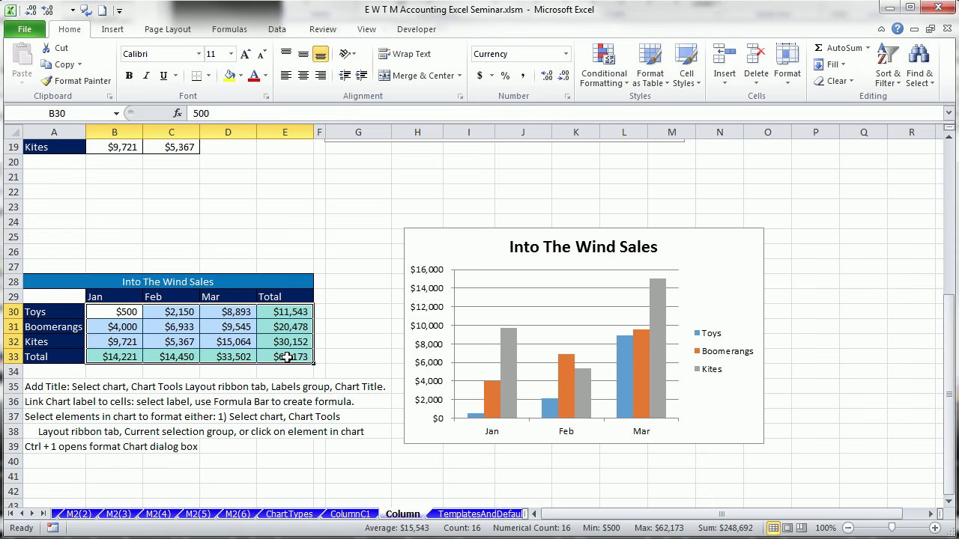
pyautogui.hotkey('ctrl', 'shift', '~')
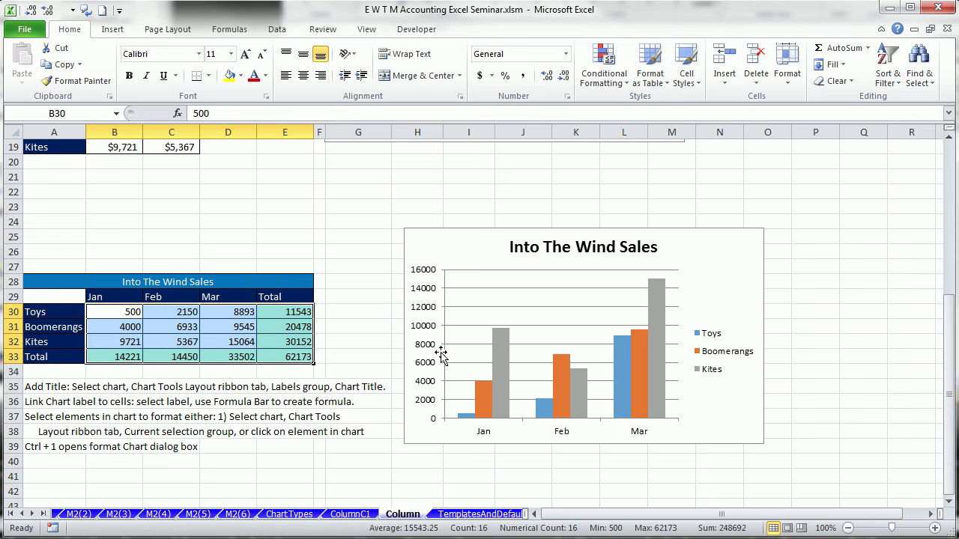
pyautogui.hotkey('ctrl', 'shift', '$')
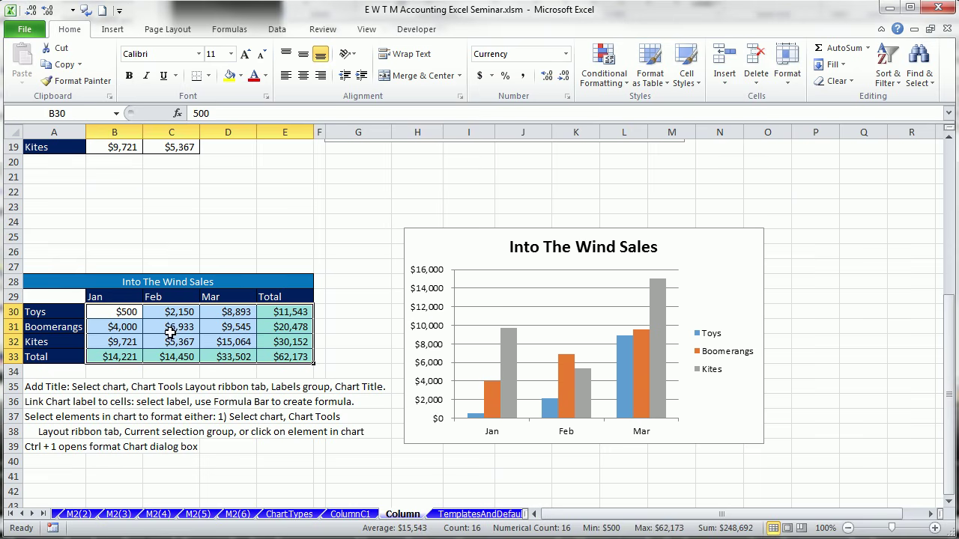
# Examine how the chart's vertical axis, title, gridlines and legend can be selected individually, both directly and from the list of chart elements.
pyautogui.click(431, 300)
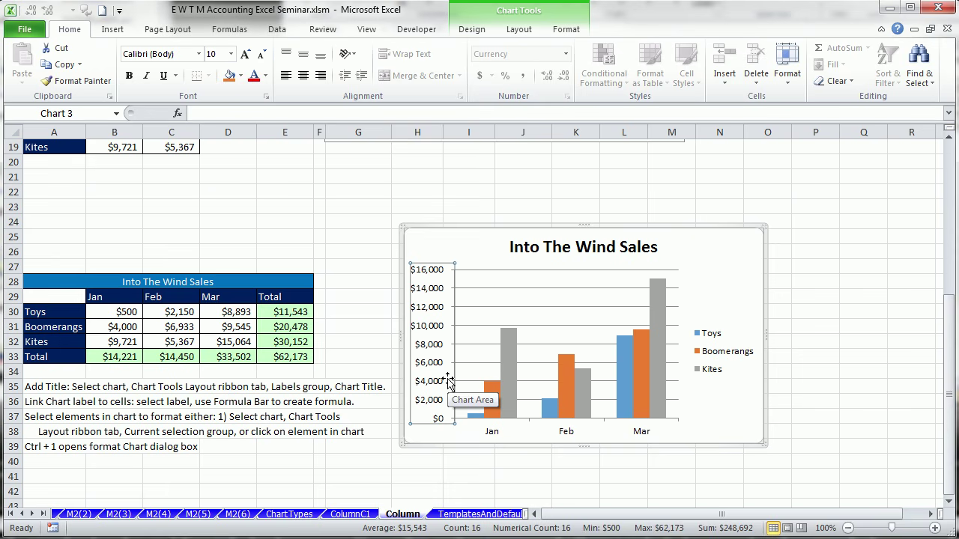
pyautogui.click(558, 250)
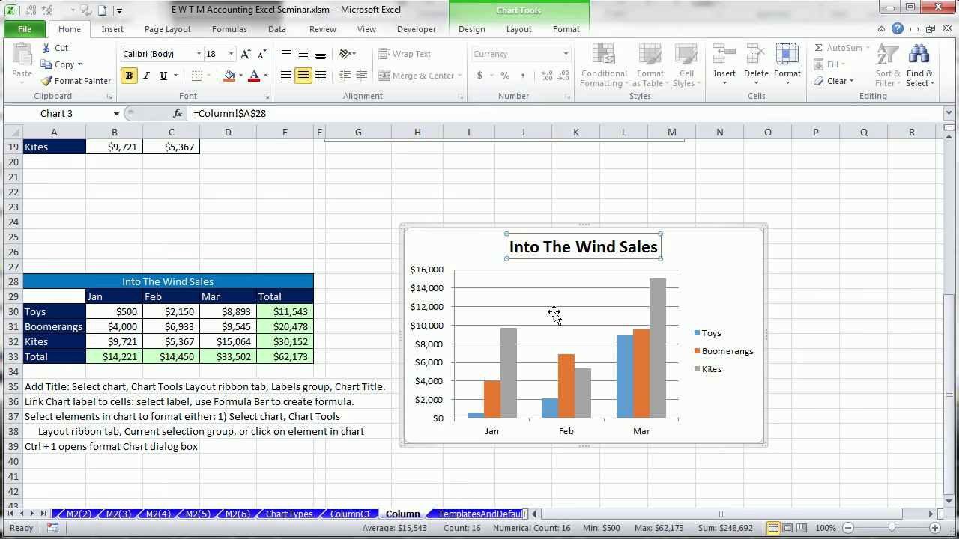
pyautogui.click(558, 313)
pyautogui.click(712, 353)
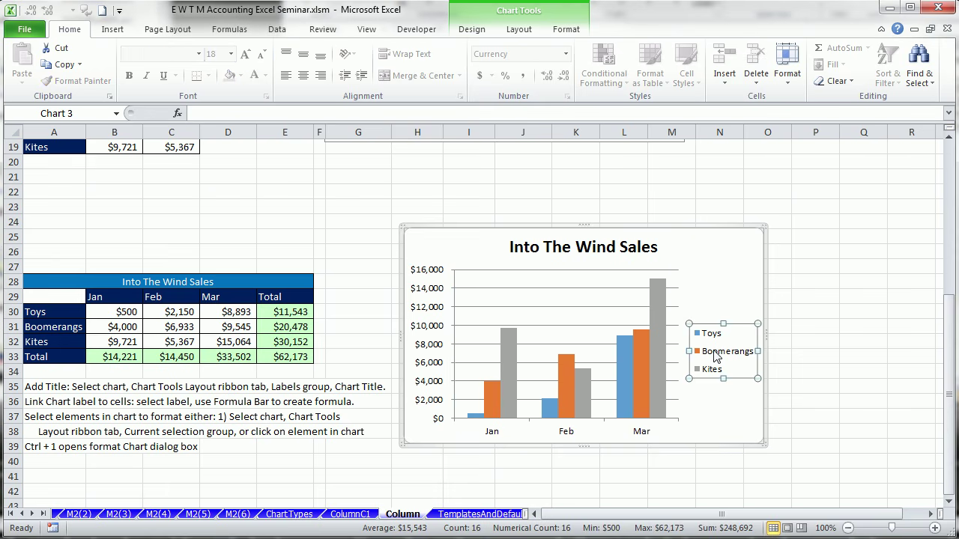
pyautogui.click(430, 298)
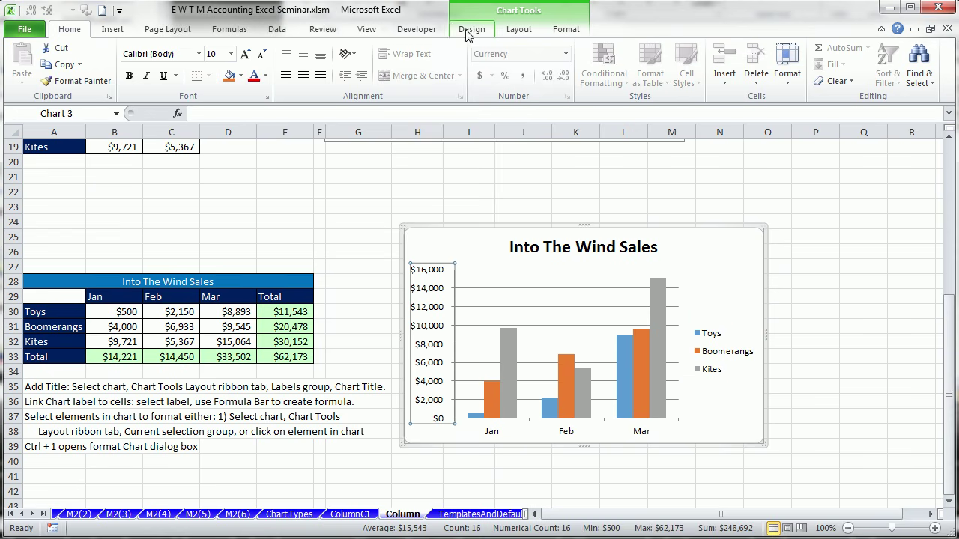
pyautogui.click(524, 30)
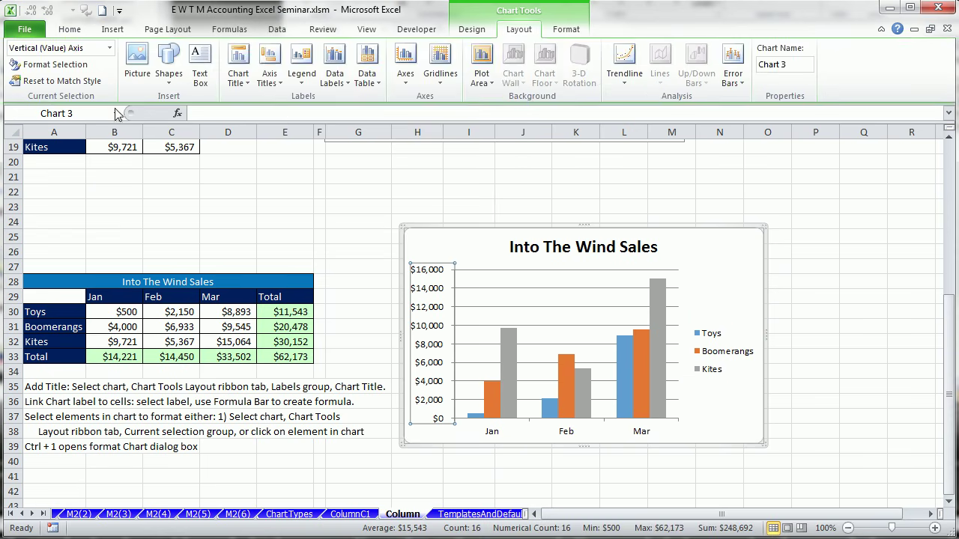
pyautogui.click(109, 47)
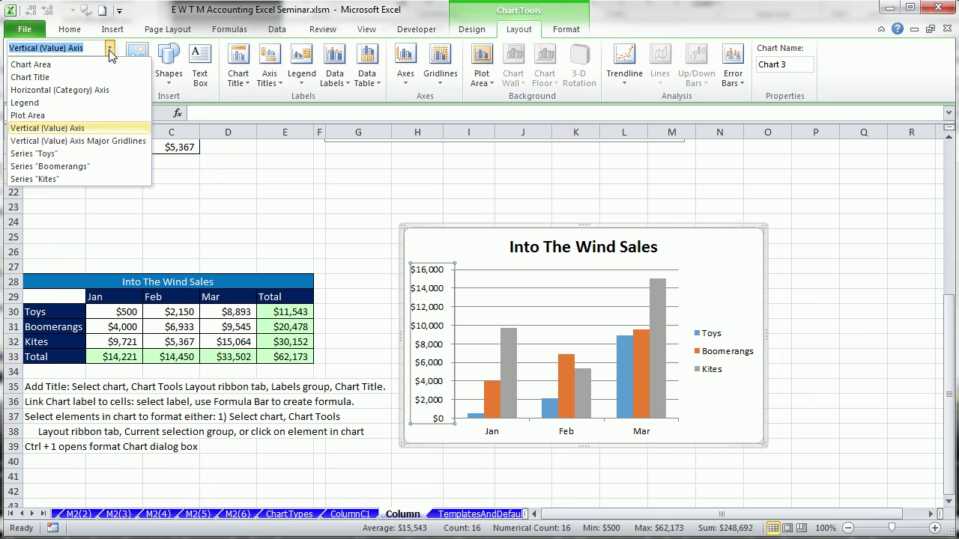
pyautogui.click(60, 133)
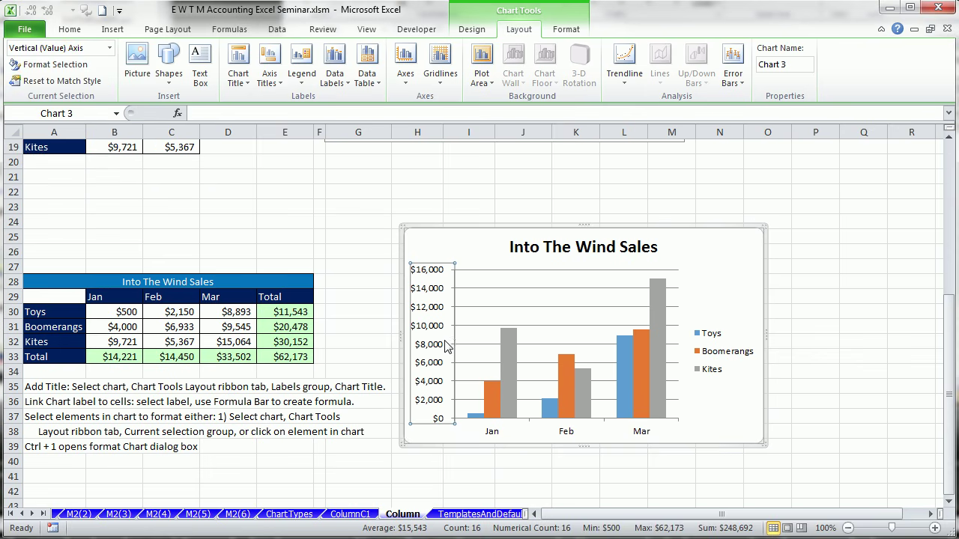
pyautogui.click(713, 350)
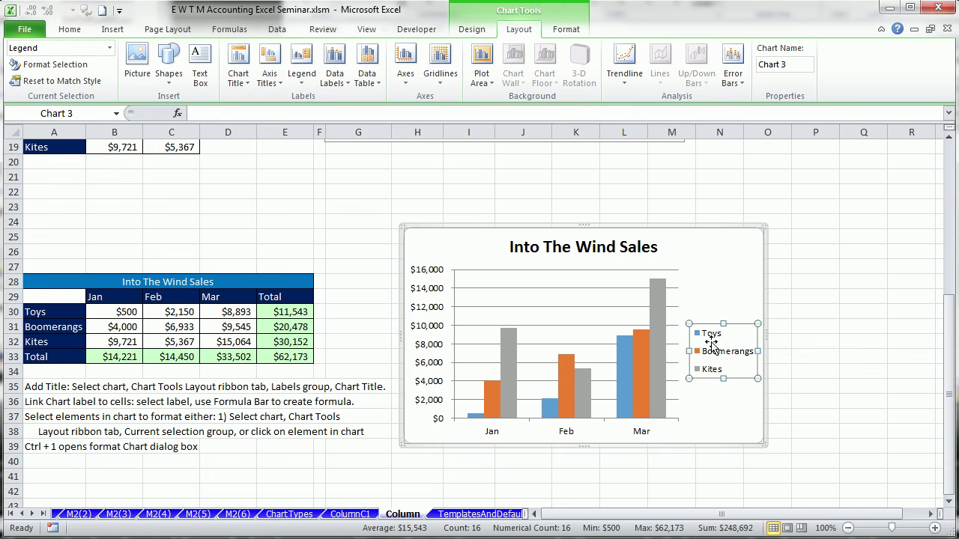
pyautogui.click(609, 250)
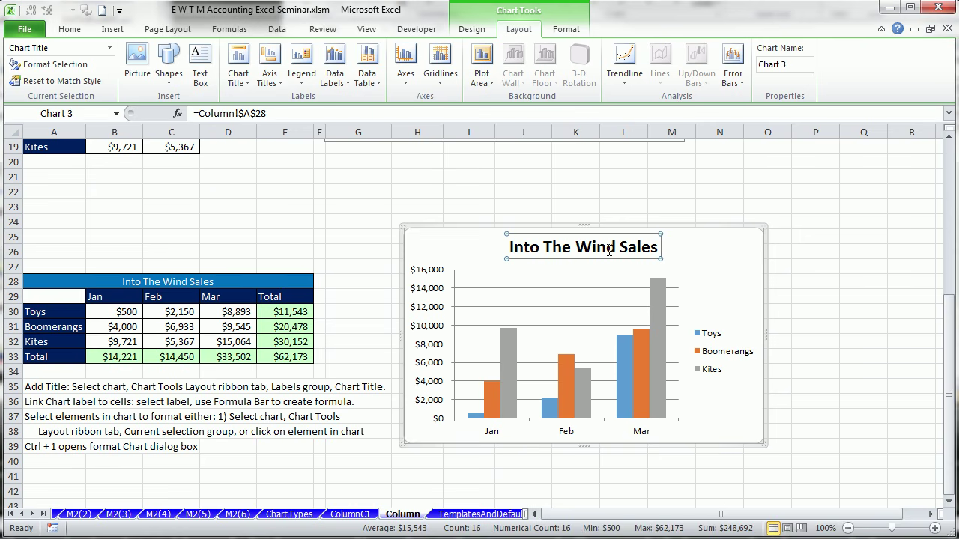
pyautogui.click(711, 339)
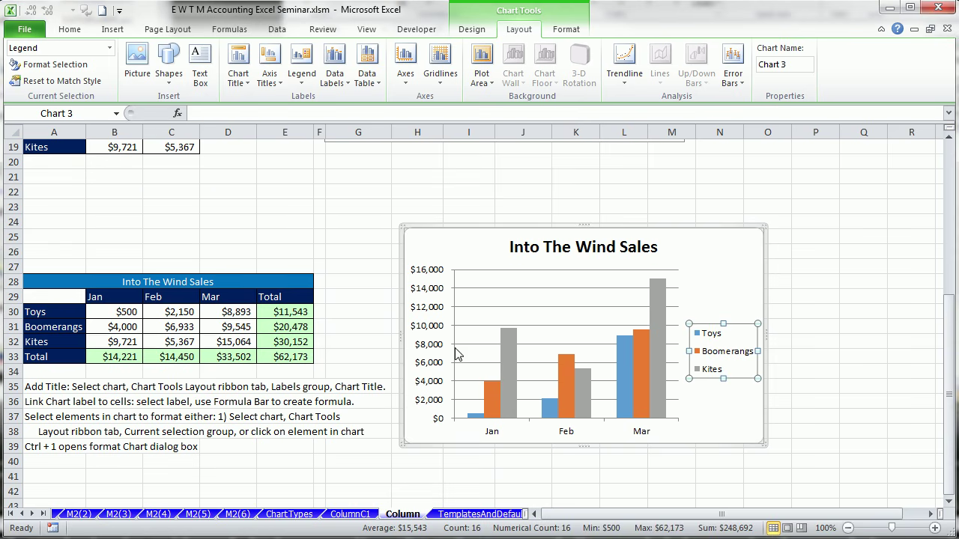
# Review the axis options and number format settings of the chart's vertical axis without changing them.
pyautogui.click(429, 300)
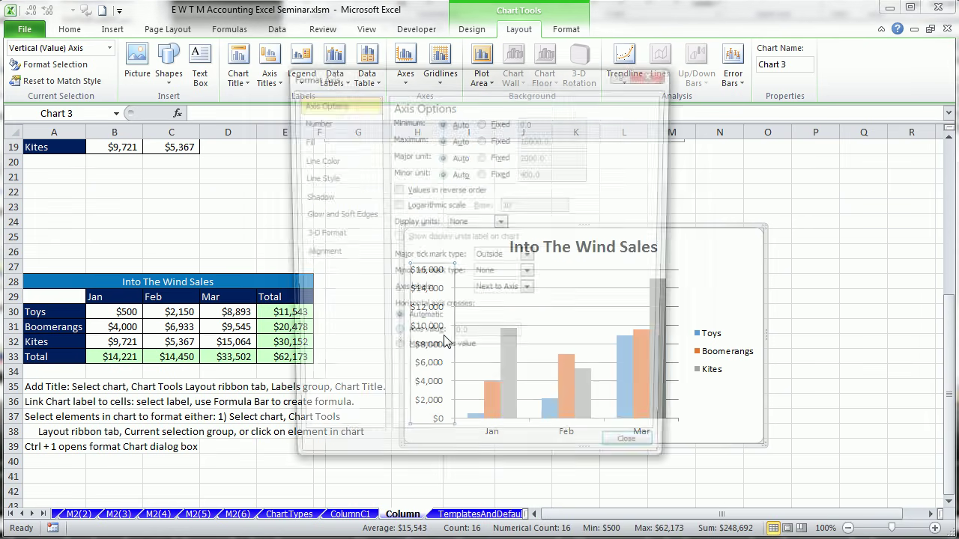
pyautogui.hotkey('ctrl', '1')
pyautogui.moveTo(337, 80); pyautogui.dragTo(433, 99)
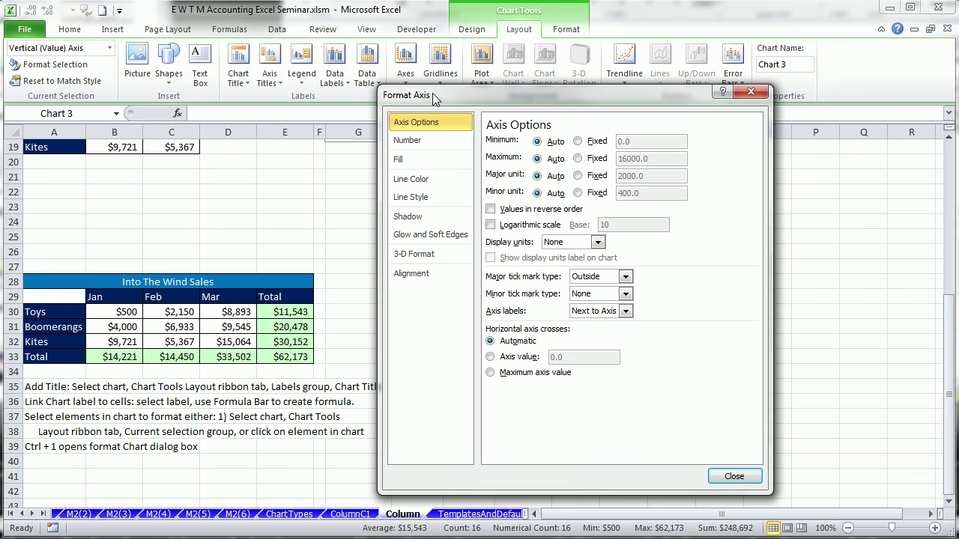
pyautogui.click(419, 144)
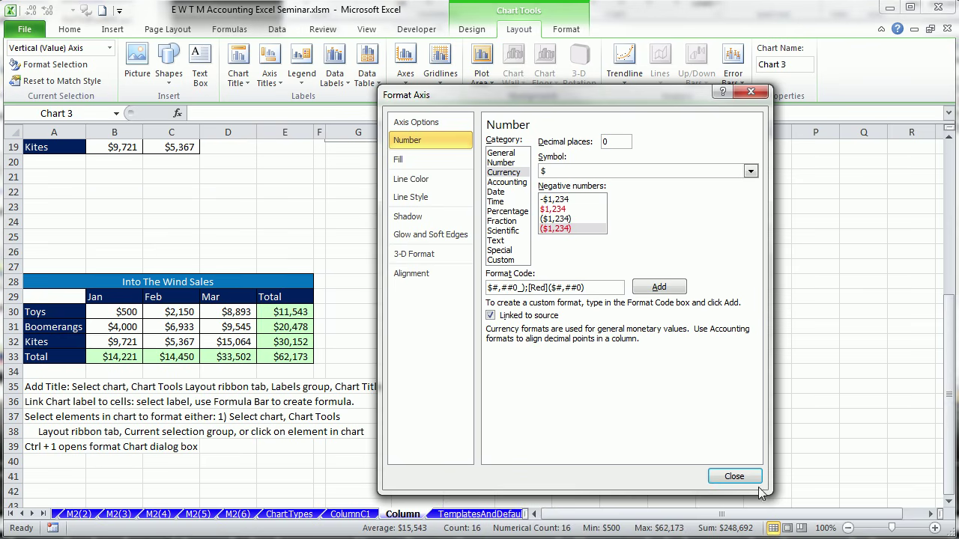
pyautogui.click(735, 478)
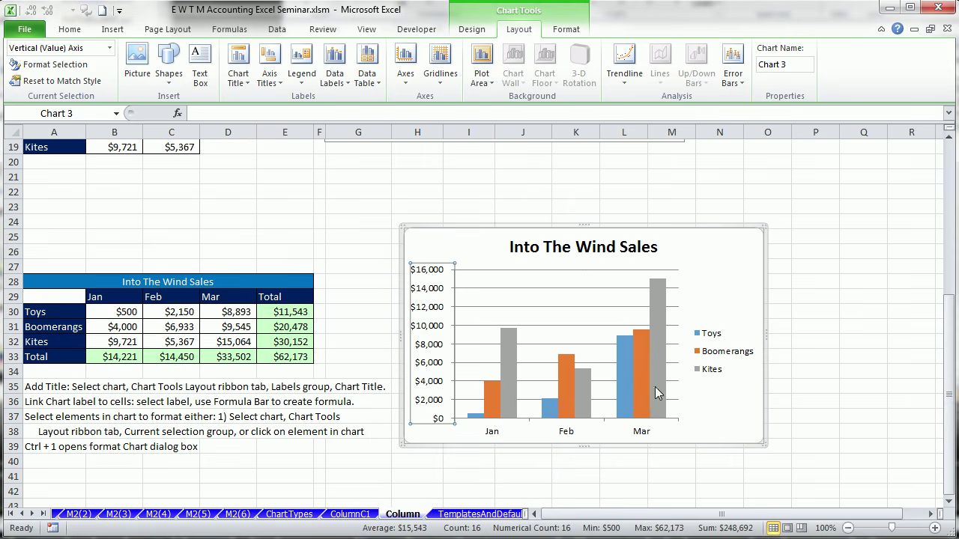
# Set the chart's legend position to Top, keeping it from overlapping the chart.
pyautogui.click(711, 374)
pyautogui.click(713, 371)
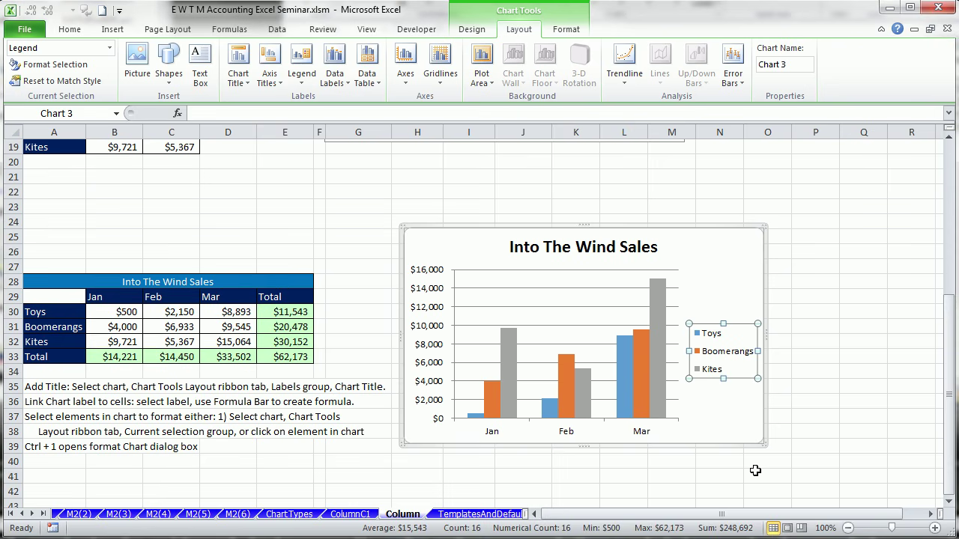
pyautogui.hotkey('ctrl', '1')
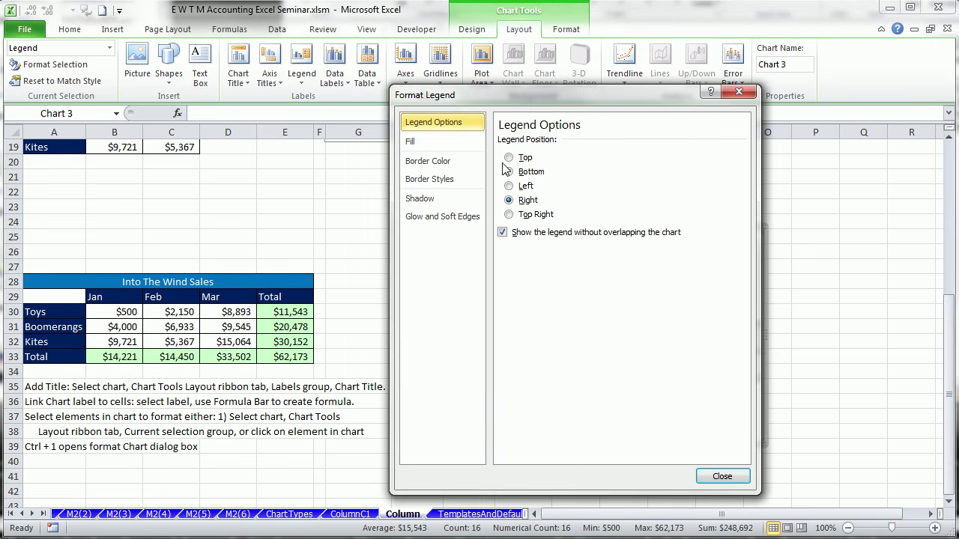
pyautogui.click(509, 158)
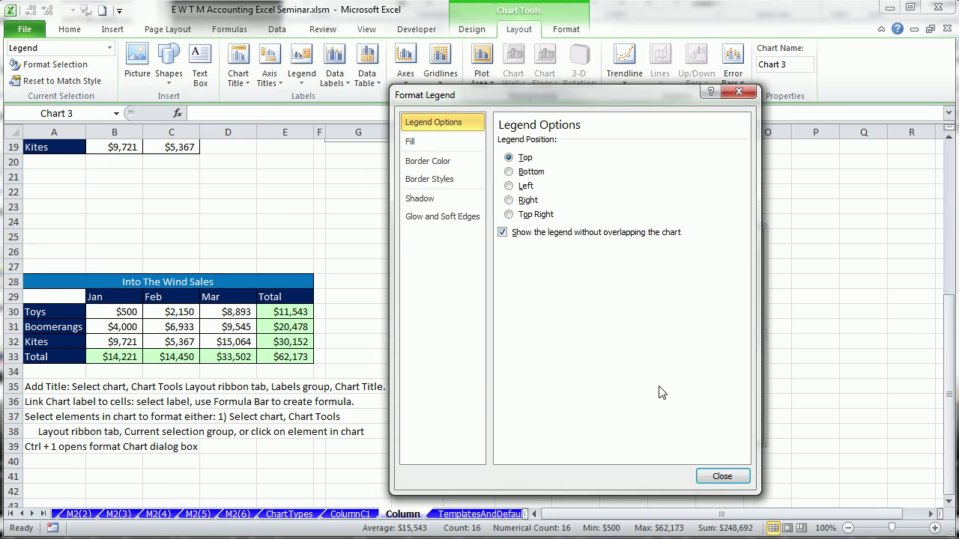
pyautogui.click(722, 478)
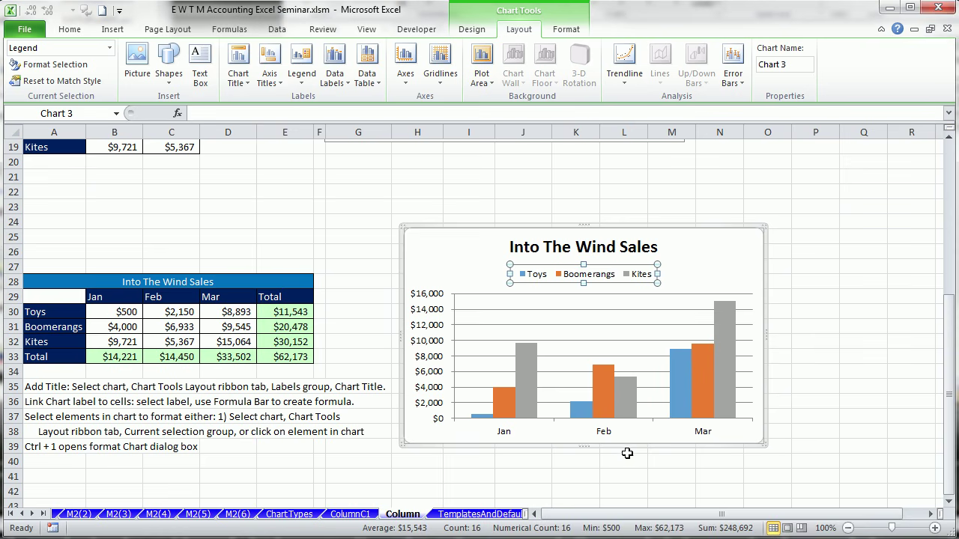
pyautogui.click(282, 85)
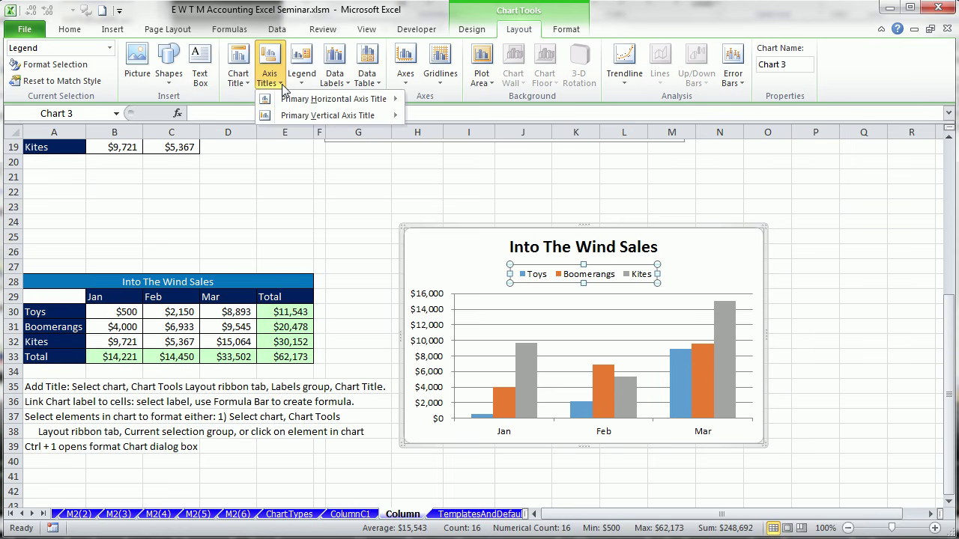
pyautogui.press('Escape')
pyautogui.click(363, 276)
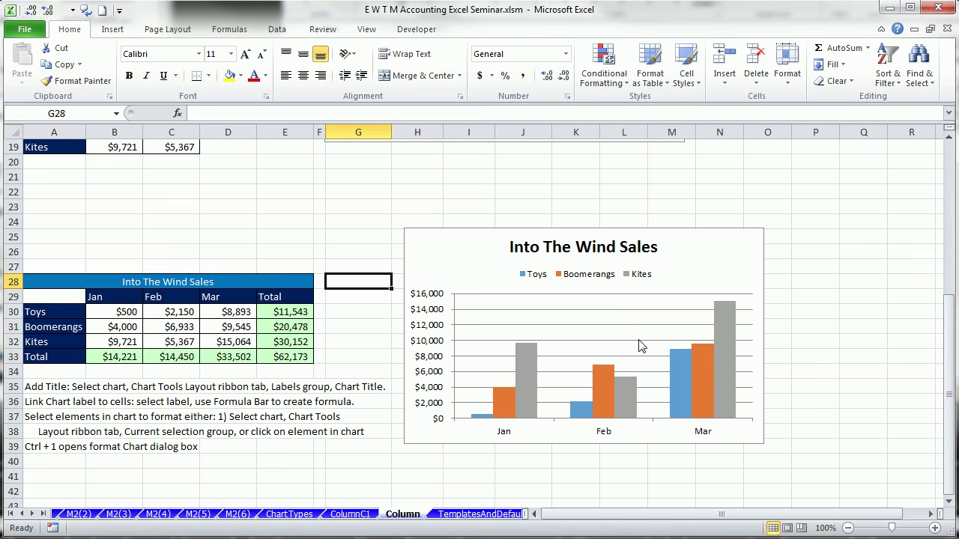
# Delete the major gridlines of the vertical axis from the Into The Wind Sales chart.
pyautogui.click(577, 333)
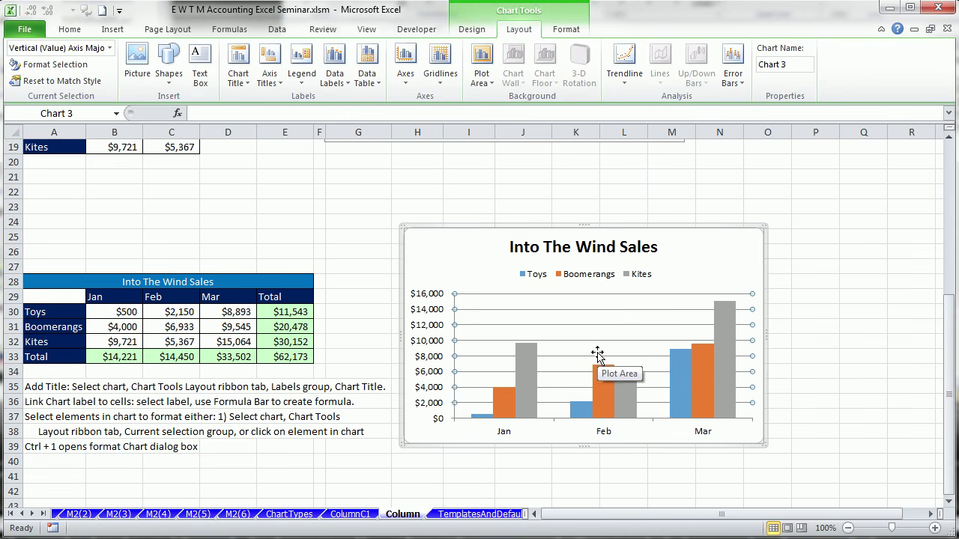
pyautogui.press('Delete')
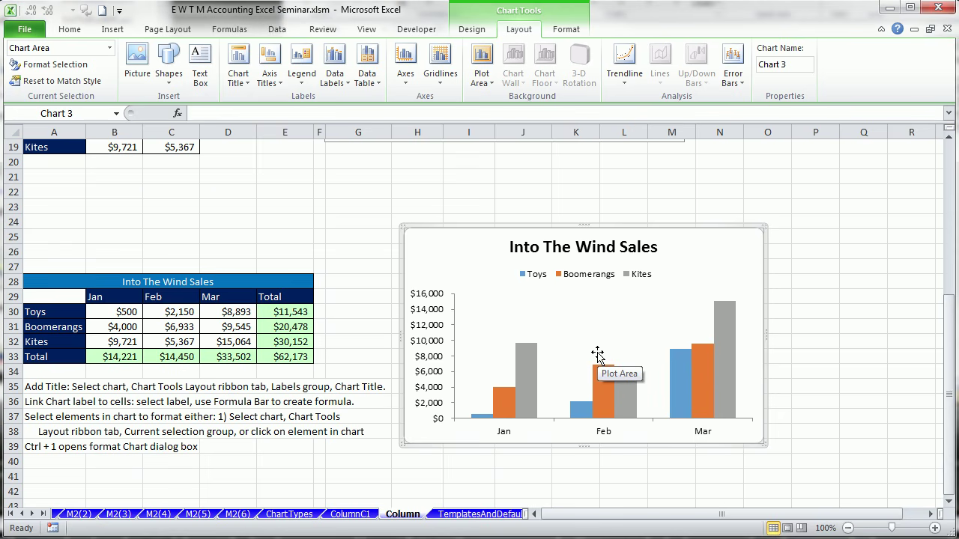
# Go to the TemplatesAndDefault worksheet and shift the Amount pie chart slightly to the right.
pyautogui.click(32, 514)
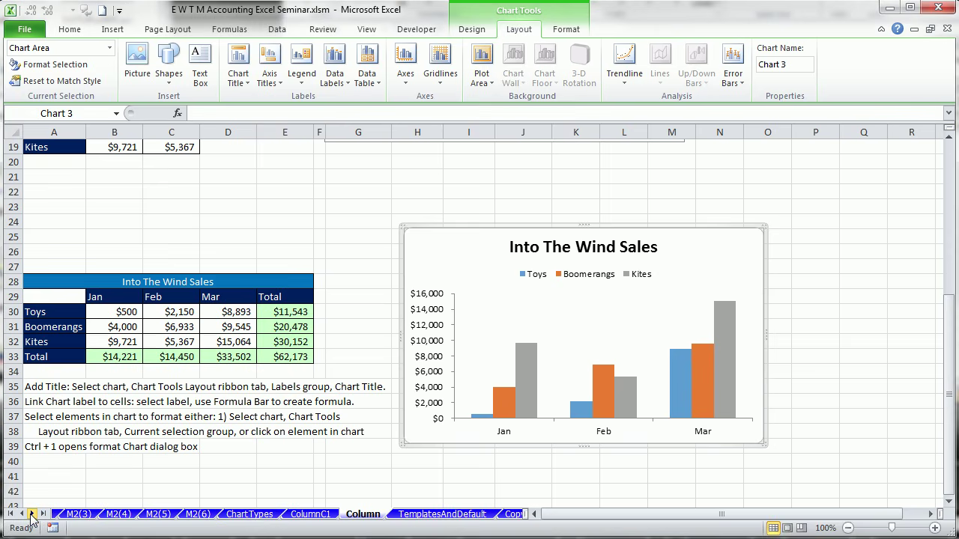
pyautogui.click(442, 514)
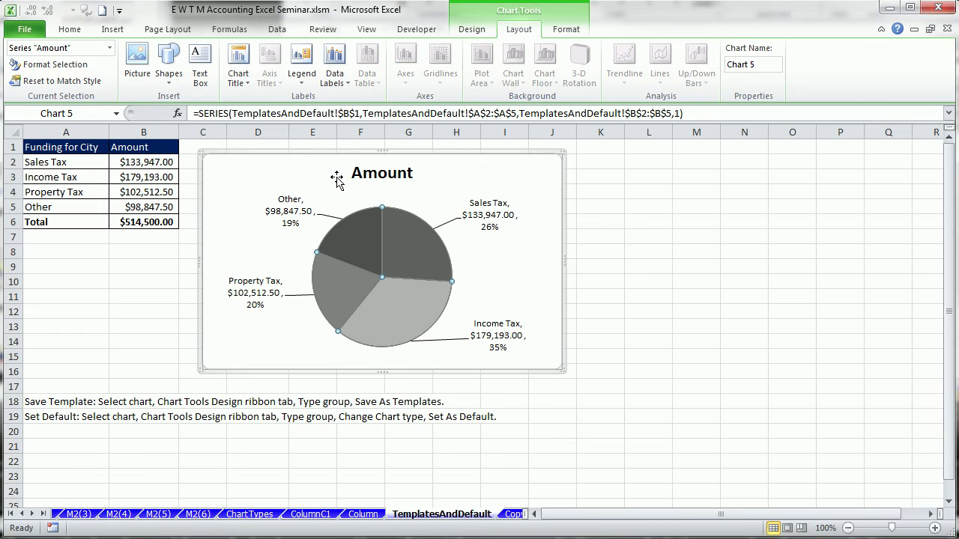
pyautogui.moveTo(287, 155); pyautogui.dragTo(303, 157)
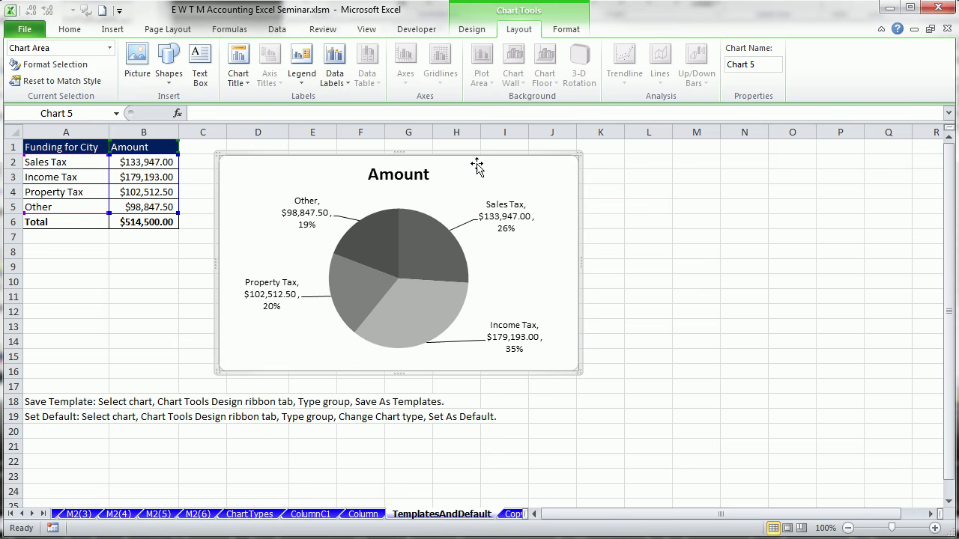
pyautogui.moveTo(372, 238)
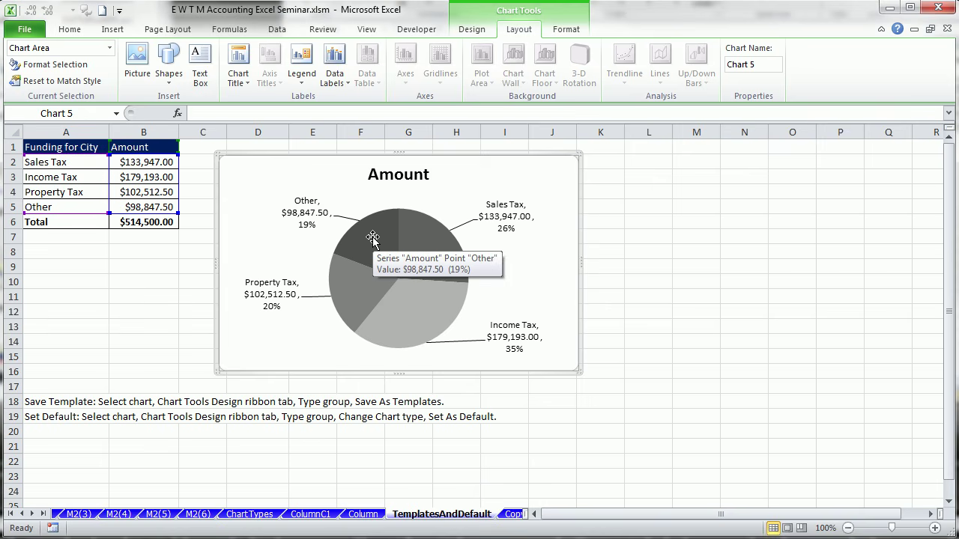
# Save the Amount pie chart's formatting as a chart template named BW-Pie.crtx in the Charts templates folder.
pyautogui.moveTo(296, 155); pyautogui.dragTo(299, 159)
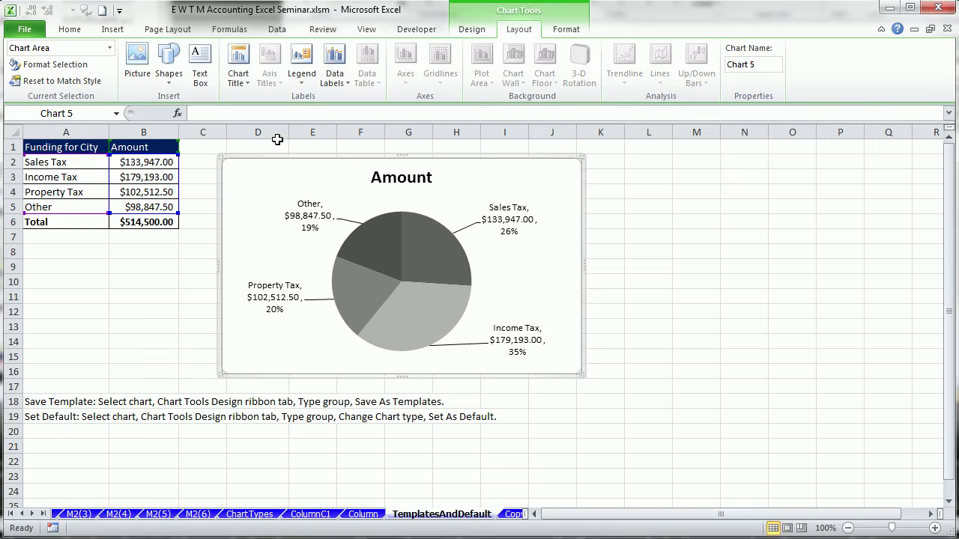
pyautogui.click(476, 31)
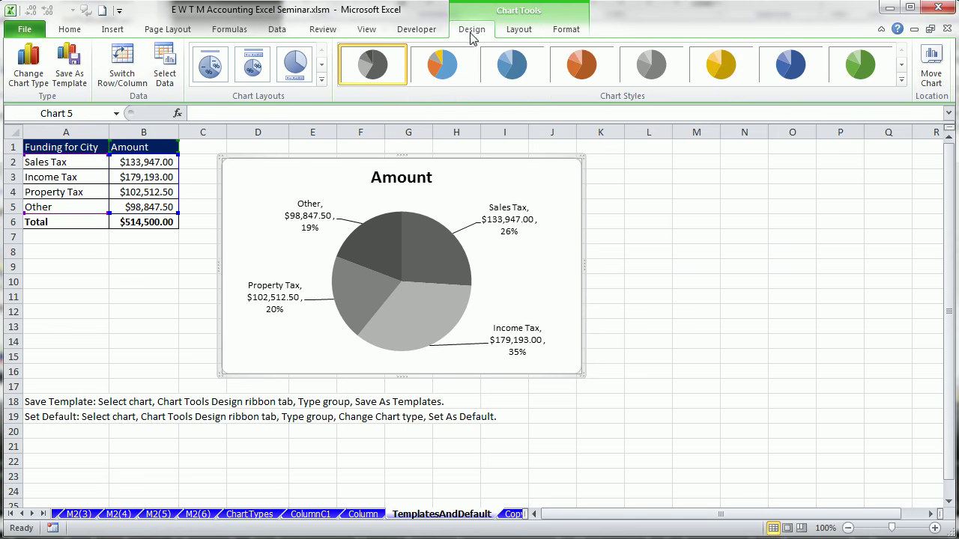
pyautogui.click(70, 78)
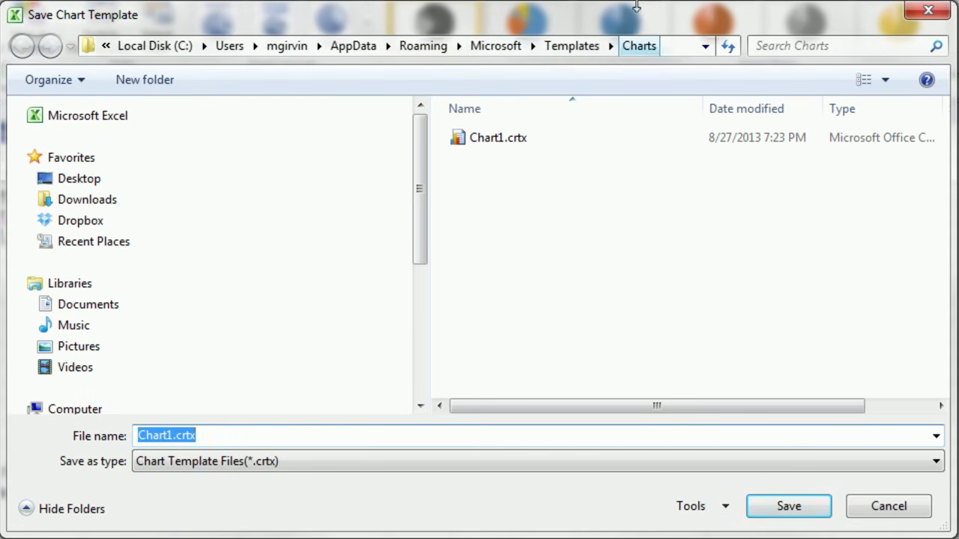
pyautogui.click(172, 436)
pyautogui.doubleClick(172, 436)
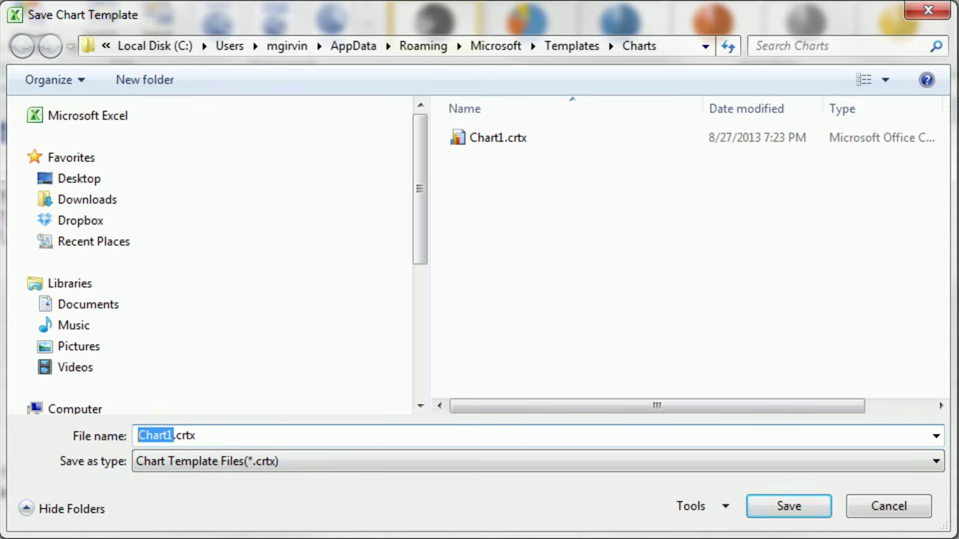
pyautogui.write('BW-Pie')
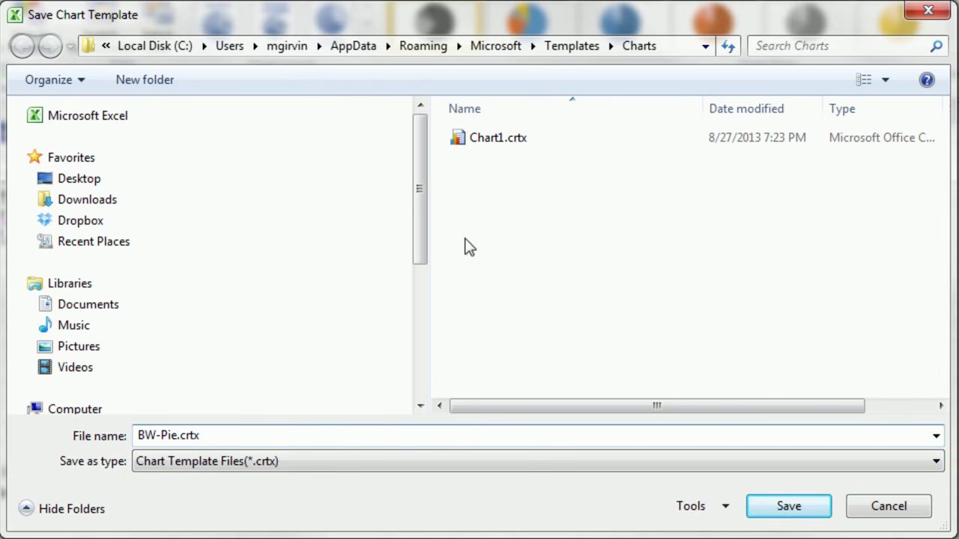
pyautogui.click(793, 510)
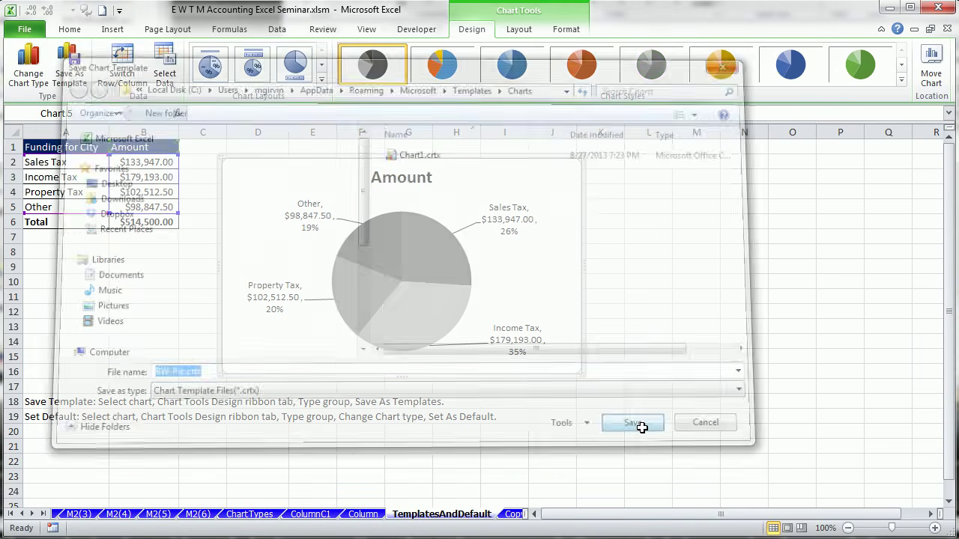
# Insert a chart of A1:B5 from the first template under My Templates and place it beside the Amount pie chart.
pyautogui.click(75, 279)
pyautogui.moveTo(47, 153); pyautogui.dragTo(140, 209)
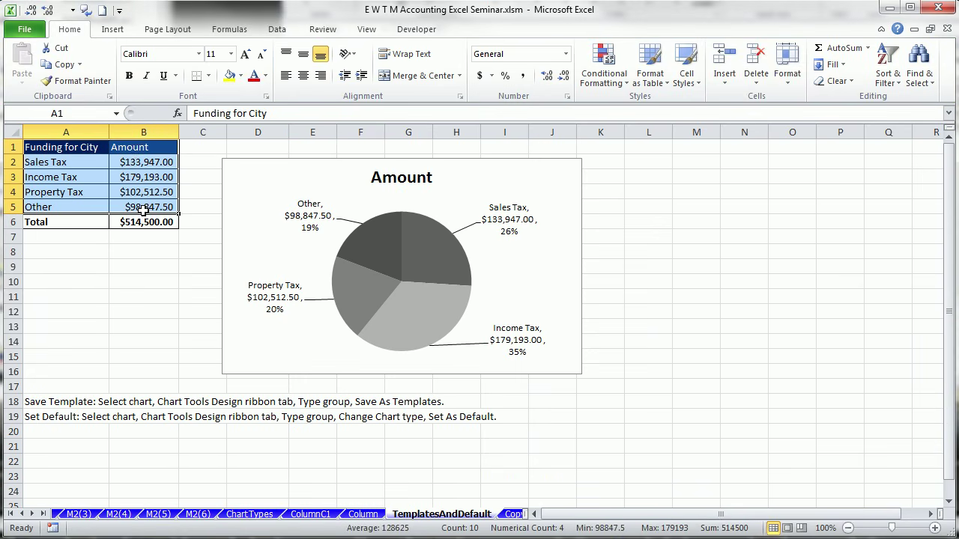
pyautogui.click(112, 30)
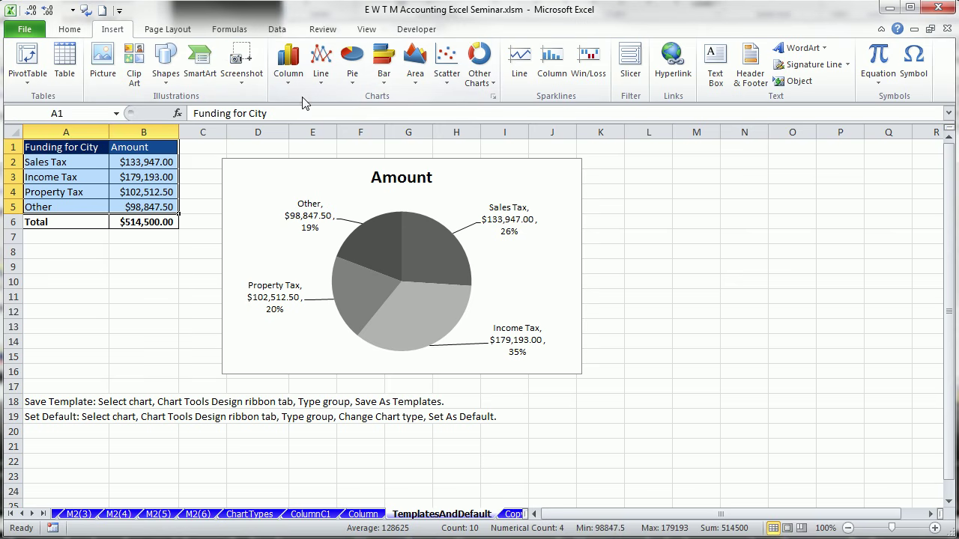
pyautogui.click(493, 97)
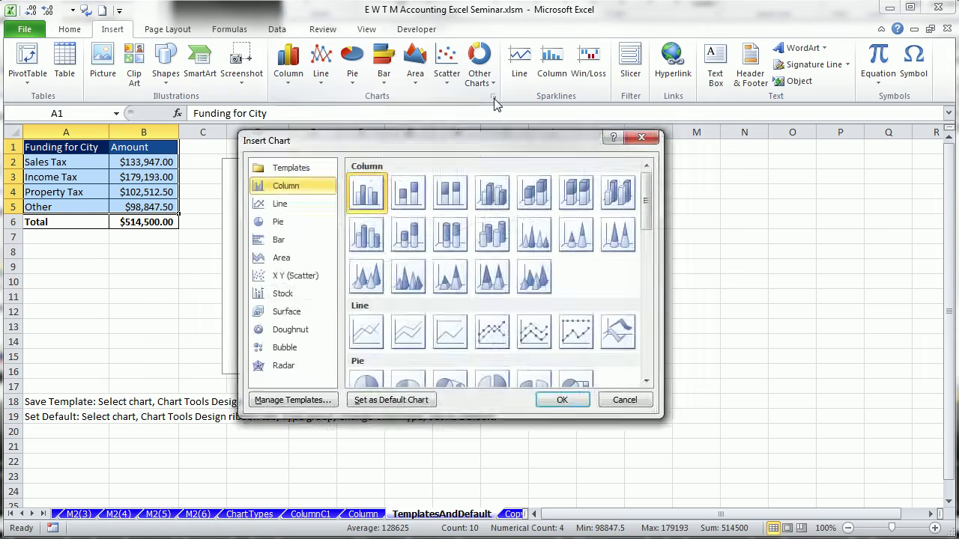
pyautogui.click(292, 169)
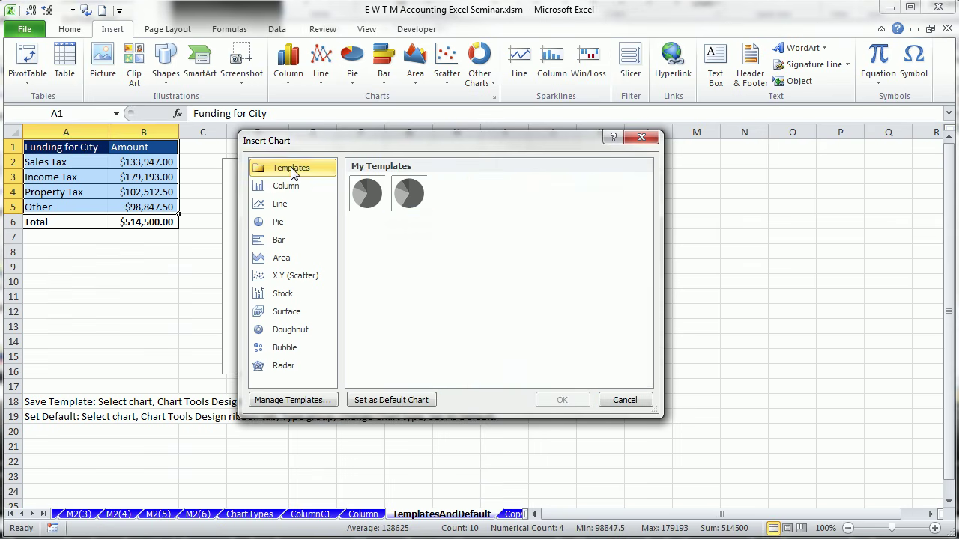
pyautogui.click(372, 199)
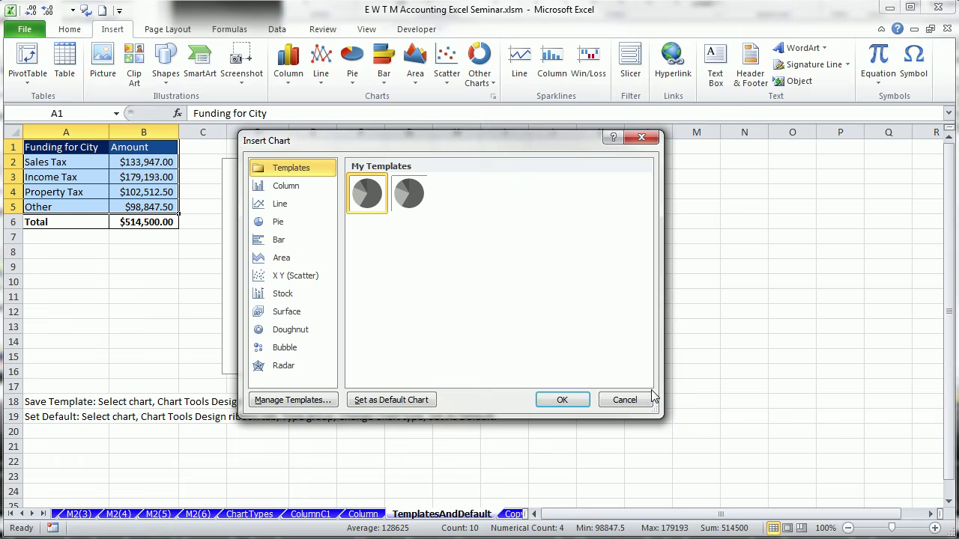
pyautogui.click(573, 401)
pyautogui.moveTo(535, 229); pyautogui.dragTo(815, 166)
# Set the first saved pie template as the default chart and create a default chart from A1:B5.
pyautogui.click(251, 163)
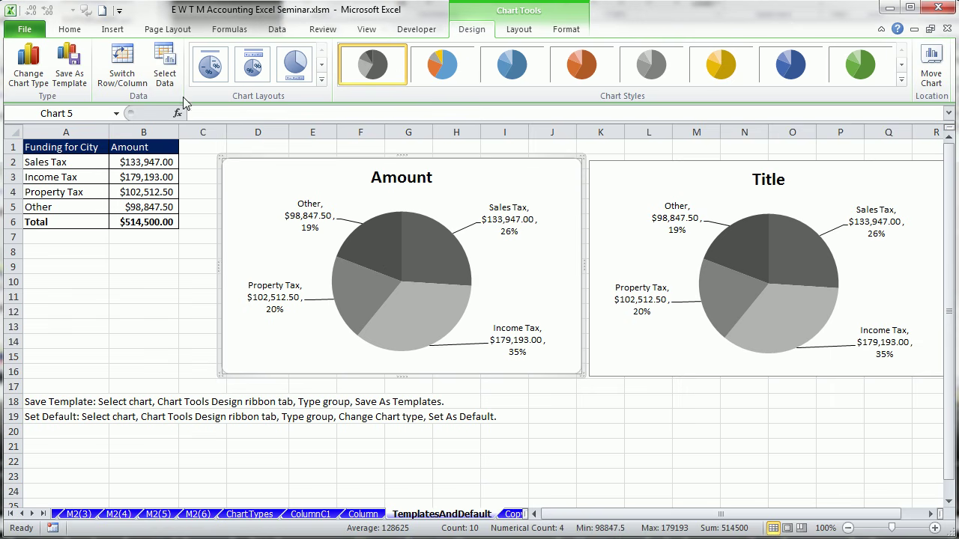
pyautogui.click(113, 29)
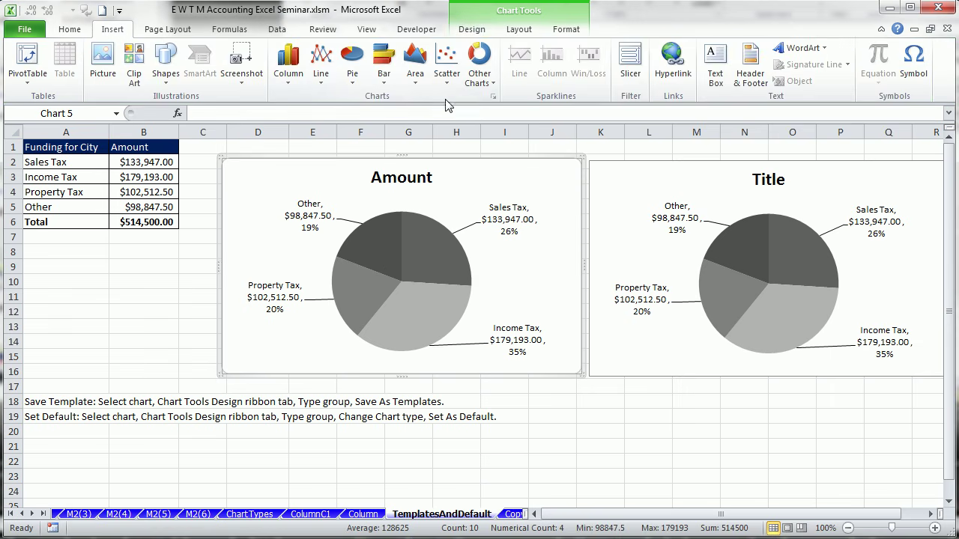
pyautogui.click(494, 97)
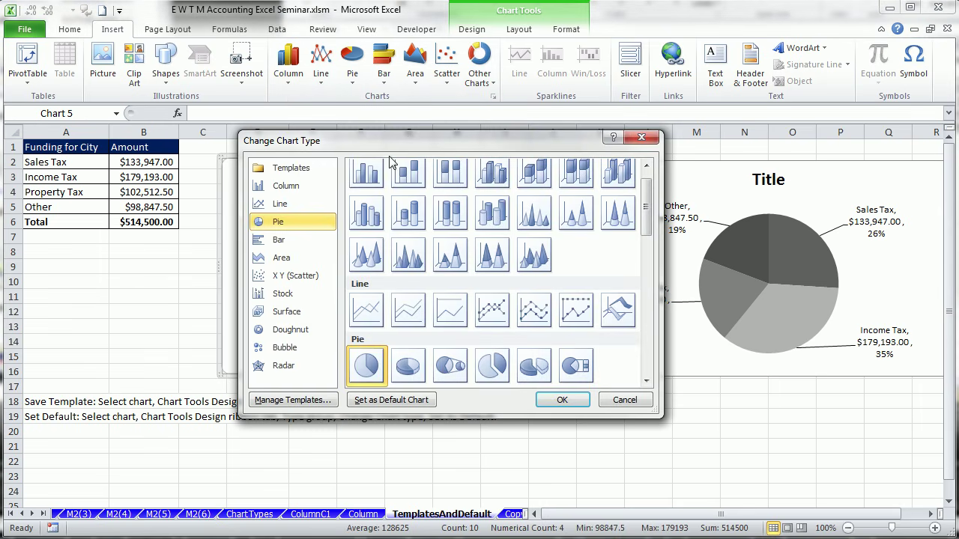
pyautogui.click(303, 171)
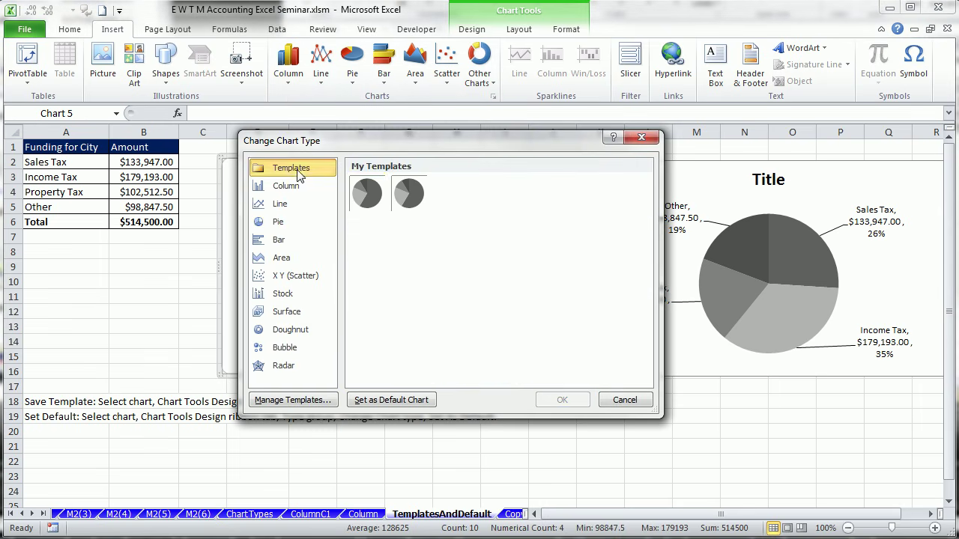
pyautogui.click(366, 193)
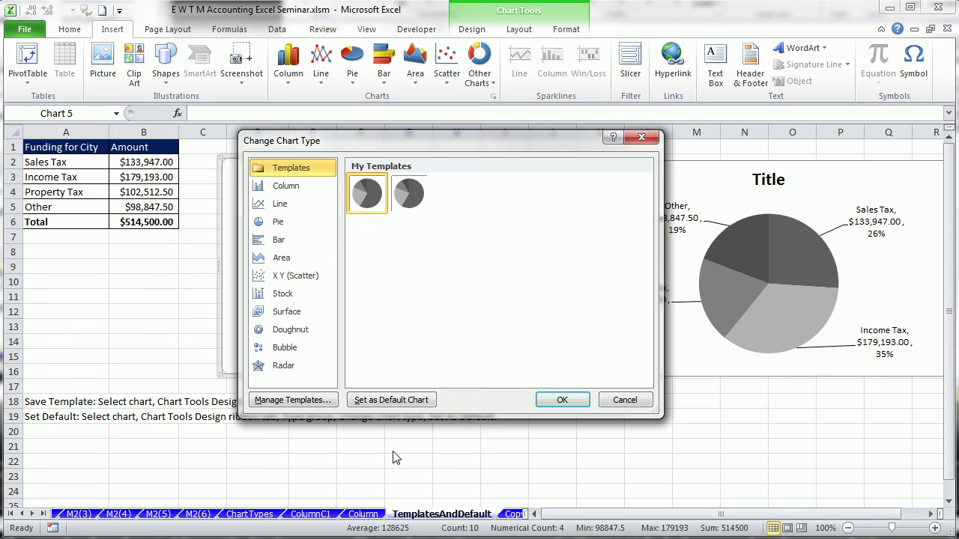
pyautogui.click(377, 406)
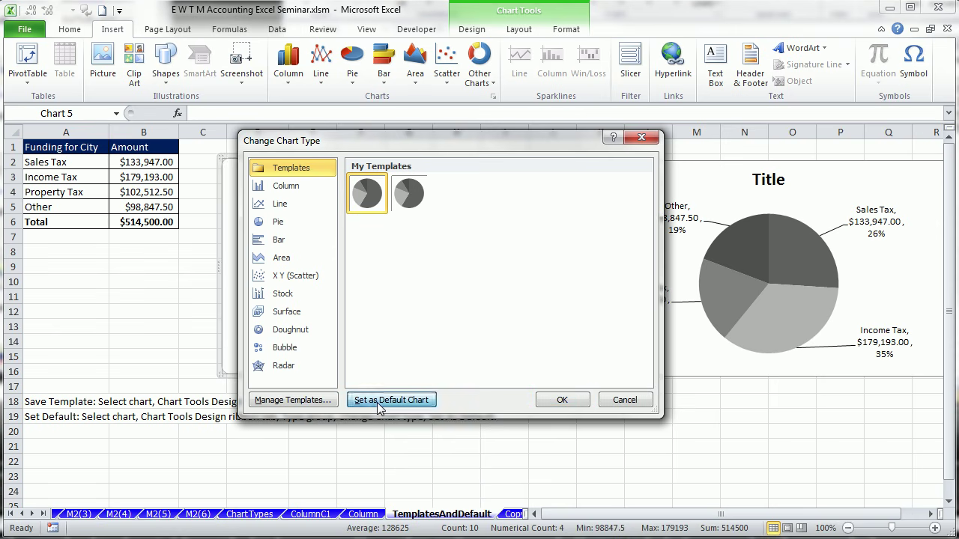
pyautogui.click(562, 400)
pyautogui.moveTo(57, 147); pyautogui.dragTo(141, 209)
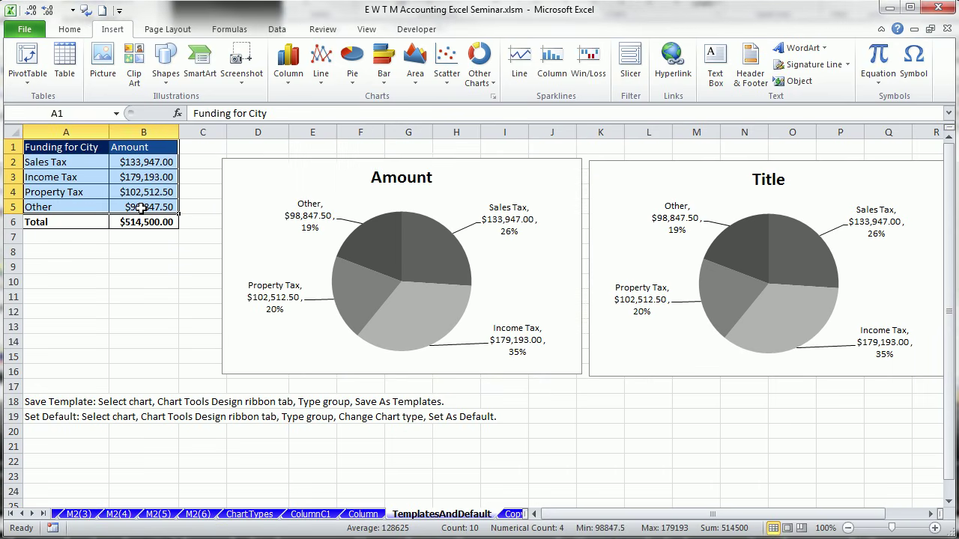
pyautogui.hotkey('alt', 'F1')
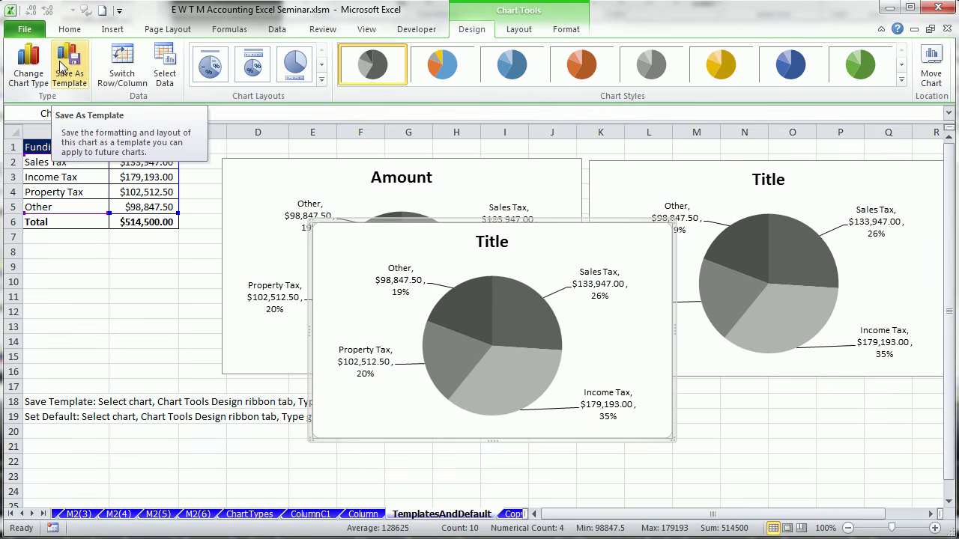
# Go to the Copy worksheet.
pyautogui.click(33, 514)
pyautogui.click(33, 514)
pyautogui.click(34, 513)
pyautogui.click(33, 514)
pyautogui.click(34, 514)
pyautogui.click(34, 514)
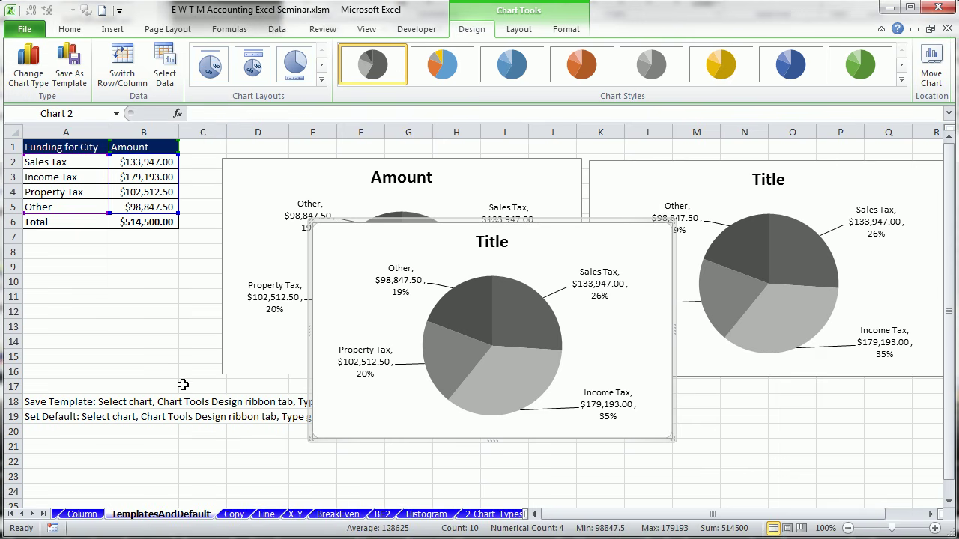
pyautogui.click(234, 514)
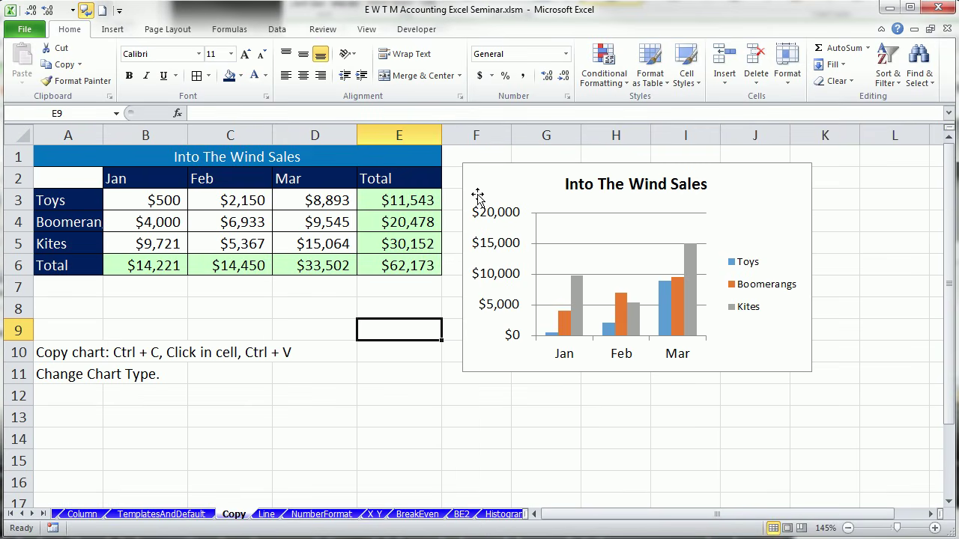
# Copy the whole Into The Wind Sales column chart and paste the duplicate at cell F12 below the original.
pyautogui.click(486, 165)
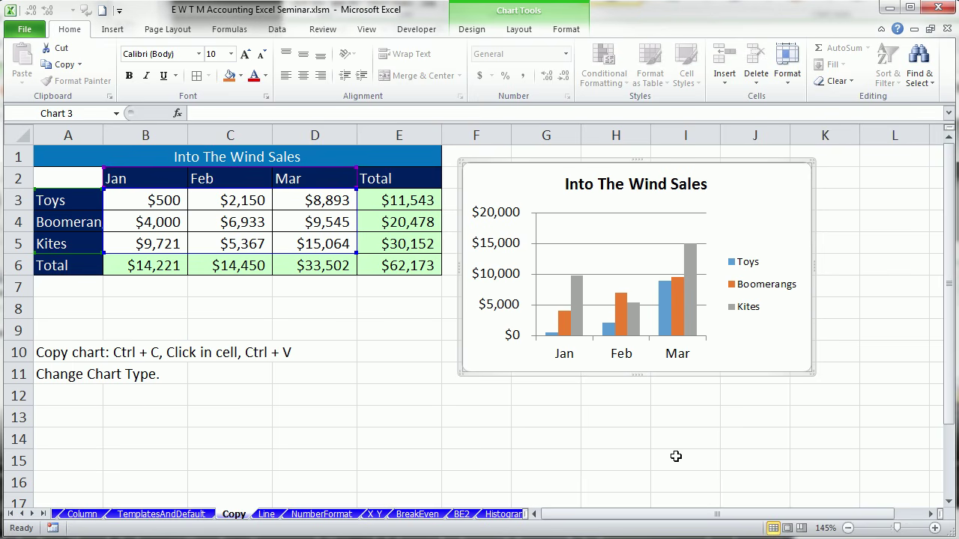
pyautogui.click(594, 215)
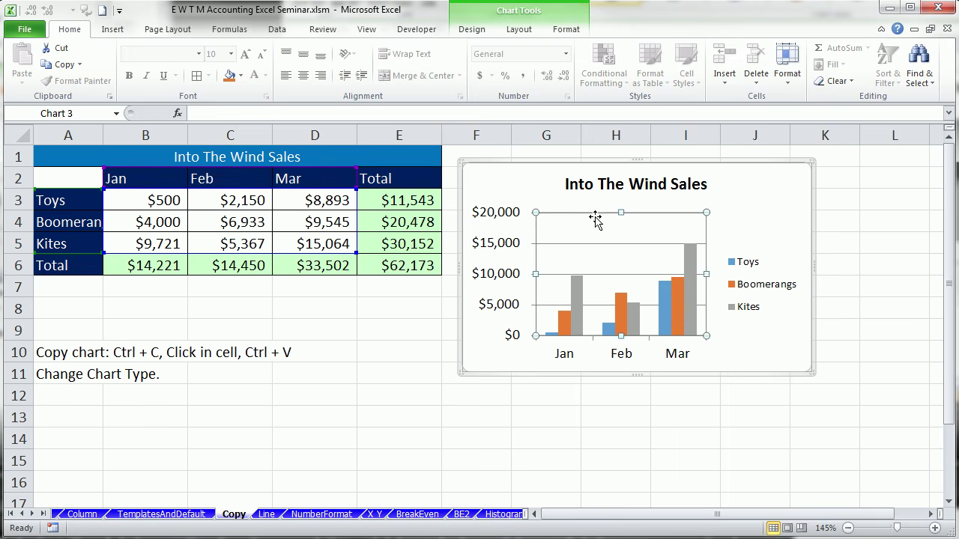
pyautogui.click(767, 291)
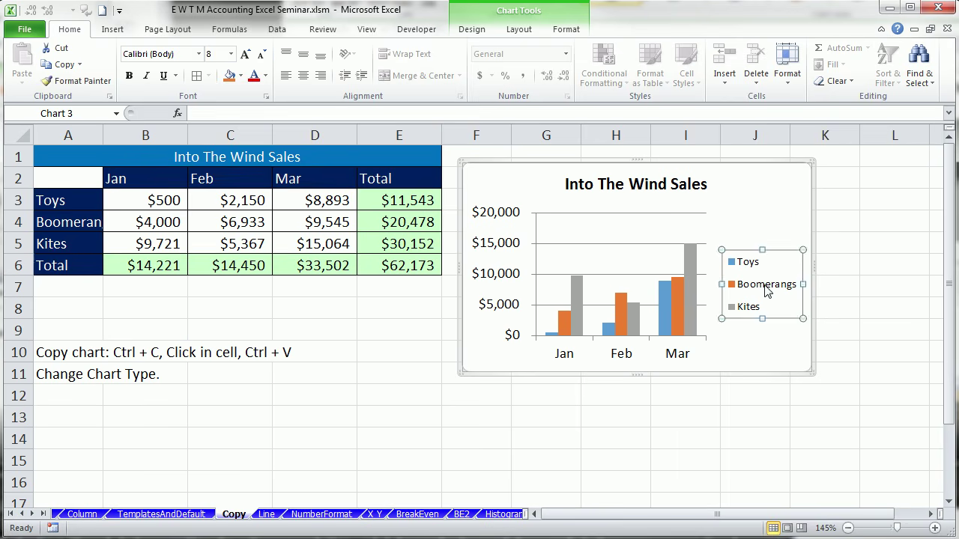
pyautogui.click(673, 330)
pyautogui.click(634, 244)
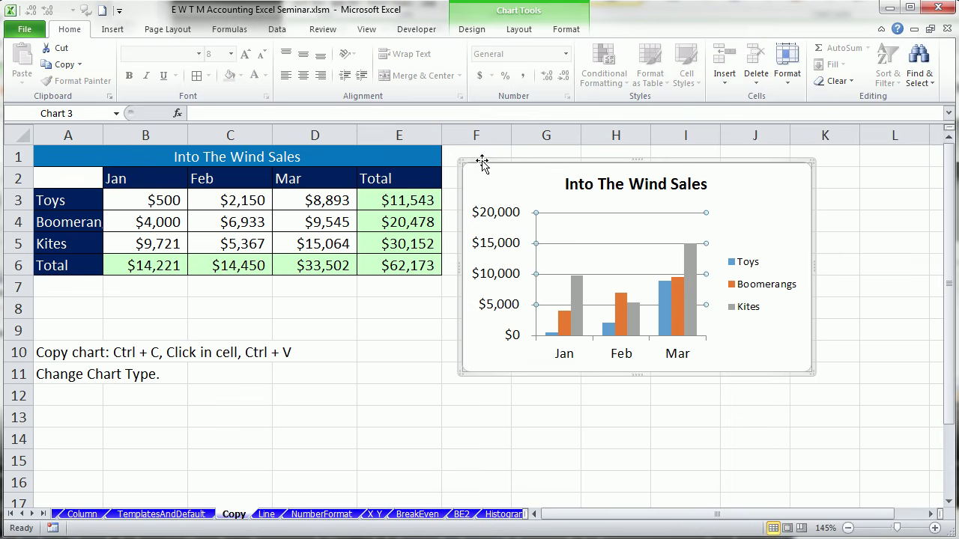
pyautogui.click(484, 163)
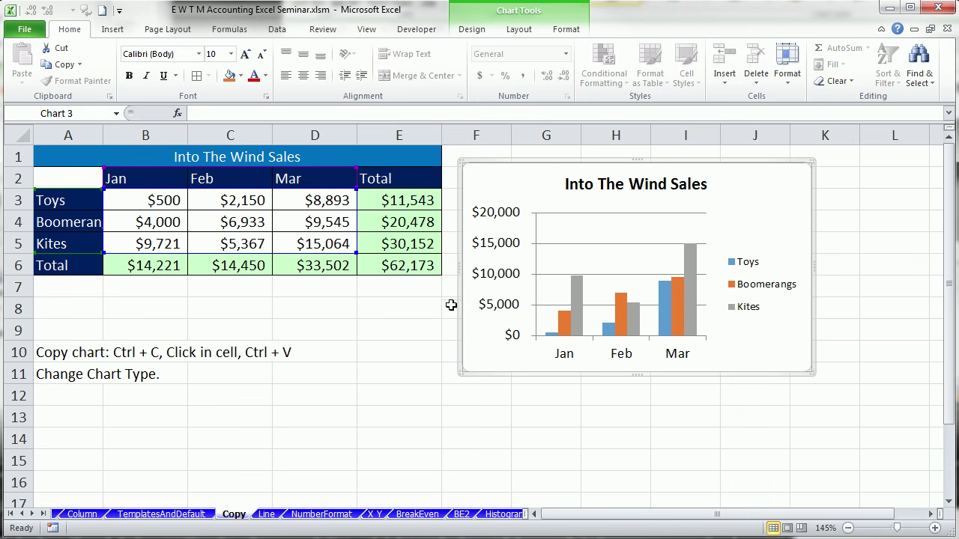
pyautogui.hotkey('ctrl', 'c')
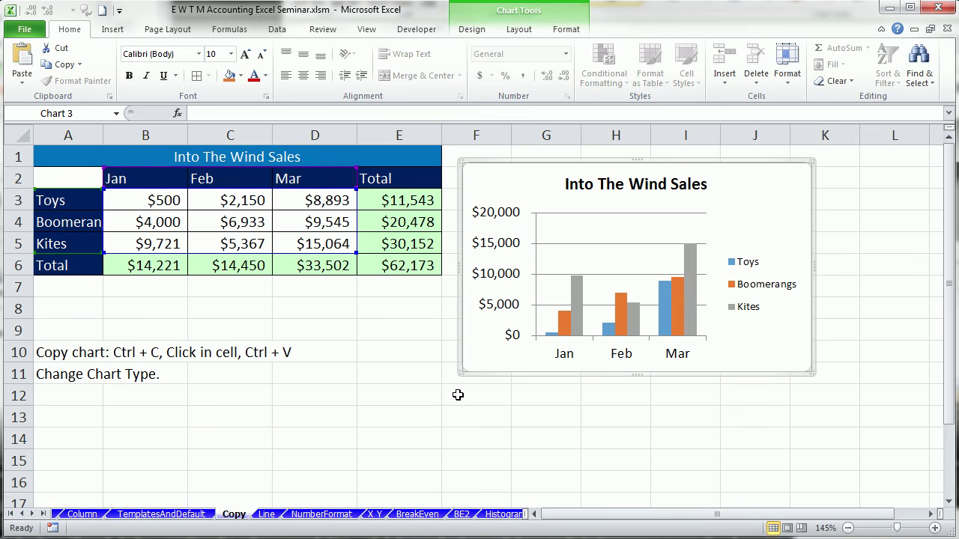
pyautogui.click(458, 395)
pyautogui.hotkey('ctrl', 'v')
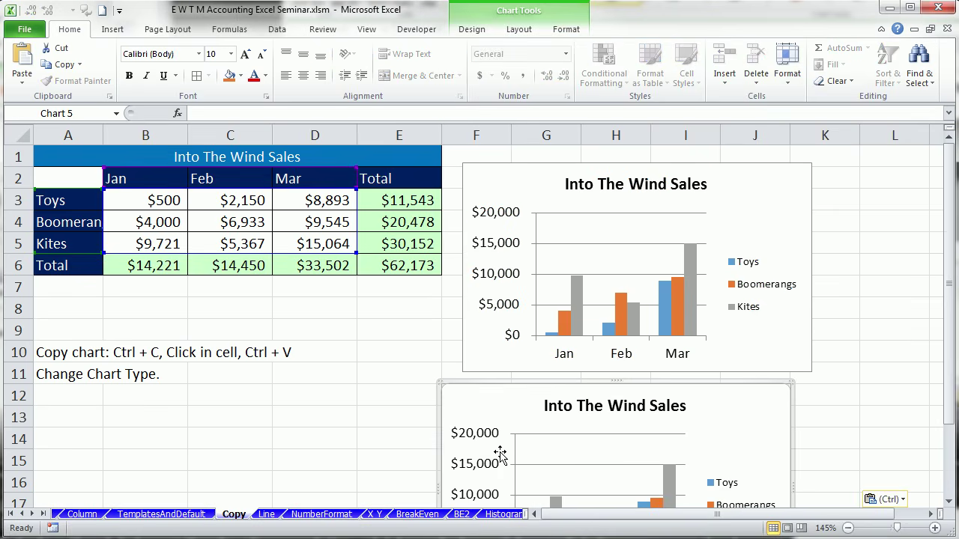
# Delete the major horizontal gridlines from the copied Into The Wind Sales chart.
pyautogui.scroll(-1, 619, 368)
pyautogui.scroll(1, 629, 363)
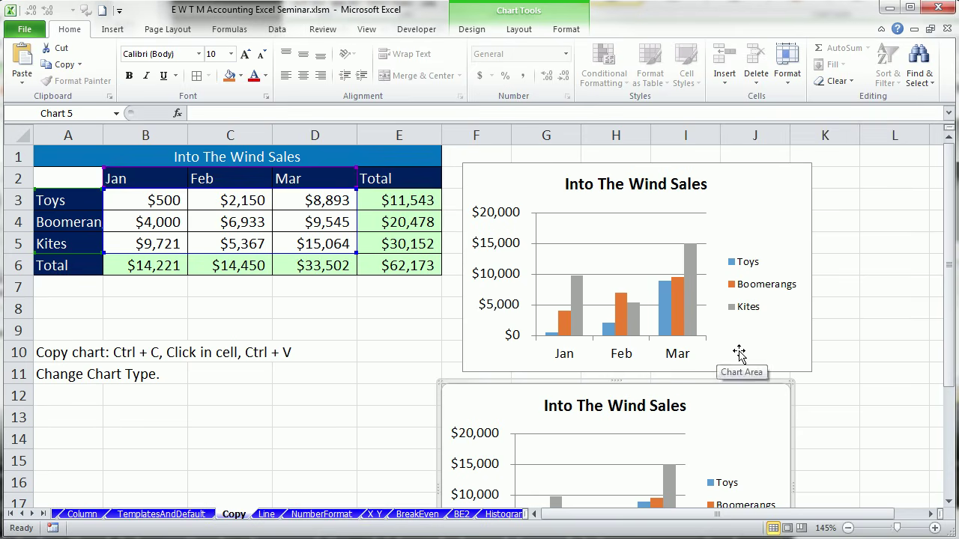
pyautogui.scroll(-3, 730, 358)
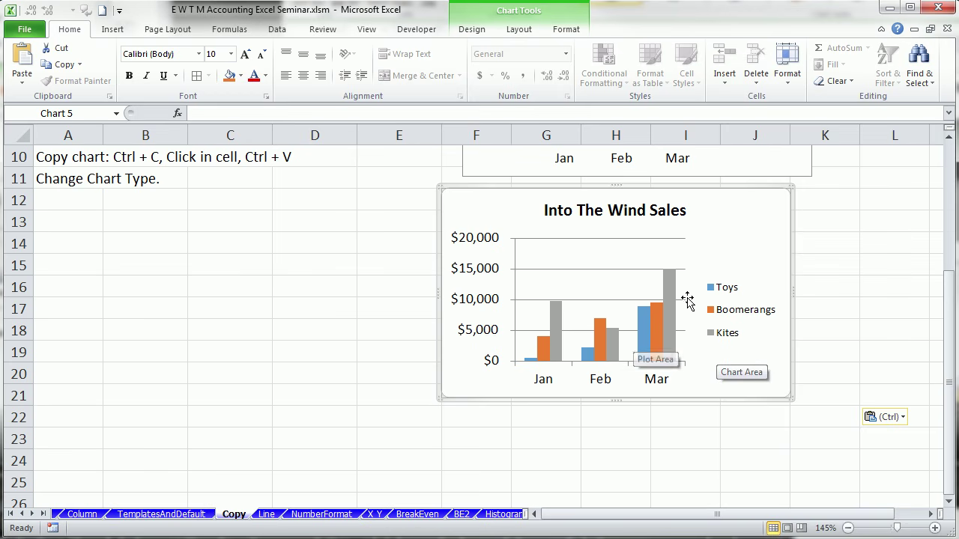
pyautogui.click(626, 268)
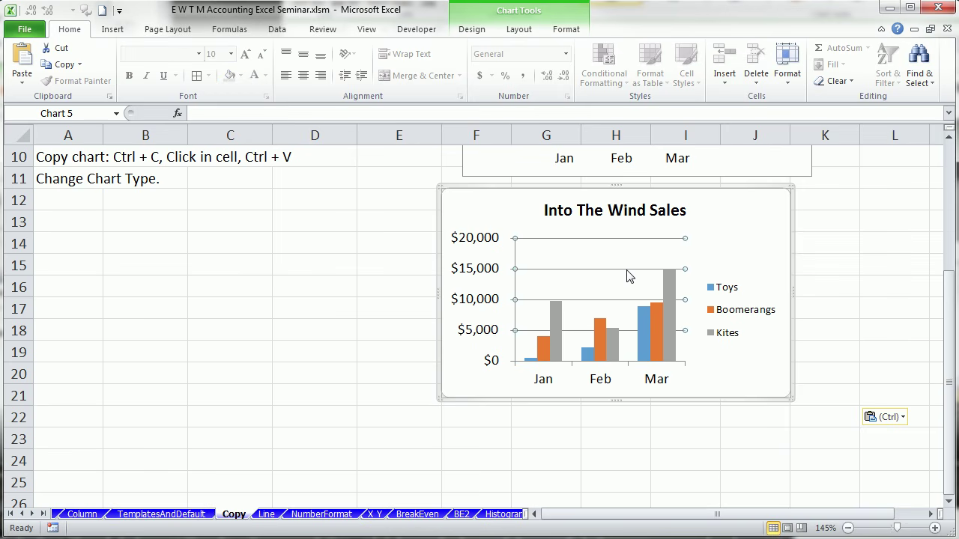
pyautogui.press('Delete')
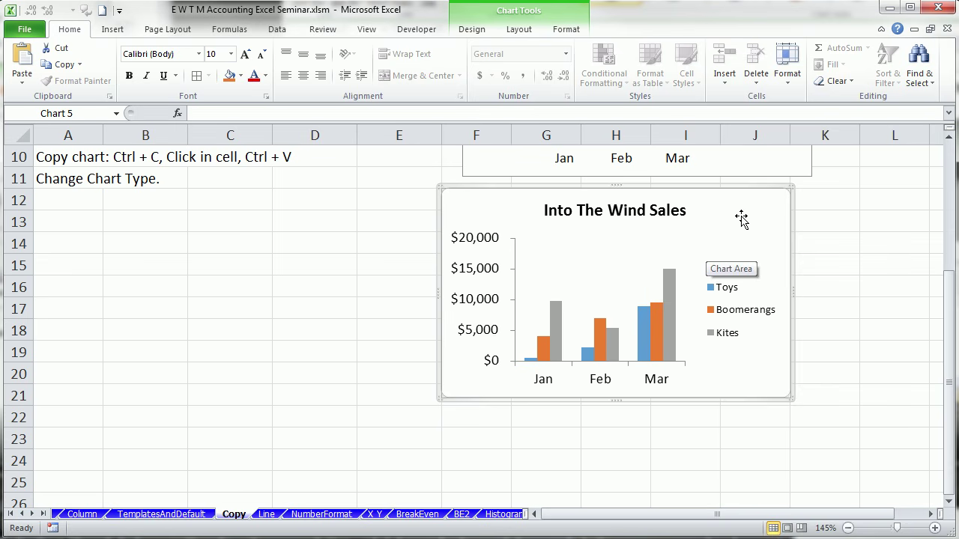
# Try changing only the Boomerangs series of the copied chart to a clustered bar type, and undo that change.
pyautogui.rightClick(656, 347)
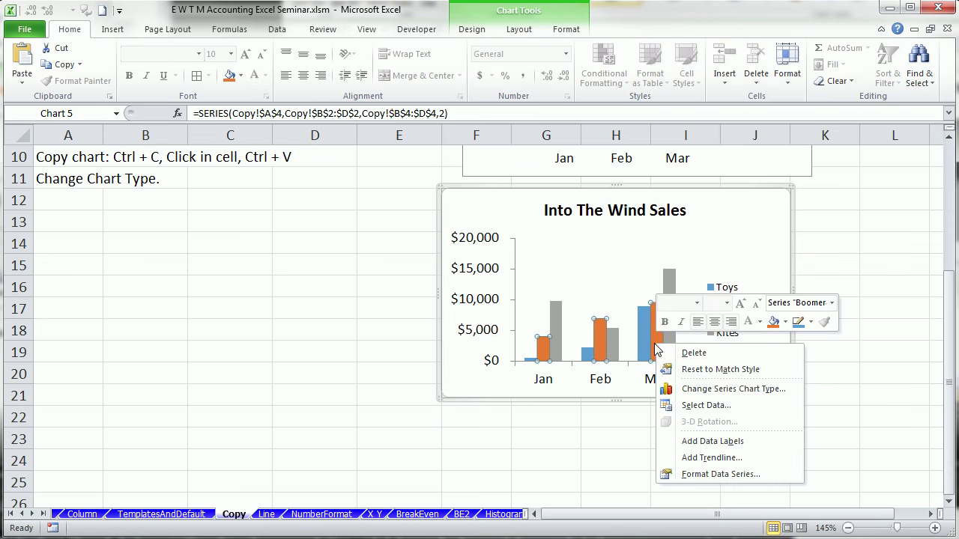
pyautogui.rightClick(600, 347)
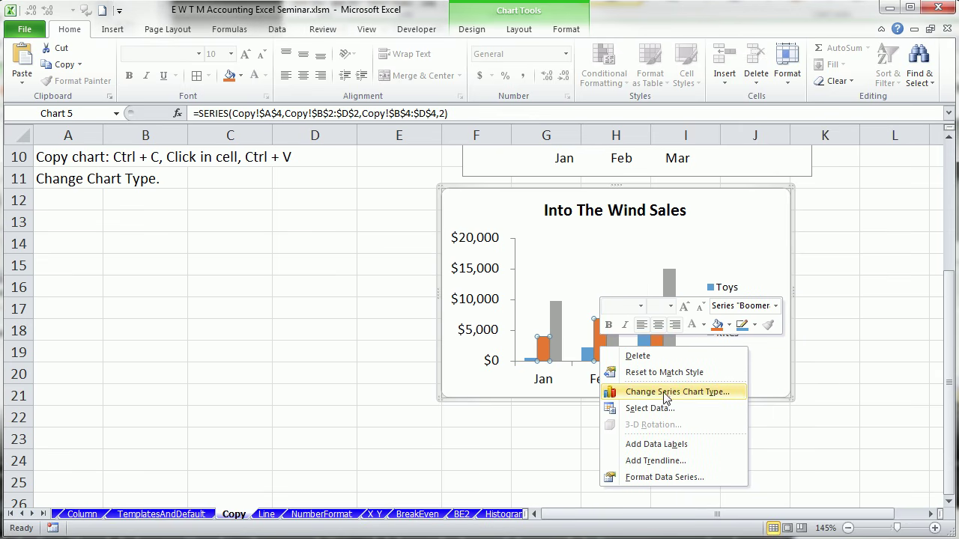
pyautogui.click(702, 392)
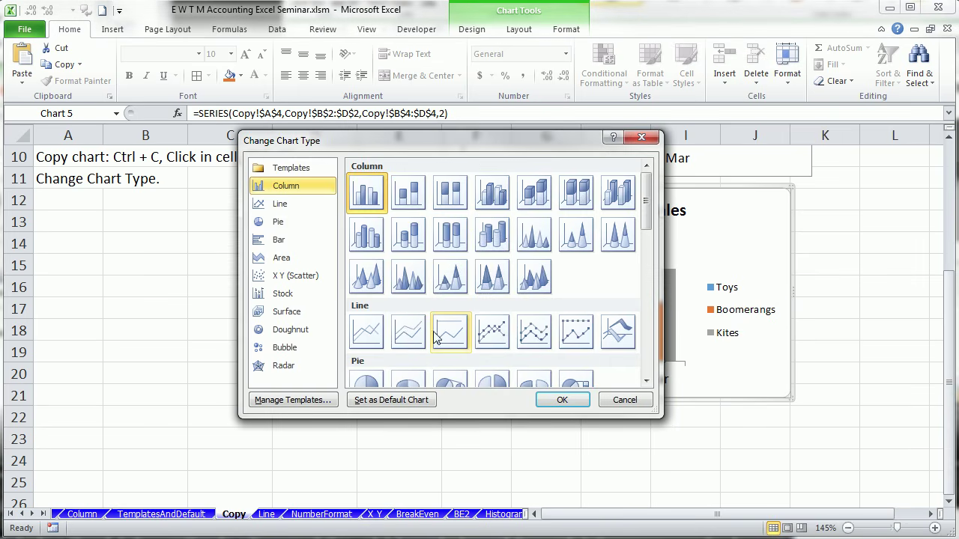
pyautogui.click(278, 239)
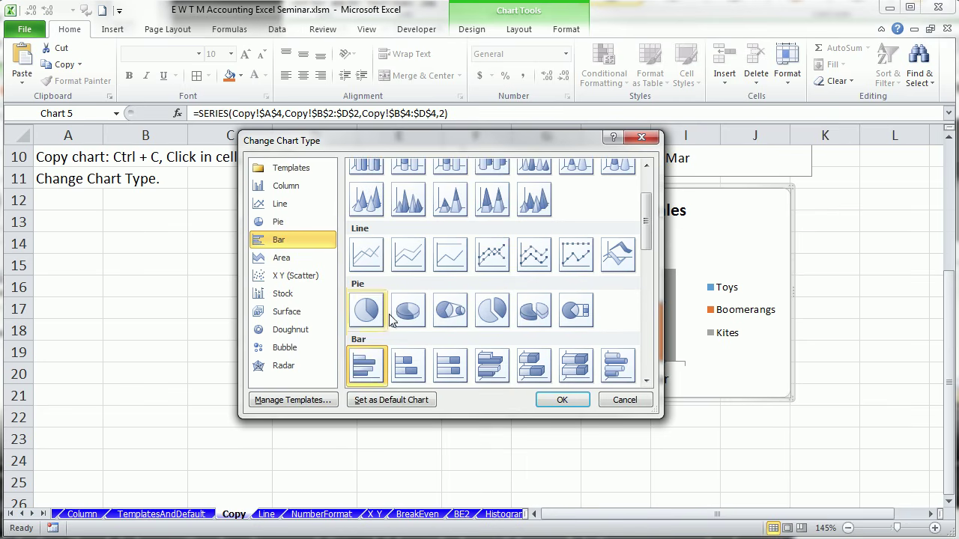
pyautogui.click(564, 400)
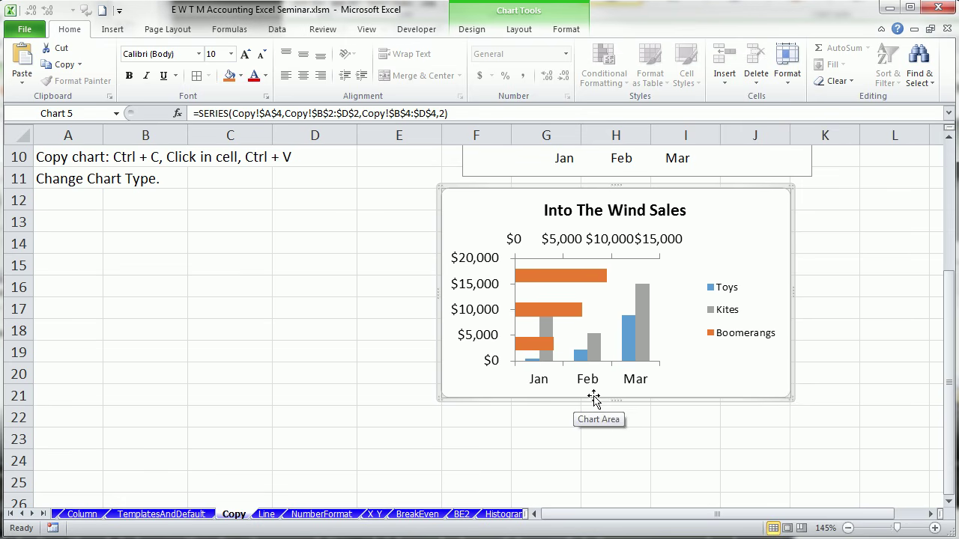
pyautogui.hotkey('ctrl', 'z')
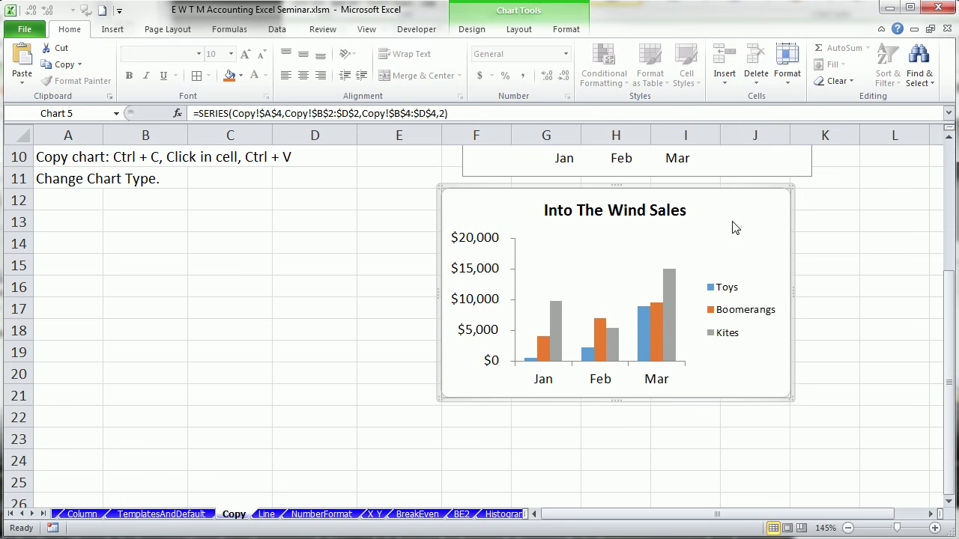
# Change the chart type of the entire copied Into The Wind Sales chart to clustered bar.
pyautogui.rightClick(734, 223)
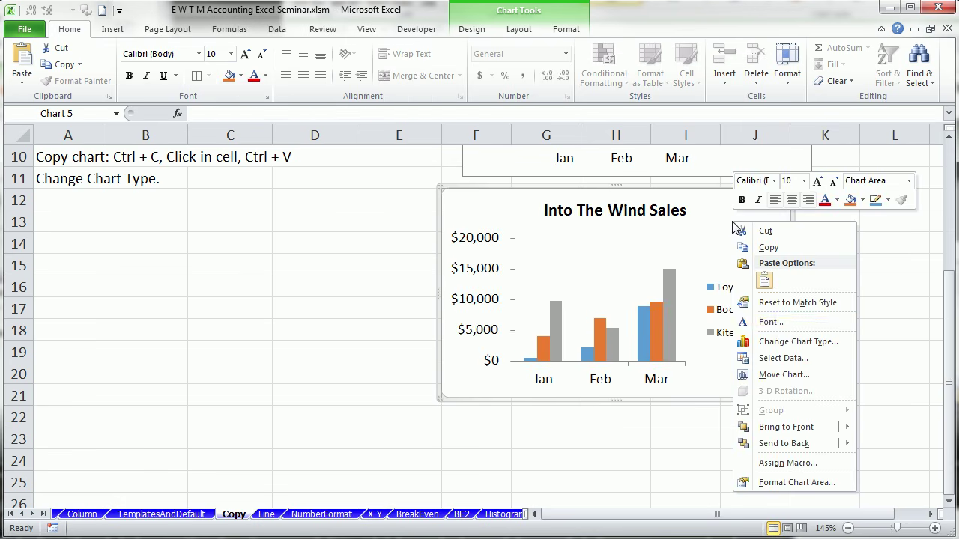
pyautogui.click(788, 343)
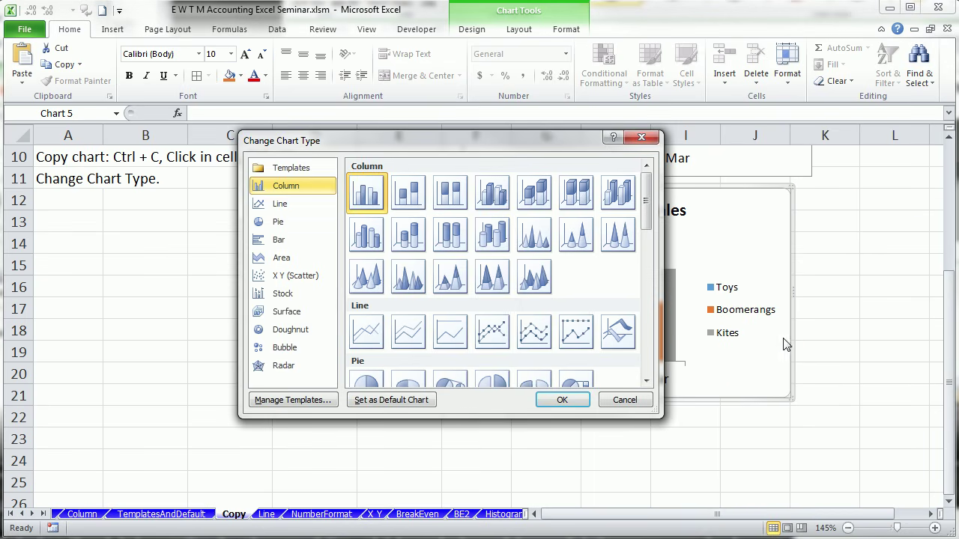
pyautogui.click(283, 240)
pyautogui.click(562, 400)
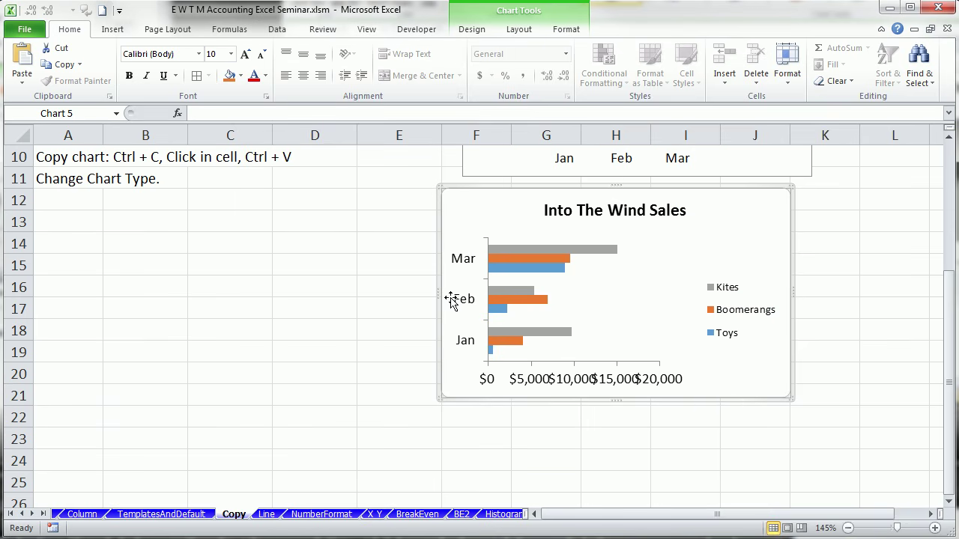
# Widen the bar chart across column E, then restore its left edge to column F.
pyautogui.moveTo(438, 298); pyautogui.dragTo(358, 301)
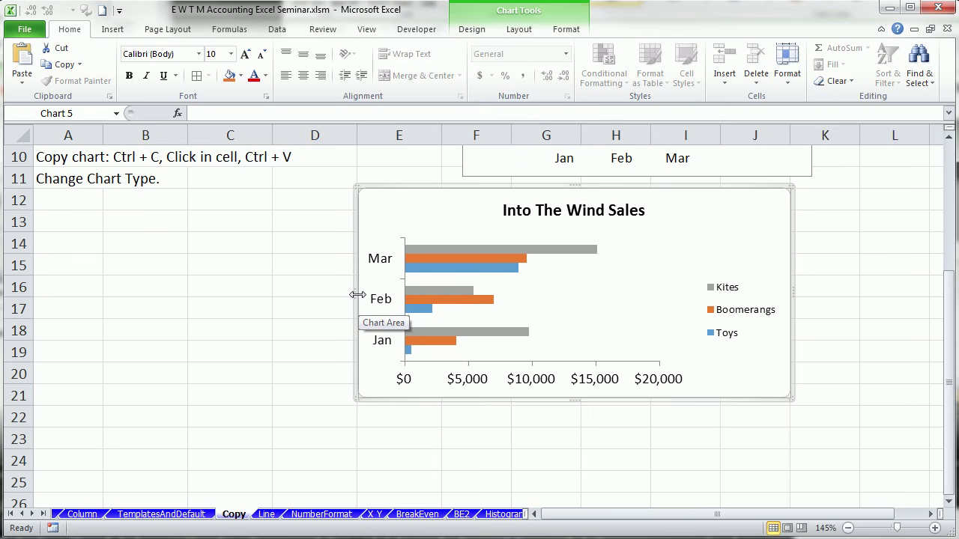
pyautogui.moveTo(358, 295); pyautogui.dragTo(440, 297)
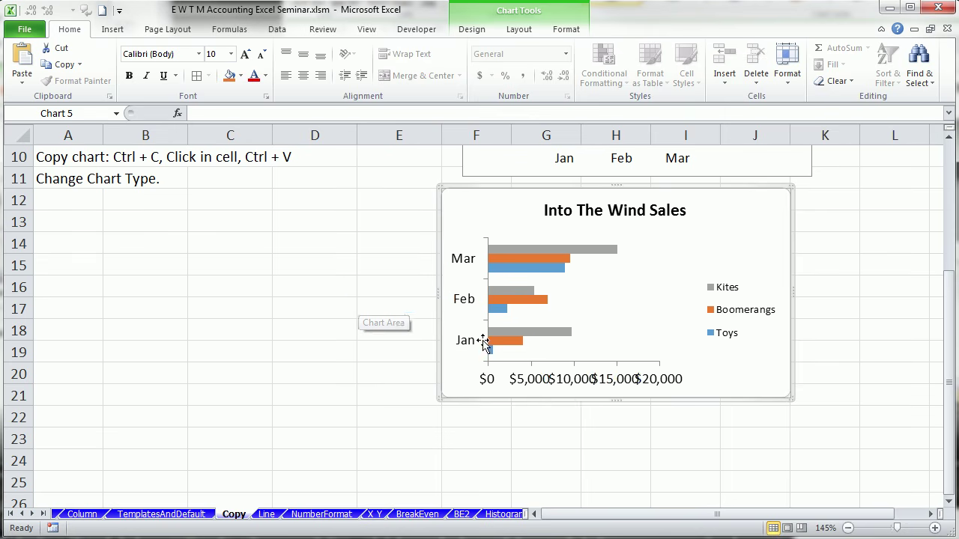
# Give the bar chart's horizontal value axis the custom number format "#, K" to show thousands.
pyautogui.click(577, 386)
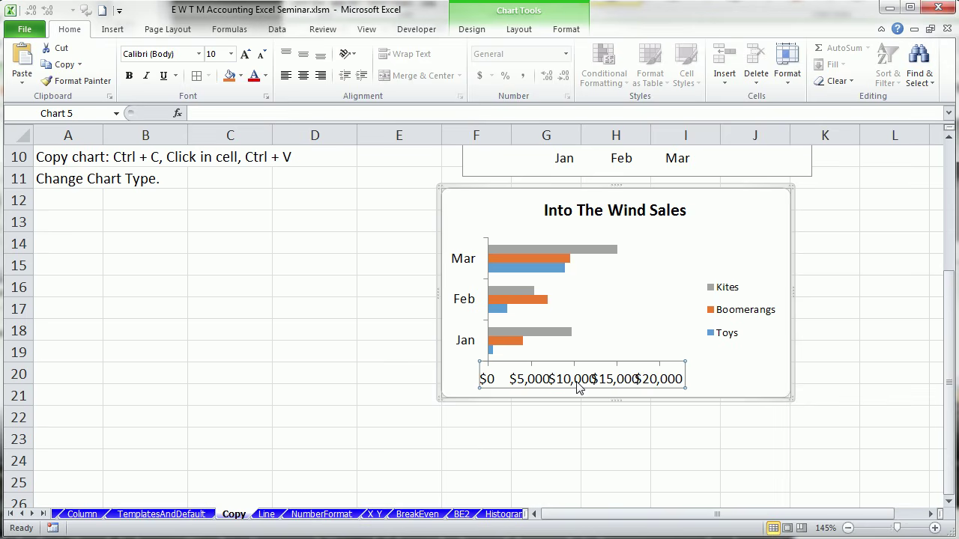
pyautogui.doubleClick(577, 386)
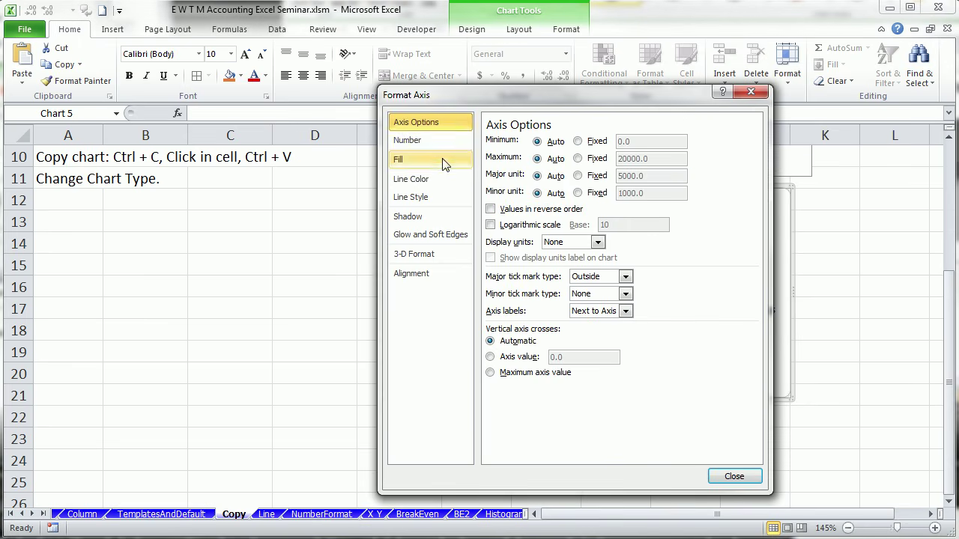
pyautogui.click(426, 149)
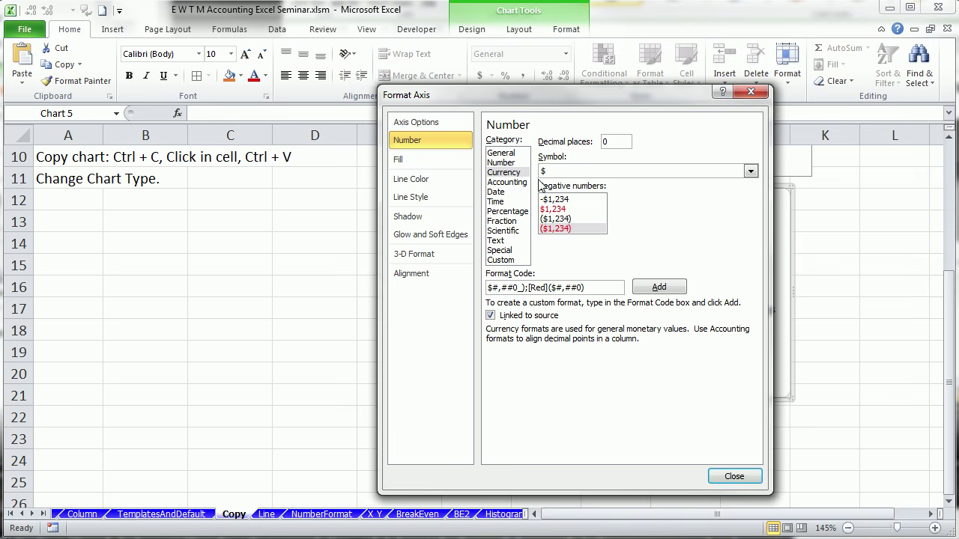
pyautogui.moveTo(514, 97); pyautogui.dragTo(526, 75)
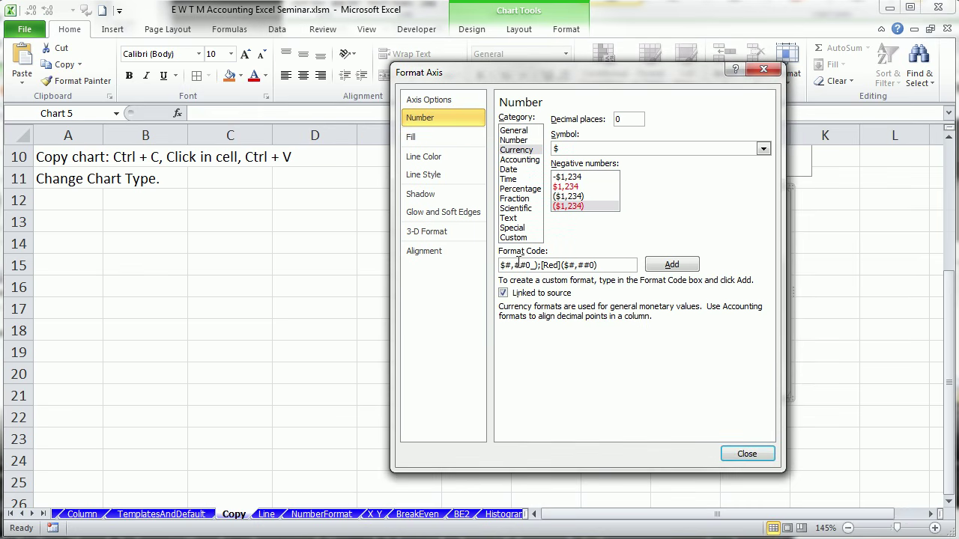
pyautogui.click(514, 237)
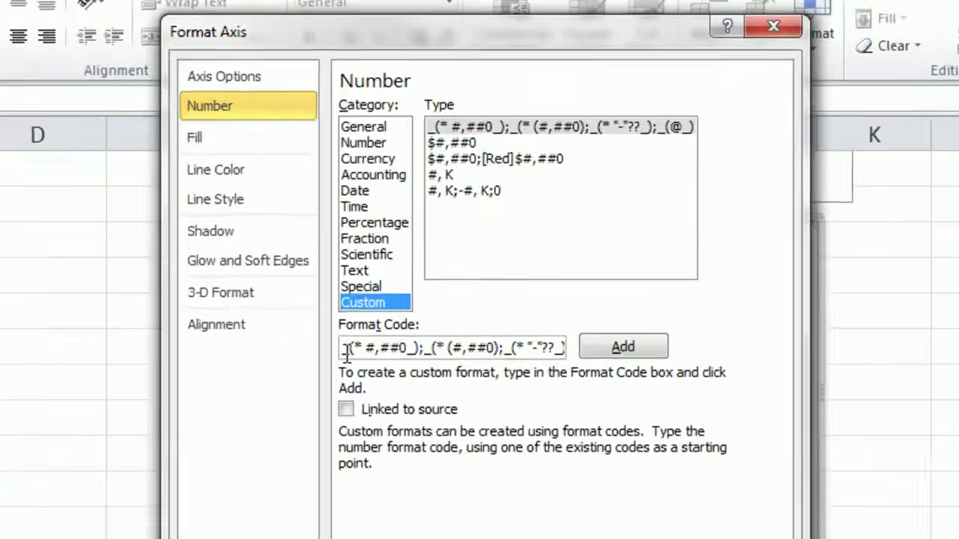
pyautogui.moveTo(502, 267); pyautogui.dragTo(694, 269)
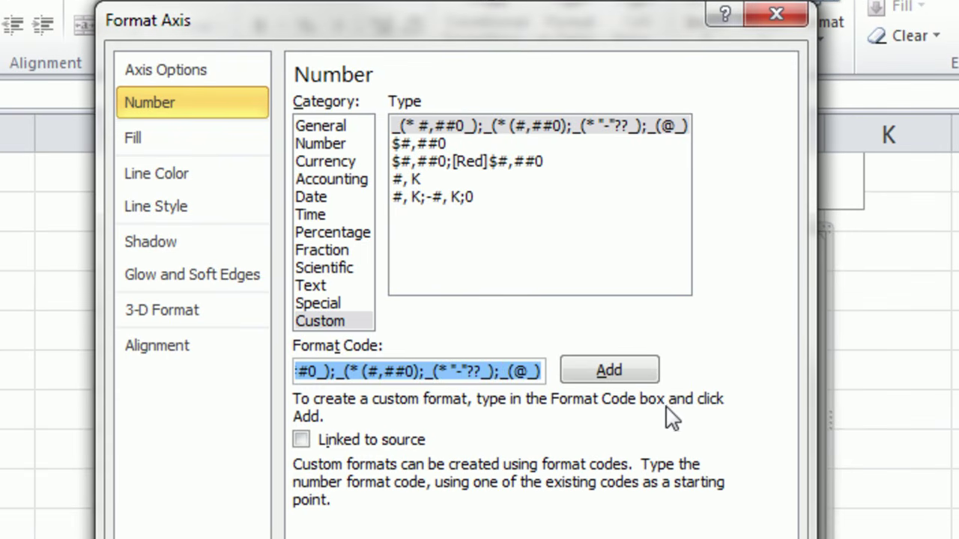
pyautogui.write('#,')
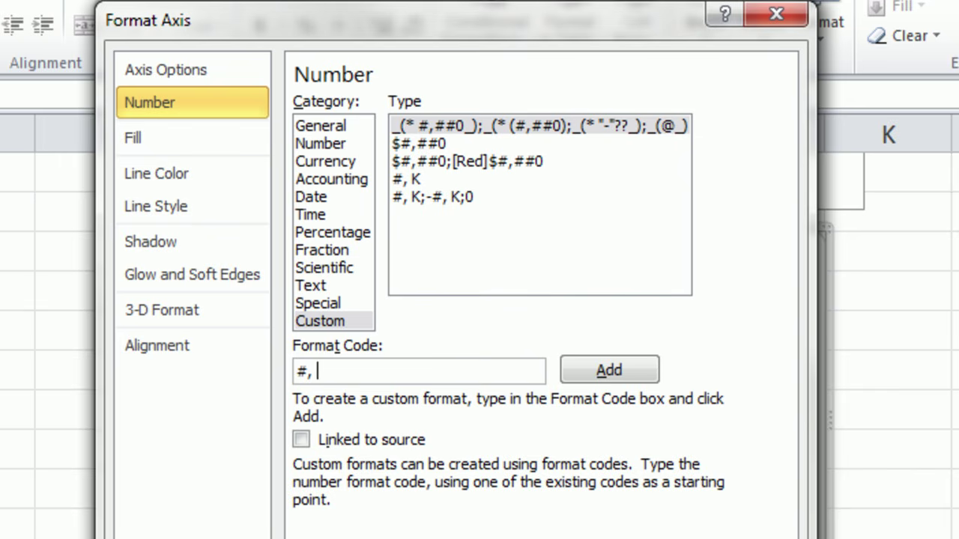
pyautogui.write('K')
pyautogui.click(608, 370)
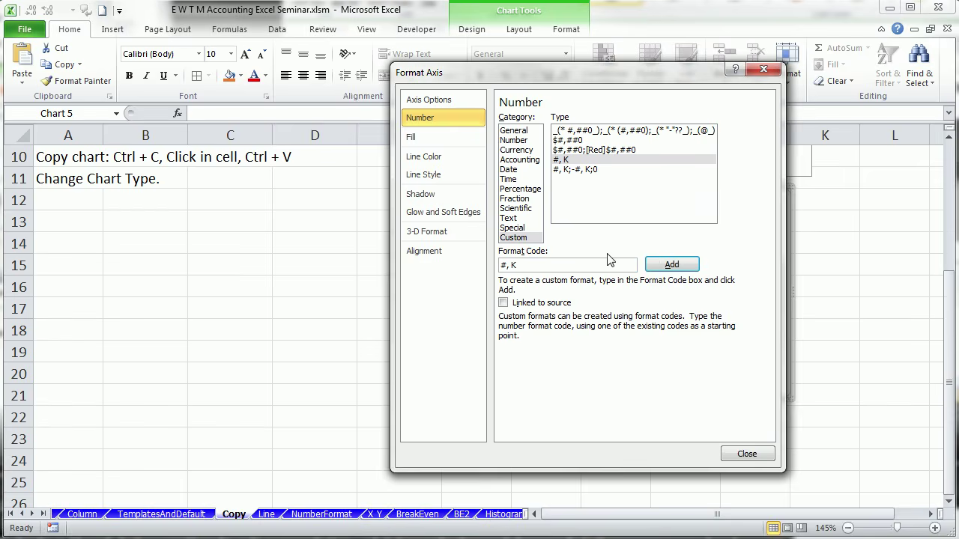
pyautogui.click(750, 455)
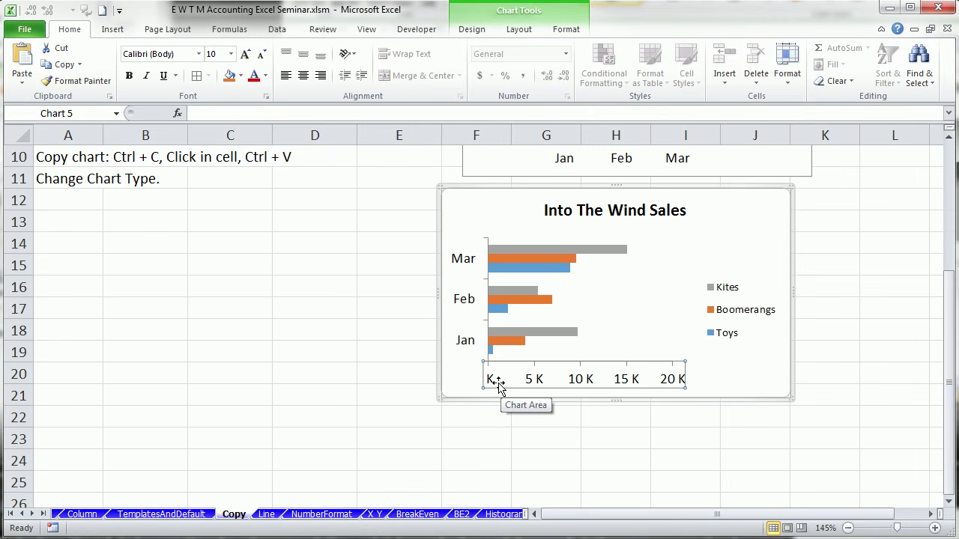
# Extend the value axis's custom number format to "#, K;-#, K;0" so negatives and zero are handled separately.
pyautogui.hotkey('ctrl', '1')
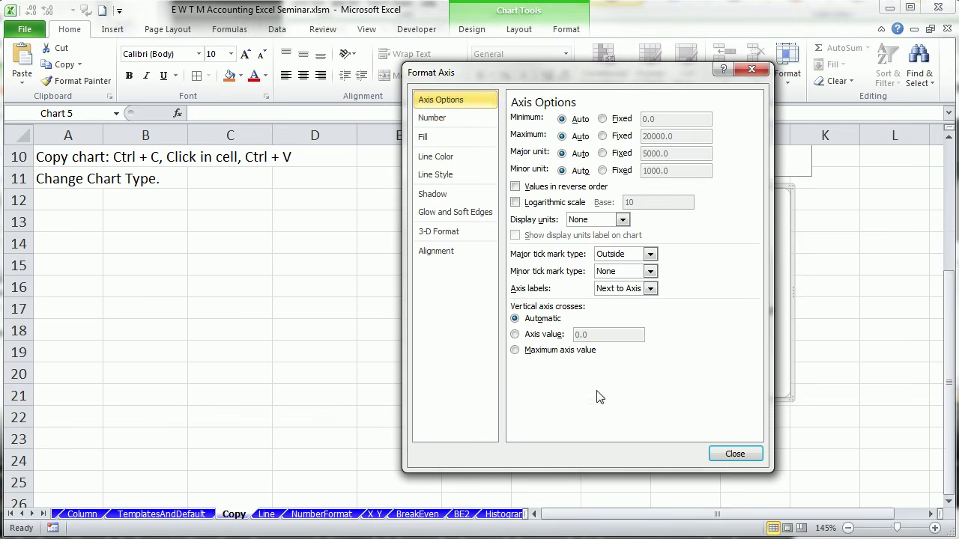
pyautogui.click(440, 117)
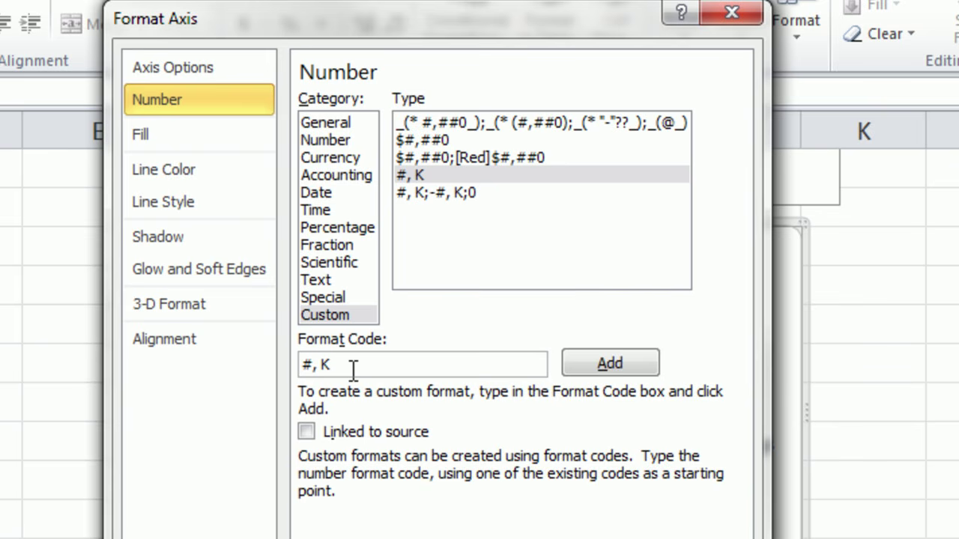
pyautogui.click(353, 369)
pyautogui.write(';-#, K;0')
pyautogui.click(621, 361)
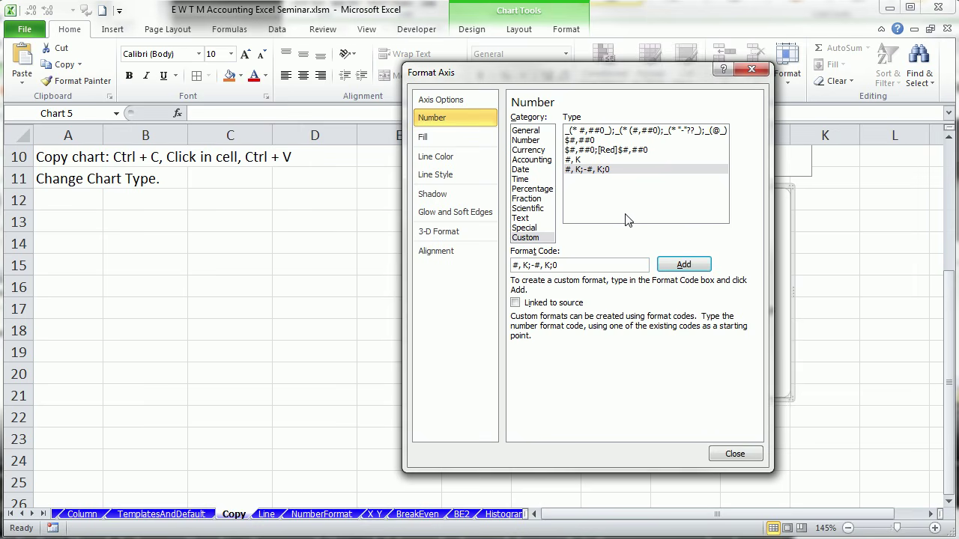
pyautogui.click(716, 458)
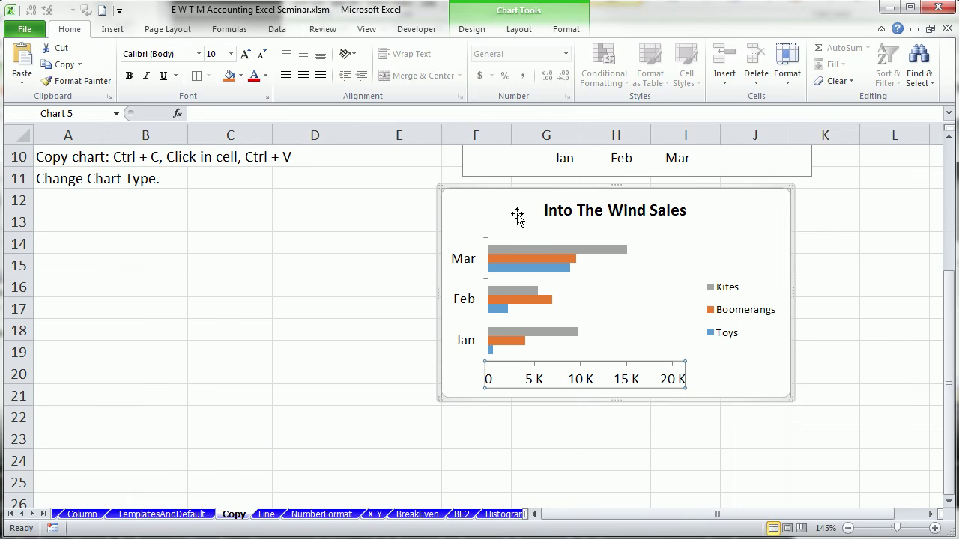
# Copy the whole clustered bar chart and paste the duplicate at cell F23 below it.
pyautogui.click(510, 188)
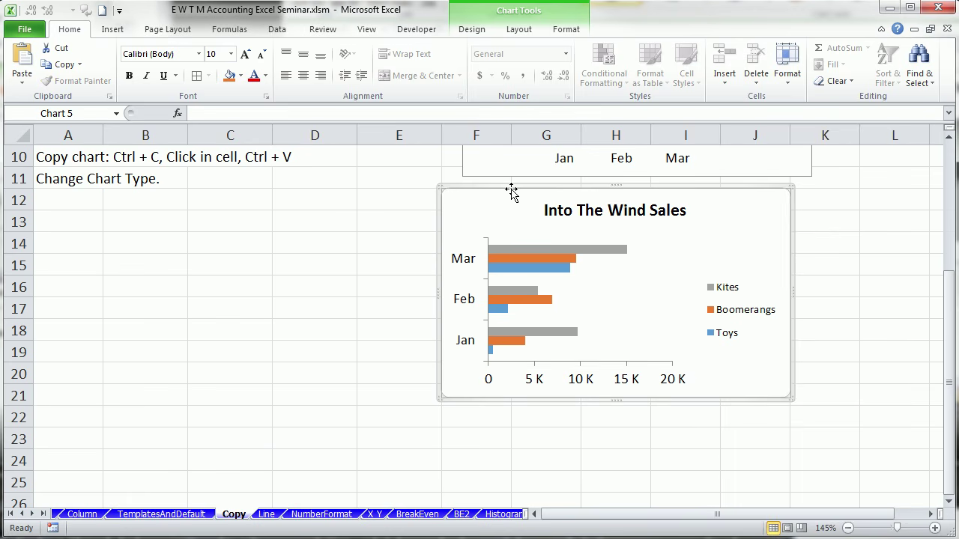
pyautogui.click(470, 435)
pyautogui.hotkey('ctrl', 'v')
pyautogui.scroll(-4, 632, 472)
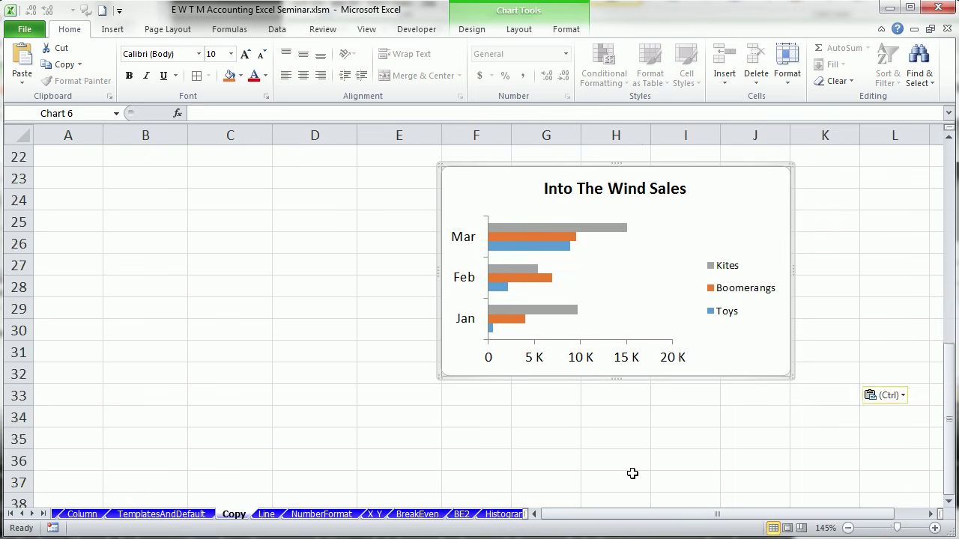
# Change the chart type of the duplicate at F23 to stacked bar.
pyautogui.rightClick(753, 206)
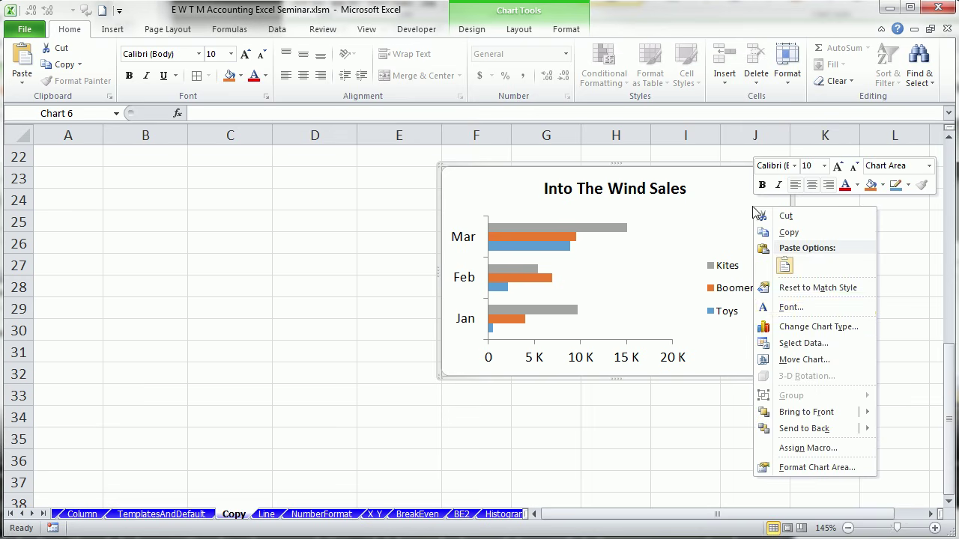
pyautogui.click(813, 328)
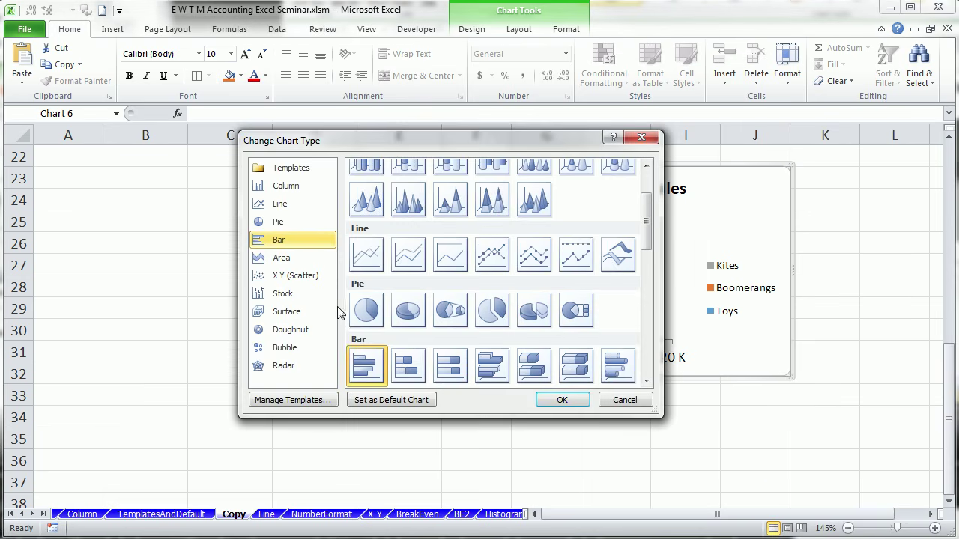
pyautogui.click(410, 373)
pyautogui.click(589, 402)
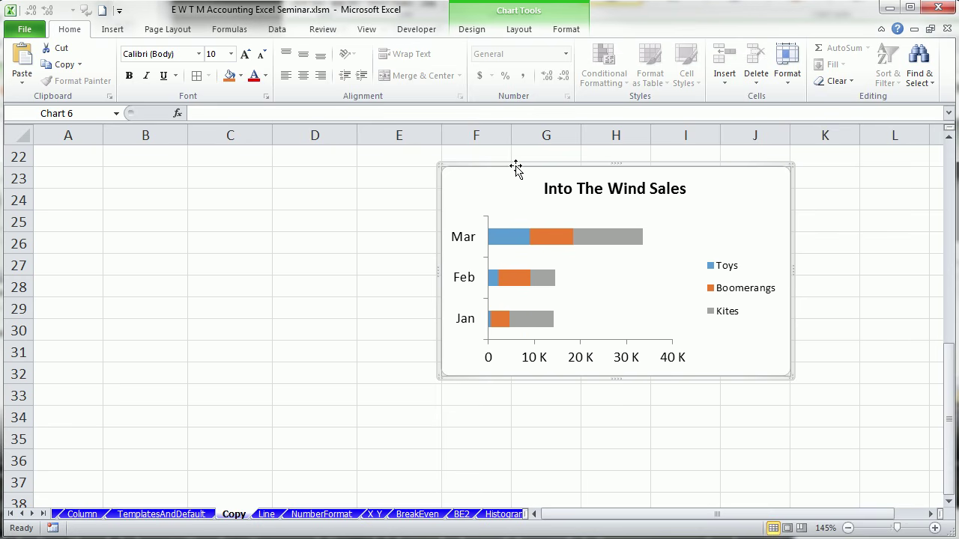
# Copy the stacked bar chart and paste the duplicate at cell F34 below it.
pyautogui.click(485, 404)
pyautogui.click(481, 414)
pyautogui.hotkey('ctrl', 'v')
pyautogui.scroll(-2, 660, 438)
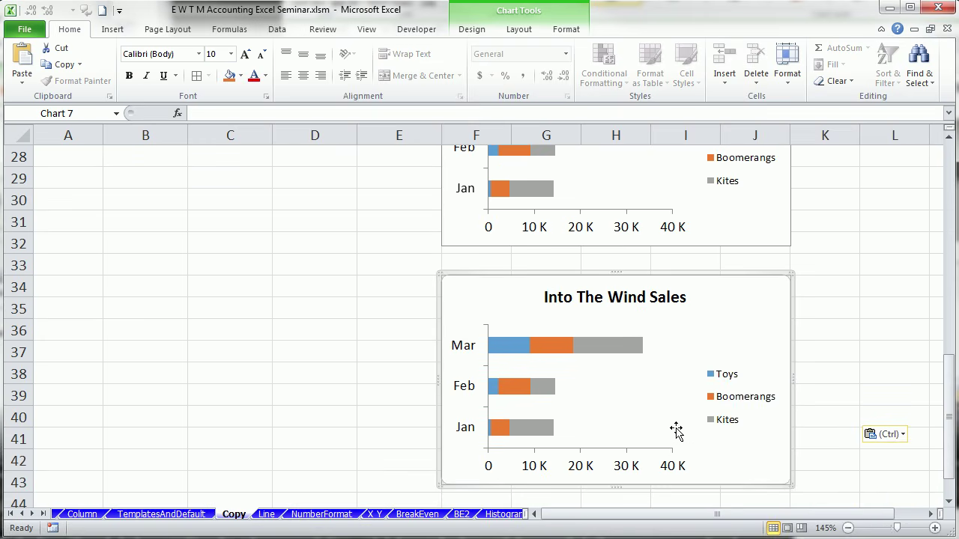
# Change the chart type of the duplicate at F34 to 100% Stacked Bar.
pyautogui.rightClick(738, 320)
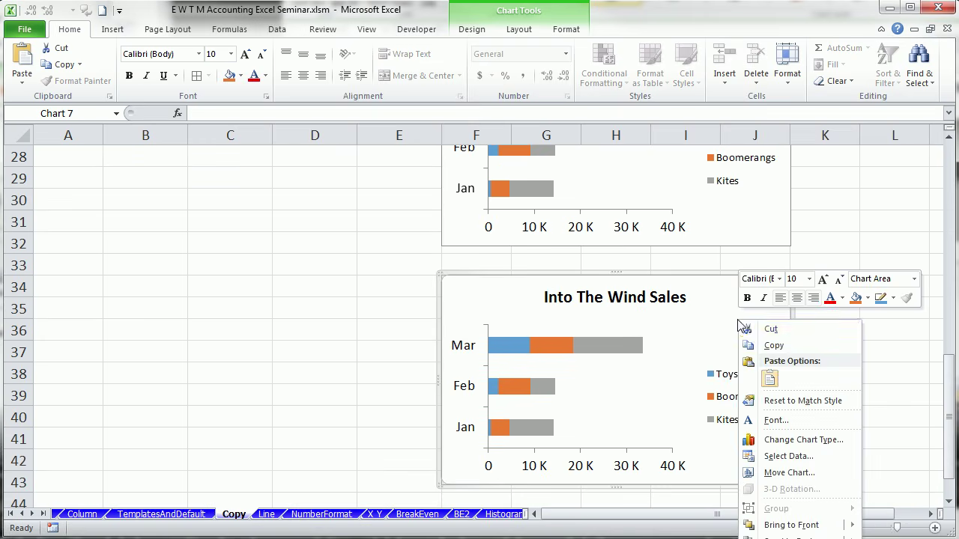
pyautogui.click(789, 445)
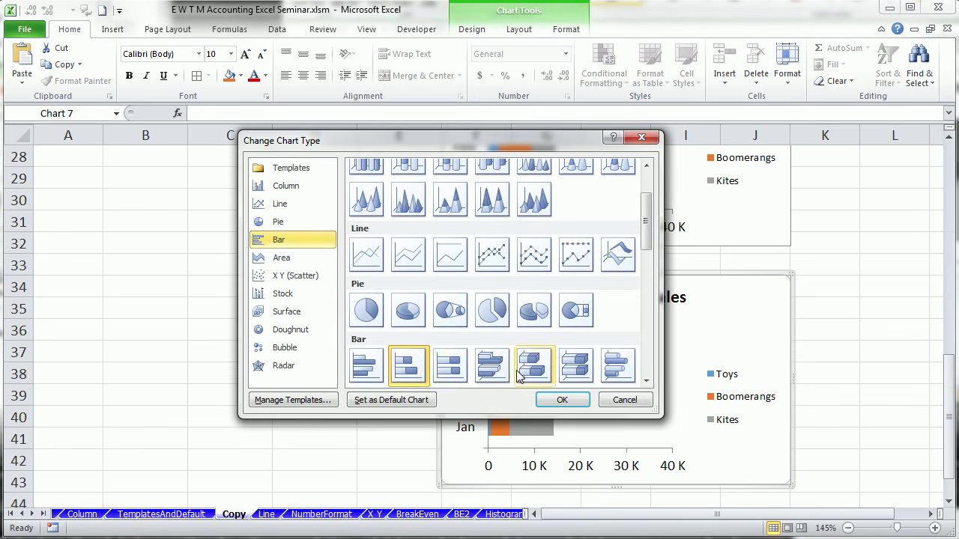
pyautogui.click(452, 375)
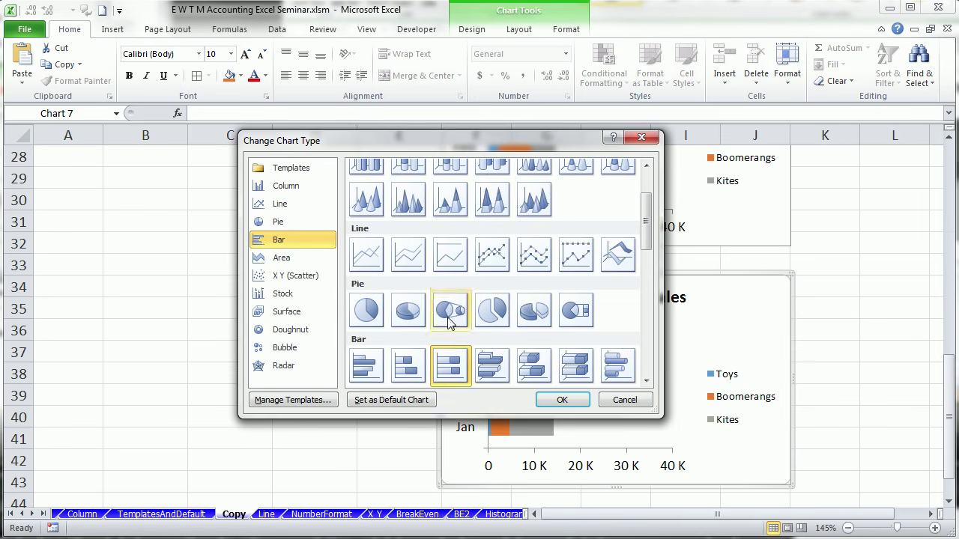
pyautogui.click(459, 371)
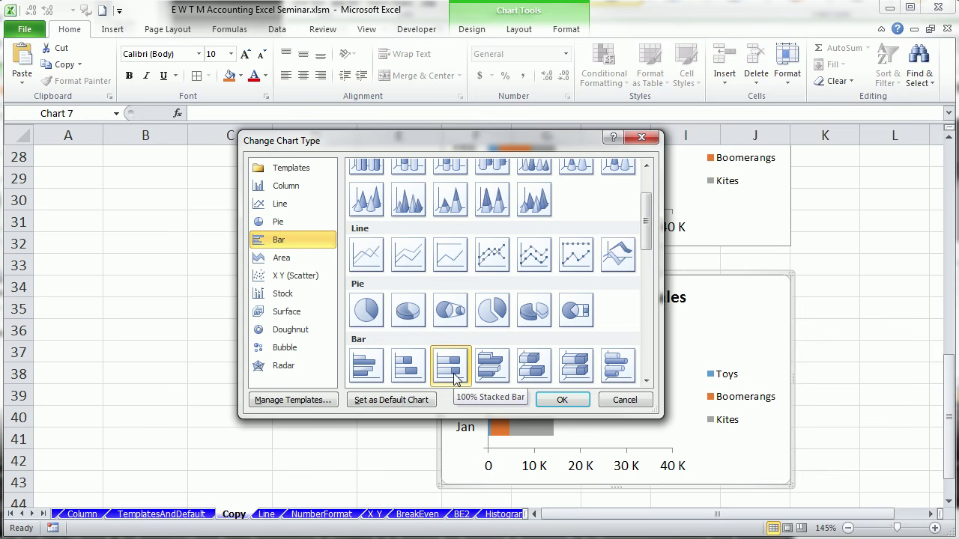
pyautogui.click(562, 400)
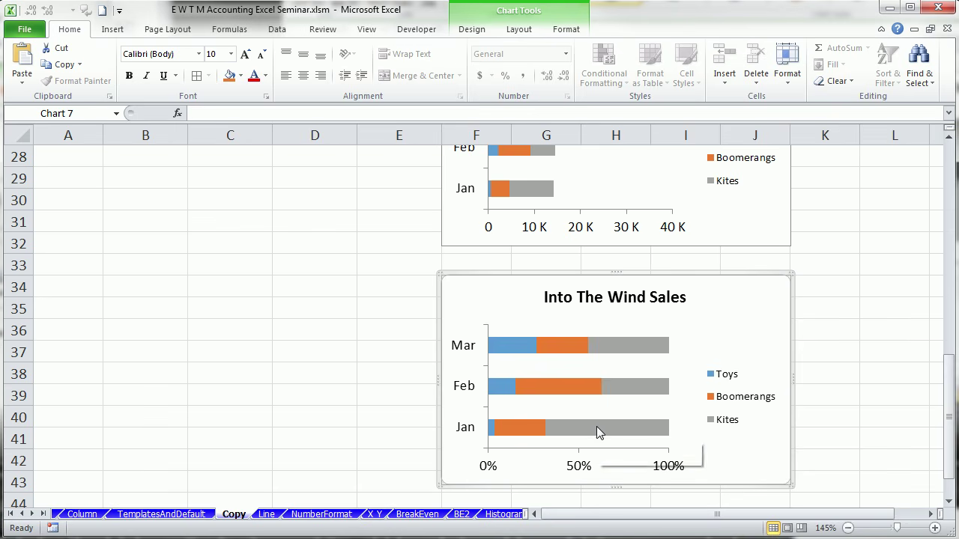
pyautogui.moveTo(597, 432)
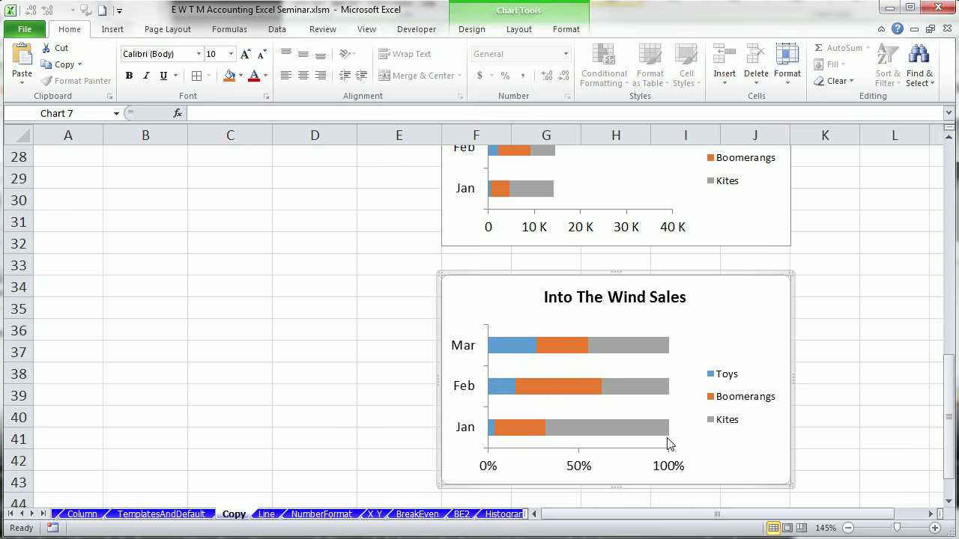
pyautogui.moveTo(669, 444)
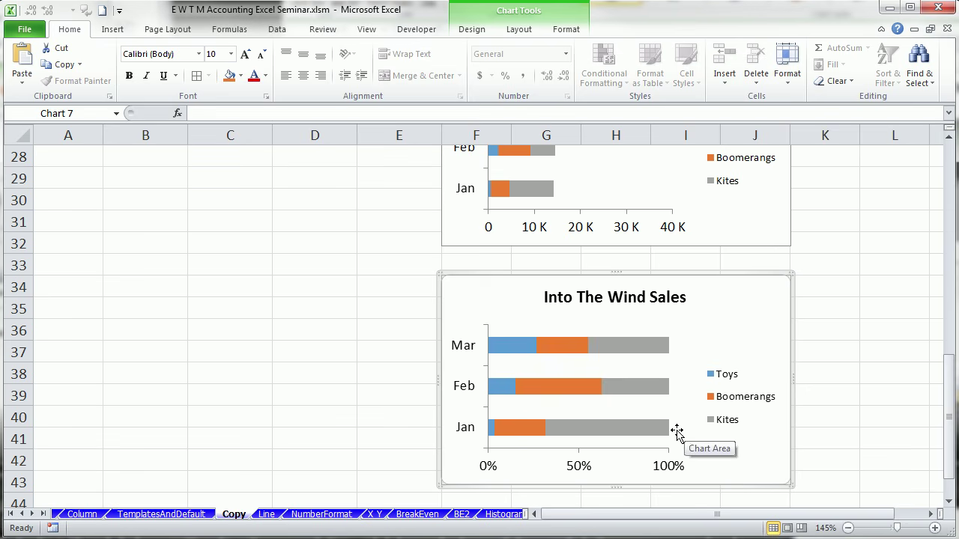
pyautogui.scroll(5, 681, 435)
pyautogui.scroll(4, 717, 436)
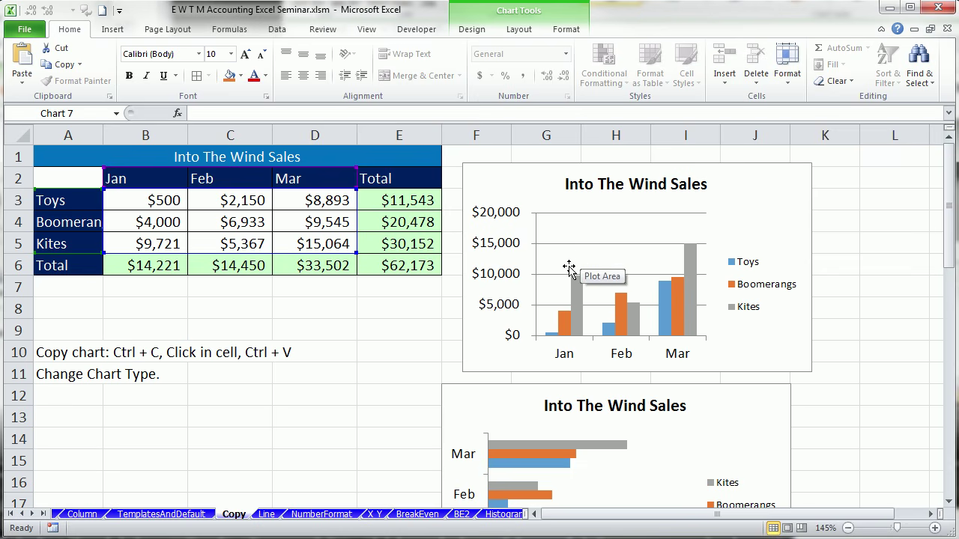
# On the Line sheet, insert a 2-D line chart with markers from the range A2:I5.
pyautogui.click(267, 515)
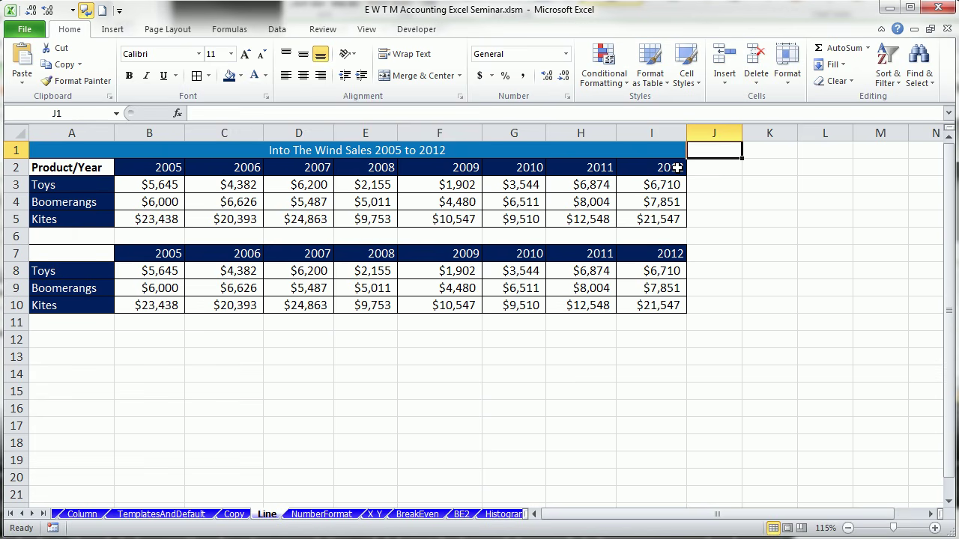
pyautogui.moveTo(72, 171); pyautogui.dragTo(633, 221)
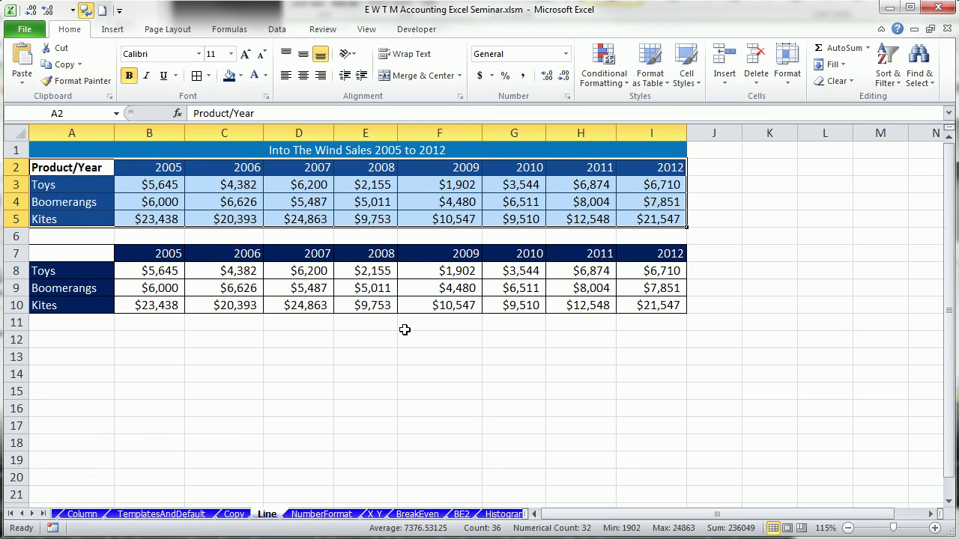
pyautogui.click(111, 30)
pyautogui.click(320, 65)
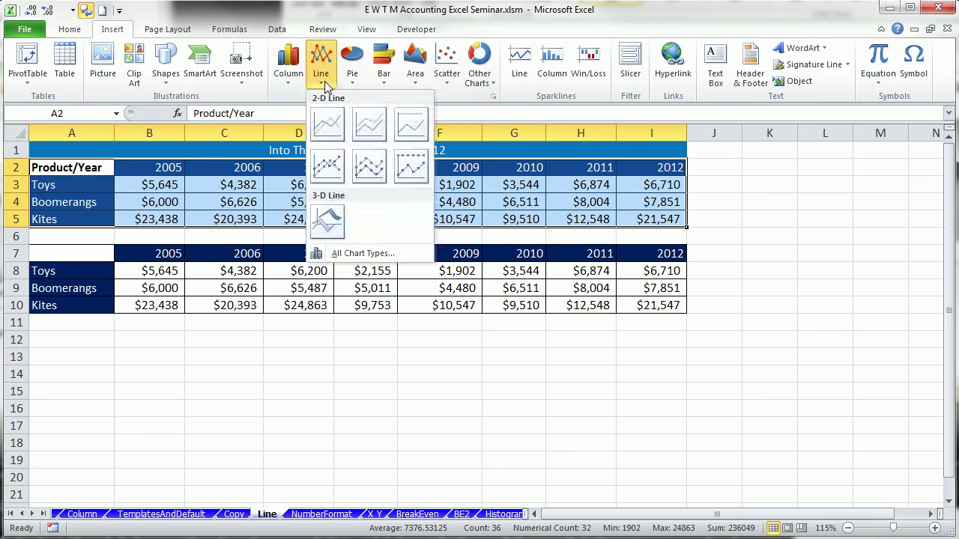
pyautogui.click(335, 166)
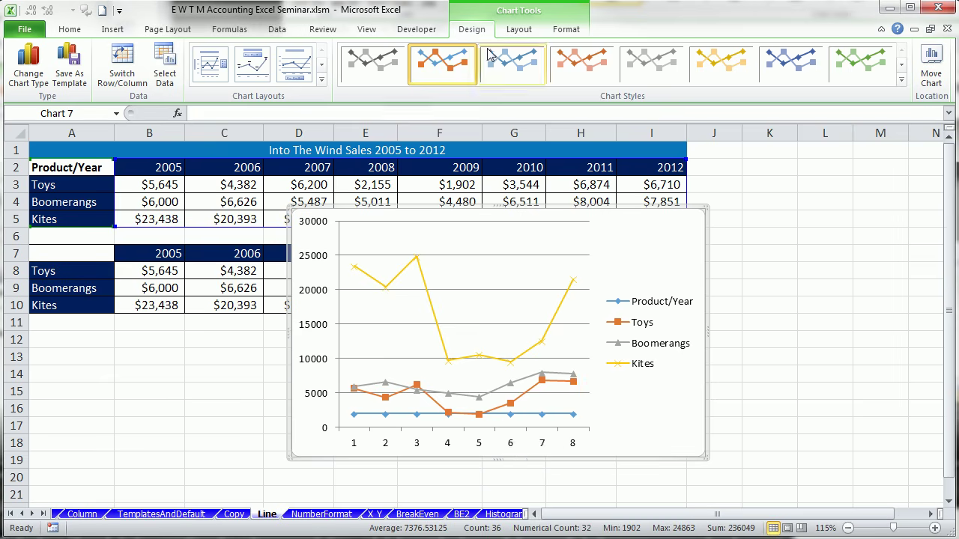
# Remove the Product/Year series from the new line chart's data source.
pyautogui.click(166, 78)
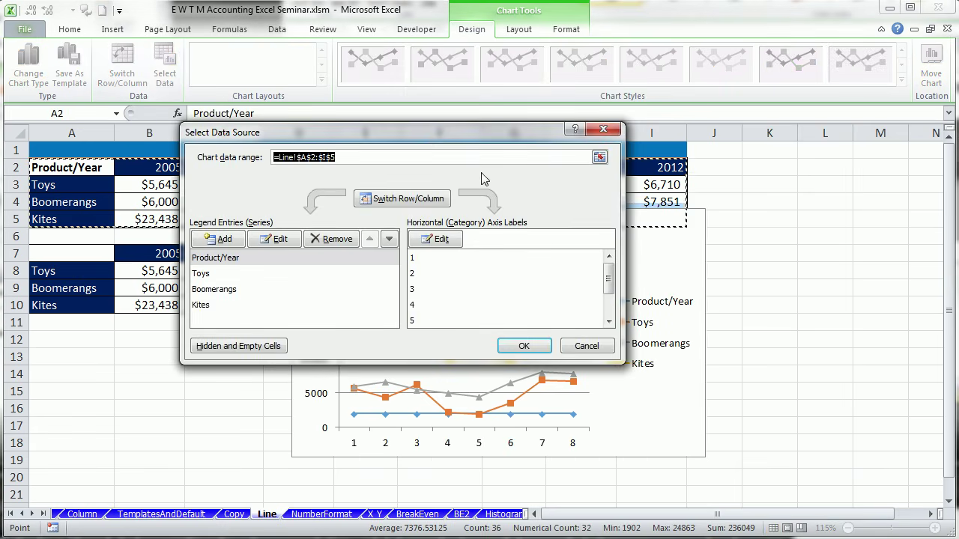
pyautogui.moveTo(430, 132); pyautogui.dragTo(632, 162)
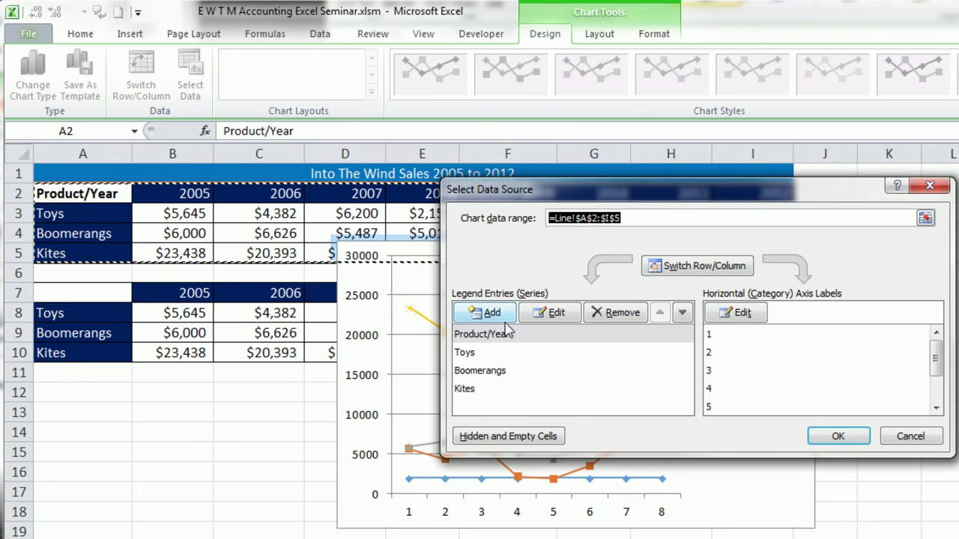
pyautogui.click(499, 340)
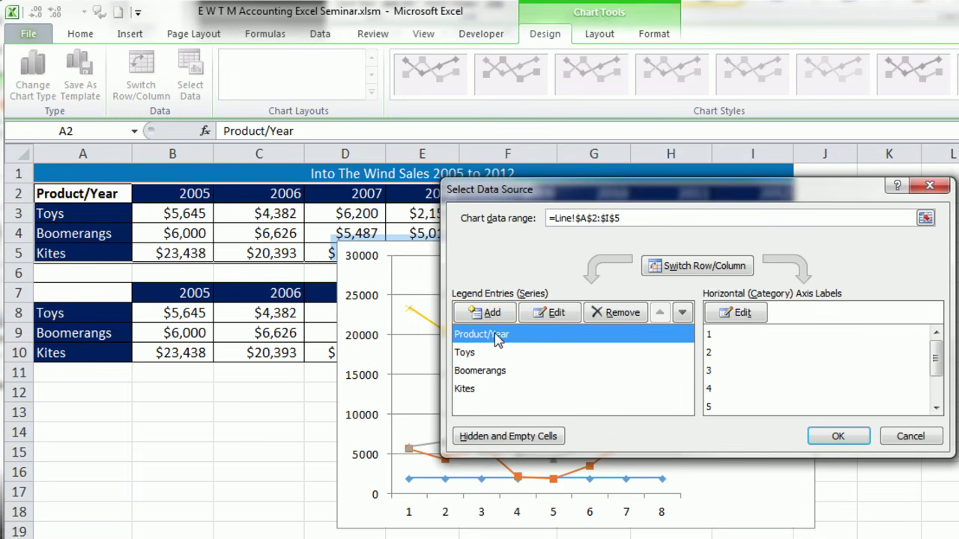
pyautogui.moveTo(547, 195); pyautogui.dragTo(103, 367)
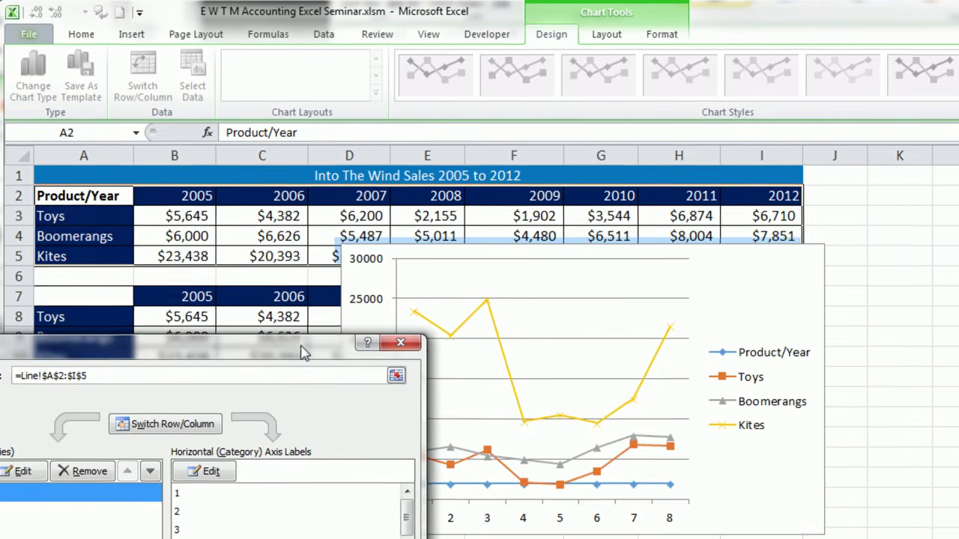
pyautogui.moveTo(294, 342); pyautogui.dragTo(756, 191)
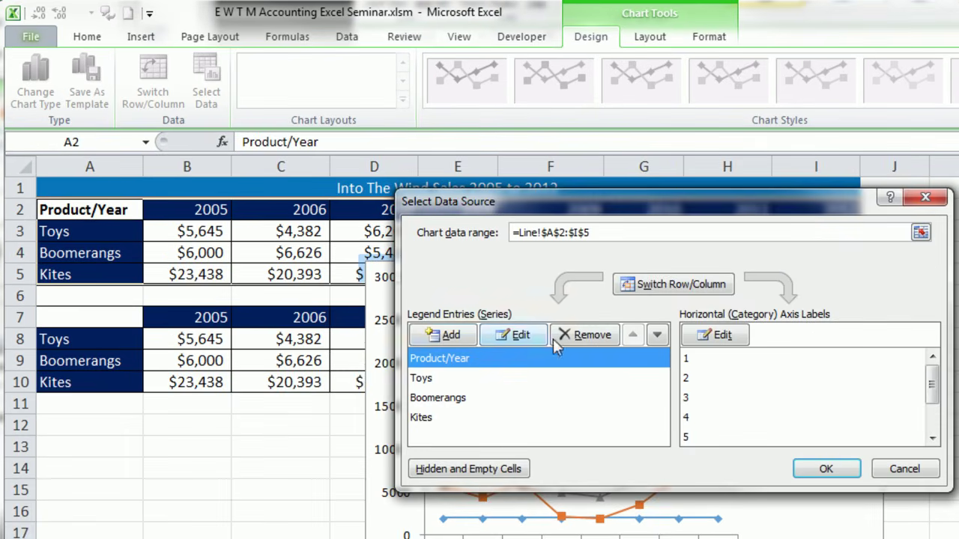
pyautogui.click(604, 337)
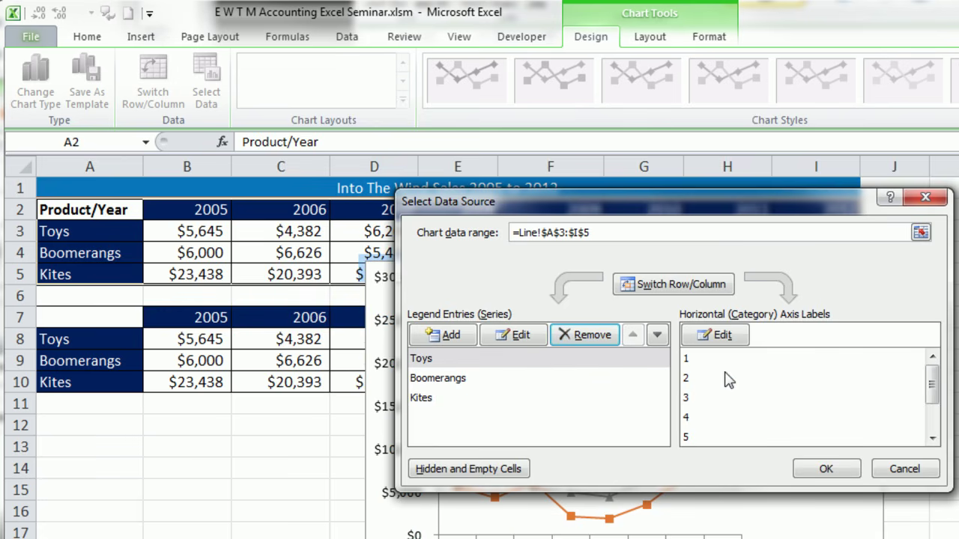
# Set the line chart's horizontal axis labels to the years in B2:I2 and apply the data source changes.
pyautogui.click(720, 339)
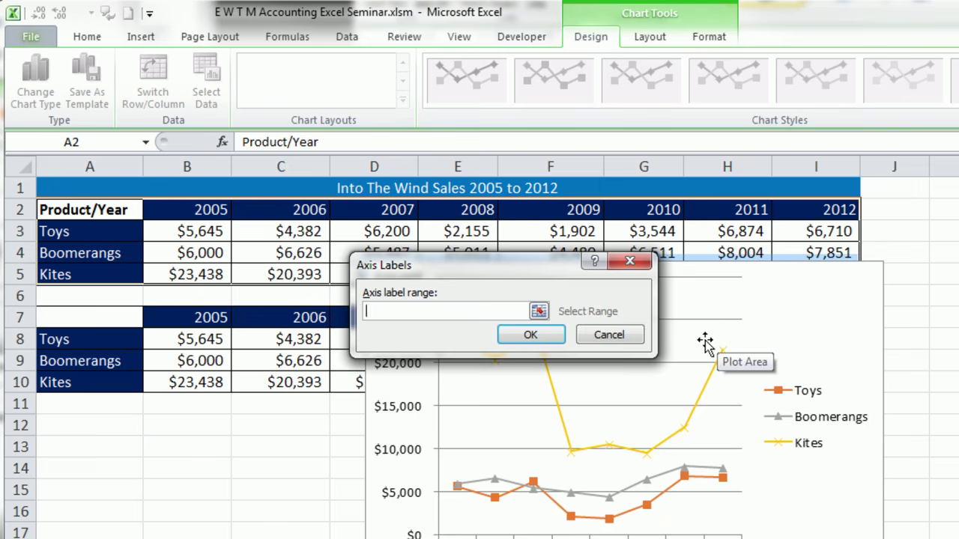
pyautogui.moveTo(193, 210); pyautogui.dragTo(809, 208)
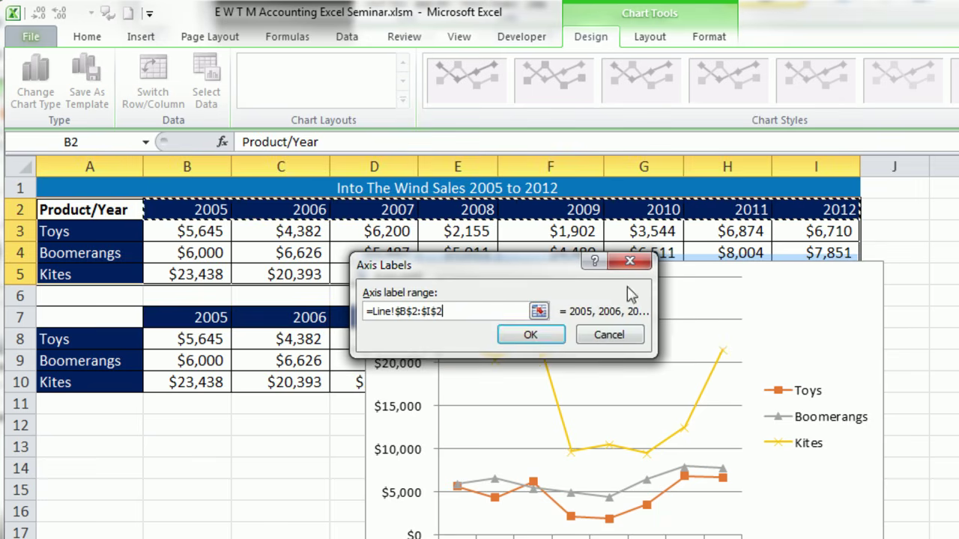
pyautogui.click(532, 337)
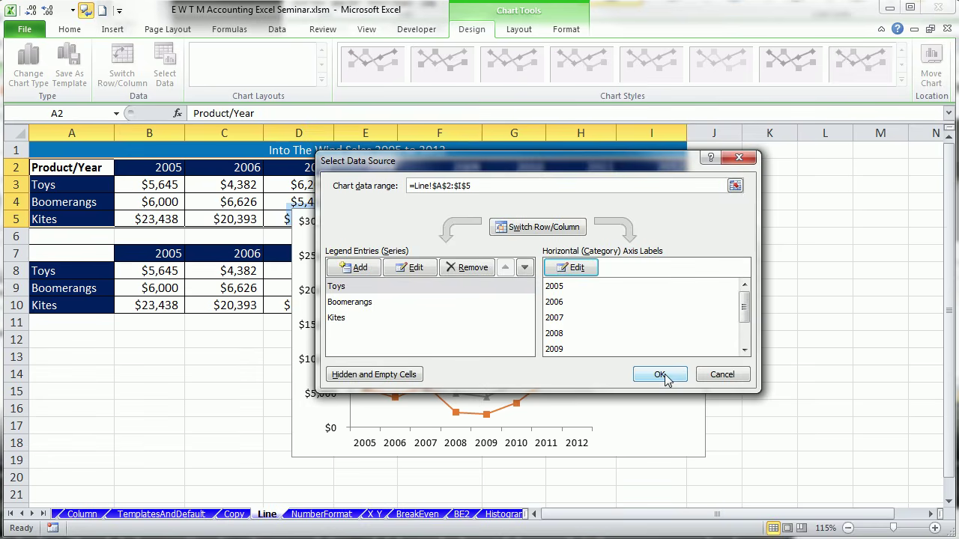
pyautogui.click(827, 469)
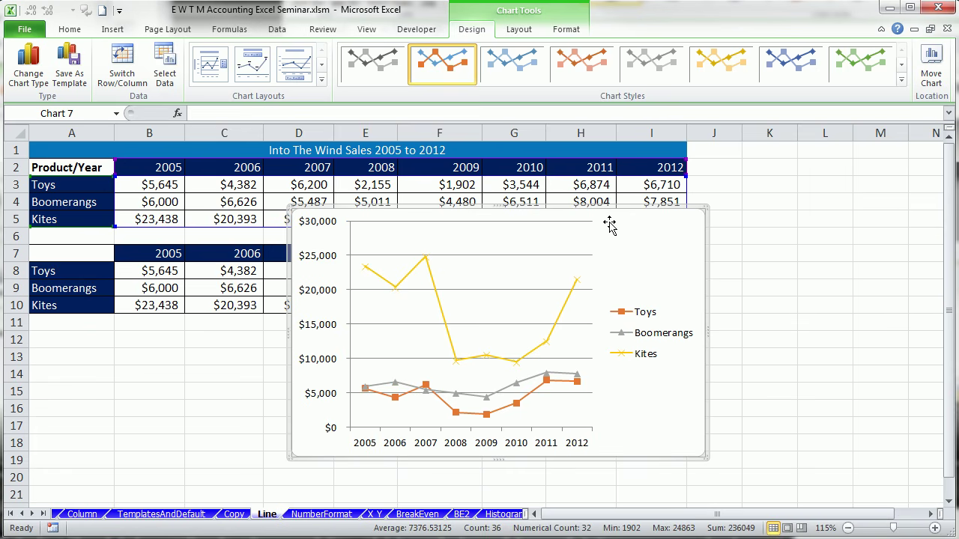
# Add a title above the line chart reading "Sales by Year".
pyautogui.click(519, 30)
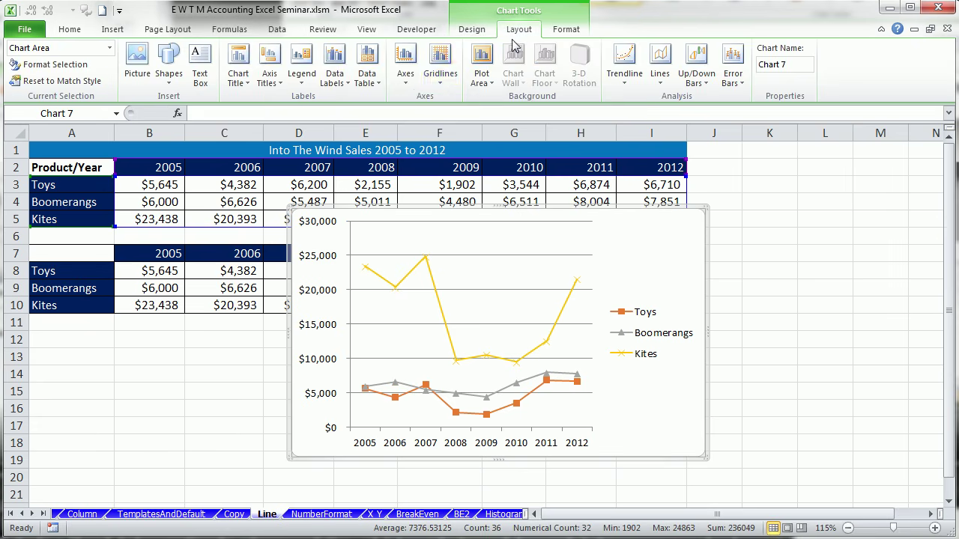
pyautogui.click(244, 90)
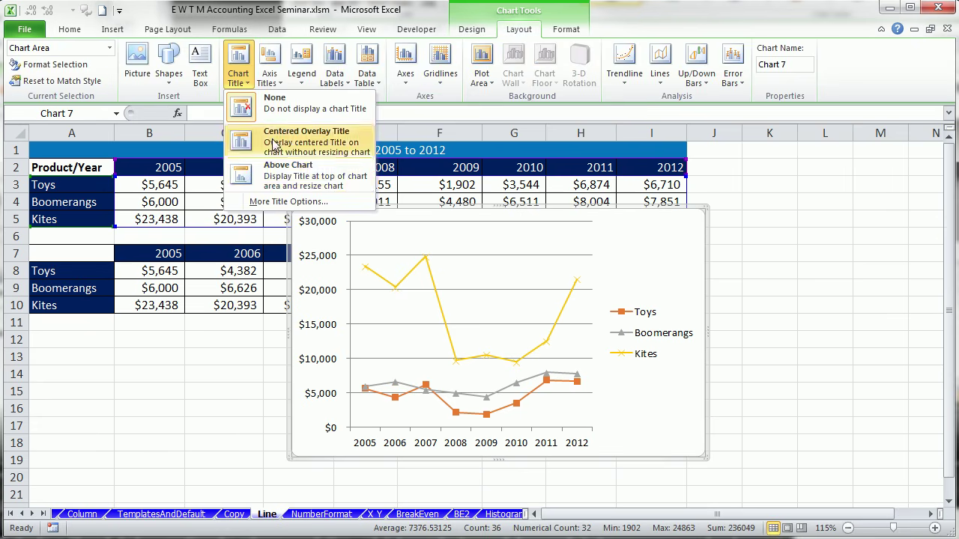
pyautogui.click(368, 181)
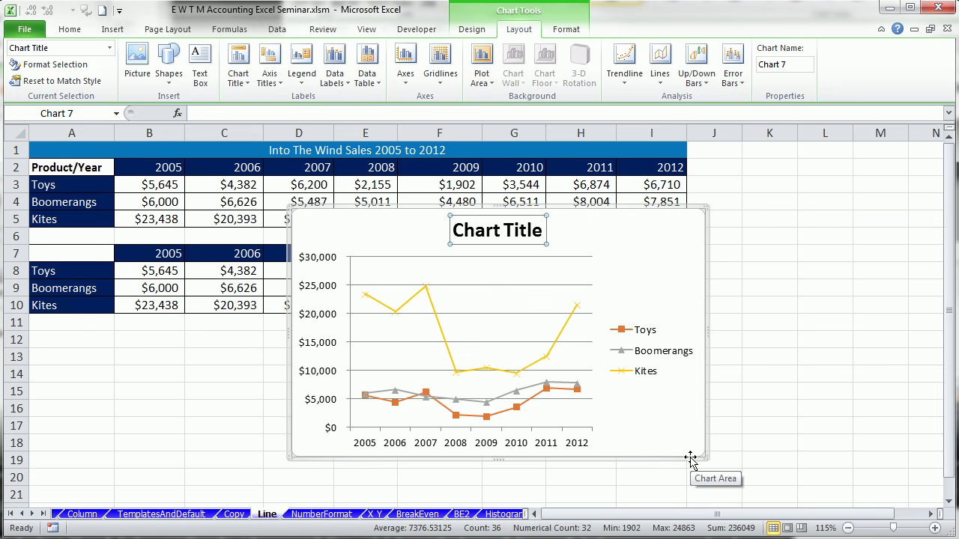
pyautogui.write('Sales by Year')
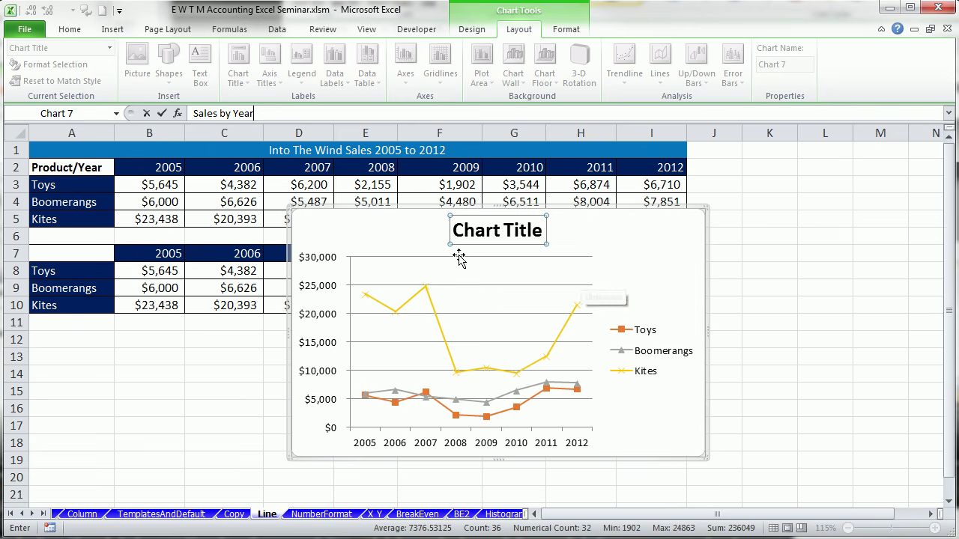
pyautogui.press('Return')
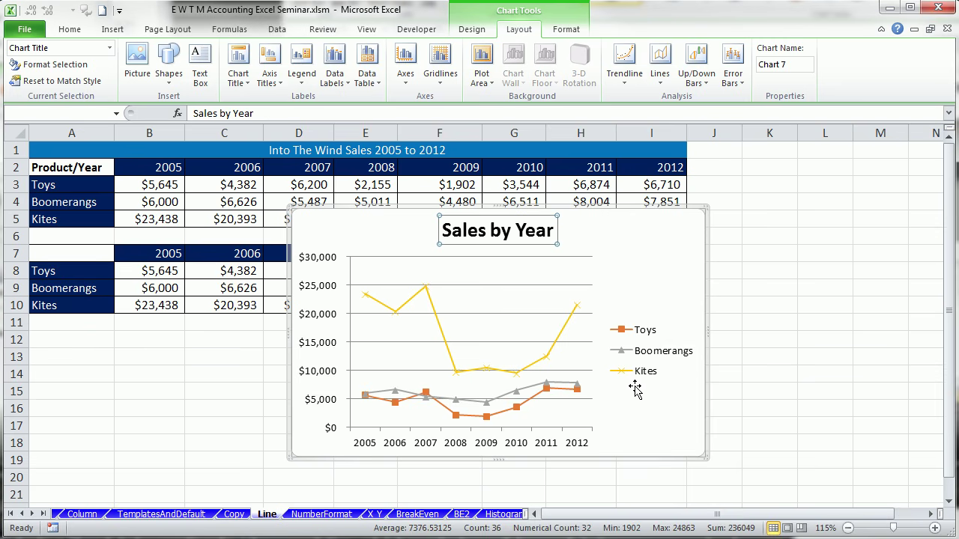
# Set the line chart's legend position to Bottom.
pyautogui.click(654, 354)
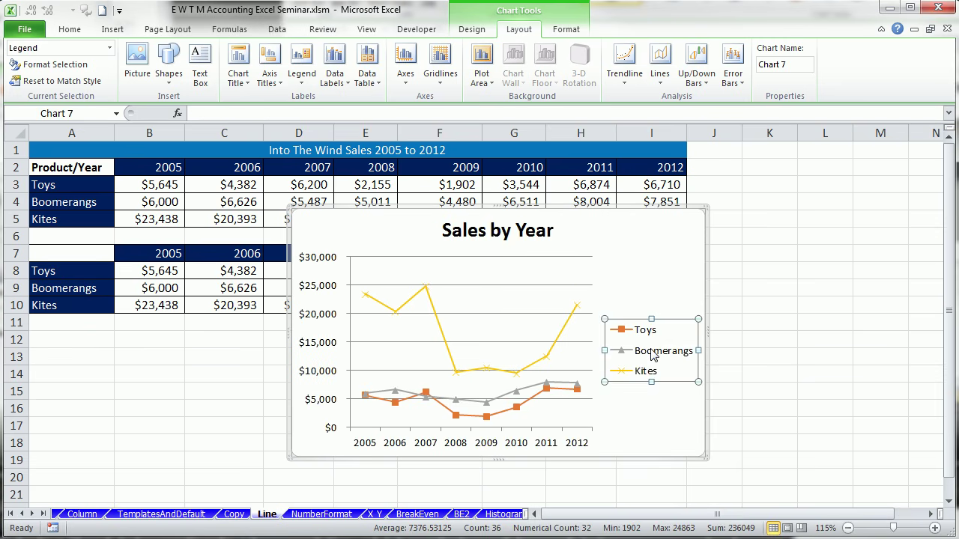
pyautogui.doubleClick(653, 353)
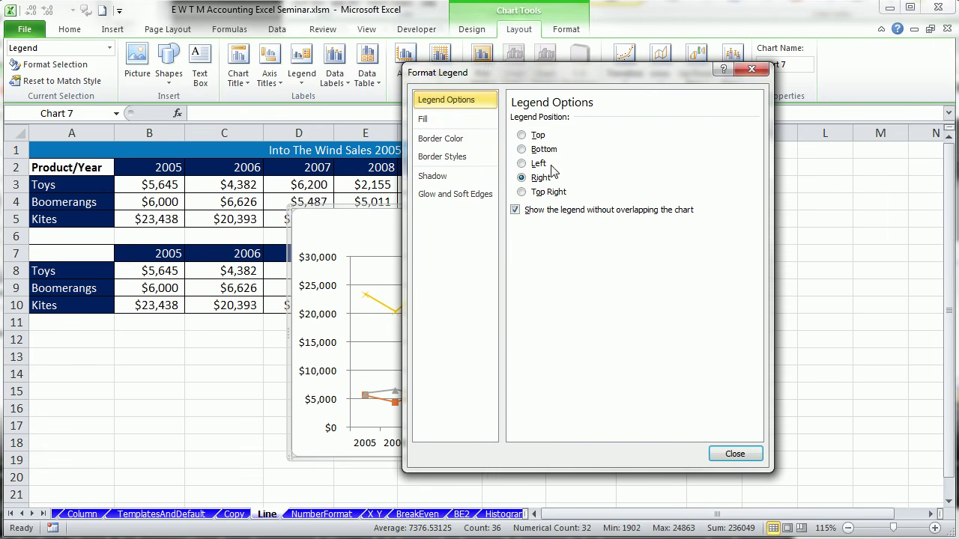
pyautogui.click(522, 149)
pyautogui.click(738, 454)
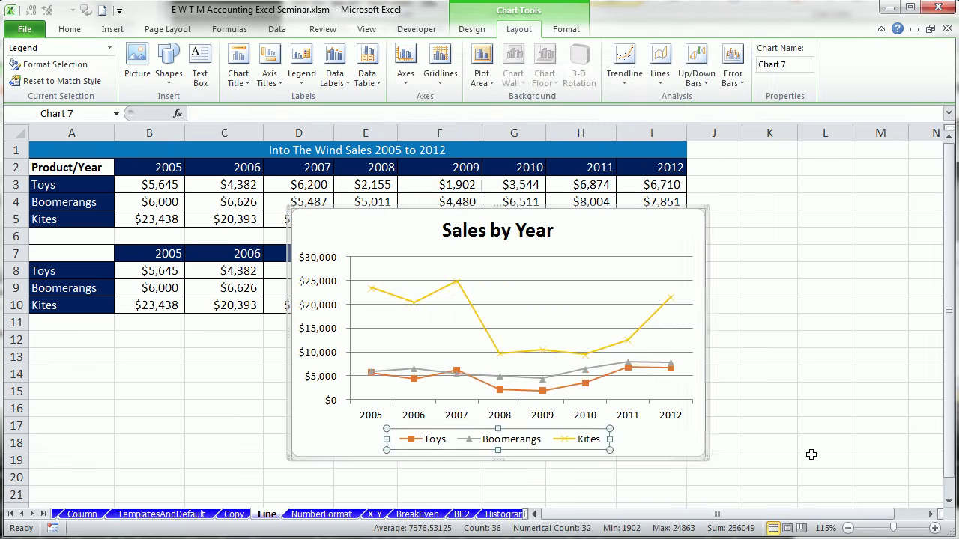
# Move the Sales by Year chart off the tables to the empty cells beside them, starting around column J.
pyautogui.click(827, 410)
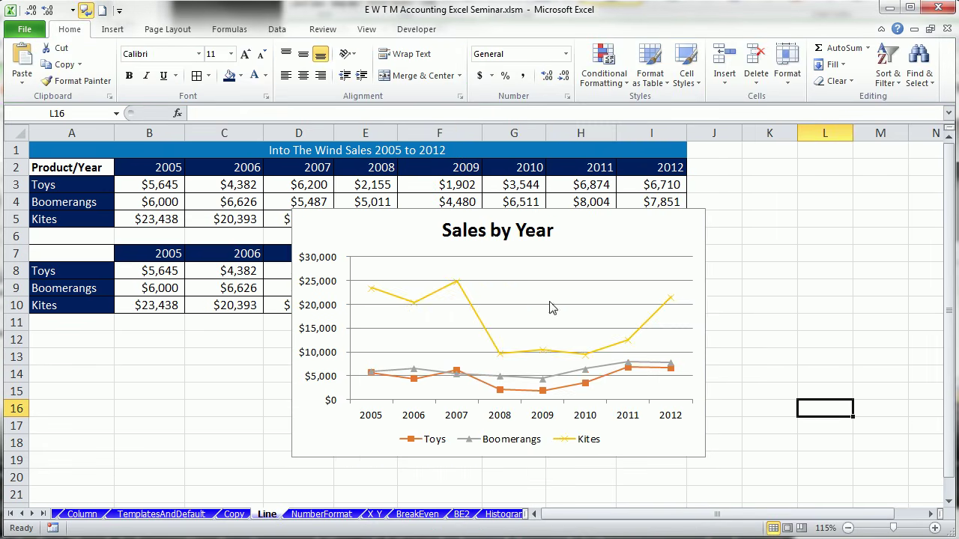
pyautogui.click(298, 215)
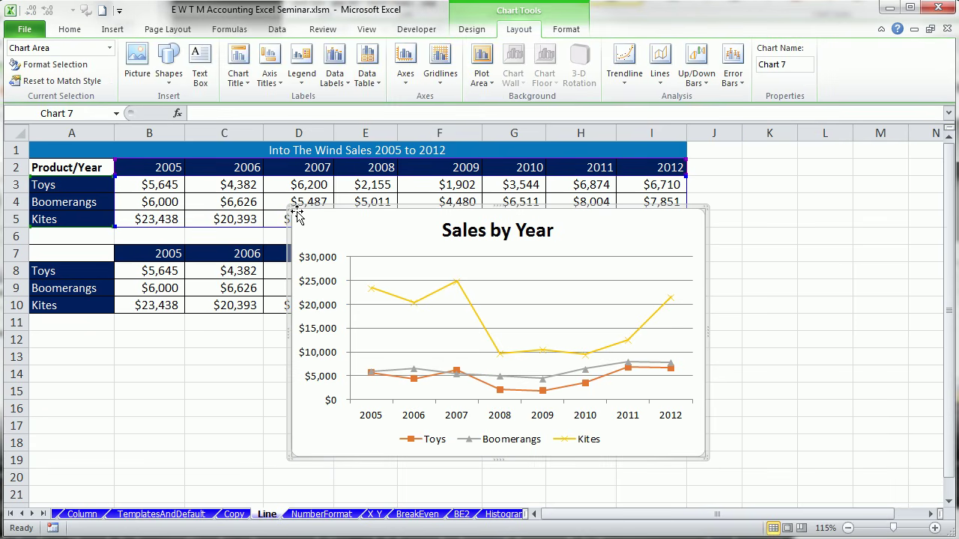
pyautogui.moveTo(306, 212); pyautogui.dragTo(731, 153)
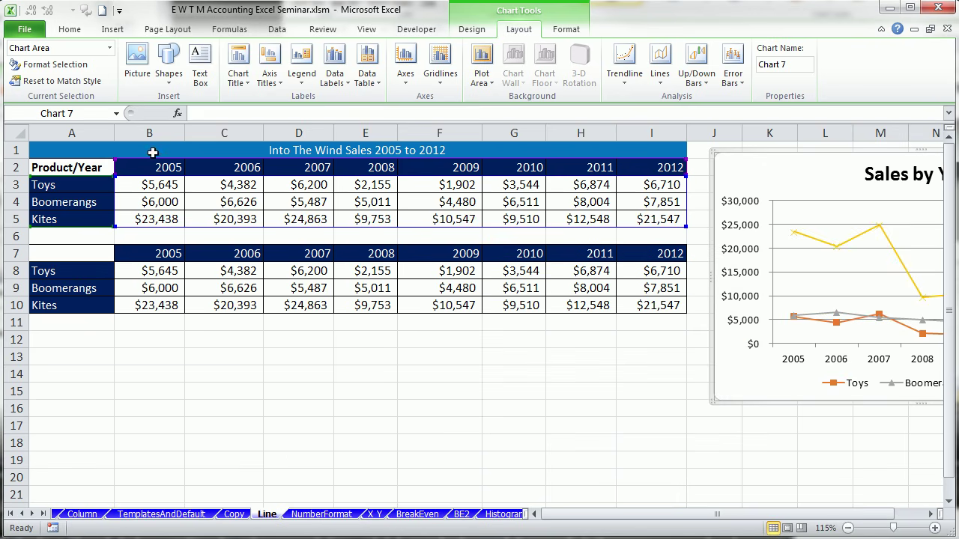
# Insert a second 2-D line chart with markers from the lower table, range A7:I10, and deselect it.
pyautogui.click(71, 253)
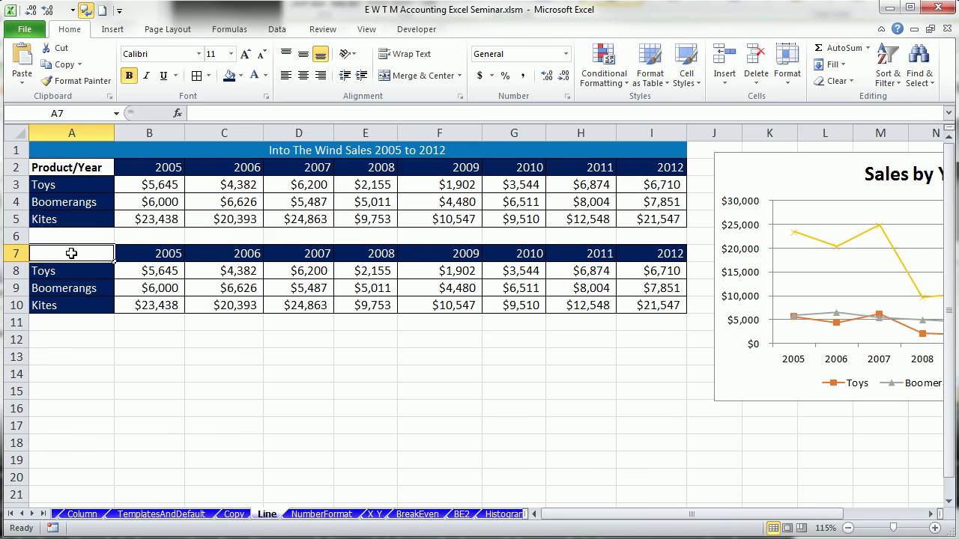
pyautogui.moveTo(71, 253); pyautogui.dragTo(629, 304)
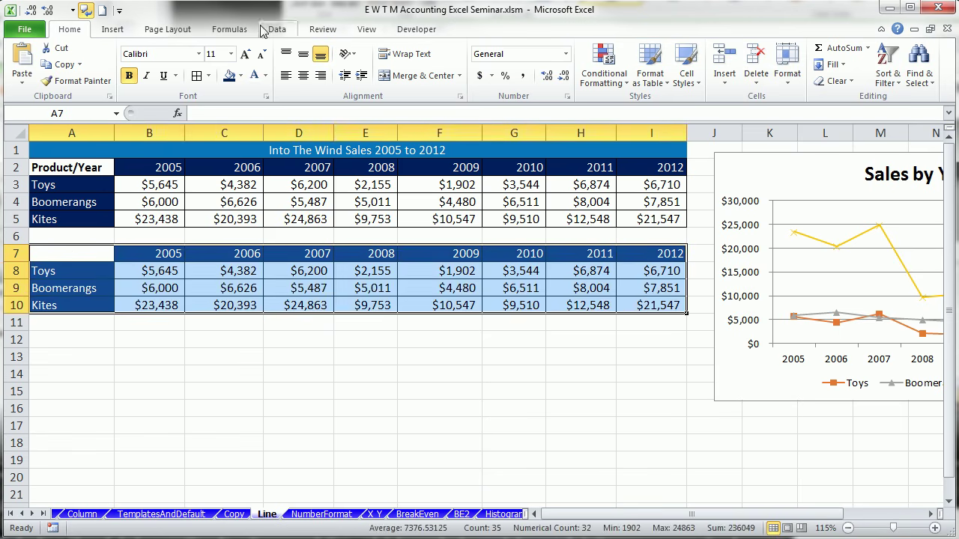
pyautogui.click(113, 30)
pyautogui.click(320, 74)
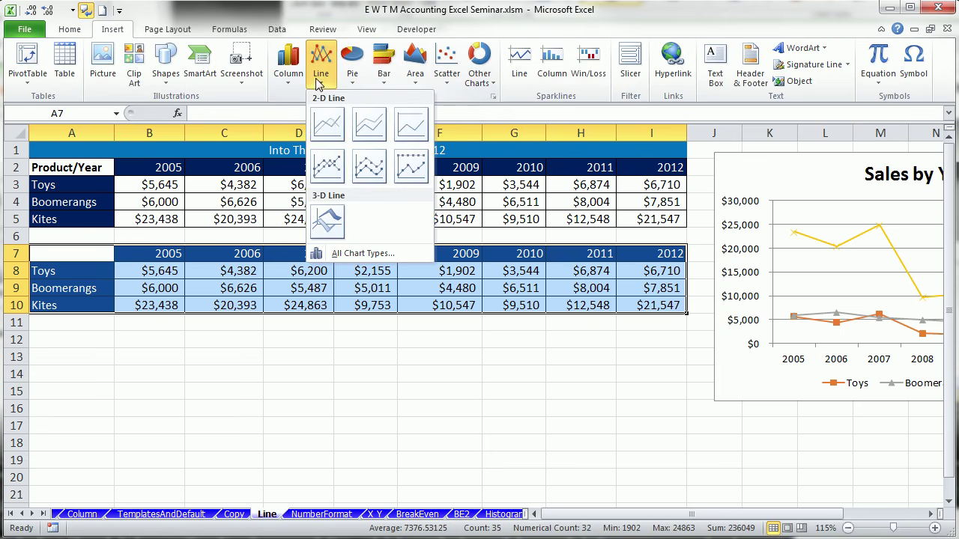
pyautogui.click(338, 168)
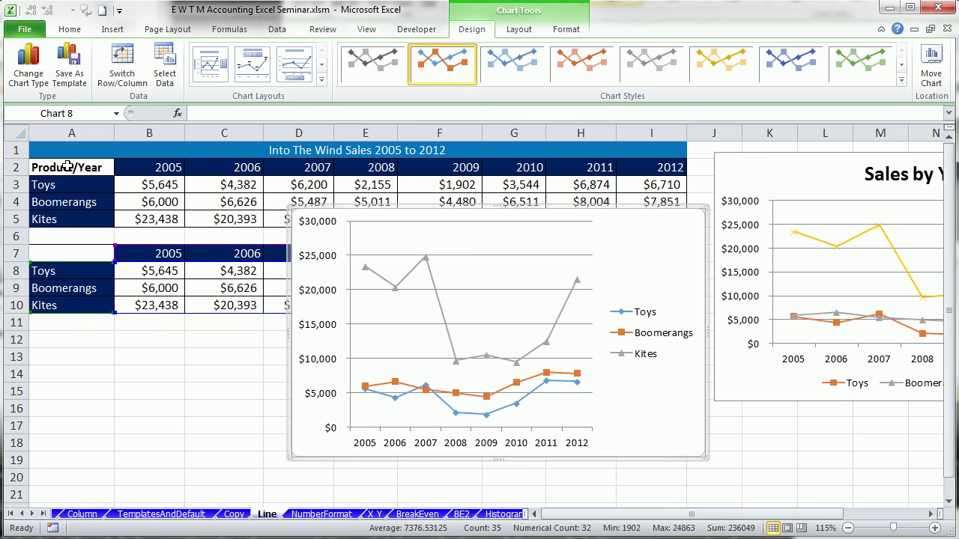
pyautogui.click(124, 362)
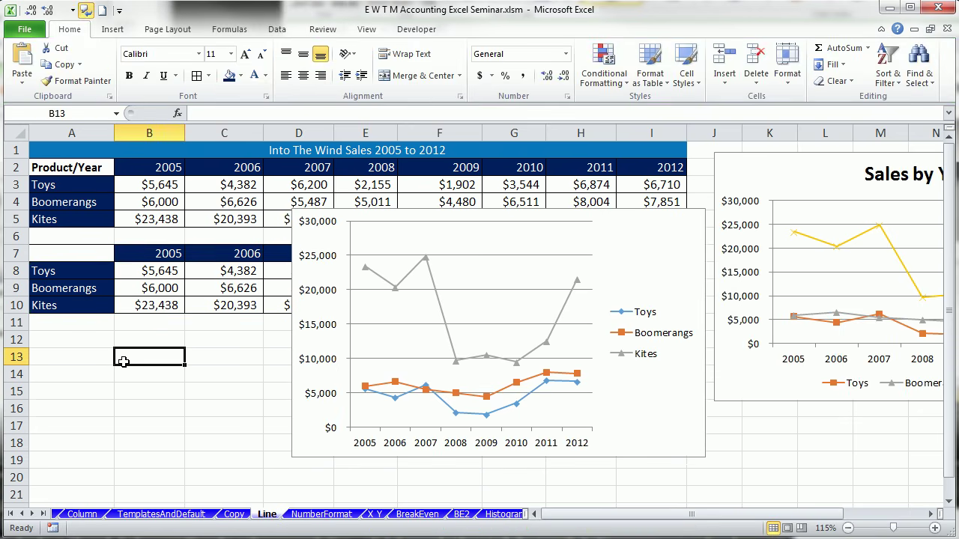
# Open the NumberFormat sheet with its product sales table, A1:D8, selected.
pyautogui.click(318, 515)
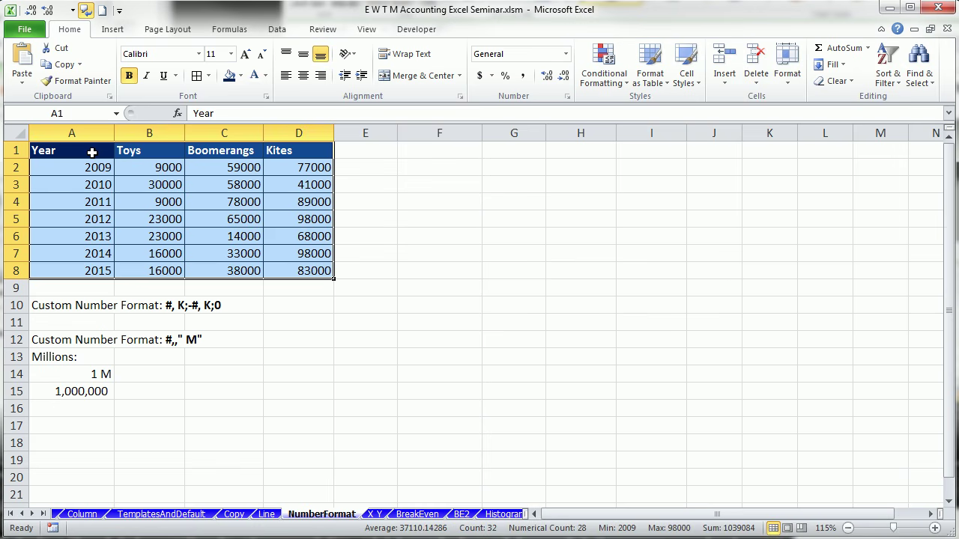
# Try a 2-D line chart with markers from A1:D8 with the Year header included, and delete the chart.
pyautogui.click(114, 31)
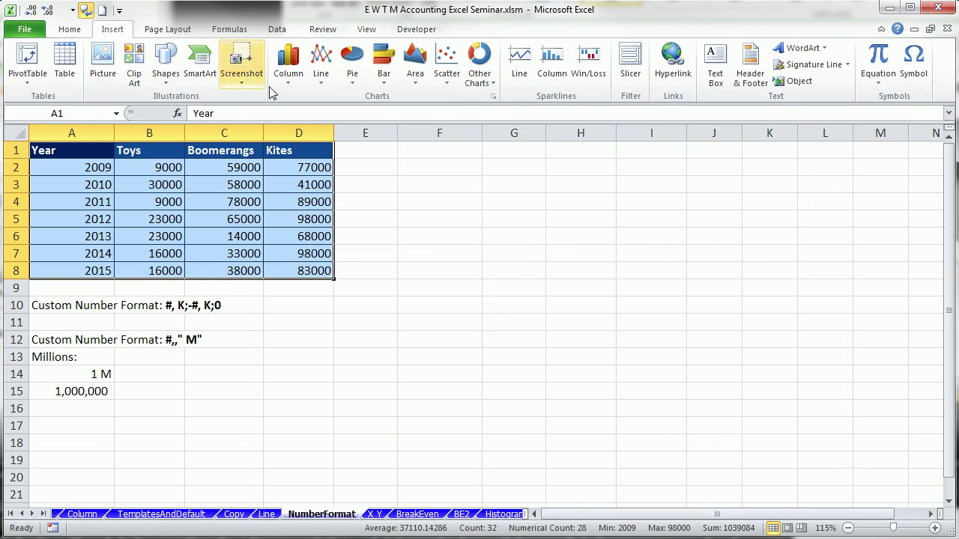
pyautogui.click(319, 63)
pyautogui.click(330, 171)
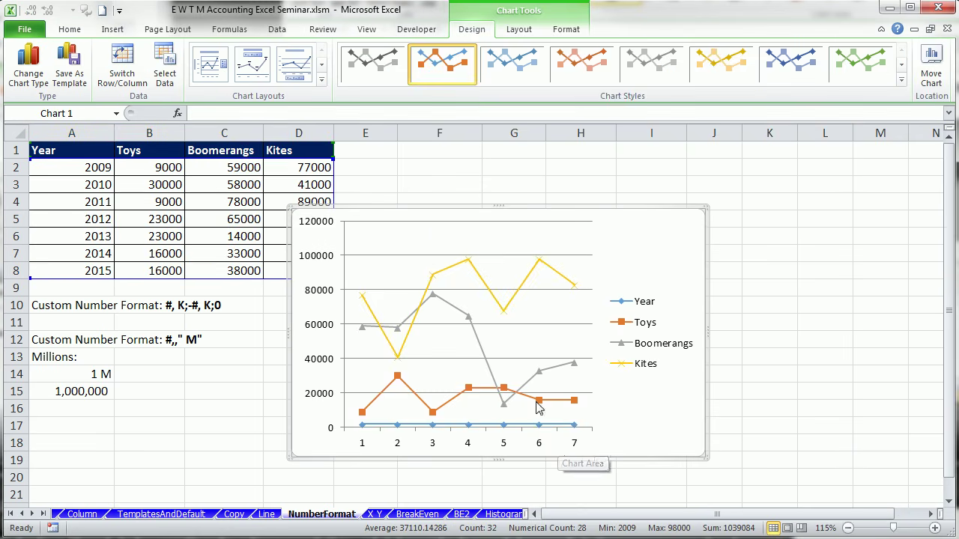
pyautogui.press('Delete')
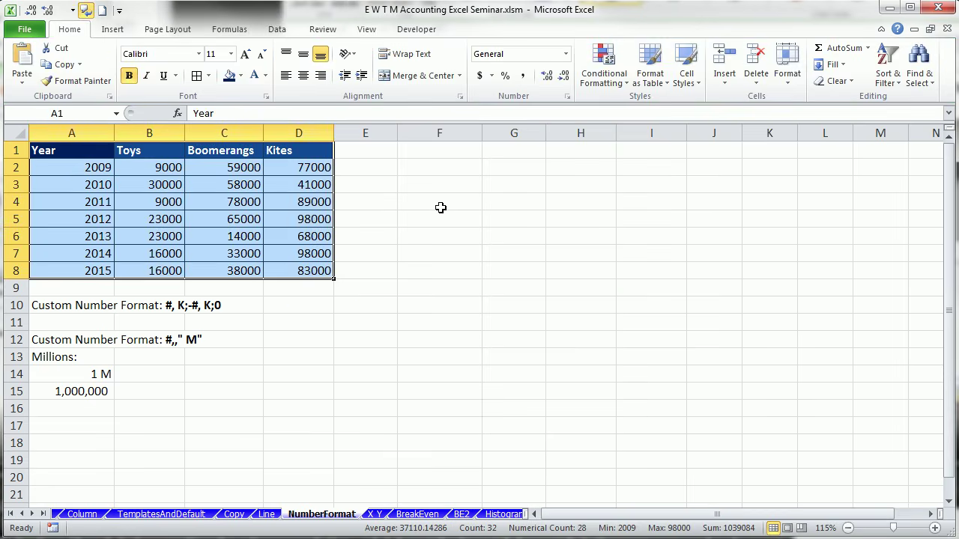
# Clear the Year header from cell A1 of the sales table.
pyautogui.click(65, 156)
pyautogui.press('Delete')
pyautogui.click(485, 272)
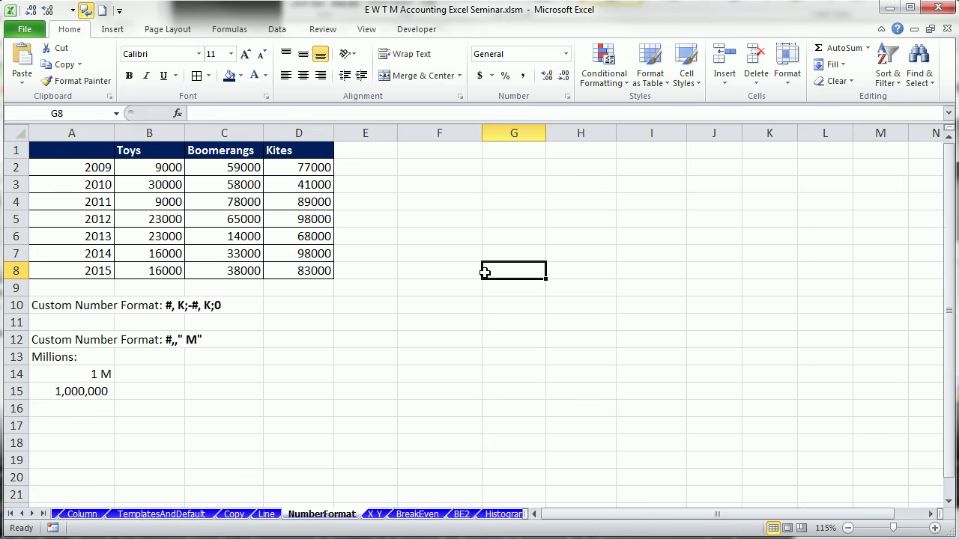
# Insert a 2-D line chart with markers from the whole sales table, range A1:D8.
pyautogui.moveTo(71, 153); pyautogui.dragTo(287, 267)
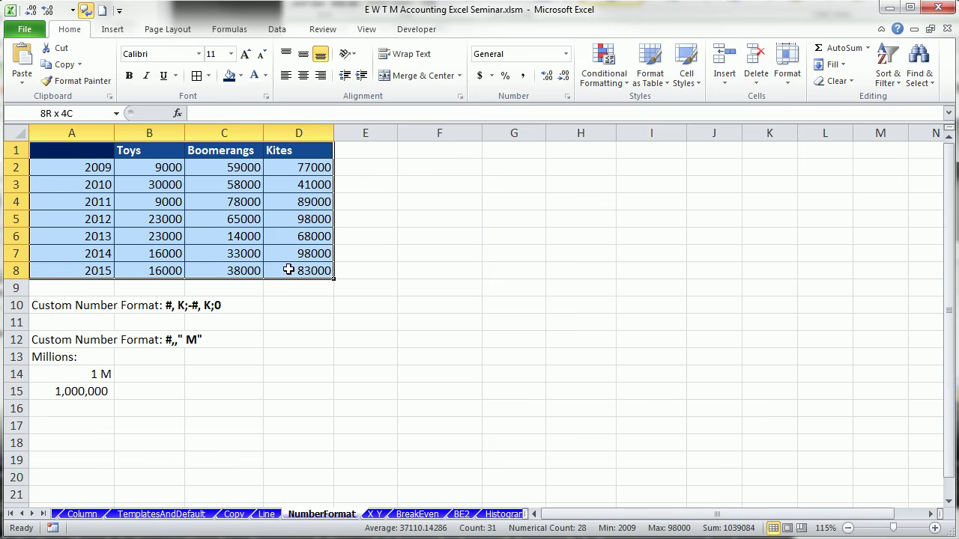
pyautogui.click(112, 29)
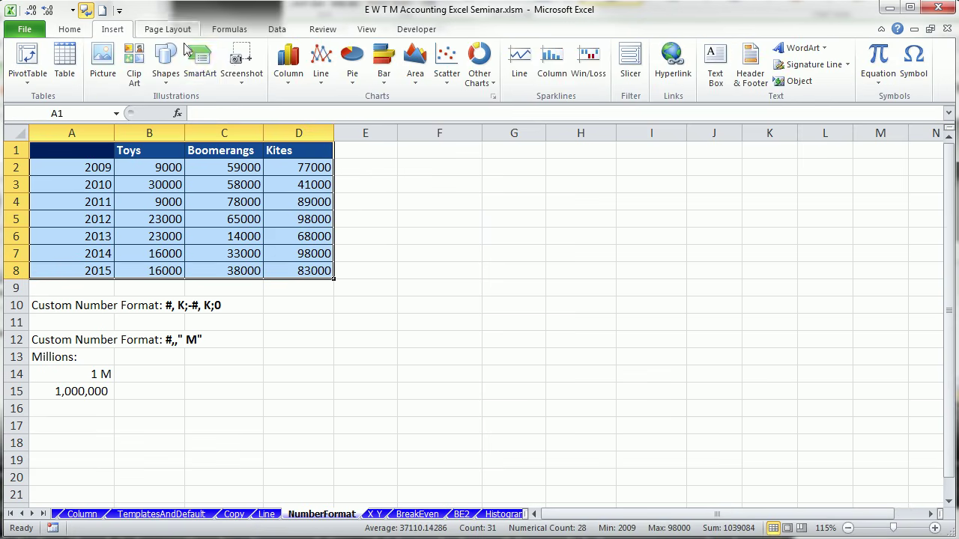
pyautogui.click(319, 82)
pyautogui.click(327, 166)
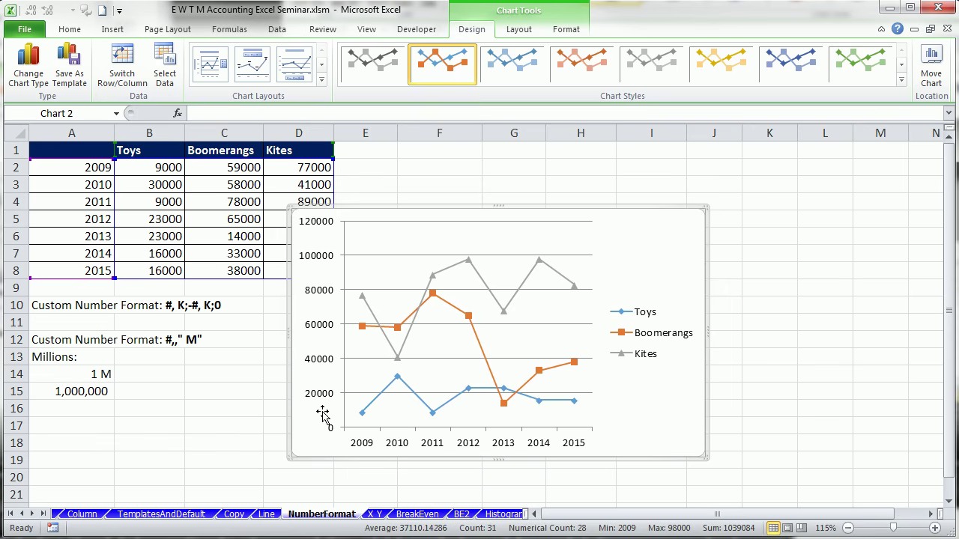
# Move the line chart off the table to the empty cells beside it, starting in column E, keeping its source data intact.
pyautogui.moveTo(334, 203); pyautogui.dragTo(393, 201)
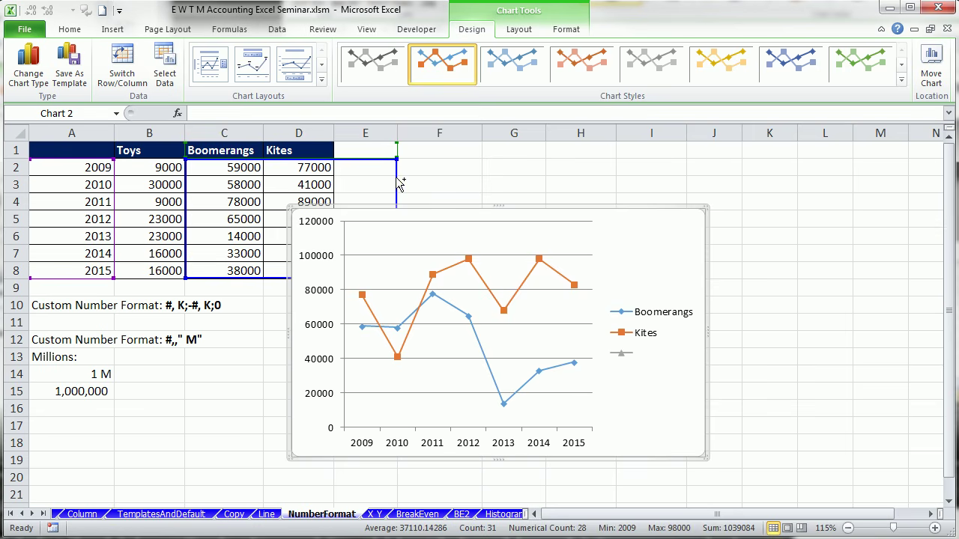
pyautogui.moveTo(399, 184); pyautogui.dragTo(396, 177)
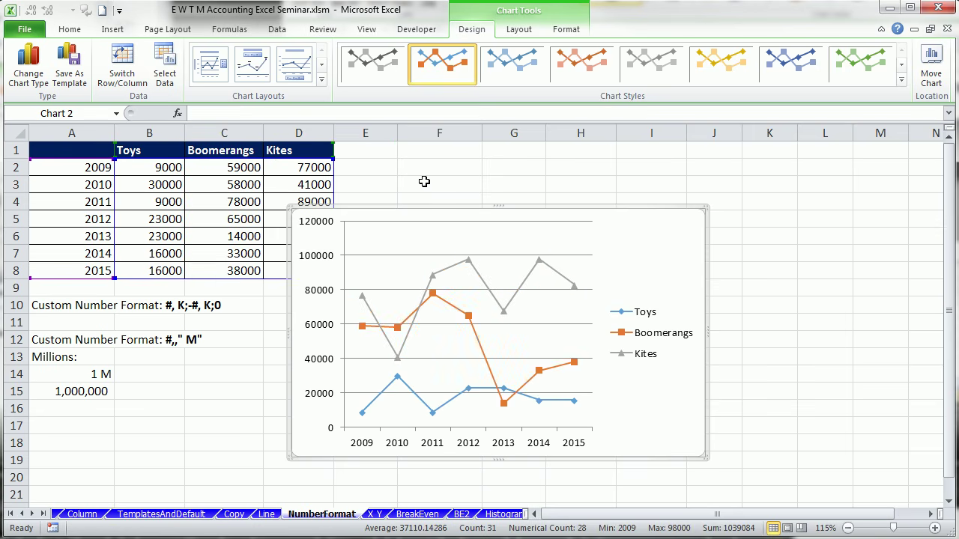
pyautogui.click(424, 182)
pyautogui.click(422, 210)
pyautogui.moveTo(413, 209); pyautogui.dragTo(493, 162)
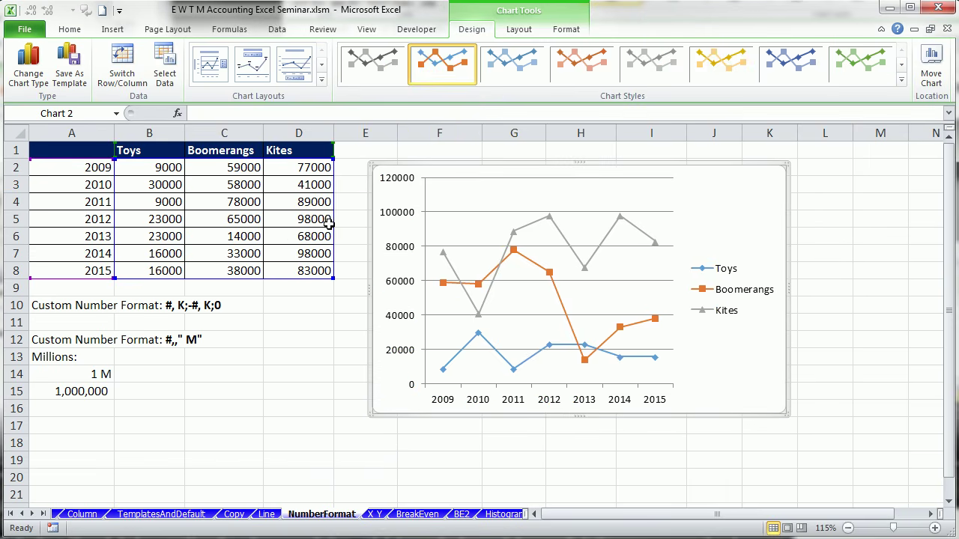
# Apply the custom number format #, K;-#, K;0 to the sales figures in B2:D8.
pyautogui.moveTo(162, 169); pyautogui.dragTo(307, 268)
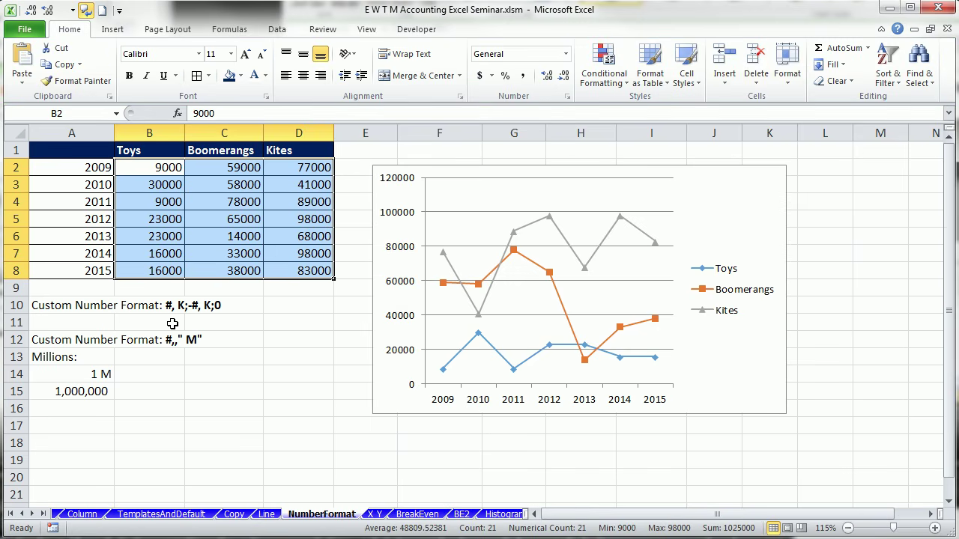
pyautogui.hotkey('ctrl', '1')
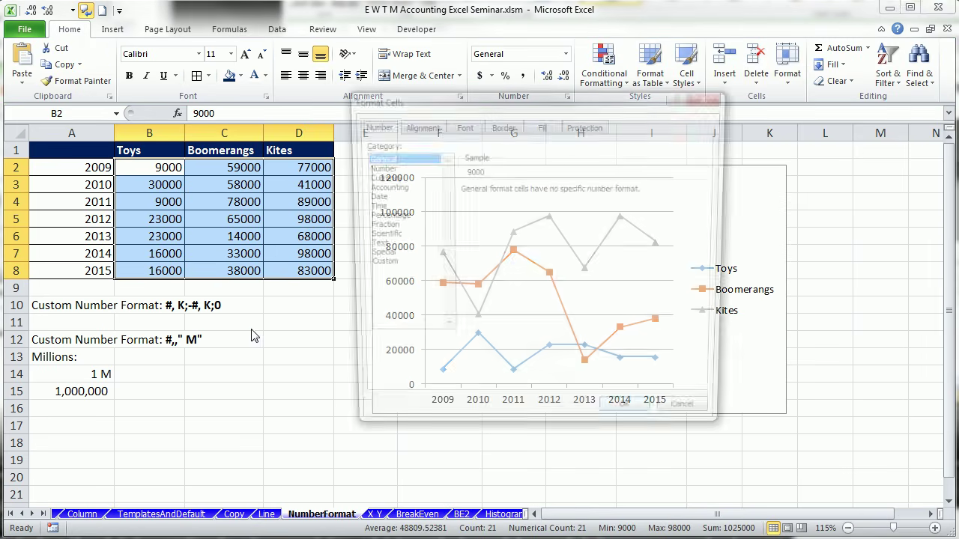
pyautogui.click(375, 265)
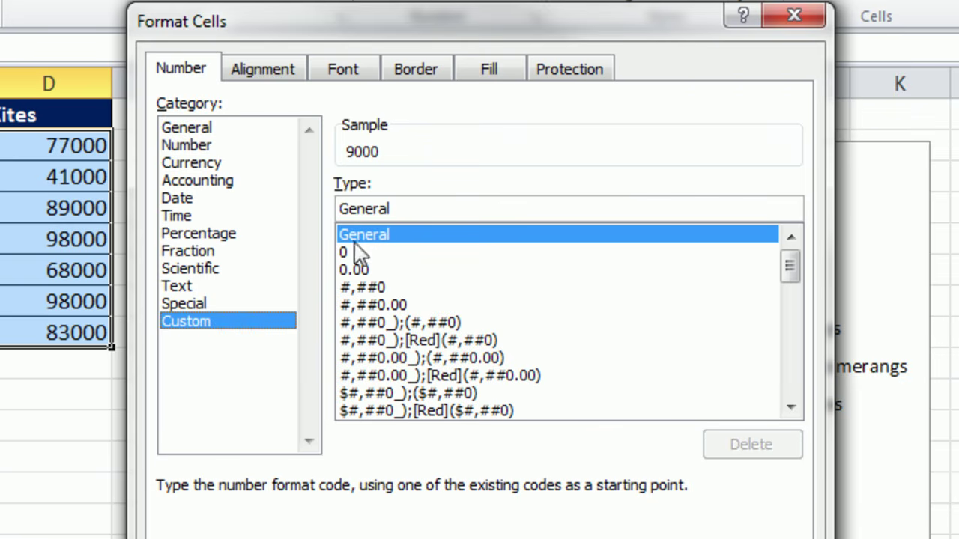
pyautogui.moveTo(416, 209); pyautogui.dragTo(324, 211)
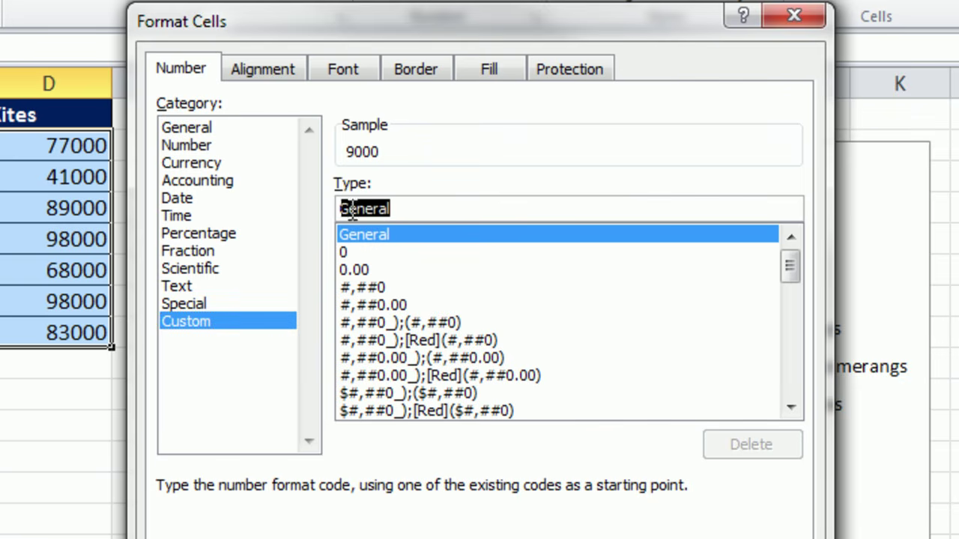
pyautogui.write('#,')
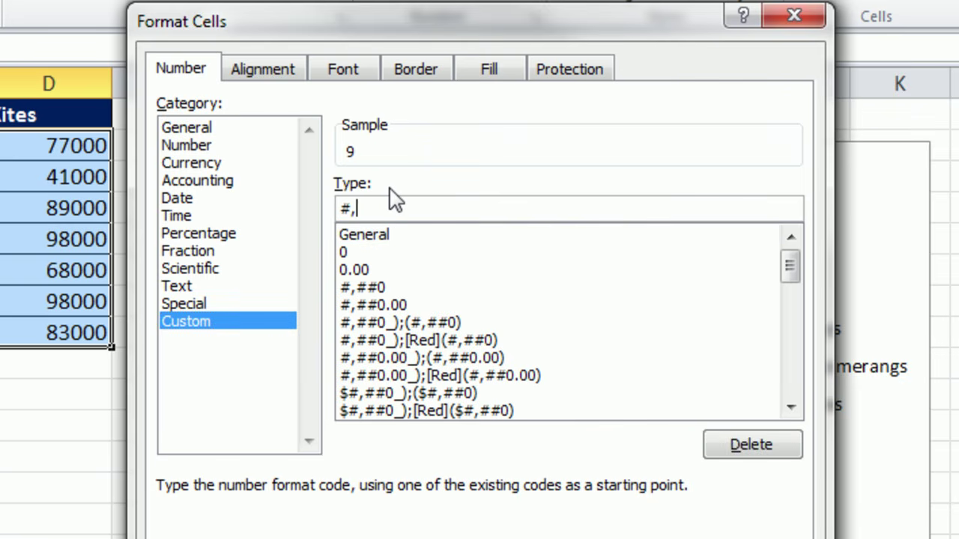
pyautogui.write(' K')
pyautogui.write(';-#, K;0')
pyautogui.moveTo(391, 23); pyautogui.dragTo(735, 4)
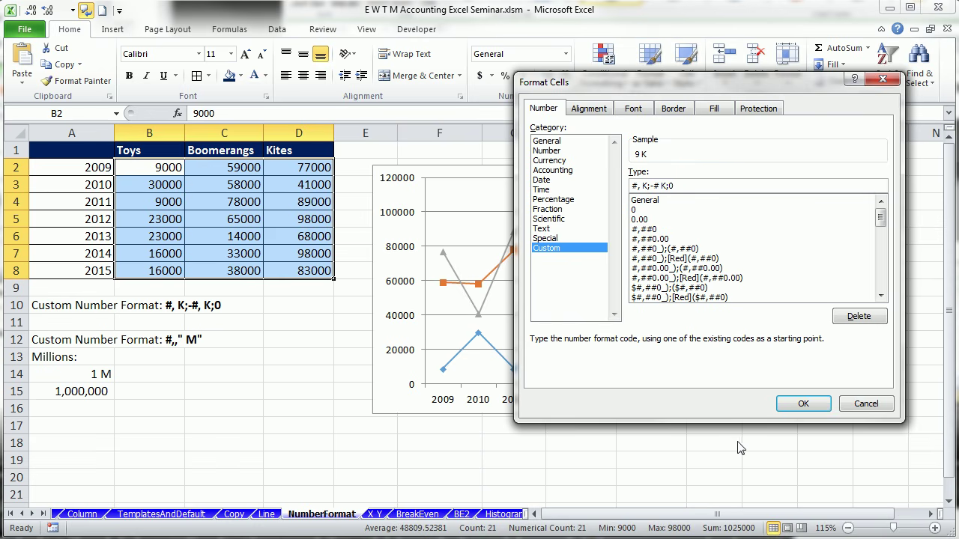
pyautogui.click(812, 403)
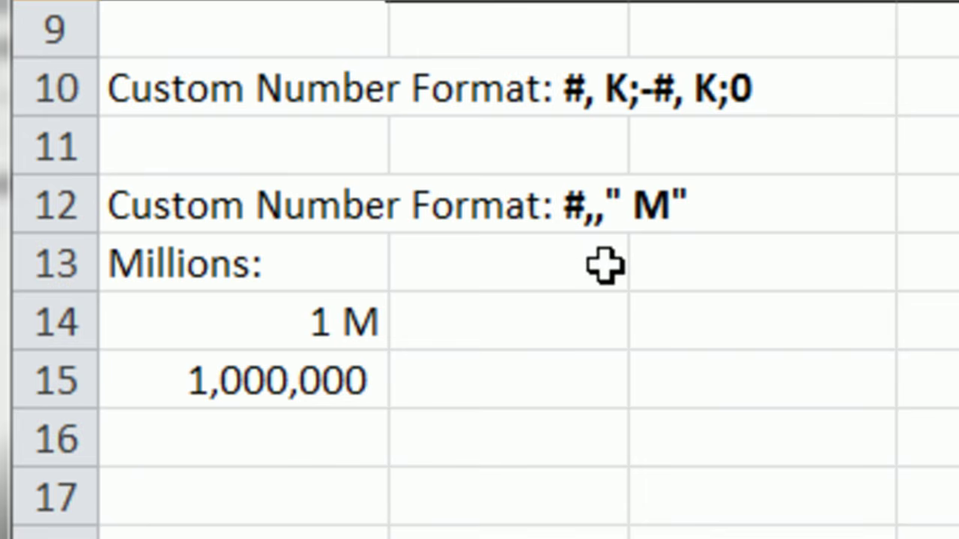
# Check the underlying value of the millions example in cell A14, and deselect it.
pyautogui.click(231, 329)
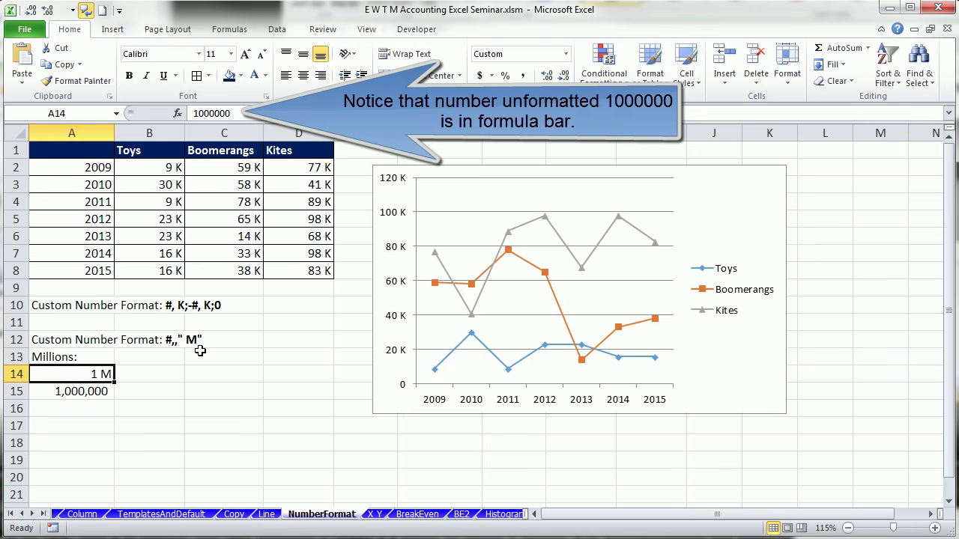
pyautogui.click(283, 386)
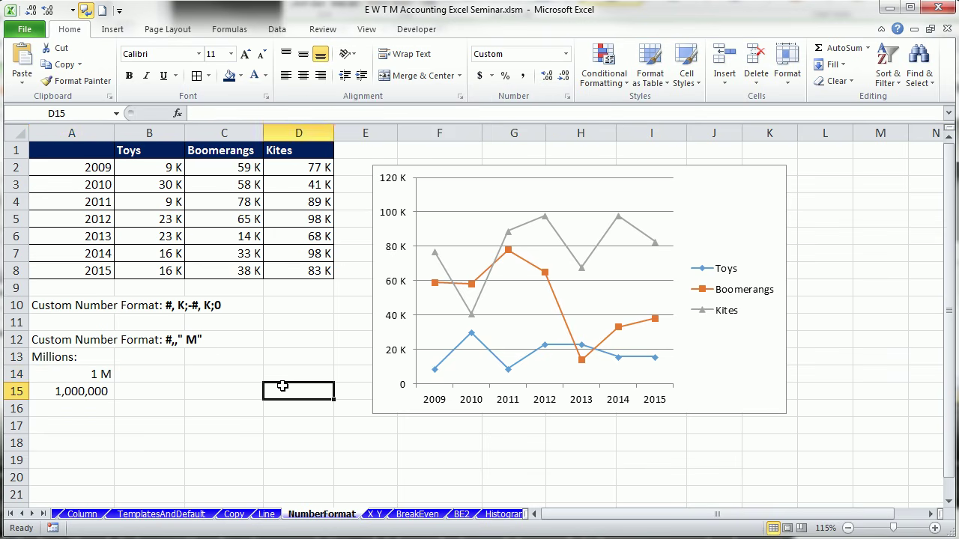
# Open the X Y sheet and examine its line and scatter charts and the hours studied and test scores table below them.
pyautogui.click(375, 514)
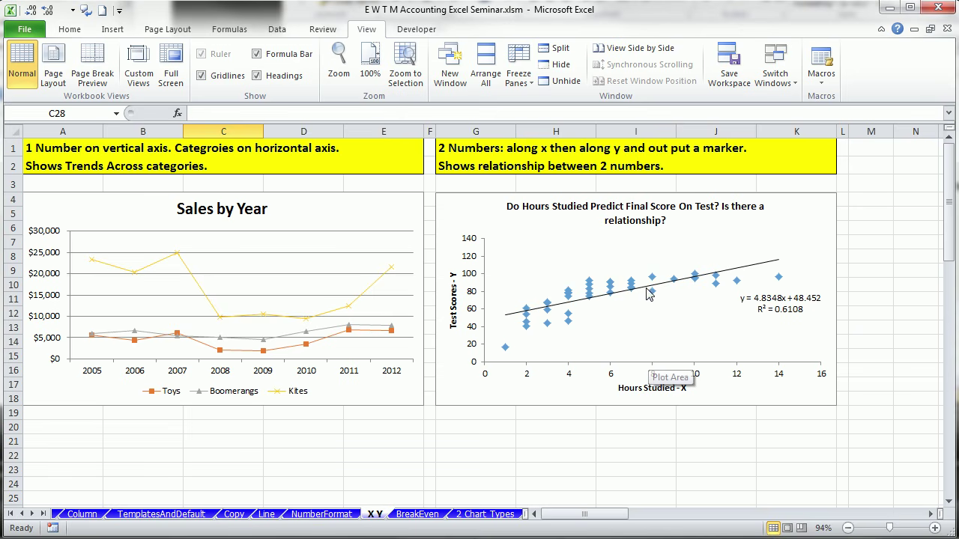
pyautogui.moveTo(653, 298)
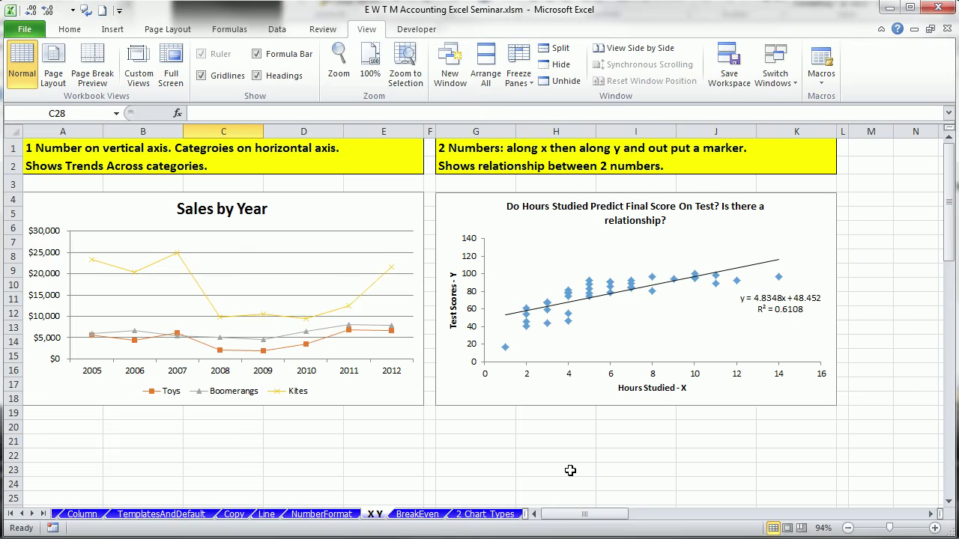
pyautogui.scroll(-8, 570, 470)
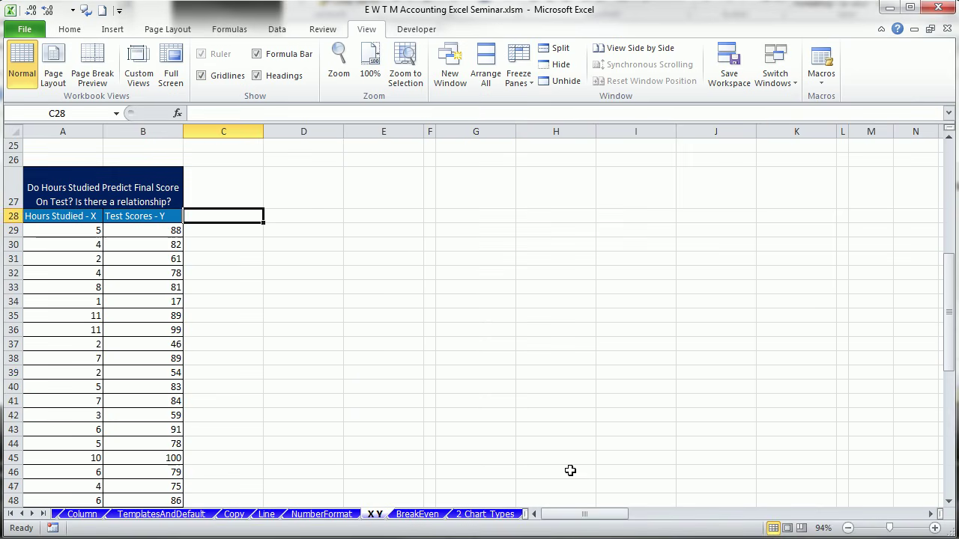
pyautogui.click(434, 374)
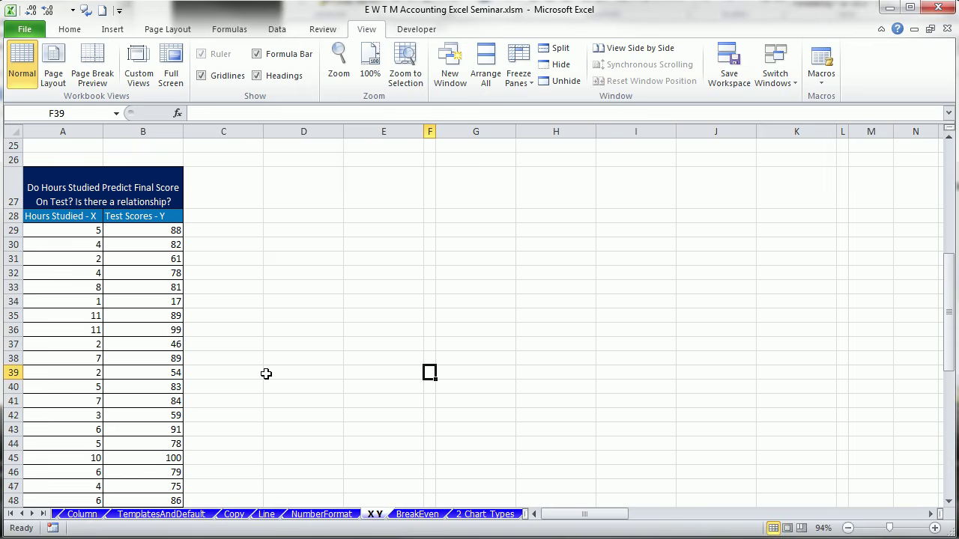
pyautogui.keyDown('ctrl'); pyautogui.scroll(4, 264, 410); pyautogui.keyUp('ctrl')
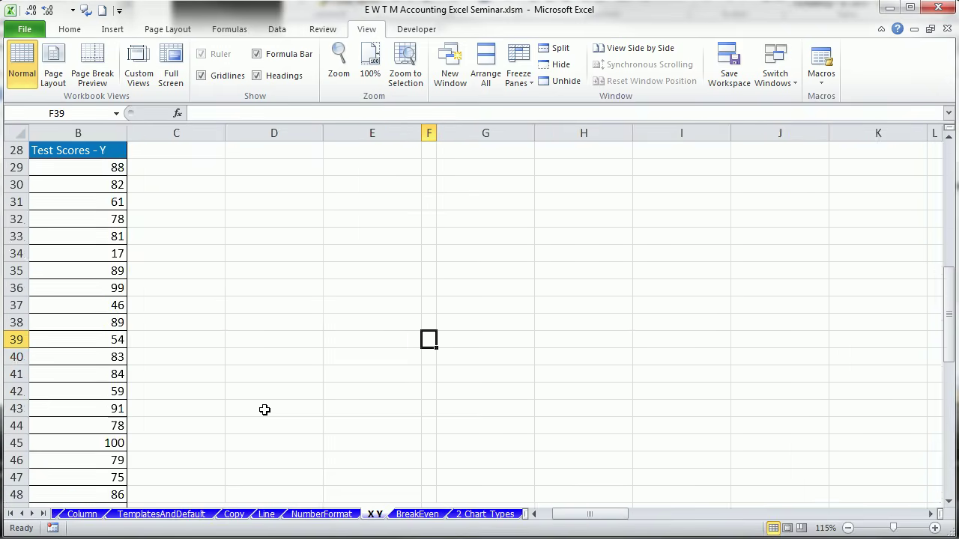
pyautogui.moveTo(611, 516); pyautogui.dragTo(551, 515)
pyautogui.scroll(3, 428, 452)
pyautogui.scroll(-1, 428, 452)
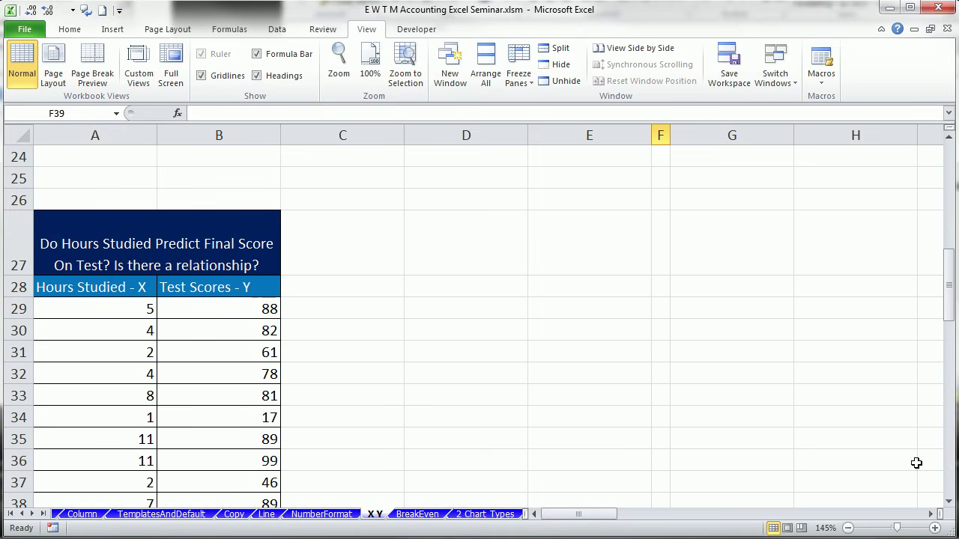
pyautogui.click(949, 504)
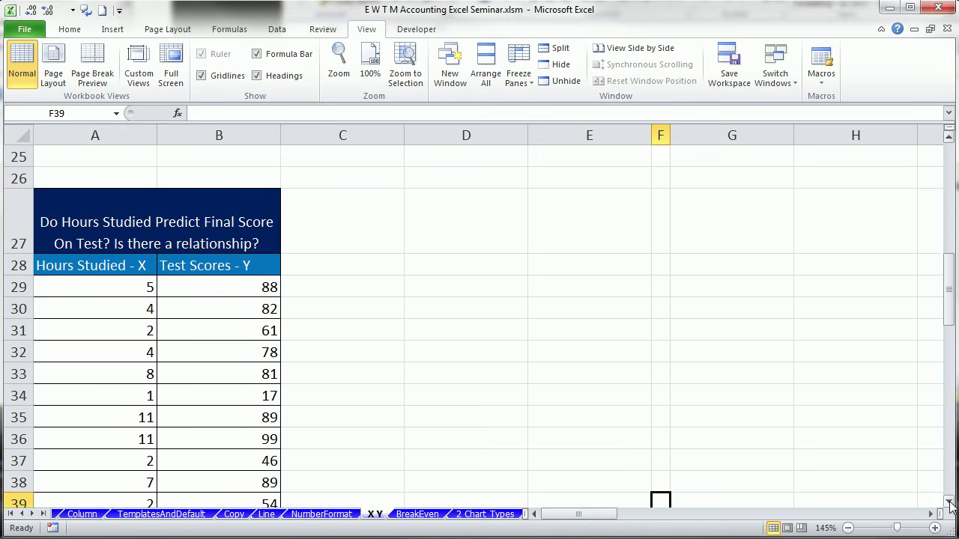
pyautogui.click(949, 504)
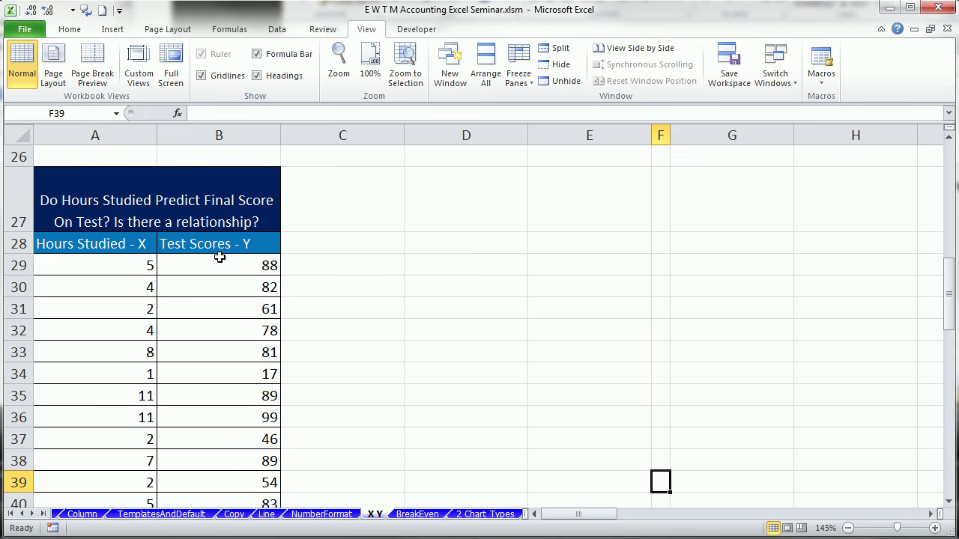
# Insert a markers-only scatter chart from the hours studied and test scores data, A28:B66, and place it beside the table.
pyautogui.moveTo(179, 253); pyautogui.dragTo(252, 447)
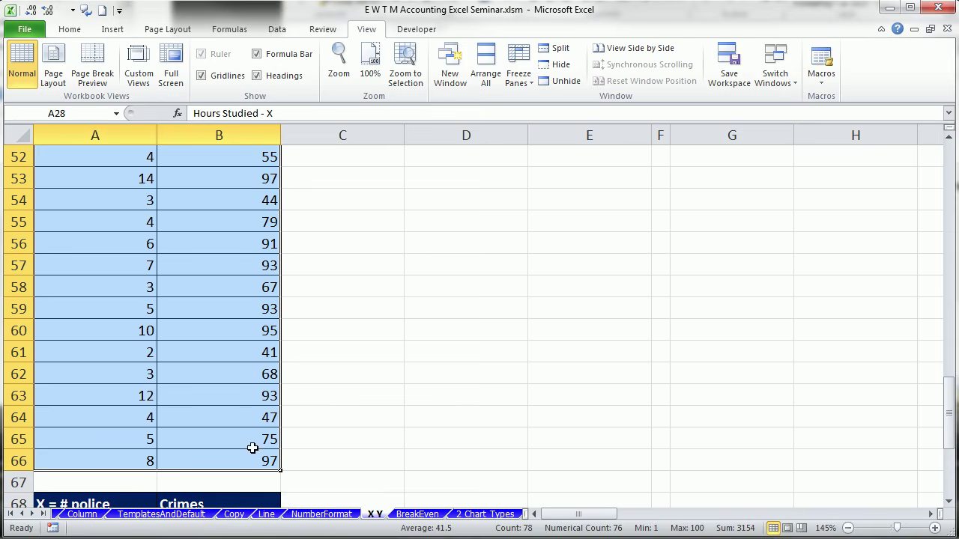
pyautogui.scroll(14, 310, 435)
pyautogui.scroll(-3, 309, 435)
pyautogui.scroll(-2, 309, 434)
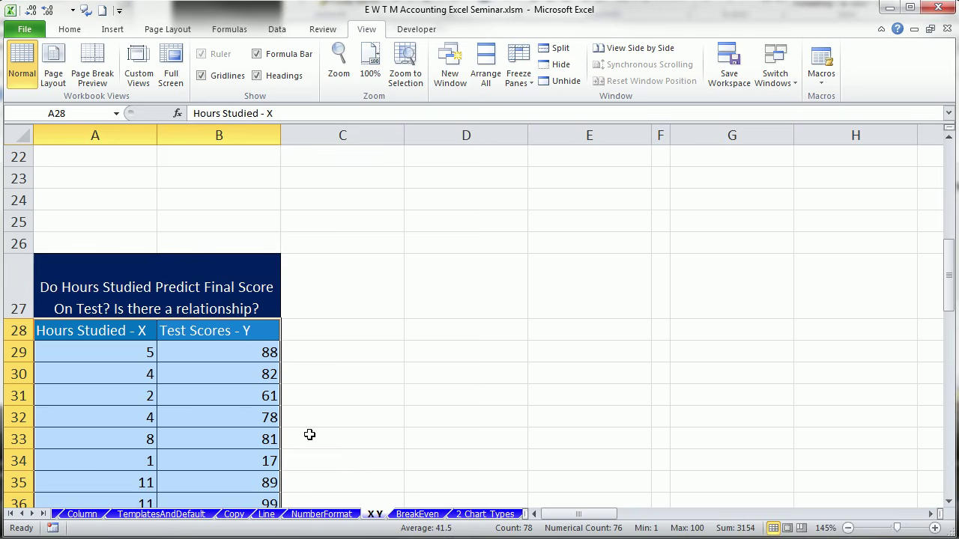
pyautogui.click(113, 29)
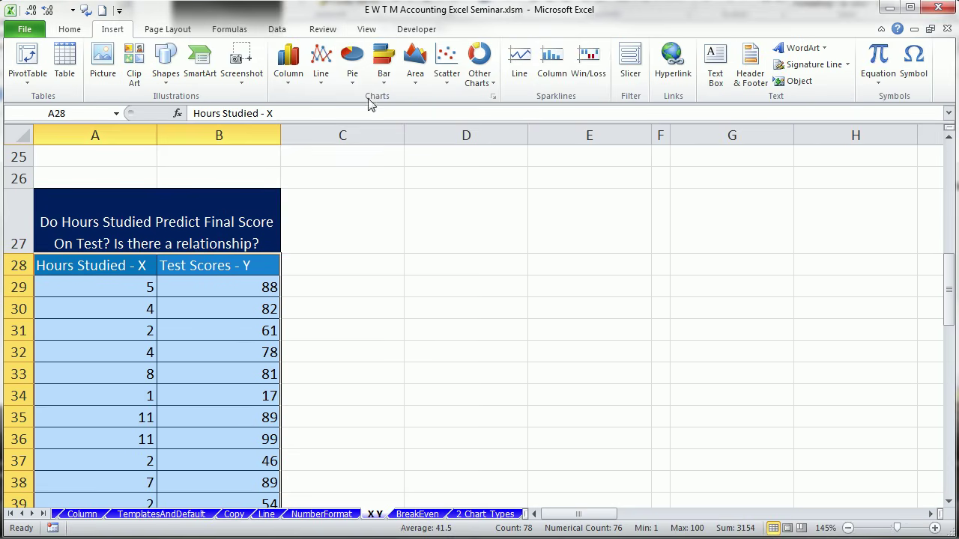
pyautogui.click(449, 88)
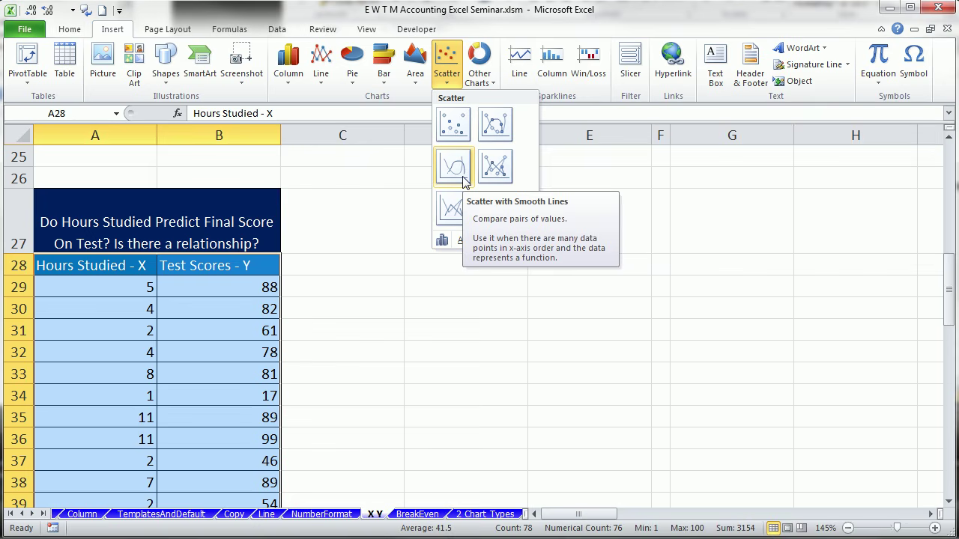
pyautogui.click(452, 123)
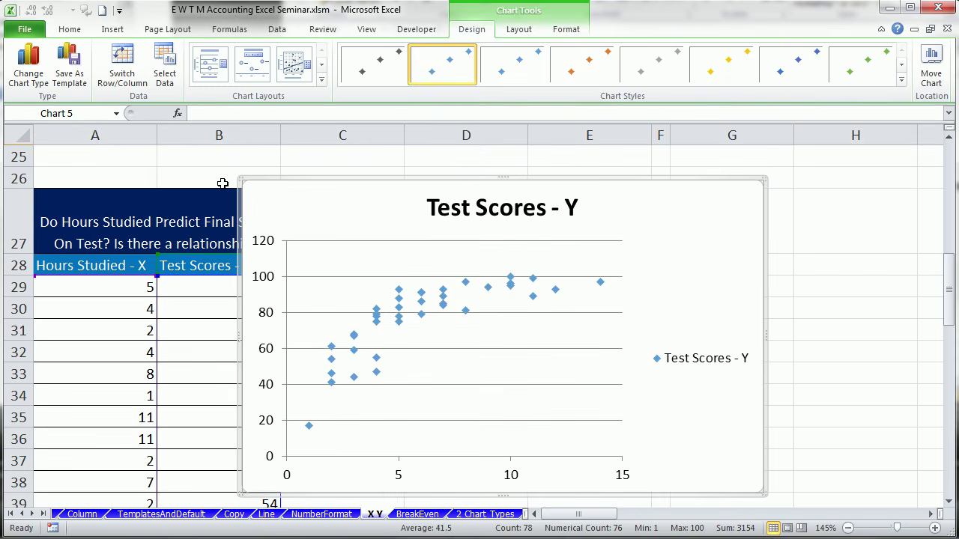
pyautogui.moveTo(253, 183); pyautogui.dragTo(327, 164)
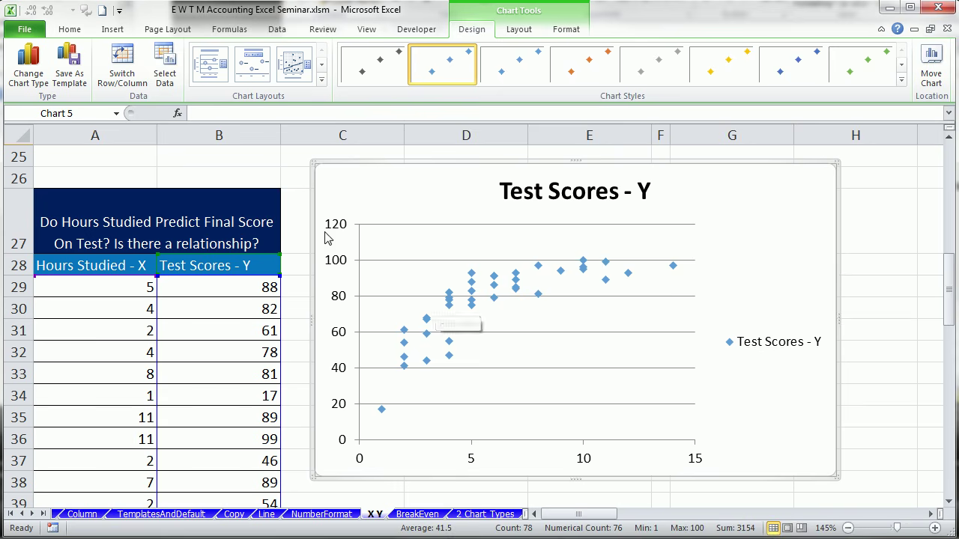
# Link the scatter chart's title to cell A27 on the X Y sheet.
pyautogui.click(534, 193)
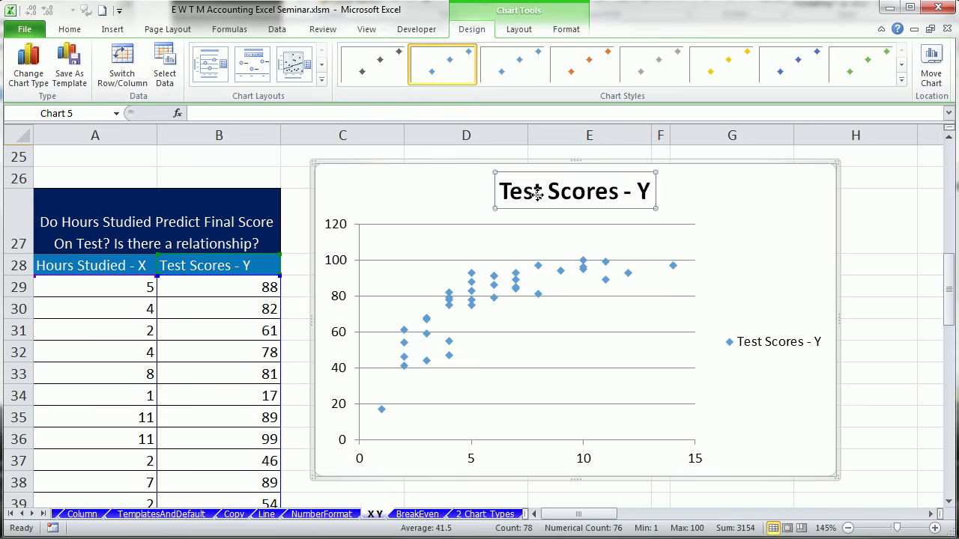
pyautogui.click(218, 112)
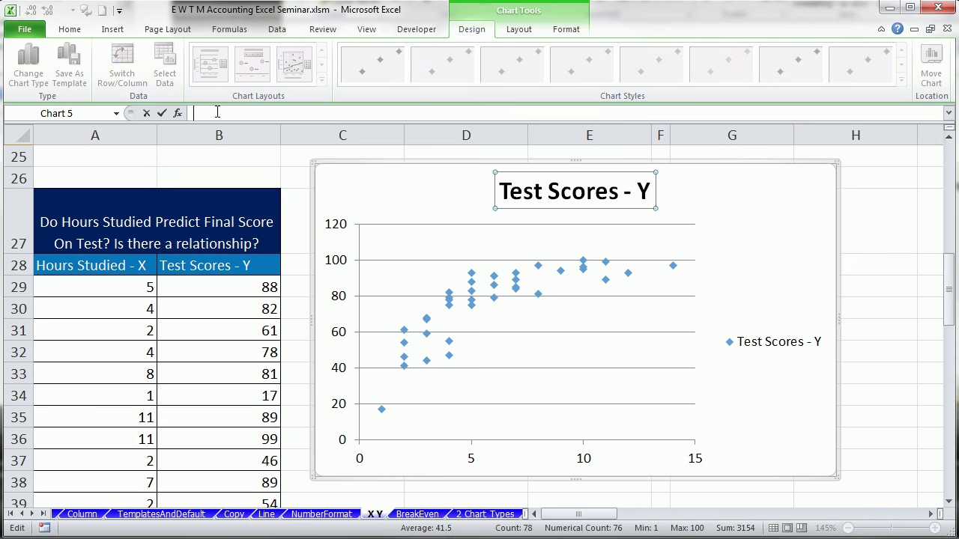
pyautogui.write('=')
pyautogui.click(97, 225)
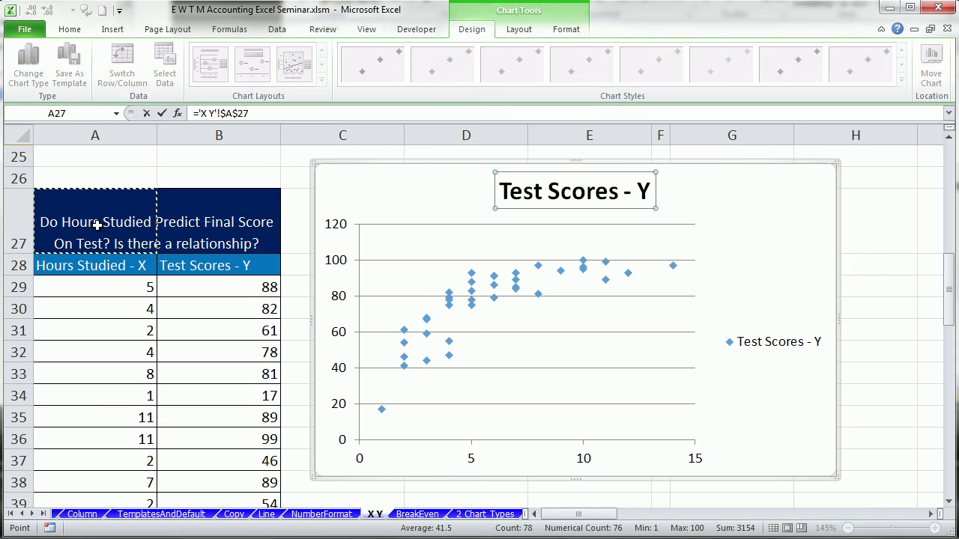
pyautogui.press('Return')
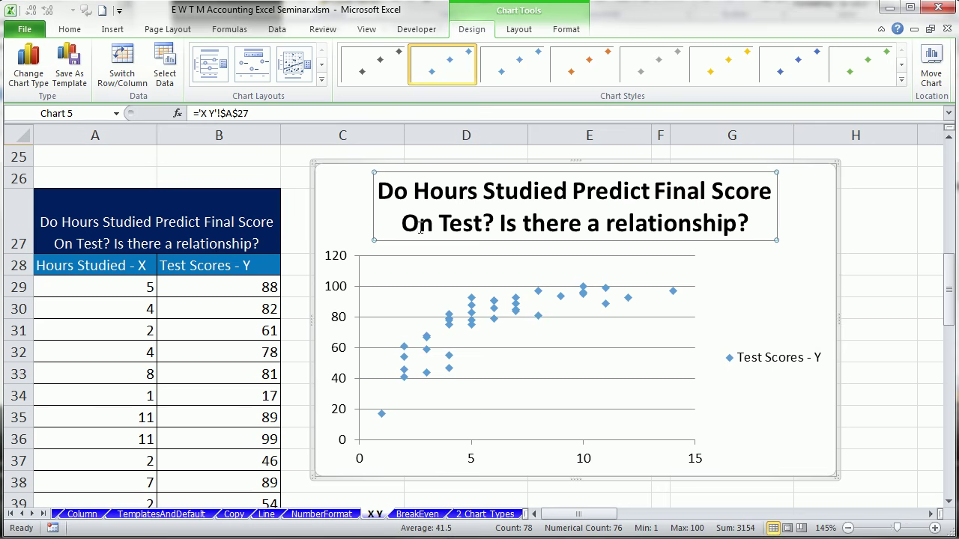
# Set the scatter chart title's font size to 10.
pyautogui.doubleClick(500, 174)
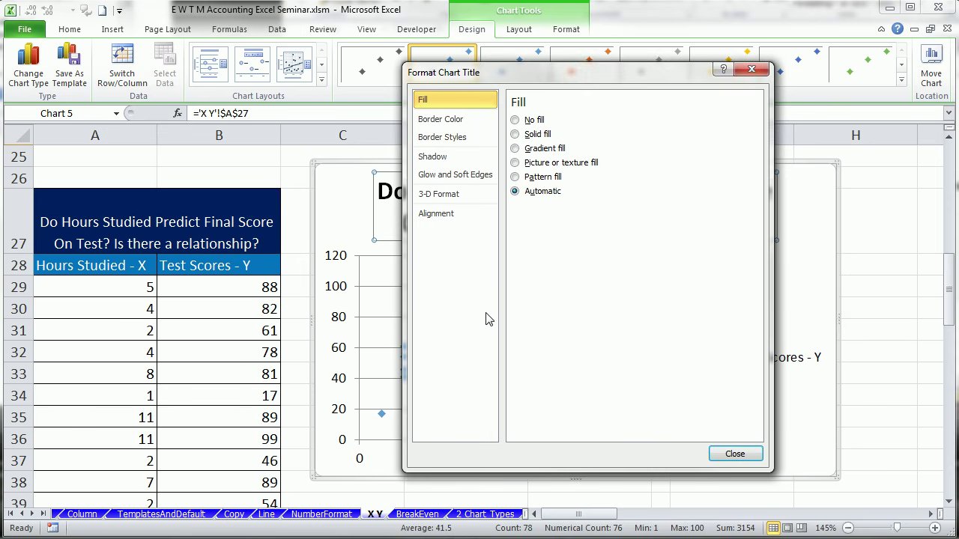
pyautogui.press('Escape')
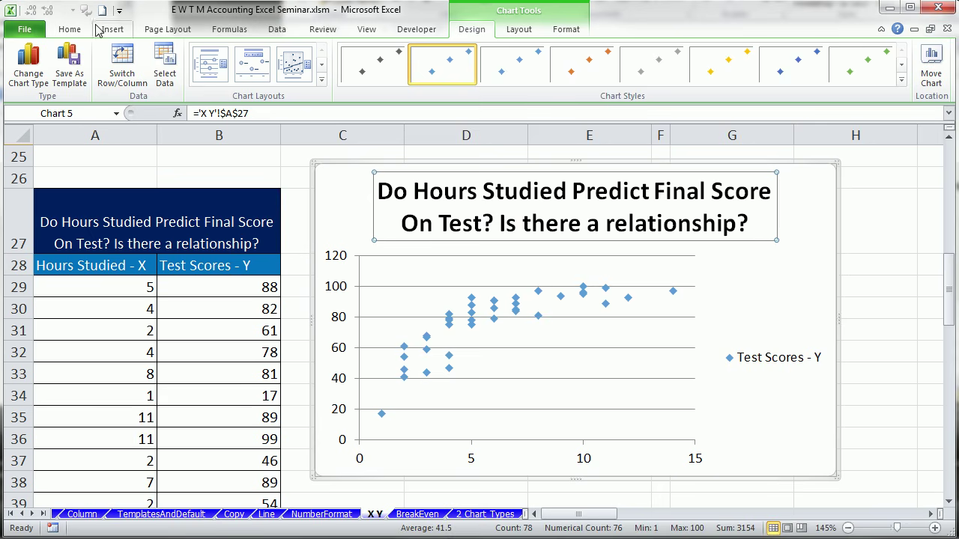
pyautogui.click(68, 30)
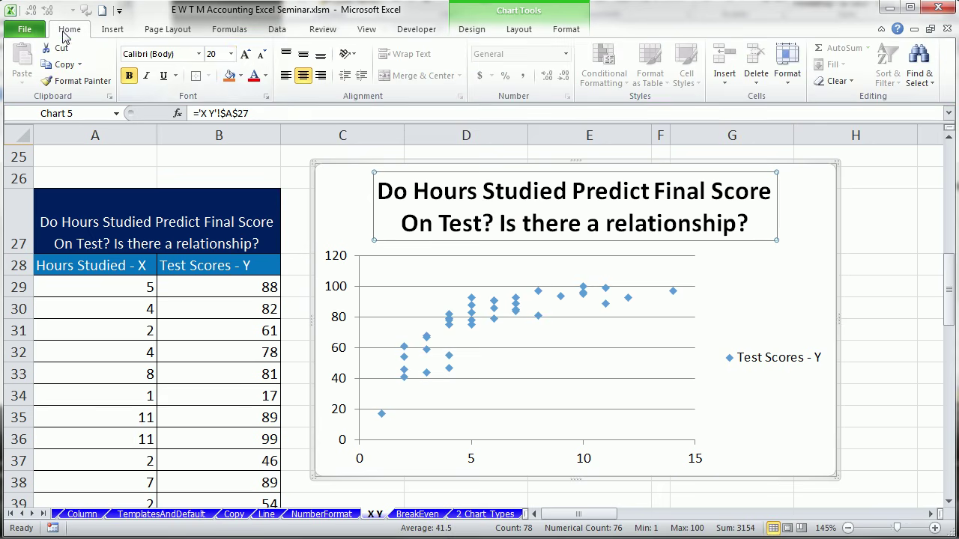
pyautogui.click(231, 54)
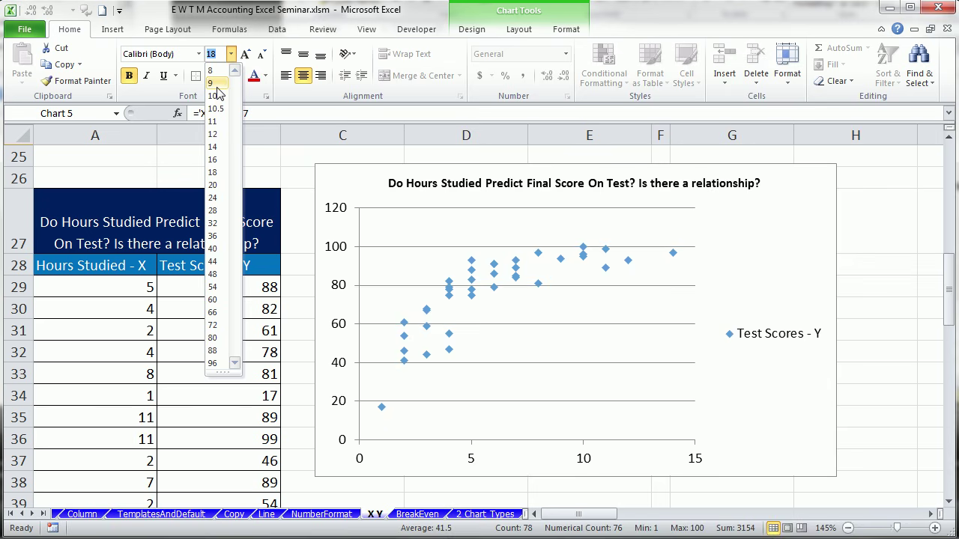
pyautogui.click(214, 95)
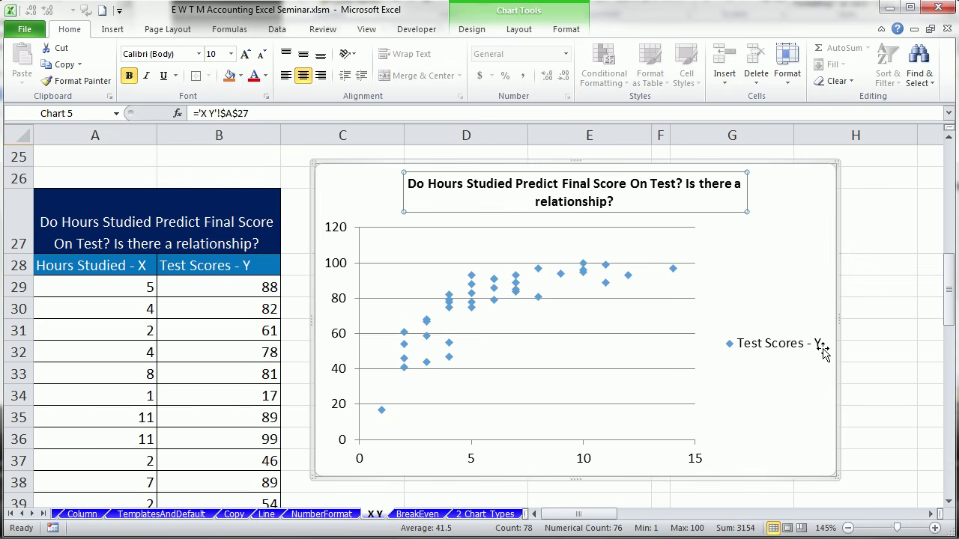
# Delete the legend and the horizontal gridlines from the scatter chart.
pyautogui.click(796, 349)
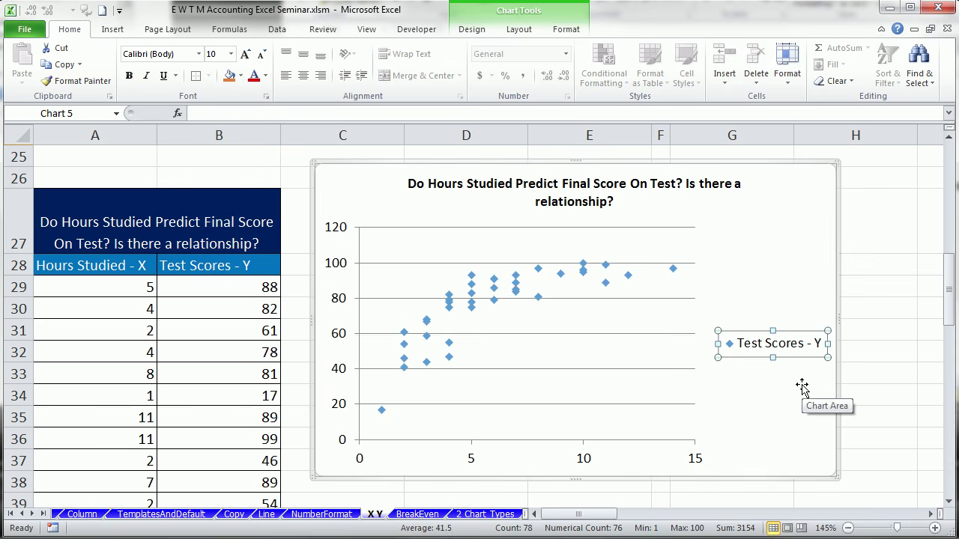
pyautogui.press('Delete')
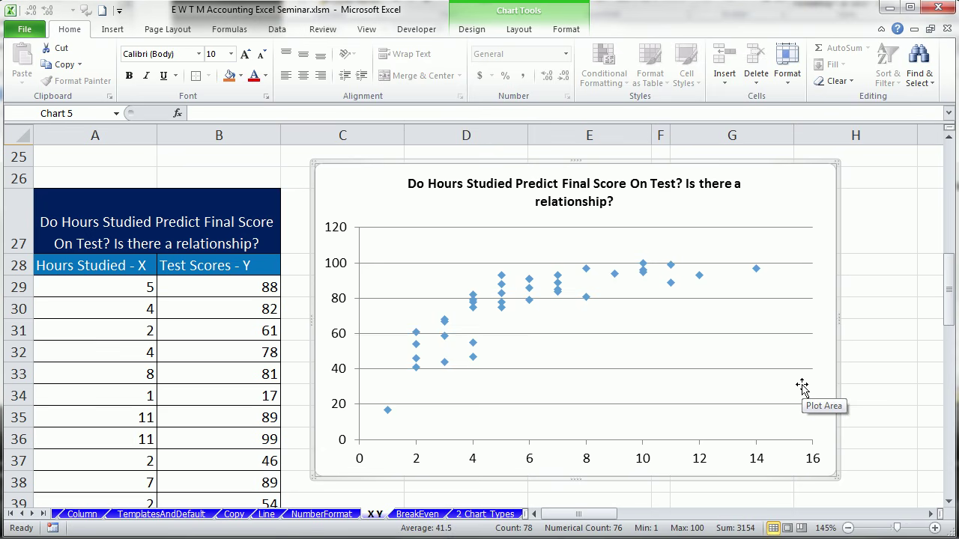
pyautogui.click(755, 334)
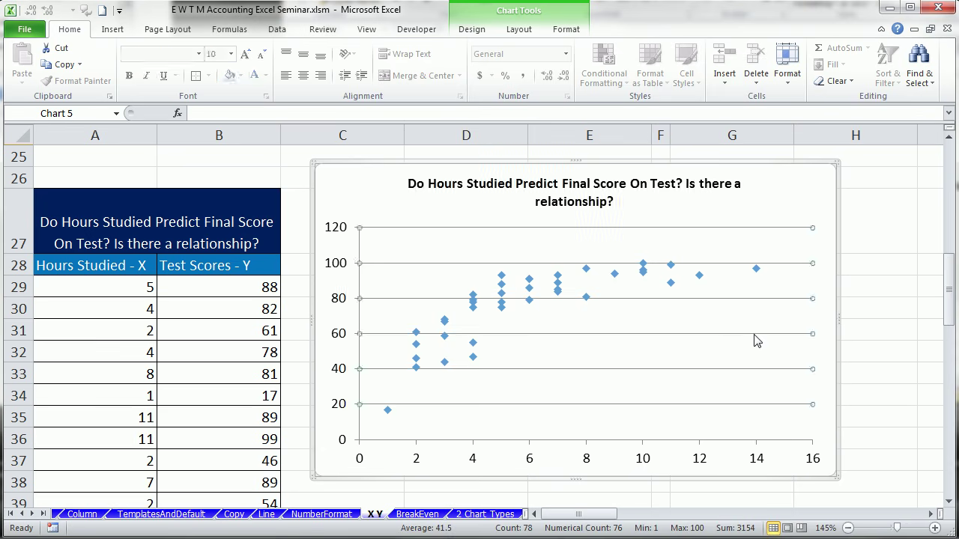
pyautogui.press('Delete')
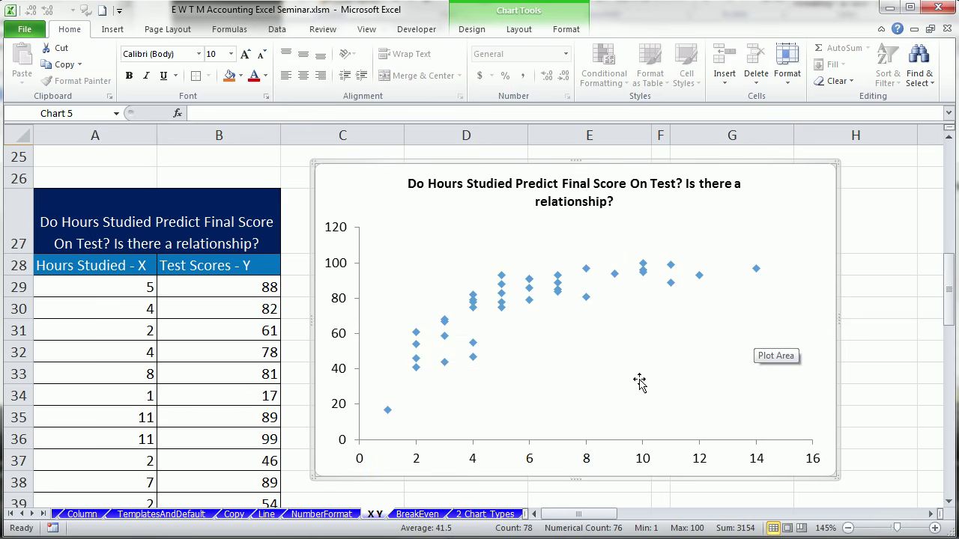
# Add a horizontal axis title below the axis and link it to the Hours Studied - X heading in A28.
pyautogui.click(519, 29)
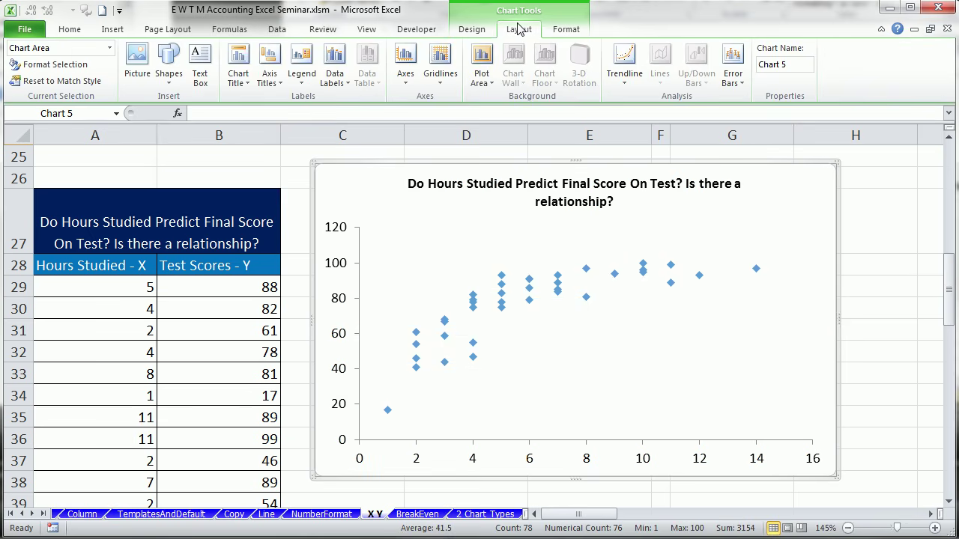
pyautogui.click(275, 80)
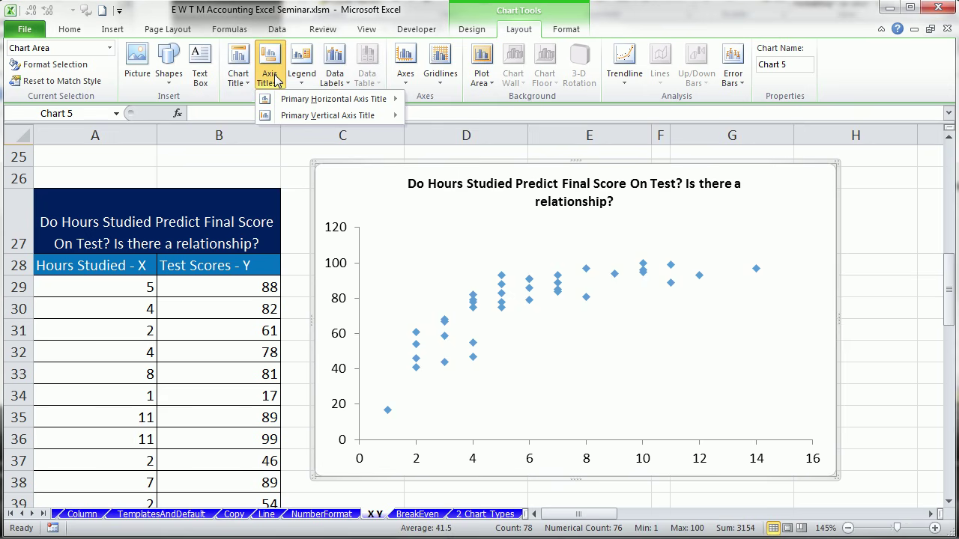
pyautogui.moveTo(285, 102)
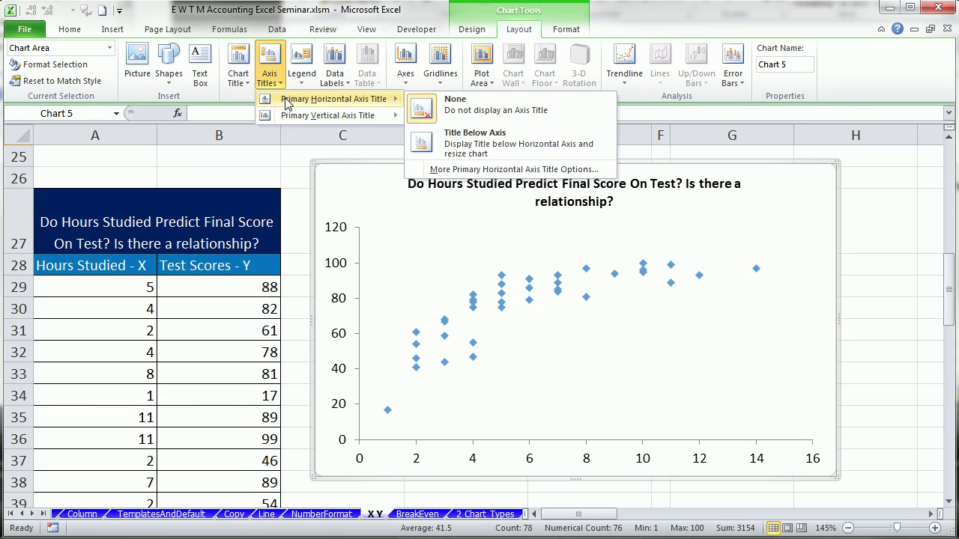
pyautogui.click(450, 143)
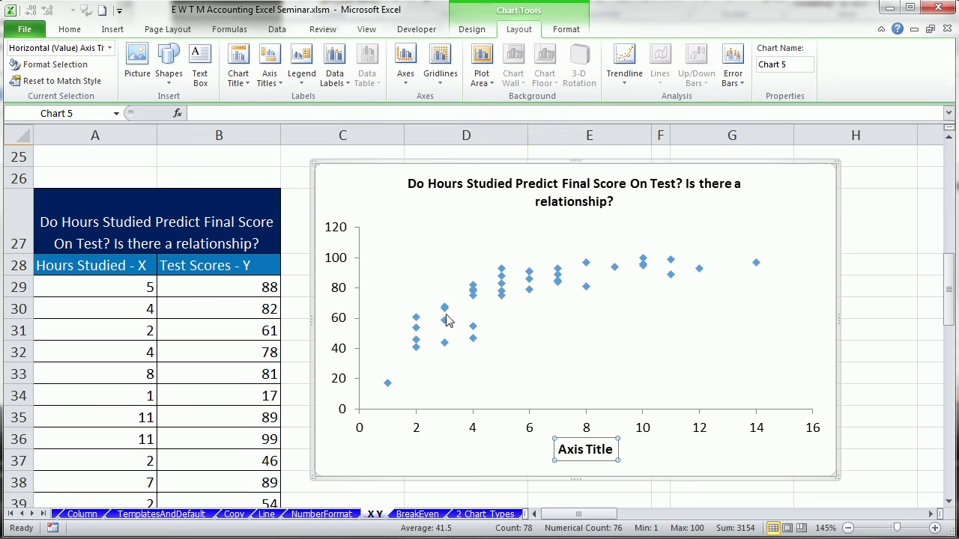
pyautogui.click(247, 114)
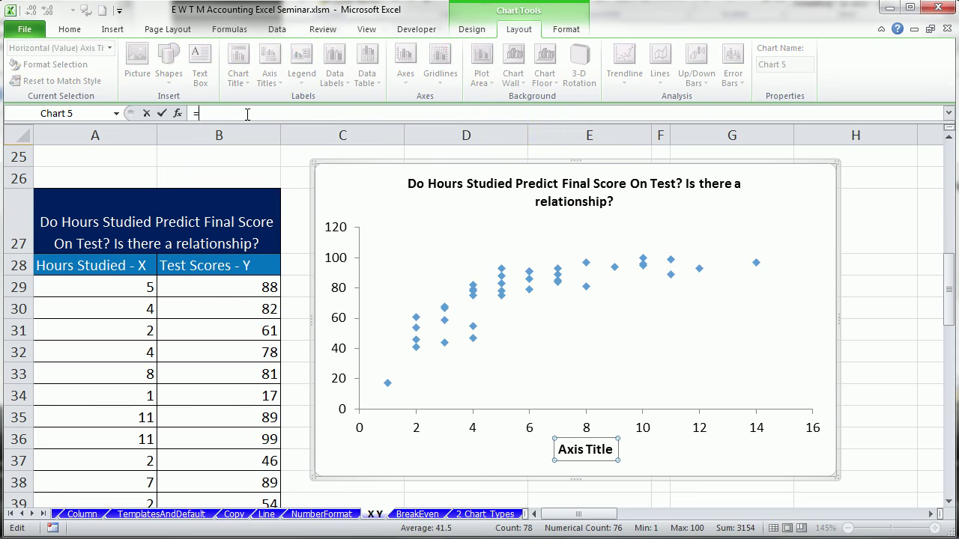
pyautogui.click(117, 267)
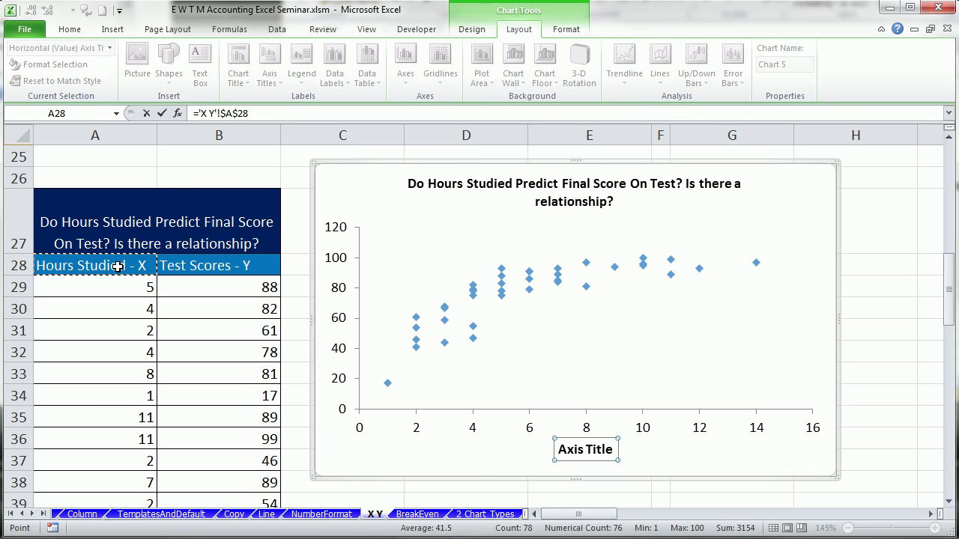
pyautogui.press('Return')
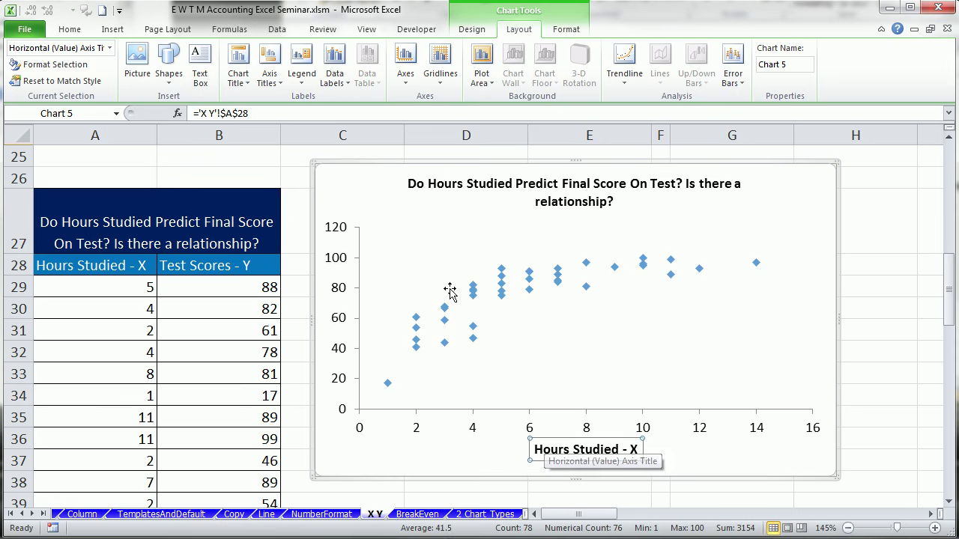
# Add a rotated vertical axis title and link it to the Test Scores - Y heading in B28.
pyautogui.click(269, 84)
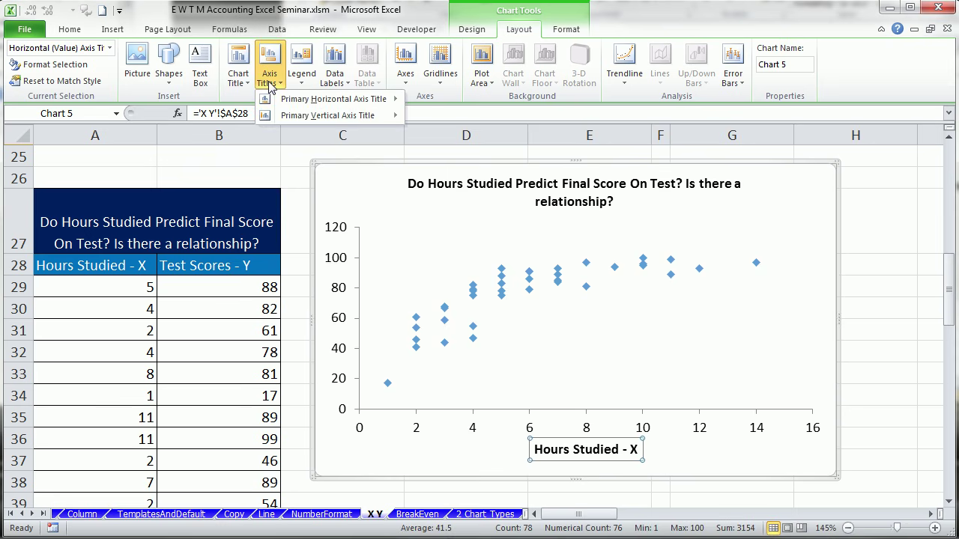
pyautogui.moveTo(323, 117)
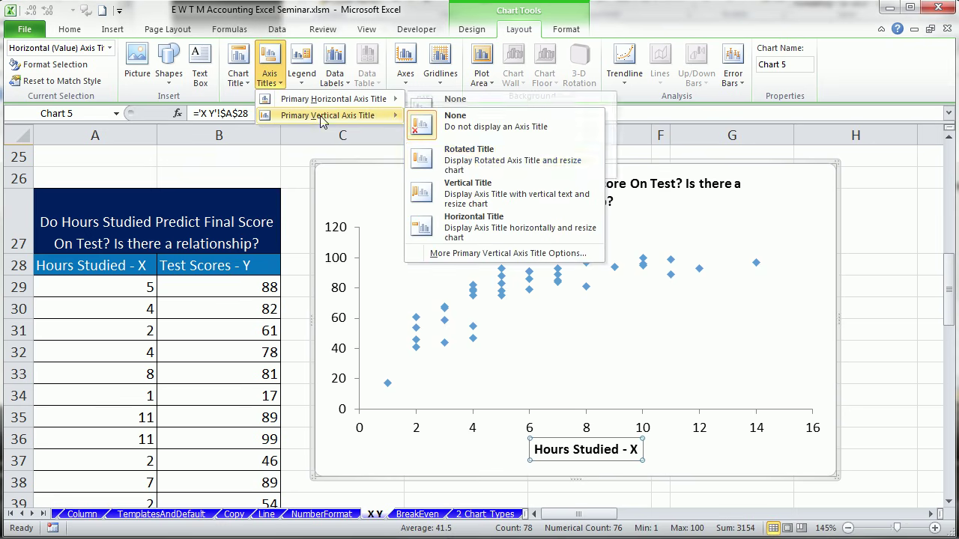
pyautogui.click(452, 163)
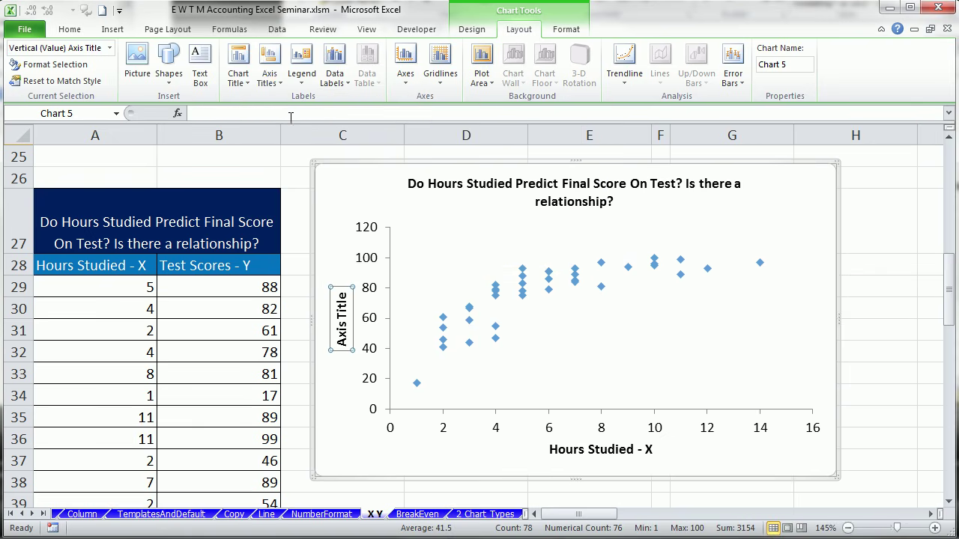
pyautogui.click(271, 114)
pyautogui.write('=')
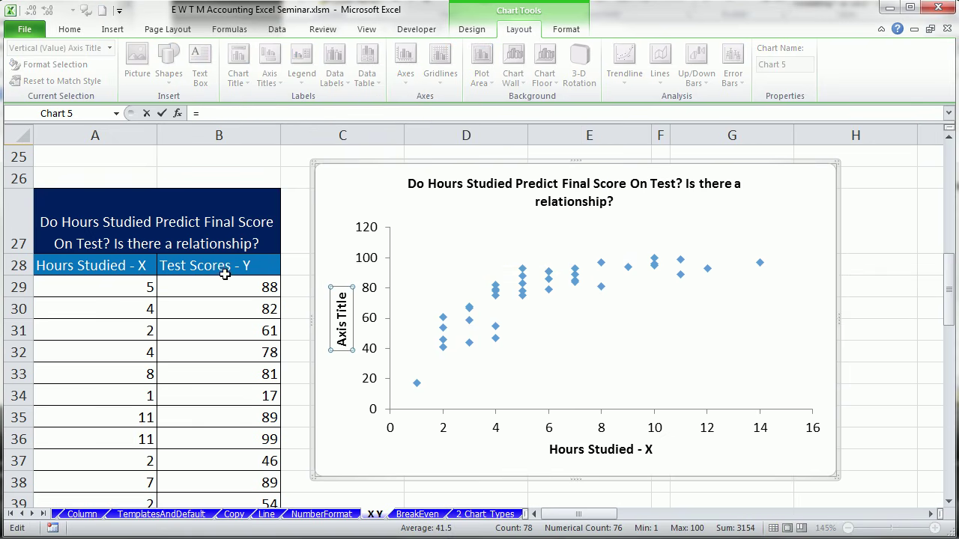
pyautogui.click(223, 270)
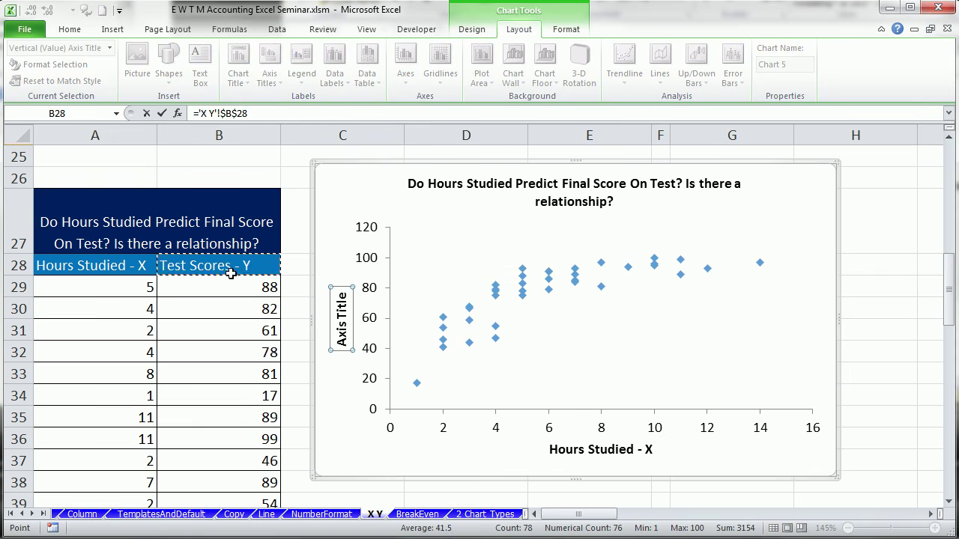
pyautogui.press('Return')
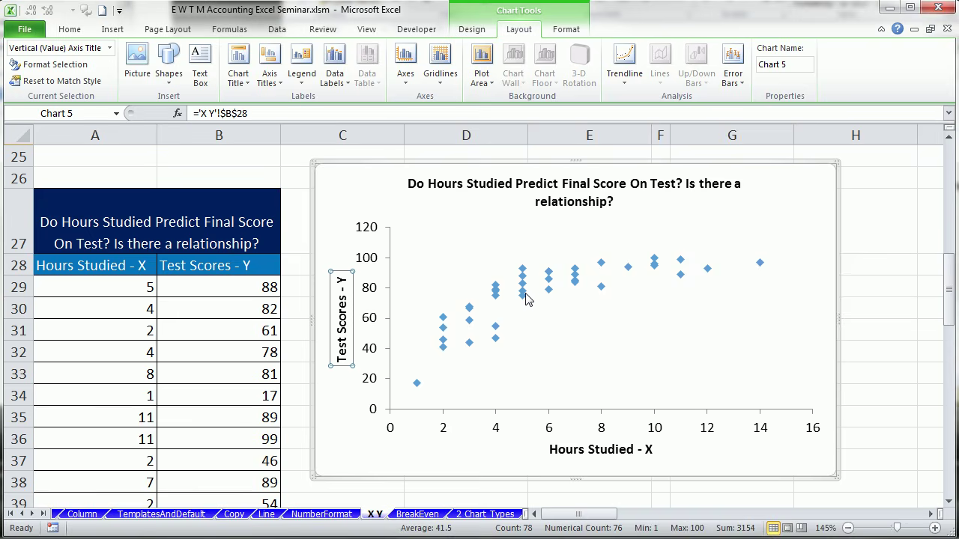
# Add a linear trendline displaying its equation and R-squared value, and place that label in the empty plot area below the line.
pyautogui.moveTo(527, 298)
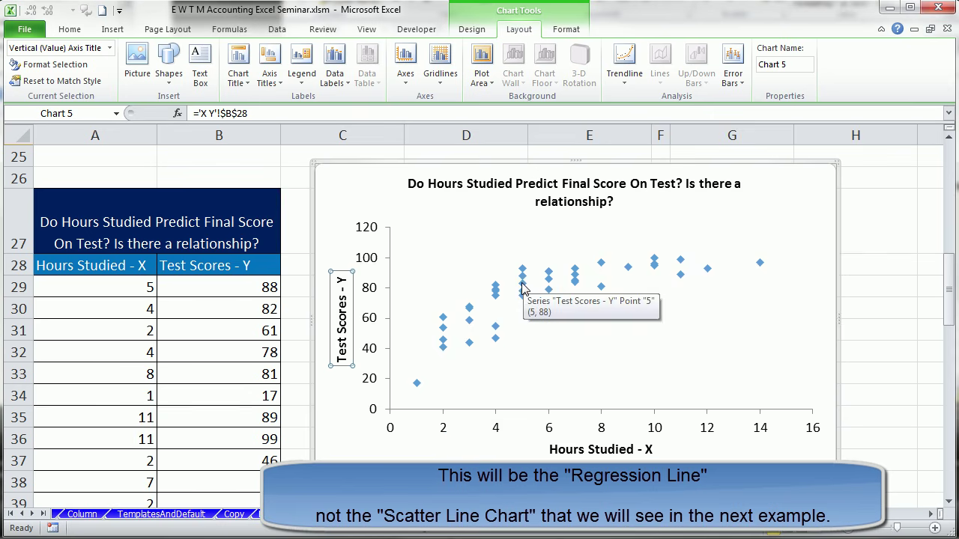
pyautogui.rightClick(524, 286)
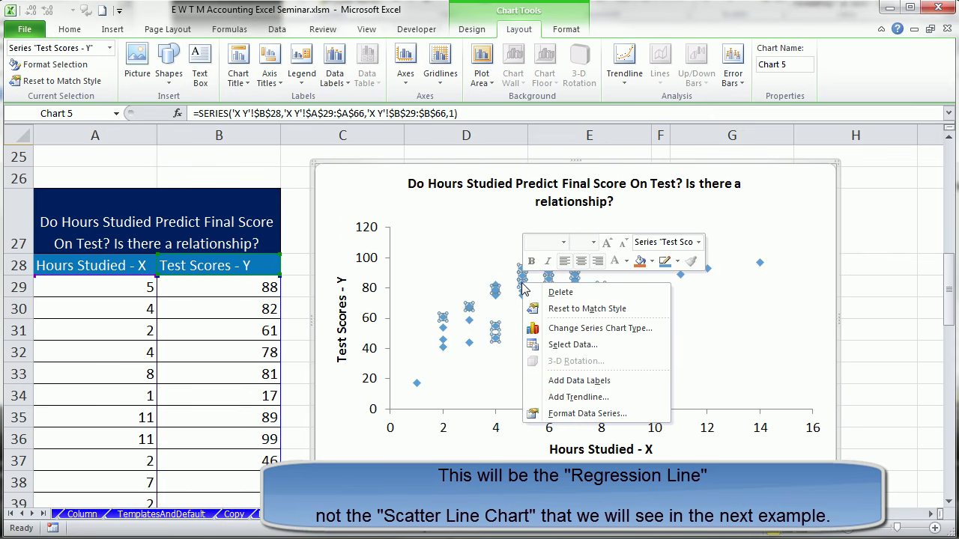
pyautogui.click(573, 397)
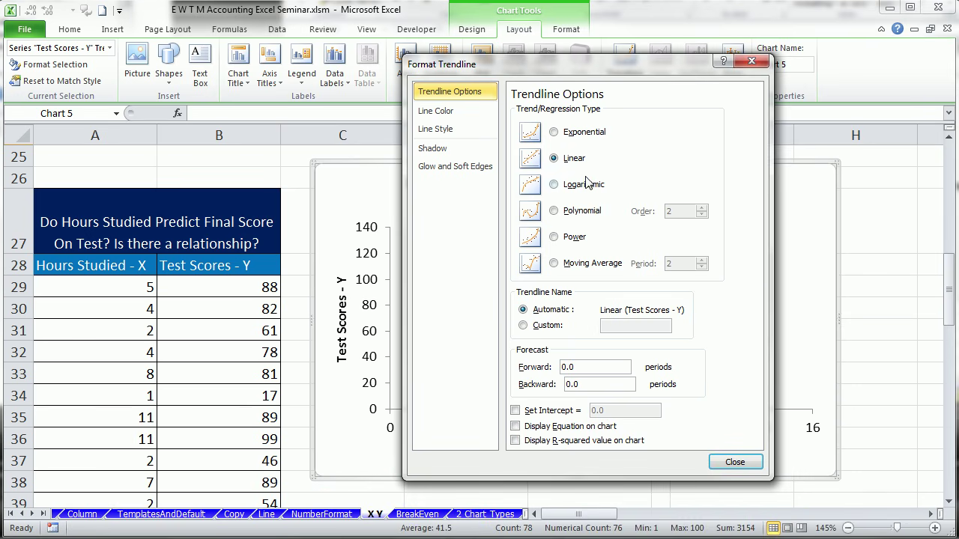
pyautogui.click(517, 427)
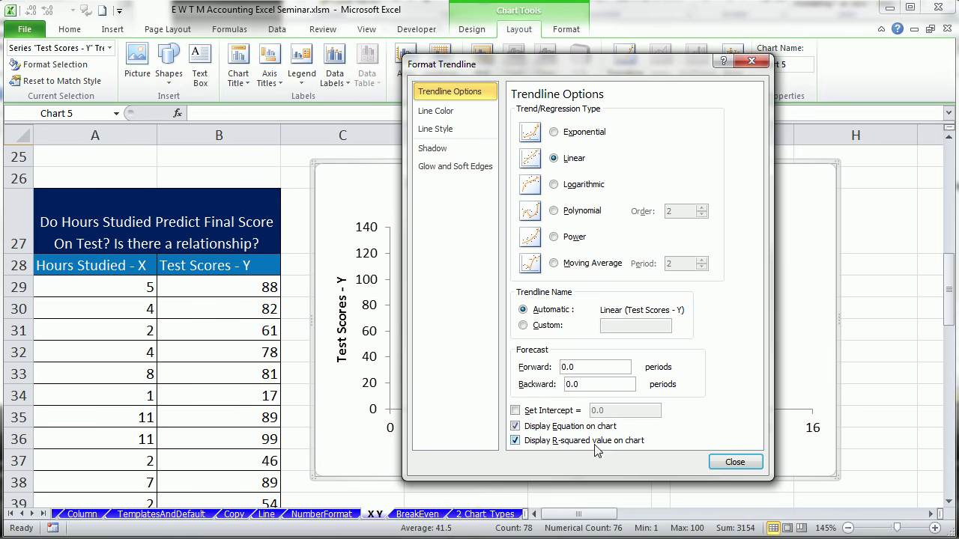
pyautogui.click(754, 463)
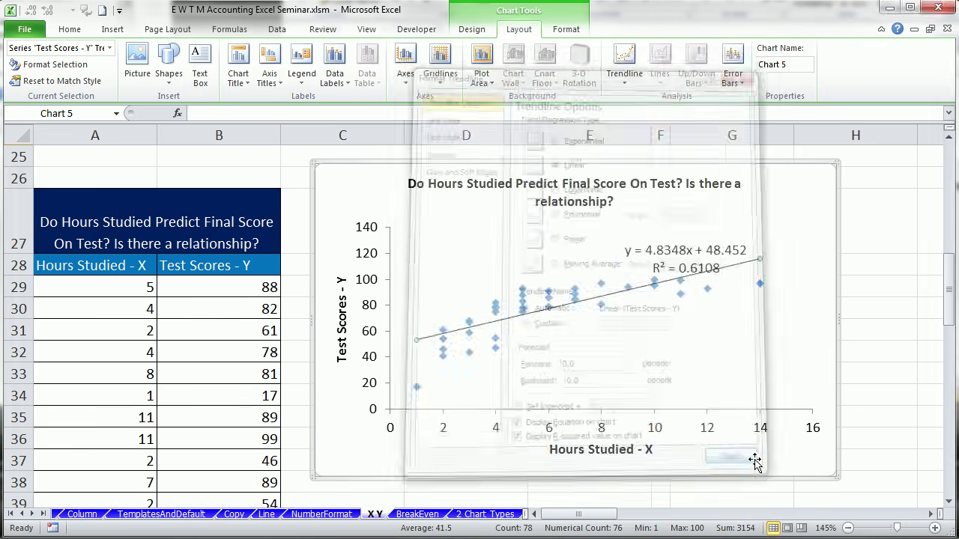
pyautogui.click(693, 254)
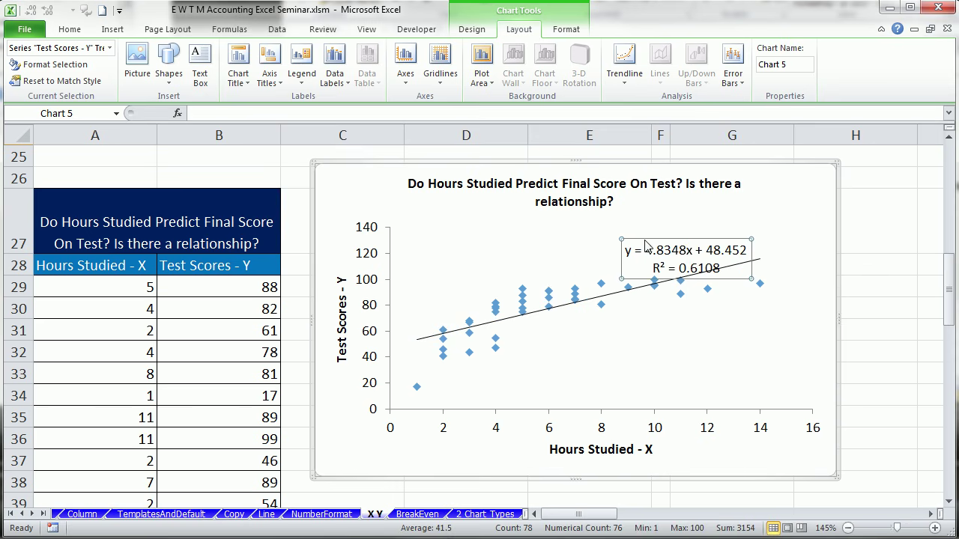
pyautogui.moveTo(644, 240); pyautogui.dragTo(704, 321)
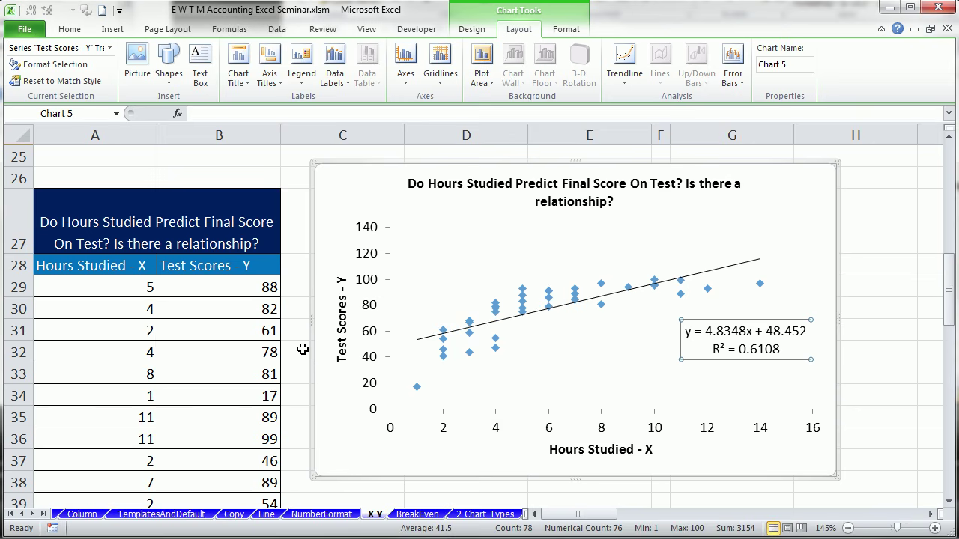
# Insert a markers-only scatter chart of the police and crimes data in A68:B77, shrink it and place it beside the table.
pyautogui.scroll(-13, 303, 349)
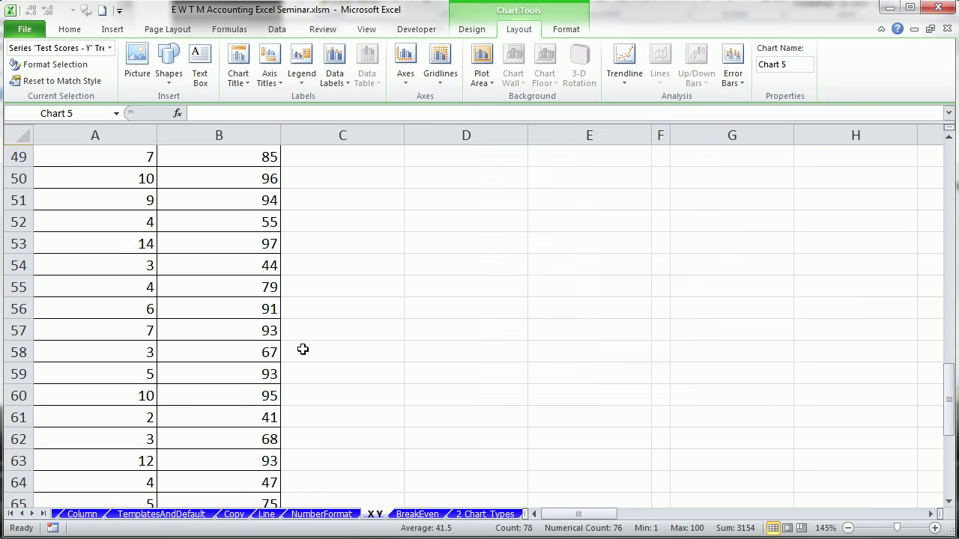
pyautogui.click(432, 350)
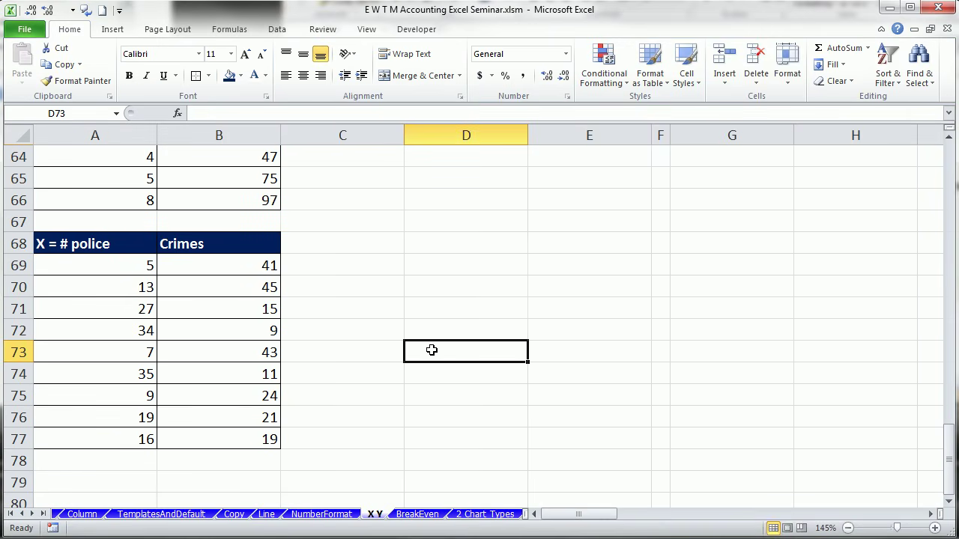
pyautogui.scroll(14, 432, 349)
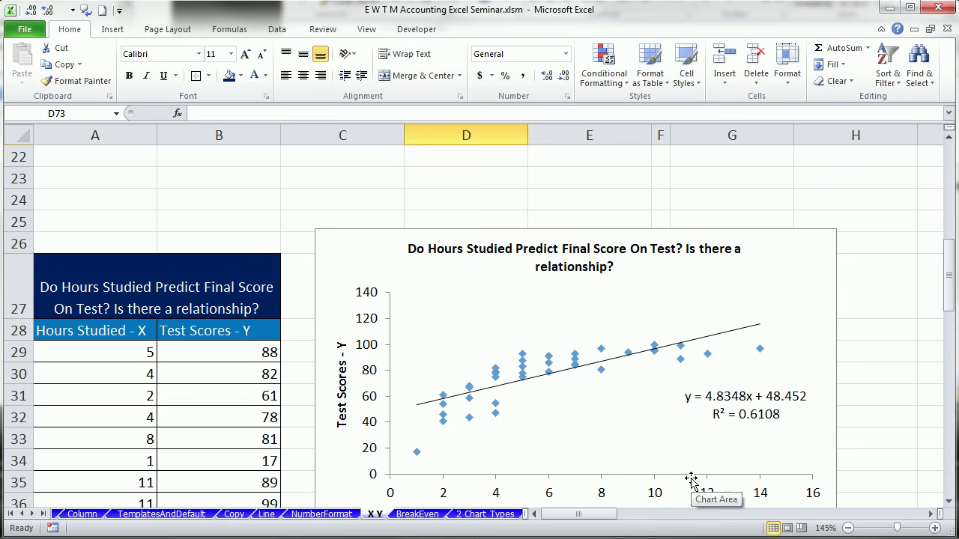
pyautogui.scroll(-15, 380, 259)
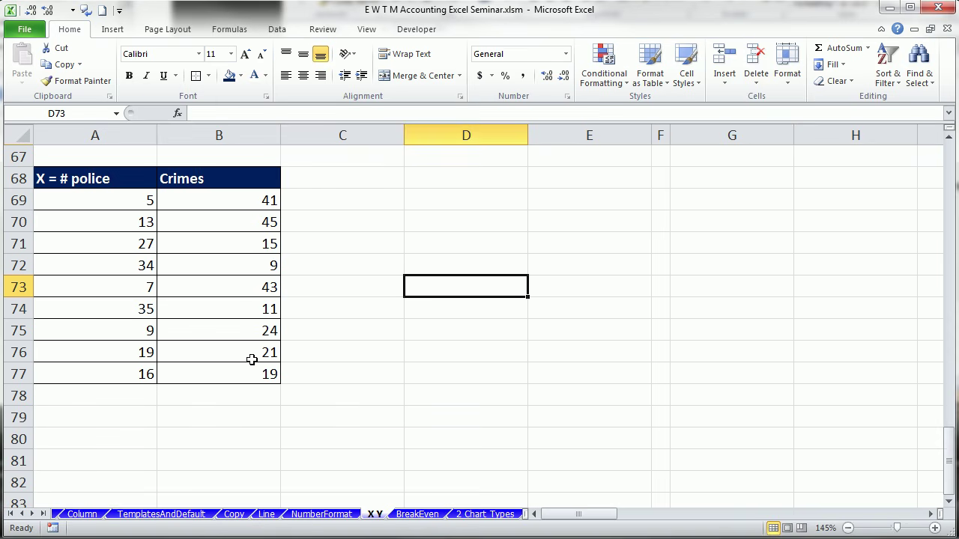
pyautogui.moveTo(102, 180); pyautogui.dragTo(205, 364)
pyautogui.click(205, 367)
pyautogui.moveTo(66, 172); pyautogui.dragTo(212, 368)
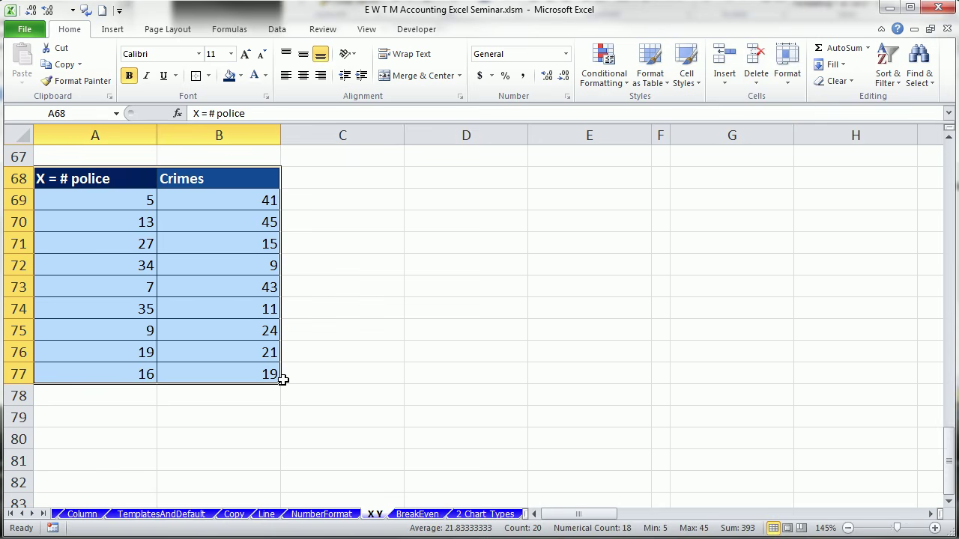
pyautogui.click(116, 30)
pyautogui.click(448, 84)
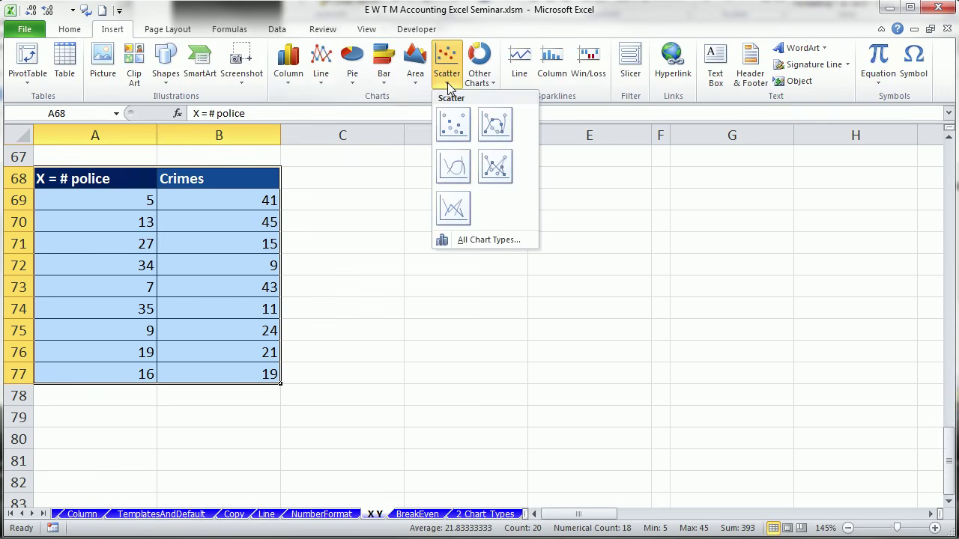
pyautogui.click(452, 123)
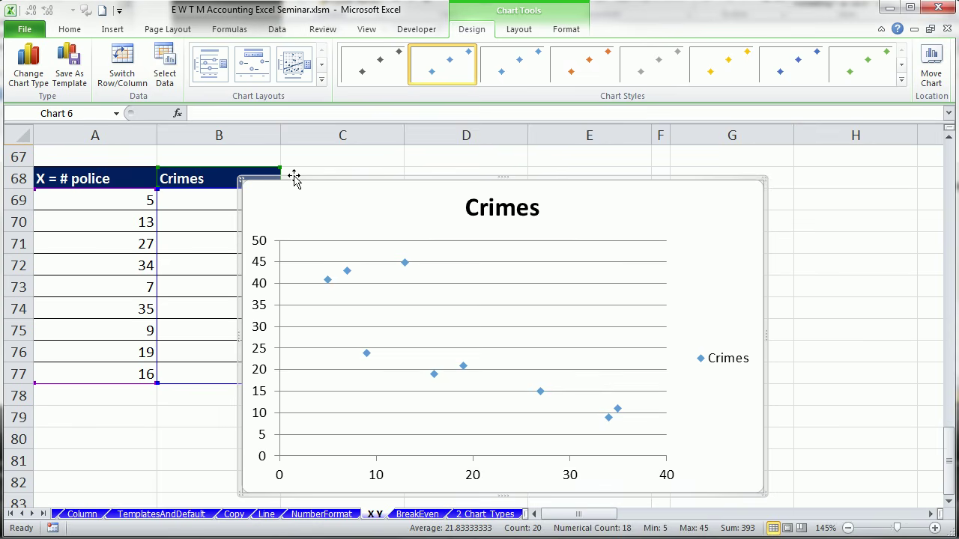
pyautogui.moveTo(241, 180); pyautogui.dragTo(361, 173)
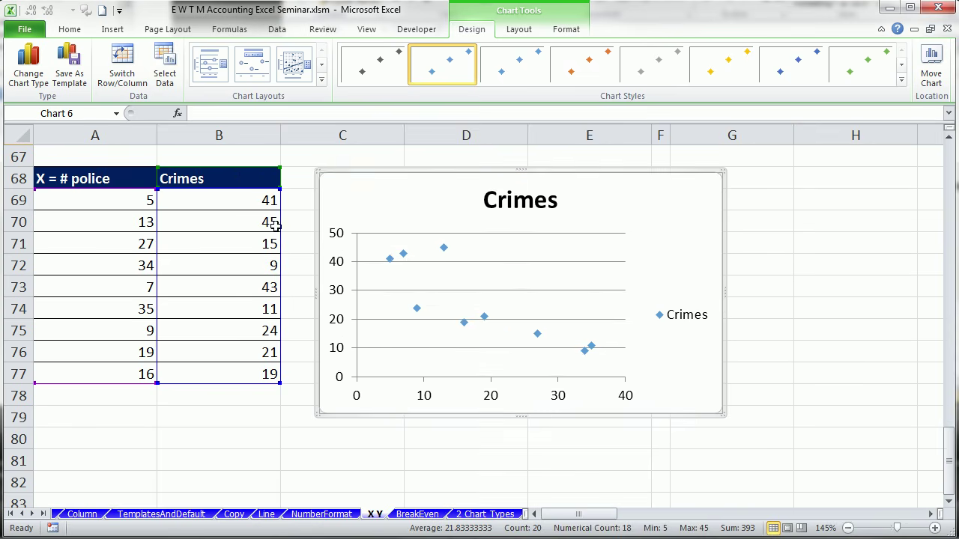
# Switch to the BreakEven sheet and examine its Units and Sales columns together with the Assumptions Tables below.
pyautogui.click(417, 515)
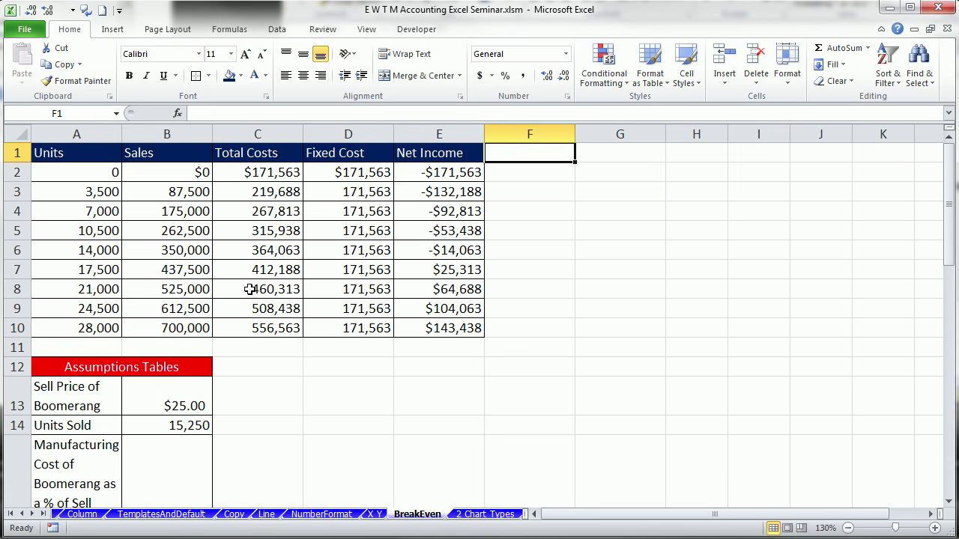
pyautogui.moveTo(84, 172); pyautogui.dragTo(106, 318)
pyautogui.moveTo(161, 175); pyautogui.dragTo(159, 322)
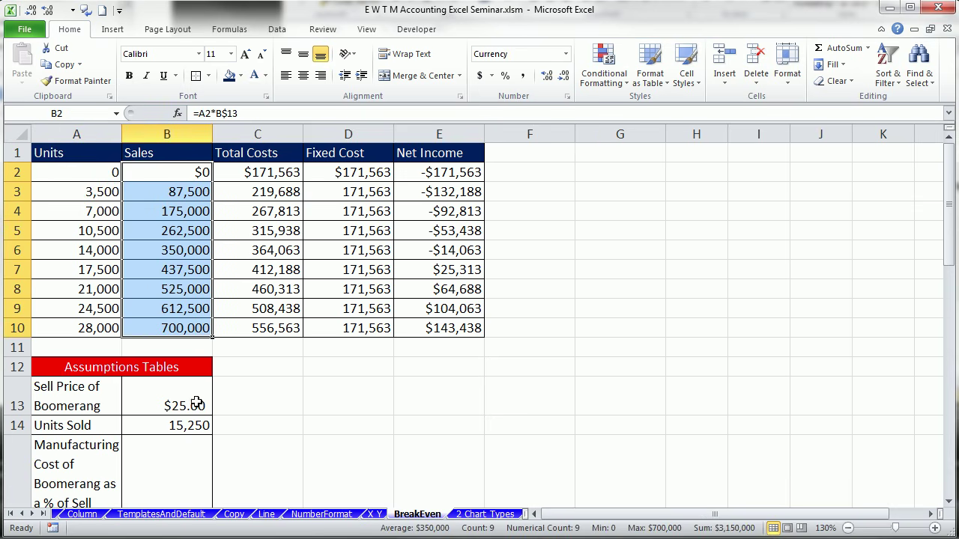
pyautogui.scroll(-3, 332, 366)
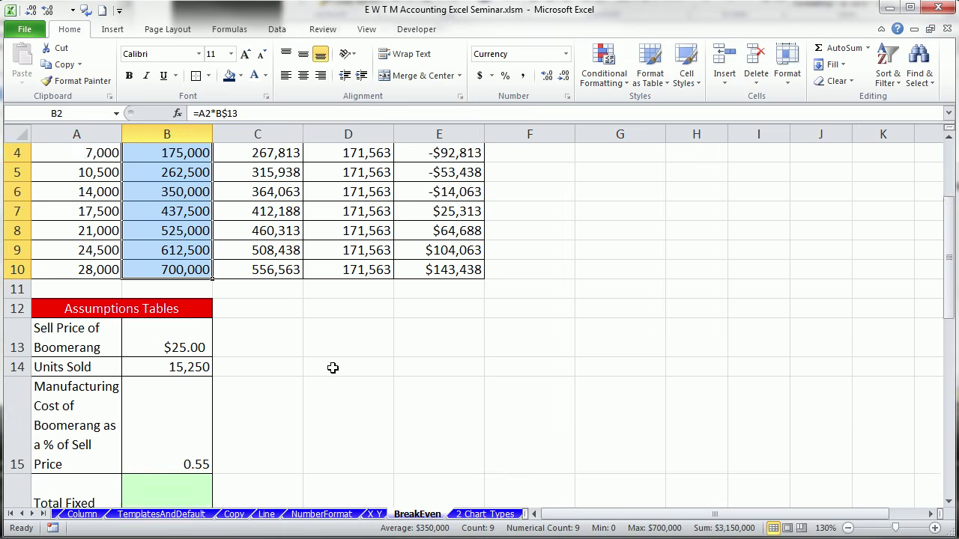
pyautogui.scroll(-1, 333, 372)
pyautogui.scroll(1, 232, 307)
pyautogui.scroll(3, 444, 447)
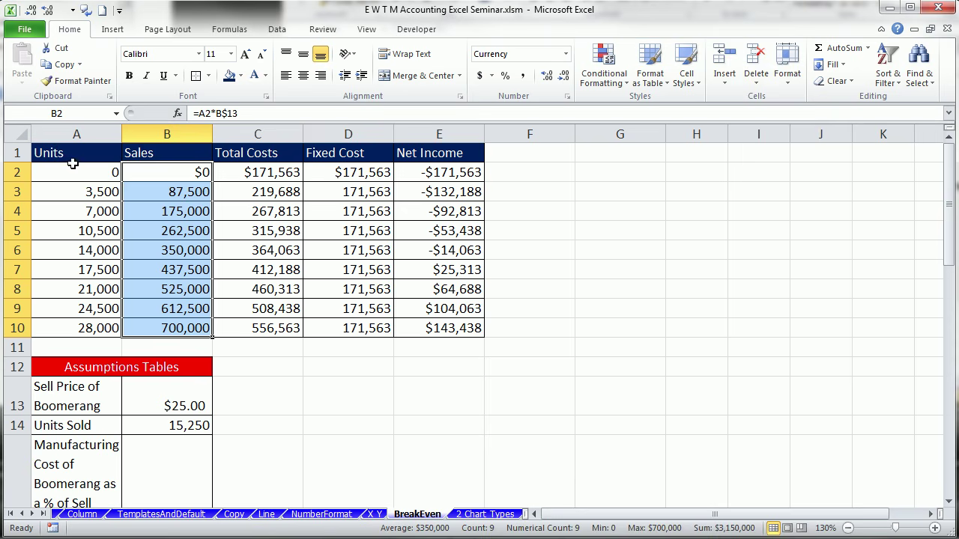
pyautogui.moveTo(73, 152); pyautogui.dragTo(77, 324)
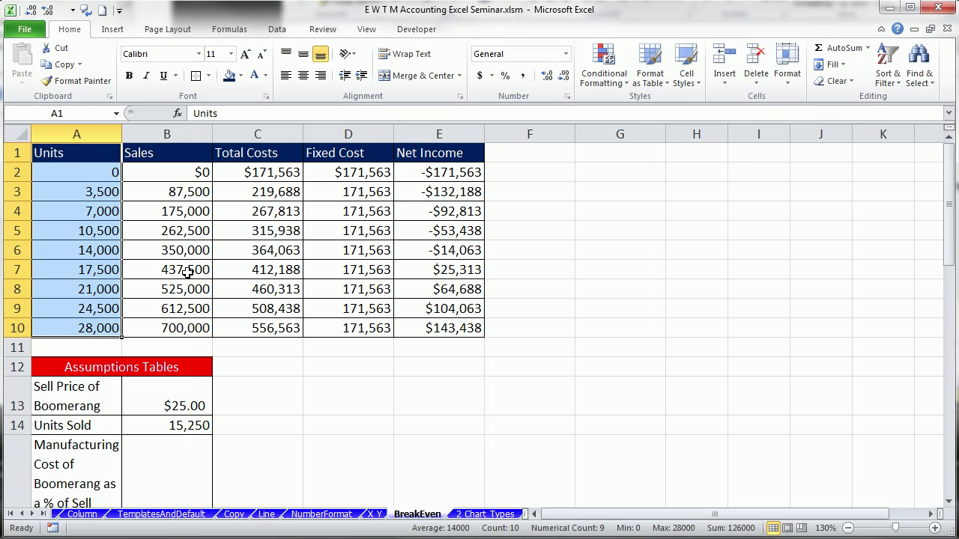
# Insert a scatter chart with smooth lines and no markers from the Units, Sales, Total Costs and Fixed Cost data in A1:D10.
pyautogui.moveTo(62, 152); pyautogui.dragTo(352, 330)
pyautogui.click(116, 30)
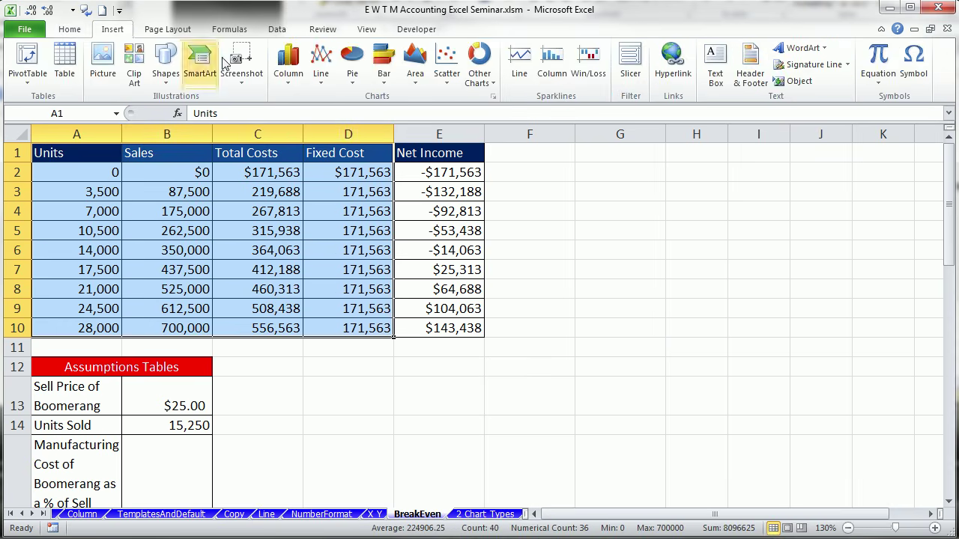
pyautogui.click(448, 75)
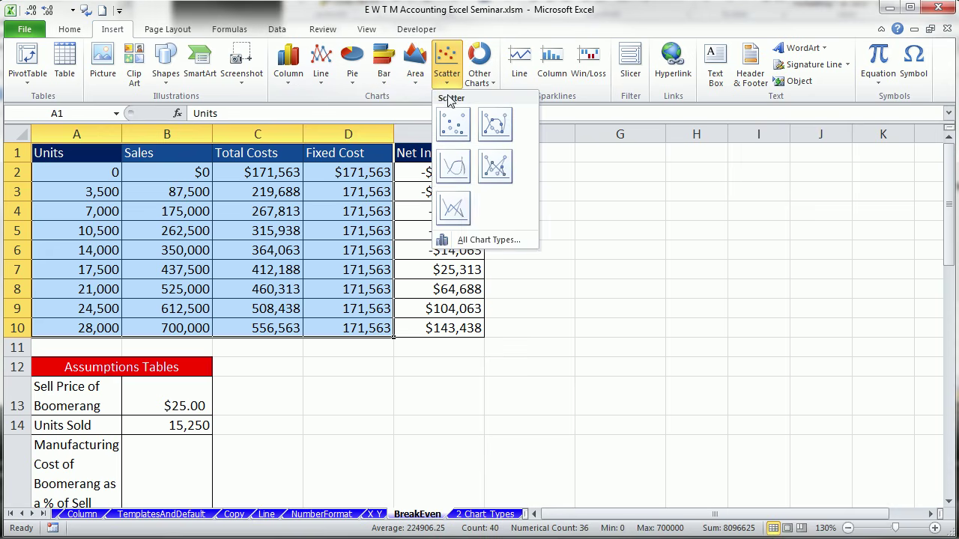
pyautogui.click(453, 165)
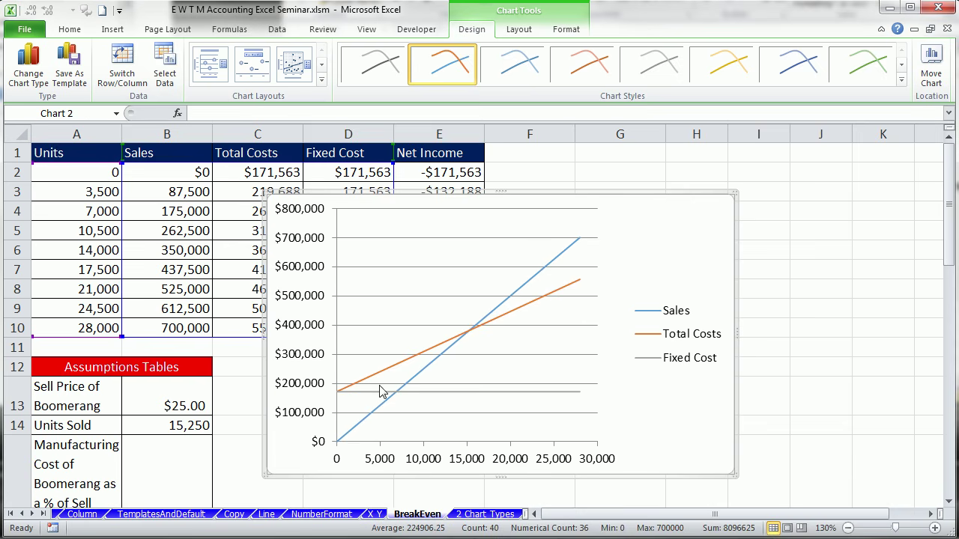
# On the 2 Chart Types sheet, insert a clustered column chart from A1:C7, shrink it and place it beside the table.
pyautogui.click(487, 516)
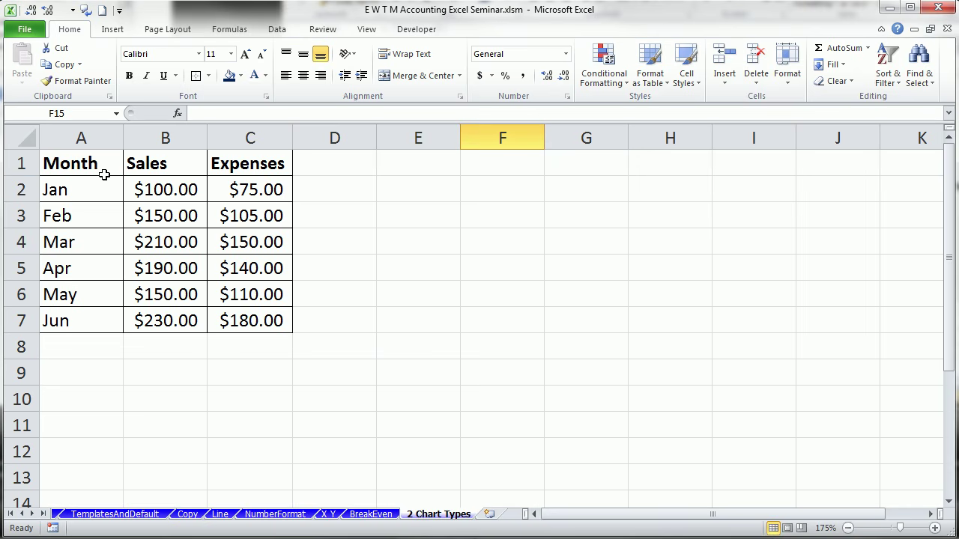
pyautogui.moveTo(69, 164); pyautogui.dragTo(270, 322)
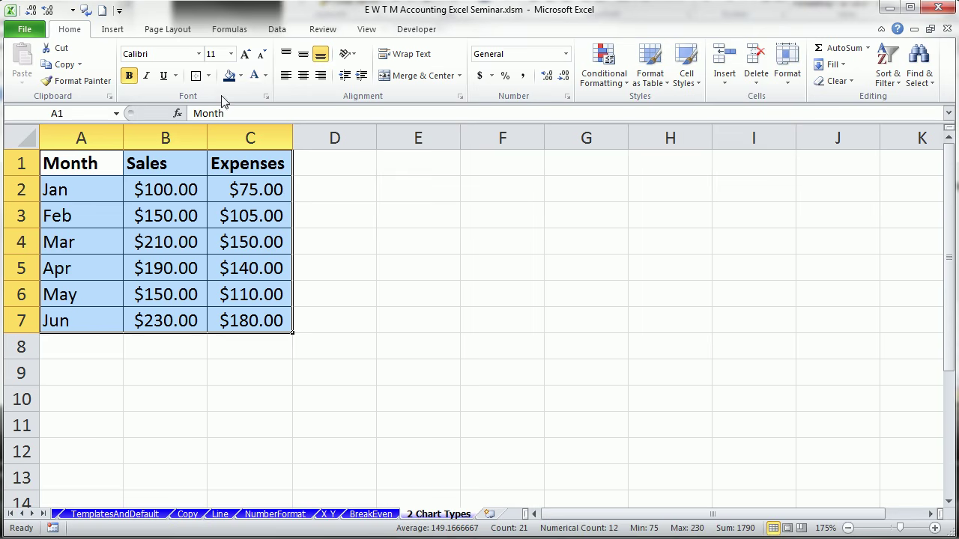
pyautogui.click(120, 30)
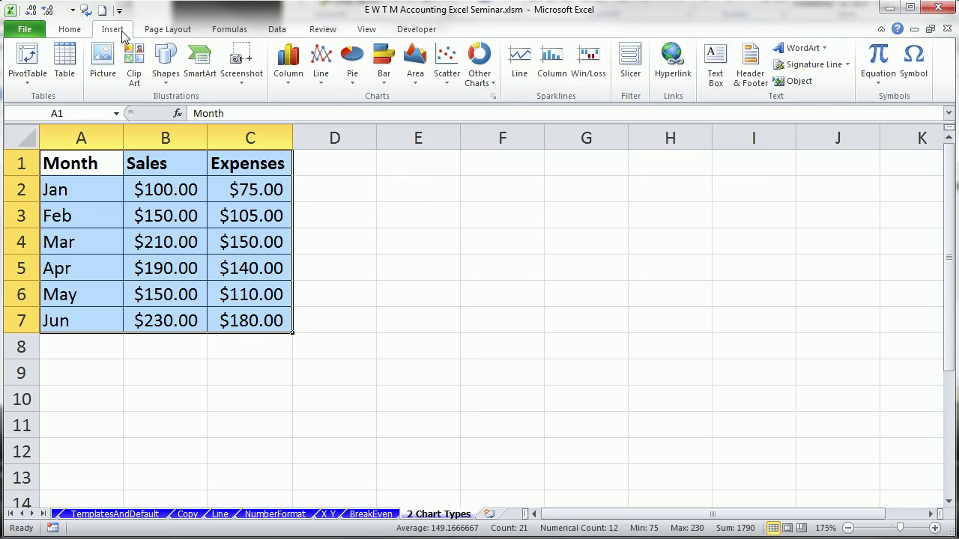
pyautogui.click(292, 89)
pyautogui.click(296, 129)
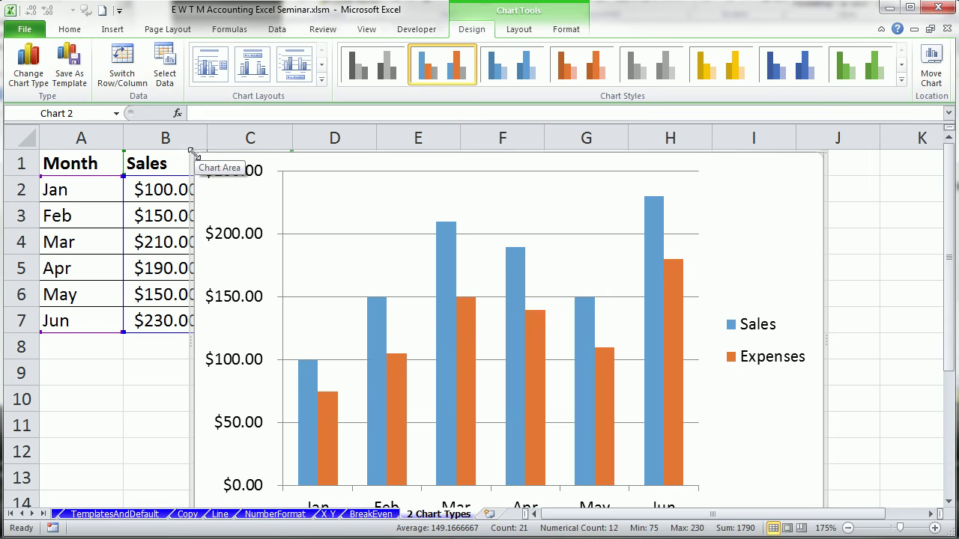
pyautogui.moveTo(192, 152); pyautogui.dragTo(422, 285)
pyautogui.moveTo(494, 285); pyautogui.dragTo(400, 174)
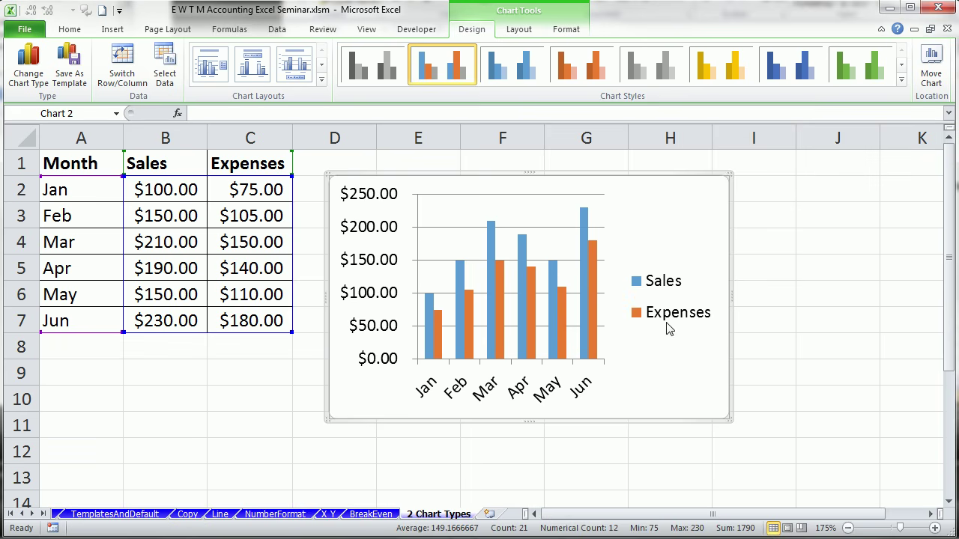
# Change only the Expenses series to a line without markers, keeping Sales as columns.
pyautogui.click(597, 300)
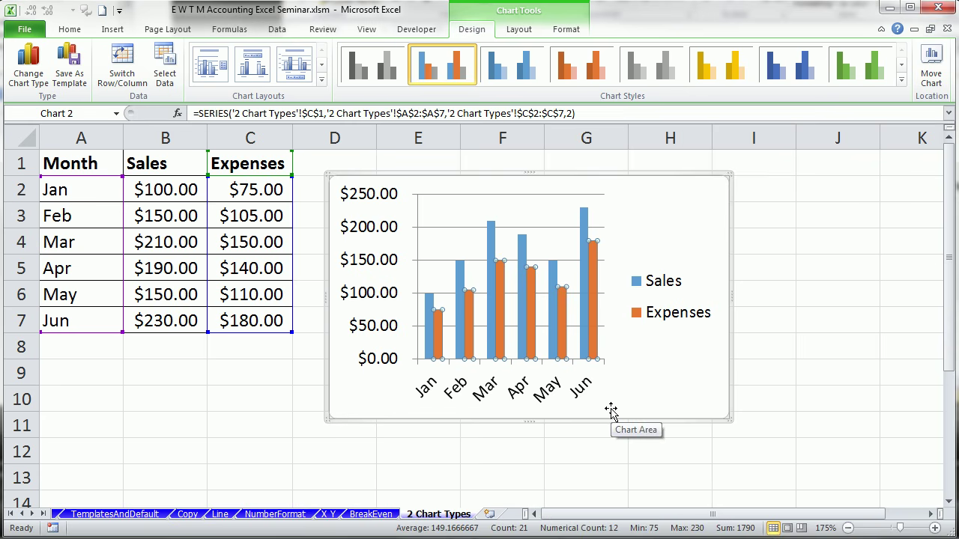
pyautogui.rightClick(597, 269)
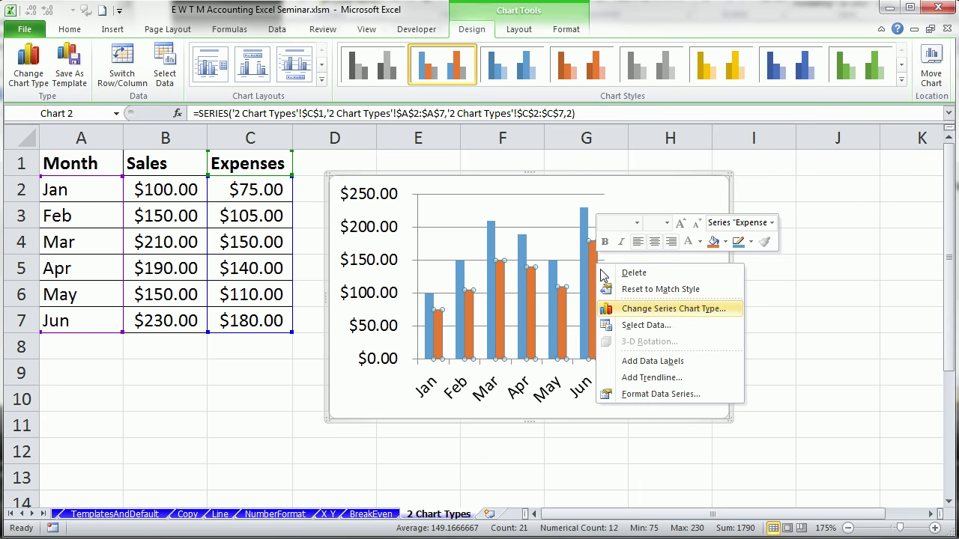
pyautogui.click(39, 75)
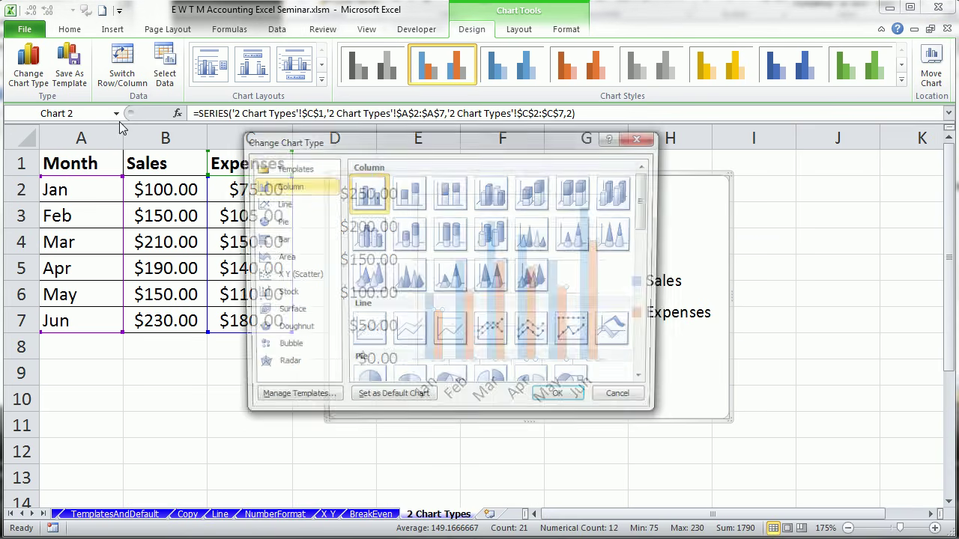
pyautogui.moveTo(466, 159); pyautogui.dragTo(558, 166)
pyautogui.click(450, 360)
pyautogui.click(652, 429)
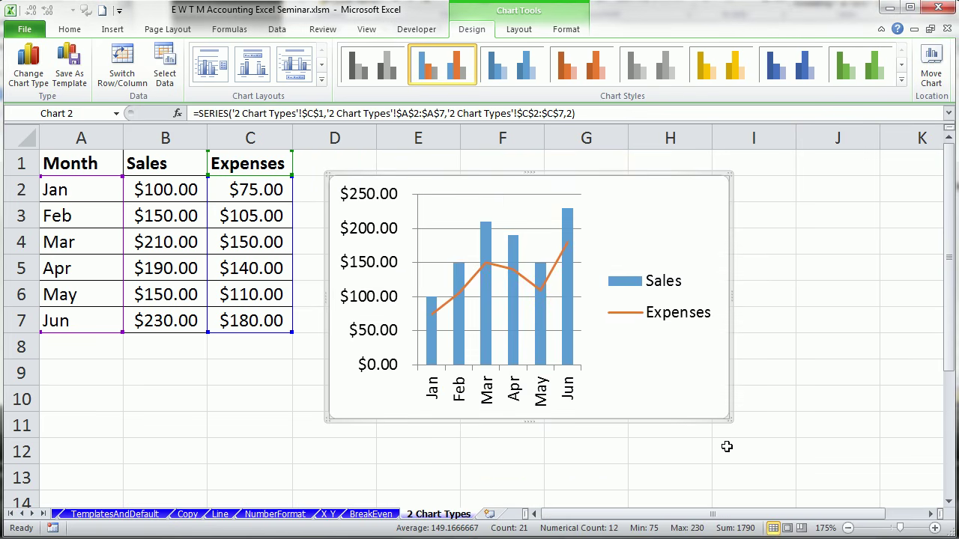